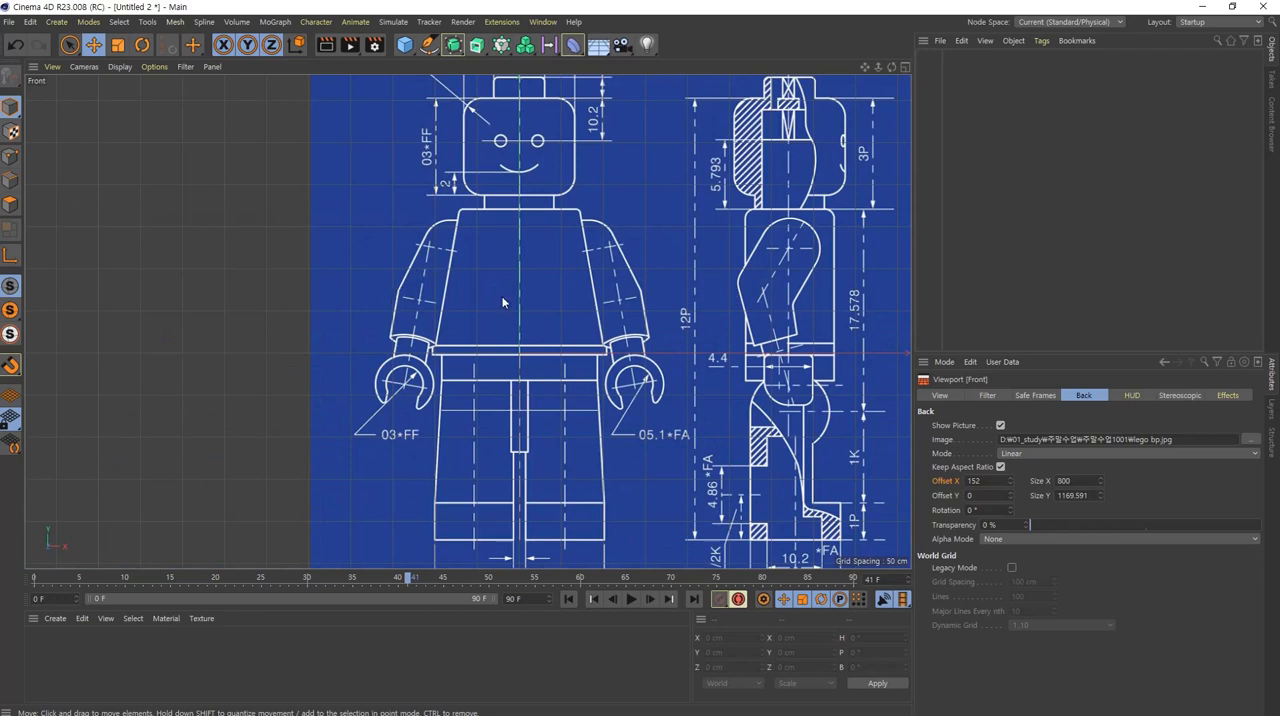
Step: Set the blueprint background's transparency to about 72% in the Front view and about 80% in the Right view
middle_click(642, 345)
middle_click(660, 470)
left_click(1198, 525)
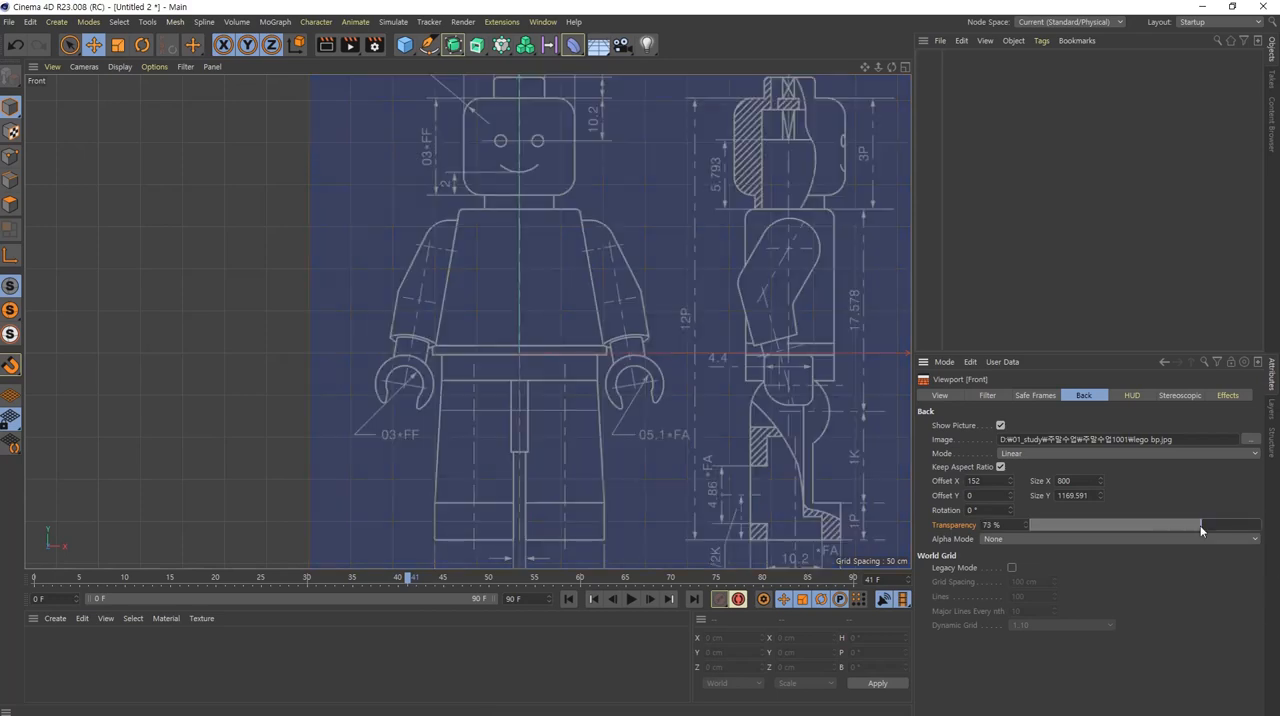
middle_click(600, 440)
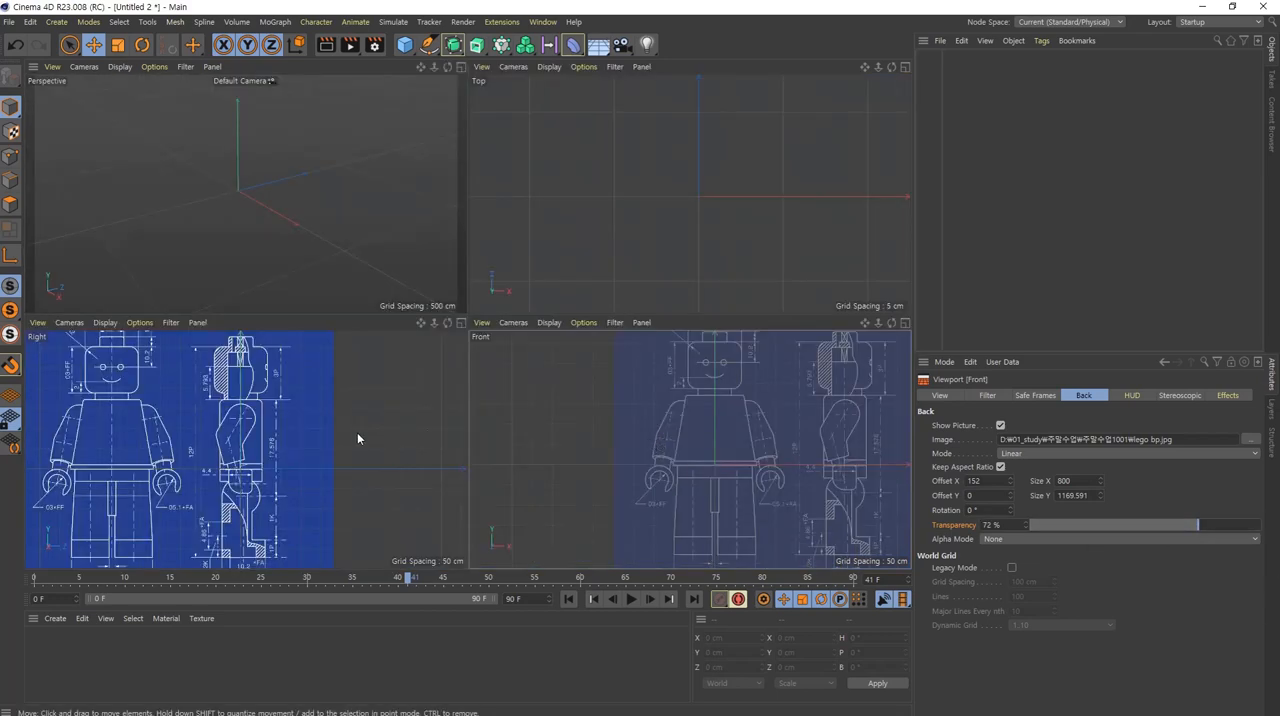
left_click(284, 515)
left_click(1221, 526)
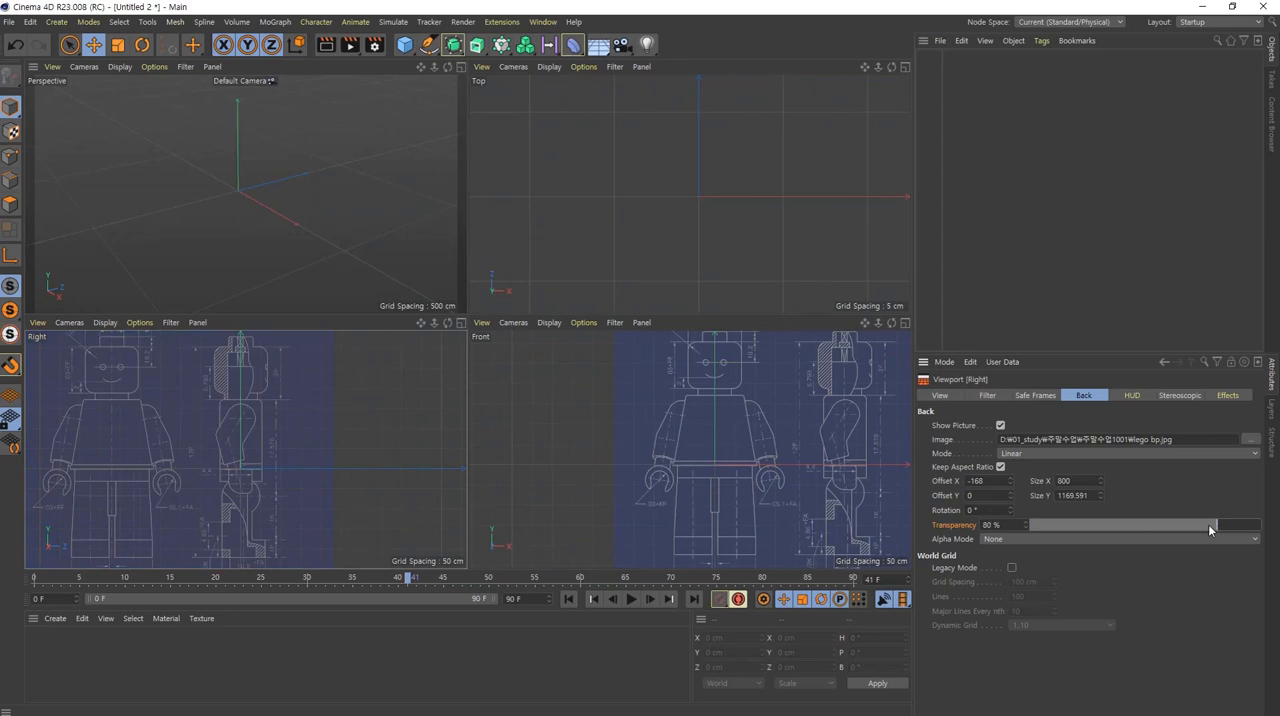
Step: Add a Cylinder primitive over the blueprint, working in the enlarged Front view
middle_click(704, 491)
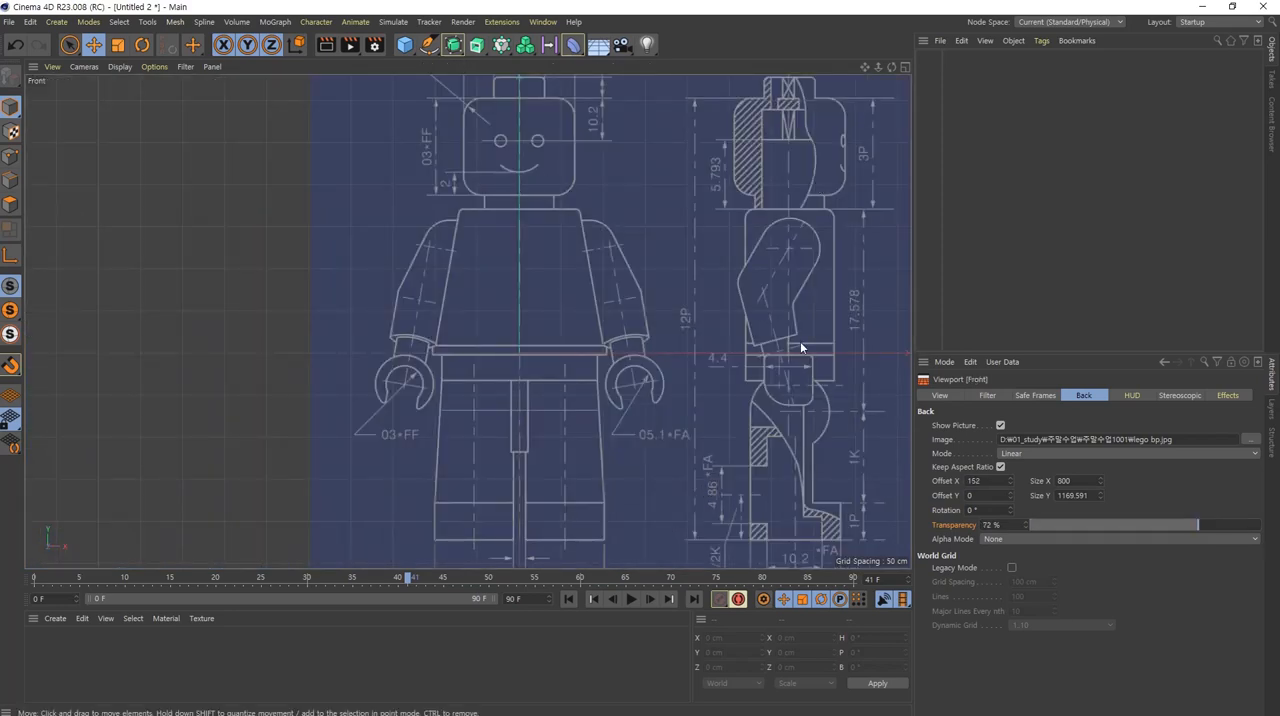
middle_click_drag(575, 216, 505, 357, "alt")
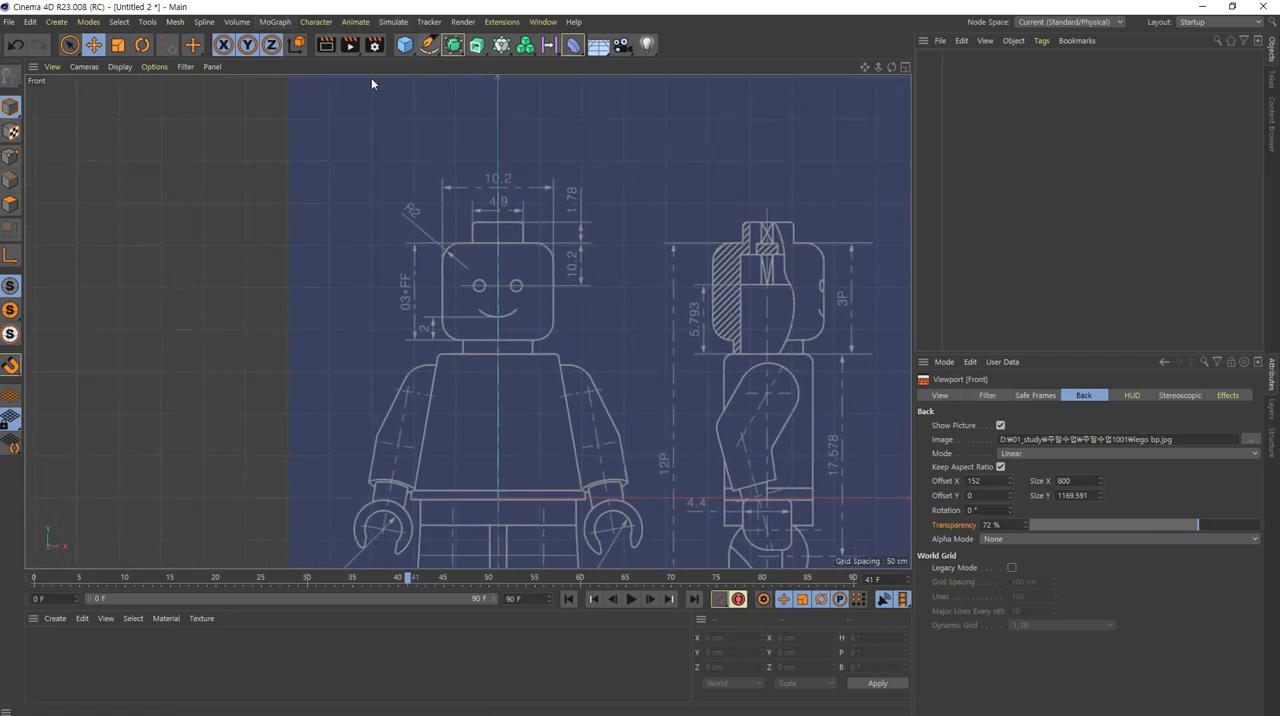
left_click(404, 45)
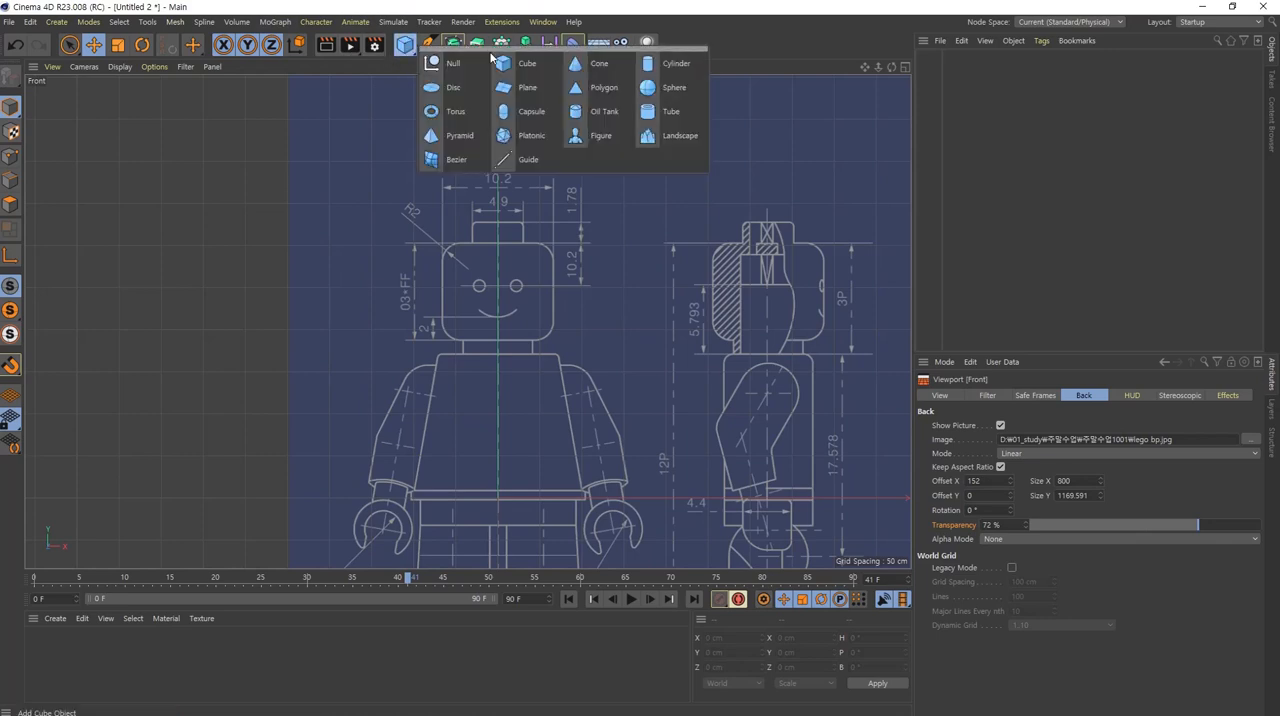
left_click(661, 72)
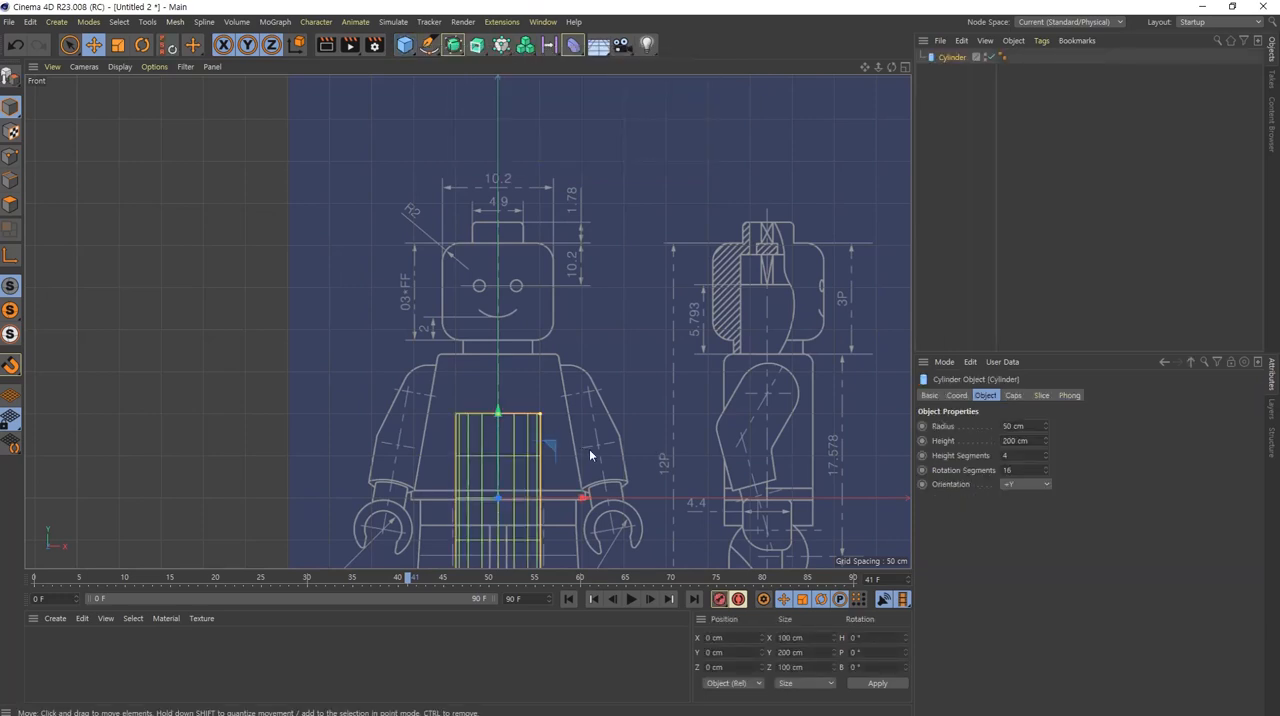
middle_click_drag(589, 449, 576, 376, "alt")
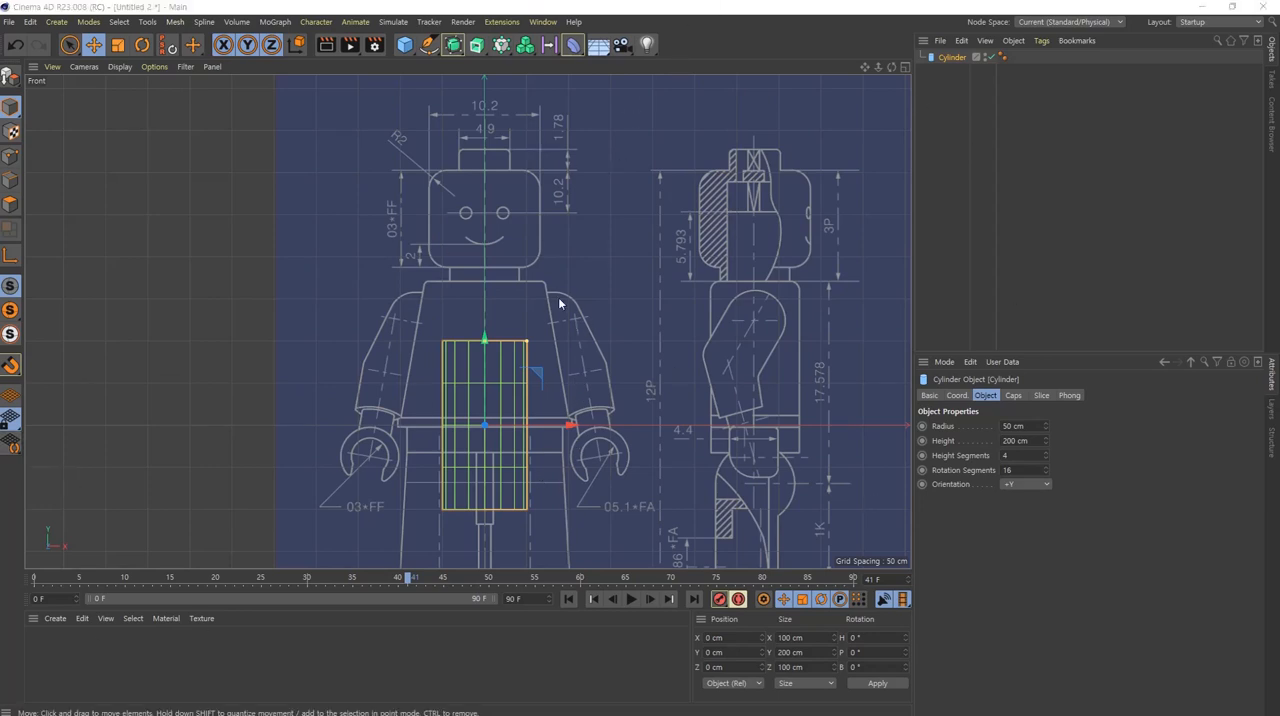
left_click_drag(480, 377, 481, 324)
key("ctrl+z")
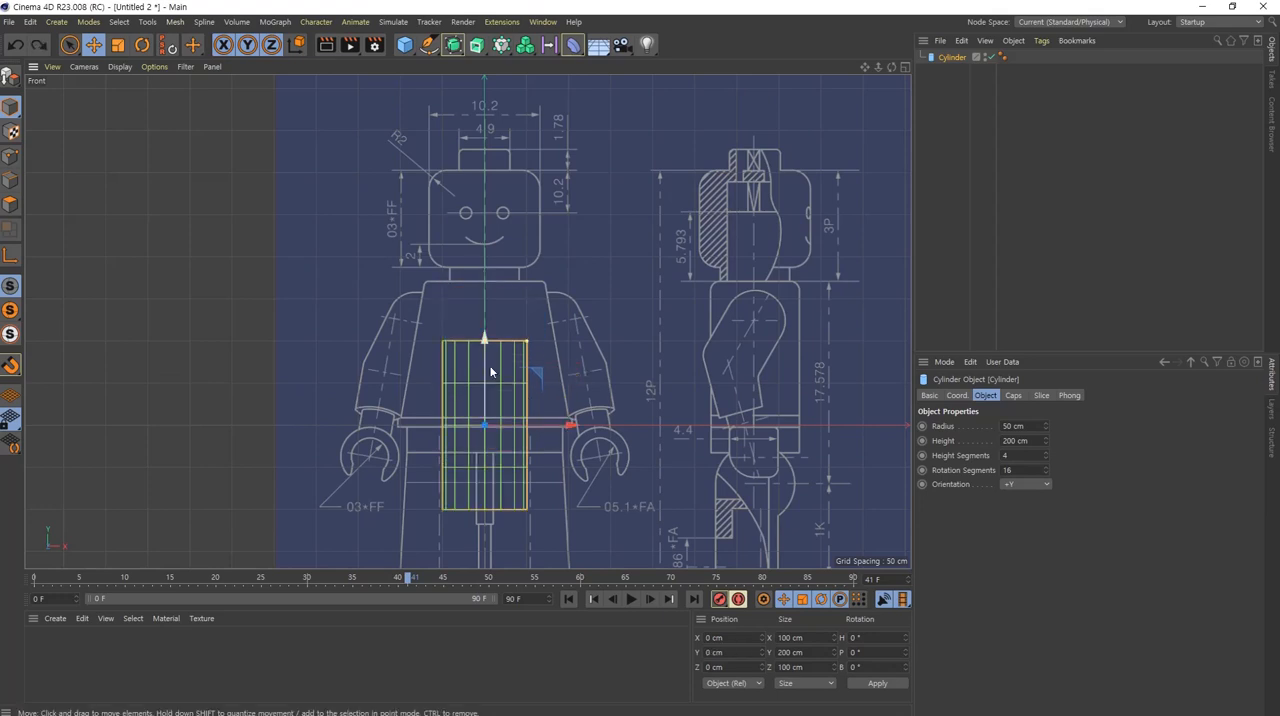
left_click_drag(730, 385, 778, 210)
key("ctrl+z")
scroll(577, 334, "up", 5)
scroll(592, 326, "down", 5)
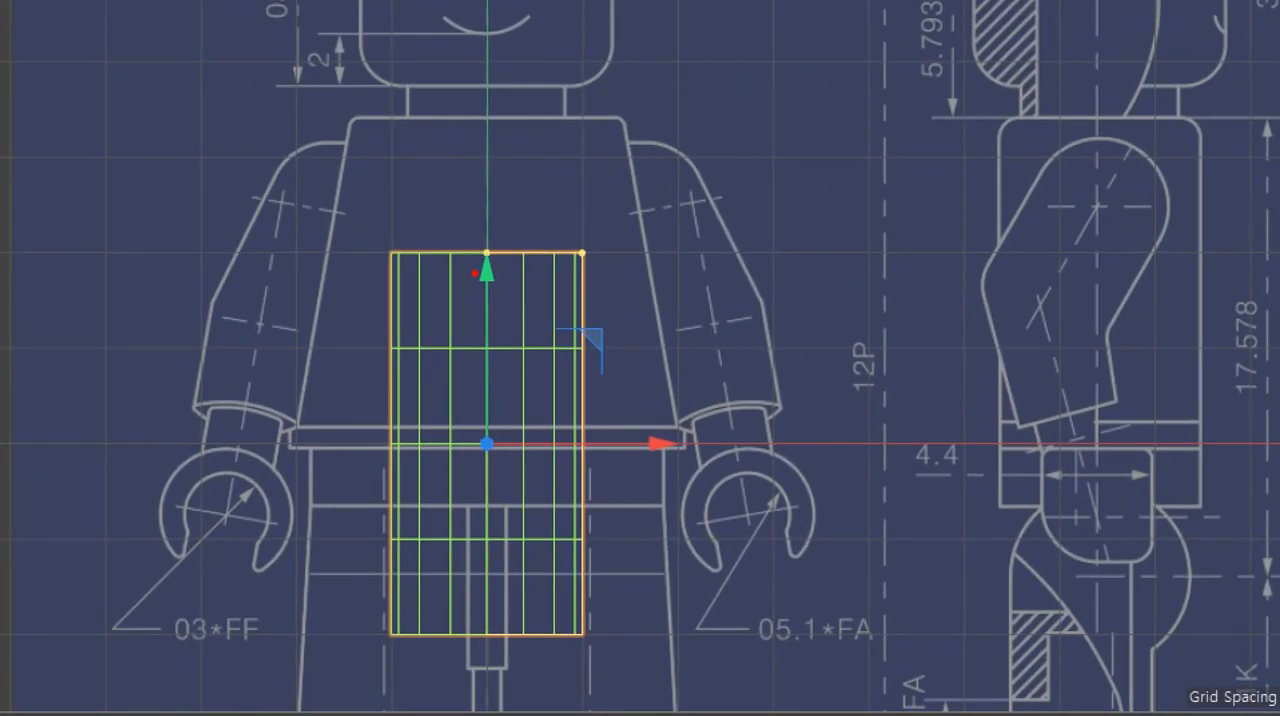
left_click_drag(490, 289, 497, 231)
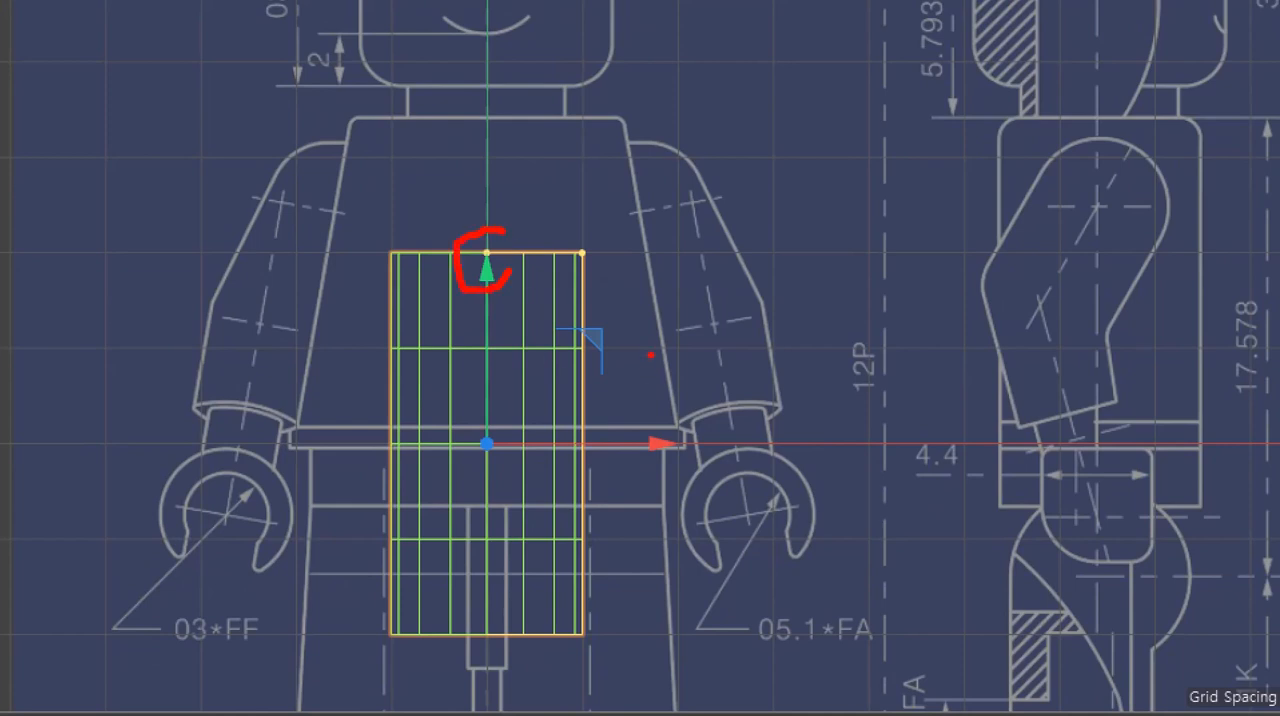
left_click_drag(650, 279, 649, 595)
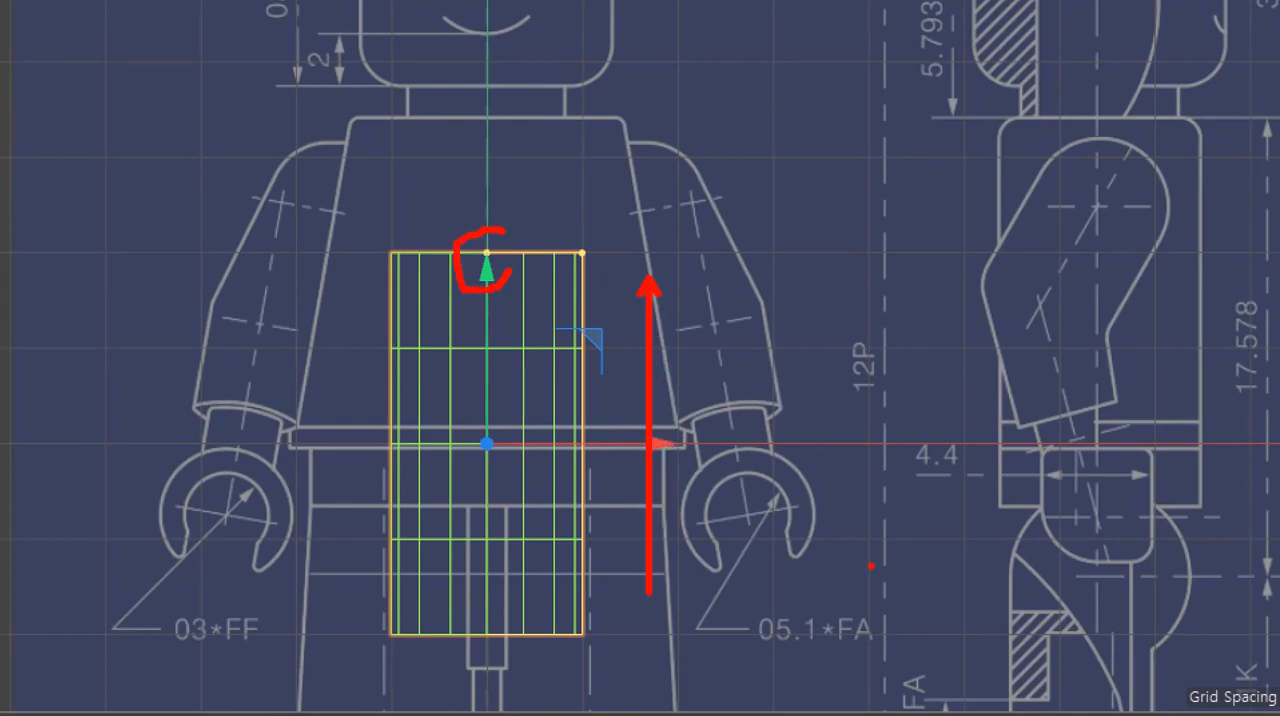
mouse_move(620, 271)
left_mouse_down()
mouse_move(558, 268)
mouse_move(617, 244)
left_mouse_up()
mouse_move(590, 380)
left_mouse_down()
mouse_move(584, 405)
mouse_move(366, 372)
mouse_move(630, 370)
mouse_move(328, 365)
mouse_move(636, 395)
mouse_move(408, 425)
left_mouse_up()
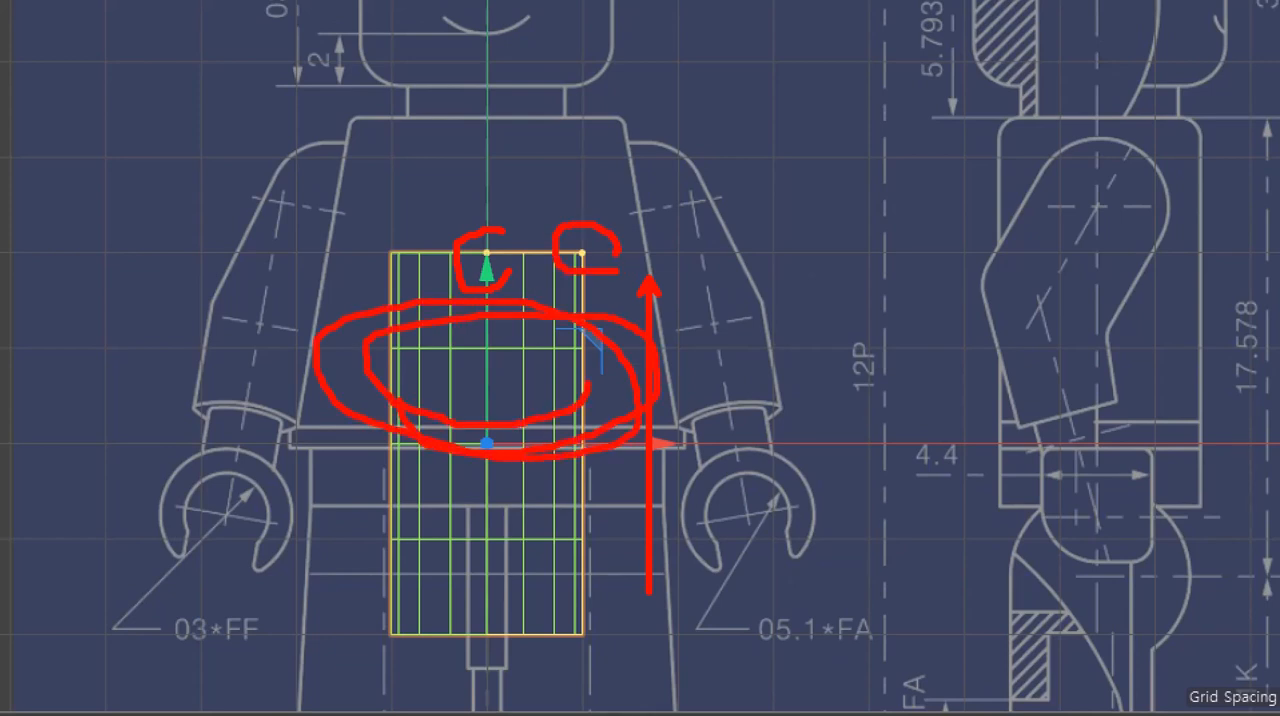
mouse_move(582, 253)
left_mouse_down()
mouse_move(655, 251)
mouse_move(551, 269)
left_mouse_up()
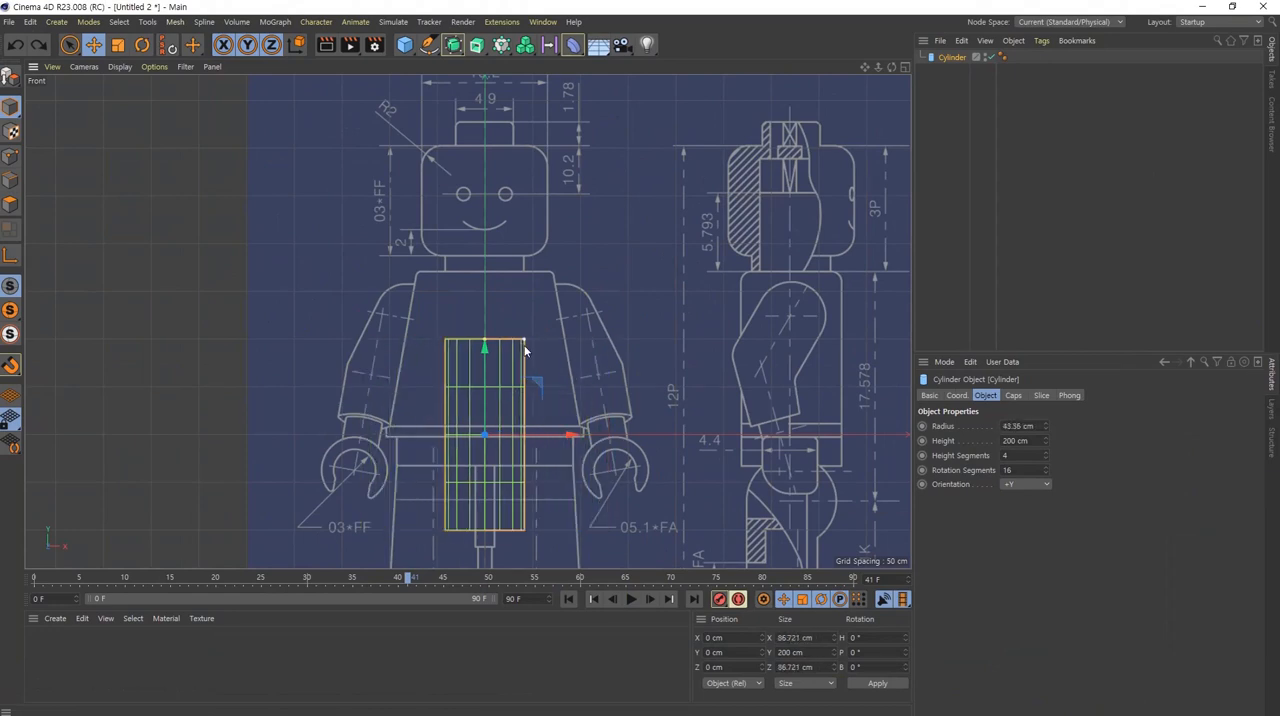
mouse_move(524, 348)
left_mouse_down()
mouse_move(638, 349)
mouse_move(517, 348)
mouse_move(533, 348)
left_mouse_up()
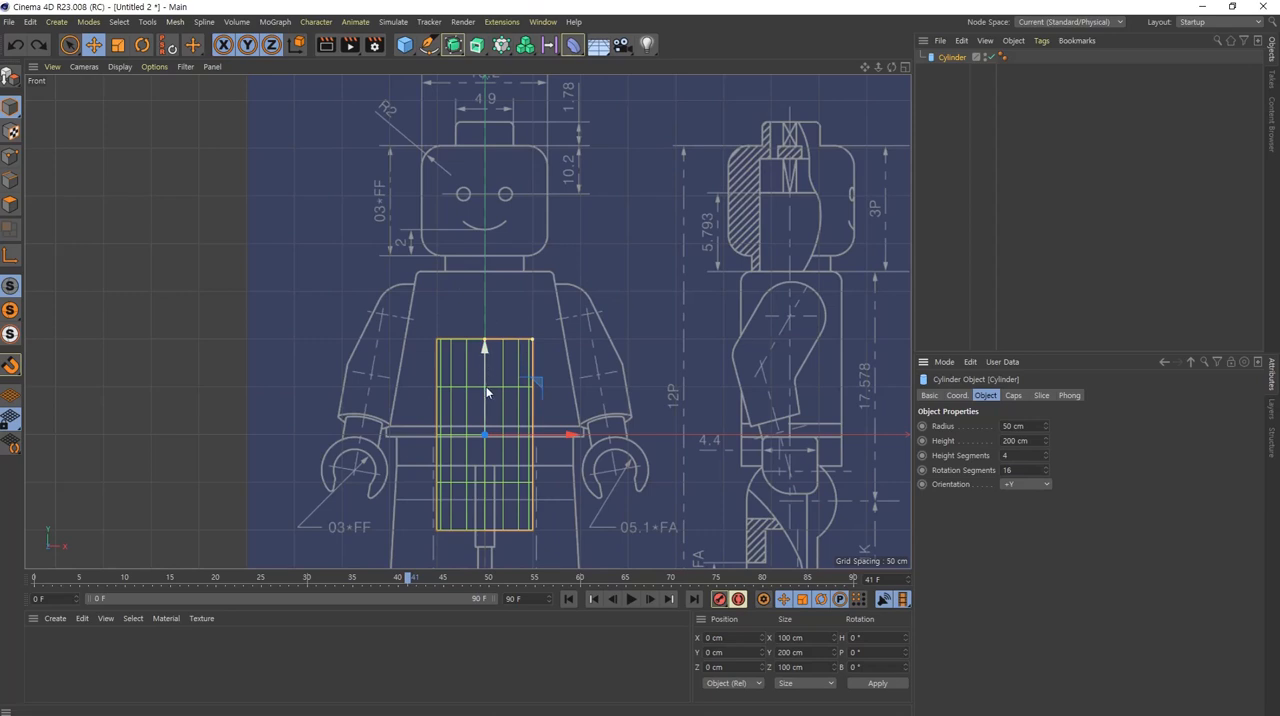
Step: Move the cylinder straight up onto the figure's head in the blueprint, to about Y 250 cm
left_click_drag(487, 392, 476, 350)
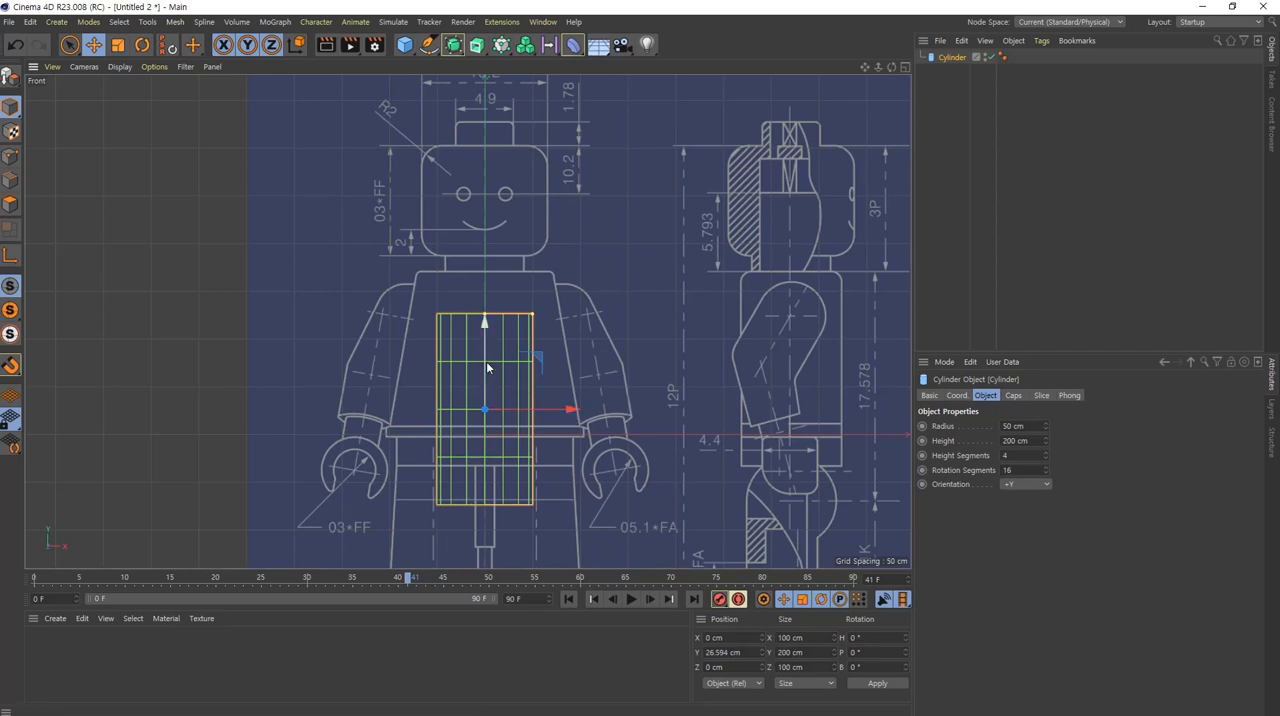
left_click_drag(488, 368, 471, 156)
scroll(537, 380, "up", 8)
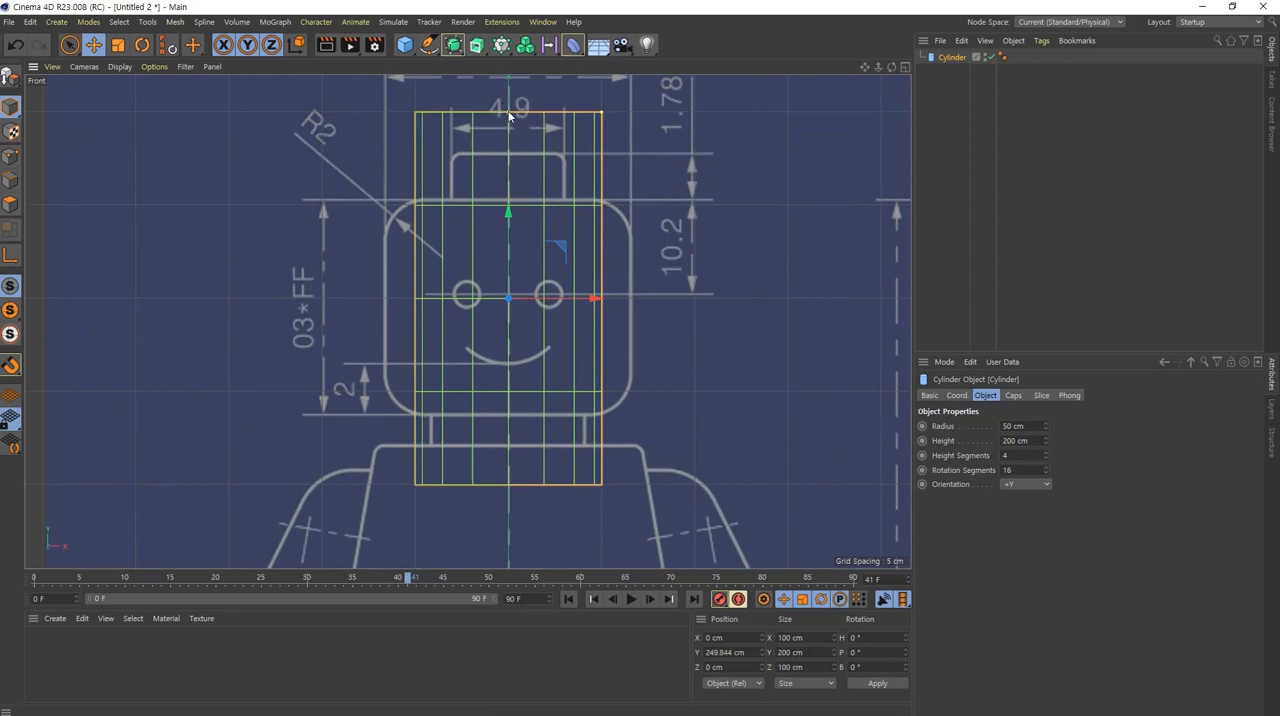
Step: Fit the cylinder to the head outline with height about 114.6 cm, radius about 65.8 cm and centre at about Y 245.2 cm
left_click_drag(508, 117, 526, 192)
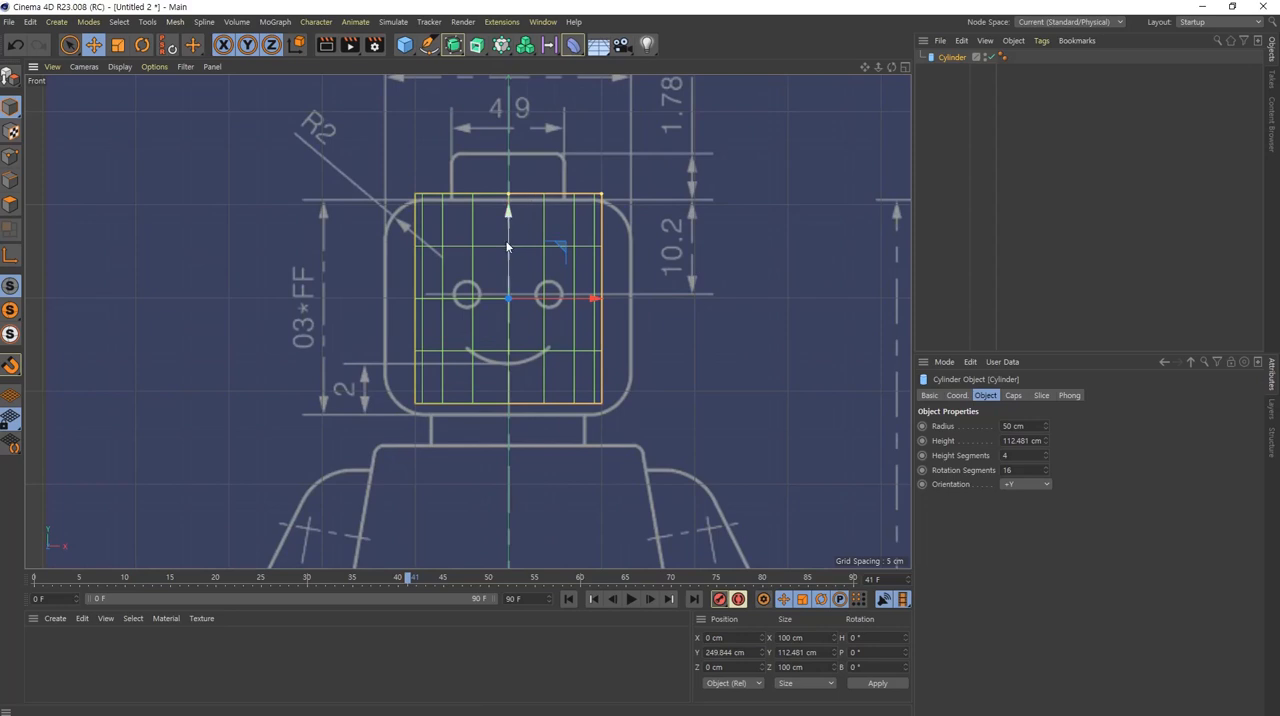
left_click_drag(507, 246, 506, 255)
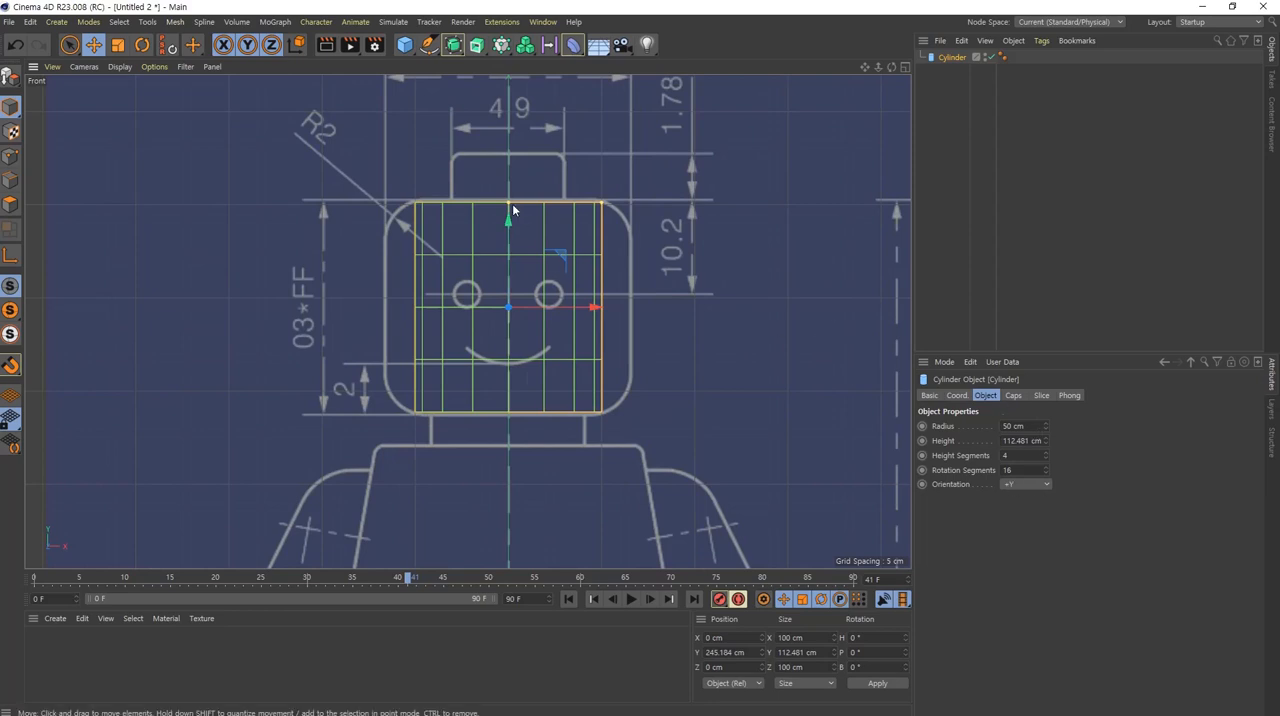
left_click_drag(507, 208, 509, 205)
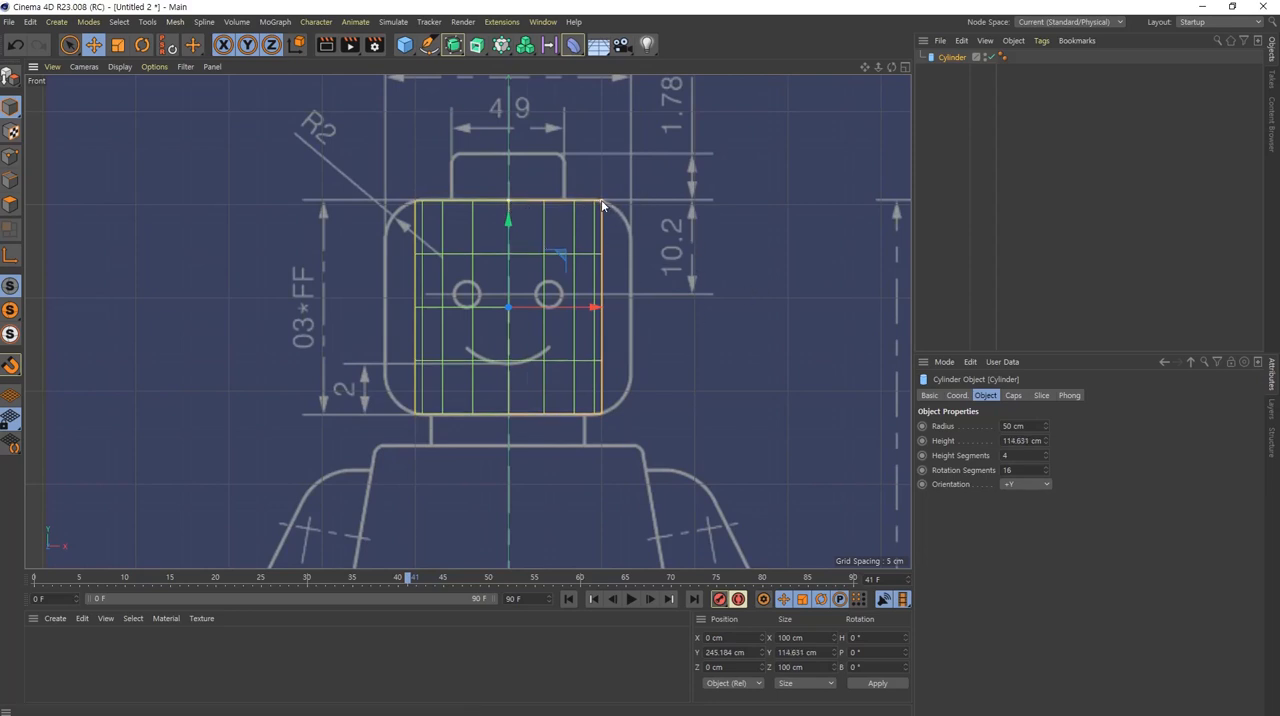
left_click_drag(603, 203, 631, 202)
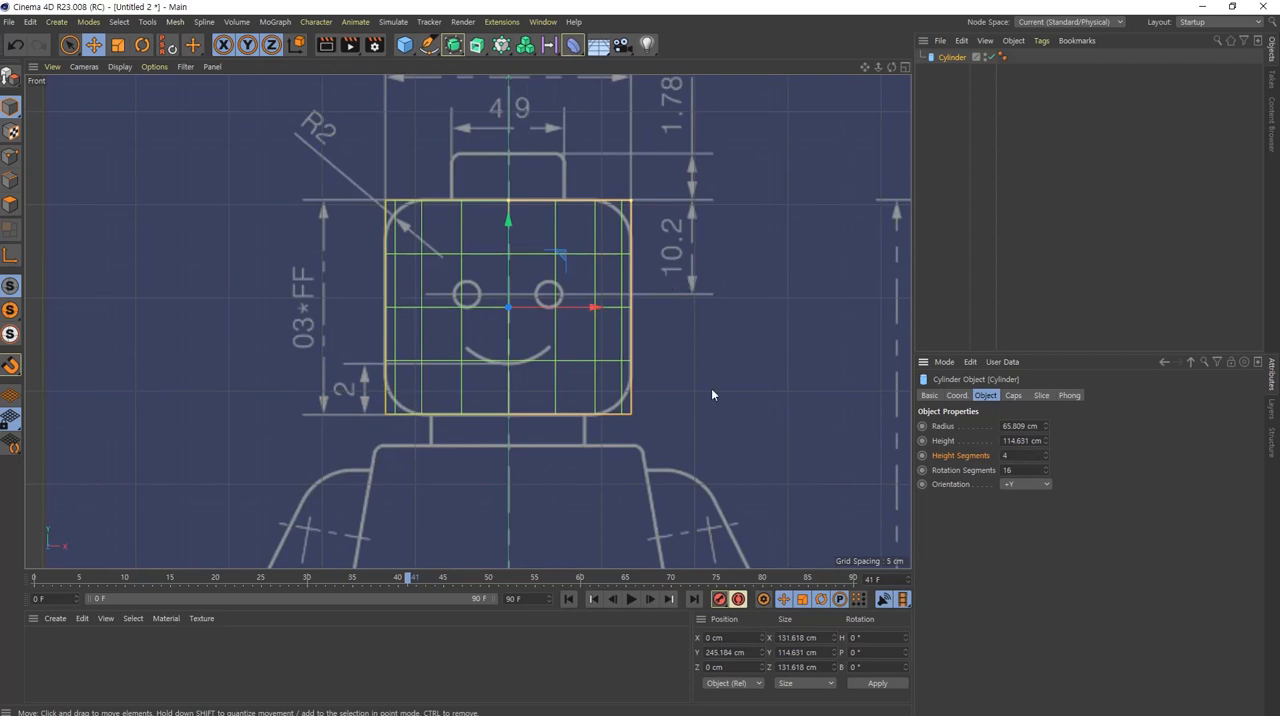
Step: Set the head cylinder's height segments to 1
double_click(1029, 456)
type("1")
key("Return")
left_click(1201, 455)
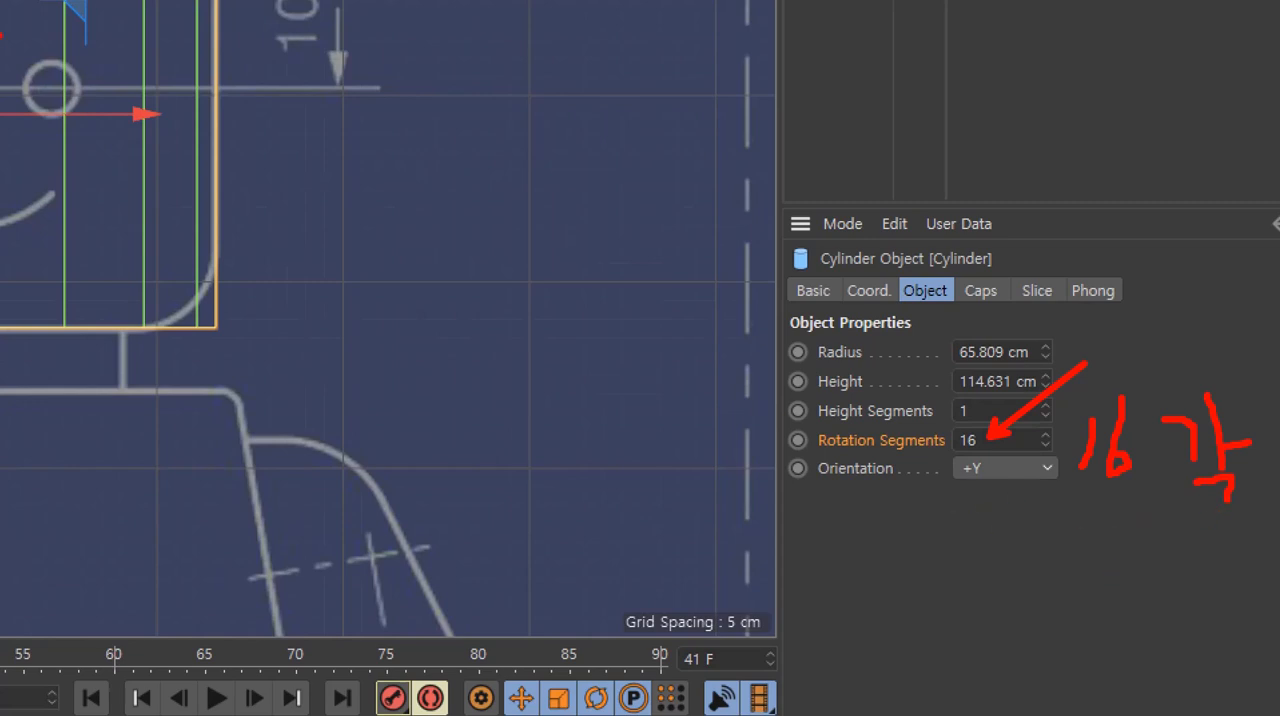
Step: Examine the cylinder's rotation segments around its cap and sides up close in the Perspective view
middle_click(538, 380)
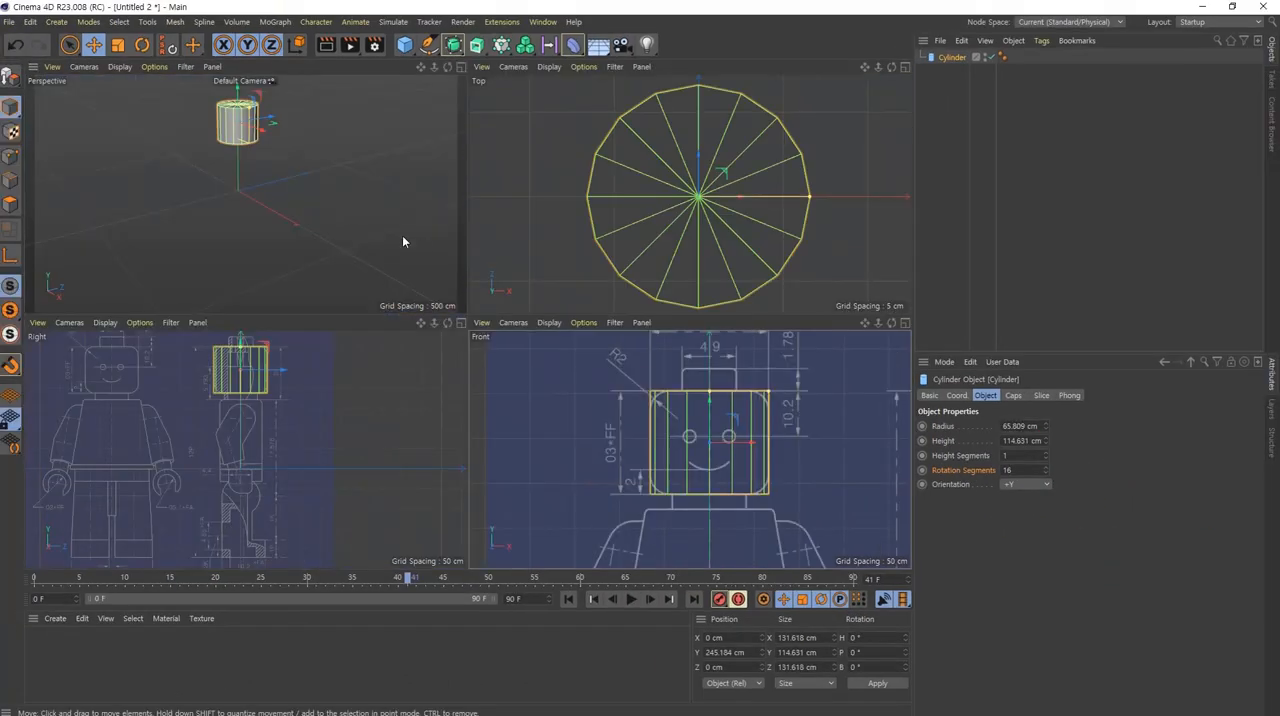
middle_click(248, 145)
middle_click_drag(437, 169, 437, 339, "alt")
right_click_drag(445, 321, 774, 308, "alt")
middle_click_drag(595, 222, 606, 260, "alt")
right_click_drag(609, 248, 638, 249, "alt")
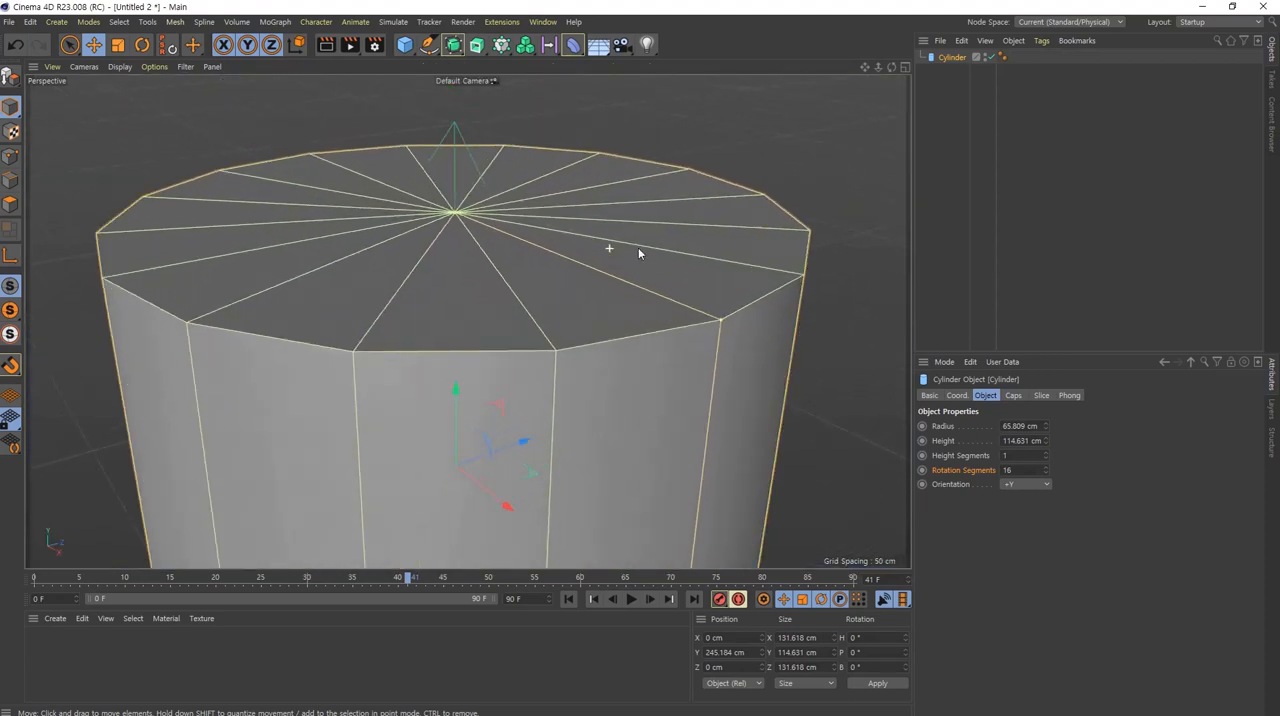
key("ctrl+2")
mouse_move(836, 231)
left_mouse_down()
mouse_move(831, 279)
mouse_move(752, 352)
mouse_move(610, 388)
mouse_move(380, 405)
left_mouse_up()
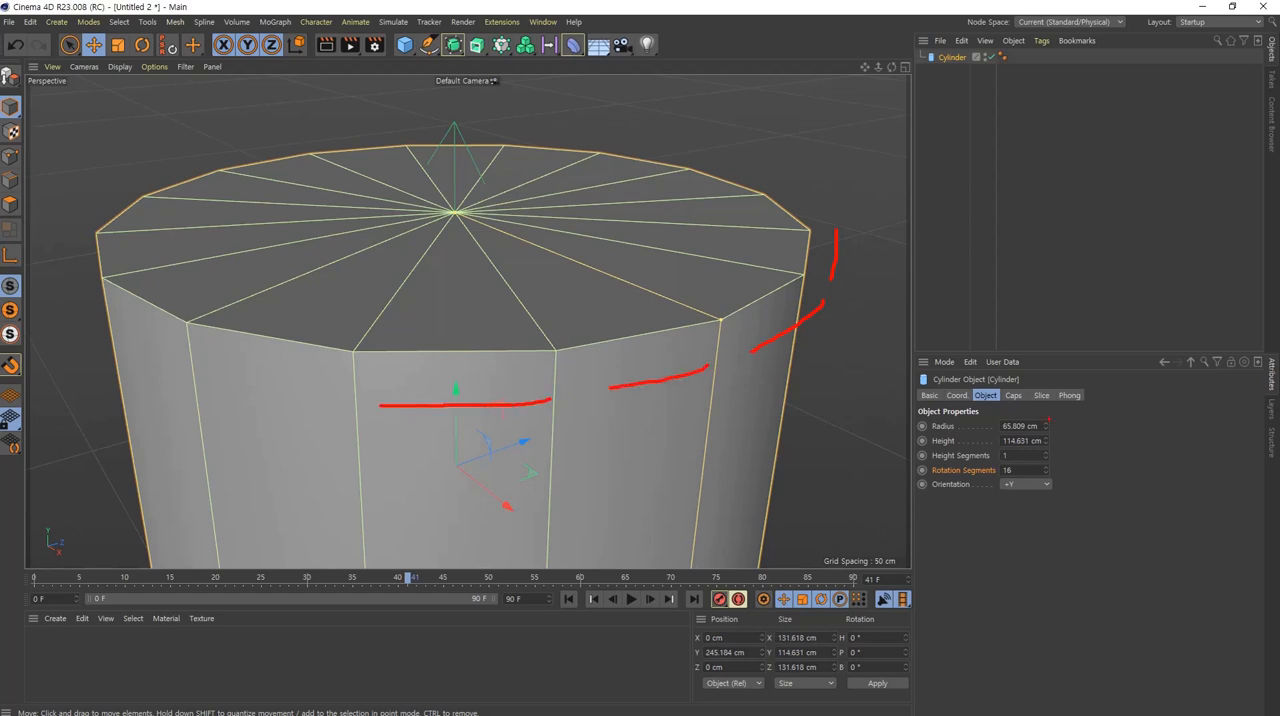
key("Escape")
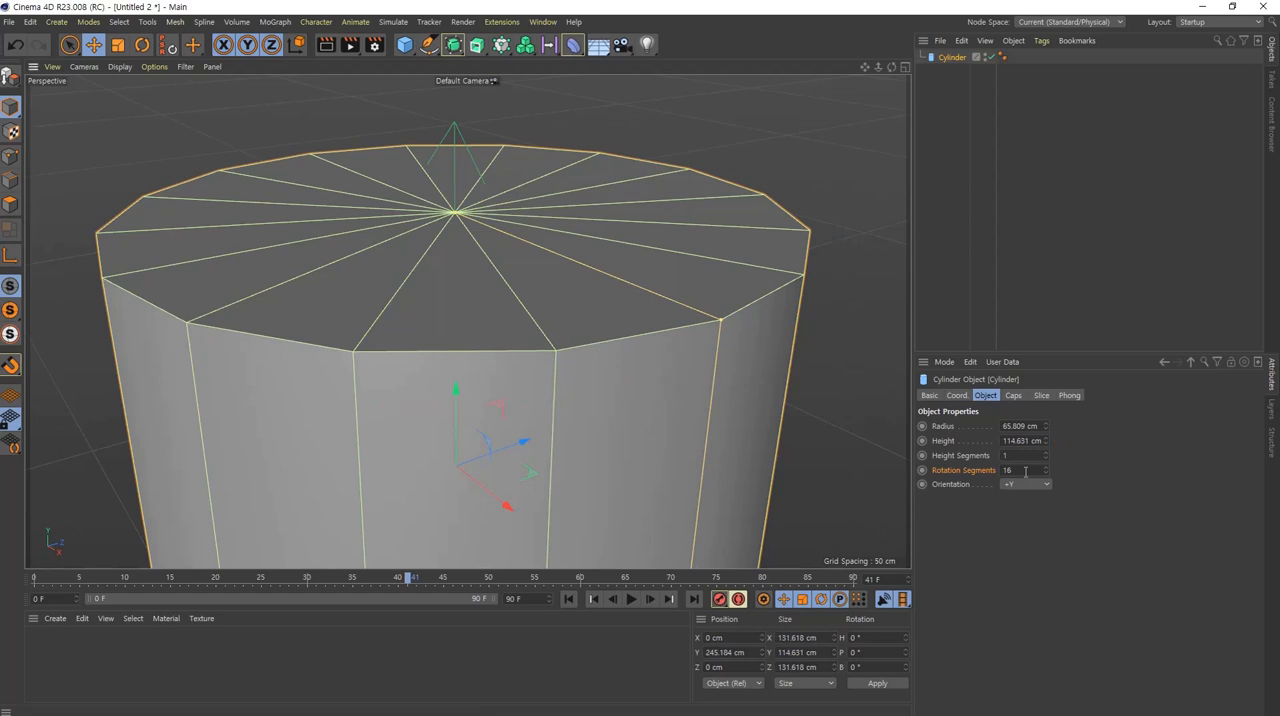
Step: Try 30 and 50 rotation segments on the head cylinder to compare how round it looks
left_click(1025, 471)
type("30")
key("Return")
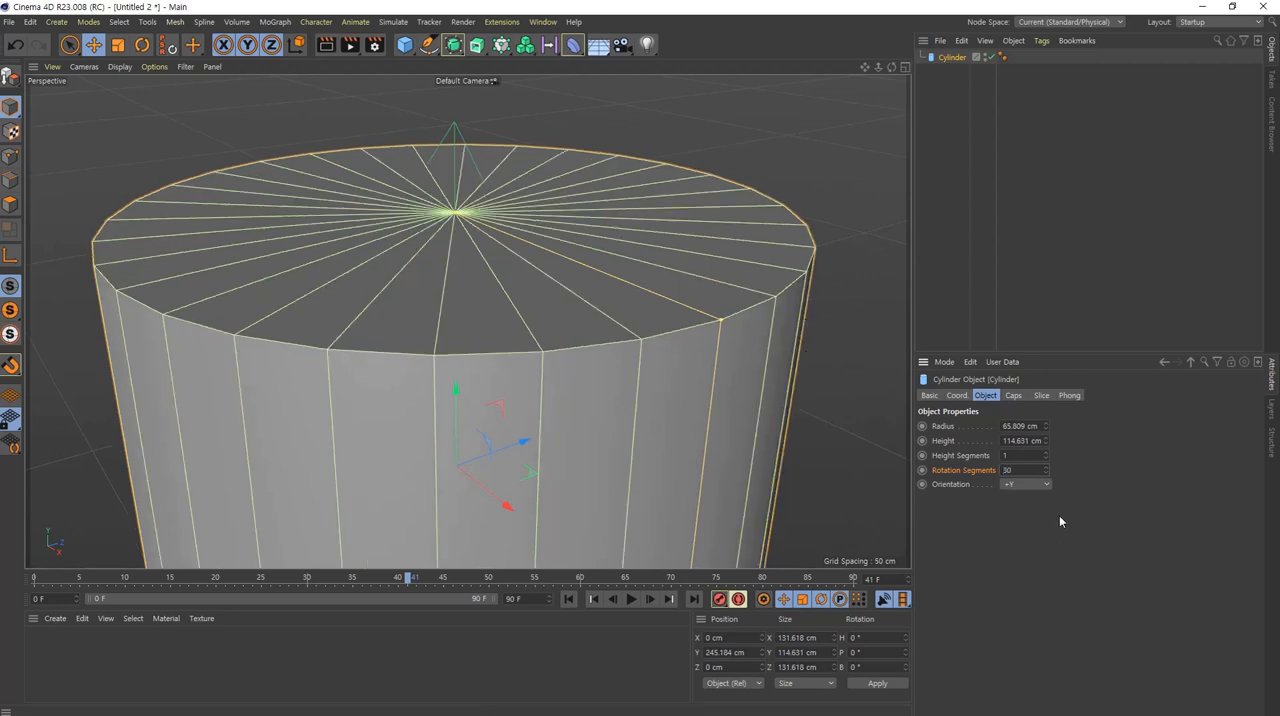
left_click(1025, 470)
left_click_drag(1026, 469, 870, 447)
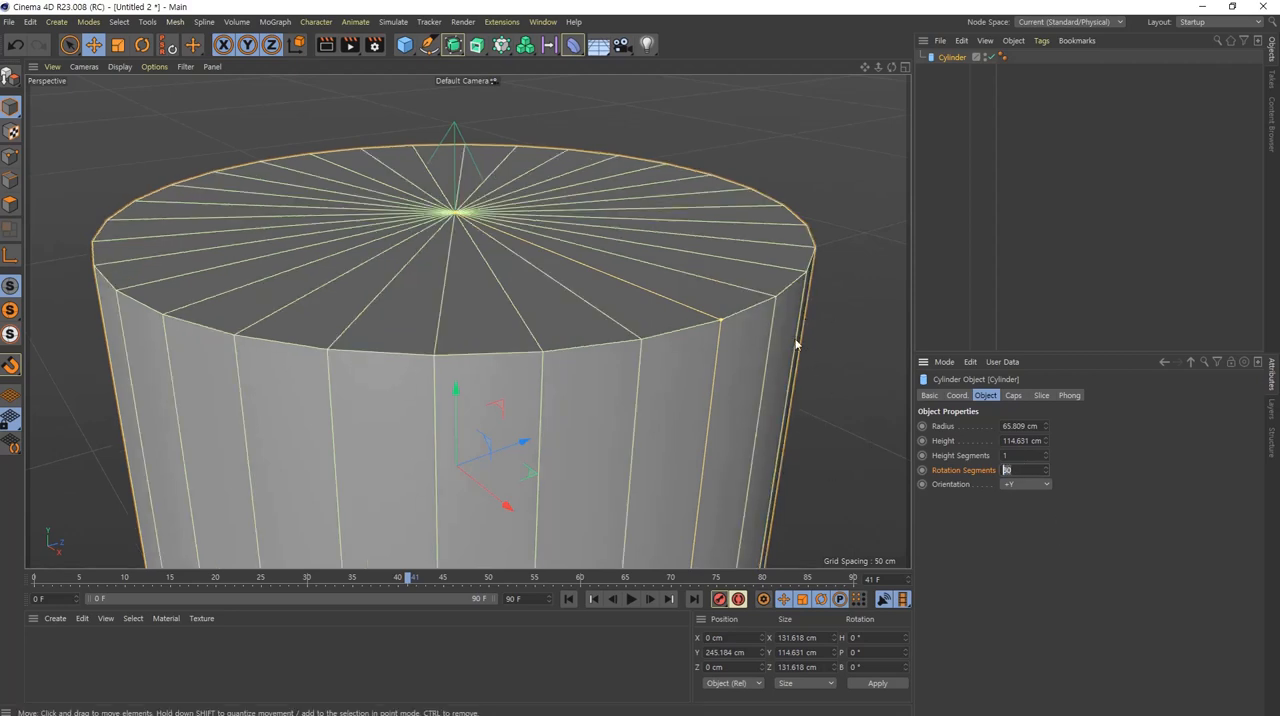
type("50")
key("Return")
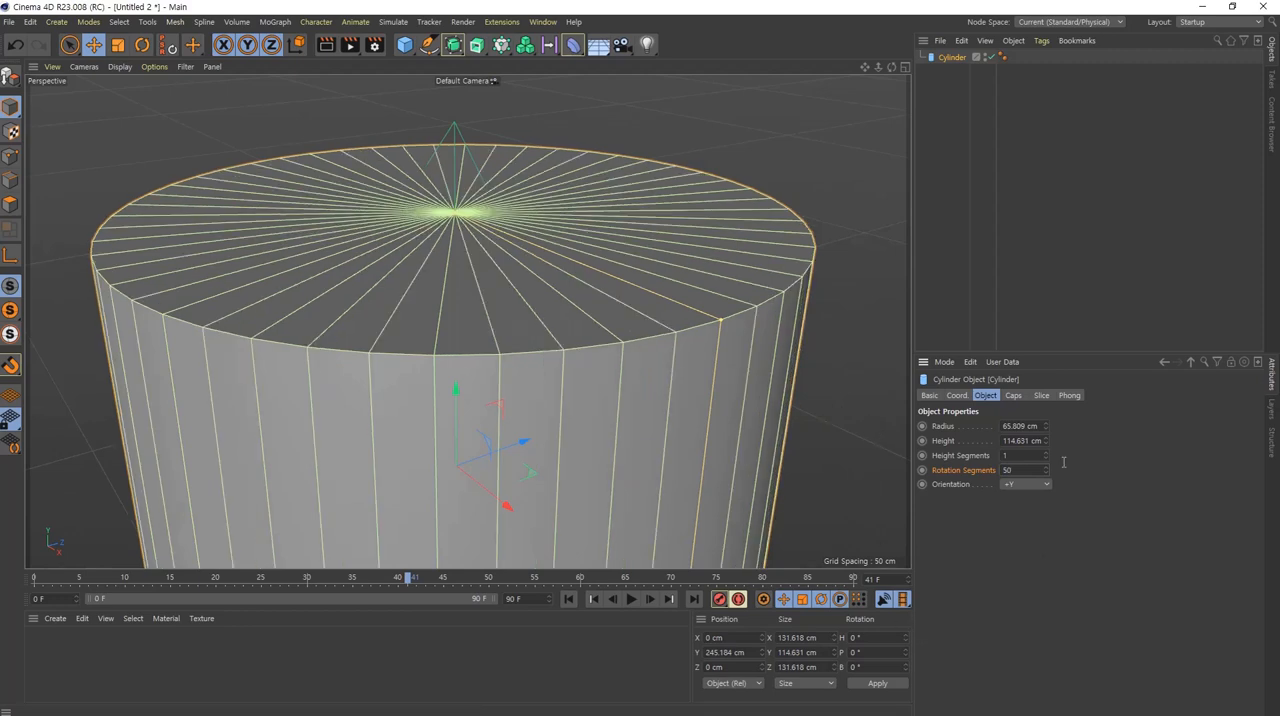
left_click(850, 455)
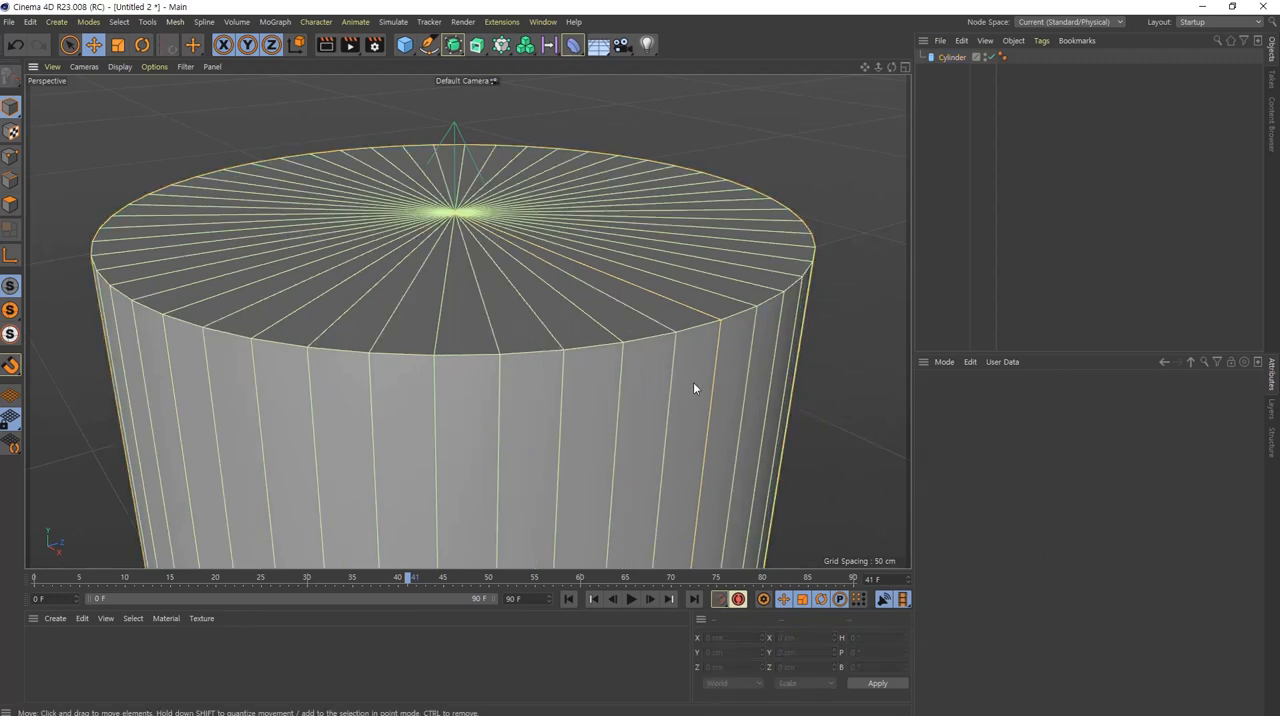
right_click_drag(693, 383, 583, 467, "alt")
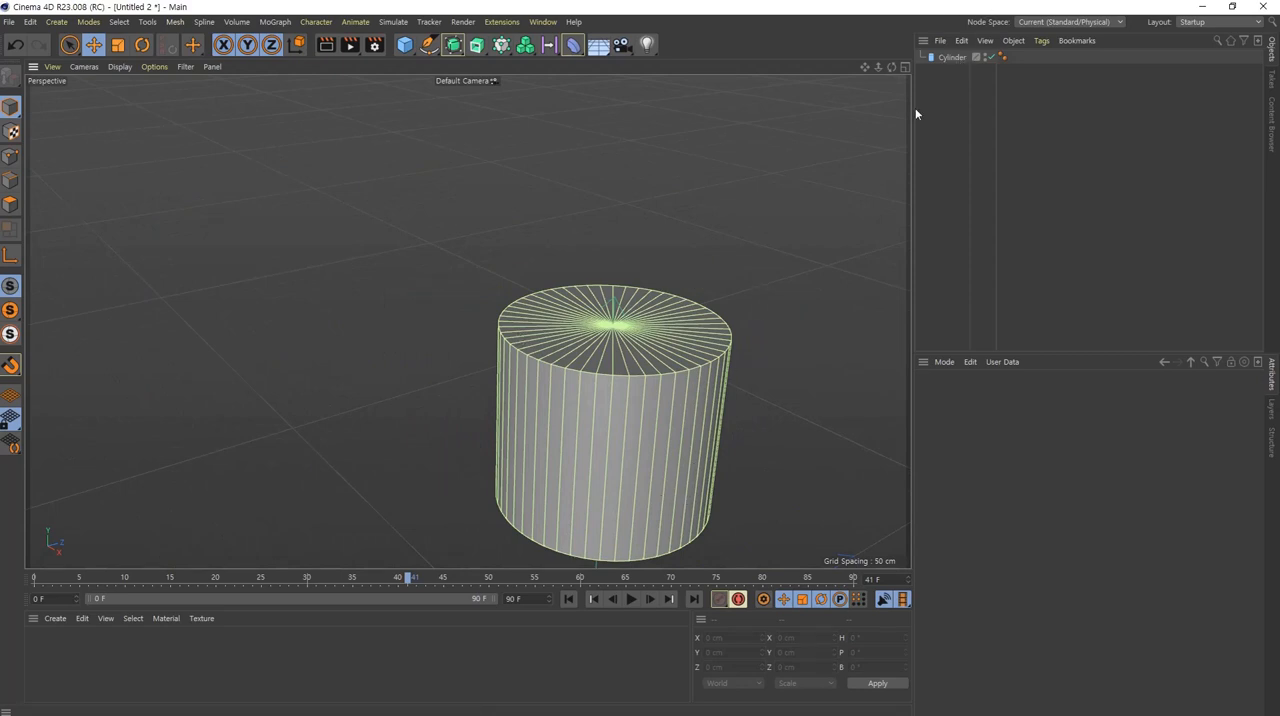
Step: Set the head cylinder's rotation segments to 16 and deselect it
left_click(950, 58)
left_click(1026, 470)
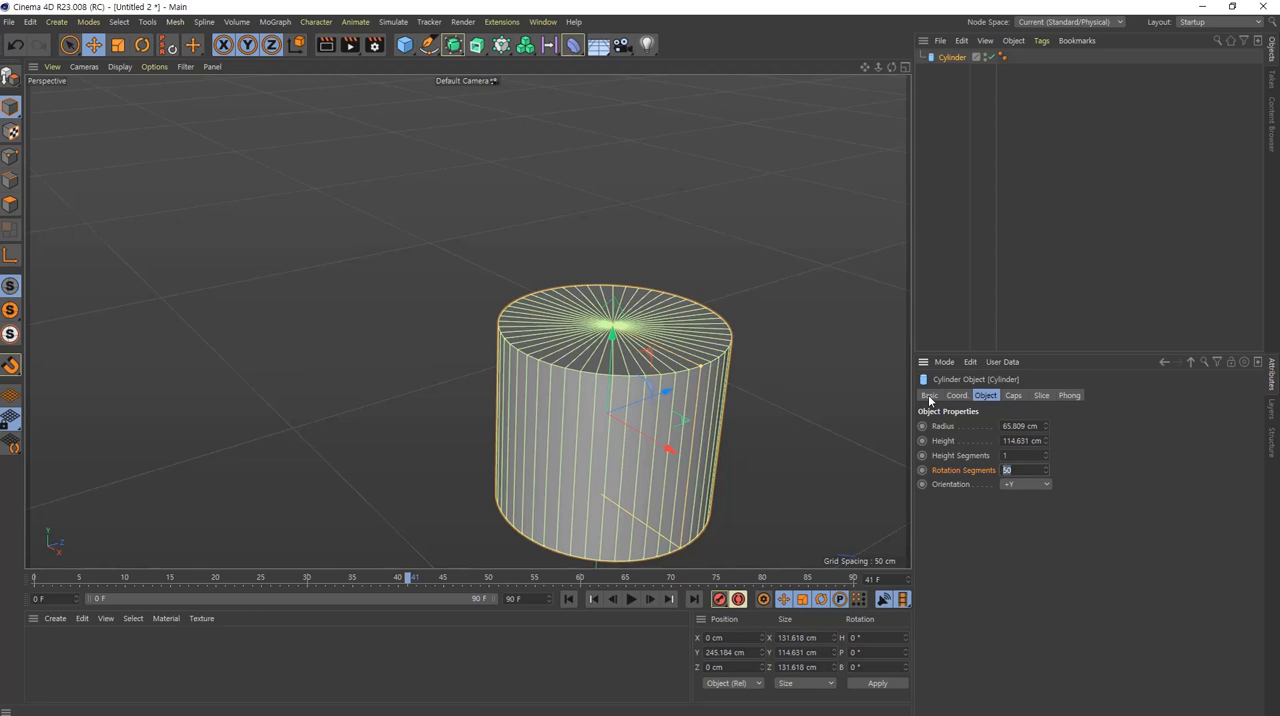
type("16")
key("Return")
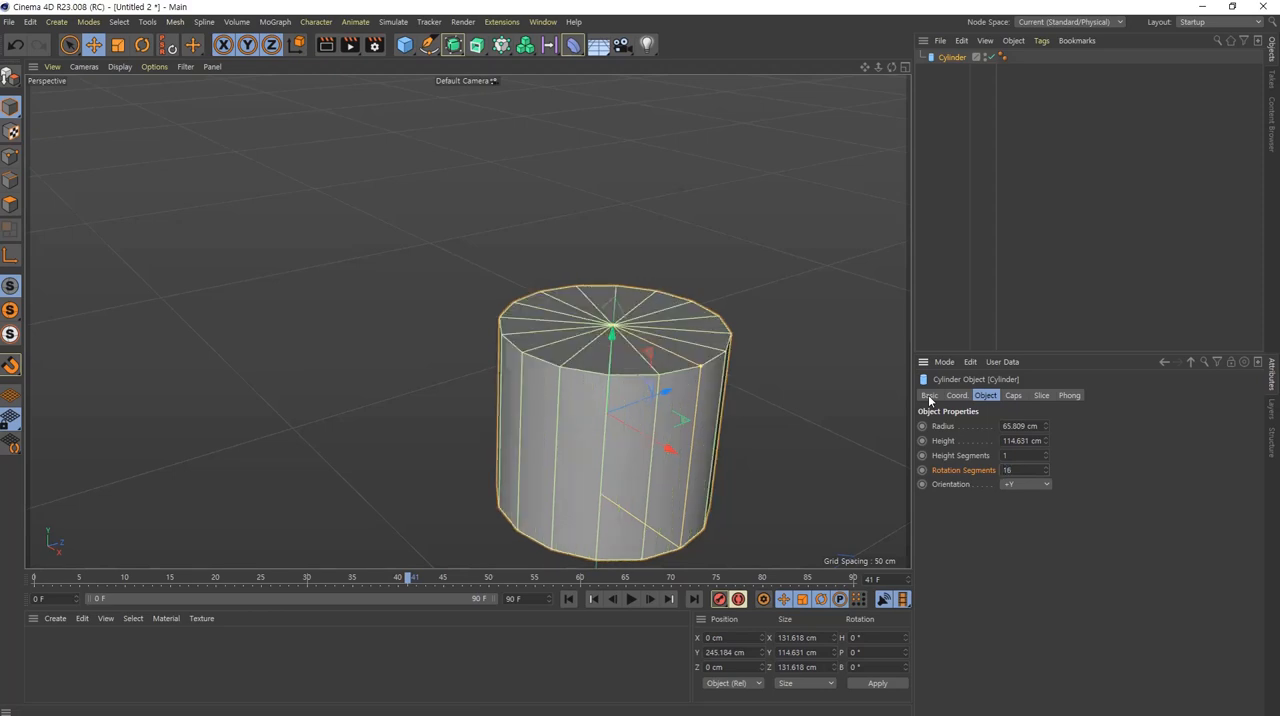
left_click(750, 395)
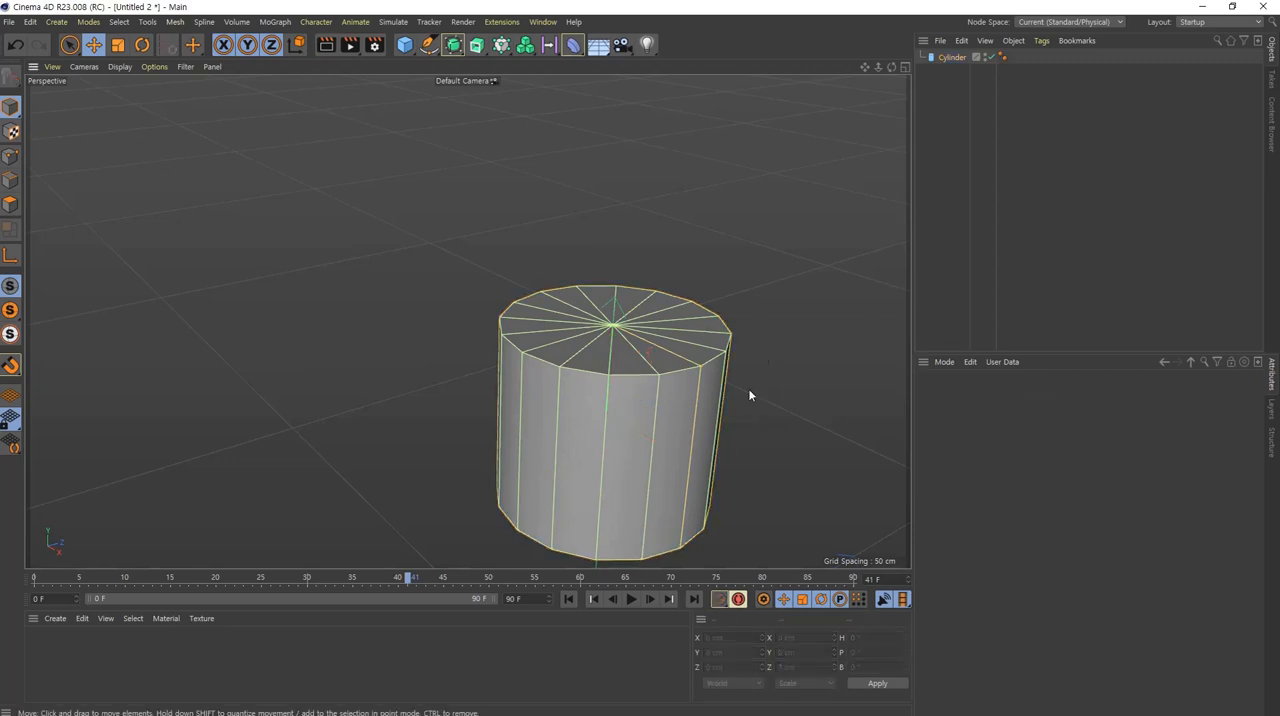
right_click_drag(714, 374, 856, 386, "alt")
left_click_drag(715, 414, 689, 448, "alt")
right_click_drag(694, 431, 560, 424, "alt")
middle_click_drag(691, 501, 594, 396, "alt")
left_click_drag(552, 433, 557, 367, "alt")
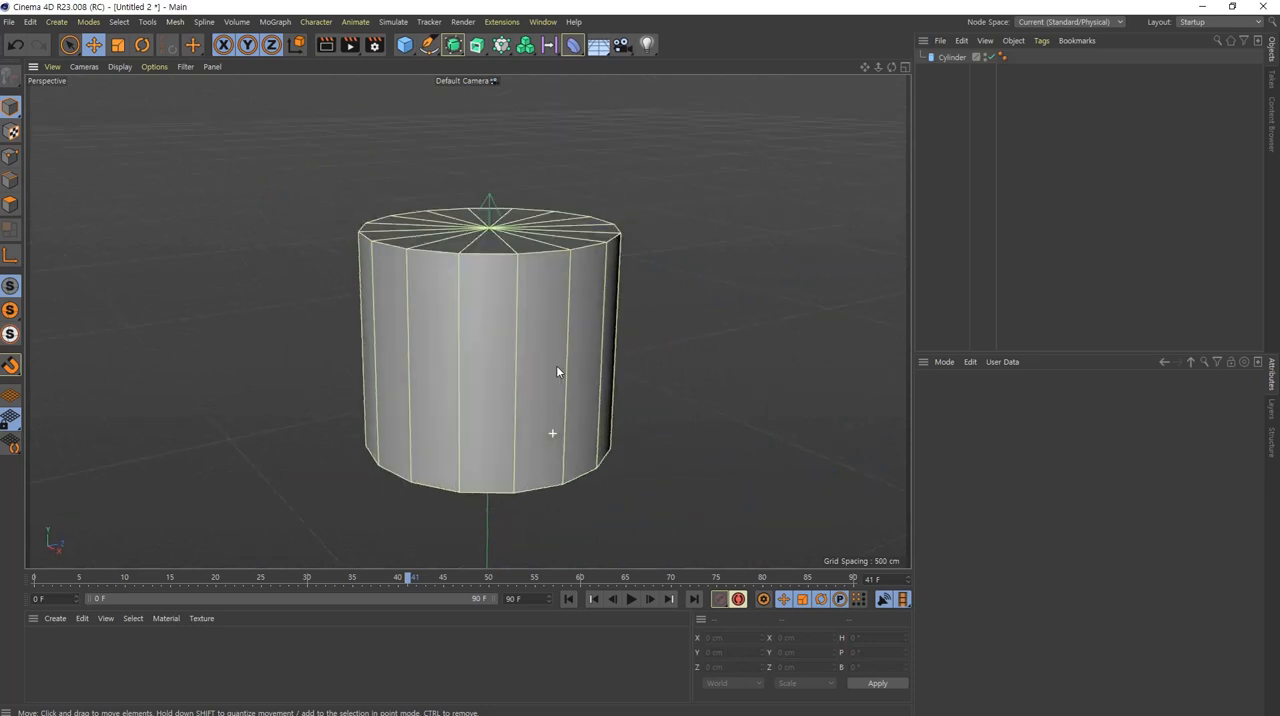
Step: Select the head cylinder and bring up its caps settings
middle_click_drag(462, 303, 476, 342, "alt")
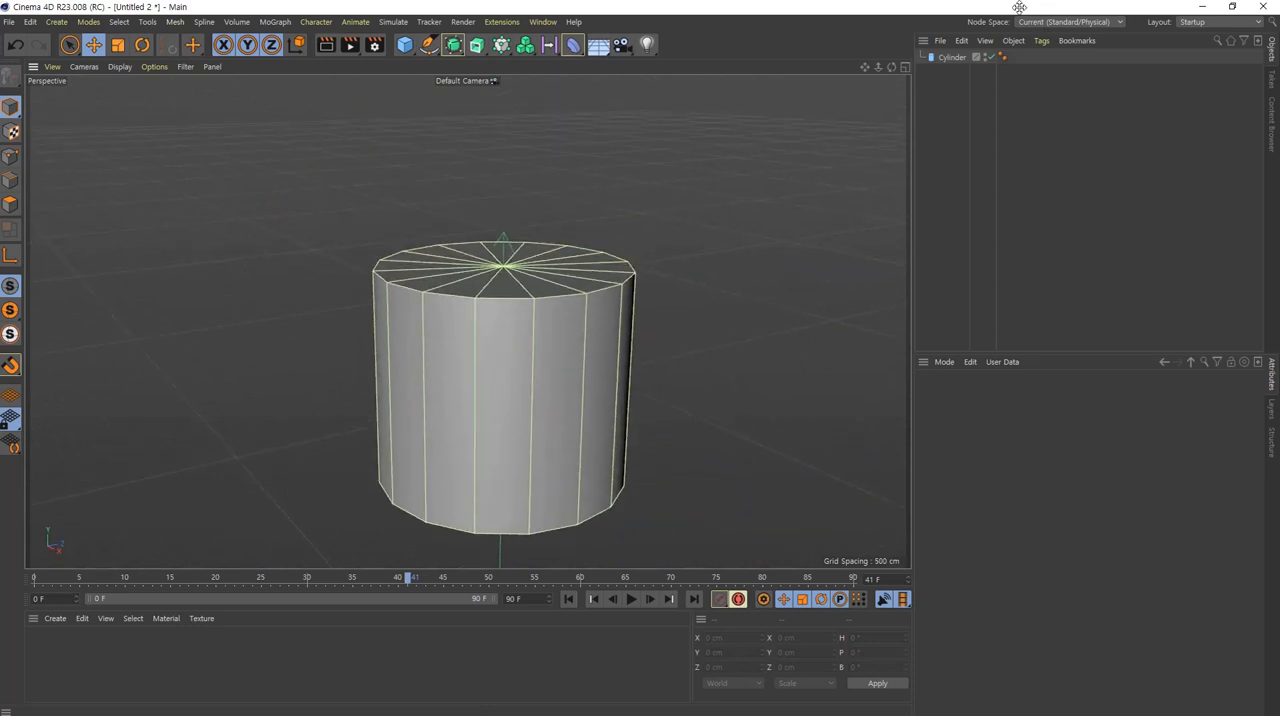
left_click(948, 58)
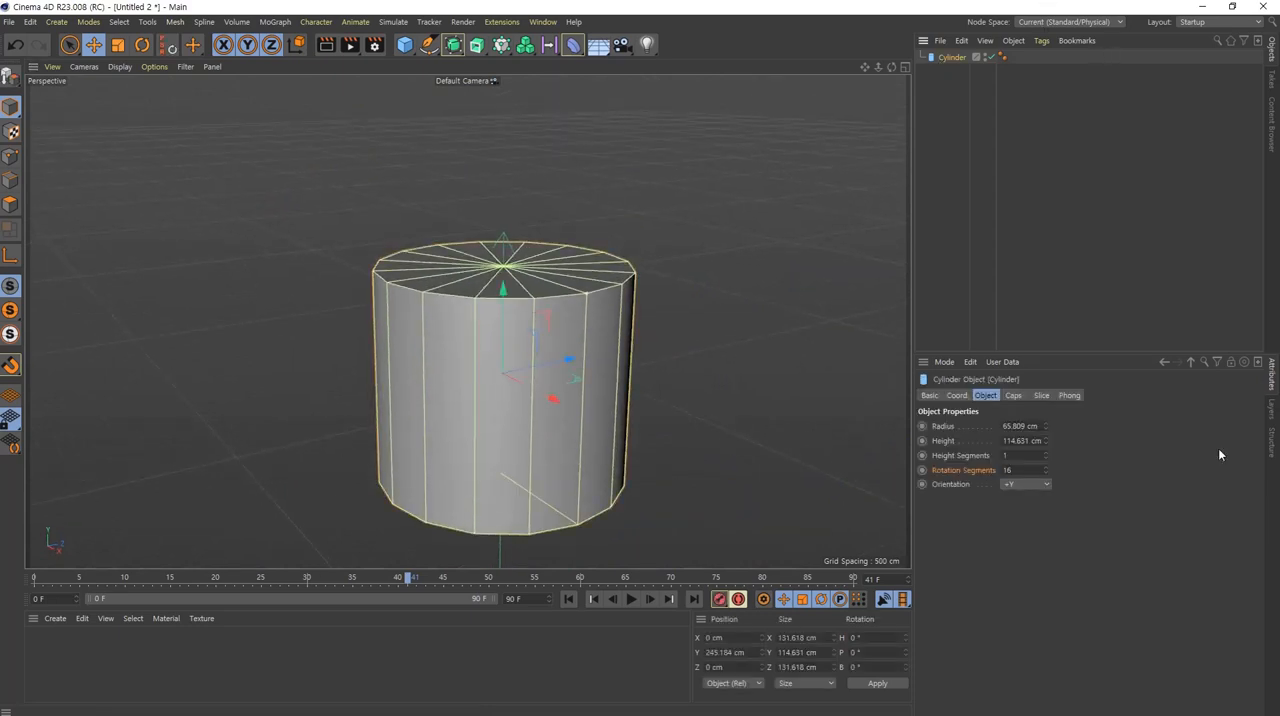
left_click(1013, 396)
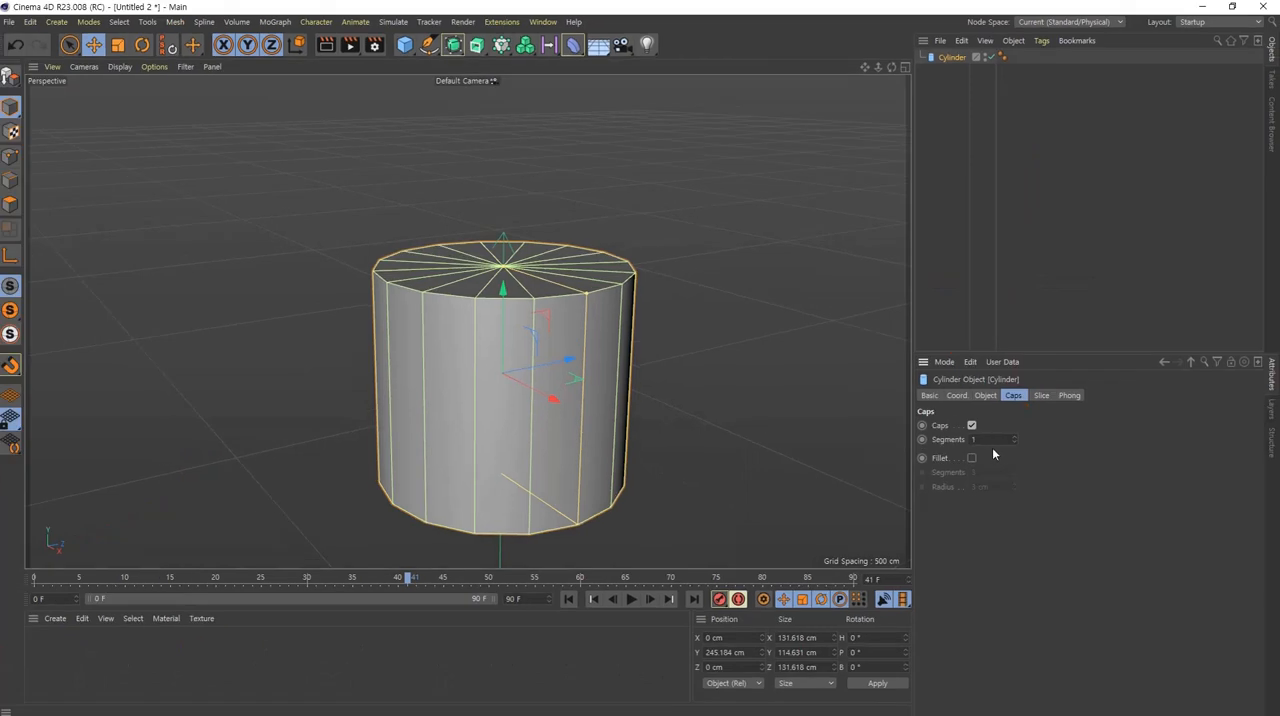
Step: Turn the head cylinder's caps off and back on to compare it open and closed
left_click_drag(186, 198, 190, 268, "alt")
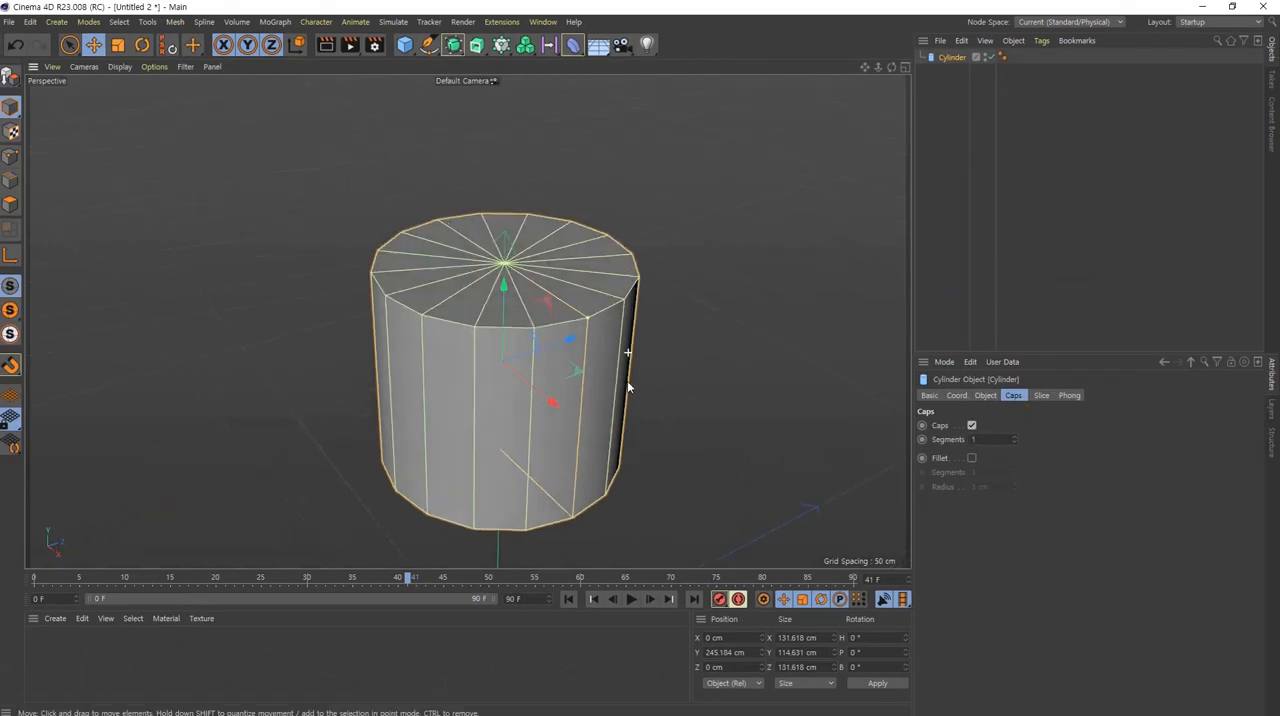
left_click(971, 425)
left_click_drag(567, 278, 590, 305, "alt")
left_click(971, 425)
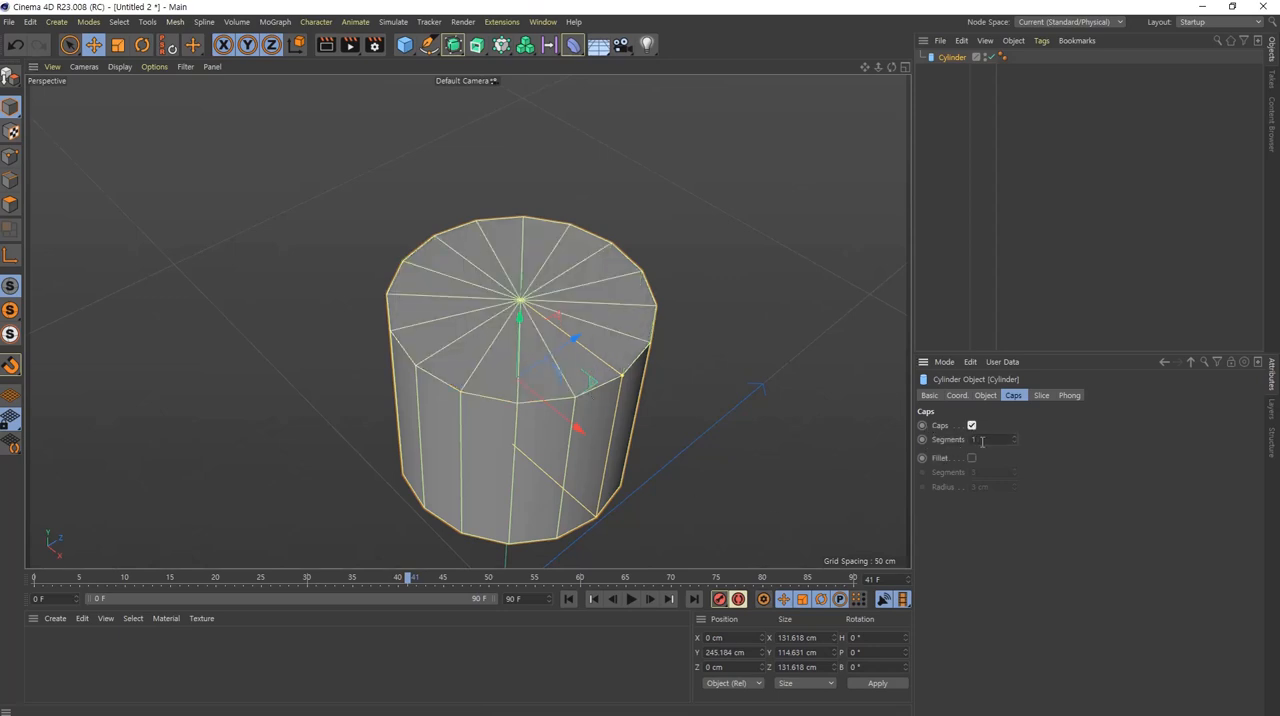
Step: Try 4 cap segments on the head cylinder, then return the cap segments to 1
scroll(982, 442, "up", 3)
scroll(982, 442, "down", 2)
scroll(982, 442, "up", 3)
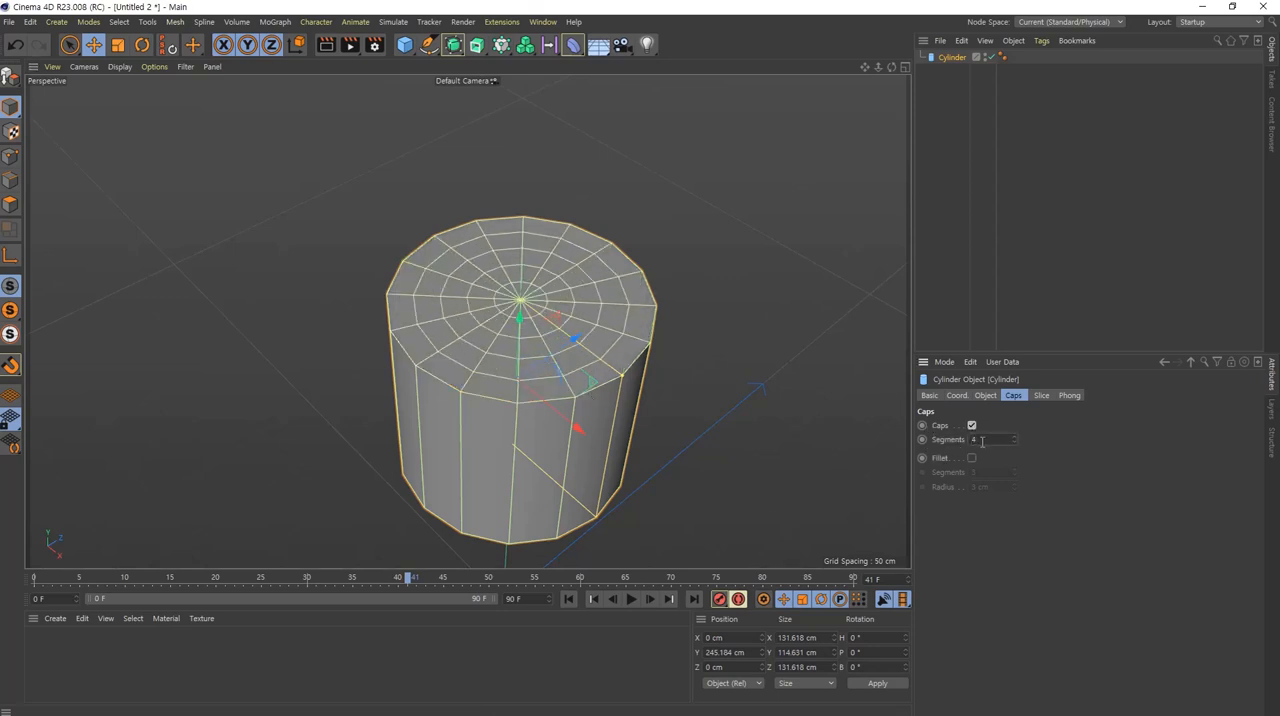
scroll(982, 442, "down", 3)
scroll(982, 442, "up", 3)
scroll(982, 442, "down", 3)
scroll(982, 442, "up", 2)
scroll(982, 442, "down", 4)
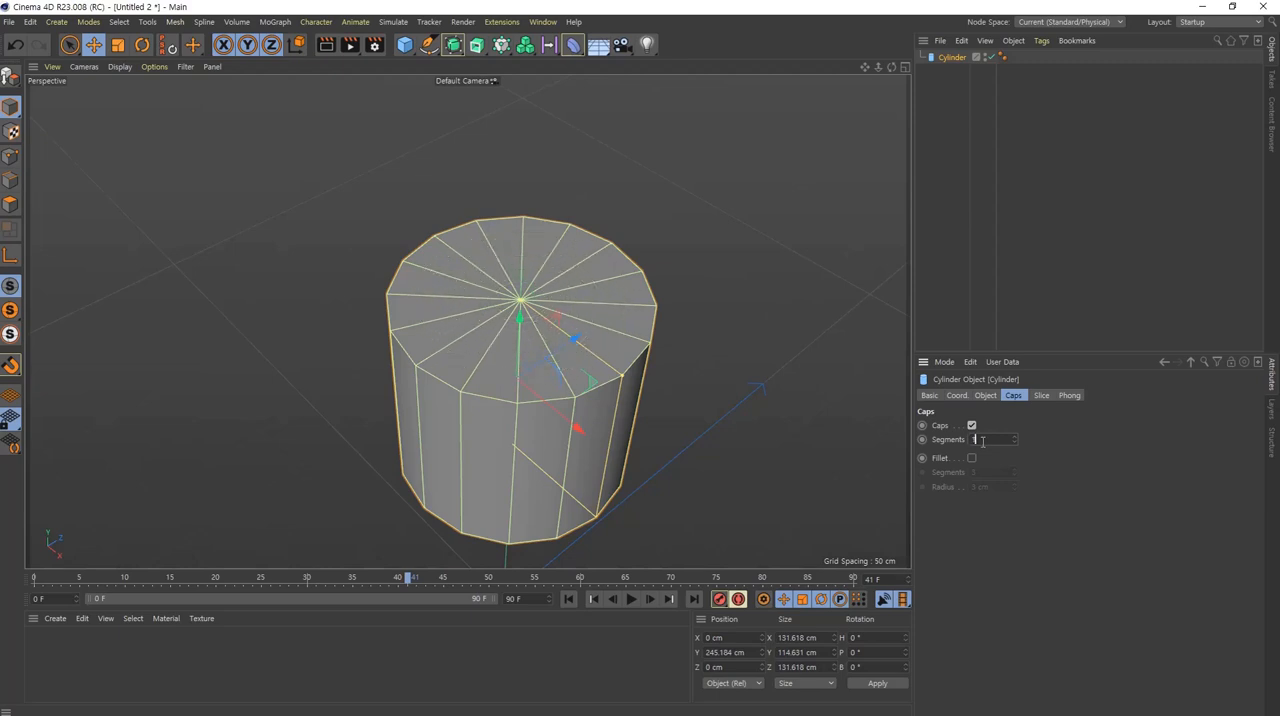
Step: Enable the cap fillet on the head cylinder and view the head against the blueprint in the Front view
left_click_drag(594, 451, 620, 353, "alt")
left_click(971, 458)
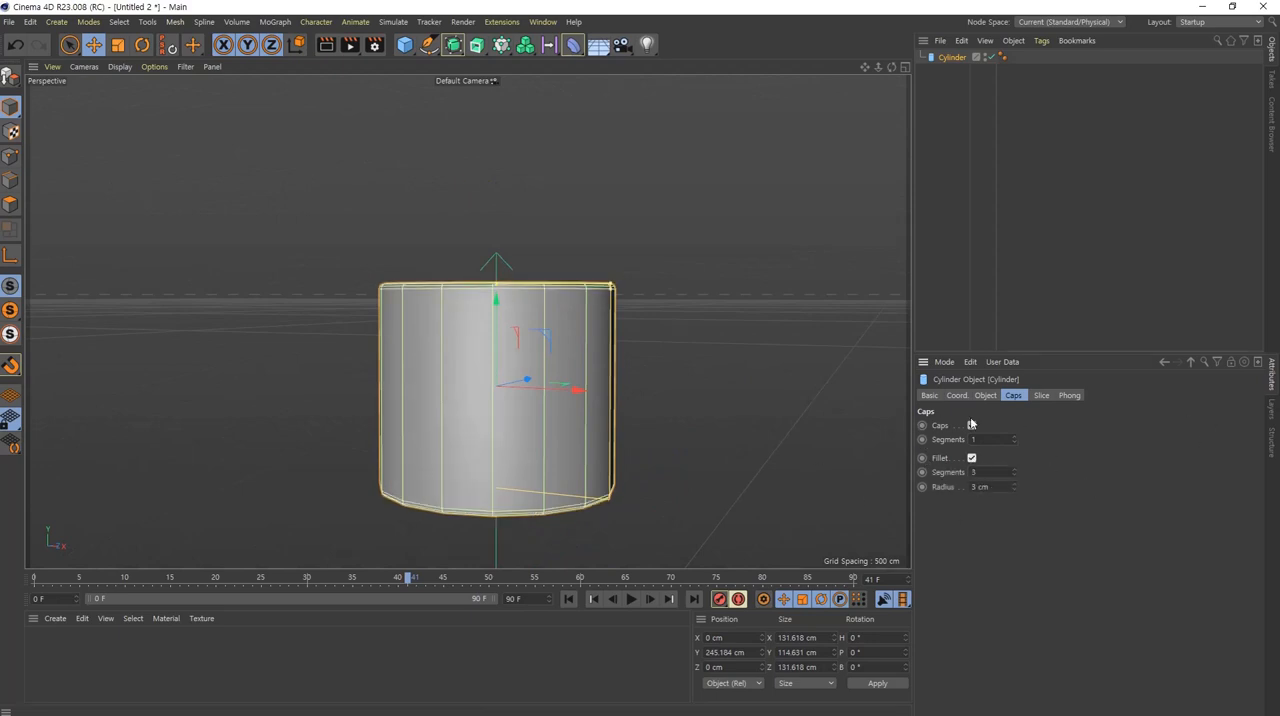
left_click_drag(527, 431, 534, 476, "alt")
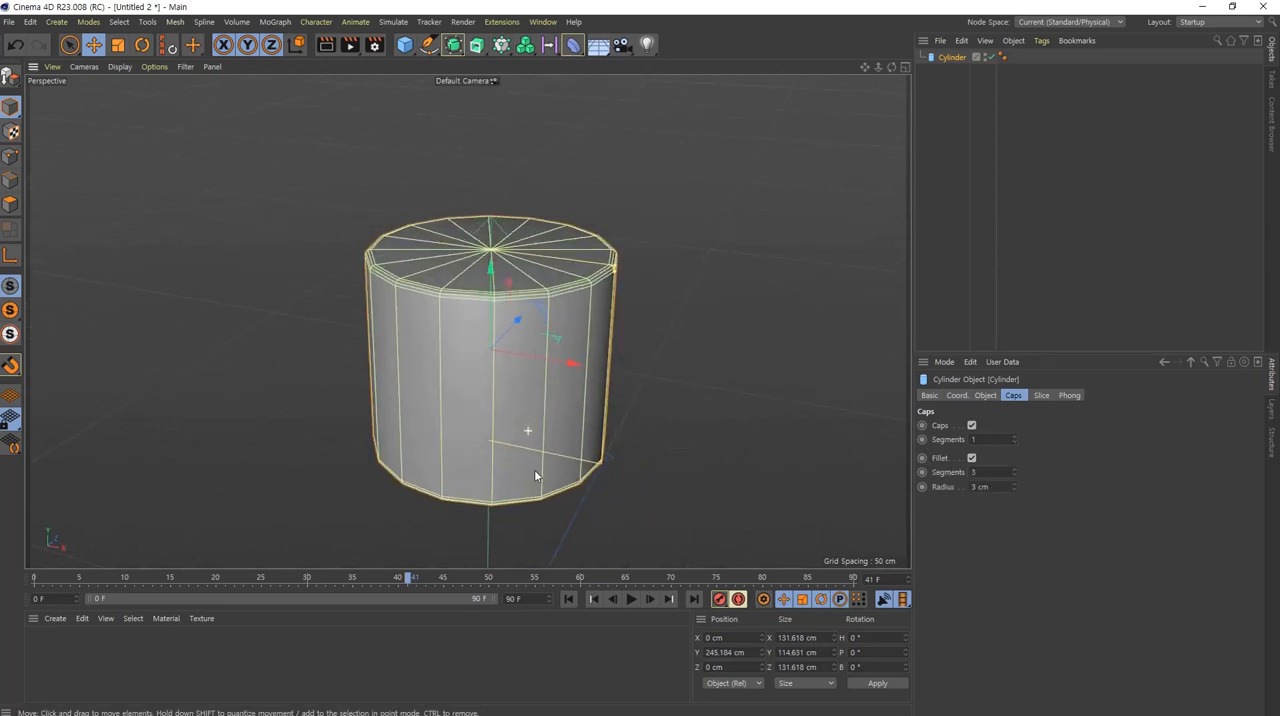
middle_click(534, 402)
middle_click(669, 450)
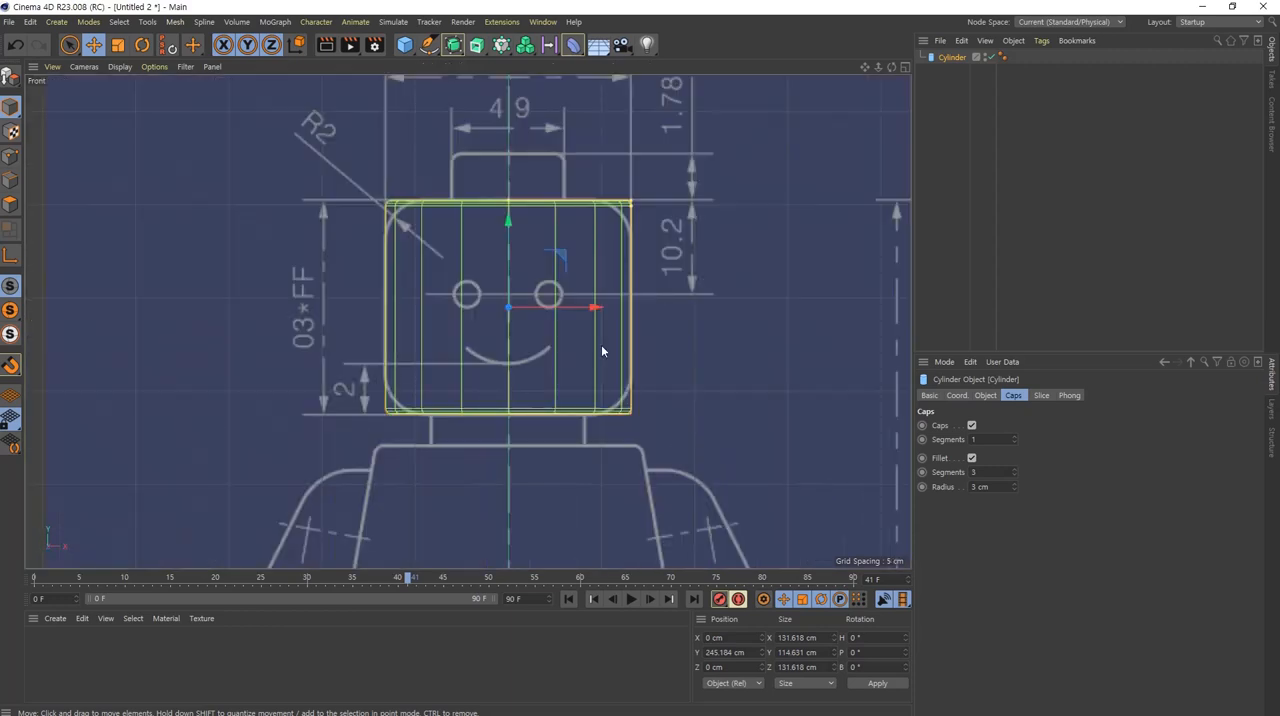
Step: Set the head cylinder's fillet radius to 20 cm to match the blueprint's rounded head corners
scroll(601, 350, "up", 5)
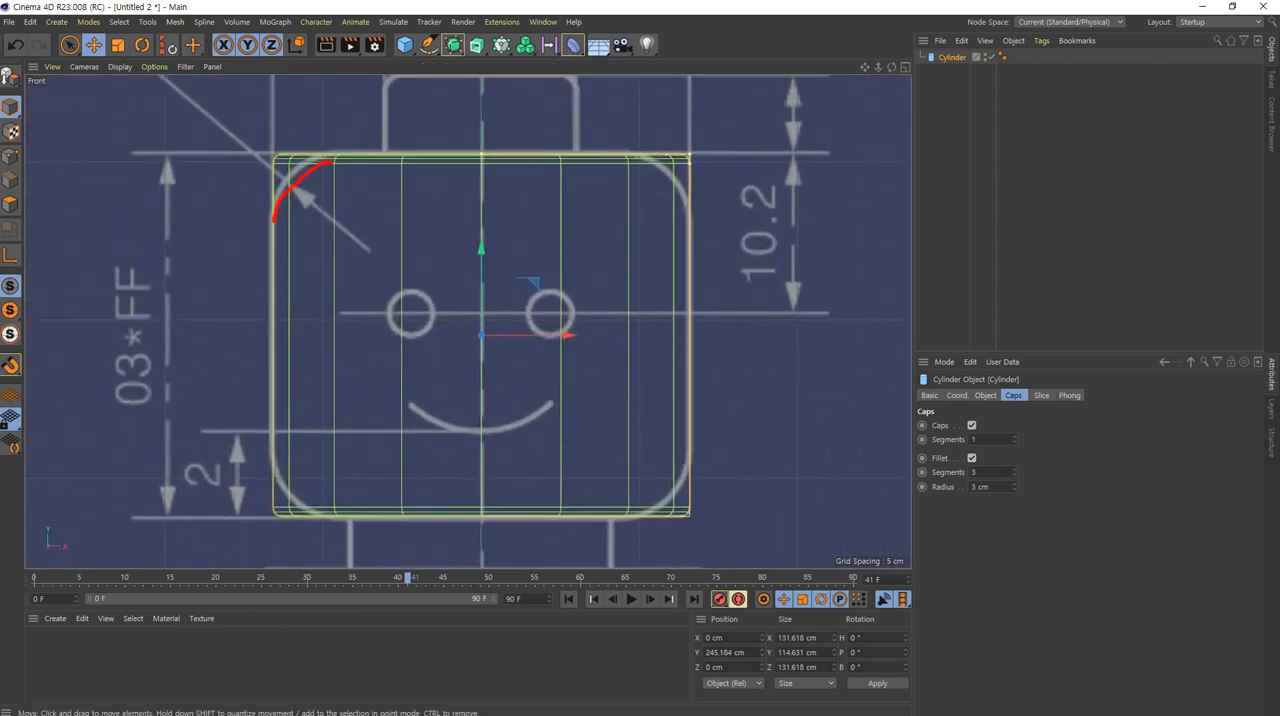
left_click_drag(296, 167, 270, 156)
key("Escape")
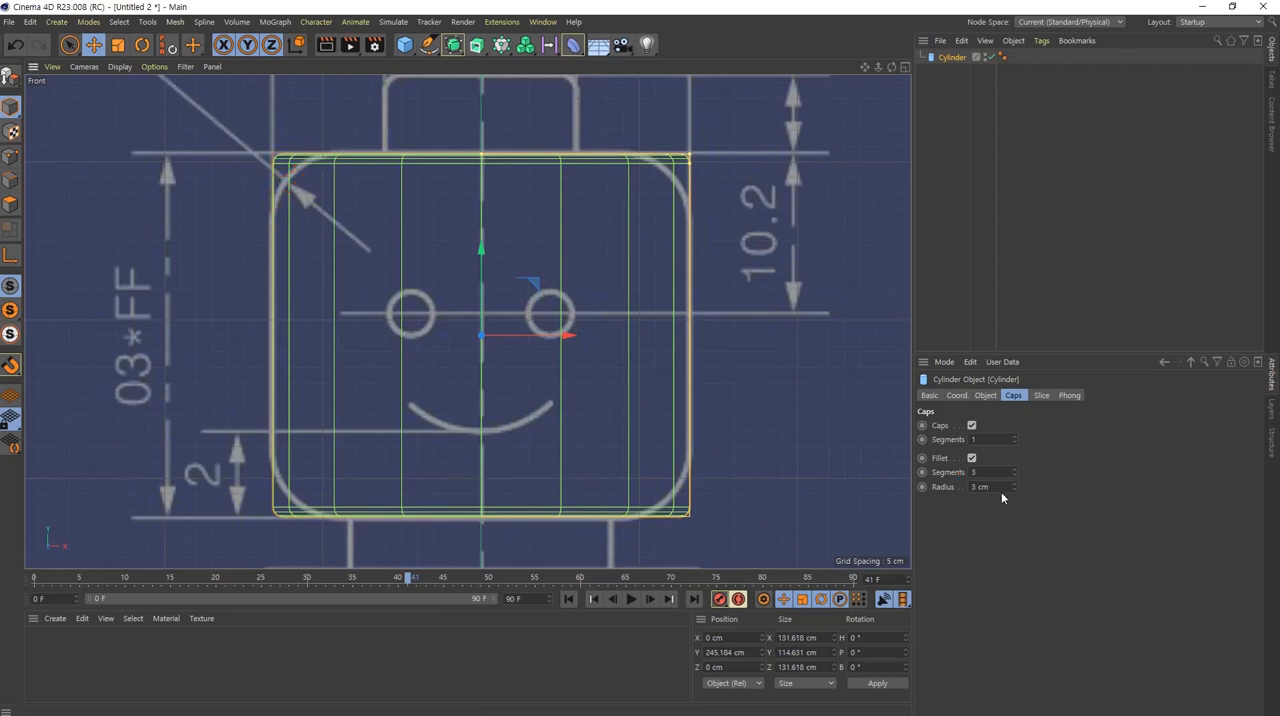
scroll(1002, 491, "up", 2)
scroll(1002, 491, "up", 10)
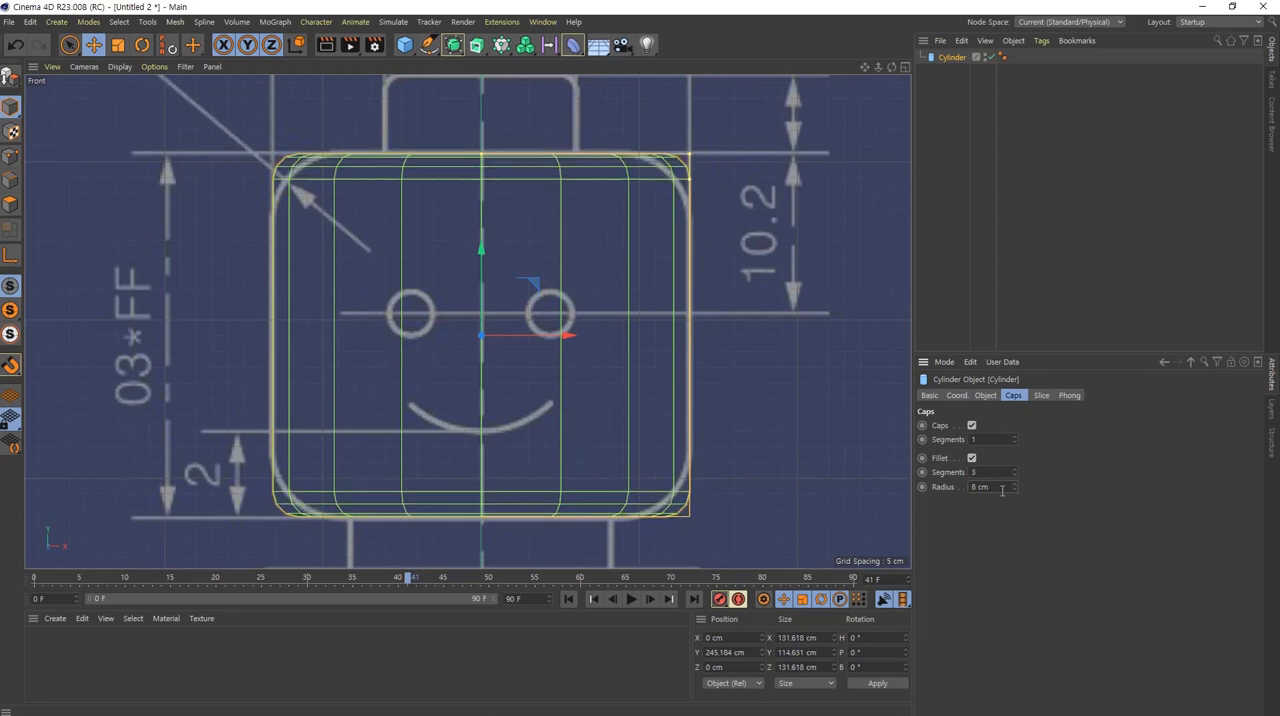
scroll(1002, 491, "up", 5)
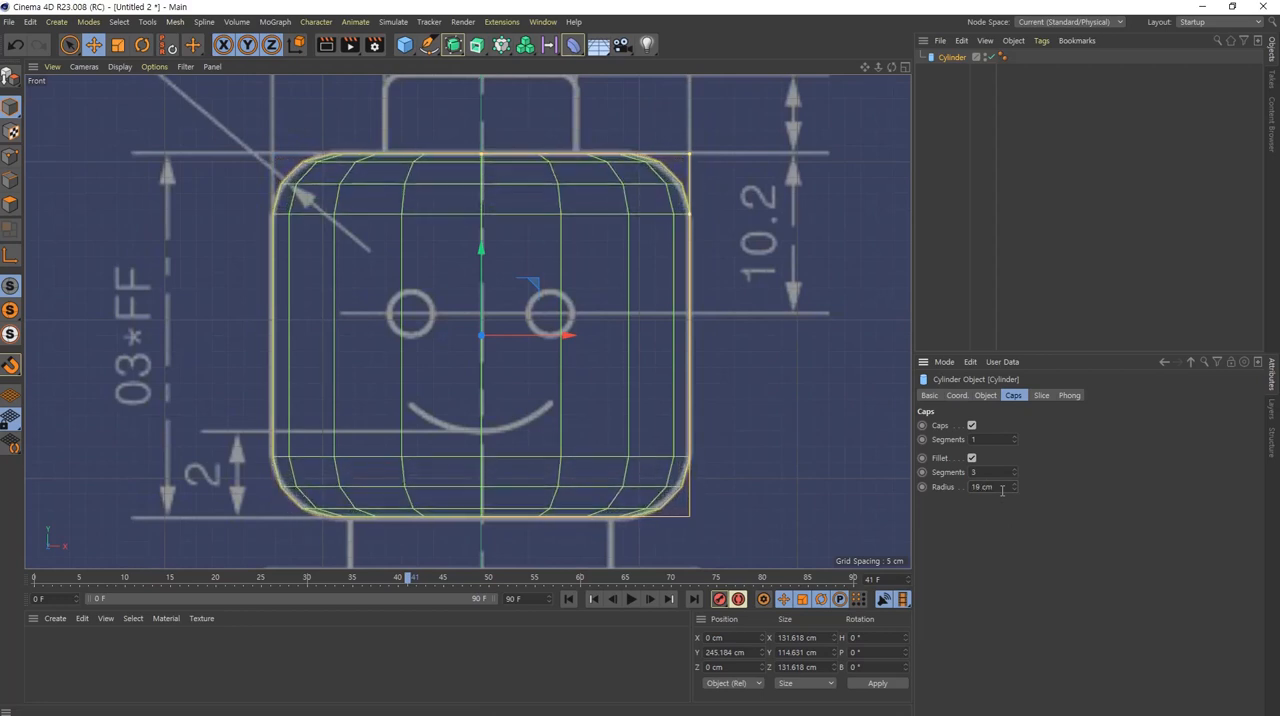
scroll(1002, 491, "up", 1)
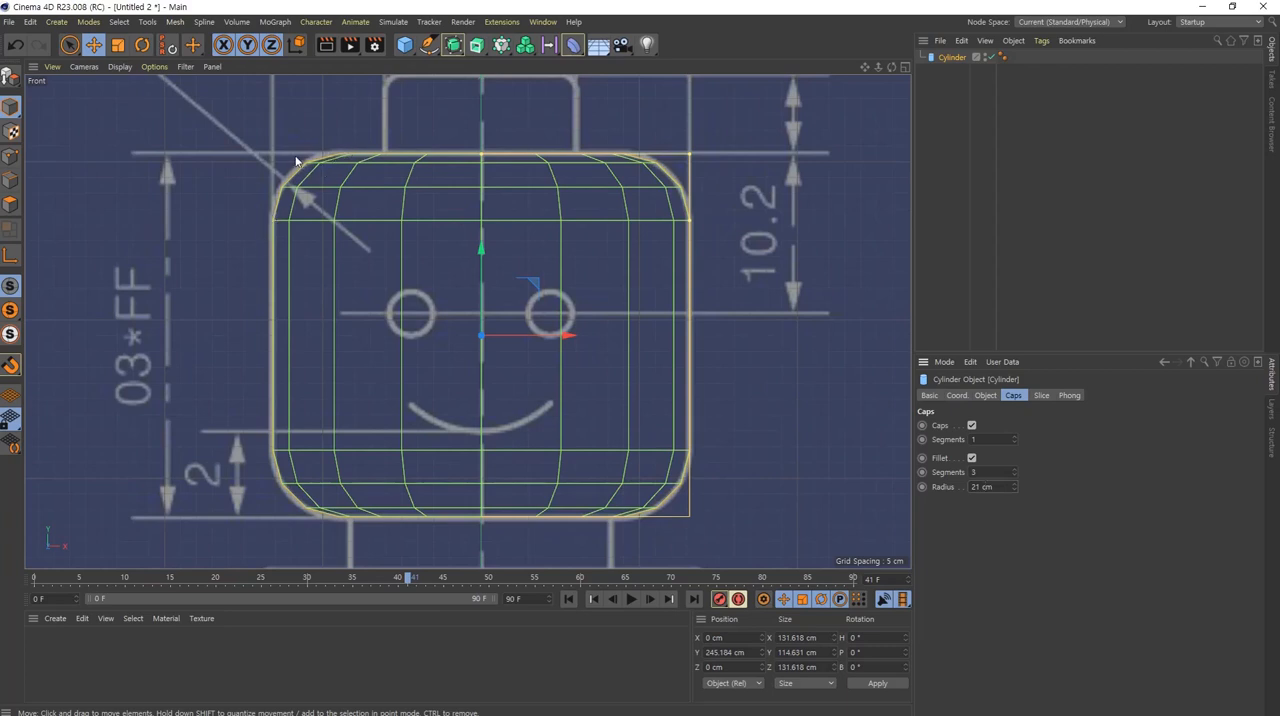
scroll(1001, 491, "down", 1)
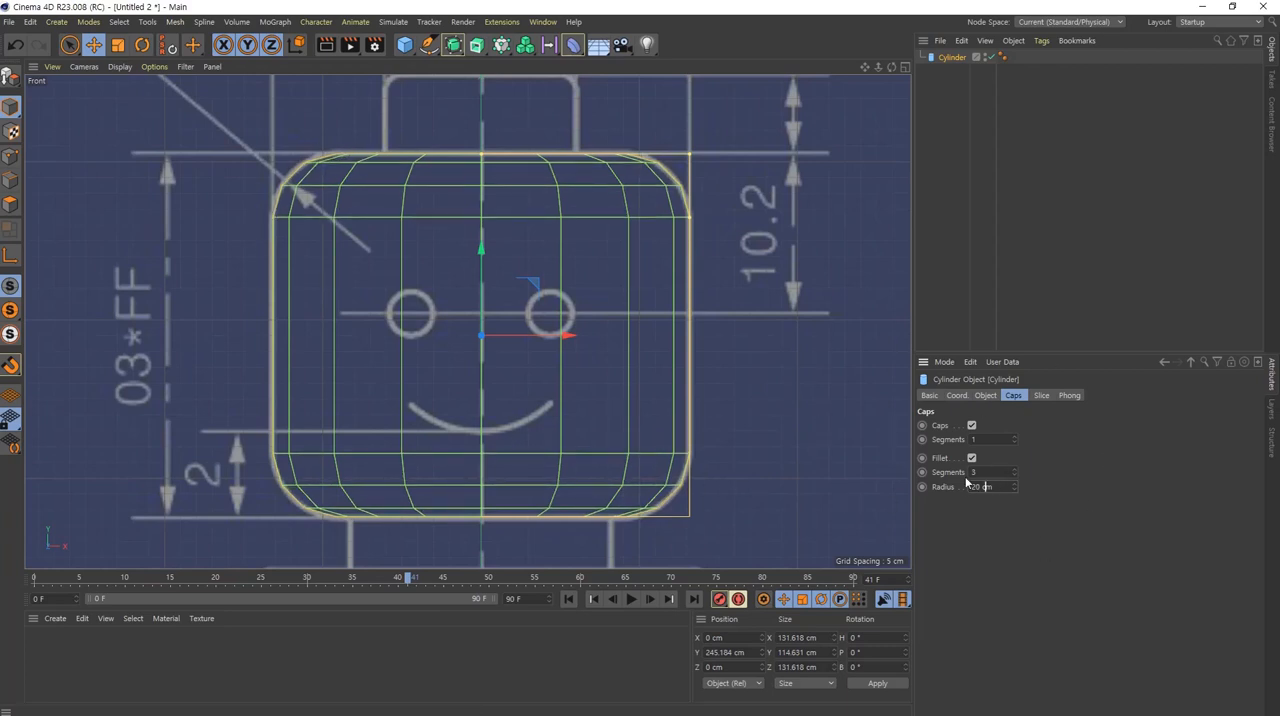
Step: Set the head cylinder's fillet segments to 5
scroll(987, 473, "up", 2)
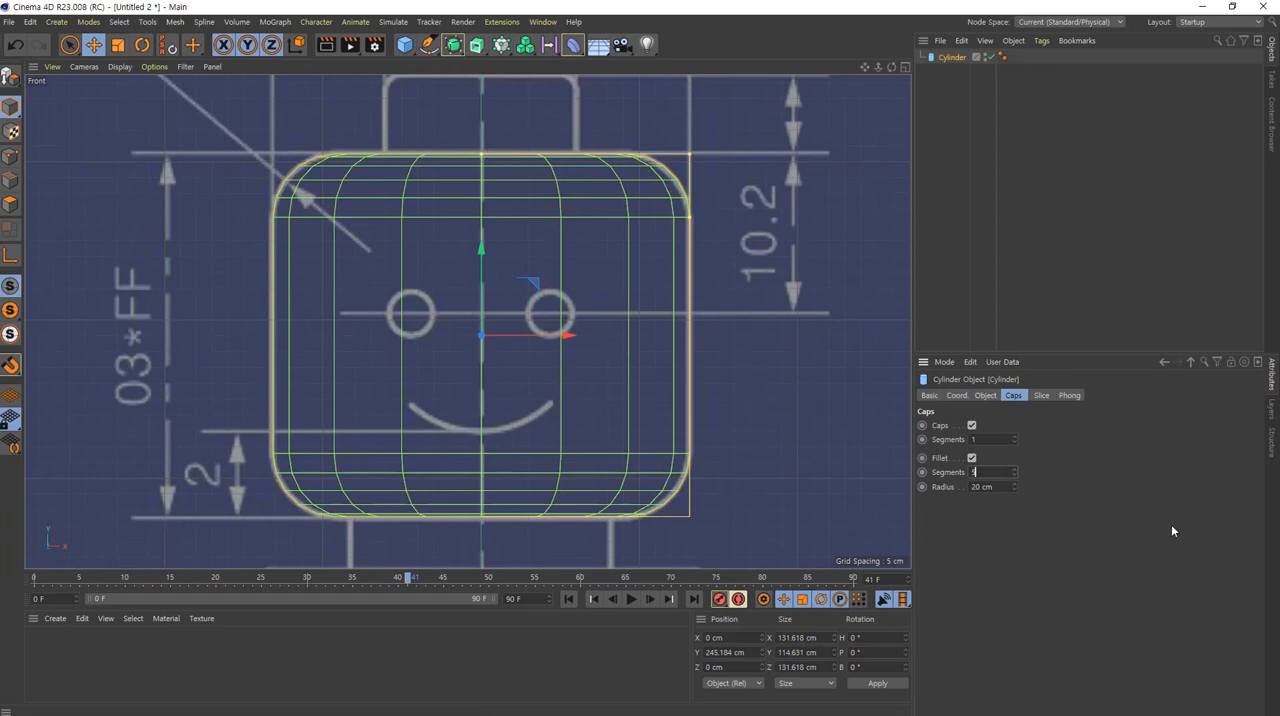
left_click(943, 461)
left_click(943, 473, "shift")
left_click(946, 488, "shift")
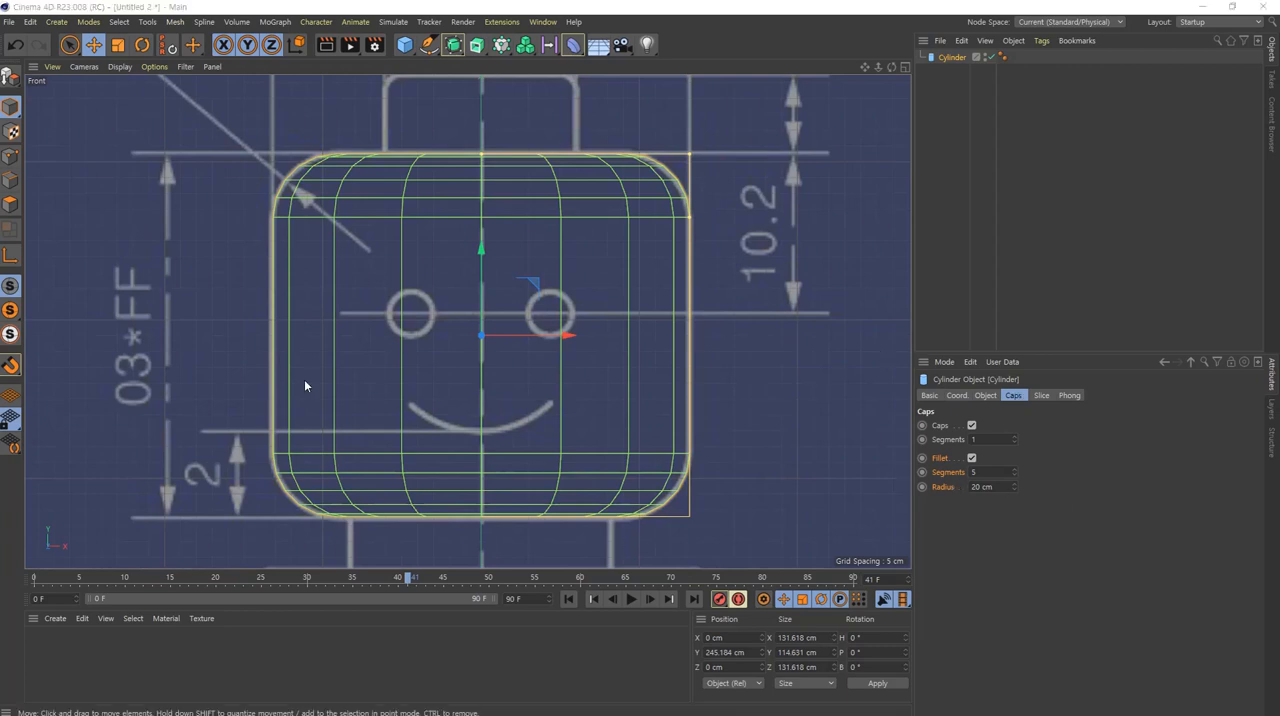
scroll(543, 374, "down", 4)
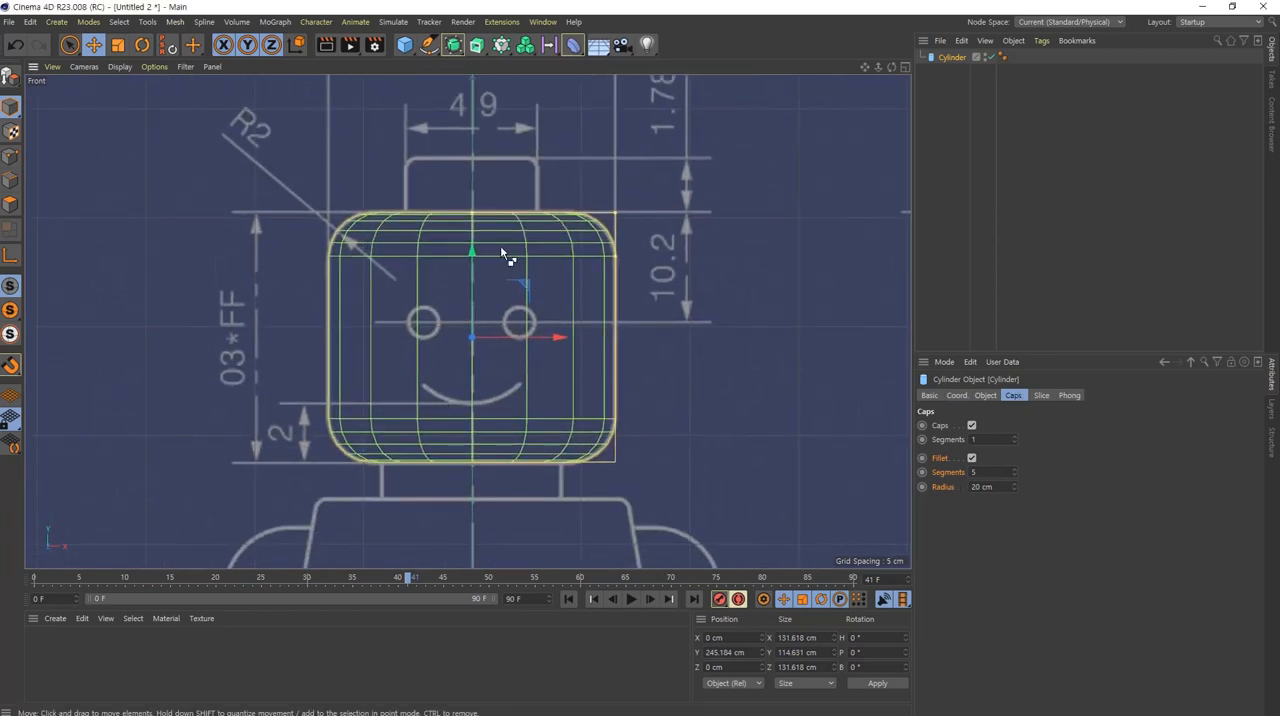
mouse_move(538, 215)
left_mouse_down()
mouse_move(543, 196)
mouse_move(510, 157)
left_mouse_up()
mouse_move(389, 147)
left_mouse_down()
mouse_move(549, 207)
mouse_move(548, 220)
left_mouse_up()
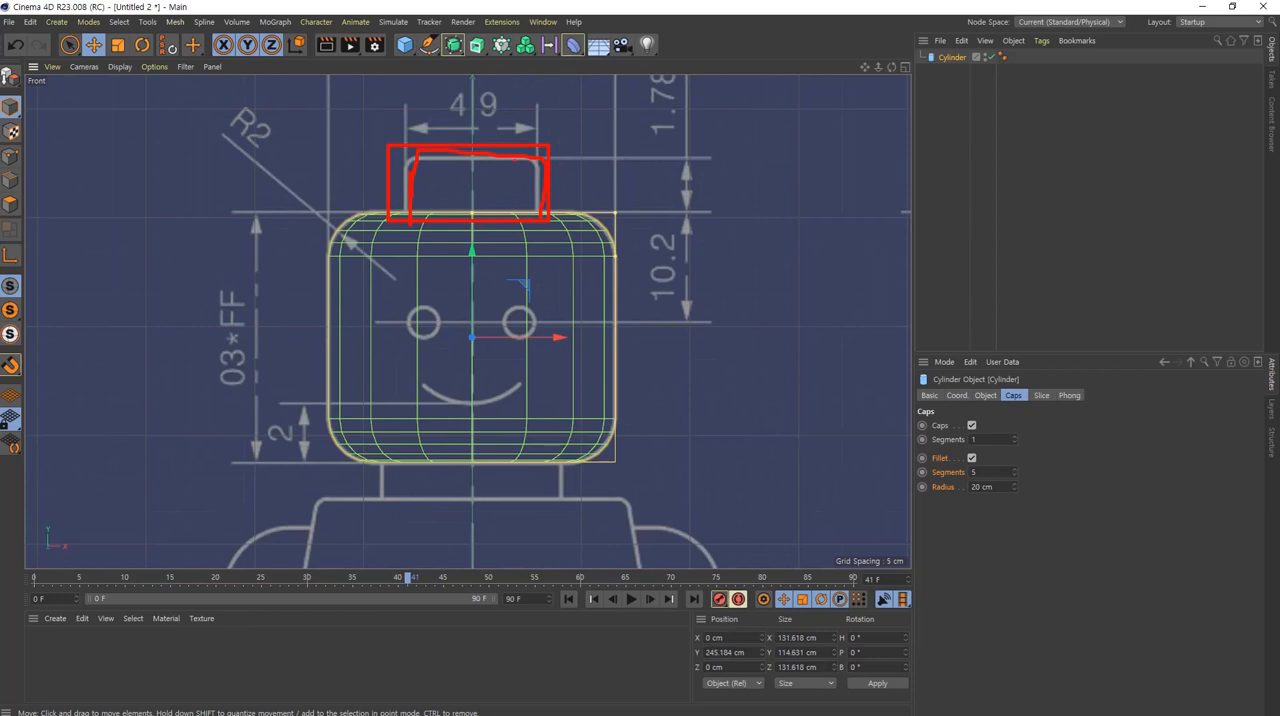
left_click_drag(381, 459, 561, 505)
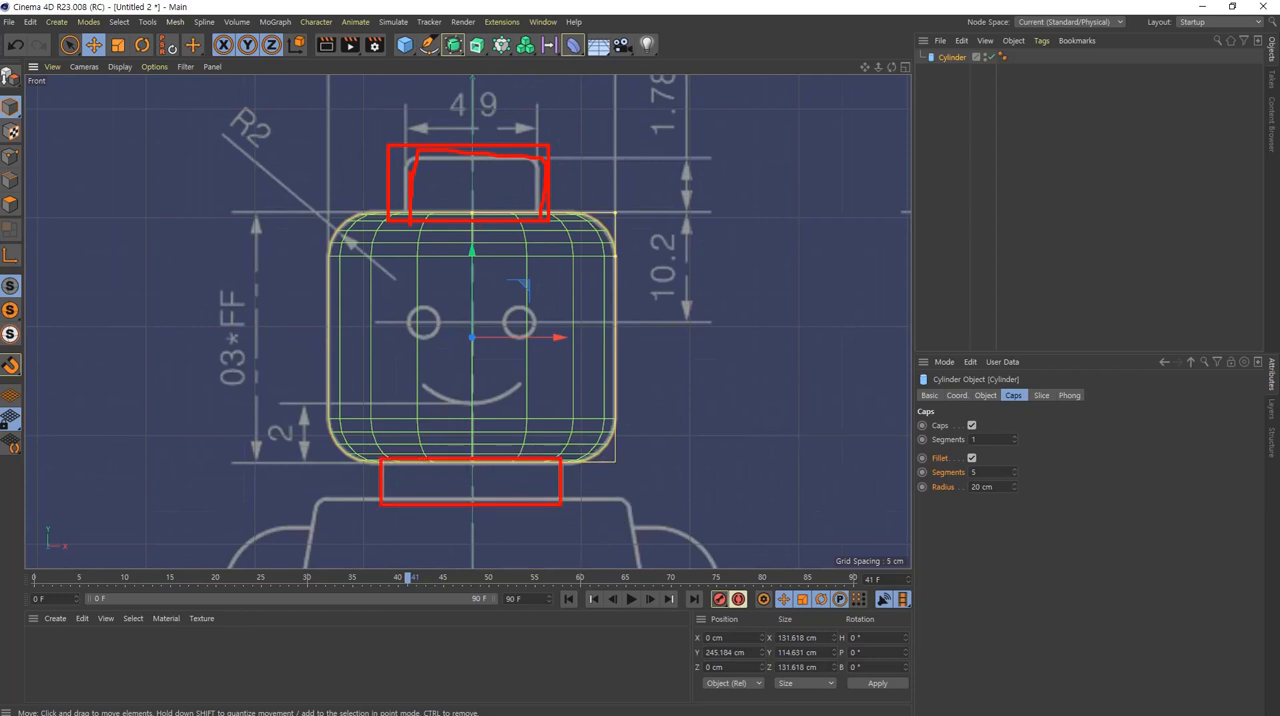
key("Escape")
Step: Duplicate the head cylinder and move the copy straight up to about Y 307 cm, over the blueprint's head stud
left_click(943, 84)
left_click(953, 59)
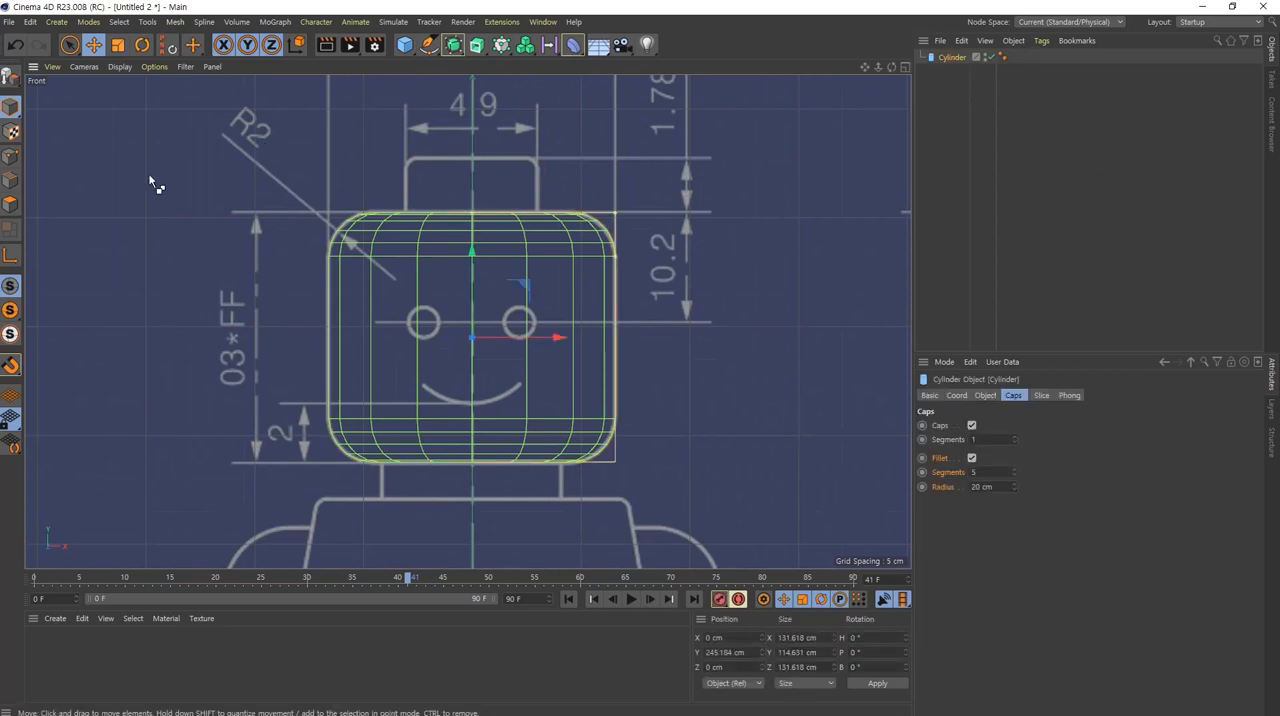
key("ctrl+c")
key("ctrl+v")
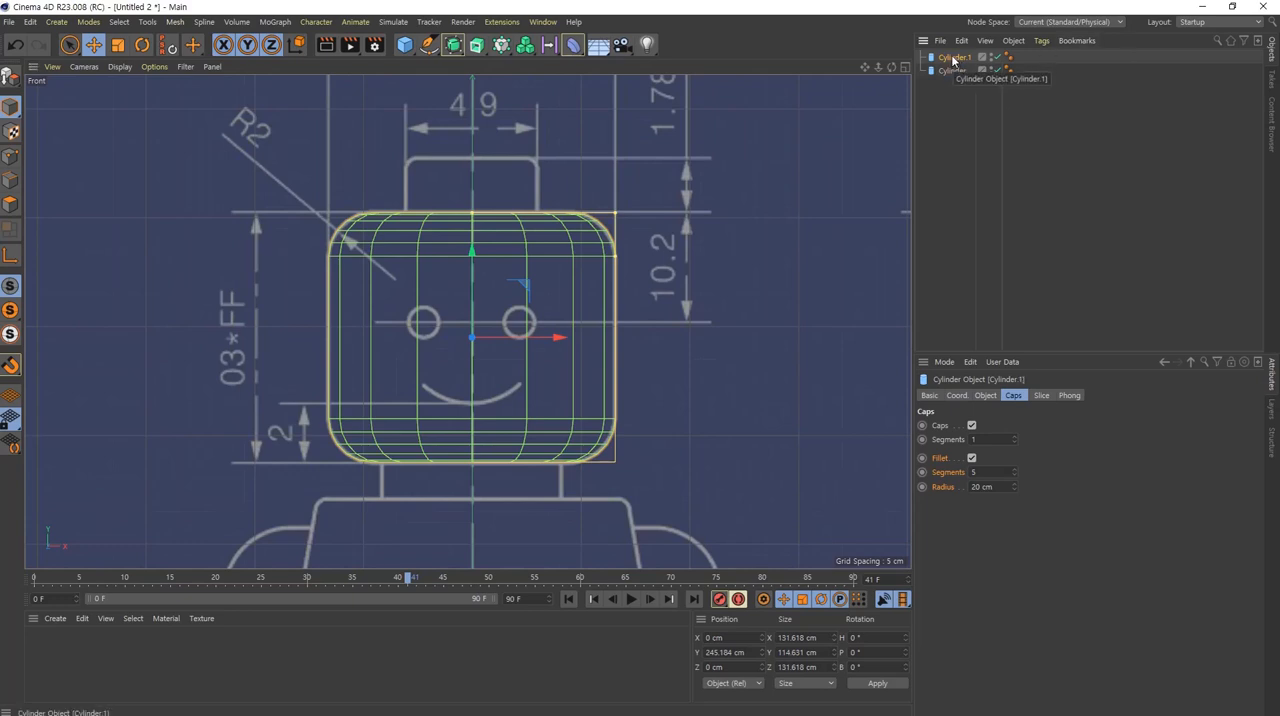
left_click_drag(473, 302, 487, 167)
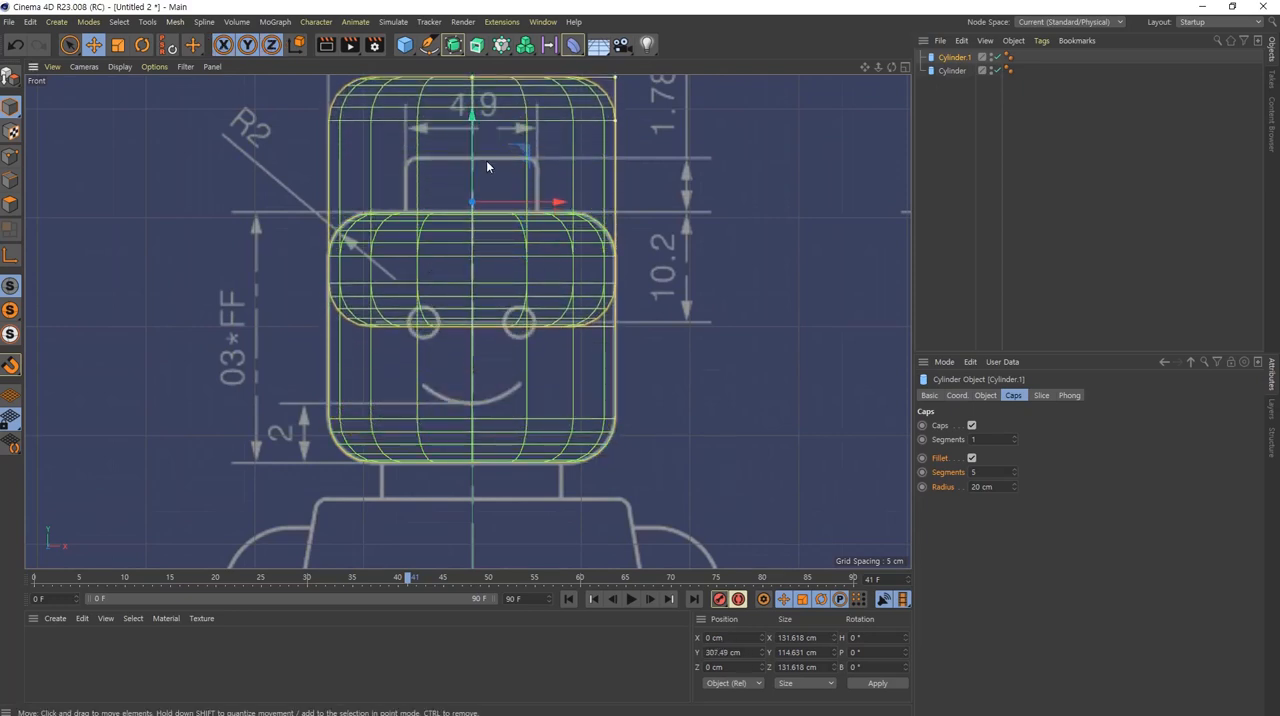
Step: Reduce the copied cylinder's radius to about 29.8 cm to match the width of the stud outline
scroll(570, 230, "up", 3)
scroll(587, 218, "up", 1)
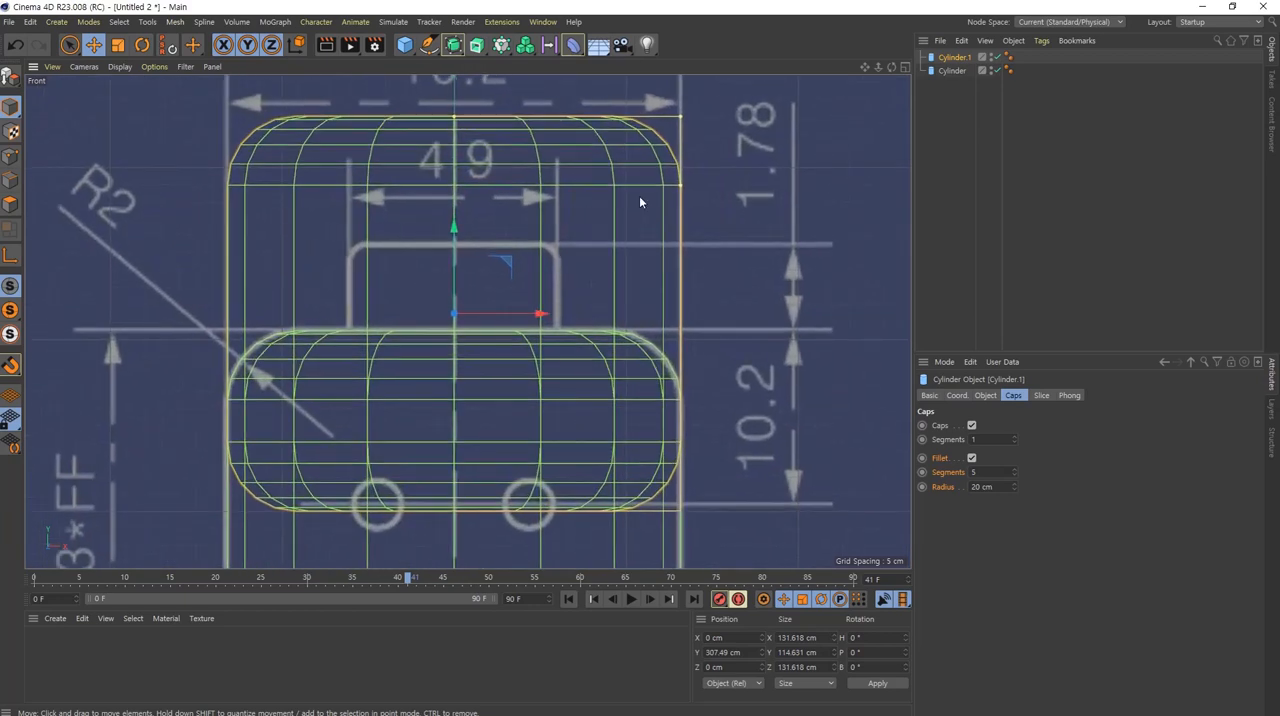
left_click(983, 396)
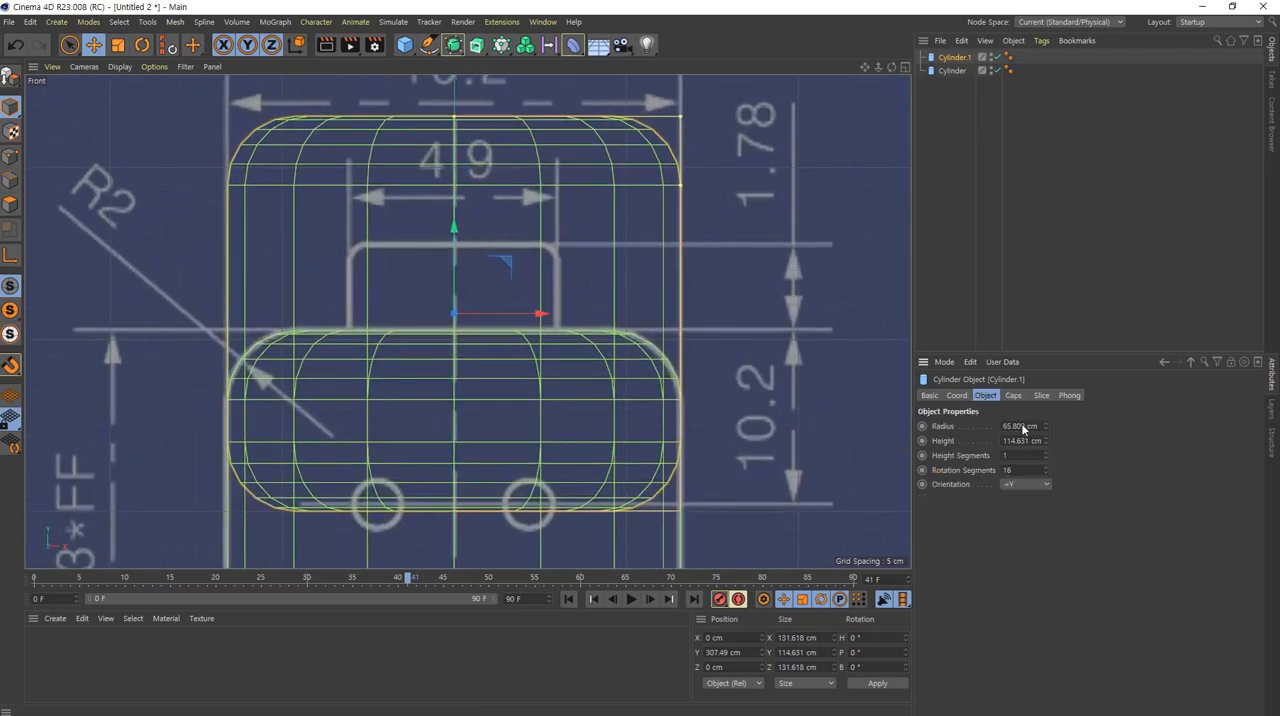
left_click_drag(1044, 425, 947, 400)
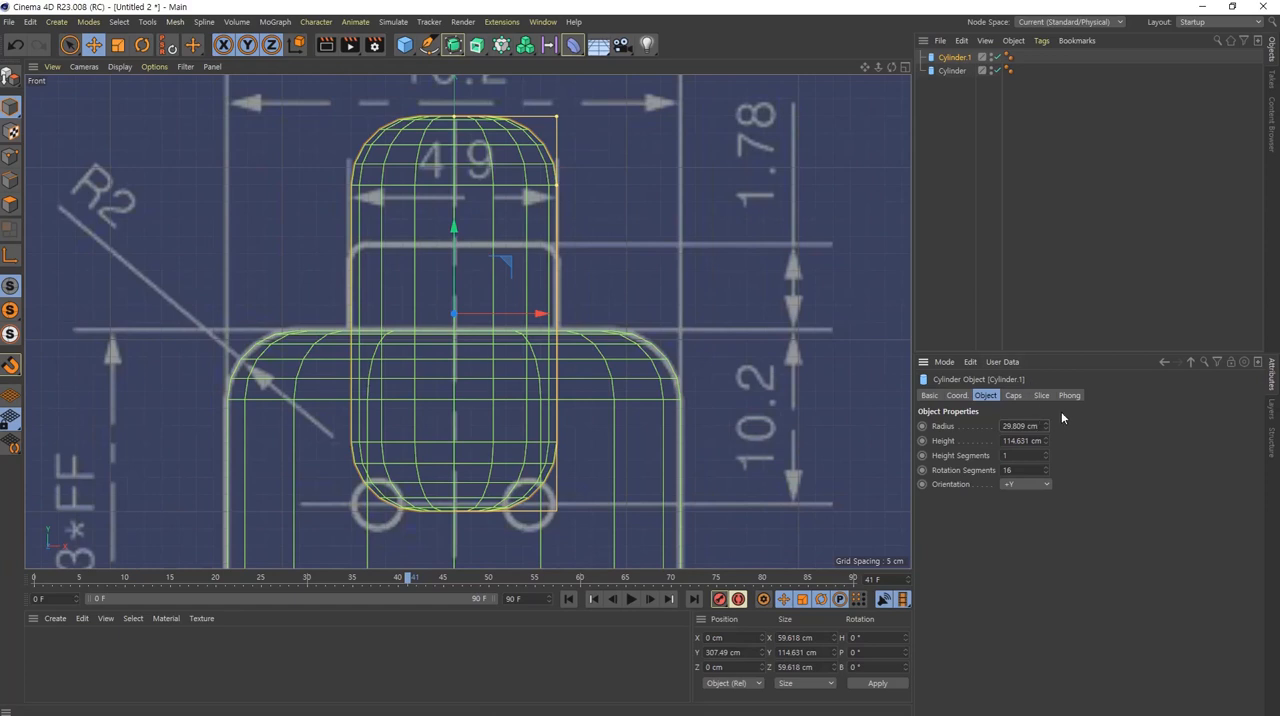
Step: Set the stud cylinder's fillet radius to 4 cm to match the small rounded corners of the stud outline
left_click(1013, 396)
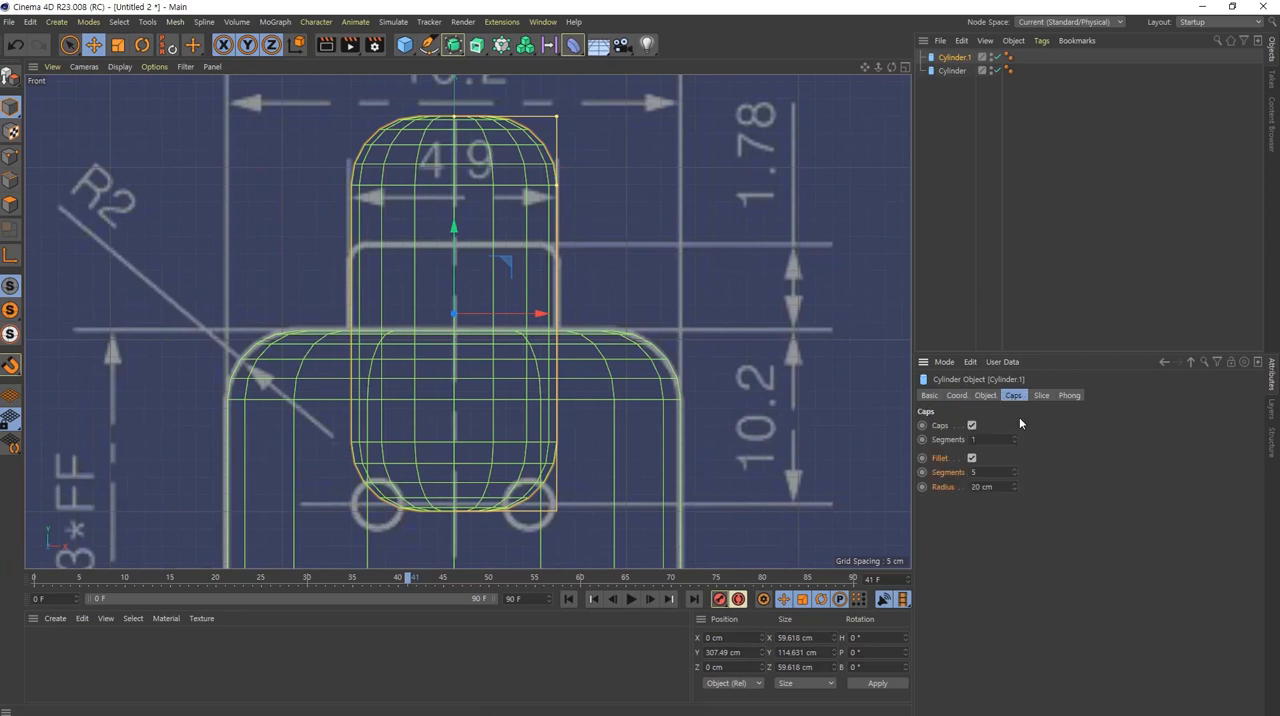
double_click(999, 486)
scroll(999, 486, "down", 14)
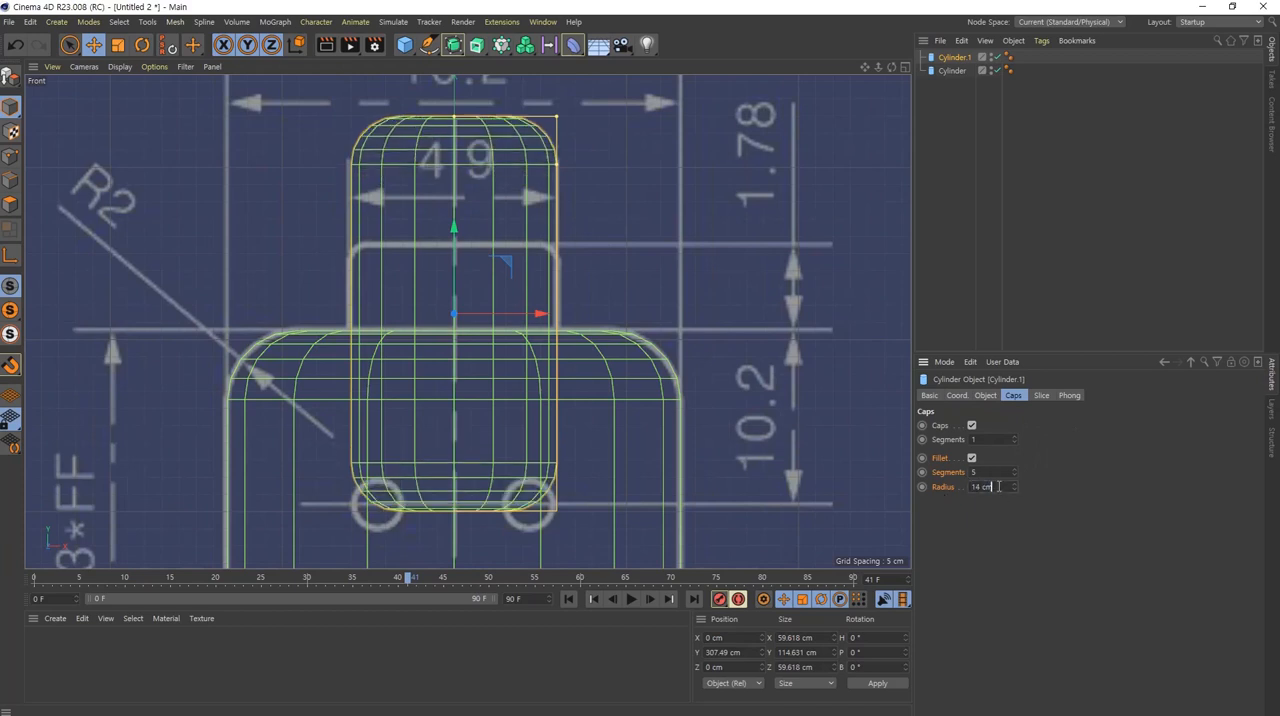
scroll(999, 486, "down", 3)
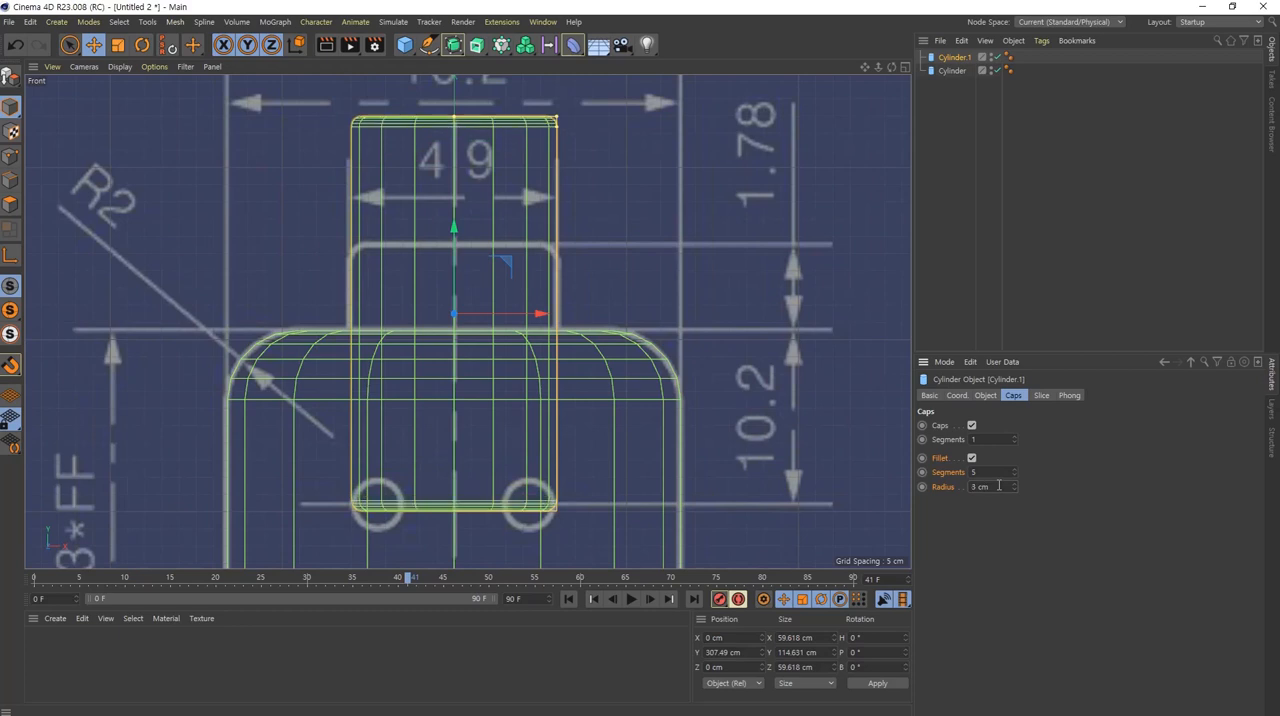
scroll(999, 486, "up", 1)
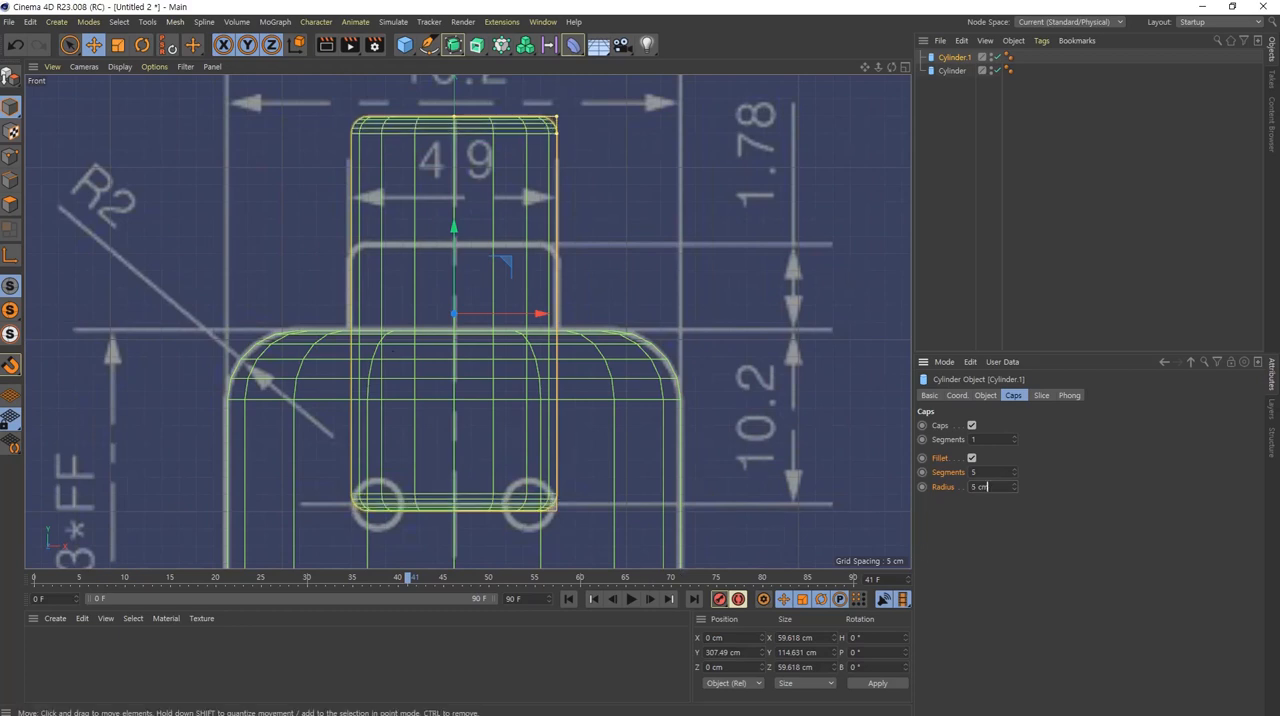
middle_click_drag(393, 351, 473, 348, "alt")
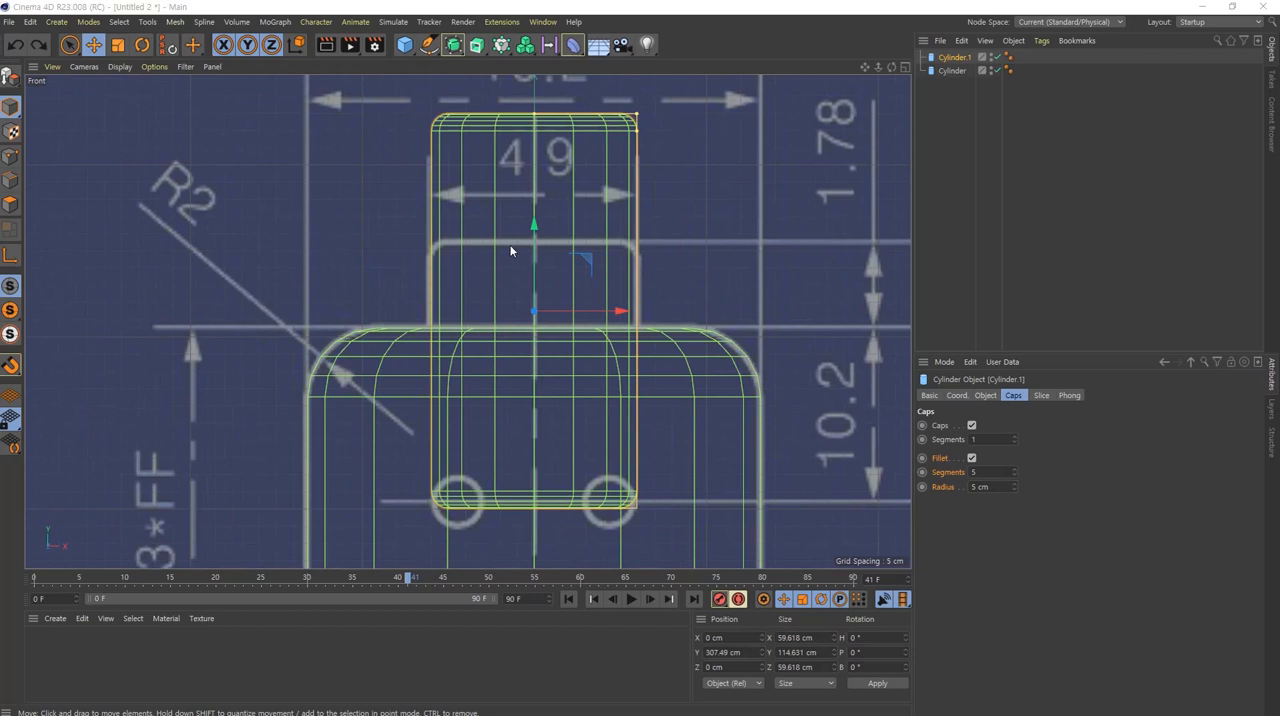
left_click(952, 475)
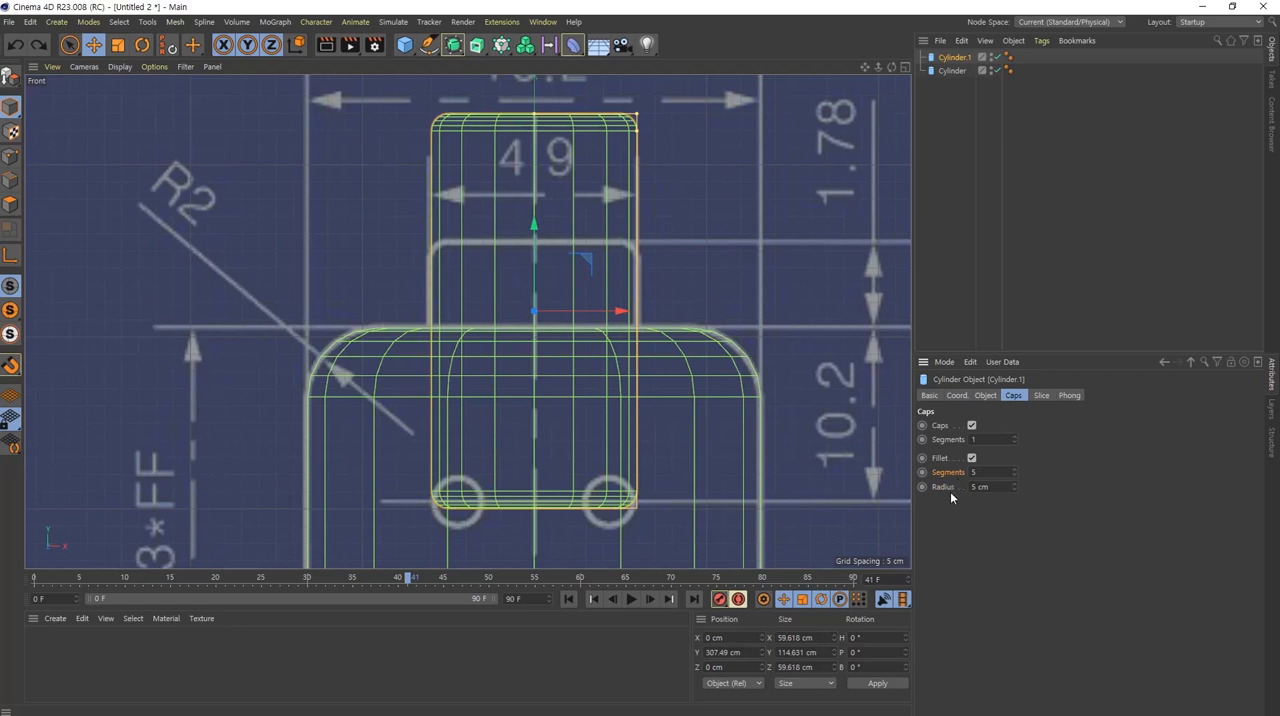
scroll(1007, 490, "down", 1)
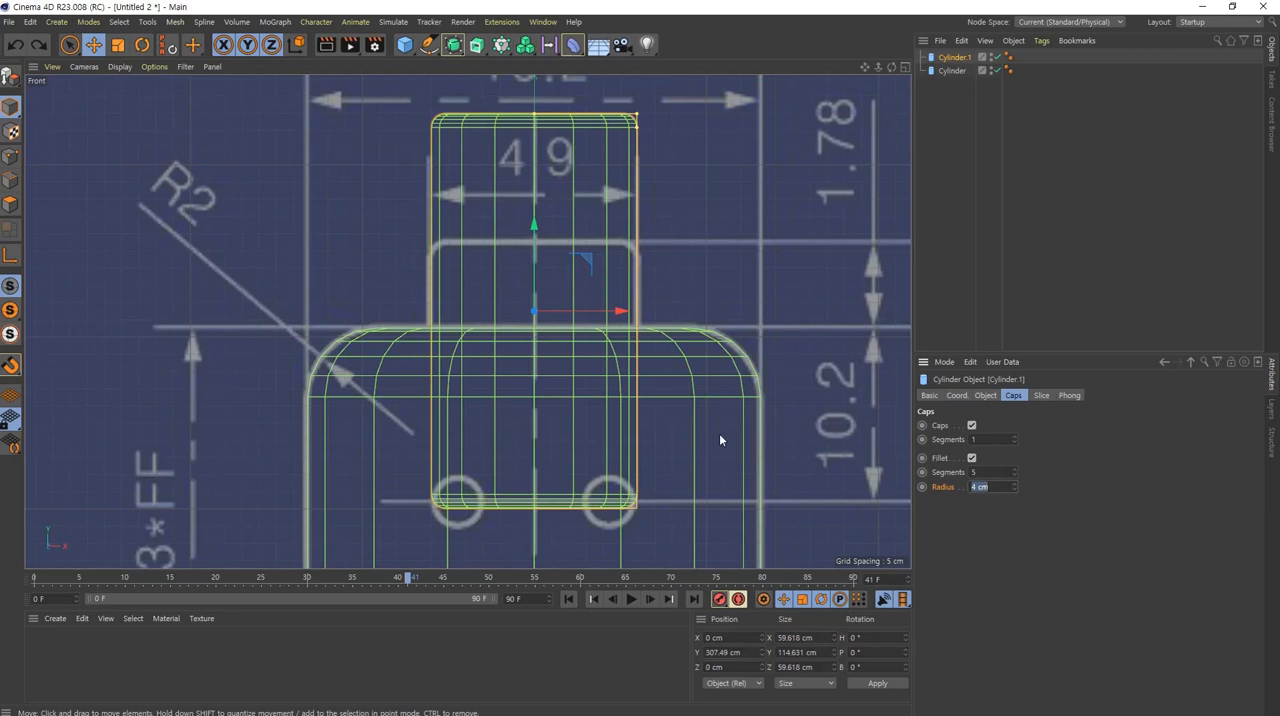
scroll(719, 440, "down", 5)
scroll(682, 448, "up", 4)
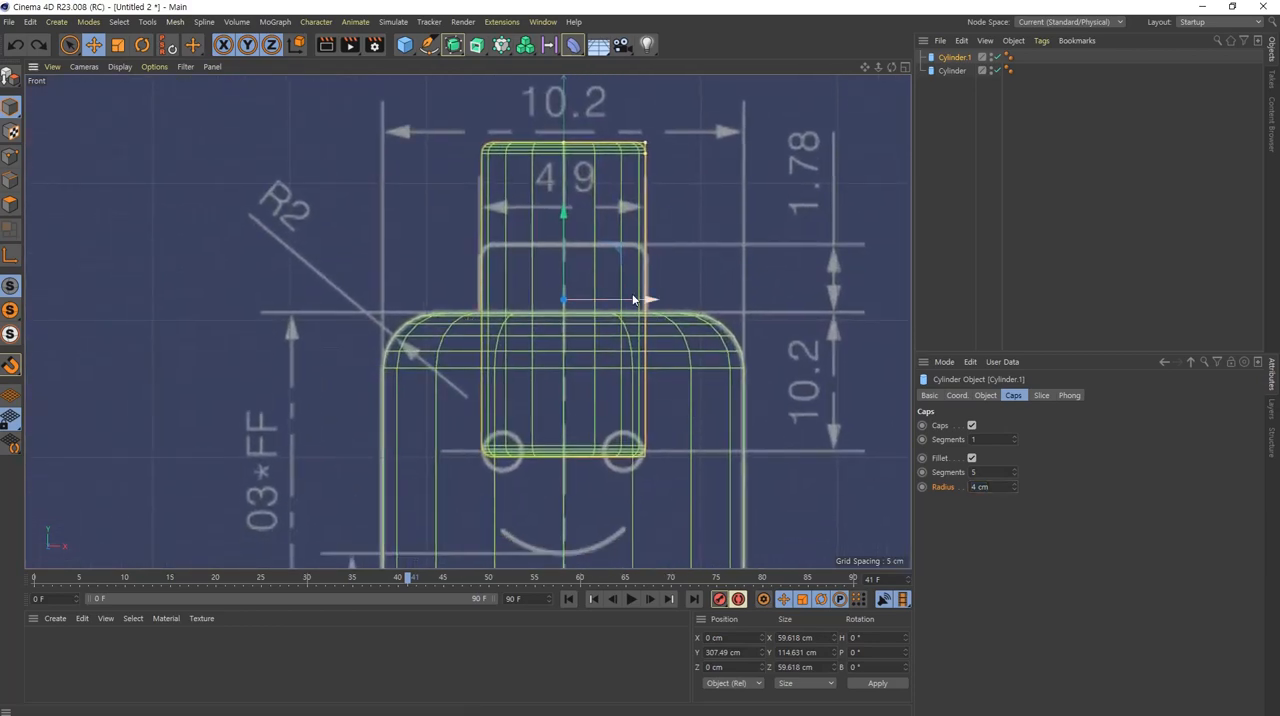
scroll(549, 299, "up", 2)
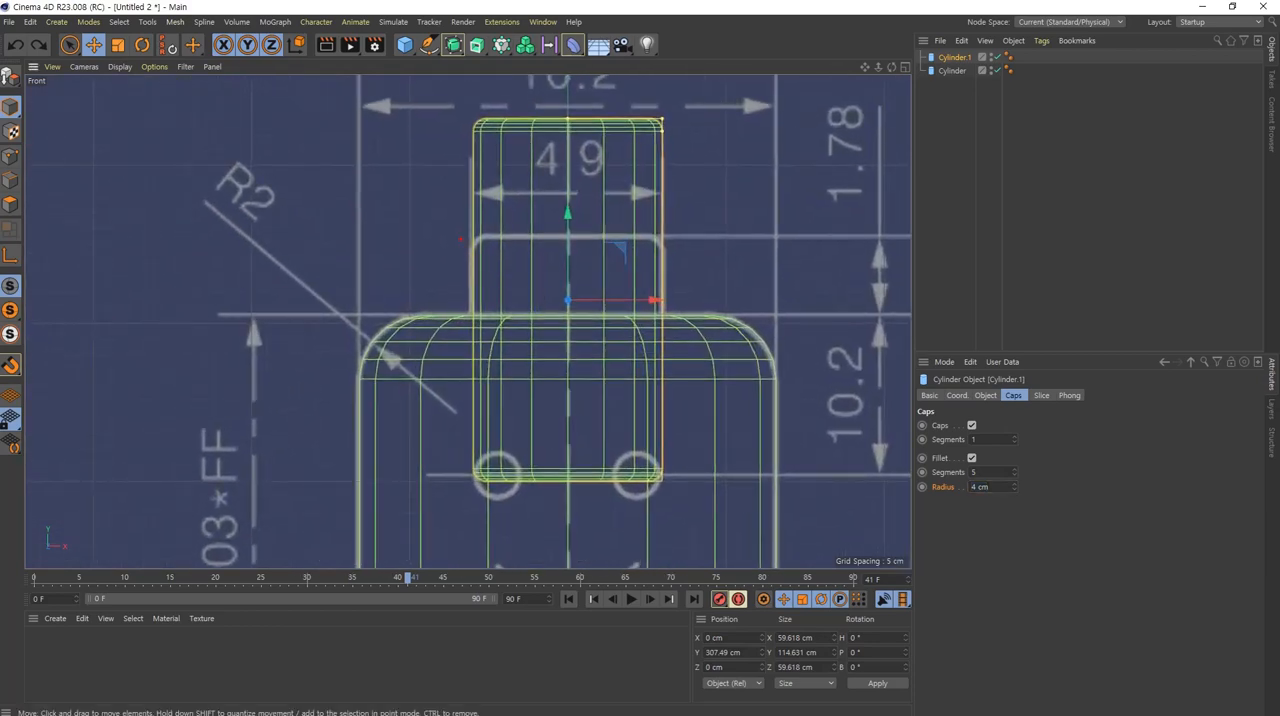
left_click_drag(460, 239, 685, 315, "ctrl")
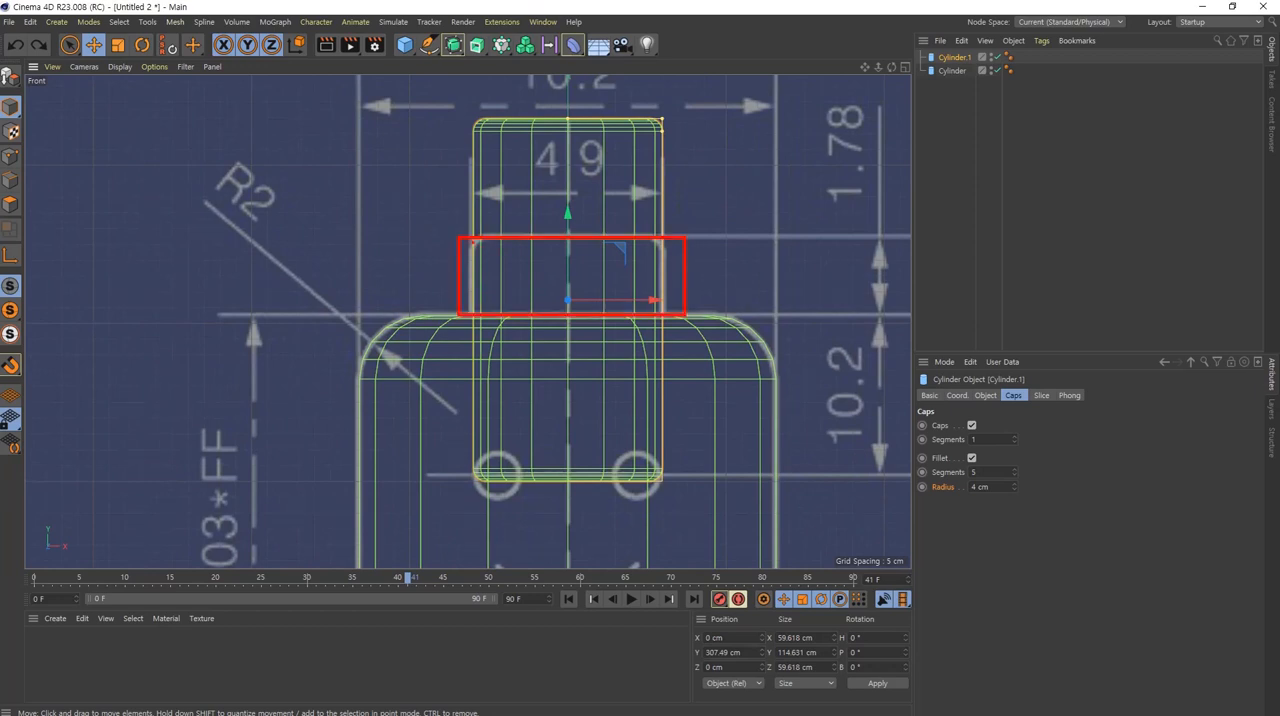
mouse_move(471, 238)
left_mouse_down("ctrl")
mouse_move(558, 388)
mouse_move(662, 484)
left_mouse_up("ctrl")
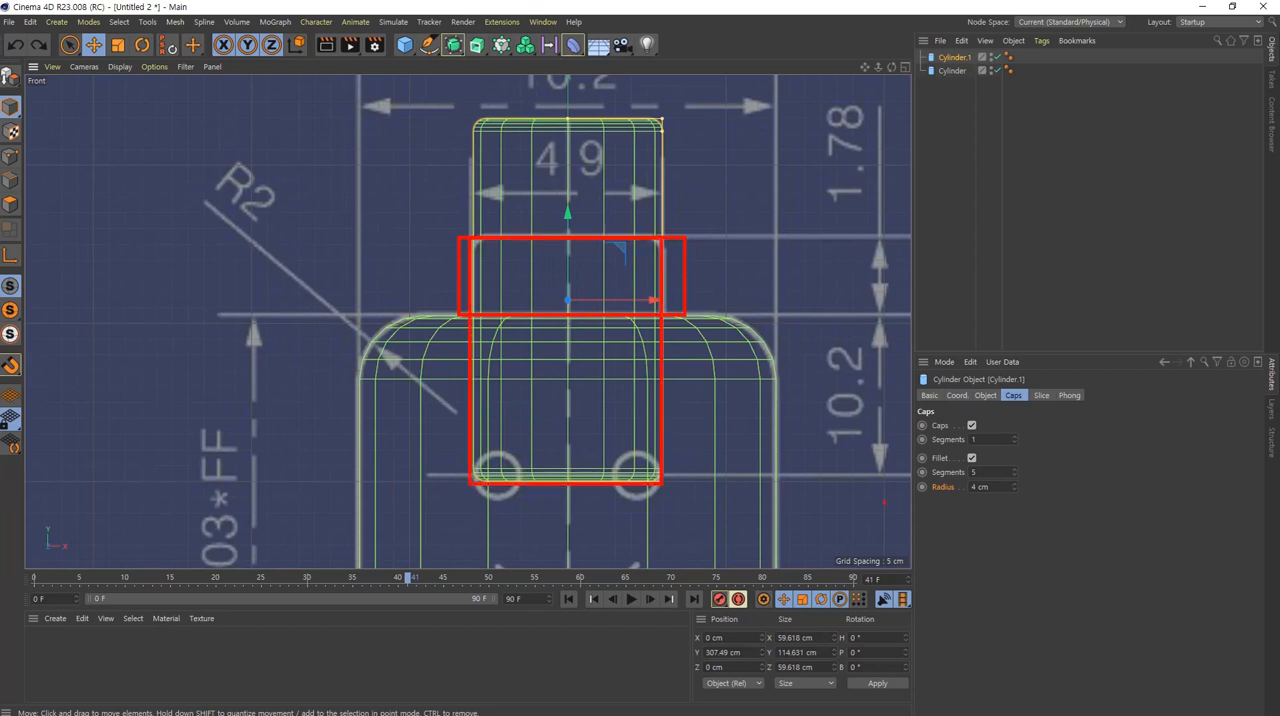
left_click_drag(742, 432, 668, 476, "ctrl")
left_click_drag(682, 523, 774, 432, "ctrl+shift")
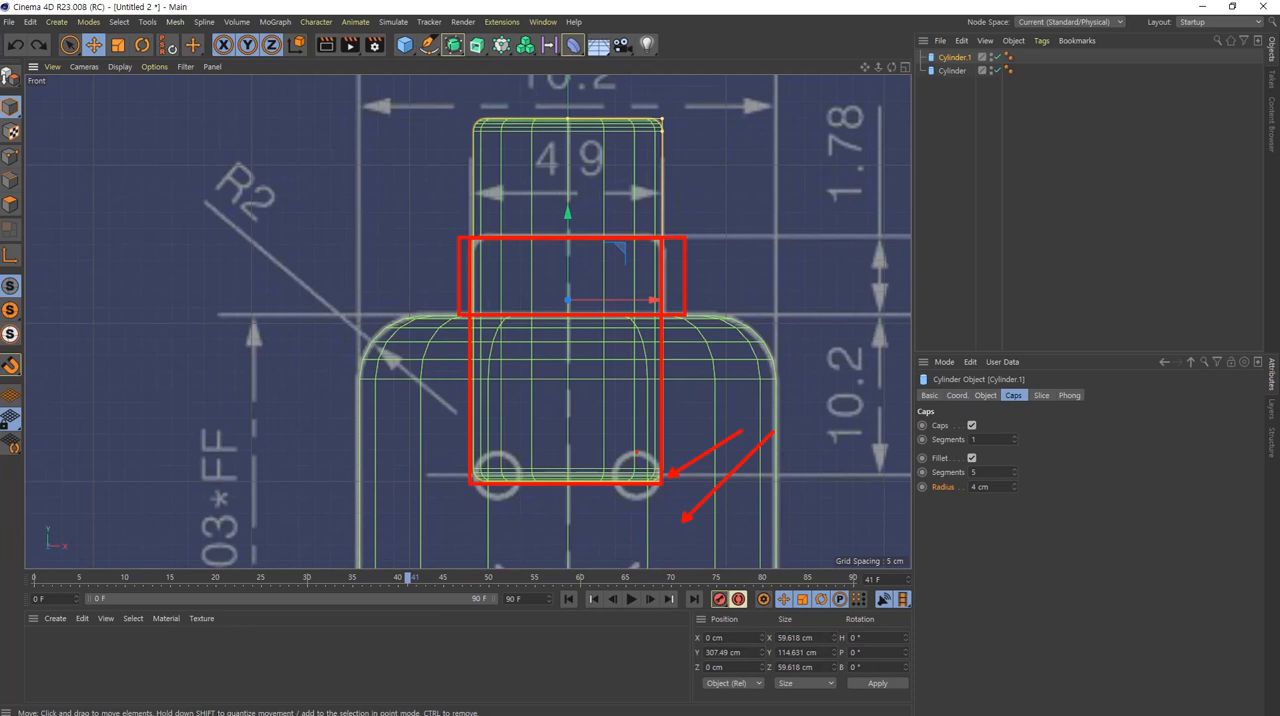
key("Escape")
Step: Move the stud cylinder down to about Y 270 cm, matching its top to the stud outline, and set its fillet radius to 5 cm
middle_click_drag(569, 346, 597, 294, "alt")
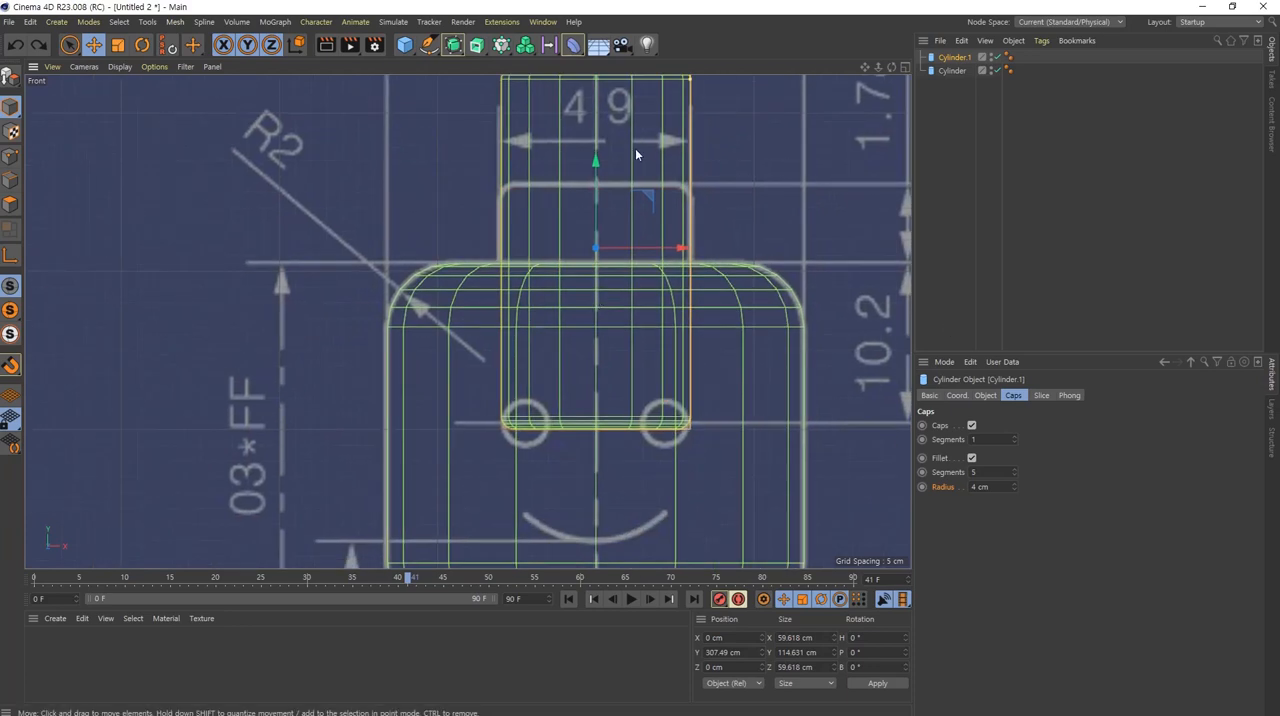
left_click_drag(604, 200, 607, 318)
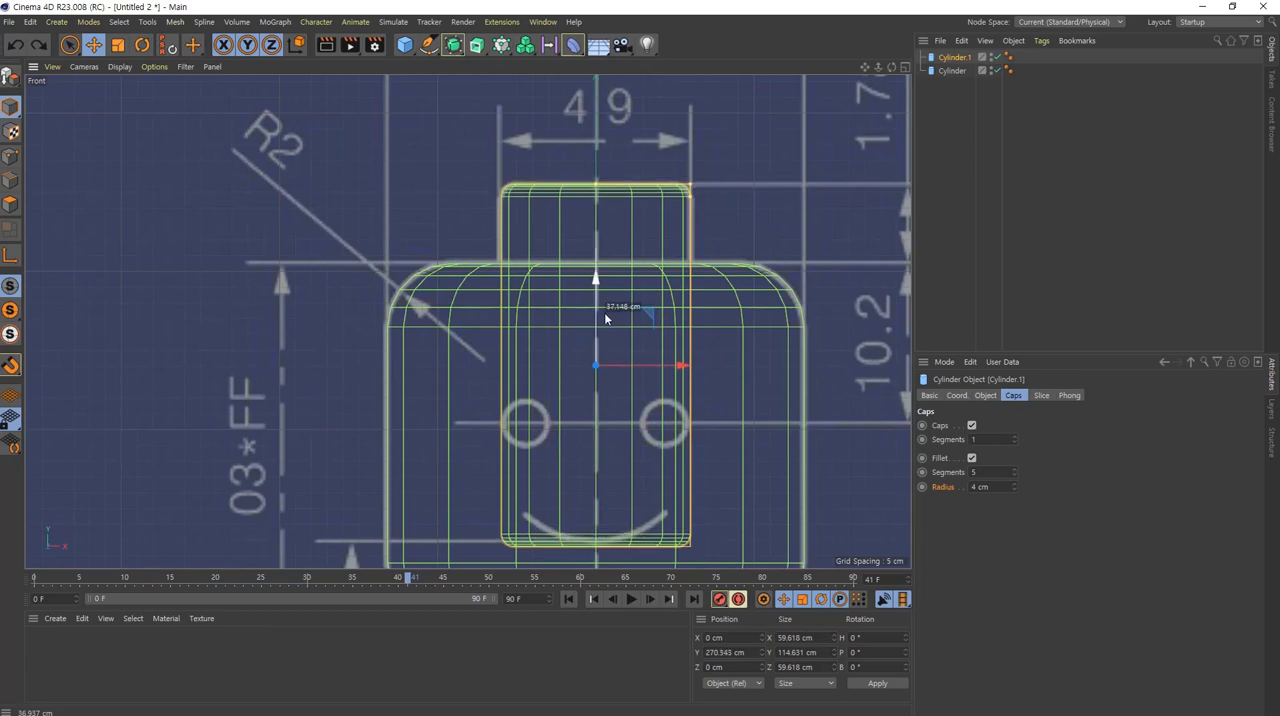
left_click(1000, 486)
scroll(1000, 486, "up", 1)
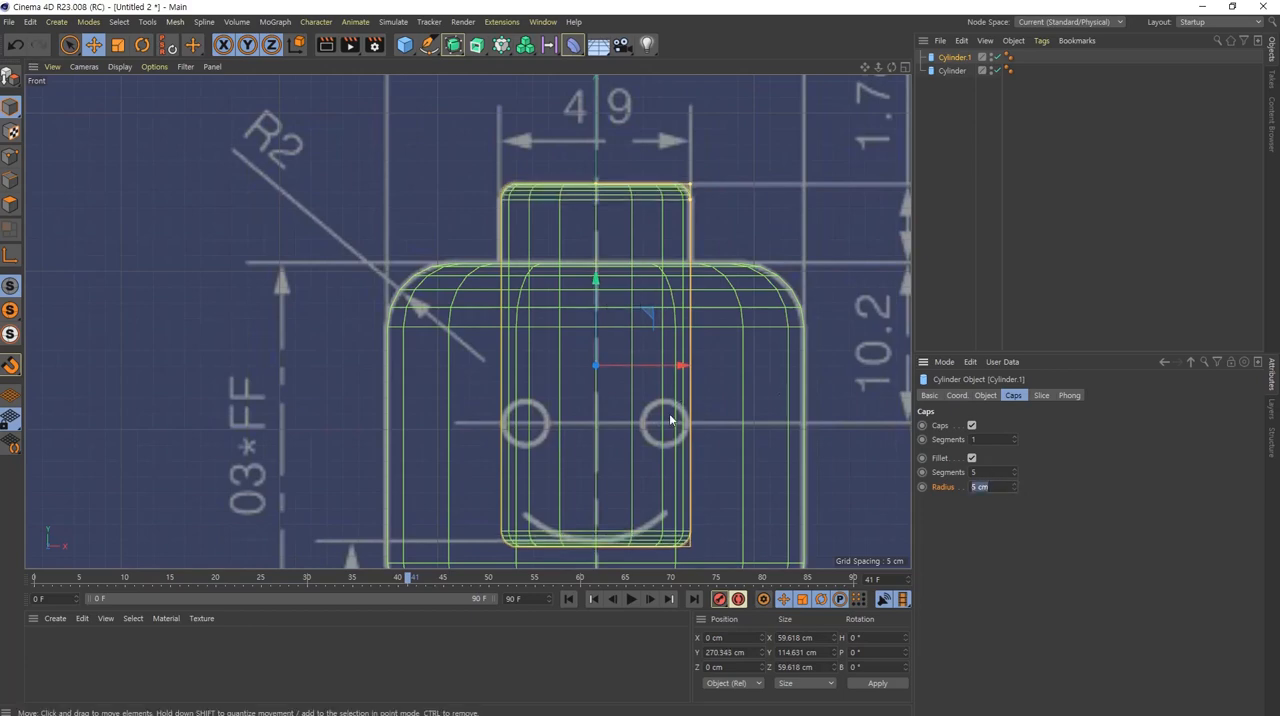
middle_click_drag(675, 451, 721, 334, "alt")
right_click_drag(721, 337, 714, 372, "alt")
middle_click_drag(716, 357, 679, 399, "alt")
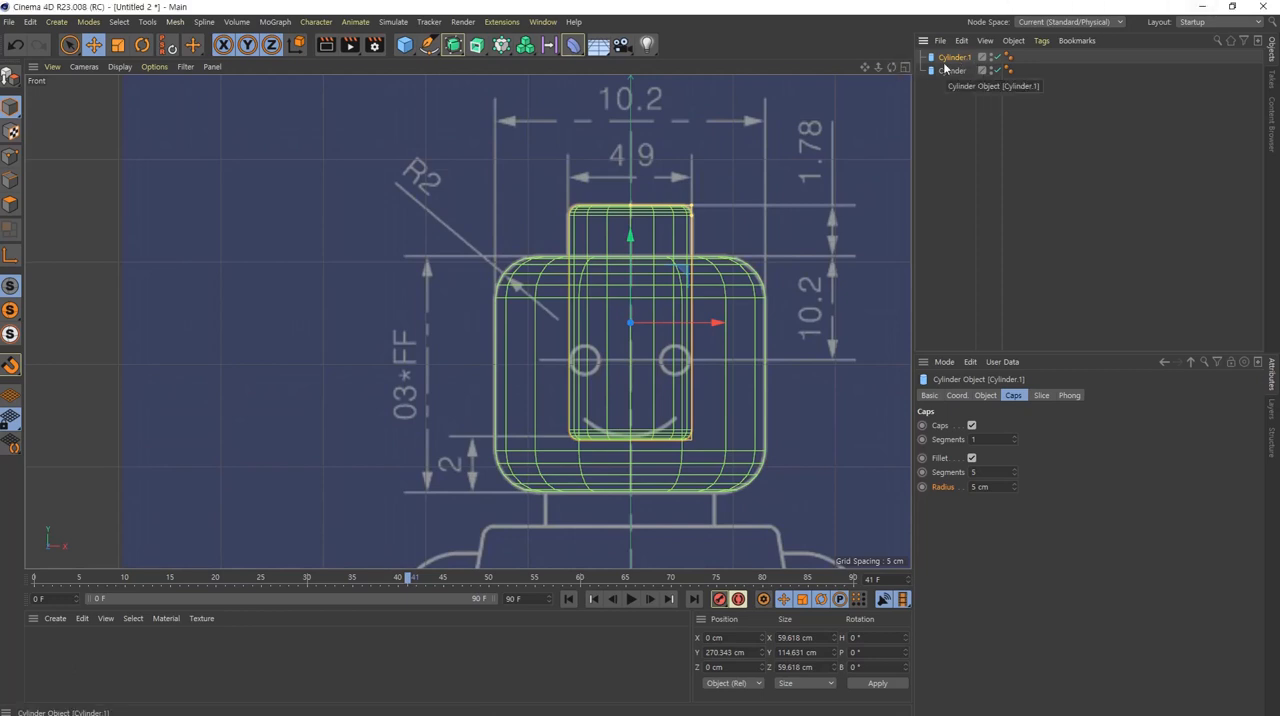
Step: Duplicate the stud cylinder and move the copy straight down to about Y 228 cm, so its base meets the top of the torso
key("ctrl+c")
key("ctrl+v")
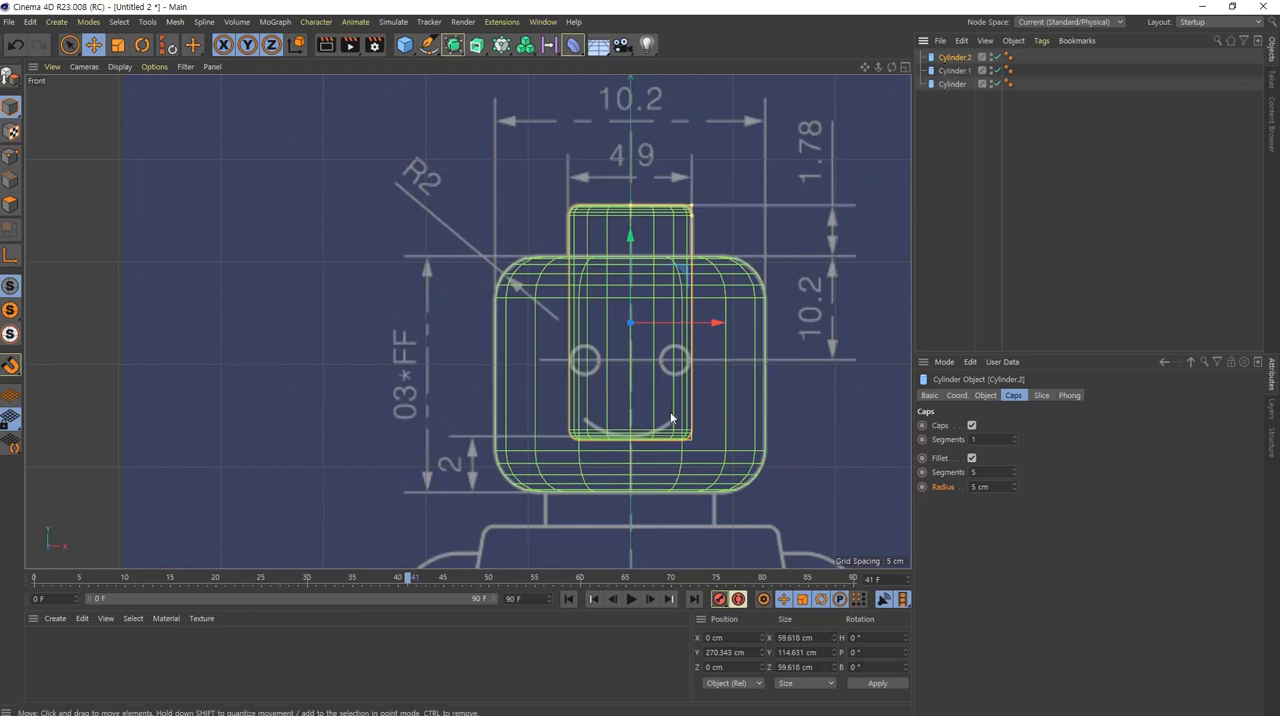
middle_click_drag(671, 419, 648, 337, "alt")
scroll(648, 337, "up", 3)
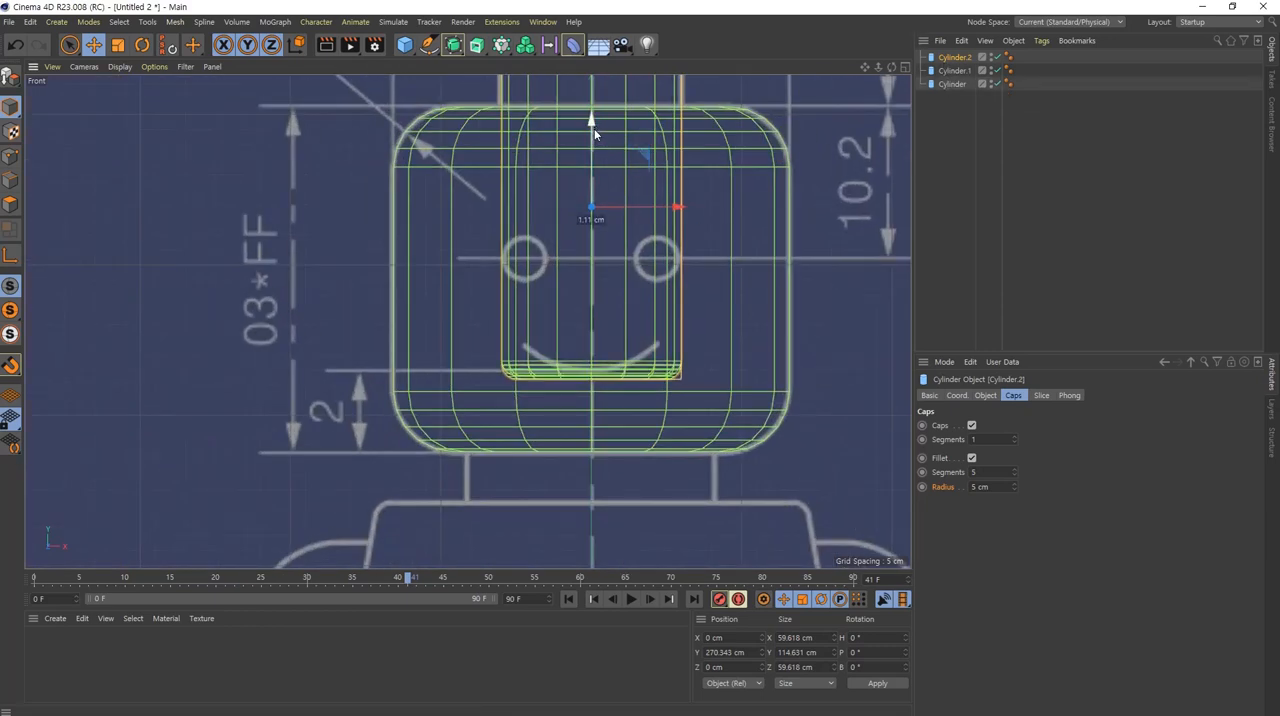
left_click_drag(594, 130, 614, 247)
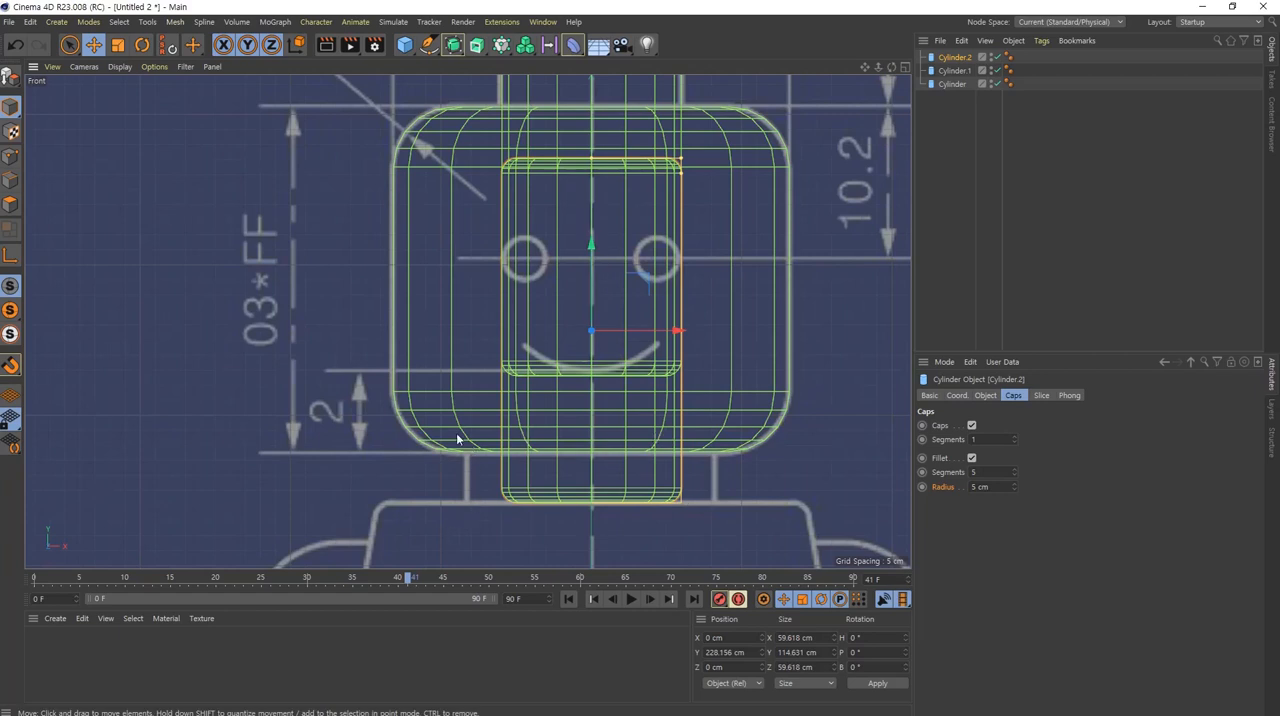
Step: Turn off the neck cylinder's fillet and widen it to about 82 cm across to match the blueprint's neck outline
left_click(971, 458)
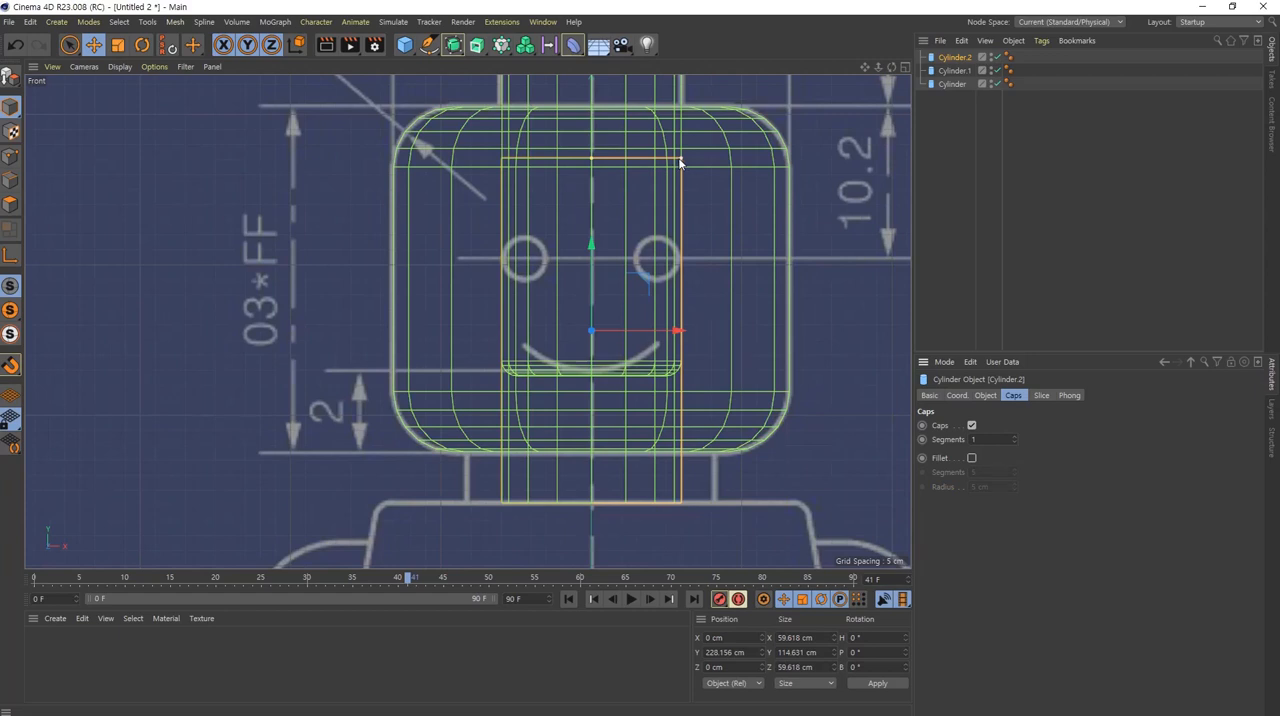
left_click_drag(686, 163, 717, 172)
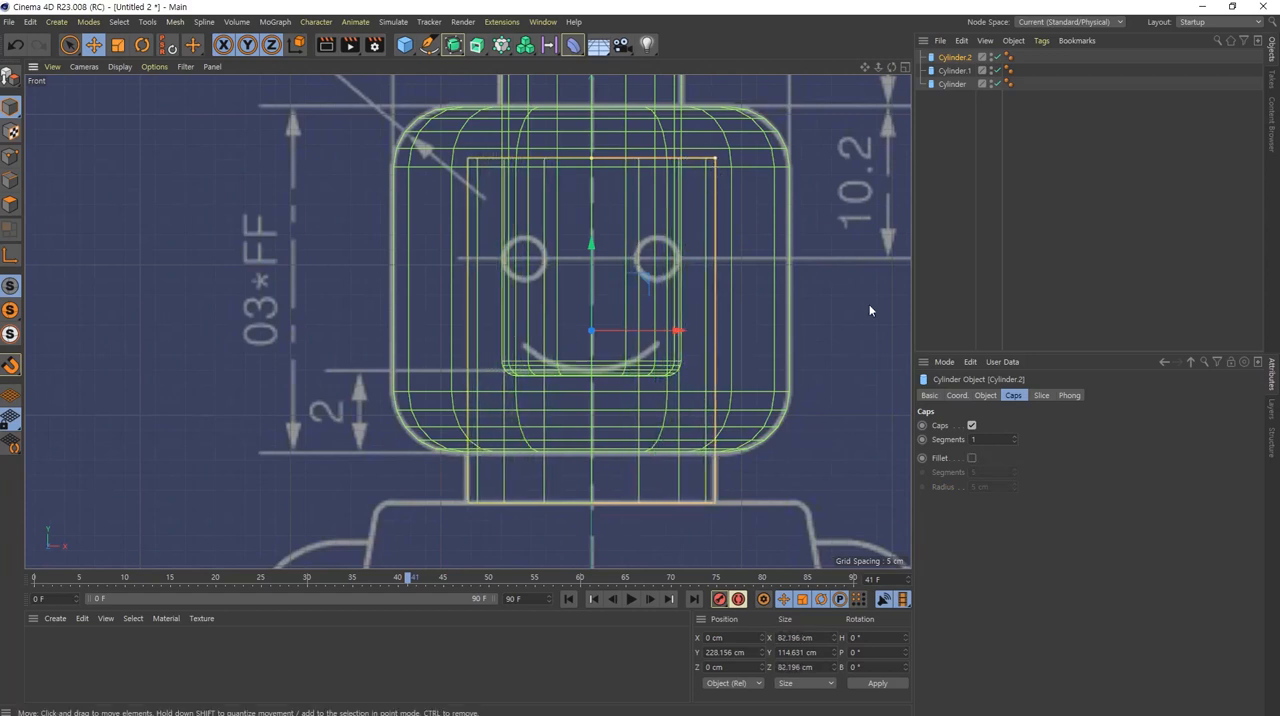
scroll(659, 305, "down", 2)
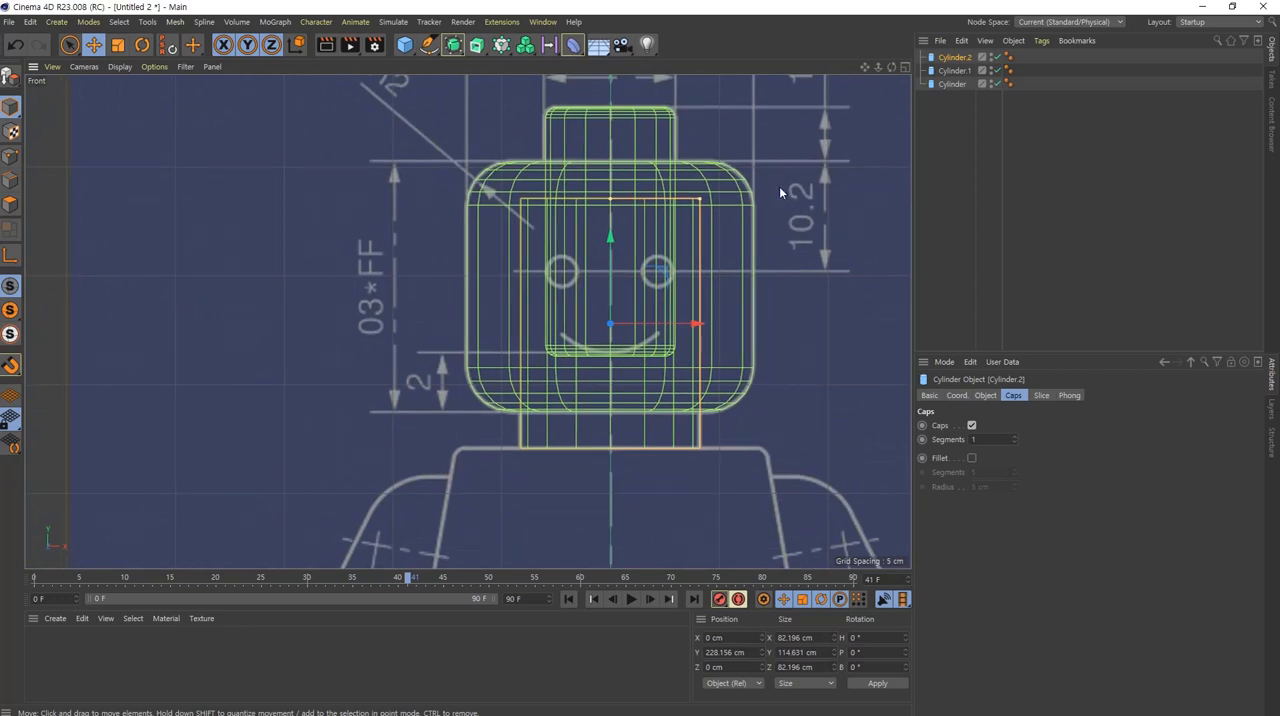
Step: Examine the head, stud and neck cylinders in the perspective view and against the side and front blueprints
left_click(955, 71)
middle_click(608, 244)
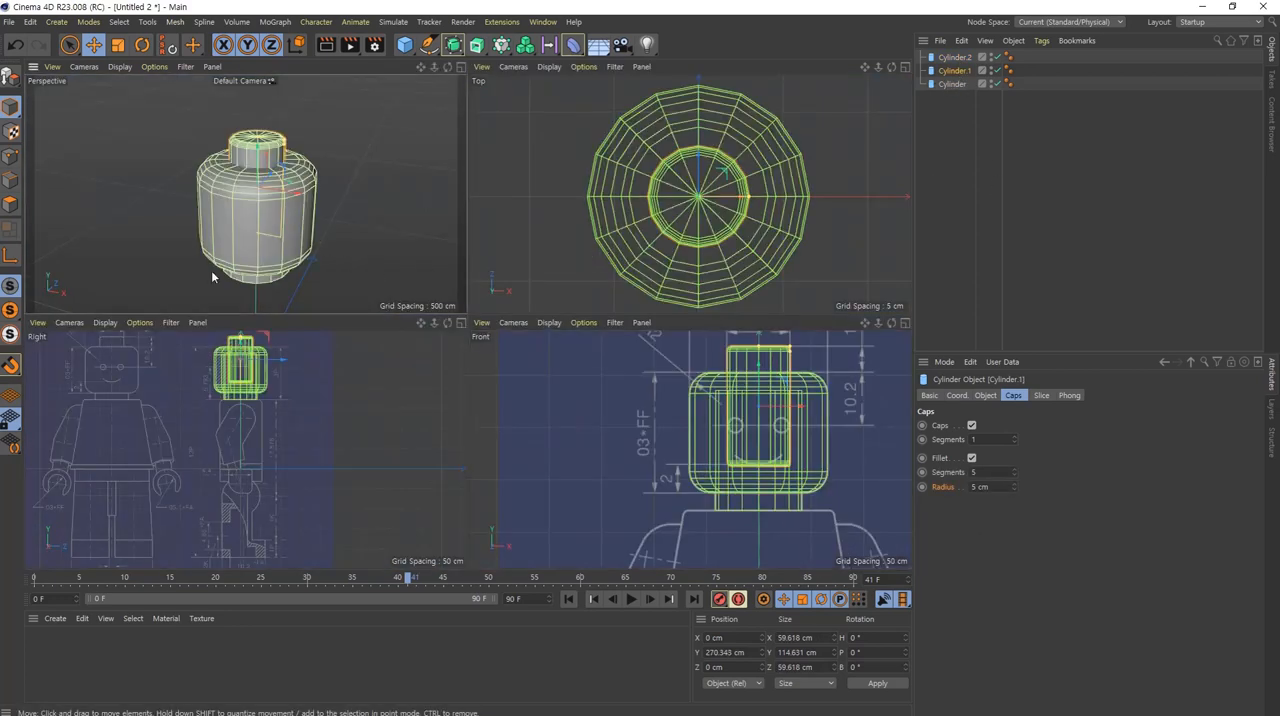
scroll(262, 267, "up", 5)
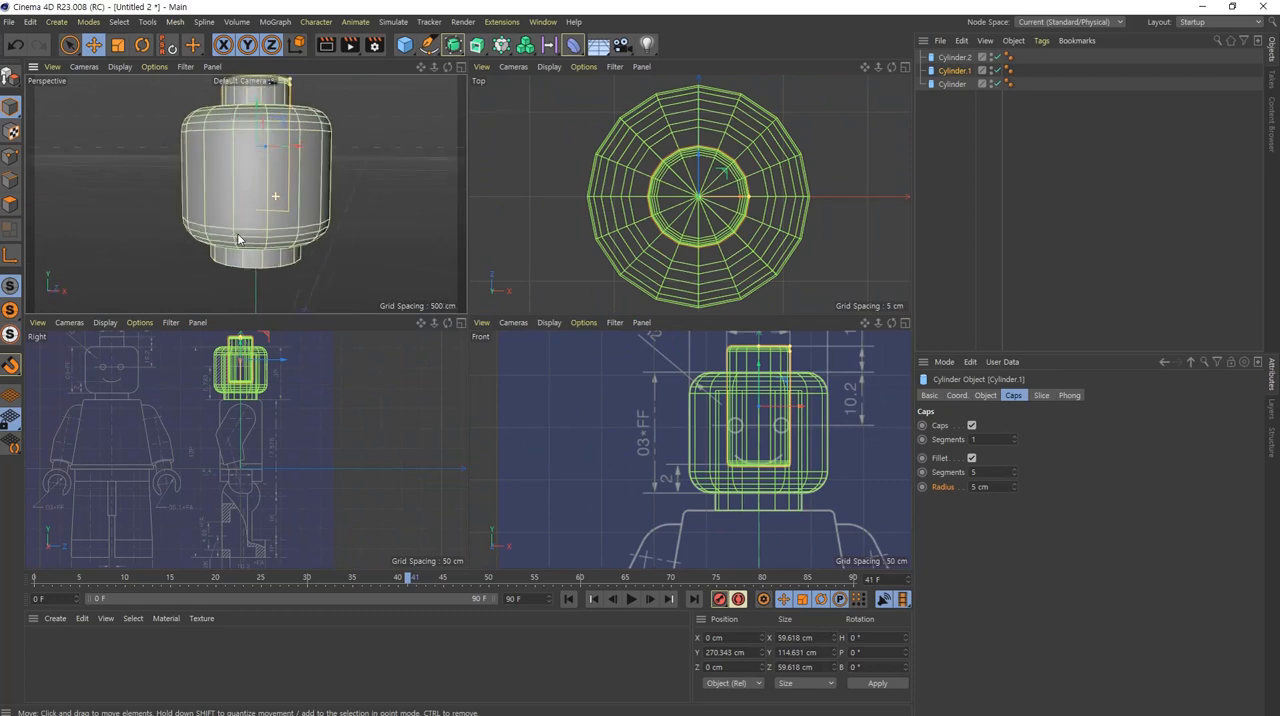
left_click_drag(291, 206, 284, 210, "alt")
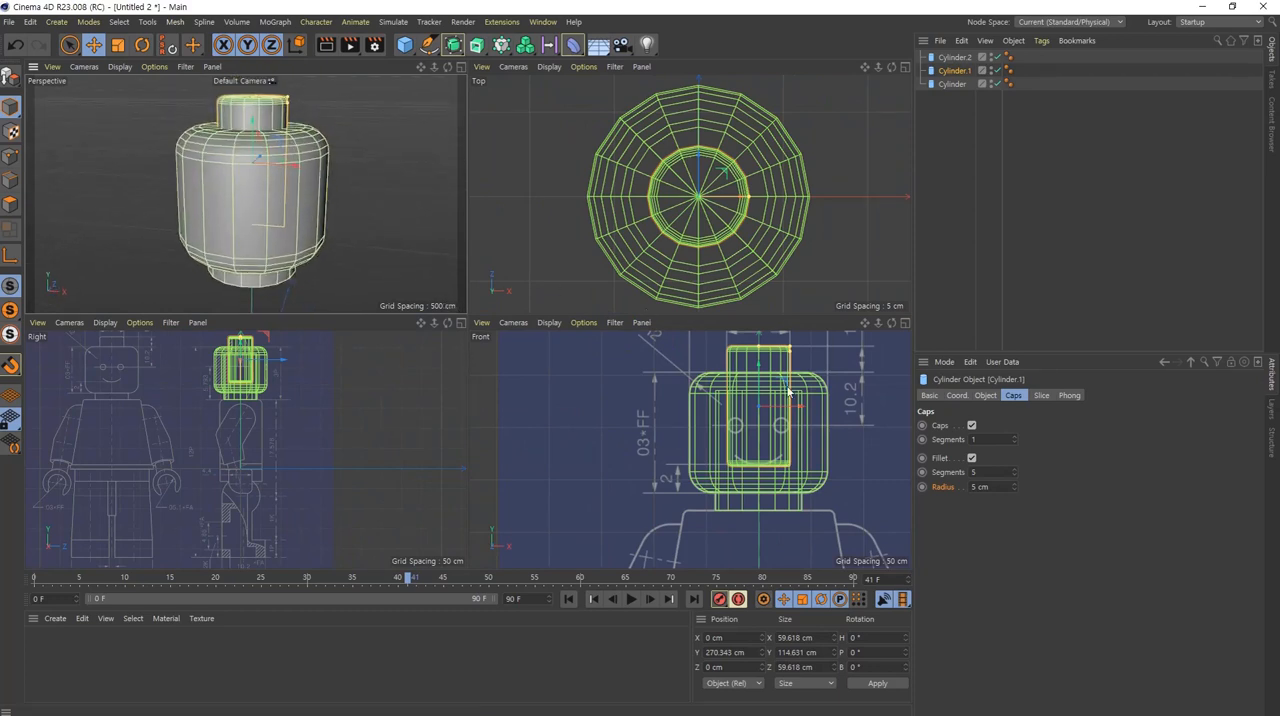
middle_click_drag(770, 426, 702, 441, "alt")
scroll(703, 440, "up", 1)
right_click_drag(705, 441, 711, 442, "alt")
middle_click_drag(211, 393, 213, 459, "alt")
right_click_drag(263, 449, 199, 407, "alt")
middle_click_drag(199, 407, 250, 447, "alt")
scroll(249, 442, "down", 1)
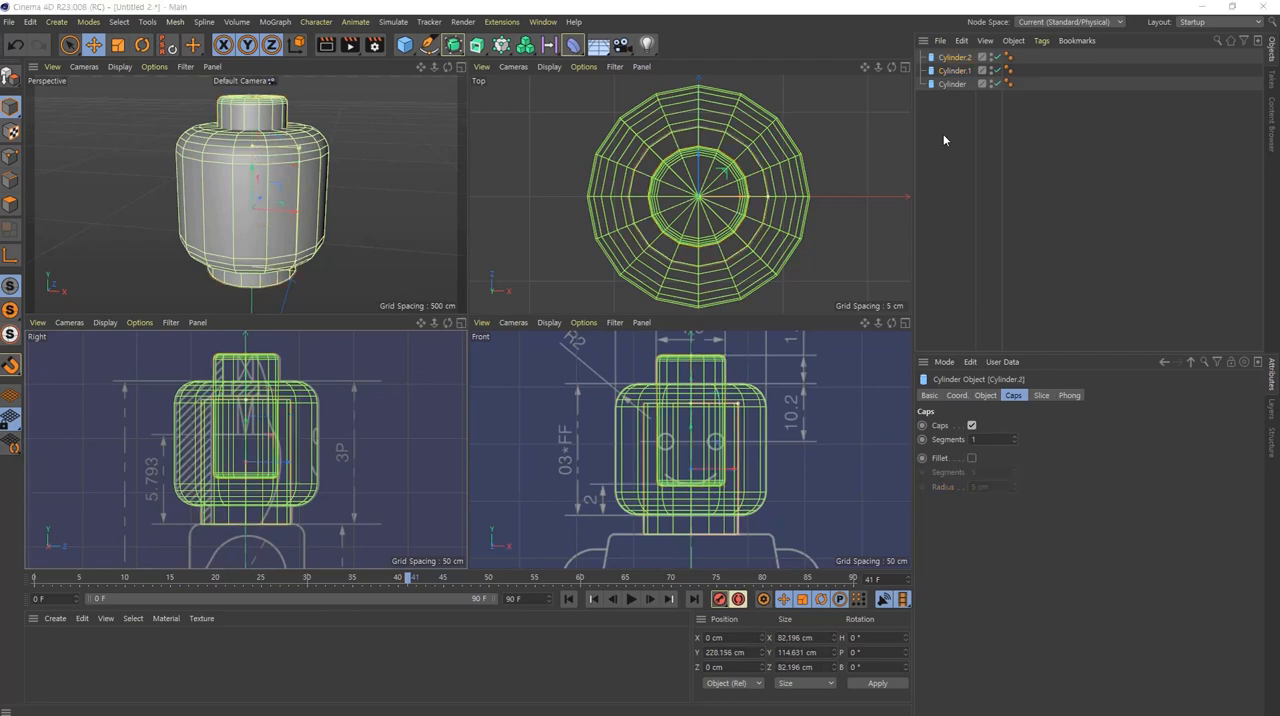
middle_click(742, 418)
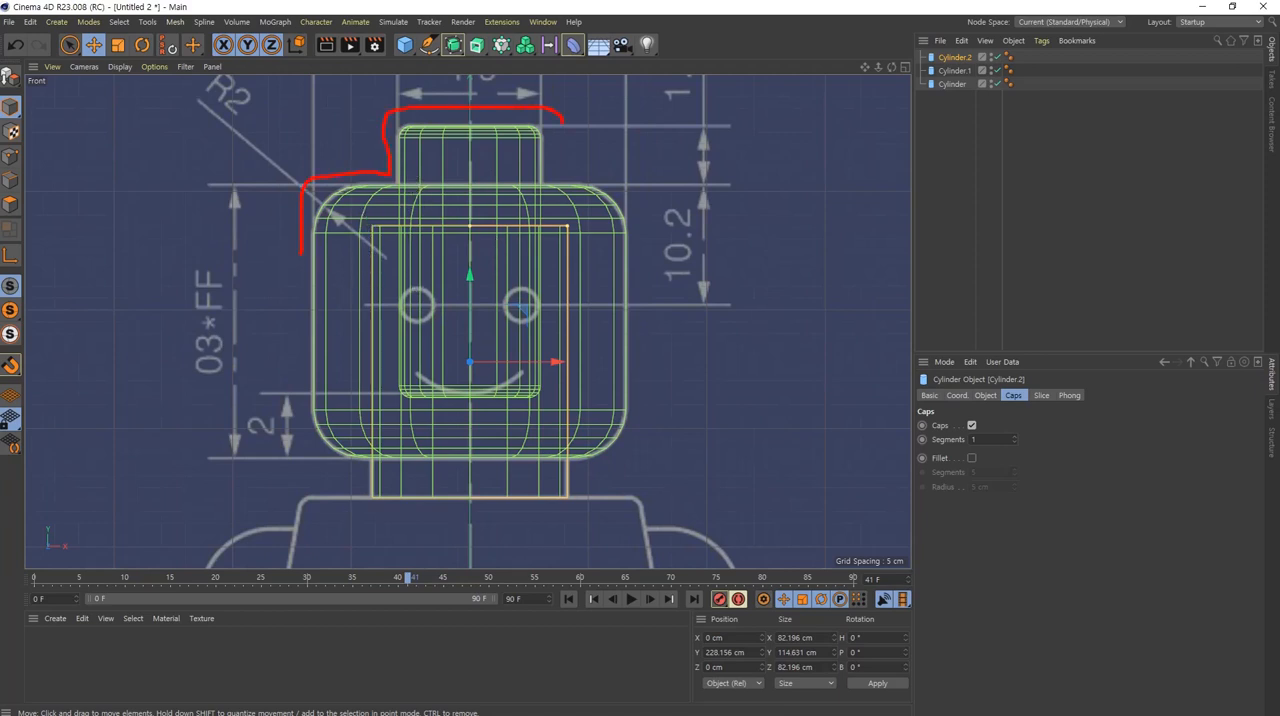
left_click_drag(562, 165, 628, 177)
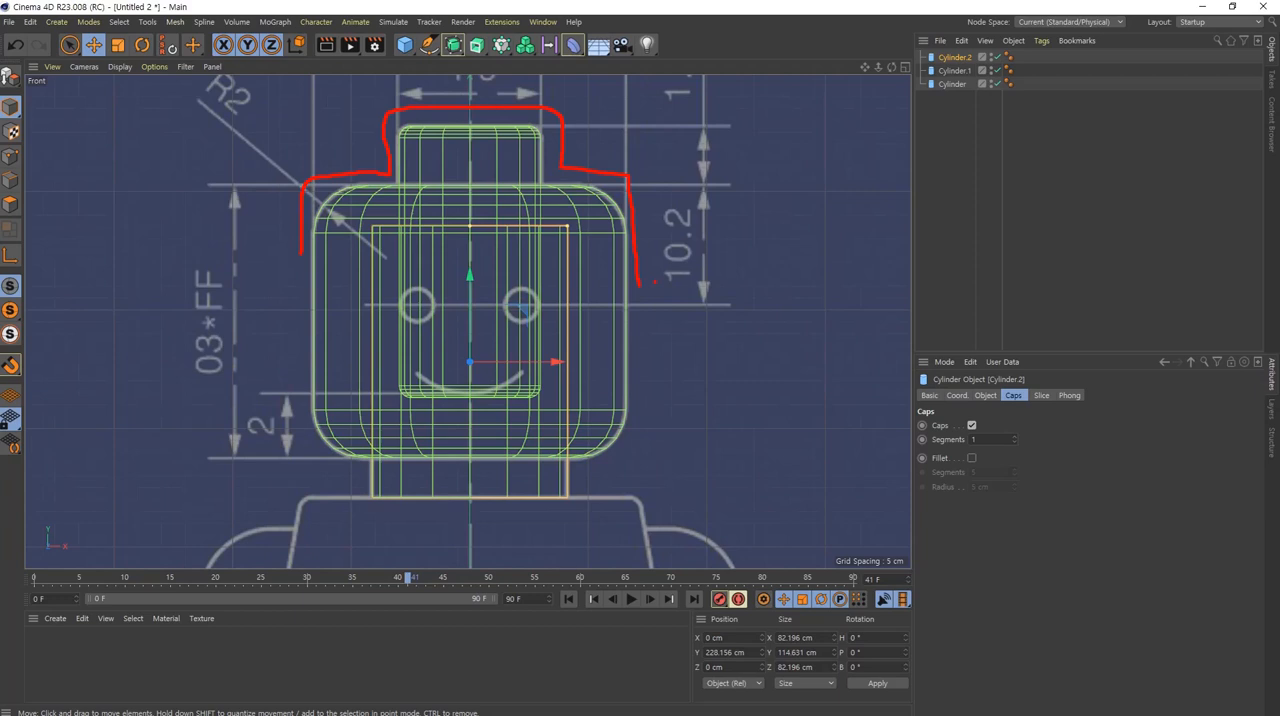
key("Escape")
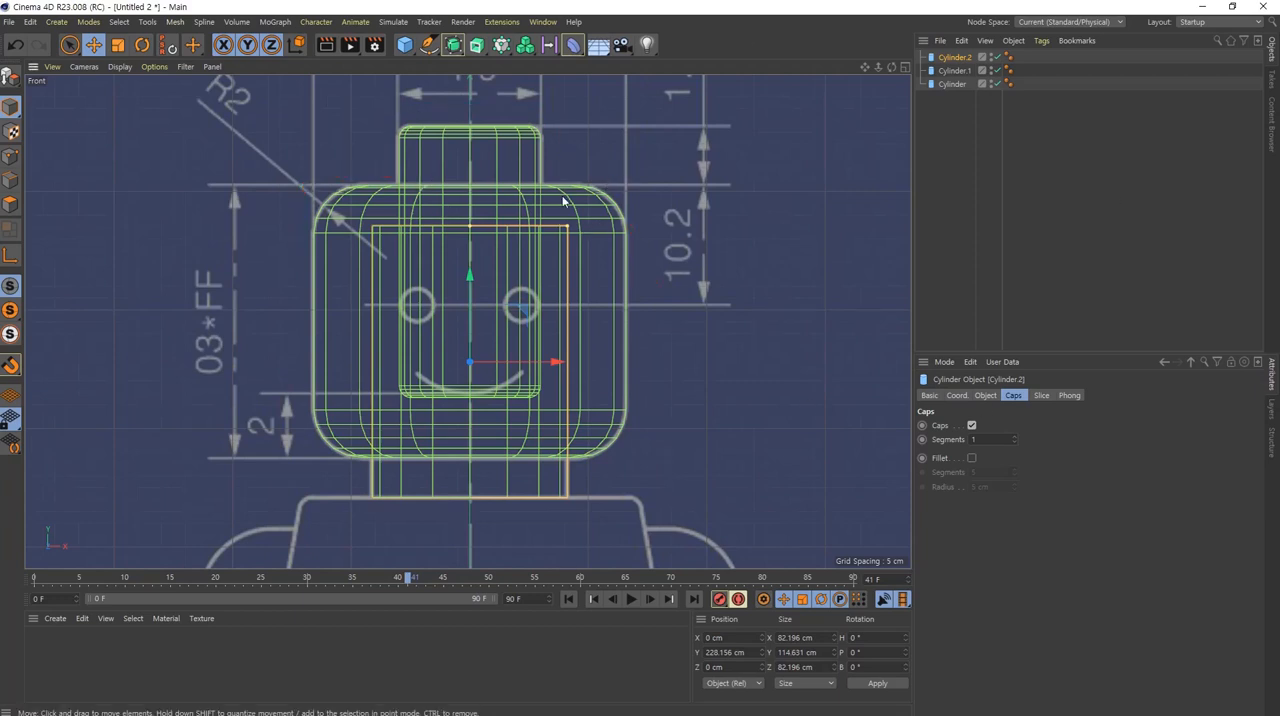
left_click(453, 46)
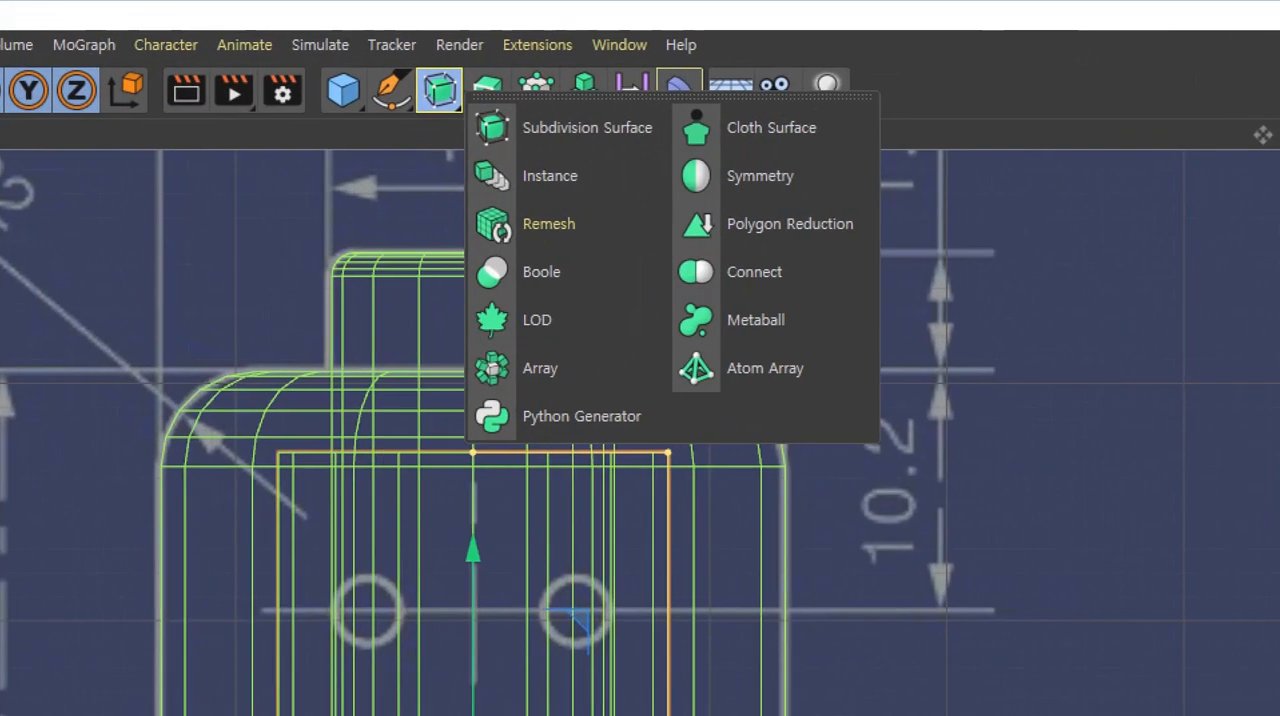
mouse_move(417, 121)
left_mouse_down()
mouse_move(354, 76)
mouse_move(427, 98)
mouse_move(426, 119)
left_mouse_up()
left_click_drag(408, 236, 540, 306)
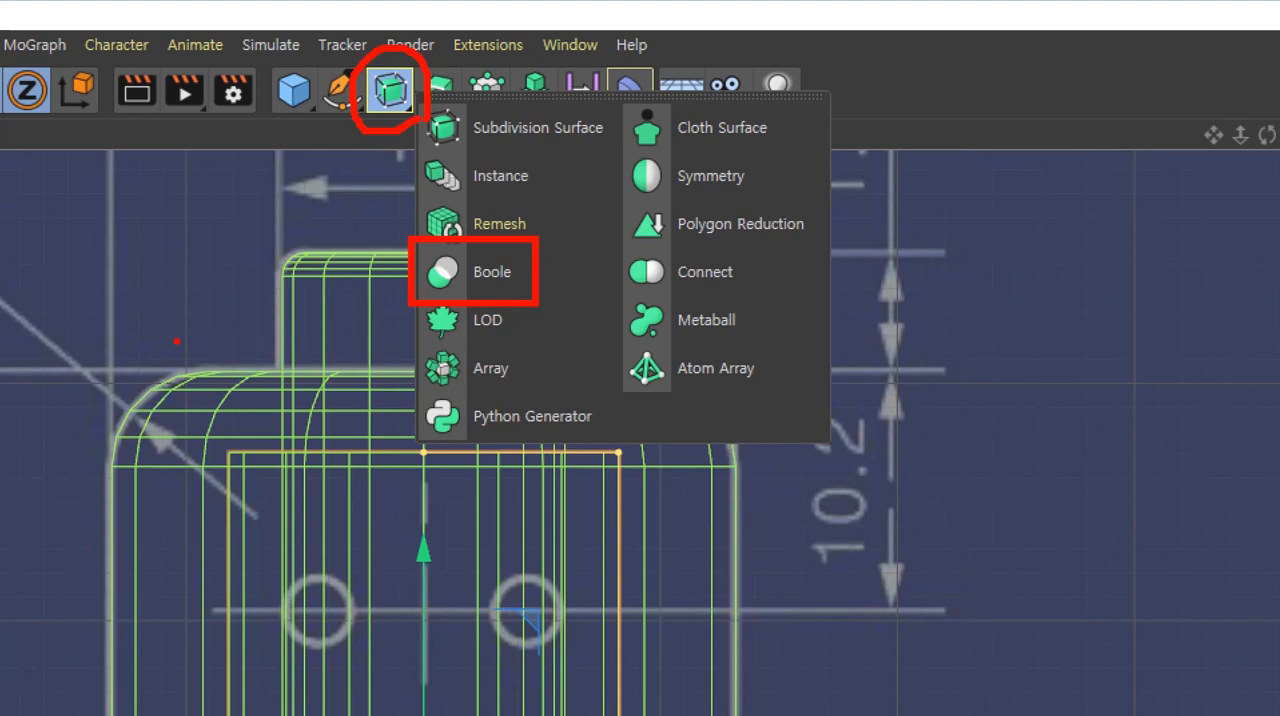
key("Escape")
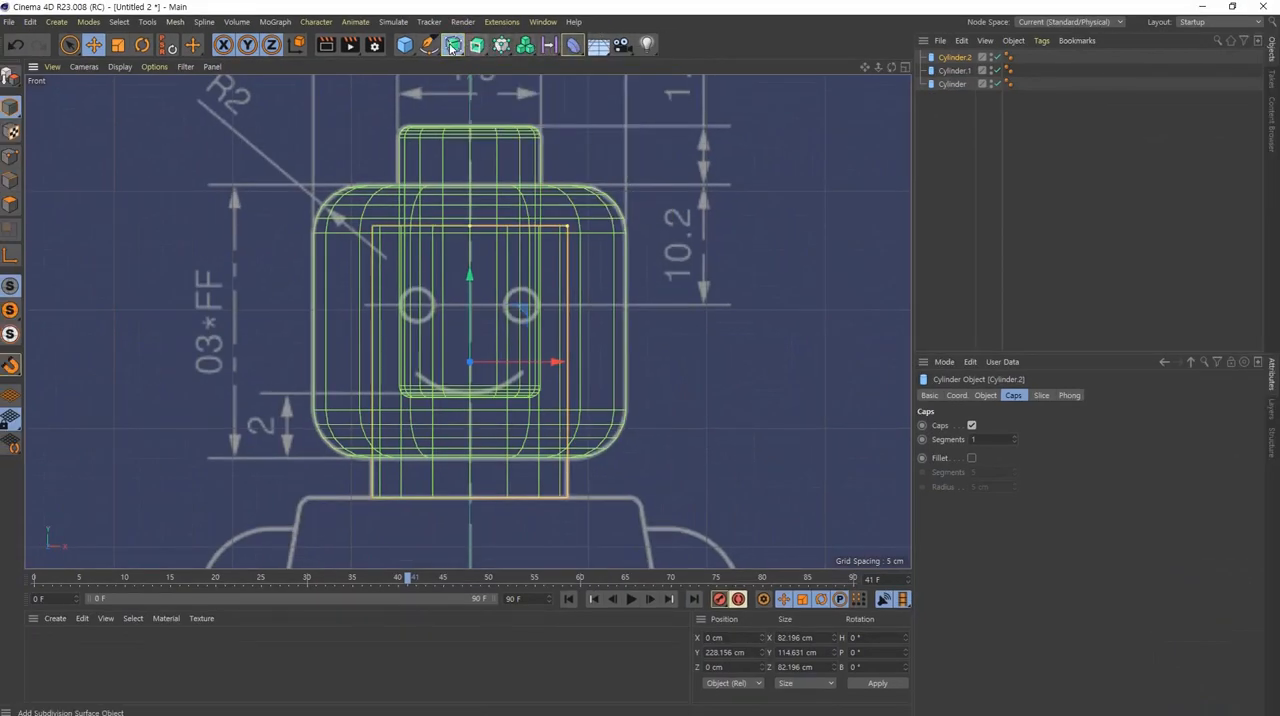
Step: Add a Boole object and make the stud and head cylinders its children, with the stud cylinder above the head cylinder
left_click(452, 47)
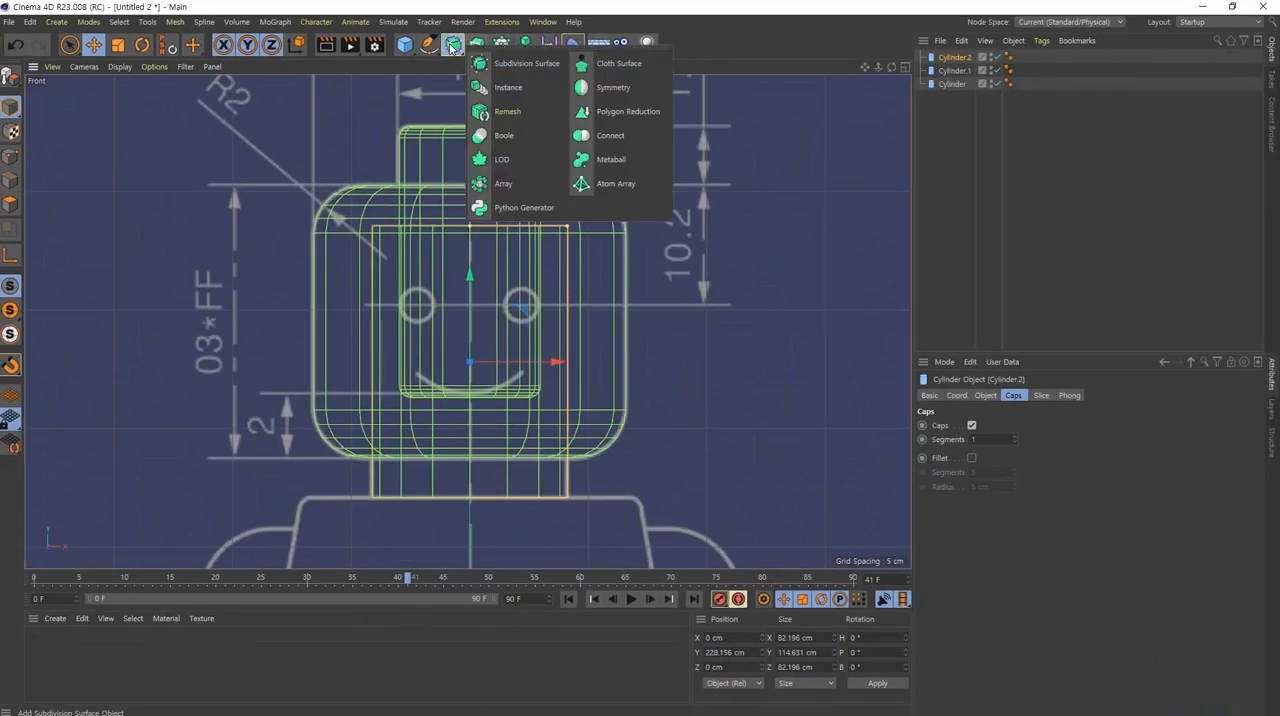
left_click(515, 140)
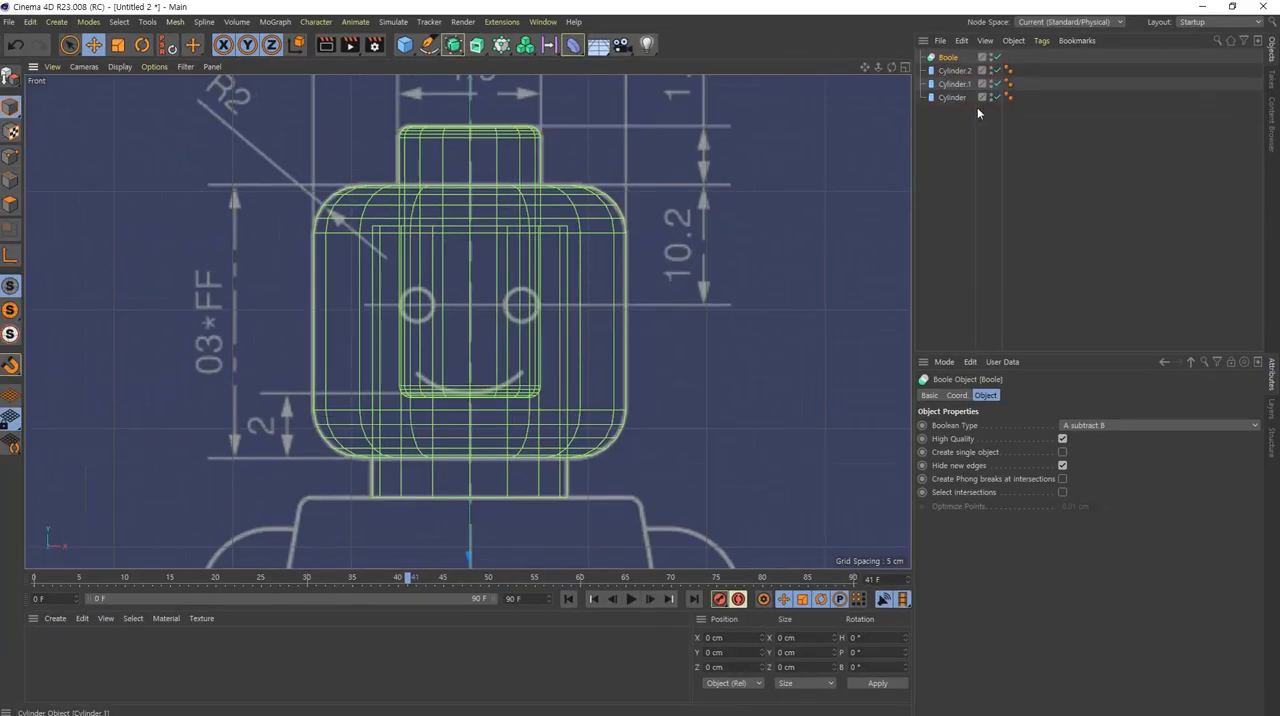
left_click(956, 96, "ctrl")
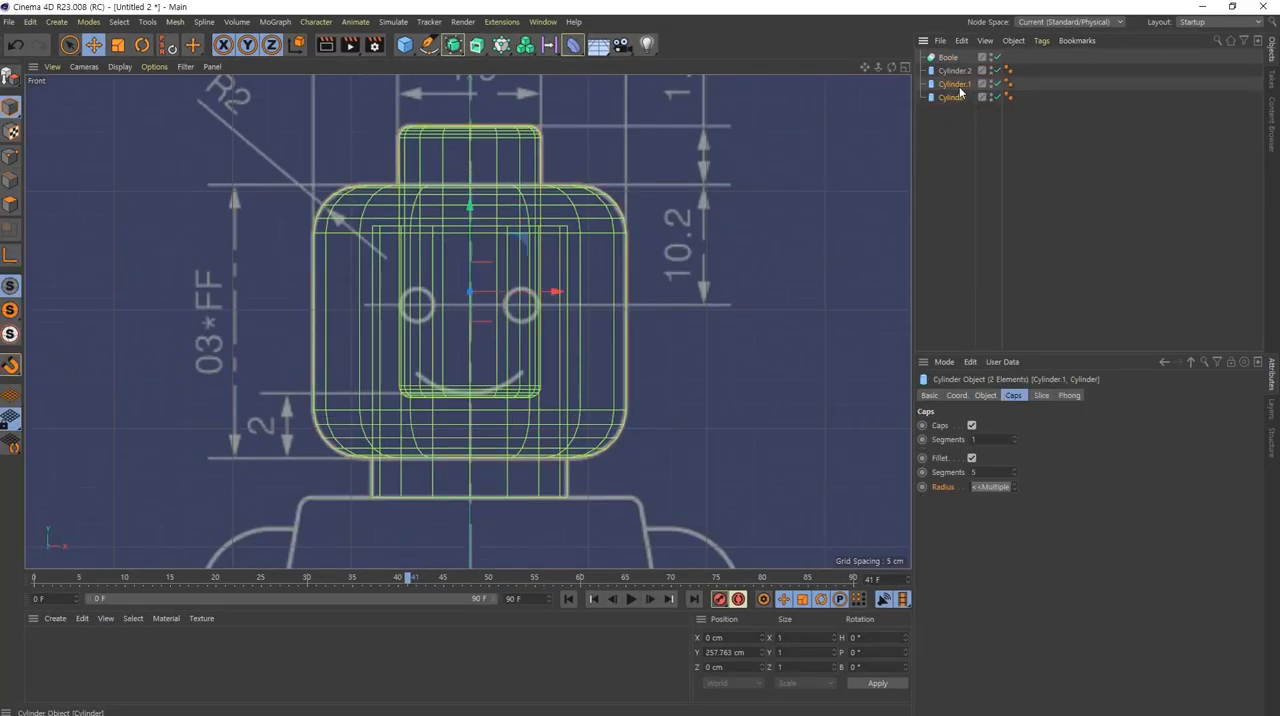
left_click(960, 88)
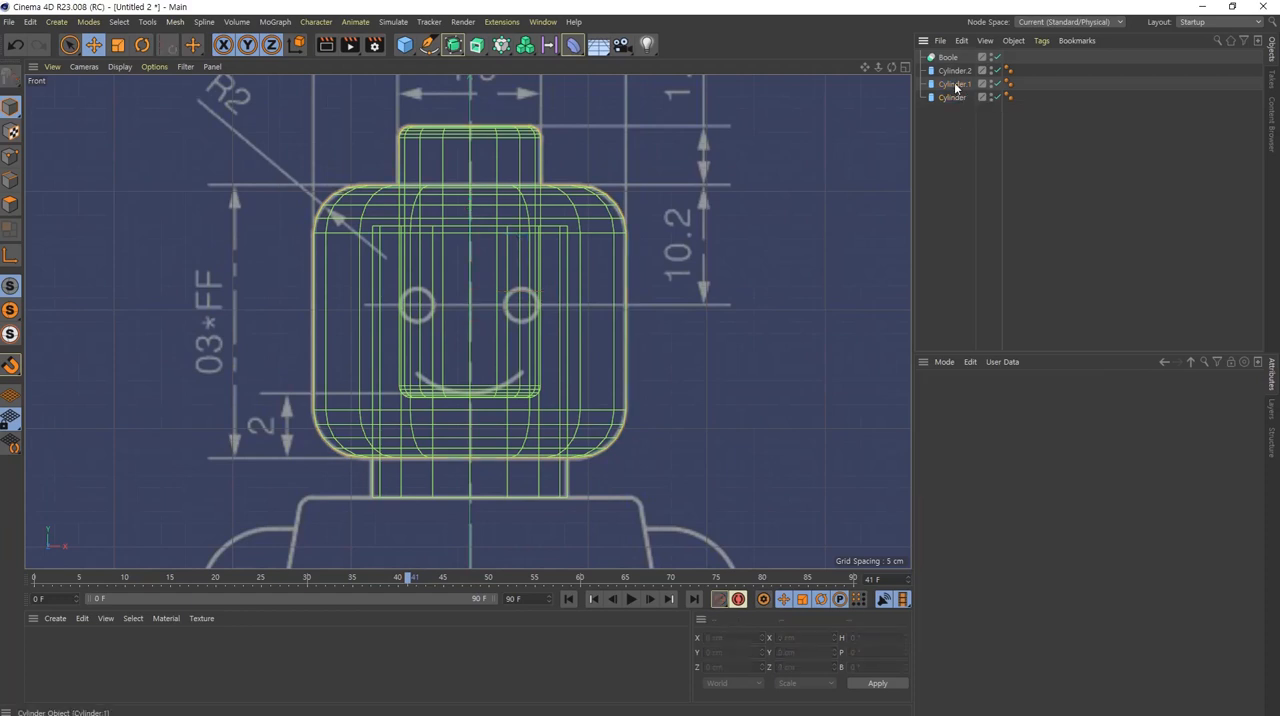
left_click(955, 97, "ctrl")
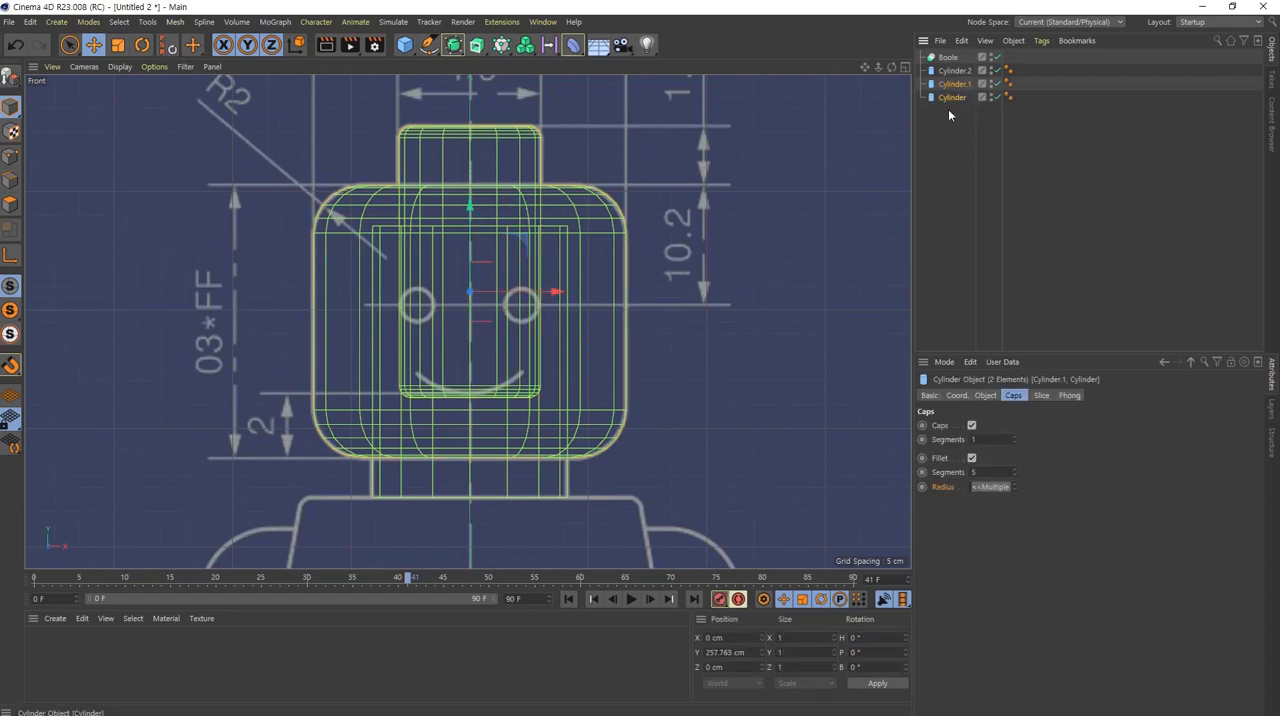
left_click_drag(955, 86, 955, 68)
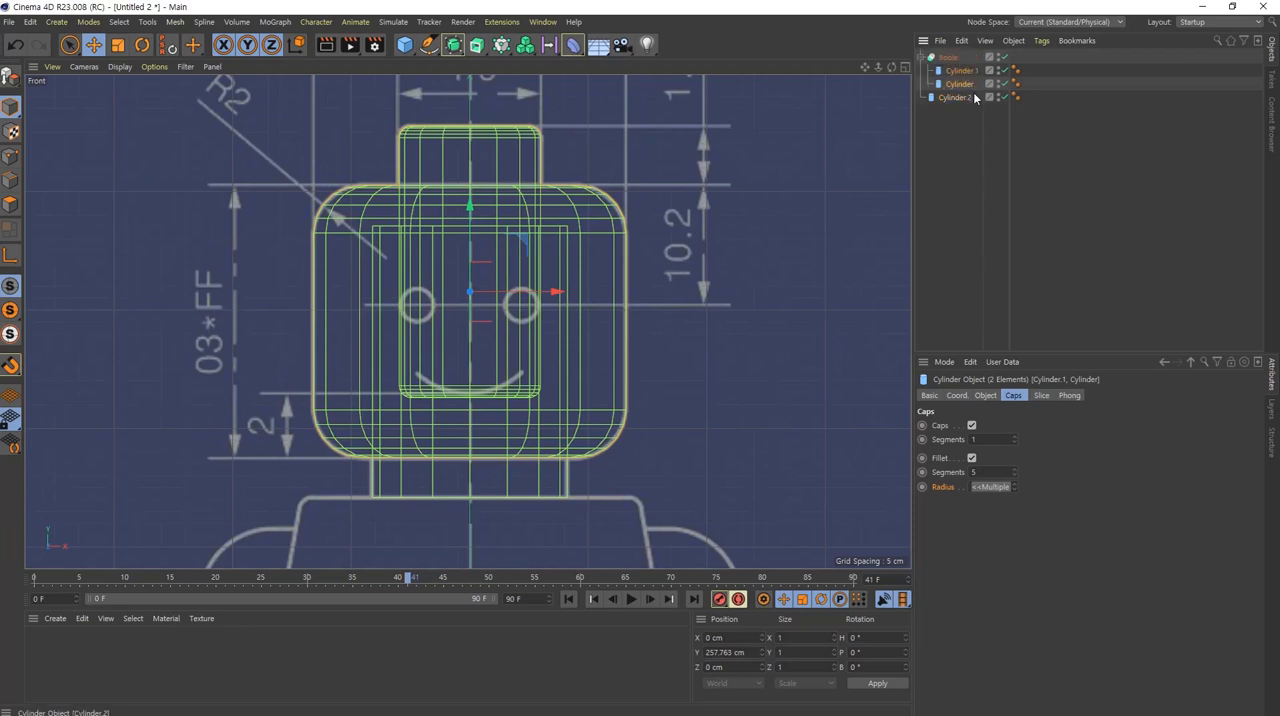
left_click(1028, 159)
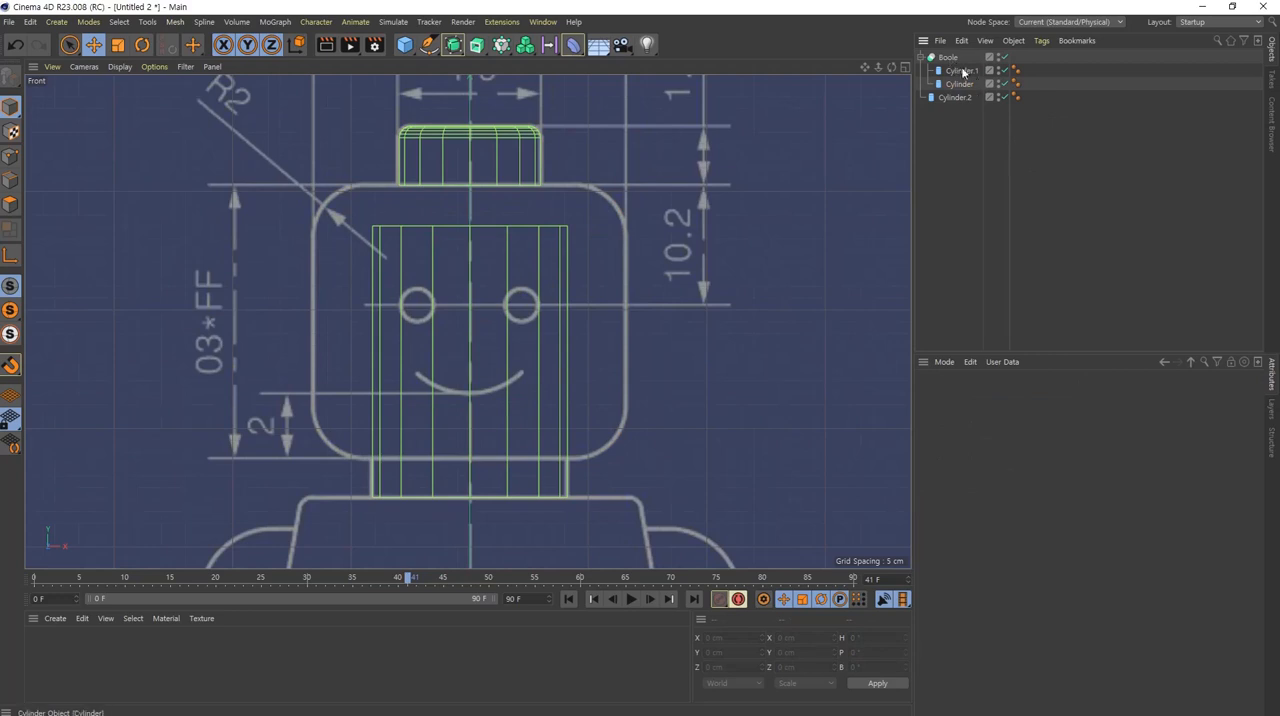
Step: Set the Boole object's Boolean type to A intersect B
left_click(949, 58)
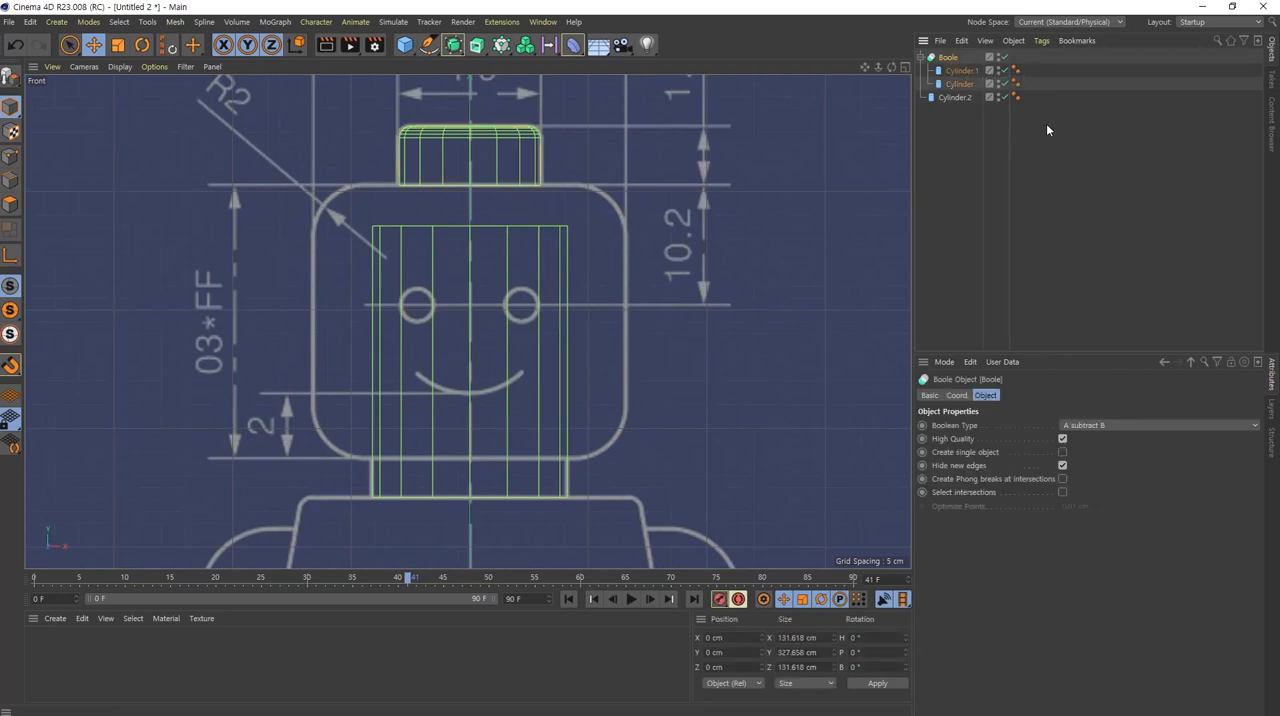
left_click(1136, 425)
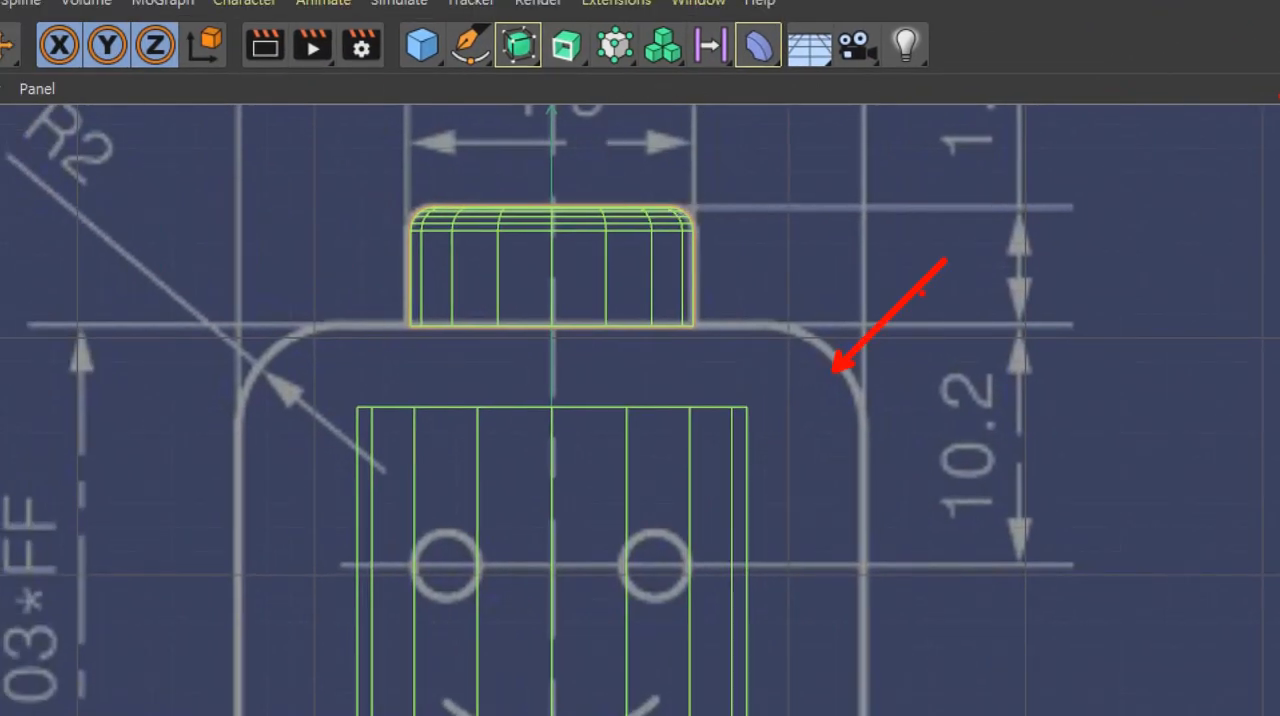
left_click_drag(373, 325, 488, 380, "shift")
left_click_drag(374, 322, 713, 450, "ctrl")
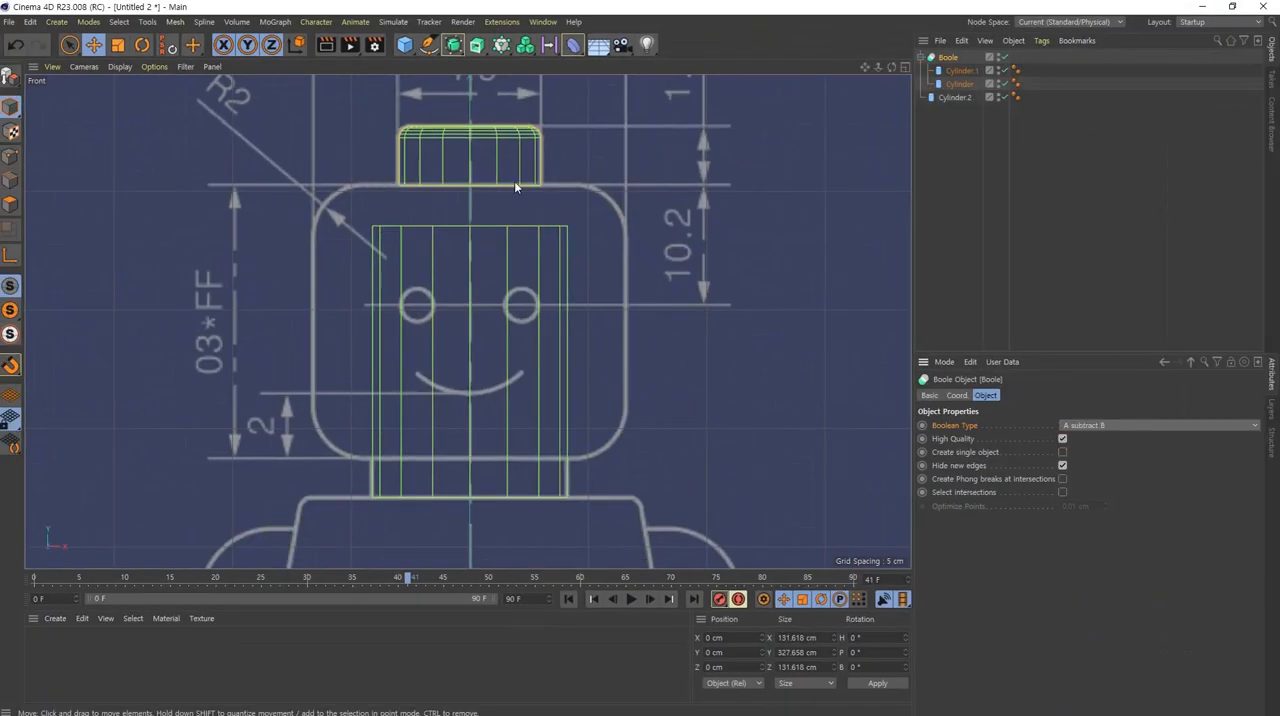
left_click(1204, 426)
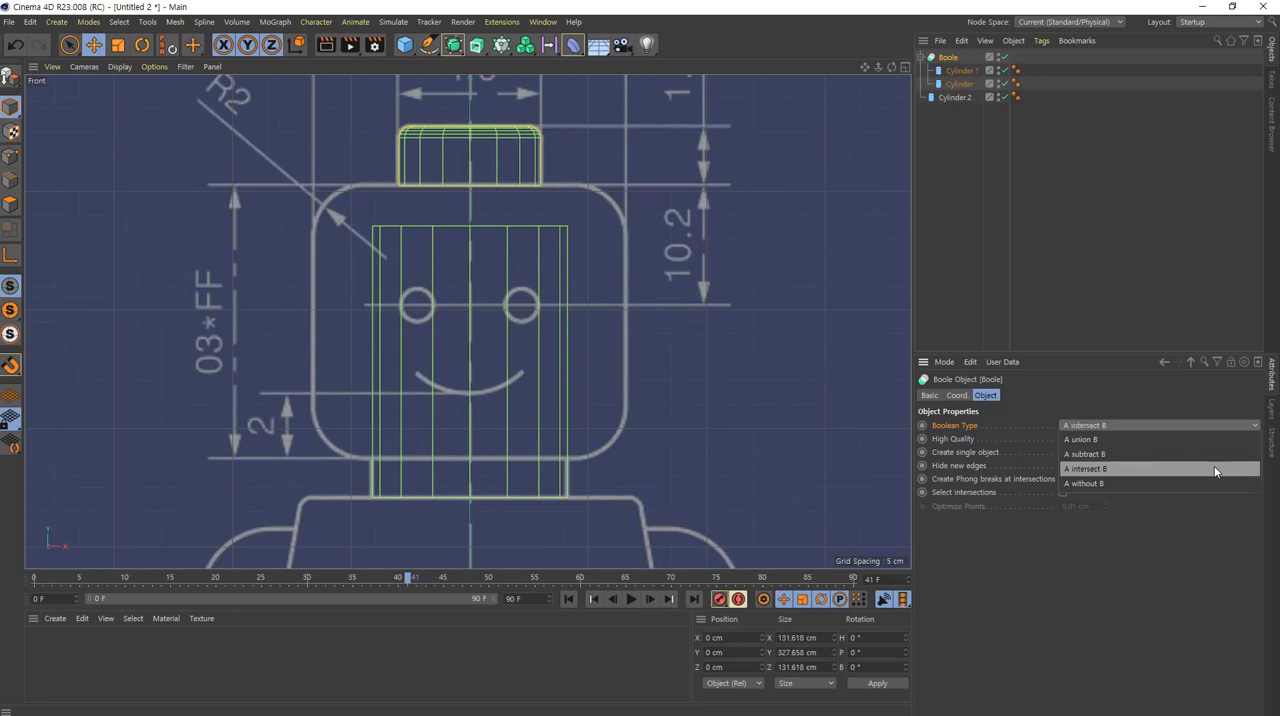
left_click(1215, 468)
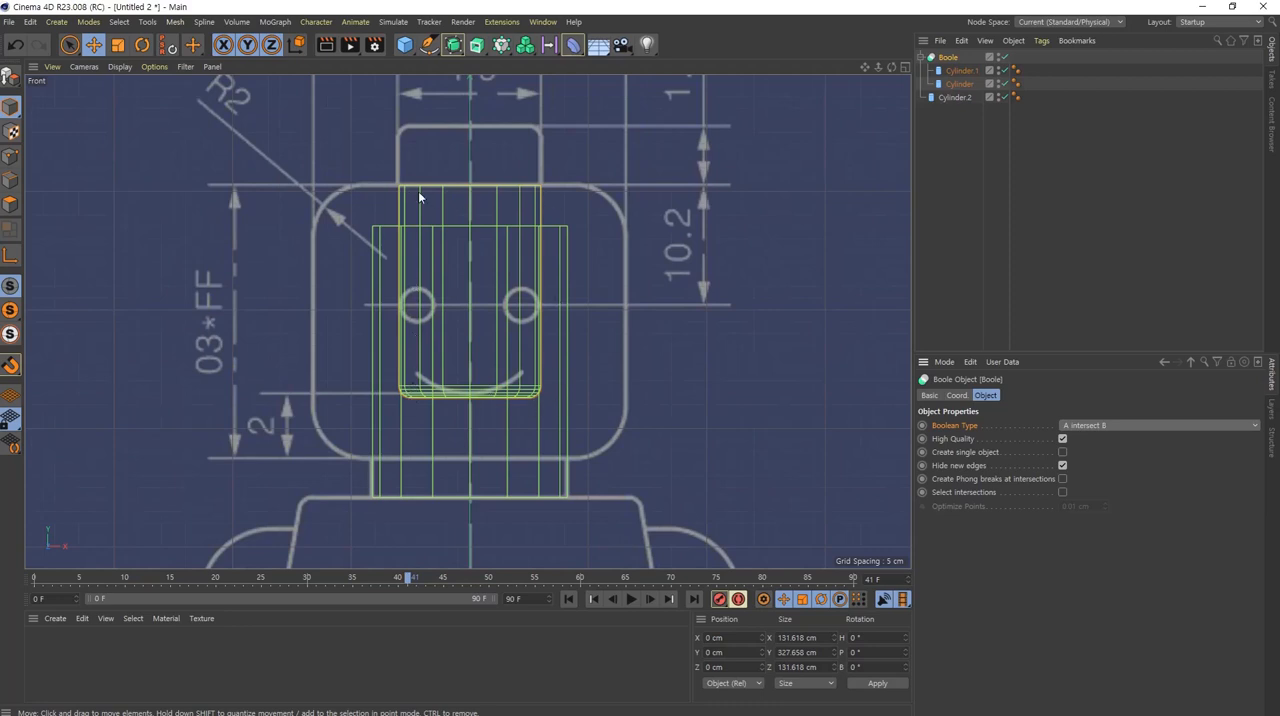
Step: Set the Boole object's Boolean type to A without B and view the remaining stud in the perspective view
left_click(1130, 426)
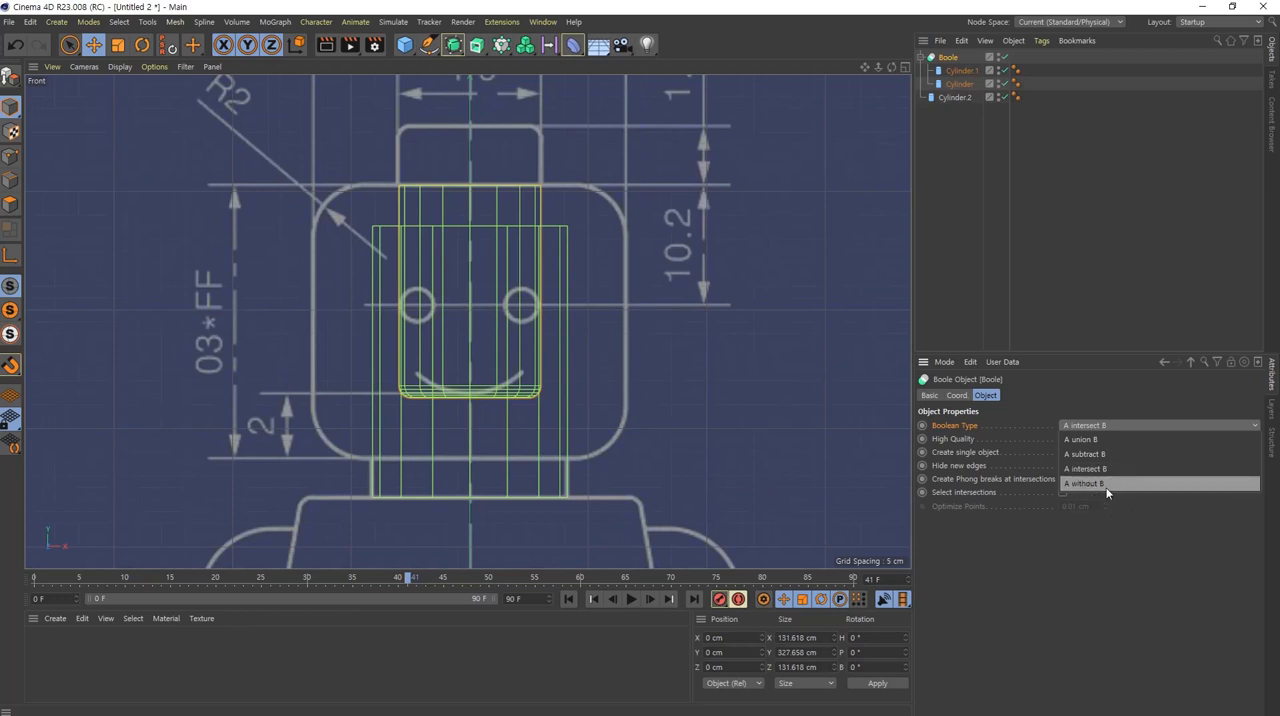
left_click(1076, 481)
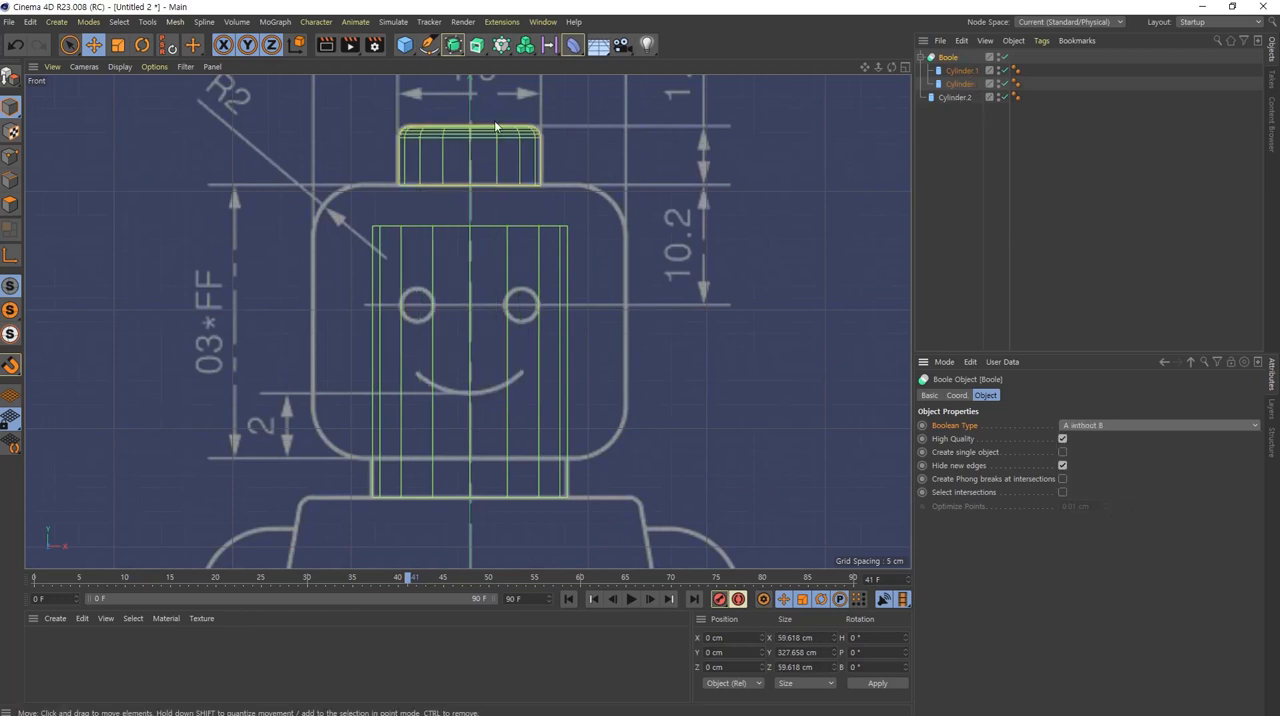
middle_click(472, 199)
middle_click(338, 173)
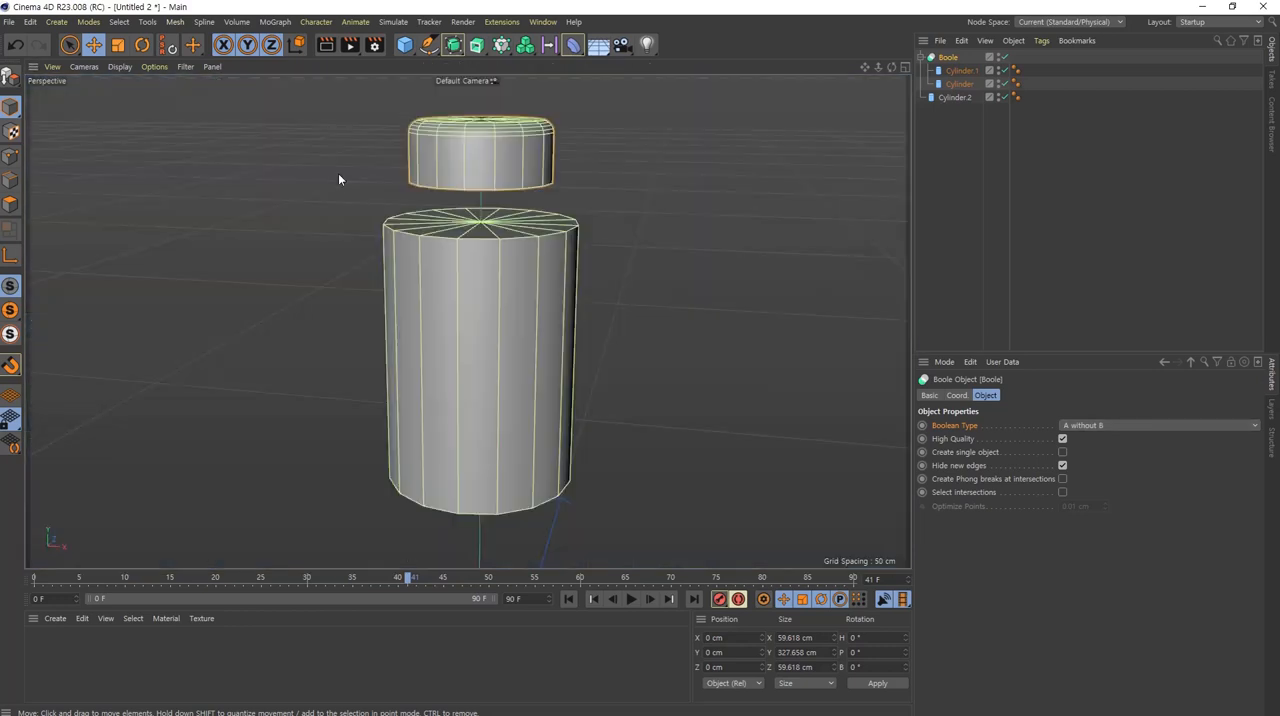
scroll(523, 185, "up", 6)
middle_click_drag(547, 153, 542, 239, "alt")
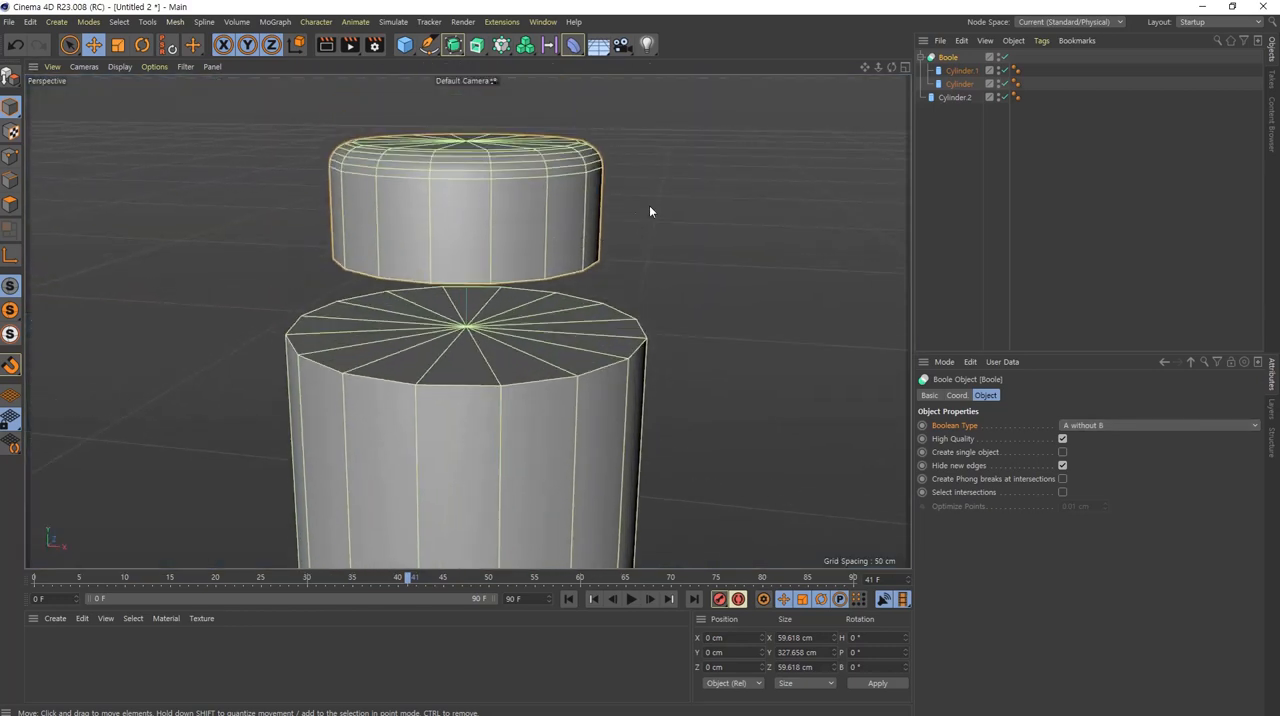
Step: Select the head cylinder and inspect the underside of the cut stud up close
left_click(970, 84)
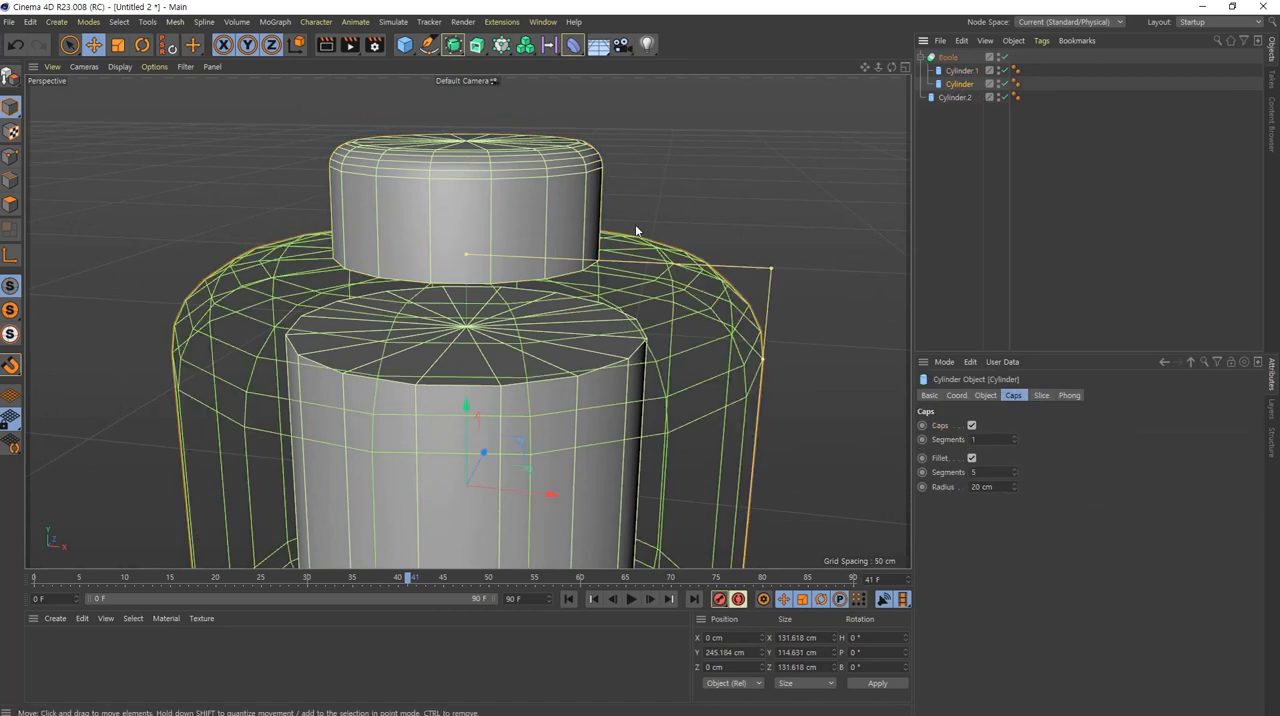
scroll(457, 291, "up", 5)
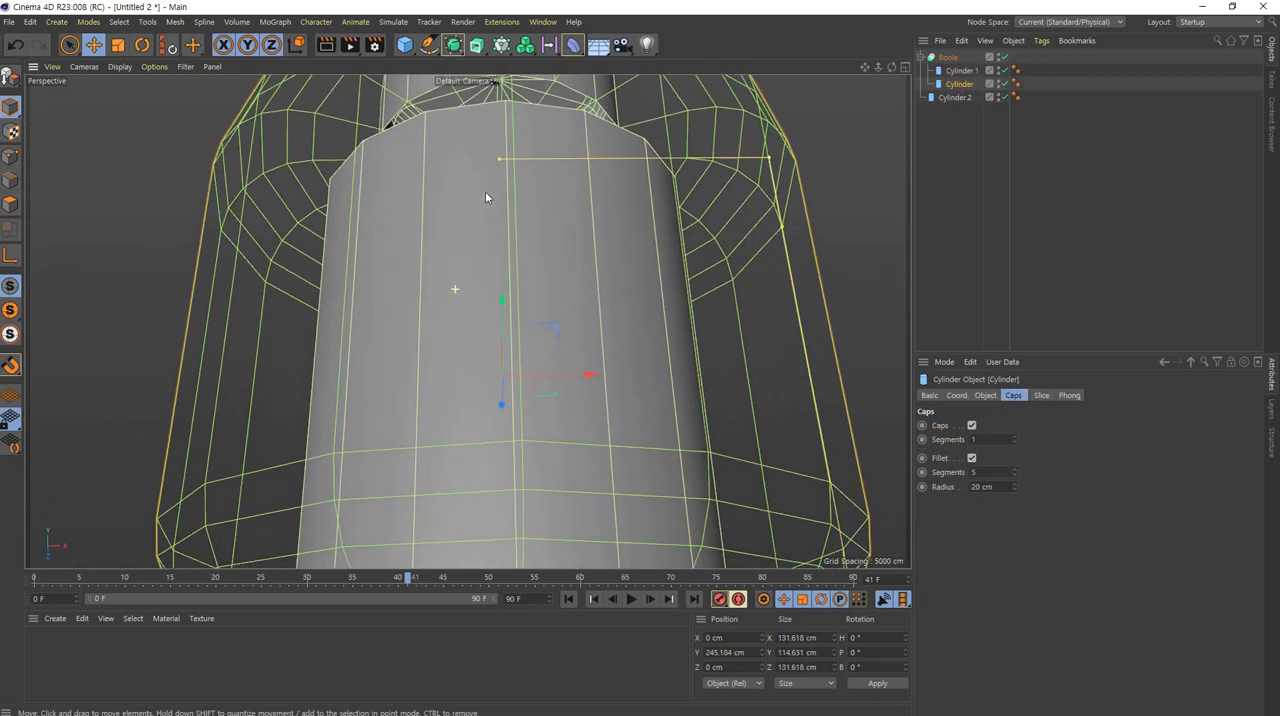
left_click_drag(485, 192, 506, 175, "alt")
middle_click_drag(506, 175, 475, 250, "alt")
right_click_drag(480, 257, 592, 231, "alt")
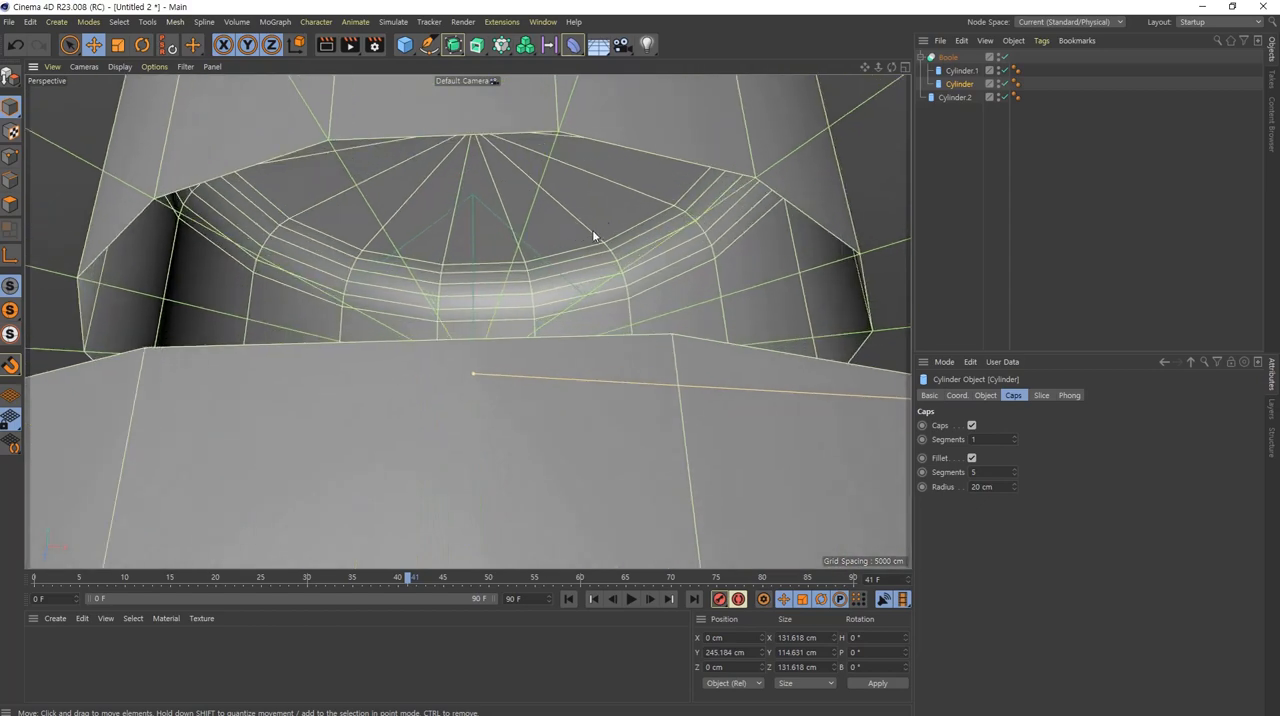
middle_click_drag(593, 235, 622, 263, "alt")
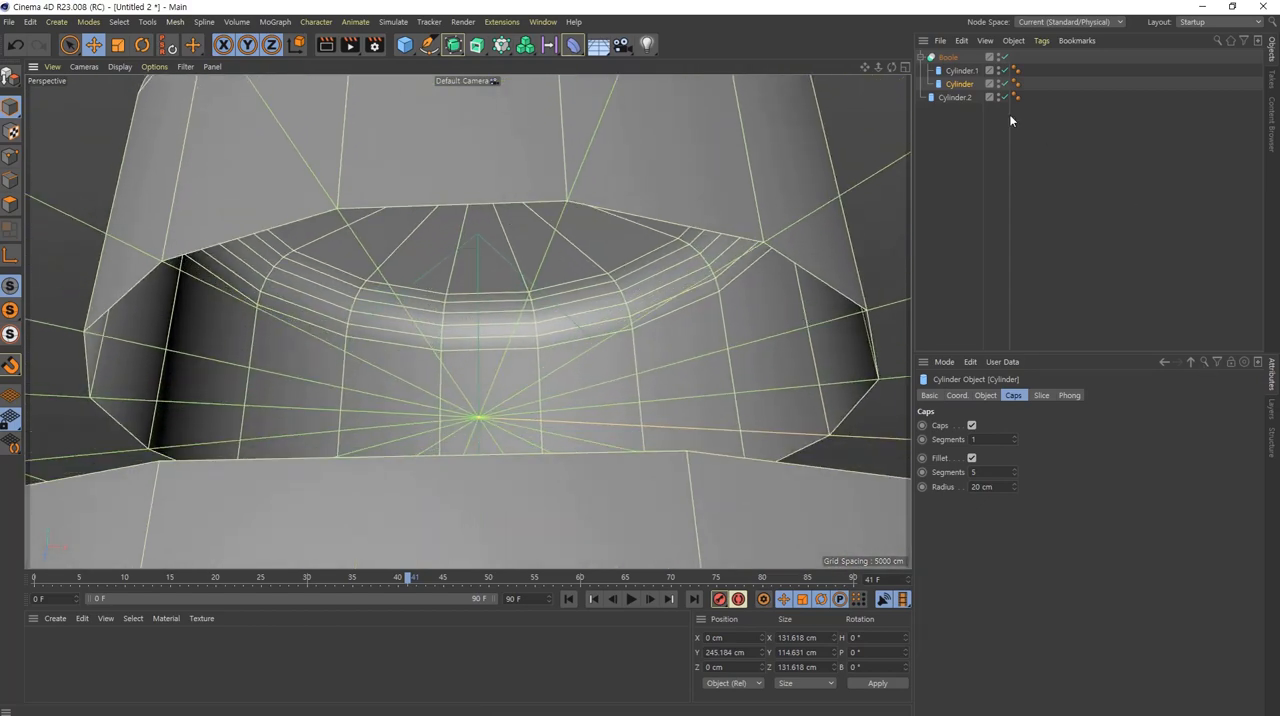
Step: Switch the Boole's Boolean type to A subtract B and back to A without B to compare the stud's underside
left_click(947, 57)
left_click(1155, 429)
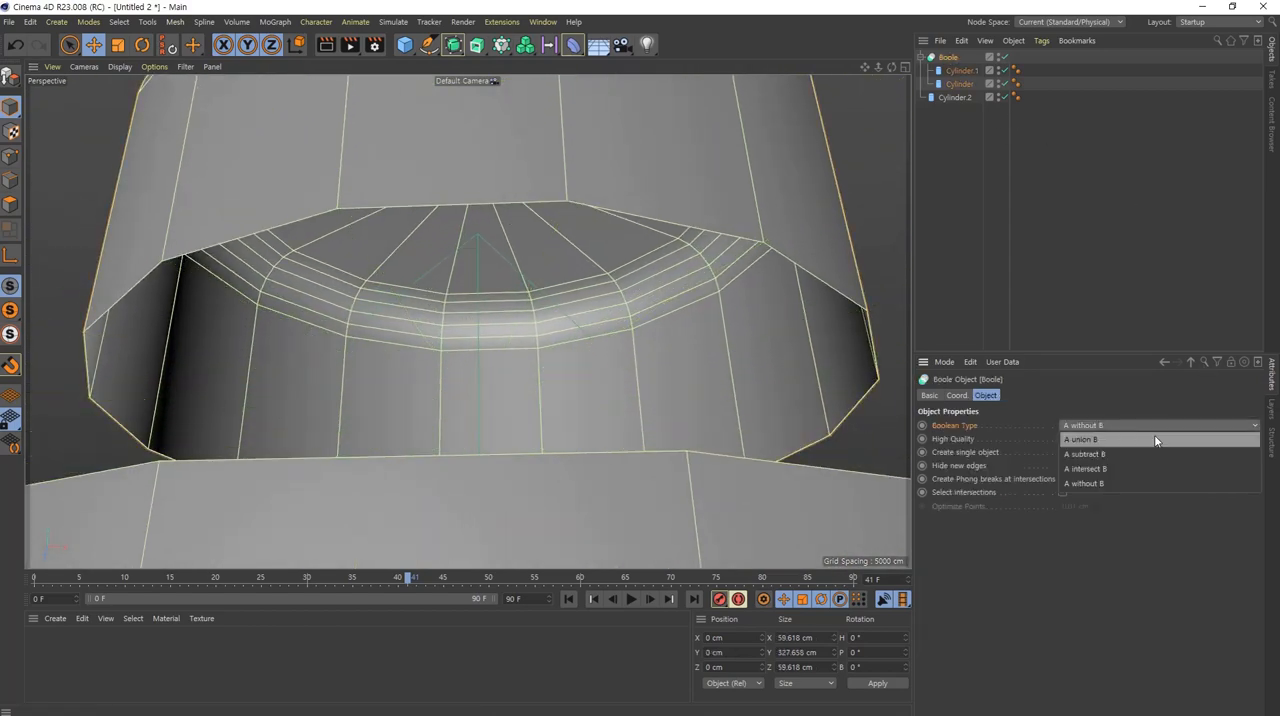
left_click(1159, 455)
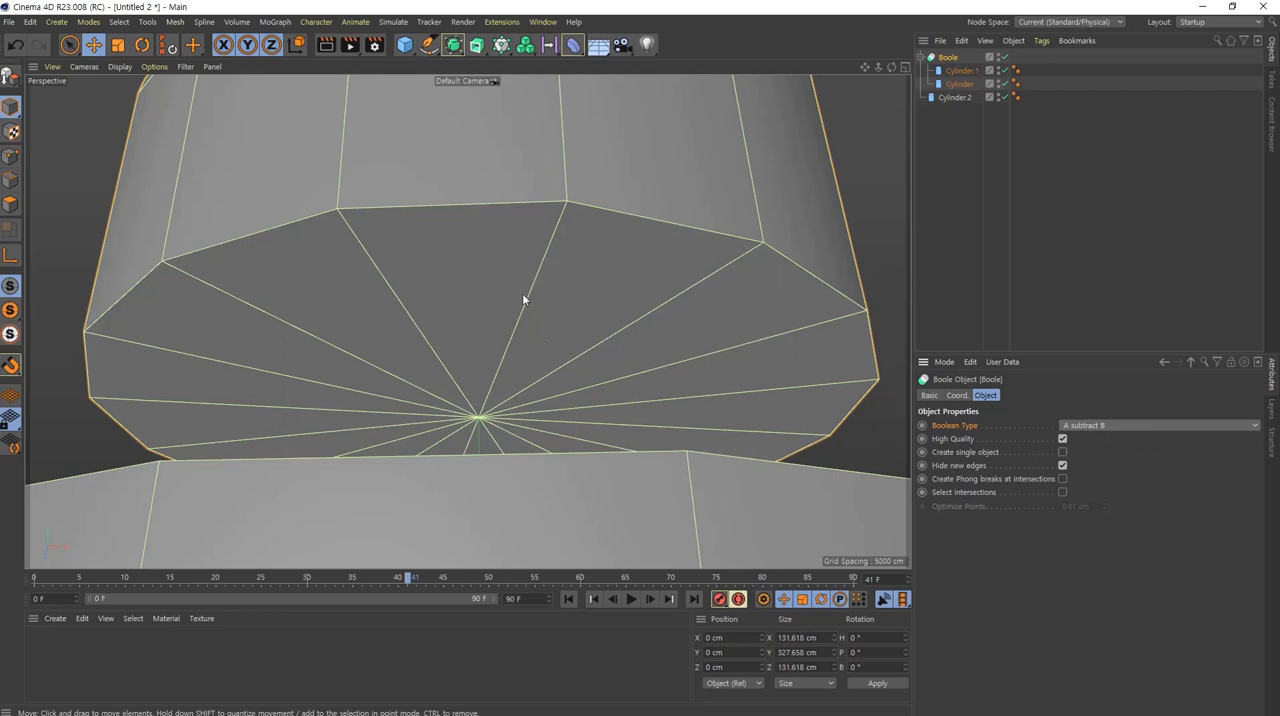
left_click(1128, 425)
left_click(1152, 479)
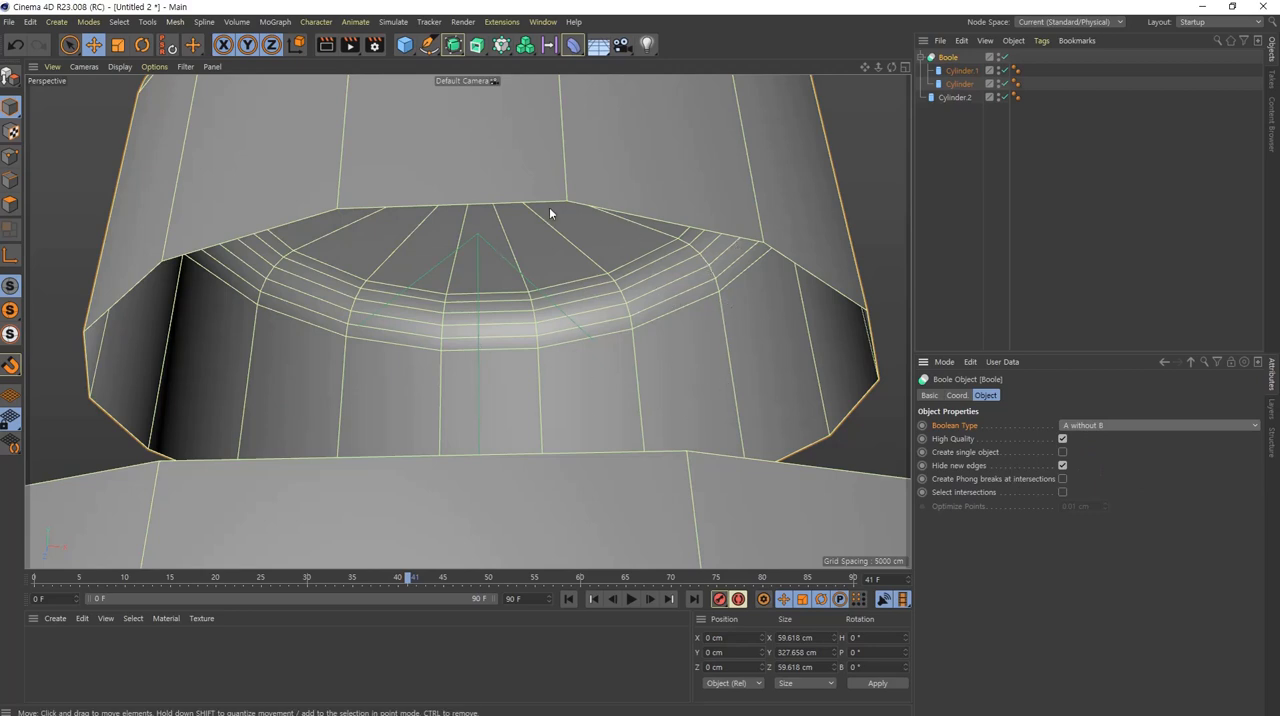
left_click(1117, 424)
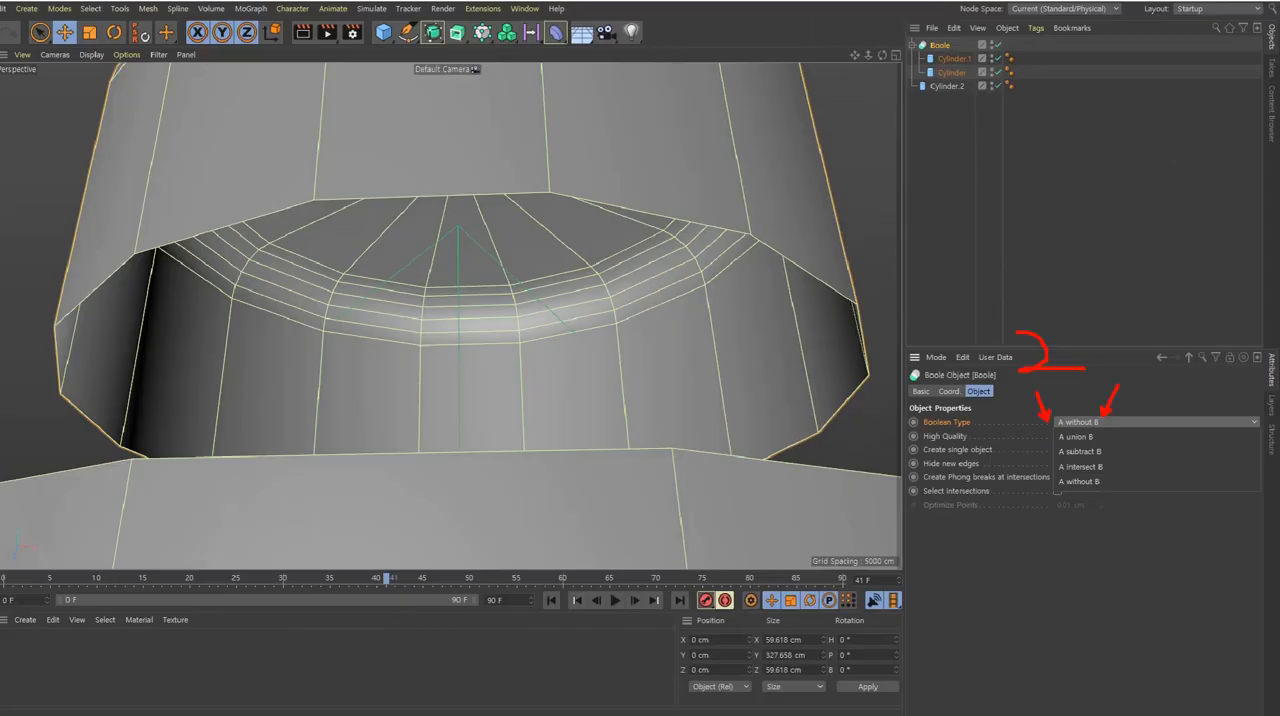
left_click(447, 40)
Step: Set the Boolean type of the Boole holding the stud and head cylinders to A union B
scroll(210, 48, "down", 8)
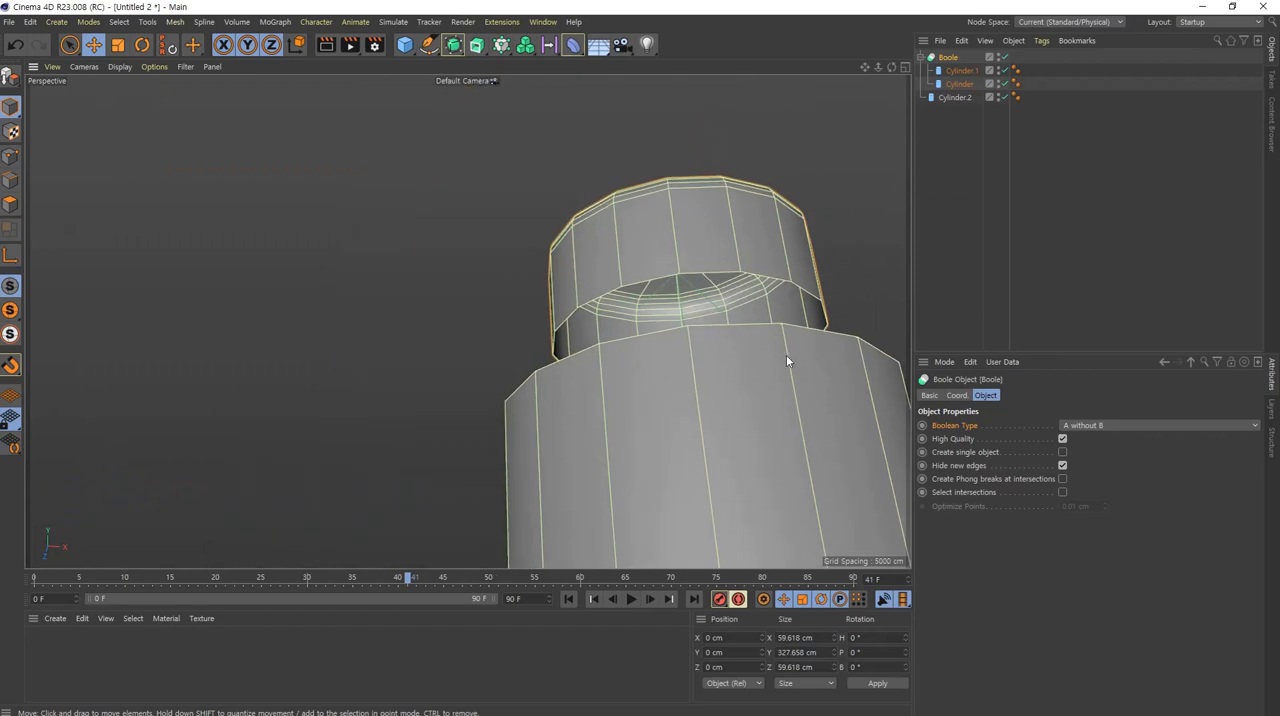
left_click_drag(786, 355, 811, 426, "alt")
middle_click_drag(811, 426, 661, 412, "alt")
right_click_drag(661, 412, 588, 388, "alt")
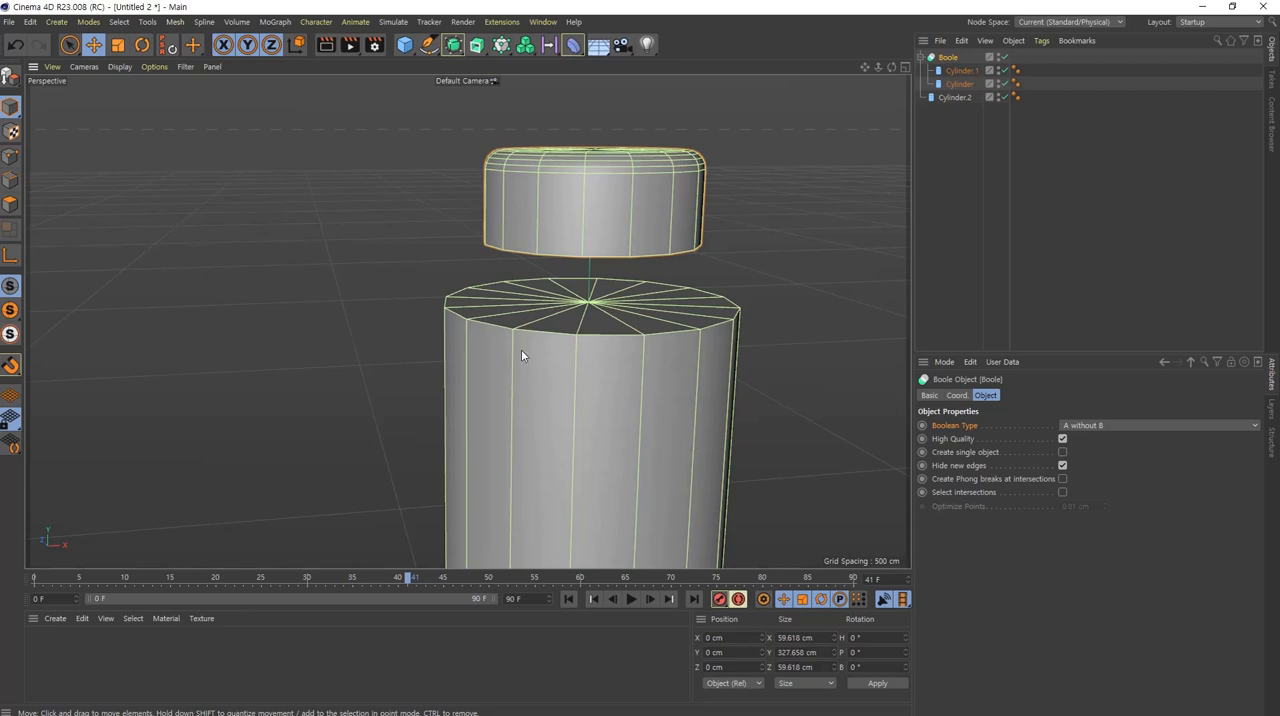
left_click(967, 73)
left_click(968, 85)
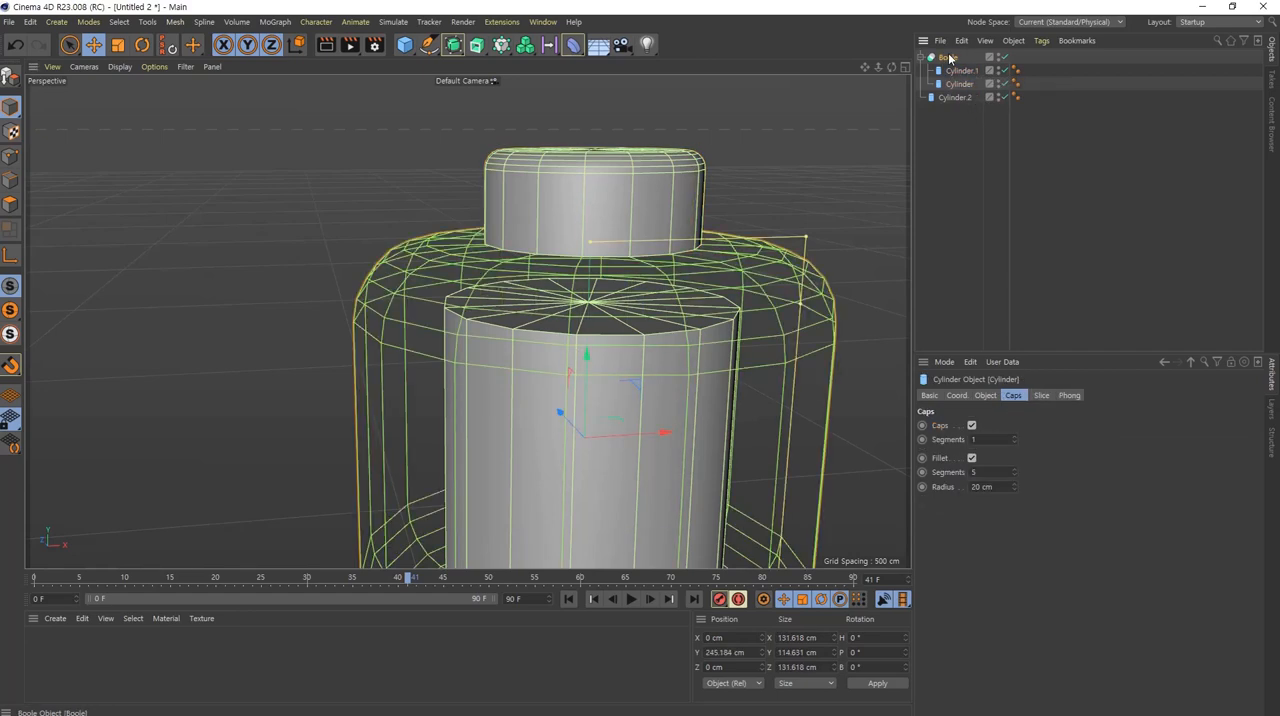
left_click(951, 57)
left_click(1088, 426)
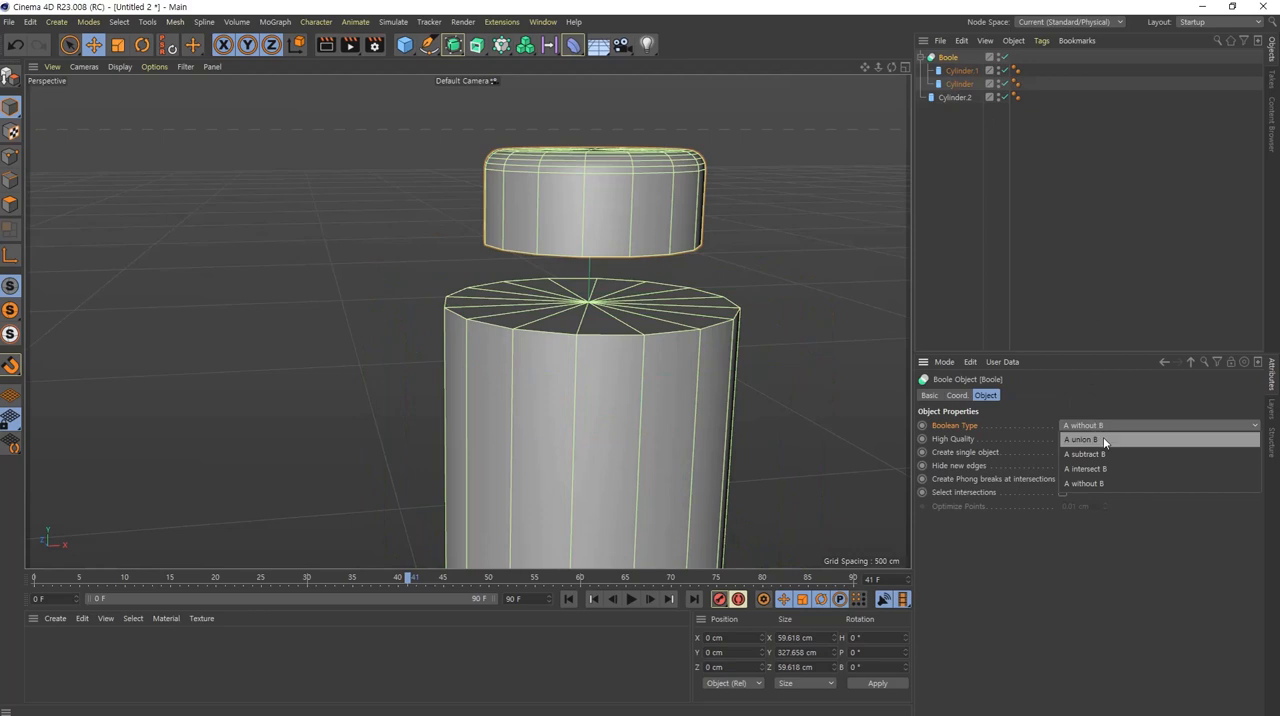
left_click(1081, 443)
Step: Examine the united stud and head in the front view and close up at their junction in perspective
middle_click(712, 321)
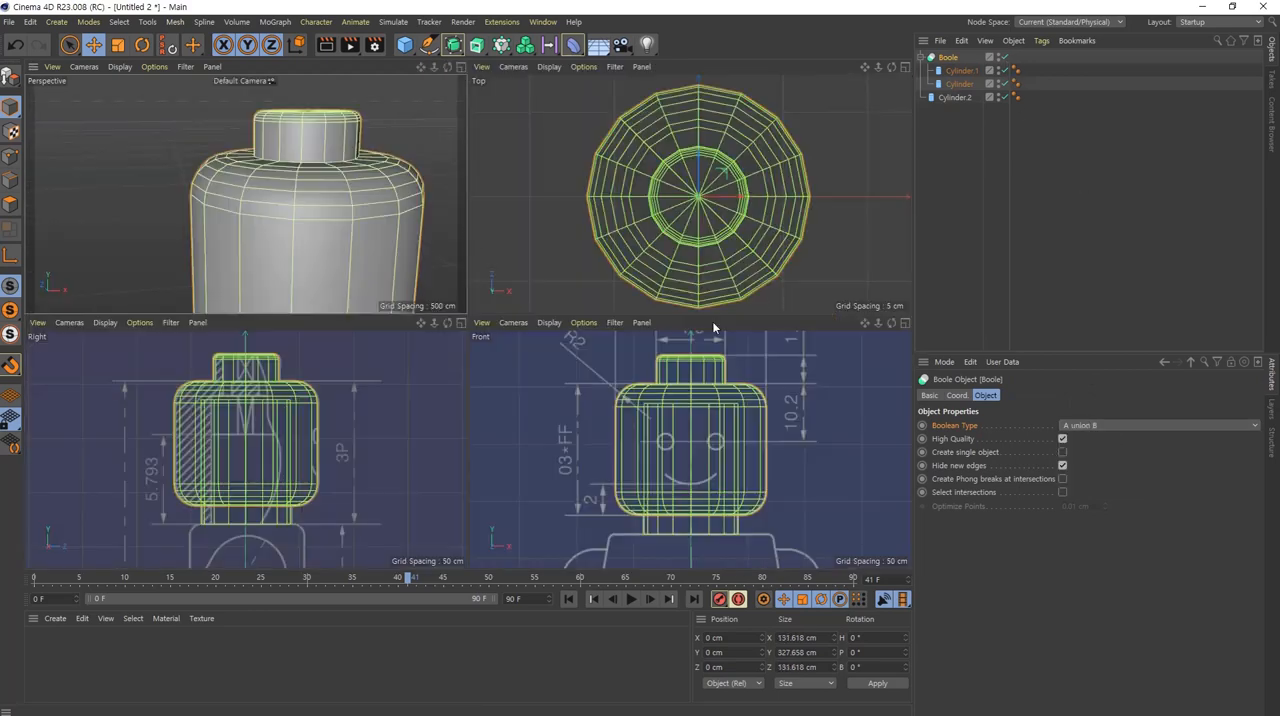
scroll(700, 405, "up", 3)
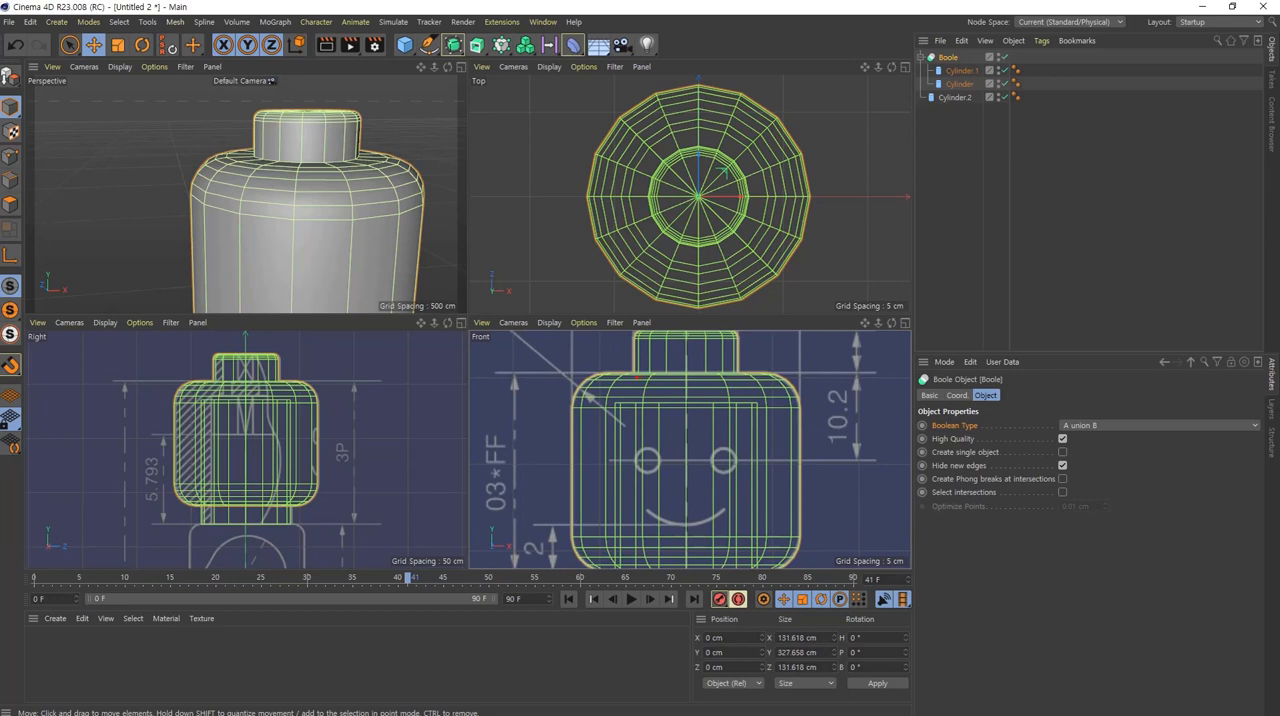
left_click_drag(636, 375, 740, 528)
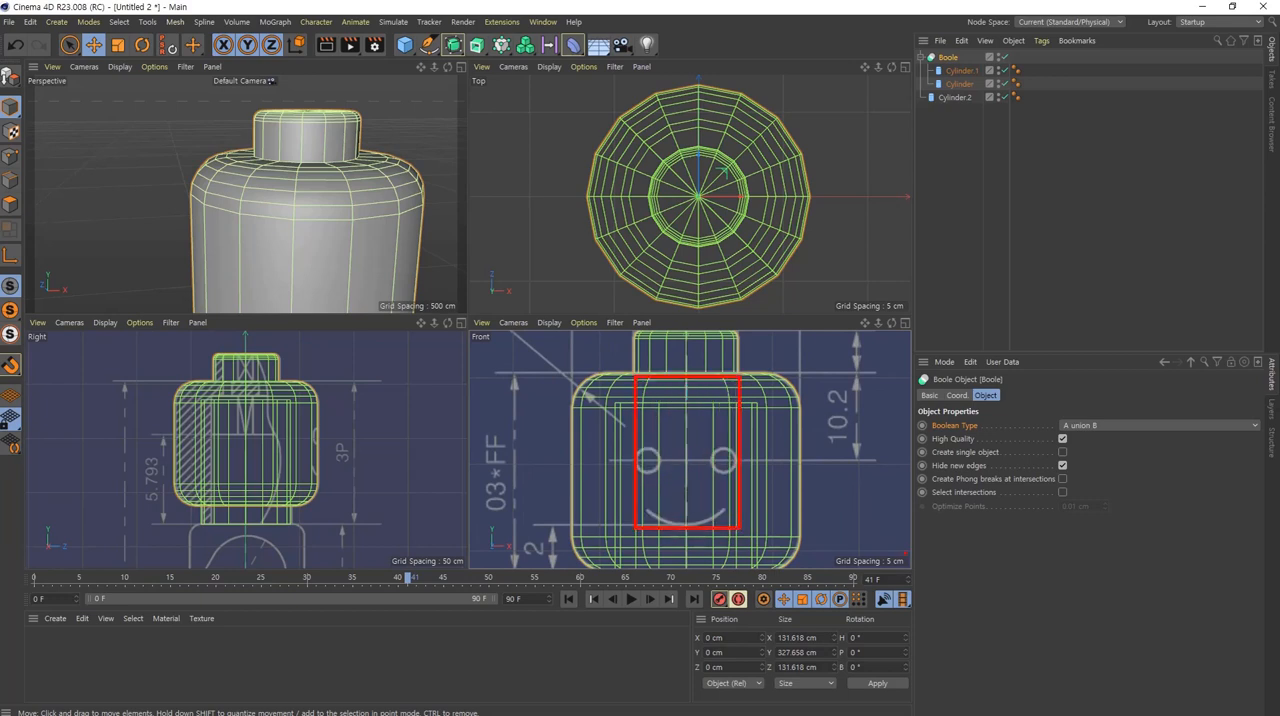
key("Escape")
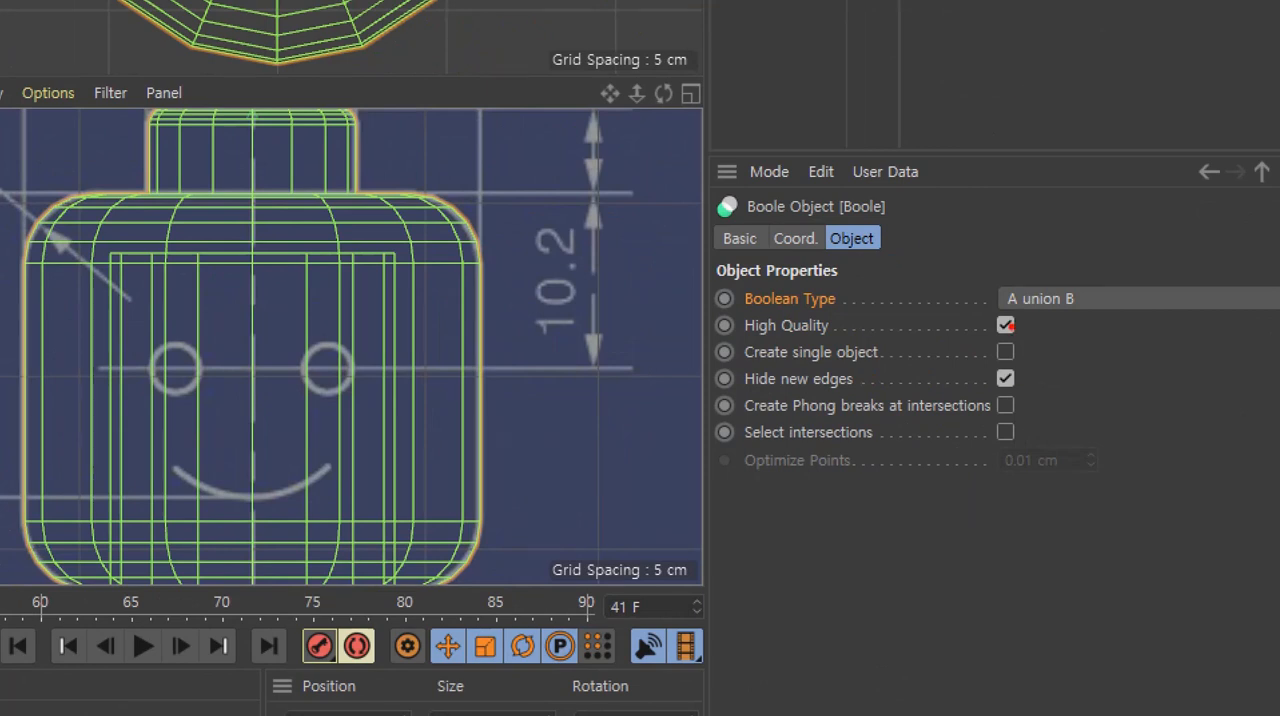
left_click_drag(1031, 351, 1140, 348)
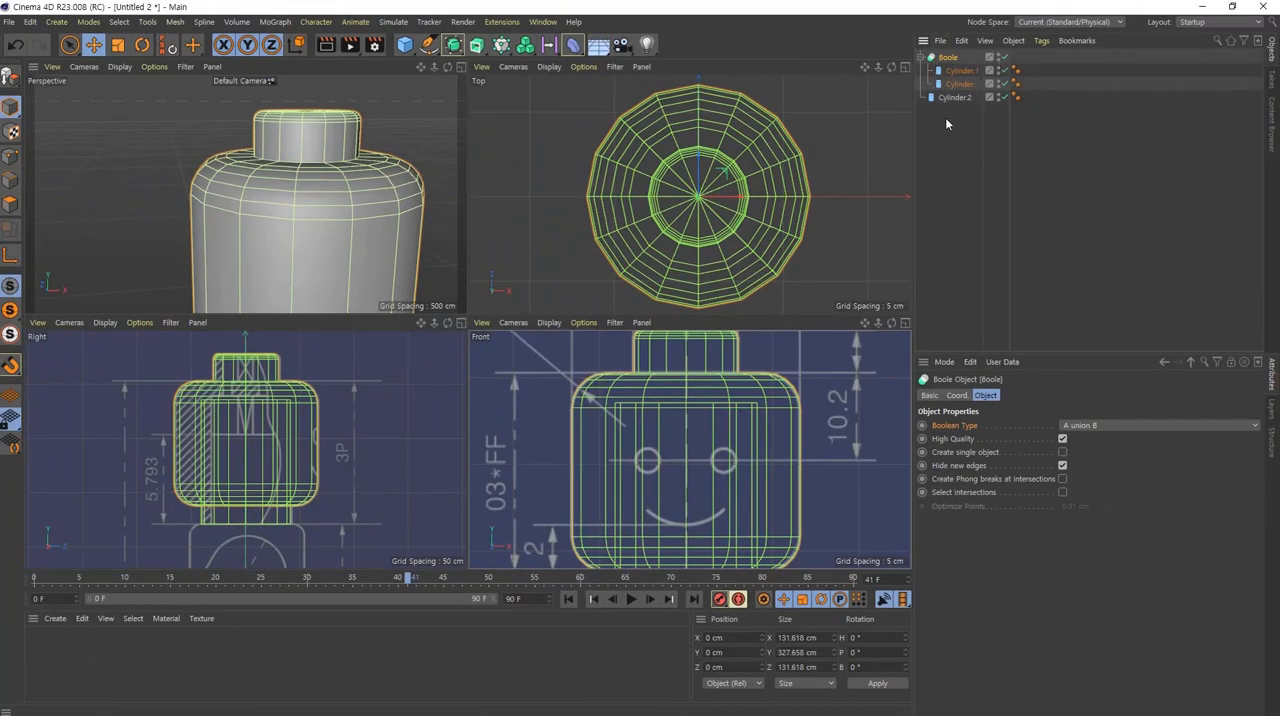
scroll(372, 168, "up", 10)
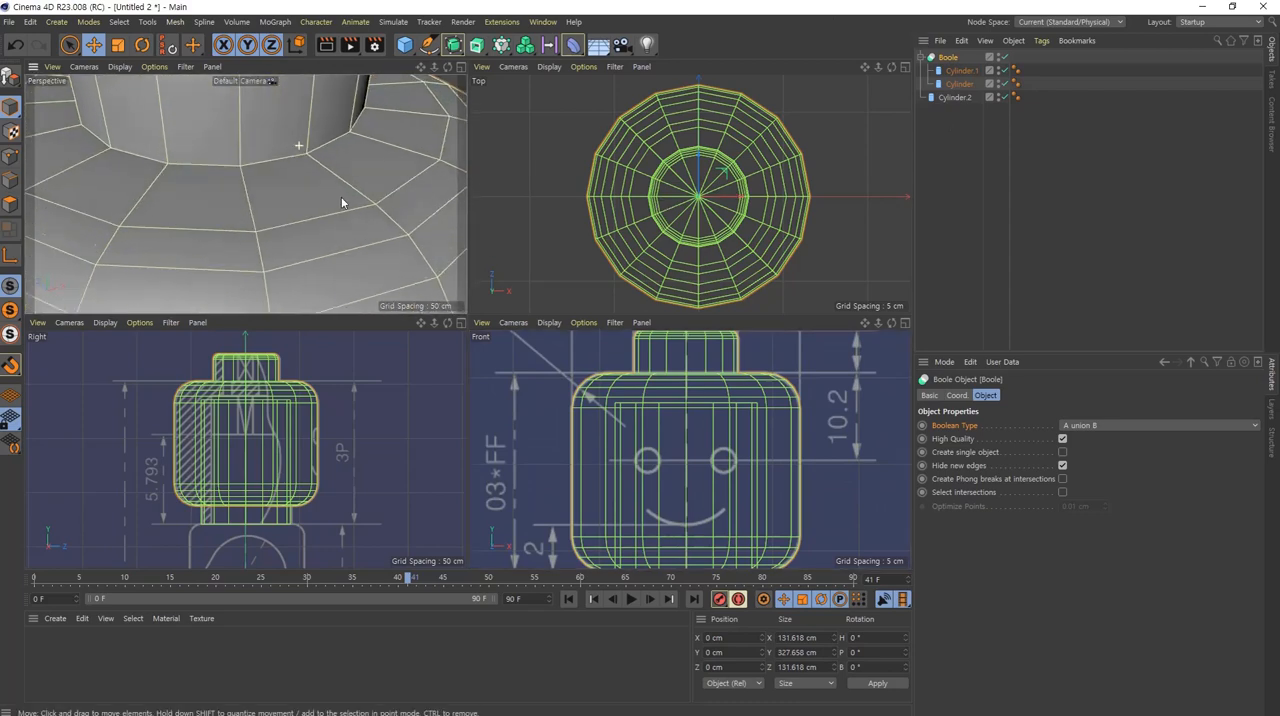
middle_click_drag(339, 192, 341, 195, "alt")
mouse_move(326, 180)
left_mouse_down()
mouse_move(311, 180)
mouse_move(323, 155)
left_mouse_up()
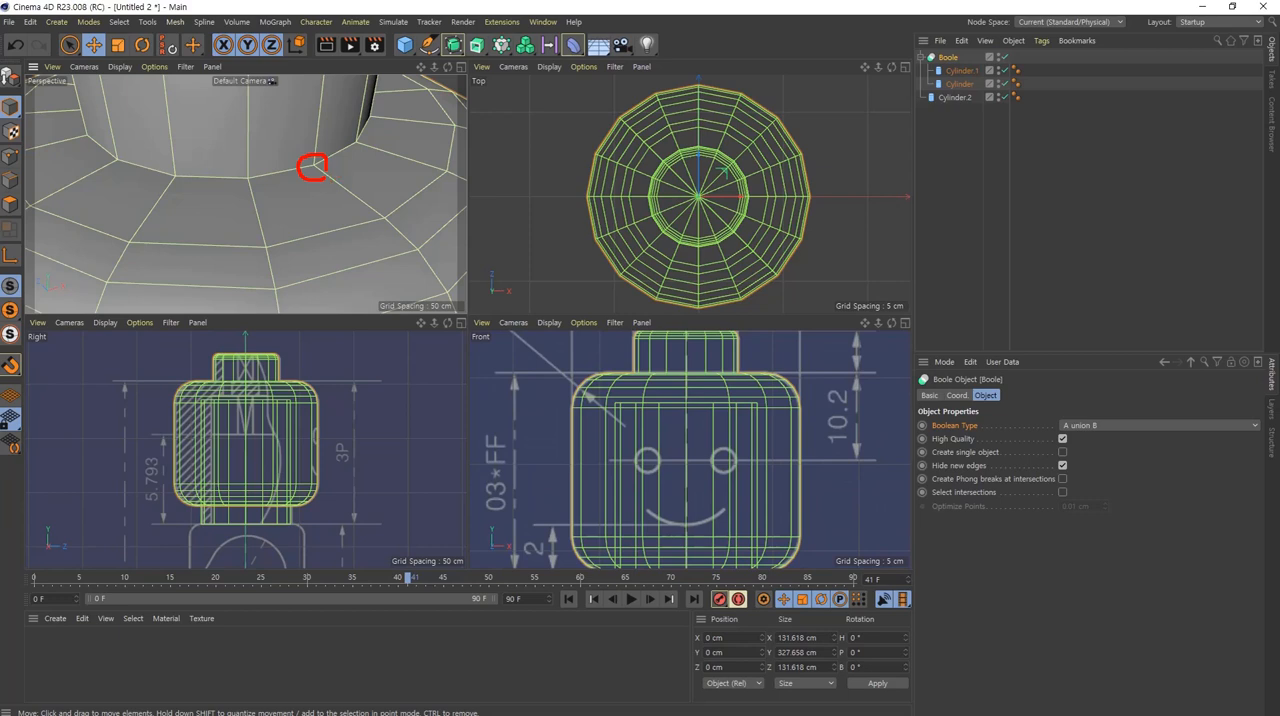
mouse_move(301, 113)
left_mouse_down()
mouse_move(285, 126)
mouse_move(290, 116)
mouse_move(323, 133)
left_mouse_up()
mouse_move(387, 187)
left_mouse_down()
mouse_move(412, 198)
mouse_move(340, 174)
left_mouse_up()
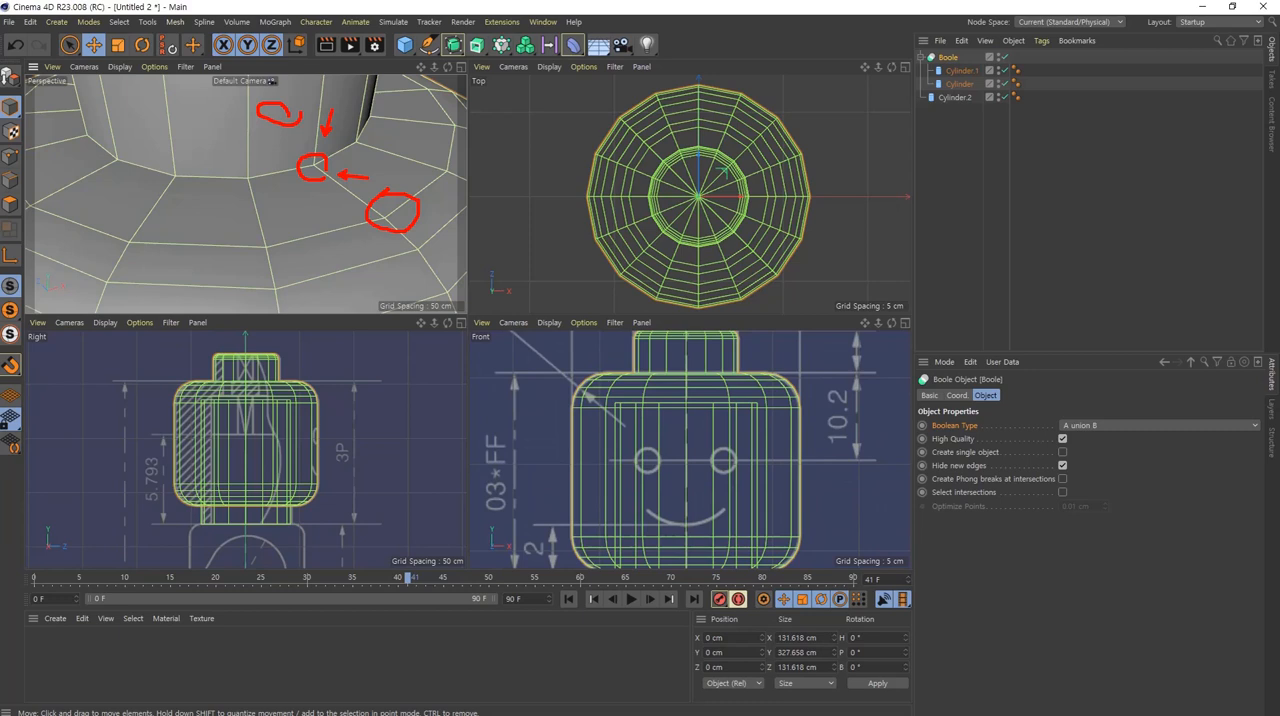
key("Escape")
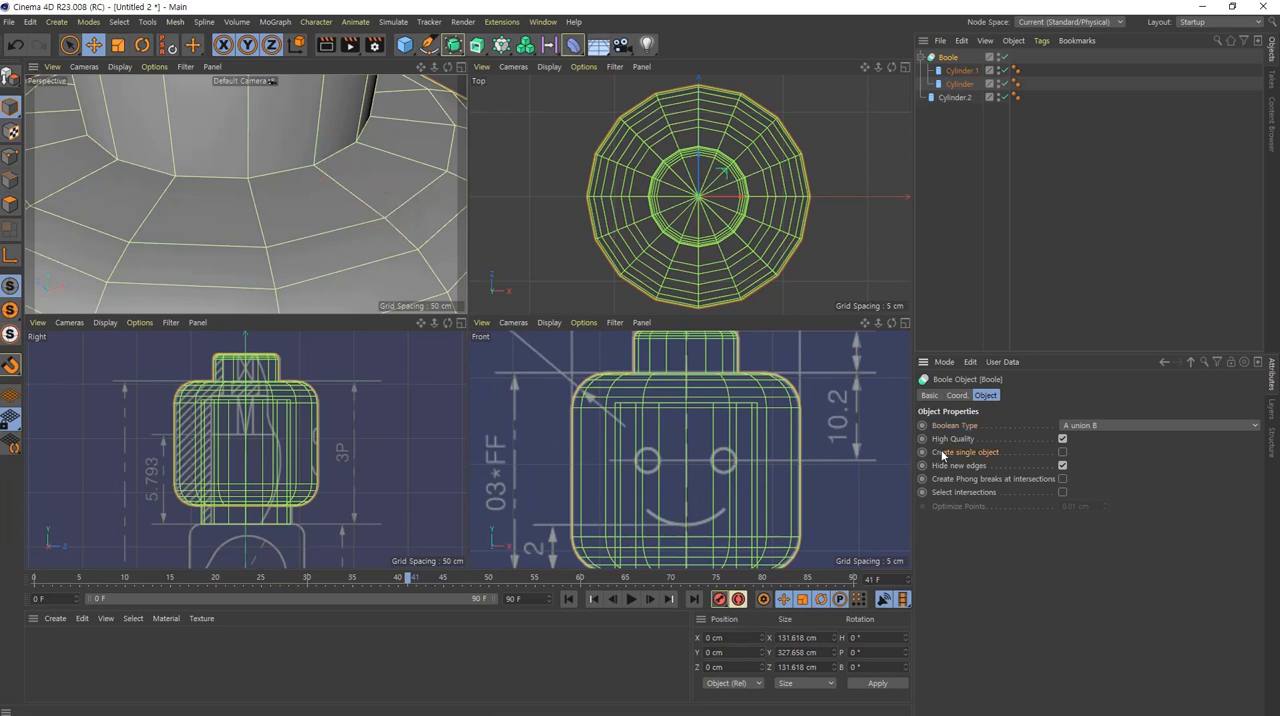
Step: Enable Create single object on the stud-and-head Boole and collapse its hierarchy
left_click(1062, 453)
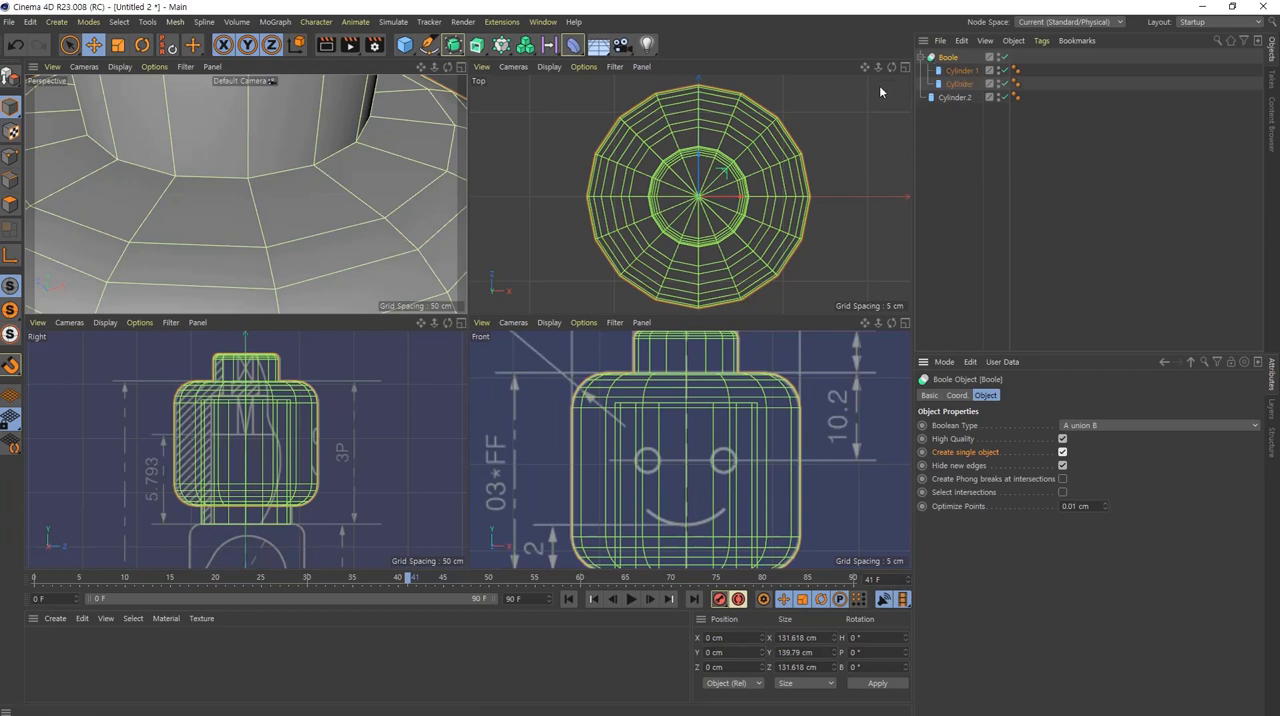
left_click(960, 71)
left_click(961, 84)
left_click(961, 73)
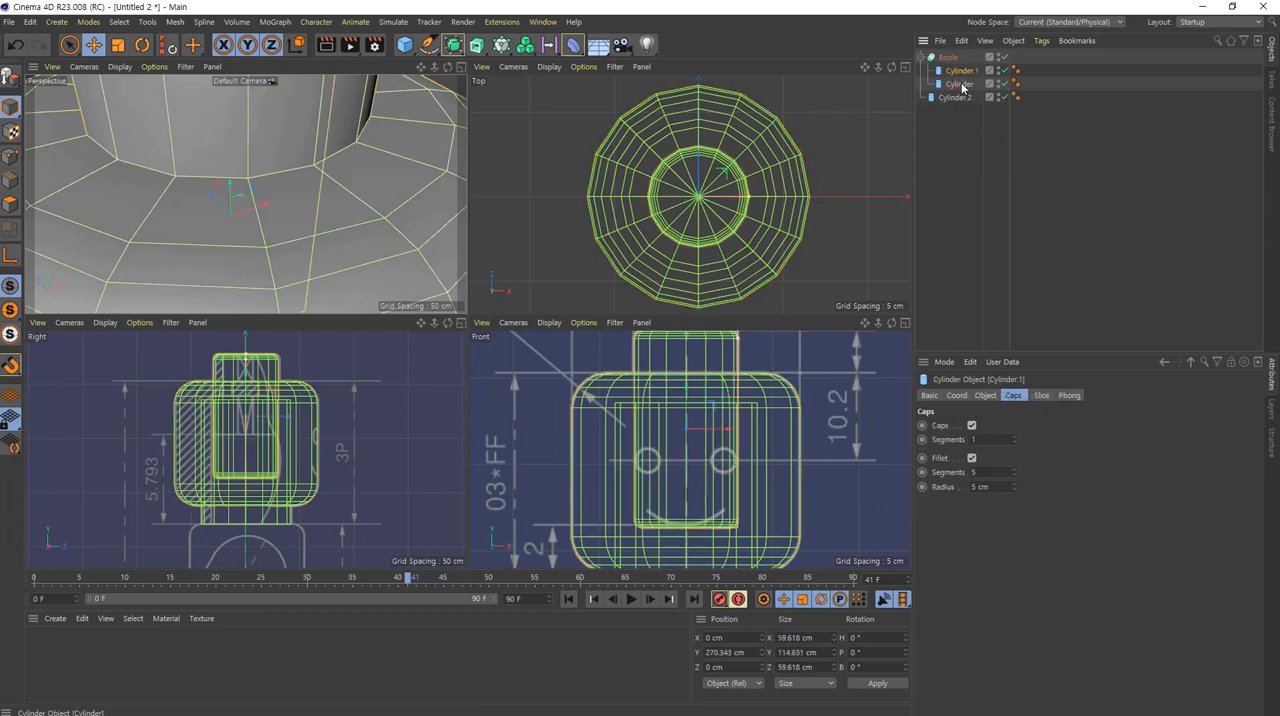
left_click(961, 84)
left_click(961, 71)
left_click(946, 57)
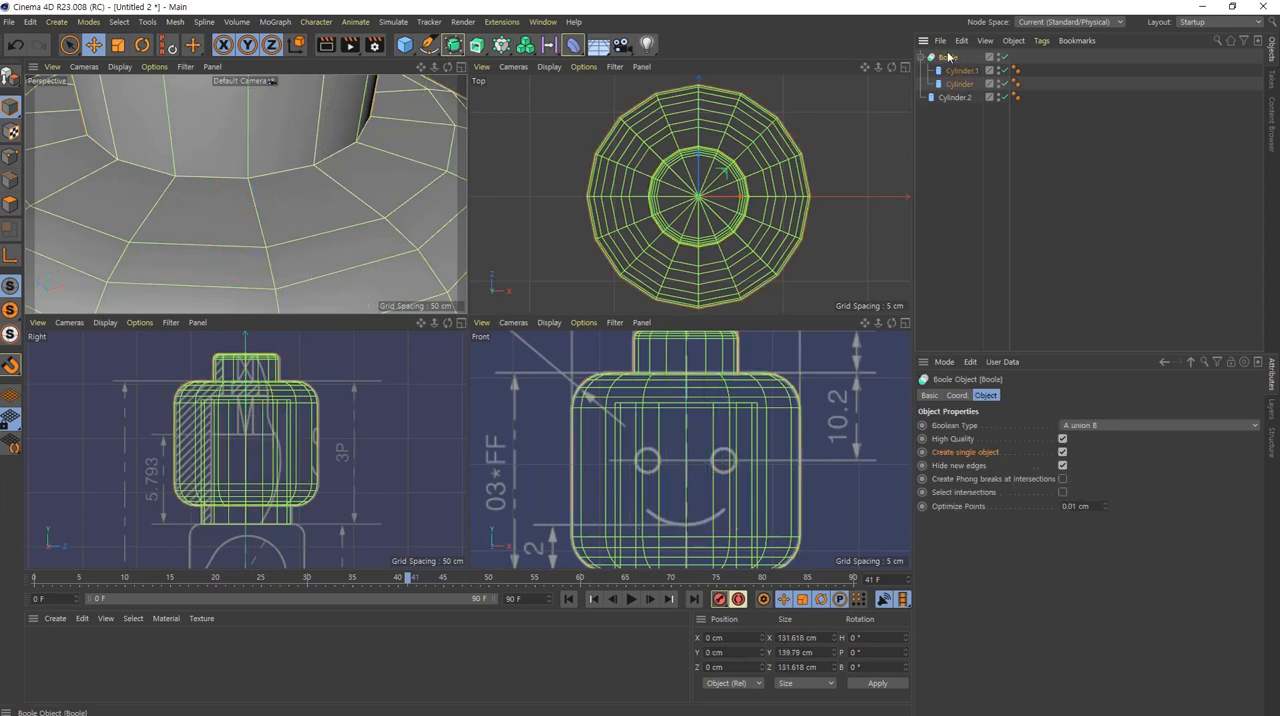
left_click(921, 59)
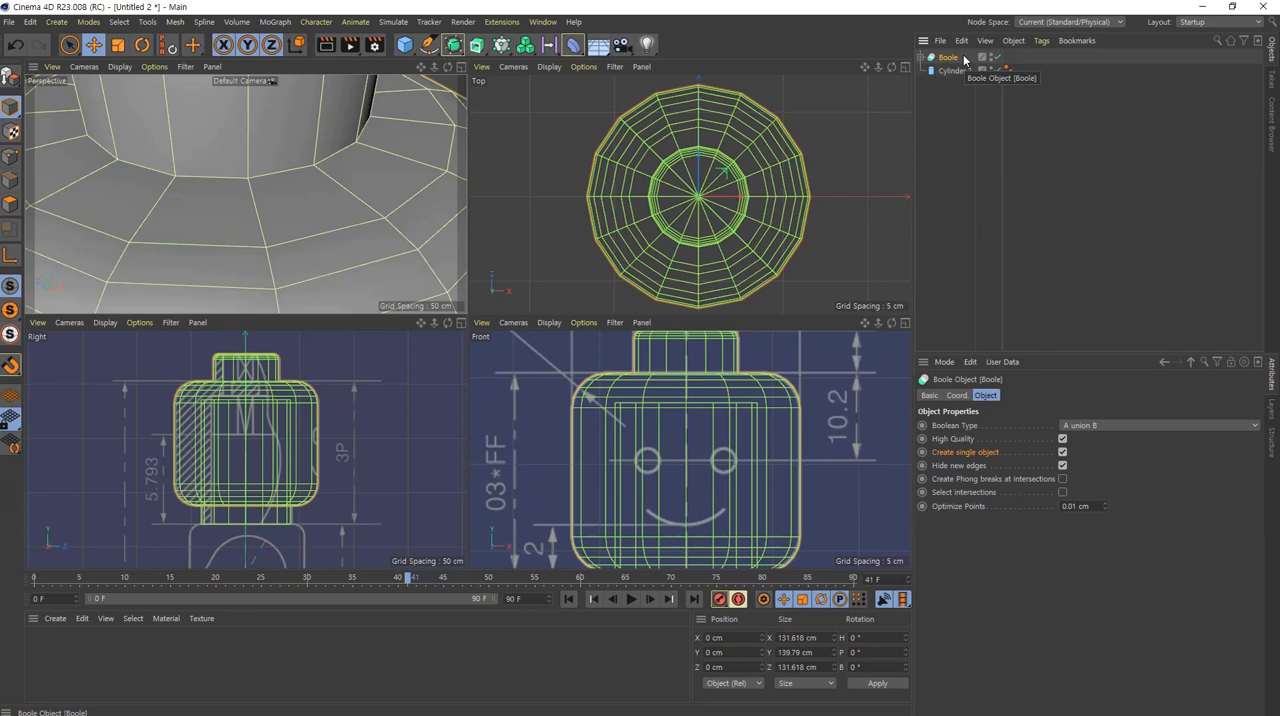
Step: Add a second Boole object and make the first Boole and the neck cylinder its children
left_click(1151, 165)
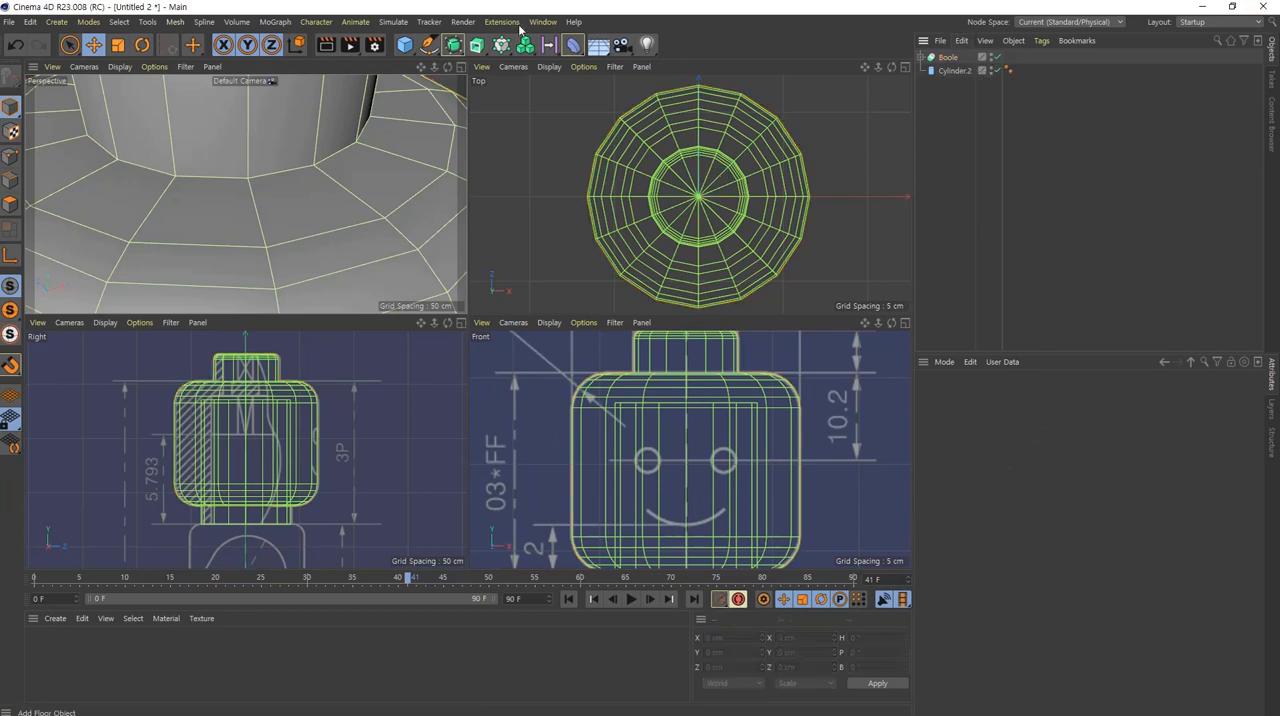
left_click(453, 45)
left_click(508, 136)
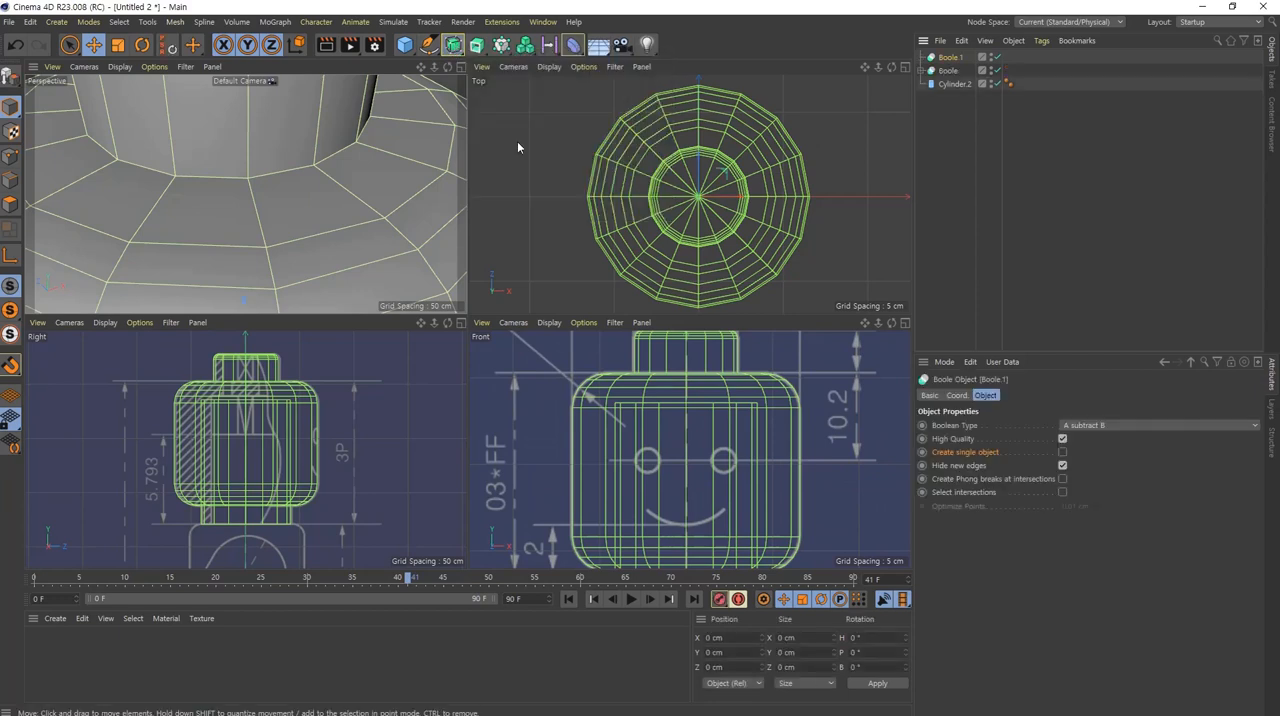
left_click(950, 71)
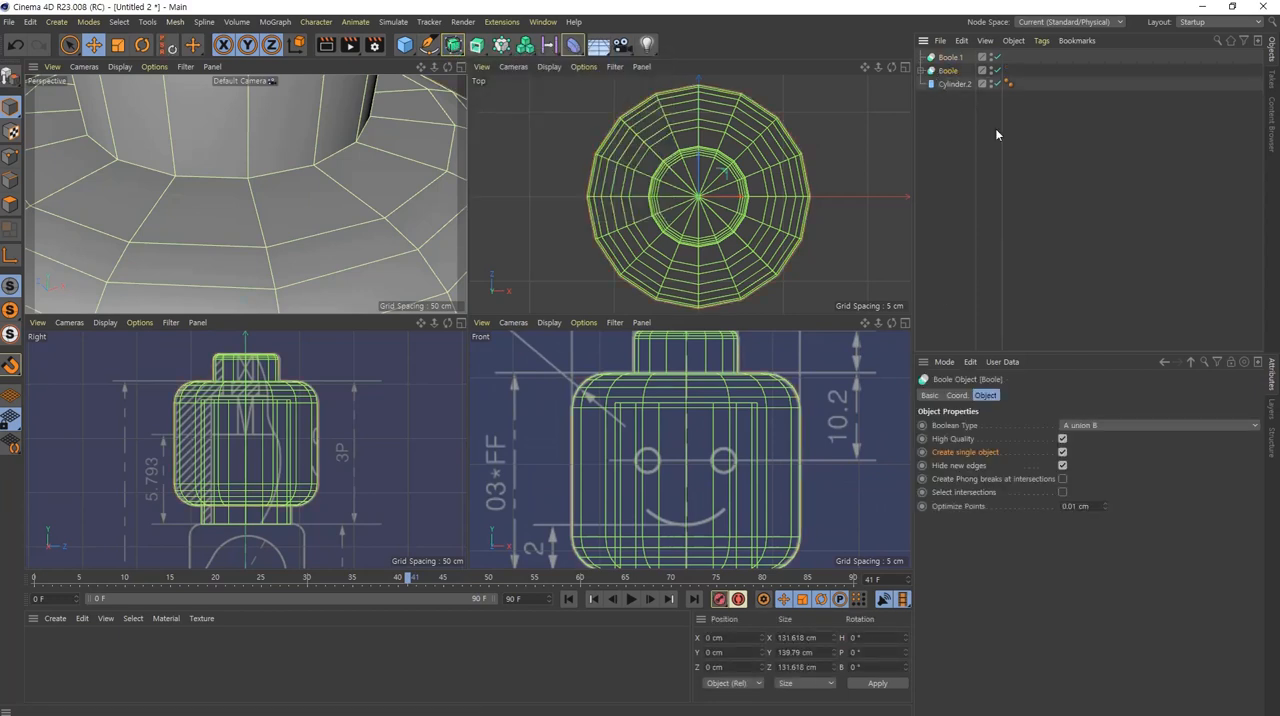
left_click(950, 85, "ctrl")
left_click_drag(952, 84, 958, 62)
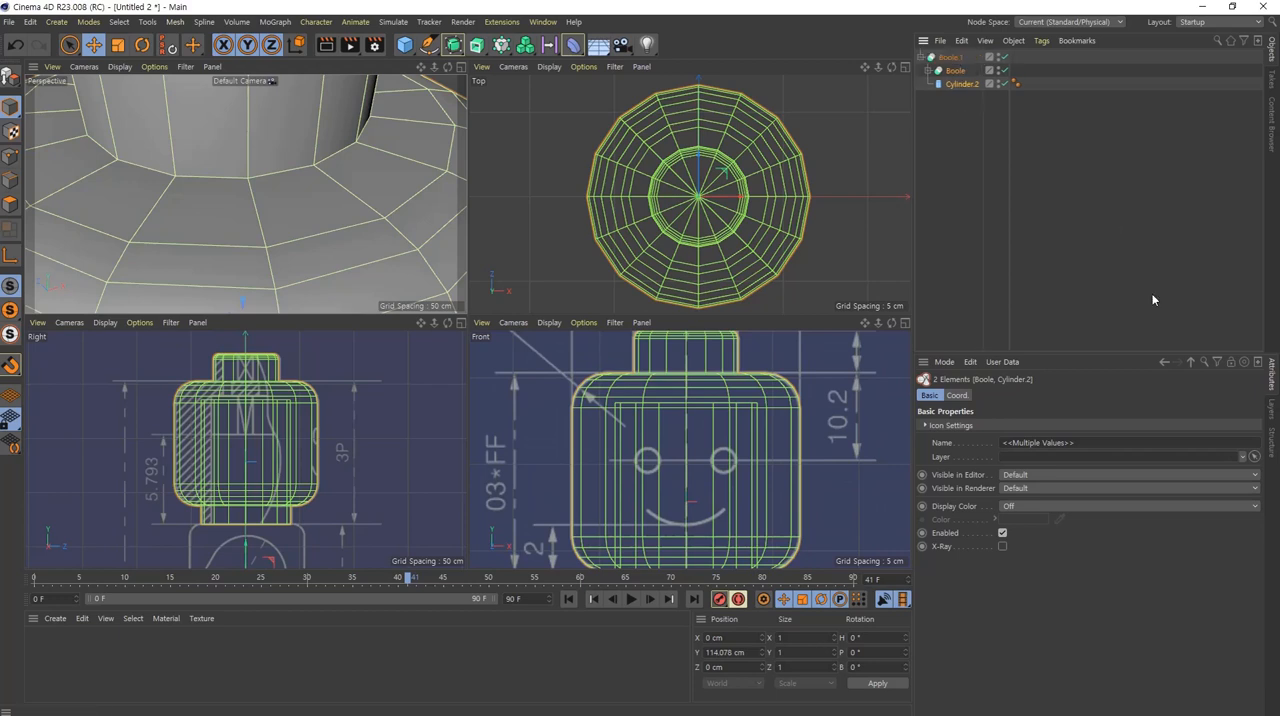
Step: Set the second Boole object's Boolean type to A union B
left_click(950, 58)
left_click(960, 84)
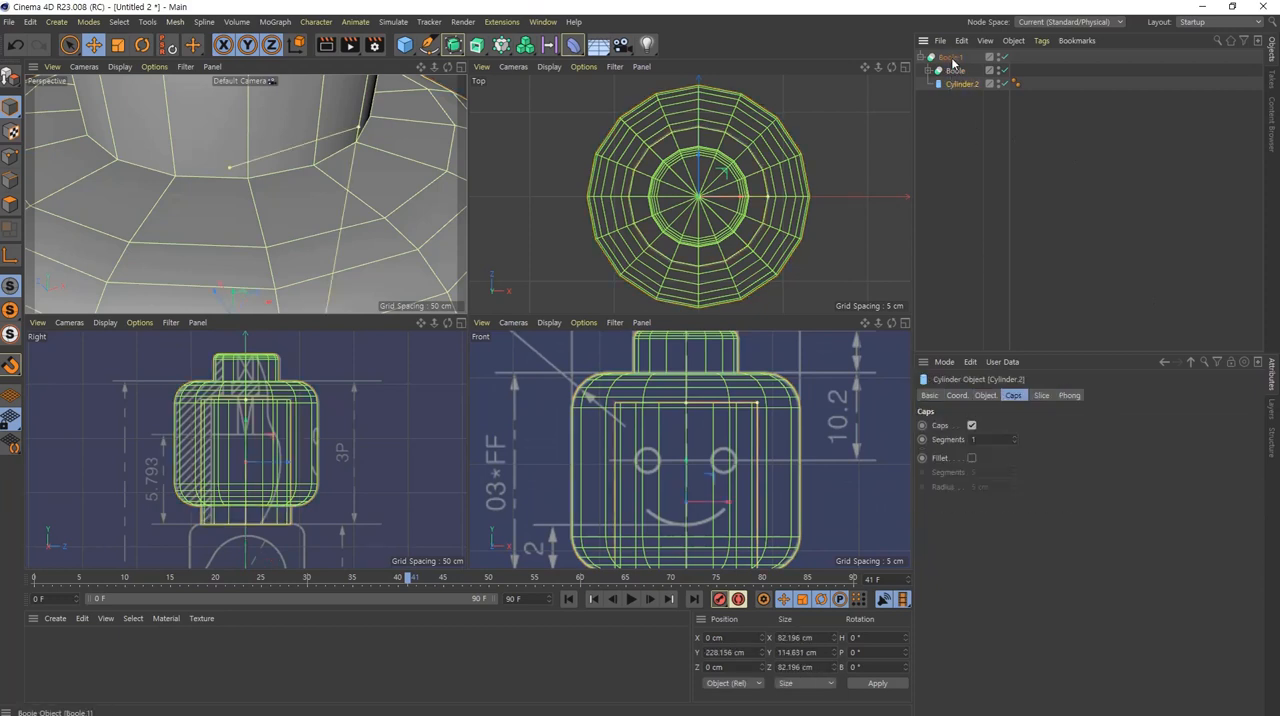
left_click(950, 58)
left_click(1188, 425)
left_click(1188, 440)
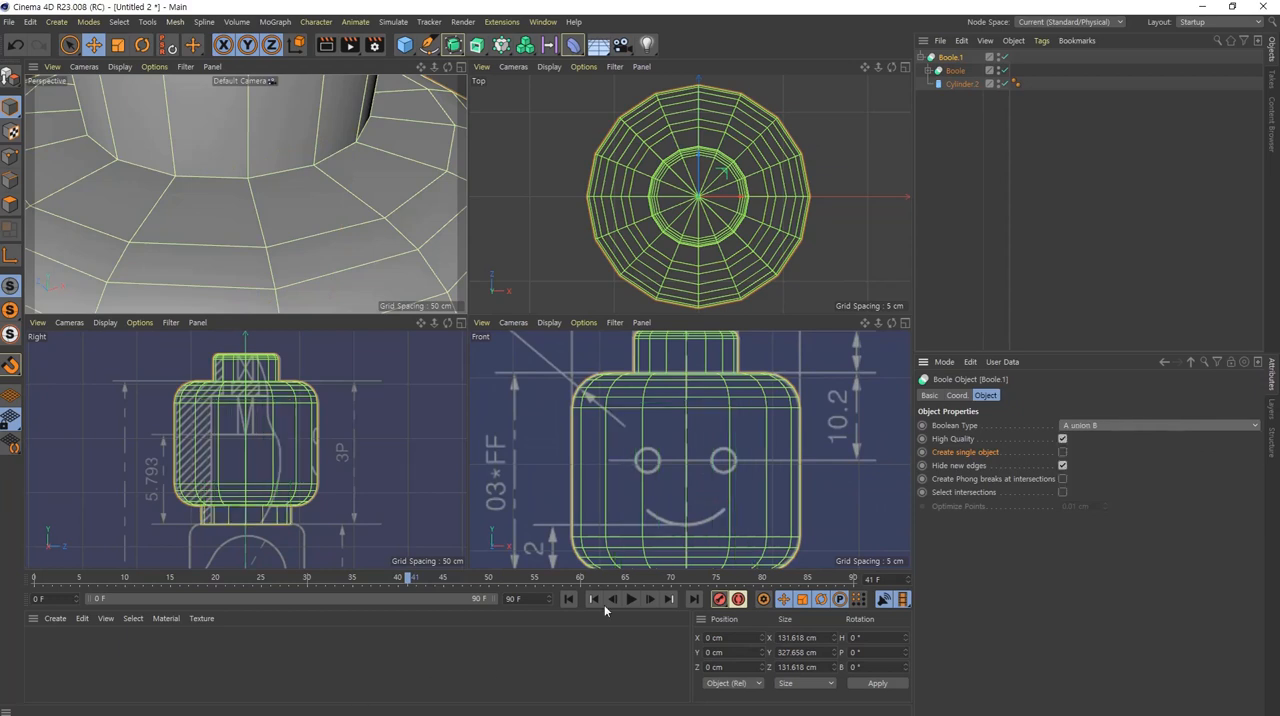
Step: Enable Create single object on the outer Boole that unites the head and neck
left_click(1062, 452)
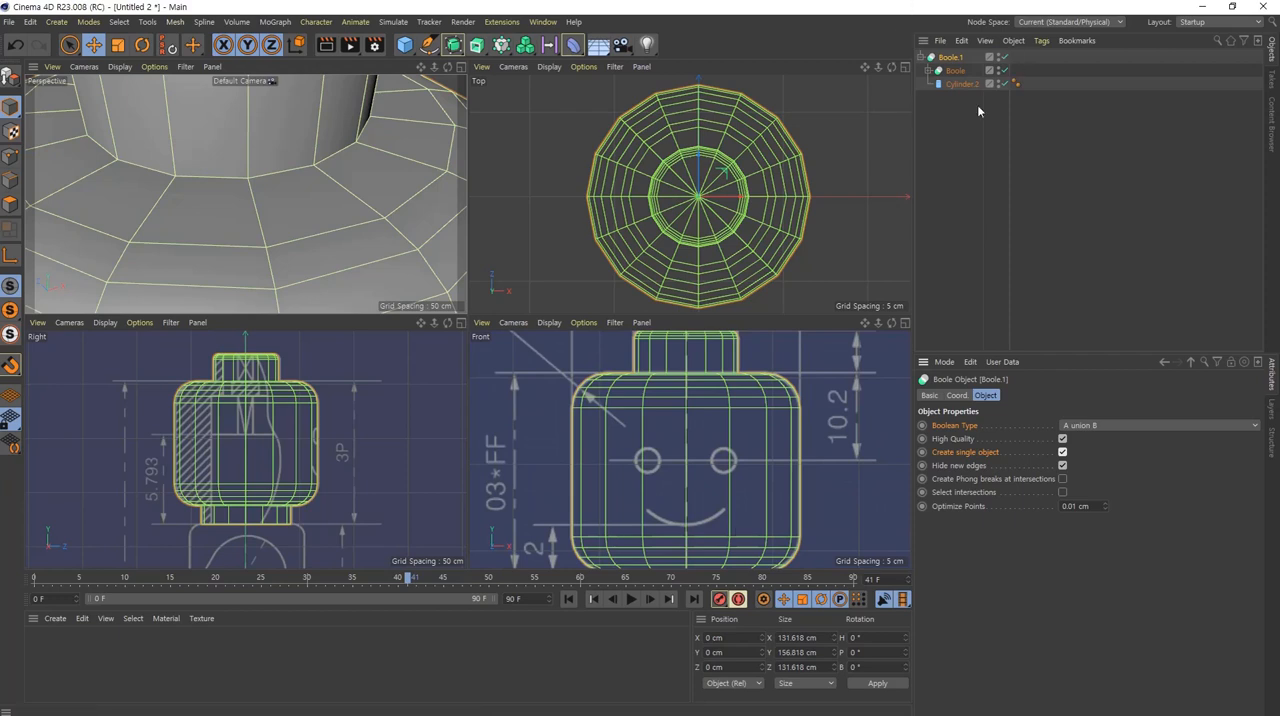
scroll(770, 460, "down", 1)
scroll(765, 476, "down", 2)
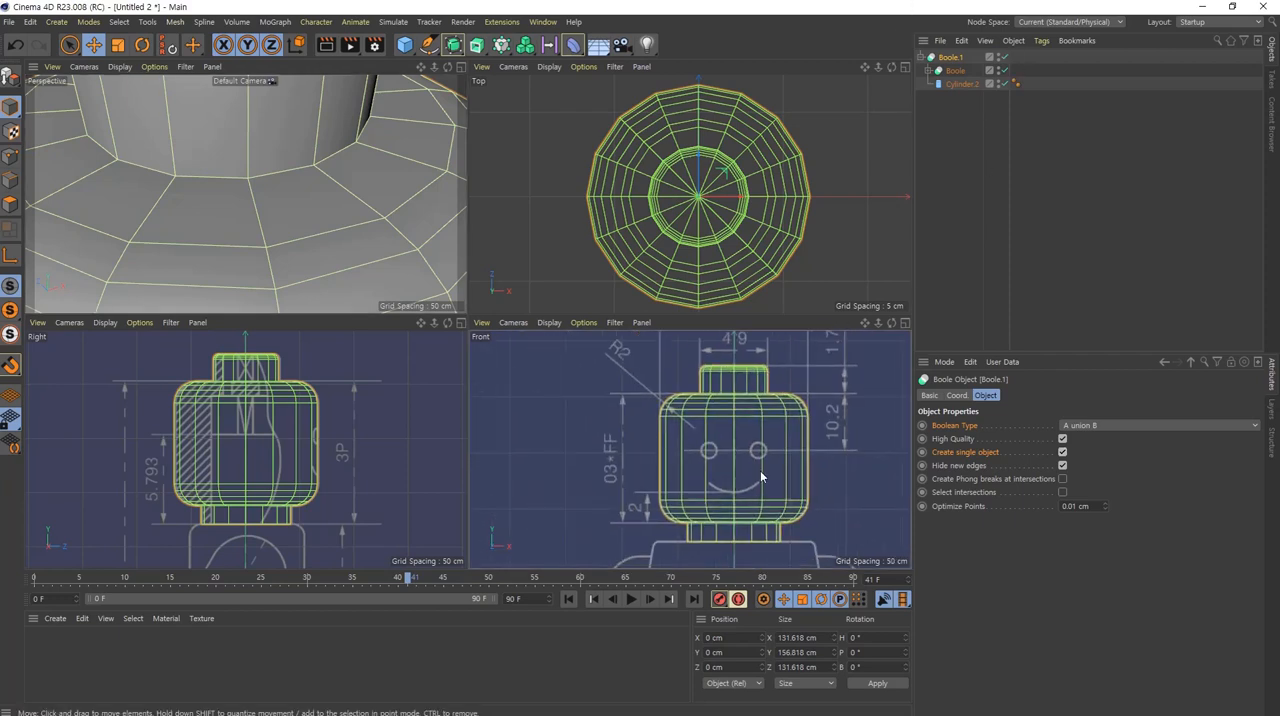
scroll(302, 436, "up", 1)
scroll(300, 438, "up", 2)
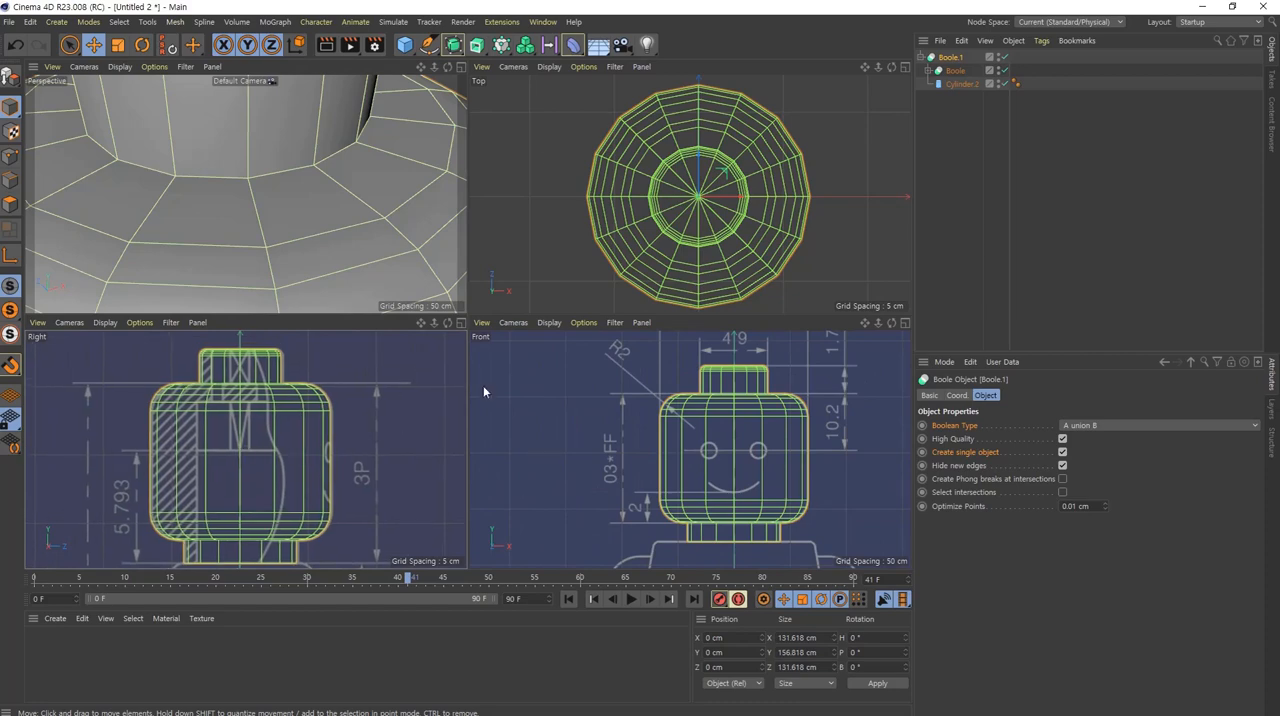
key("h")
left_click_drag(350, 252, 304, 216, "alt")
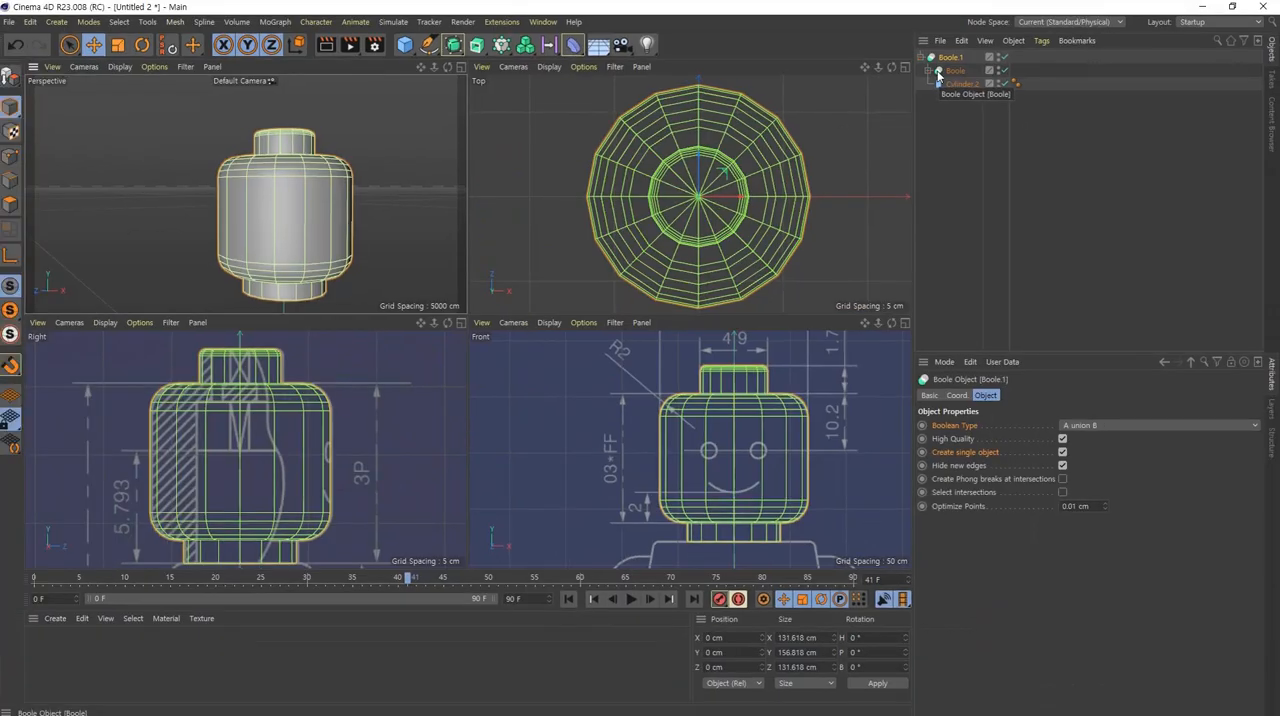
Step: Expand the nested Boole to check its cylinders, clear the object selection and examine the united head in perspective
left_click(886, 134)
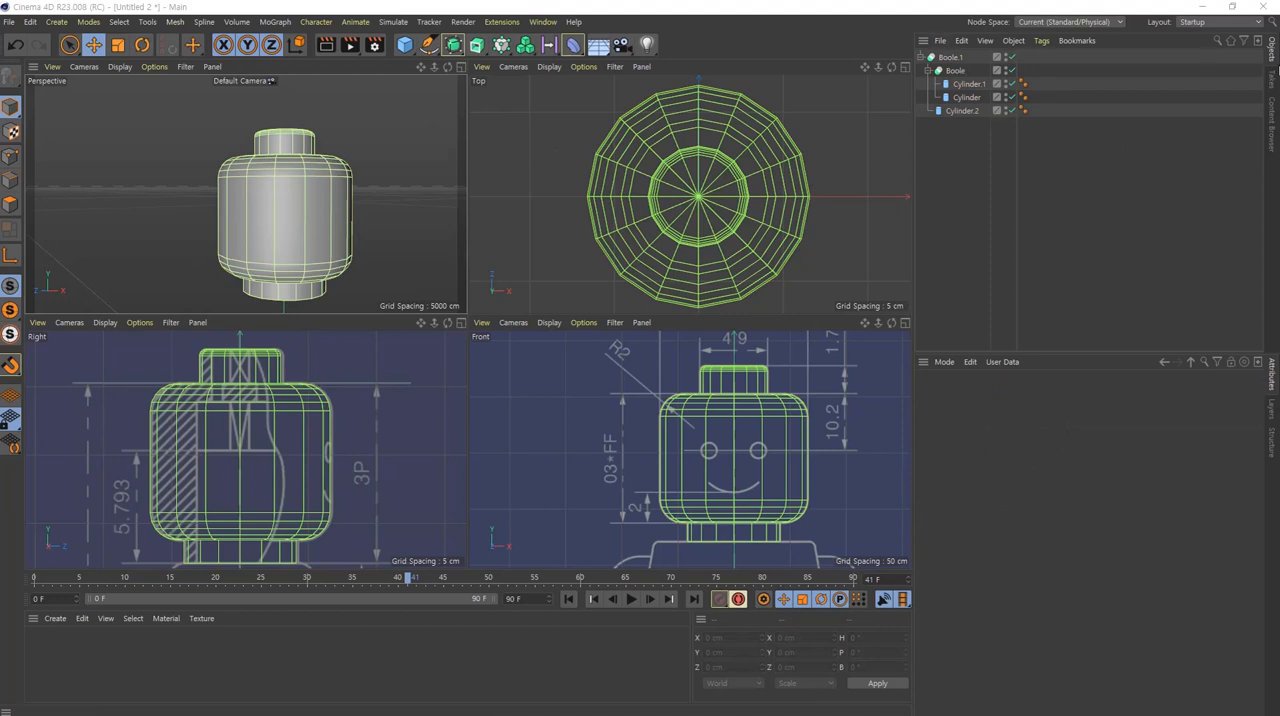
left_click(968, 84)
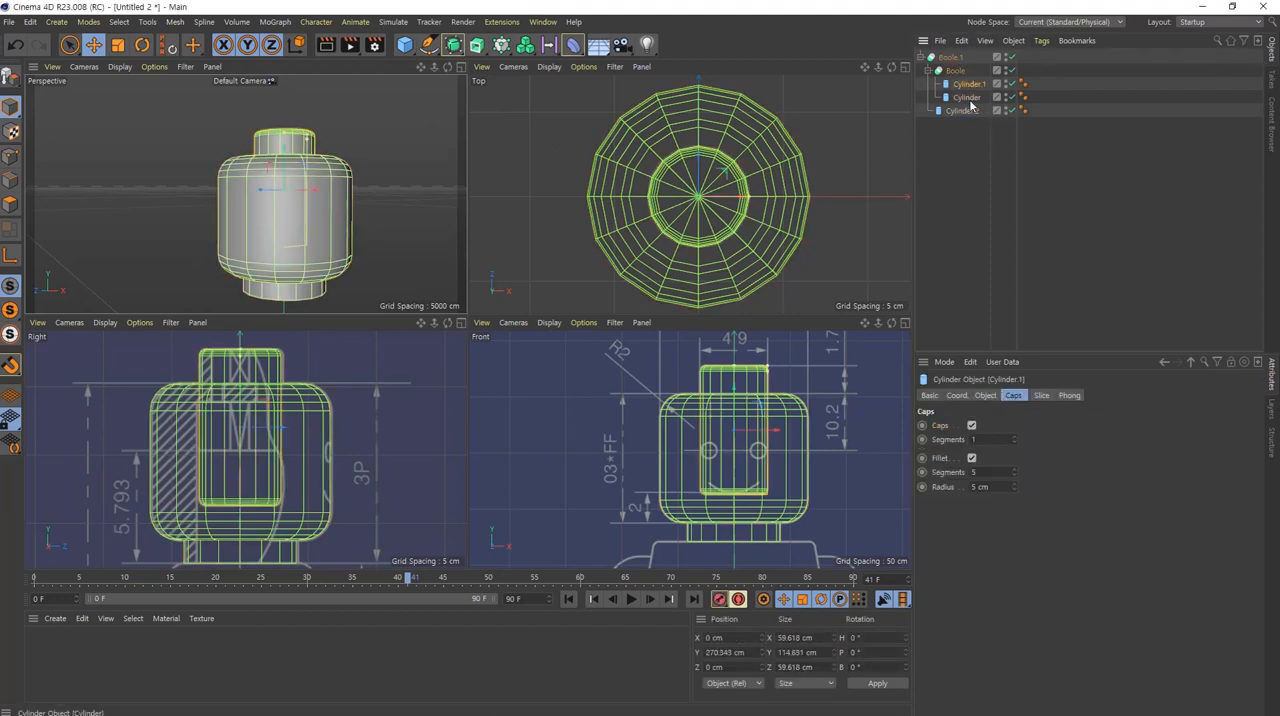
left_click(956, 71)
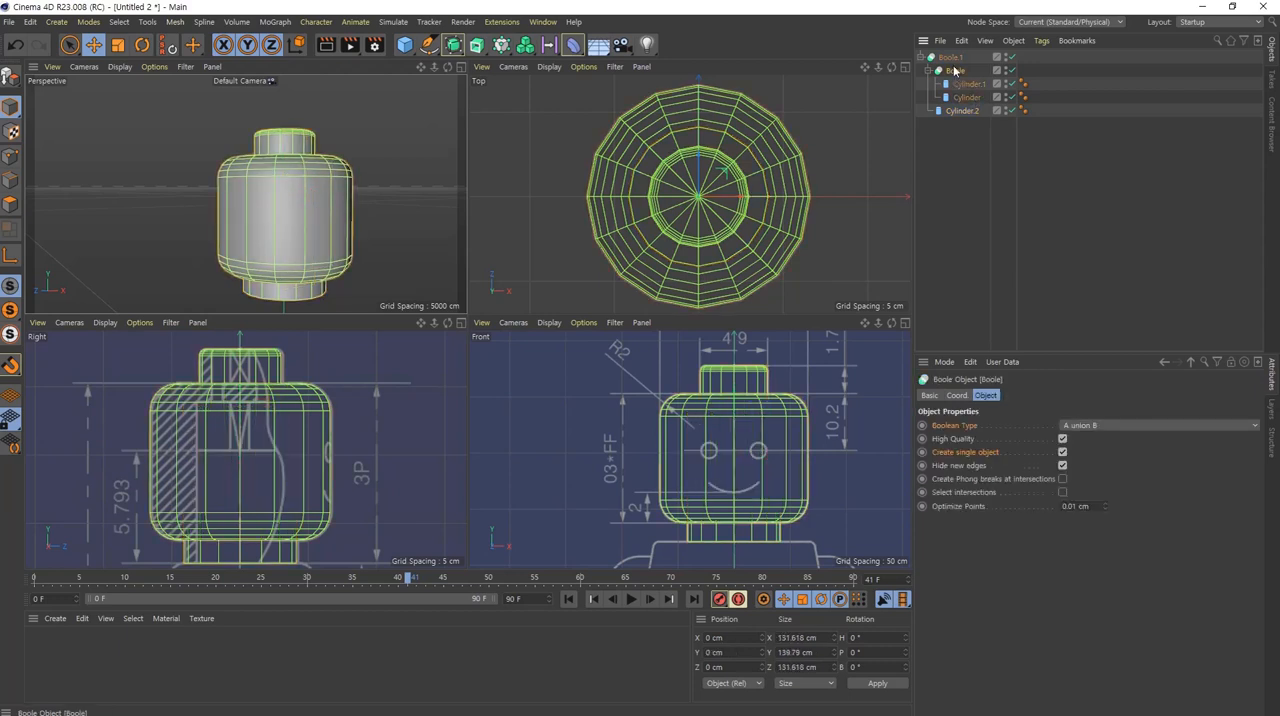
left_click(974, 163)
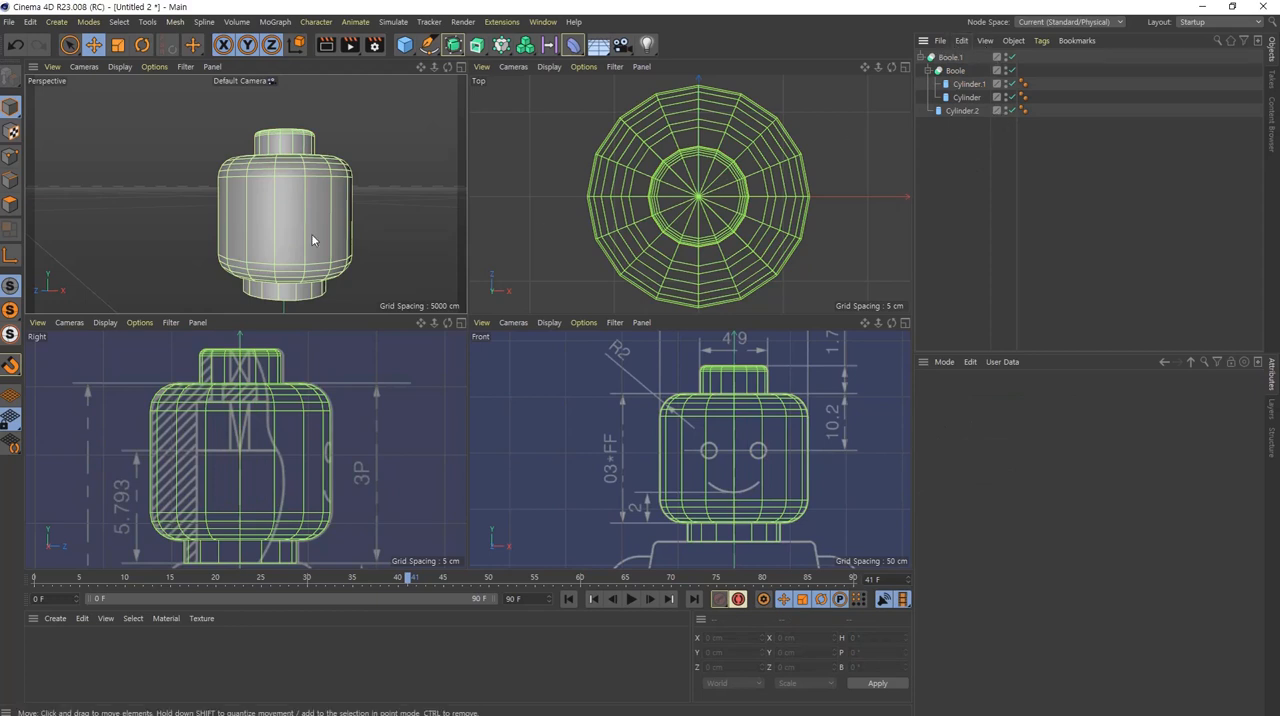
left_click_drag(271, 176, 323, 230, "alt")
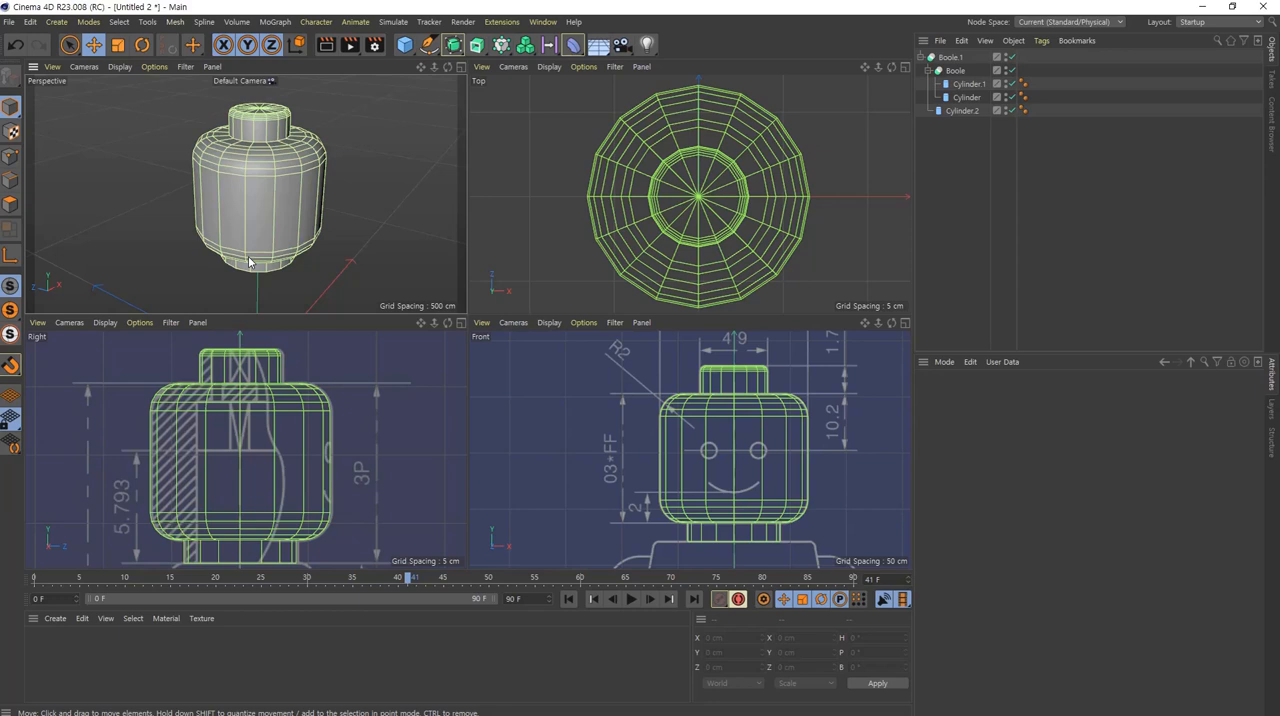
Step: Select the outer Boole together with its complete hierarchy of nested Boole and cylinders
left_click(951, 59)
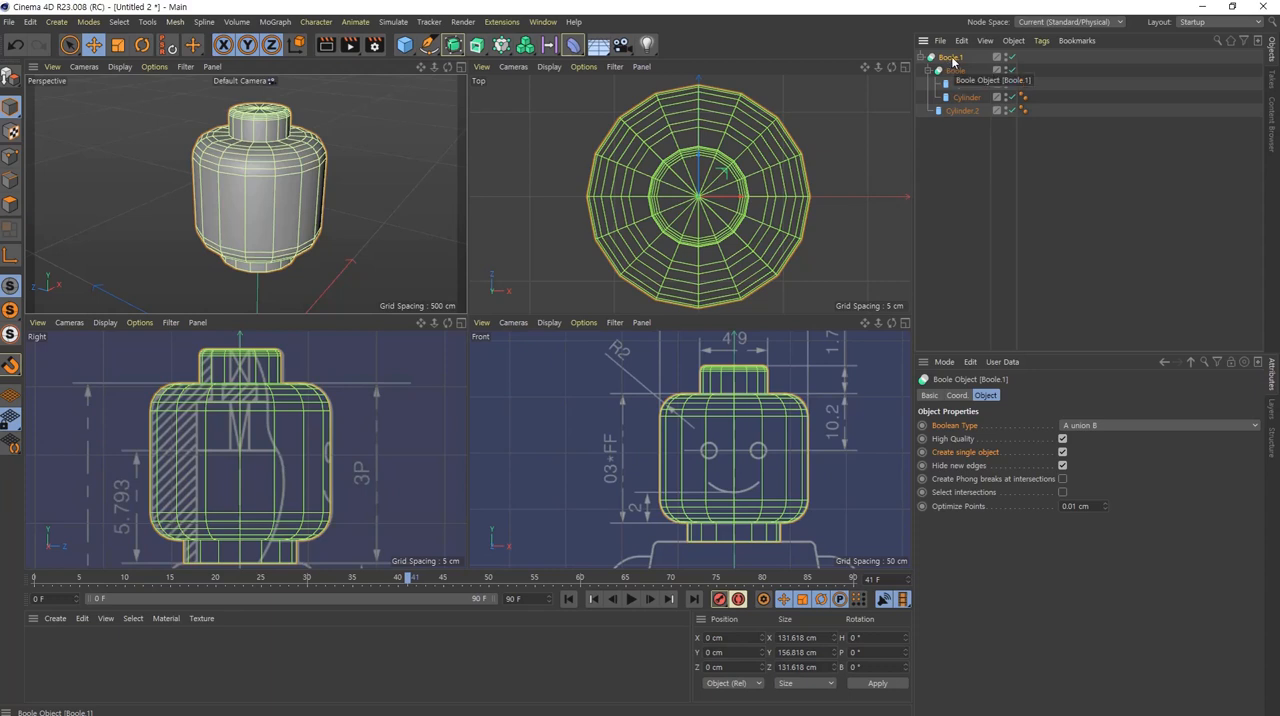
middle_click(953, 60)
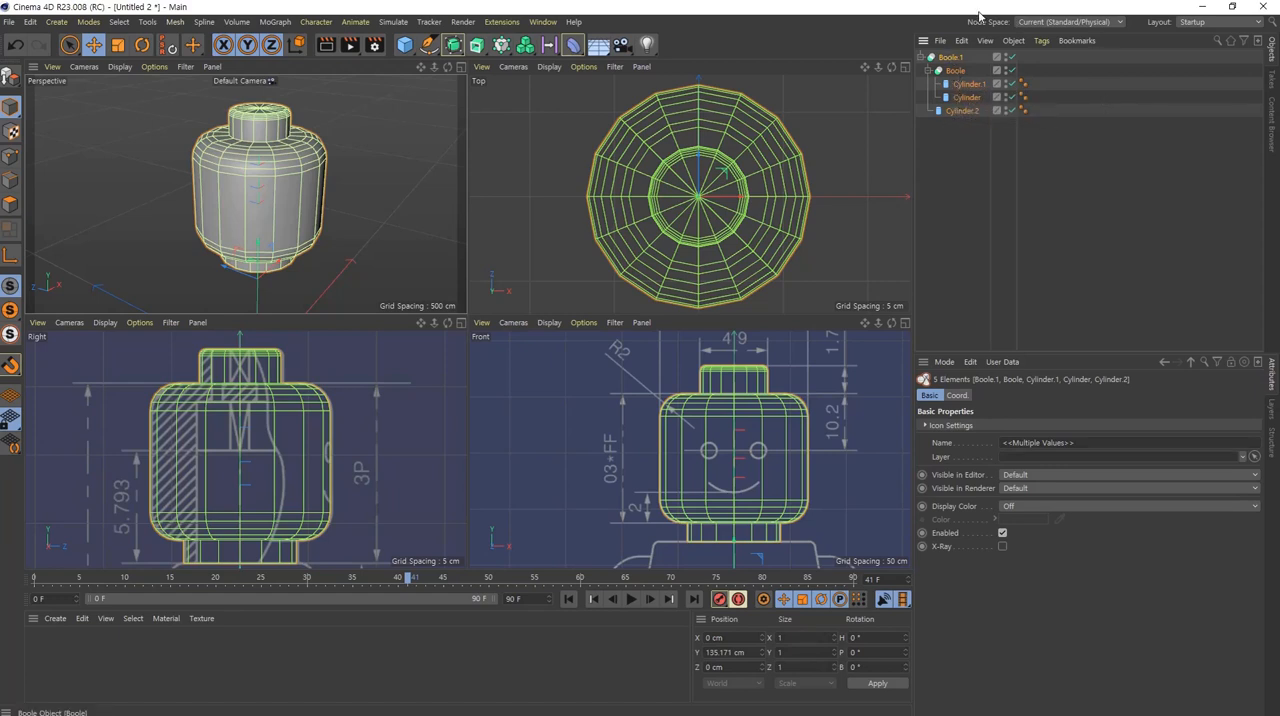
left_click(950, 58)
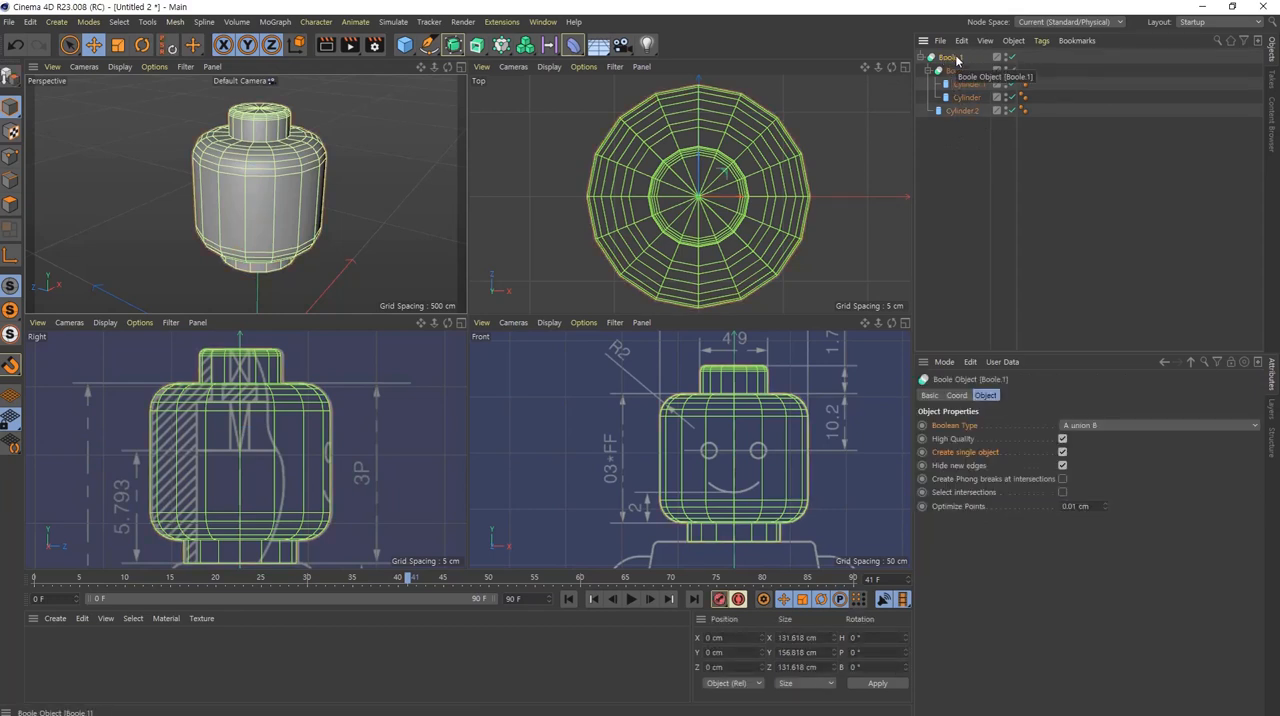
middle_click(955, 58)
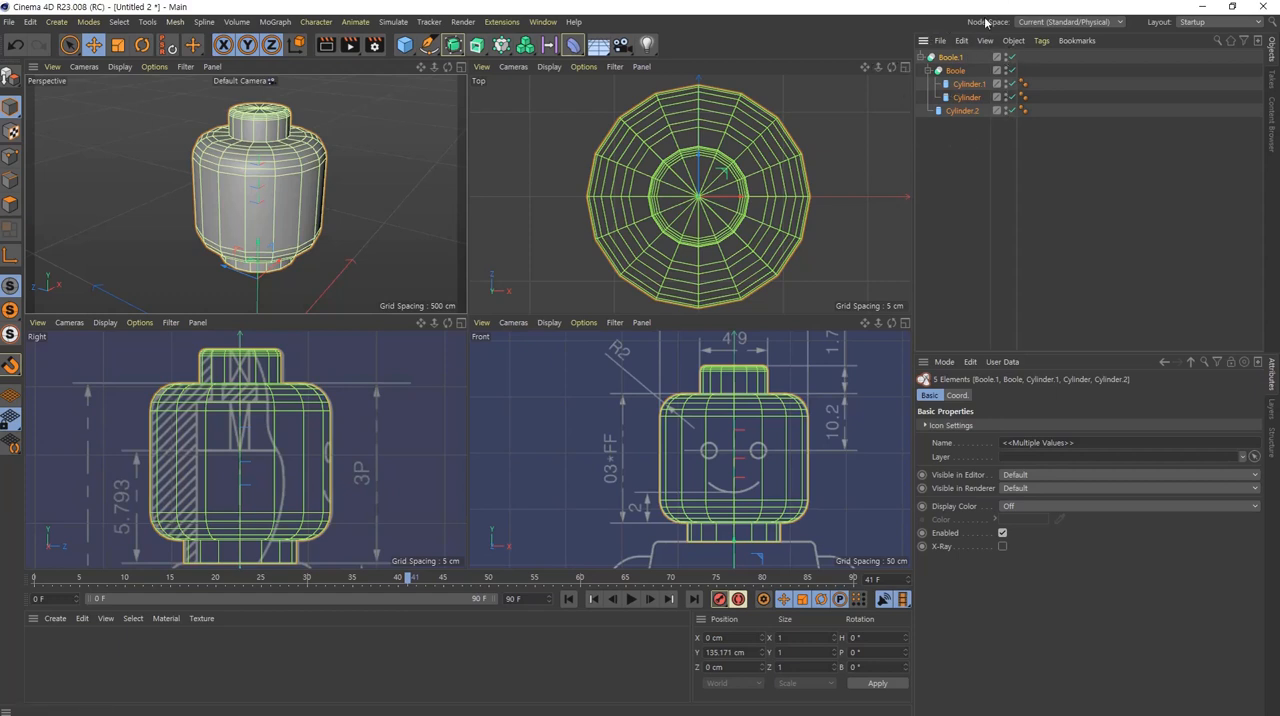
right_click(950, 58)
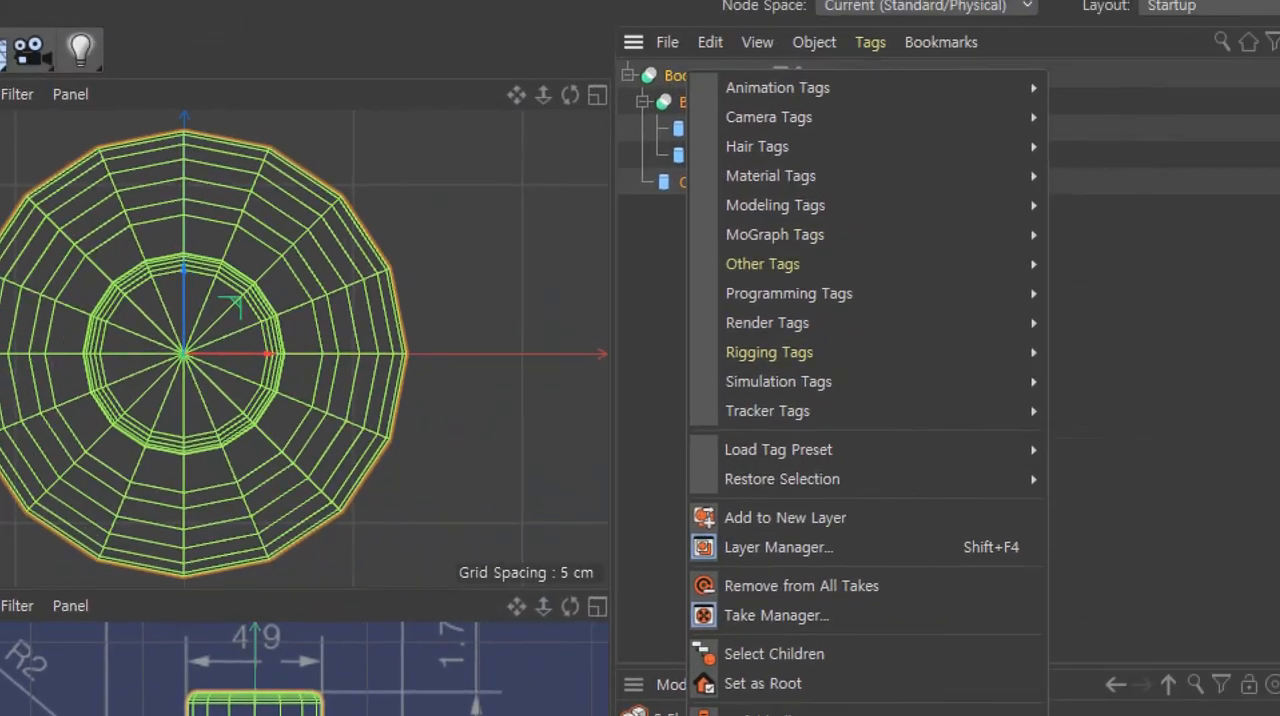
mouse_move(706, 246)
left_mouse_down()
mouse_move(690, 252)
mouse_move(655, 70)
mouse_move(812, 145)
mouse_move(777, 231)
left_mouse_up()
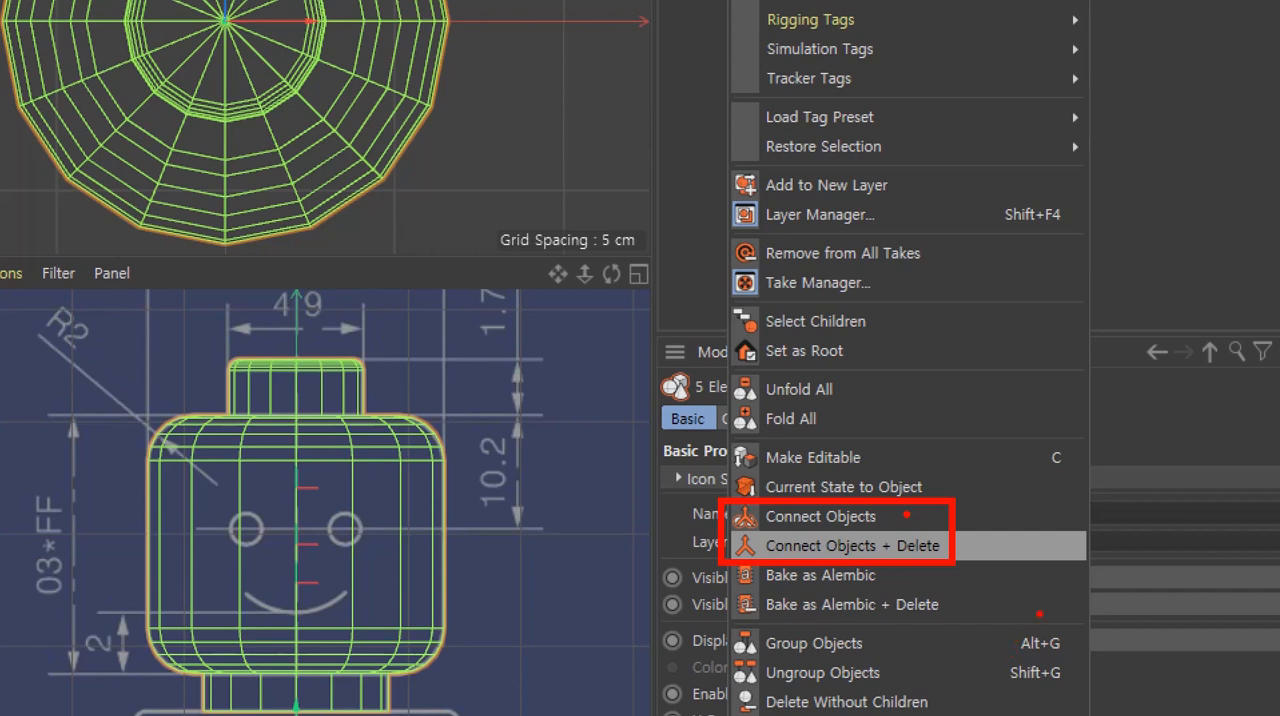
left_click(969, 545)
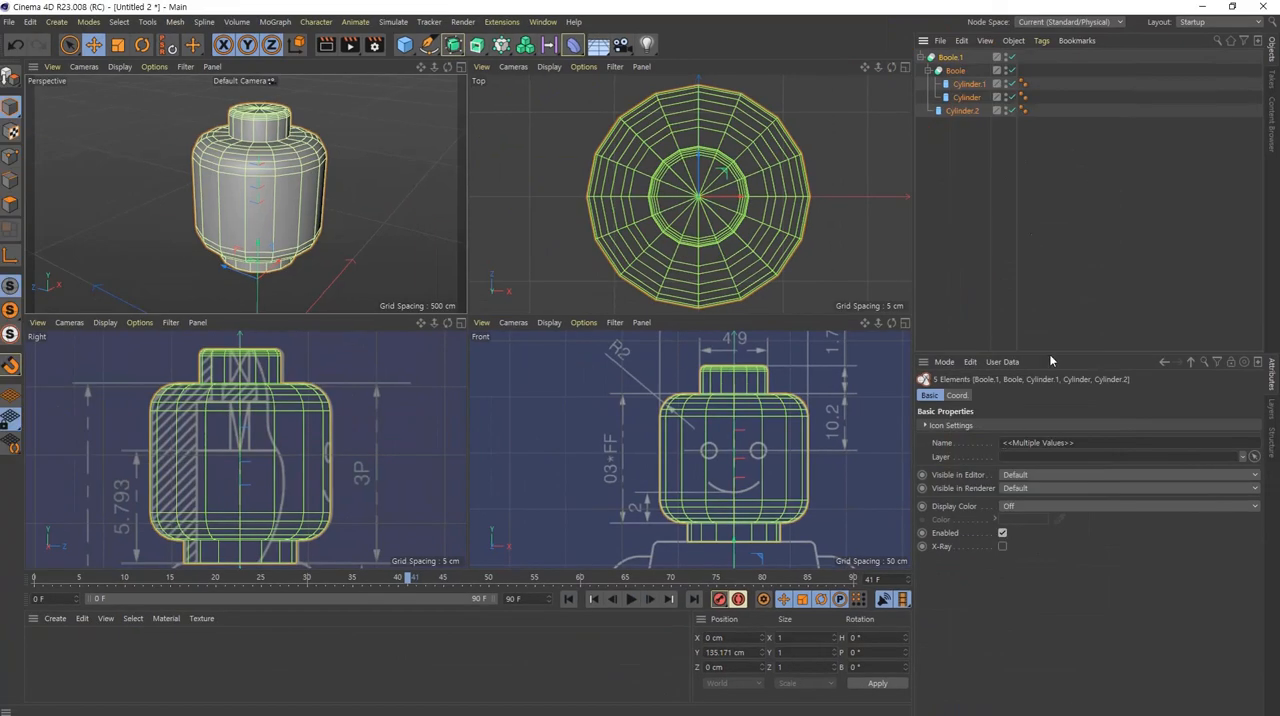
Step: Try Connect Objects on the selected Boole hierarchy, keeping the originals, and undo it
right_click(952, 61)
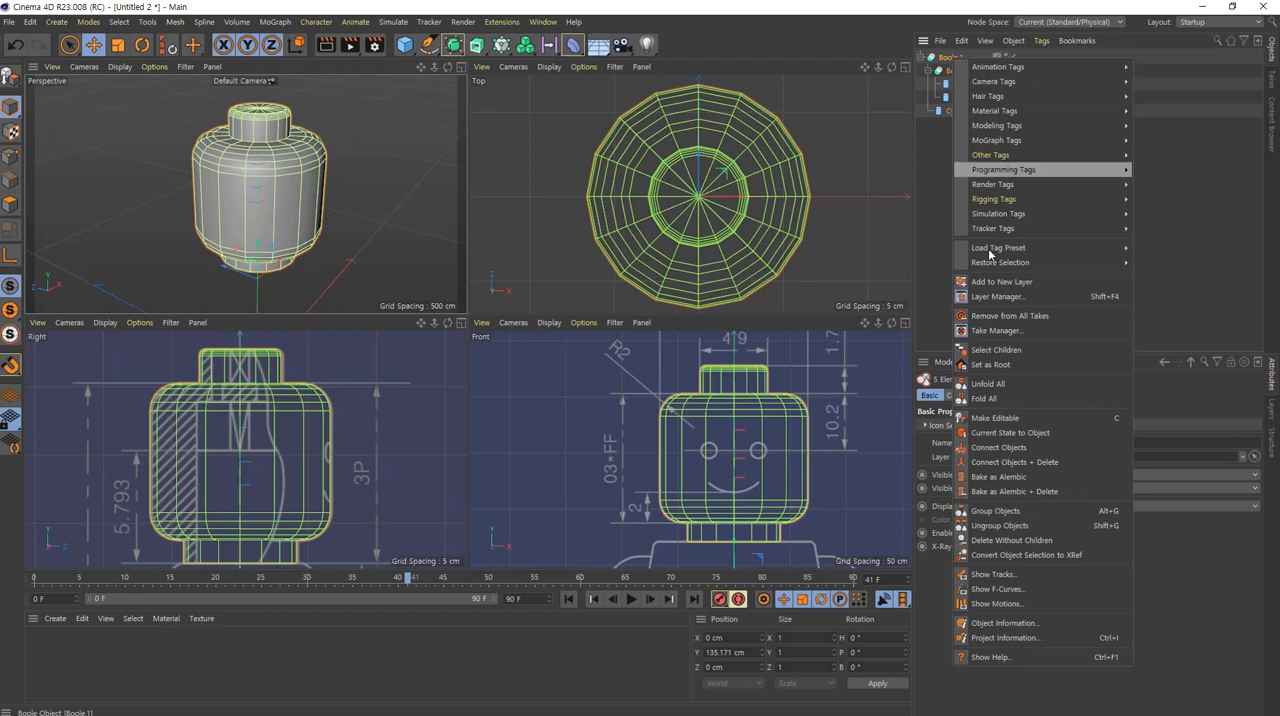
left_click(1045, 447)
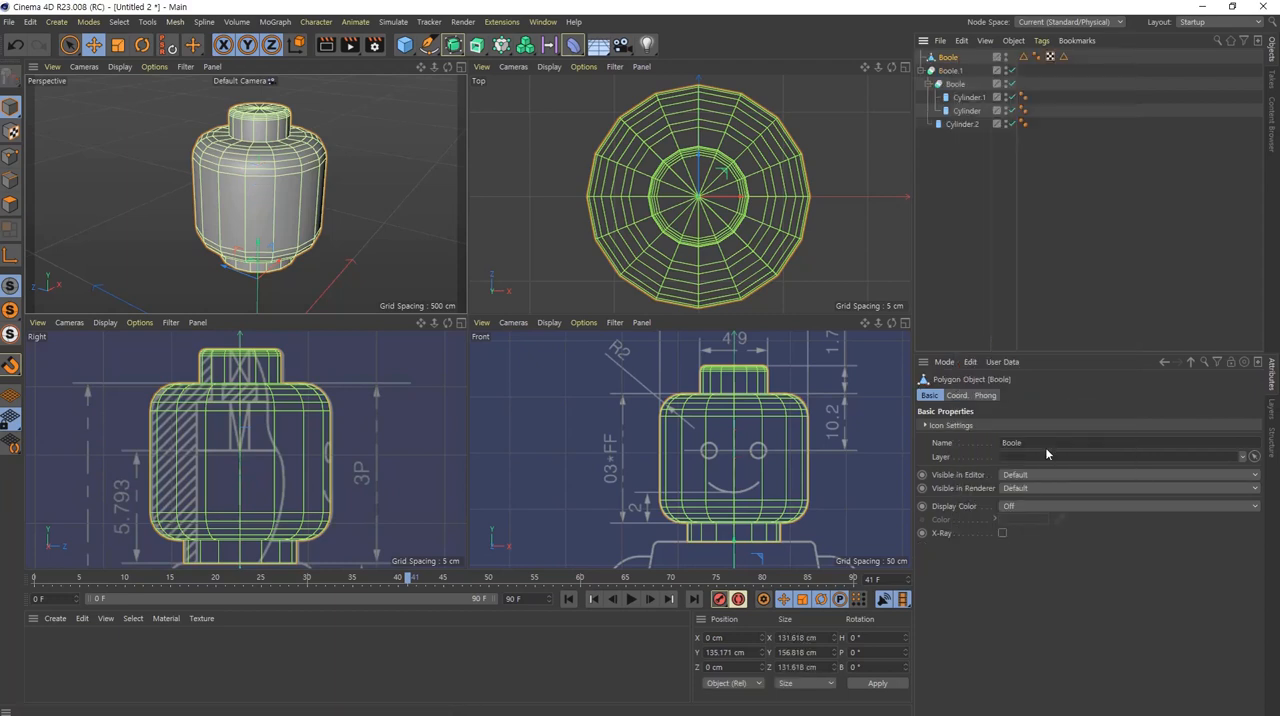
key("ctrl+z")
Step: Merge the selected Boole hierarchy into one polygon object with Connect Objects + Delete
right_click(946, 58)
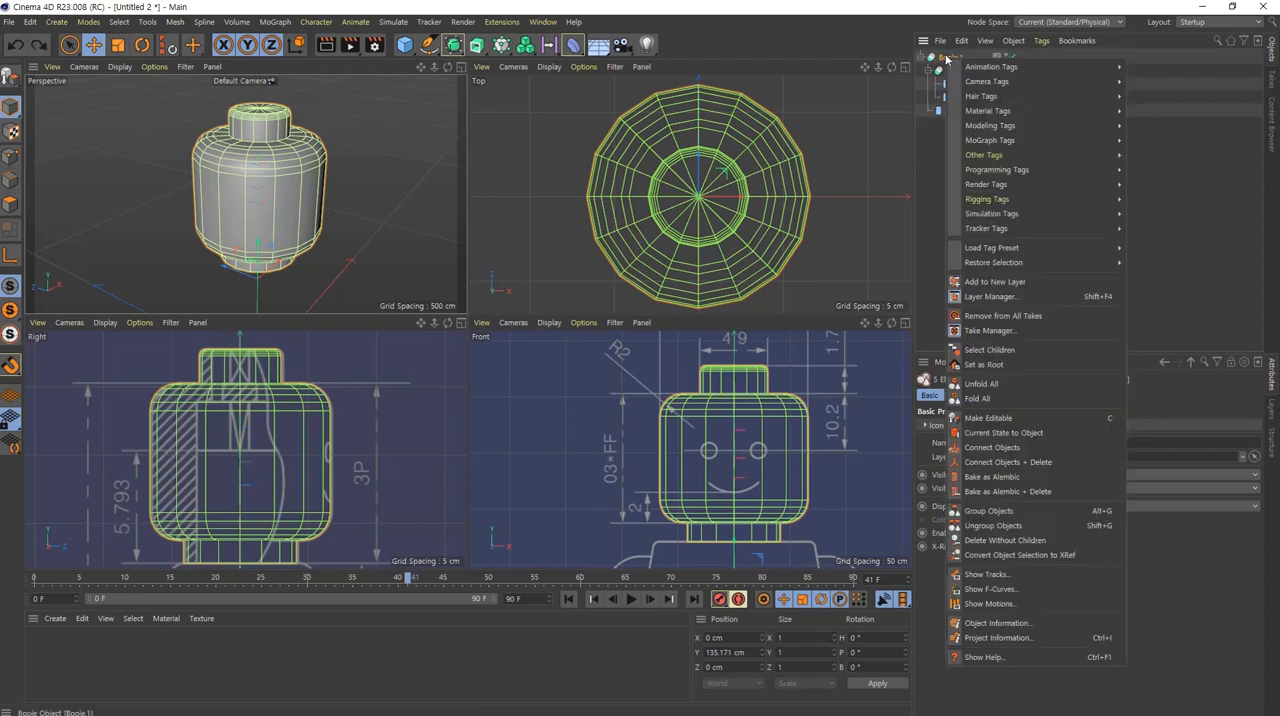
left_click(1049, 462)
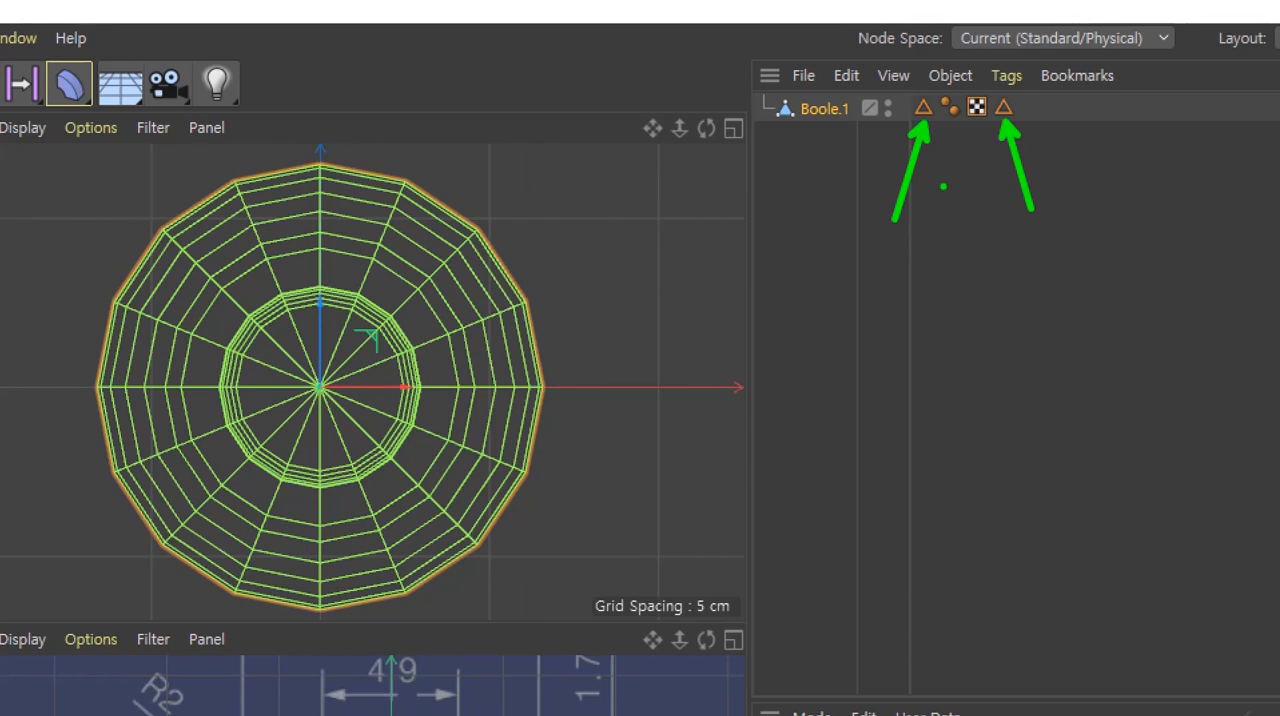
key("Escape")
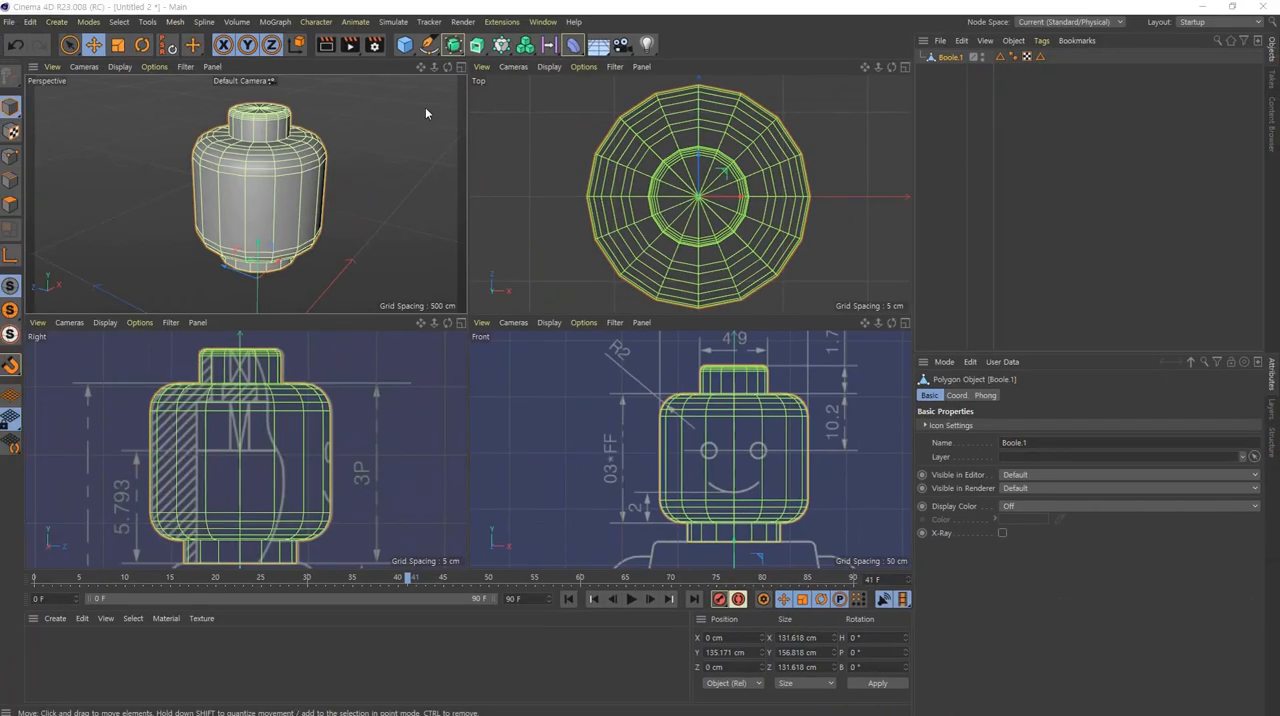
Step: Recall the first edge selection tag in the maximized perspective view, inspect the head from below and above, and check the second tag
middle_click(281, 156)
right_click_drag(506, 186, 547, 184, "alt")
left_click_drag(547, 184, 556, 211, "alt")
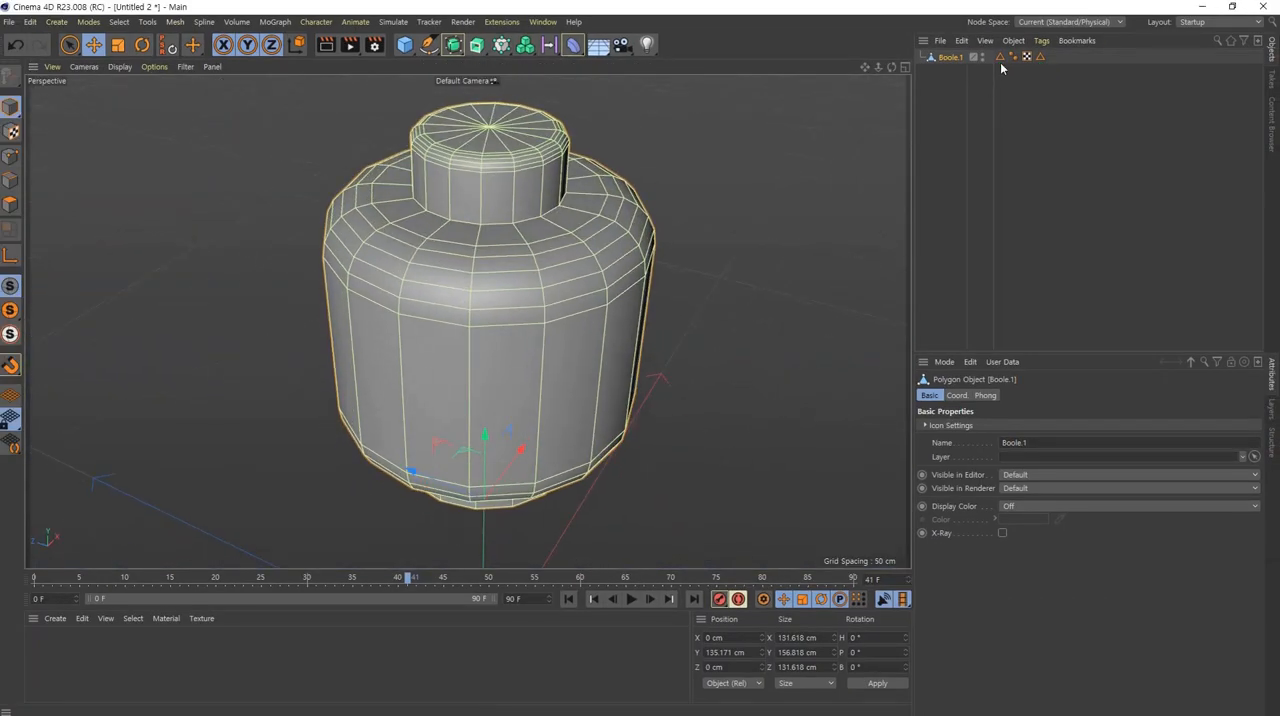
double_click(1000, 60)
left_click_drag(526, 461, 566, 291, "alt")
double_click(1000, 60)
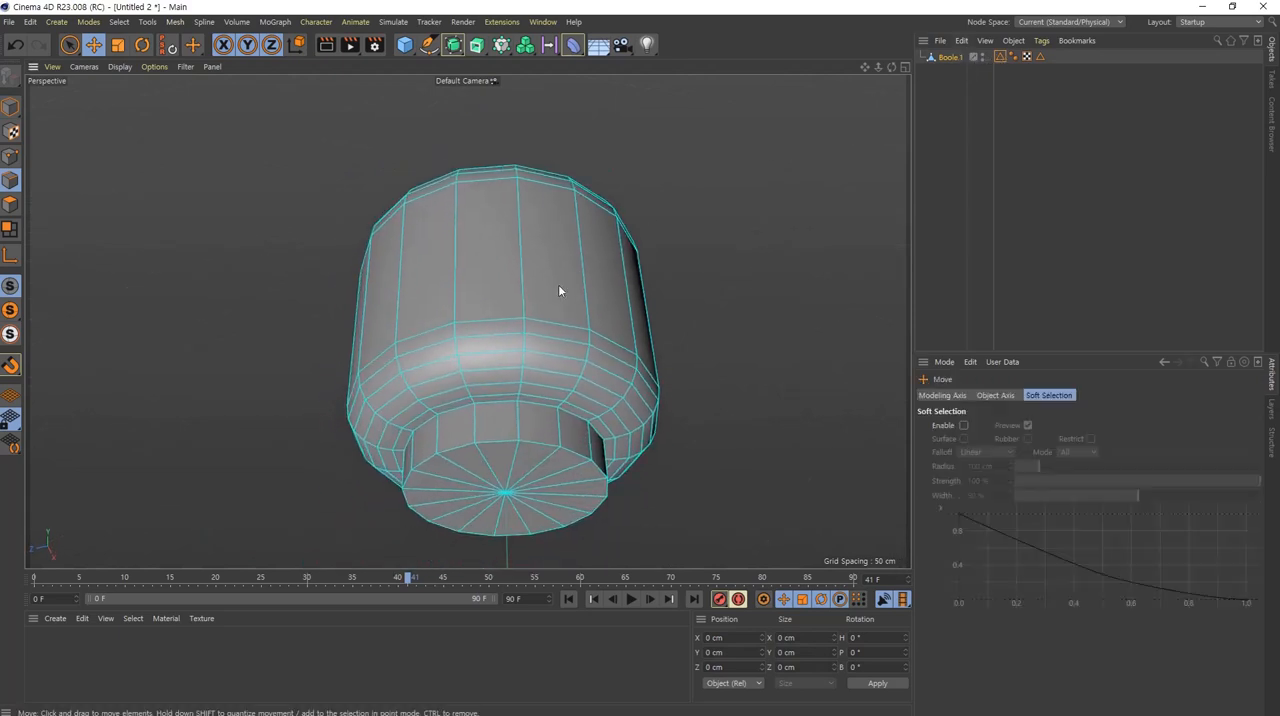
left_click_drag(489, 166, 540, 345, "alt")
middle_click_drag(477, 186, 427, 290, "alt")
left_click_drag(427, 290, 563, 320, "alt")
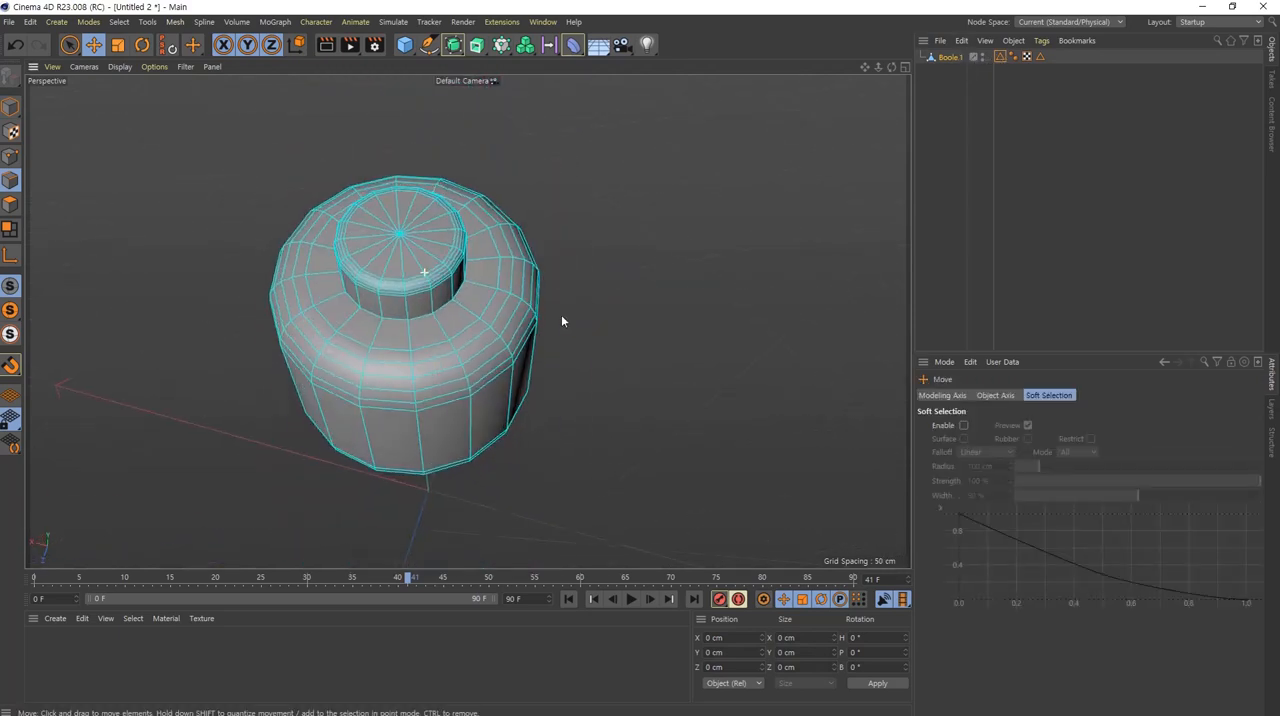
left_click(1040, 57)
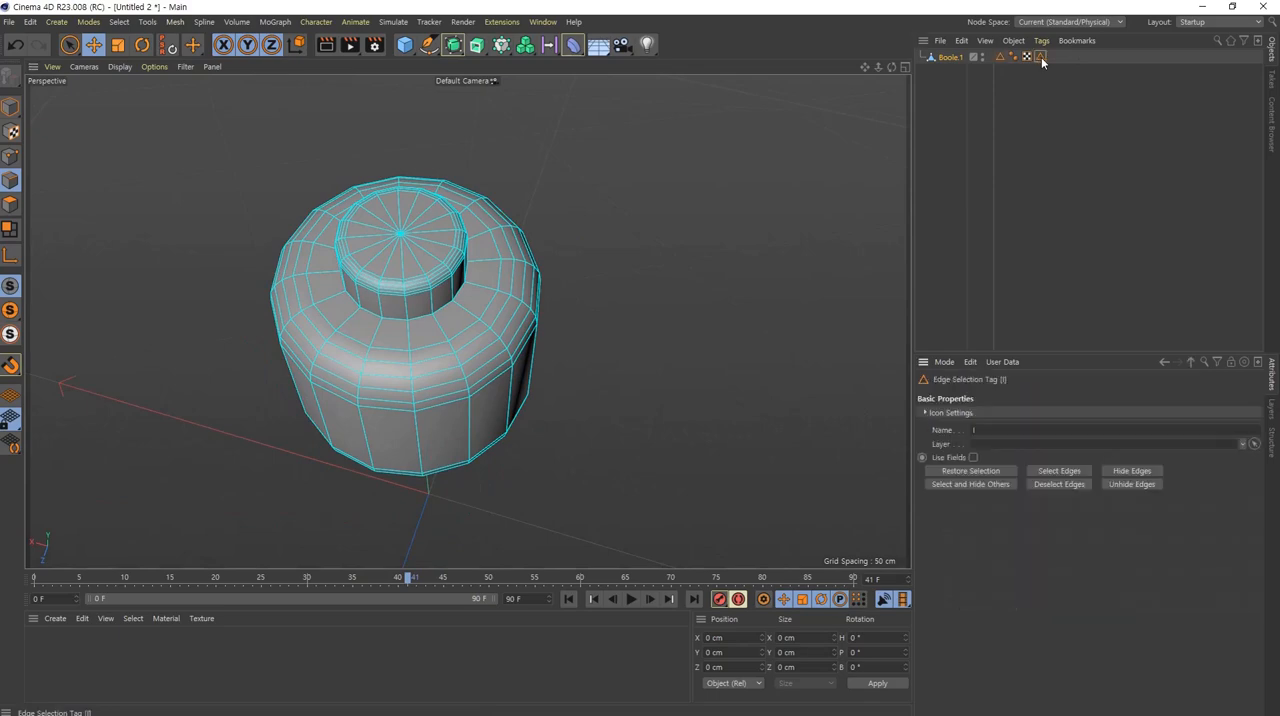
left_click_drag(563, 383, 1059, 79, "alt")
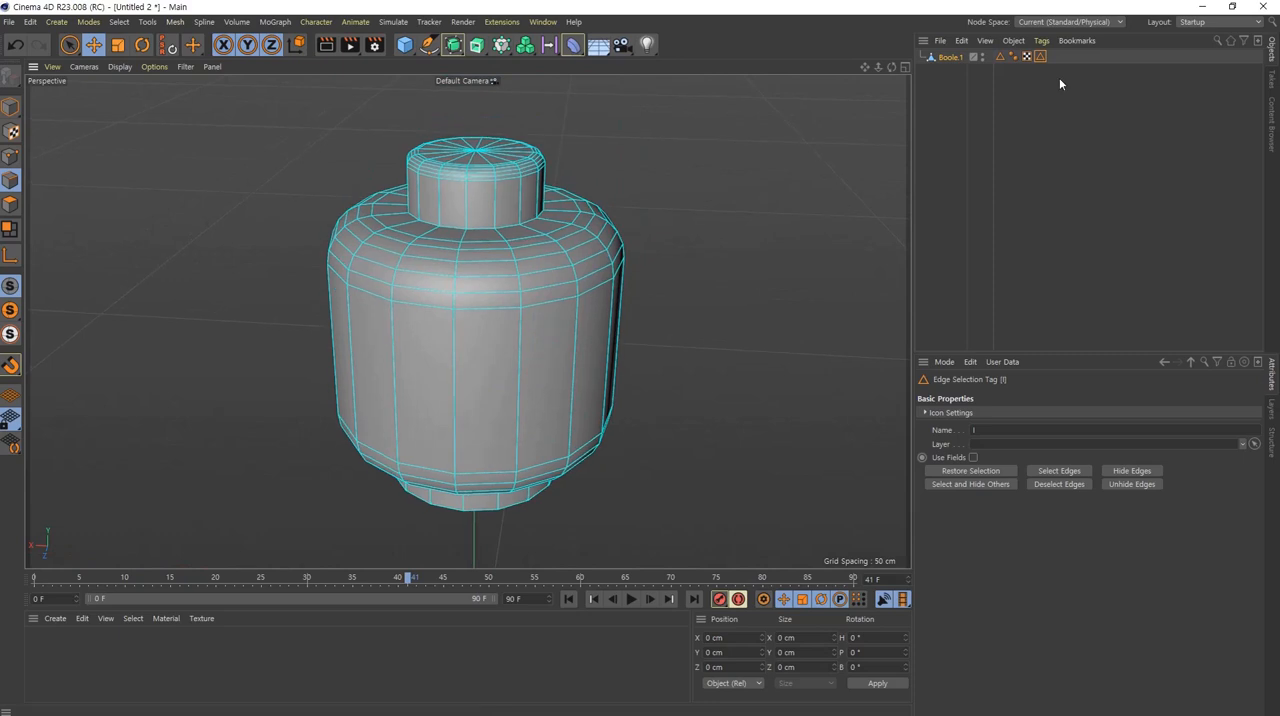
Step: Select the edge loop around the head's upper rounding and store it in the first edge selection tag with Set Selection
left_click(1000, 57)
left_click(1040, 57)
double_click(537, 269)
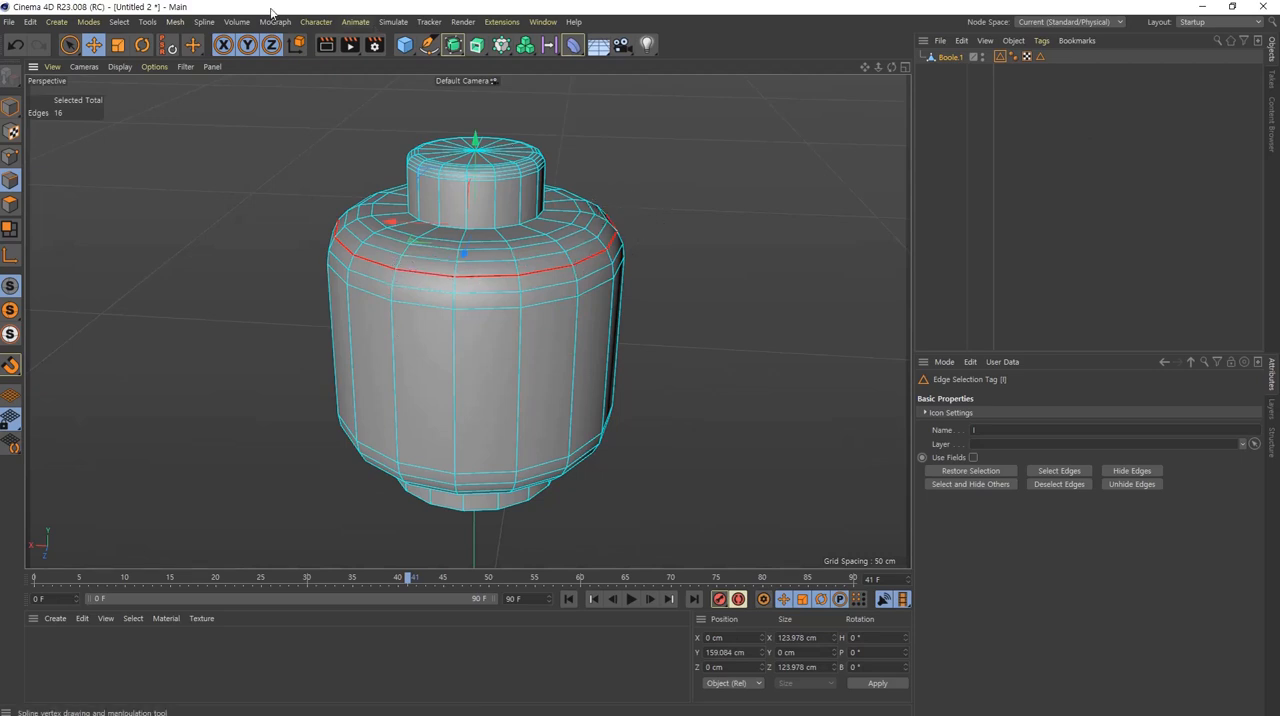
left_click(118, 22)
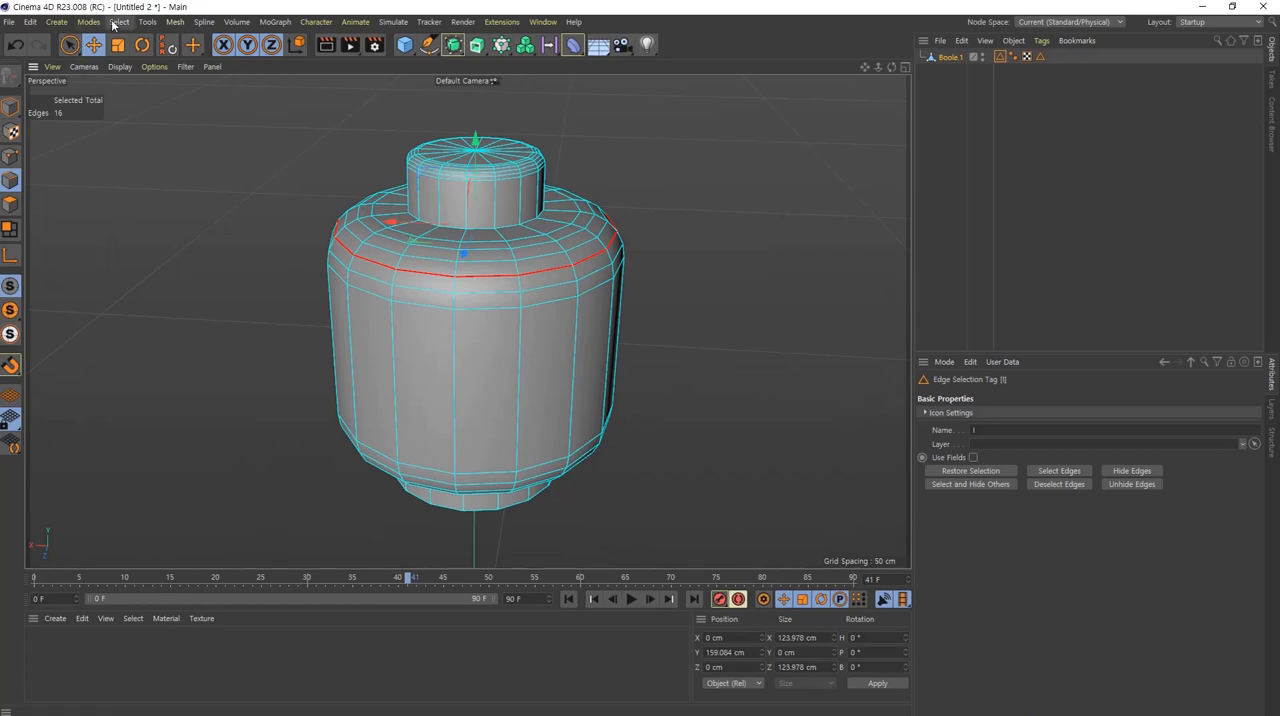
left_click(118, 21)
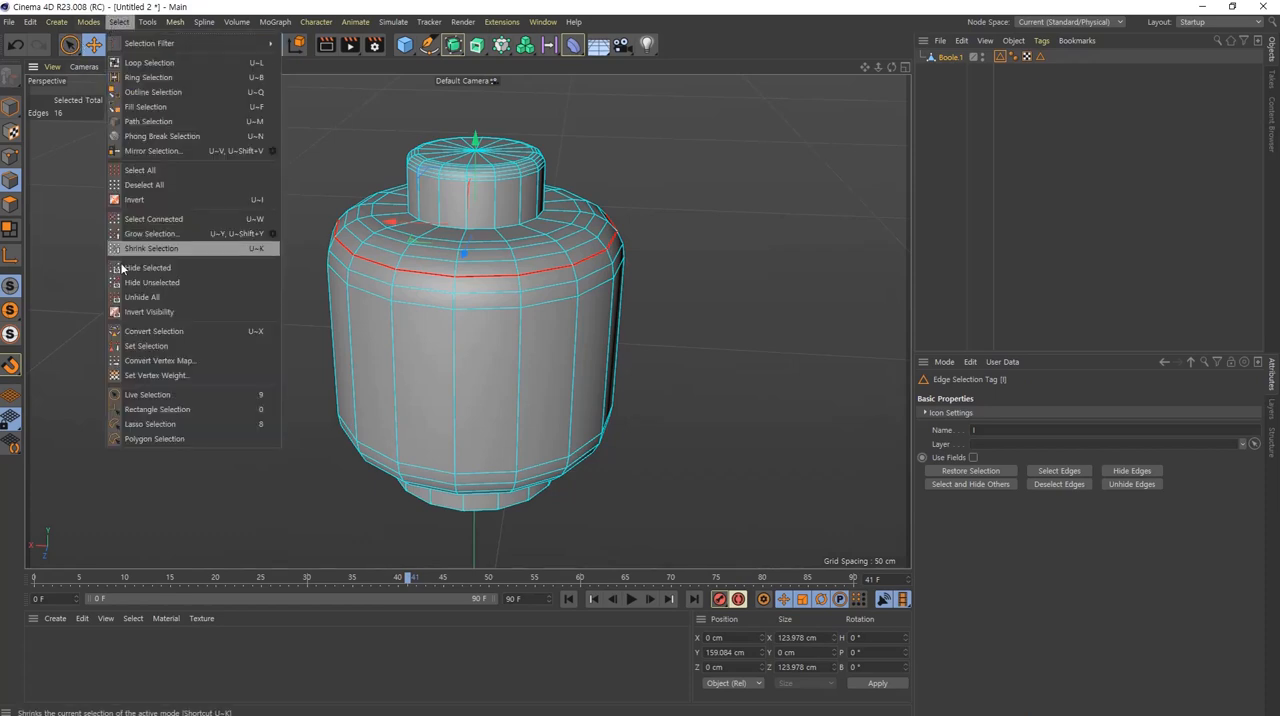
left_click(146, 345)
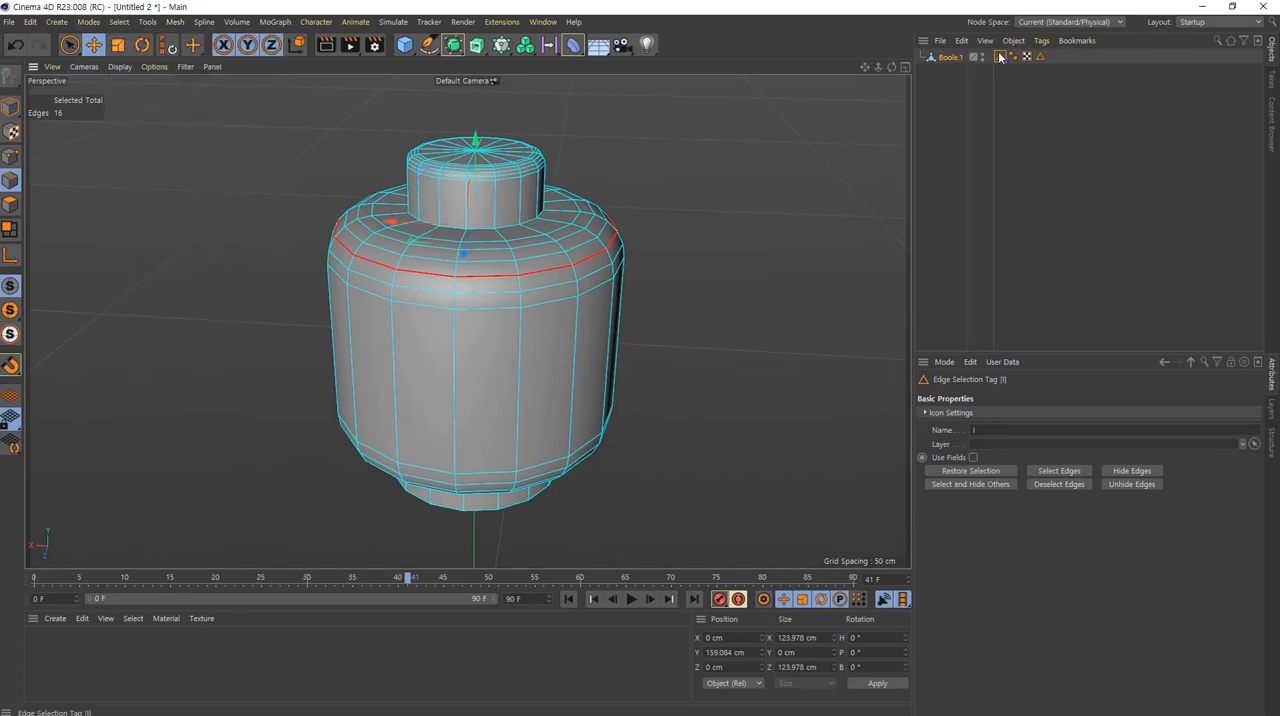
Step: Clear the edge selection and recall both edge selection tags to compare what each one stores, and deselect everything
left_click(687, 337)
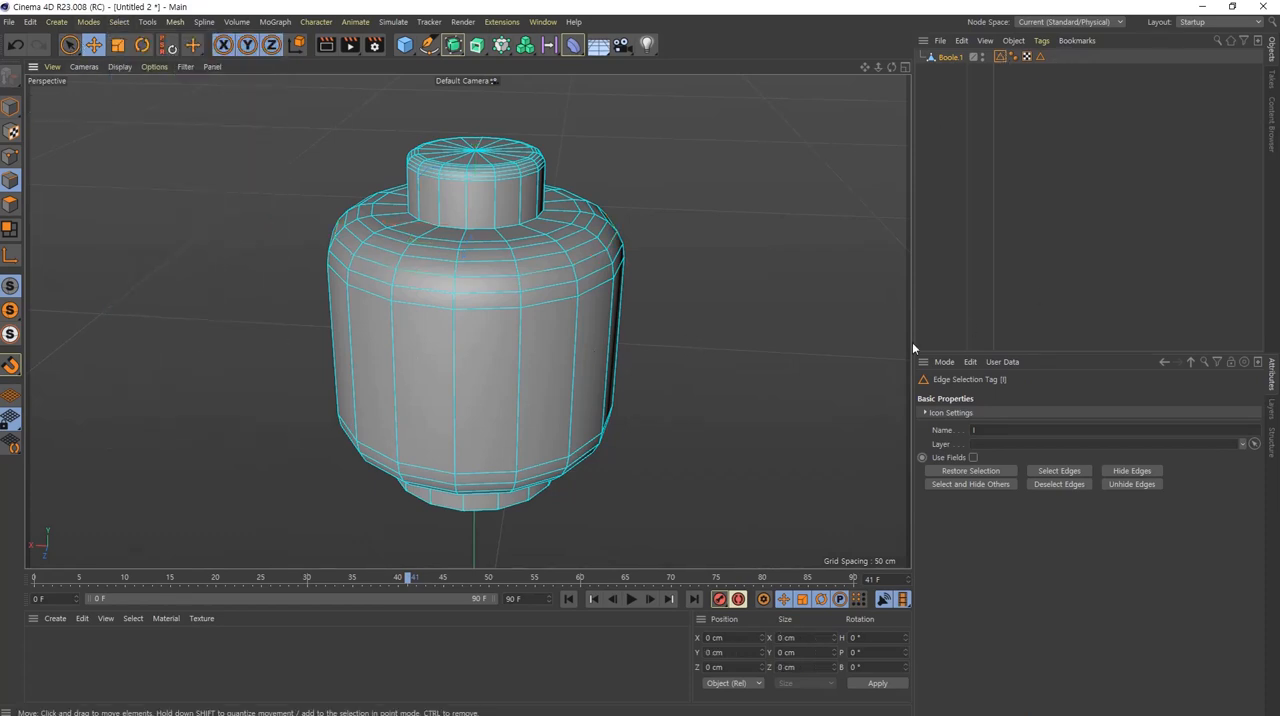
double_click(999, 58)
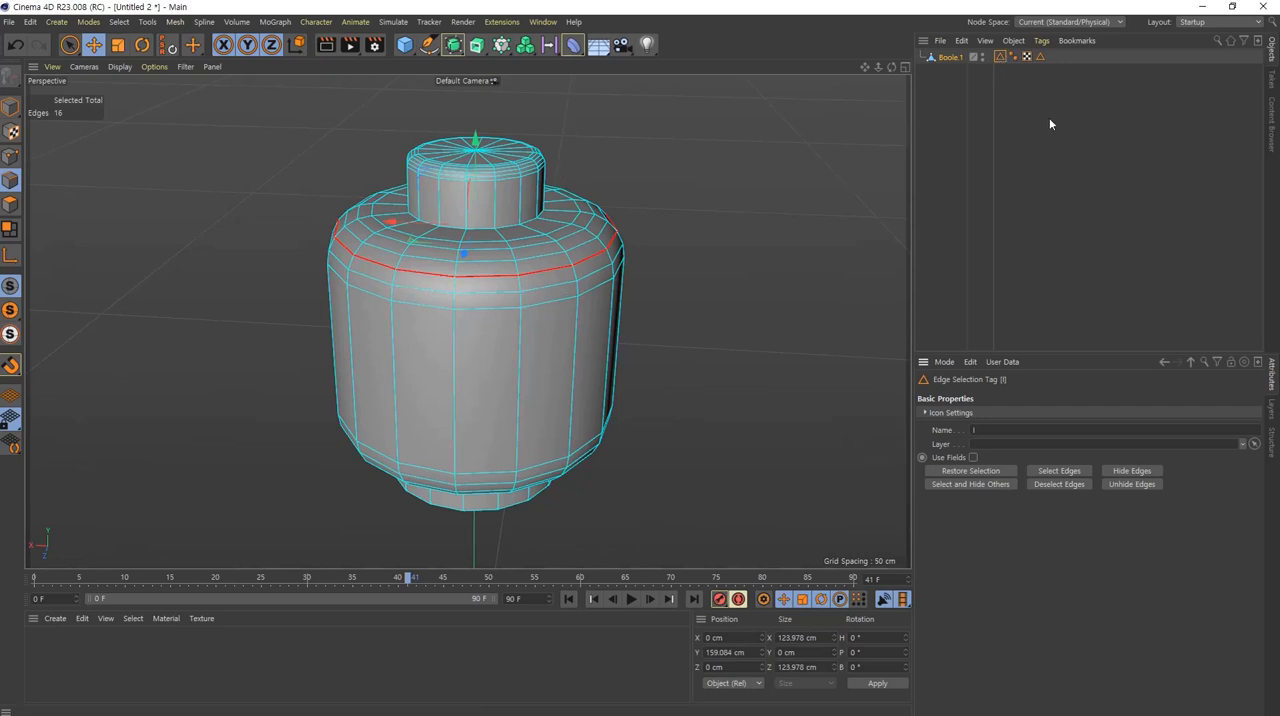
left_click(659, 255)
double_click(999, 58)
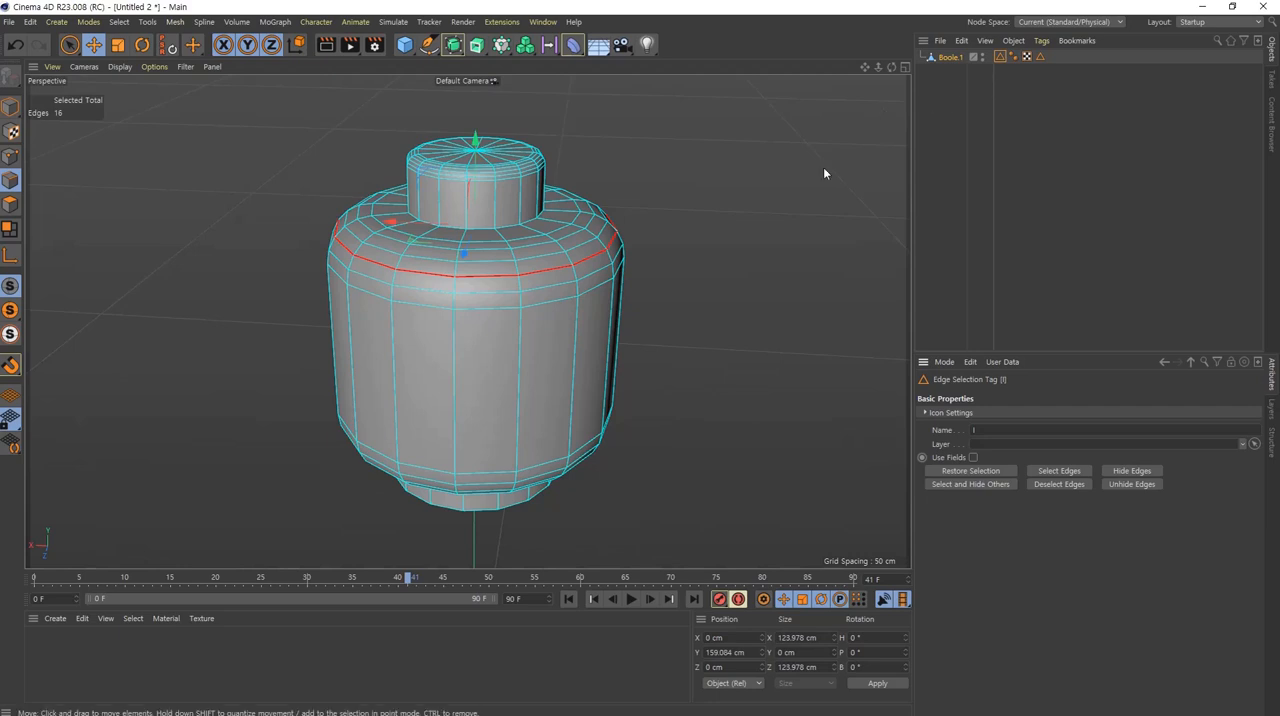
left_click(1075, 114)
double_click(1043, 56)
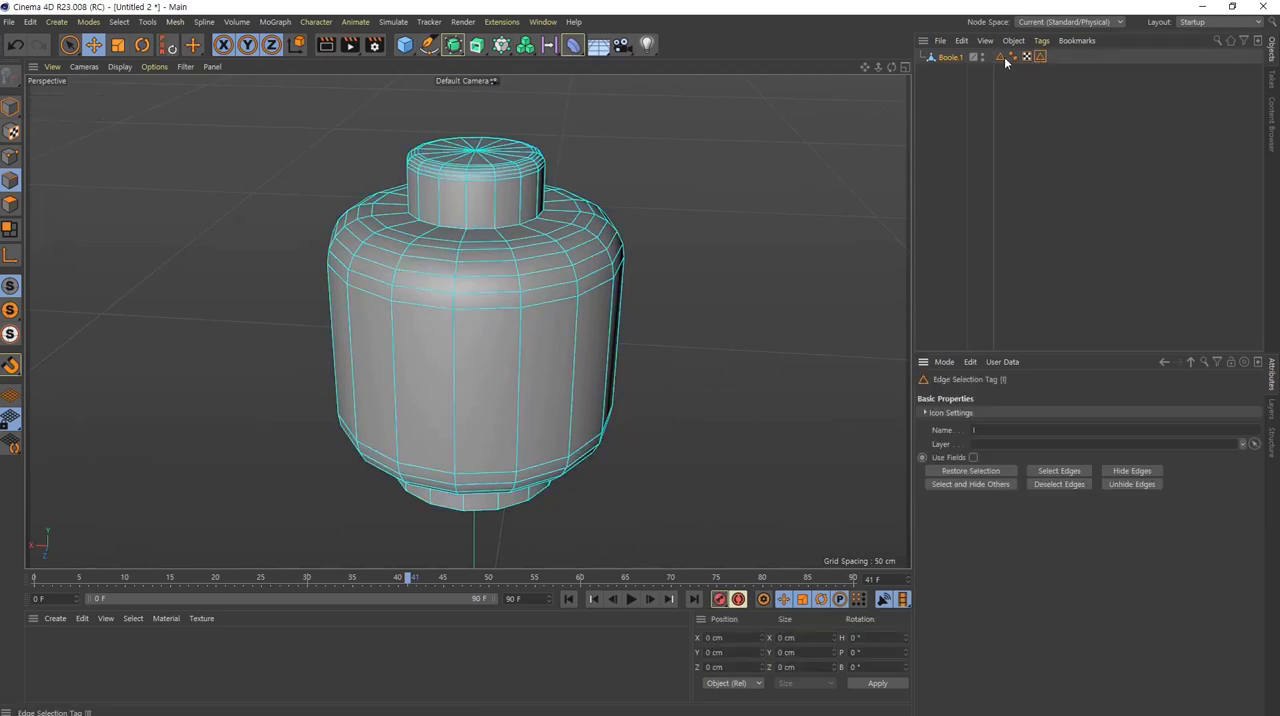
double_click(1000, 57)
left_click(1043, 171)
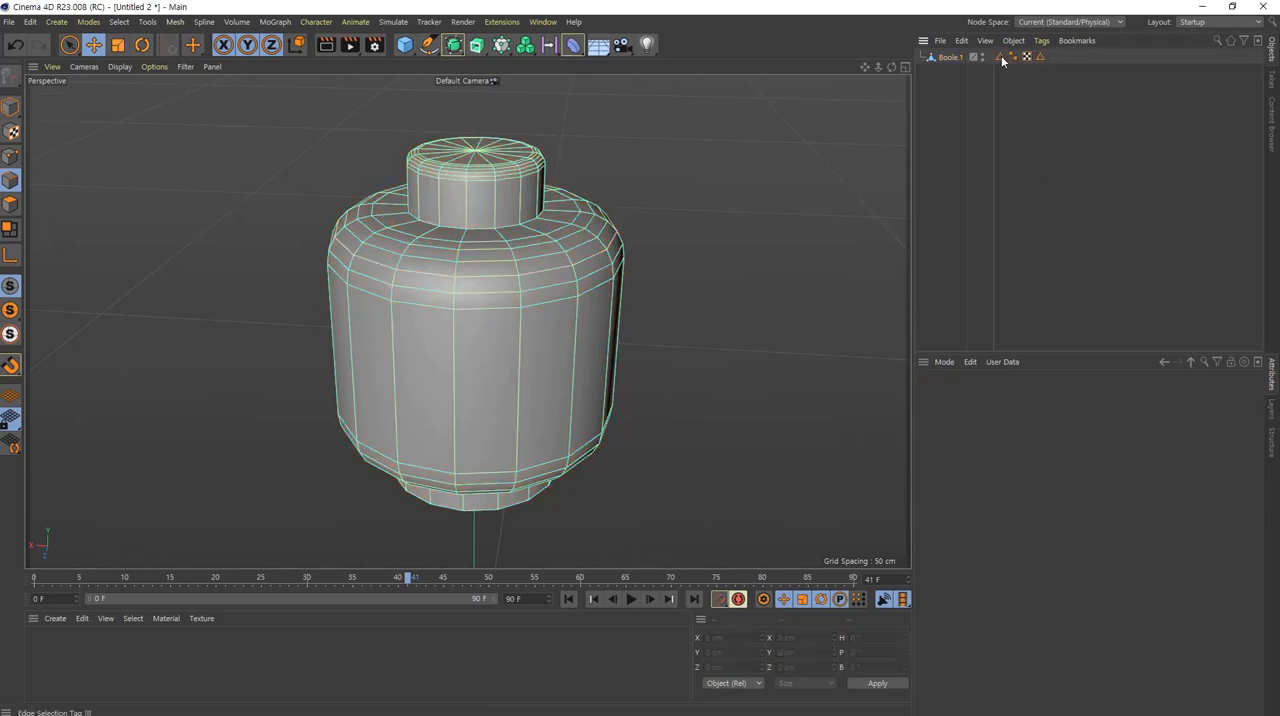
Step: Delete both edge selection tags from the merged Boole.1 polygon object
left_click(1001, 58)
key("Delete")
left_click(1028, 58)
key("Delete")
Step: Rename the merged polygon object to Head
left_click(950, 57)
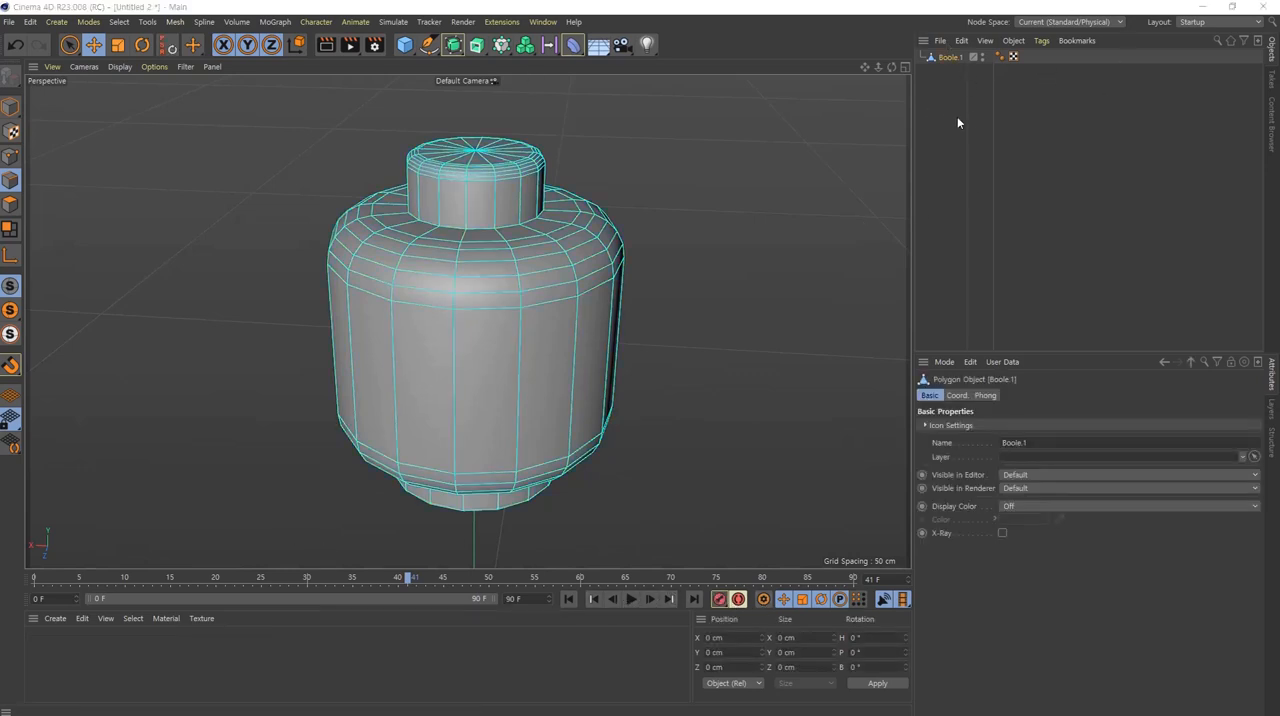
double_click(954, 58)
type("ㅗㄷ")
type("ad")
key("Return")
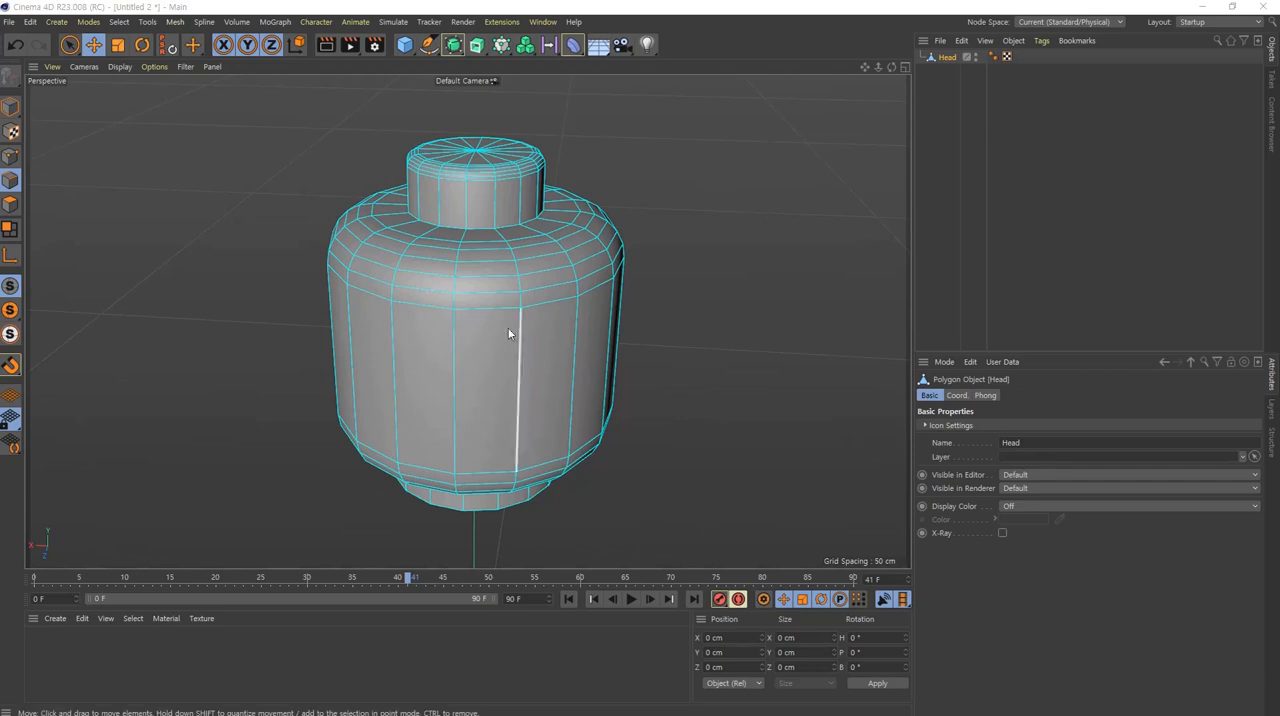
Step: Add a cube in the front view and, in Model mode, raise it over the blueprint torso to about Y 83 cm
middle_click(563, 334)
middle_click(722, 456)
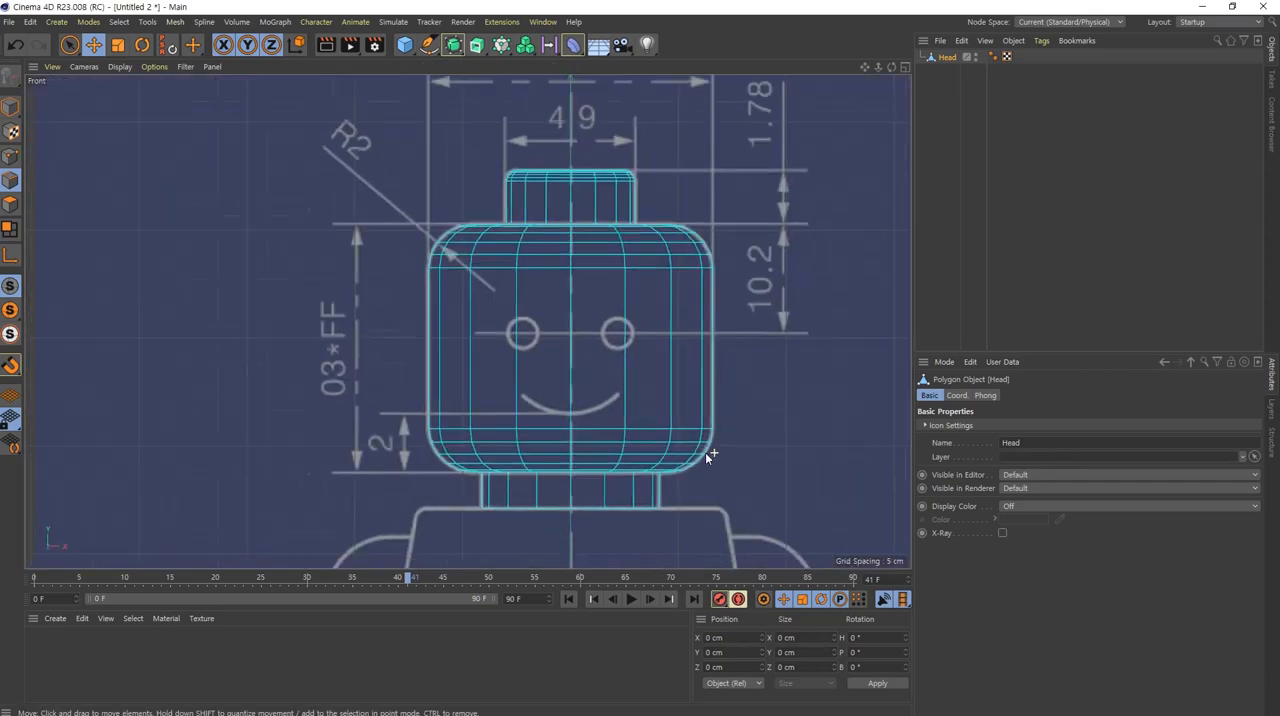
scroll(705, 452, "down", 4)
middle_click_drag(666, 488, 528, 209, "alt")
scroll(528, 209, "up", 5)
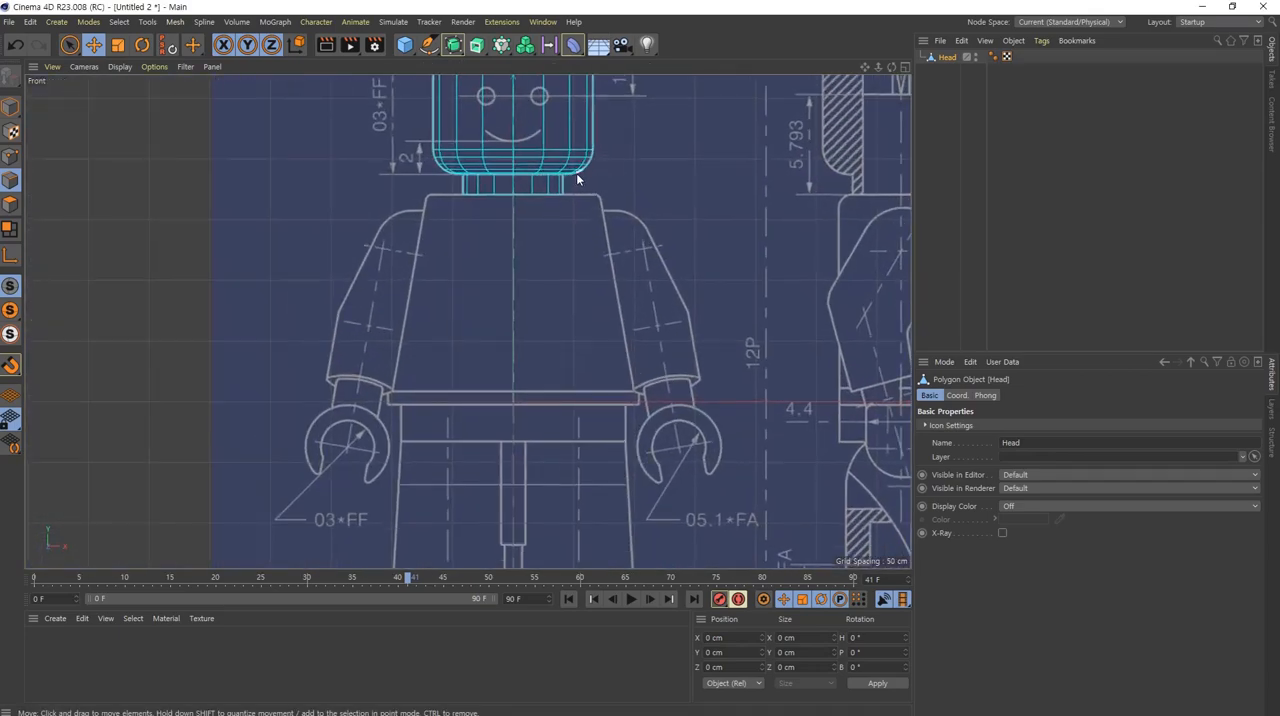
left_click(404, 44)
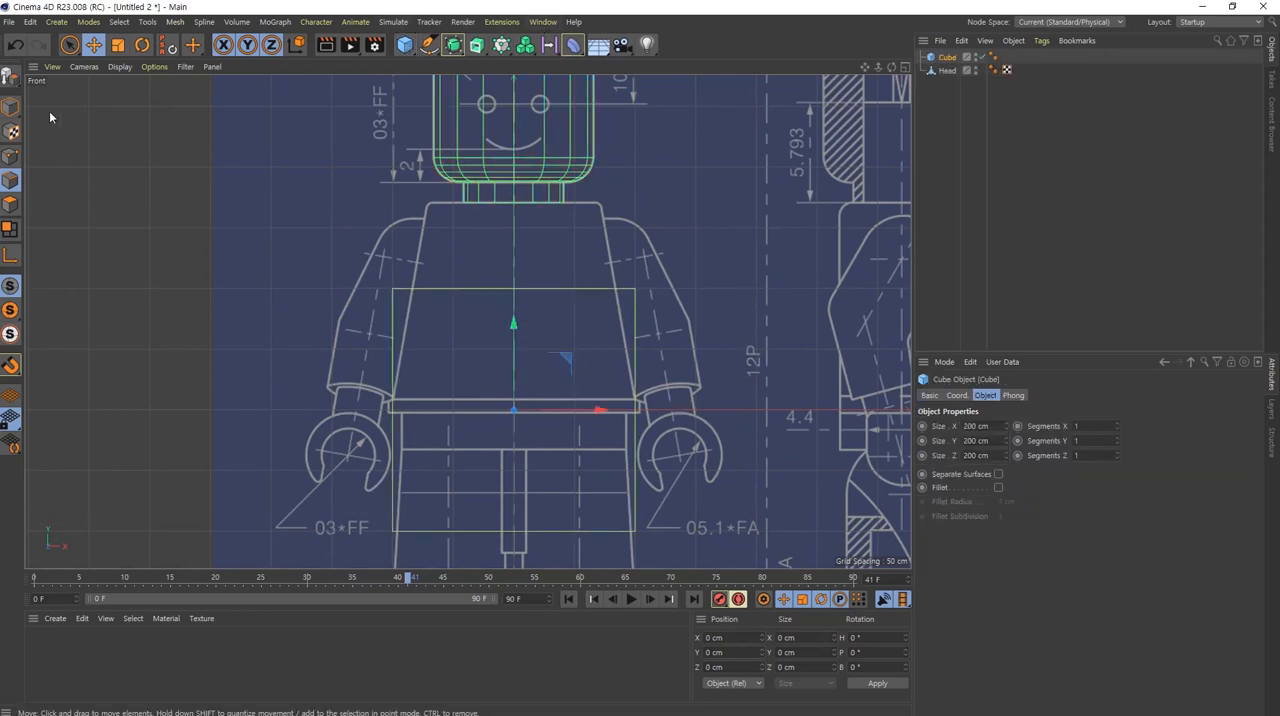
left_click(11, 107)
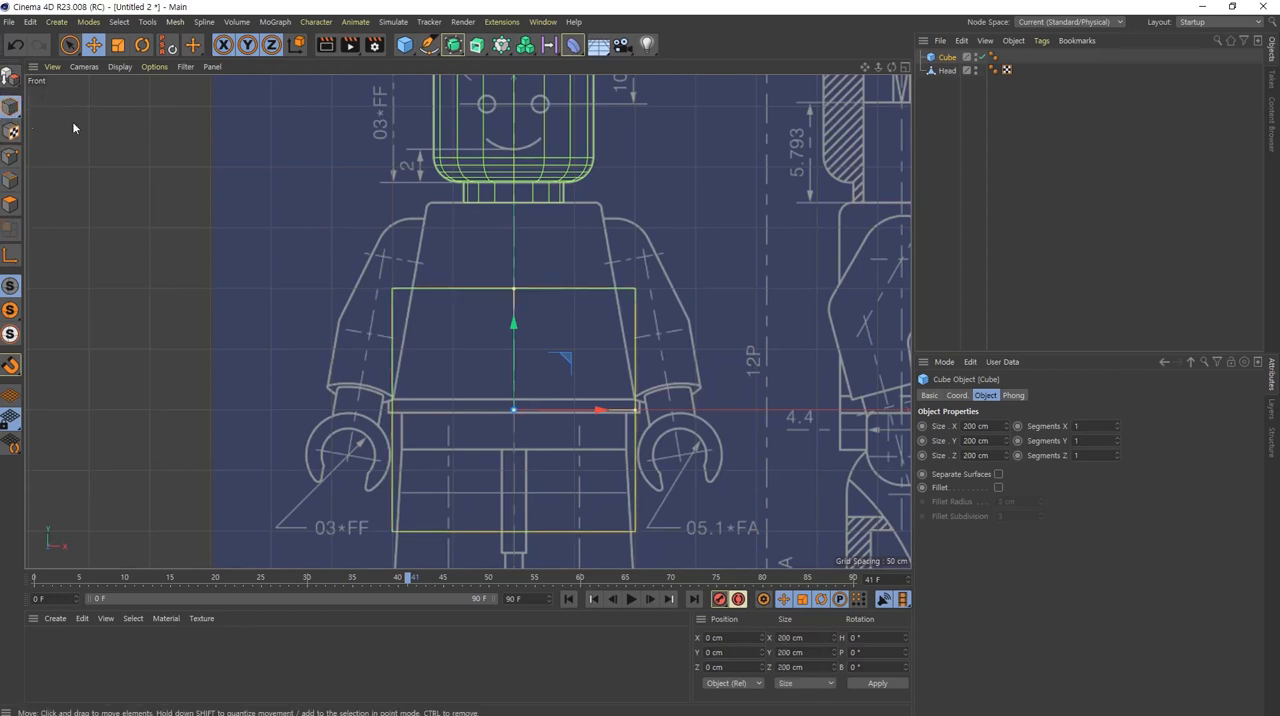
left_click_drag(515, 331, 527, 231)
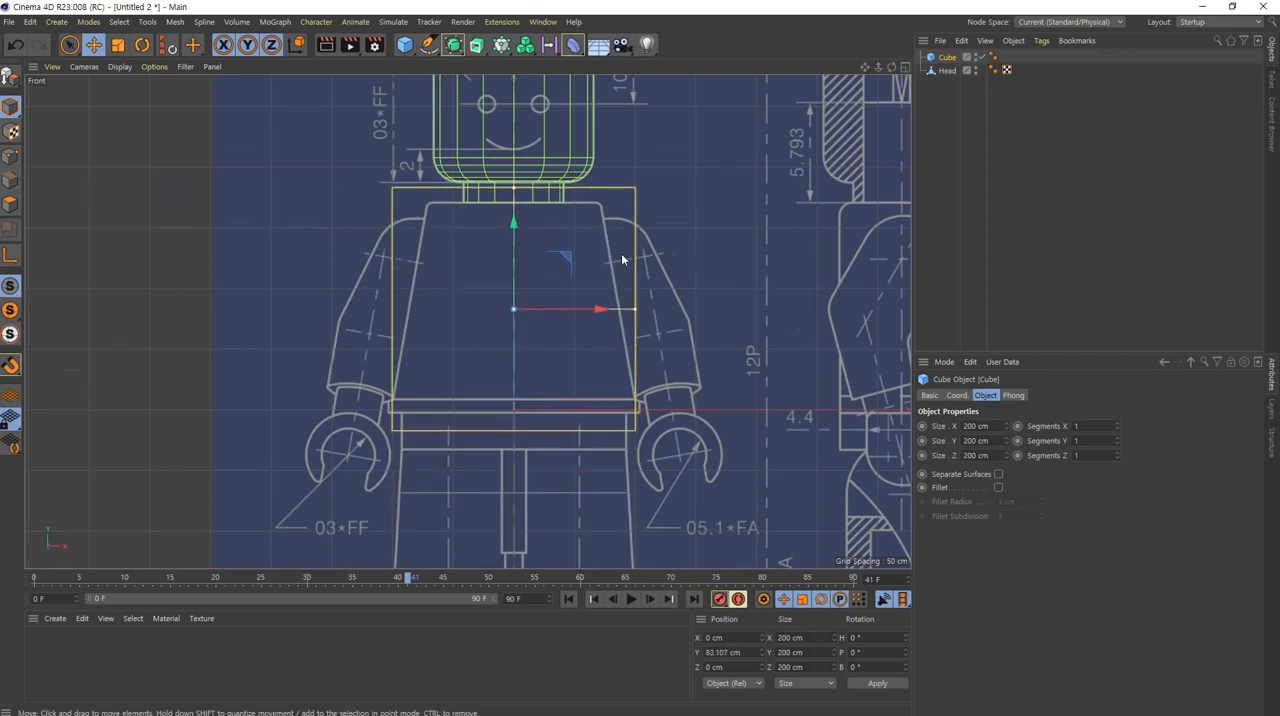
Step: Set the cube's Y size to 173 cm and nudge it up to about Y 84.1 cm to fit the torso outline
scroll(613, 252, "up", 4)
left_click(982, 441)
scroll(983, 441, "down", 3)
scroll(983, 441, "down", 20)
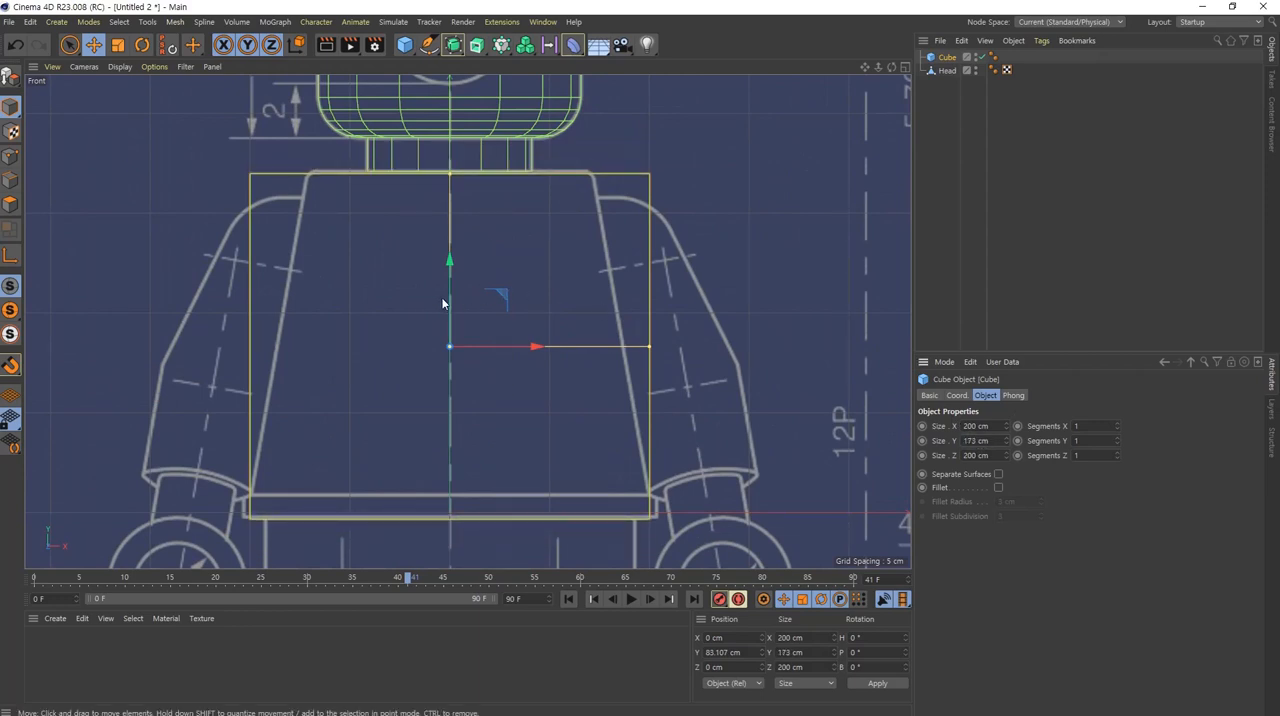
left_click_drag(443, 303, 449, 301)
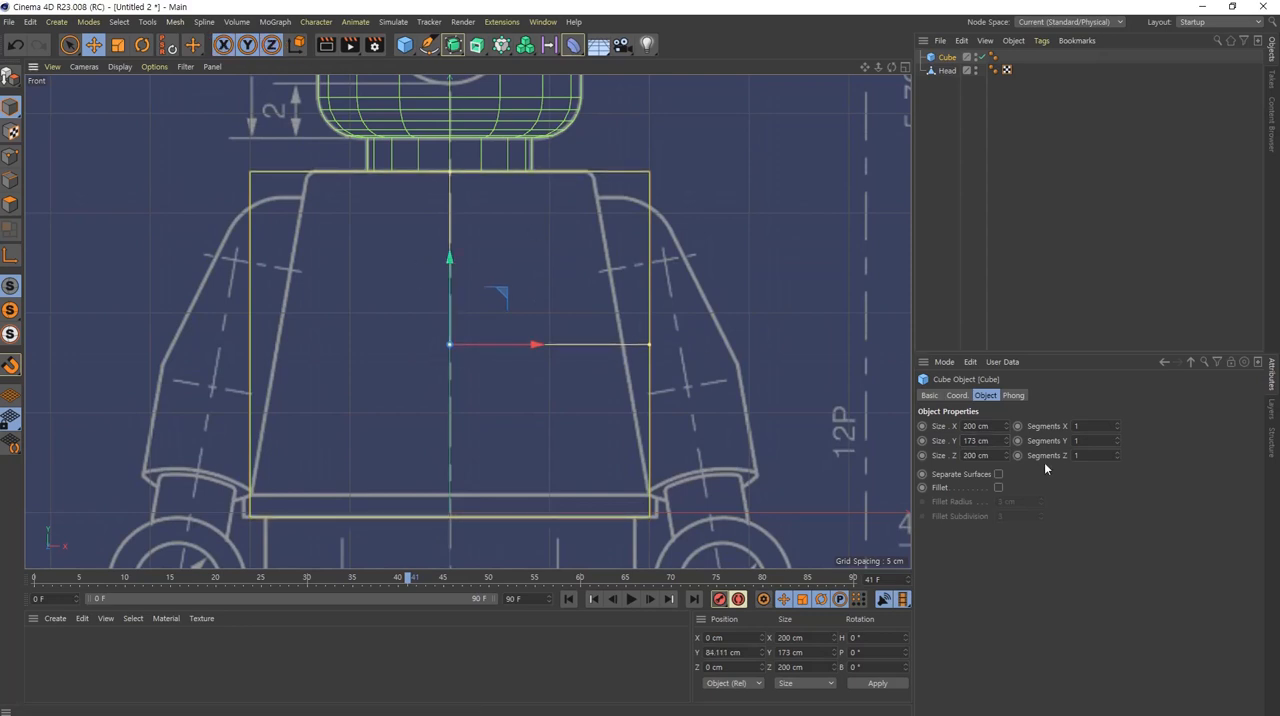
Step: Set the cube's Z size to 199 cm and its X size to 207 cm to match the torso's base width
left_click(992, 456)
scroll(992, 456, "up", 6)
left_click(990, 425)
scroll(990, 425, "up", 6)
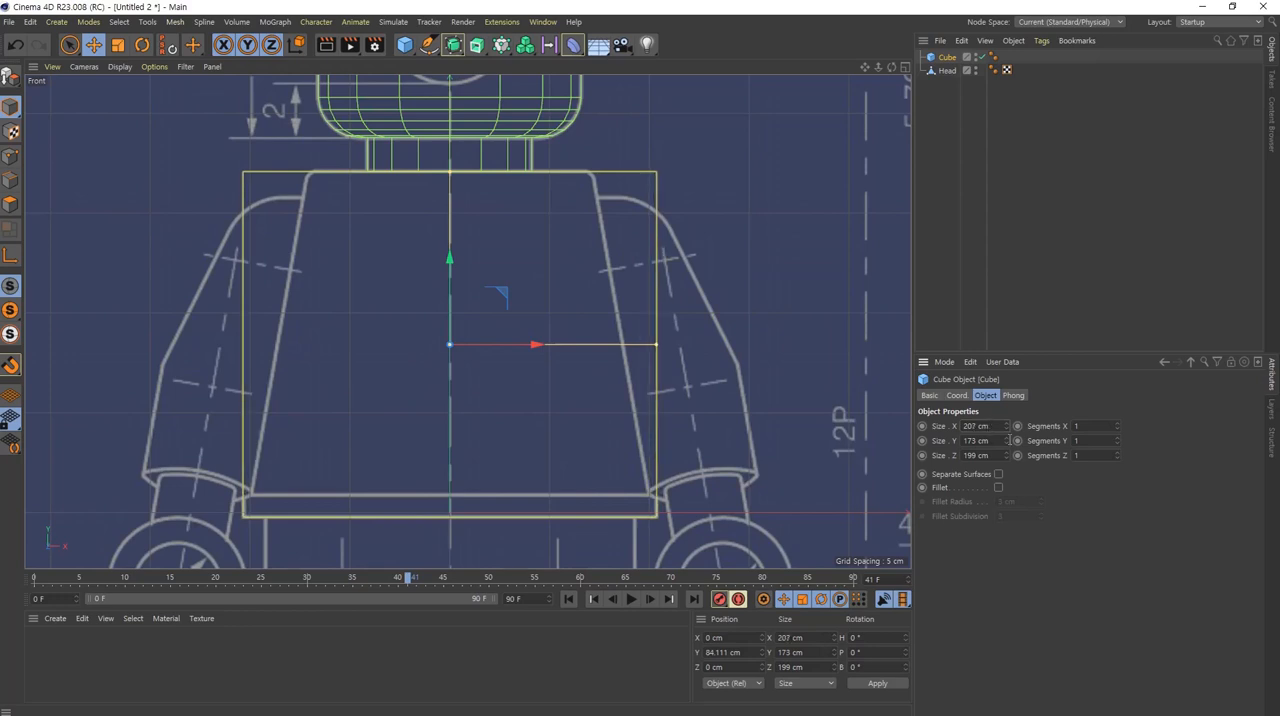
middle_click_drag(558, 493, 603, 400, "alt")
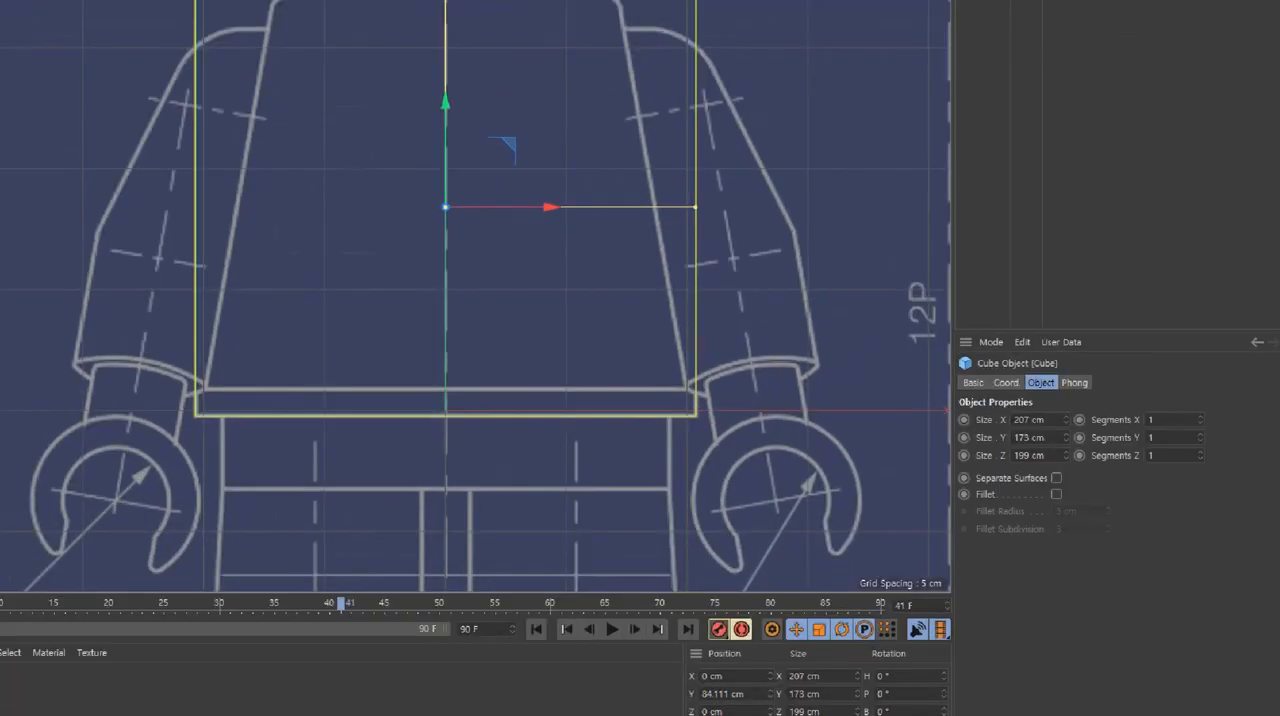
mouse_move(715, 425)
left_mouse_down()
mouse_move(627, 354)
mouse_move(725, 377)
left_mouse_up()
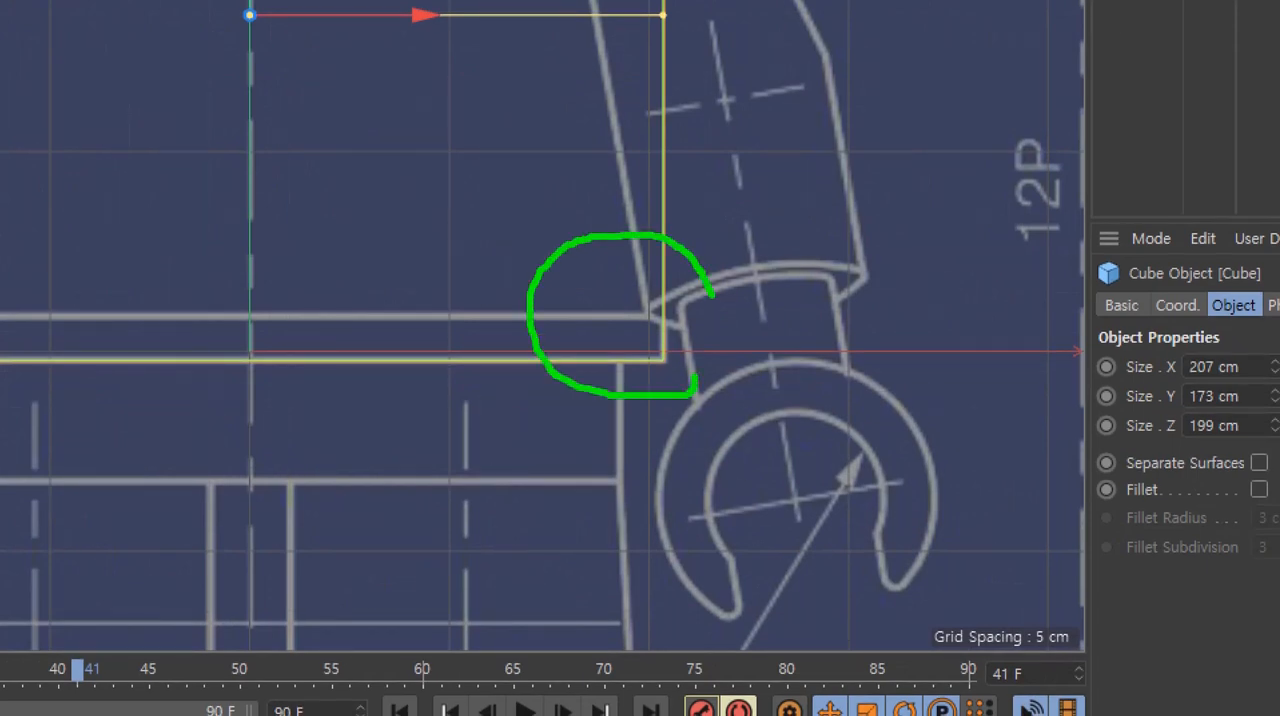
mouse_move(711, 296)
left_mouse_down()
mouse_move(713, 356)
mouse_move(822, 343)
left_mouse_up()
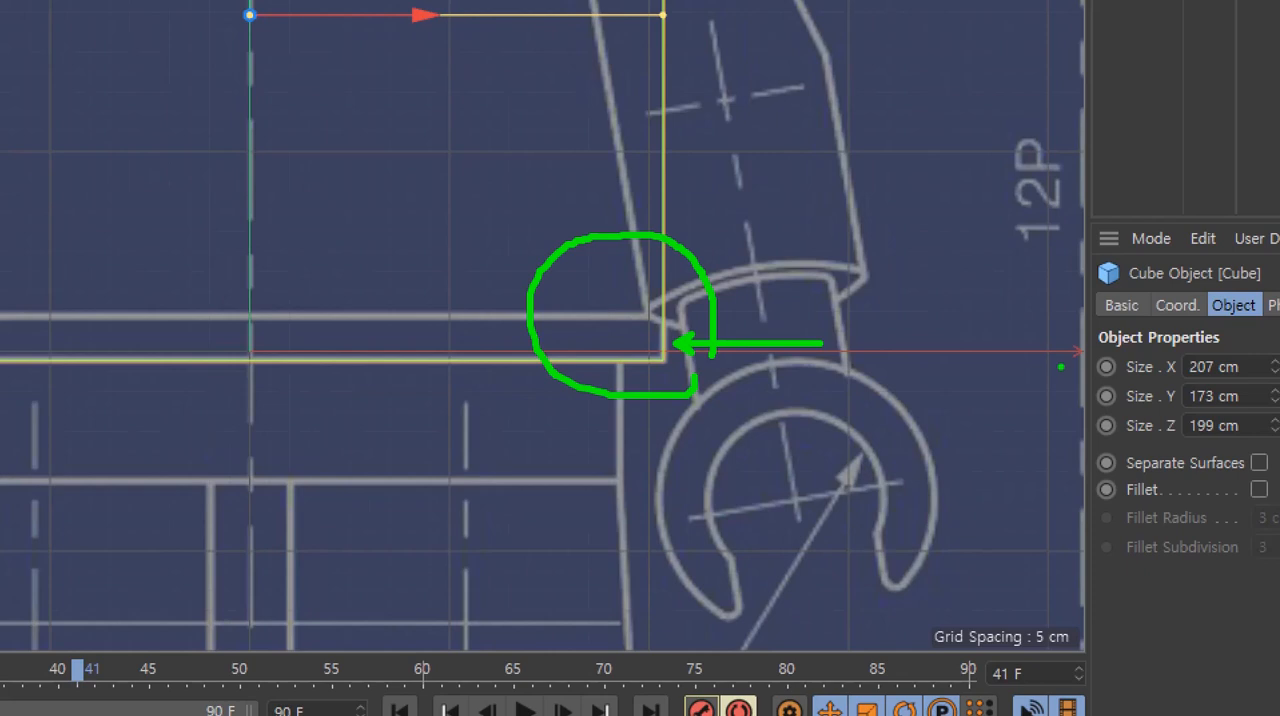
key("Escape")
mouse_move(467, 321)
middle_mouse_down("alt")
mouse_move(511, 348)
mouse_move(529, 405)
mouse_move(503, 405)
mouse_move(506, 392)
middle_mouse_up("alt")
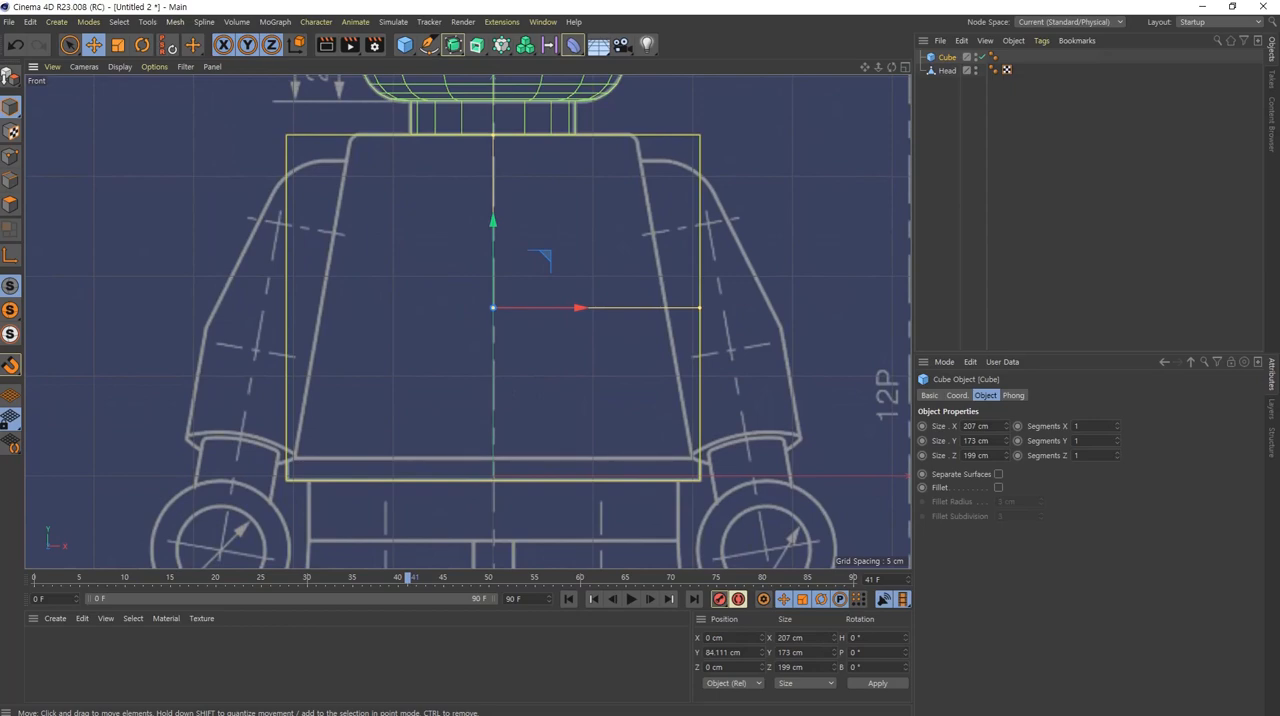
Step: Narrow the cube in the Right view to a Z size of 106.127 cm, matching the side blueprint's torso depth
middle_click(528, 336)
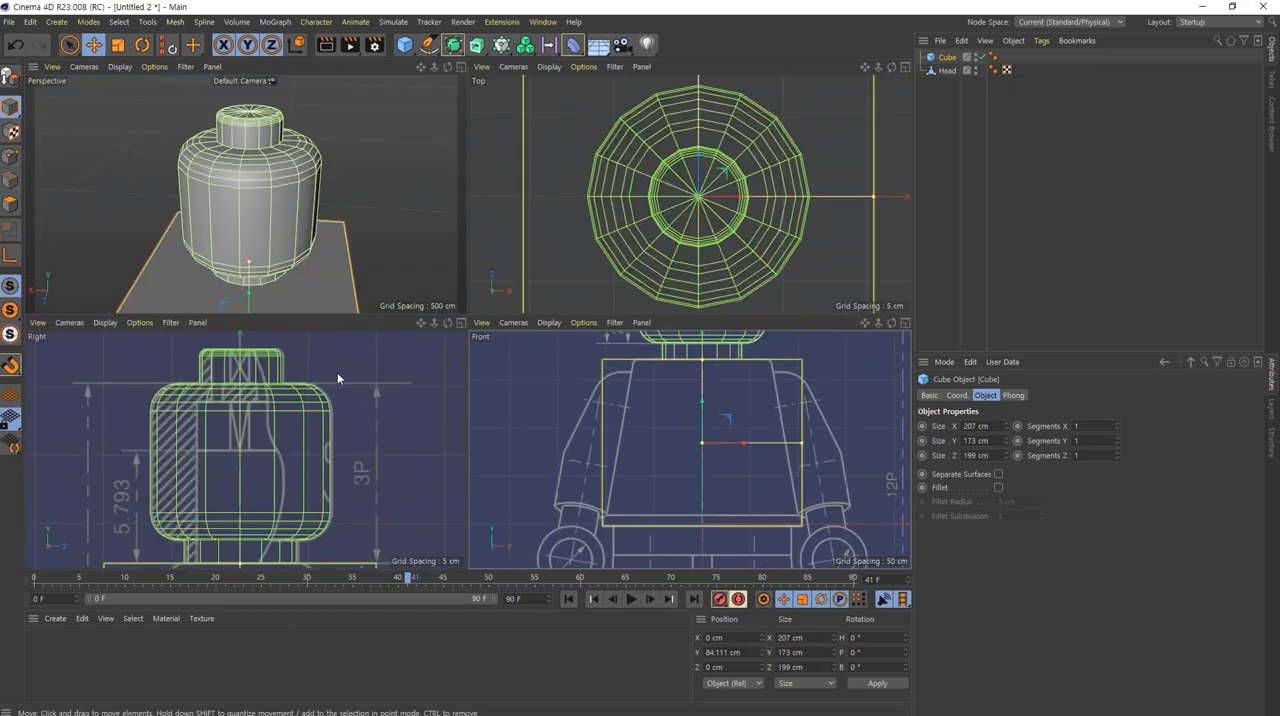
middle_click(329, 446)
scroll(329, 446, "down", 5)
scroll(618, 261, "up", 8)
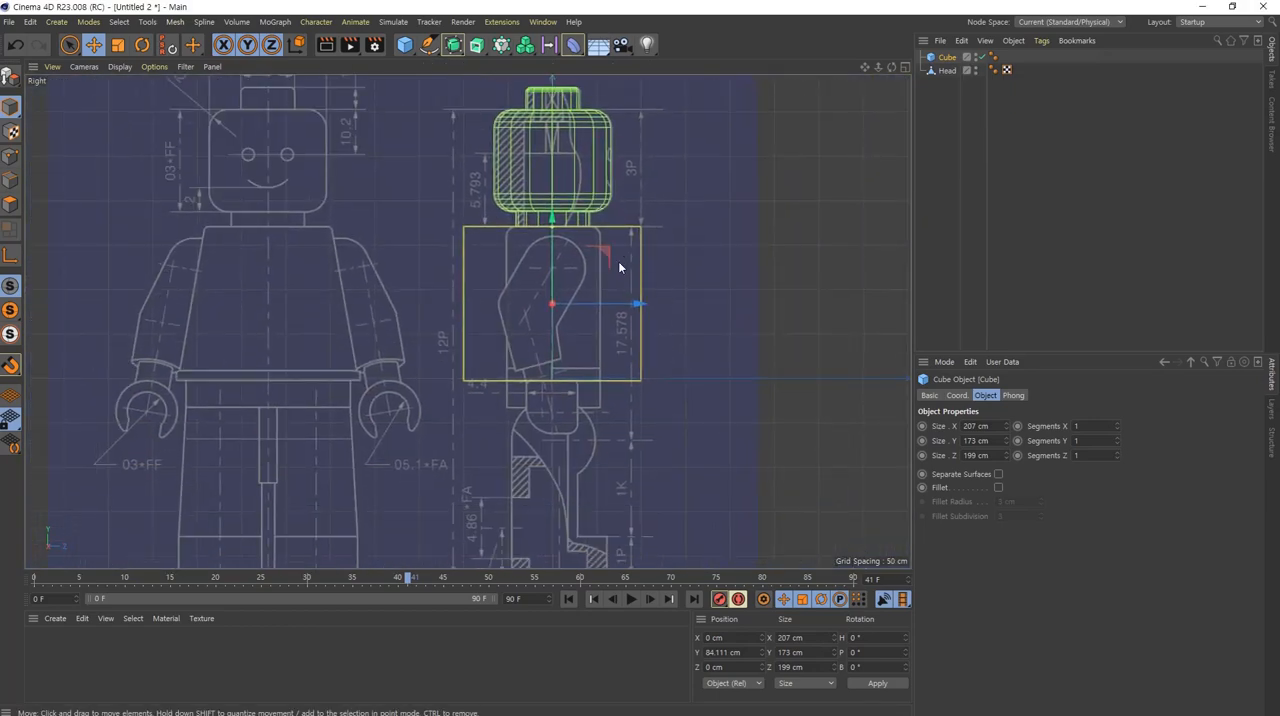
left_click_drag(650, 334, 567, 353)
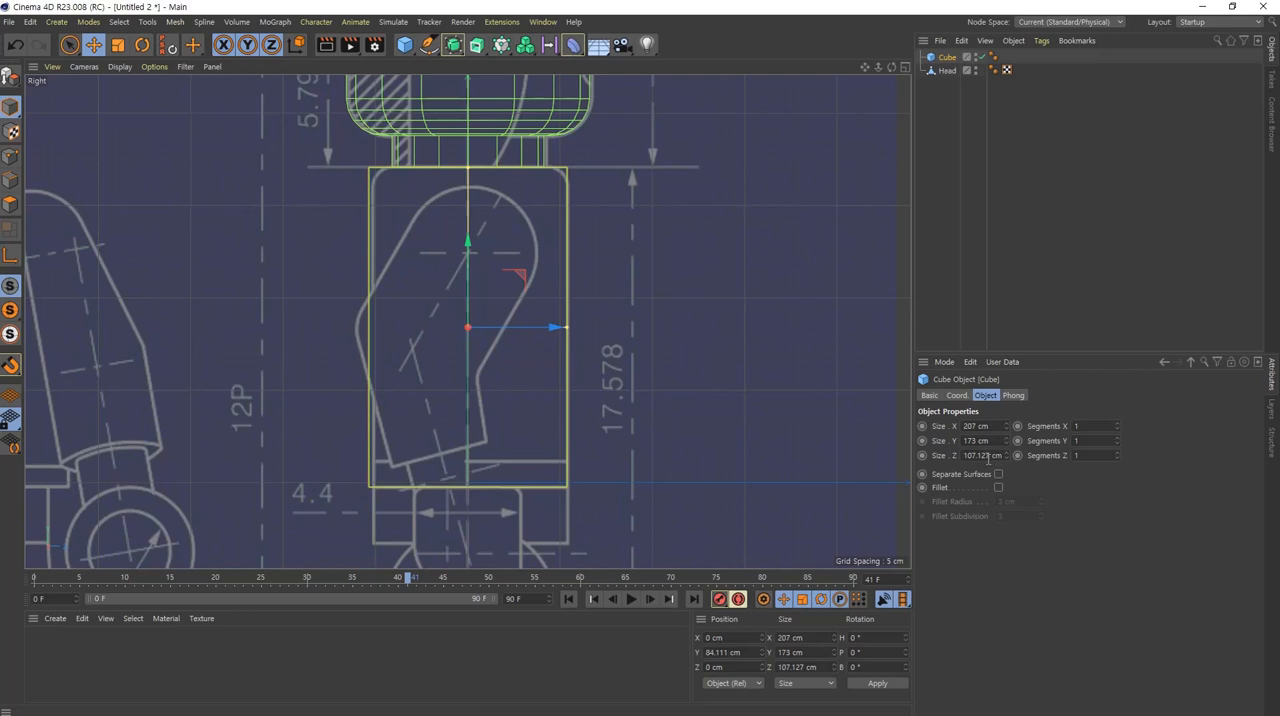
scroll(989, 460, "down", 1)
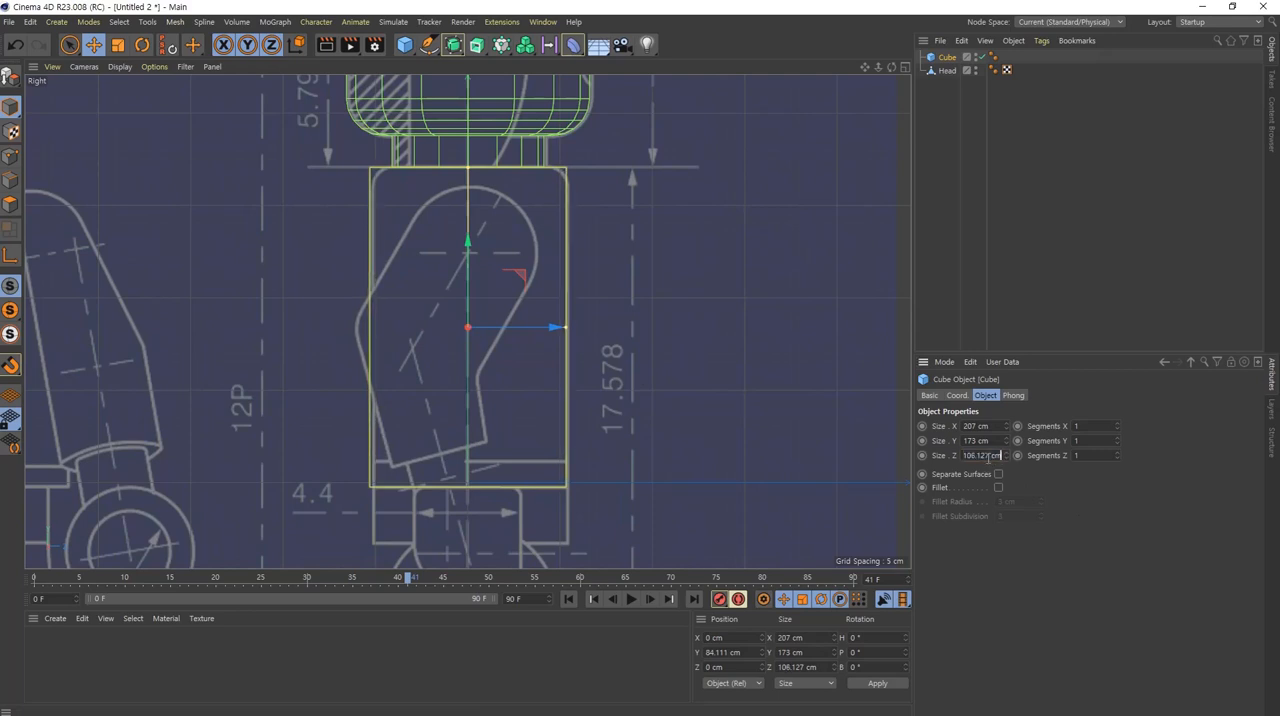
scroll(552, 320, "up", 2)
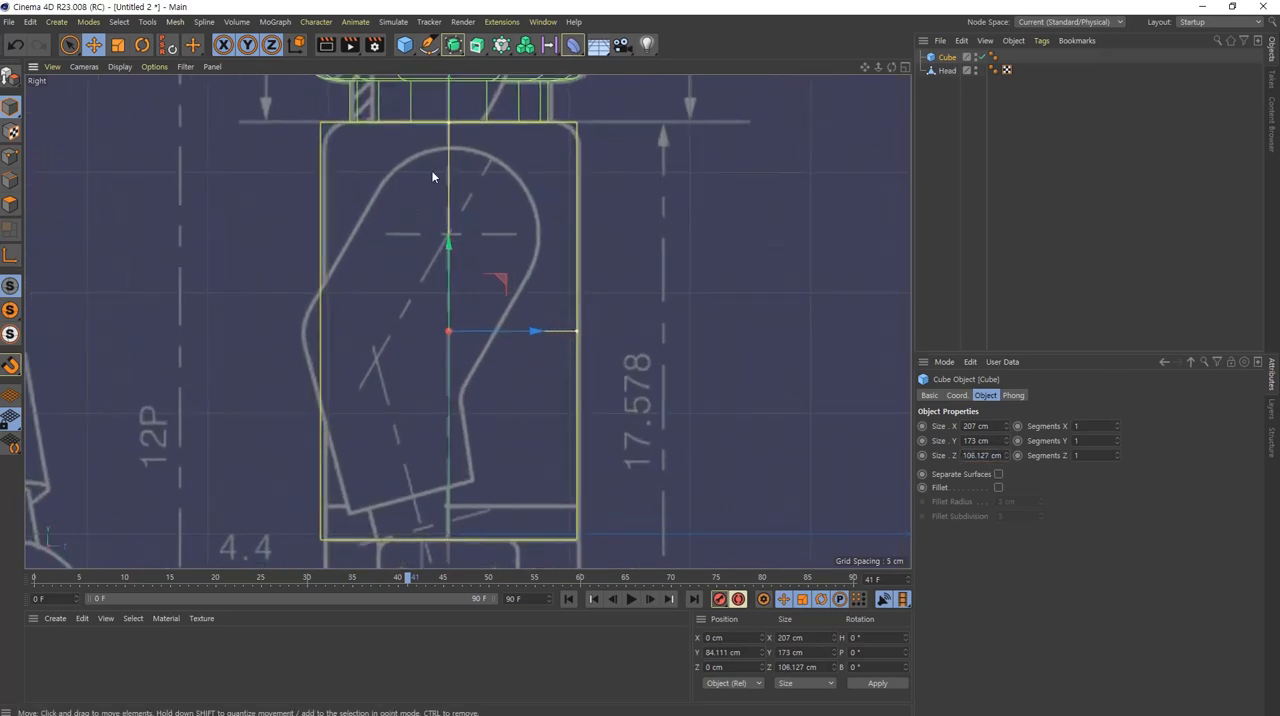
Step: Compare the head and torso cube with the side blueprint and open the Right viewport's background image settings
middle_click_drag(432, 177, 458, 455, "alt")
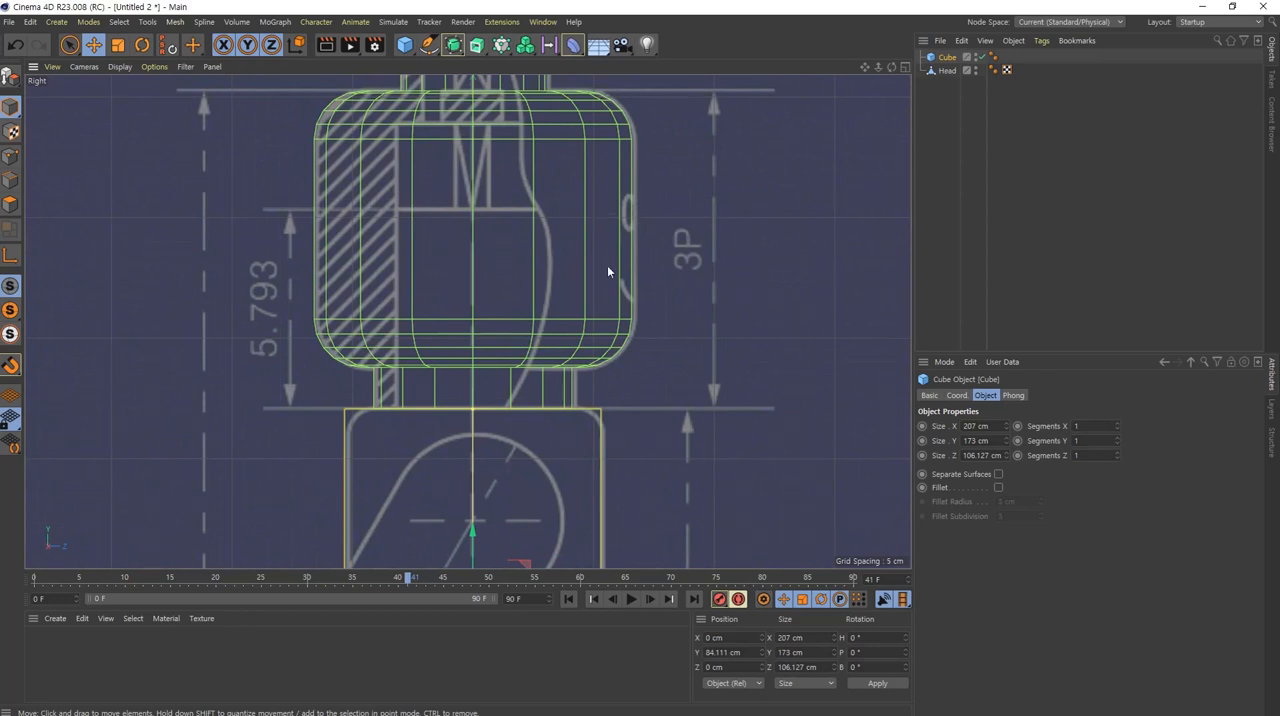
middle_click_drag(552, 537, 640, 394, "alt")
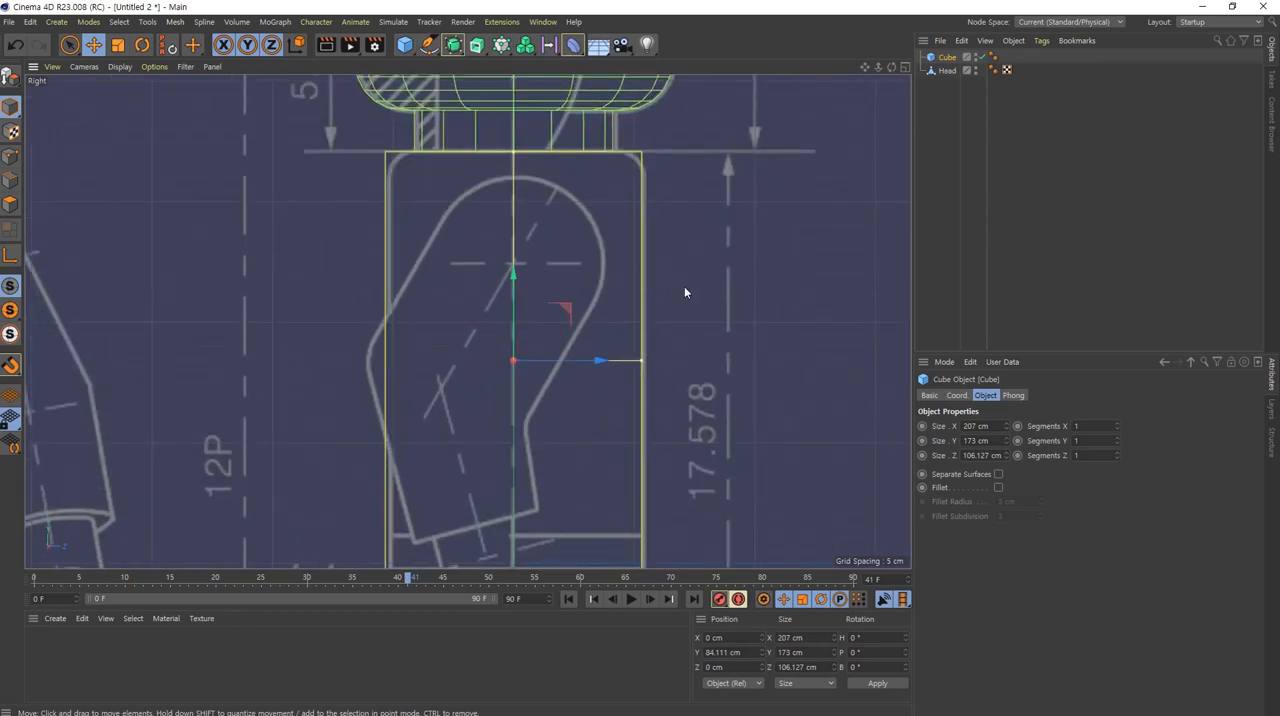
middle_click_drag(770, 379, 773, 324, "alt")
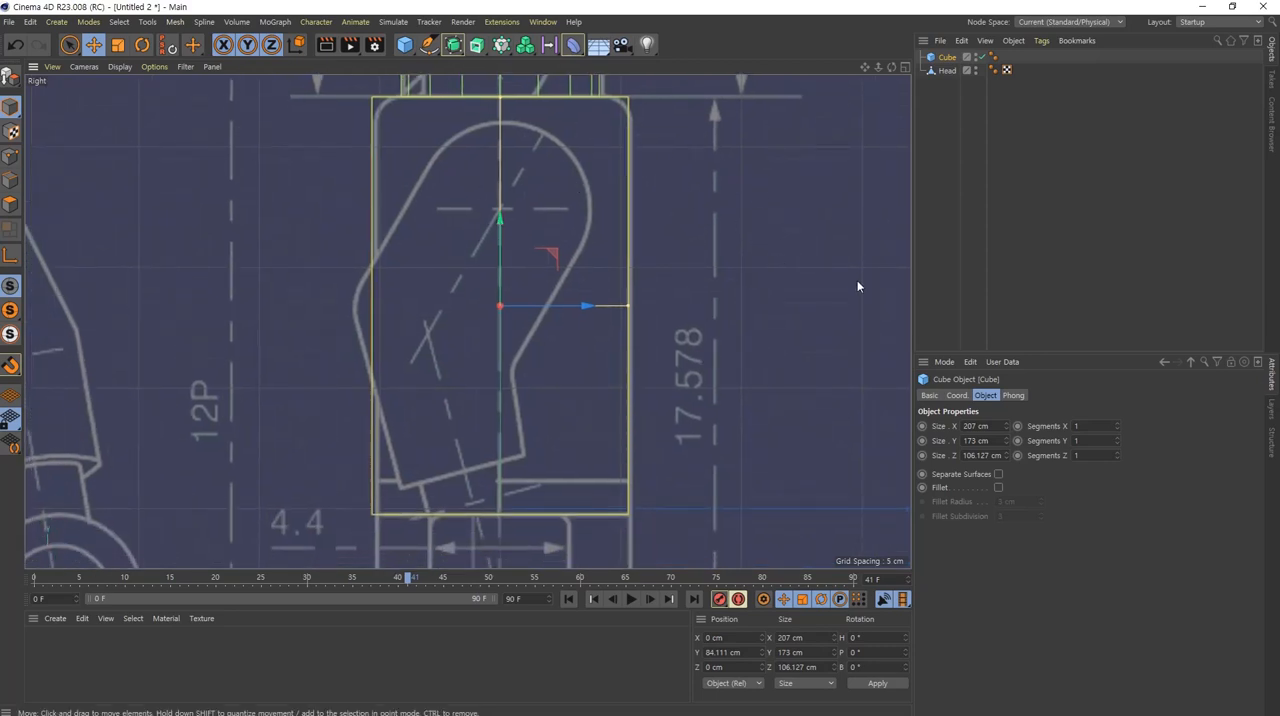
left_click(154, 67)
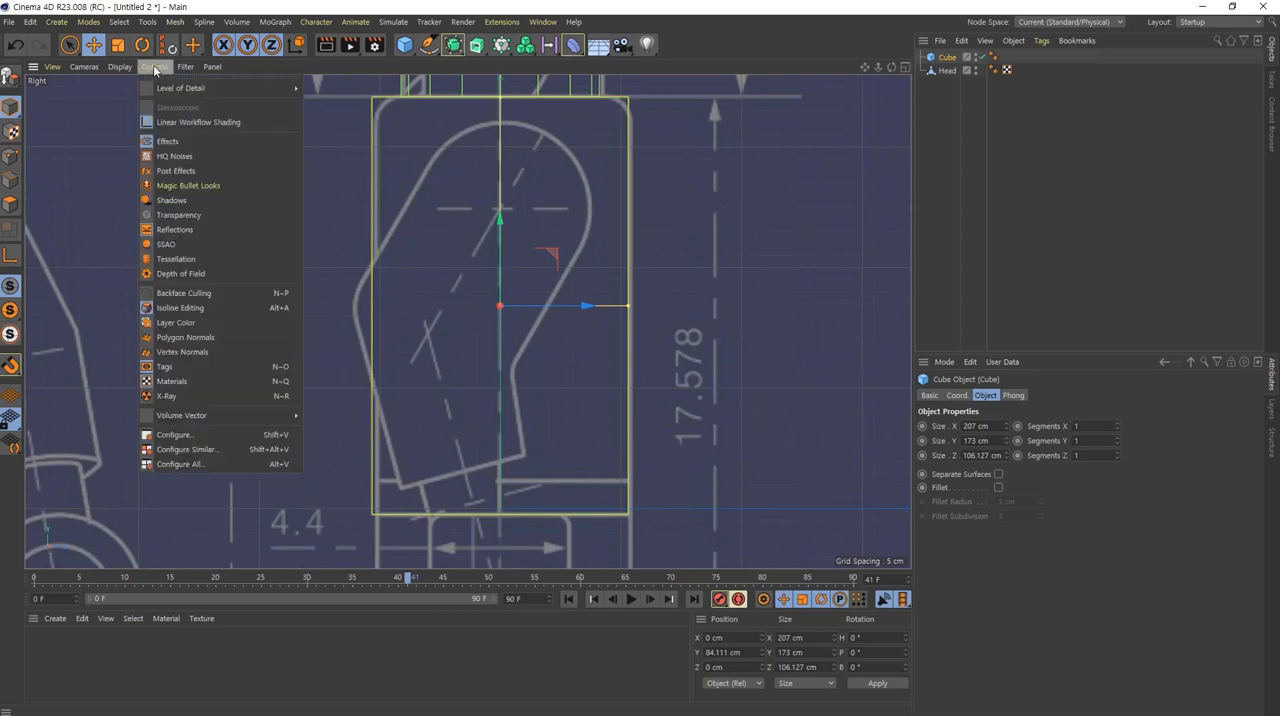
left_click(224, 439)
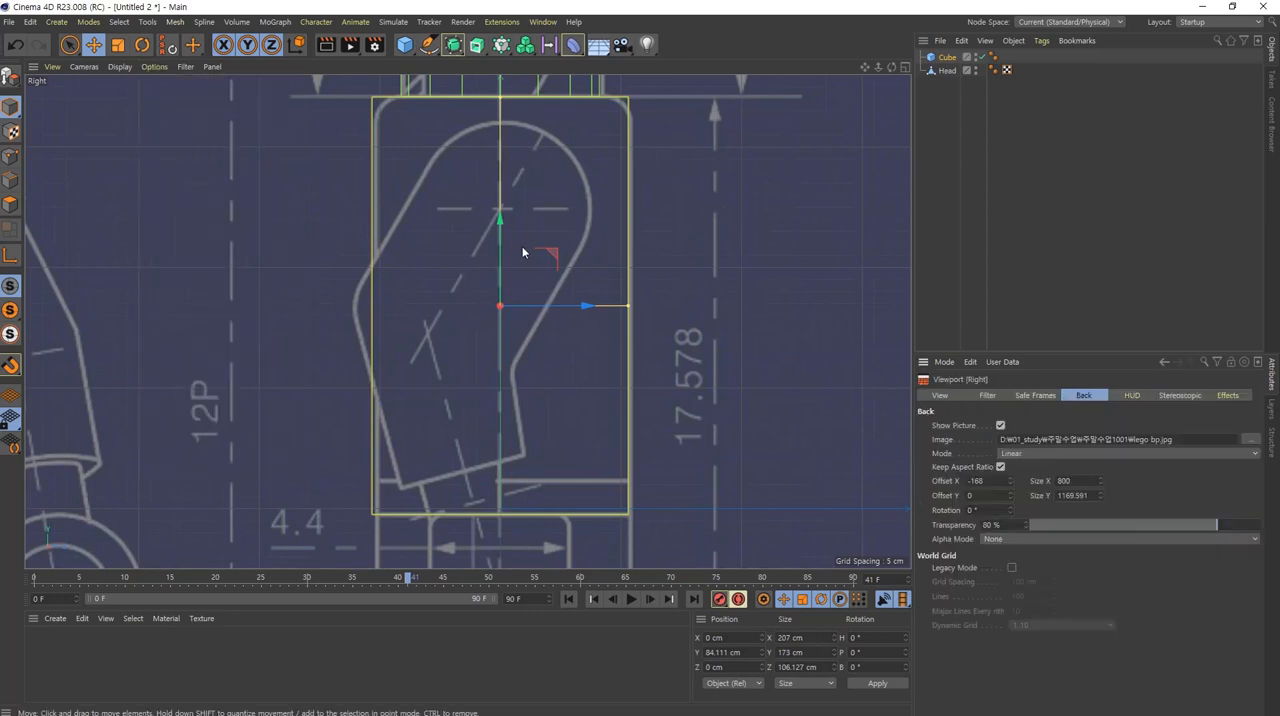
Step: Try horizontal offsets of -169 and -170 for the Right viewport's background image
left_click(944, 483)
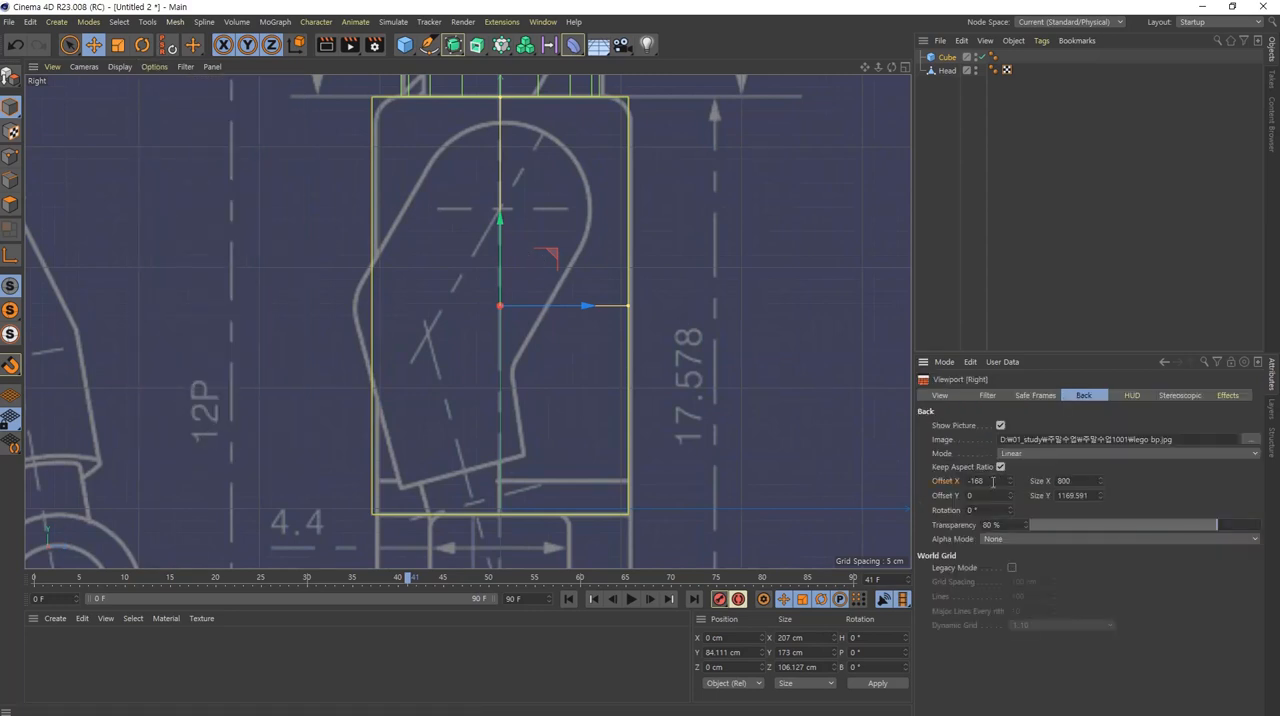
double_click(993, 481)
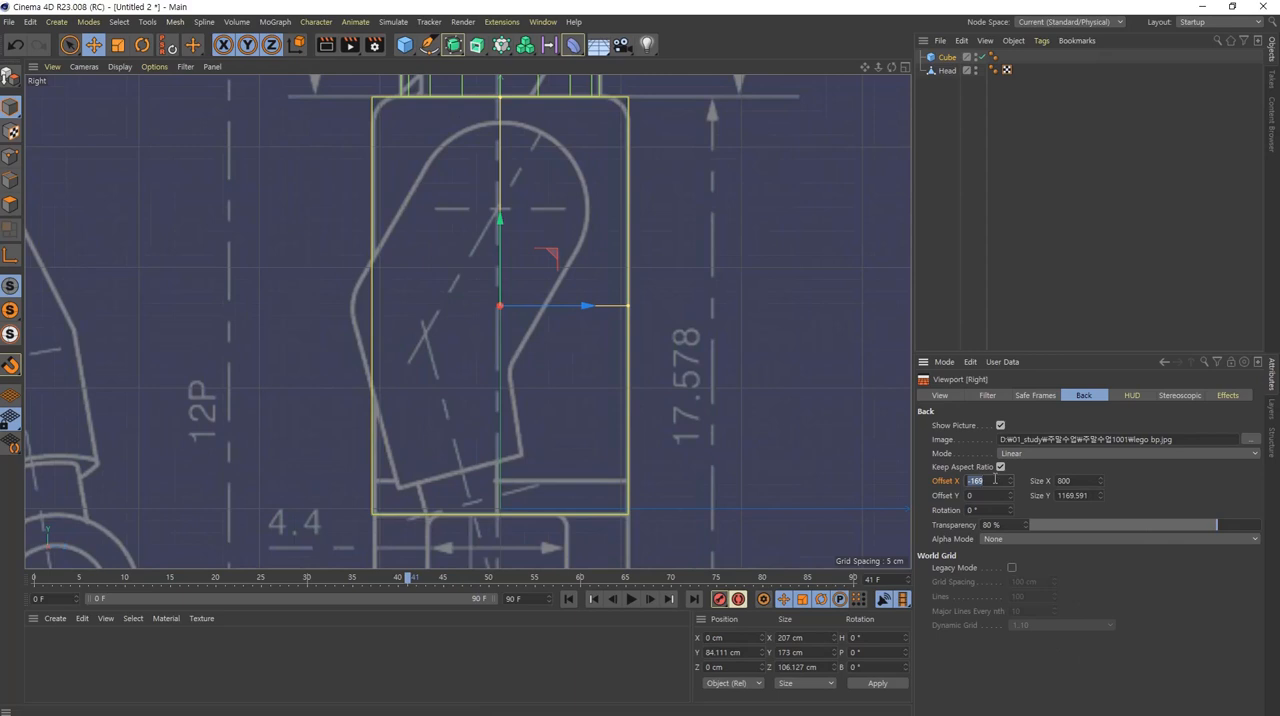
type("-170")
key("Return")
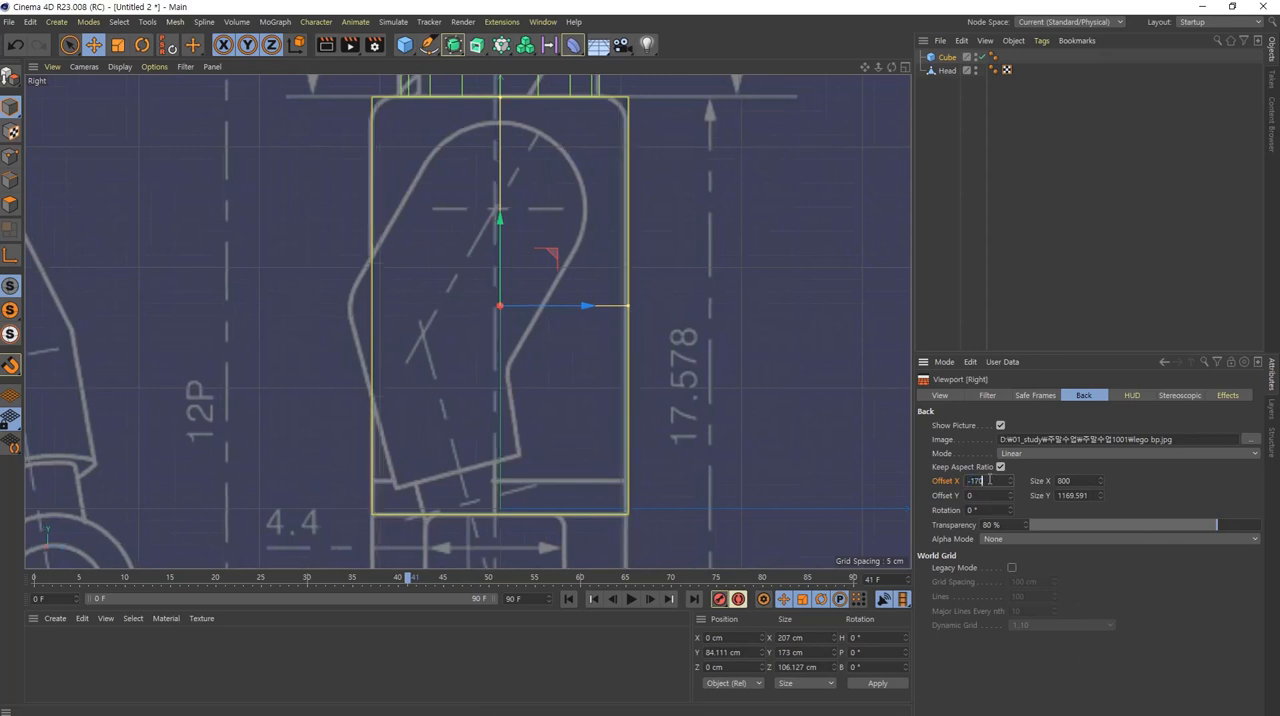
scroll(990, 480, "up", 1)
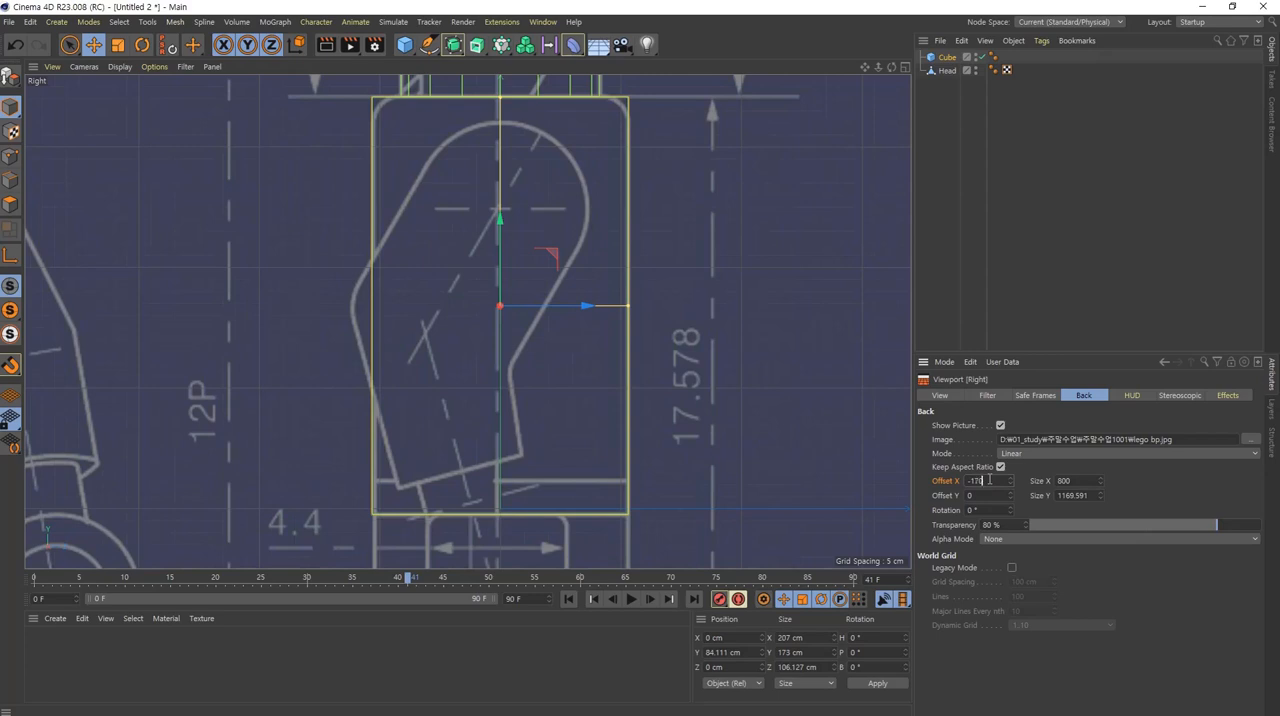
scroll(990, 480, "up", 1)
key("Return")
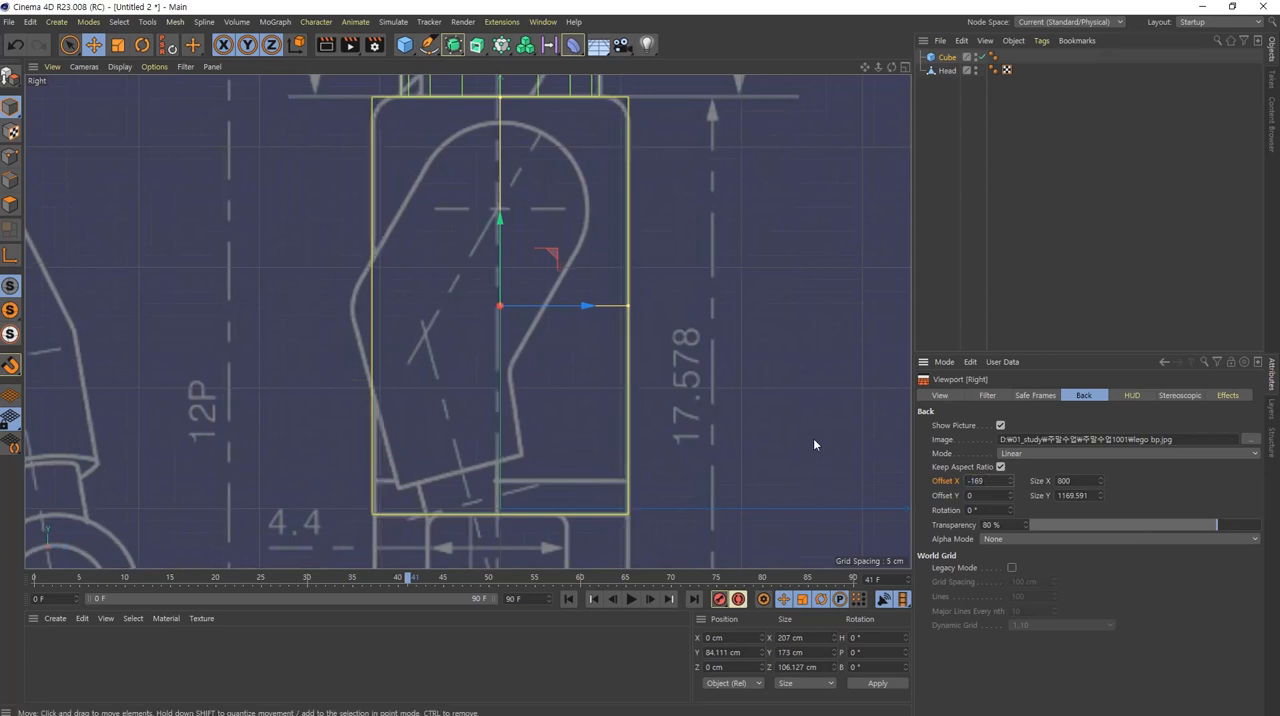
Step: Fine-tune the Right viewport's blueprint alignment by trying Offset X -169.5 and settling on -169.2
left_click(990, 480)
type("-169.5")
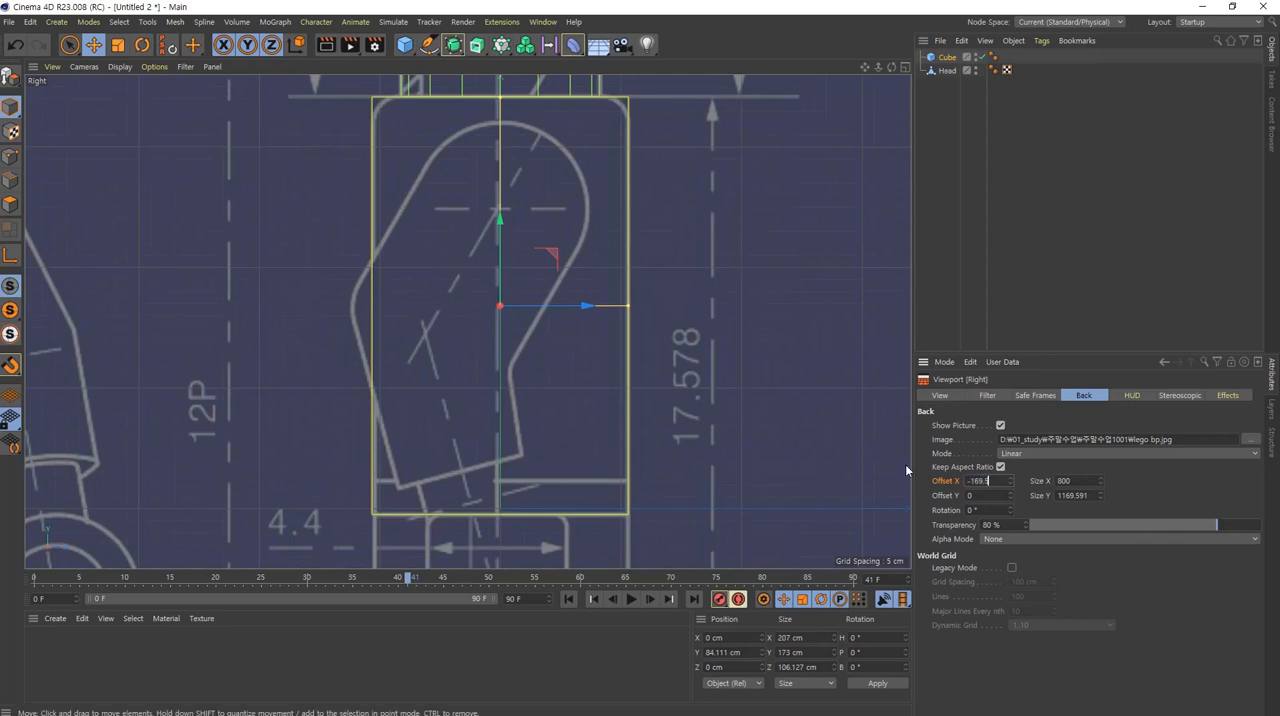
key("Return")
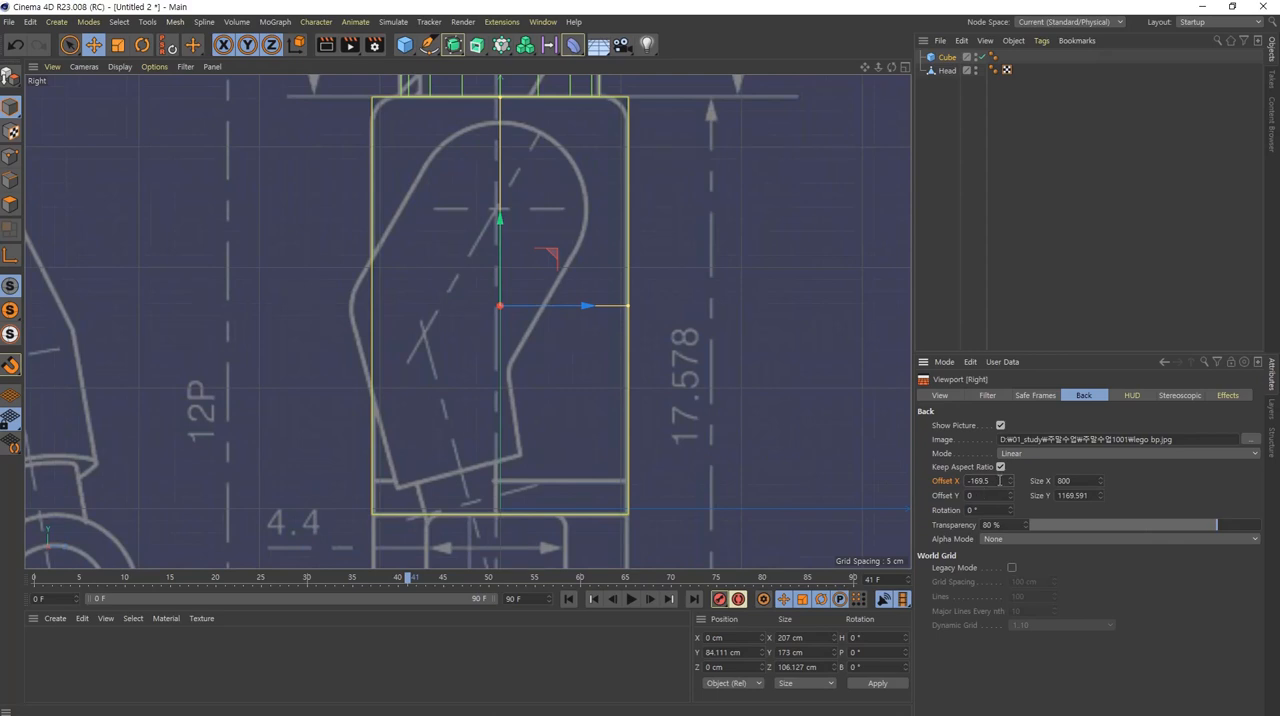
left_click(998, 480)
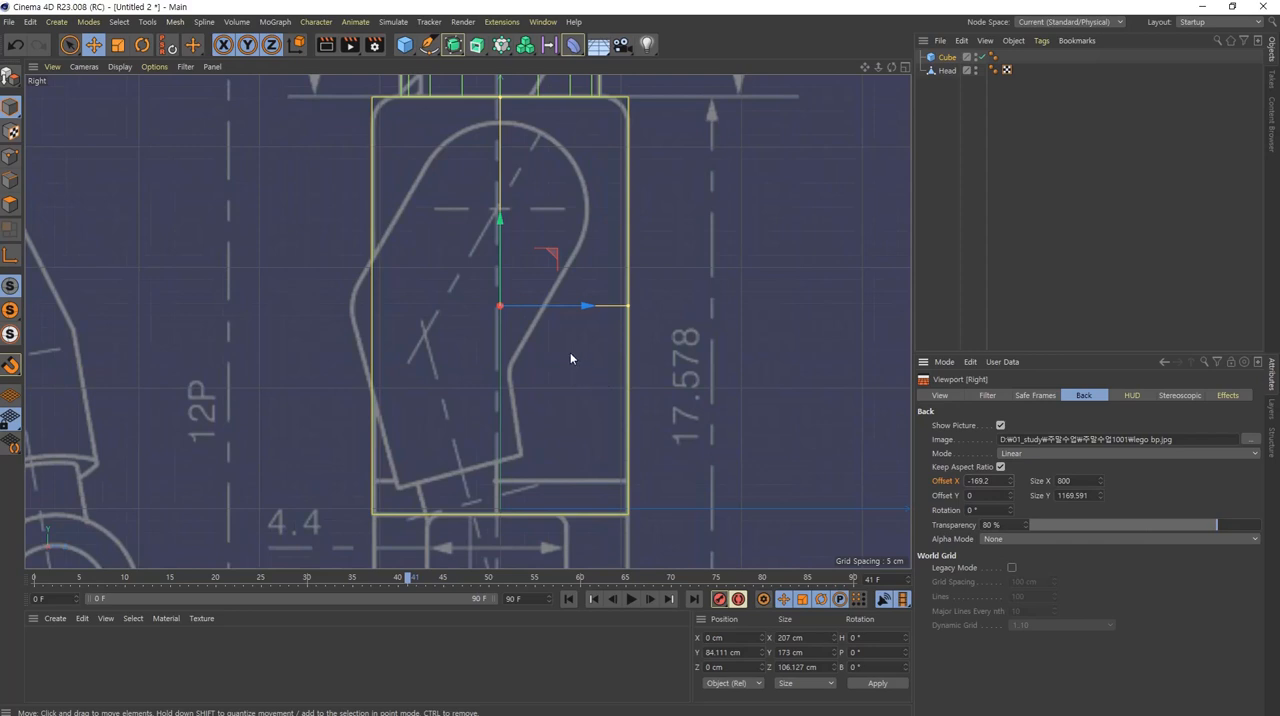
mouse_move(570, 352)
middle_mouse_down("alt")
mouse_move(576, 365)
mouse_move(560, 360)
middle_mouse_up("alt")
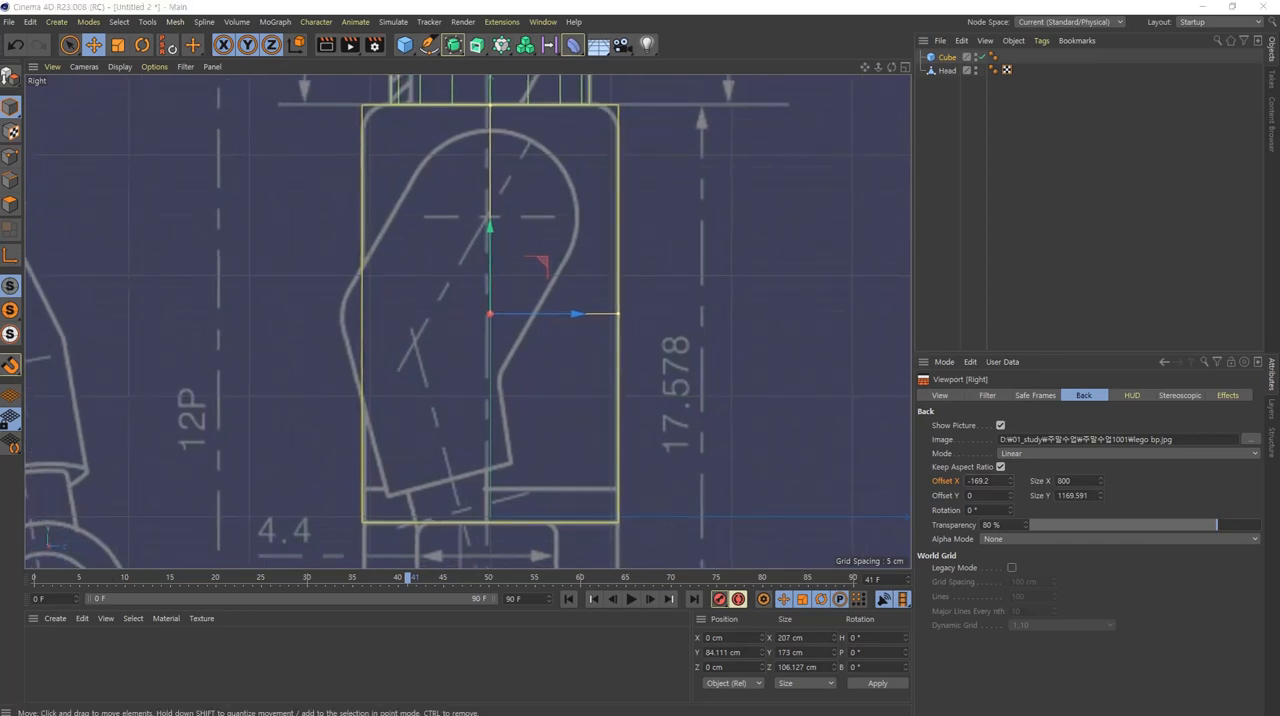
Step: Check the torso cube beneath the head in the perspective view, and return to the maximized front view
middle_click(512, 325)
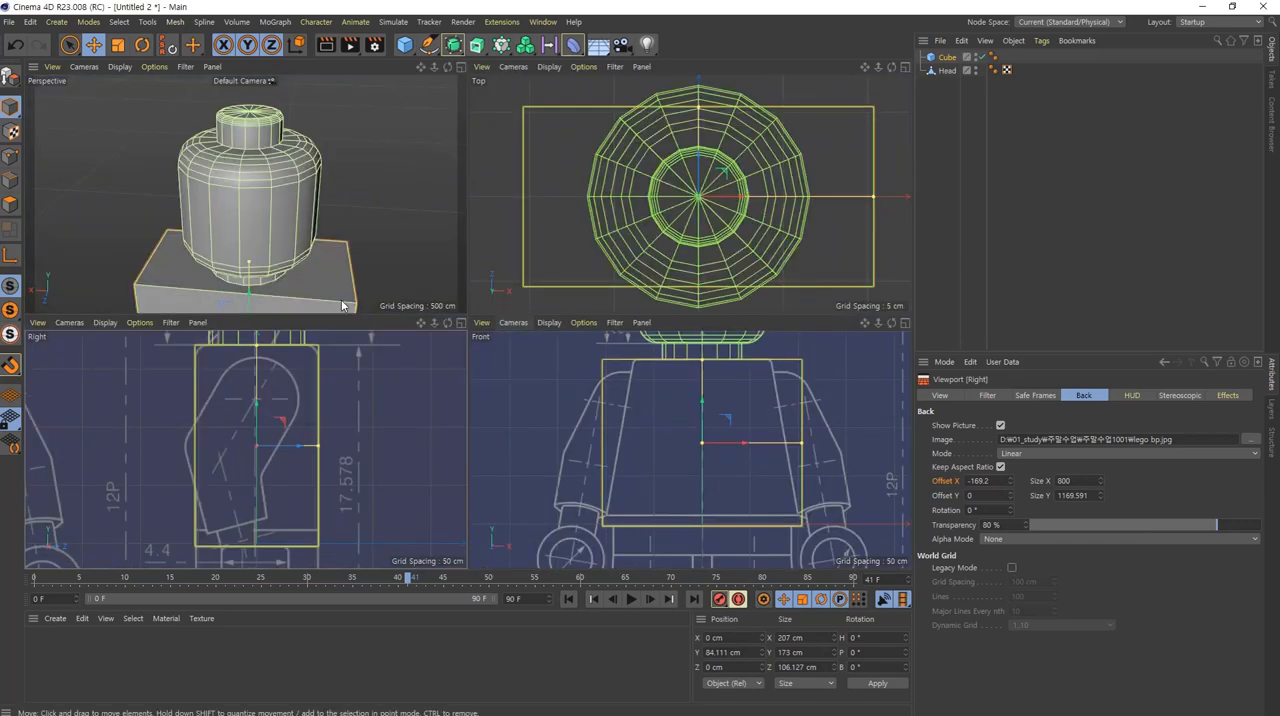
middle_click(296, 262)
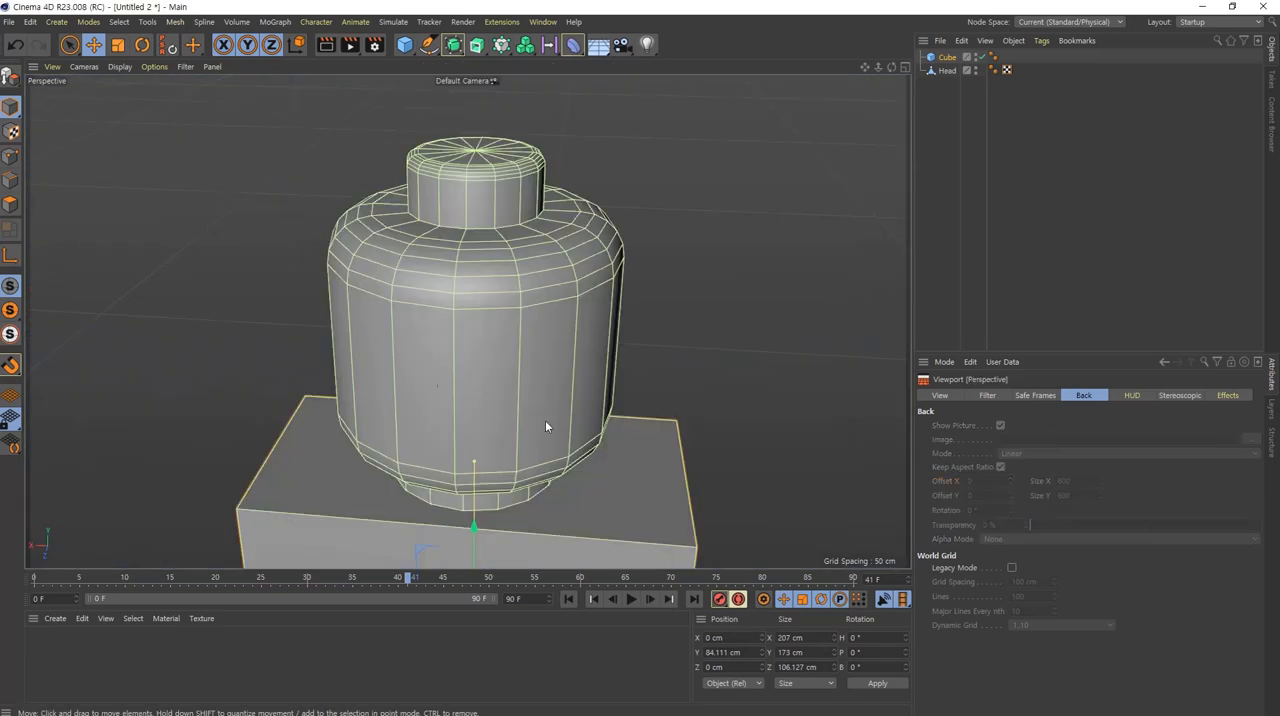
middle_click(527, 470)
middle_click(675, 461)
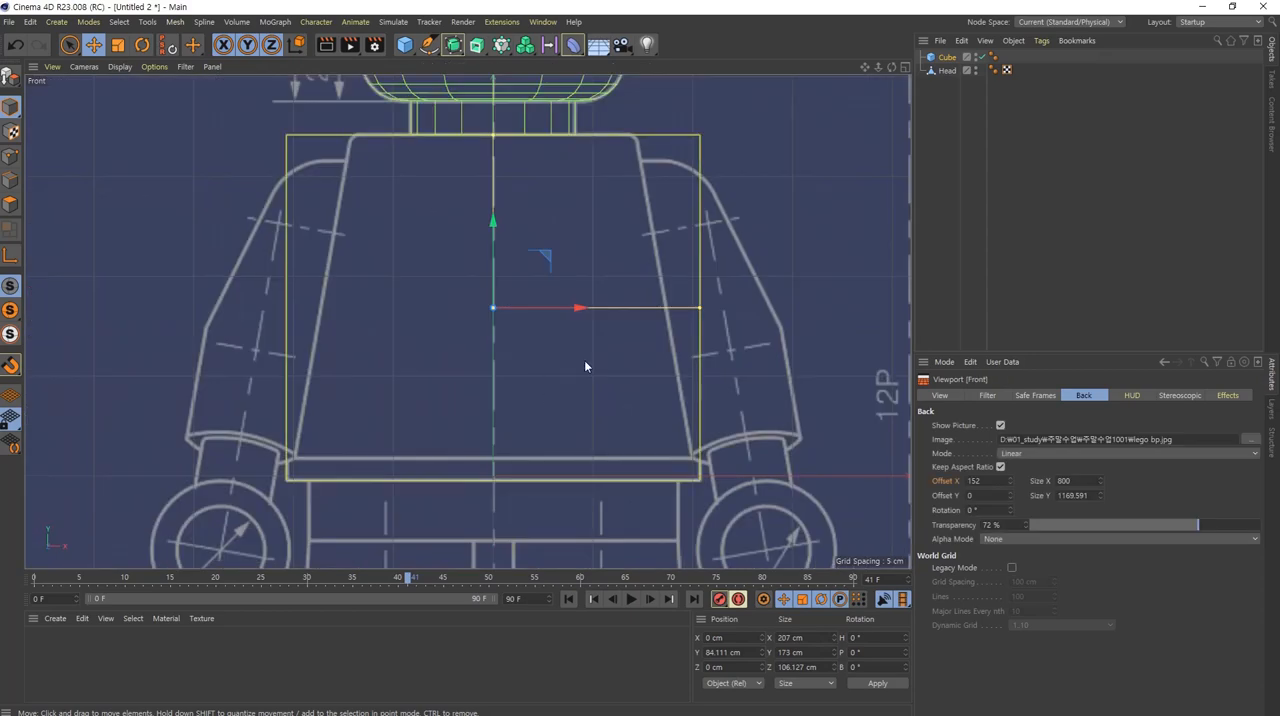
middle_click_drag(556, 354, 531, 357)
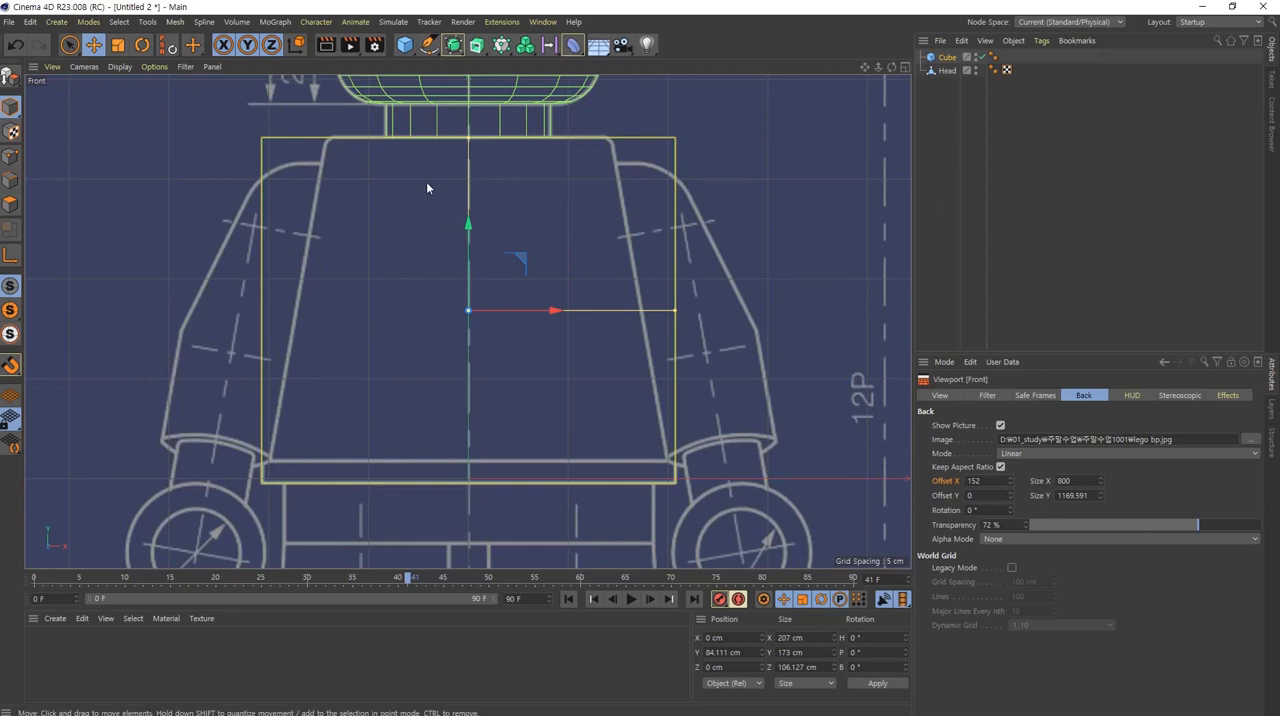
Step: Fit the torso cube between the neck and the waist strip of the front blueprint, with height 162.778 cm and Y position 89.463 cm
left_click_drag(464, 140, 466, 149)
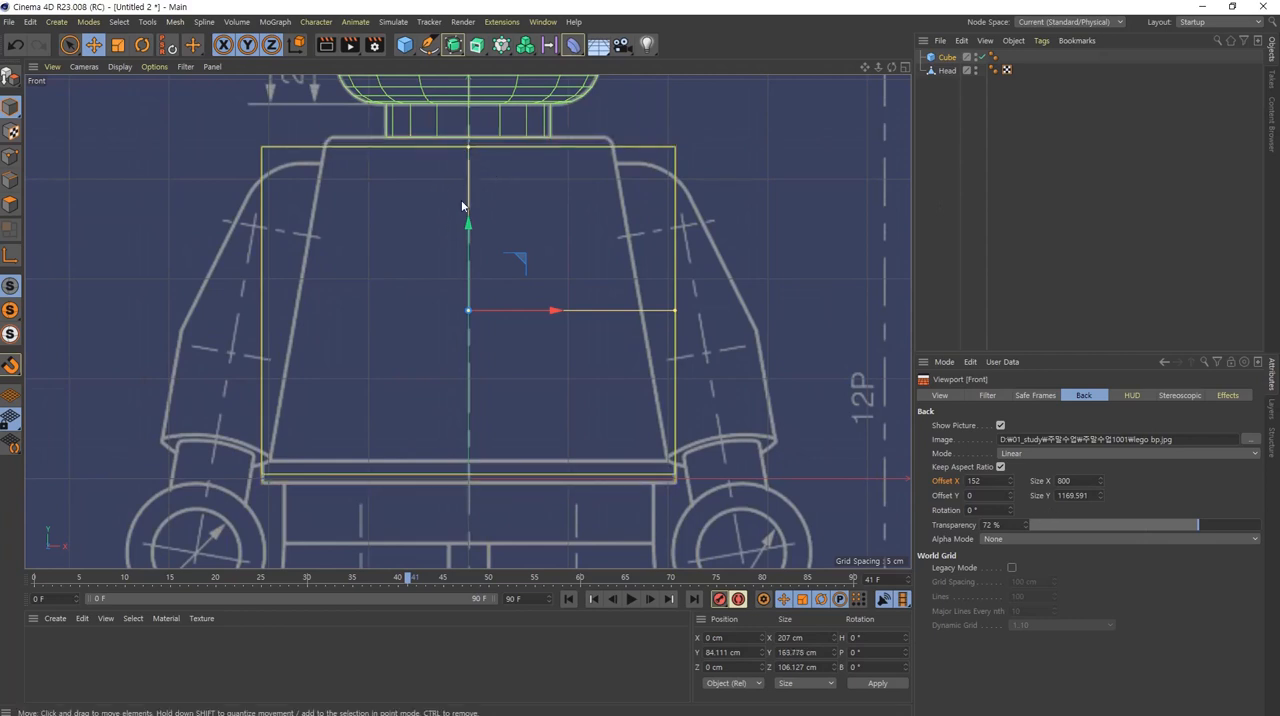
left_click_drag(468, 224, 468, 213)
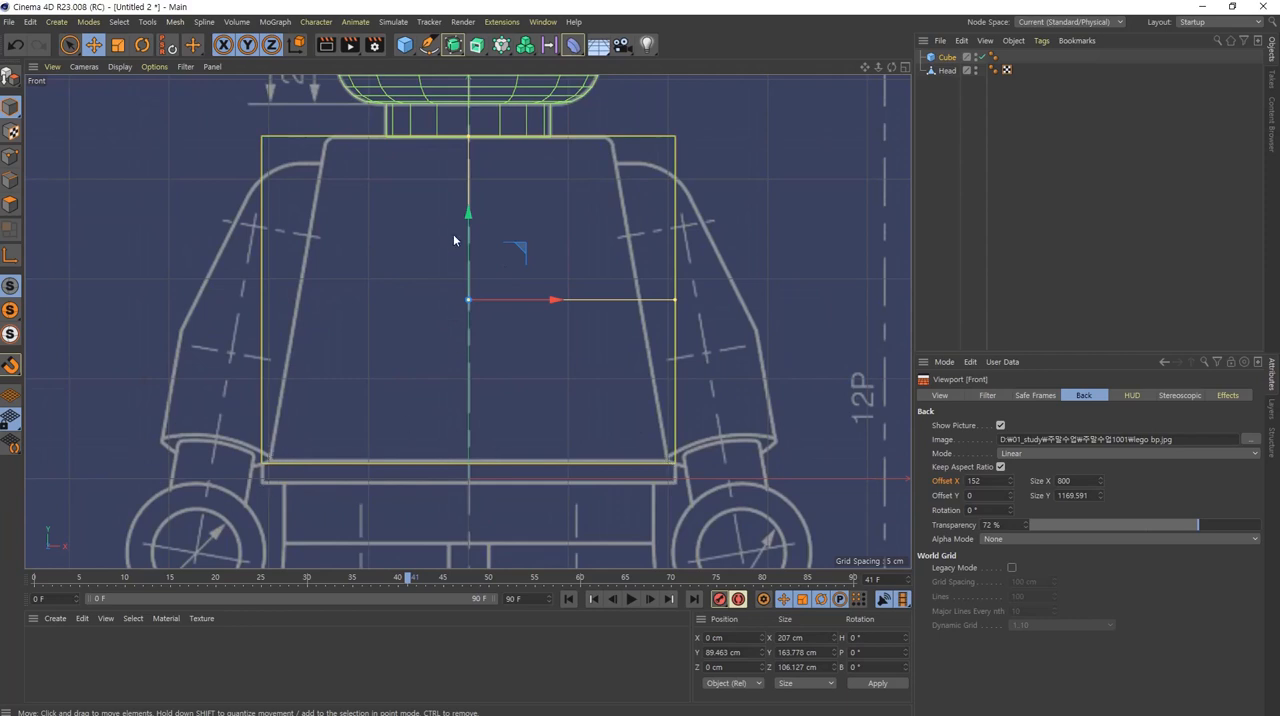
left_click(947, 59)
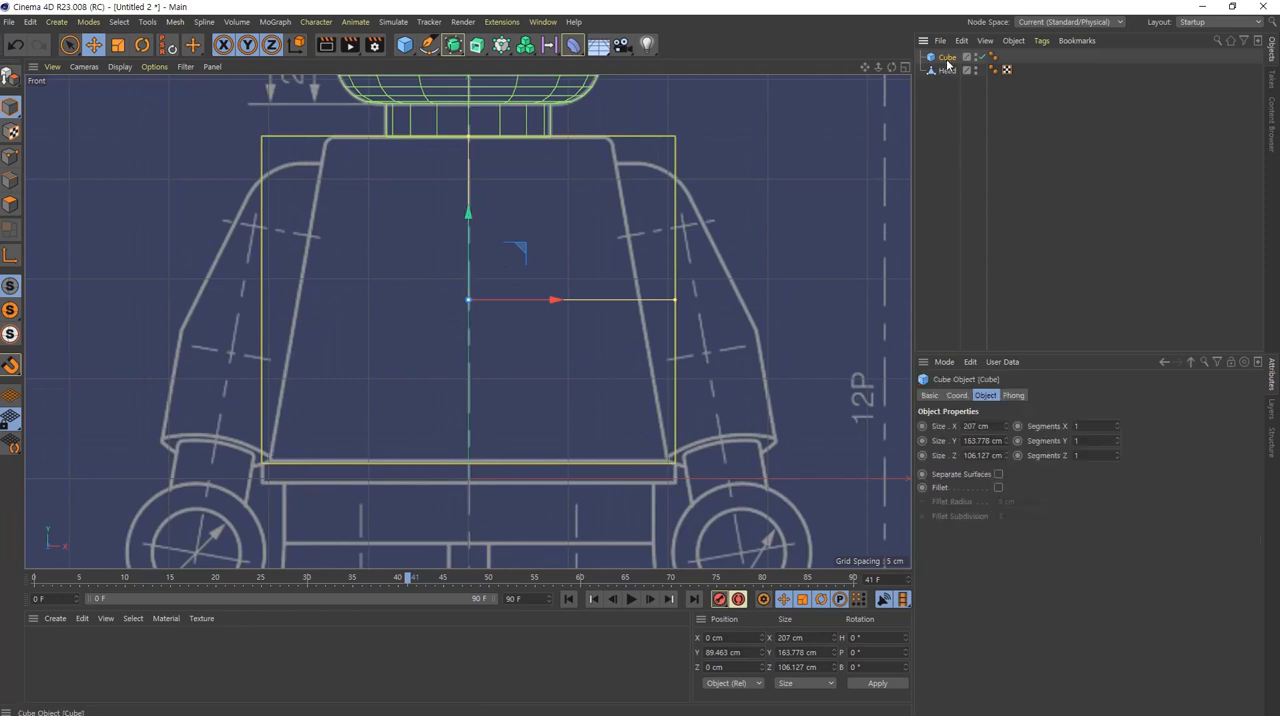
scroll(984, 441, "down", 2)
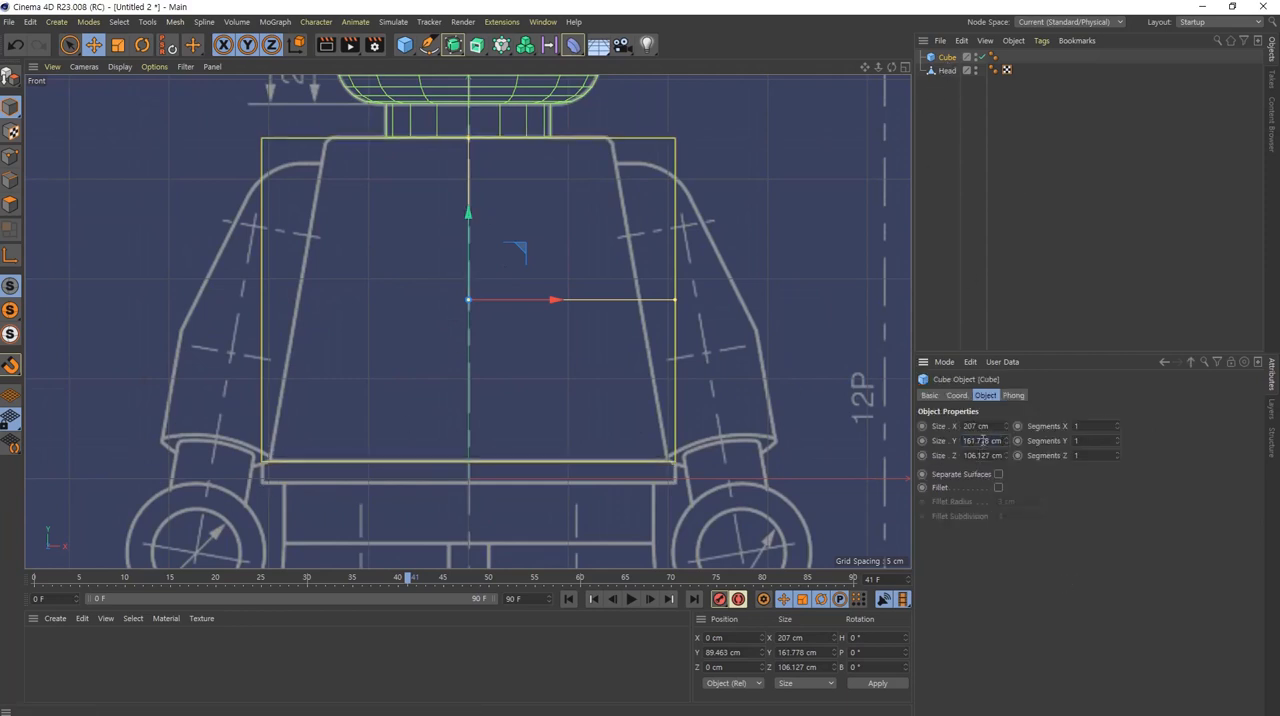
scroll(984, 441, "up", 1)
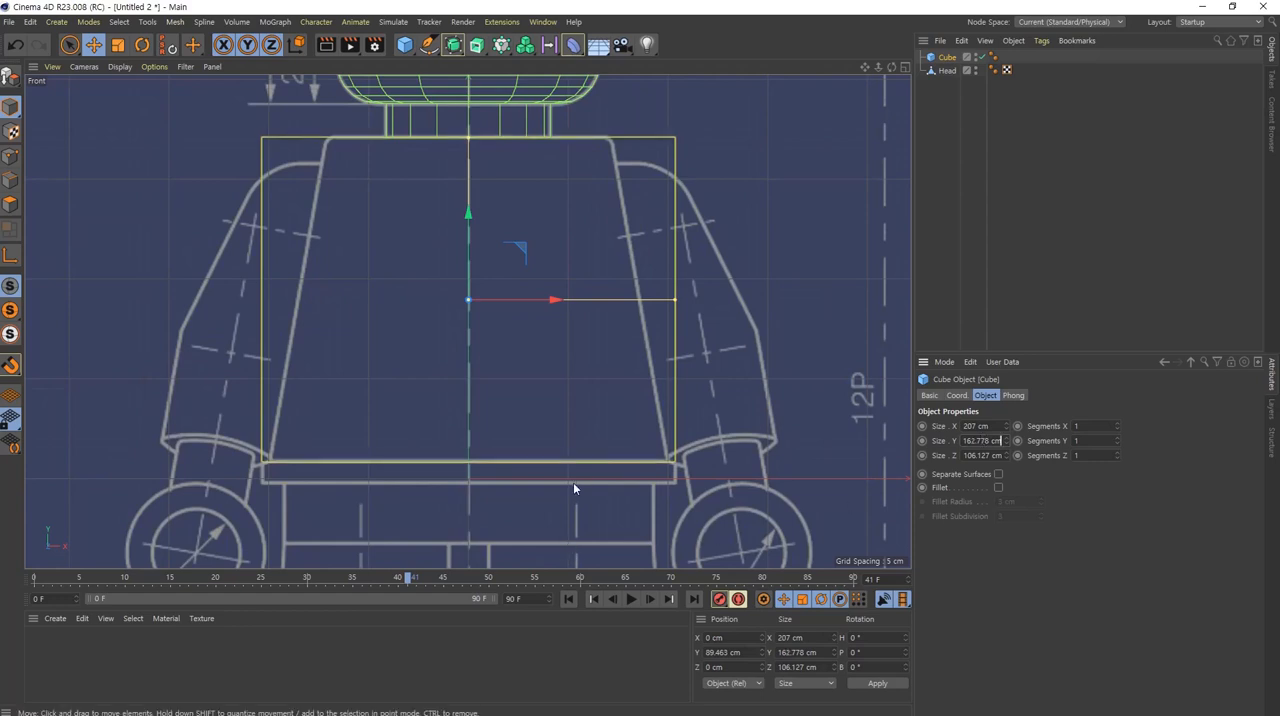
scroll(573, 482, "up", 3)
mouse_move(748, 497)
left_mouse_down()
mouse_move(718, 434)
mouse_move(765, 490)
mouse_move(743, 464)
left_mouse_up()
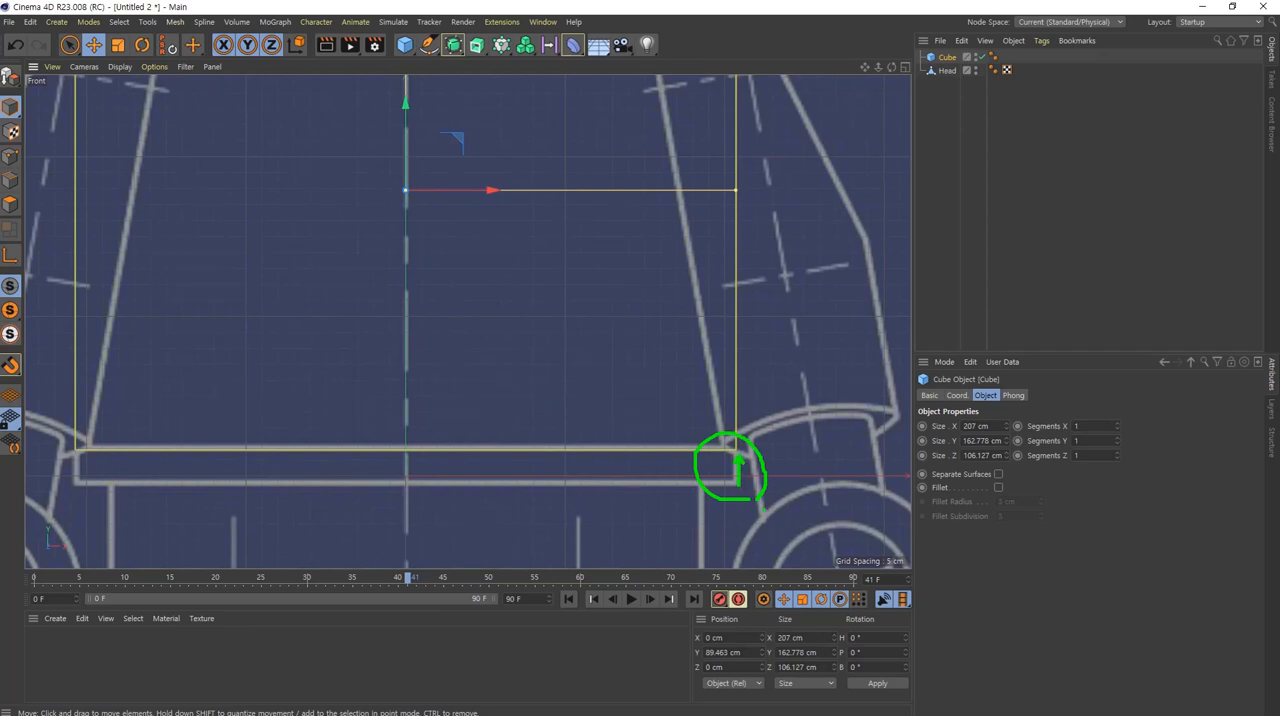
key("Escape")
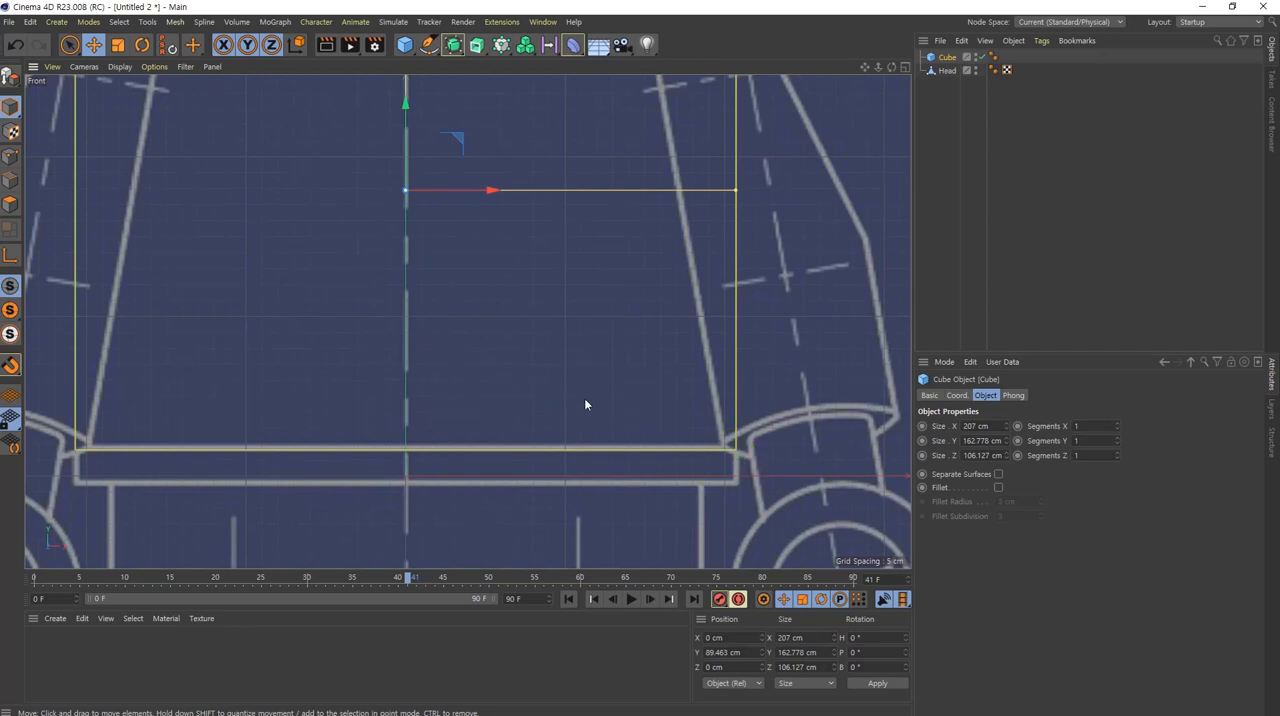
scroll(441, 355, "down", 5)
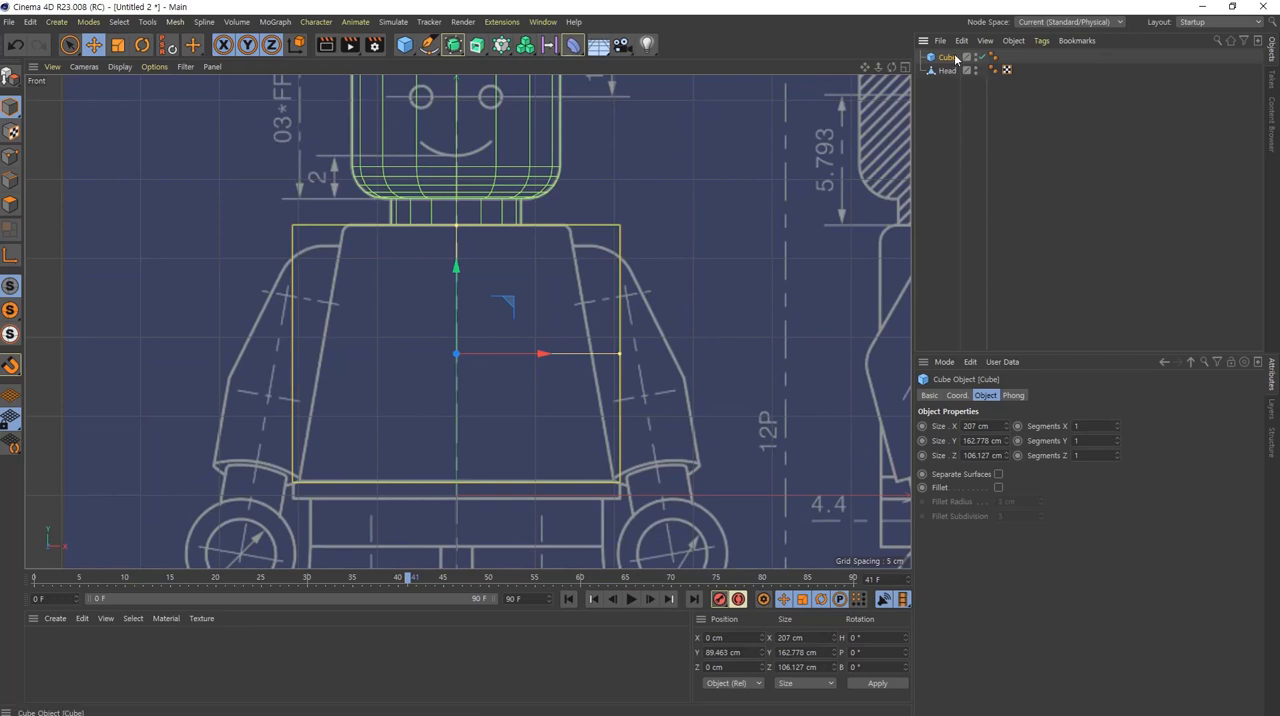
Step: Add an FFD deformer as a child of the torso cube, fitted to the cube's dimensions
left_click(573, 50)
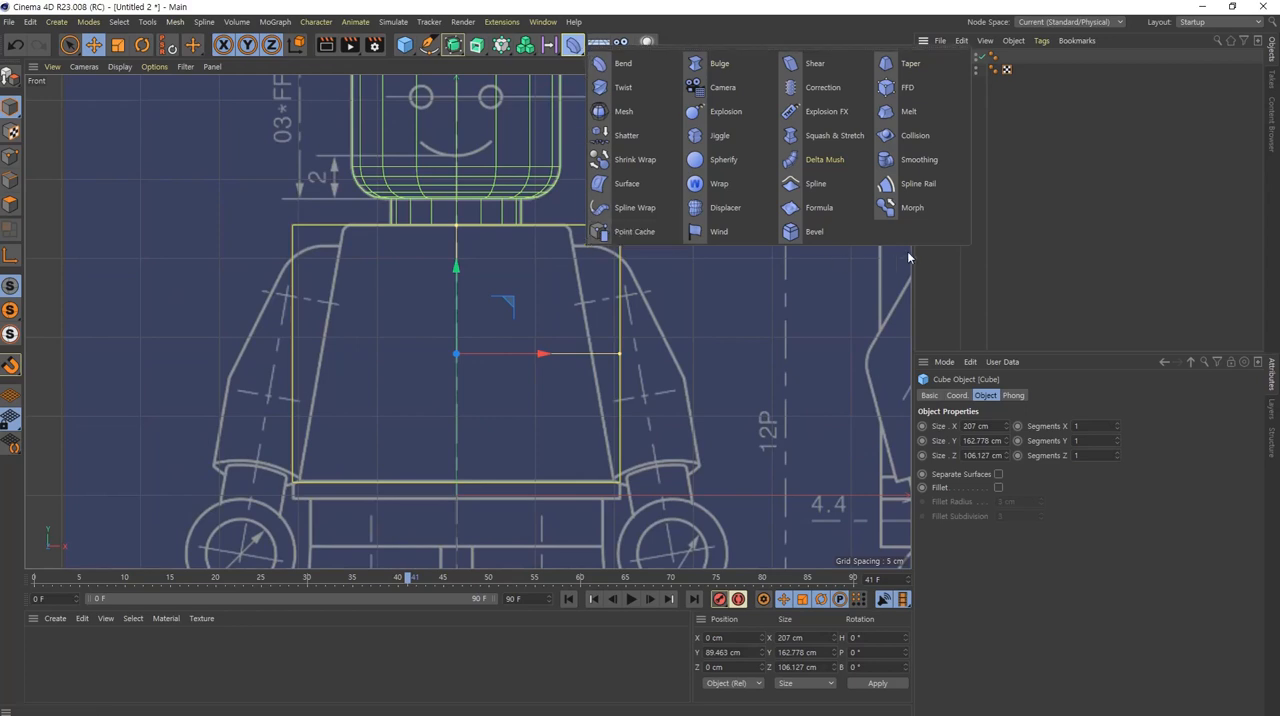
left_click(1033, 244)
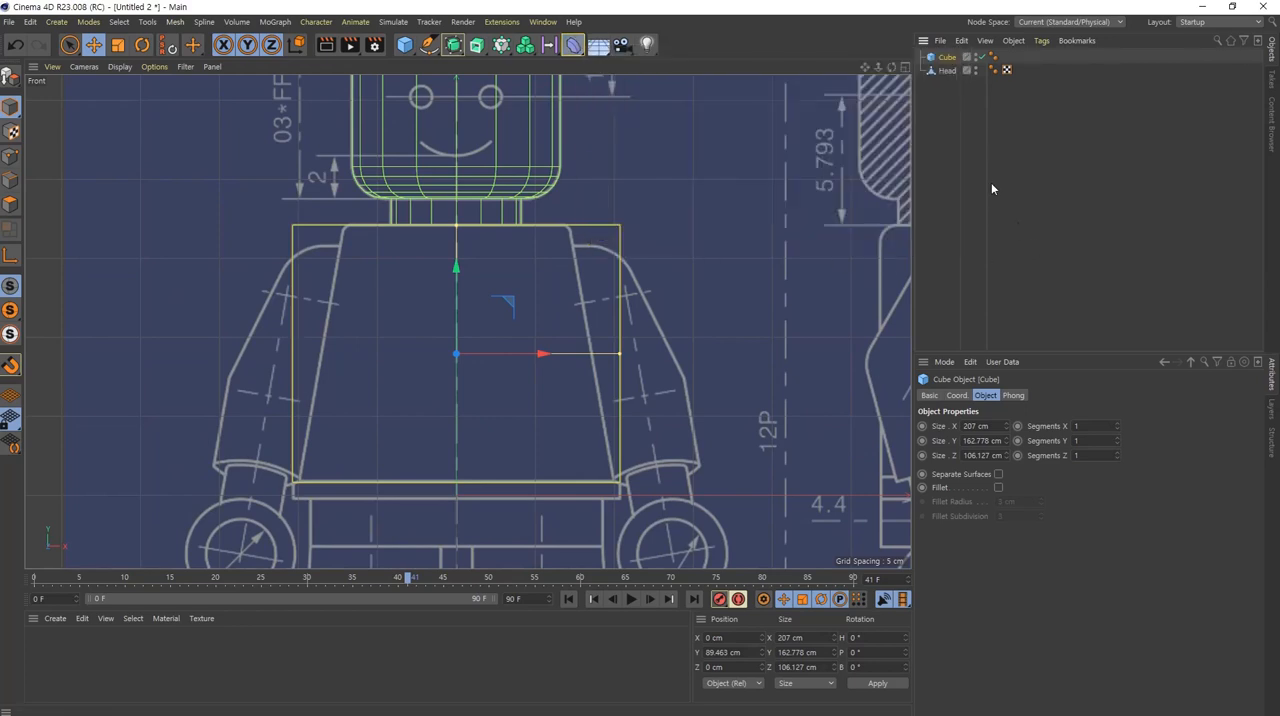
left_click(947, 71)
left_click(948, 59)
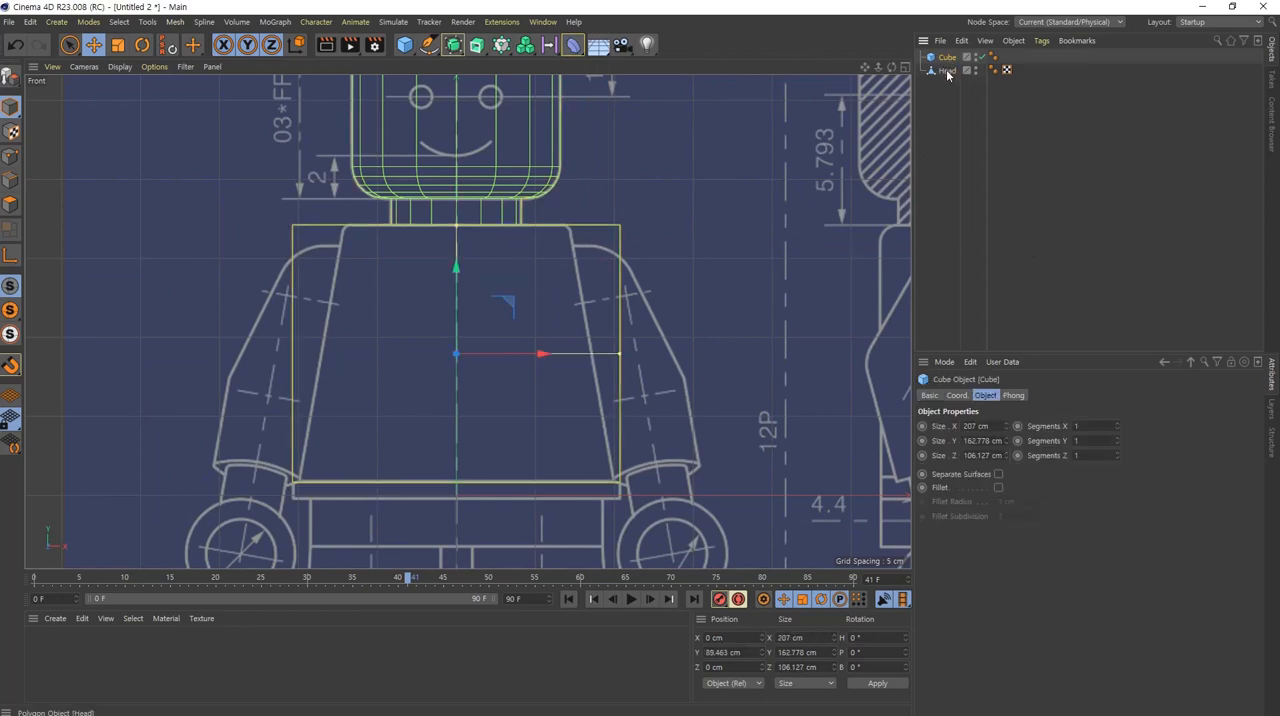
left_click(947, 72)
left_click(948, 59)
left_click(573, 45)
left_click(572, 45)
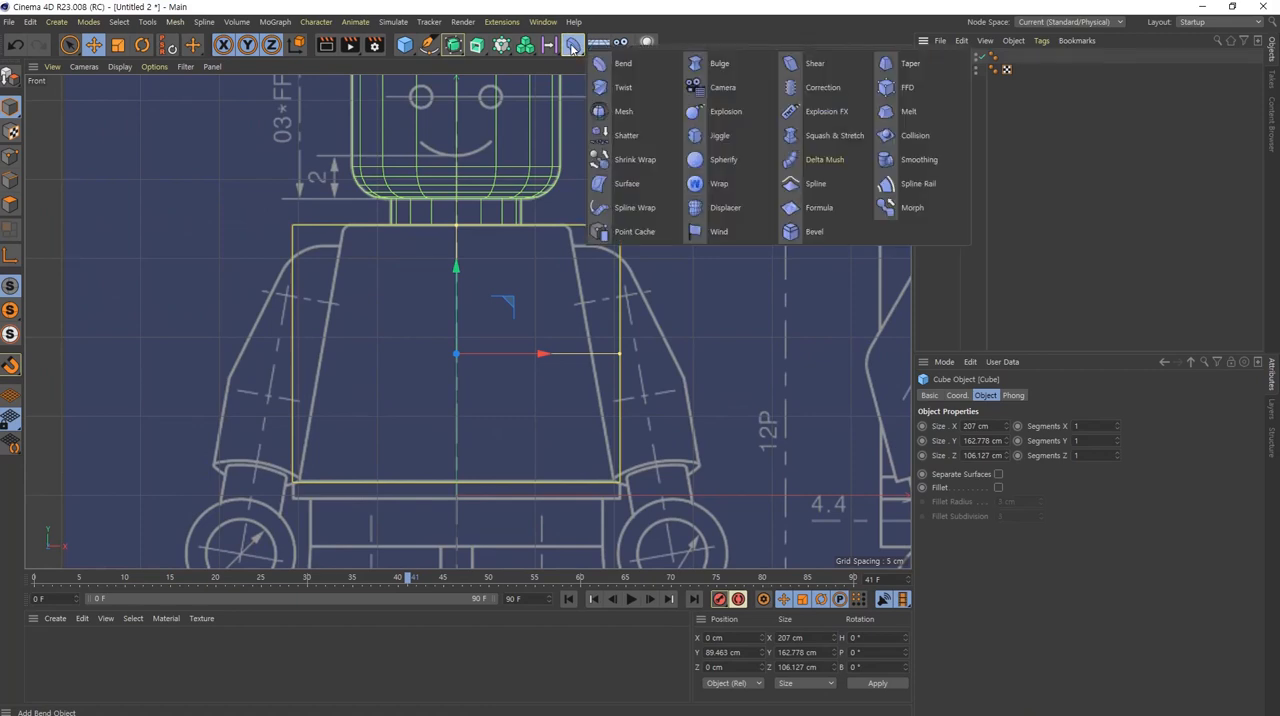
left_click(907, 90, "shift")
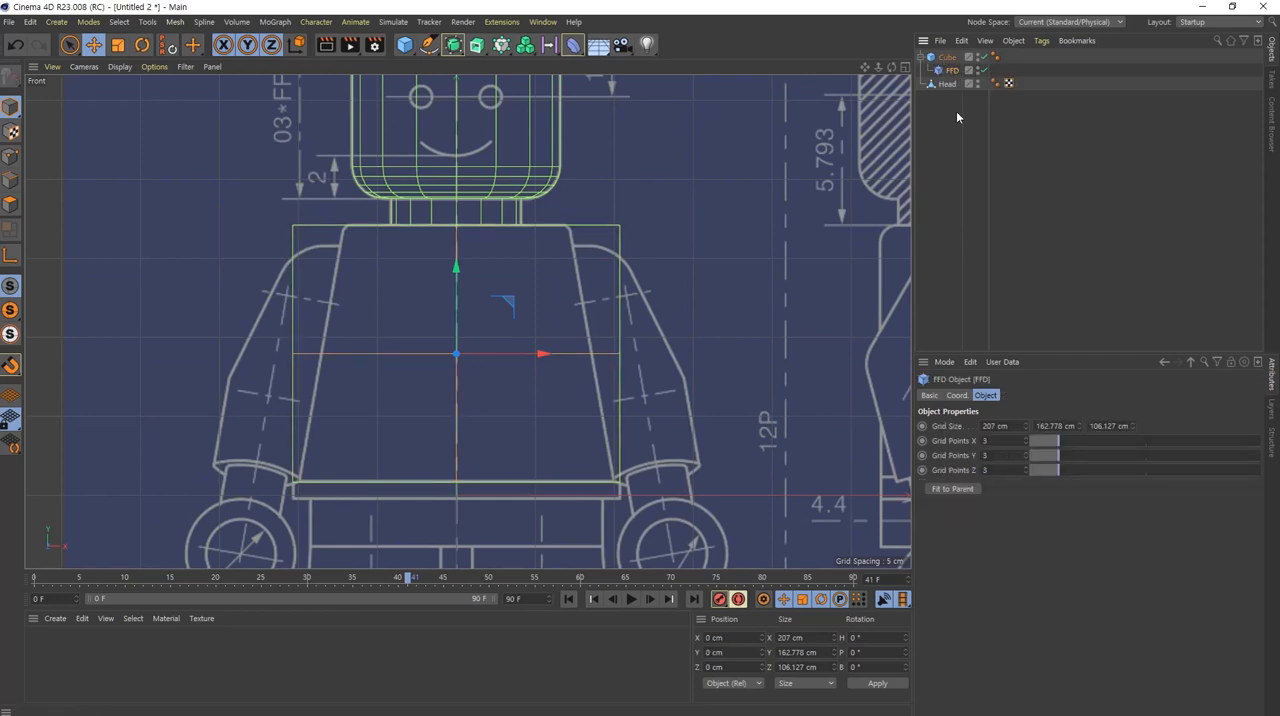
Step: Examine the FFD cage on the torso cube in perspective, and compare its sides with the blueprint's slanted torso edge in the maximized front view
middle_click(464, 376)
scroll(329, 274, "down", 3)
middle_click_drag(329, 272, 329, 178, "alt")
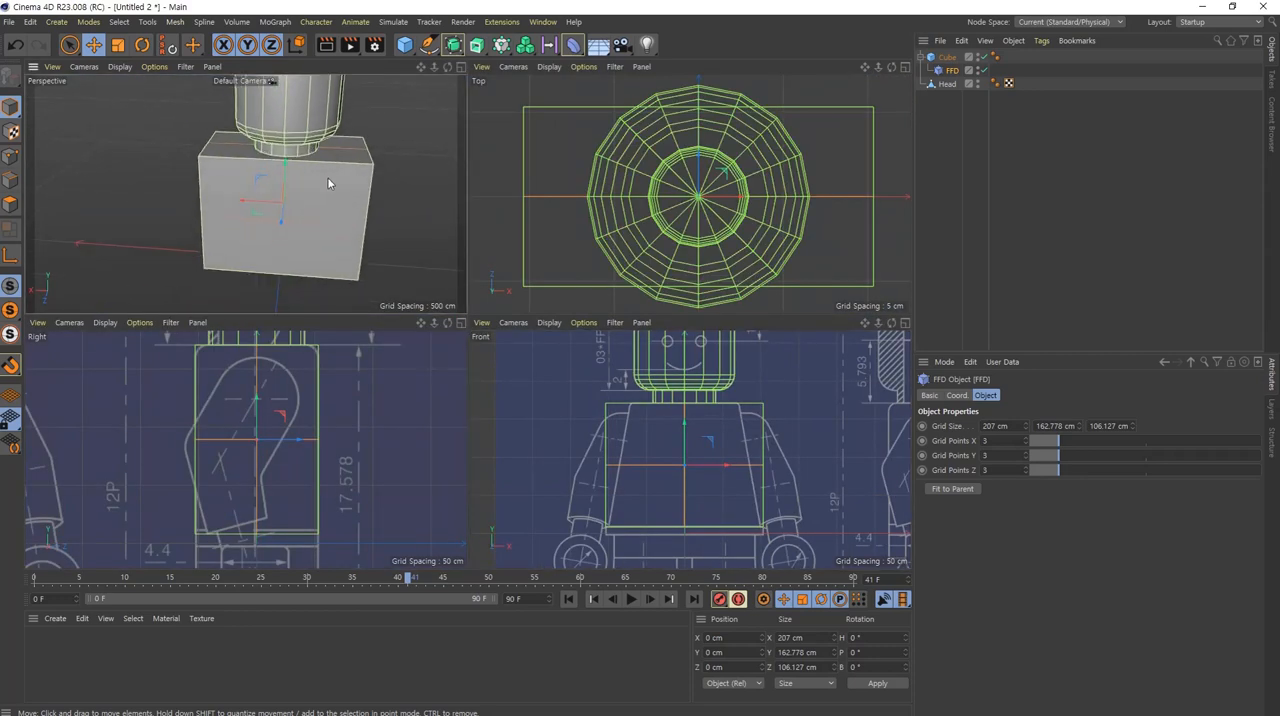
left_click_drag(329, 178, 388, 205, "alt")
scroll(251, 209, "up", 3)
left_click_drag(270, 212, 309, 198, "alt")
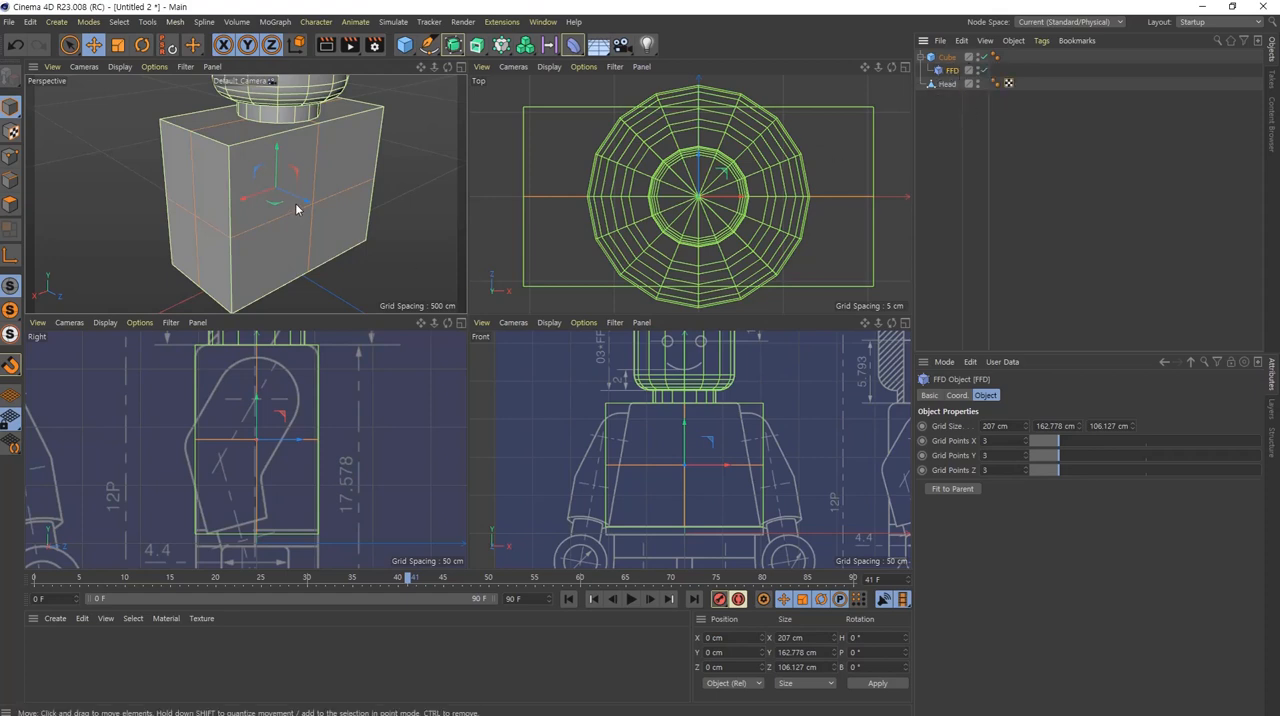
middle_click(713, 459)
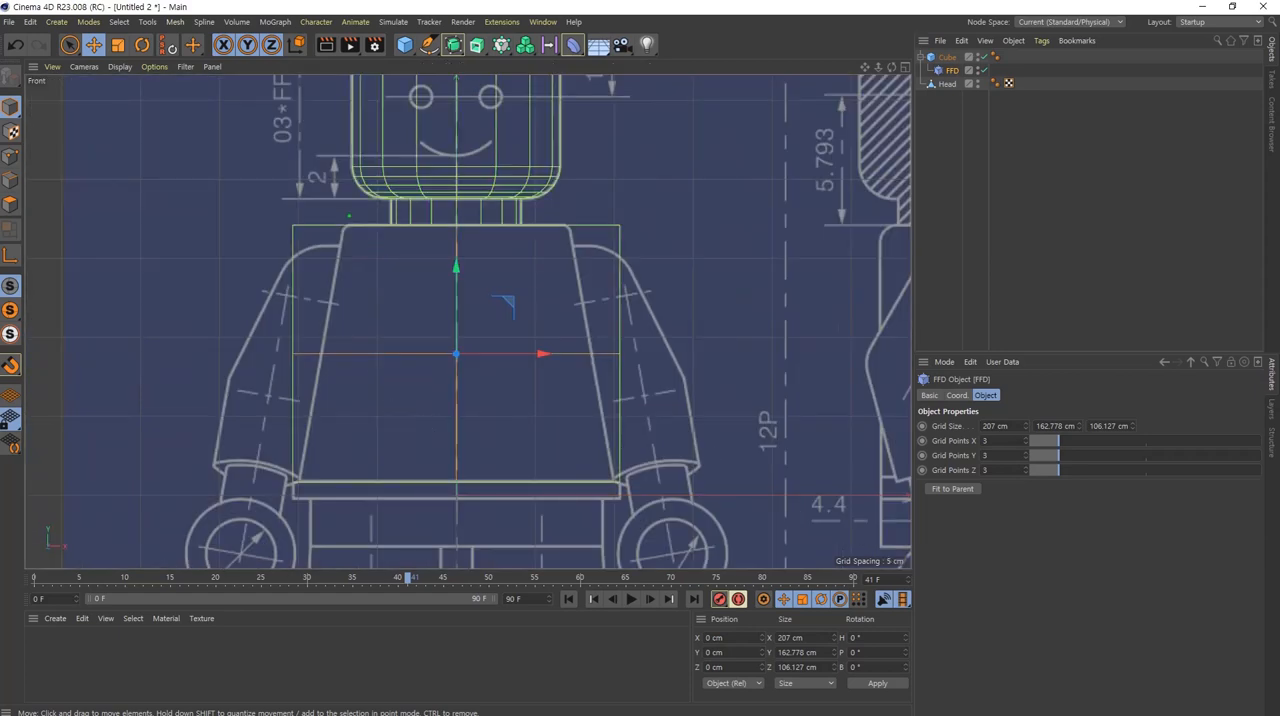
left_click_drag(349, 215, 288, 524)
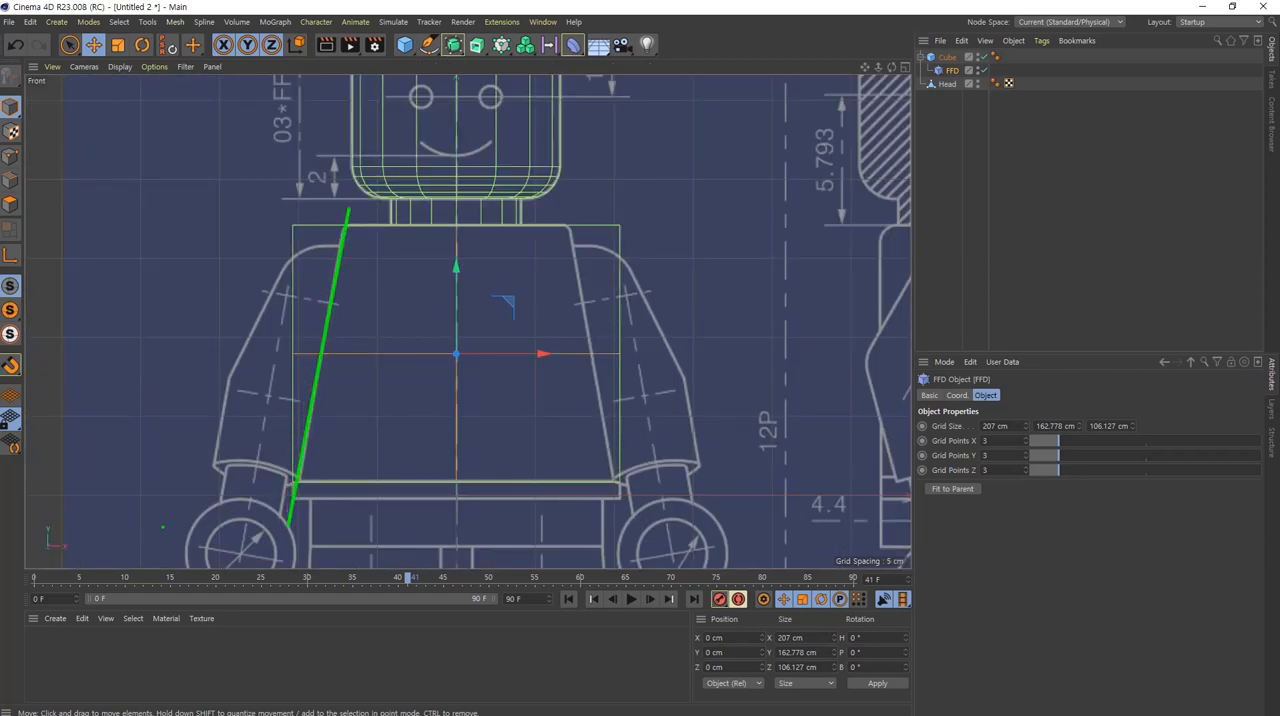
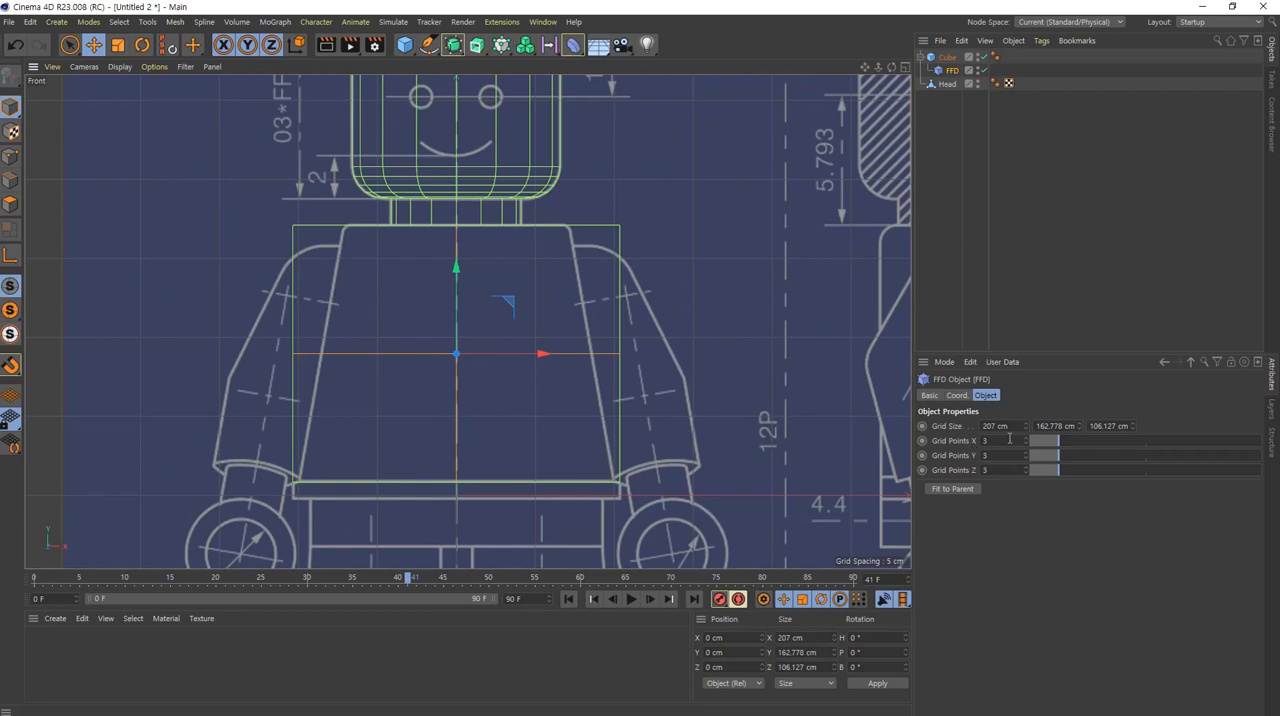
Step: Set the FFD deformer's grid points to 2 in X, Y and Z
scroll(1009, 440, "down", 1)
scroll(1008, 453, "down", 1)
left_click(1010, 470)
type("2")
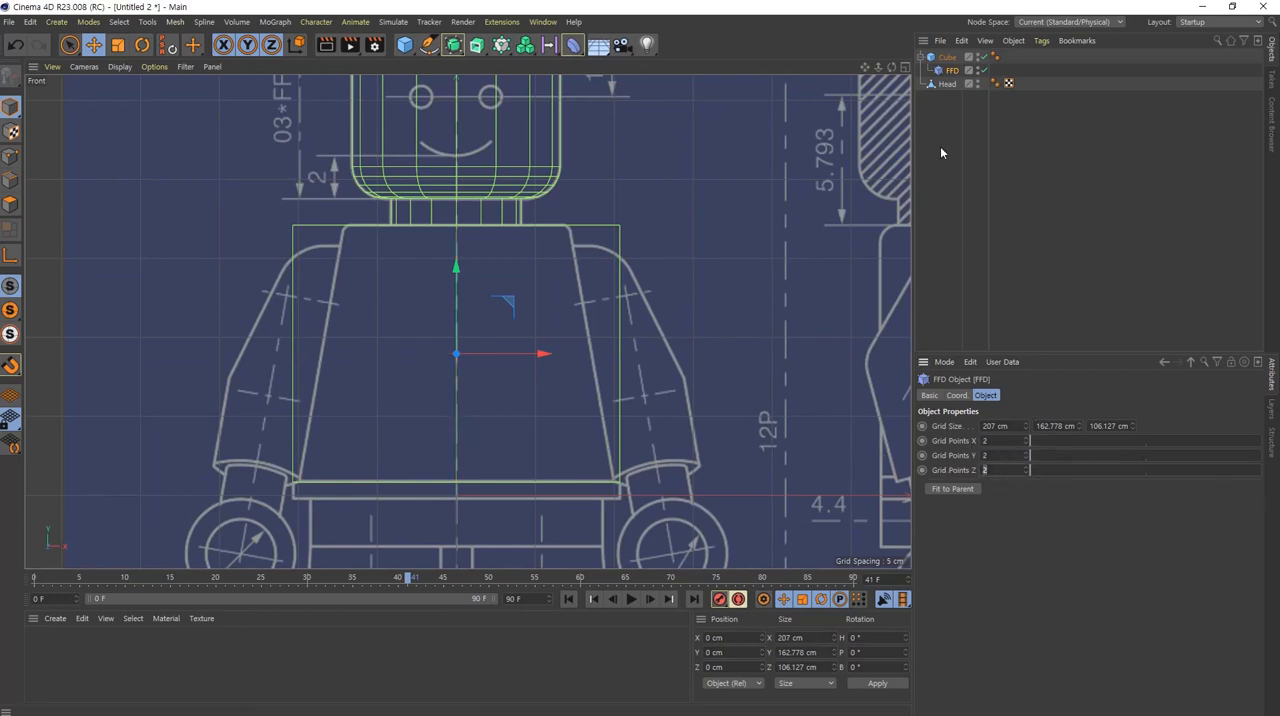
middle_click_drag(642, 312, 628, 305, "alt")
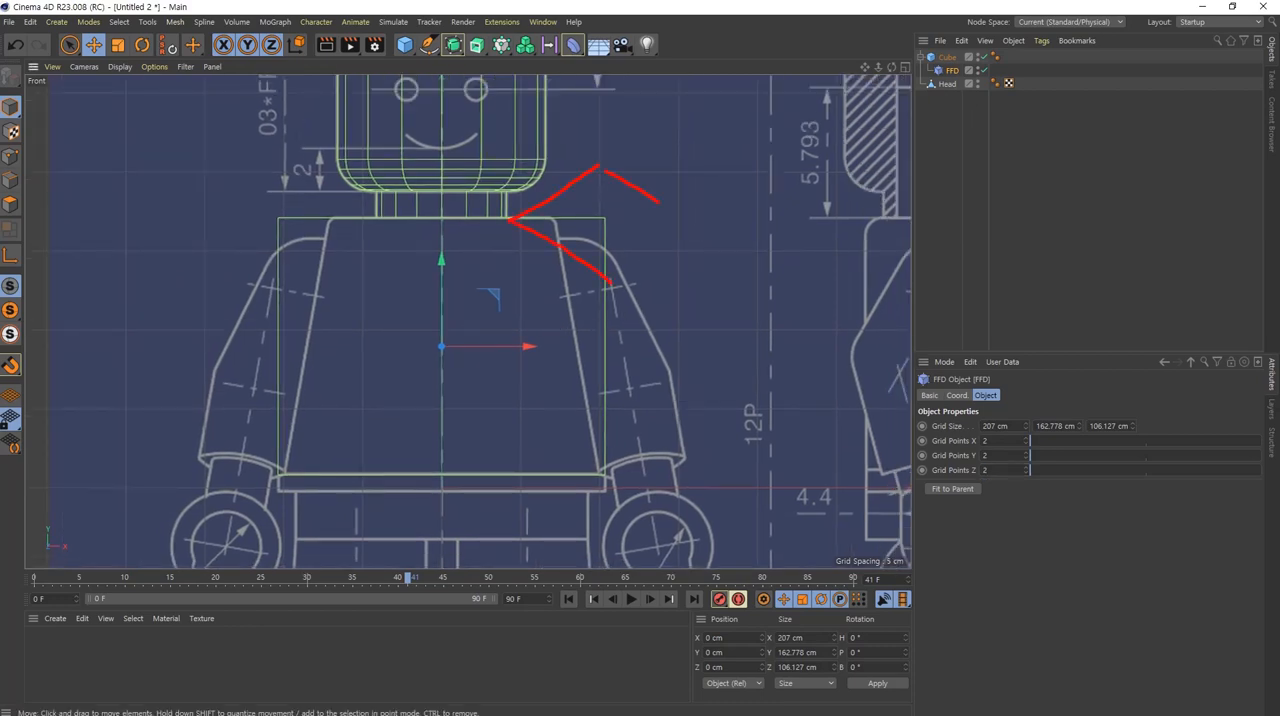
left_click_drag(612, 283, 620, 366)
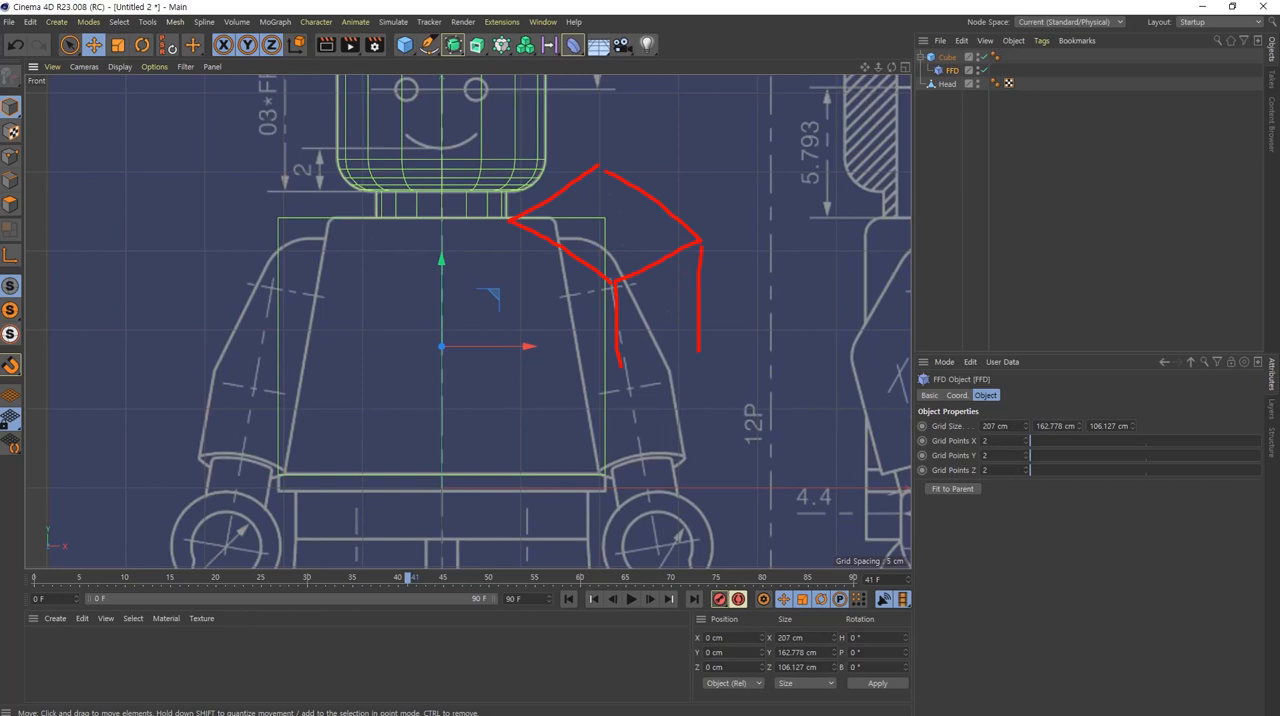
left_click_drag(532, 290, 531, 251)
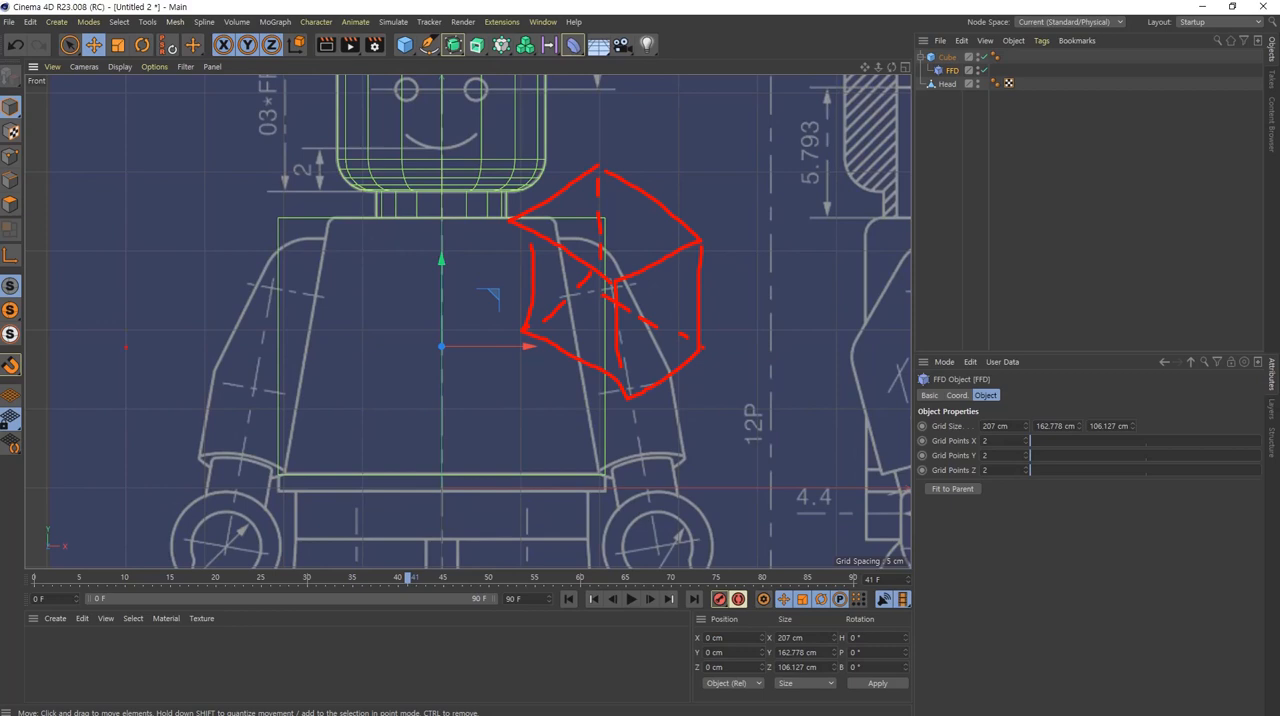
key("Escape")
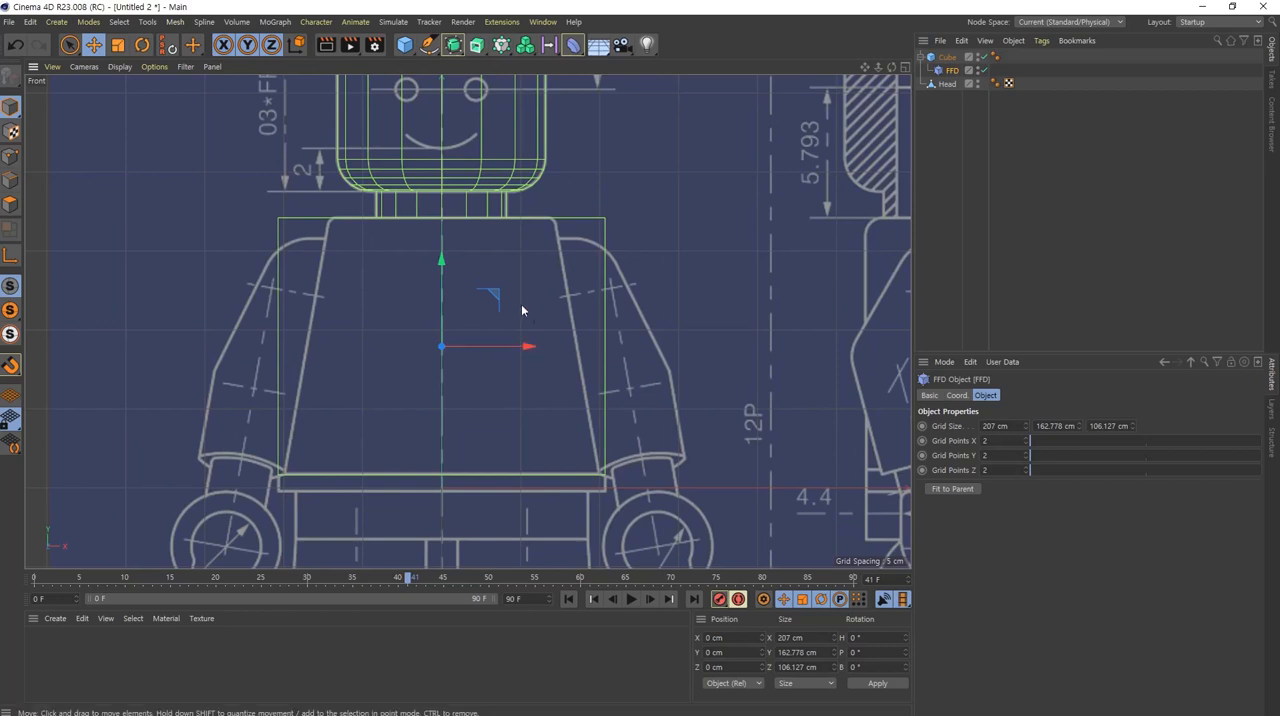
left_click_drag(270, 268, 758, 268, "shift")
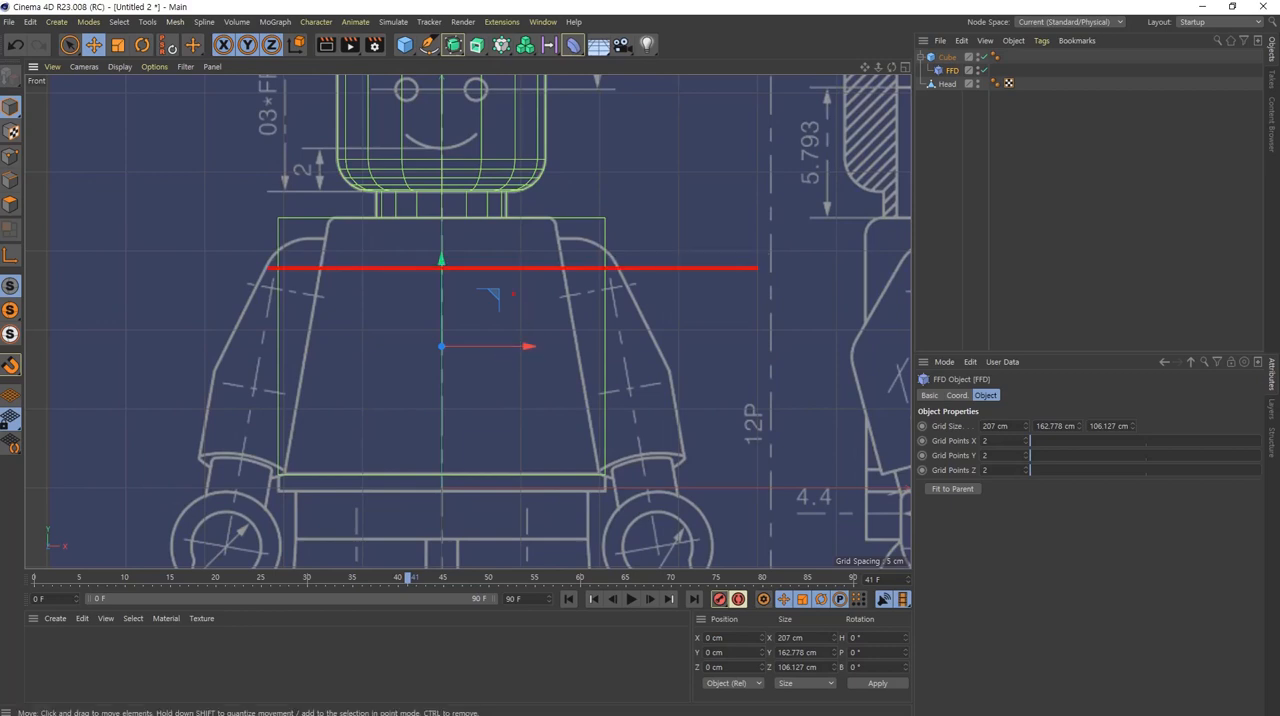
left_click_drag(240, 324, 681, 324, "shift")
left_click_drag(254, 391, 694, 391, "shift")
left_click_drag(244, 434, 672, 433, "shift")
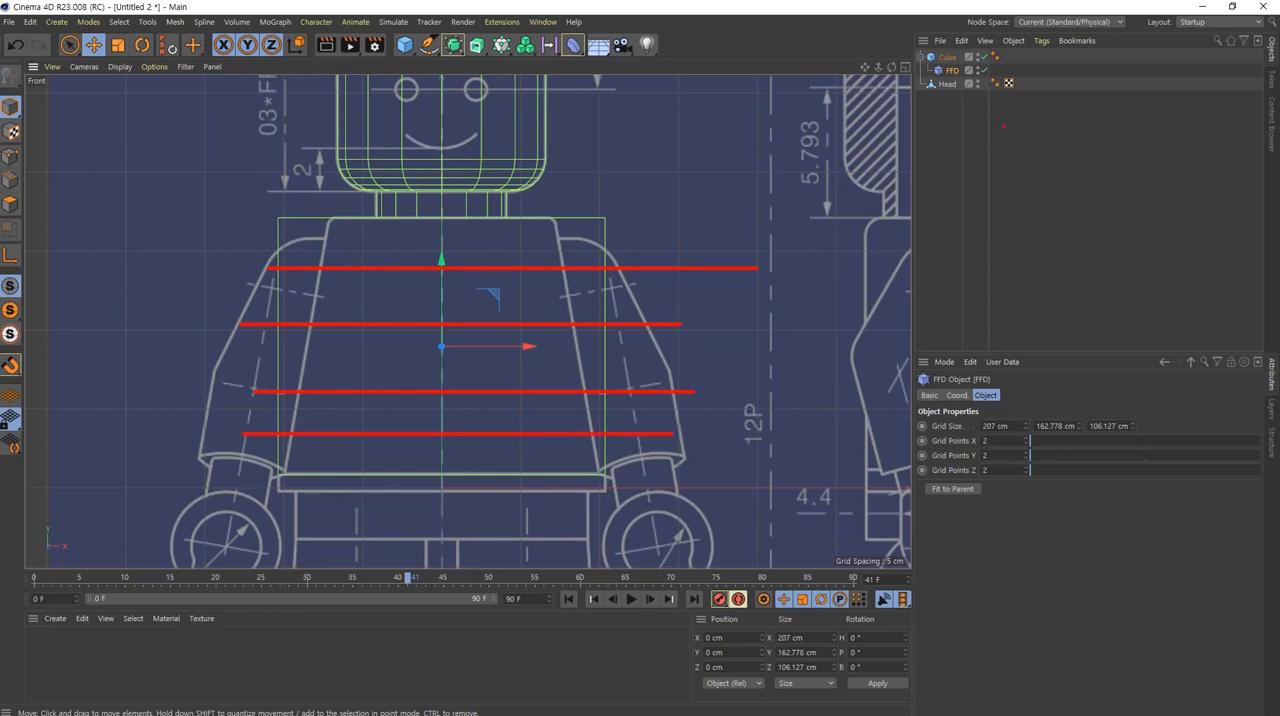
key("Escape")
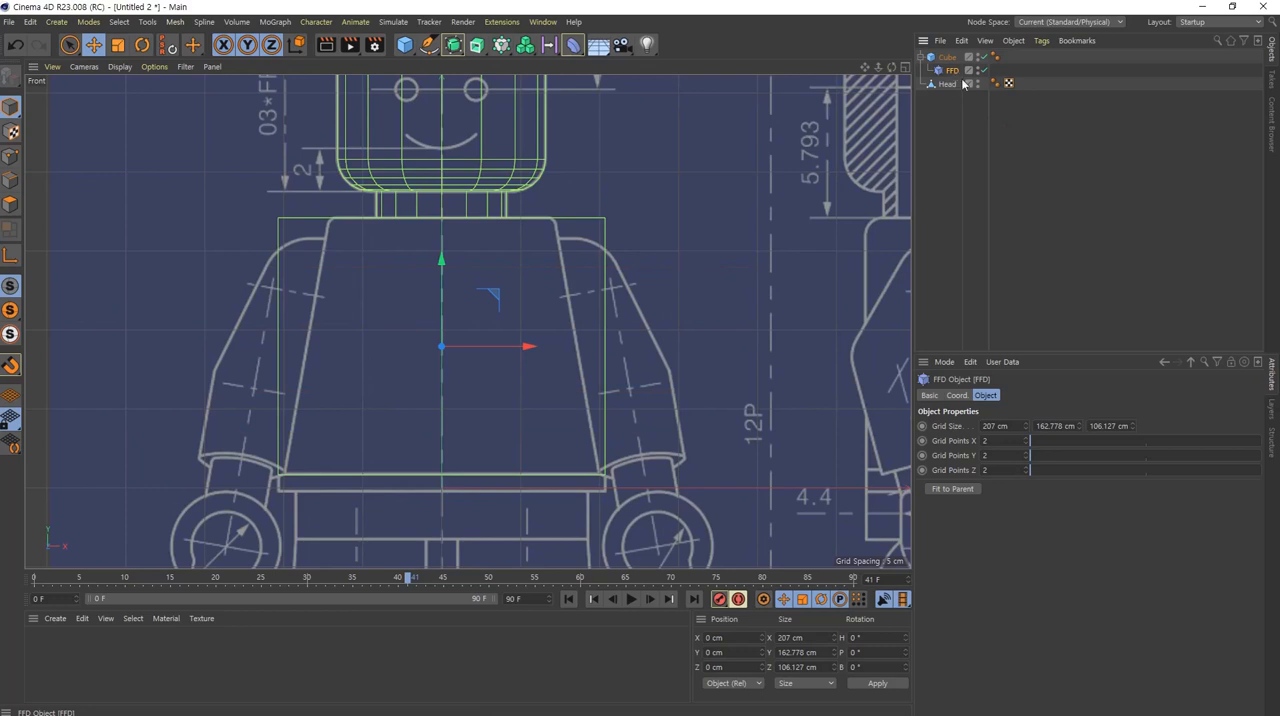
Step: Select the FFD cage's upper points in point mode with Rectangle Selection, including the ones behind
left_click(12, 156)
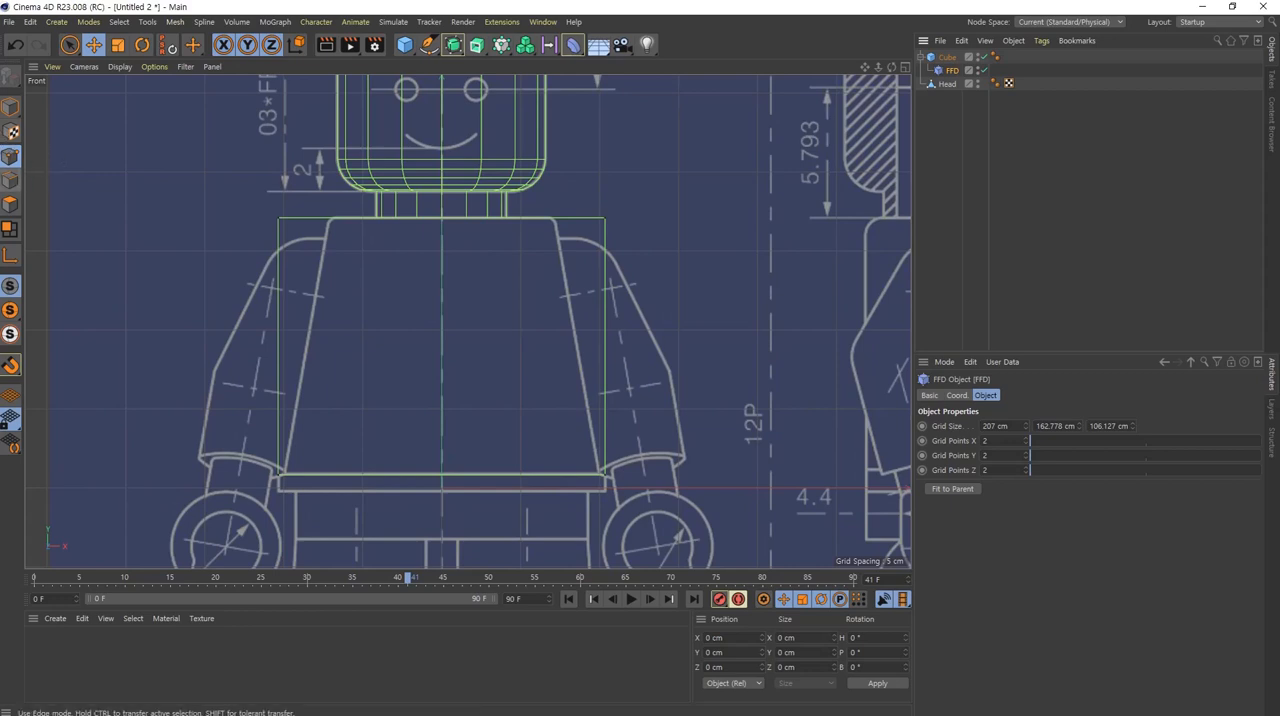
left_click(72, 46)
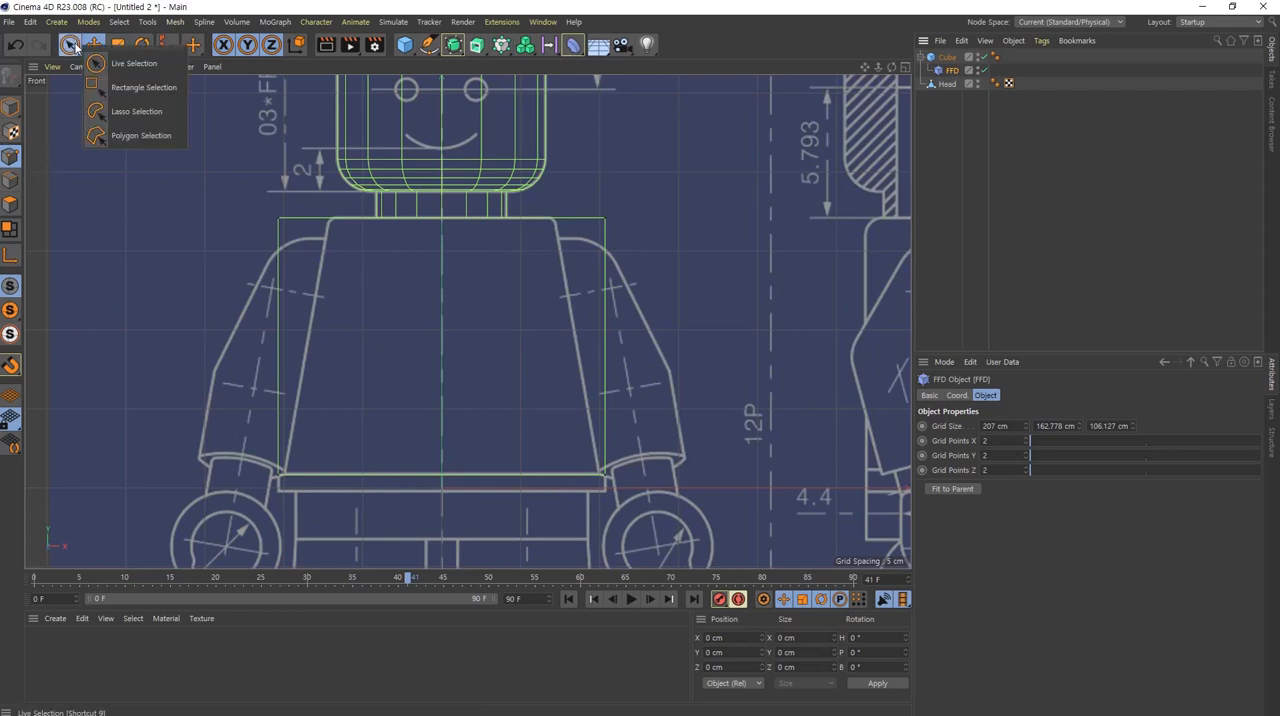
left_click(118, 91)
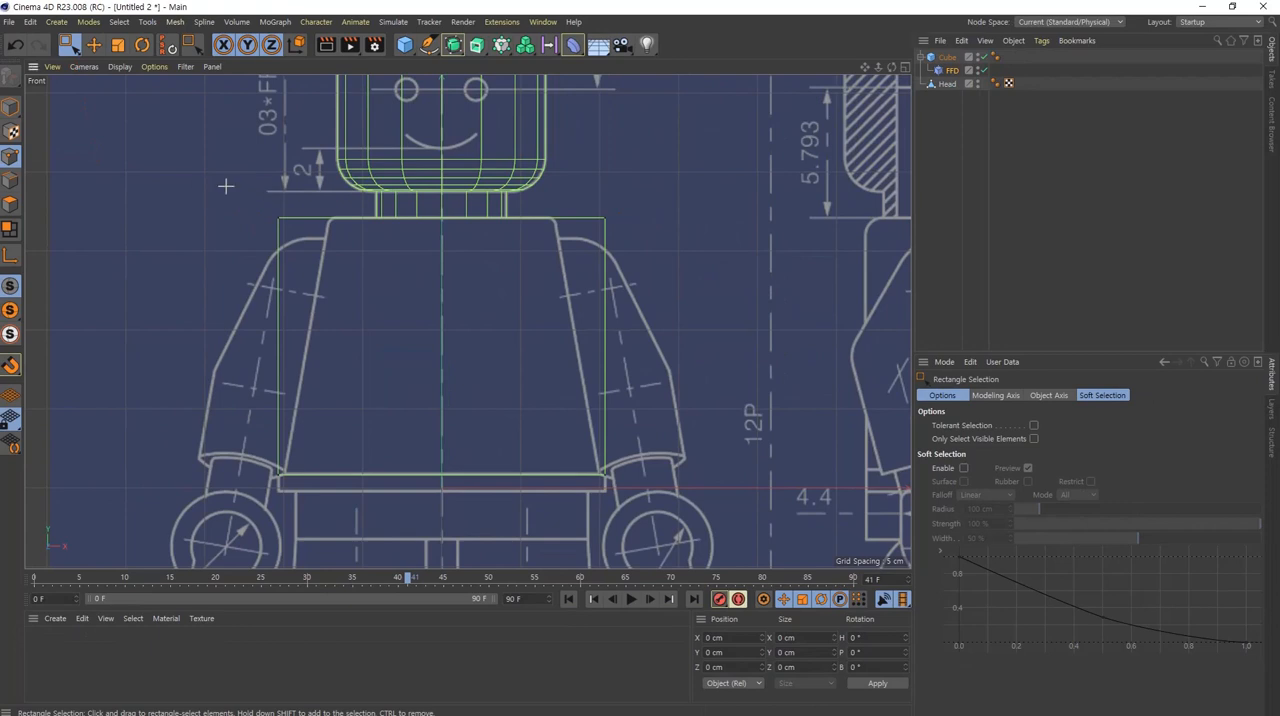
left_click_drag(194, 179, 670, 261)
left_click_drag(200, 171, 708, 278)
left_click_drag(229, 187, 645, 298)
Step: Scale the selected upper FFD points along X to about 142 cm so the torso tapers to the blueprint's shoulder corners
left_click(121, 49)
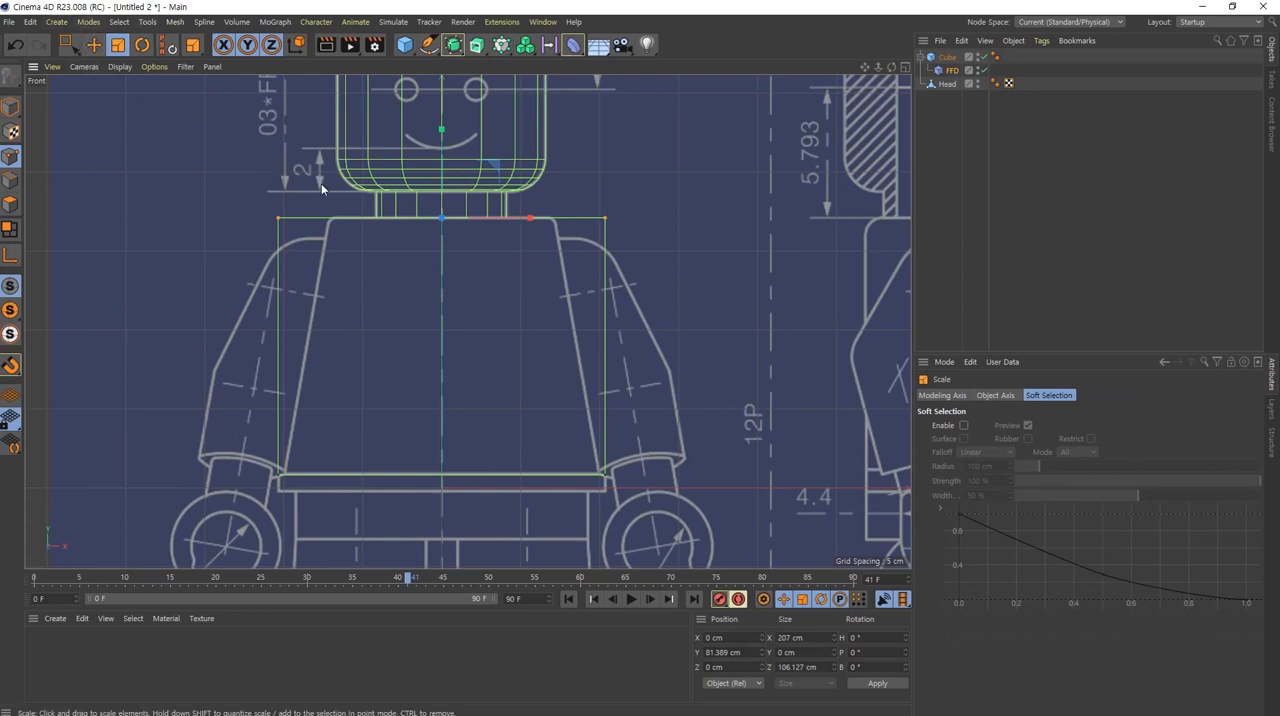
scroll(410, 217, "up", 5)
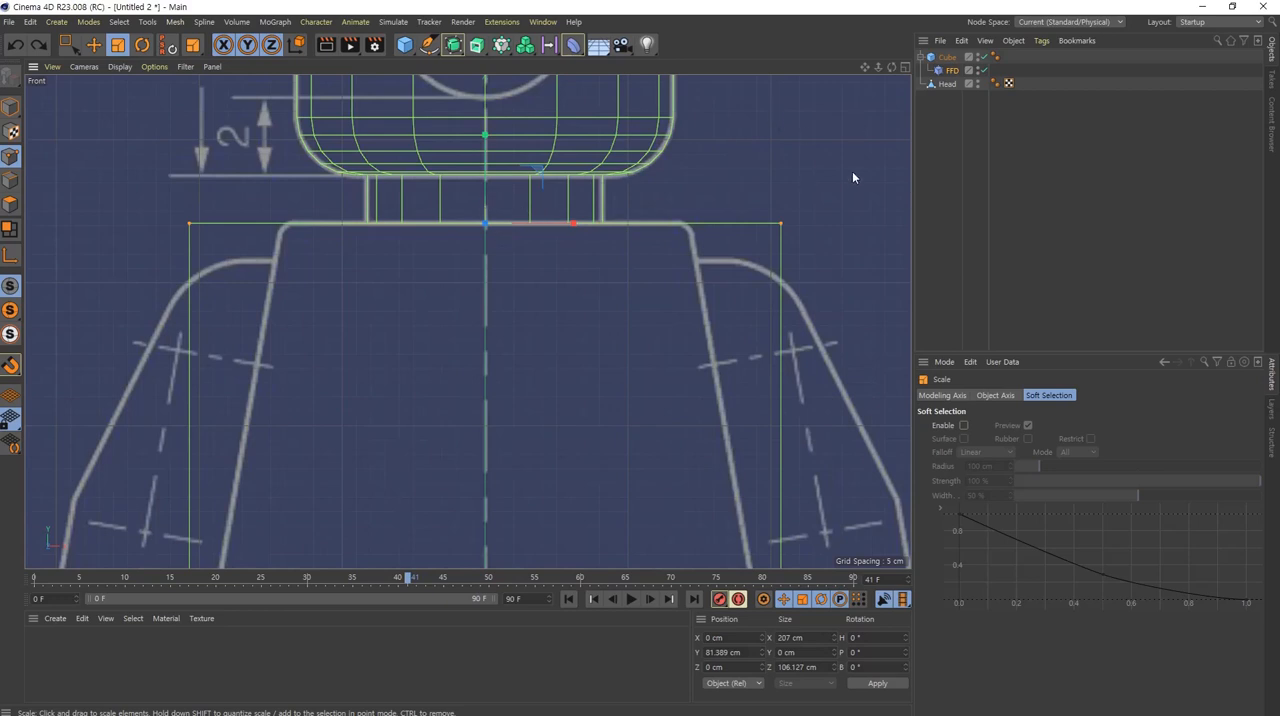
mouse_move(838, 118)
left_mouse_down()
mouse_move(765, 170)
mouse_move(807, 156)
mouse_move(722, 190)
mouse_move(800, 135)
mouse_move(675, 212)
mouse_move(800, 132)
mouse_move(833, 133)
left_mouse_up()
key("ctrl+z")
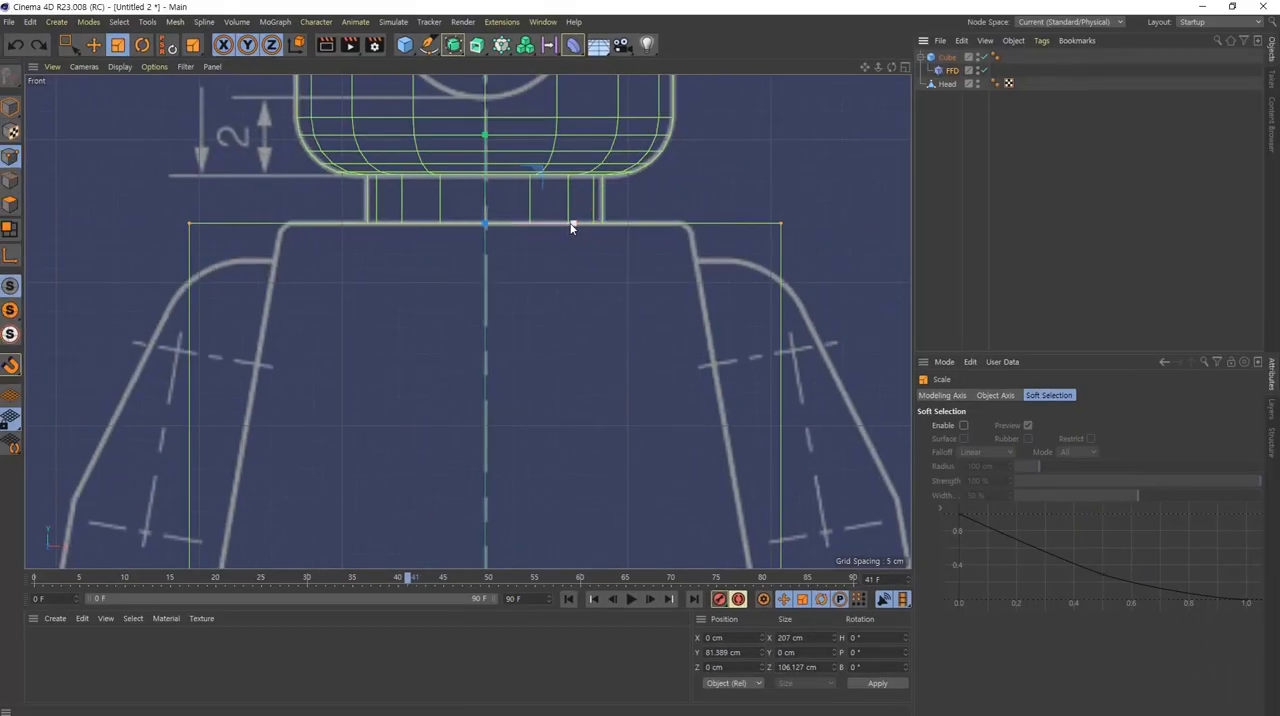
left_click_drag(575, 228, 545, 230)
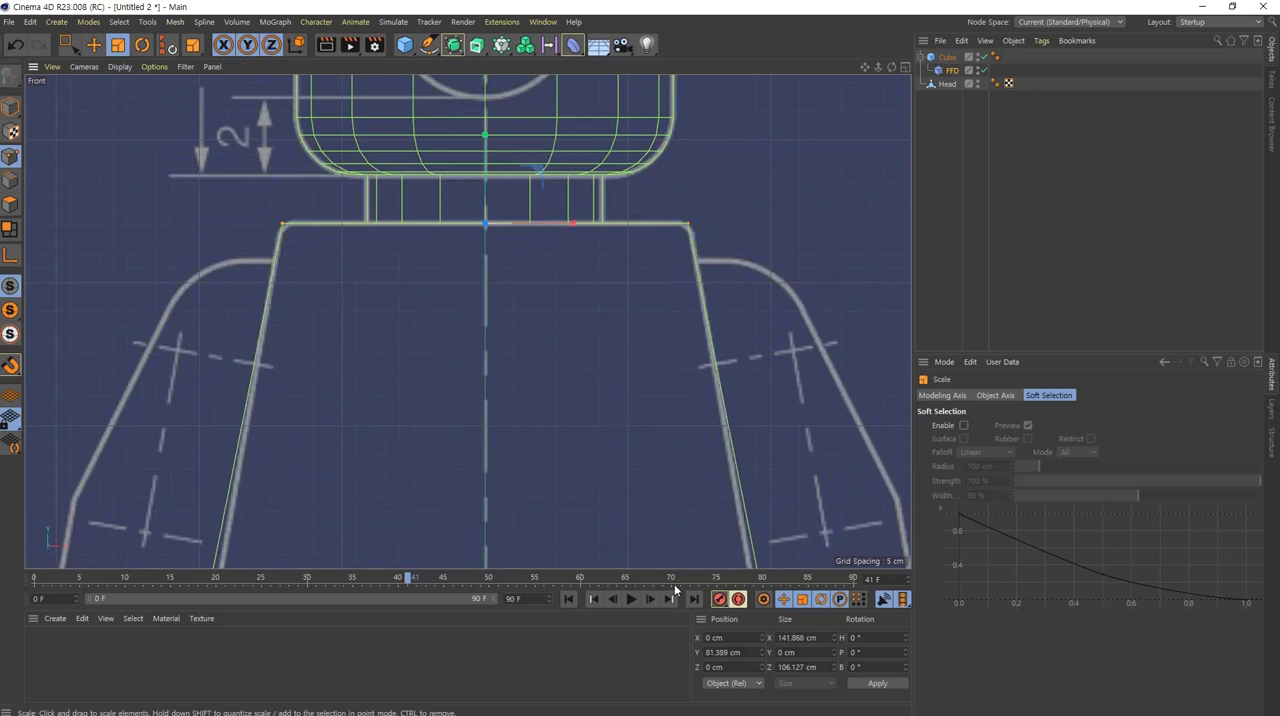
Step: Compare the tapered torso's sides and base with the blueprint outline, and check the shape in the four-view layout
scroll(738, 491, "down", 3)
middle_click_drag(741, 455, 756, 205, "alt")
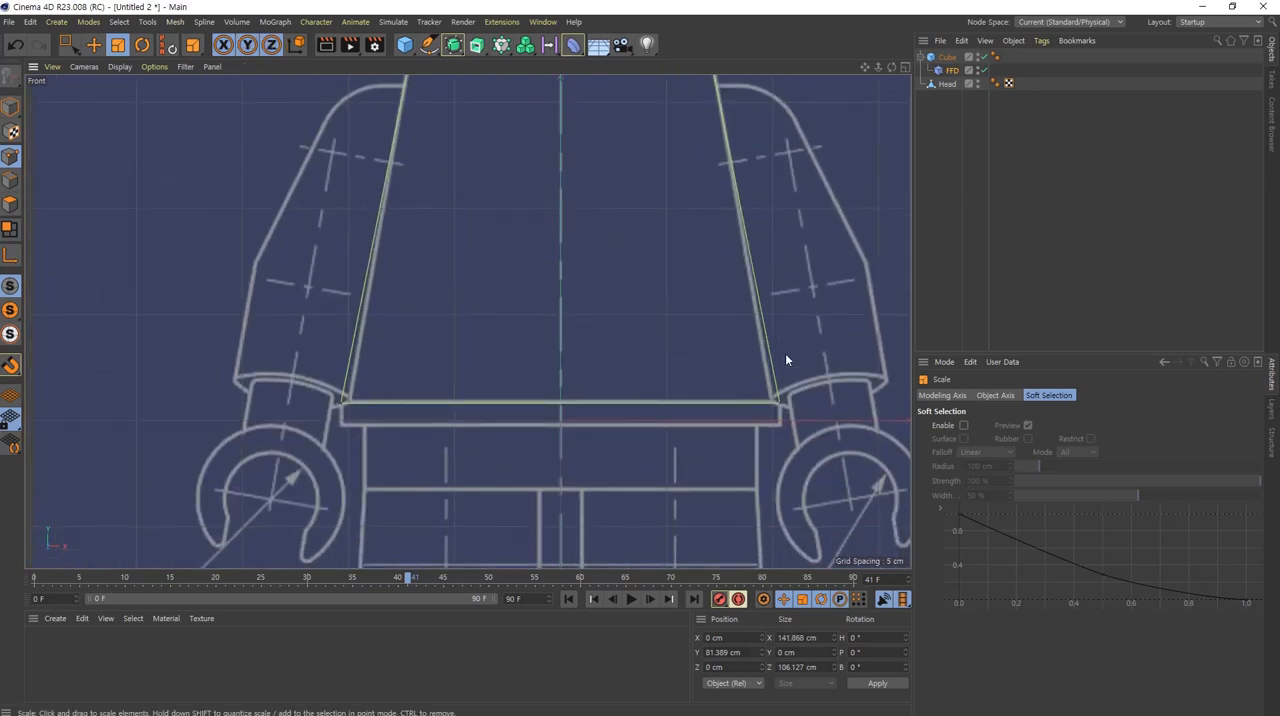
scroll(389, 310, "up", 2)
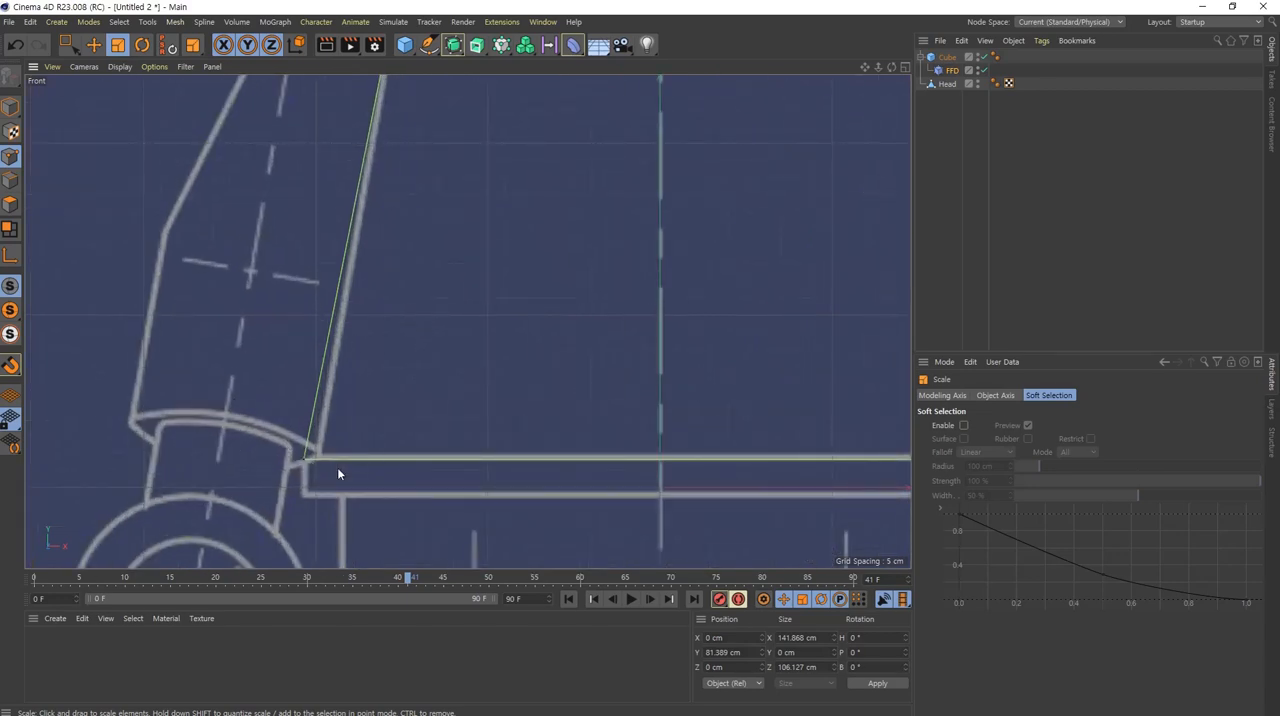
scroll(634, 364, "down", 5)
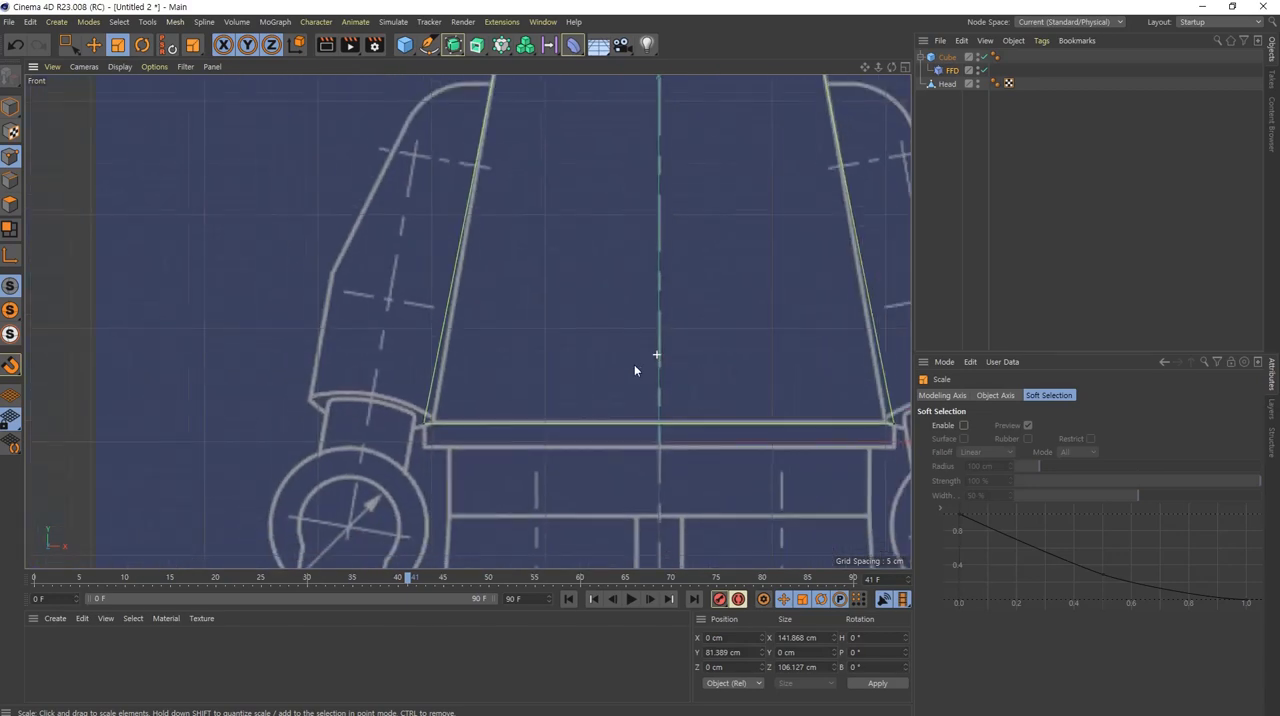
scroll(642, 360, "up", 1)
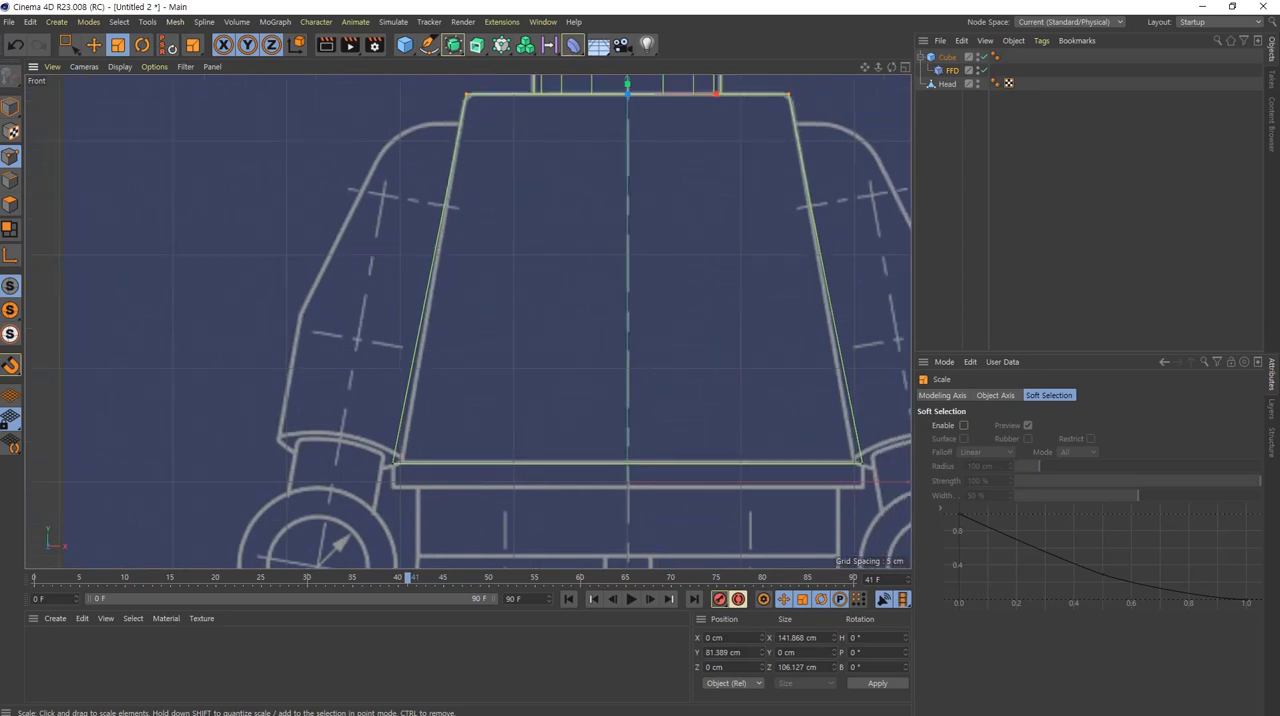
key("F5")
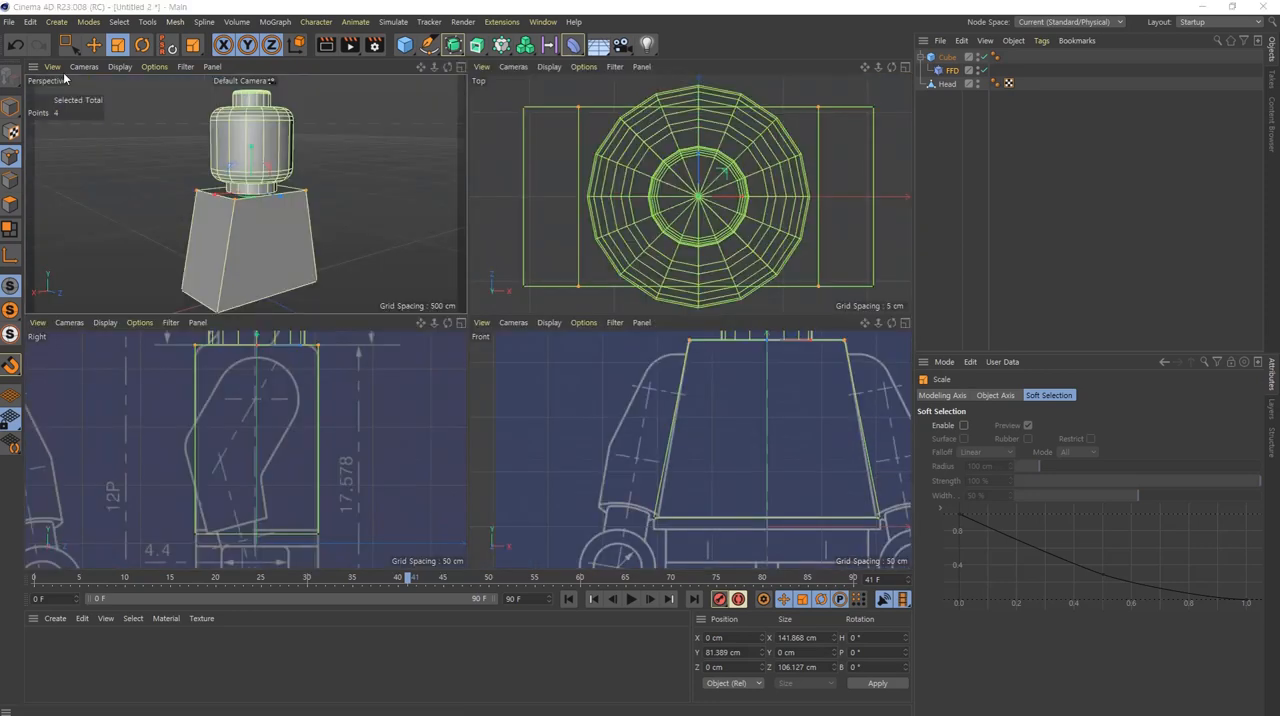
left_click(951, 71)
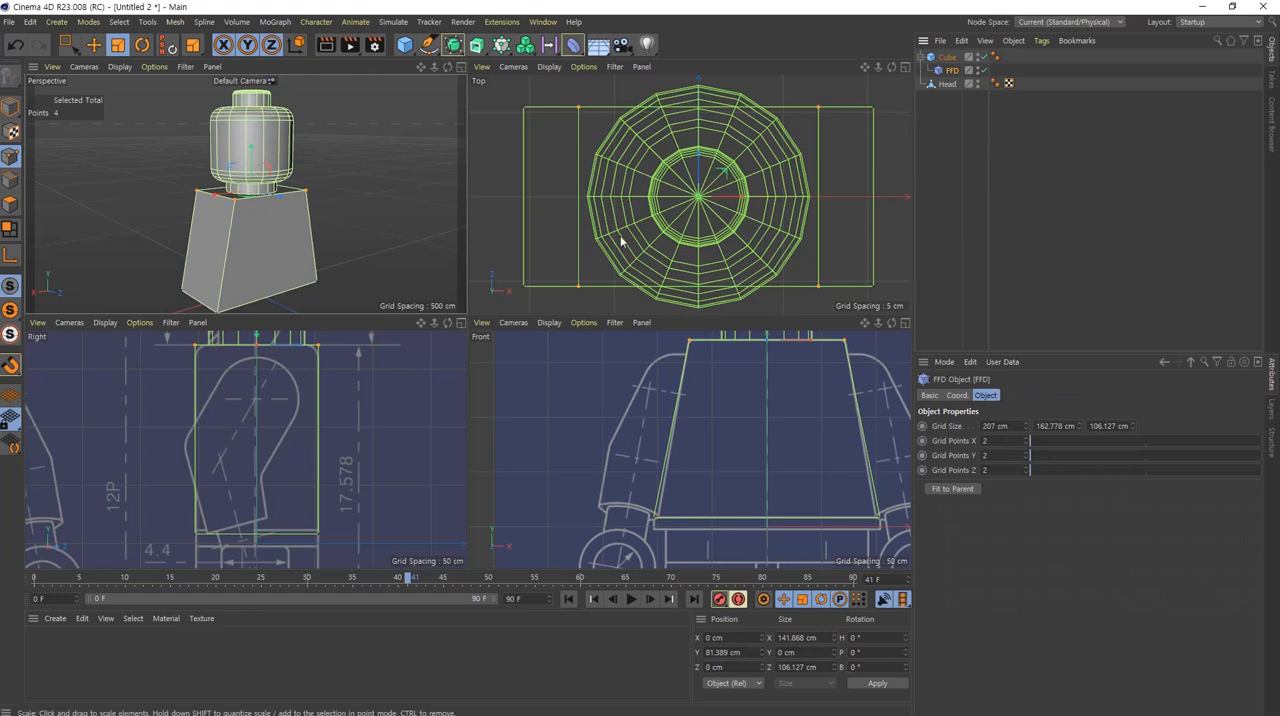
middle_click(814, 470)
scroll(600, 275, "up", 2)
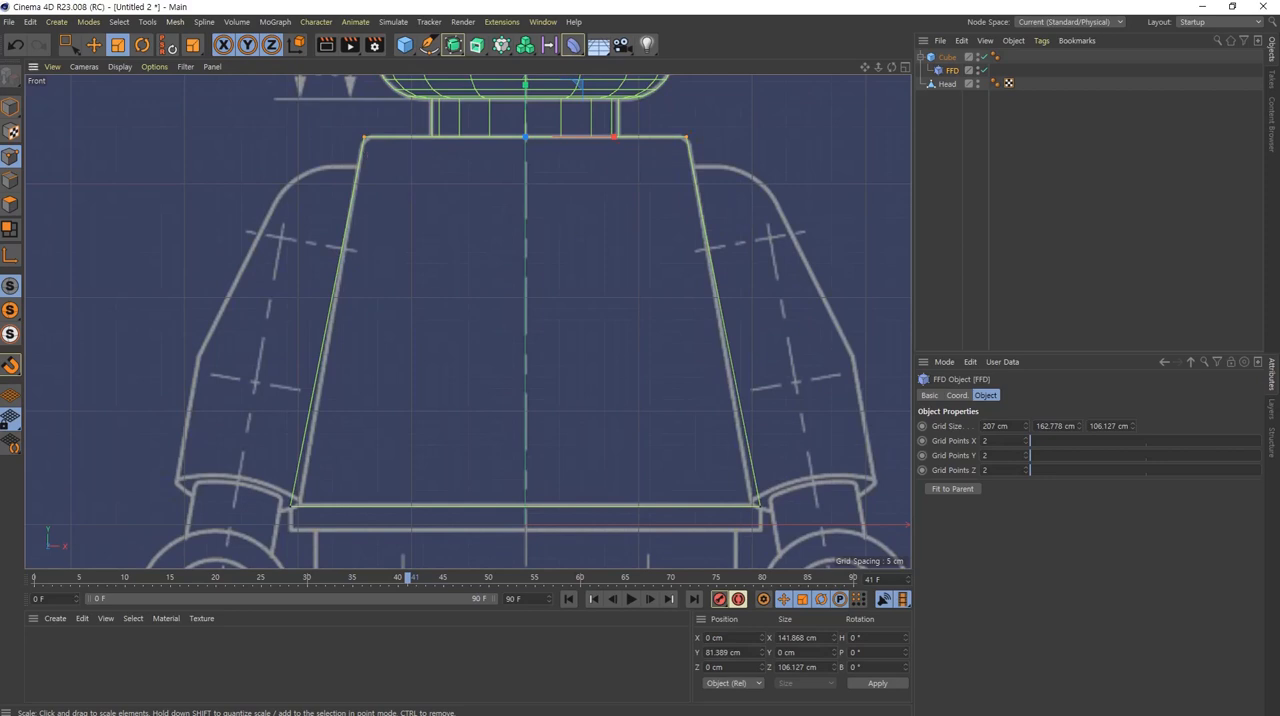
Step: Set the torso cube's Y segments to 4
left_click(945, 57)
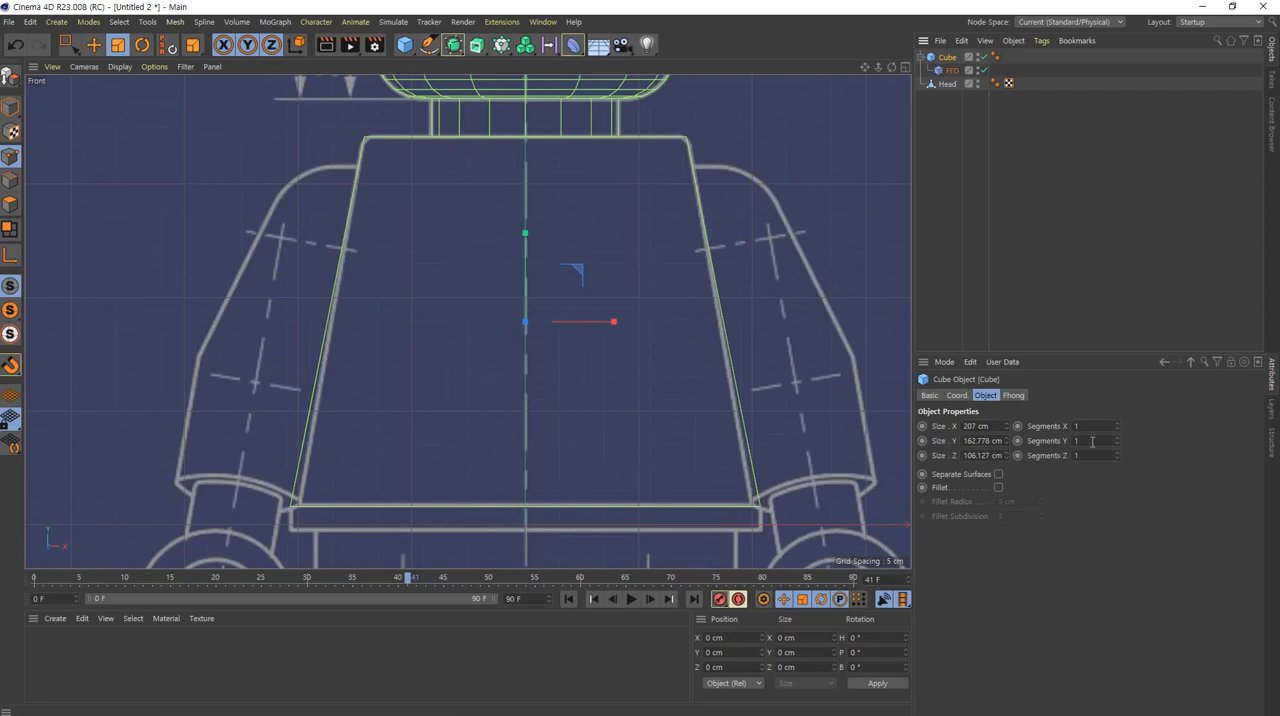
scroll(1092, 441, "up", 3)
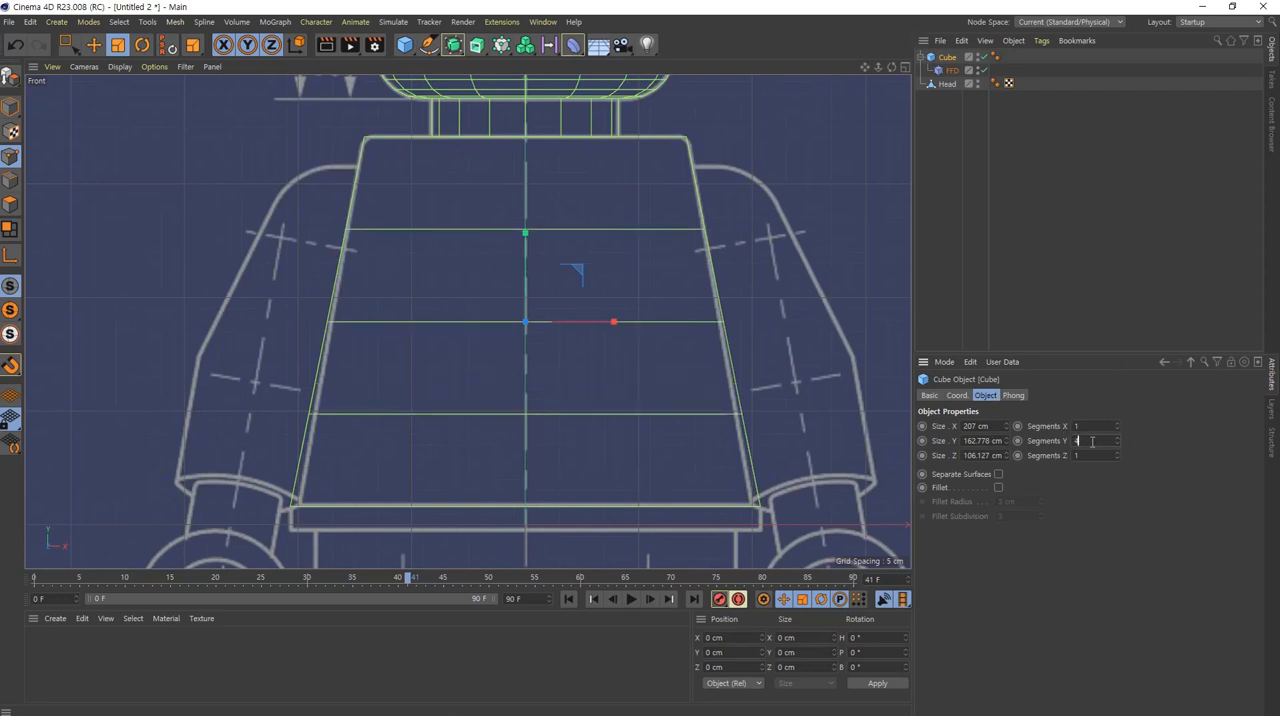
middle_click_drag(632, 379, 566, 380, "alt")
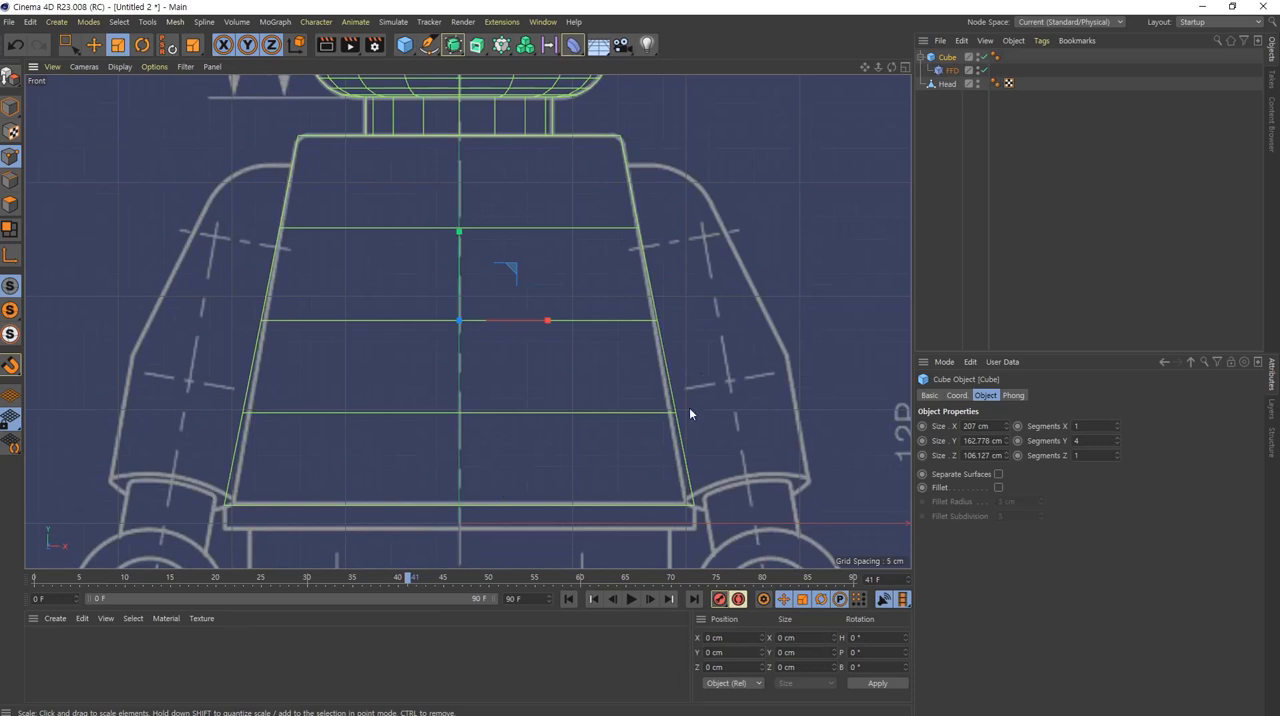
Step: Try to make the torso cube editable with its FFD deformer still attached, and undo the conversion
left_click(950, 70, "ctrl")
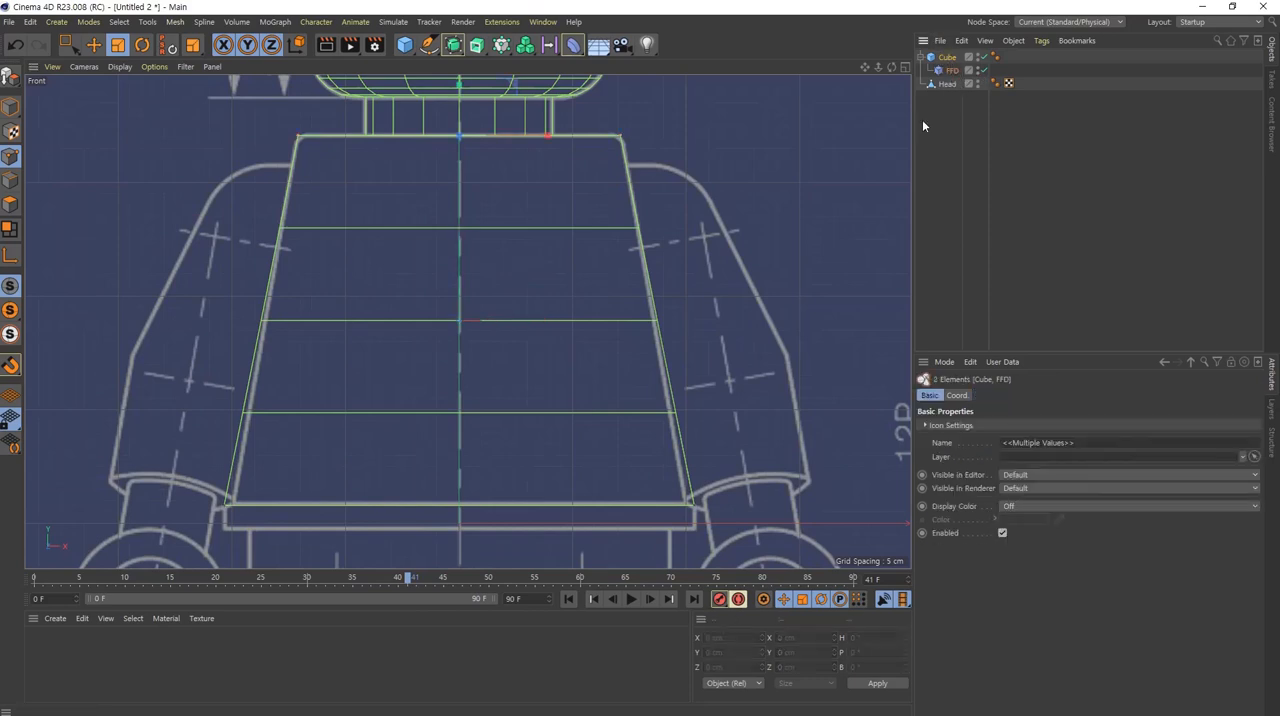
left_click(948, 58)
key("c")
key("ctrl+z")
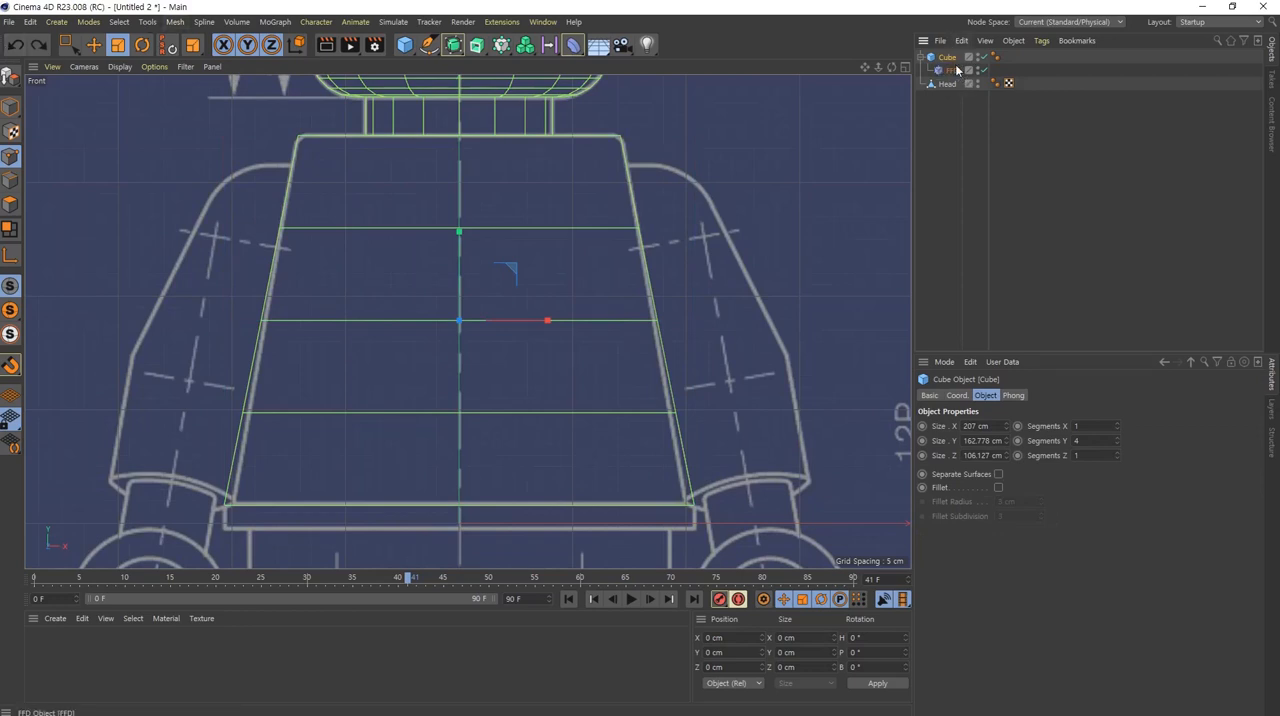
left_click(948, 58)
key("c")
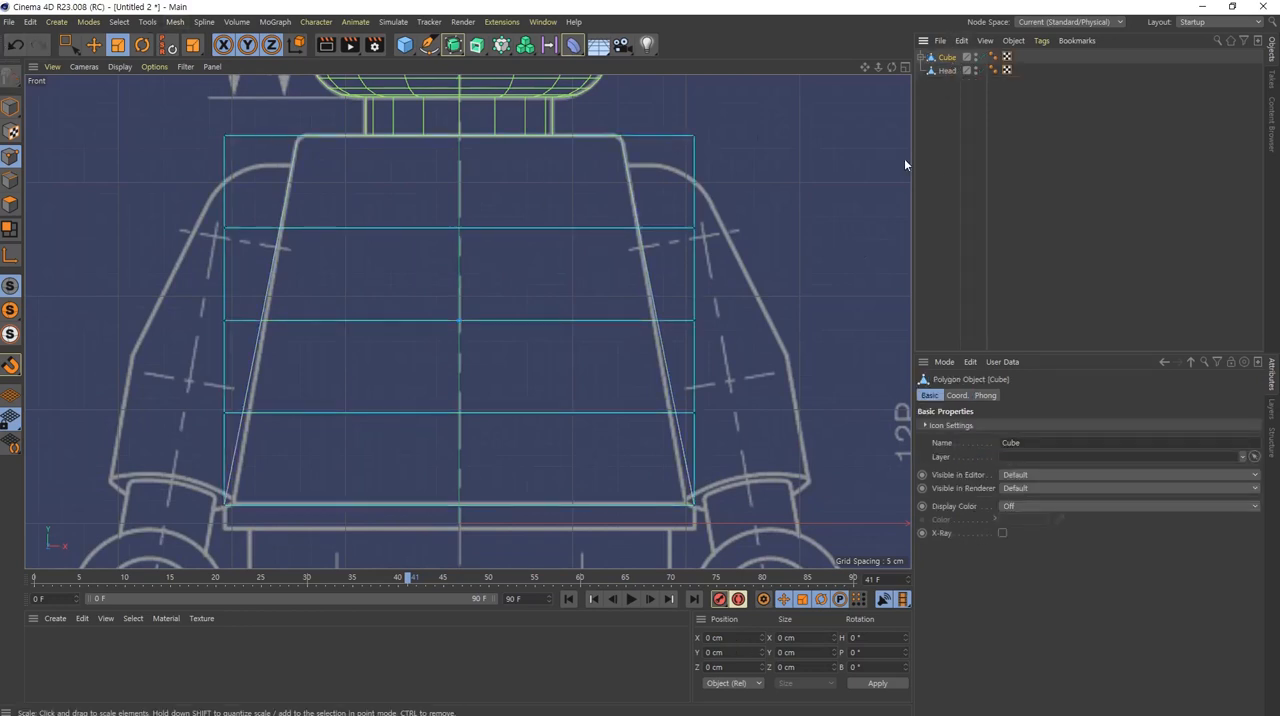
left_click(921, 57)
left_click(960, 71)
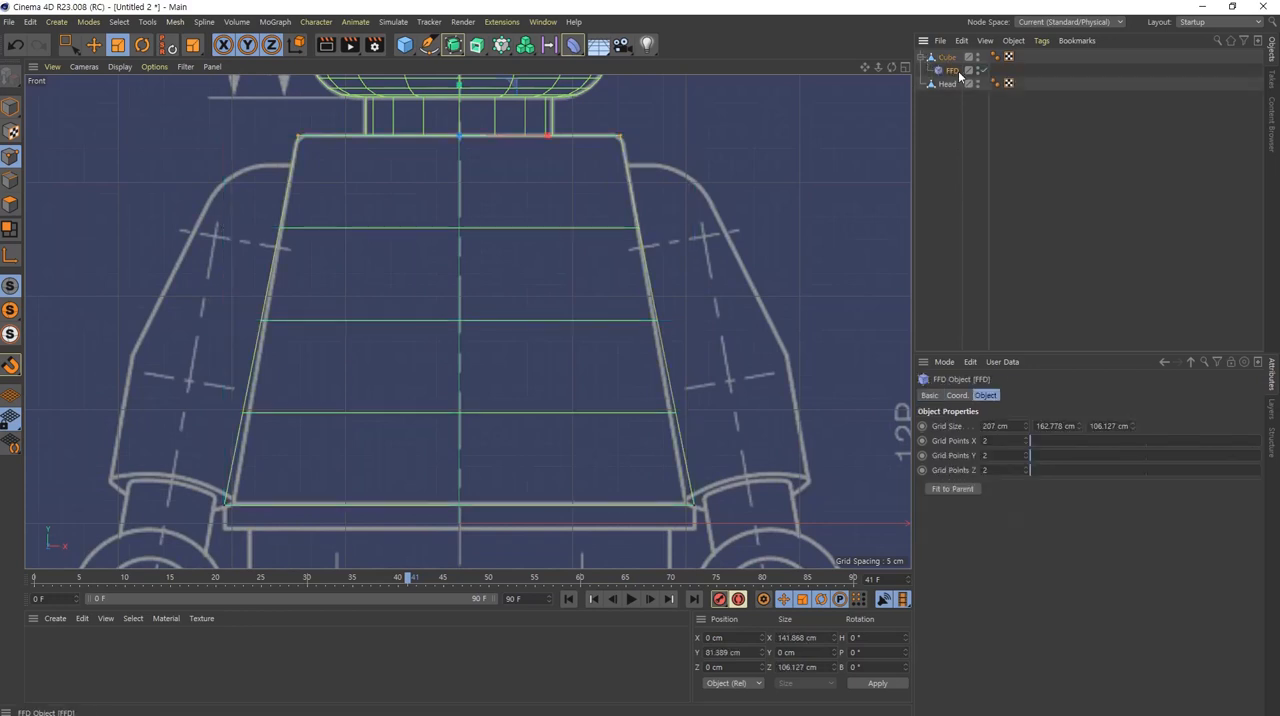
key("ctrl+z")
key("ctrl+z")
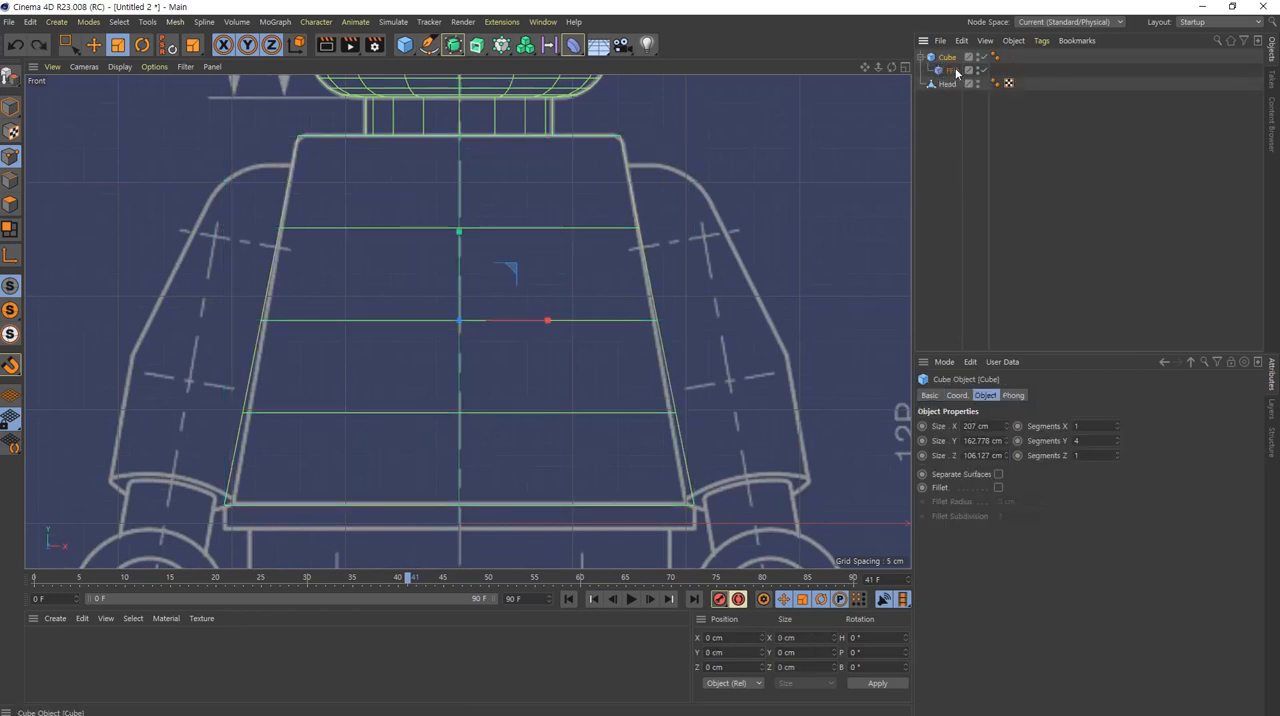
Step: Select the torso cube together with its FFD child and merge them into one mesh with Connect Objects + Delete
middle_click(952, 60)
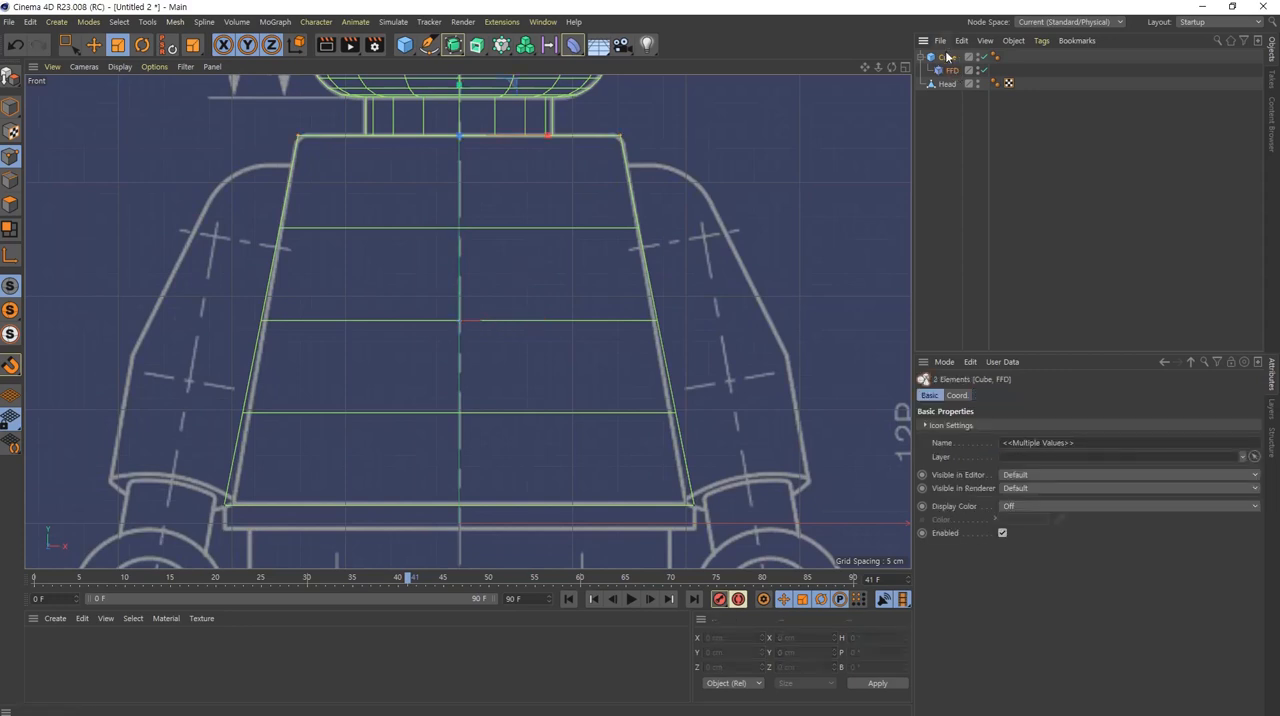
right_click(952, 60)
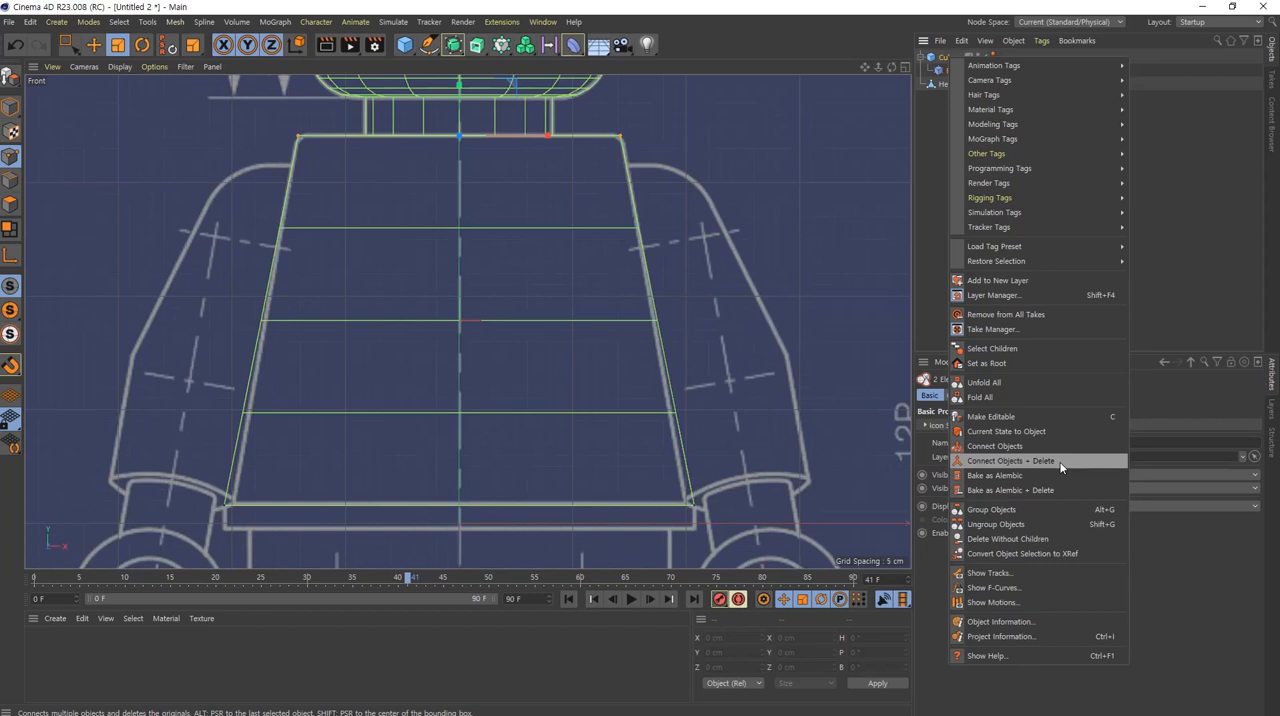
left_click(1061, 466)
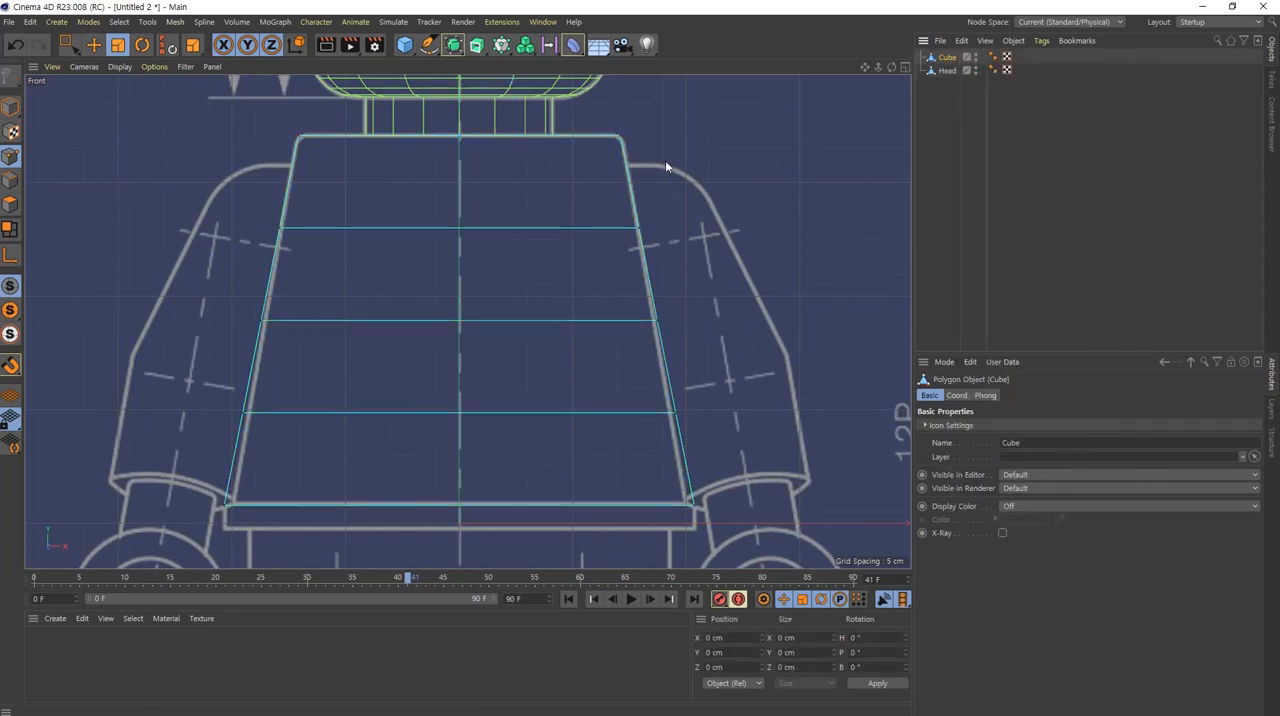
Step: Examine the torso mesh's lower edge against the blueprint's waist strip, and show all four views
middle_click_drag(574, 478, 617, 346, "alt")
mouse_move(275, 376)
left_mouse_down()
mouse_move(643, 403)
mouse_move(738, 396)
left_mouse_up()
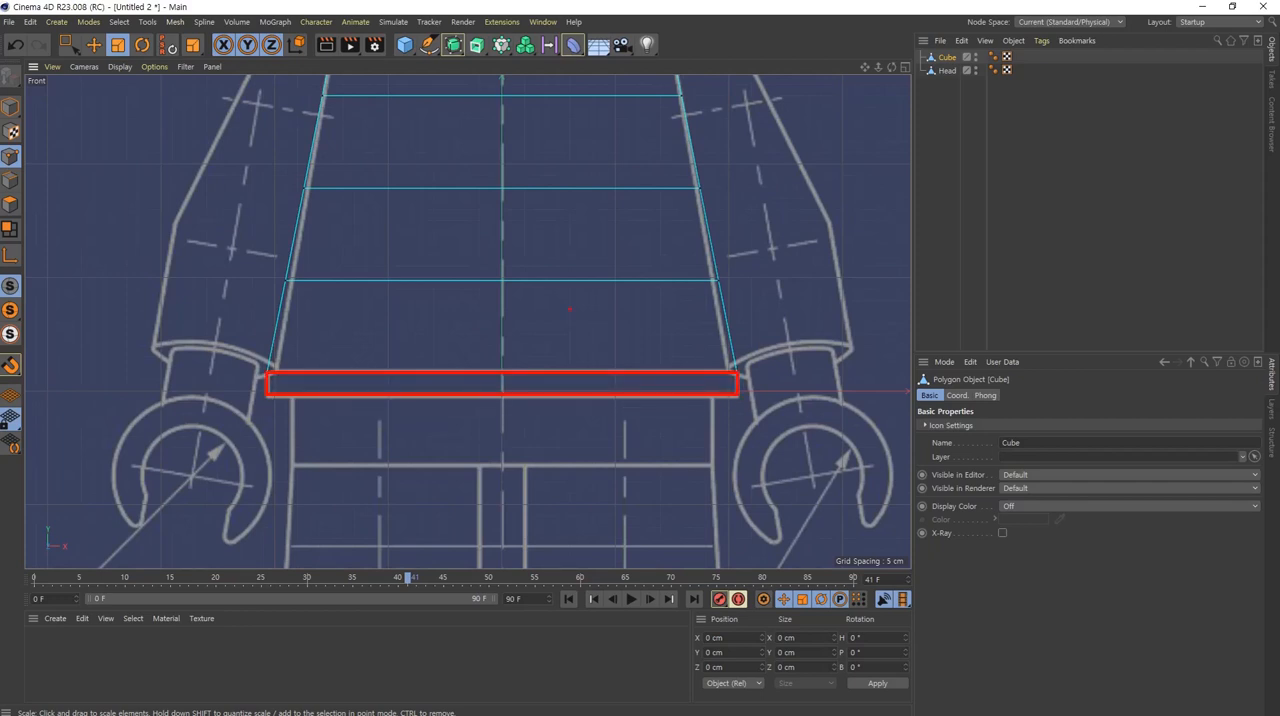
middle_click(588, 360)
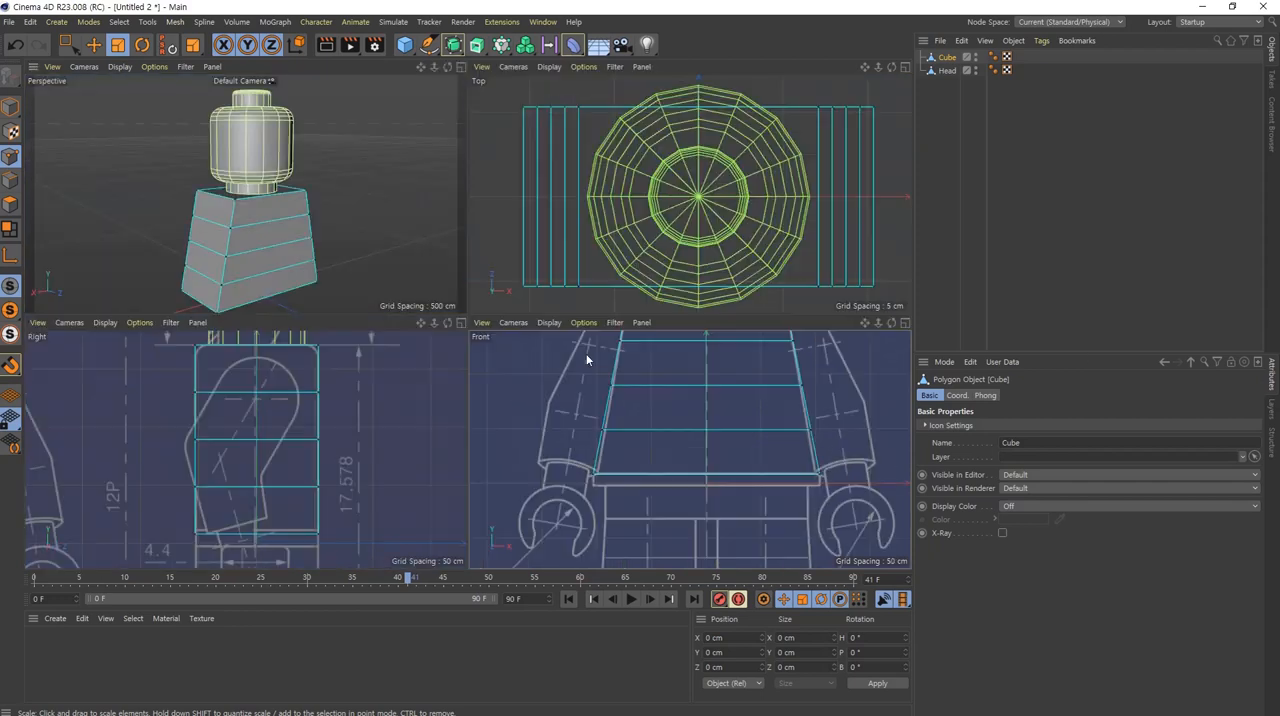
Step: Switch to polygon mode and select the bottom face of the torso mesh with the Move tool
middle_click_drag(279, 230, 292, 180, "alt")
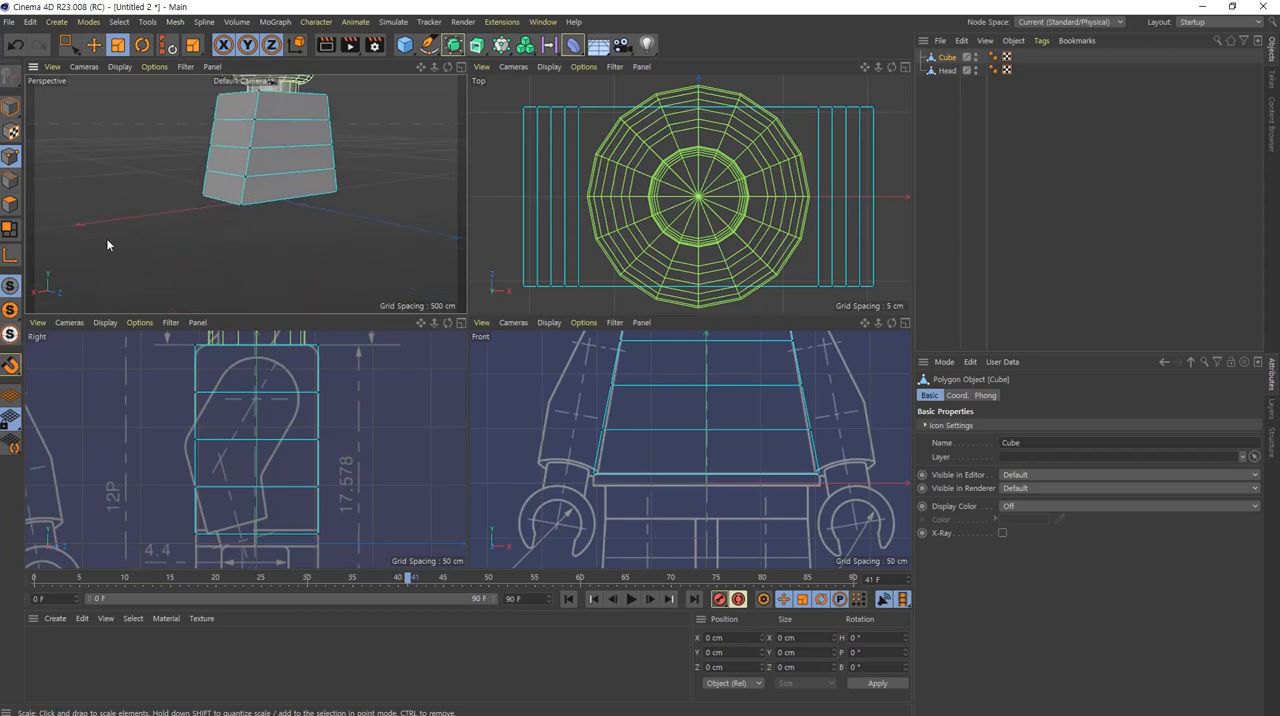
left_click(10, 205)
middle_click_drag(222, 138, 219, 183, "alt")
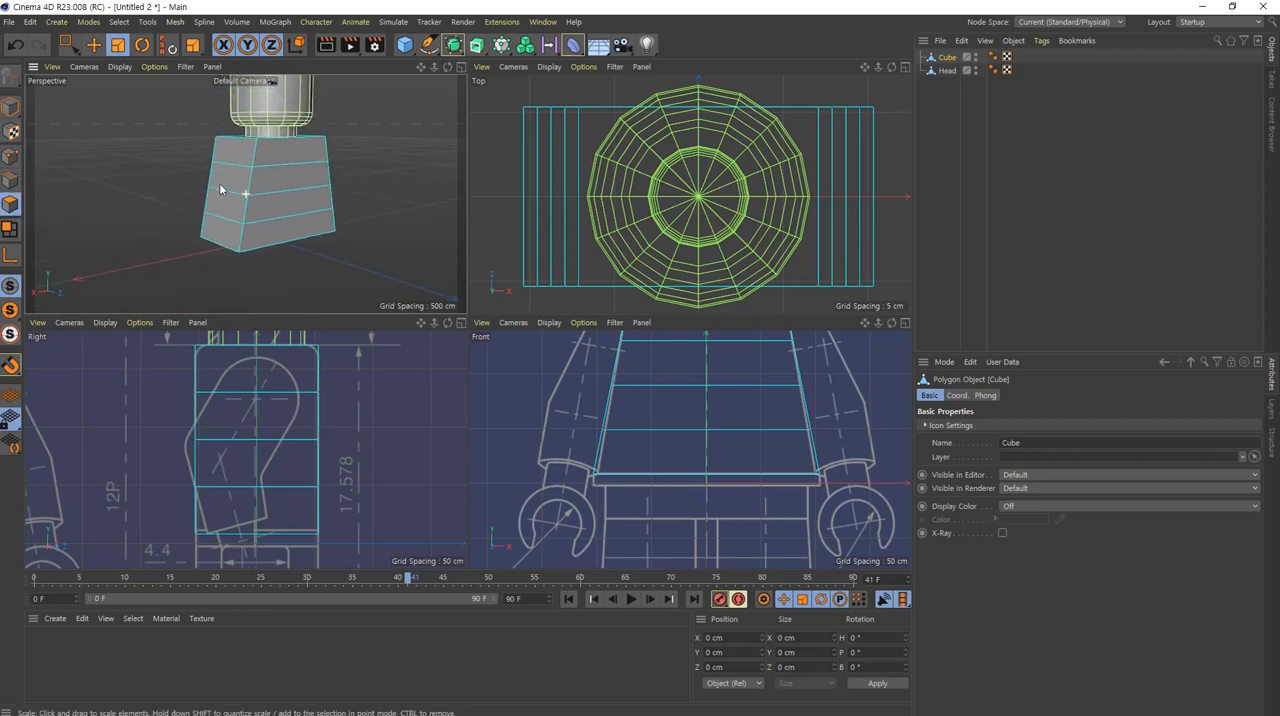
left_click(93, 44)
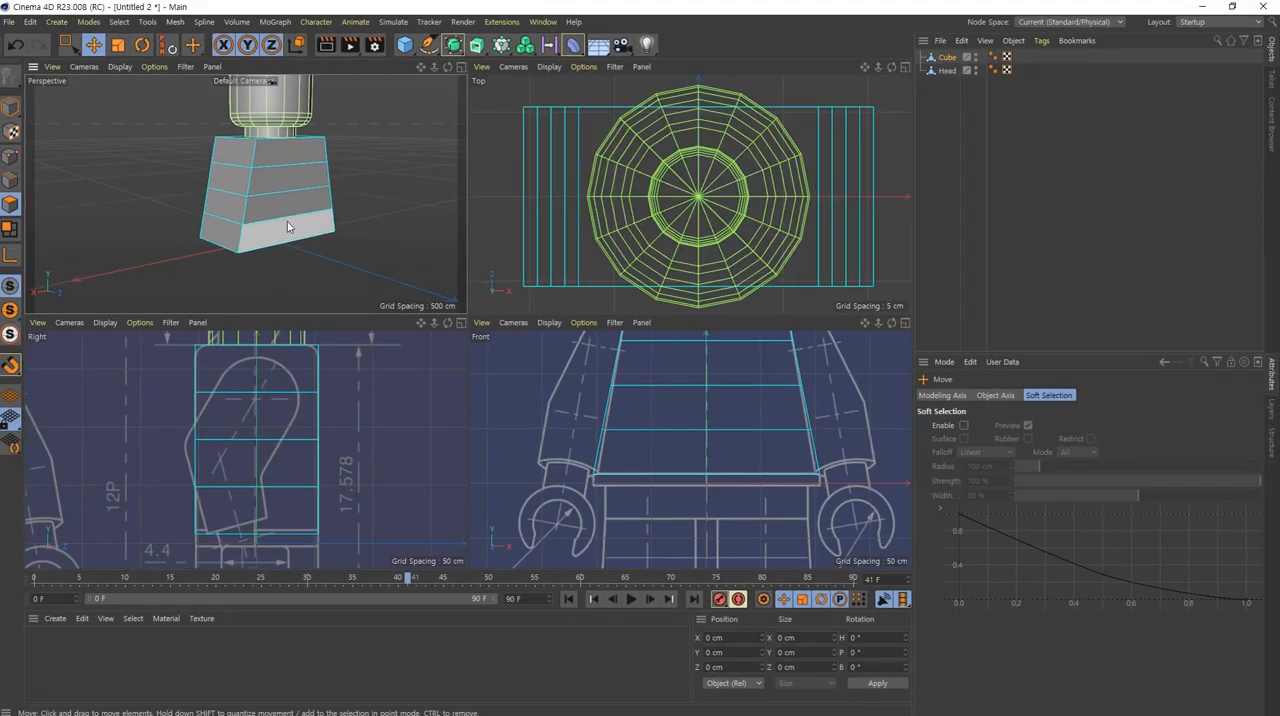
left_click_drag(288, 228, 284, 124, "alt")
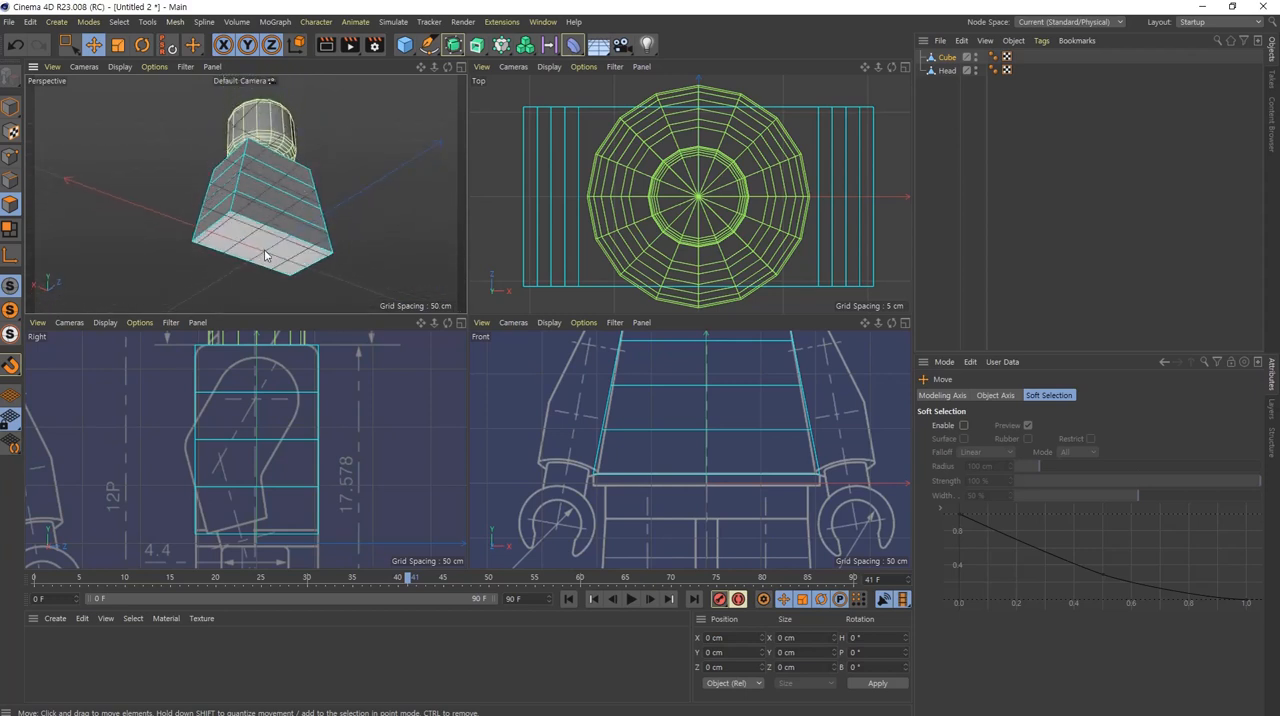
left_click(268, 254)
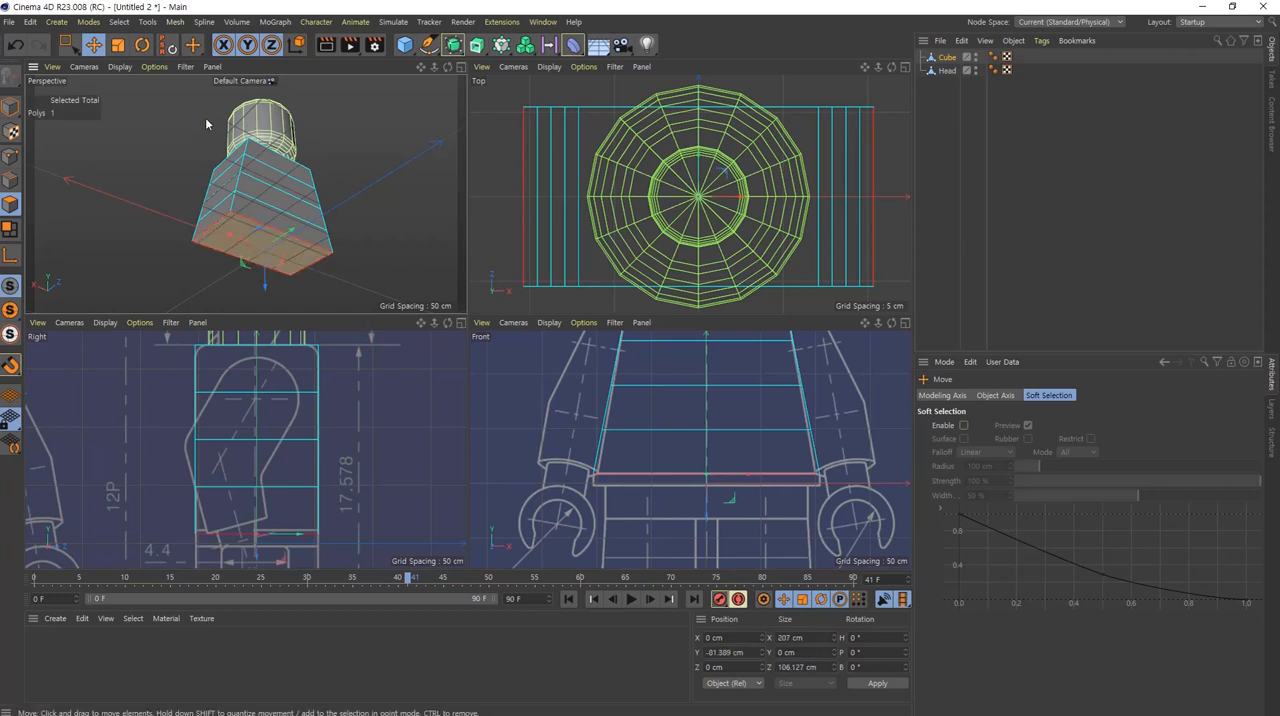
Step: Try extruding the torso's bottom face downward about 70 cm with Create Caps enabled
right_click(354, 138)
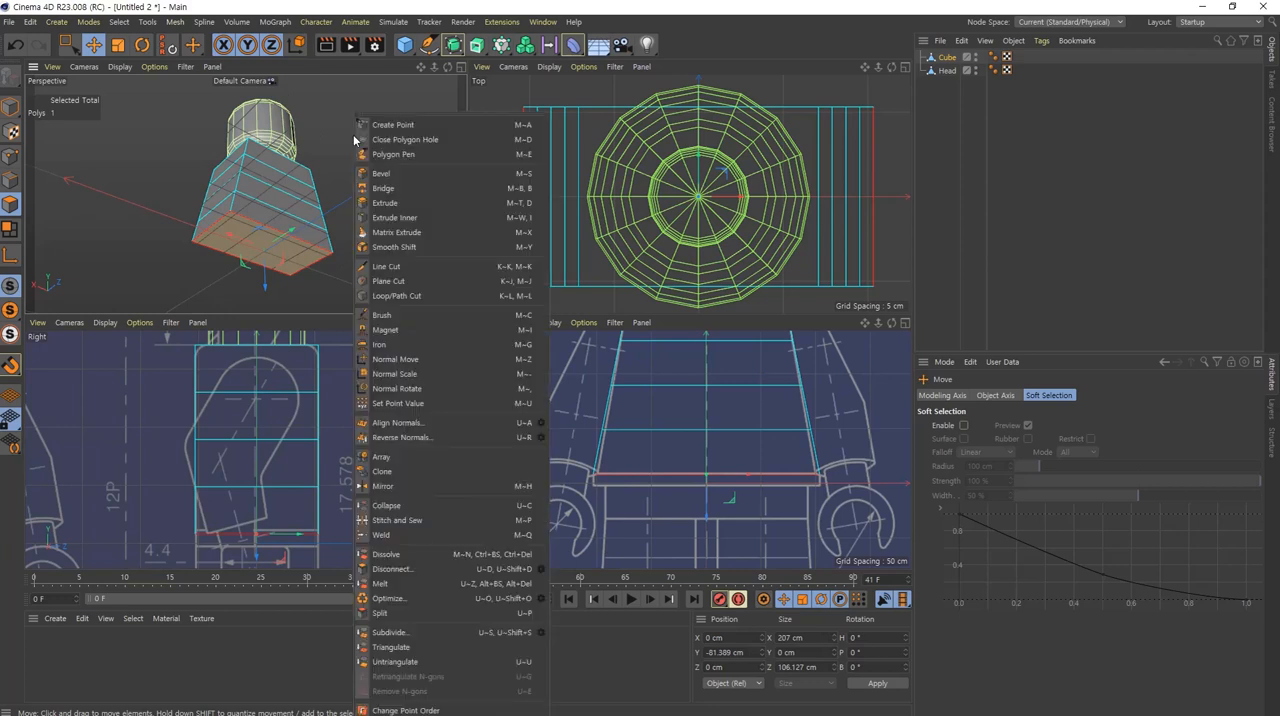
left_click(467, 203)
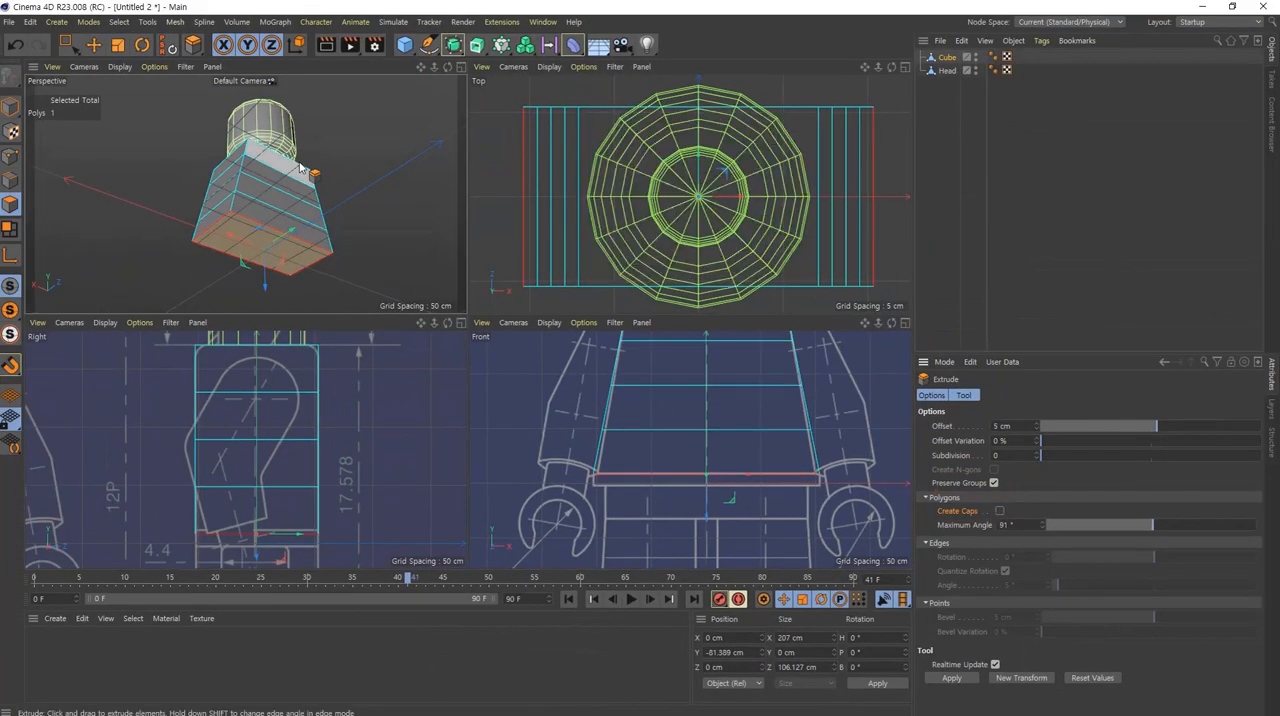
left_click_drag(273, 120, 278, 94, "alt")
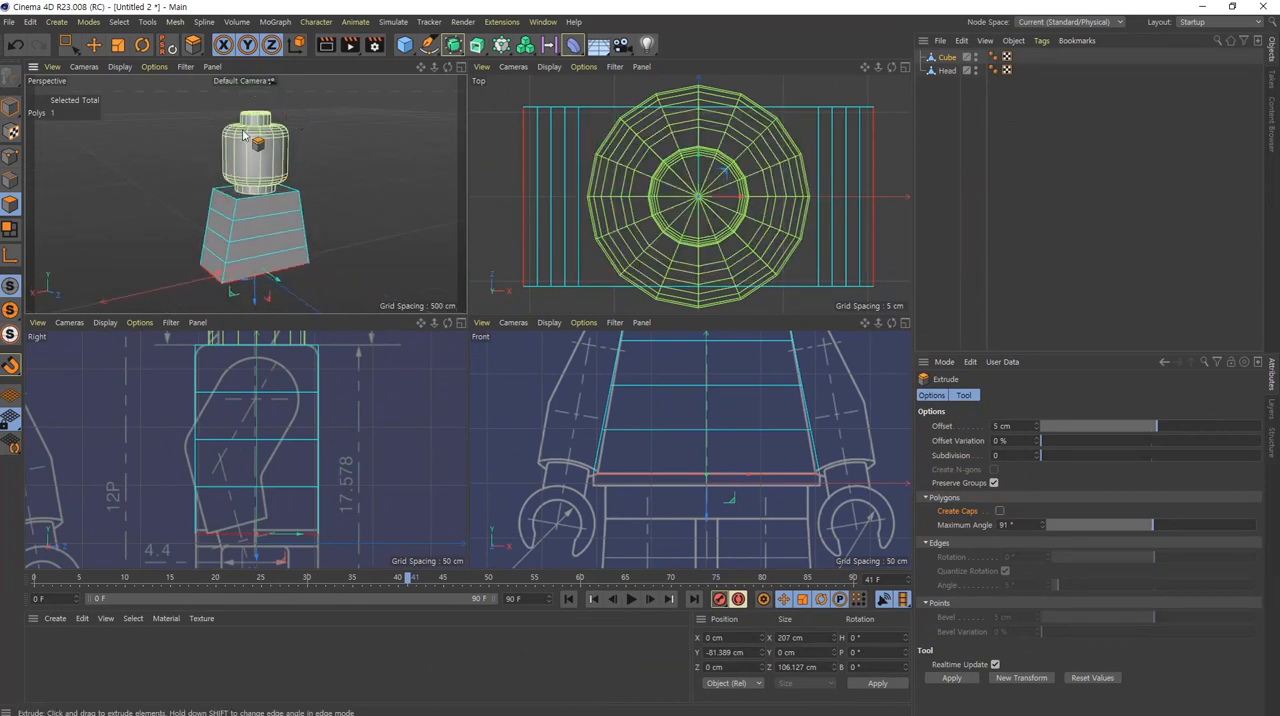
left_click_drag(272, 280, 266, 150, "alt")
middle_click_drag(282, 247, 309, 168, "alt")
right_click_drag(320, 174, 380, 169, "alt")
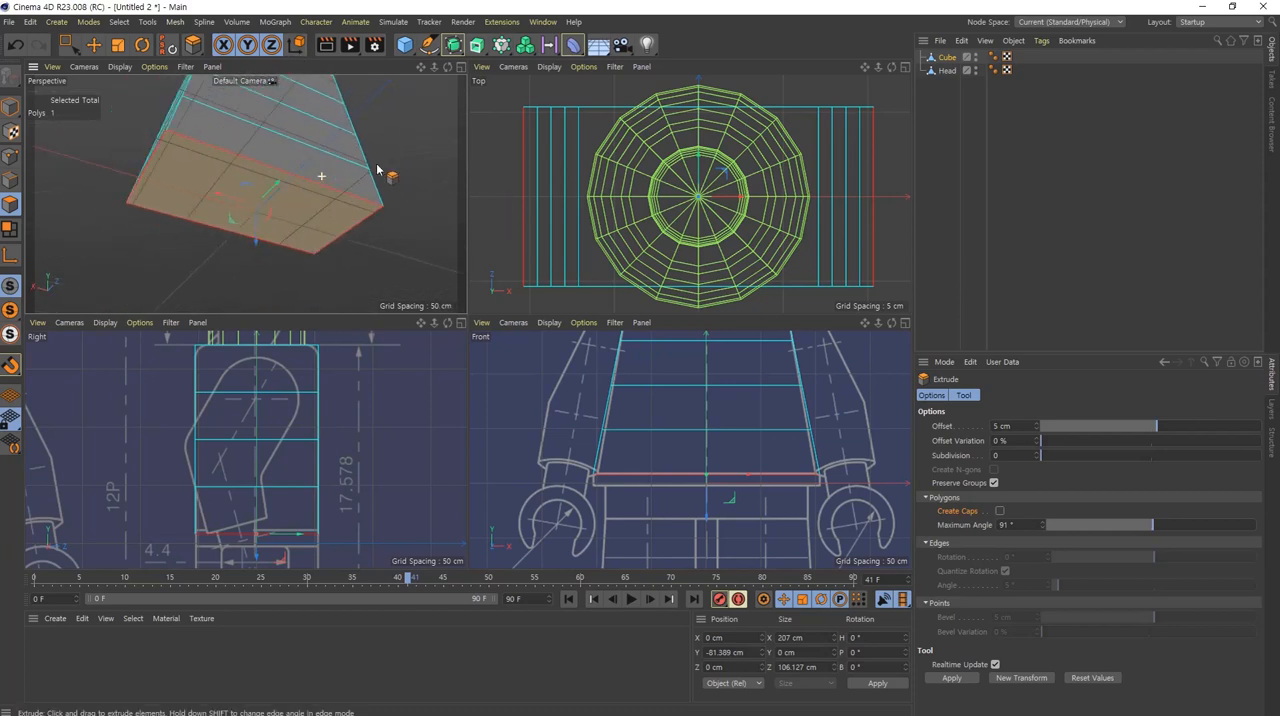
left_click(999, 511)
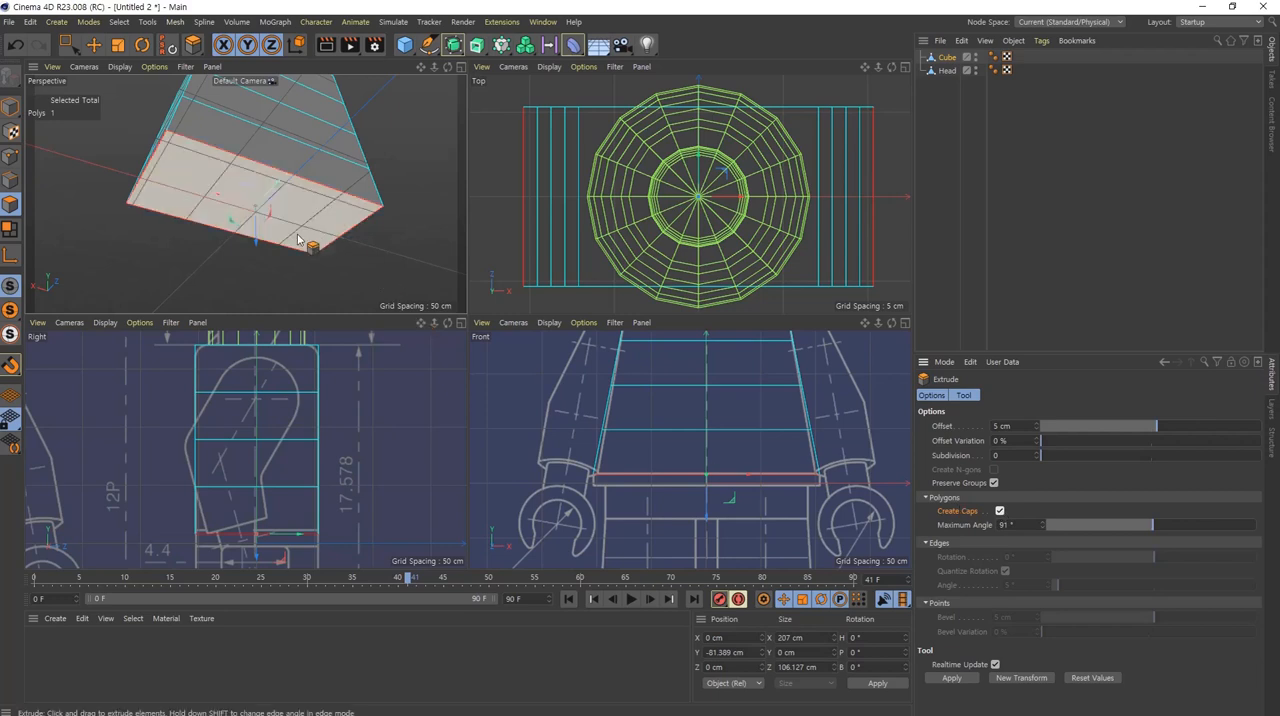
left_click_drag(329, 262, 1020, 335, "alt")
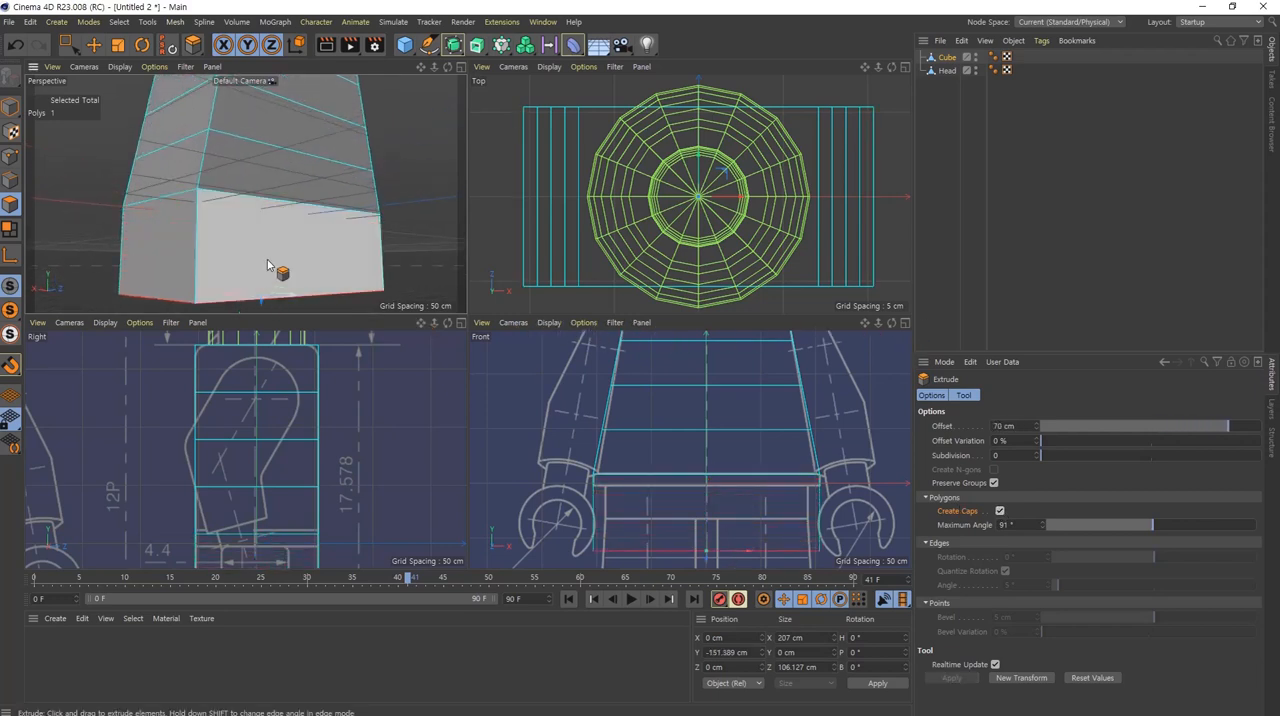
Step: Inspect the capped extrusion under the torso from several angles and undo it
right_click_drag(238, 181, 332, 191, "alt")
left_click_drag(277, 169, 128, 262, "alt")
left_click_drag(208, 222, 337, 291, "alt")
left_click_drag(337, 291, 305, 287, "alt")
middle_click_drag(345, 283, 246, 194, "alt")
left_click_drag(246, 194, 294, 248, "alt")
scroll(249, 189, "down", 3)
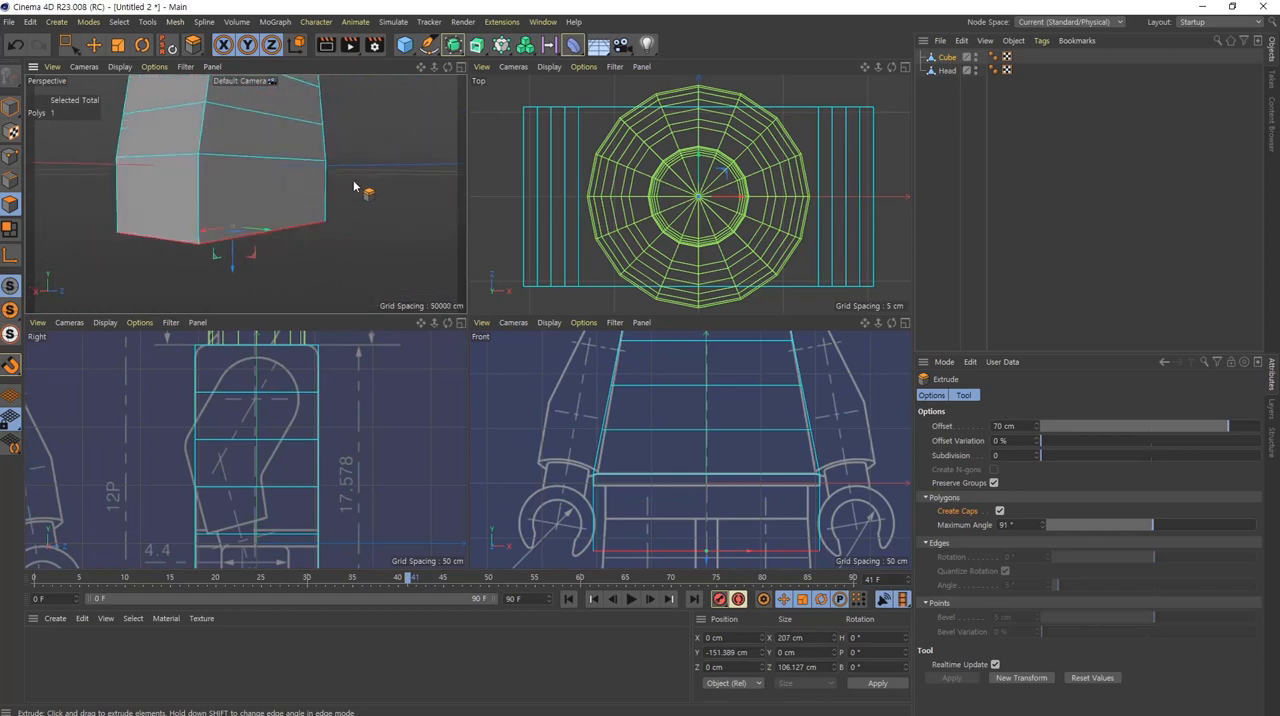
key("ctrl+z")
left_click_drag(295, 180, 296, 270, "alt")
Step: Extrude the torso's bottom face with Create Caps off and align it with the lower line of the blueprint's waist strip, about Y -92.1 cm
key("e")
key("d")
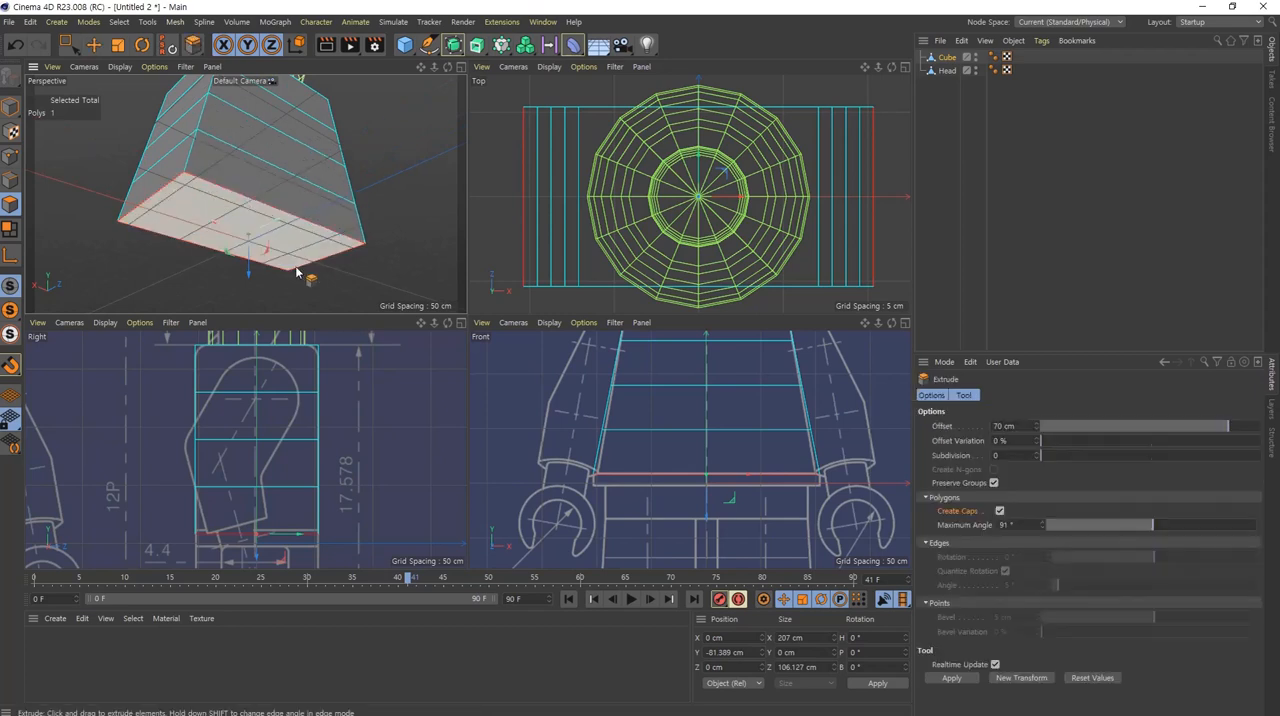
left_click(999, 511)
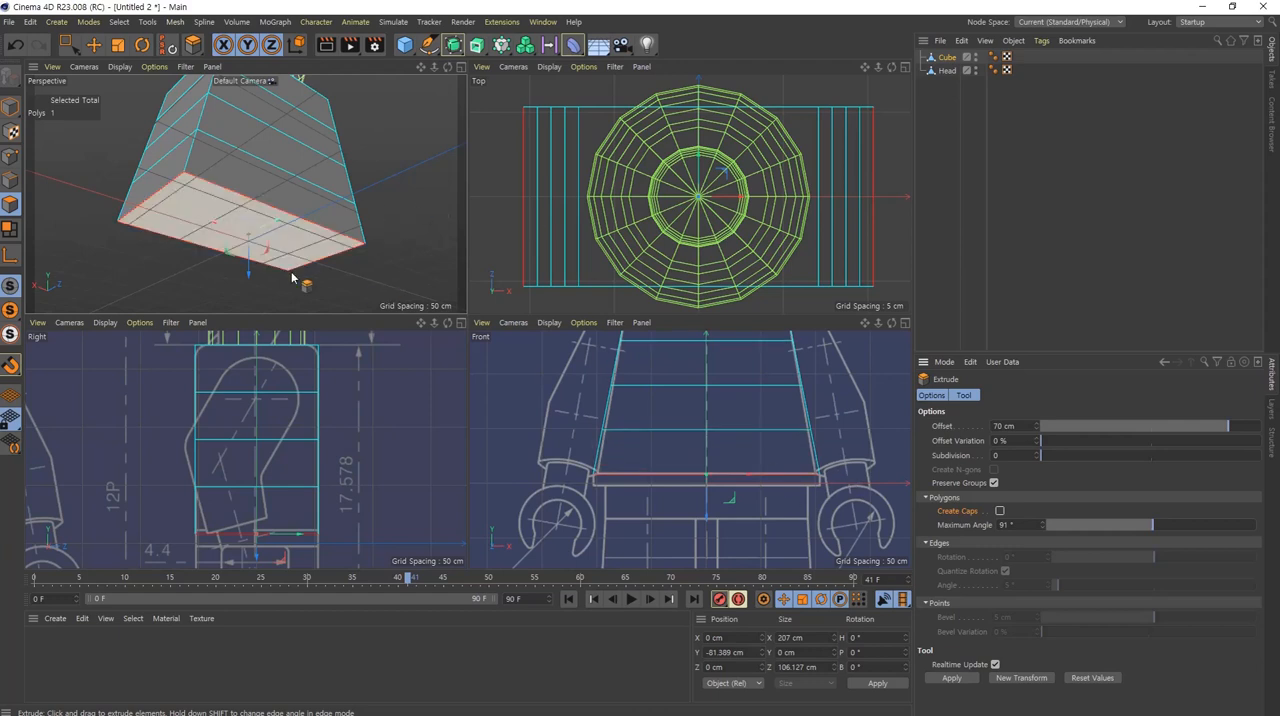
left_click_drag(291, 179, 237, 197, "alt")
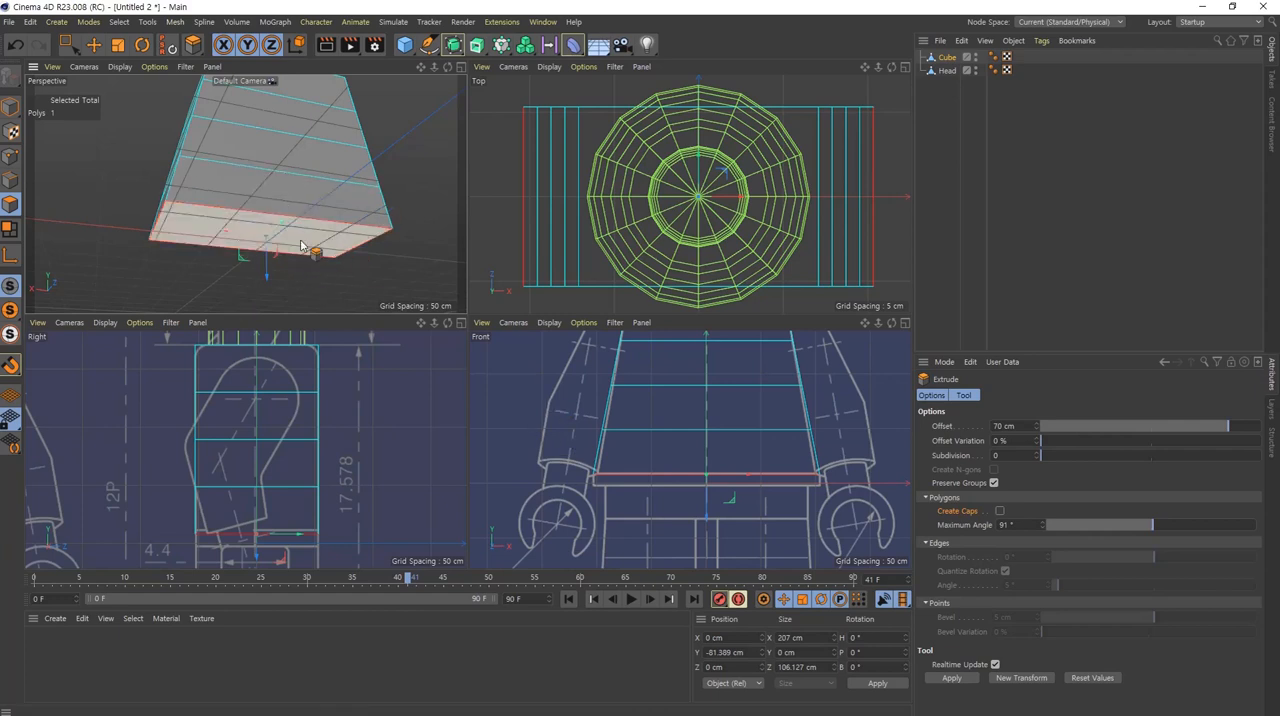
middle_click_drag(766, 509, 752, 427)
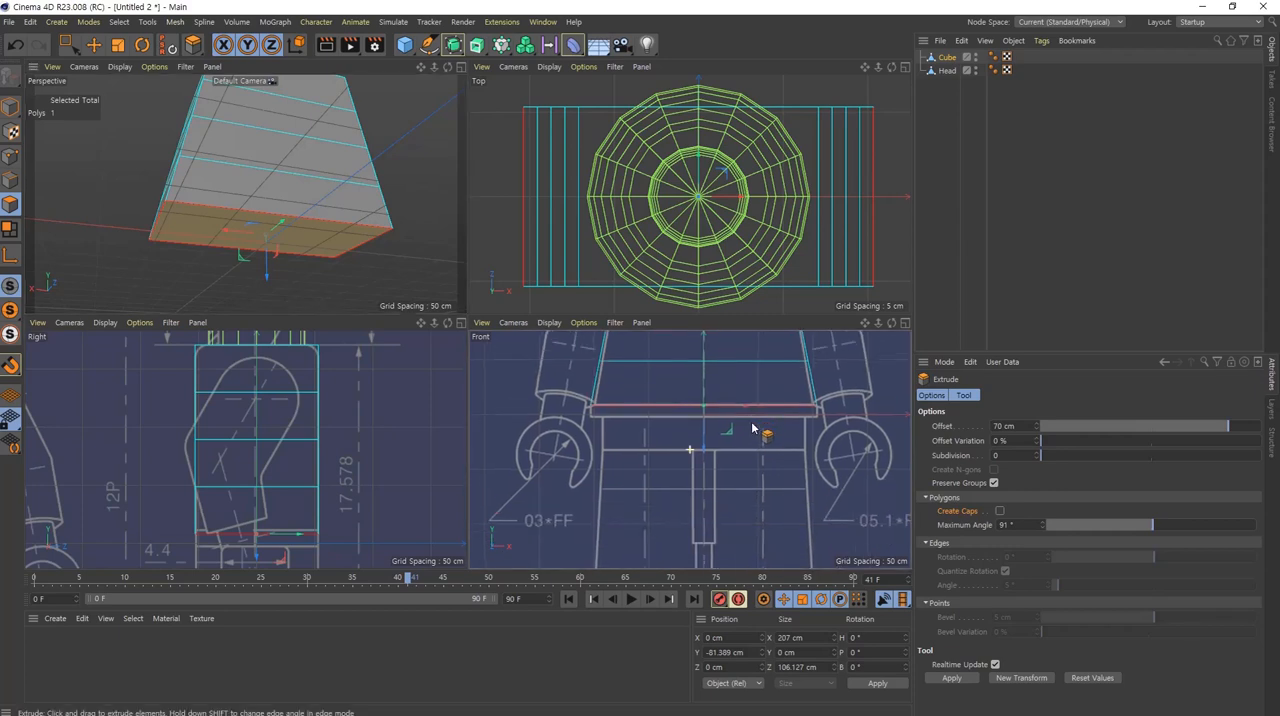
scroll(752, 427, "up", 3)
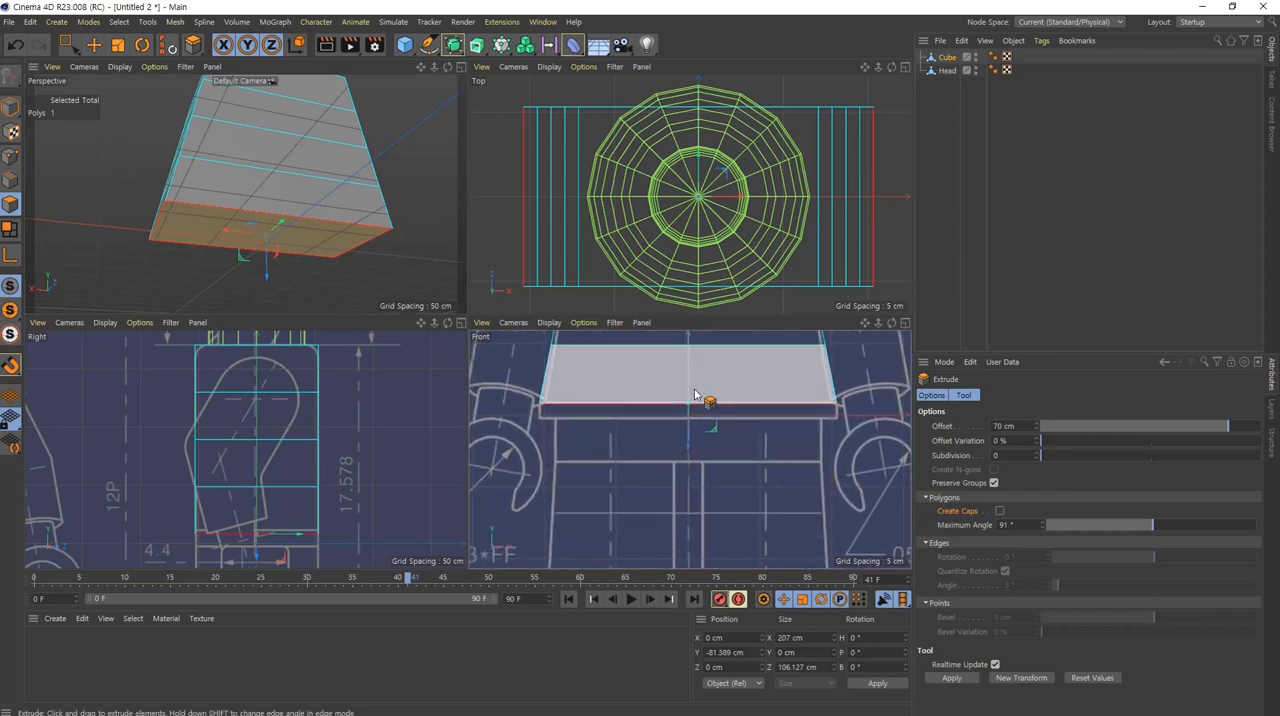
left_click_drag(698, 443, 748, 463)
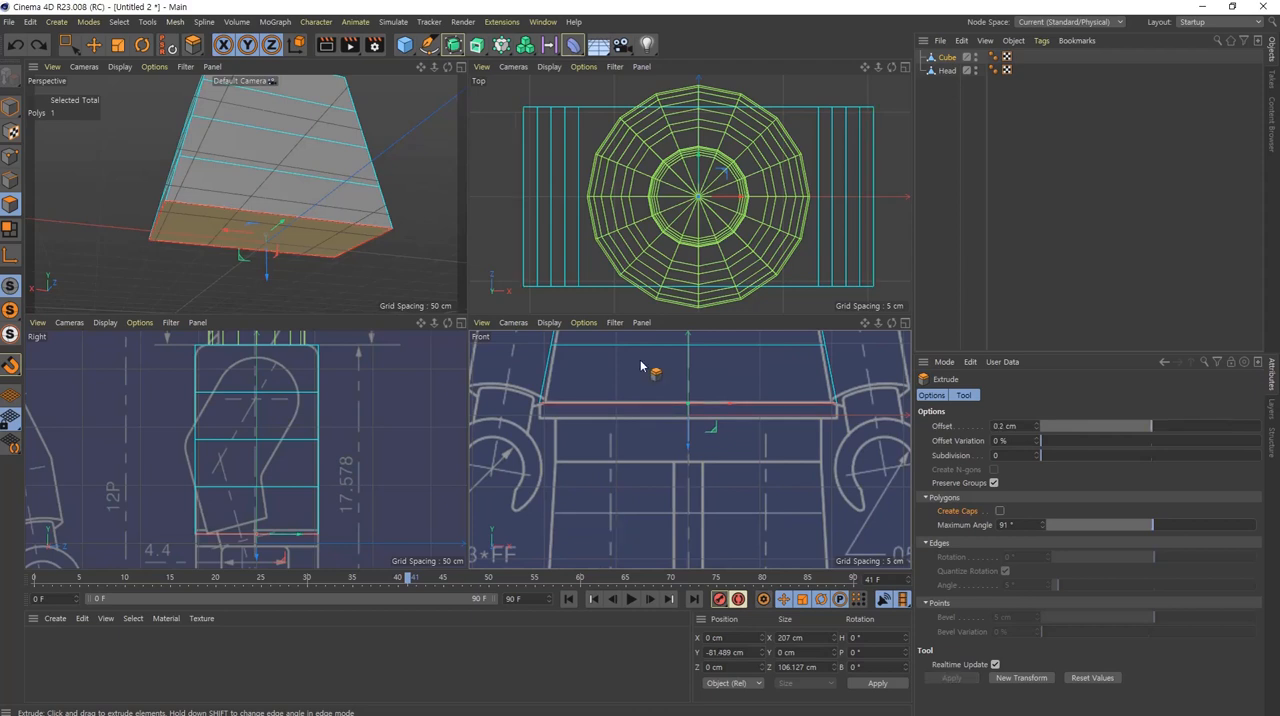
left_click_drag(651, 369, 903, 369)
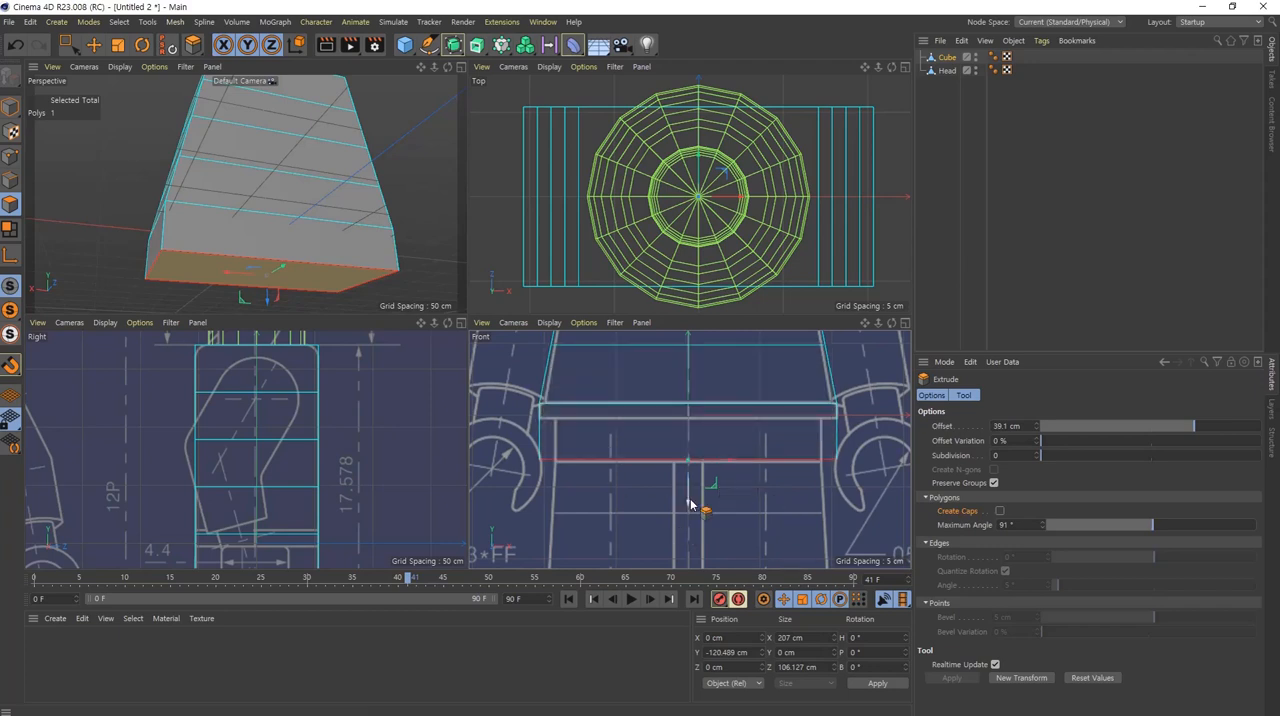
left_click_drag(688, 507, 687, 465)
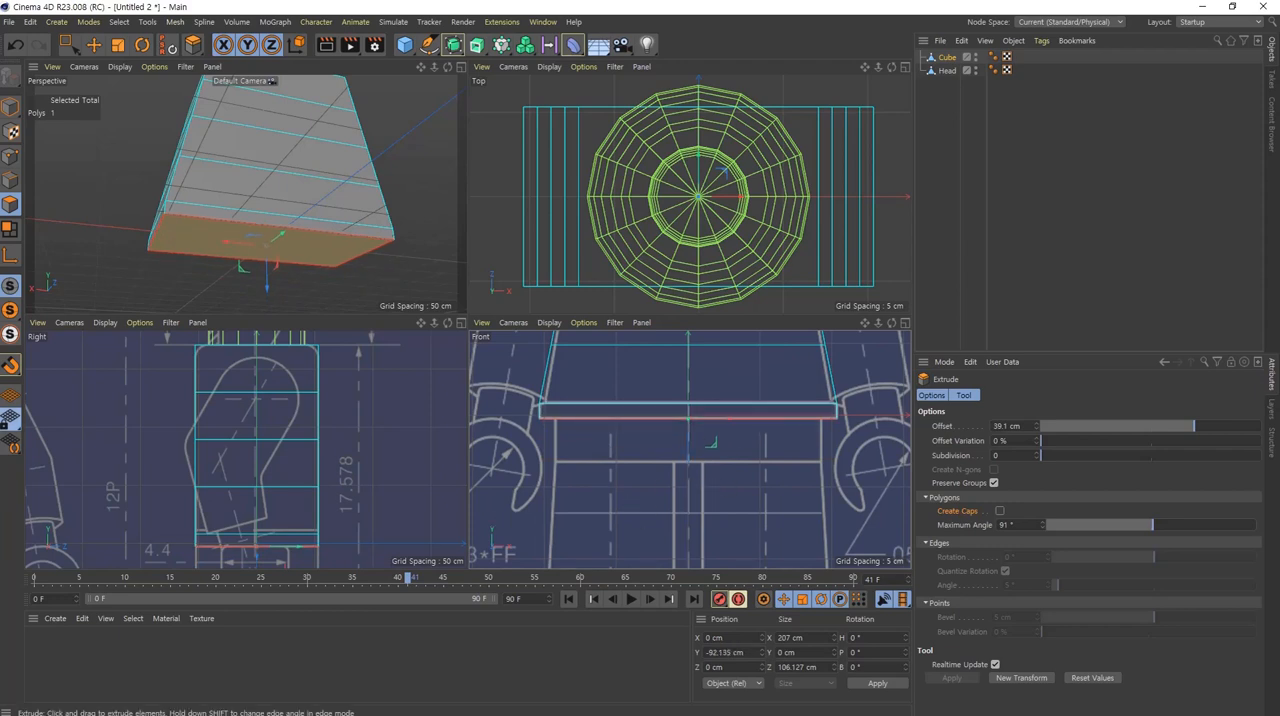
Step: Compare the torso's upper corners and waist strip with the blueprint outline in the front and side views
left_click_drag(247, 194, 327, 299, "alt")
scroll(268, 202, "down", 3)
key("e")
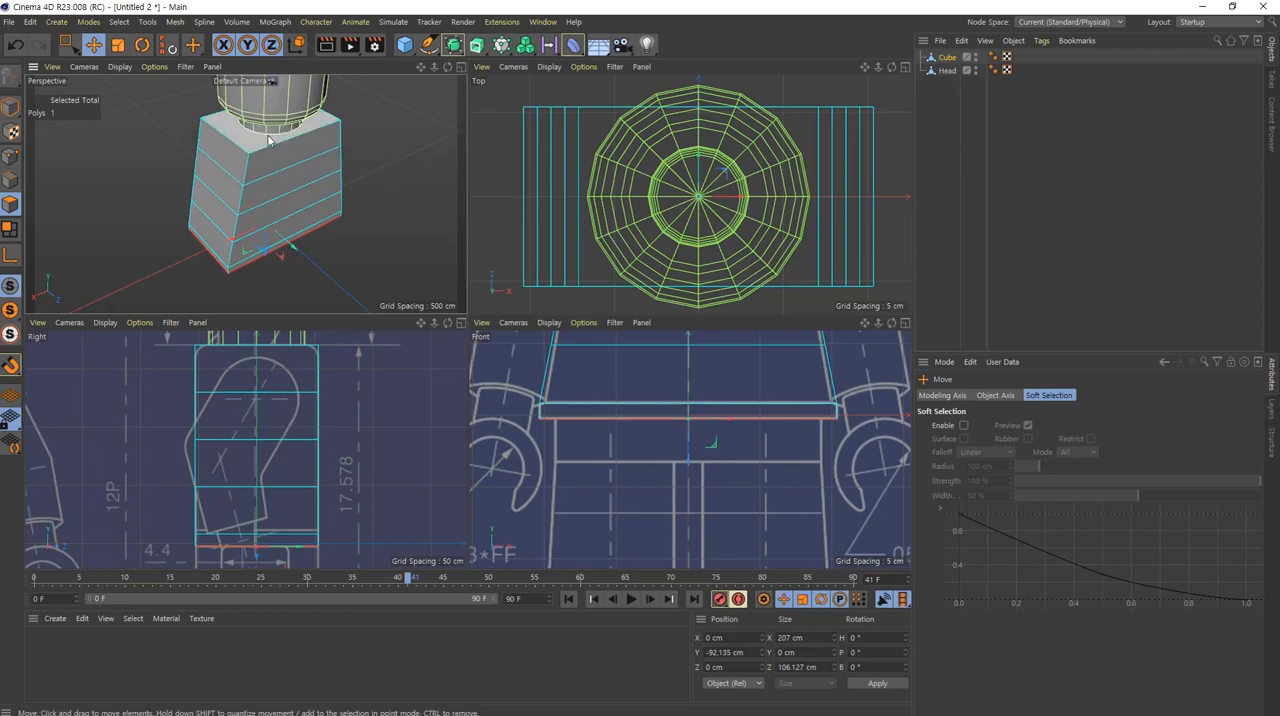
middle_click_drag(267, 410, 262, 484, "alt")
middle_click_drag(724, 424, 712, 538, "alt")
middle_click_drag(634, 378, 631, 488, "alt")
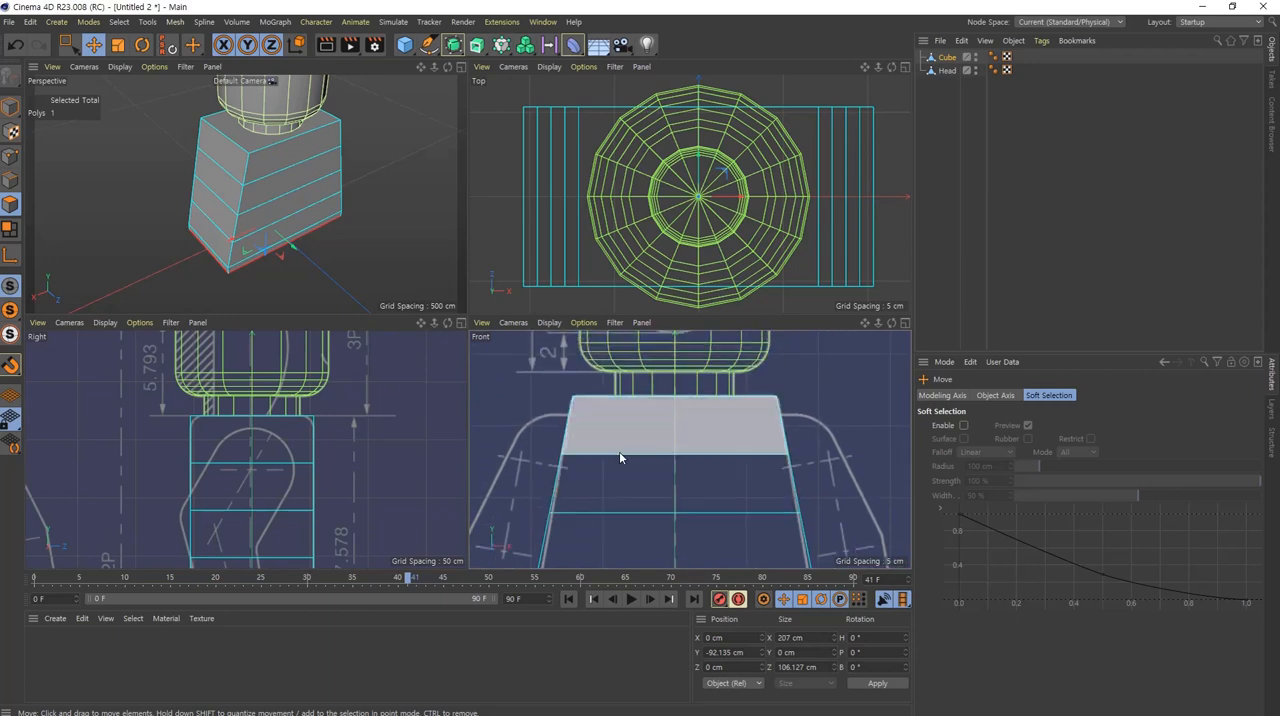
scroll(583, 417, "up", 5)
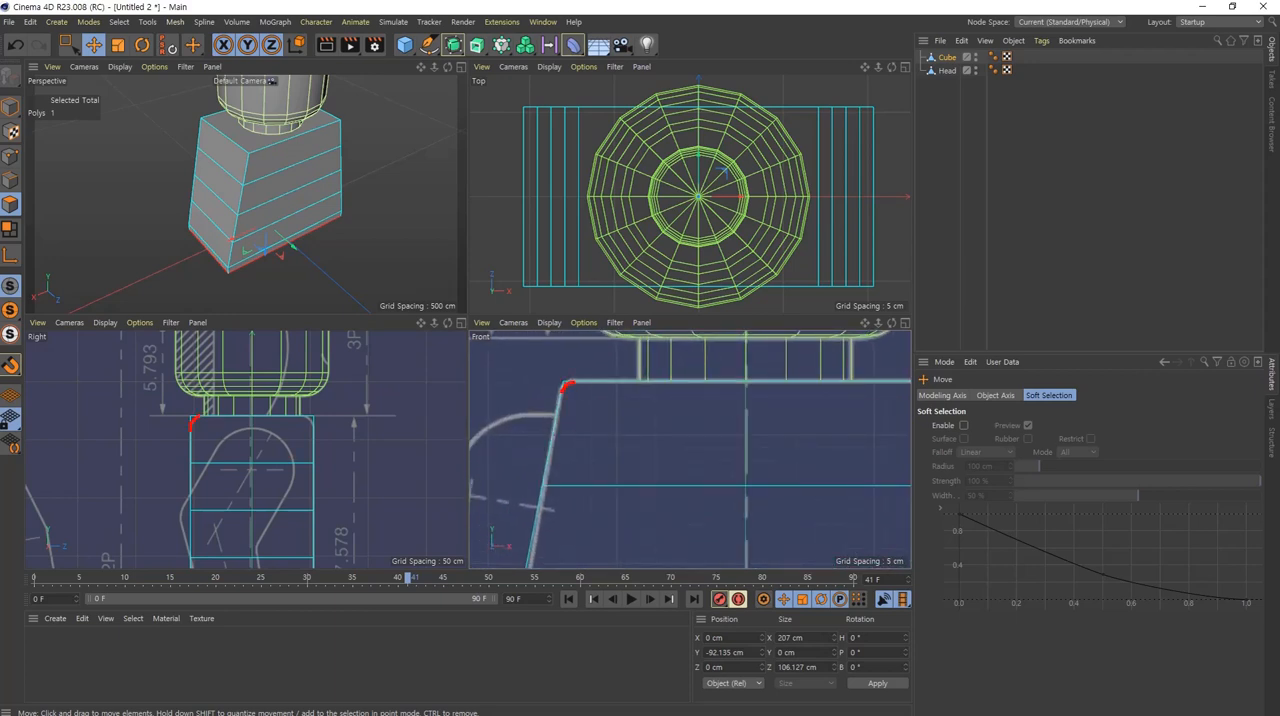
key("Escape")
scroll(722, 488, "down", 5)
middle_click_drag(726, 499, 715, 319, "alt")
scroll(624, 416, "up", 6)
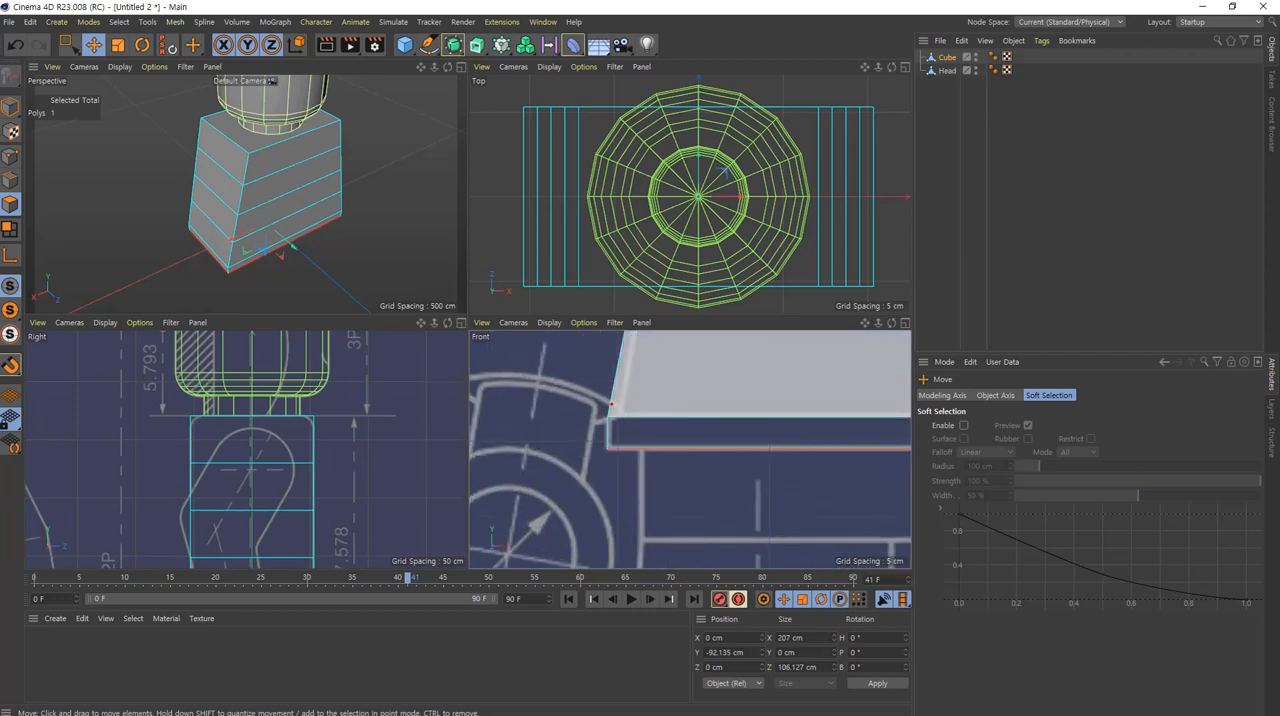
key("Escape")
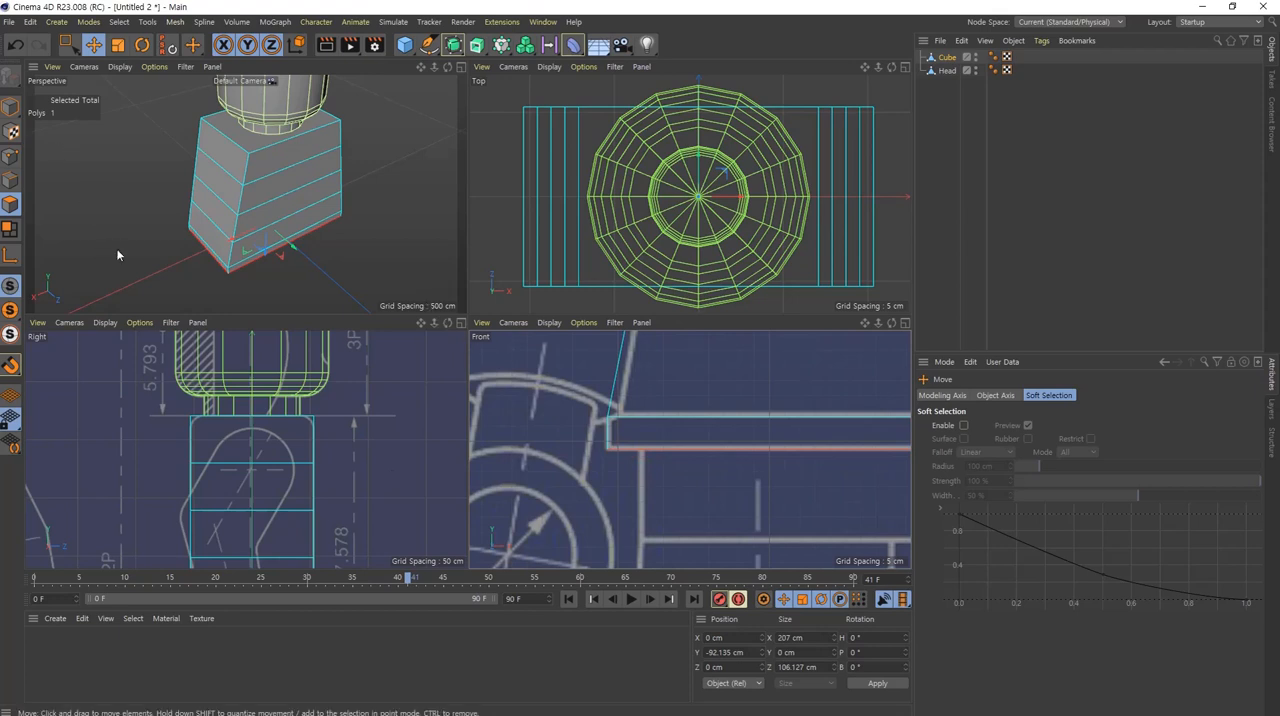
Step: Switch to edge mode and select the four edges around the torso's top face
middle_click_drag(284, 134, 294, 163, "alt")
left_click(11, 179)
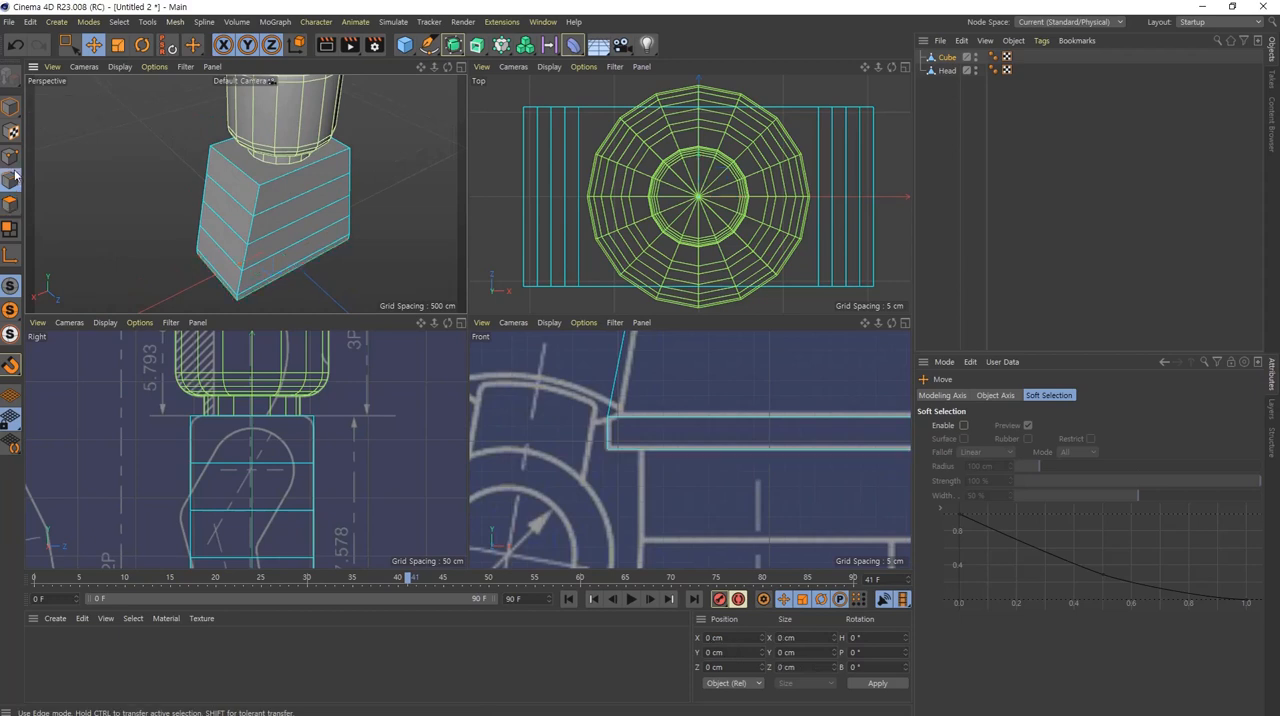
left_click(293, 176)
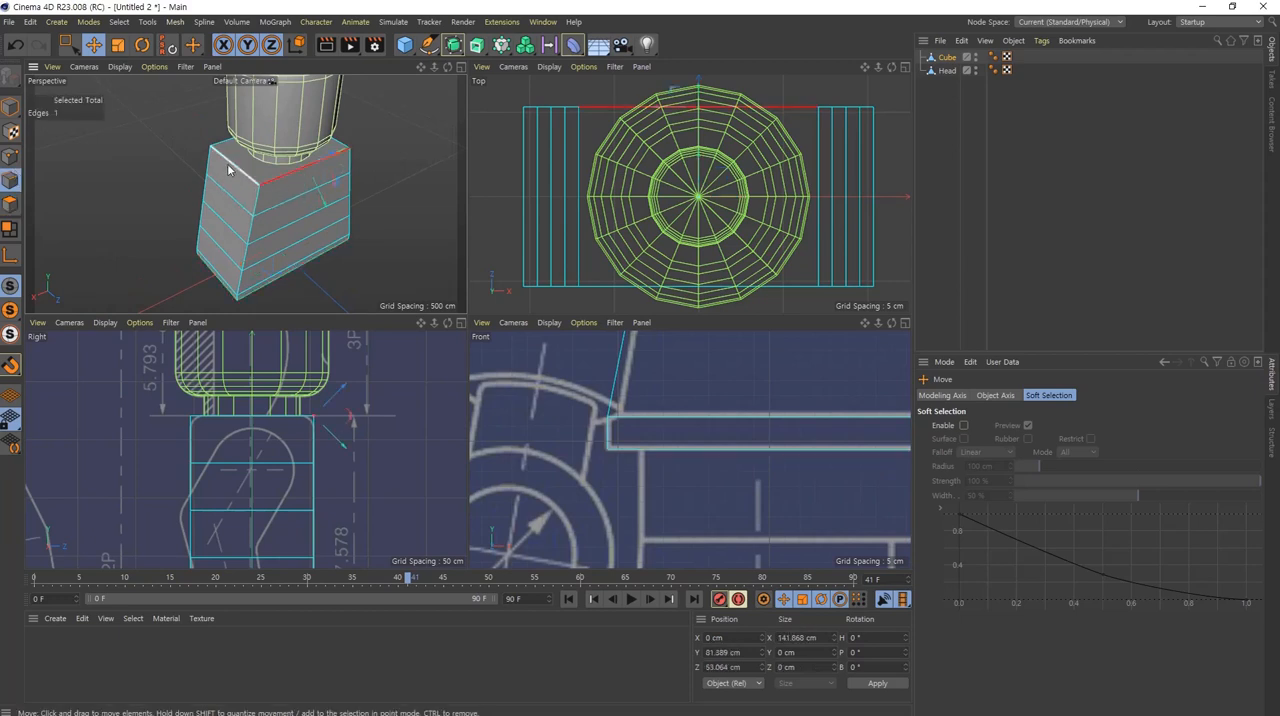
left_click(229, 160, "shift")
left_click(349, 158, "shift")
left_click(340, 150, "shift")
left_click_drag(340, 150, 297, 182, "alt")
middle_click_drag(297, 182, 275, 220, "alt")
right_click_drag(329, 192, 408, 214, "alt")
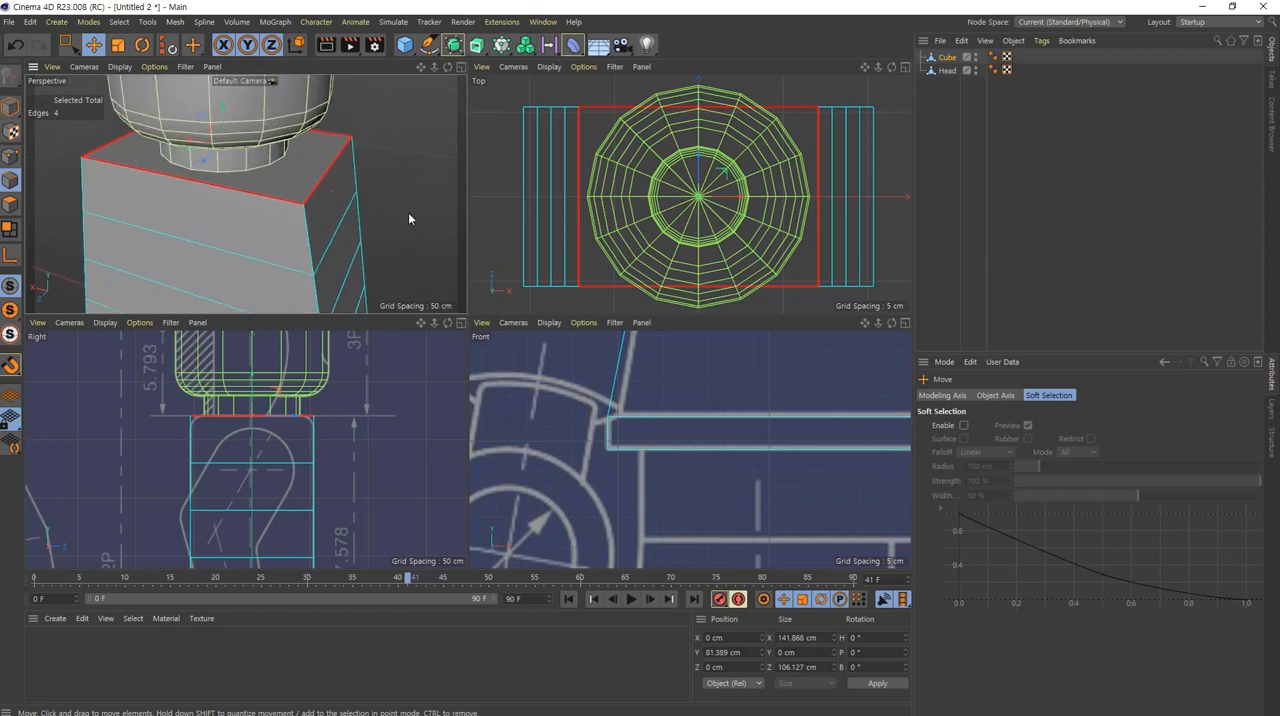
Step: Try a chamfer bevel of about 1.8 cm on the torso's four top edges, and undo it
scroll(694, 409, "down", 8)
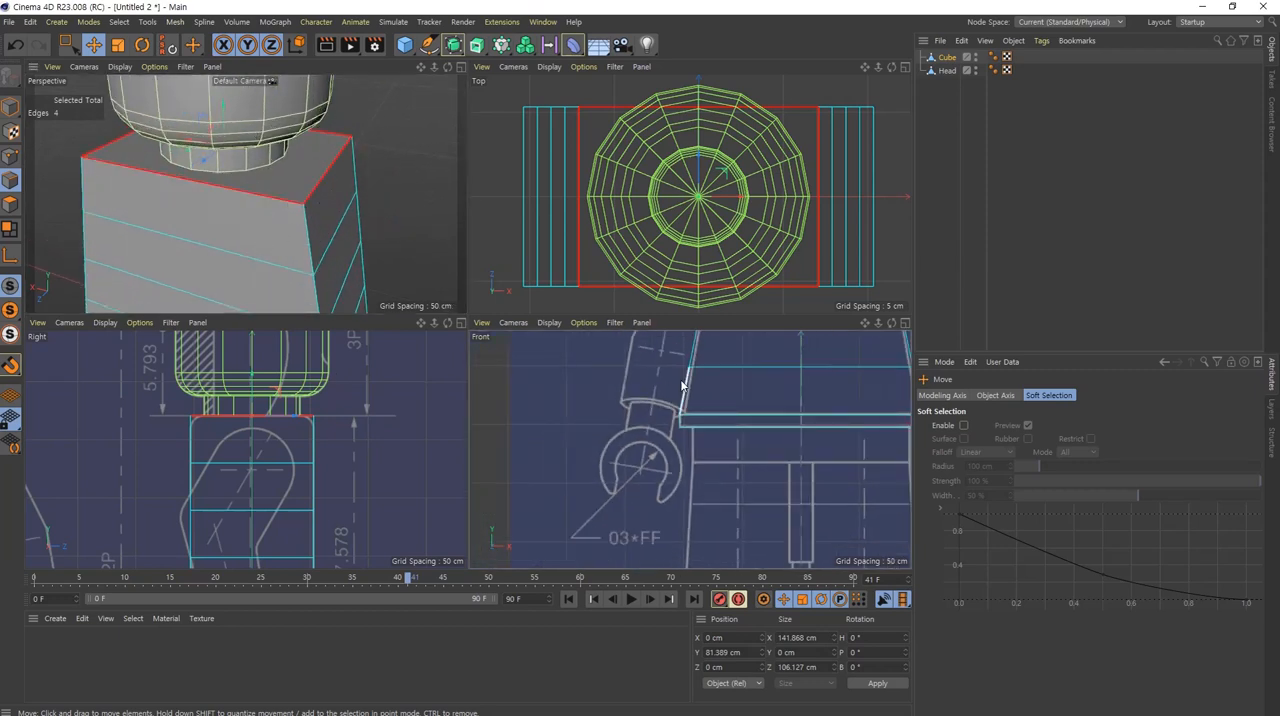
scroll(666, 430, "up", 2)
scroll(795, 422, "up", 4)
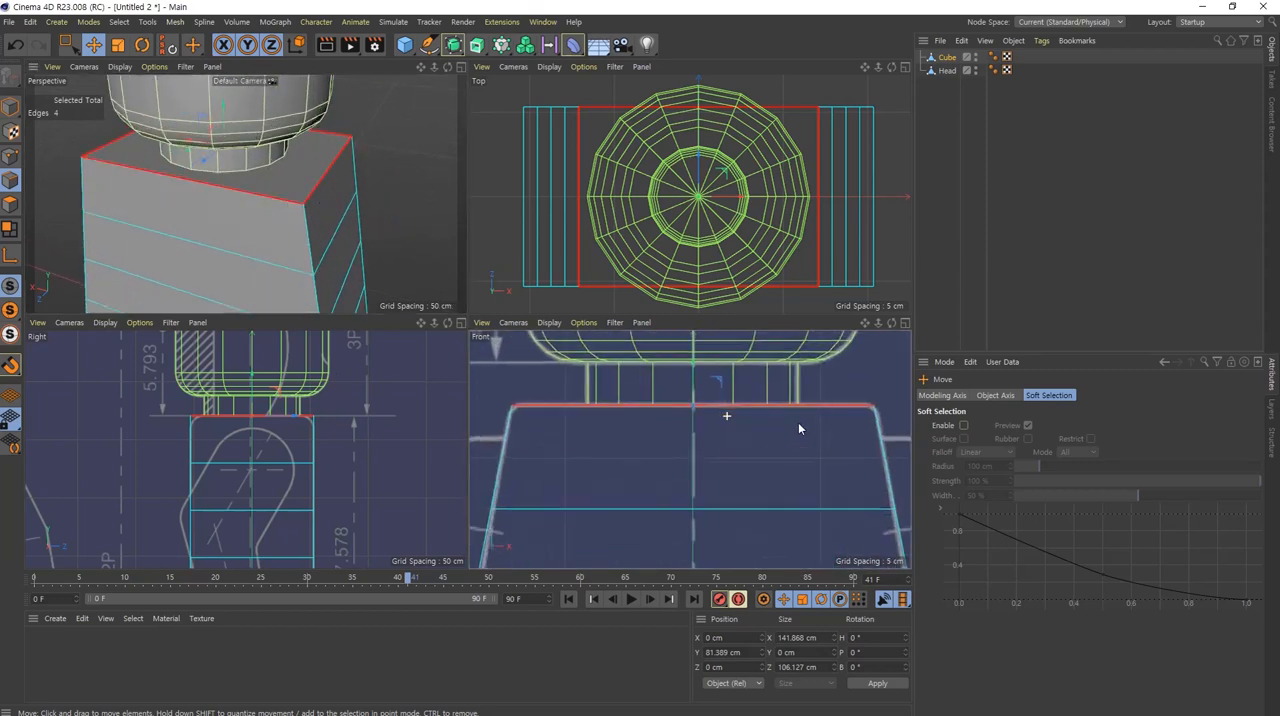
right_click(488, 372)
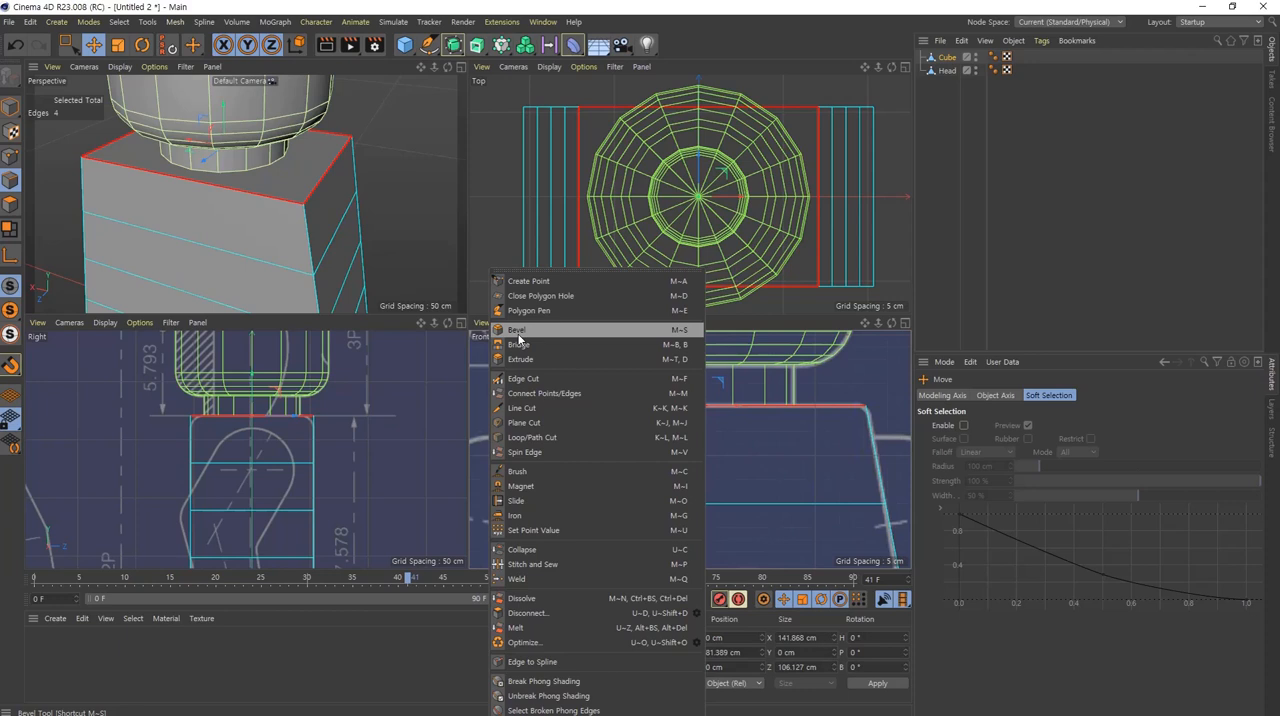
left_click(518, 332)
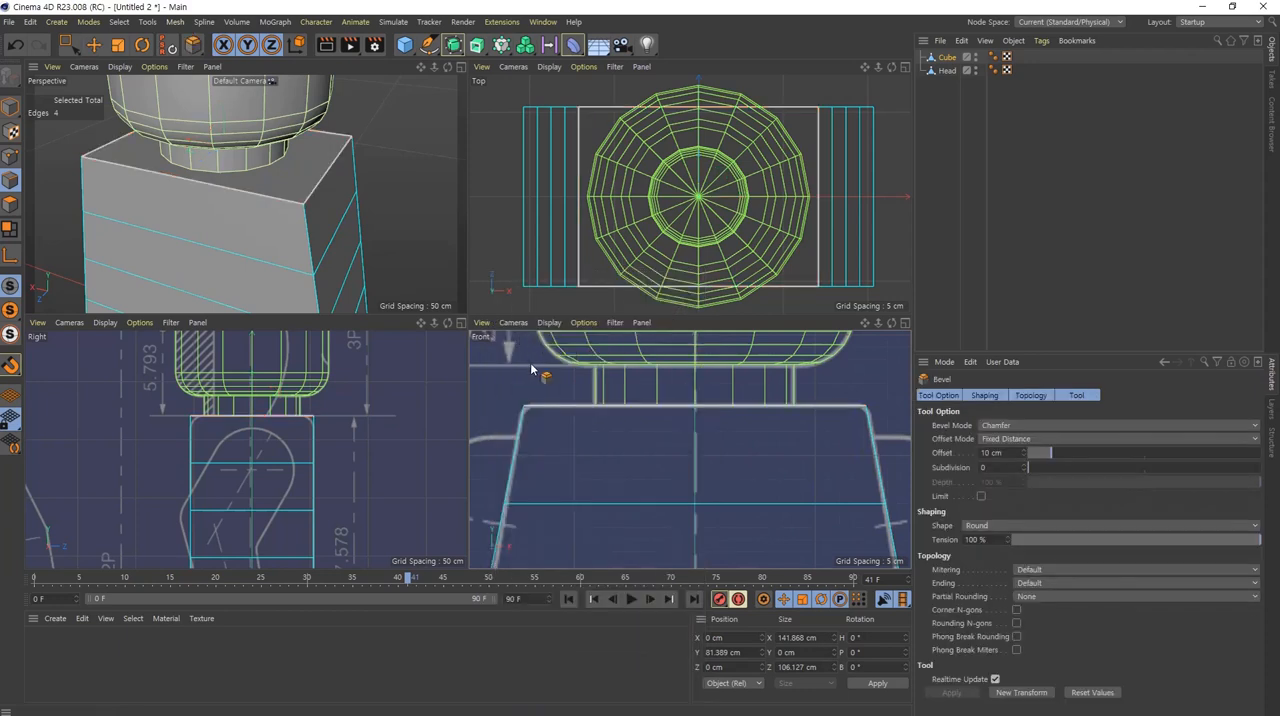
left_click_drag(630, 362, 649, 361)
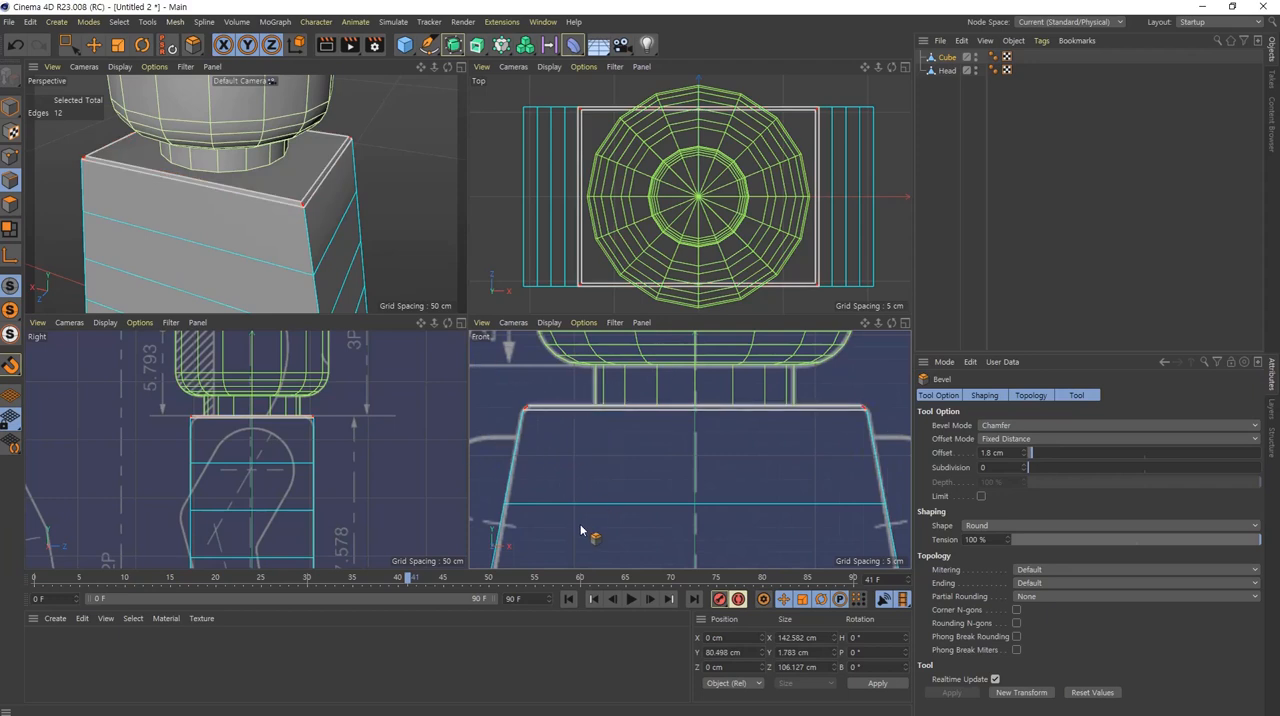
key("ctrl+z")
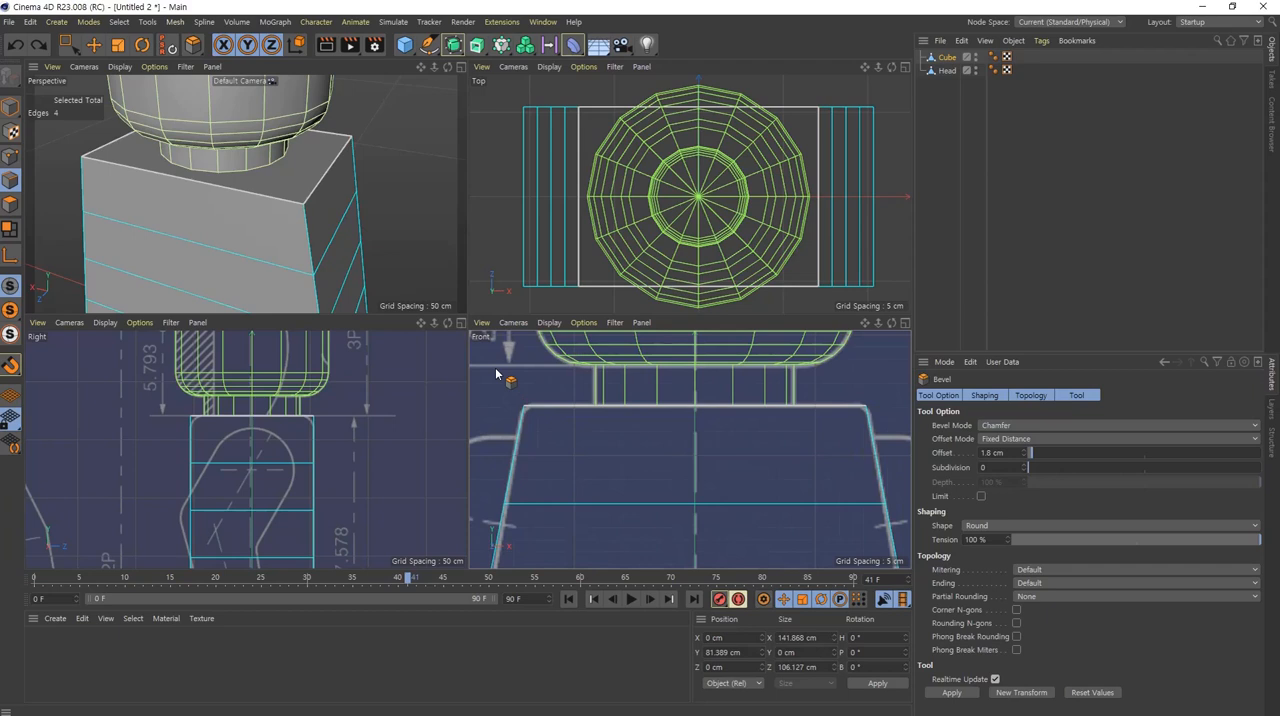
Step: Bevel the torso's four top edges in Chamfer mode with an offset of about 2.9 cm and 4 subdivisions
left_click_drag(628, 364, 658, 364)
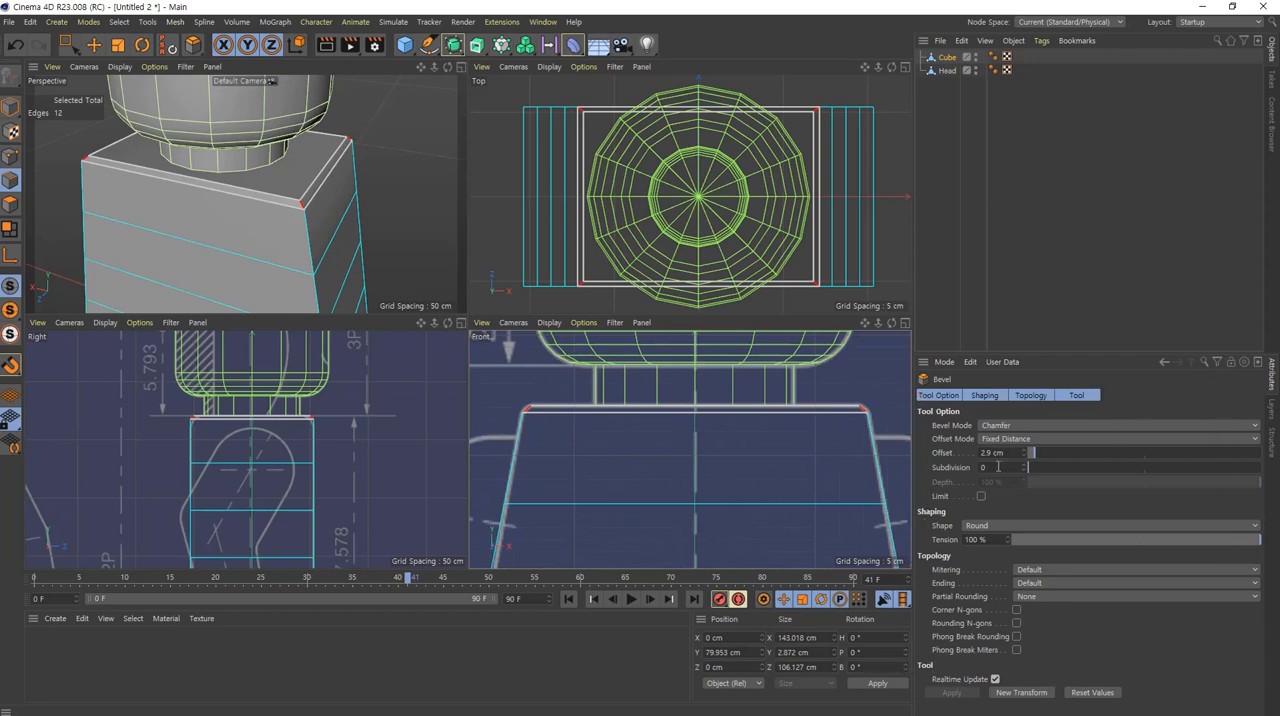
scroll(1006, 467, "up", 3)
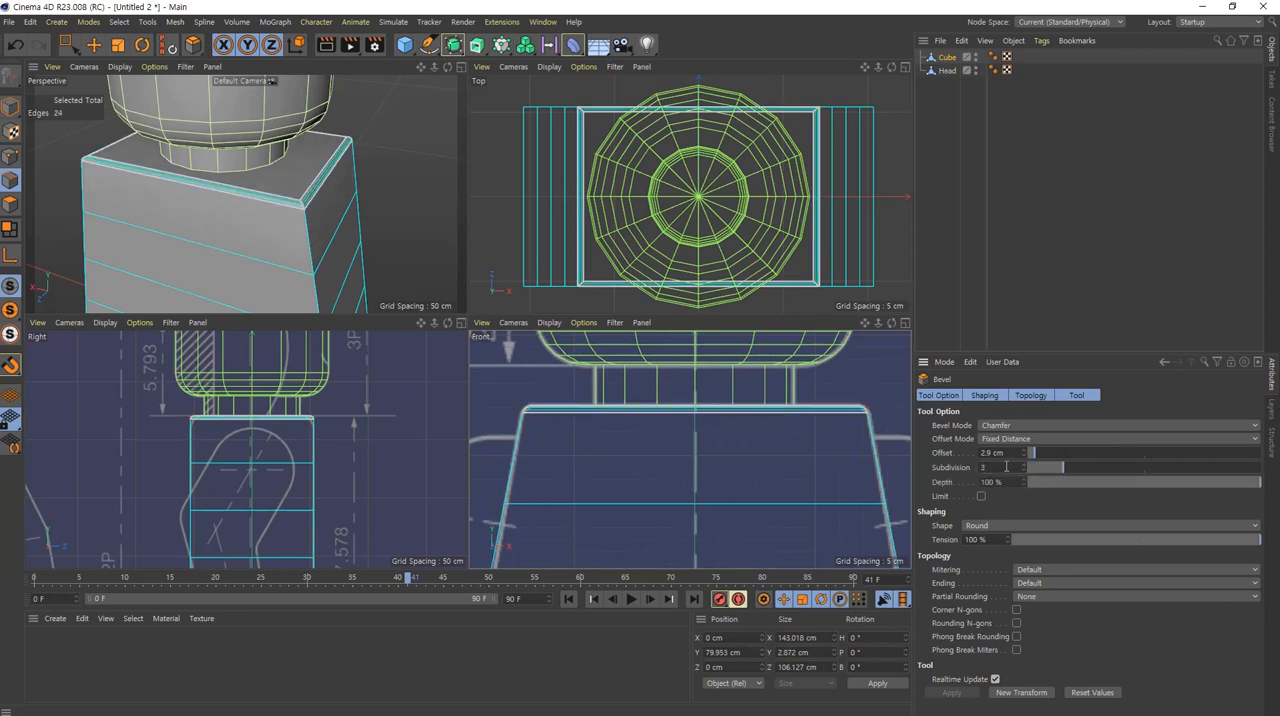
scroll(1006, 467, "up", 1)
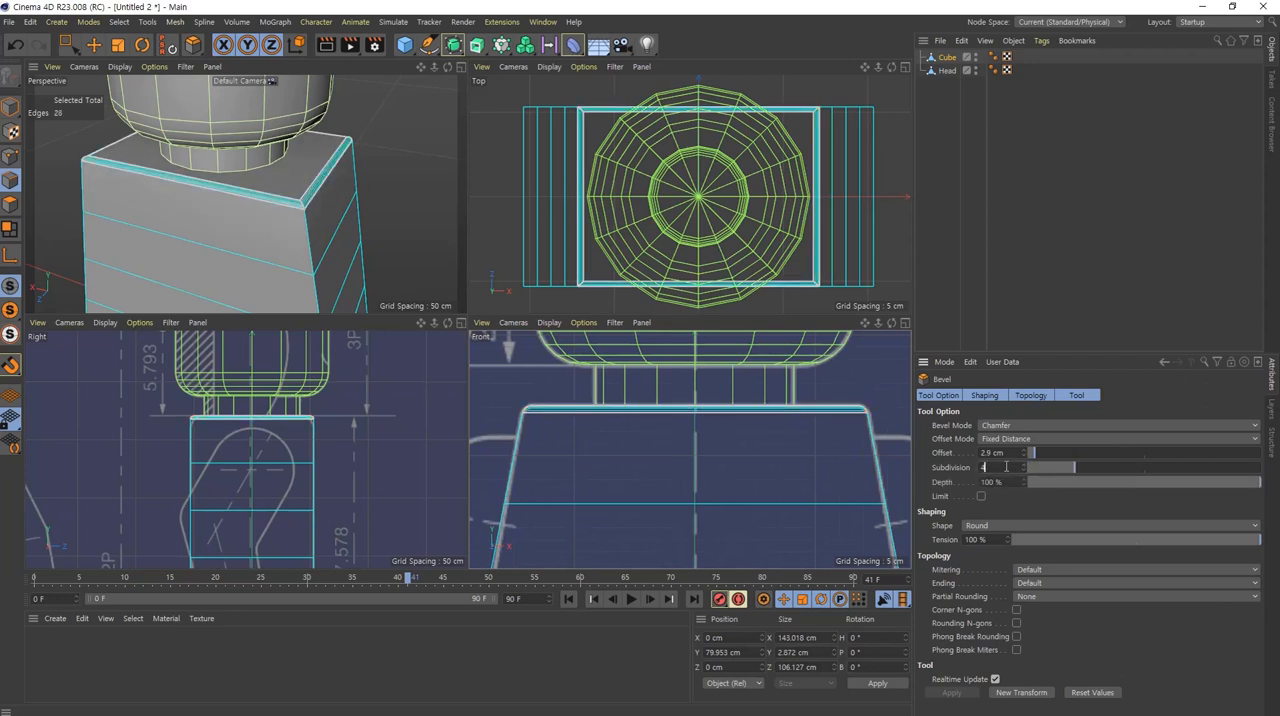
right_click_drag(311, 199, 399, 197, "alt")
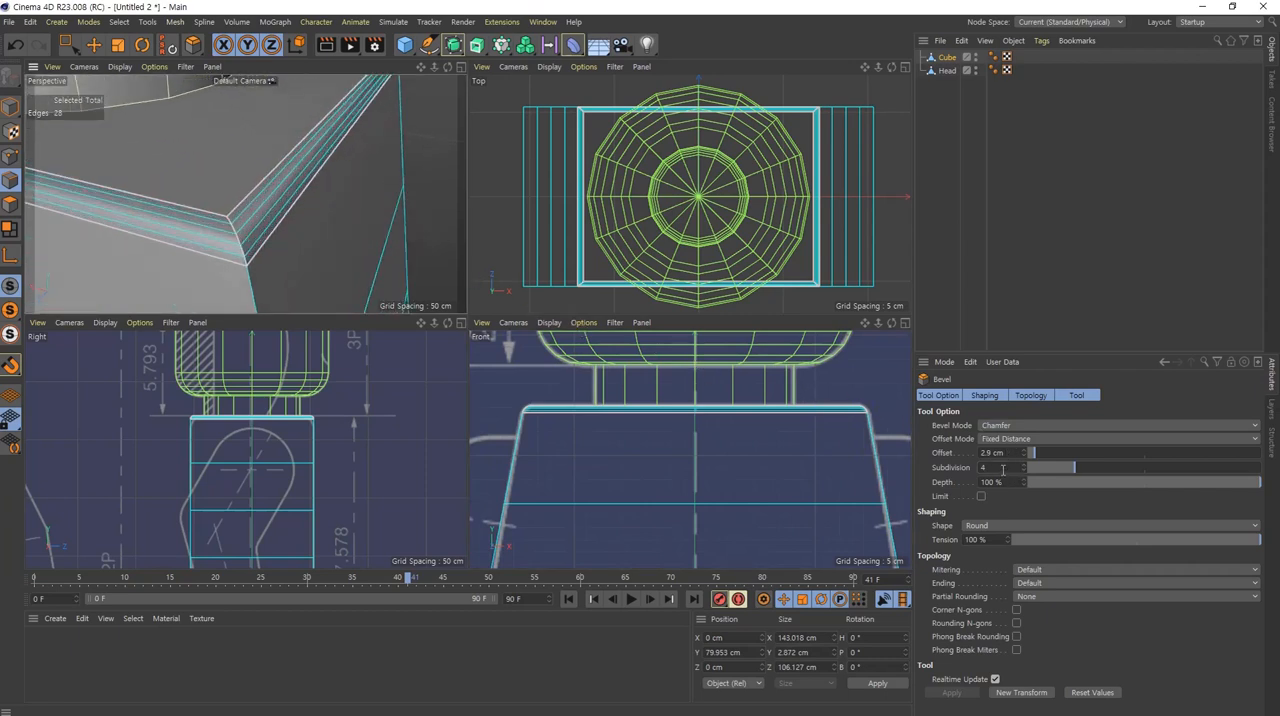
scroll(1003, 470, "down", 1)
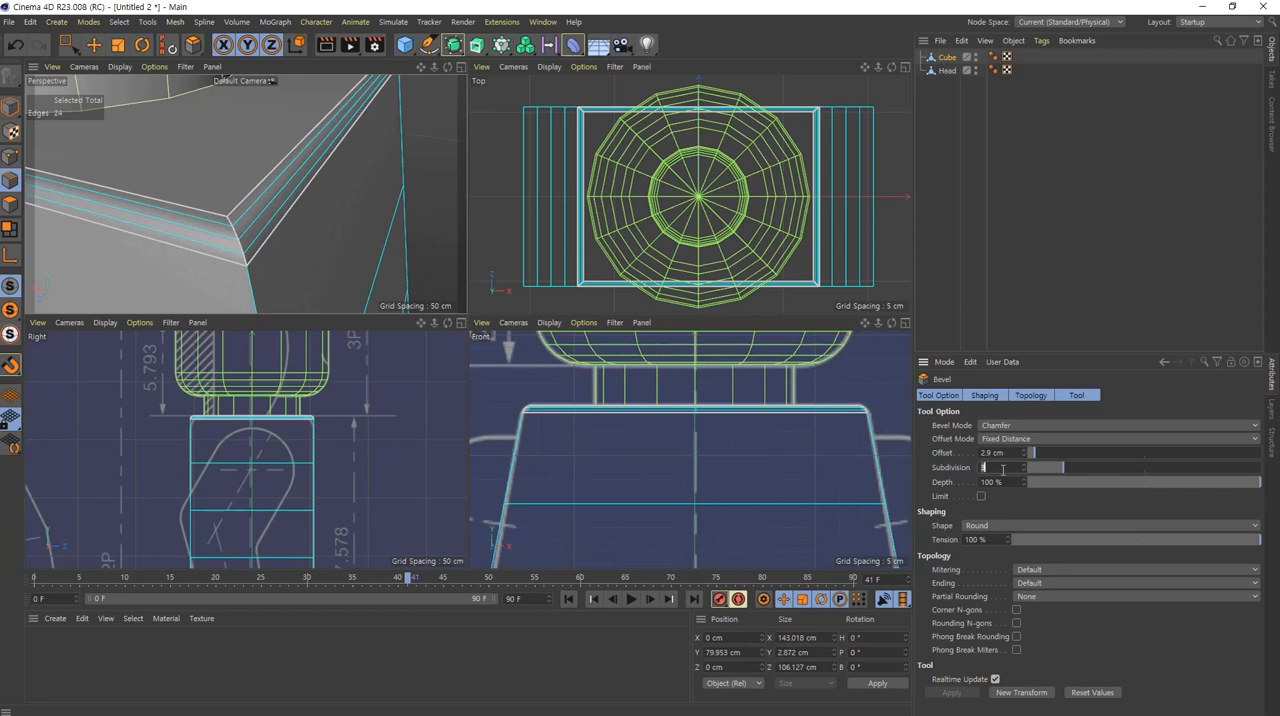
scroll(1003, 470, "up", 1)
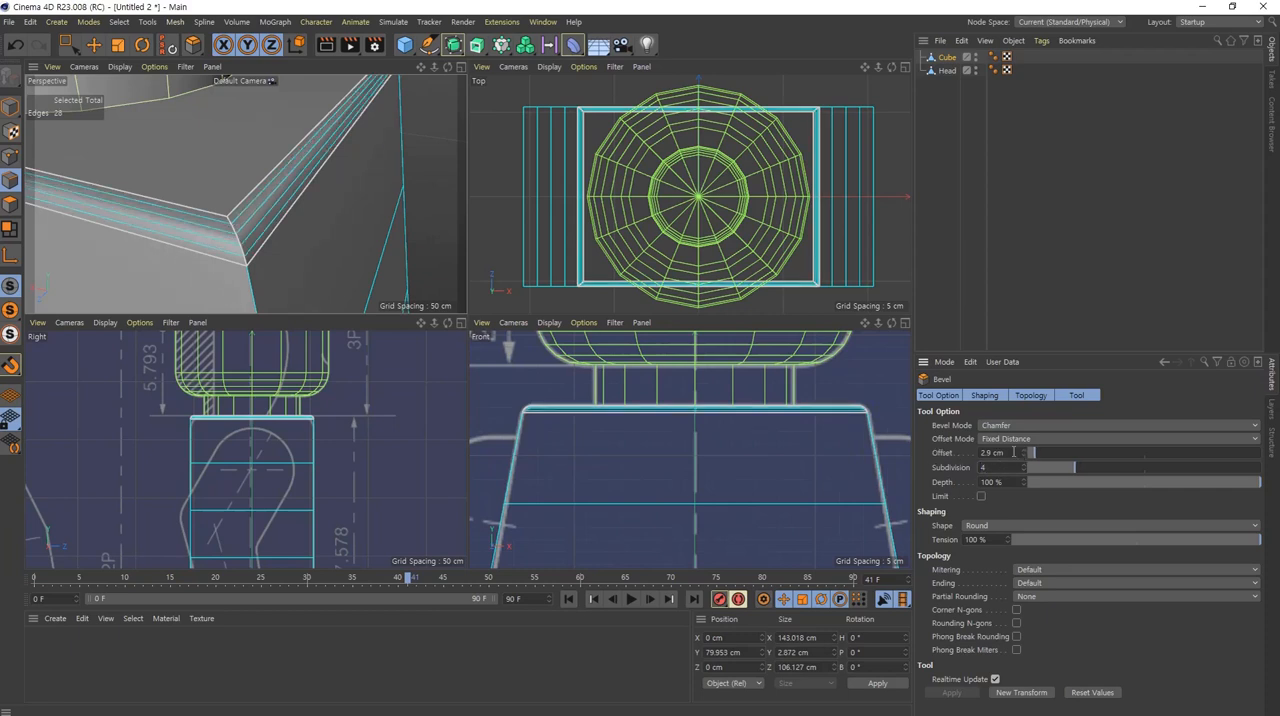
Step: Increase the top edges' bevel offset to 8.9 cm to match the blueprint's rounded corners, and leave the Bevel tool
scroll(1013, 452, "up", 20)
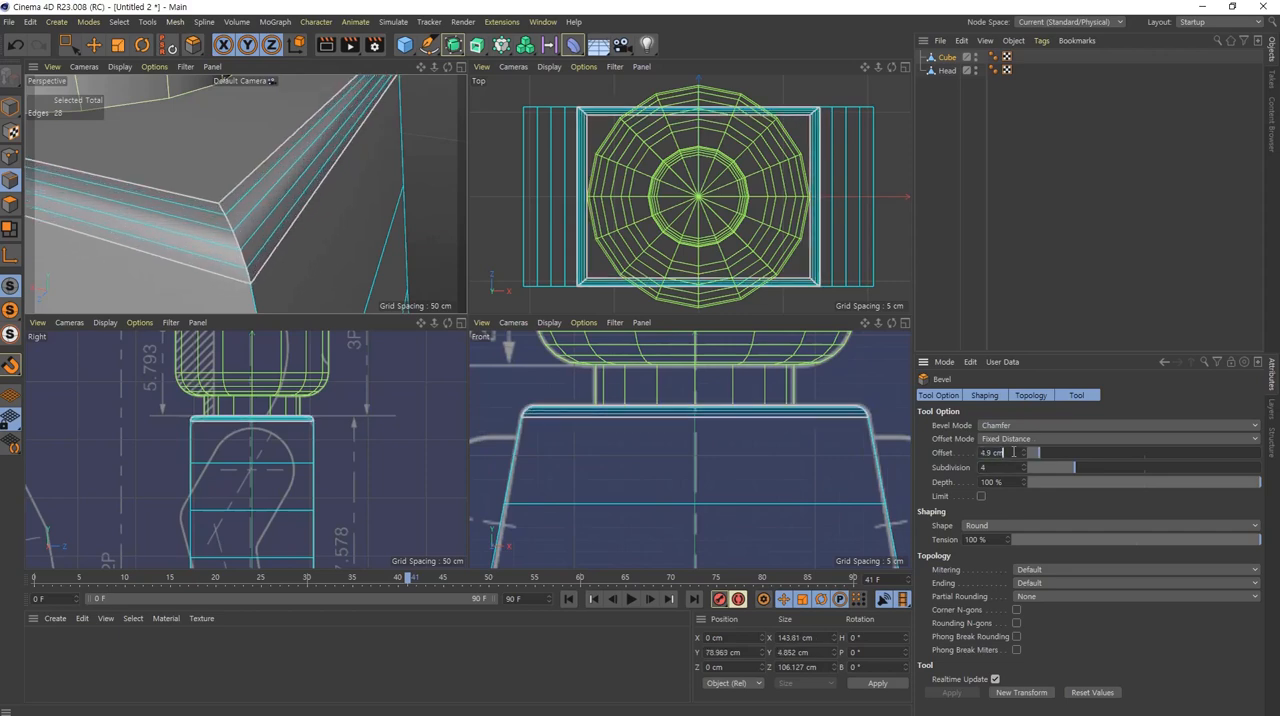
scroll(1013, 452, "up", 20)
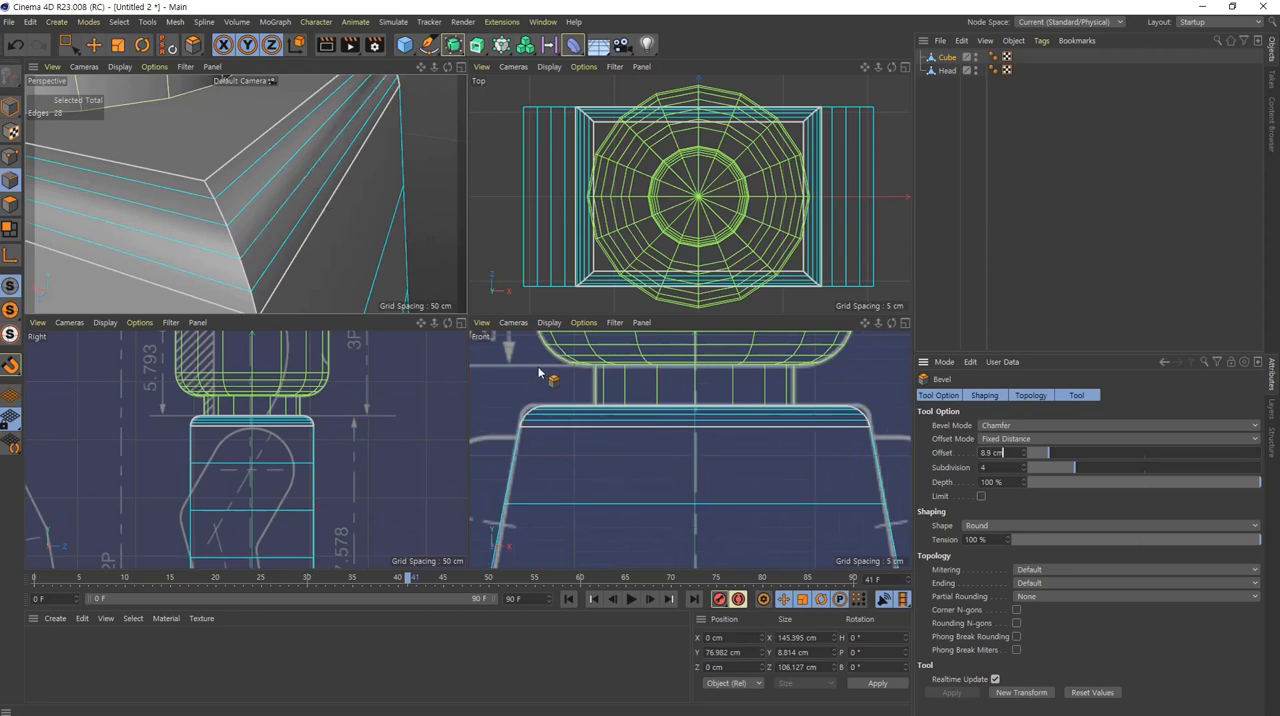
scroll(300, 245, "down", 10)
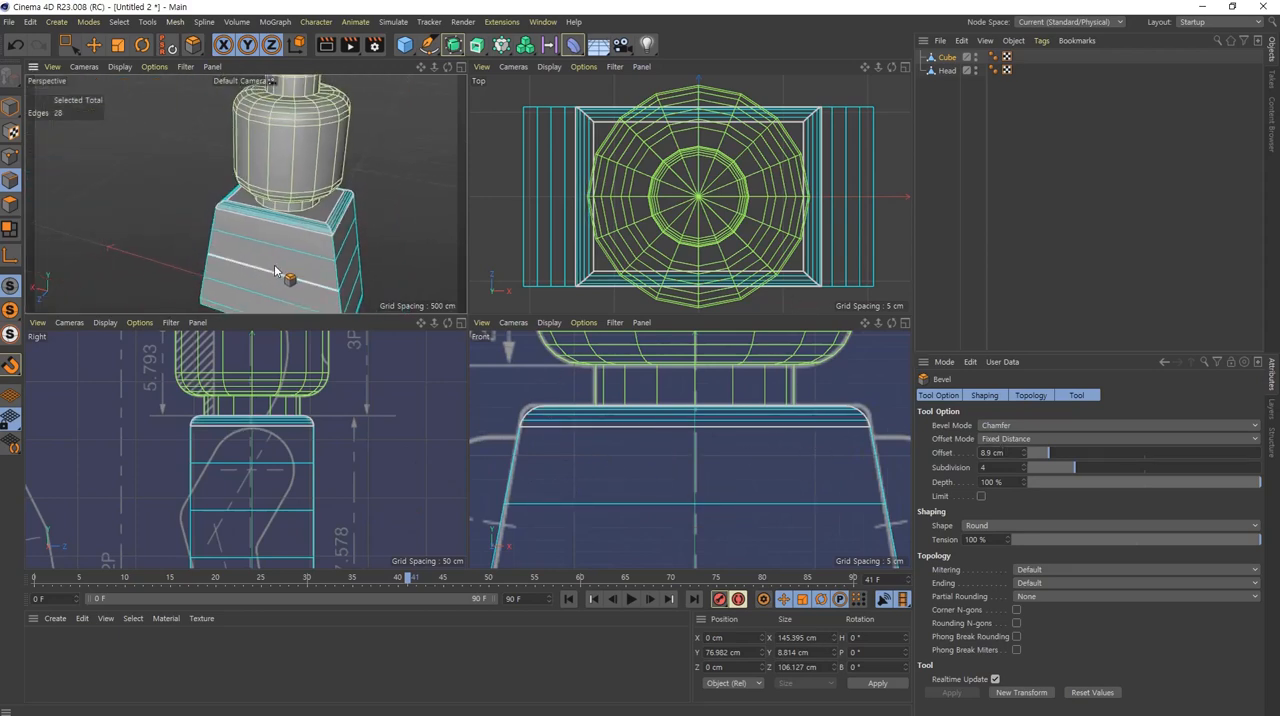
middle_click_drag(275, 266, 262, 147, "alt")
middle_click_drag(314, 198, 297, 256, "alt")
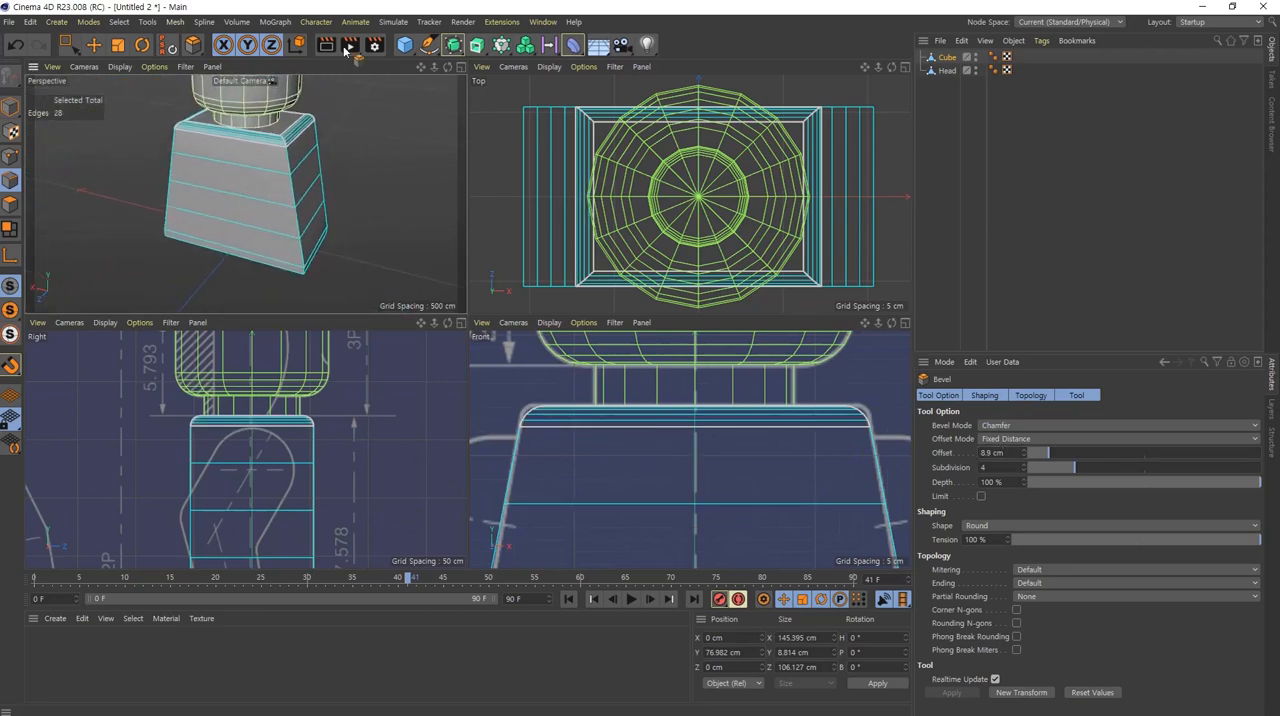
key("e")
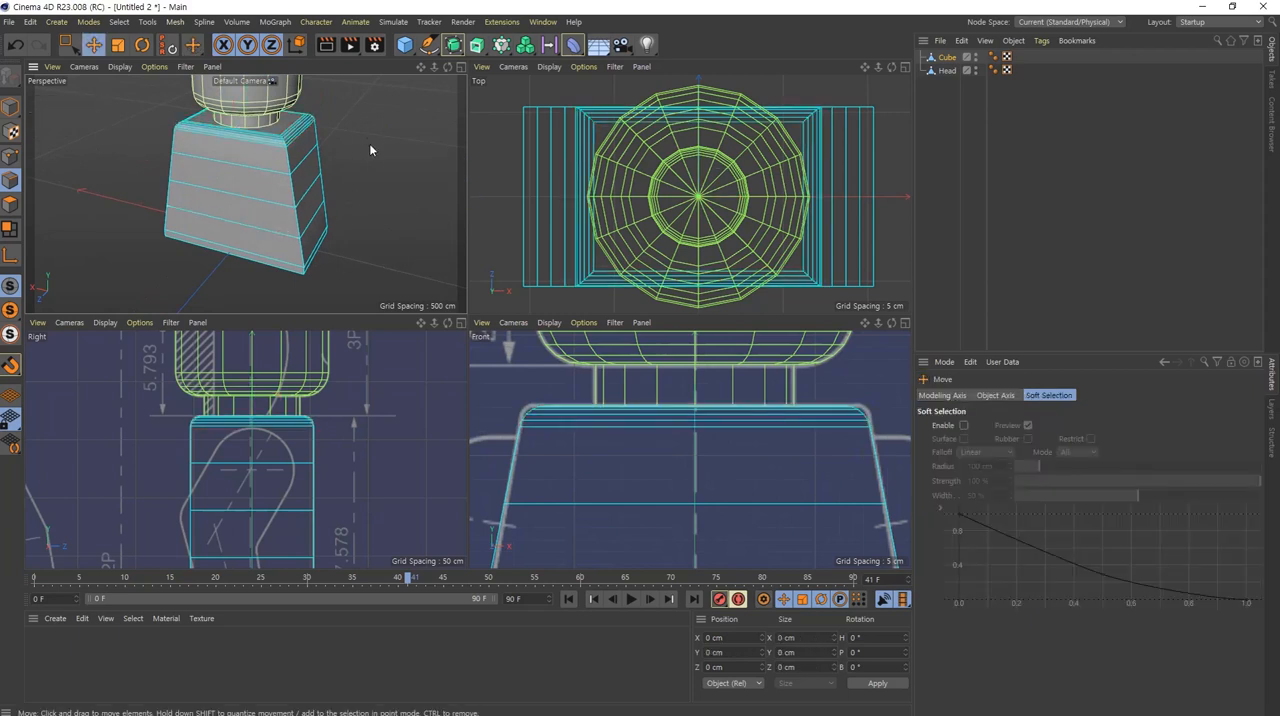
Step: Loop-select the edges running along the torso's four vertical corners
left_click_drag(363, 179, 280, 215, "alt")
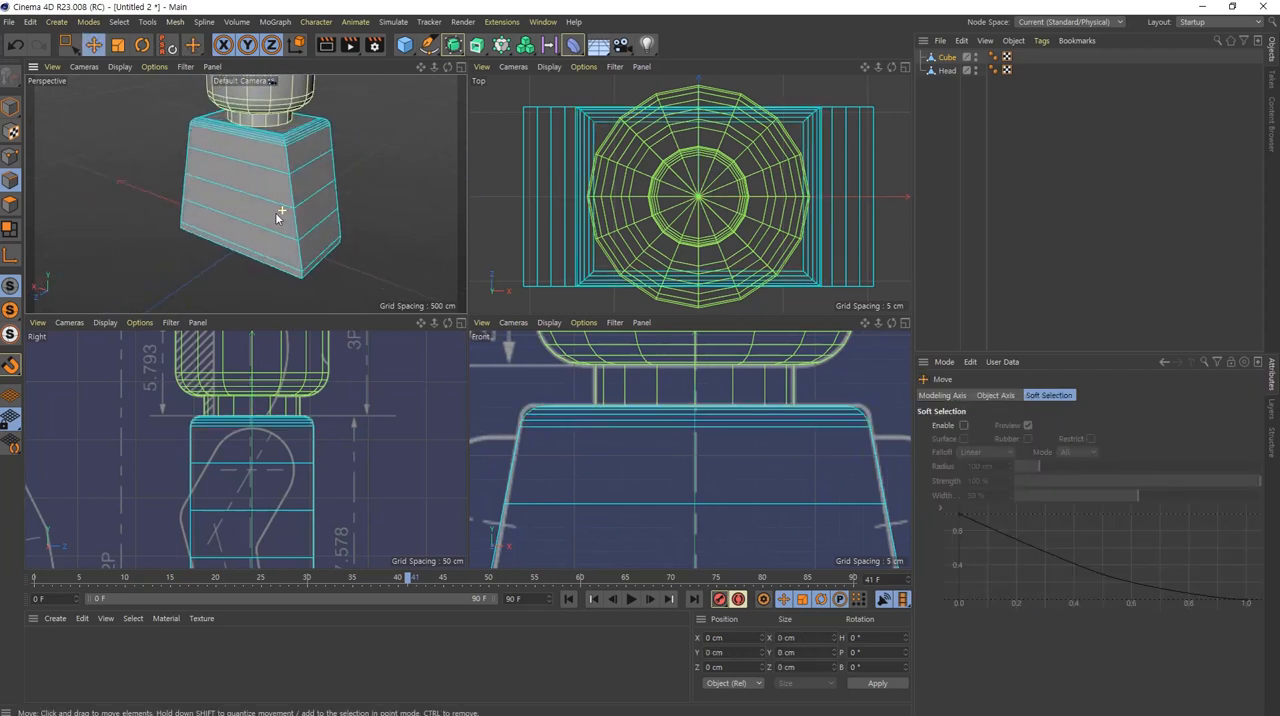
double_click(292, 193)
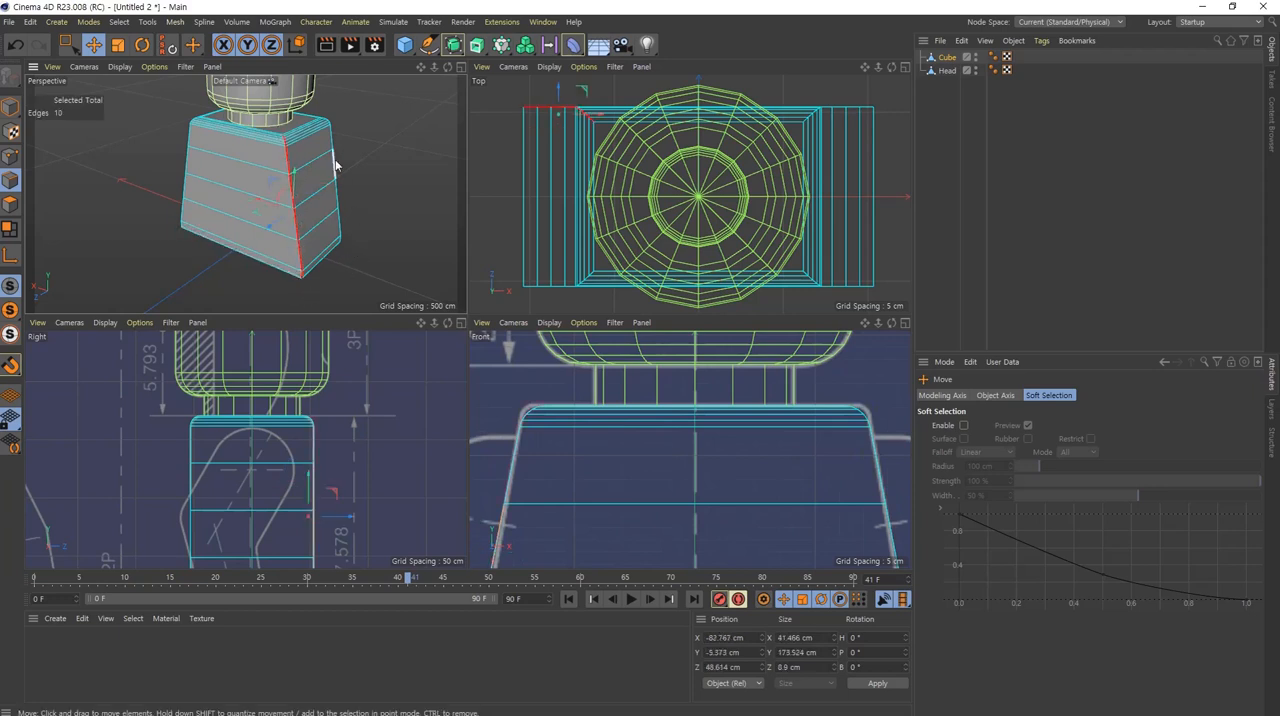
double_click(334, 175, "shift")
left_click_drag(346, 200, 241, 179, "alt")
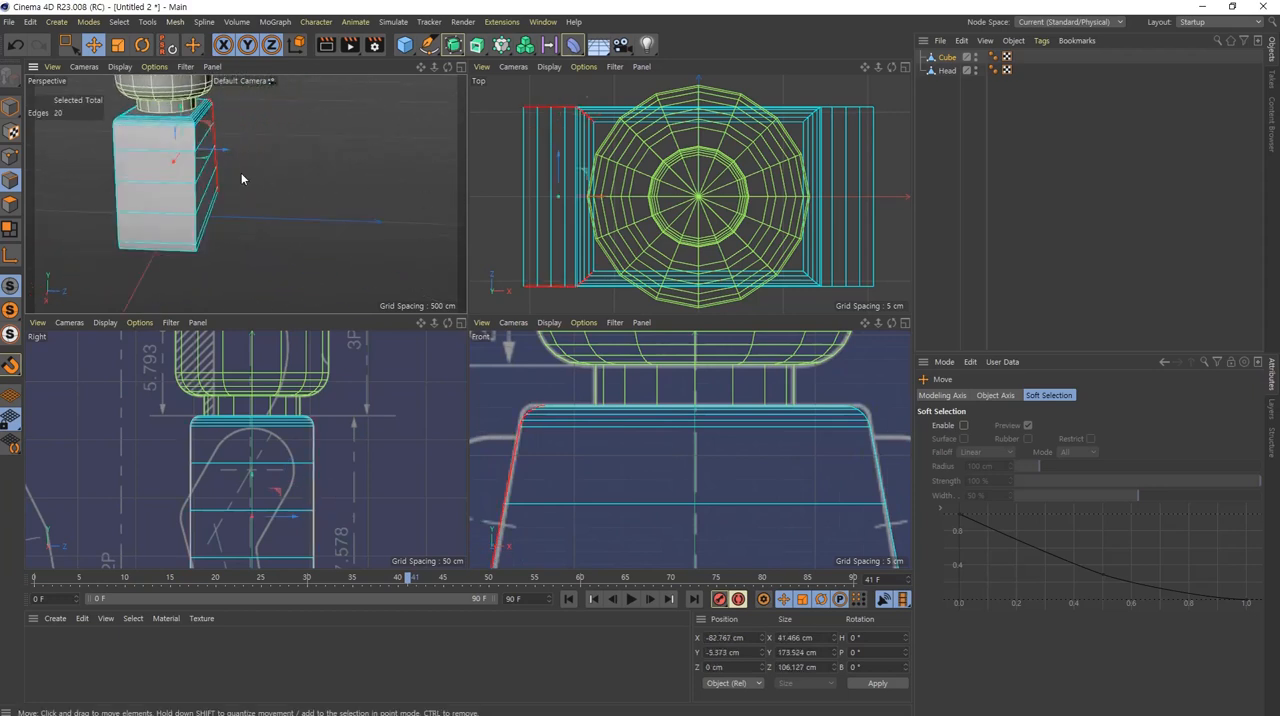
double_click(119, 167, "shift")
left_click_drag(145, 181, 310, 166, "alt")
double_click(310, 166, "shift")
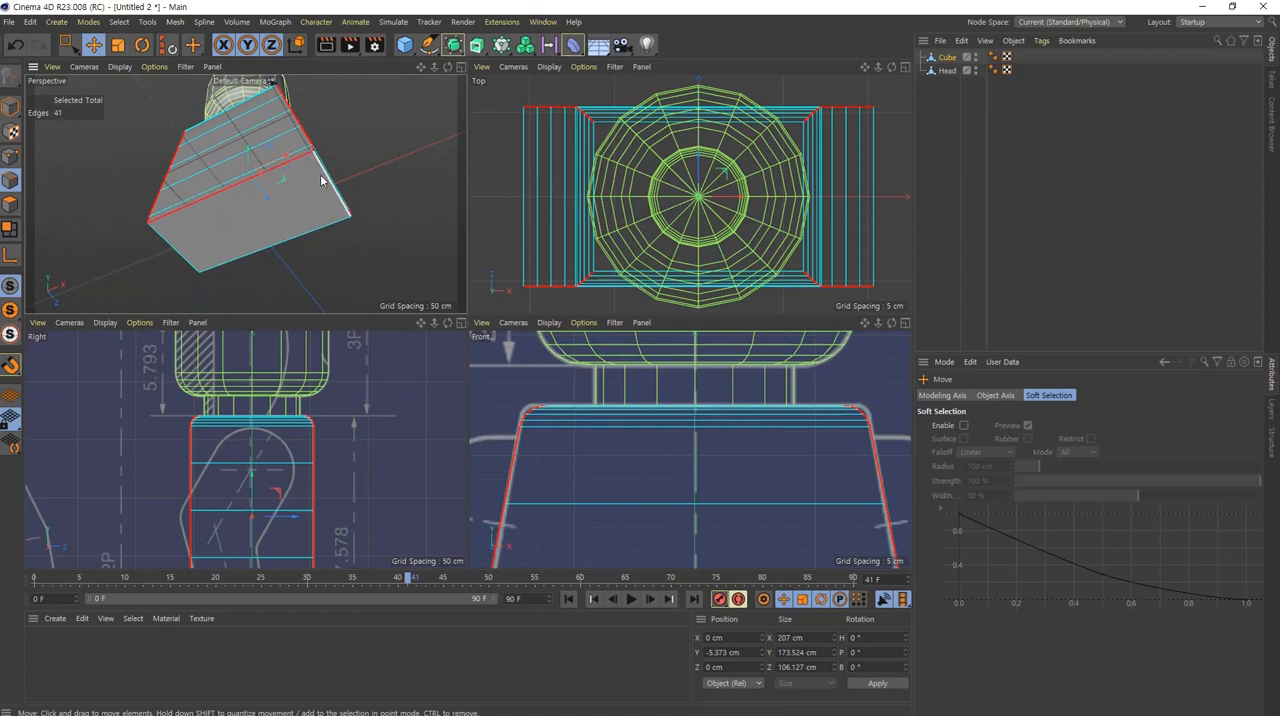
Step: Add the two remaining outer edges of the torso's bottom face to the edge selection
left_click(315, 235, "shift")
left_click(189, 259, "shift")
left_click_drag(310, 153, 267, 231, "alt")
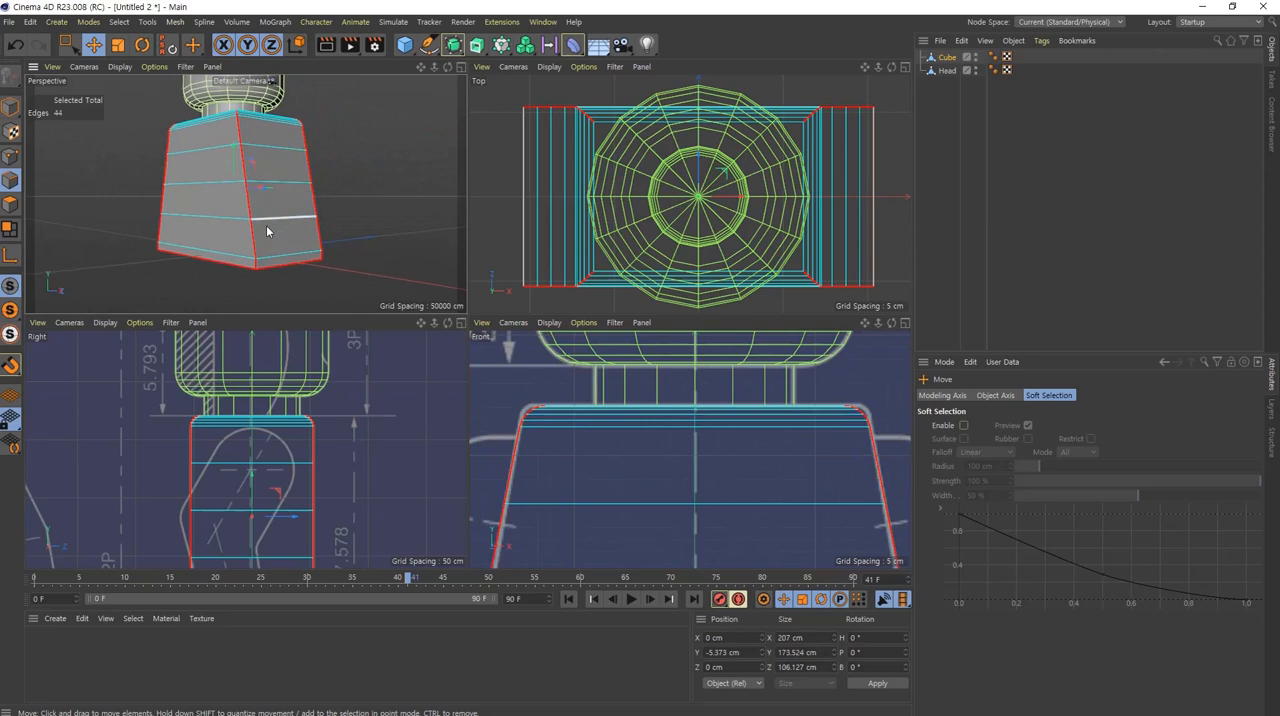
Step: Bevel the selected corner and bottom edges in Chamfer mode with an offset of 1 cm and subdivision 0
middle_click(260, 237)
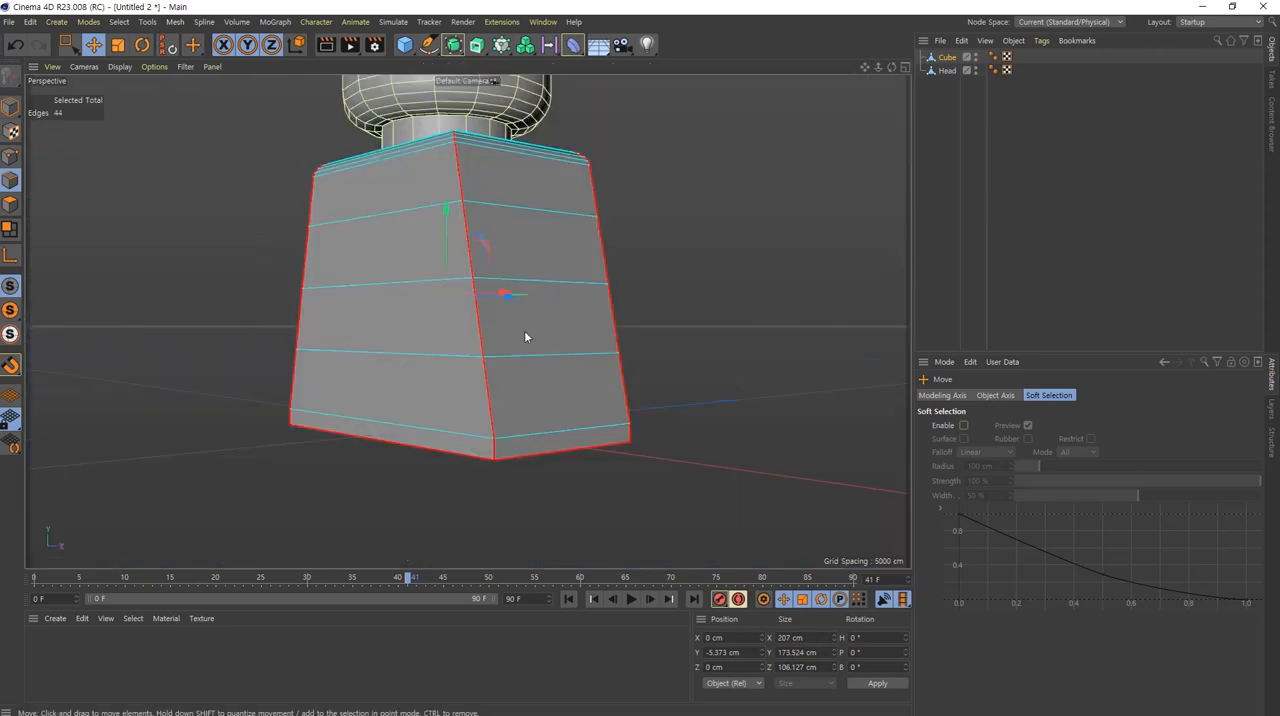
left_click_drag(524, 337, 508, 351, "alt")
key("m")
key("s")
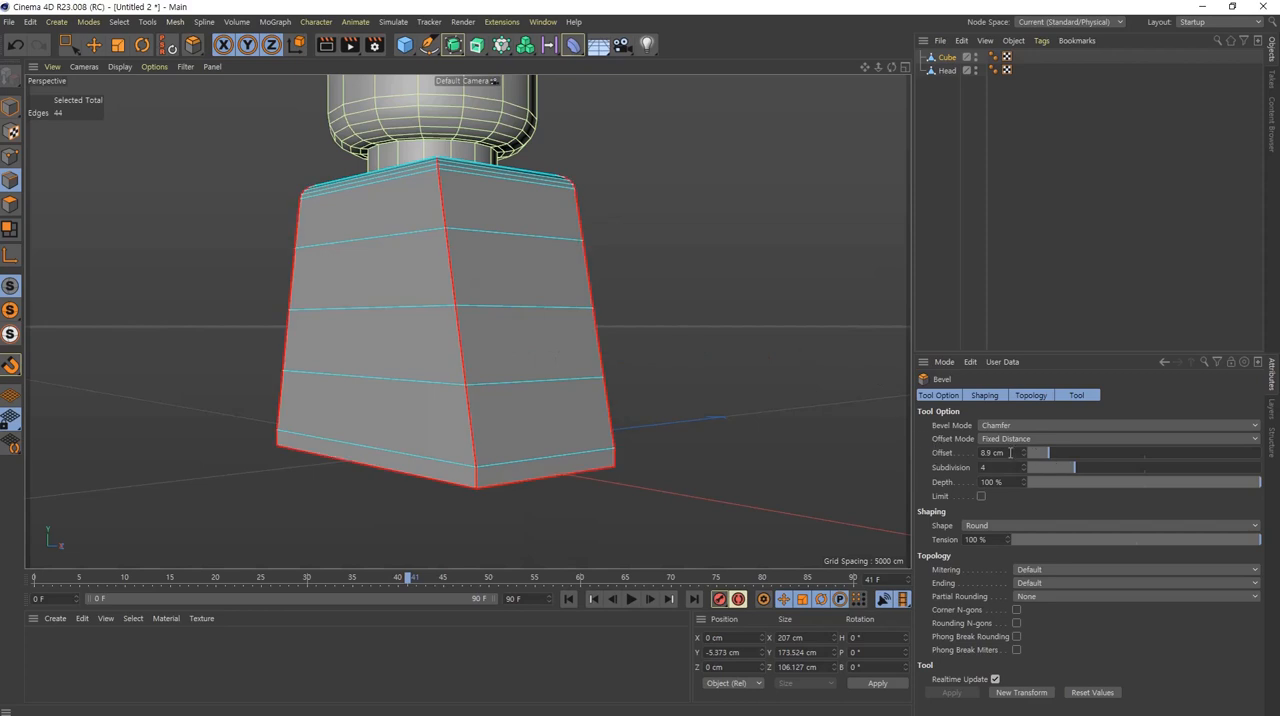
left_click_drag(691, 342, 648, 364)
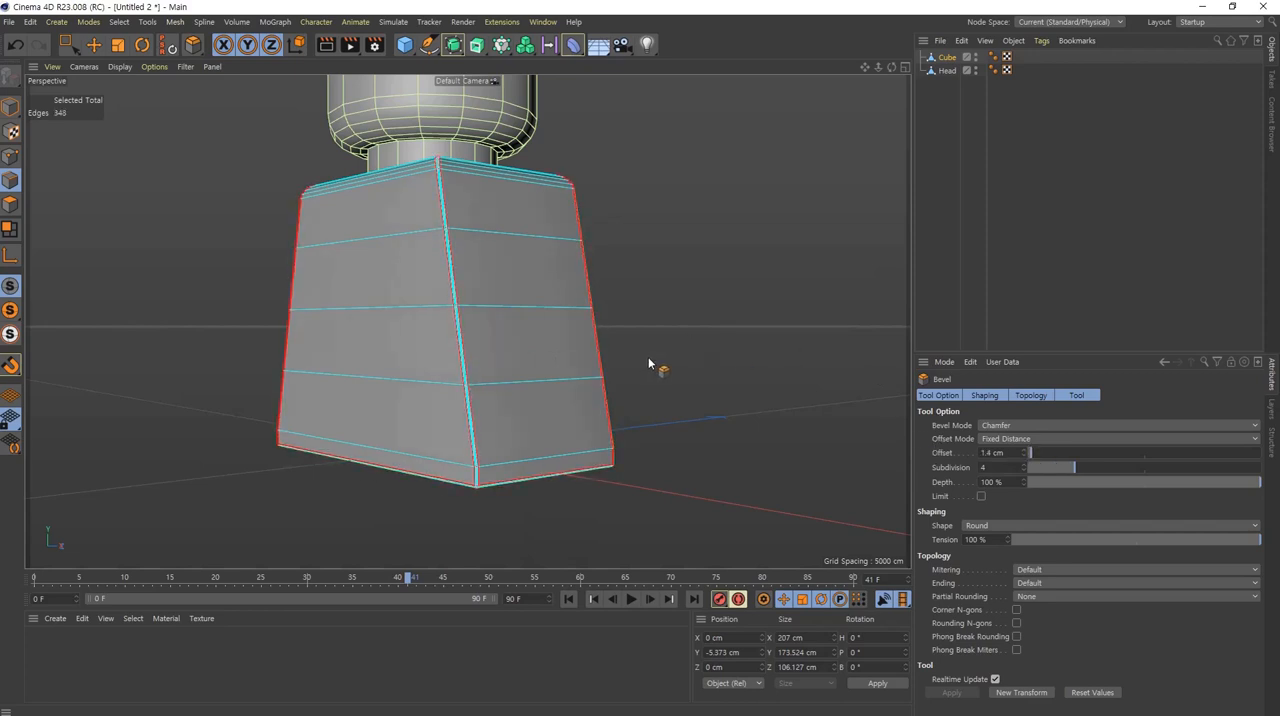
double_click(1011, 452)
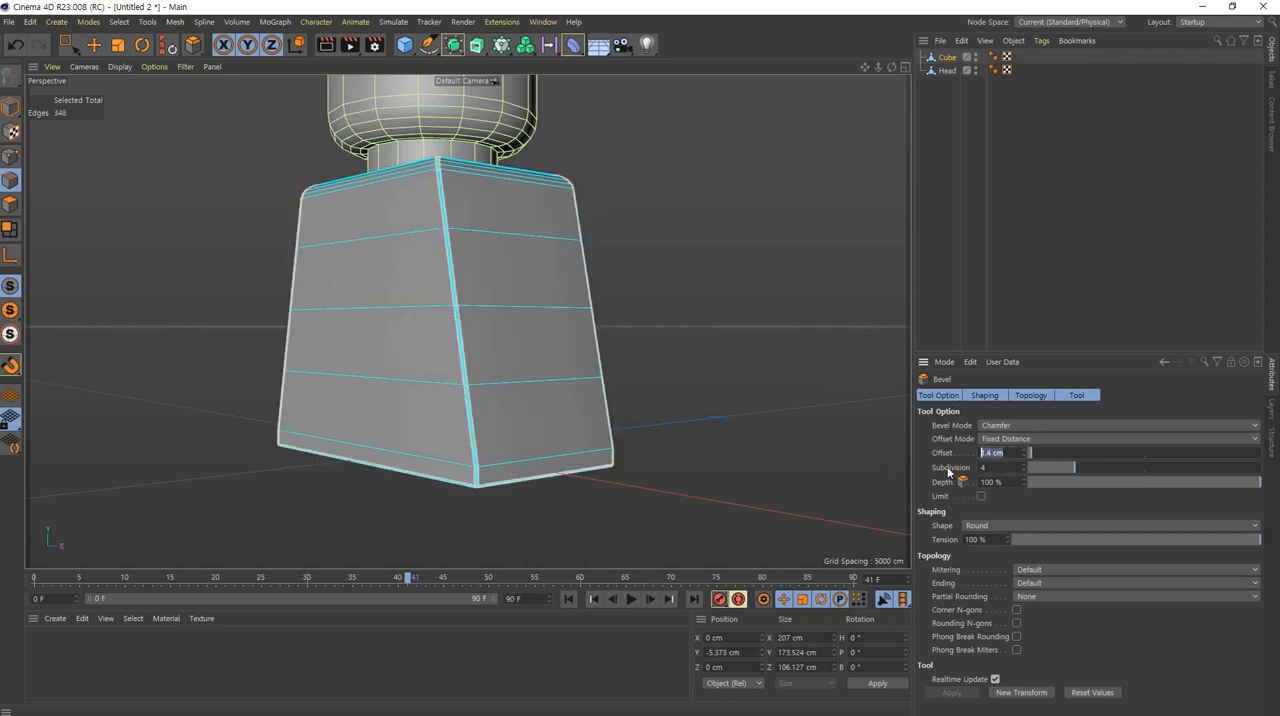
type("1")
left_click(998, 467)
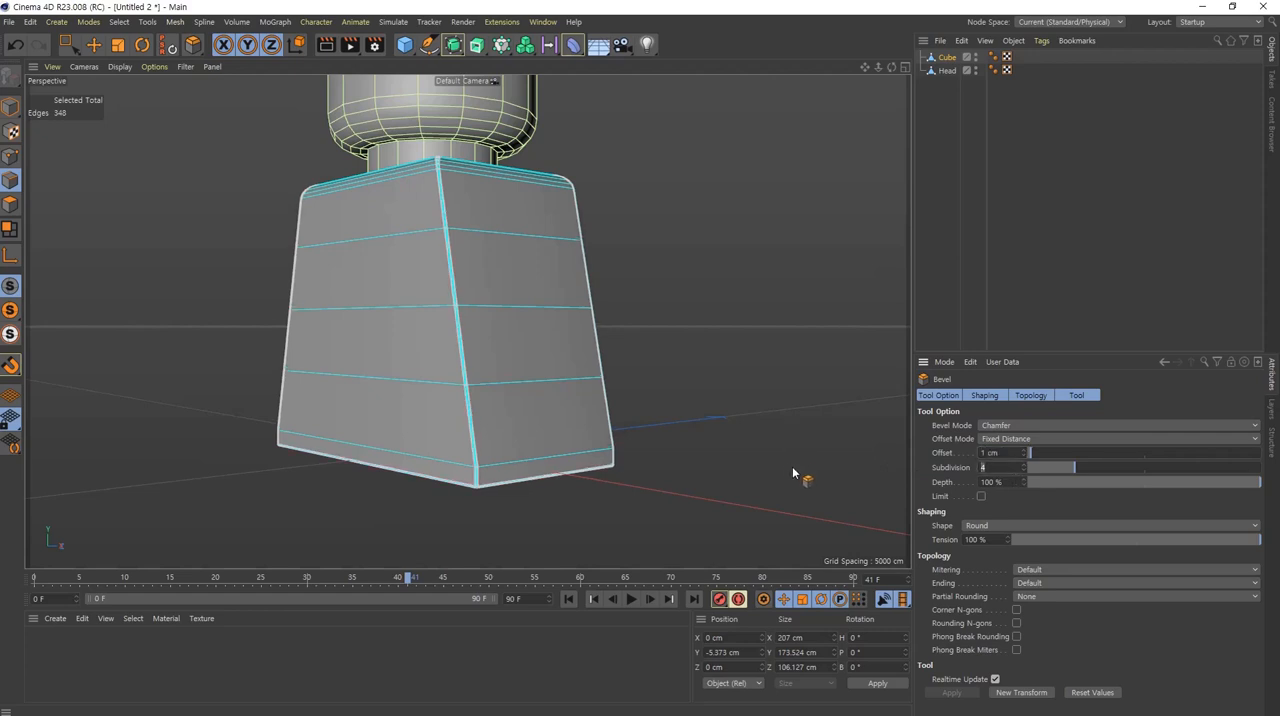
type("6")
key("Return")
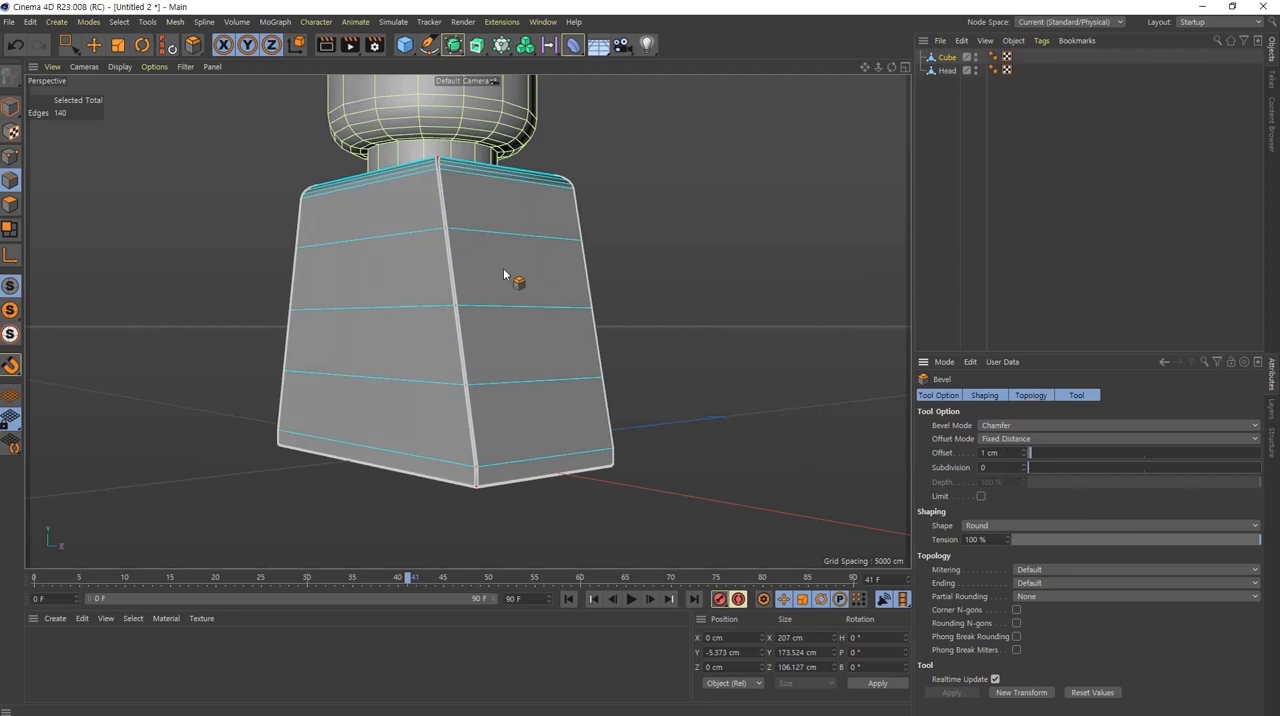
Step: Inspect the narrow bevel along the torso's corner and bottom edges in the perspective view
scroll(513, 250, "up", 2)
scroll(513, 222, "up", 3)
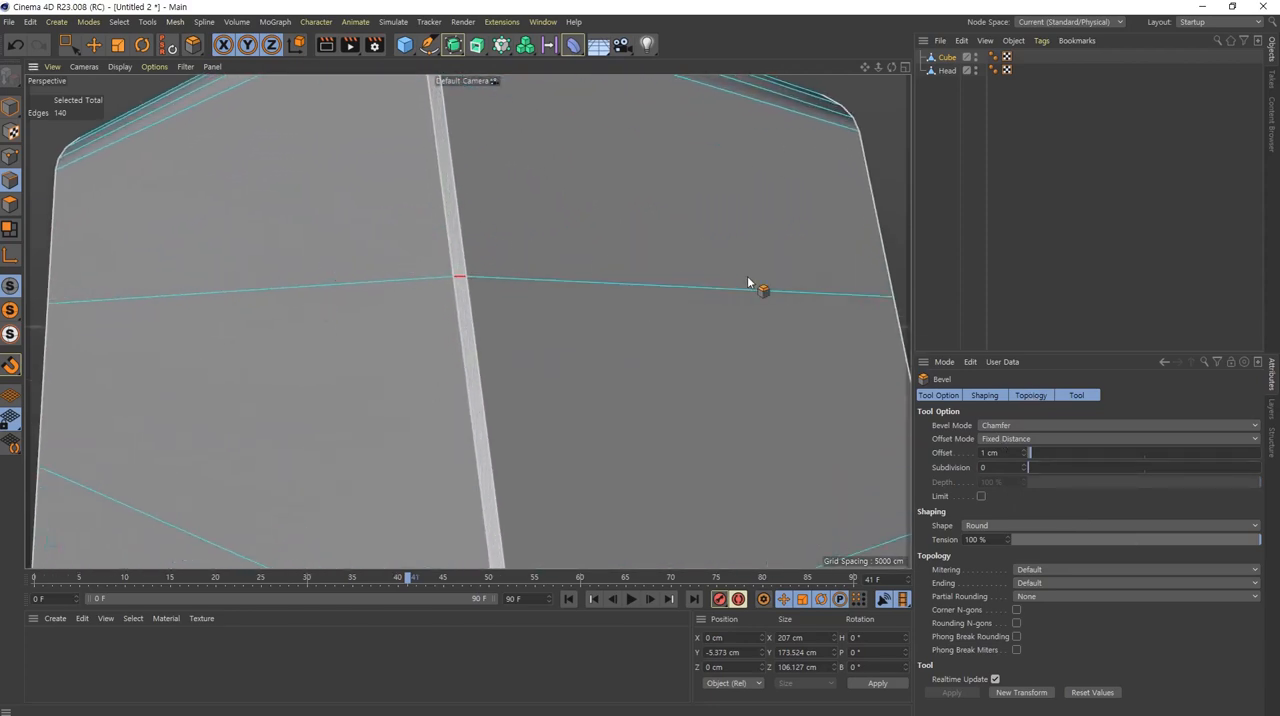
left_click_drag(748, 283, 697, 320, "alt")
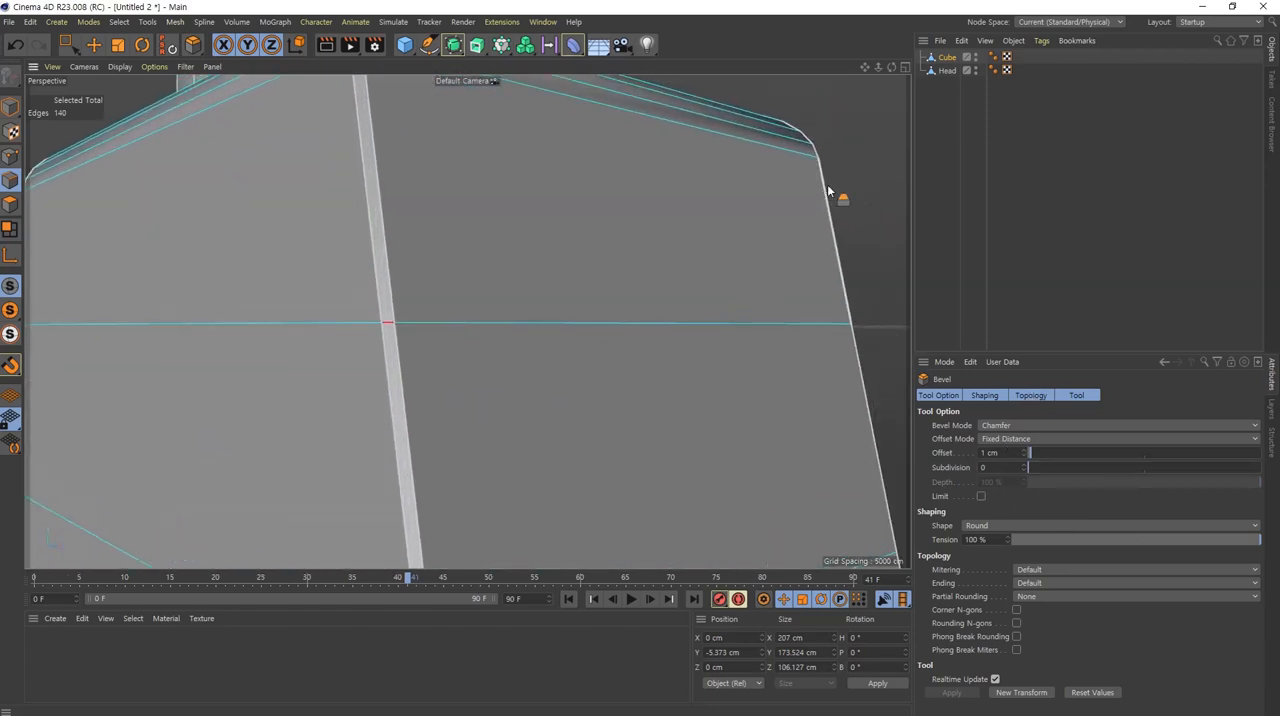
key("e")
right_click_drag(717, 283, 601, 318, "alt")
middle_click_drag(643, 366, 590, 301, "alt")
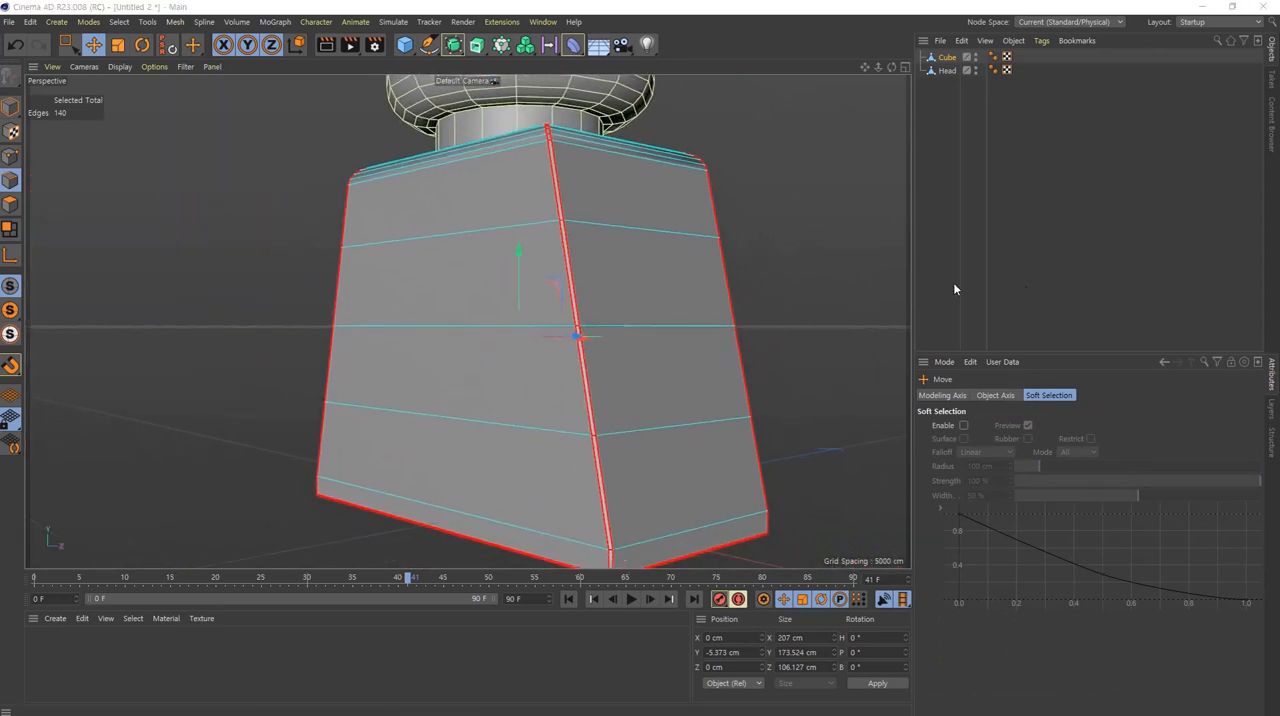
middle_click_drag(694, 420, 670, 338, "alt")
middle_click(517, 341)
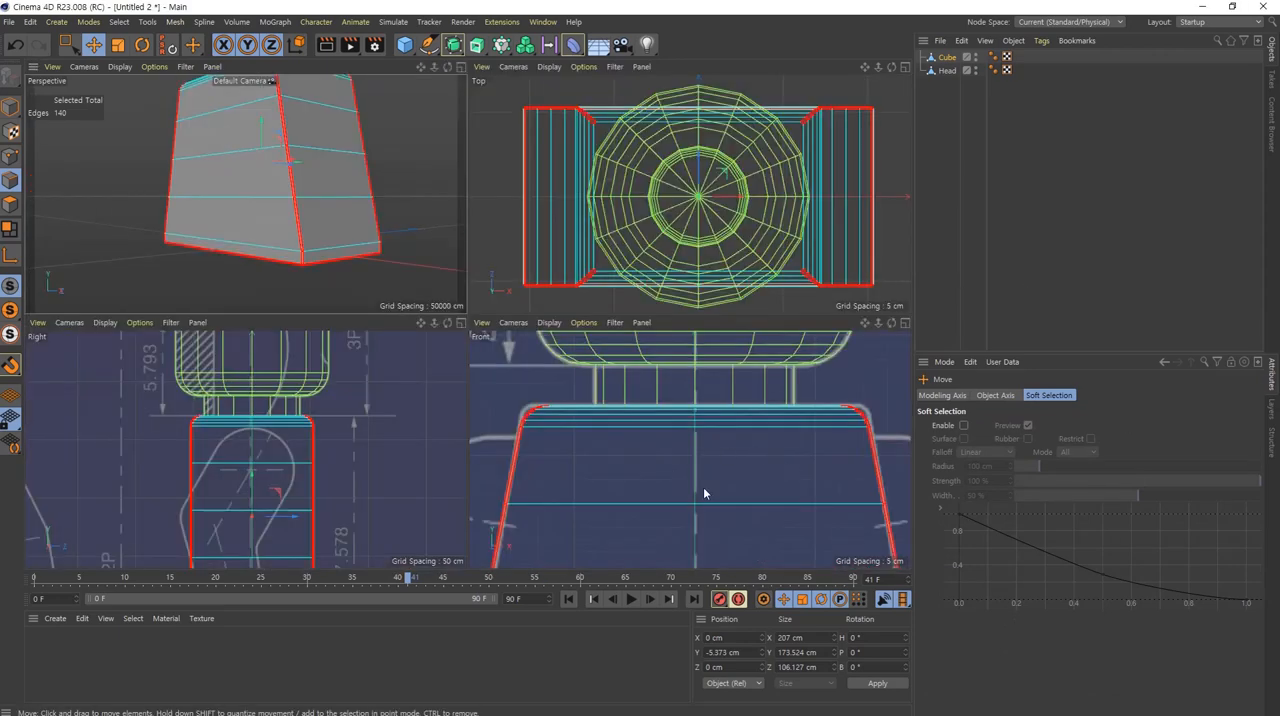
Step: Deselect the edges and compare the torso, waist strip and hip area with the blueprint in the front view
scroll(705, 493, "down", 6)
middle_click_drag(712, 491, 708, 403, "alt")
middle_click(708, 410)
middle_click_drag(543, 427, 607, 411, "alt")
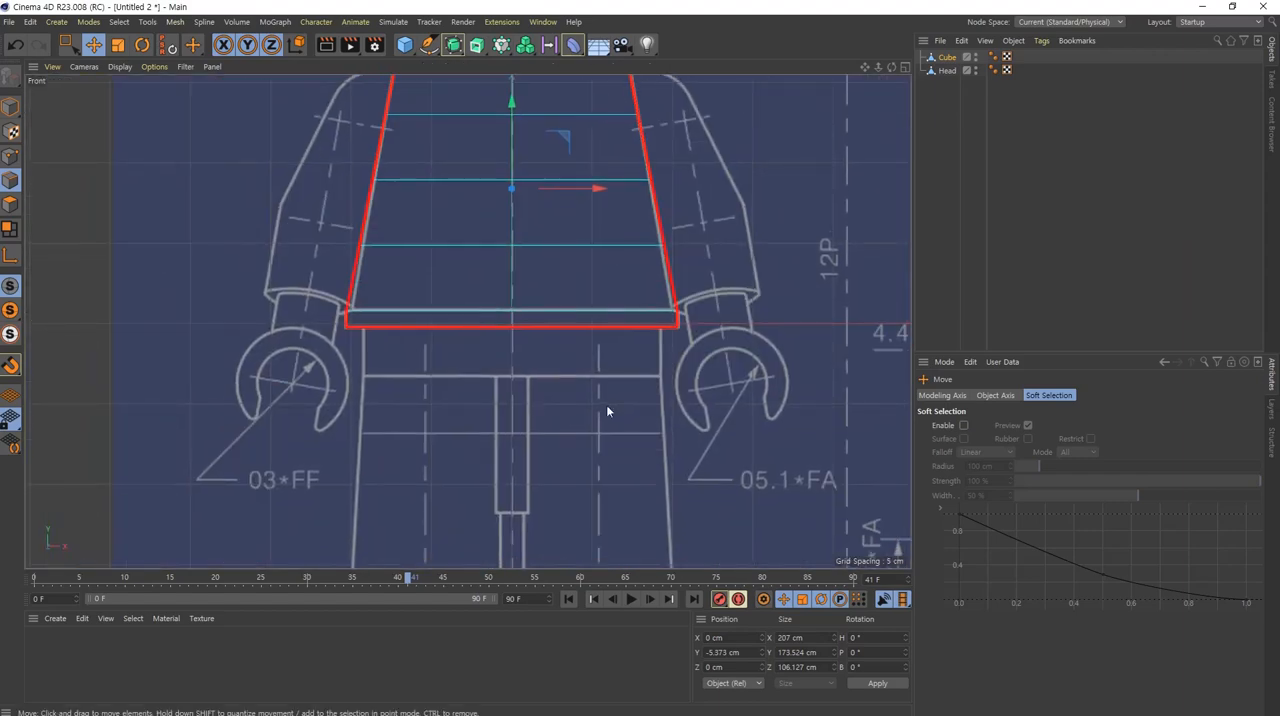
left_click(424, 379)
mouse_move(500, 360)
right_mouse_down("alt")
mouse_move(541, 356)
mouse_move(508, 365)
right_mouse_up("alt")
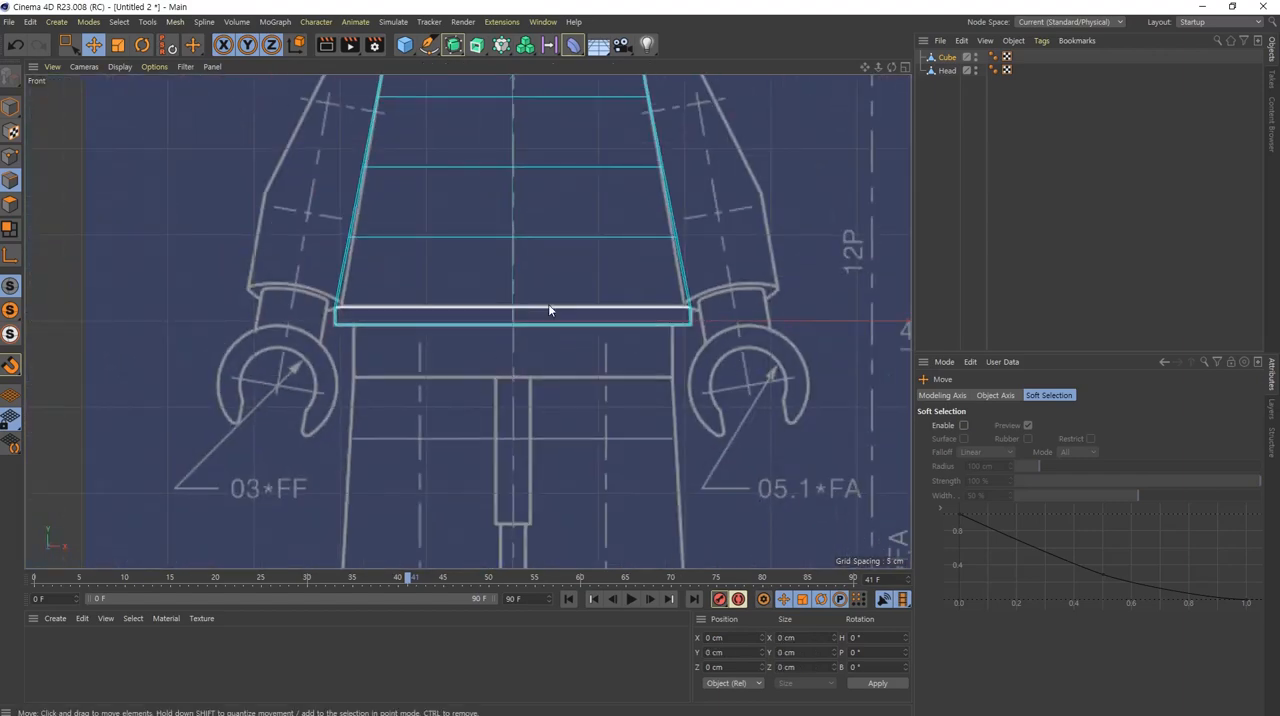
middle_click_drag(563, 248, 563, 362, "alt")
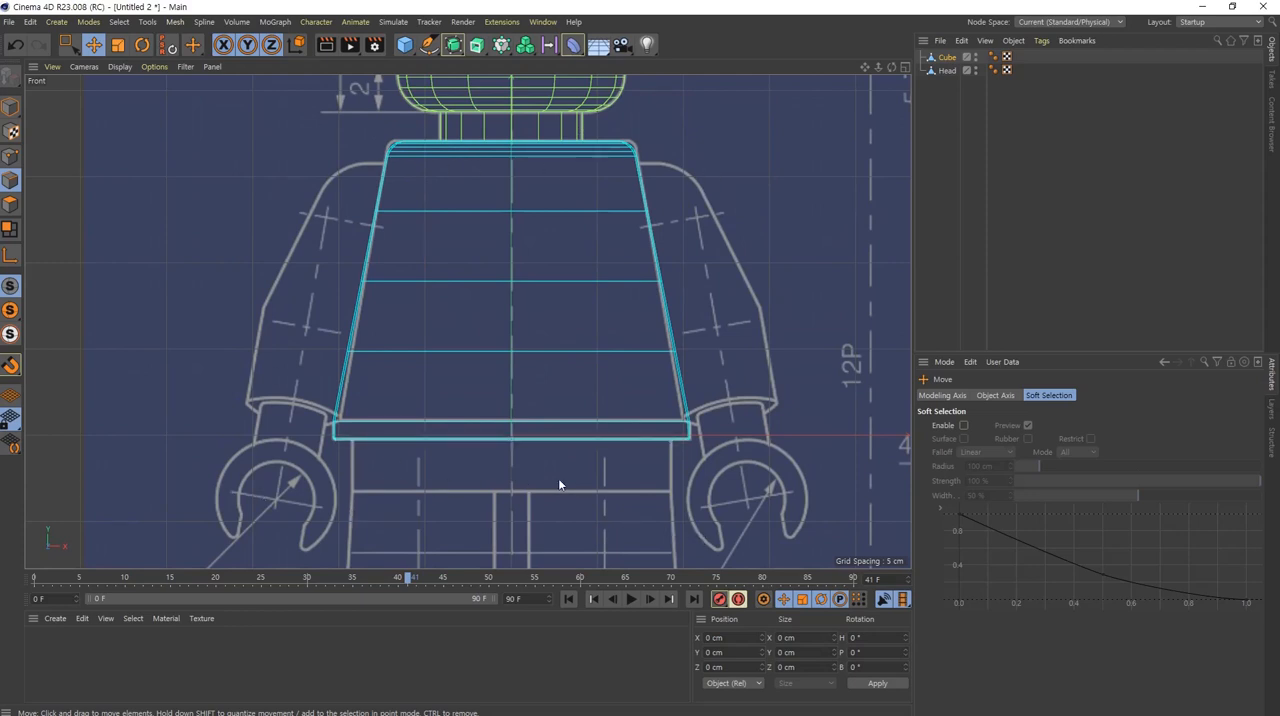
middle_click_drag(585, 481, 581, 387, "alt")
right_click_drag(540, 354, 599, 355, "alt")
middle_click_drag(658, 426, 668, 398, "alt")
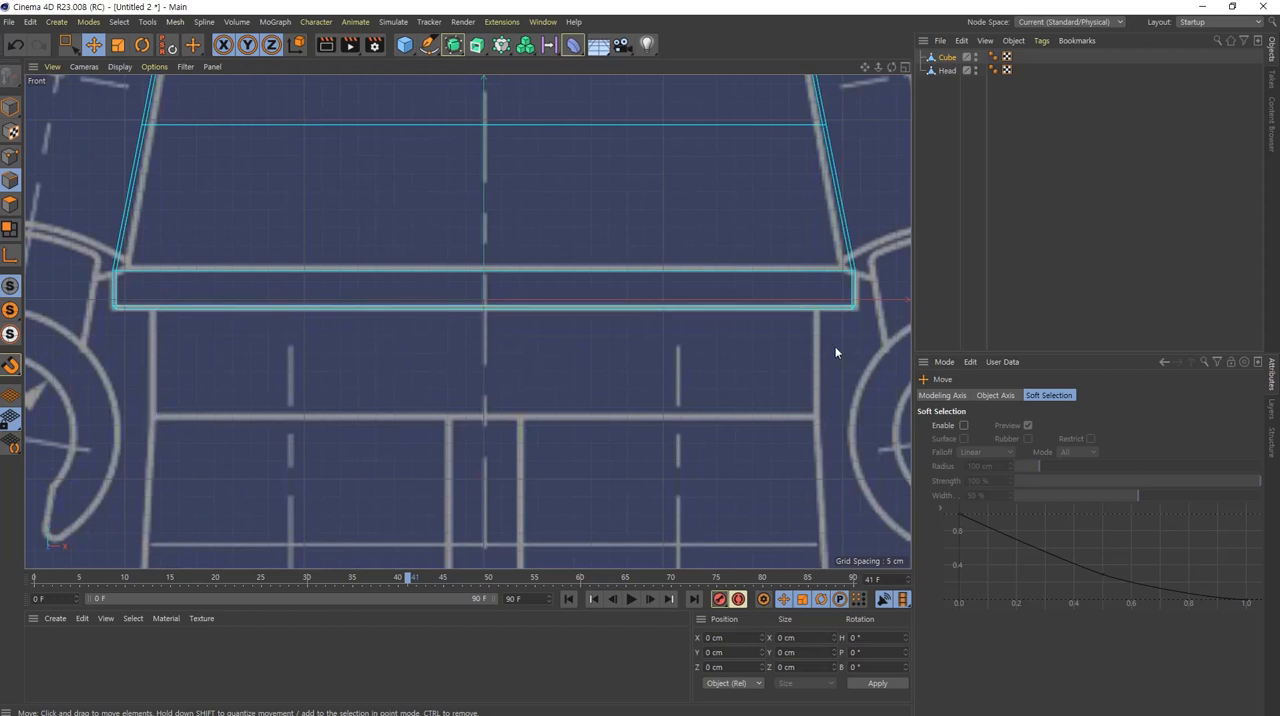
Step: Add a new cube primitive for the hip block and switch to model mode
left_click(404, 44)
scroll(570, 392, "down", 3)
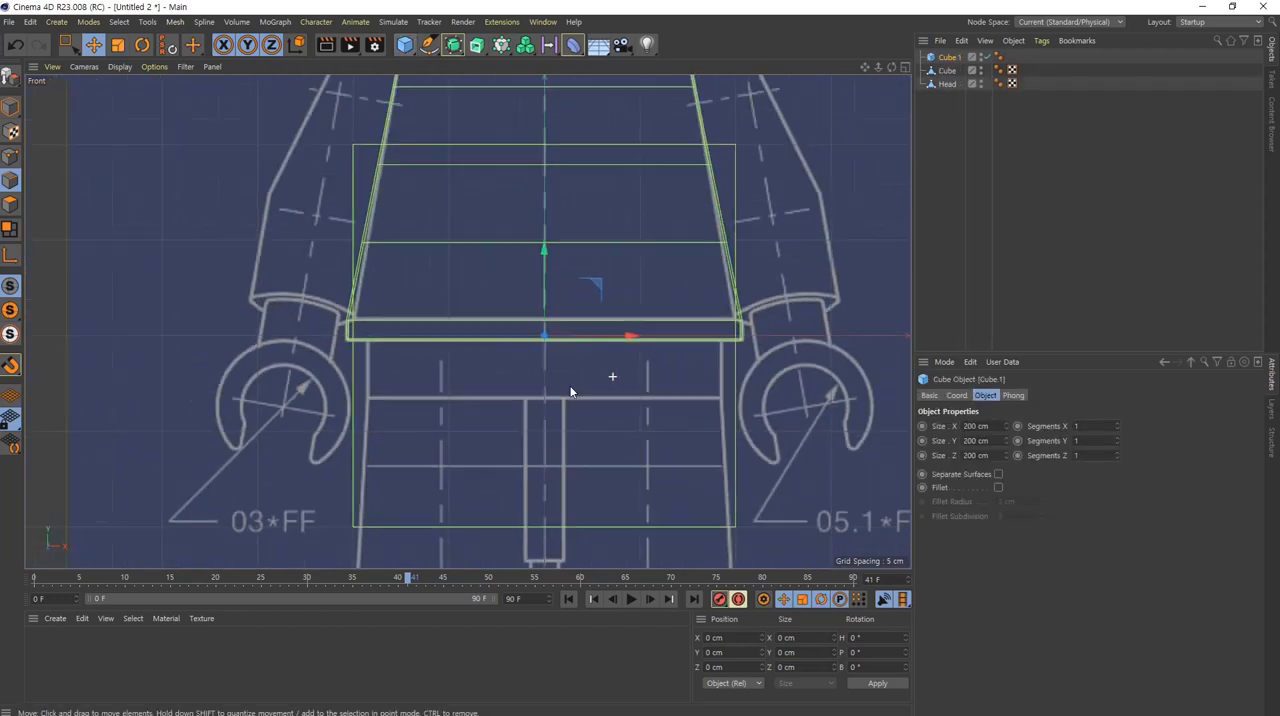
right_click_drag(571, 392, 566, 391, "alt")
middle_click_drag(594, 390, 520, 359, "alt")
left_click(10, 107)
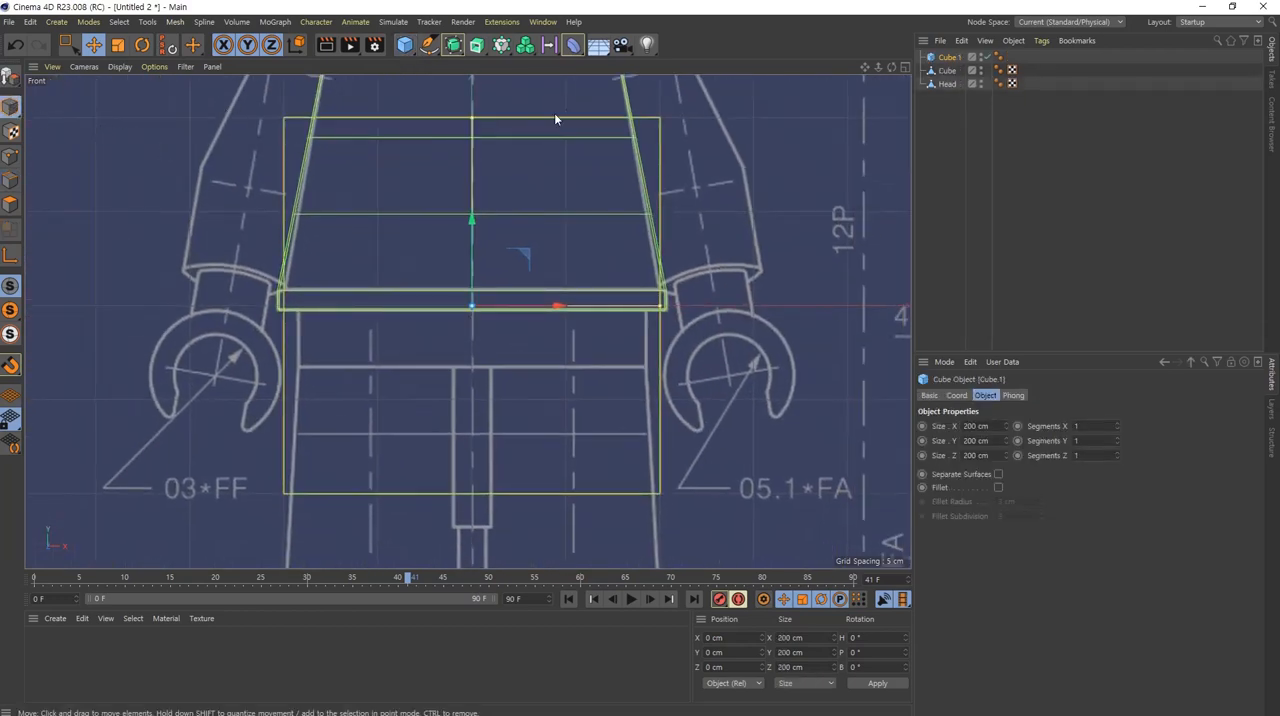
Step: Fit the cube to the hip block below the waist strip at Y -17.873 cm, sized X 186, Y 29.917 and Z 198 cm
left_click_drag(472, 120, 461, 343)
scroll(484, 252, "up", 4)
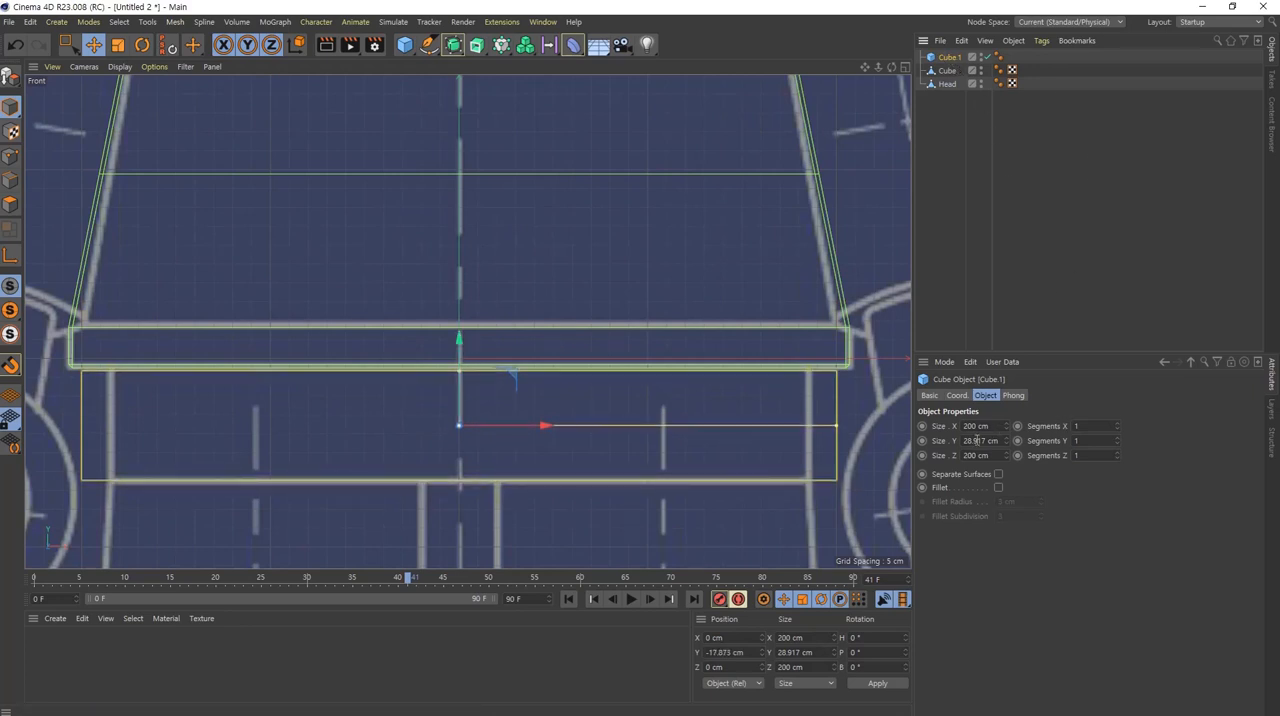
scroll(977, 440, "up", 1)
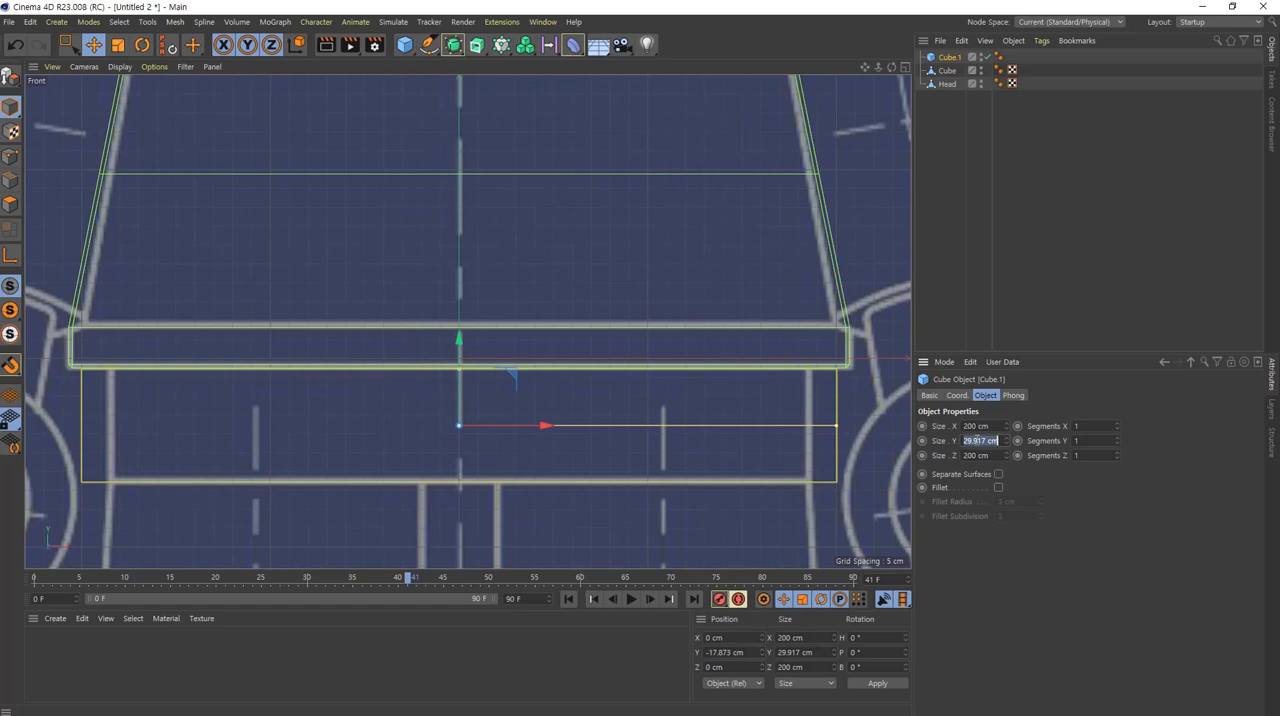
scroll(985, 456, "down", 4)
scroll(986, 426, "down", 14)
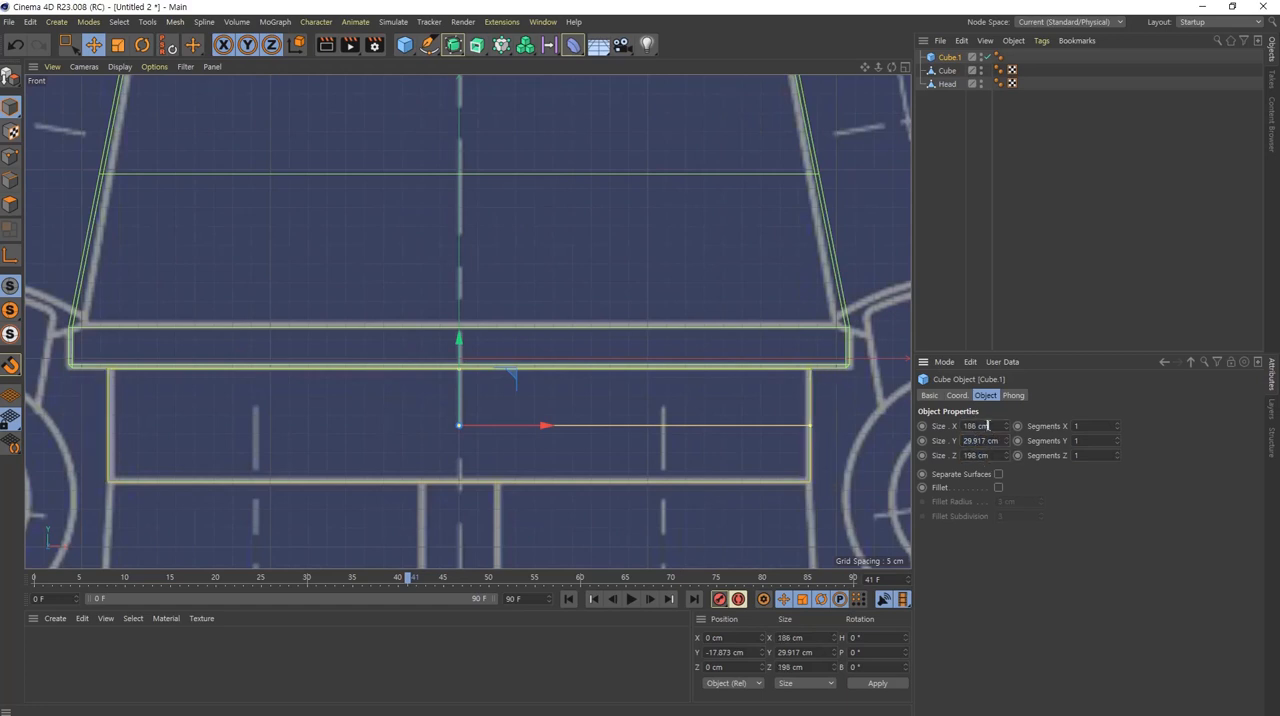
Step: Set the hip block cube's width to 185 cm in X and its depth to 106.127 cm in Z, matching the torso's depth
scroll(988, 426, "down", 1)
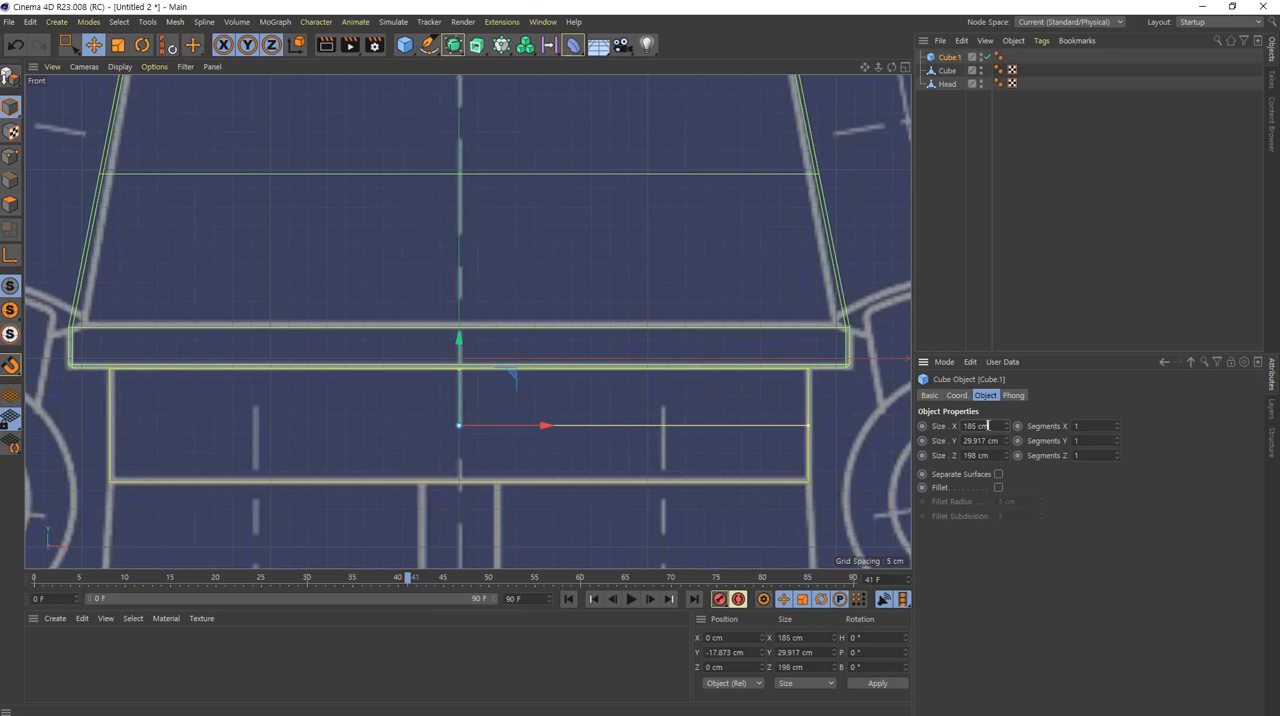
left_click(949, 71)
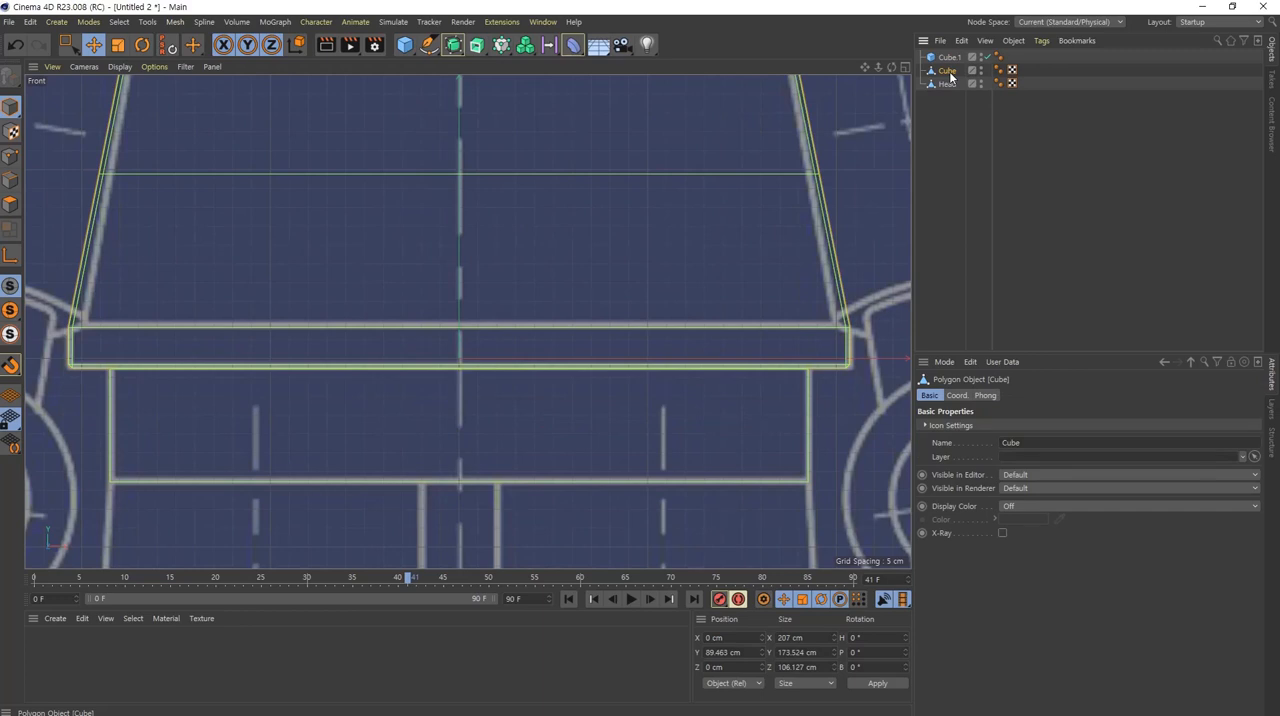
left_click(948, 57)
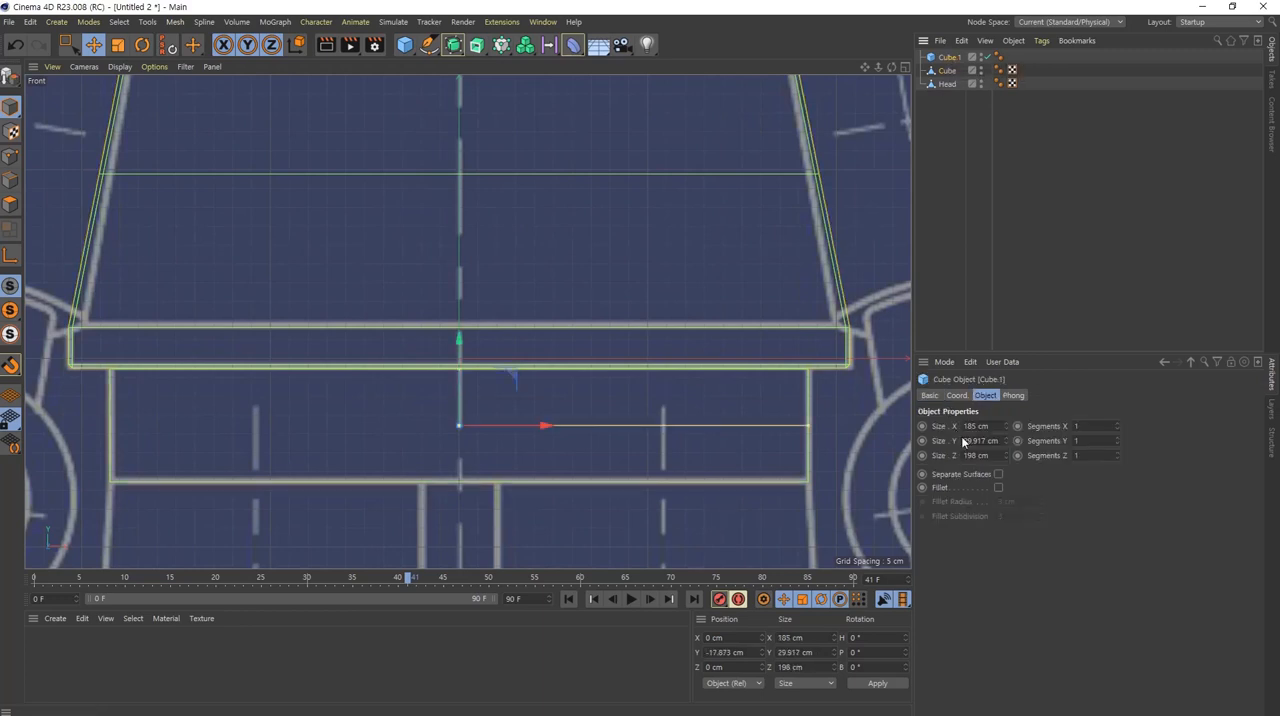
double_click(990, 456)
type("106.12")
key("Return")
Step: Add a fillet to the hip block cube with a radius of 1 cm and a subdivision of 1
middle_click(433, 446)
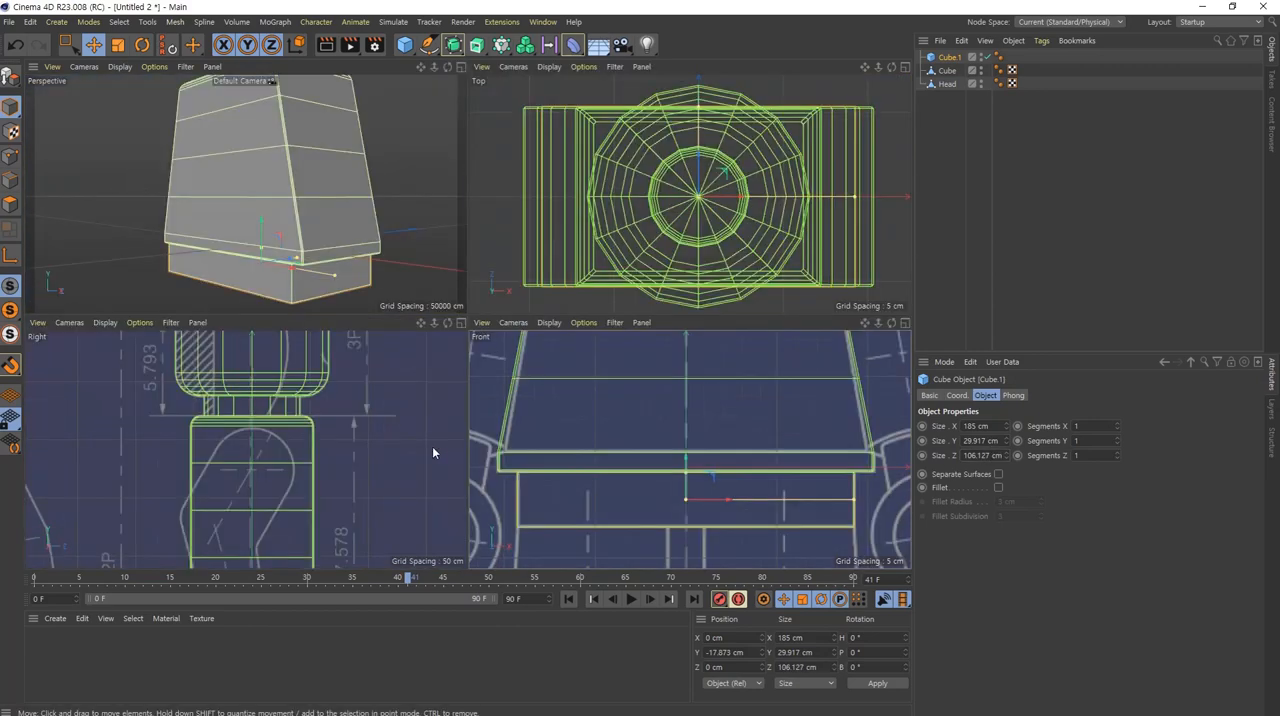
middle_click(314, 505)
middle_click_drag(515, 405, 490, 237, "alt")
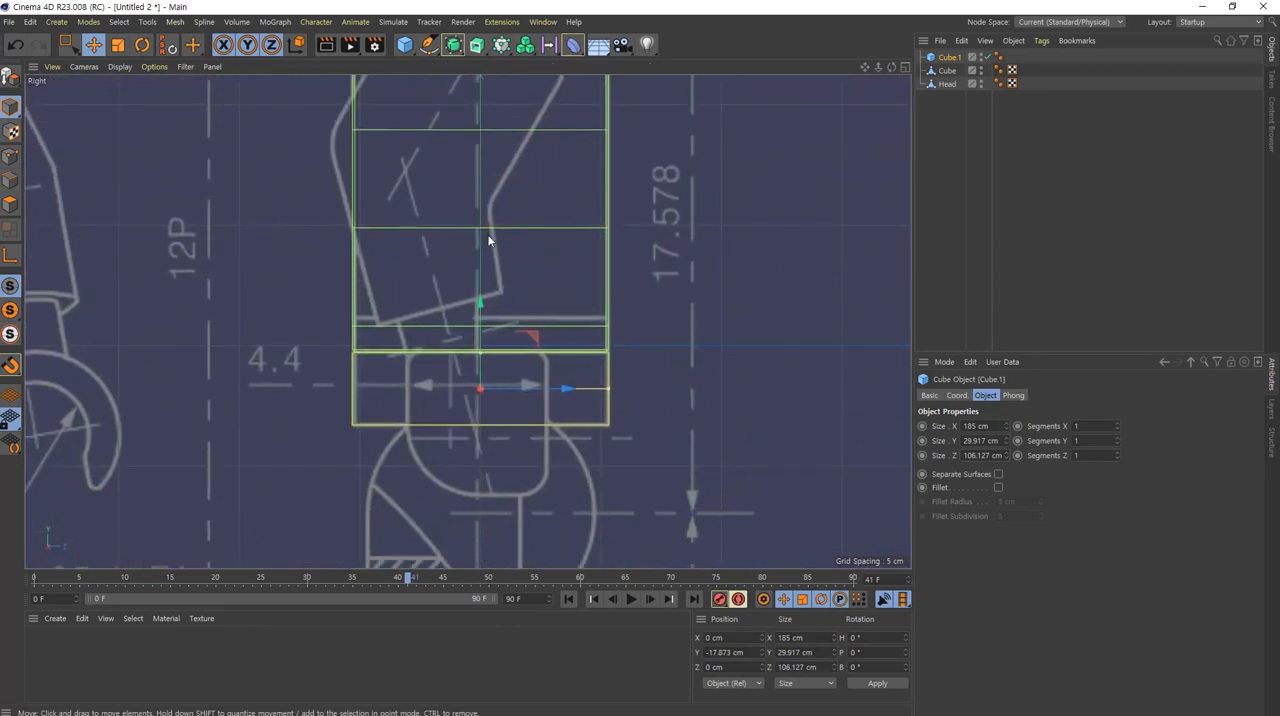
right_click_drag(548, 384, 656, 412, "alt")
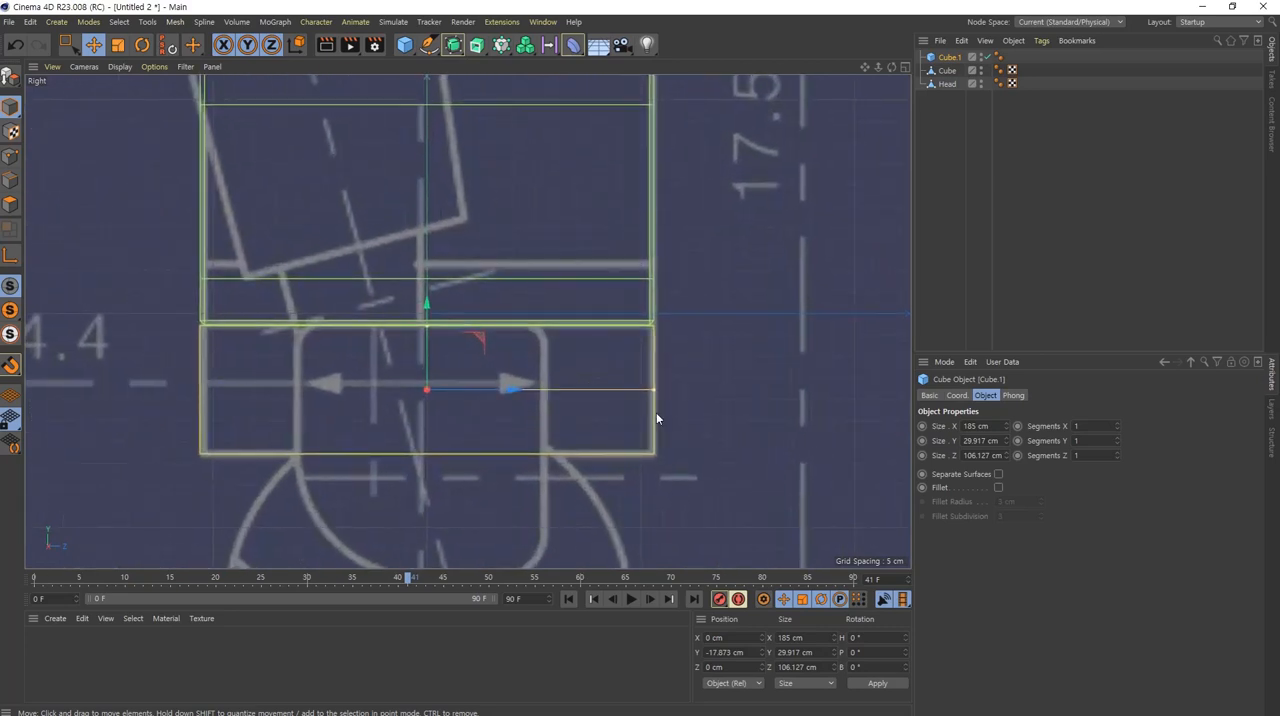
left_click(998, 487)
double_click(1023, 502)
type("1")
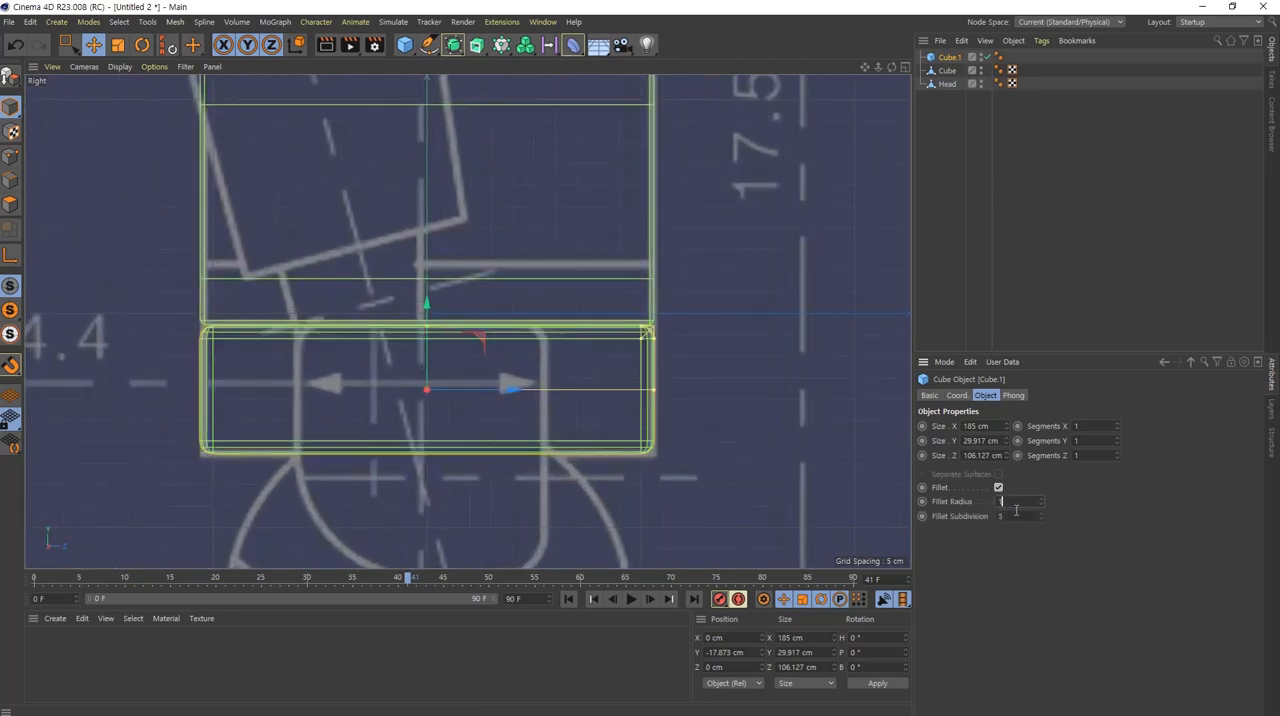
key("Tab")
type("1")
key("Return")
key("Return")
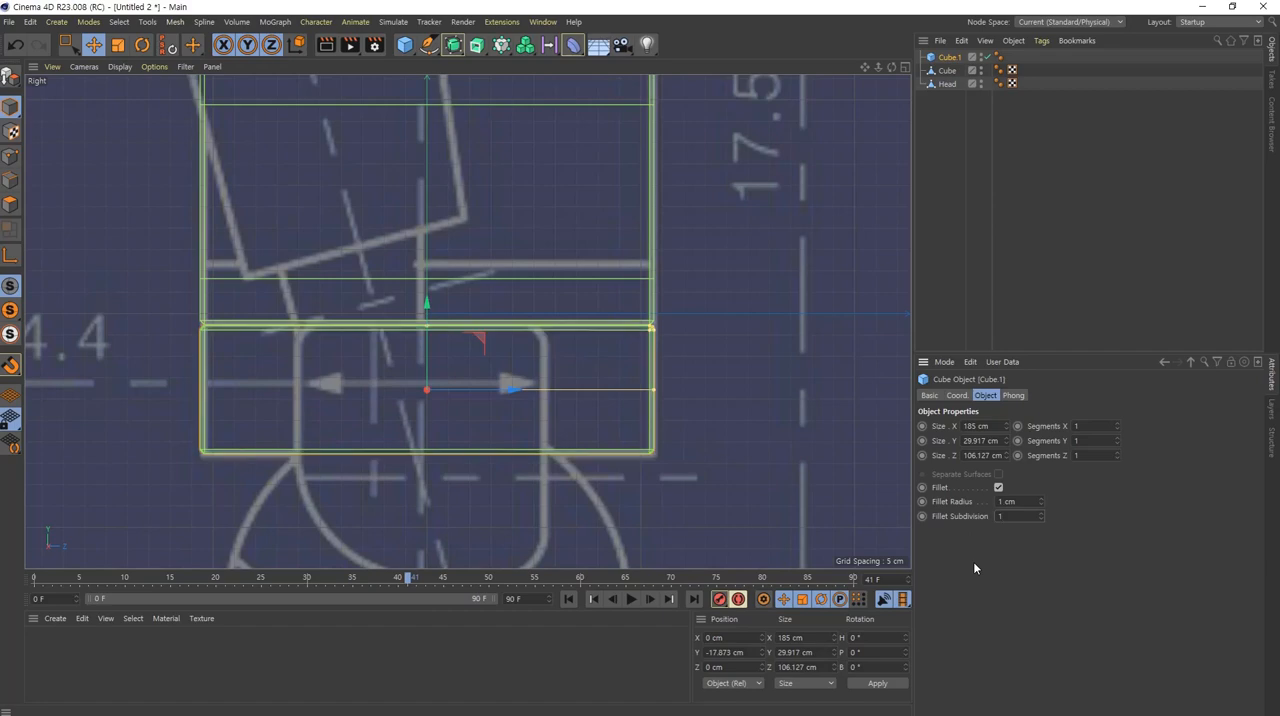
Step: Examine the filleted hip block below the torso in perspective, then the blueprint's leg joint beneath it in the right view
middle_click(593, 330)
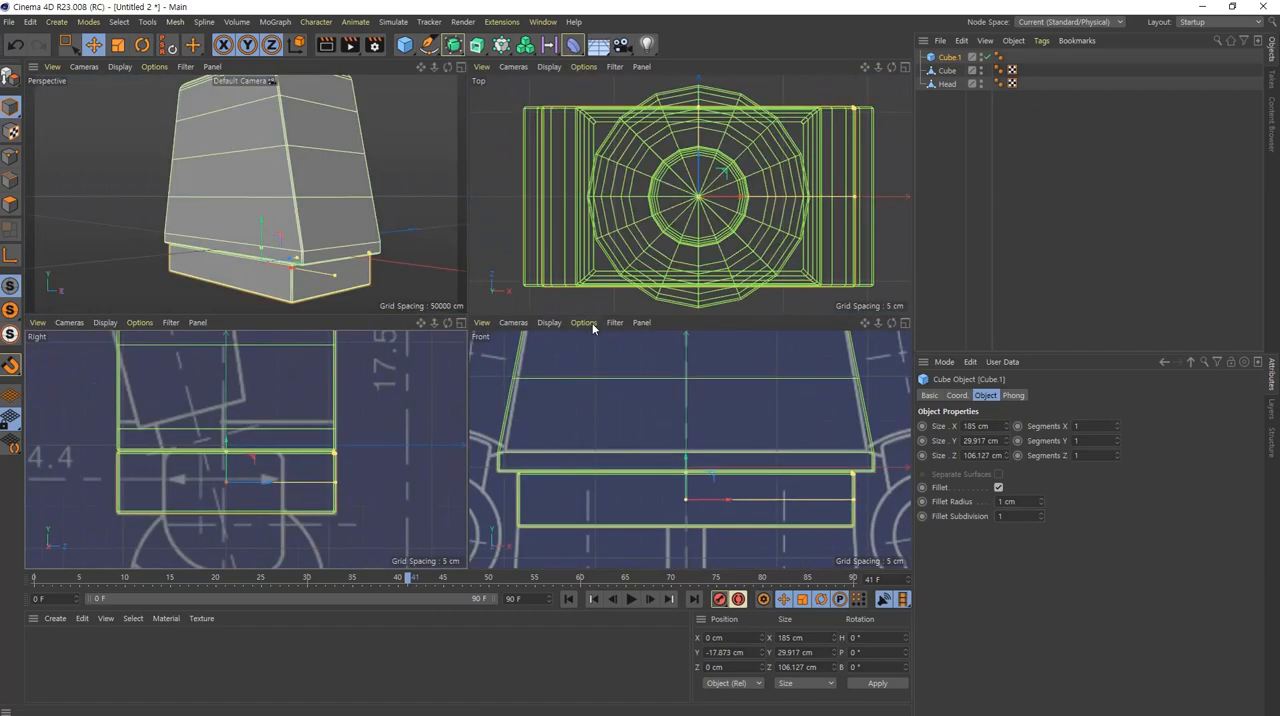
middle_click(321, 290)
left_click_drag(543, 330, 581, 404, "alt")
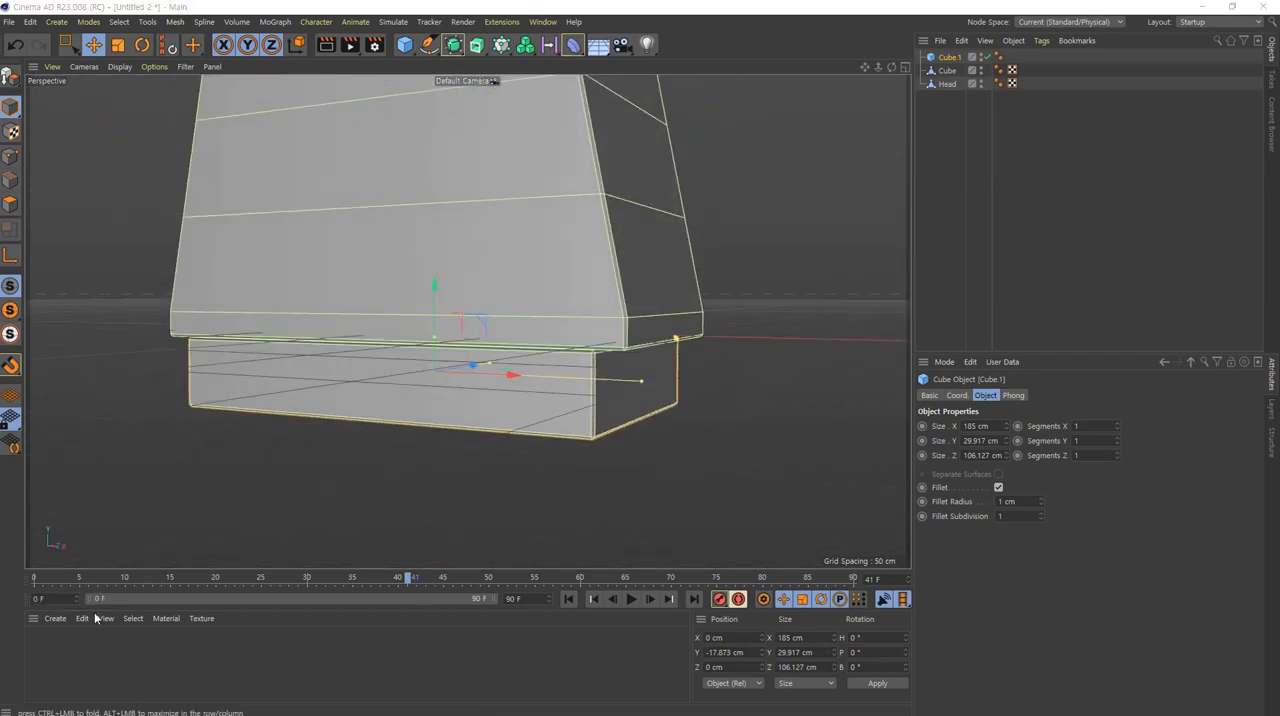
scroll(569, 380, "down", 6)
scroll(545, 331, "up", 3)
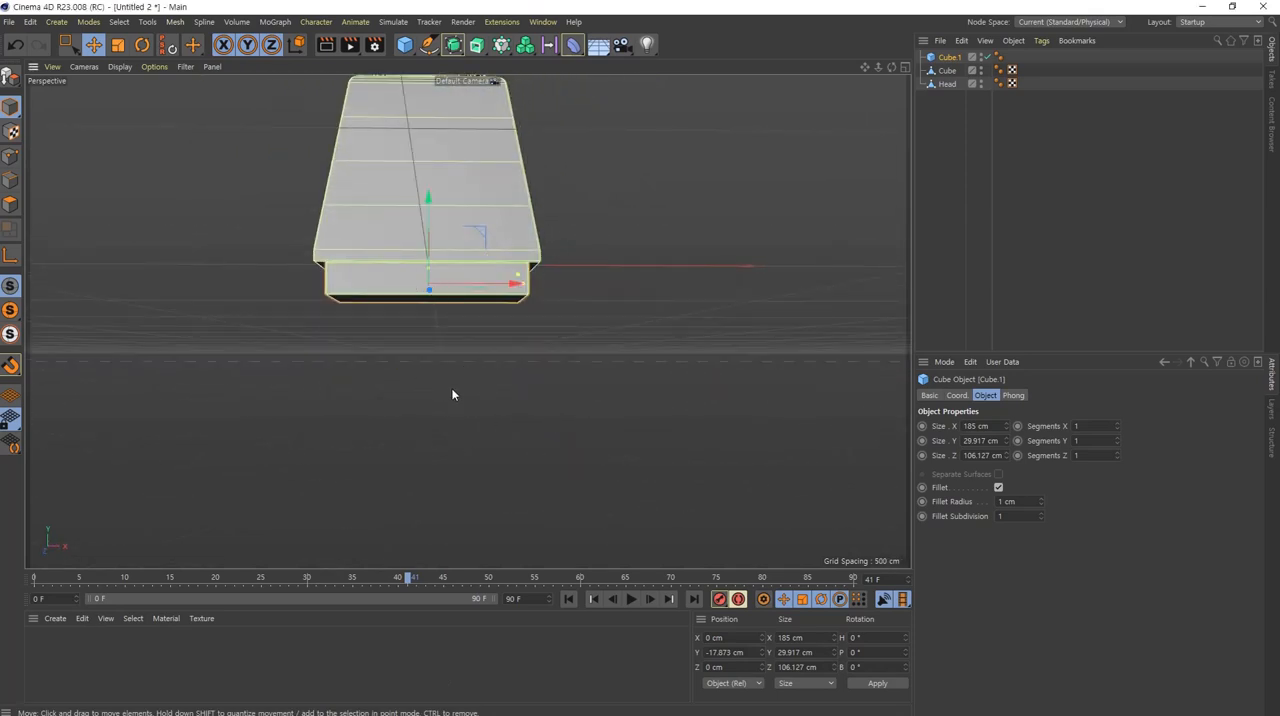
left_click_drag(515, 268, 458, 372, "alt")
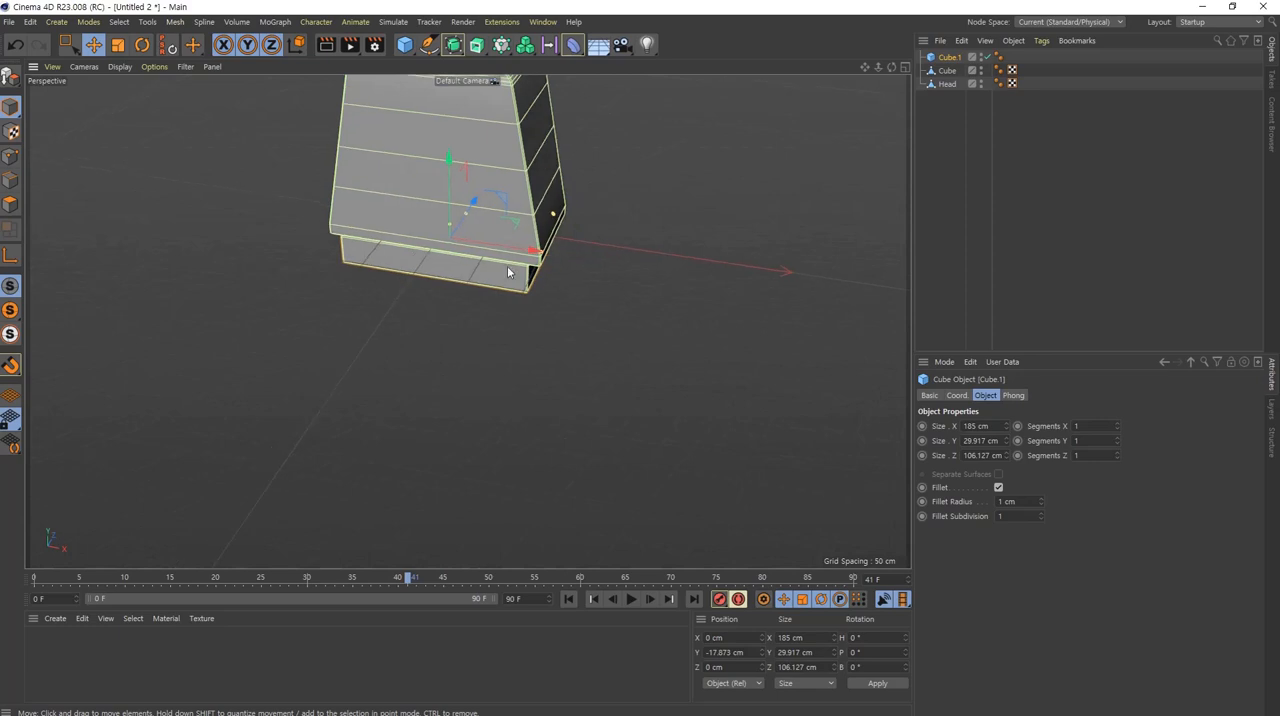
middle_click(510, 269)
middle_click(428, 497)
right_click_drag(564, 426, 543, 471, "alt")
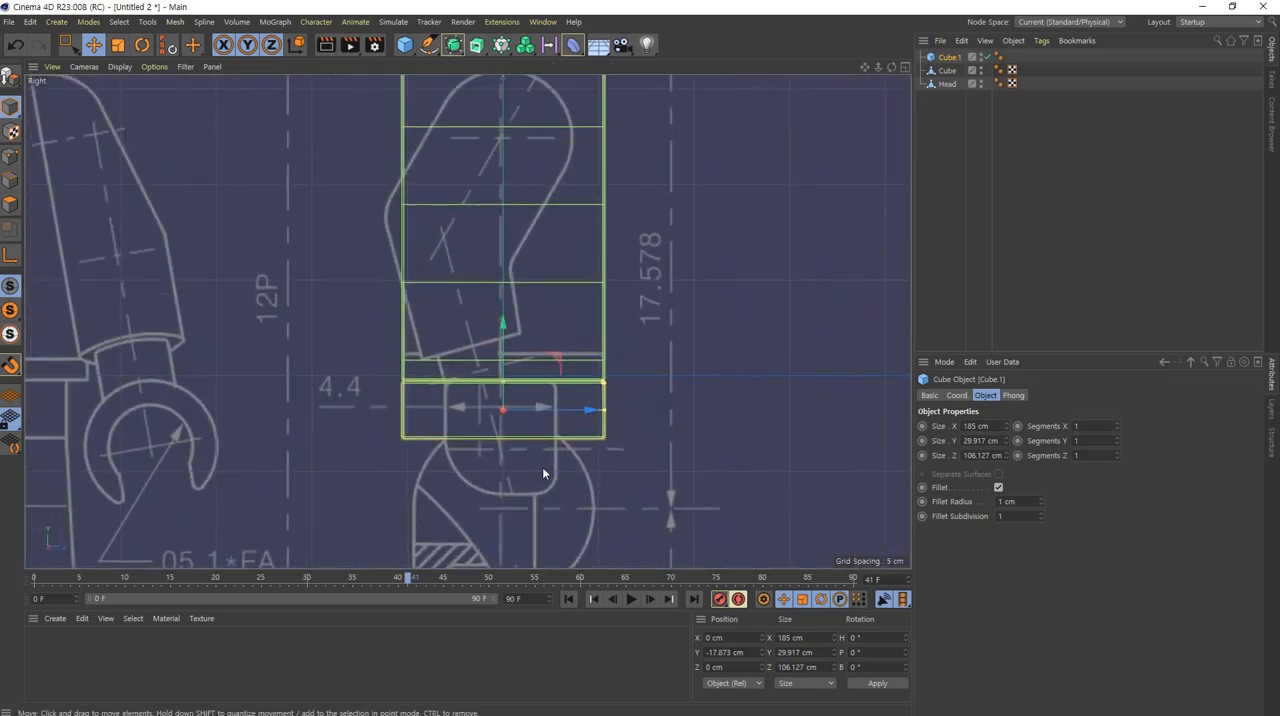
middle_click_drag(543, 471, 547, 287, "alt")
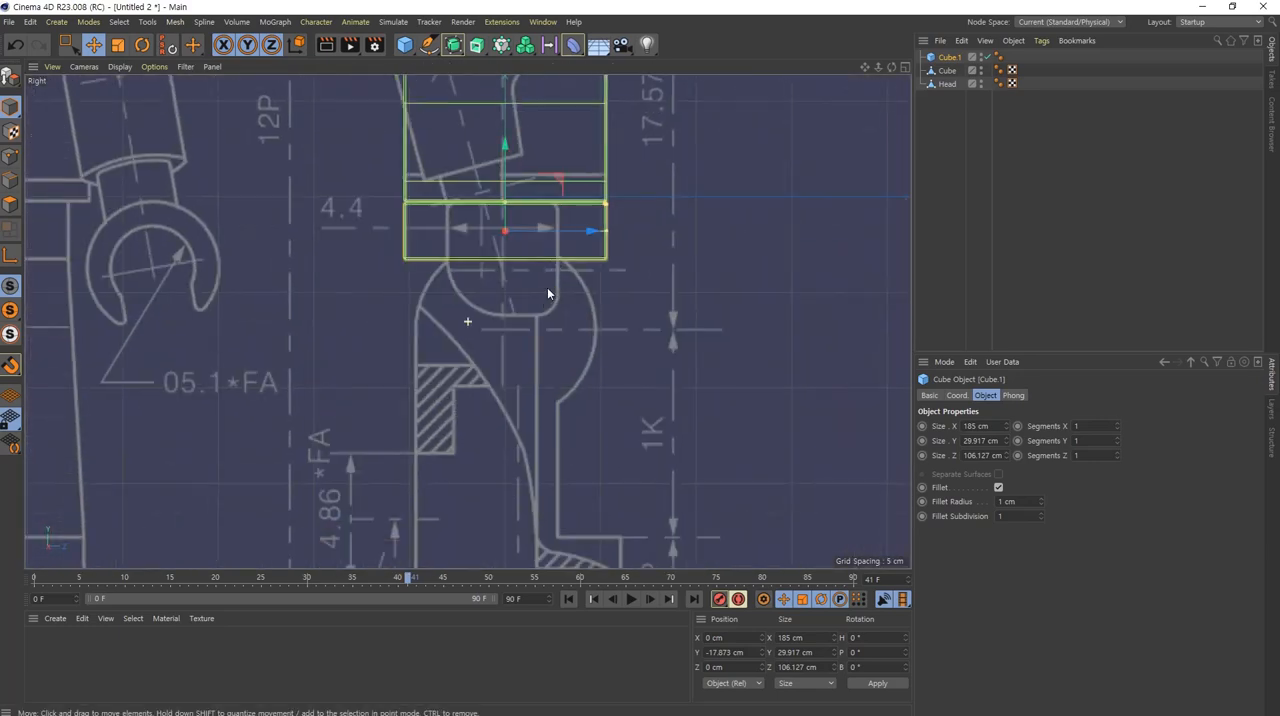
Step: Add a cylinder primitive for the leg's hip joint and set its orientation to +X
left_click(409, 48)
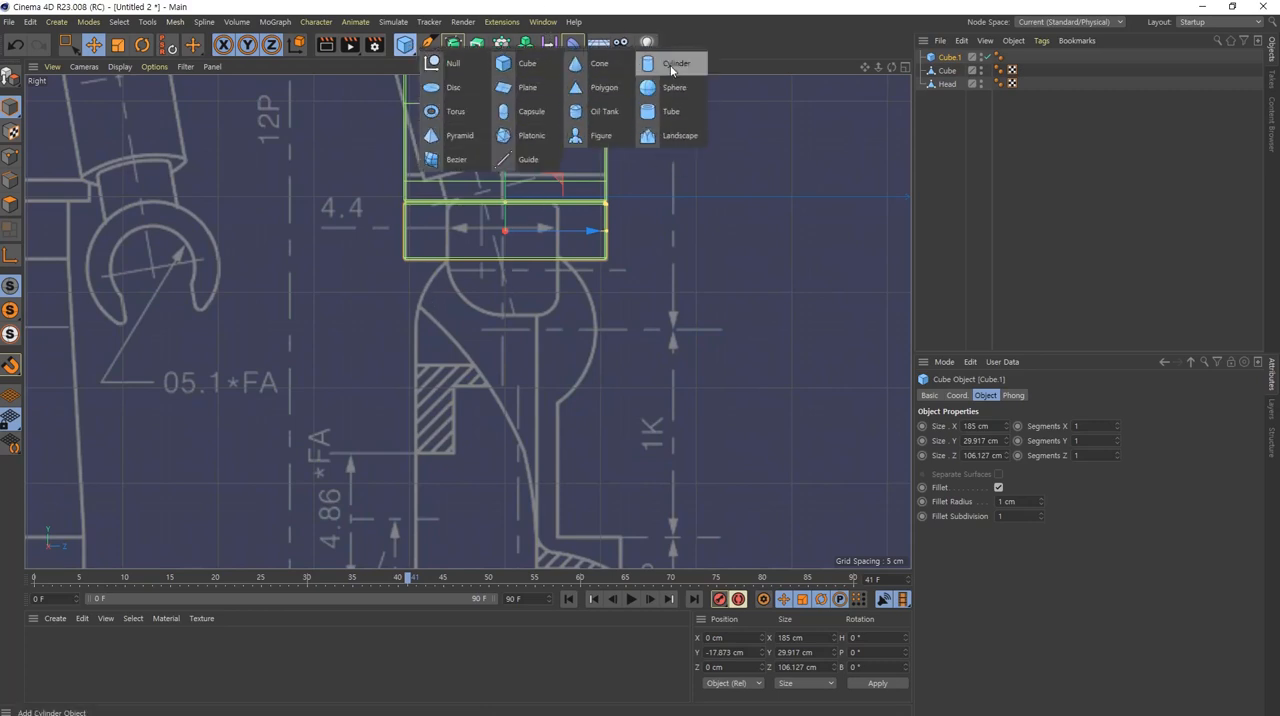
left_click(673, 66)
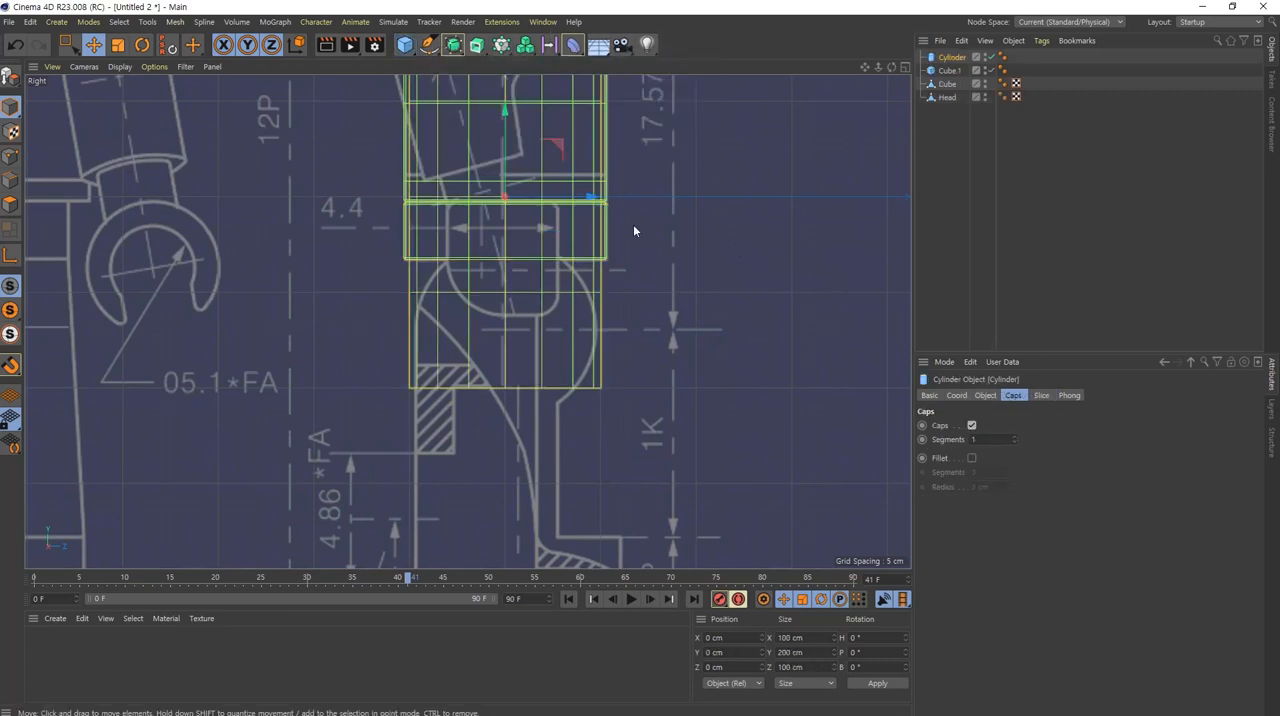
scroll(557, 334, "up", 6)
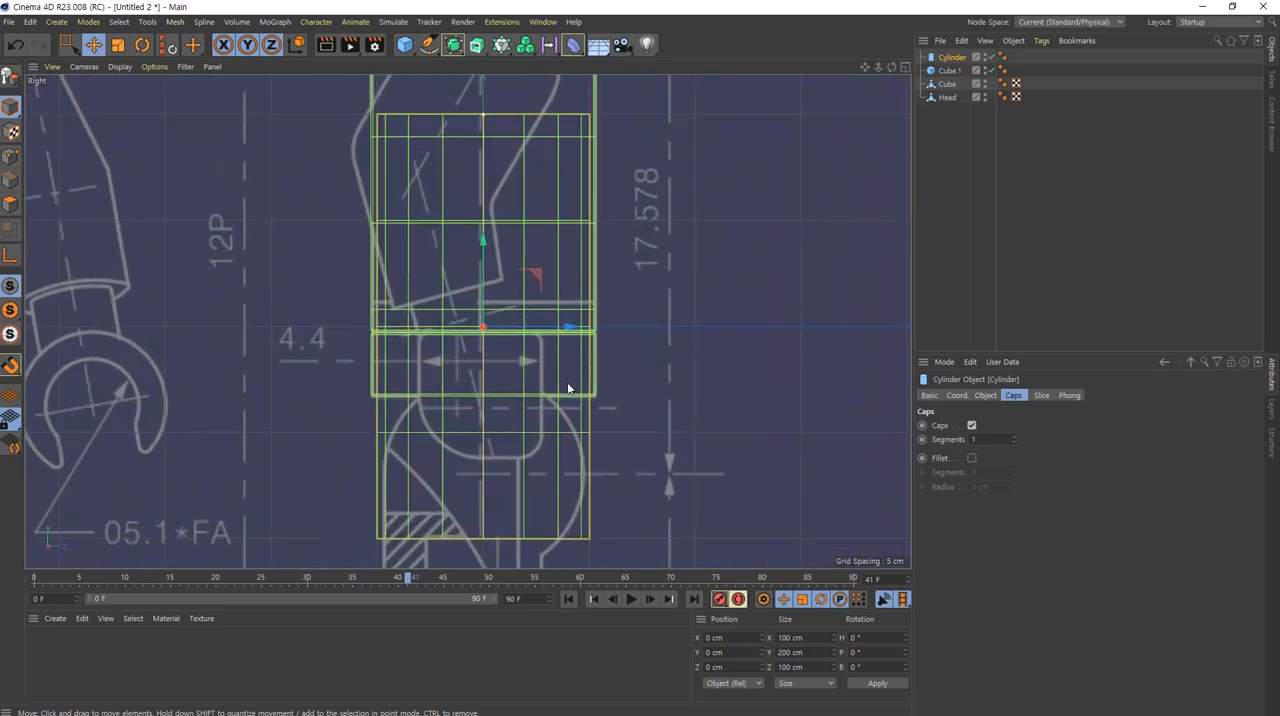
middle_click_drag(568, 388, 576, 322)
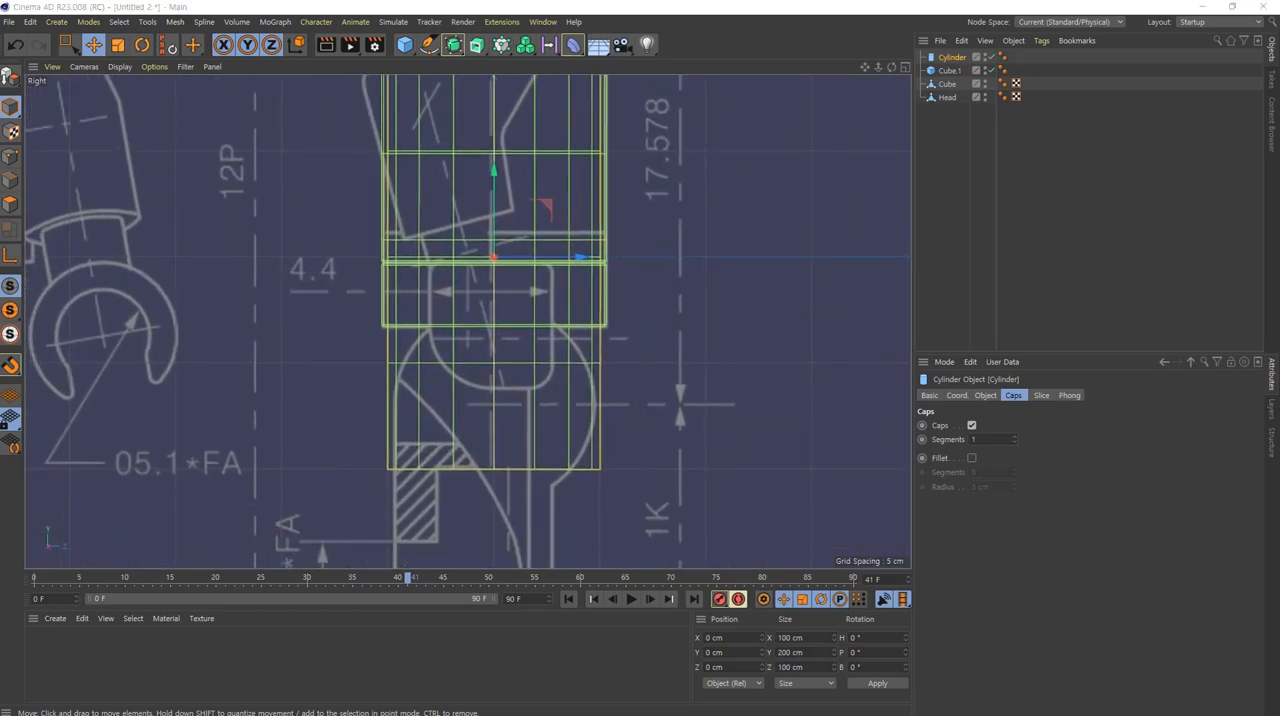
middle_click(456, 203)
left_click_drag(296, 153, 279, 260, "alt")
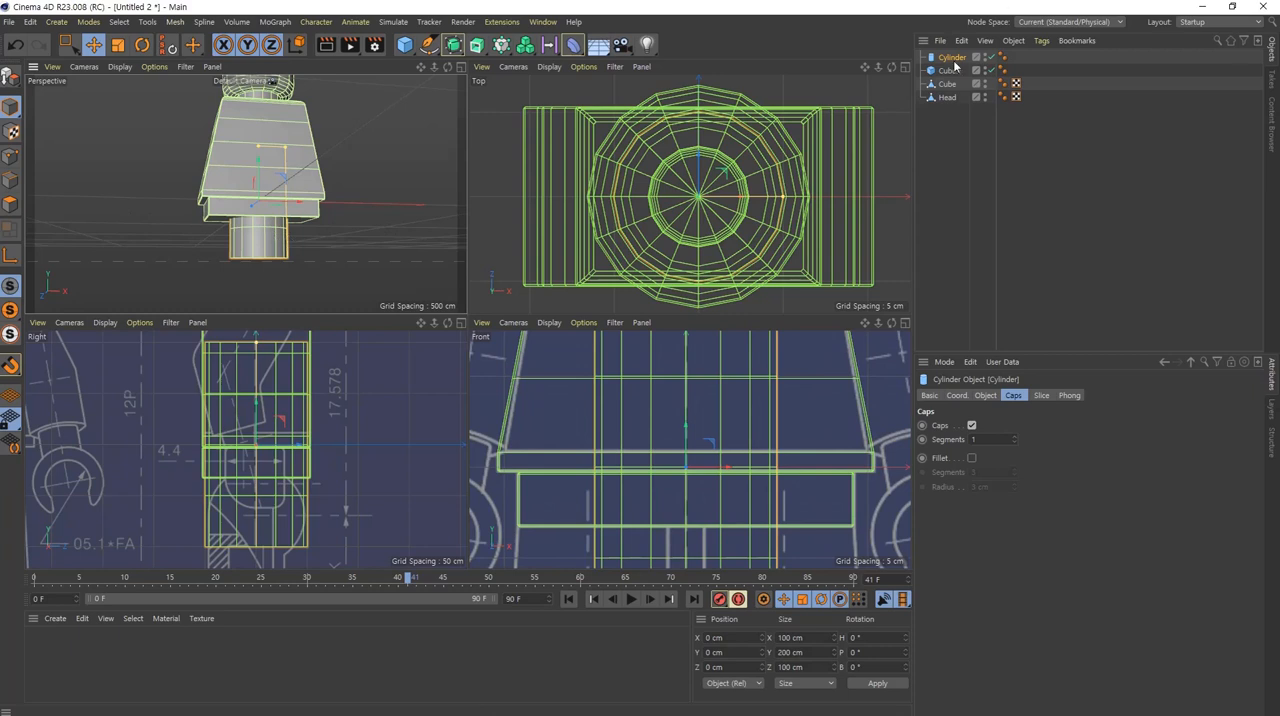
left_click(985, 395)
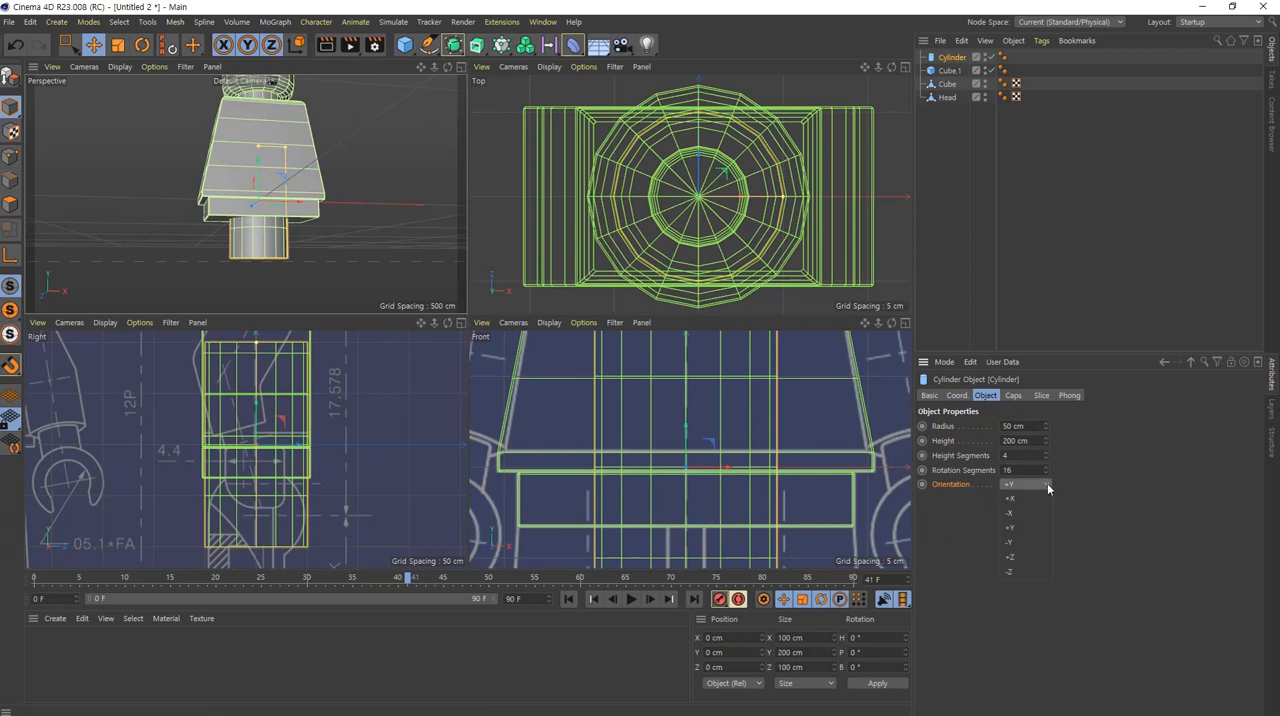
left_click(1030, 498)
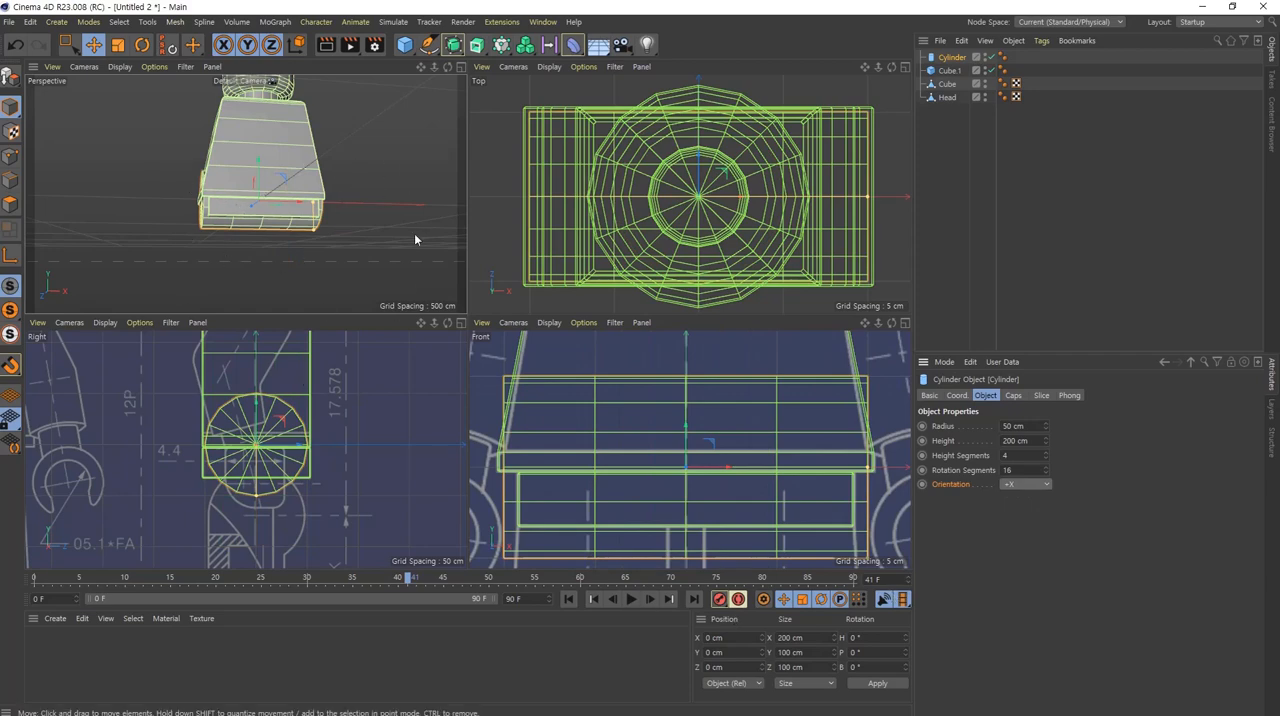
Step: Fit the cylinder to the blueprint's hip joint circle with a 48 cm radius, centred at about Y -69.919 cm and Z -0.058 cm
middle_click(271, 531)
middle_click_drag(556, 456, 559, 394)
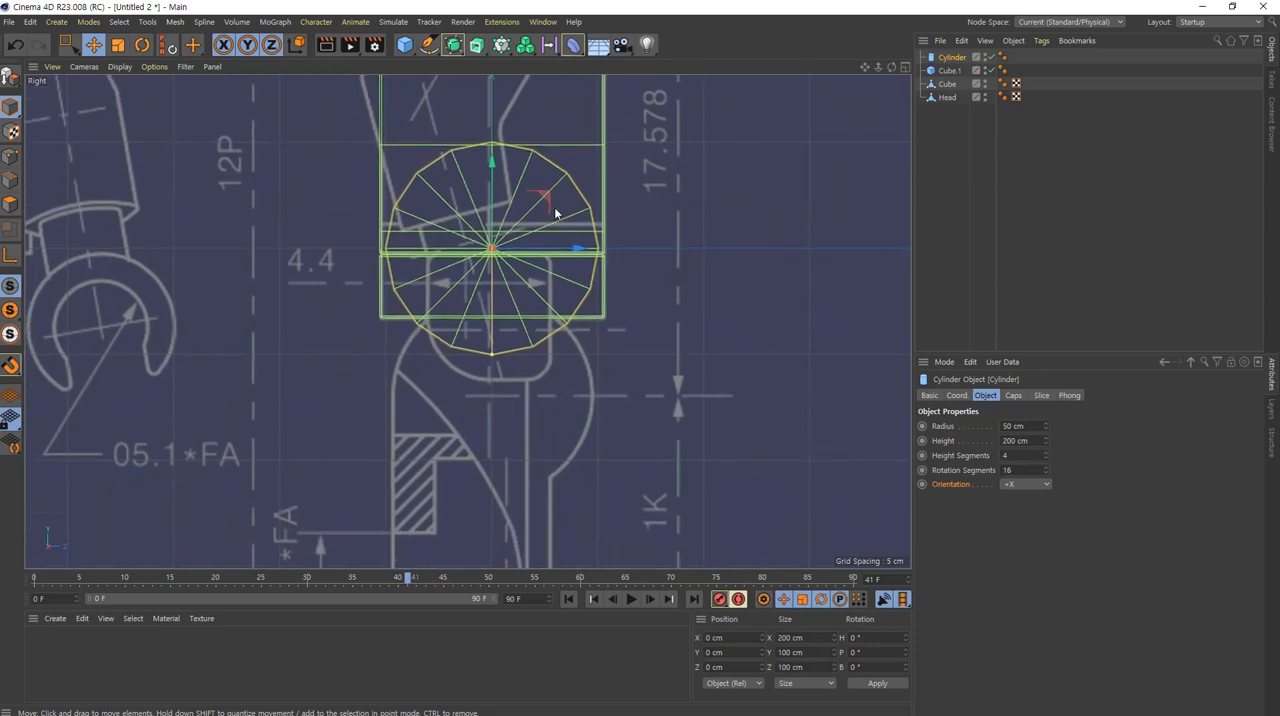
left_click_drag(550, 206, 539, 346)
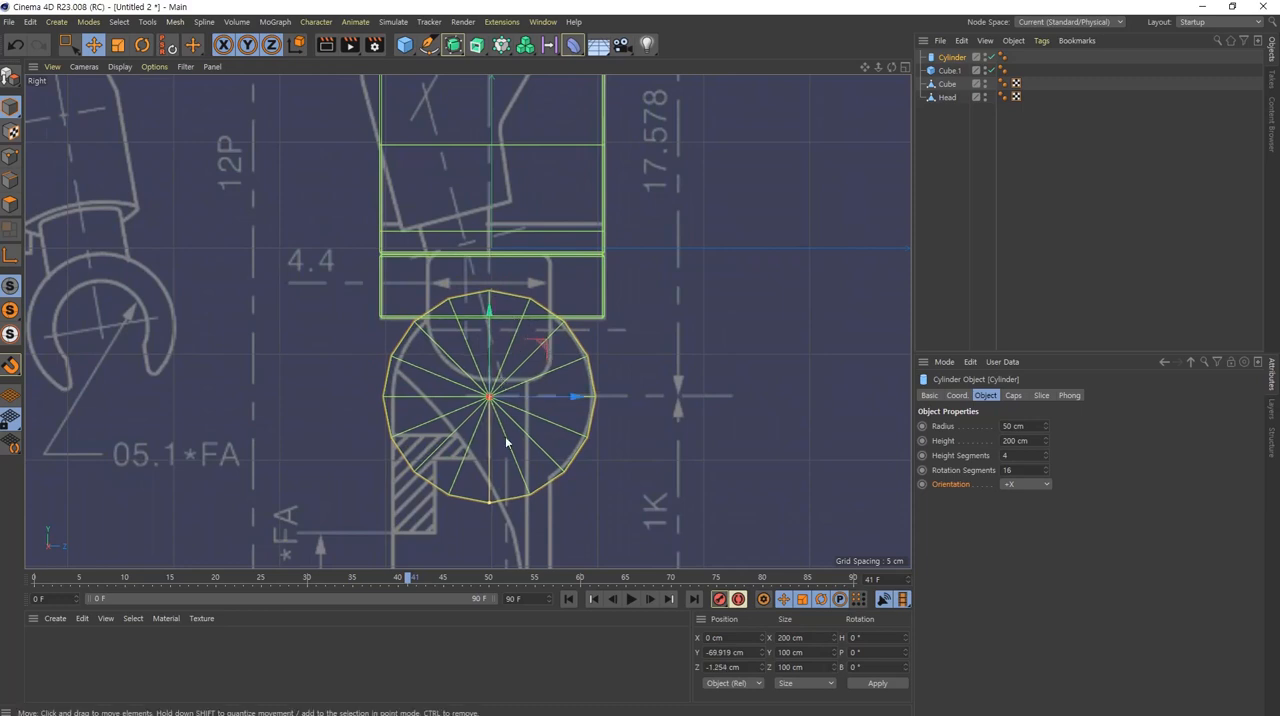
scroll(554, 377, "up", 5)
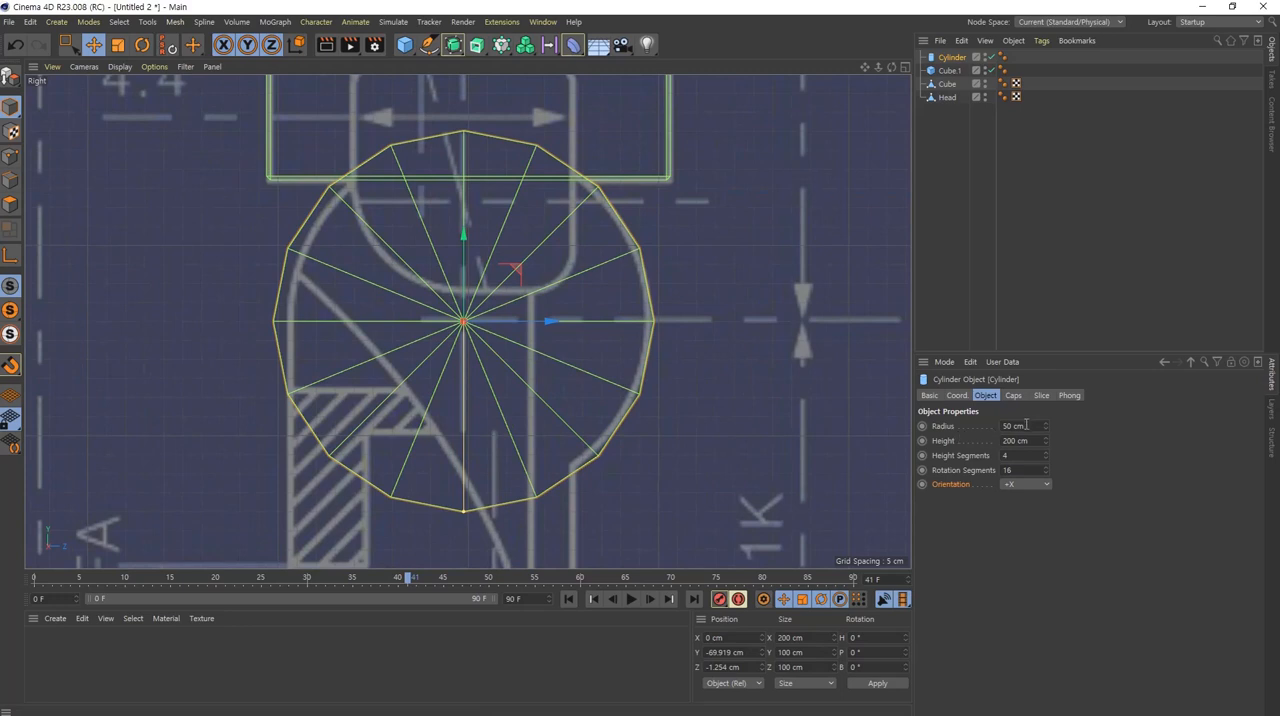
scroll(1033, 425, "down", 1)
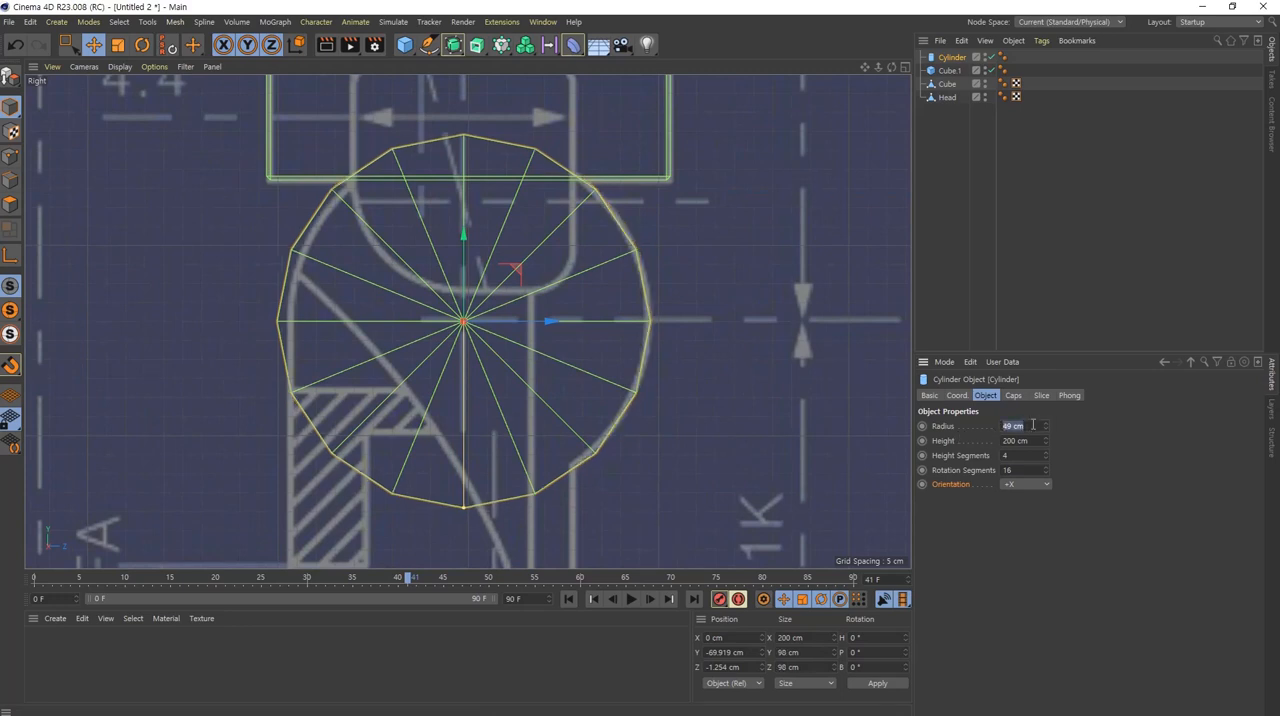
scroll(1033, 425, "down", 1)
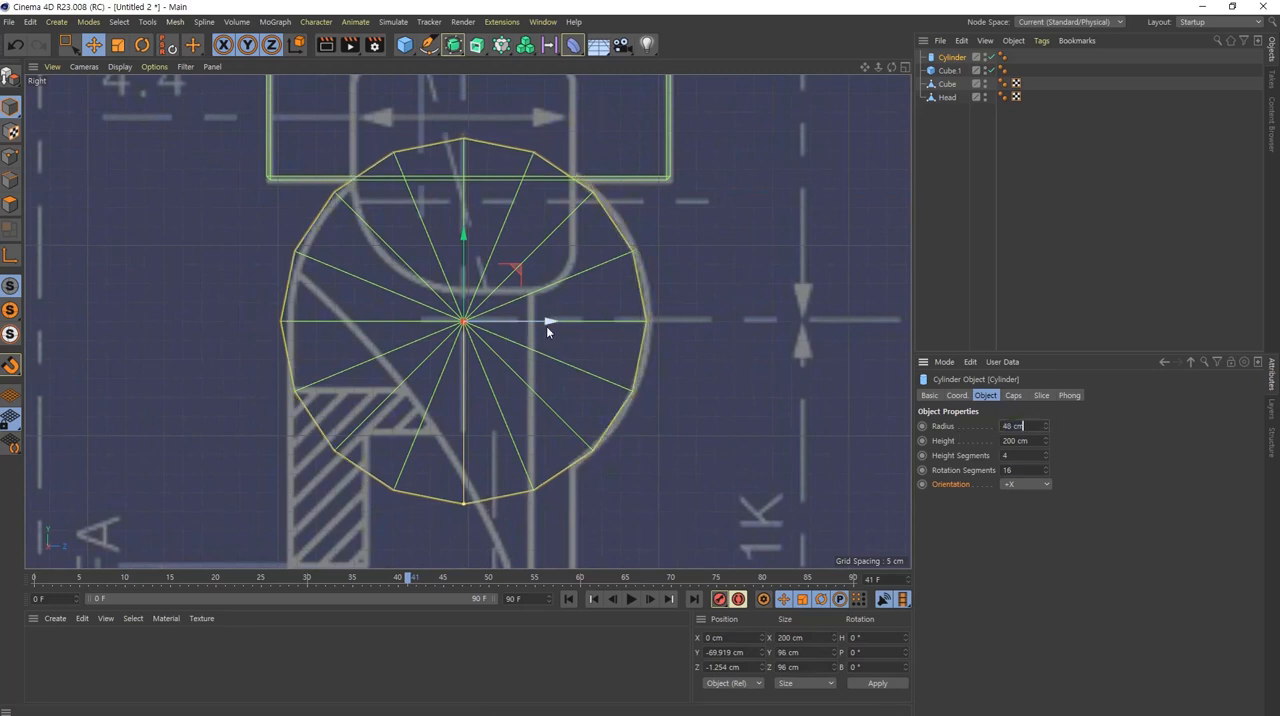
left_click_drag(547, 323, 551, 322)
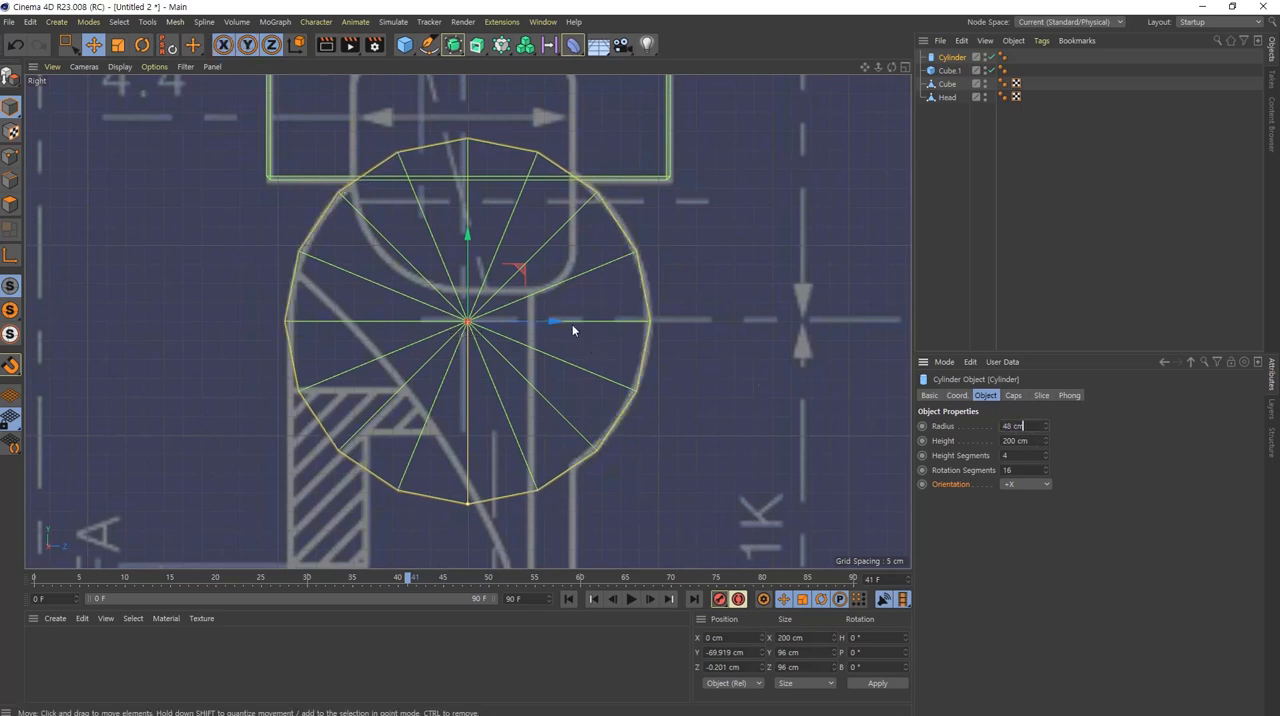
left_click_drag(562, 323, 556, 323)
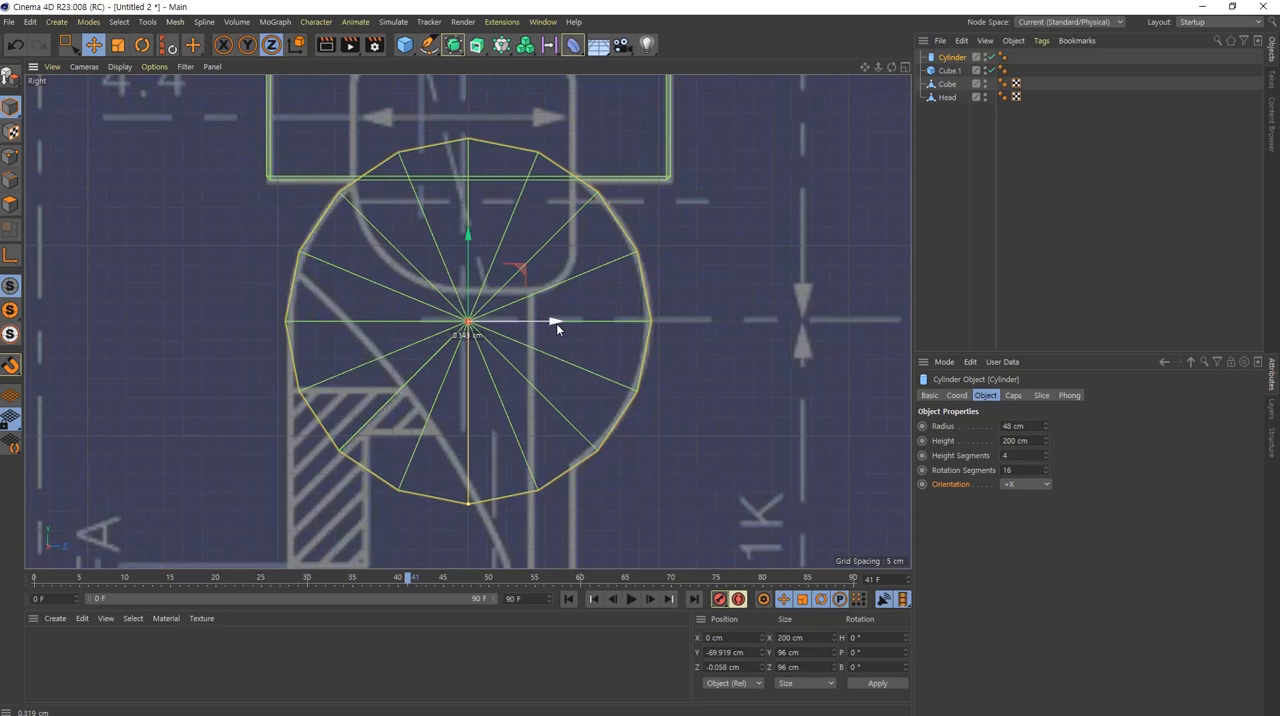
Step: Slice the hip joint cylinder to a half from 0° to 180° and compare it with the leg outline in the right view
middle_click_drag(572, 464, 593, 306, "alt")
right_click_drag(593, 306, 567, 320, "alt")
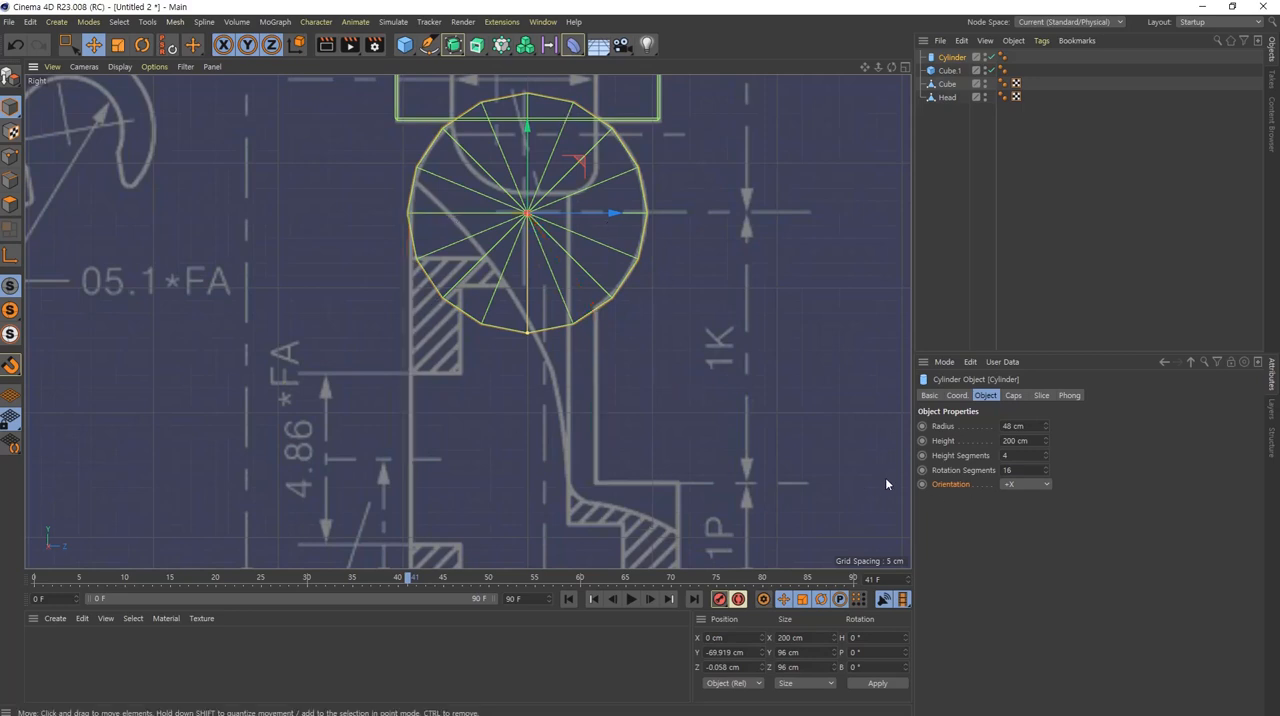
left_click(958, 470)
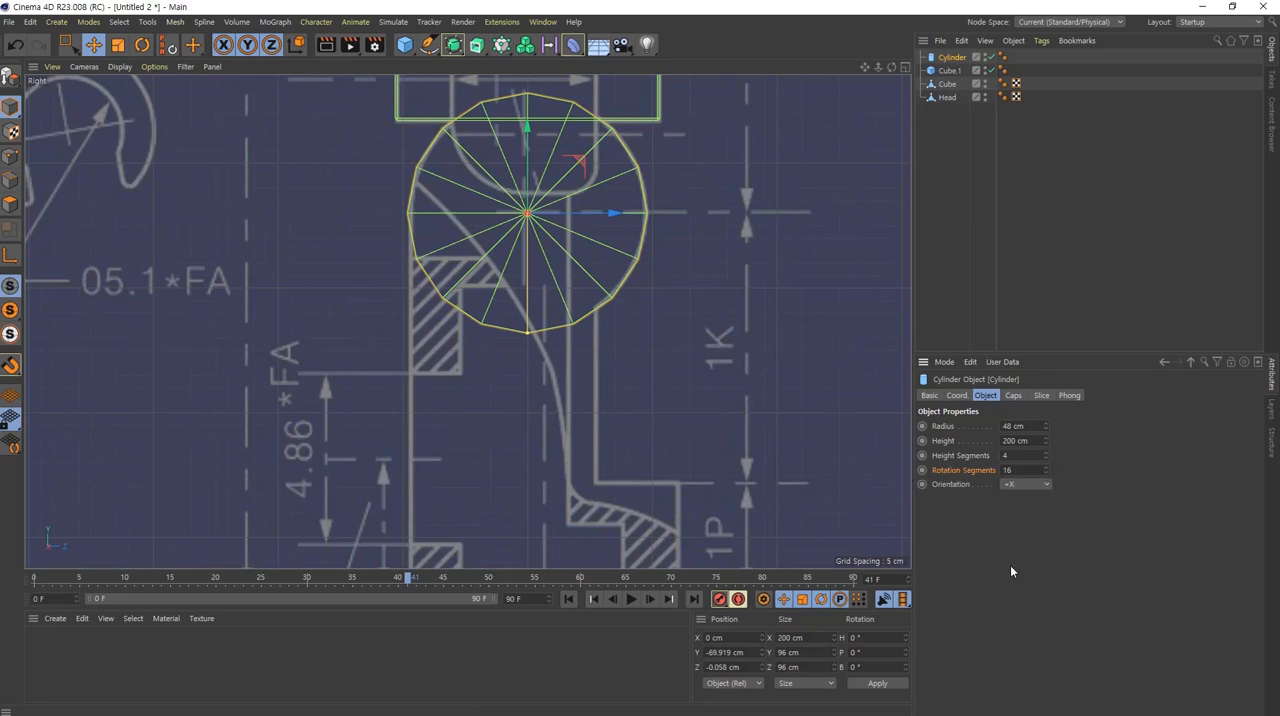
left_click(1041, 395)
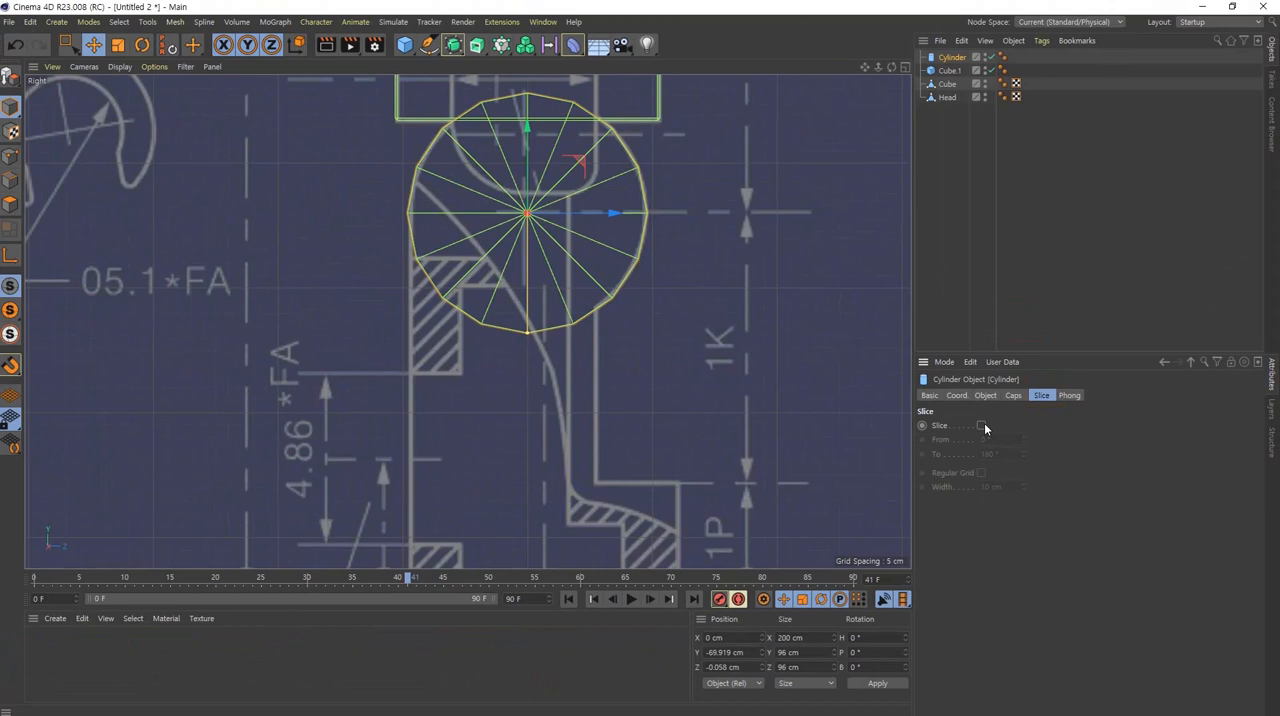
left_click(981, 425)
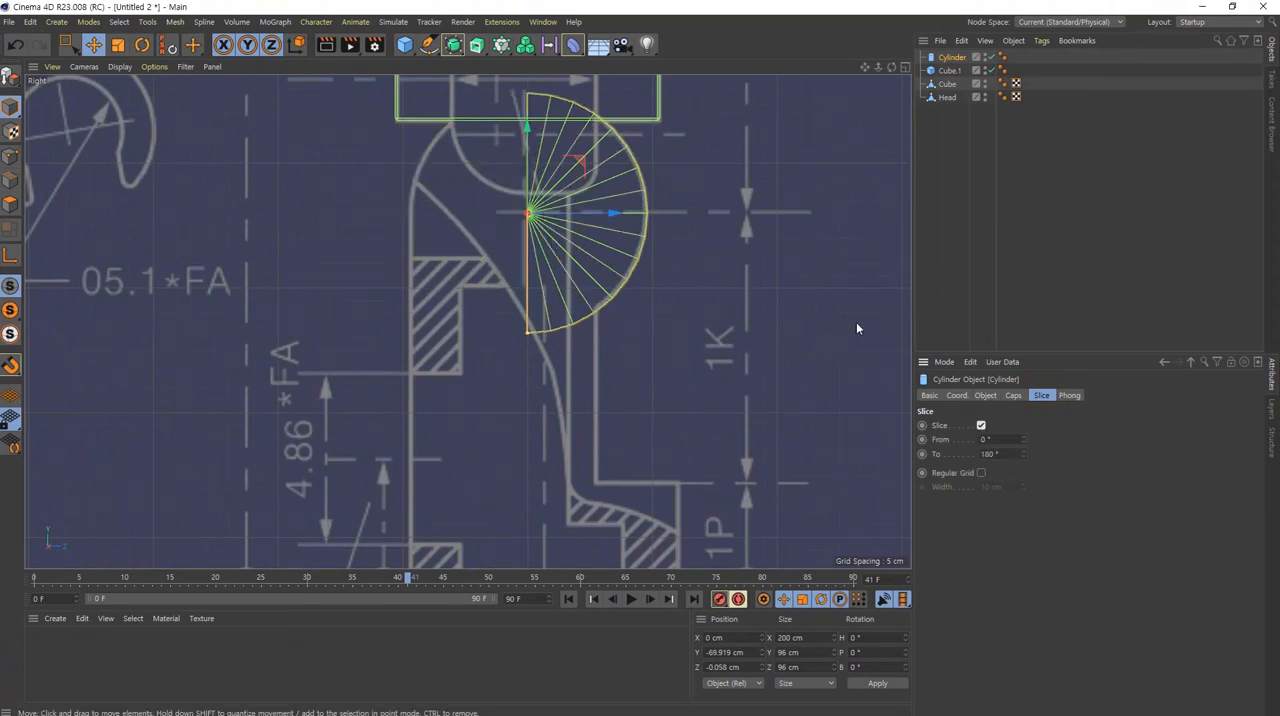
middle_click(533, 213)
left_click_drag(295, 197, 230, 272, "alt")
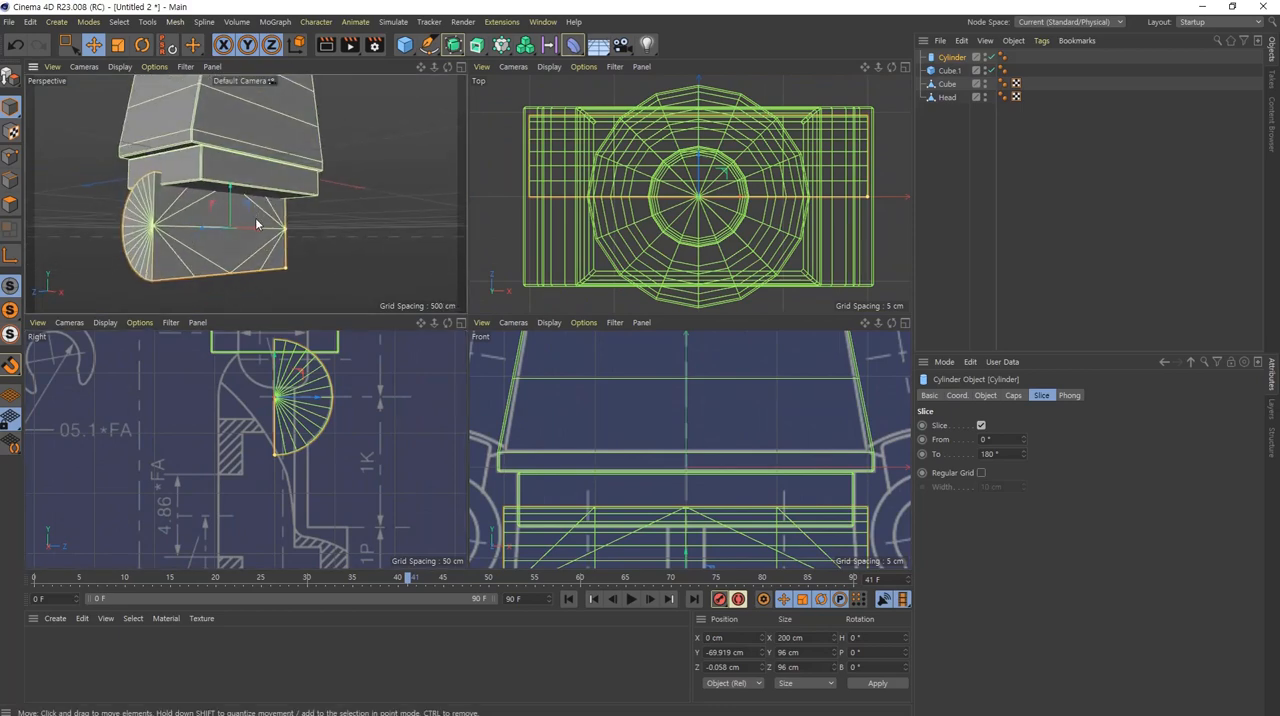
middle_click(270, 418)
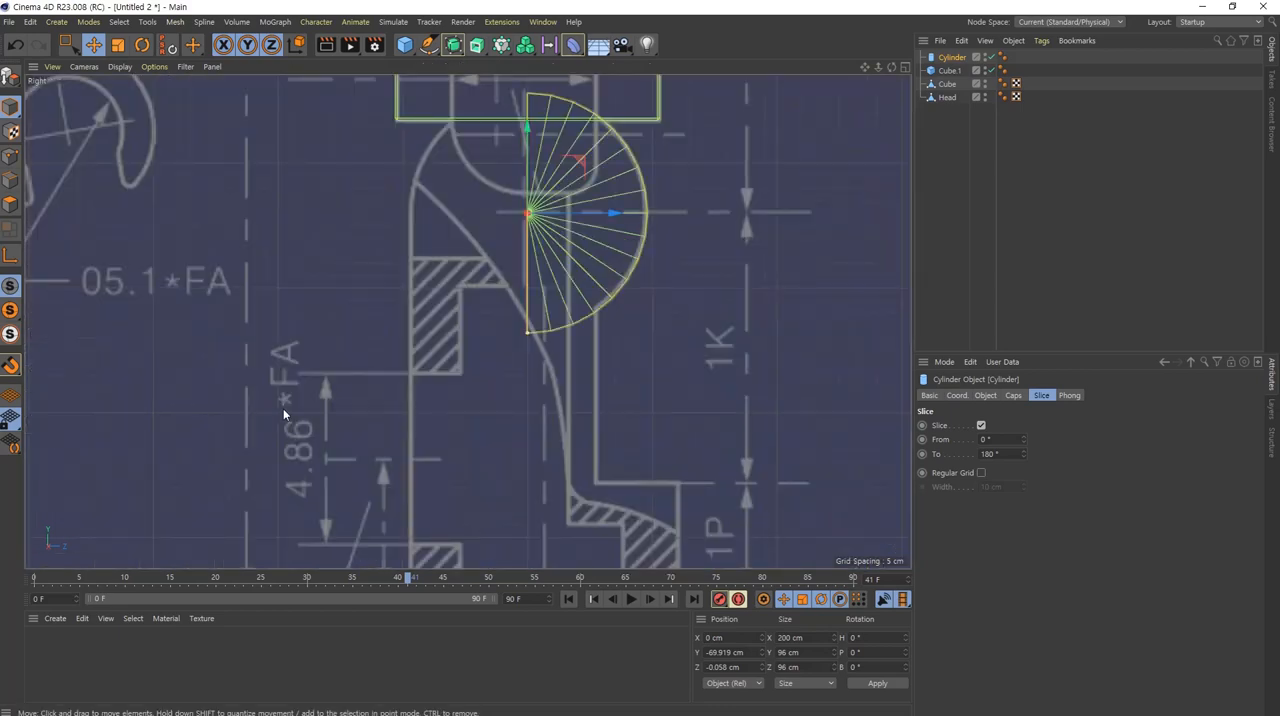
middle_click_drag(568, 270, 589, 341, "alt")
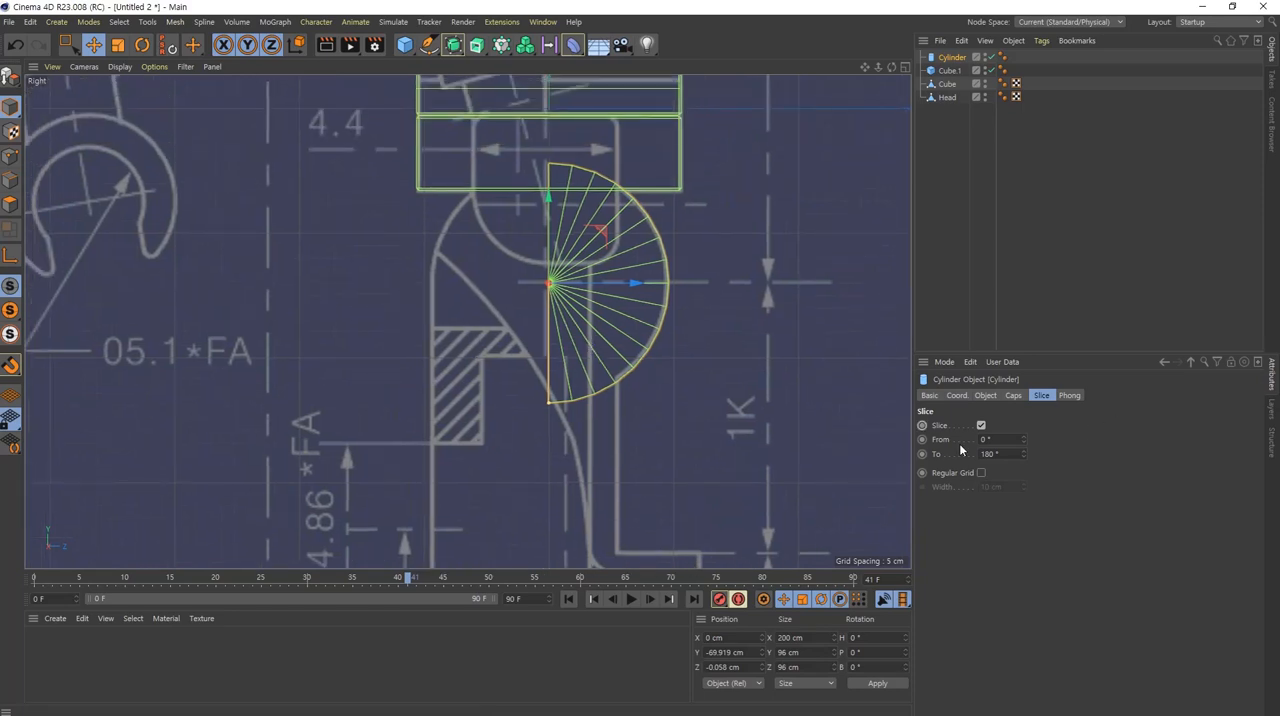
Step: Set the hip joint cylinder's slice to run from 36° to 270°, matching the leg outline on the blueprint
scroll(1004, 439, "down", 6)
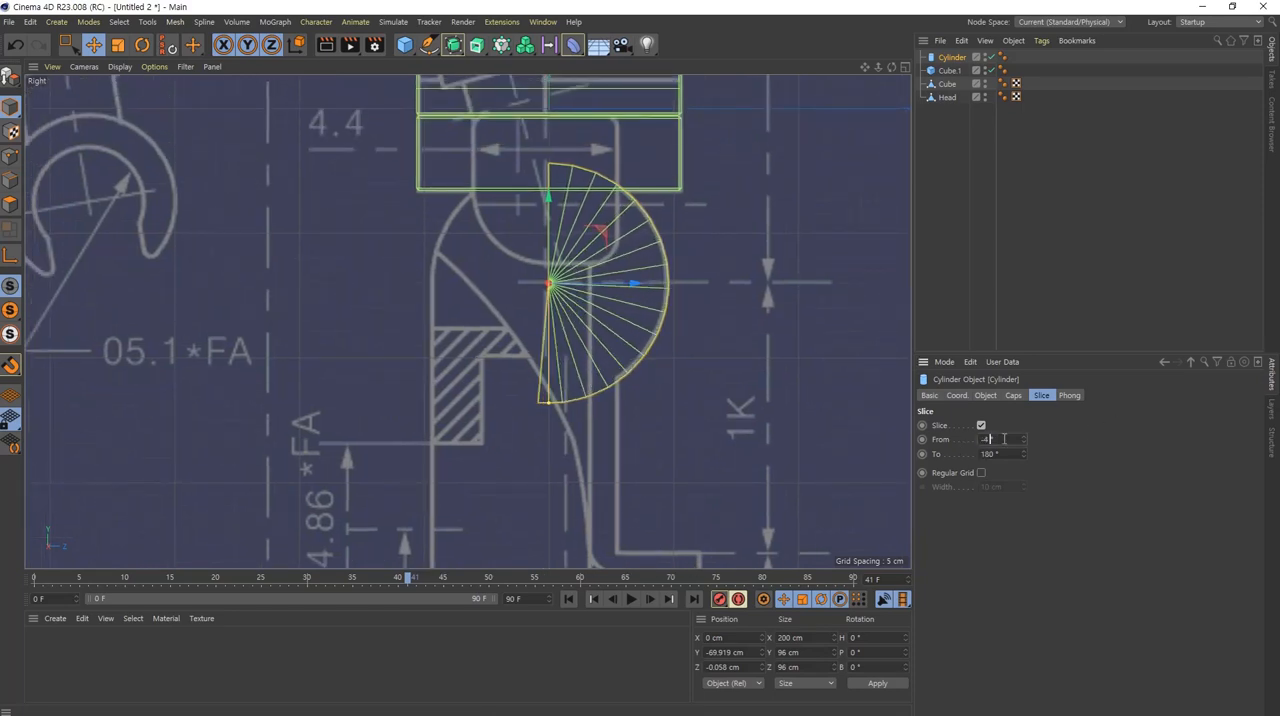
scroll(1004, 439, "up", 6)
scroll(1004, 439, "down", 1)
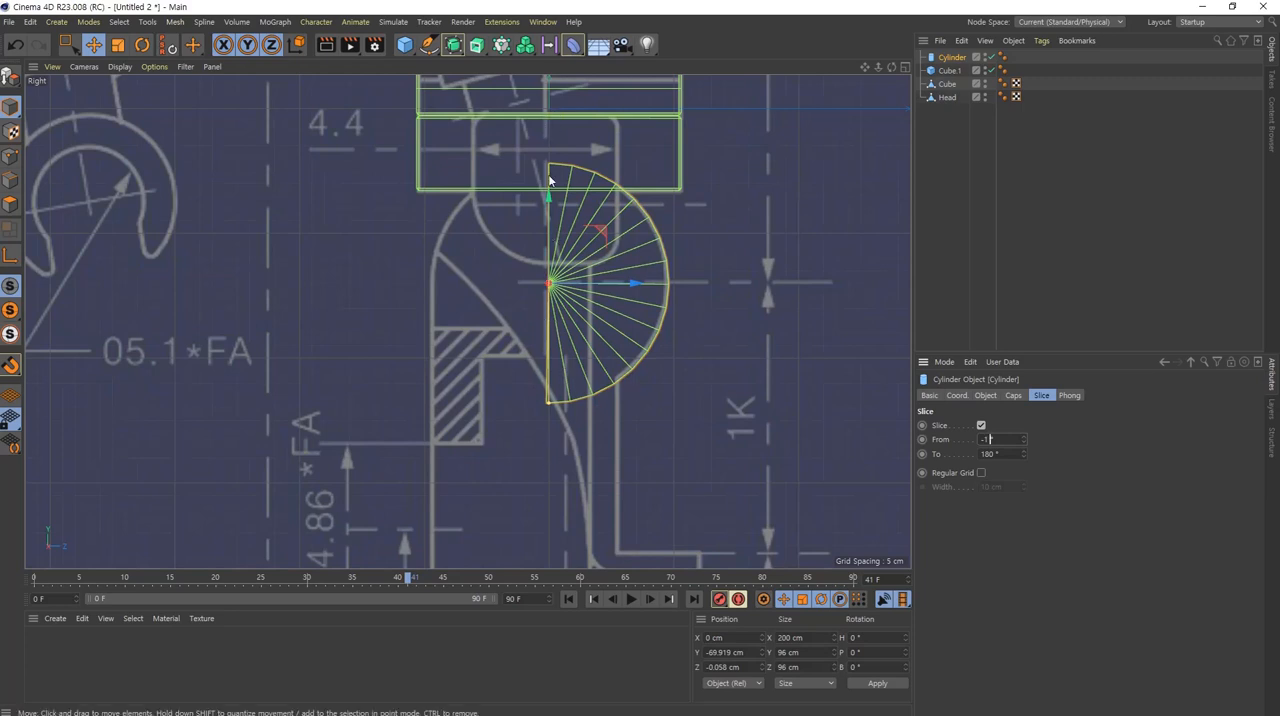
scroll(1023, 440, "up", 20)
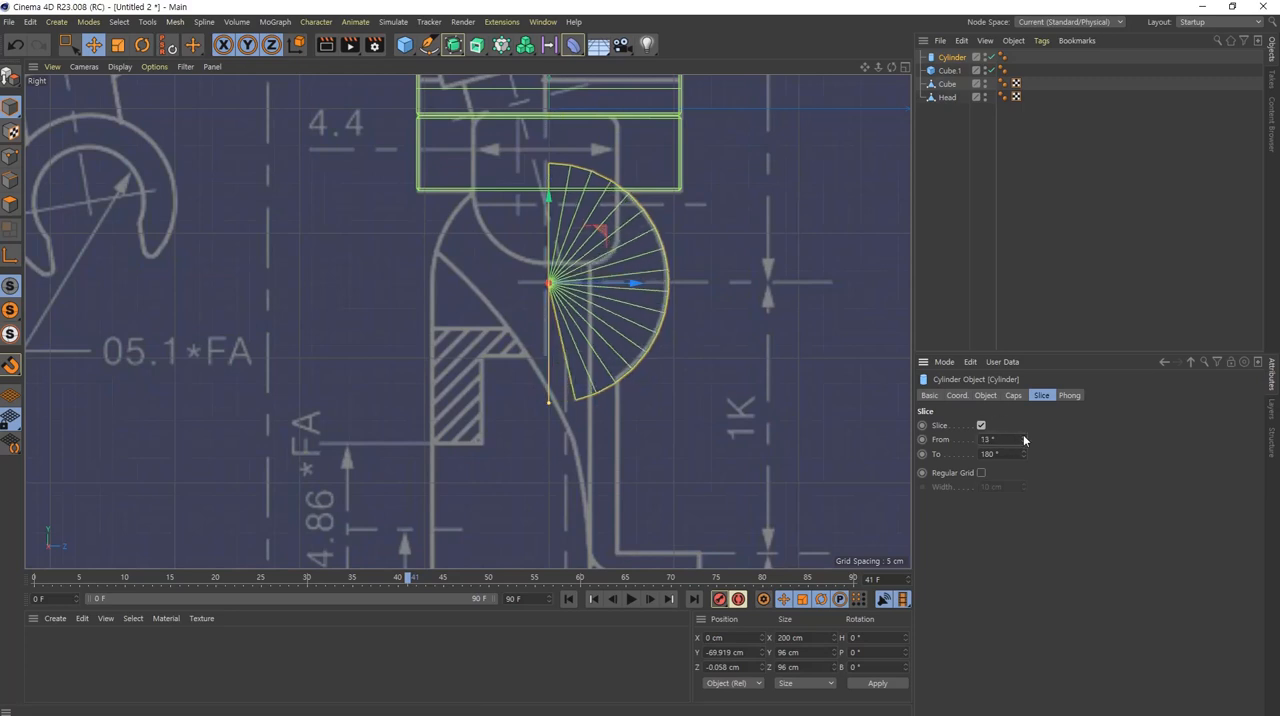
scroll(1023, 439, "up", 4)
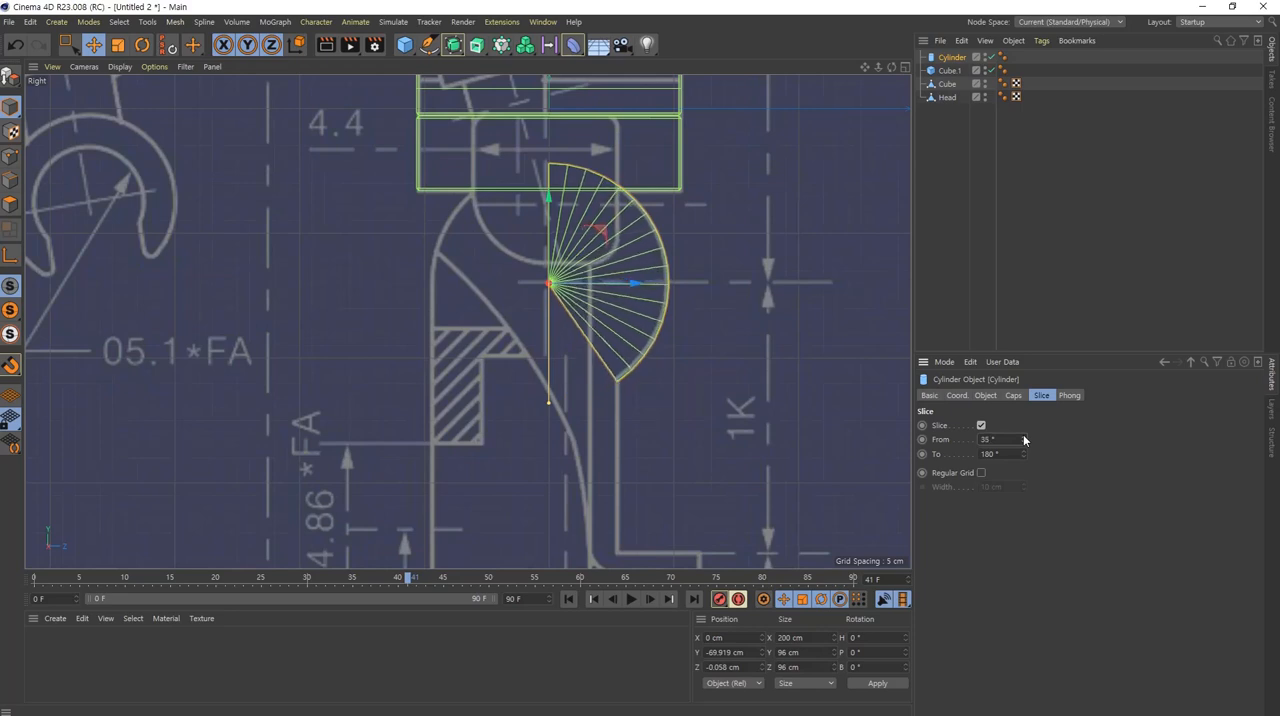
left_click(993, 440)
scroll(1002, 439, "up", 1)
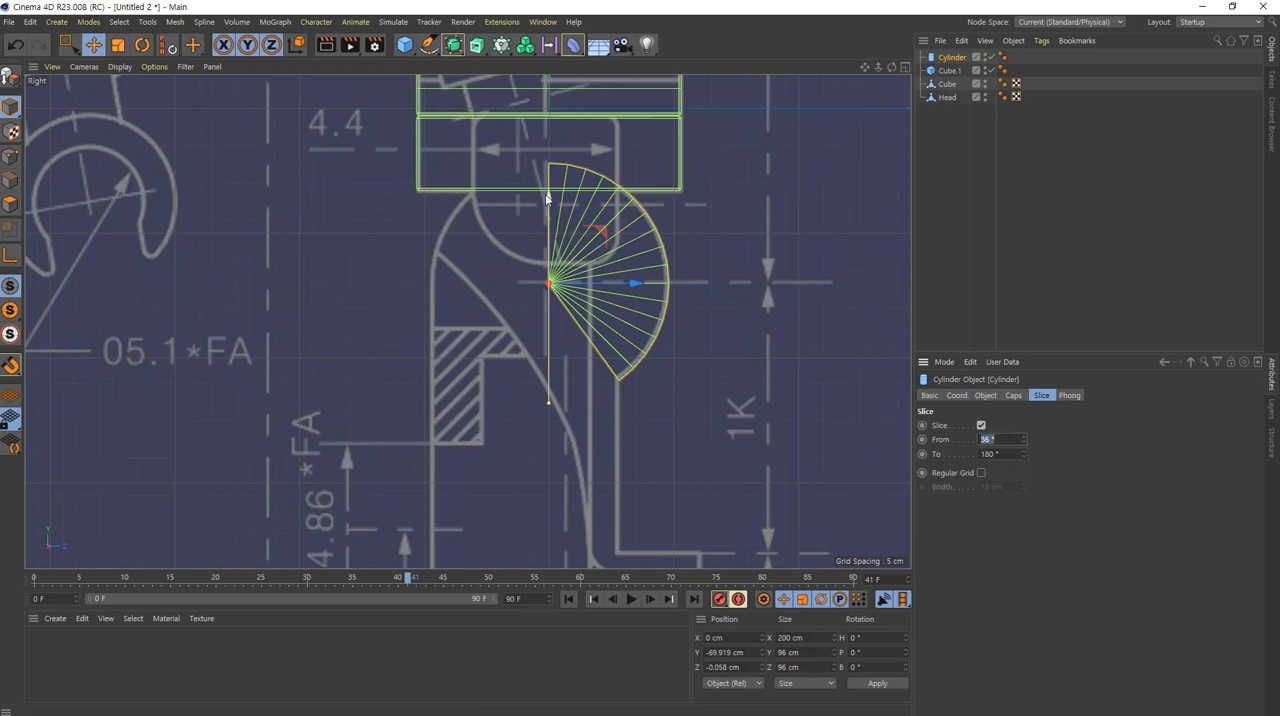
left_click(1010, 454)
type("270")
key("Return")
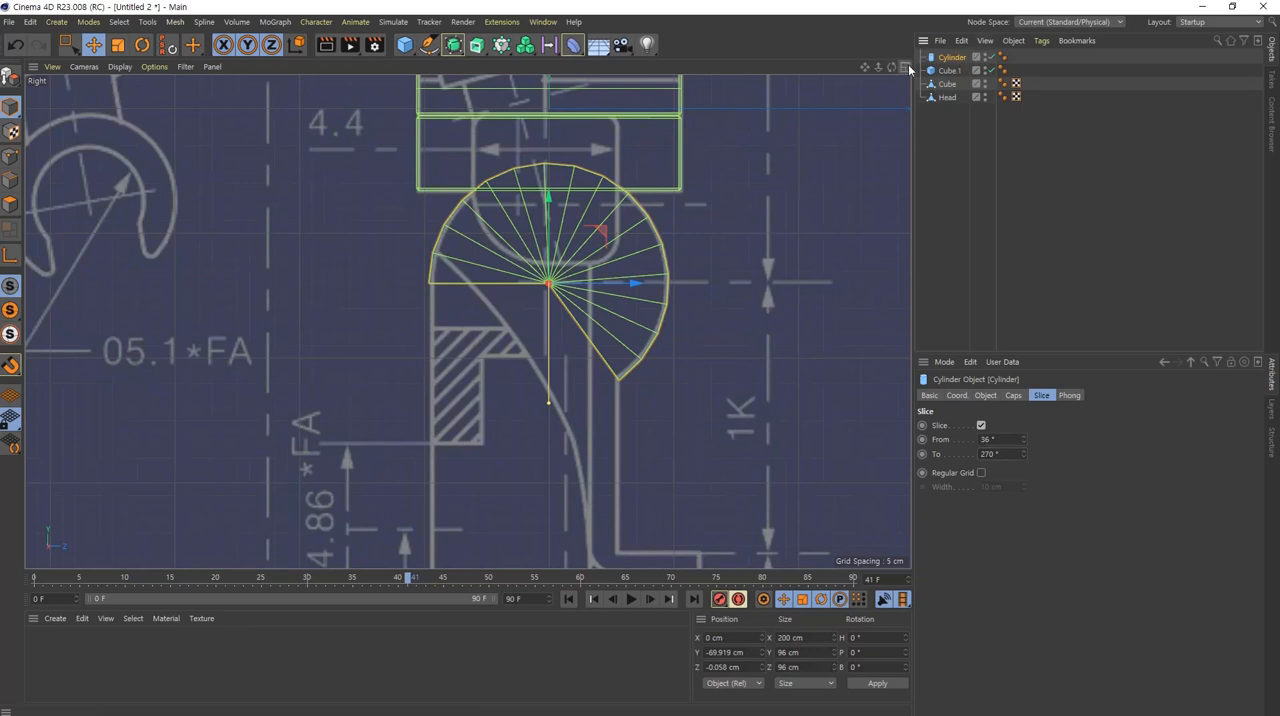
Step: Duplicate the sliced hip joint cylinder in place and rename the copy as Leg
key("ctrl+c")
key("ctrl+v")
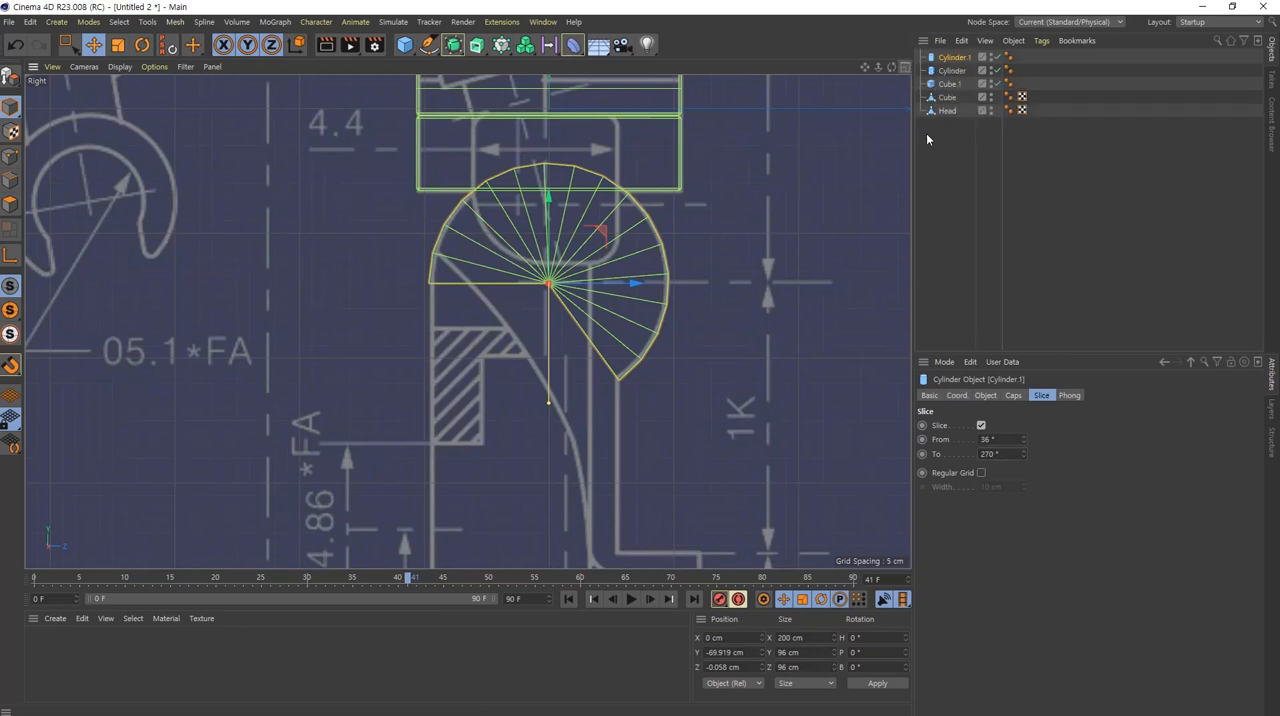
double_click(958, 57)
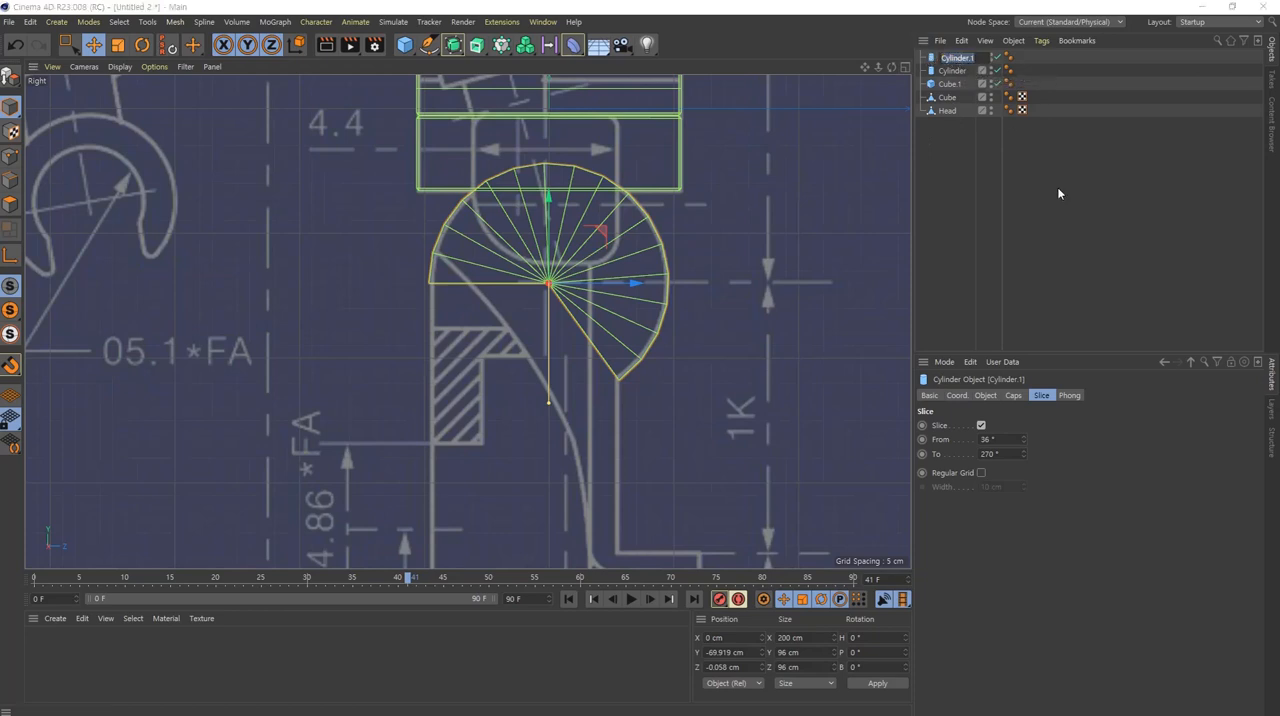
type("Leg")
key("Return")
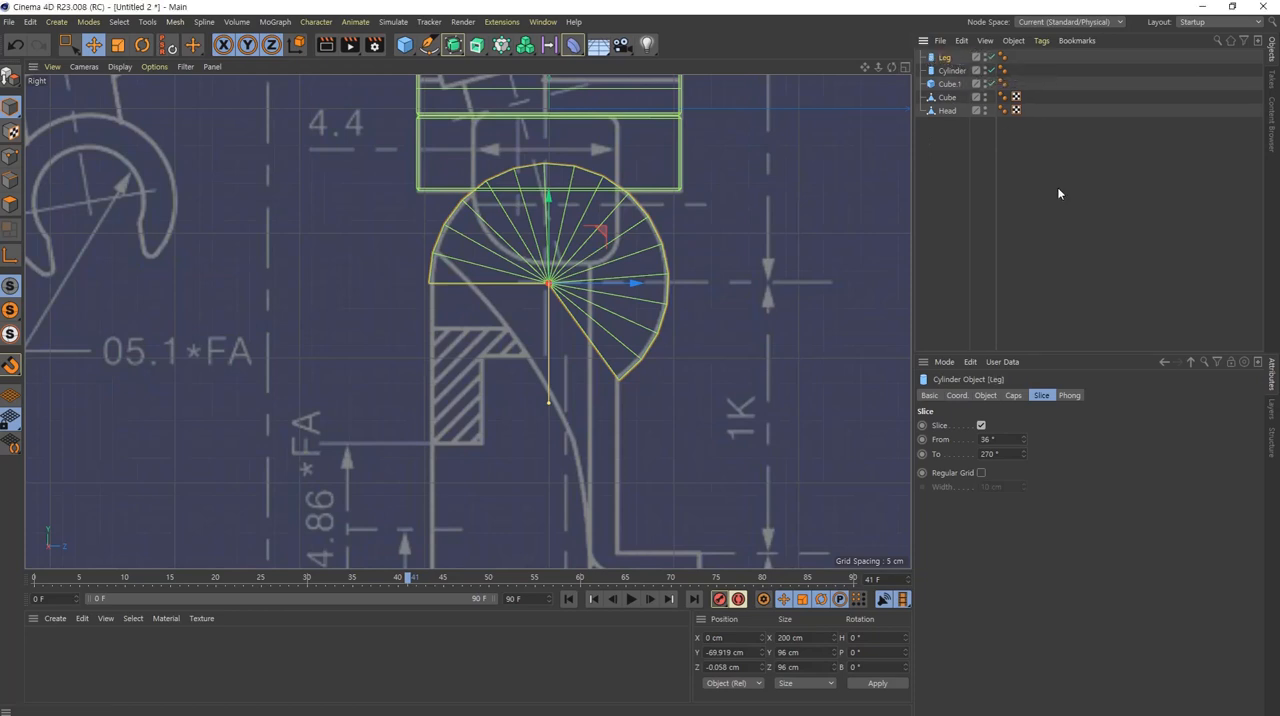
Step: Rename the torso object Cube as Body and the hip block Cube.1 as weist
double_click(947, 97)
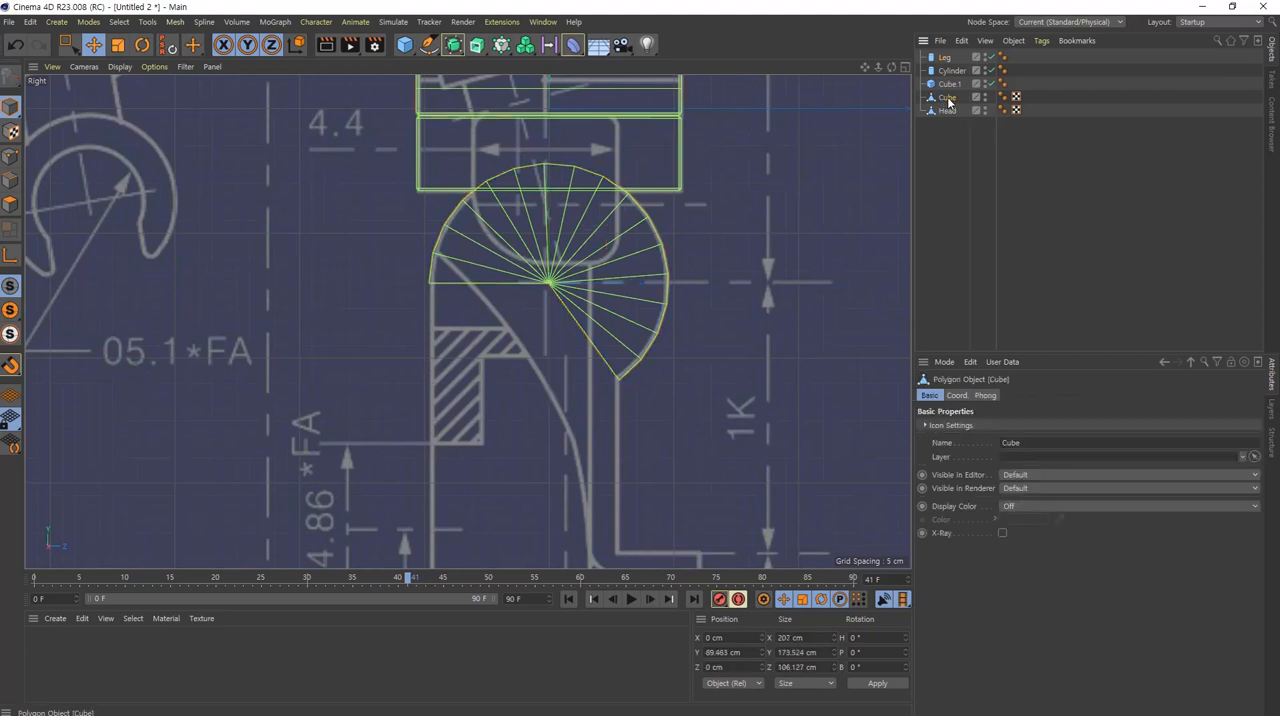
type("Body")
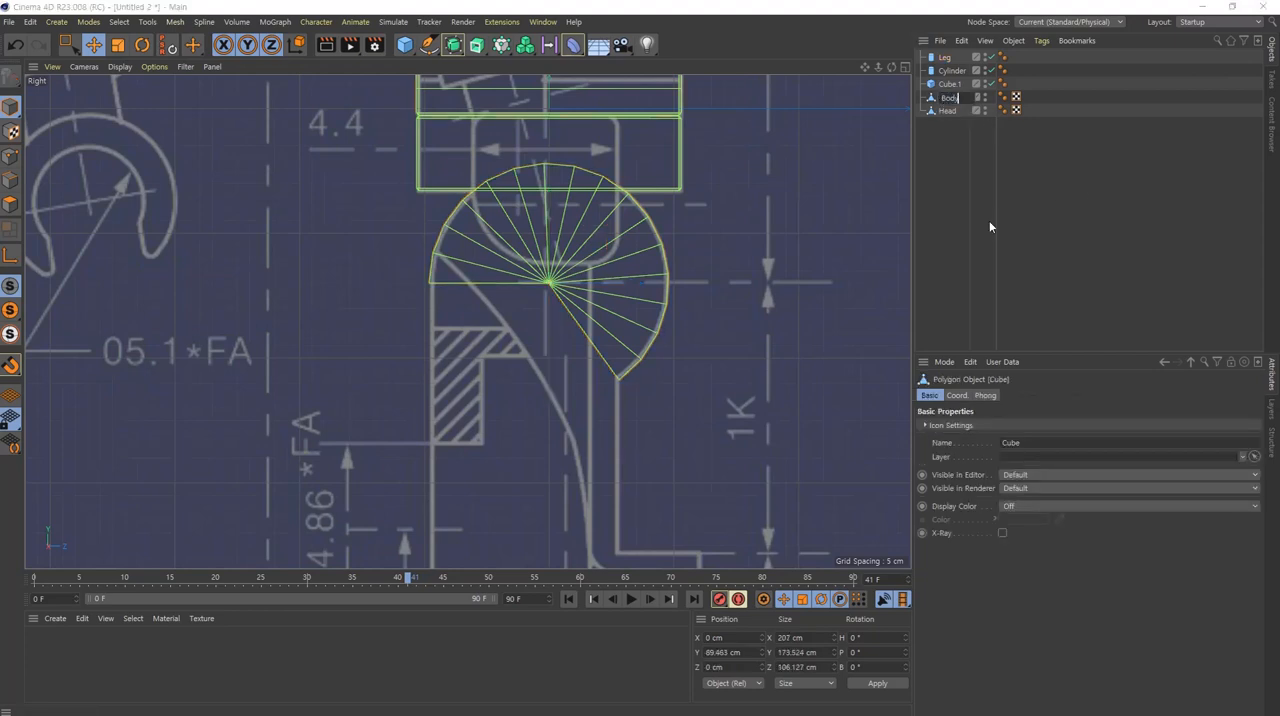
key("Return")
double_click(951, 84)
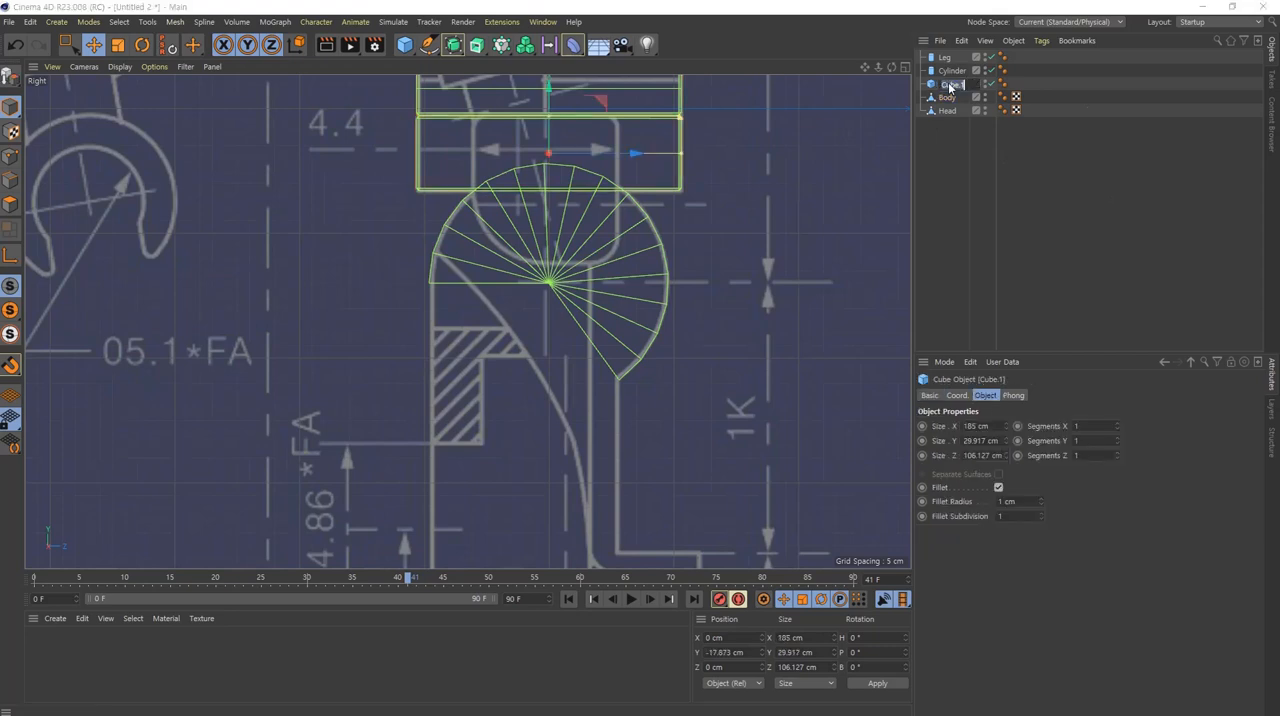
type("weist")
key("Return")
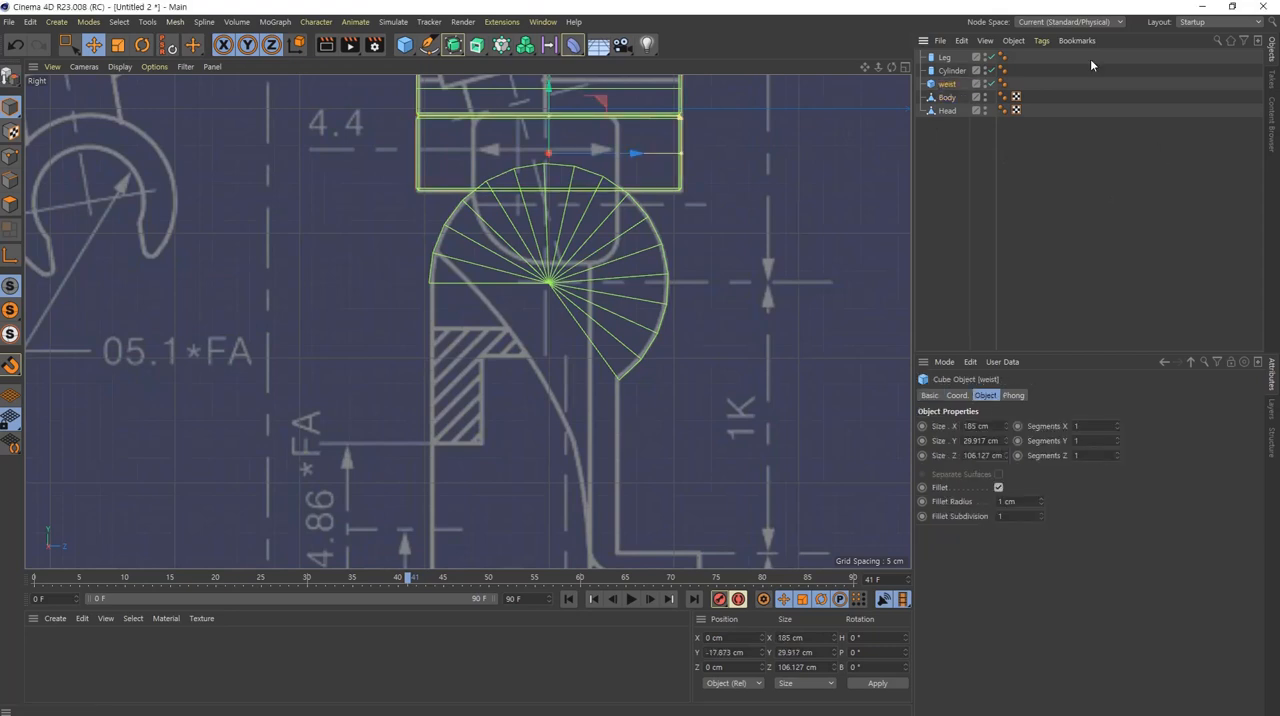
Step: Move the original cylinder above Leg in the object list and rename it as Cycle
left_click(950, 73)
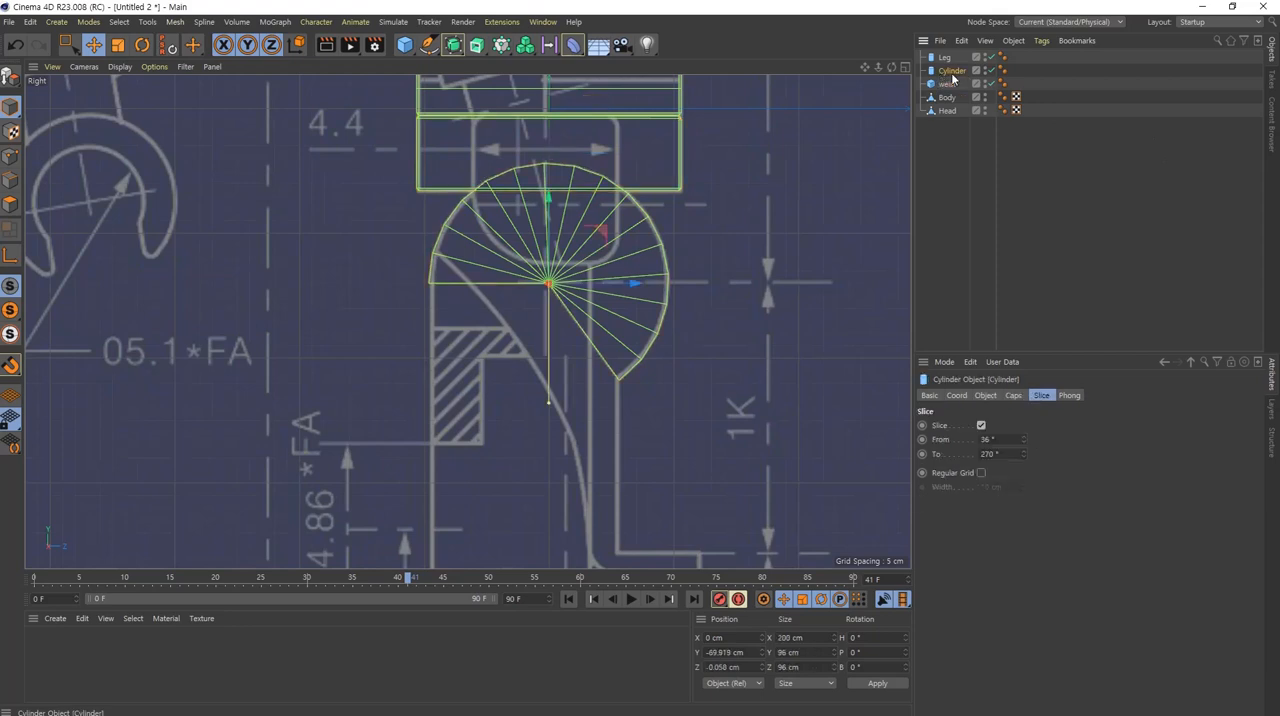
left_click(945, 58)
left_click(955, 72)
left_click_drag(956, 71, 956, 60)
double_click(956, 57)
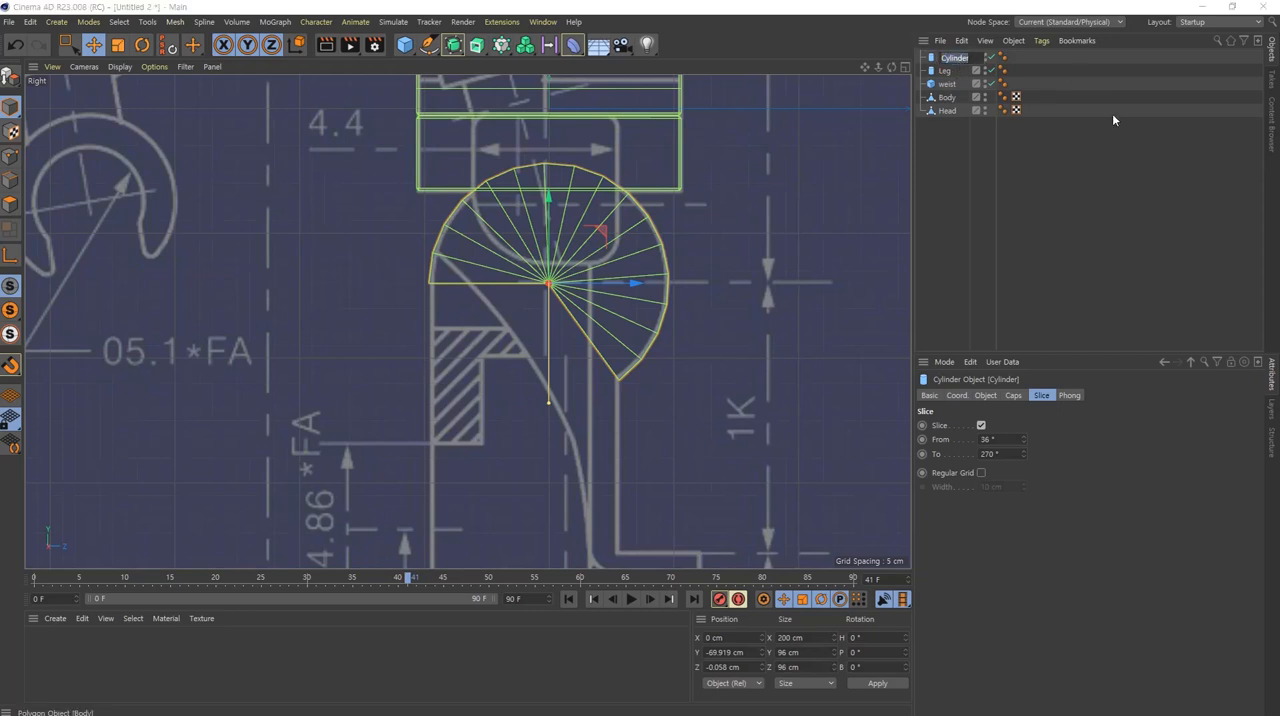
type("Cycle")
key("Return")
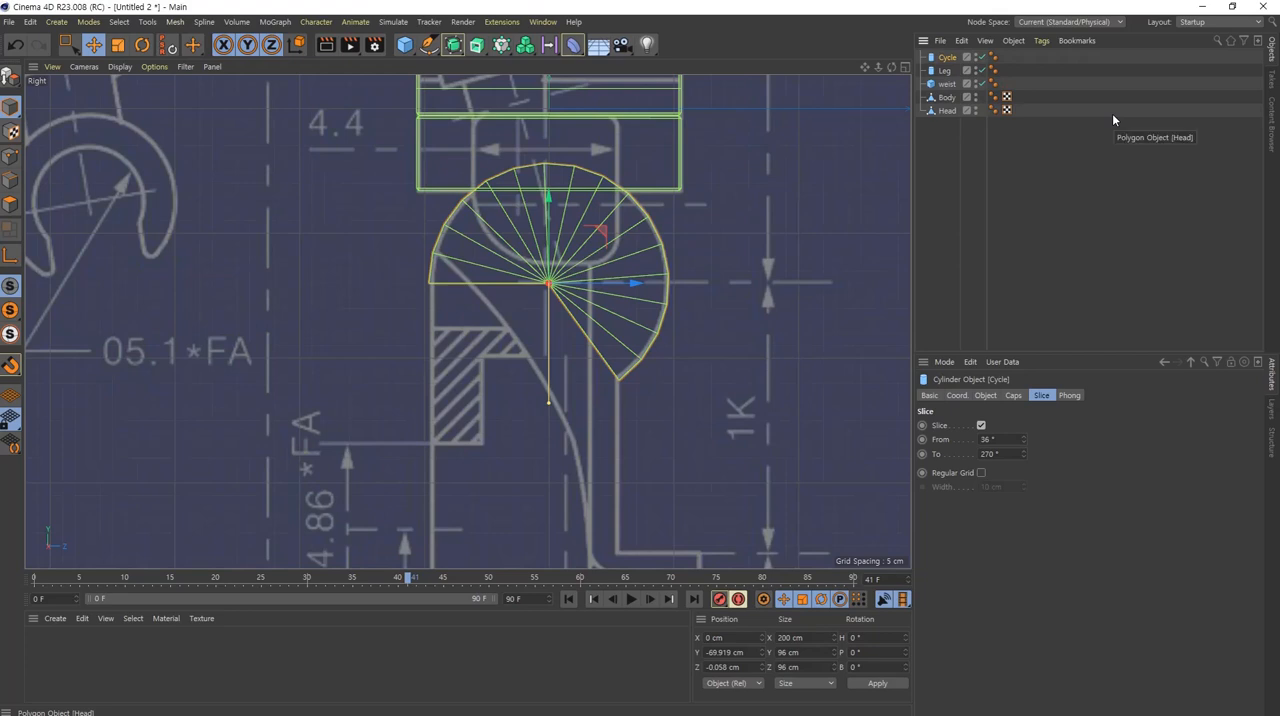
Step: Capitalise the hip block's name to read Weist
double_click(947, 84)
left_click(947, 84)
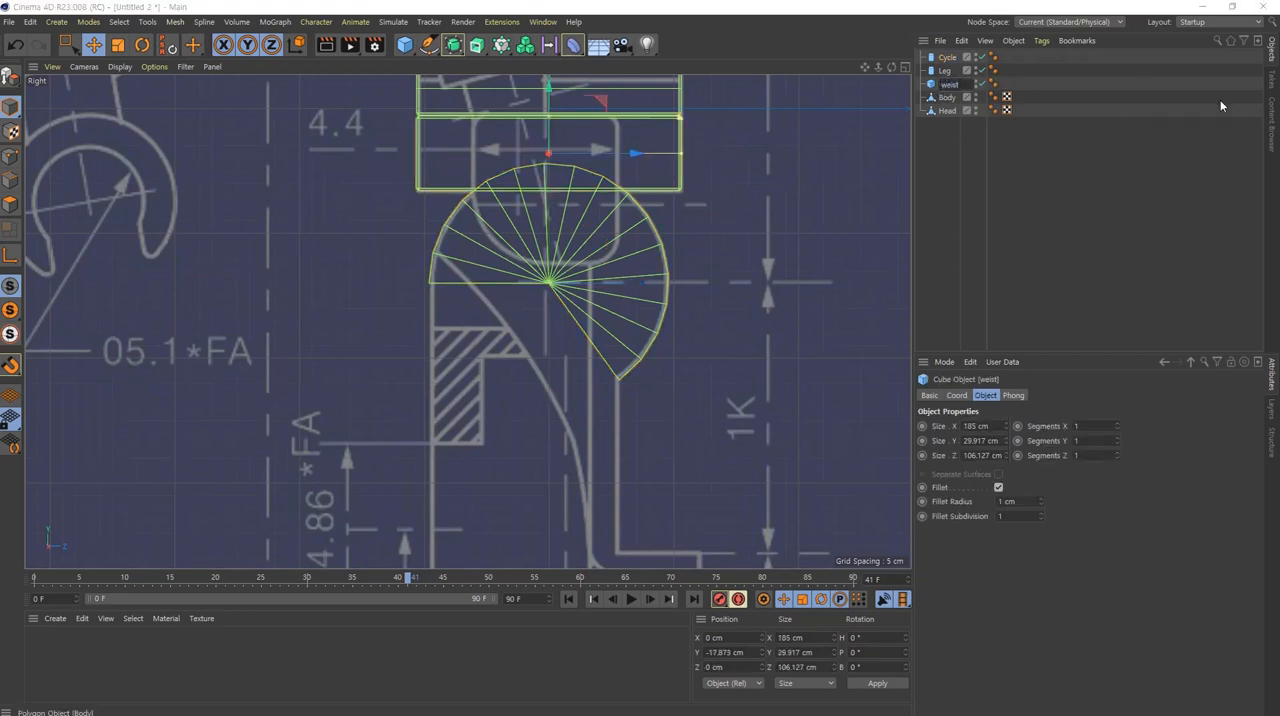
key("BackSpace")
type("W")
key("Return")
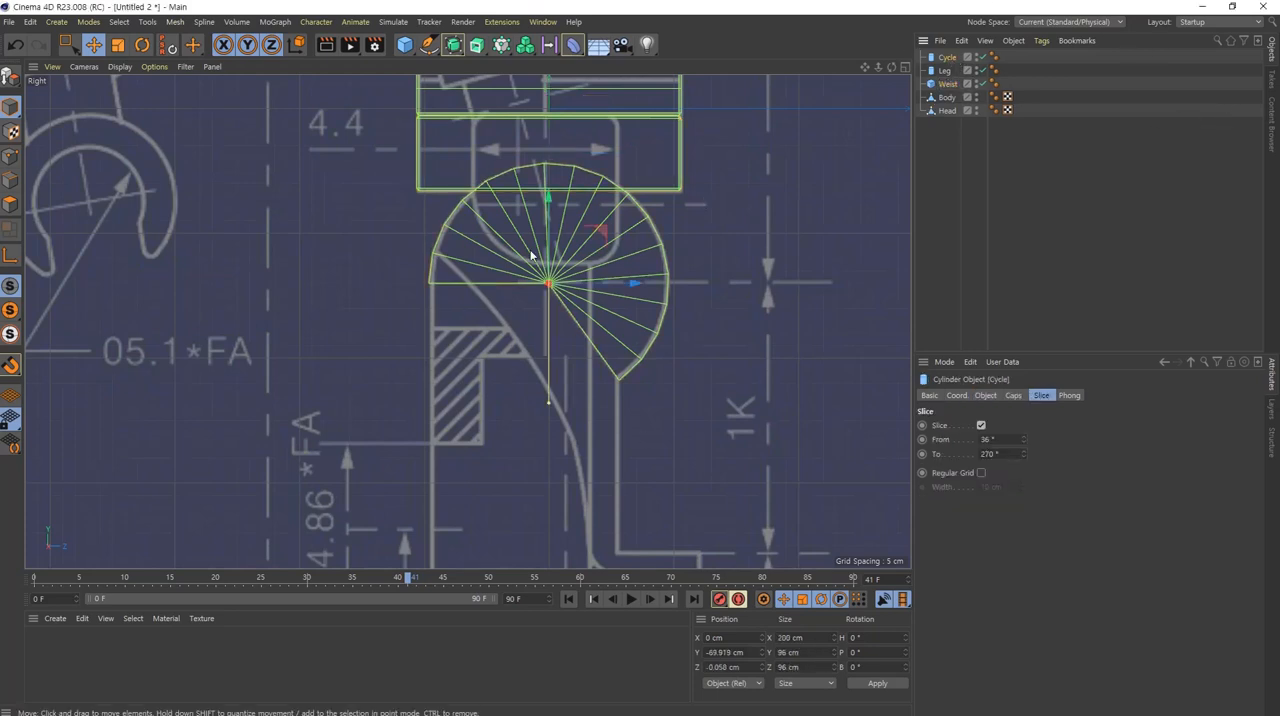
Step: Turn off slicing on the Cycle cylinder and reduce its height to 20 cm to fit the blueprint's central hip piece in the front view
left_click(981, 425)
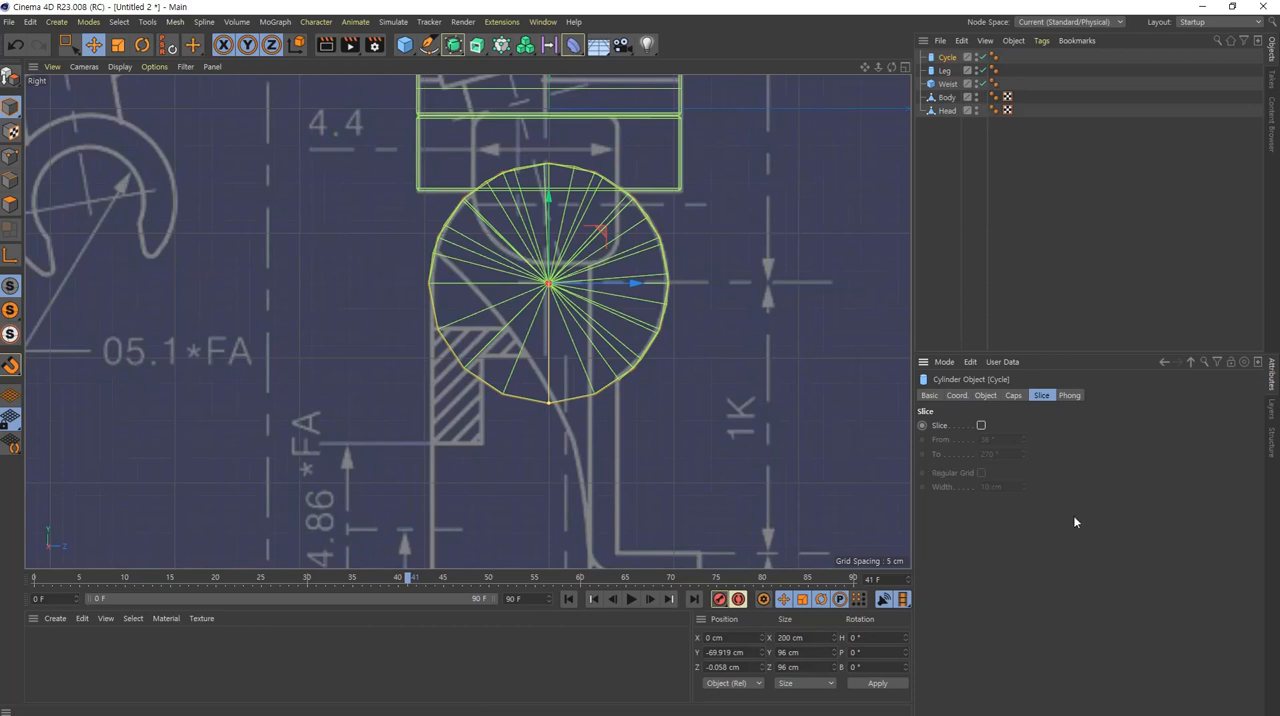
middle_click(541, 385)
middle_click(700, 430)
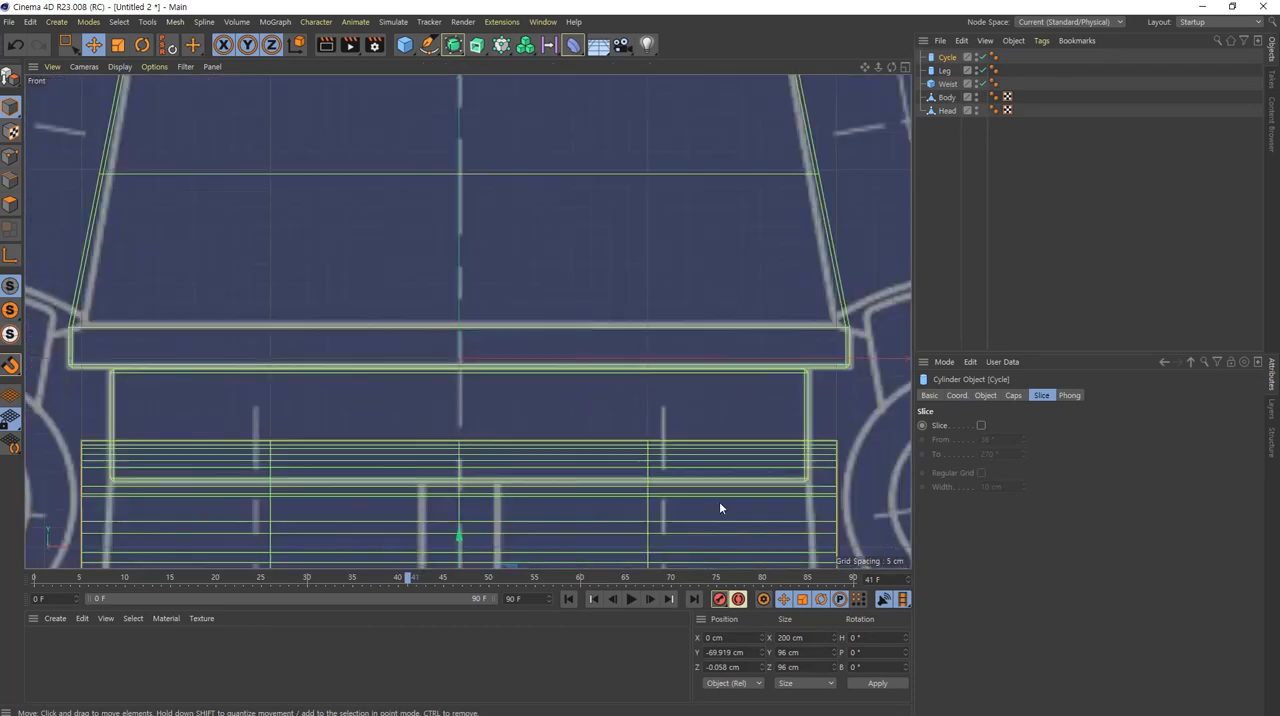
middle_click_drag(724, 493, 741, 250, "alt")
right_click_drag(648, 320, 686, 351, "alt")
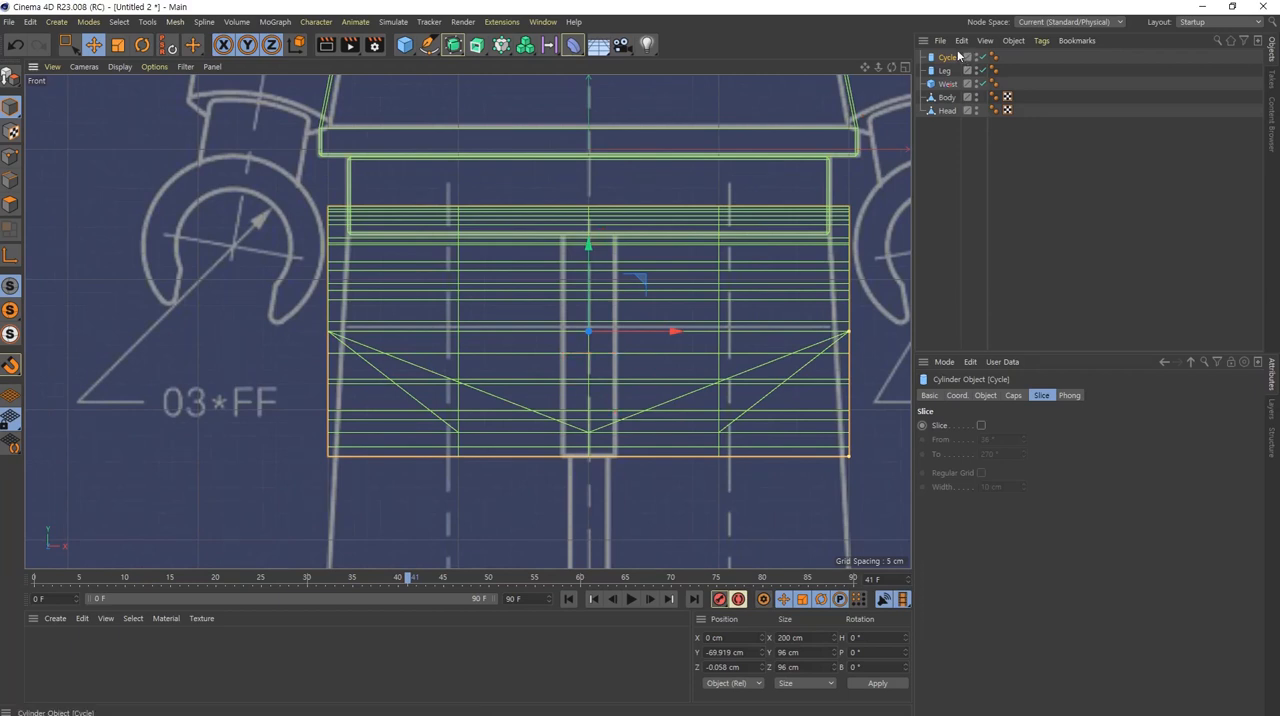
left_click(985, 395)
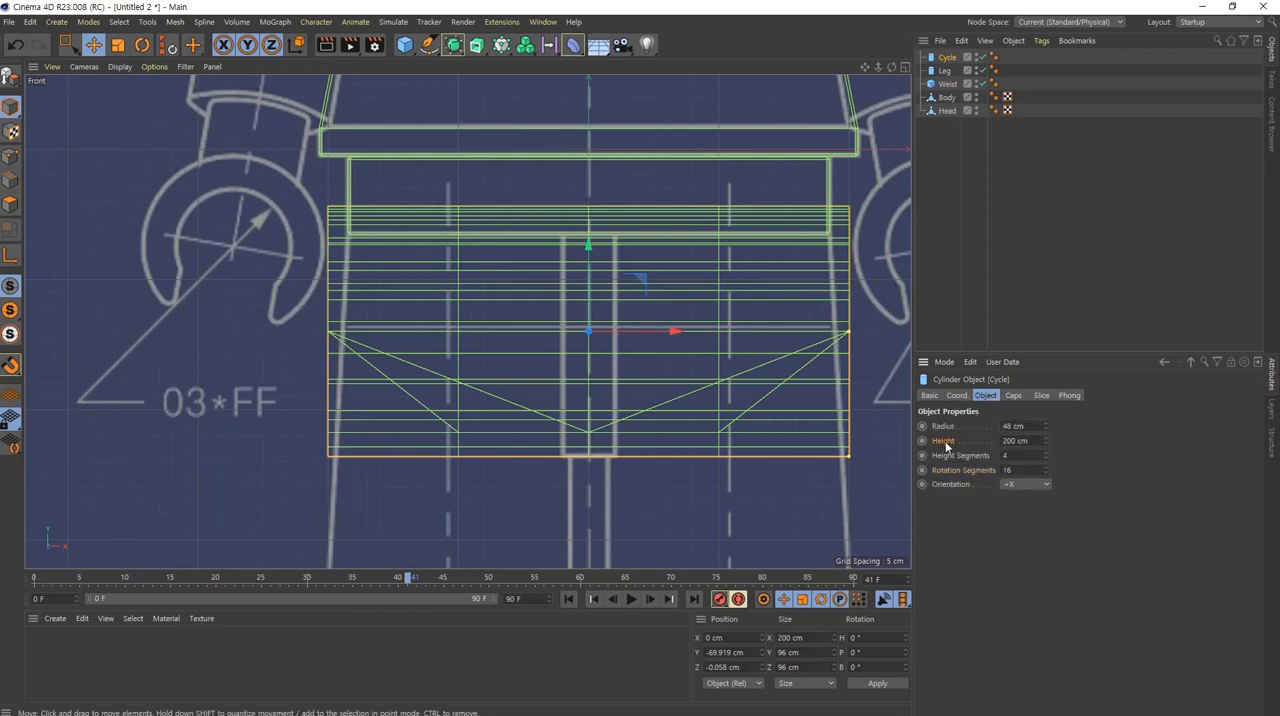
left_click_drag(1045, 444, 1045, 442)
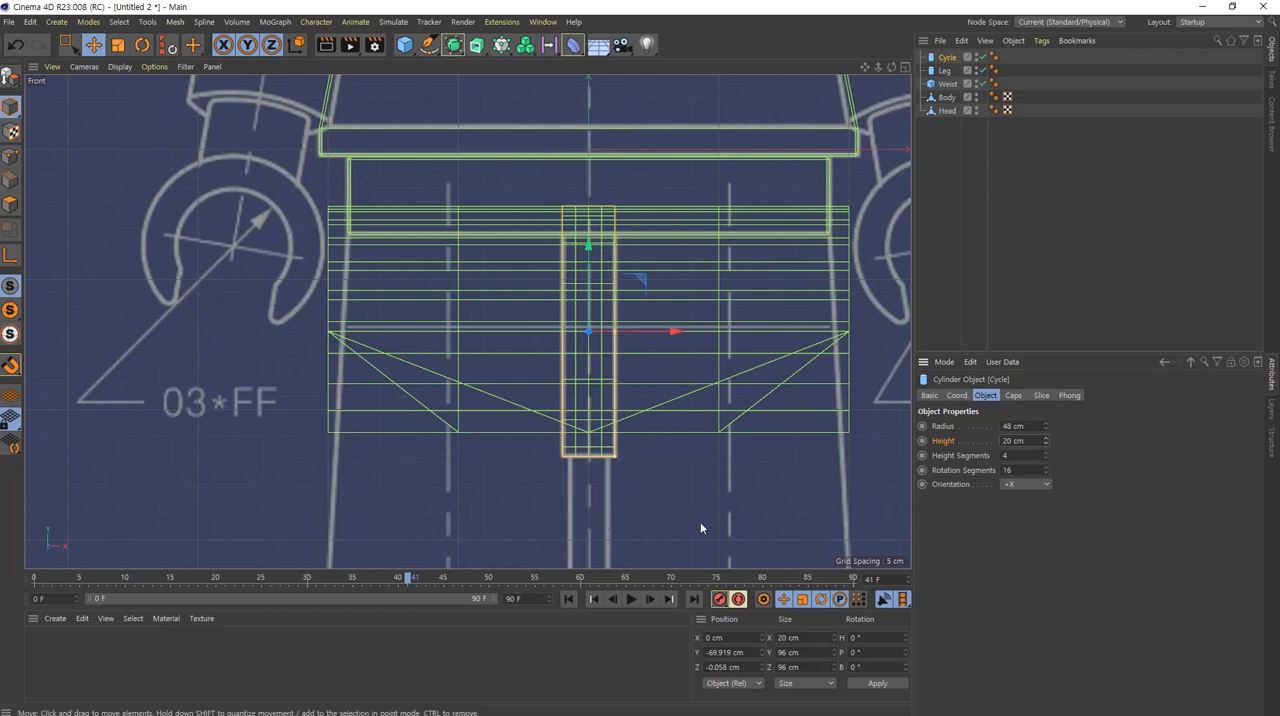
Step: Set the Cycle cylinder's height segments to 1 and fillet its caps with 1 segment and a 1 cm radius
double_click(1032, 459)
type("1")
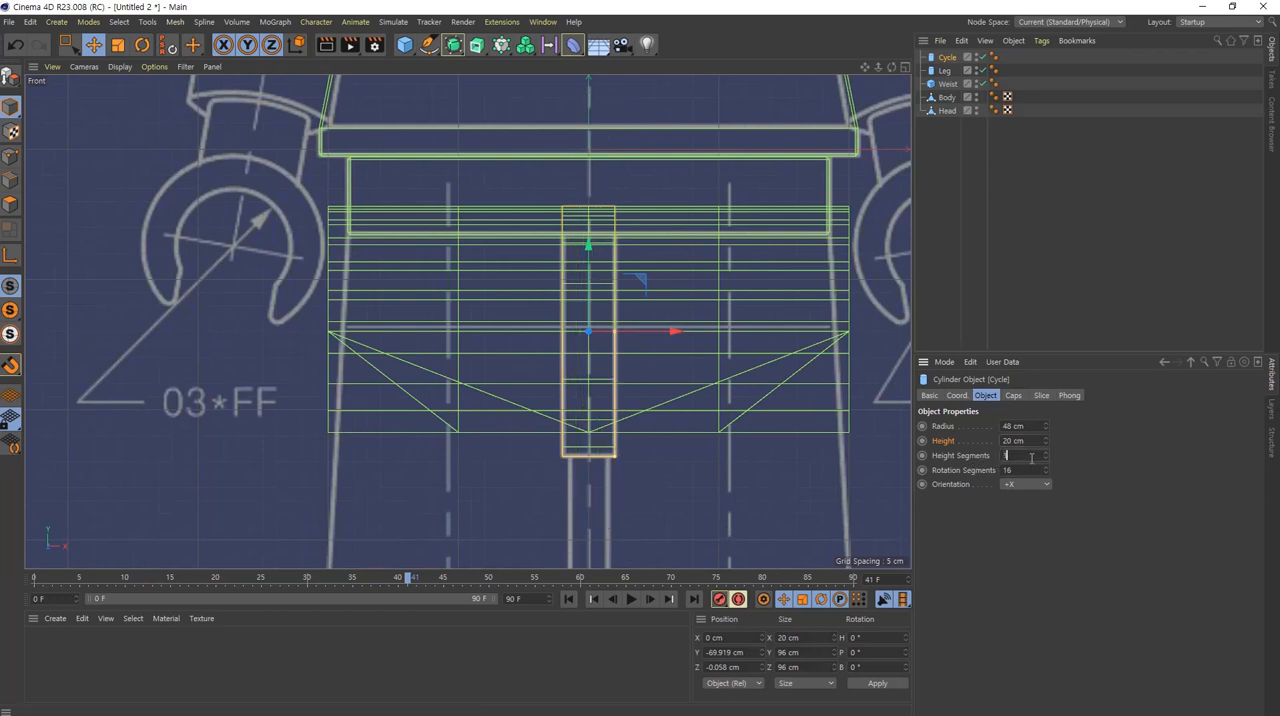
middle_click_drag(571, 363, 814, 383)
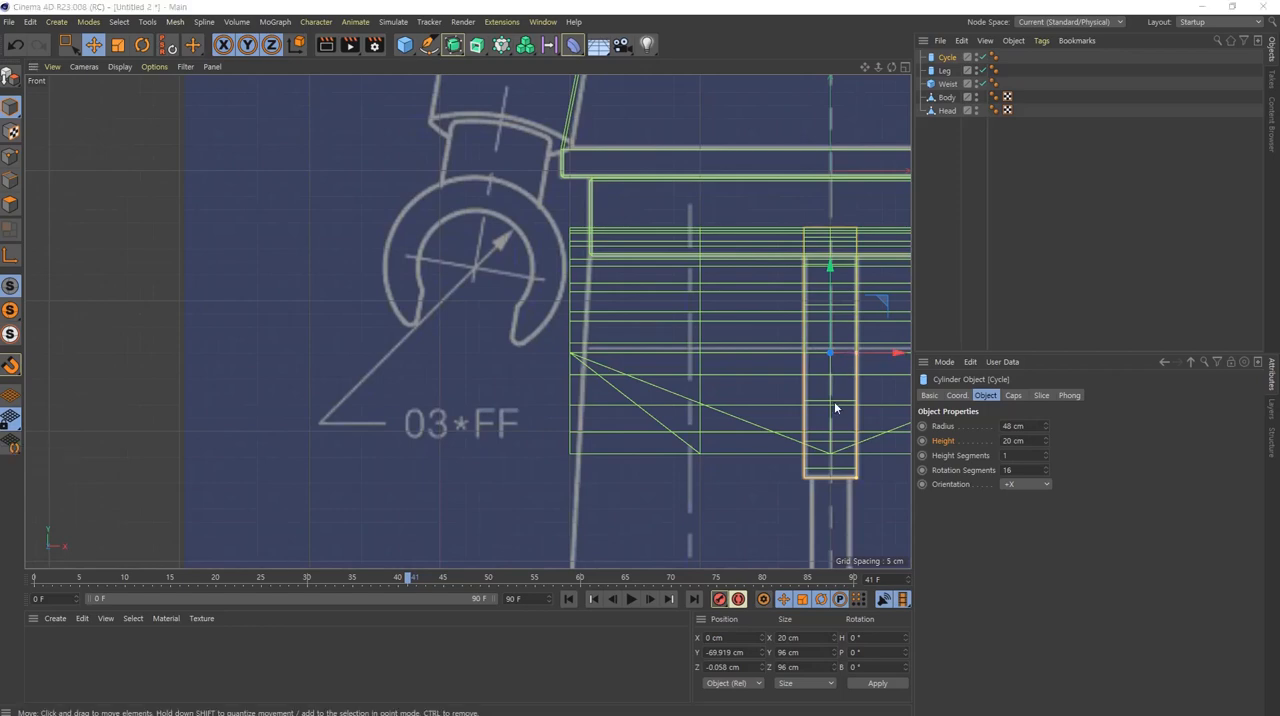
middle_click_drag(834, 401, 376, 314, "alt")
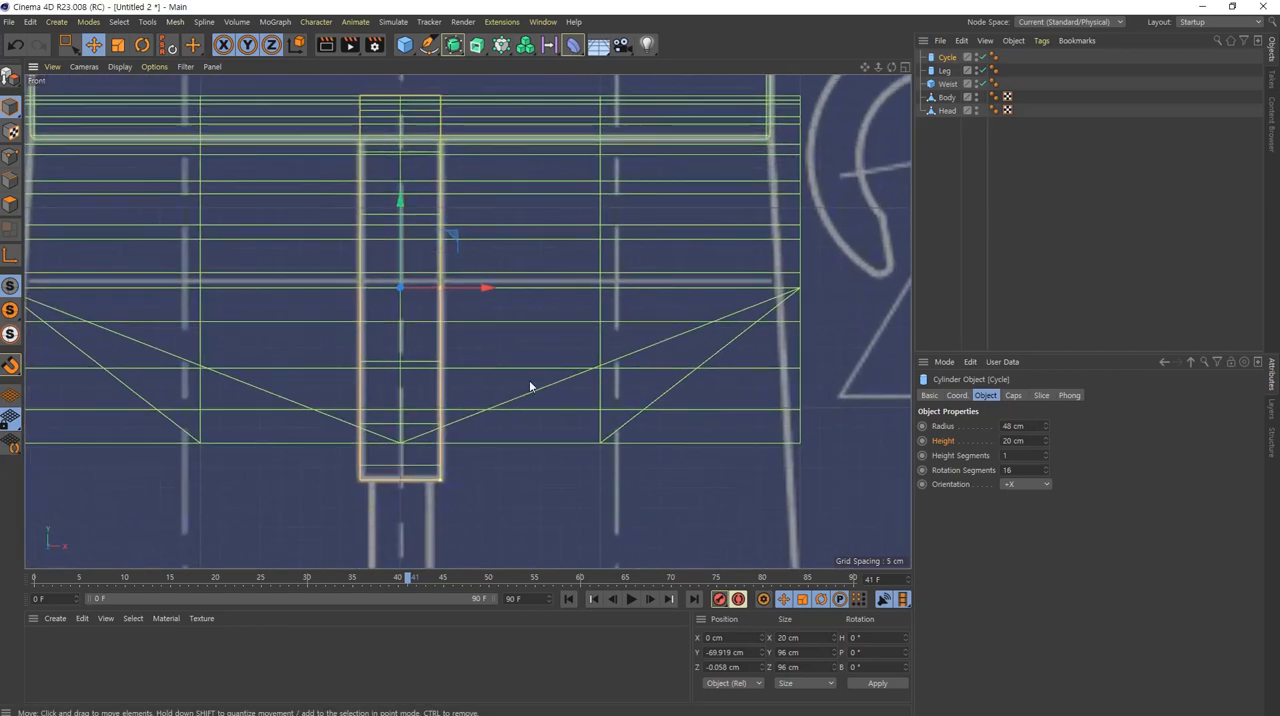
left_click(1013, 395)
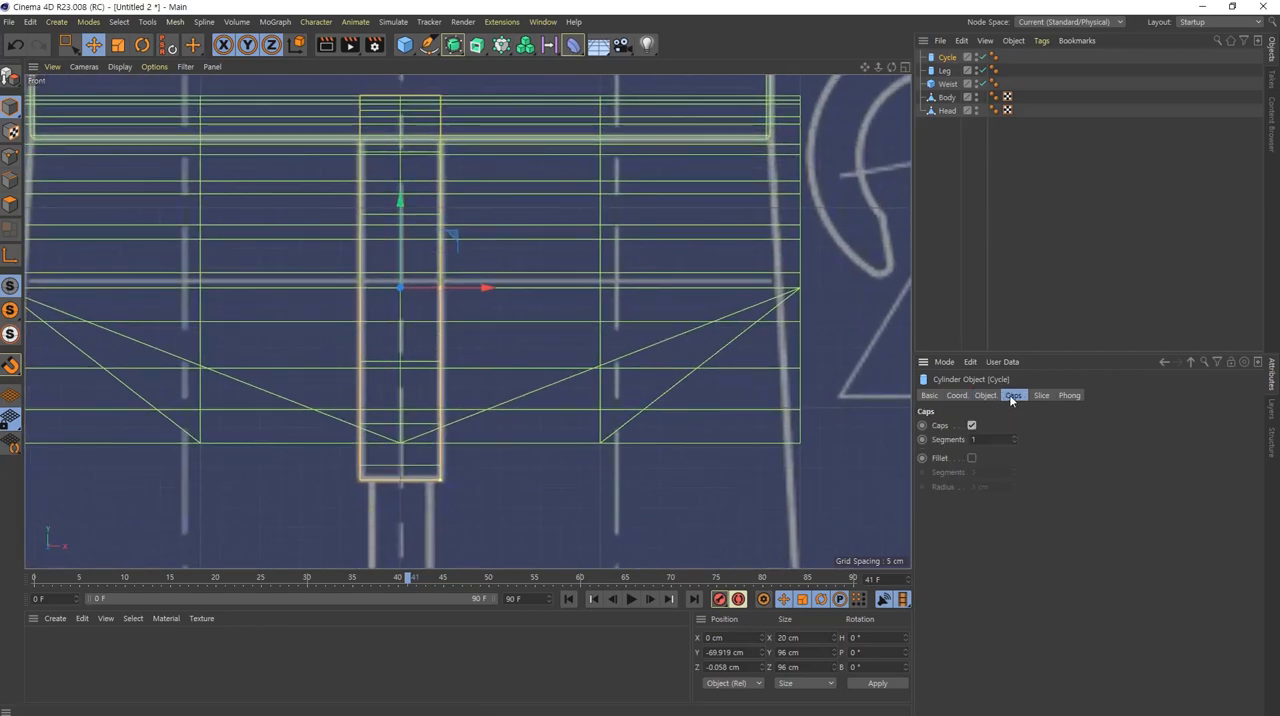
left_click(971, 457)
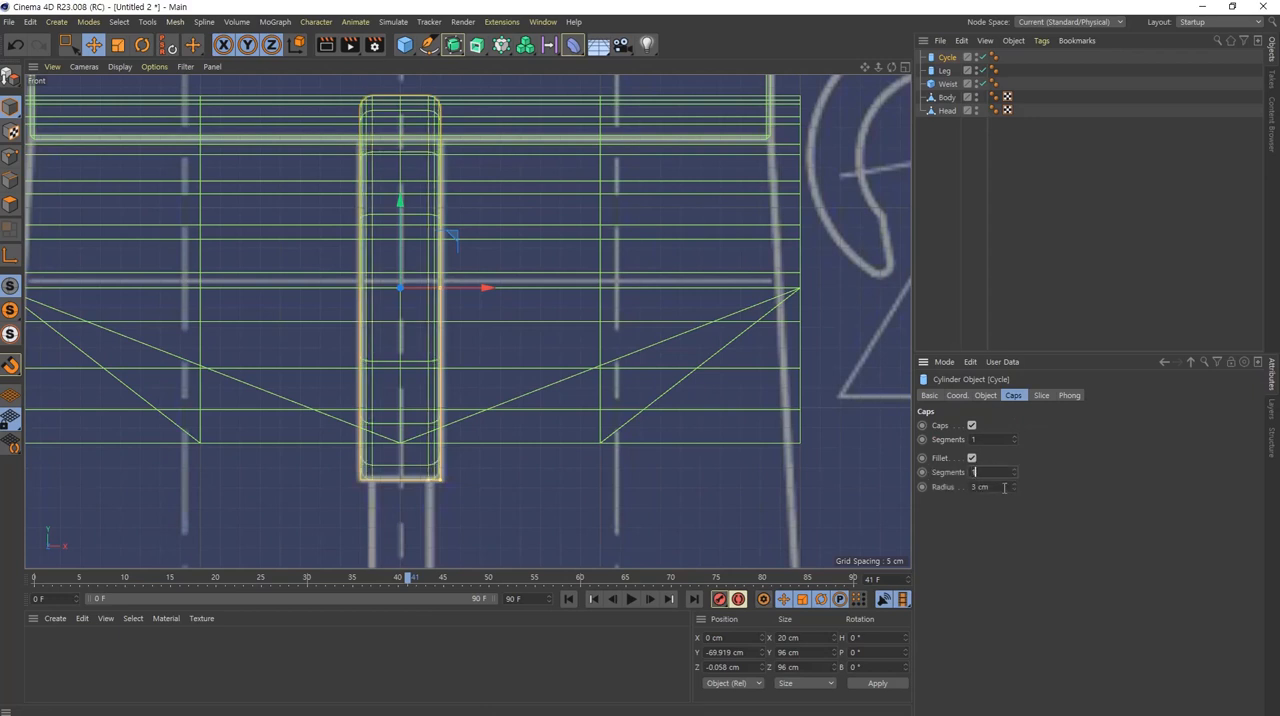
left_click(1004, 487)
type("1")
key("Return")
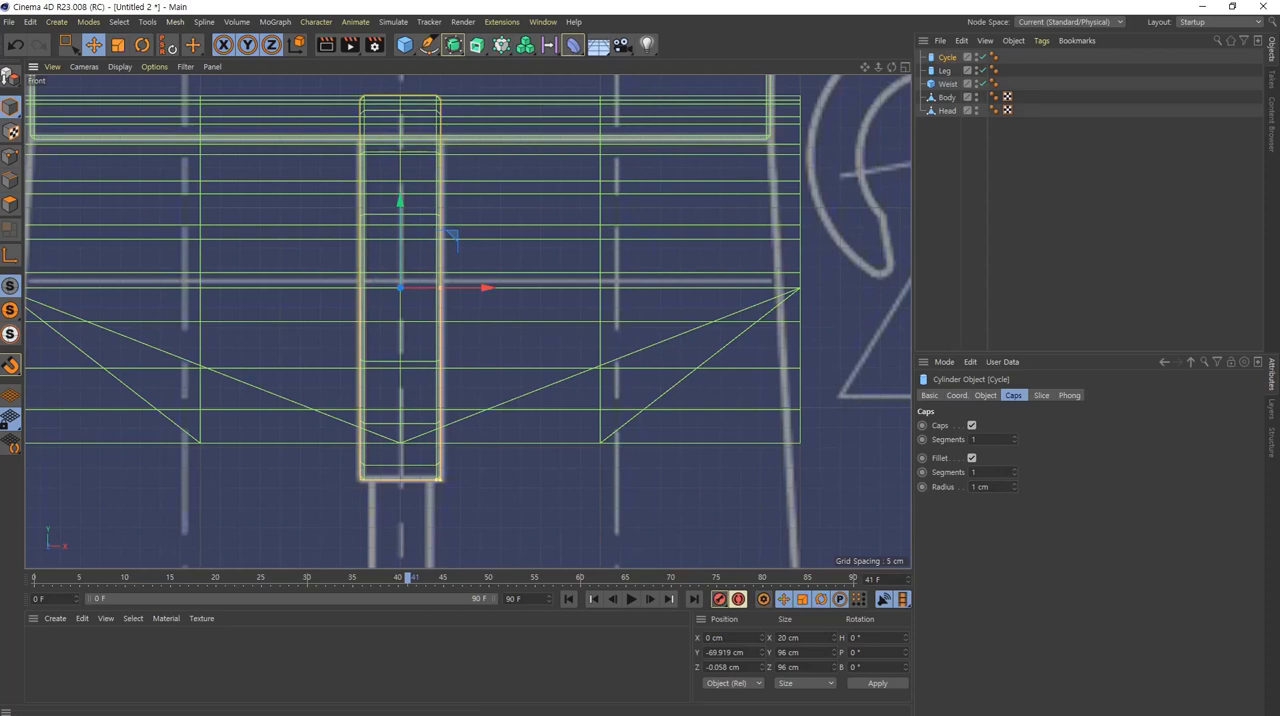
Step: Convert the Leg cylinder into an editable polygon object and check it beneath the hip block in perspective
left_click(945, 71)
middle_click(564, 318)
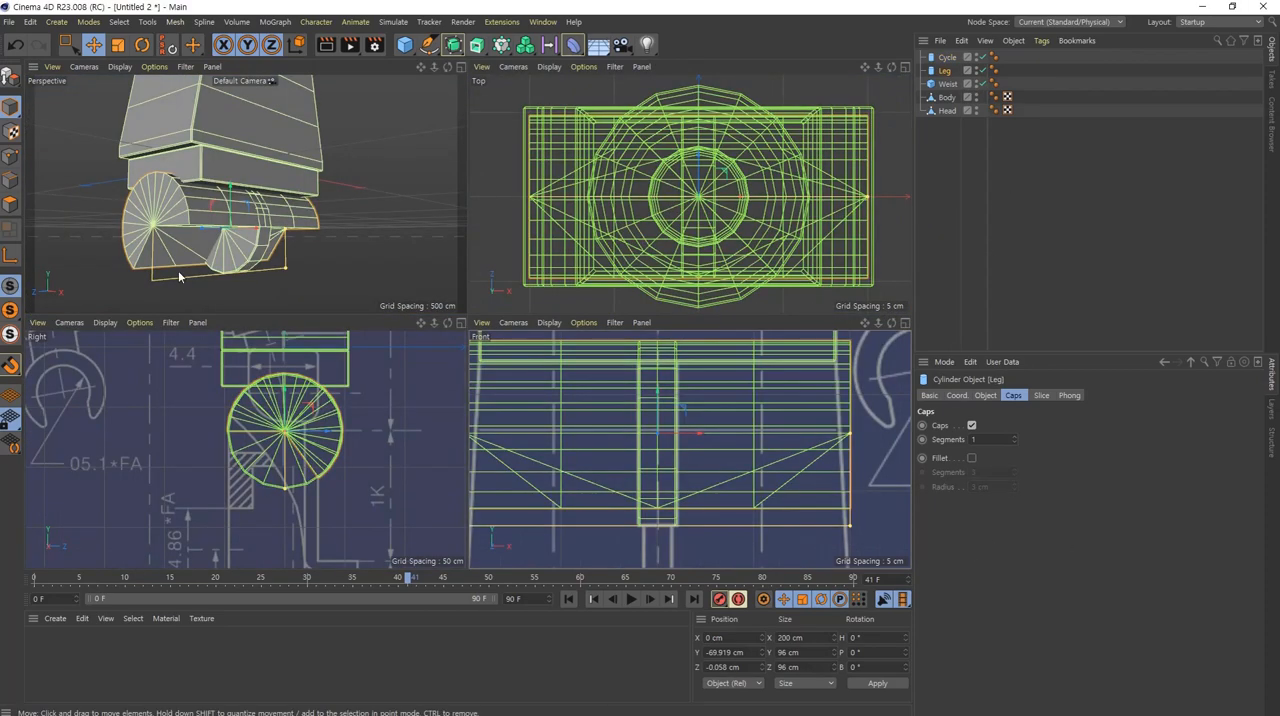
middle_click(190, 215)
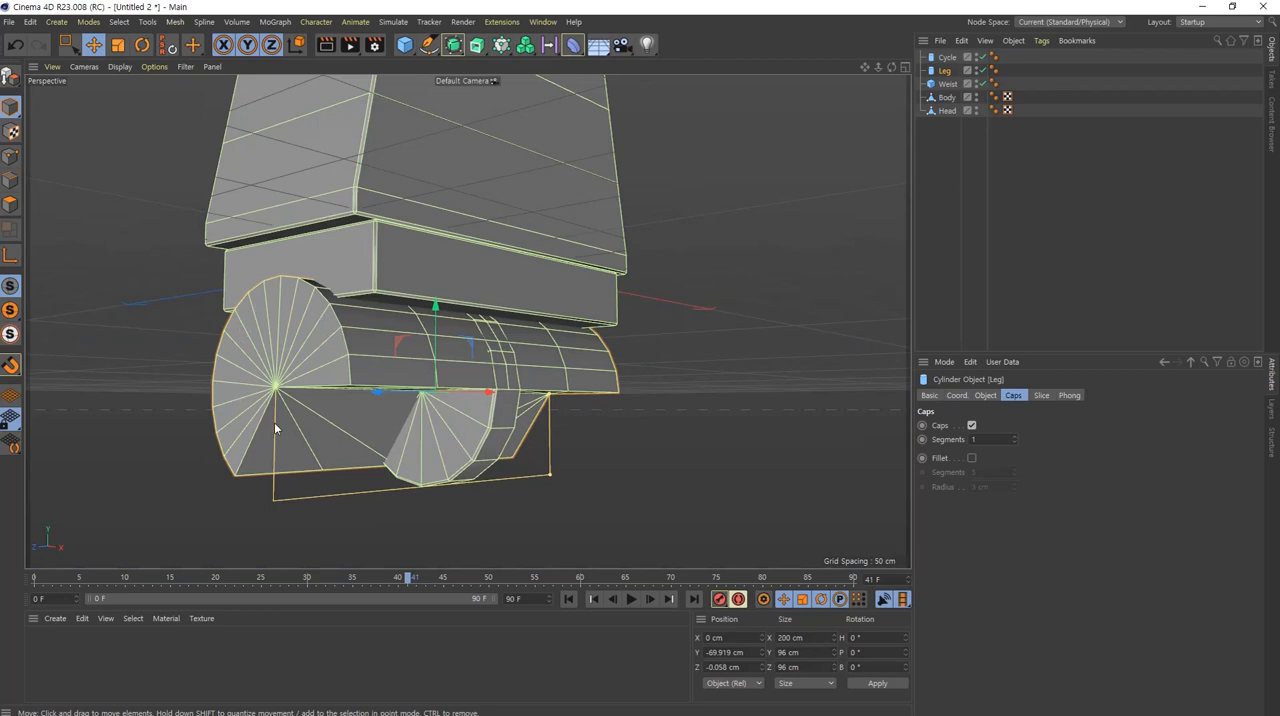
left_click_drag(430, 358, 257, 274, "alt")
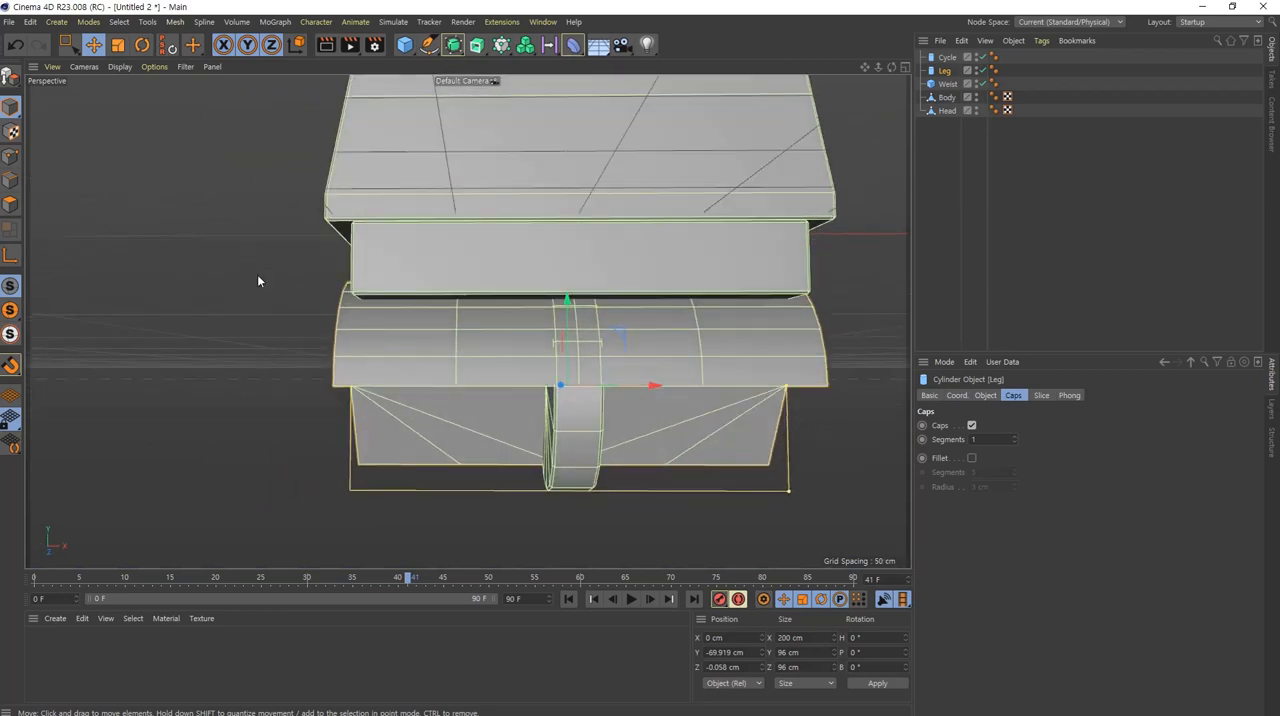
left_click(12, 82)
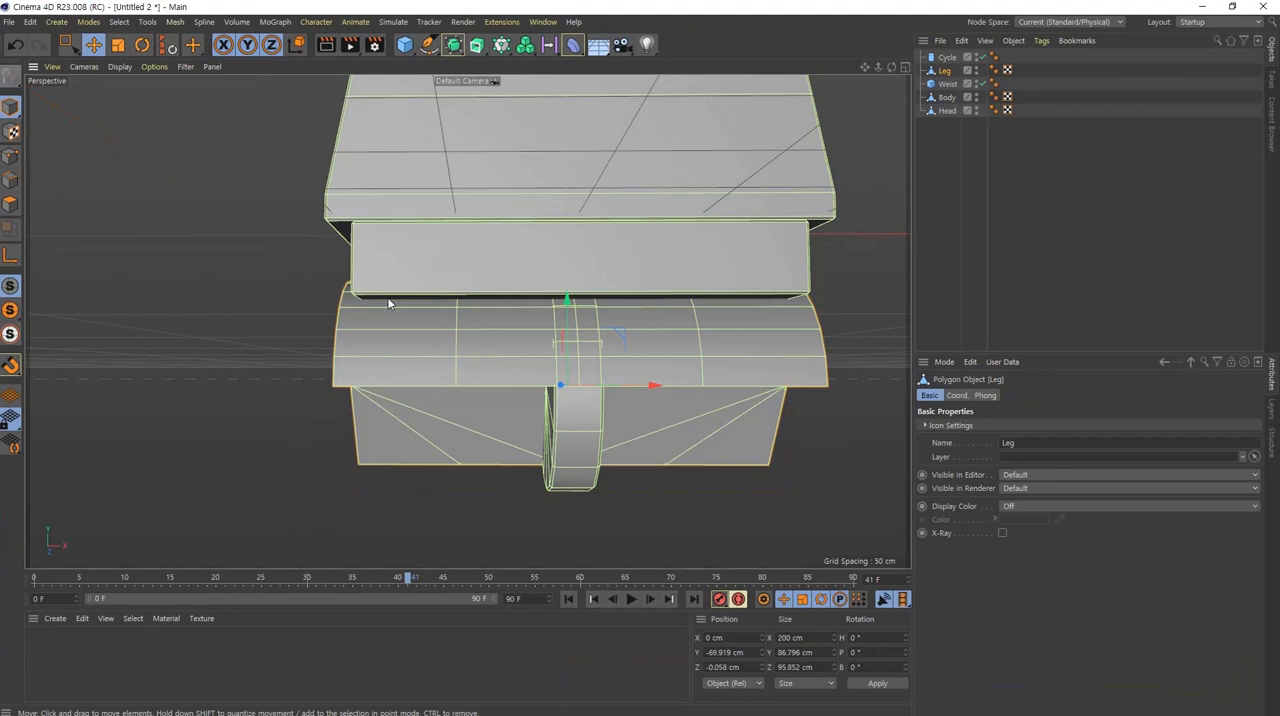
left_click_drag(937, 565, 1219, 651, "alt")
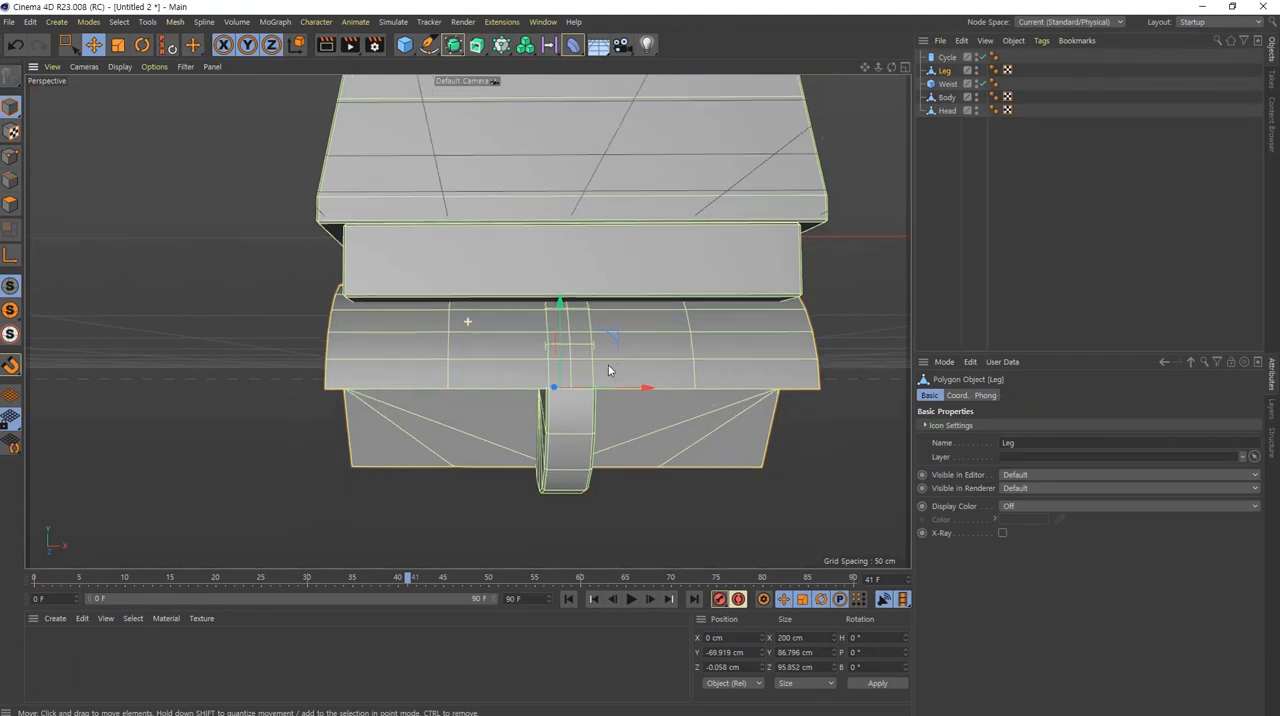
middle_click_drag(608, 366, 530, 385, "alt")
scroll(541, 440, "down", 5)
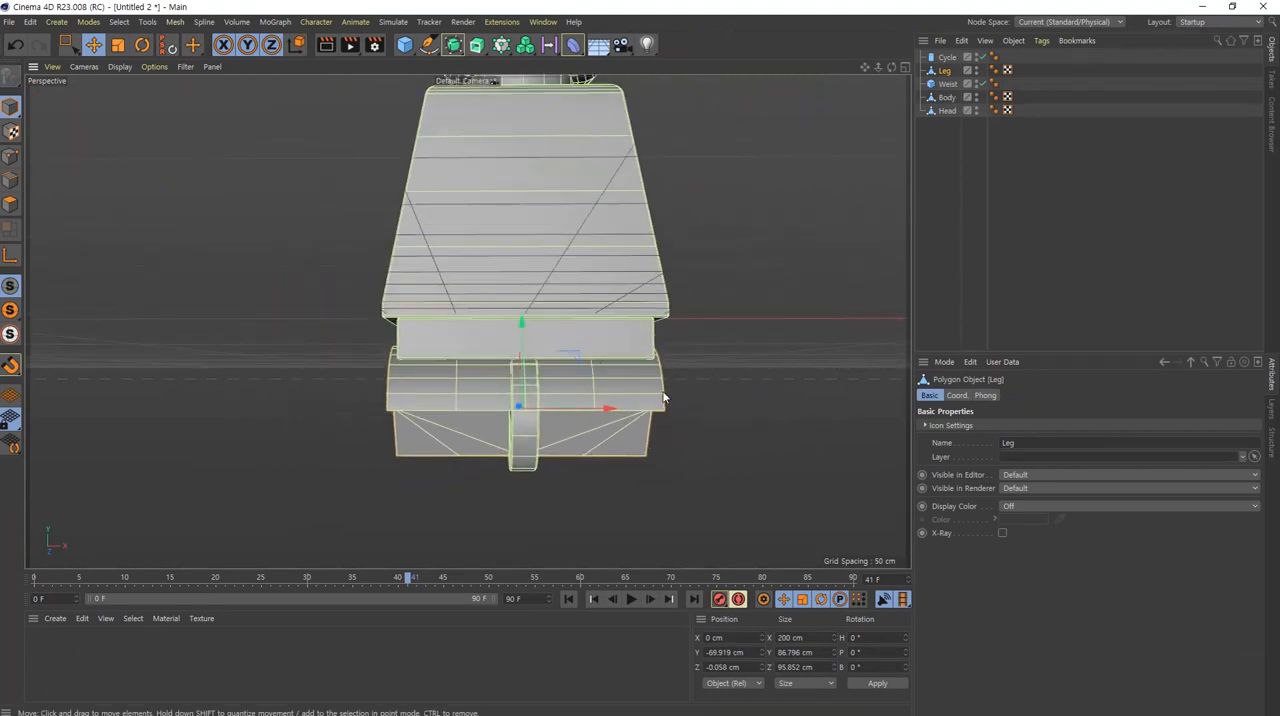
Step: Delete all of the Leg object's points except those of the outer end cap at X 100 cm
left_click_drag(616, 410, 606, 414, "alt")
left_click(14, 160)
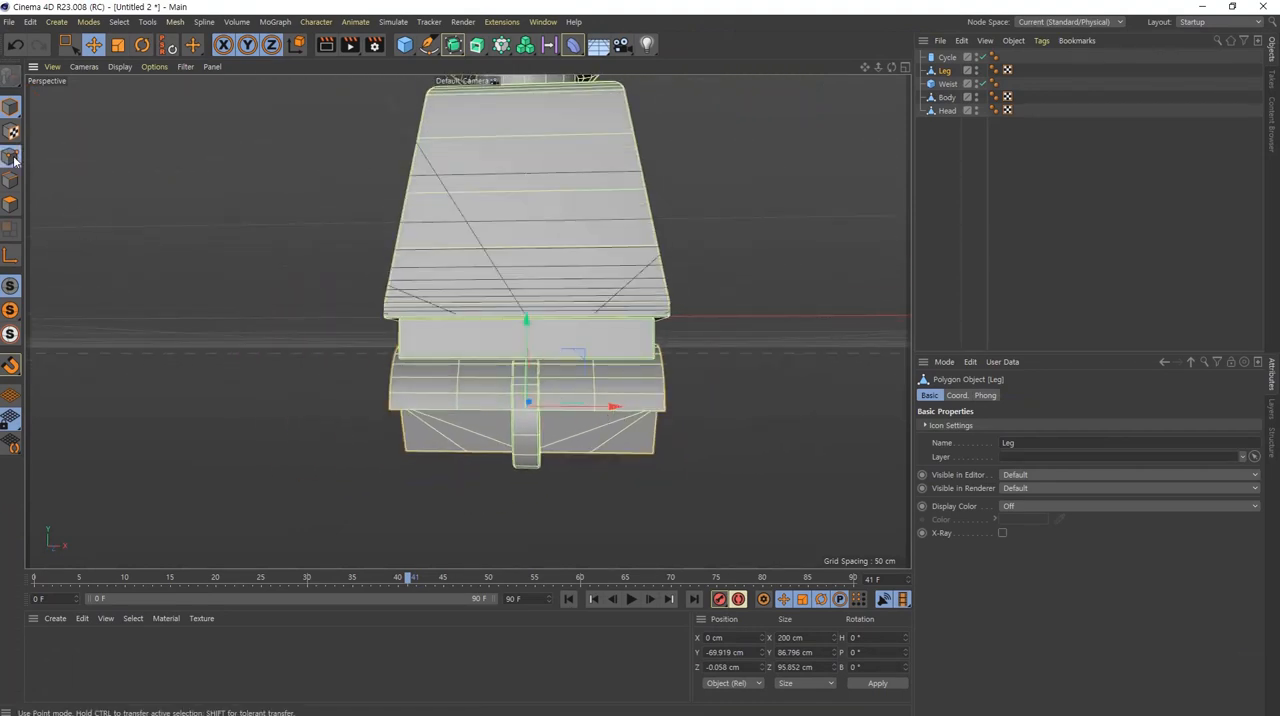
left_click(67, 45)
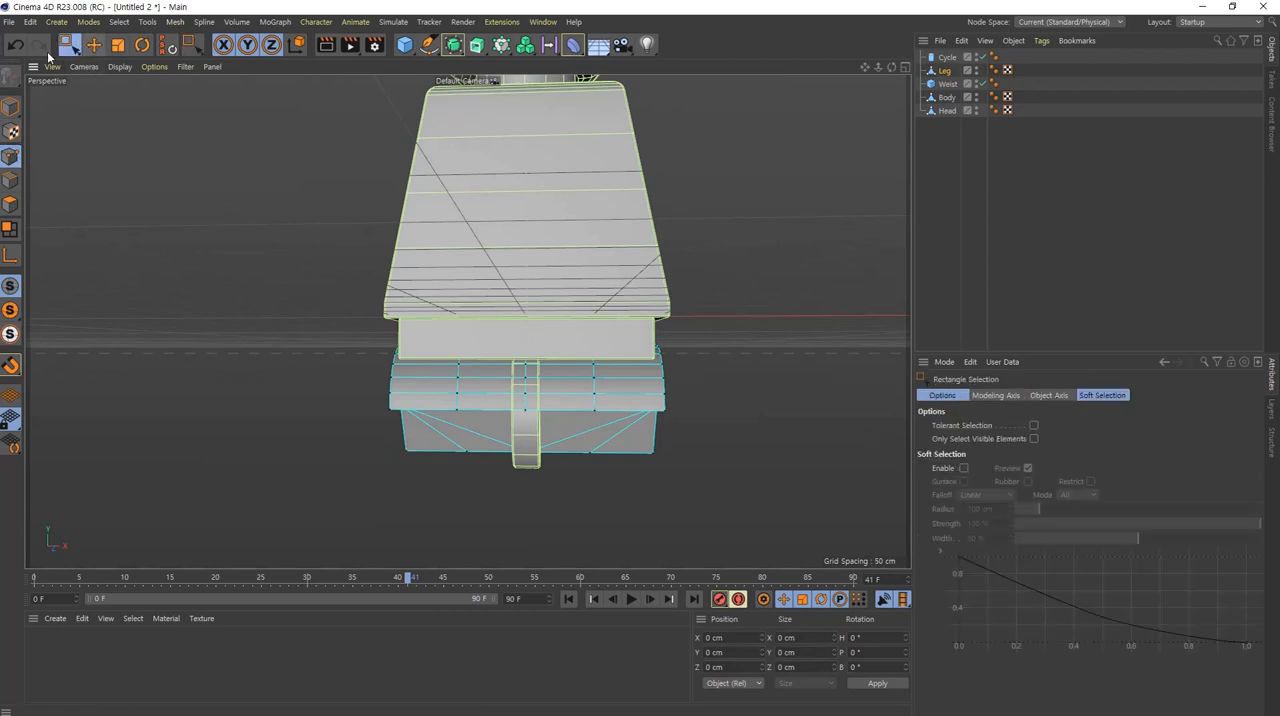
left_click_drag(284, 157, 632, 568)
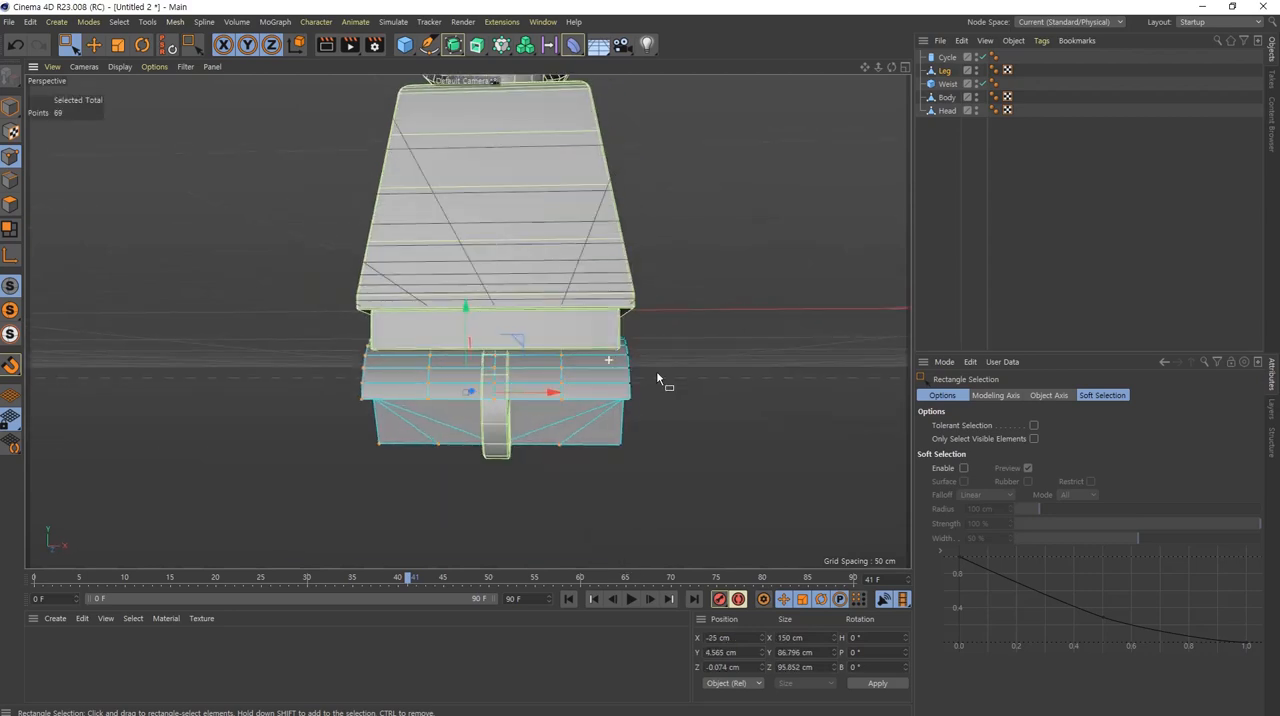
left_click_drag(708, 282, 596, 502)
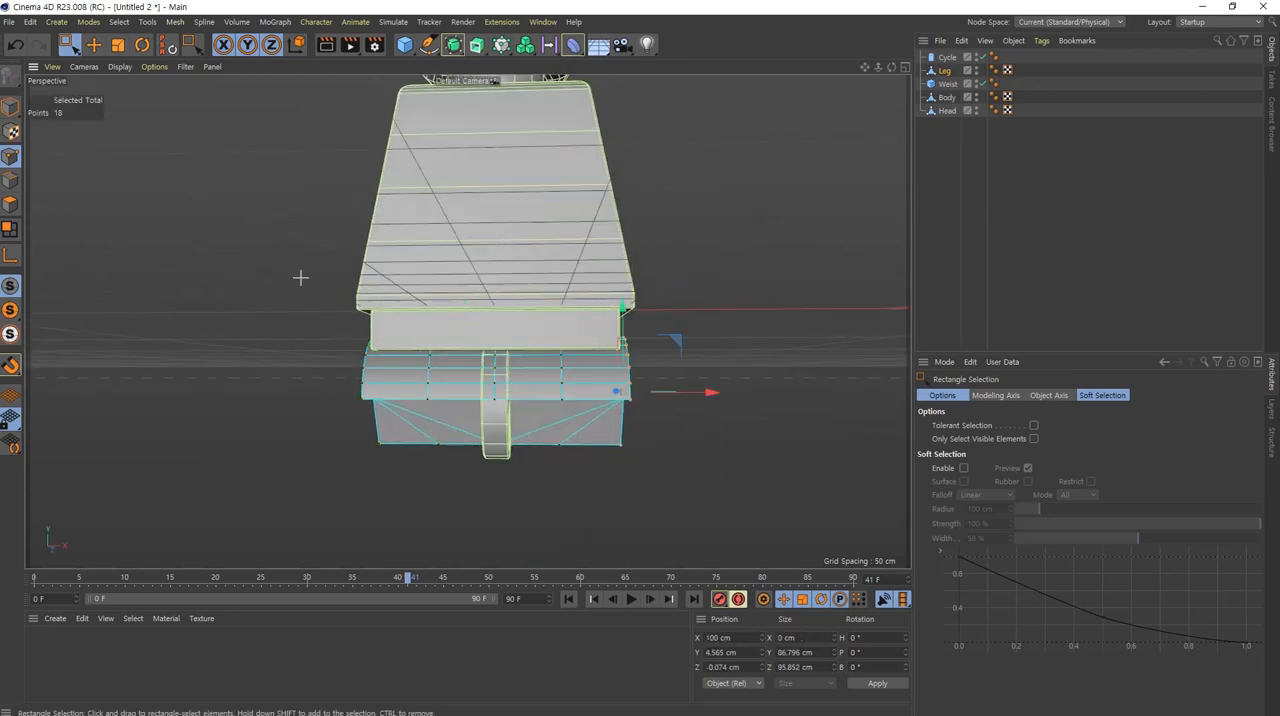
left_click_drag(266, 236, 595, 504)
key("Delete")
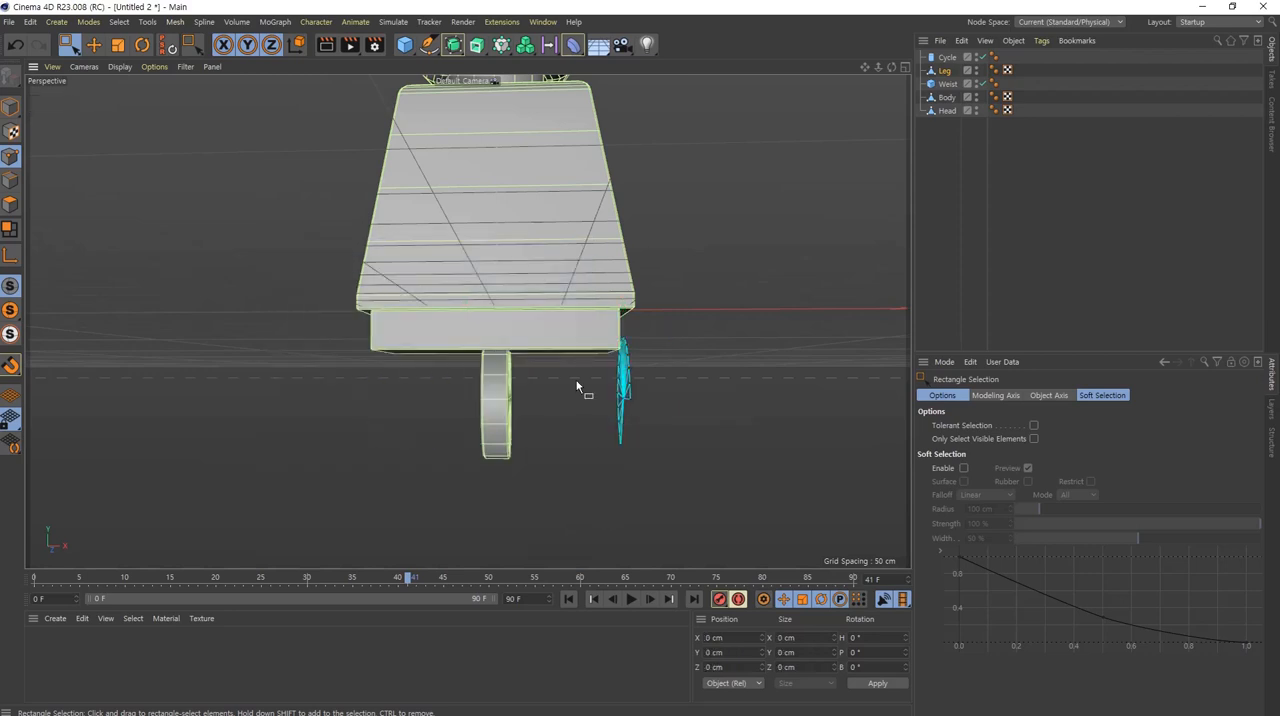
Step: Select the remaining Leg cap's points and move them inward along X to about 43 cm in the front view
left_click_drag(577, 387, 754, 380, "alt")
left_click_drag(670, 355, 495, 345, "alt")
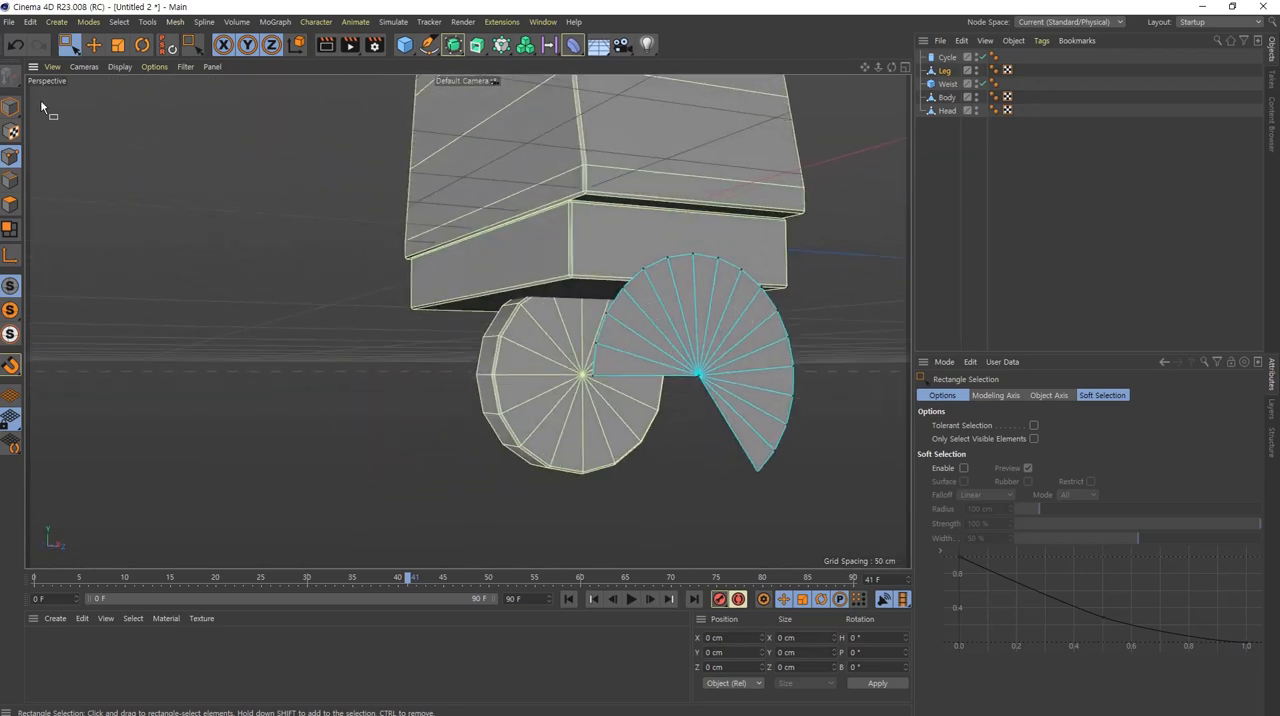
left_click_drag(660, 336, 771, 346, "alt")
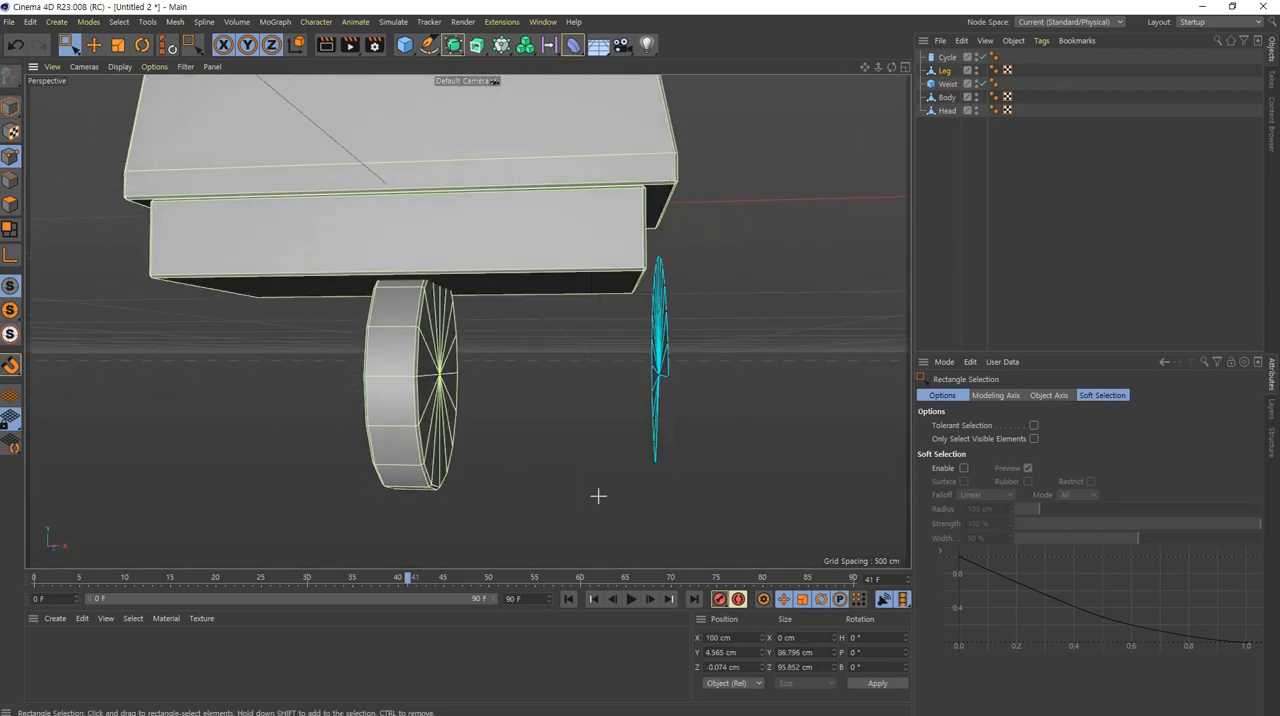
middle_click(544, 432)
middle_click(816, 454)
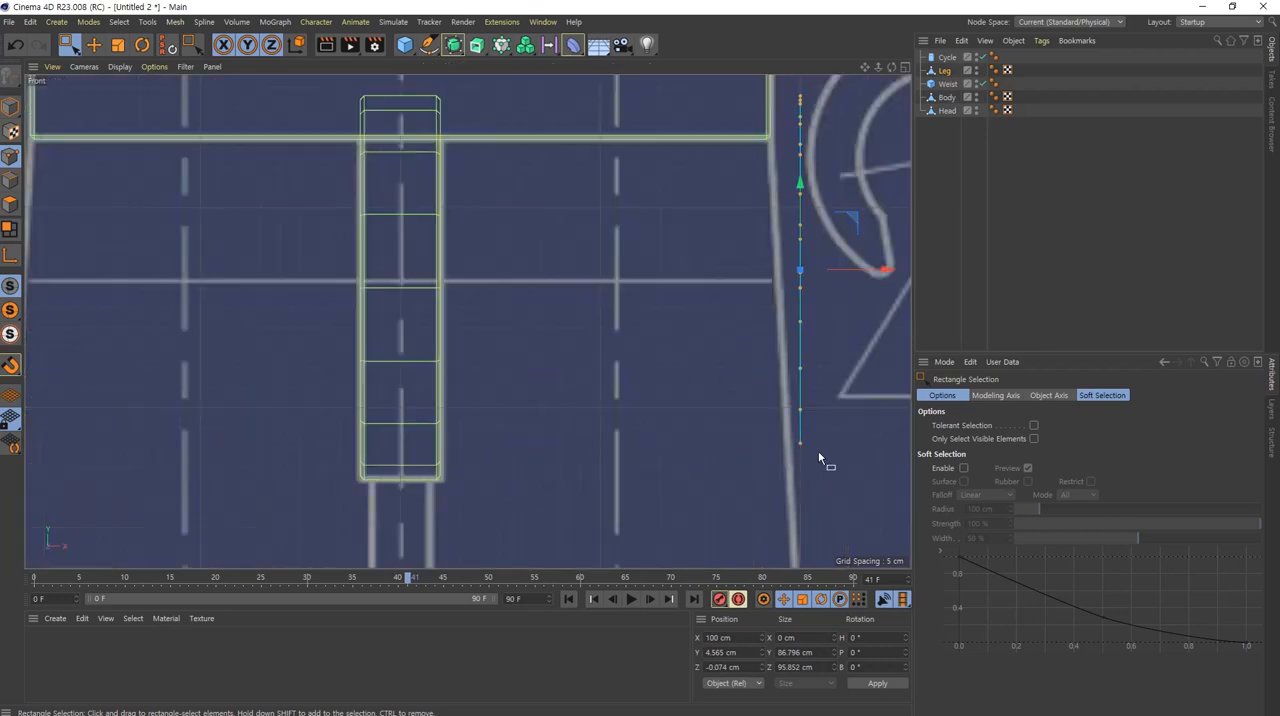
middle_click_drag(762, 324, 691, 378, "alt")
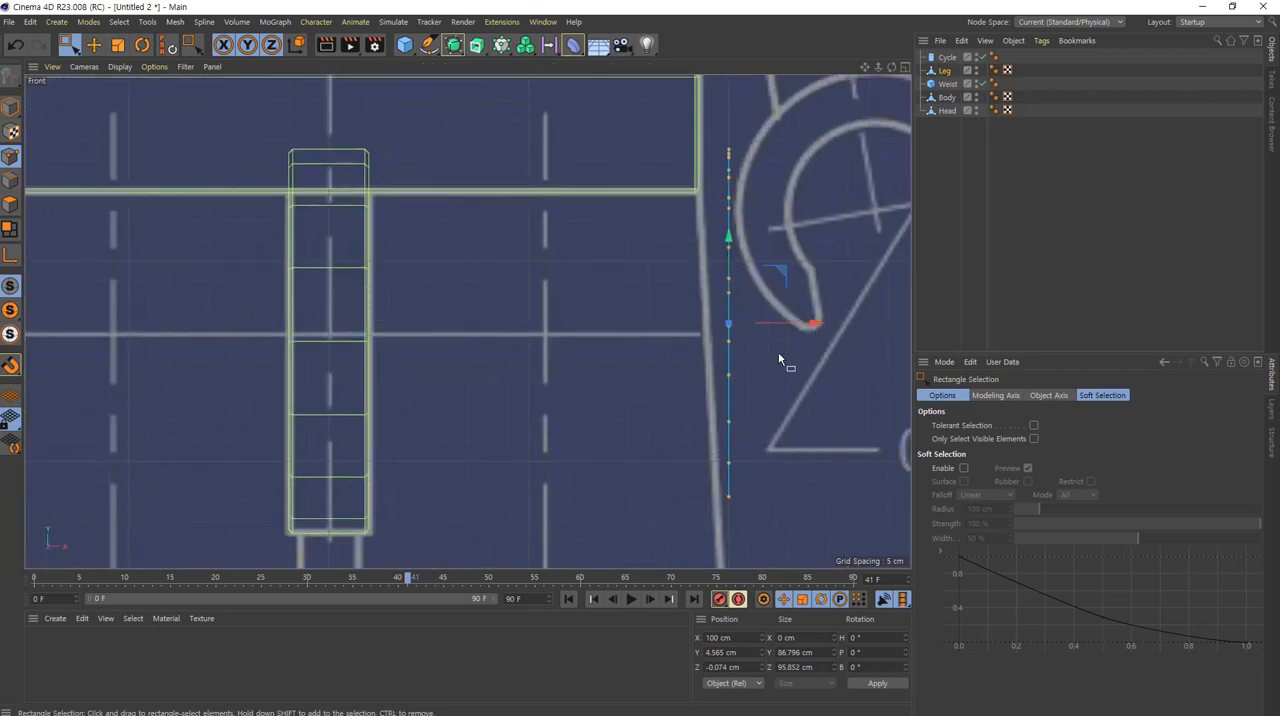
left_click_drag(811, 326, 588, 358)
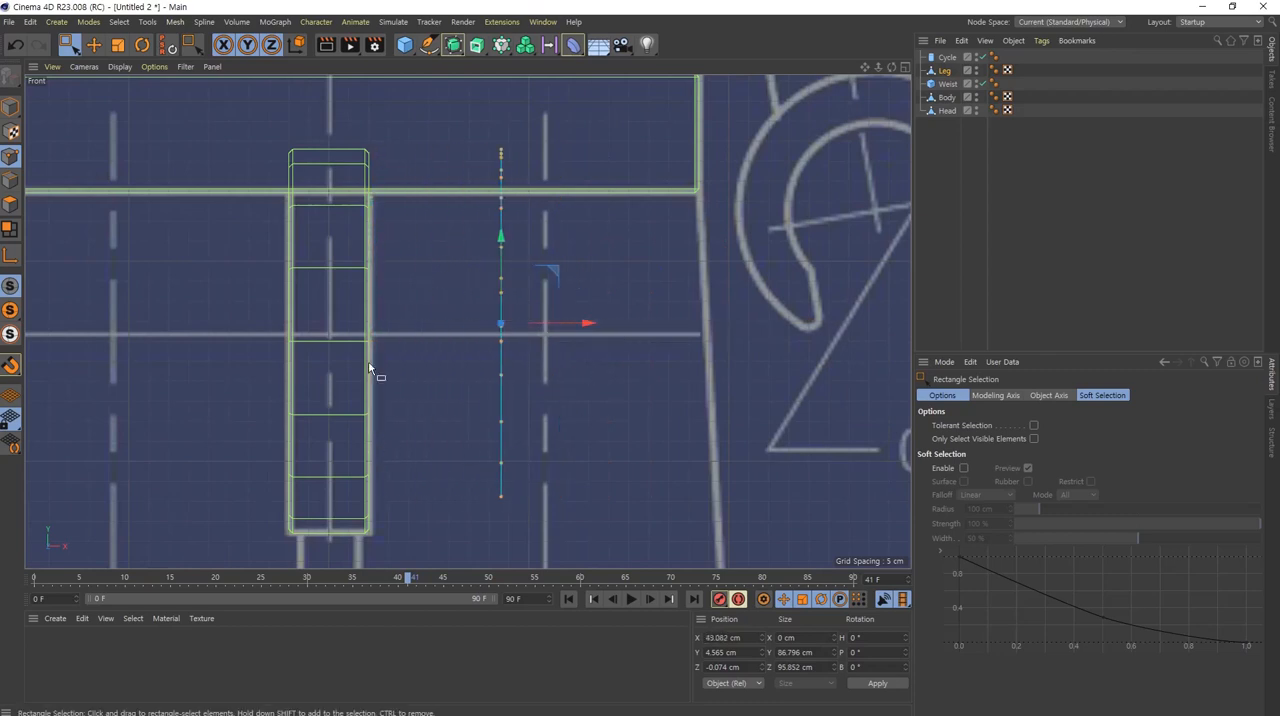
Step: Move the Leg cap's points along X with snapping onto the side of the central hip disc, at X 10 cm
middle_click_drag(368, 414, 449, 340, "alt")
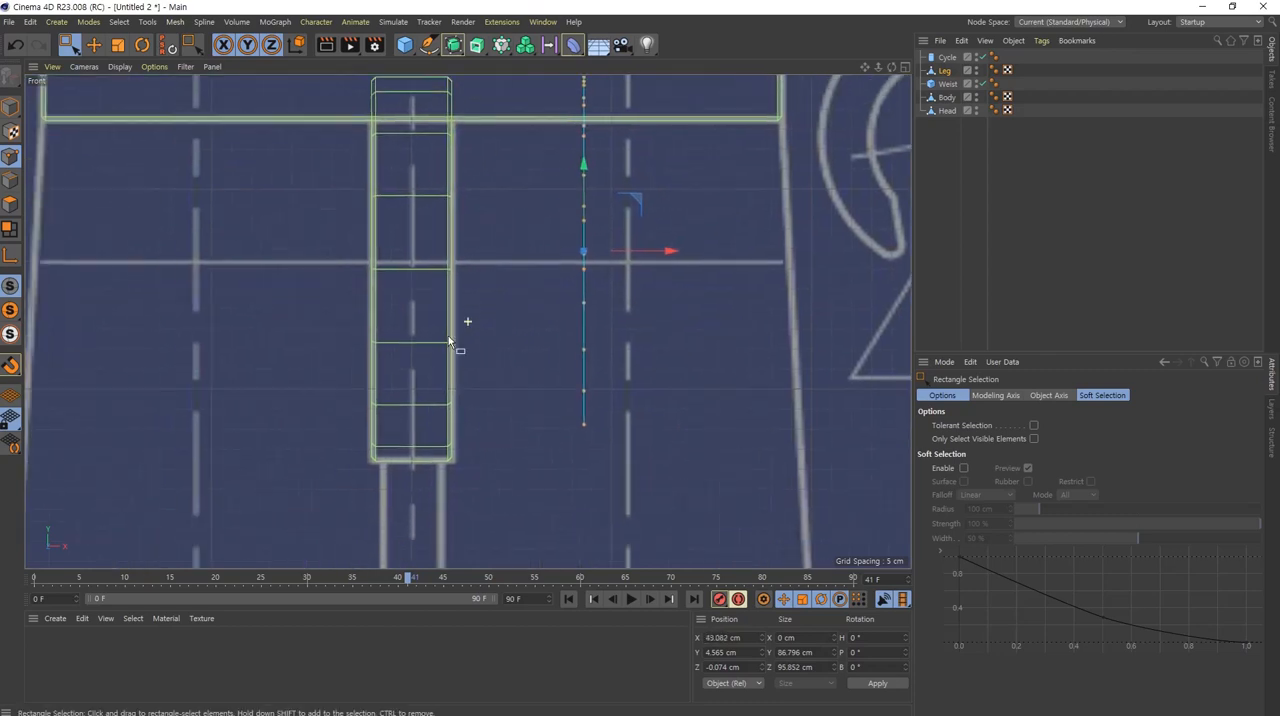
right_click_drag(441, 316, 464, 314, "alt")
middle_click_drag(534, 248, 525, 322, "alt")
right_click_drag(508, 306, 496, 308, "alt")
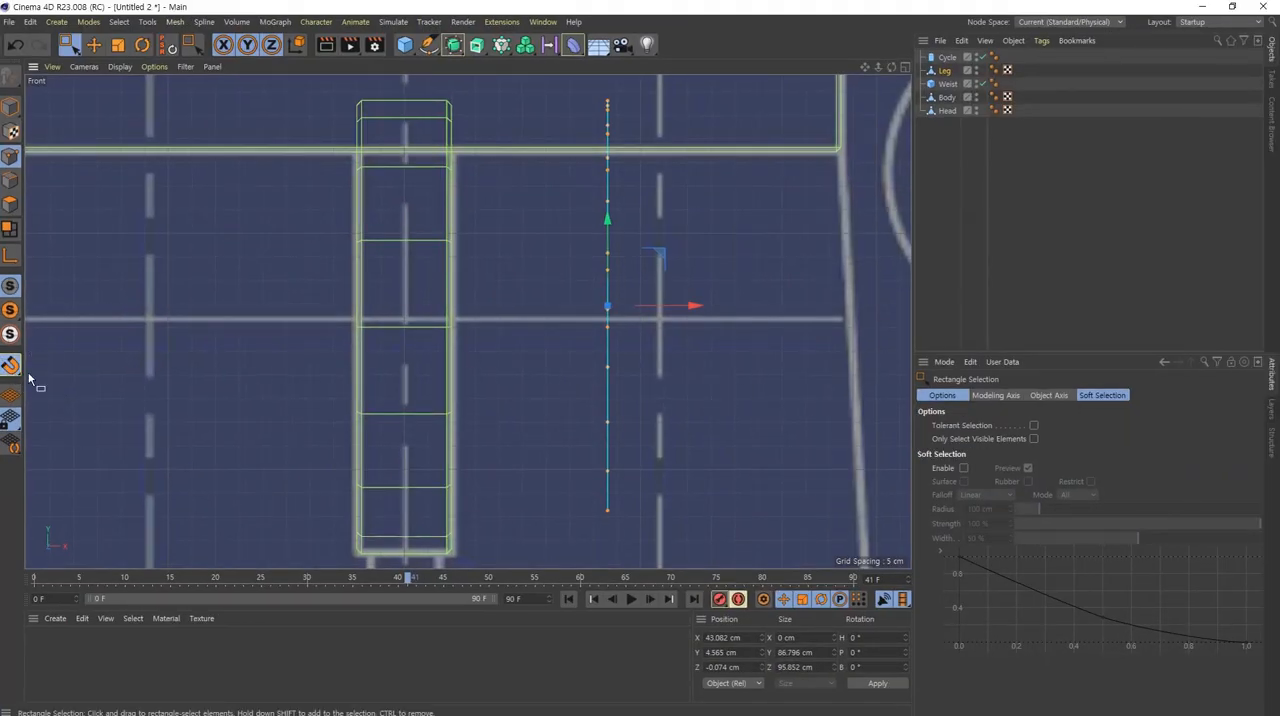
left_click(12, 366)
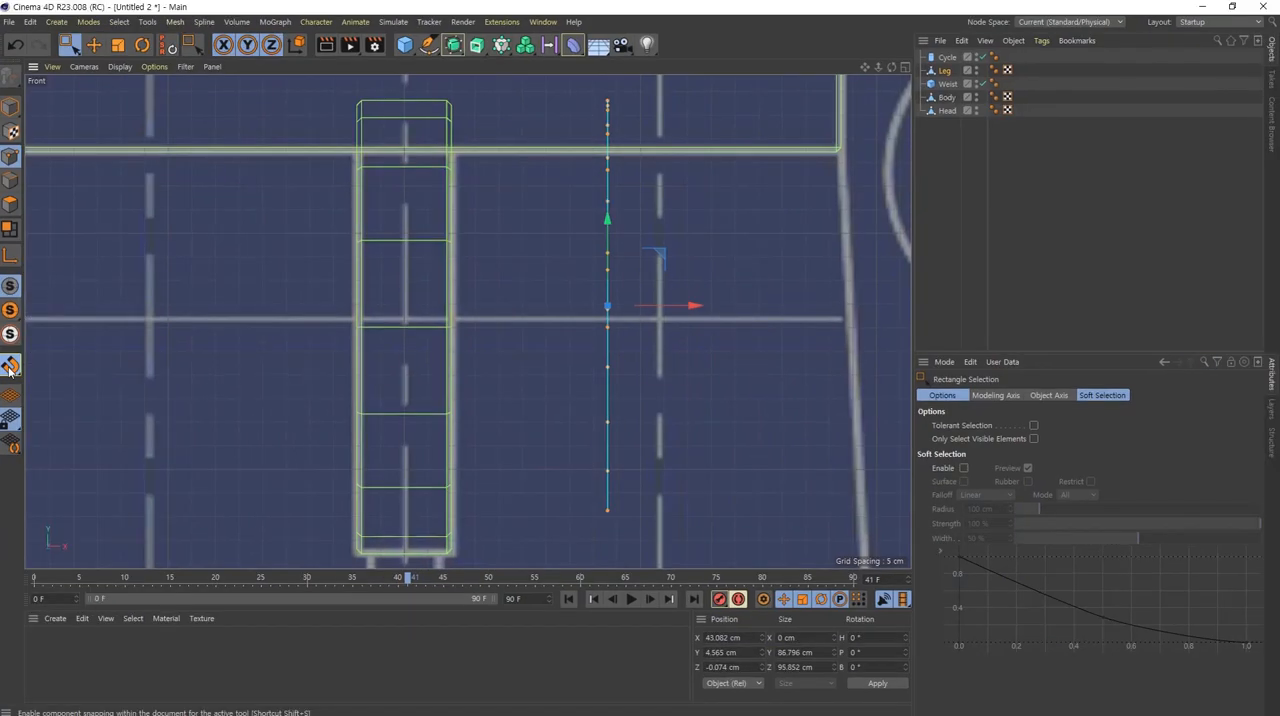
left_click(7, 305)
left_click(84, 431)
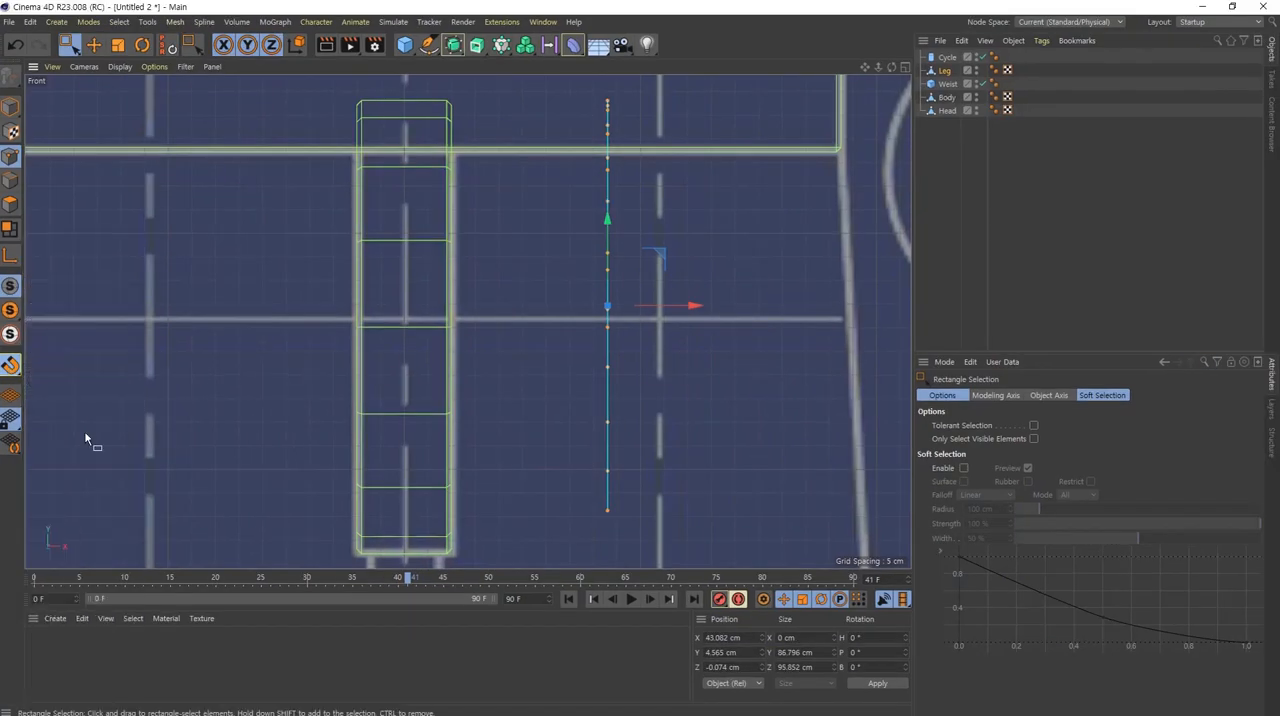
scroll(671, 345, "up", 2)
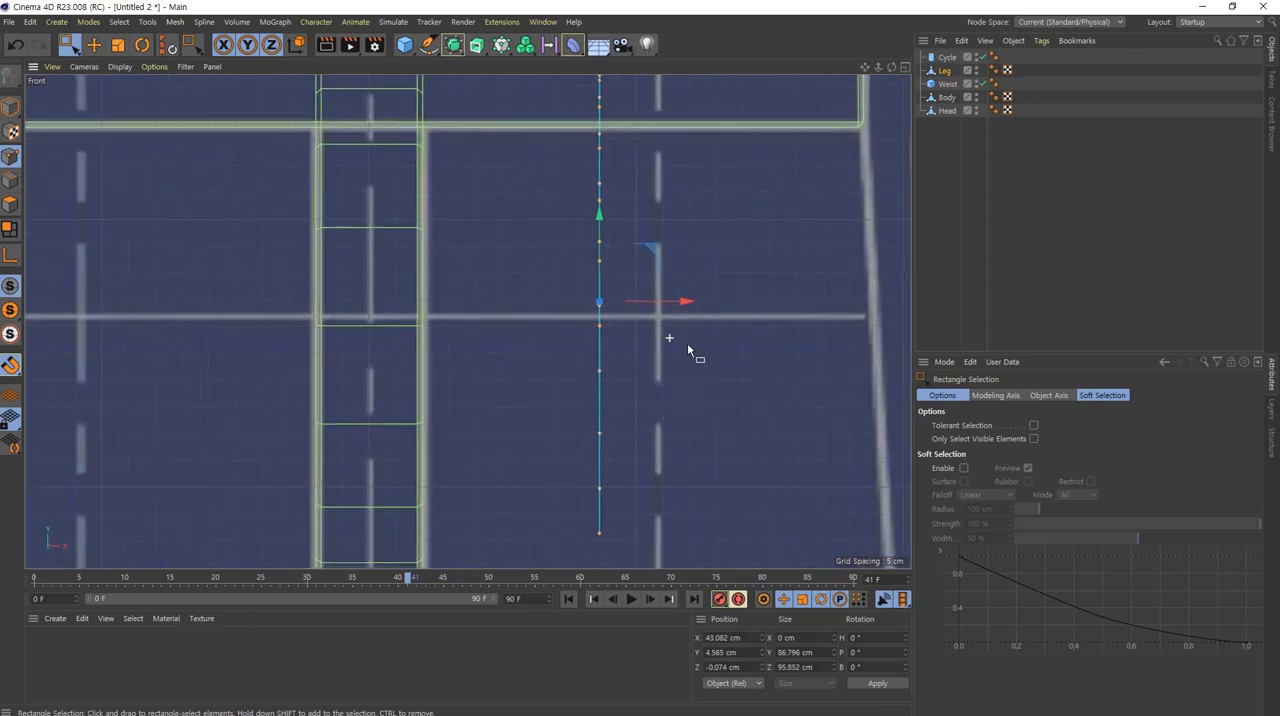
left_click_drag(683, 299, 503, 331)
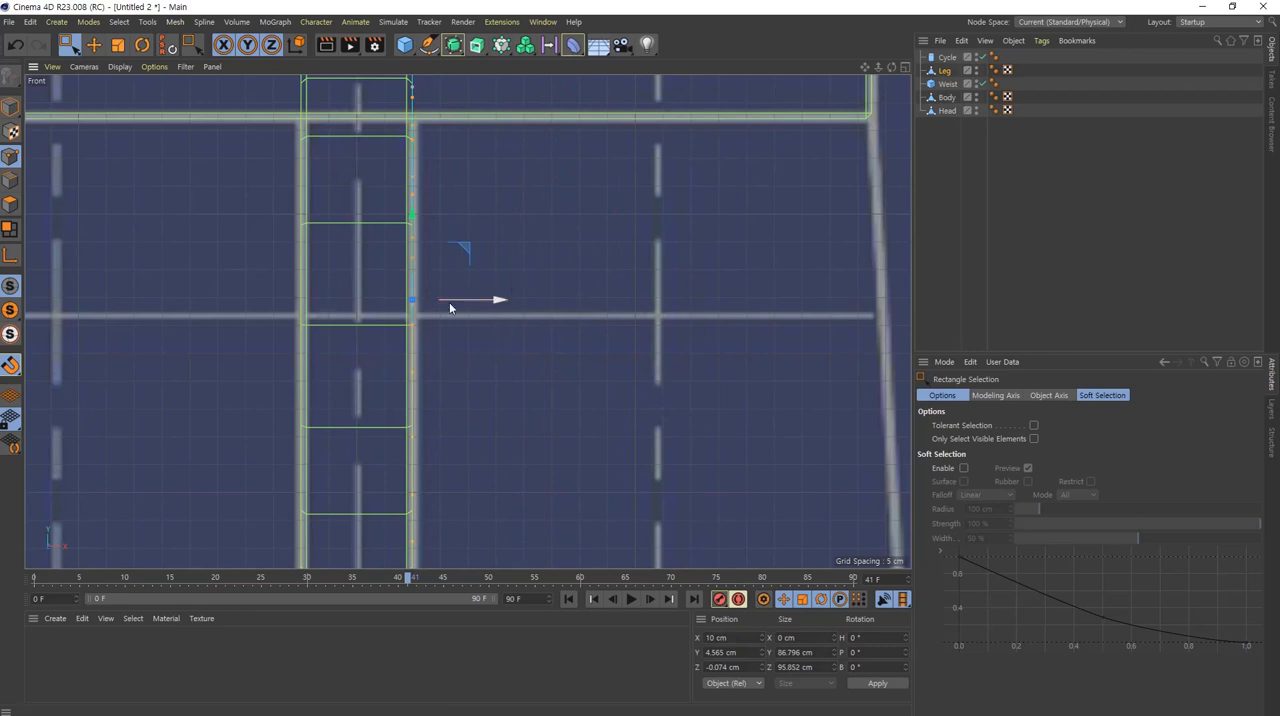
left_click(10, 366)
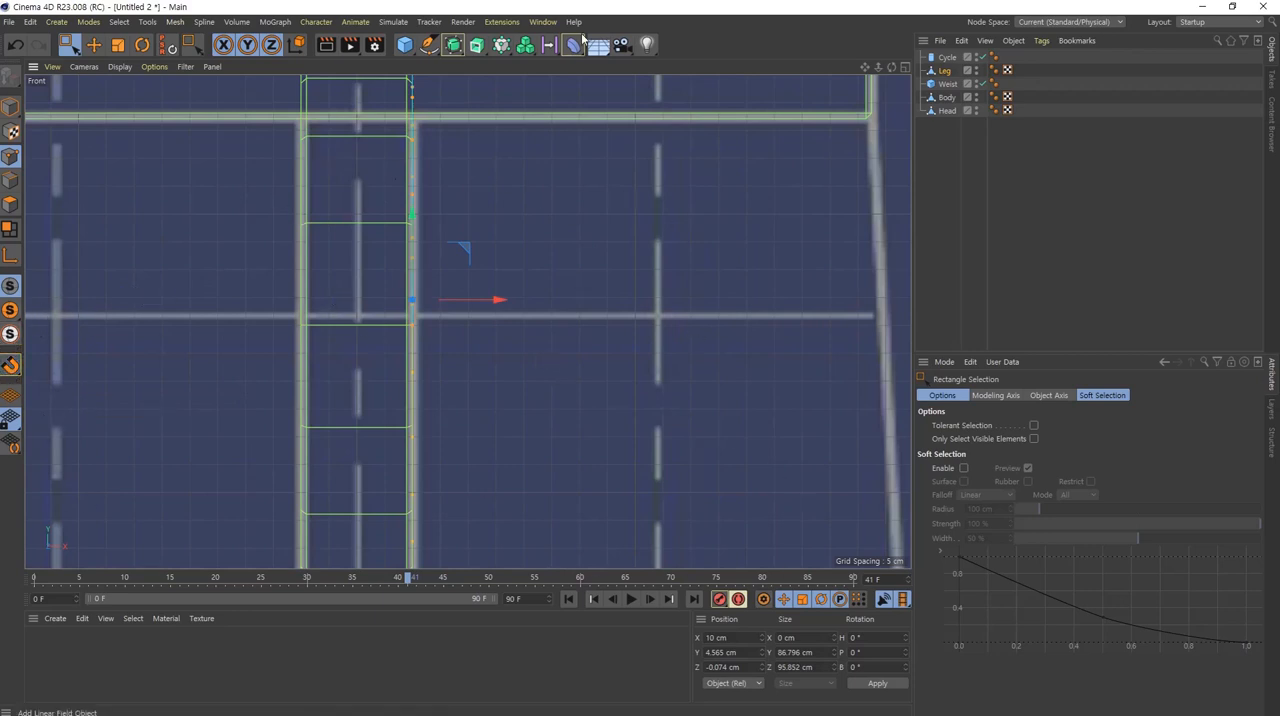
Step: Select the two open radial edges of the Leg cap in edge mode, where the slice is cut out
scroll(527, 398, "down", 6)
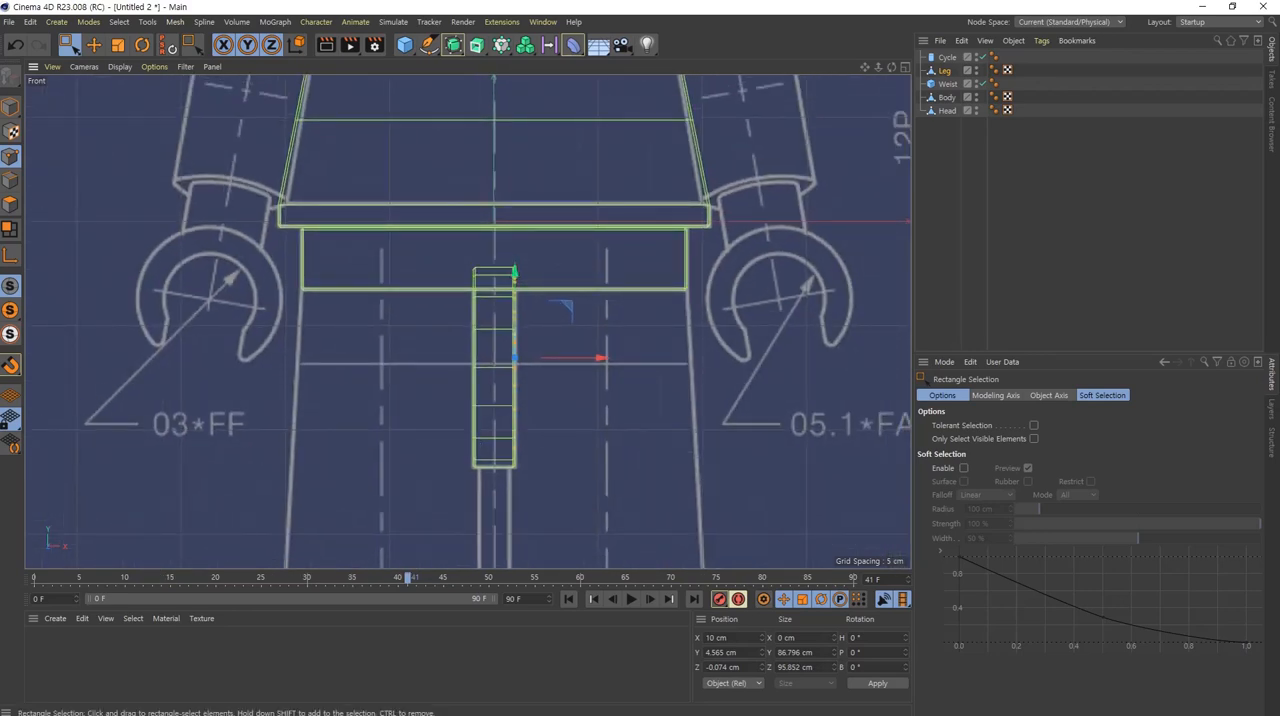
middle_click(527, 398)
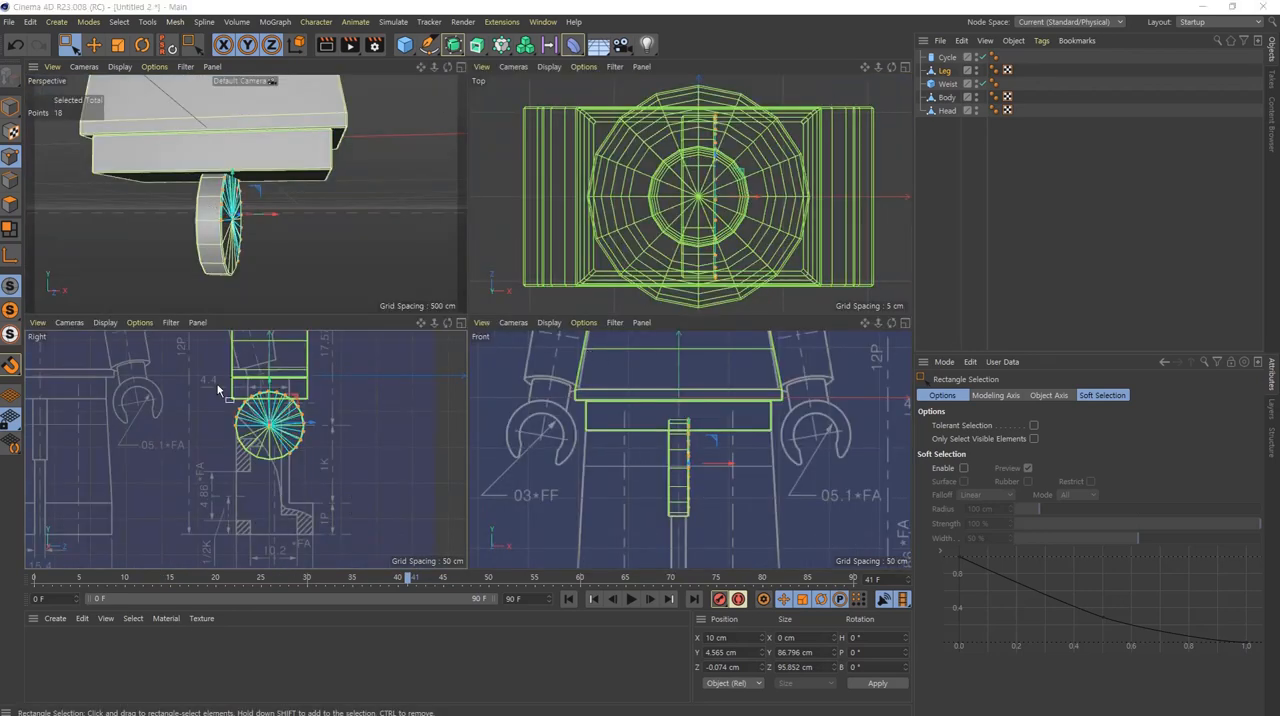
left_click_drag(238, 248, 164, 235, "alt")
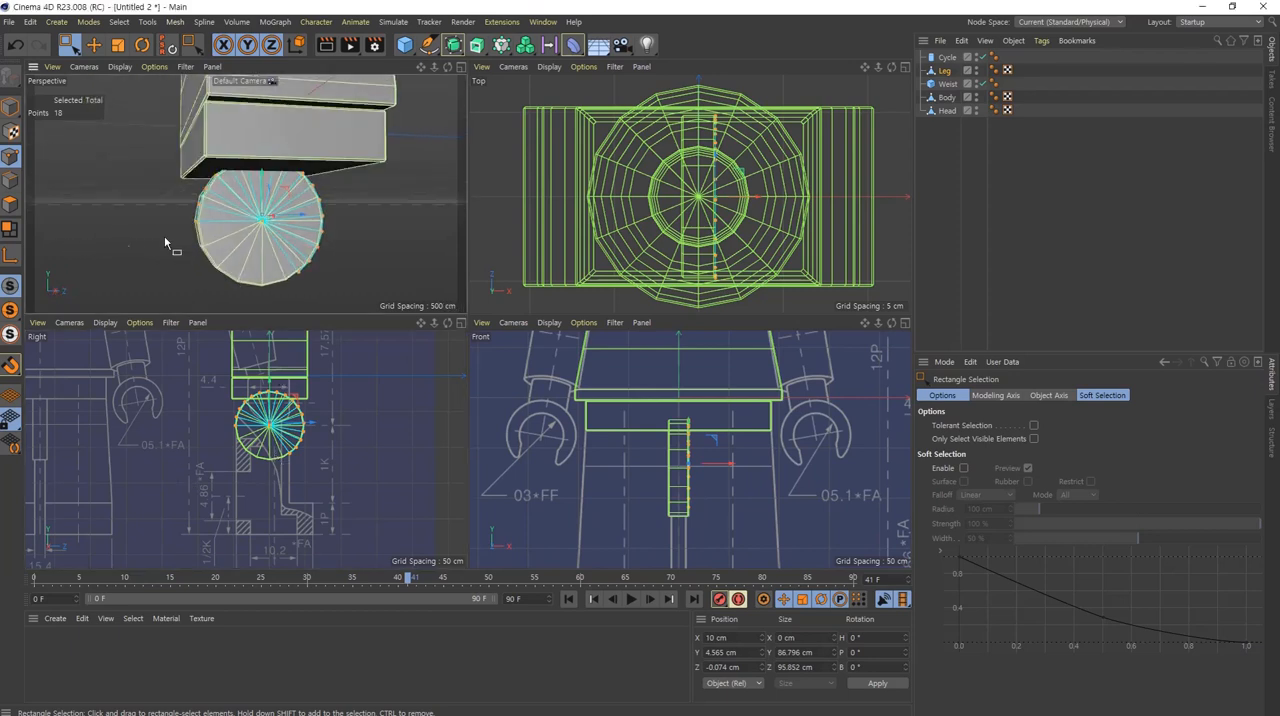
middle_click_drag(219, 238, 209, 172, "alt")
scroll(209, 172, "up", 3)
key("e")
left_click(14, 184)
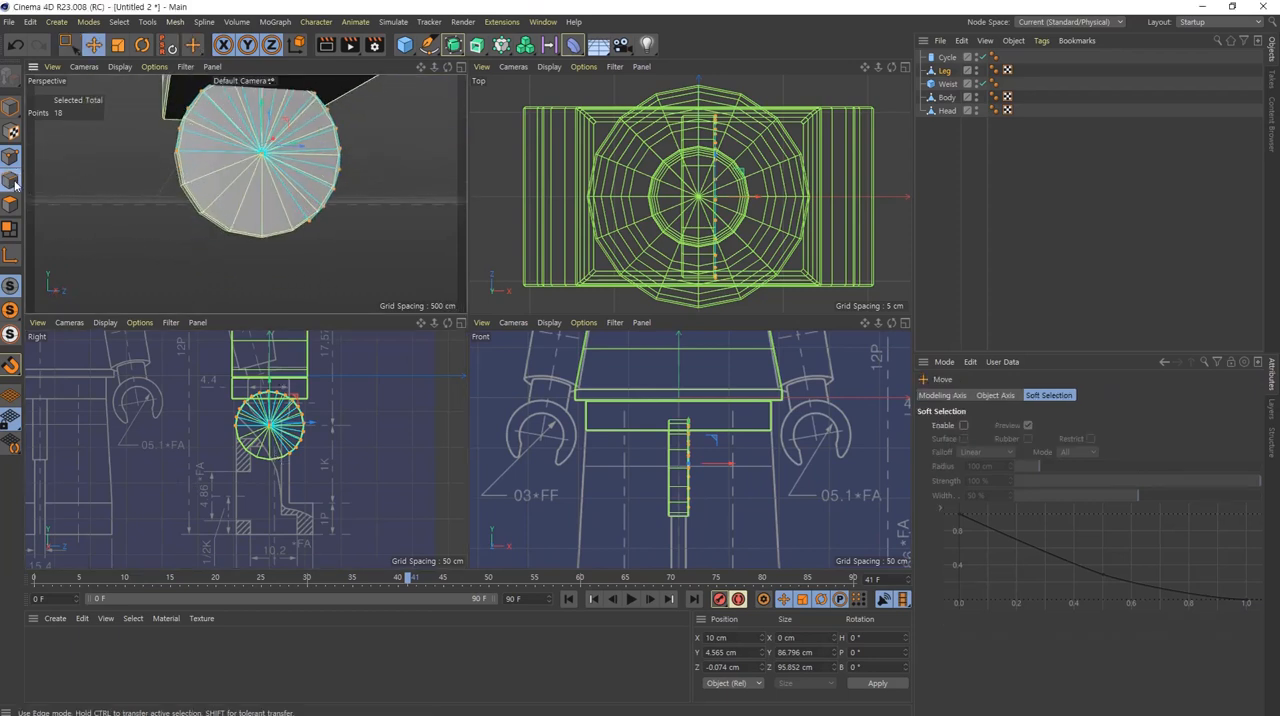
left_click(14, 184)
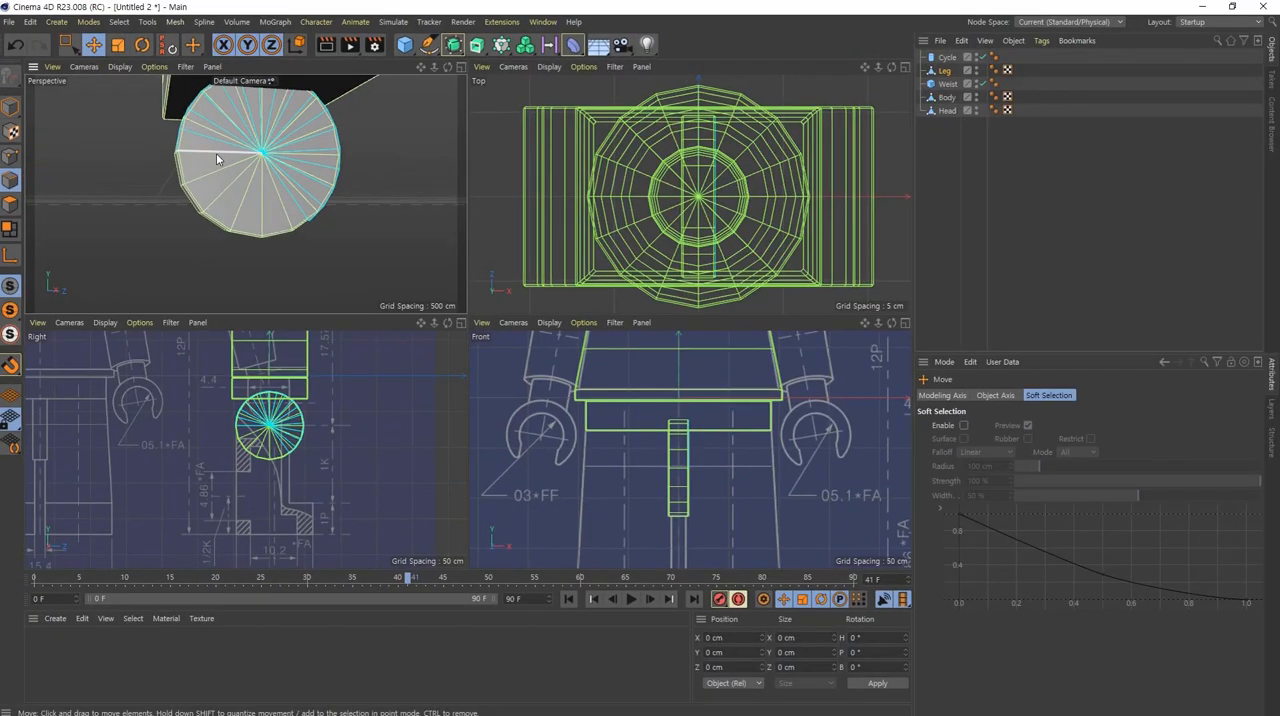
left_click(217, 156)
left_click(286, 193, "shift")
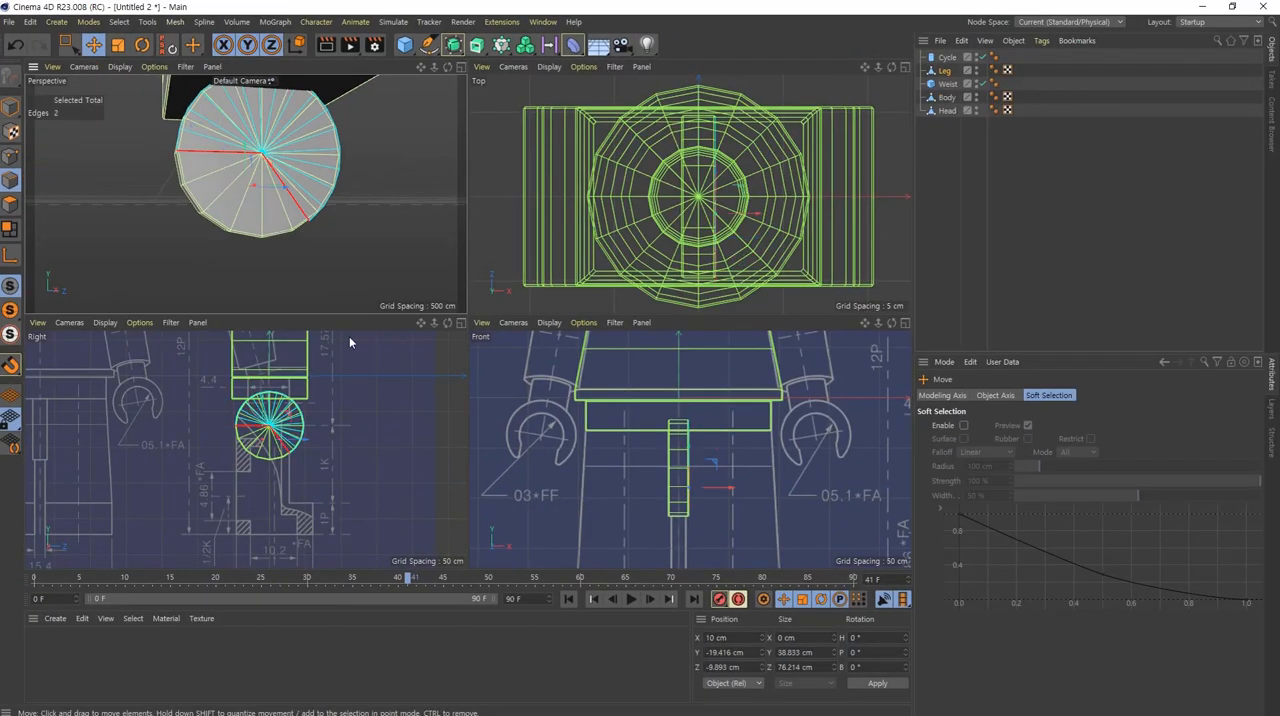
Step: Extrude the Leg cap's two open edges downward in the right view until the front corner meets the blueprint's foot step line
middle_click(279, 430)
scroll(486, 299, "up", 5)
left_click(443, 250)
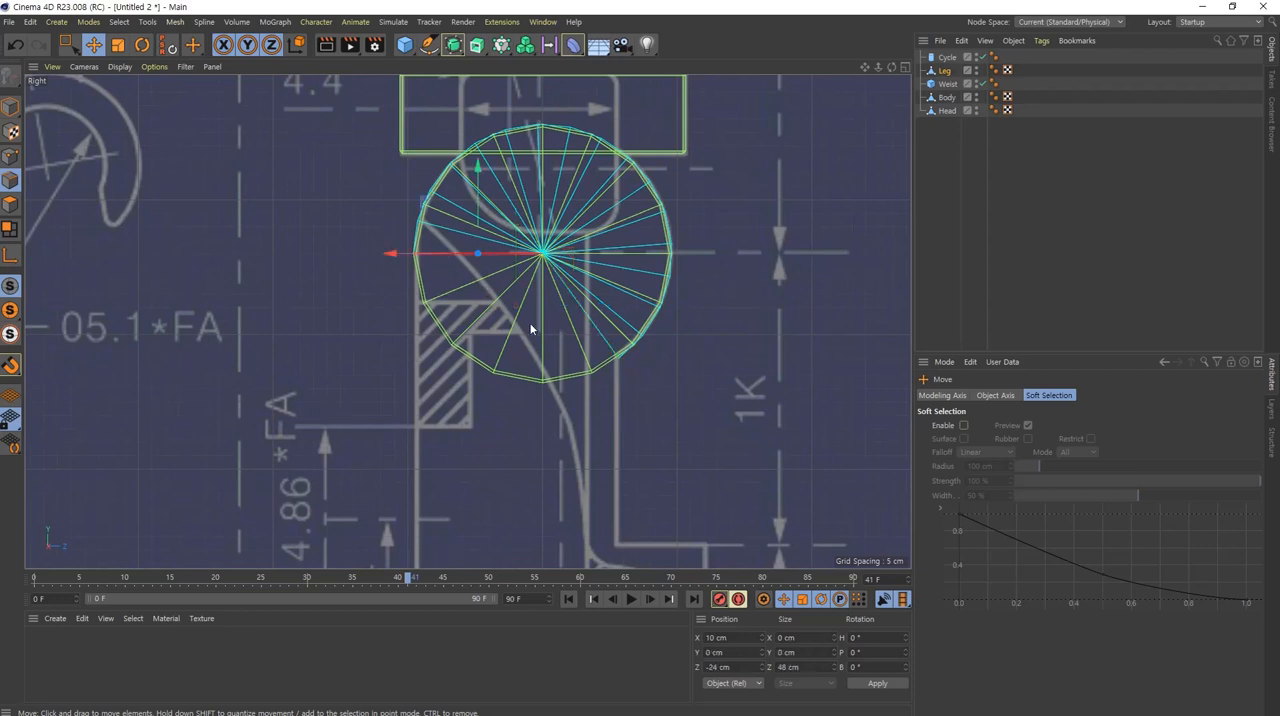
left_click(600, 333, "shift")
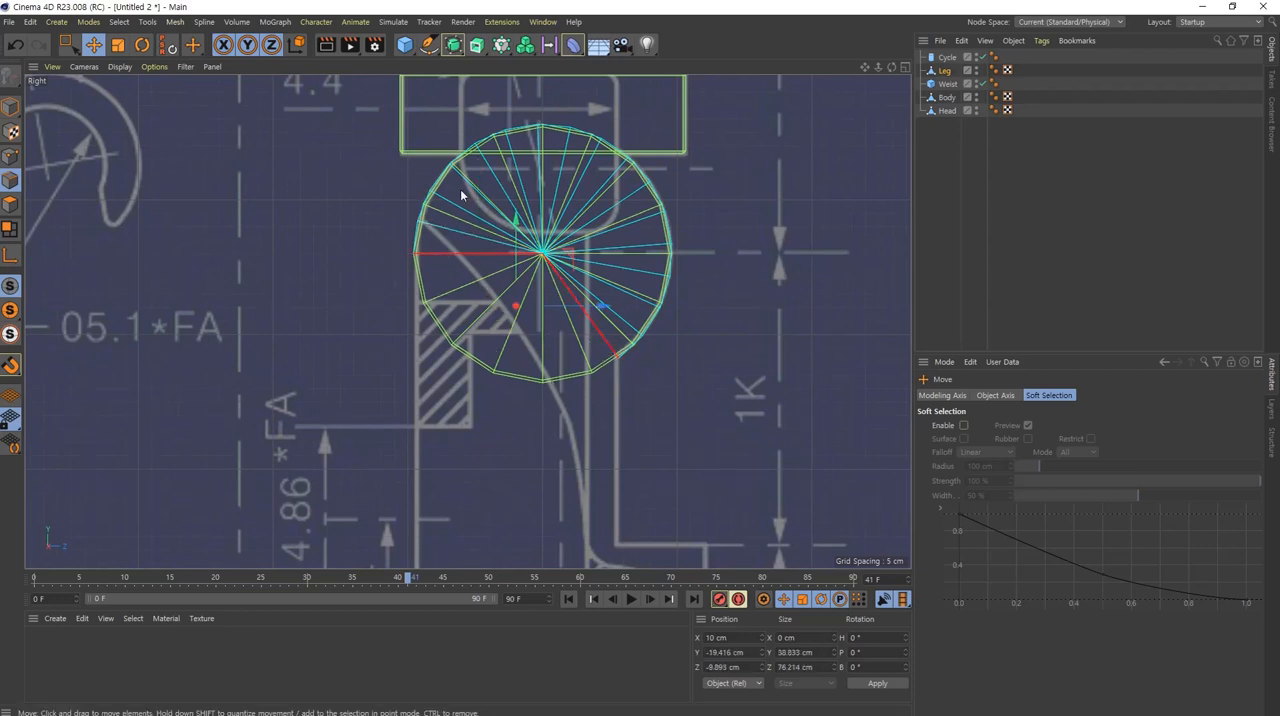
mouse_move(585, 471)
middle_mouse_down("alt")
mouse_move(503, 395)
mouse_move(443, 363)
middle_mouse_up("alt")
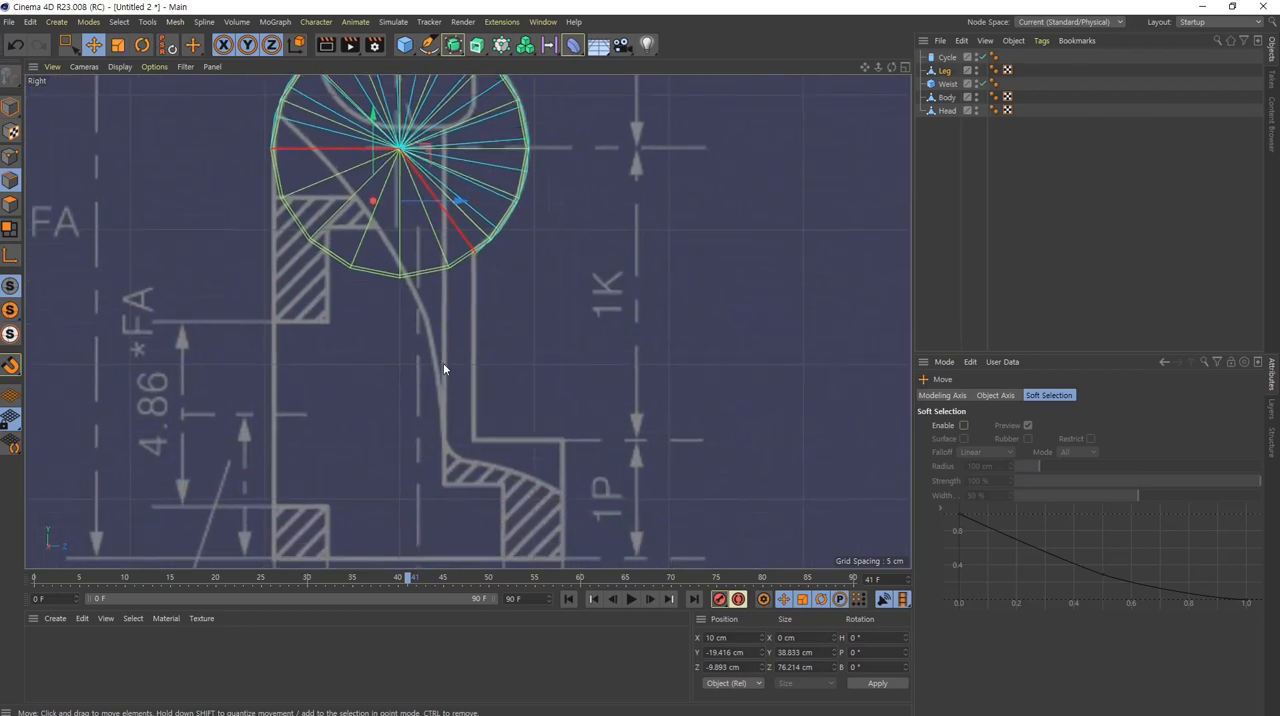
scroll(443, 363, "down", 2)
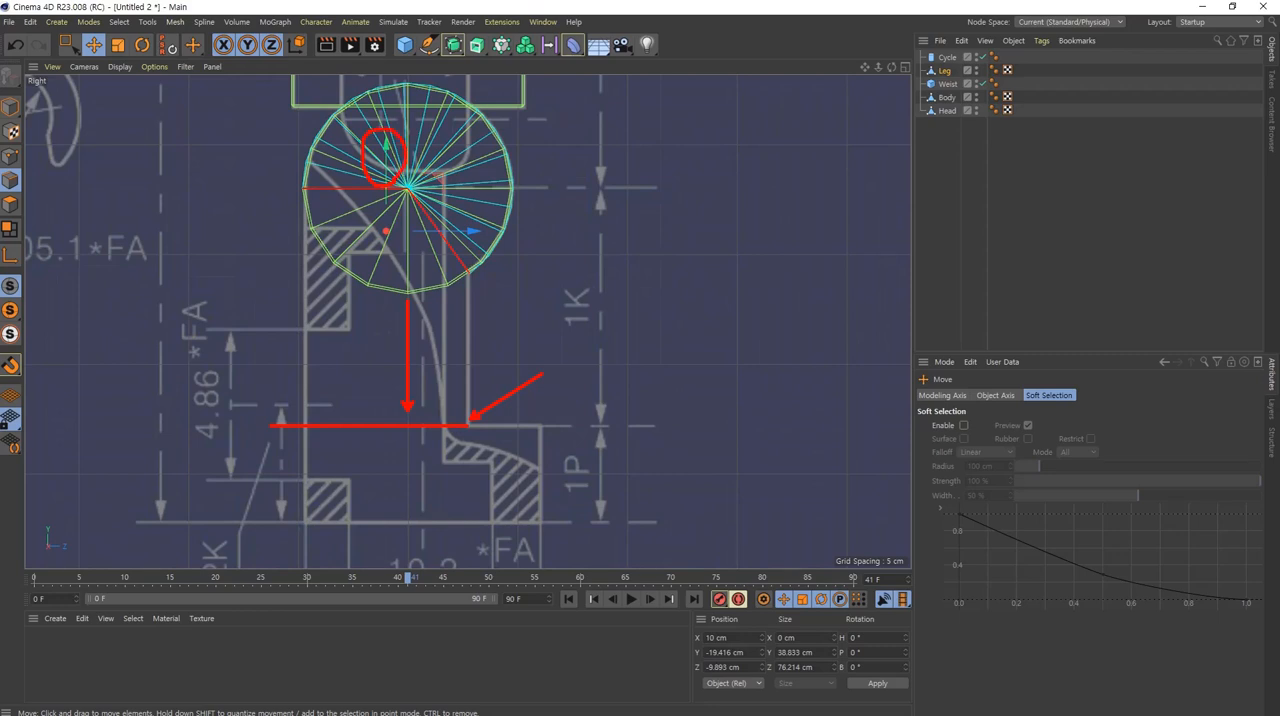
left_click_drag(389, 175, 386, 328)
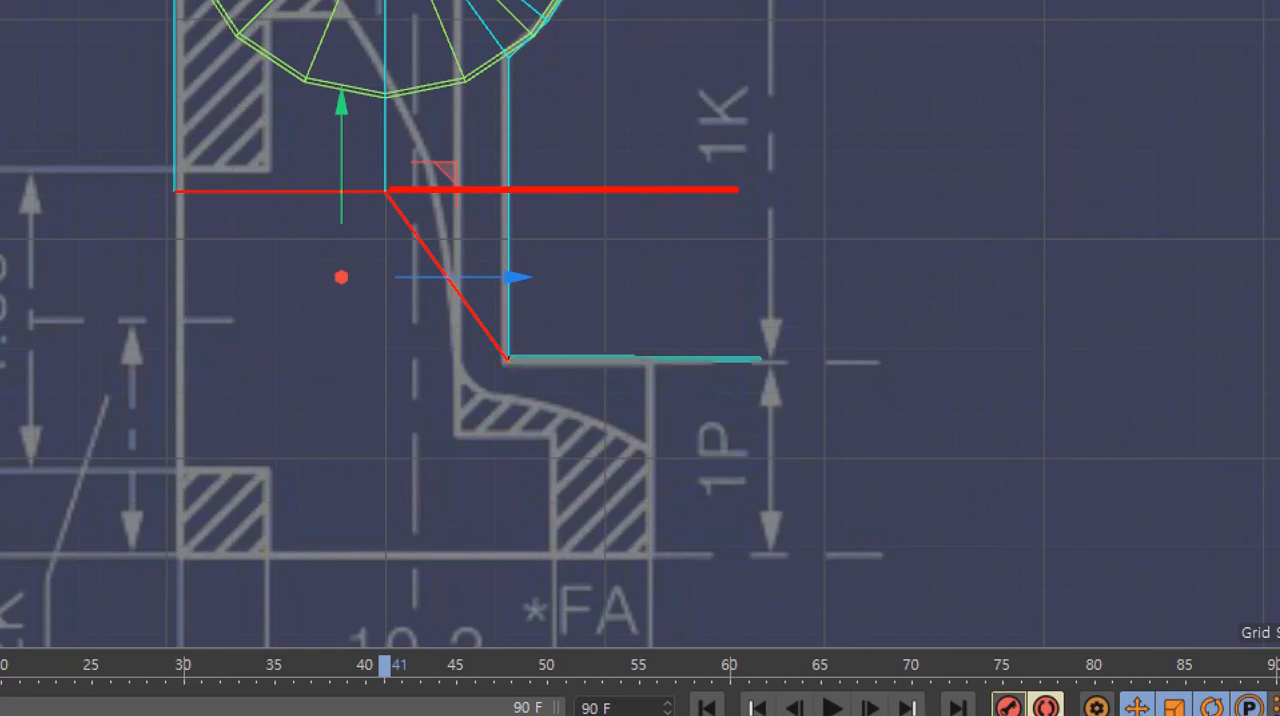
left_click_drag(711, 191, 712, 355, "shift")
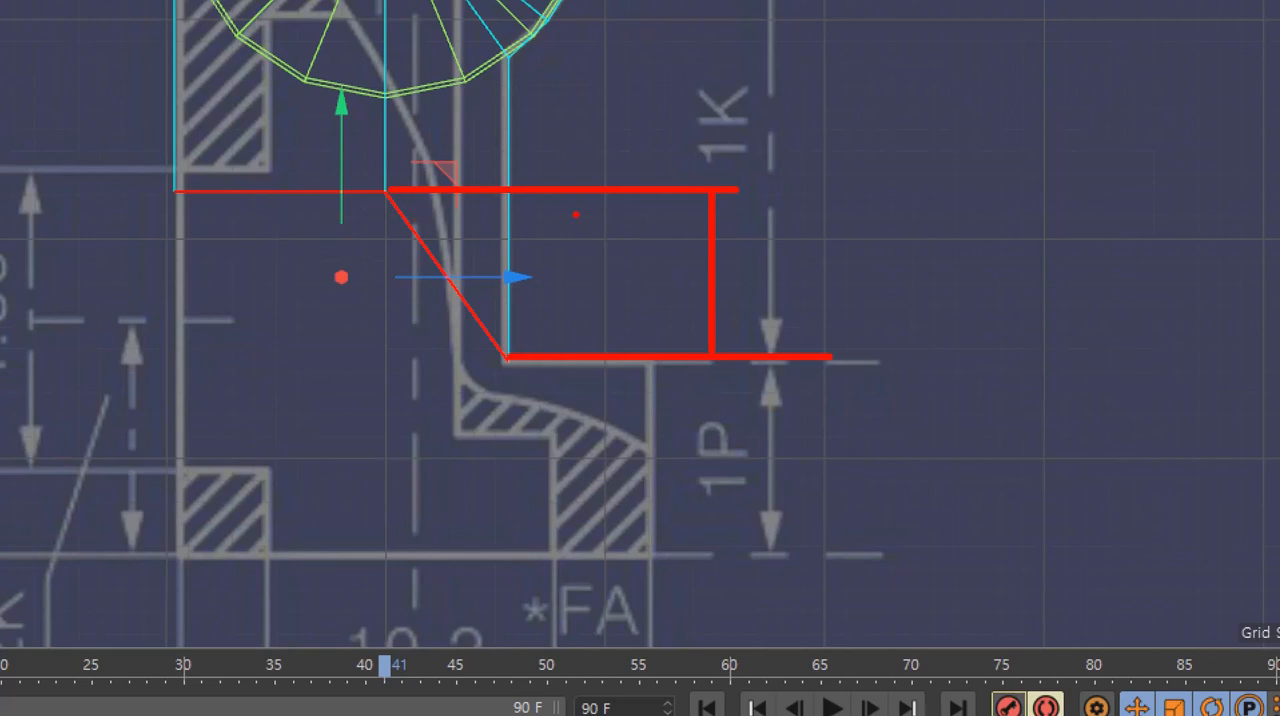
mouse_move(772, 246)
left_mouse_down()
mouse_move(759, 268)
mouse_move(784, 246)
left_mouse_up()
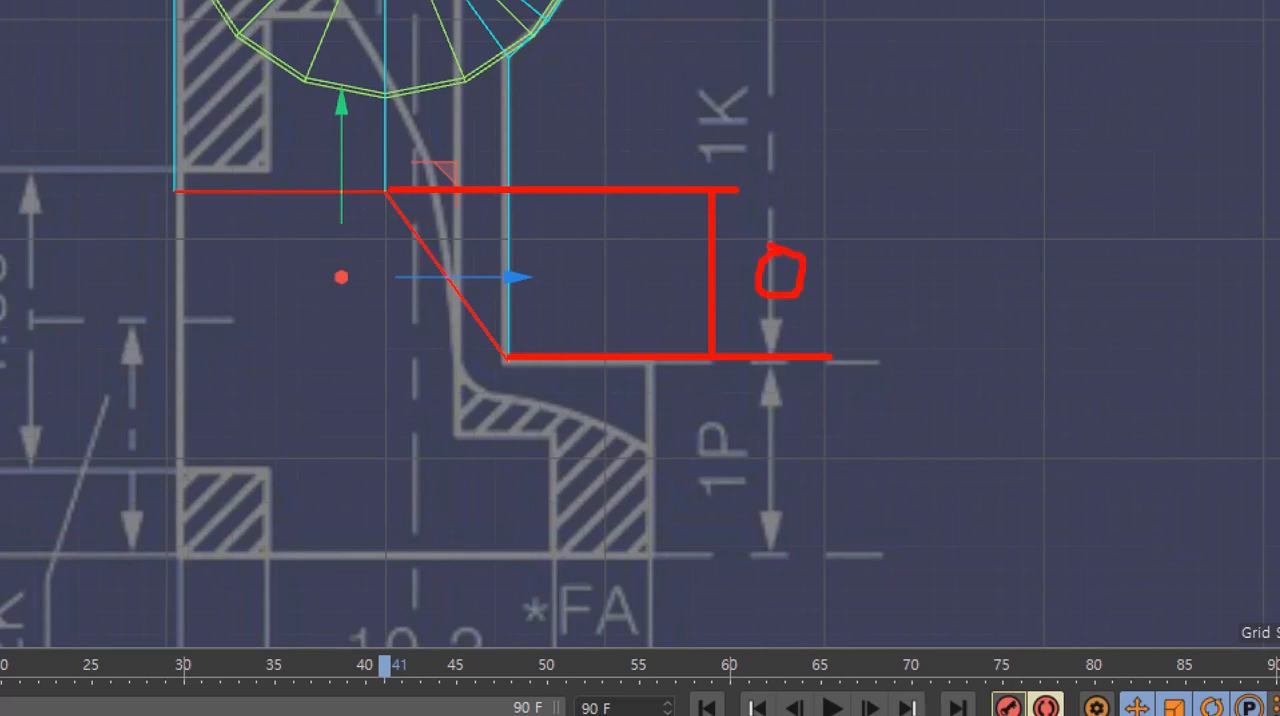
left_click_drag(834, 291, 894, 295)
left_click_drag(580, 240, 575, 280)
mouse_move(620, 240)
left_mouse_down()
mouse_move(610, 258)
mouse_move(626, 240)
left_mouse_up()
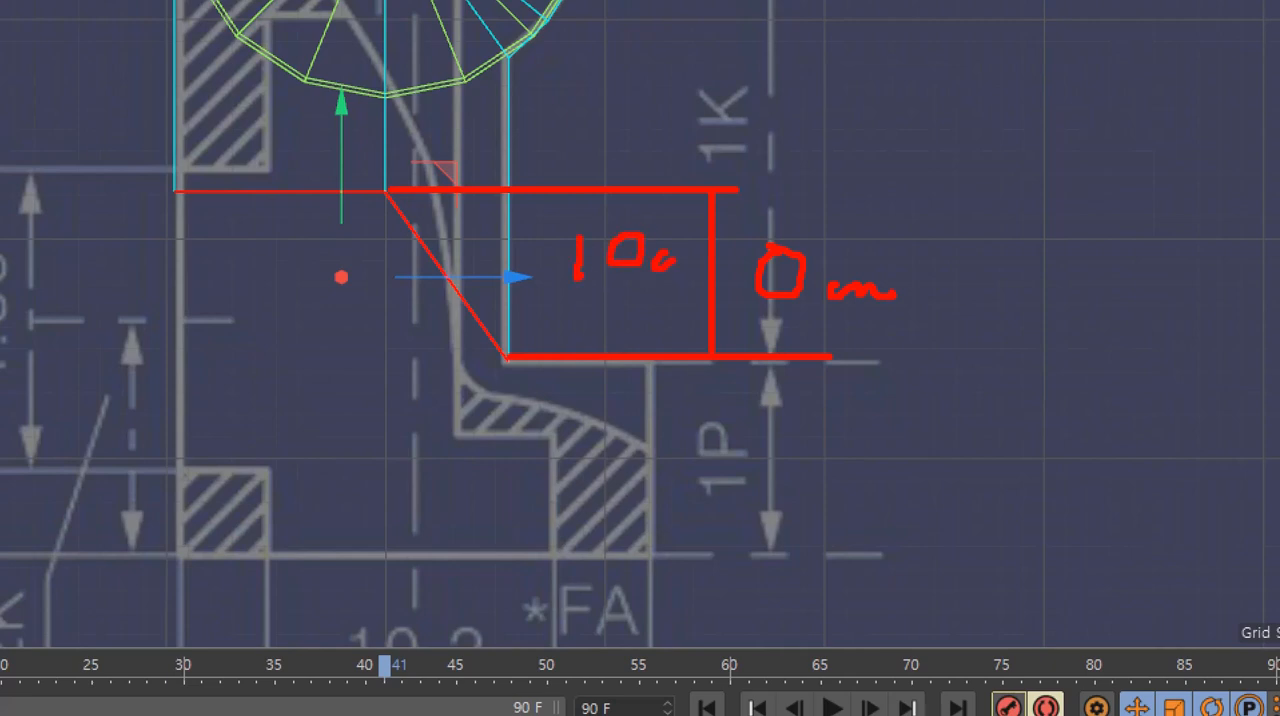
left_click_drag(699, 265, 752, 265)
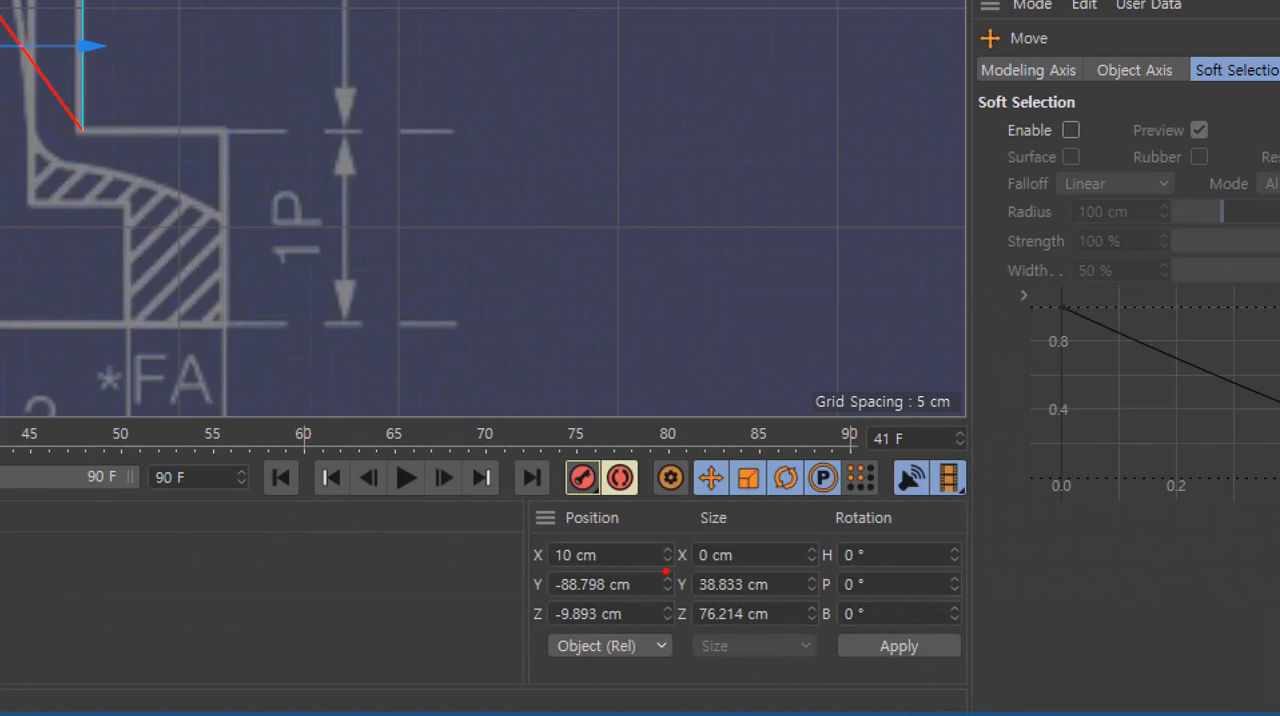
Step: Flatten the extruded Leg edges into a horizontal line by setting their Y size to 0 cm
left_click_drag(666, 571, 822, 598, "ctrl")
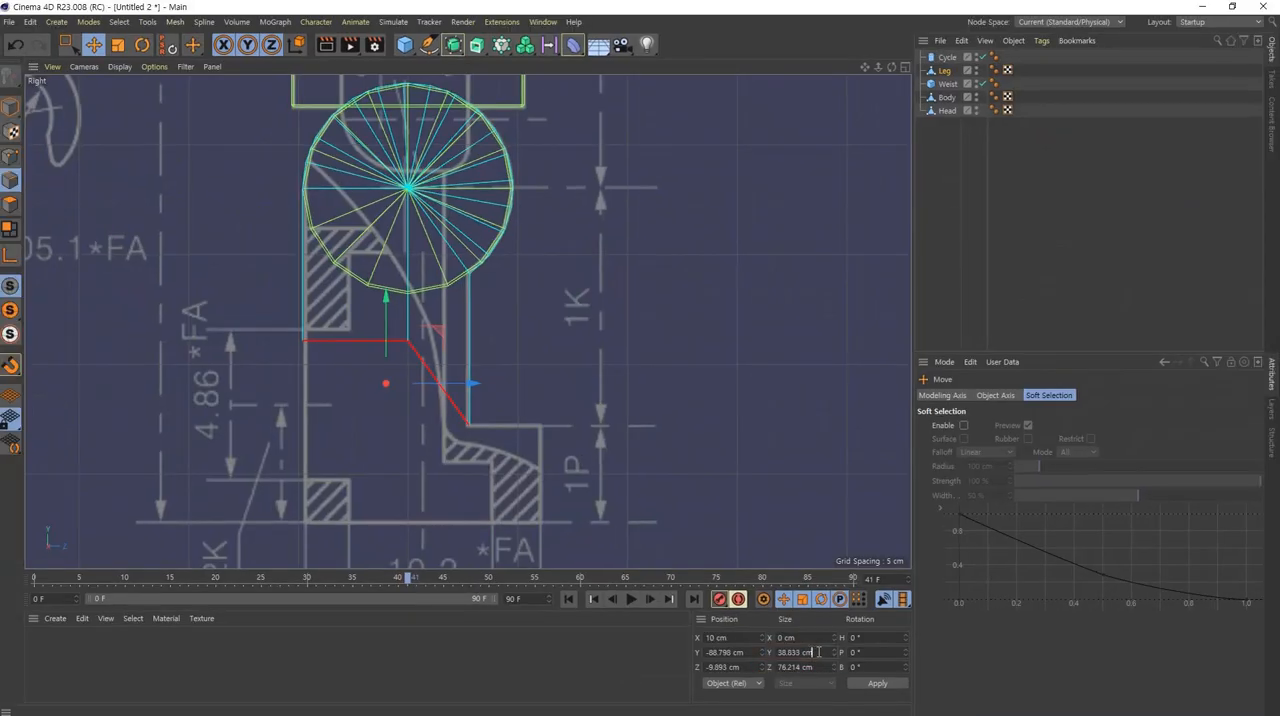
left_click_drag(775, 586, 698, 586)
type("0")
key("Return")
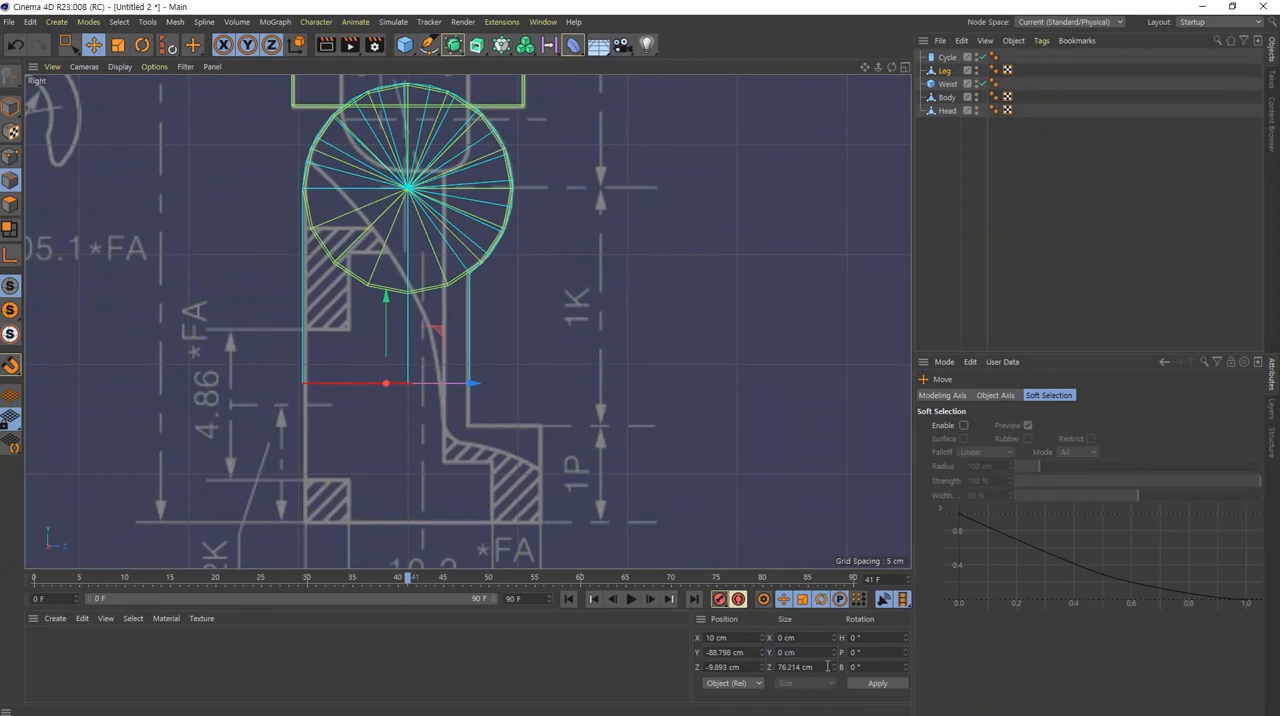
scroll(420, 412, "up", 4)
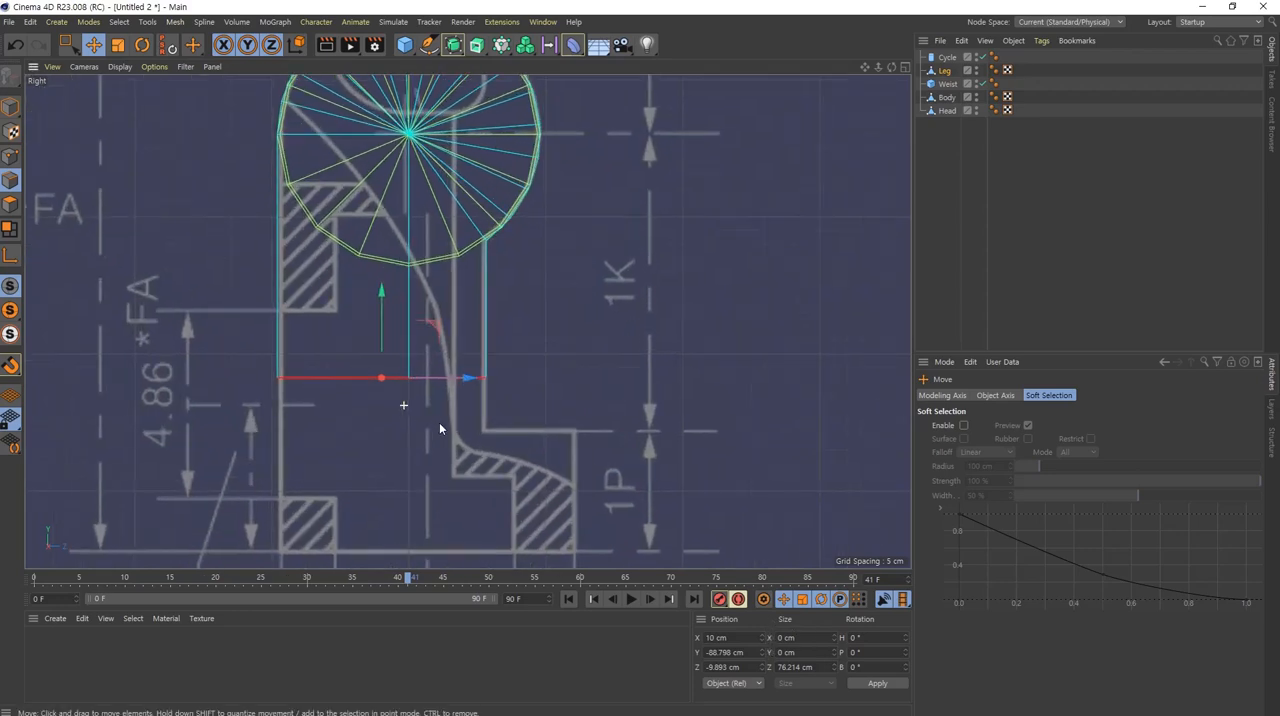
Step: Lower the Leg's bottom edges to the blueprint's foot step line and extrude them down to the sole line, at Y about -152 cm
scroll(551, 385, "up", 3)
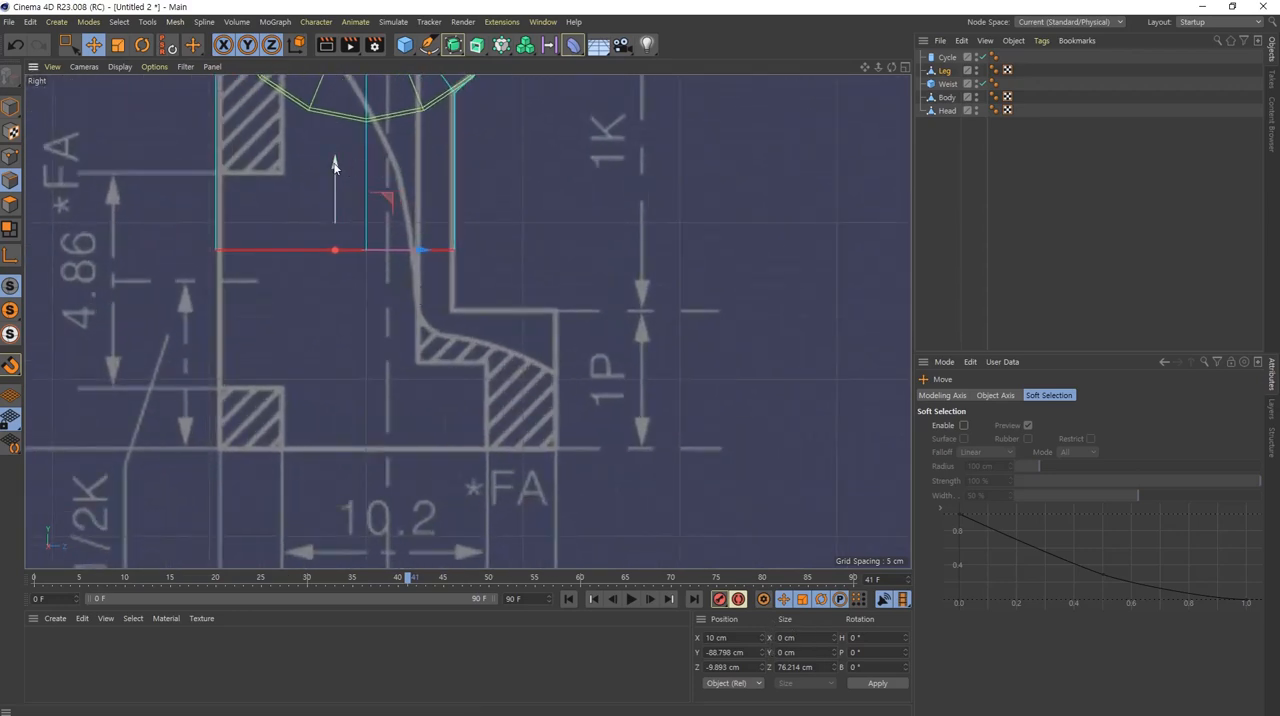
left_click_drag(338, 170, 338, 224)
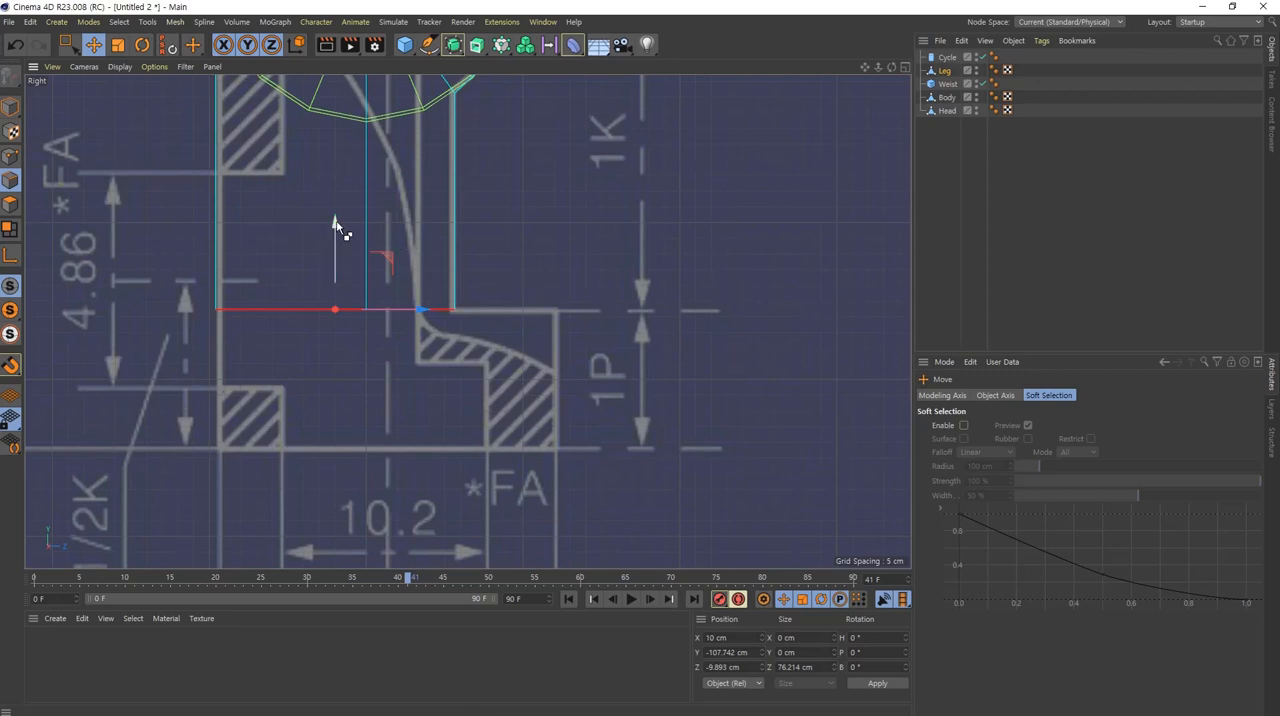
left_click_drag(337, 229, 338, 365)
left_click(676, 362)
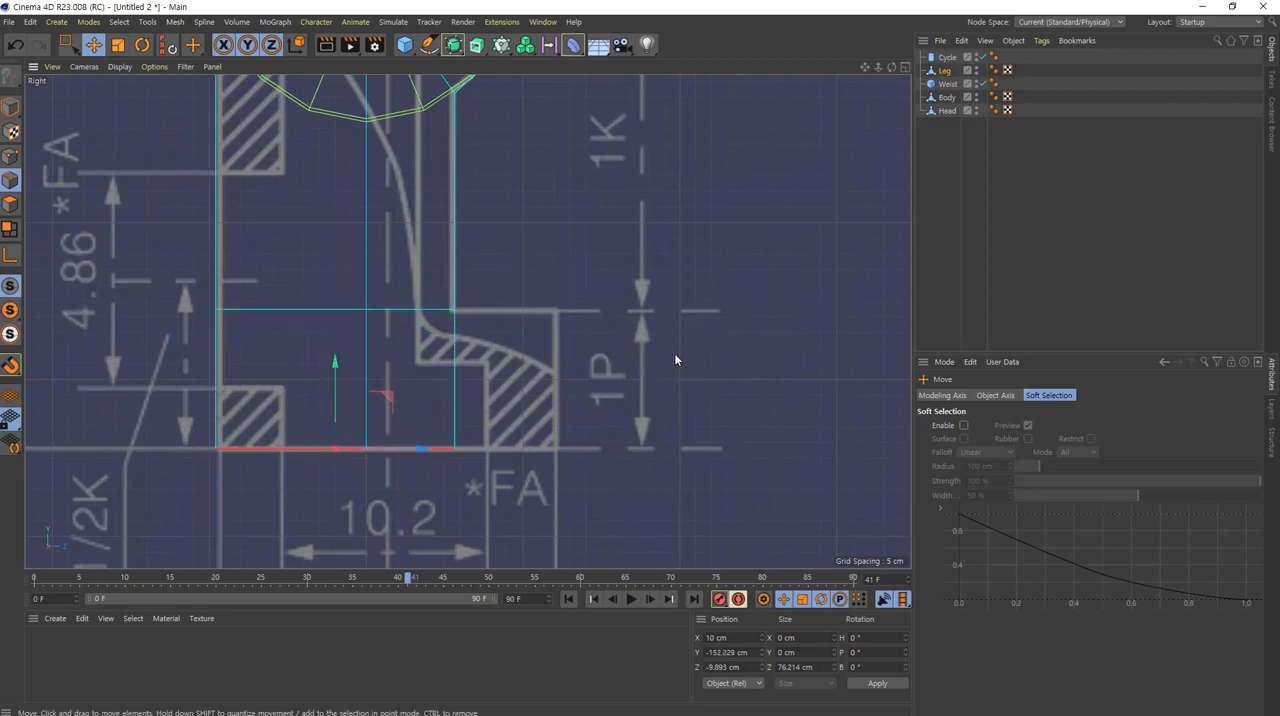
Step: Extrude the Leg's lower front vertical edge forward to the blueprint's toe line, at Z about 60 cm, and check the shape in perspective
left_click(458, 370)
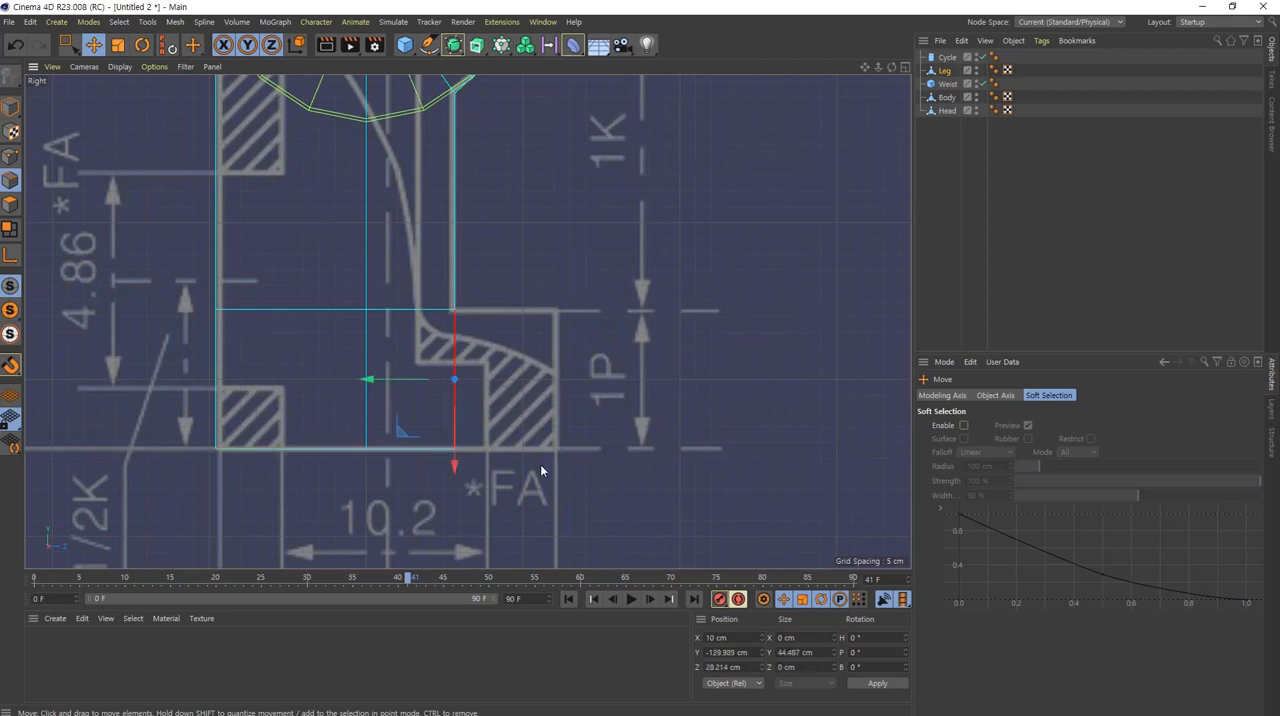
left_click_drag(374, 379, 470, 395)
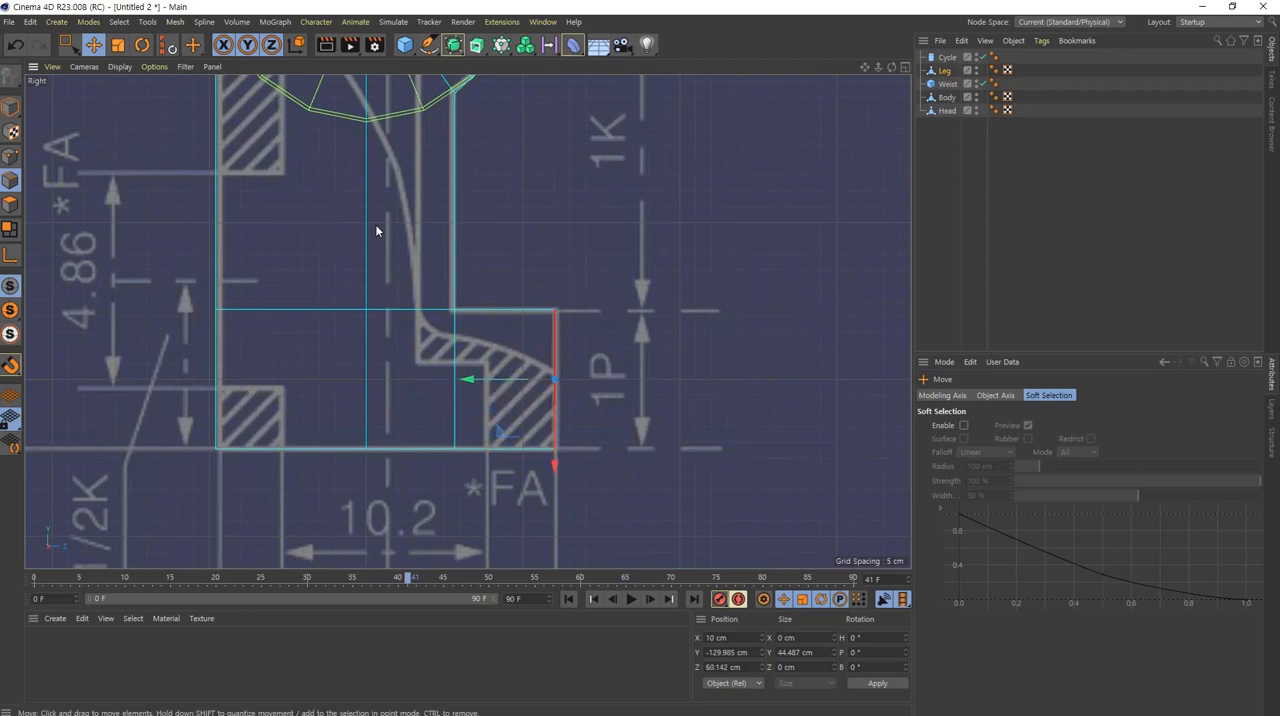
middle_click(484, 325)
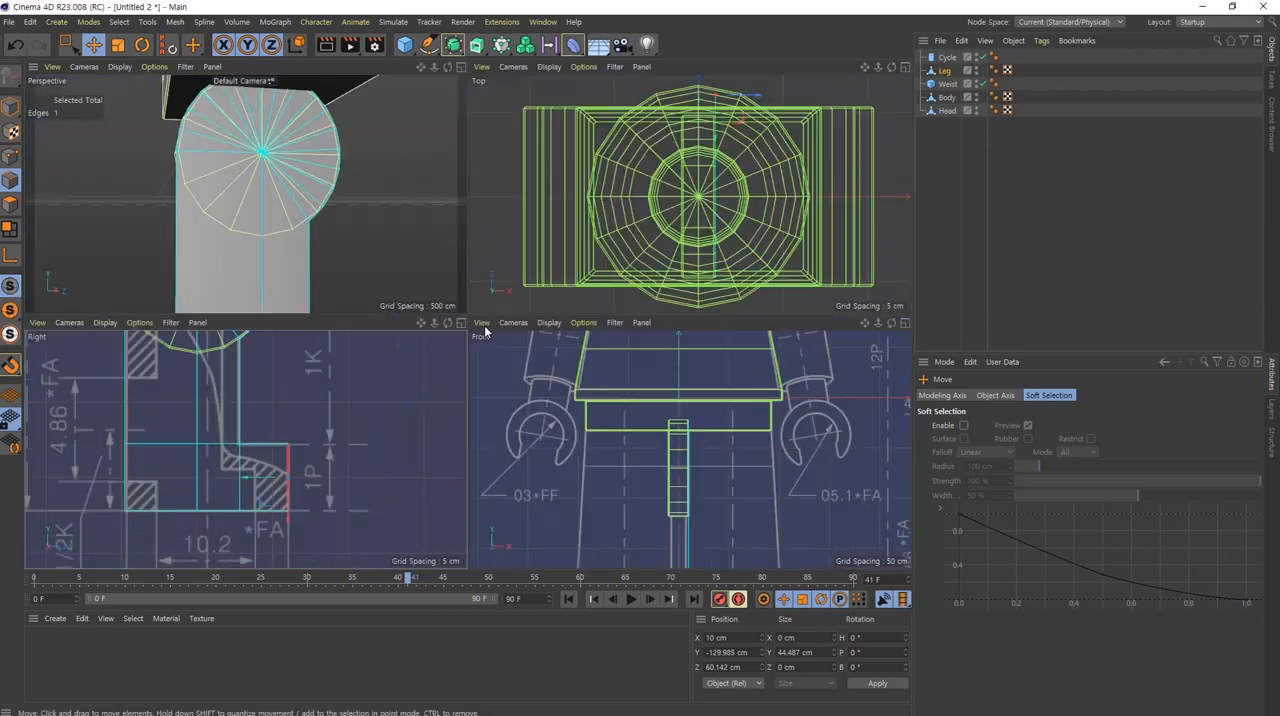
middle_click(277, 263)
scroll(408, 323, "down", 5)
middle_click_drag(469, 411, 477, 278, "alt")
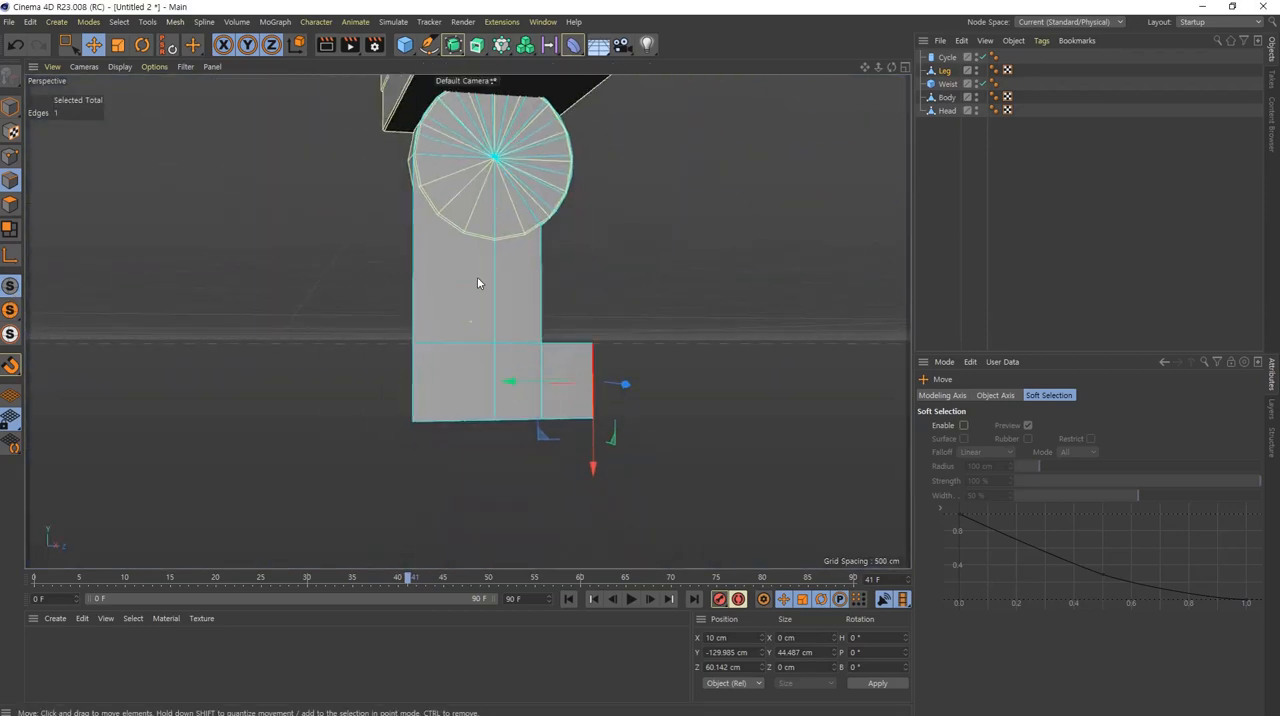
left_click_drag(477, 283, 409, 332, "alt")
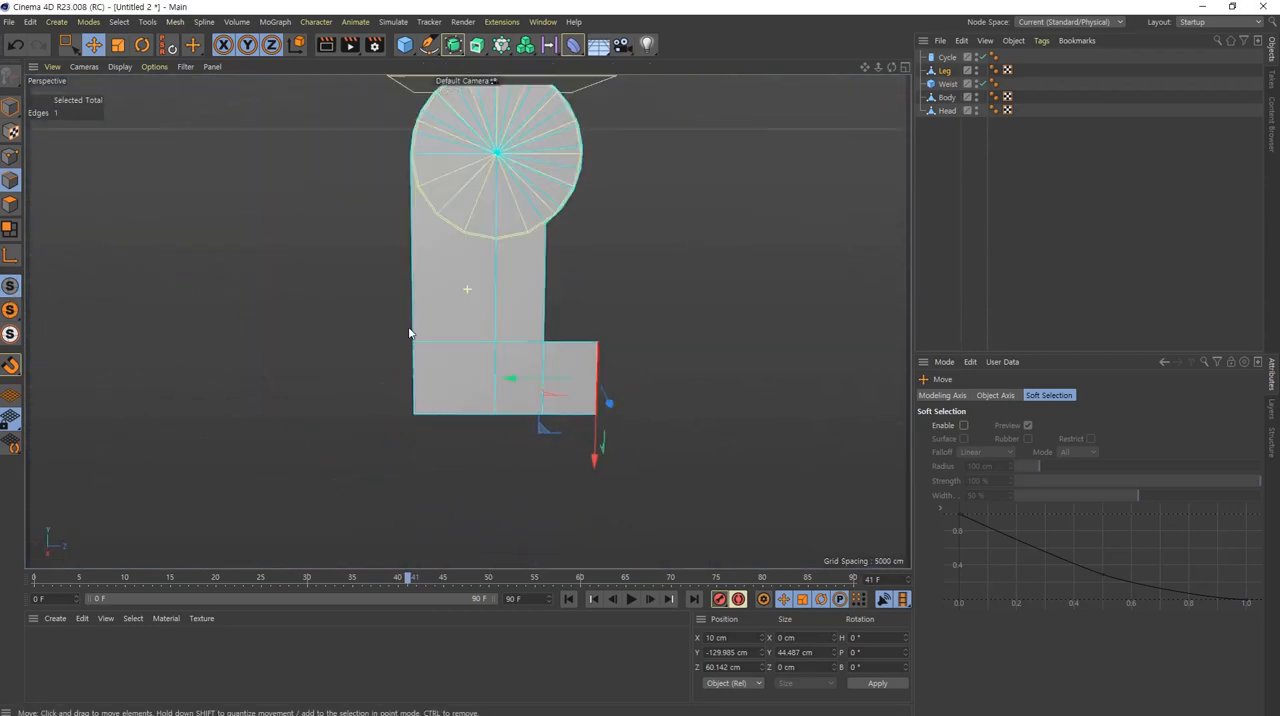
Step: Select all of the Leg's polygons in polygon mode and activate the Extrude tool in the front view
left_click(10, 204)
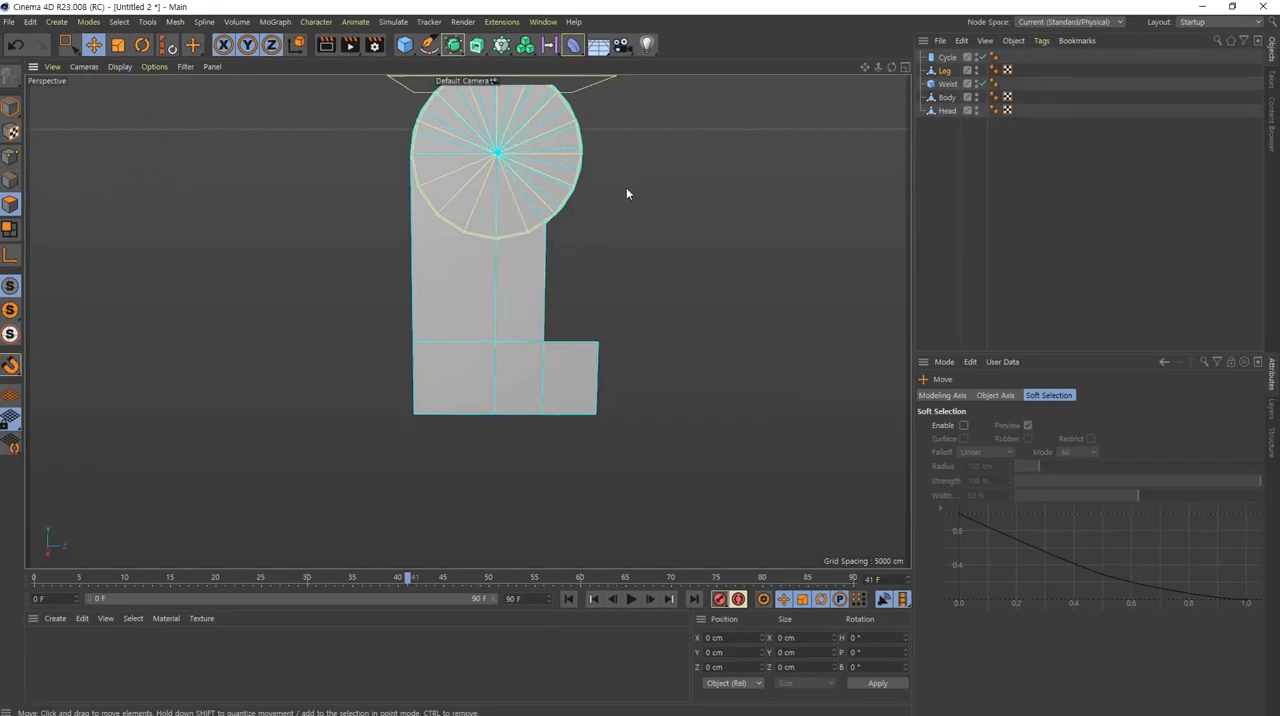
left_click_drag(505, 229, 373, 222, "alt")
key("ctrl+a")
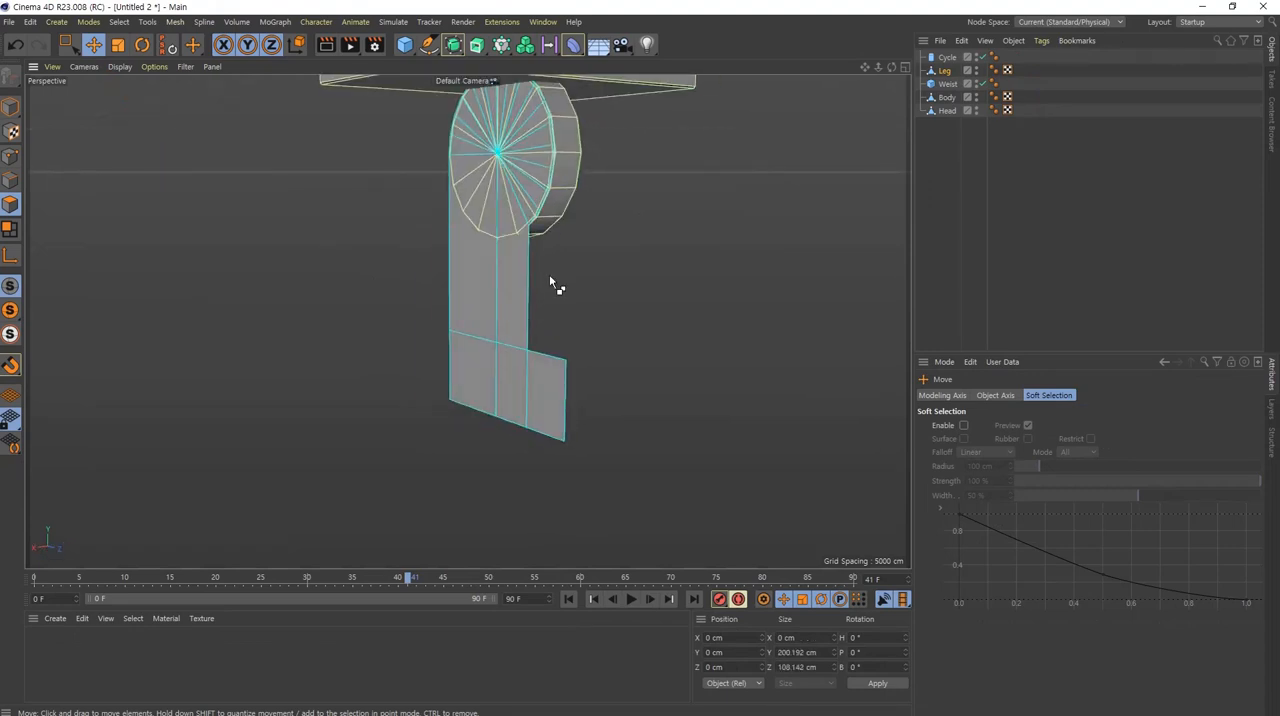
middle_click_drag(492, 302, 426, 351, "alt")
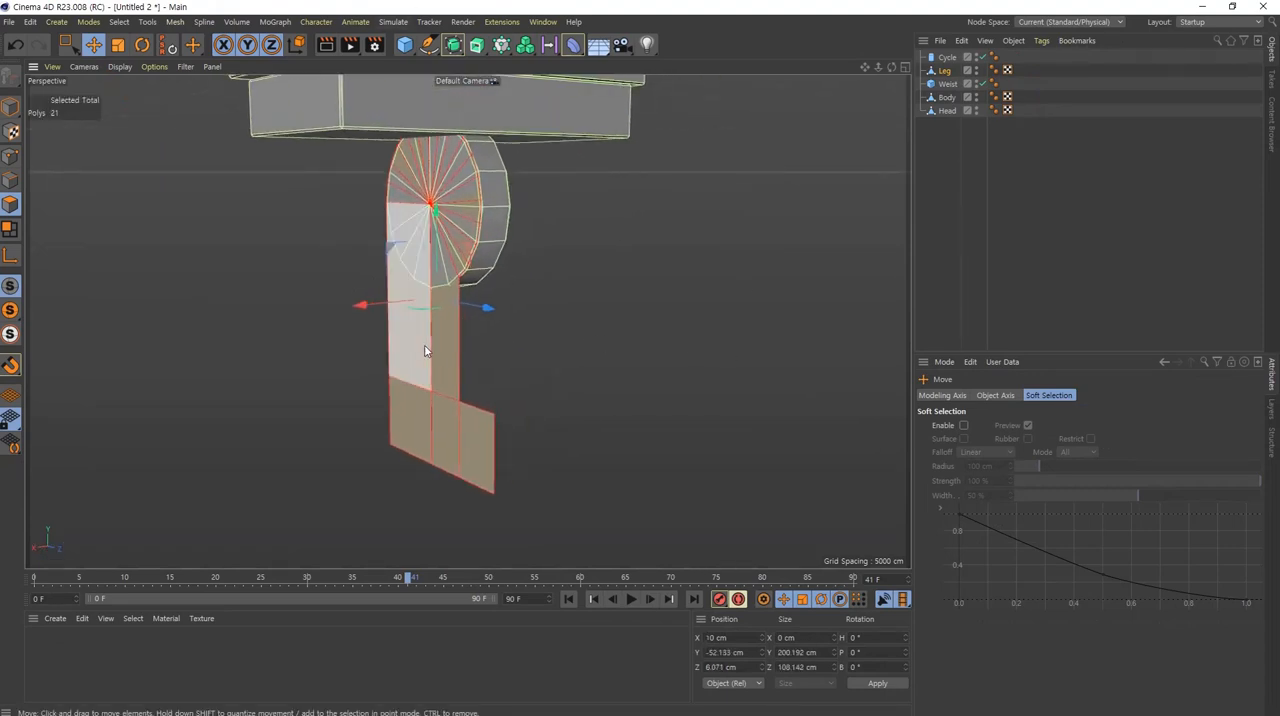
left_click_drag(433, 342, 460, 374, "alt")
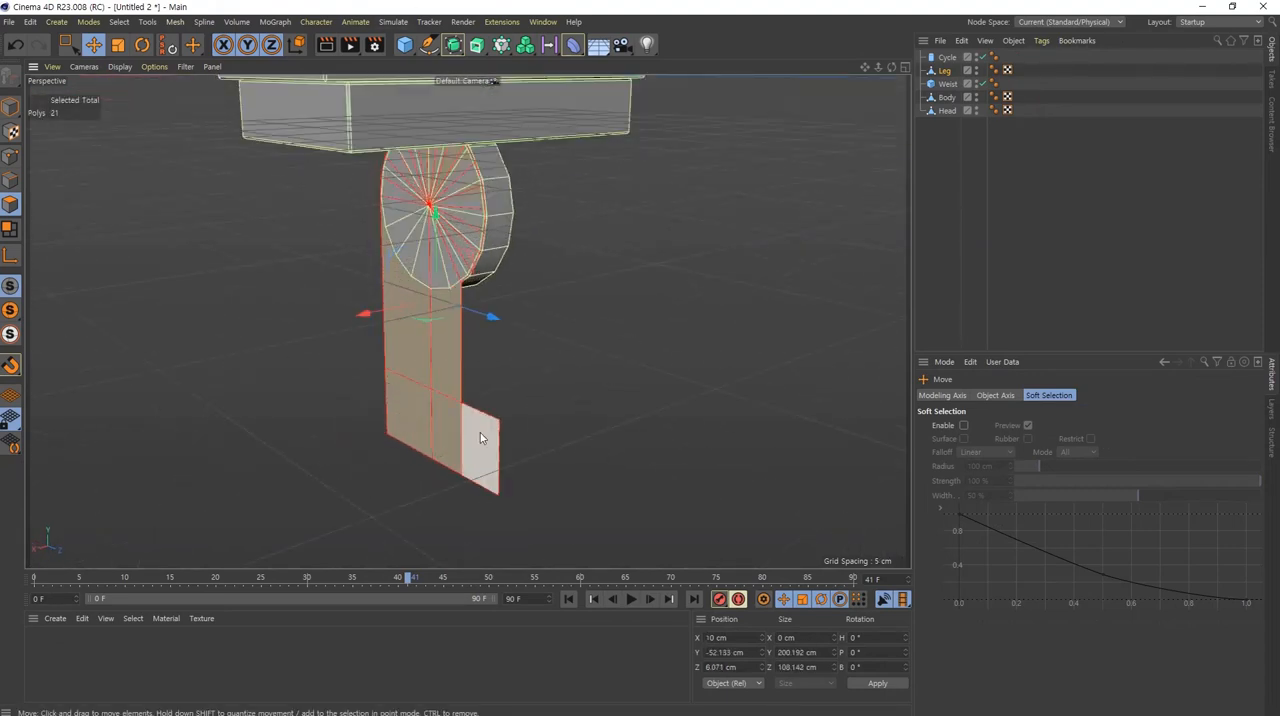
middle_click(486, 441)
middle_click(738, 485)
middle_click_drag(600, 497, 489, 376, "alt")
right_click_drag(489, 376, 468, 377, "alt")
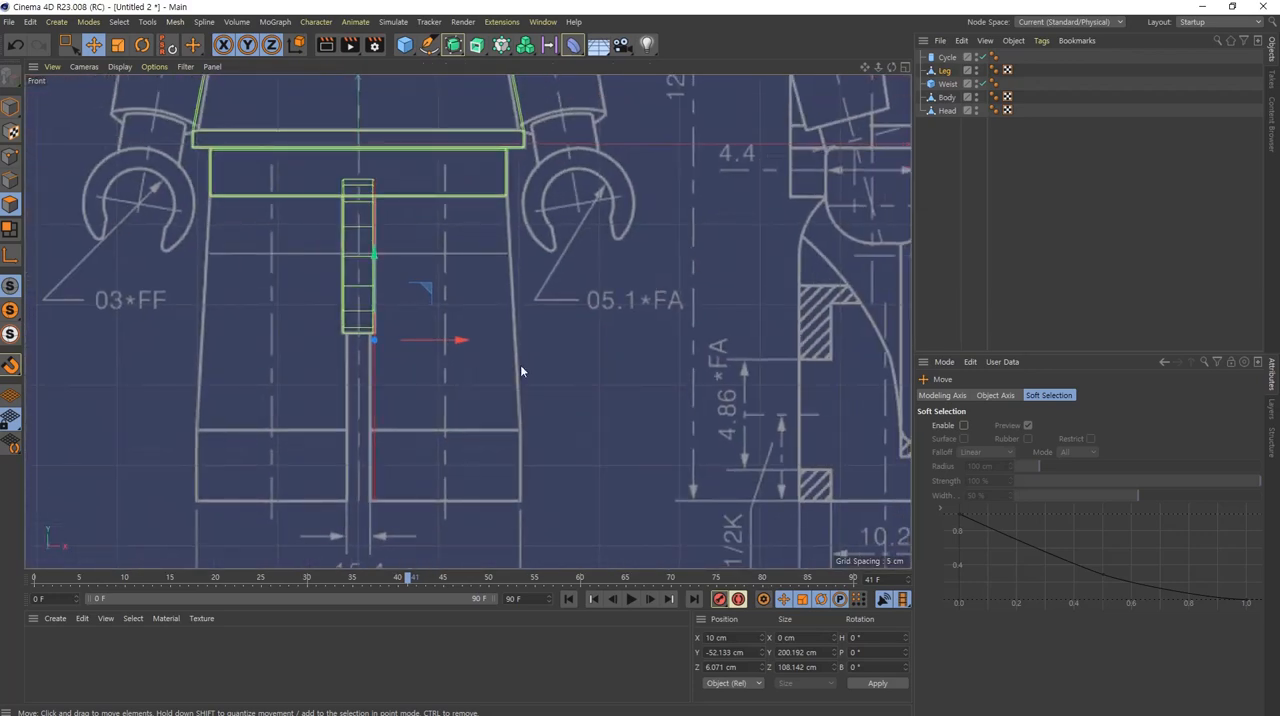
right_click(567, 274)
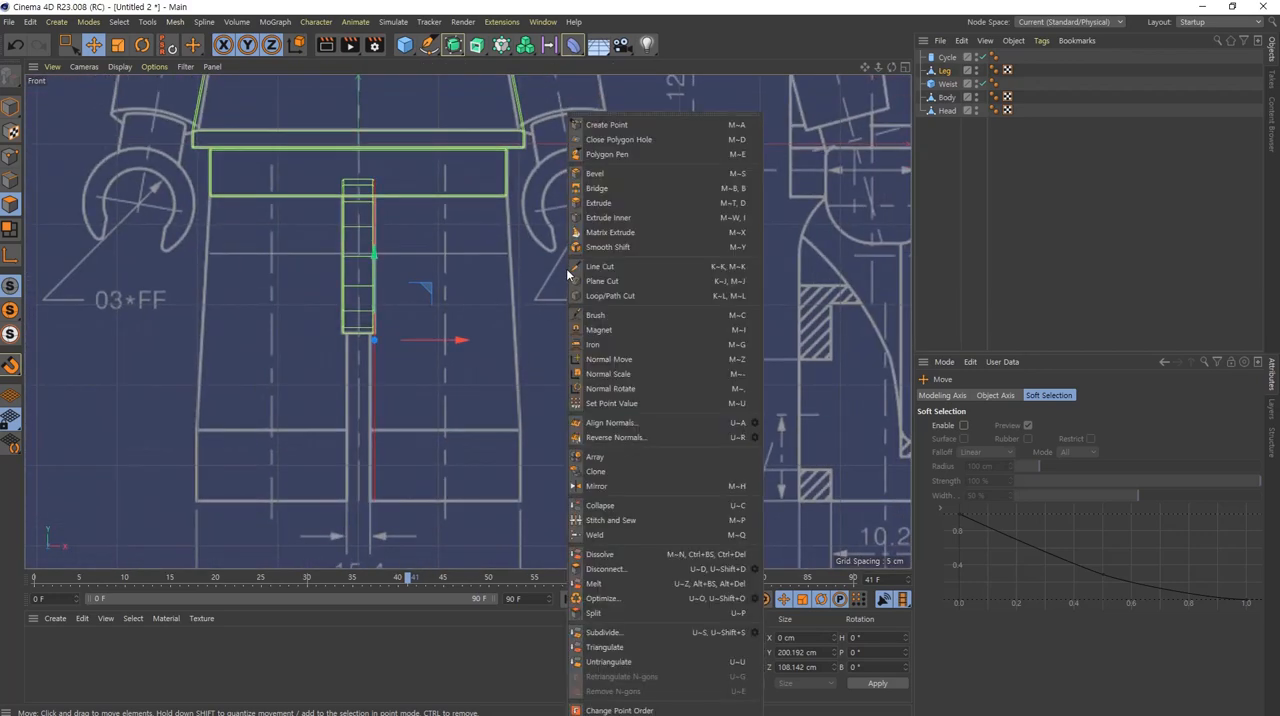
left_click(605, 204)
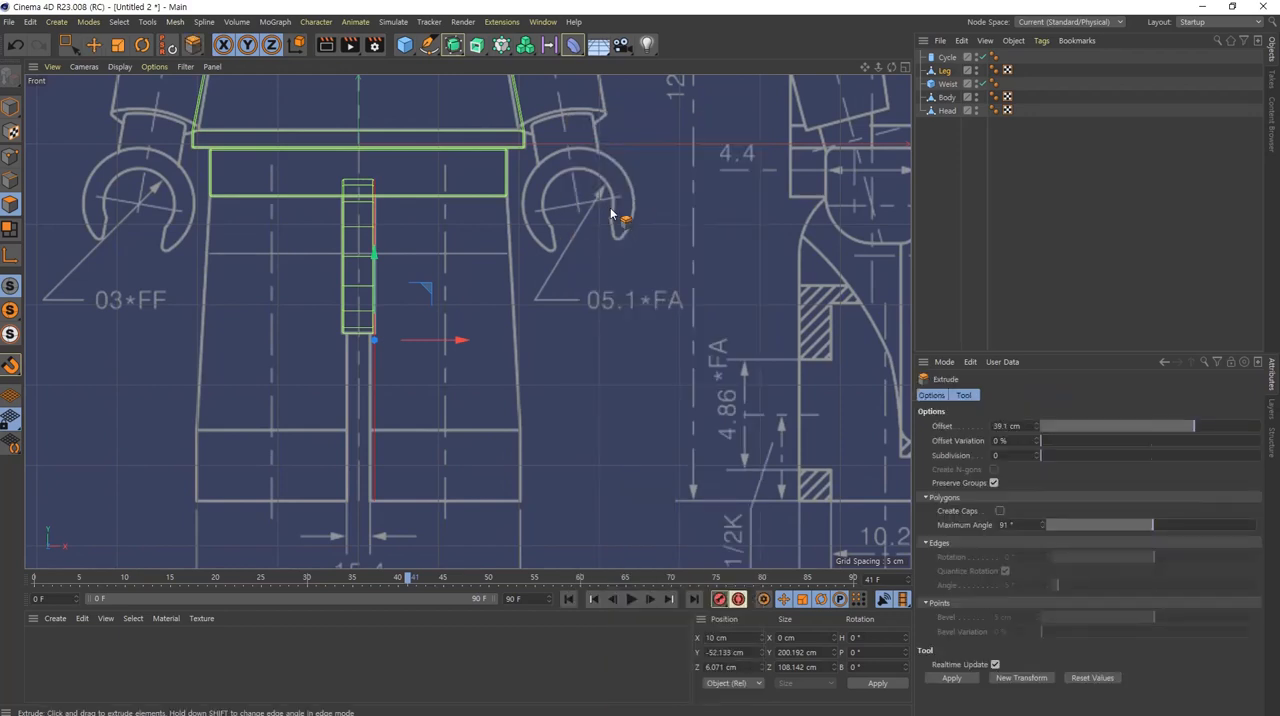
Step: Try extruding the Leg polygons outward by 86.2 cm with Create Caps off, inspect the inner side, and undo the extrusion
left_click(1000, 511)
left_click(1000, 511)
mouse_move(548, 451)
left_mouse_down()
mouse_move(686, 366)
mouse_move(1232, 358)
mouse_move(530, 444)
left_mouse_up()
middle_click(578, 449)
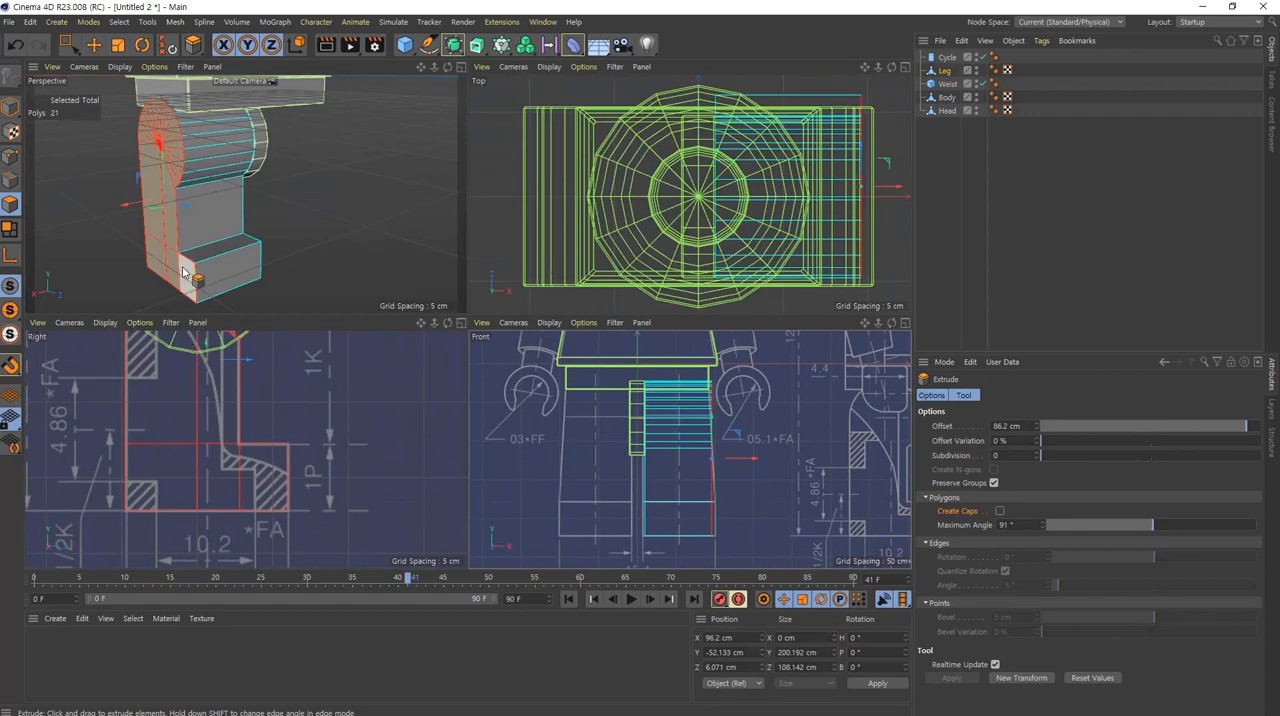
left_click_drag(190, 240, 397, 291, "alt")
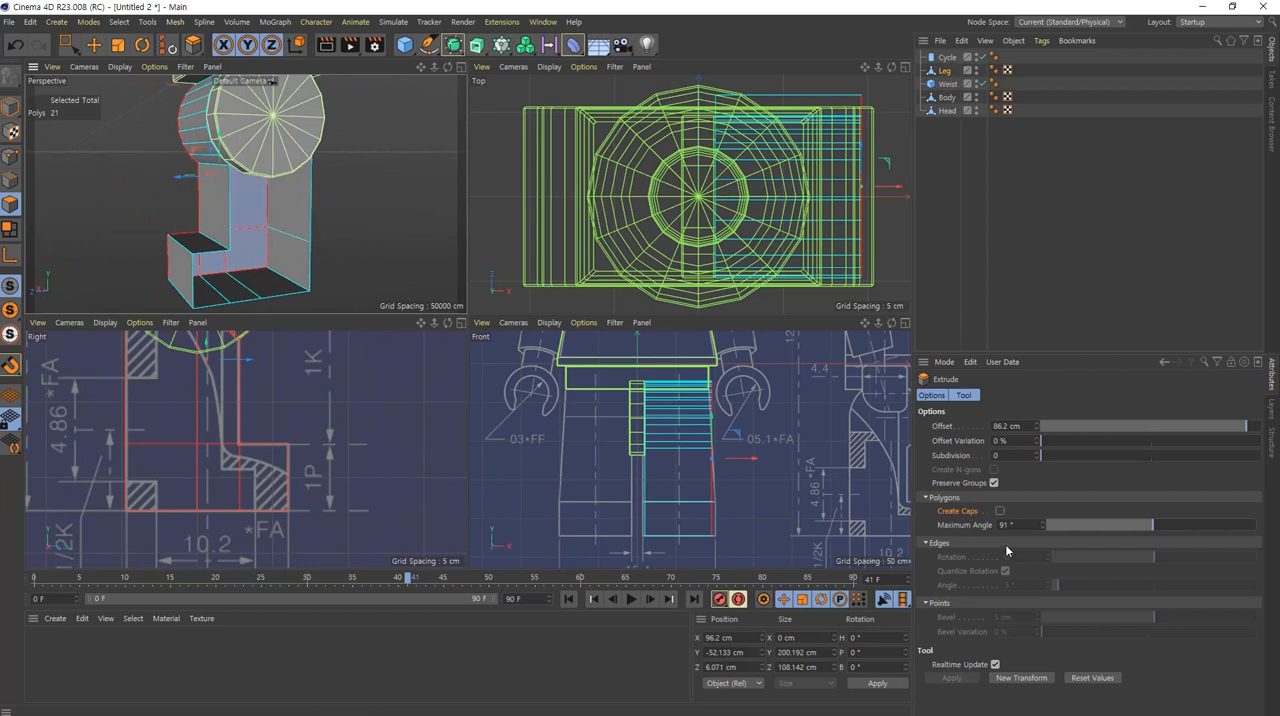
left_click(1000, 512)
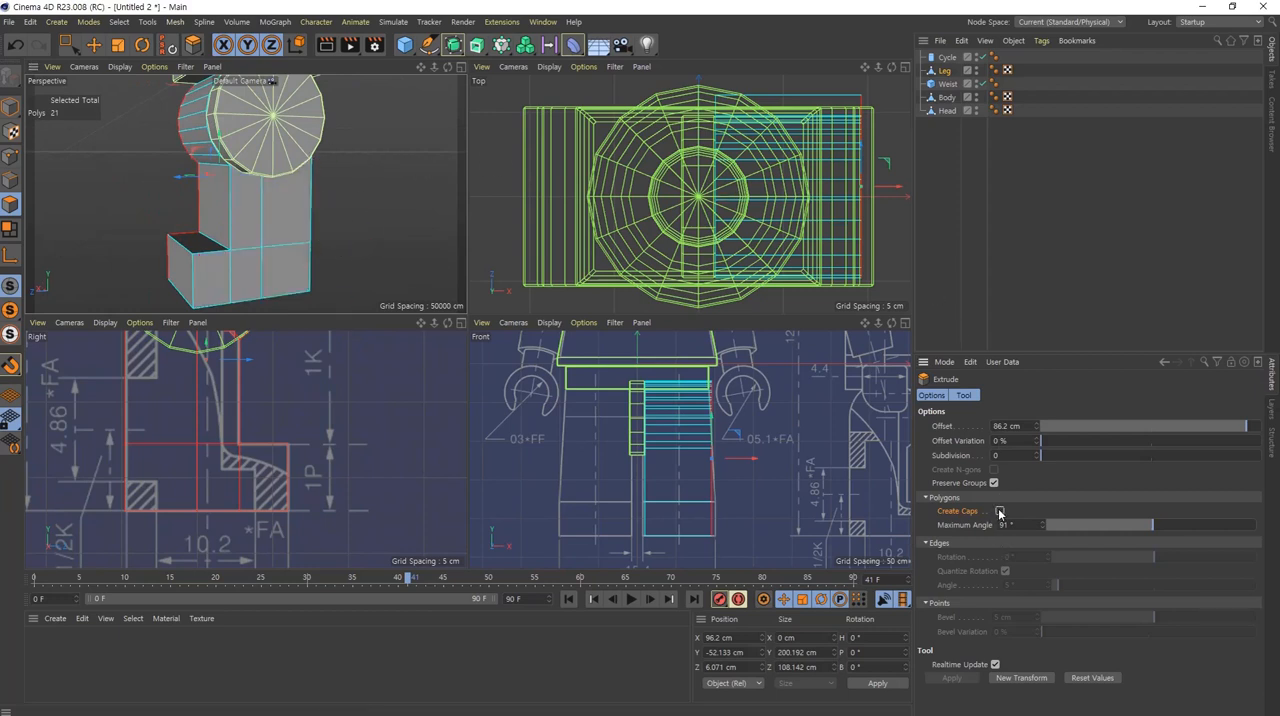
key("ctrl+z")
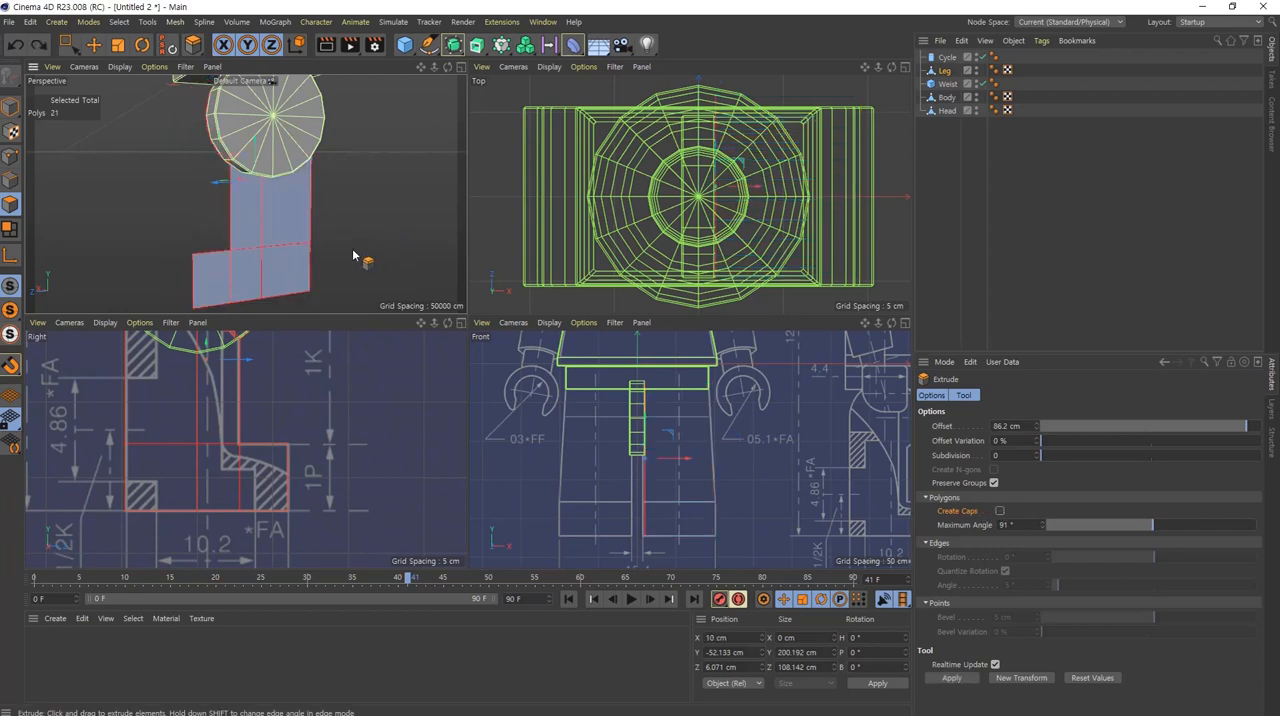
Step: Enable Create Caps and extrude the Leg polygons outward by about 90.8 cm to the blueprint's outer leg line in the front view
left_click_drag(353, 256, 431, 313, "alt")
middle_click(235, 210)
left_click(1000, 511)
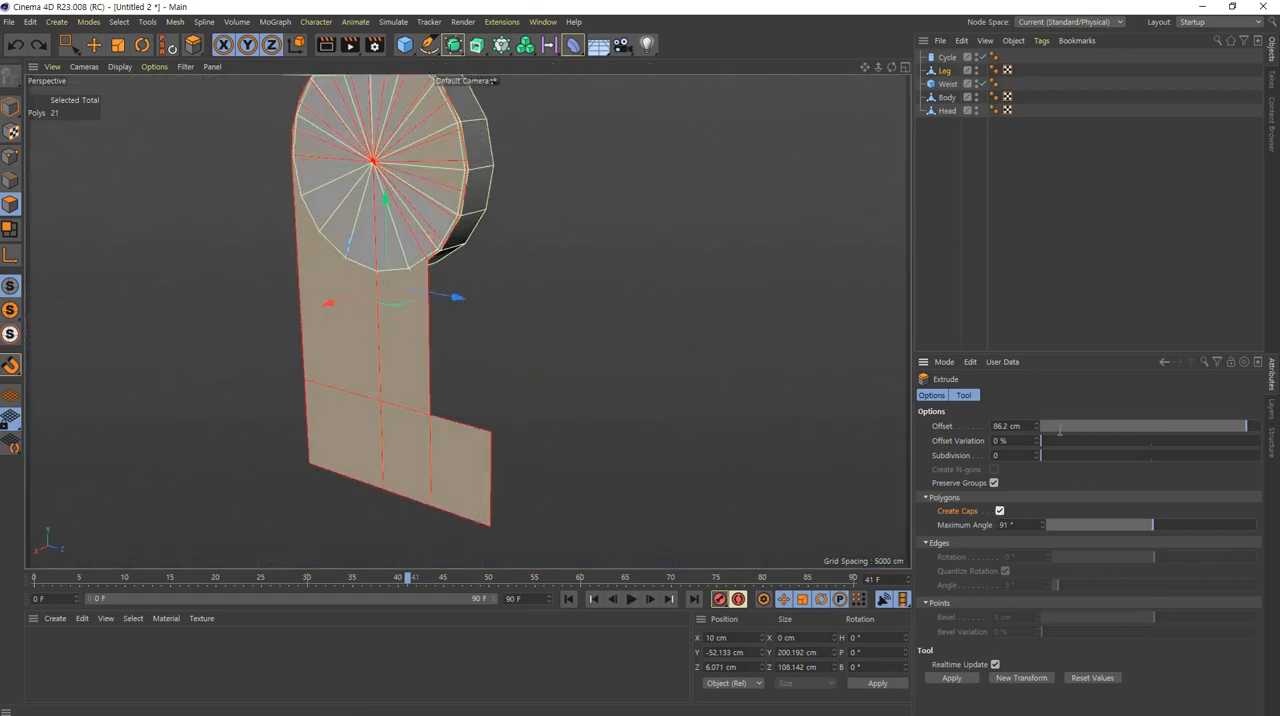
middle_click(432, 345)
middle_click(670, 497)
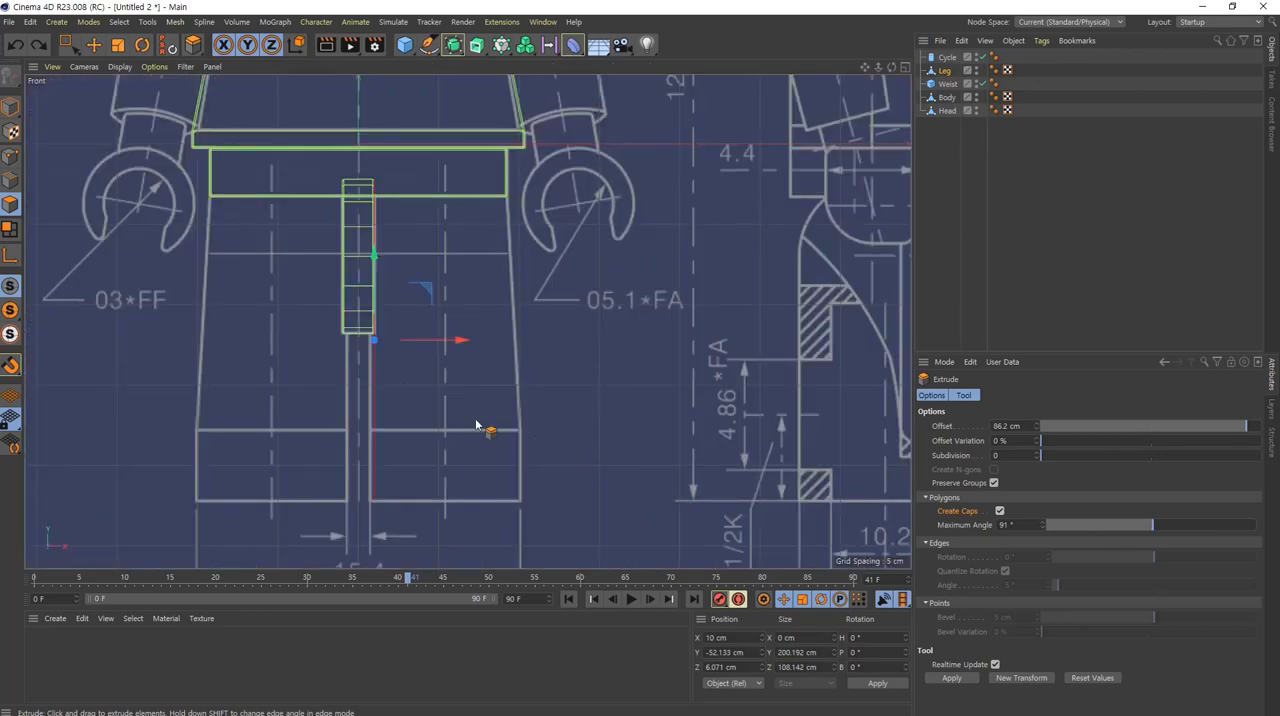
left_click_drag(527, 481, 1258, 388)
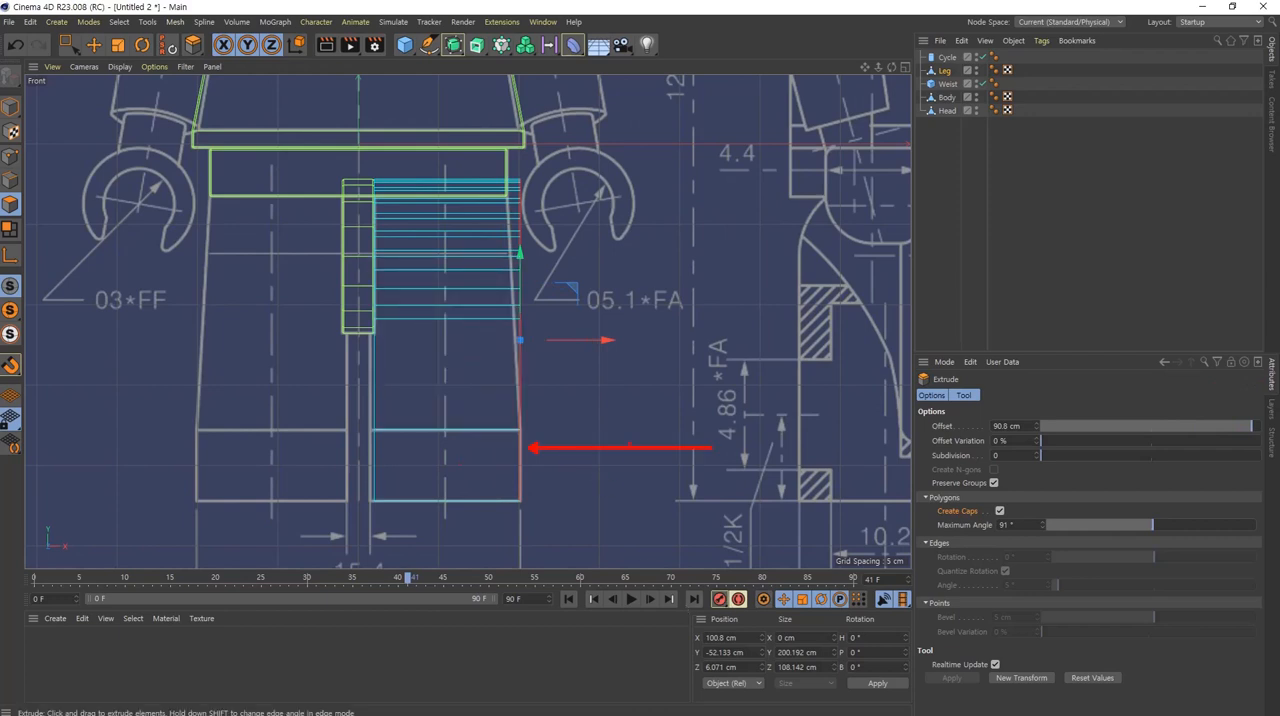
middle_click(574, 421)
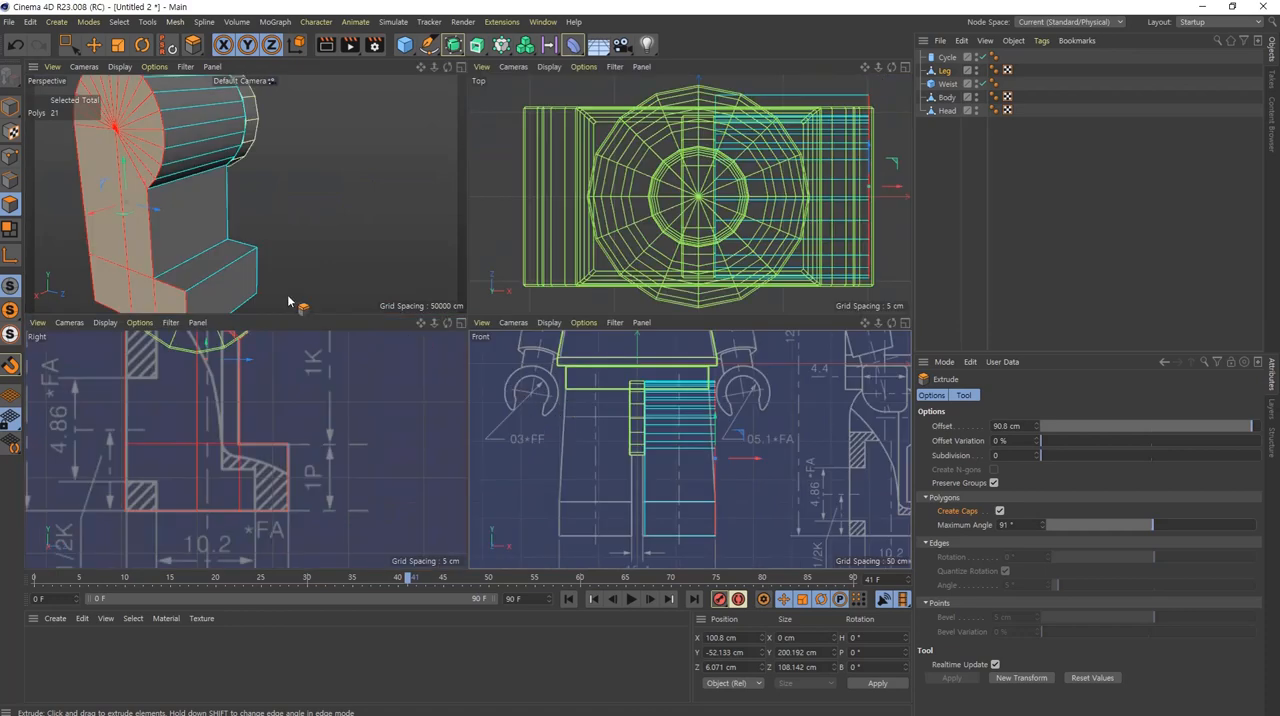
left_click_drag(228, 295, 270, 235, "alt")
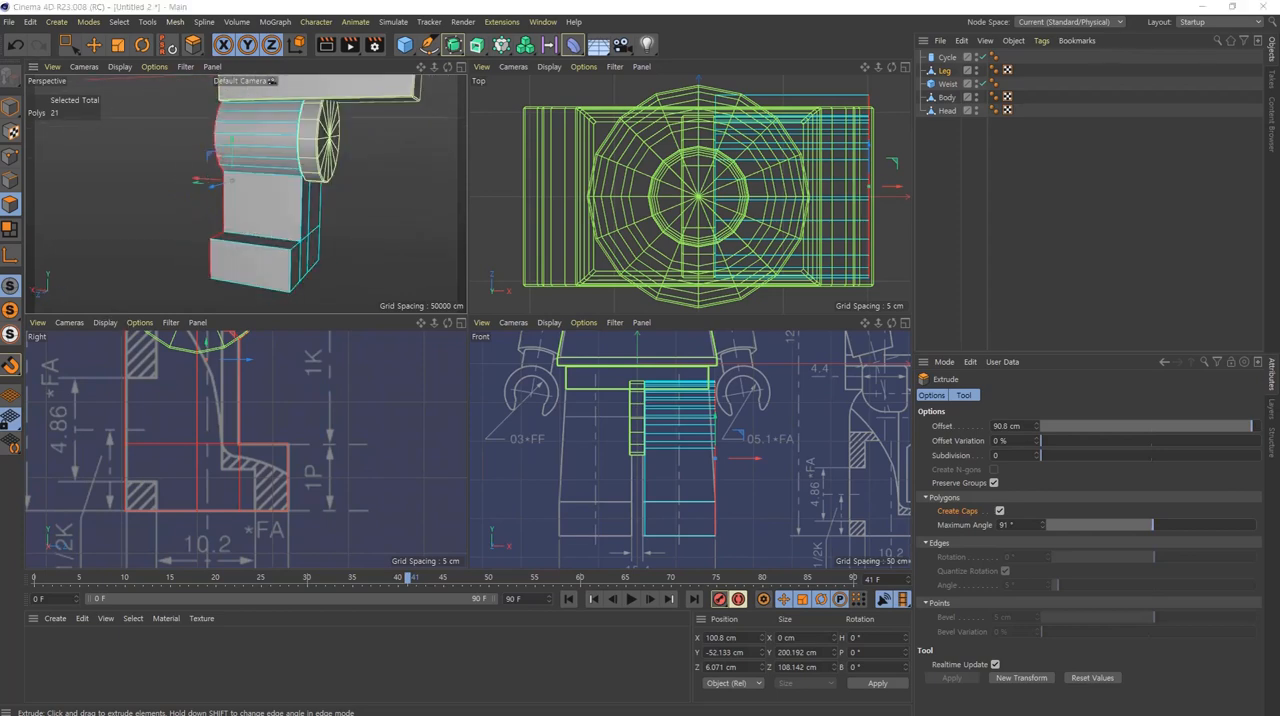
Step: Add an FFD deformer as a child of the Leg, fitted to its dimensions
middle_click(670, 490)
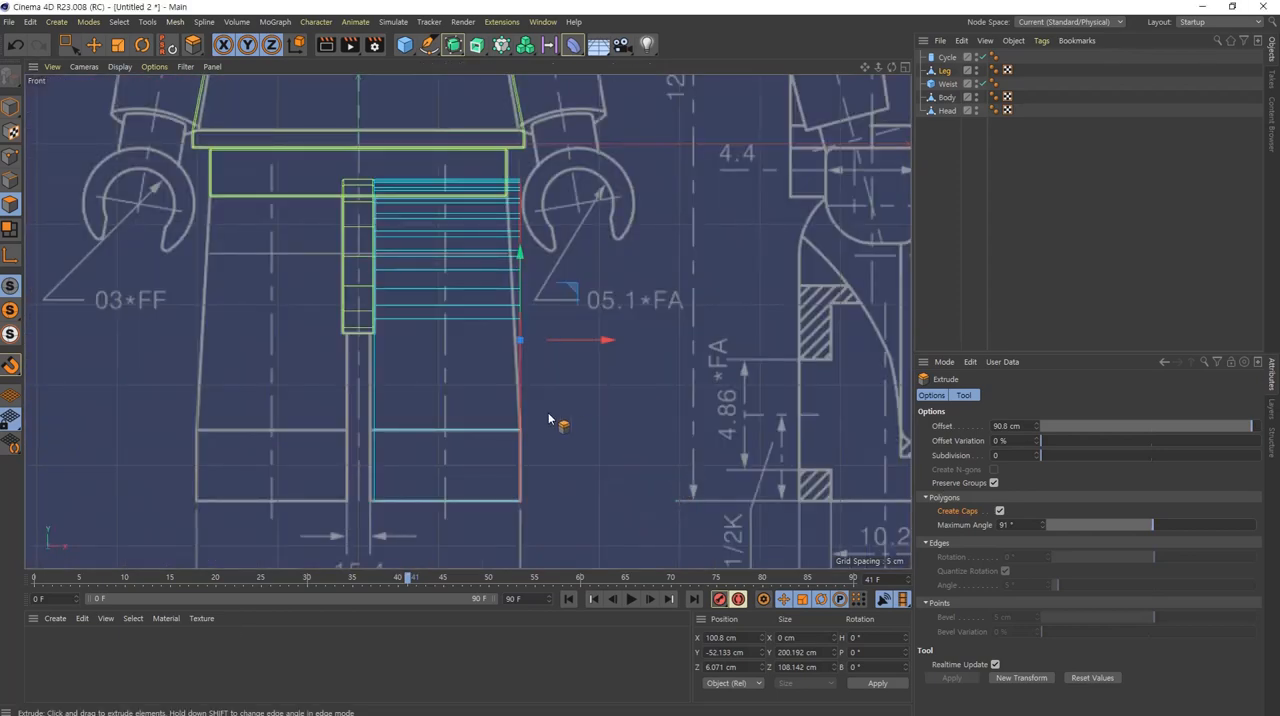
middle_click_drag(560, 423, 651, 397, "alt")
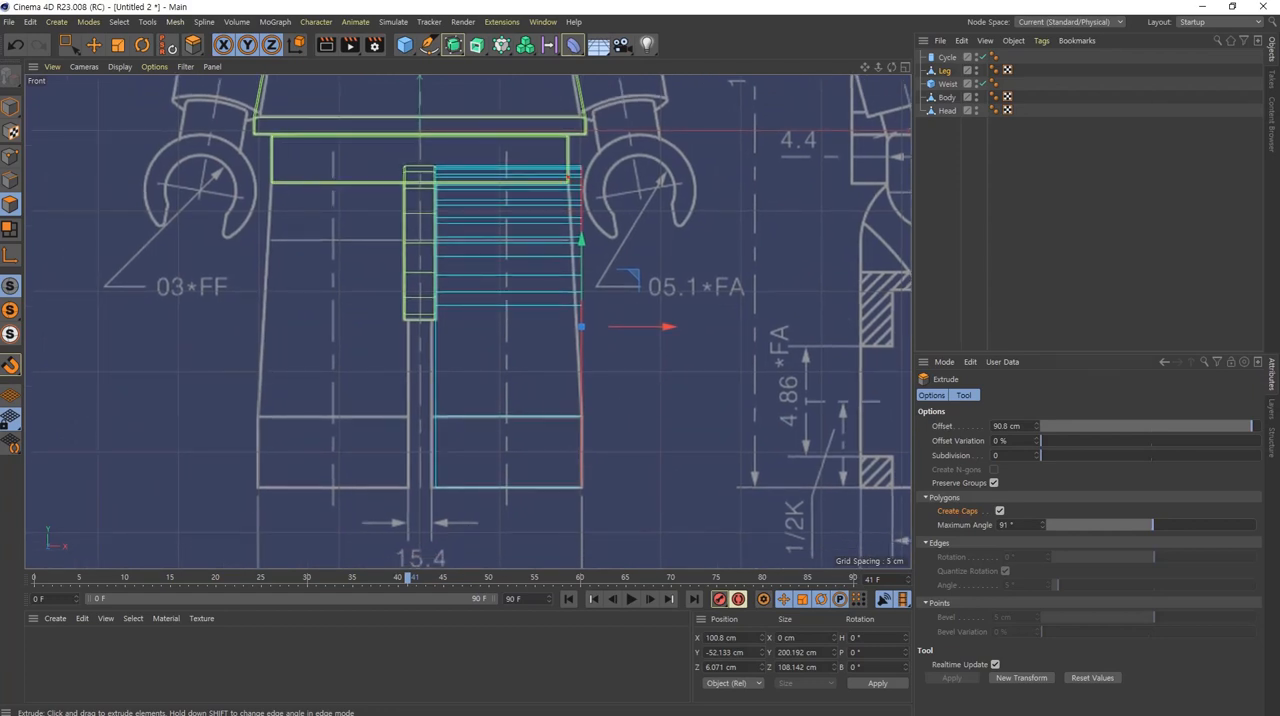
left_click(568, 178)
left_click(944, 72)
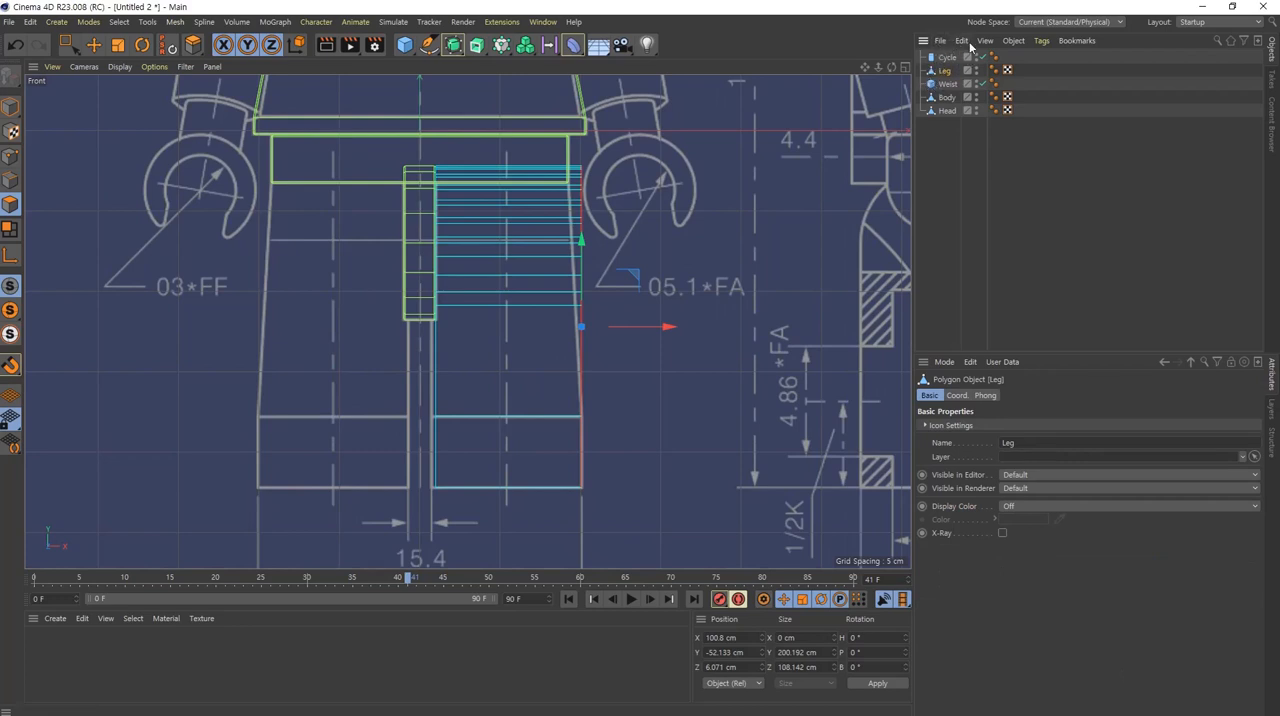
left_click(573, 44)
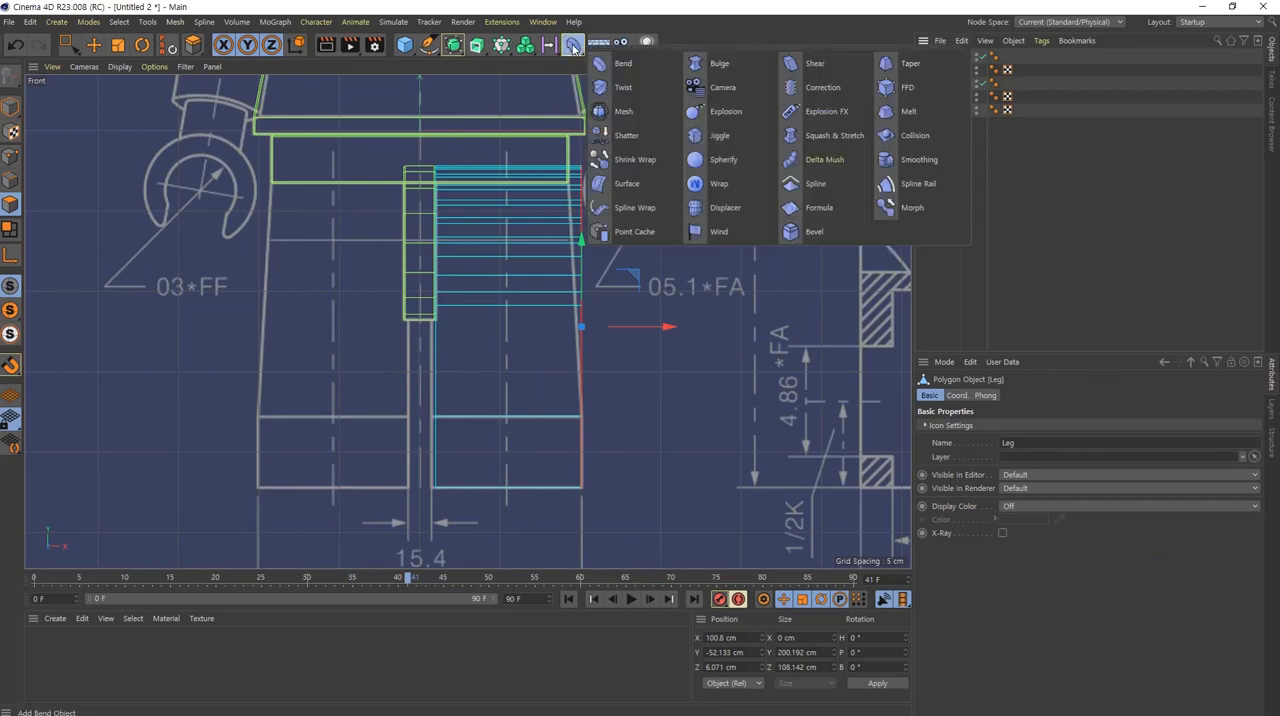
left_click(918, 87)
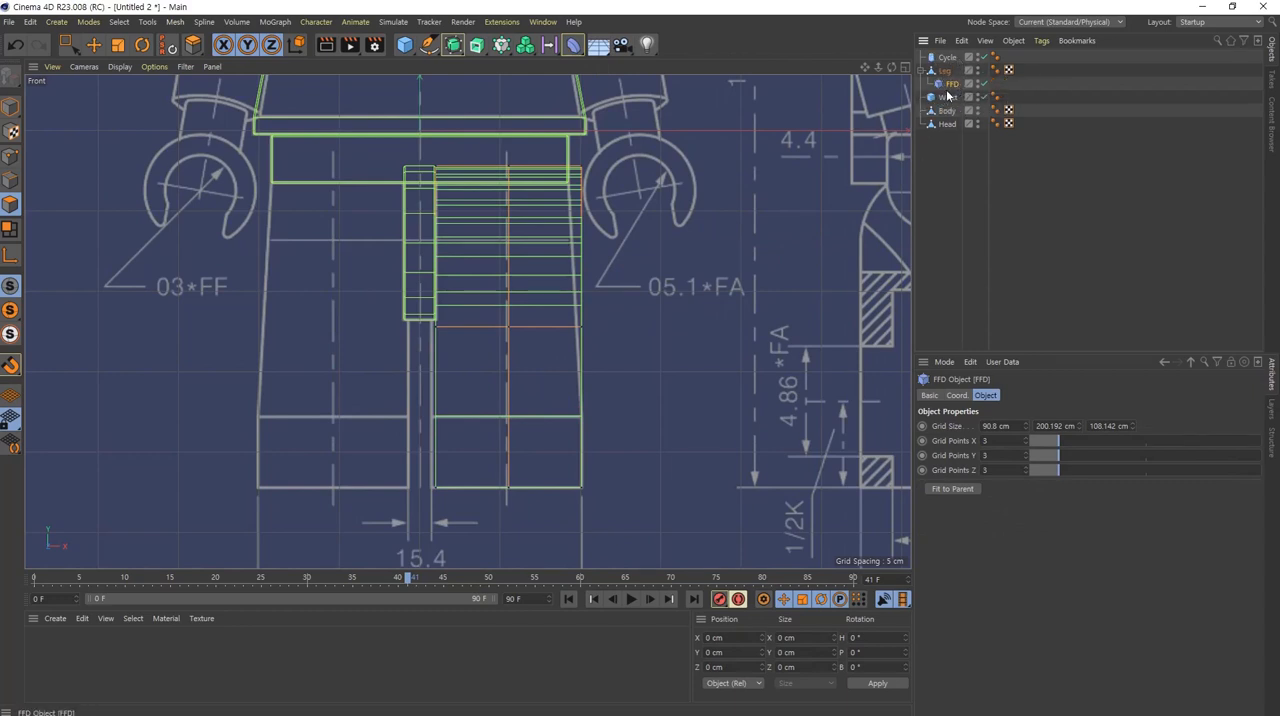
Step: Set the FFD deformer's grid points to 2 in X, Y and Z
scroll(1002, 441, "down", 1)
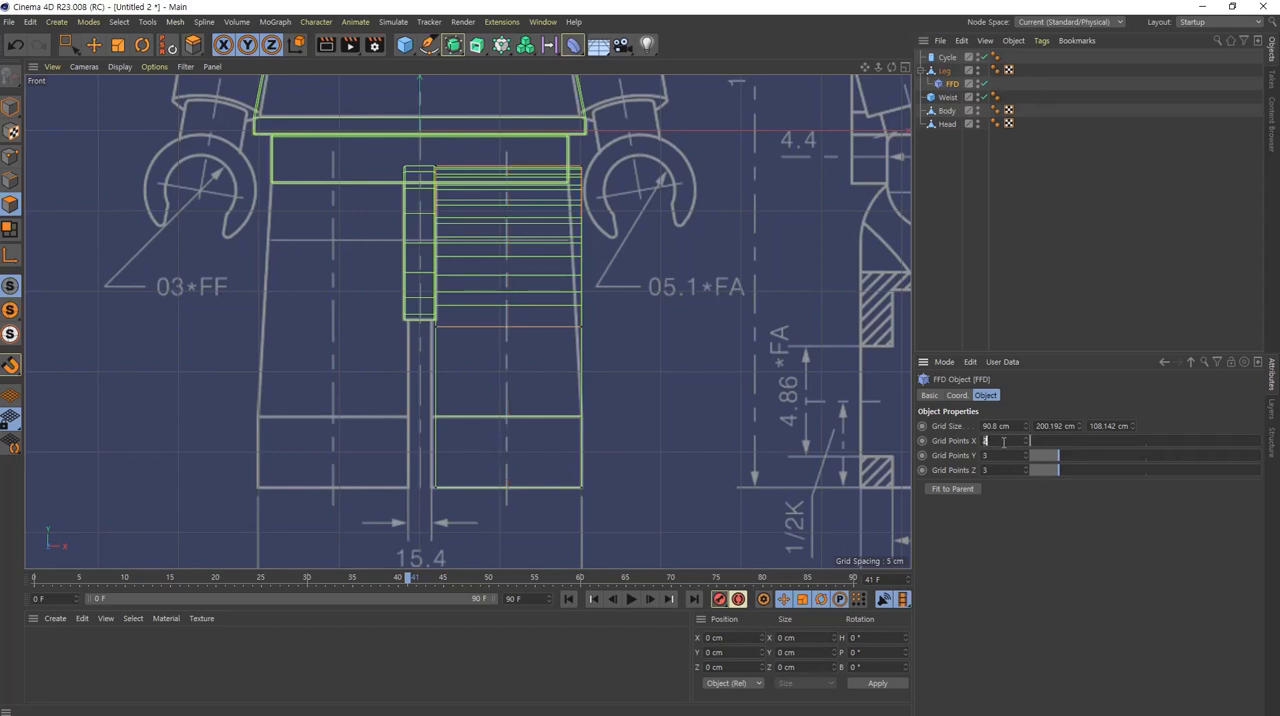
scroll(1008, 457, "down", 1)
scroll(1008, 469, "down", 1)
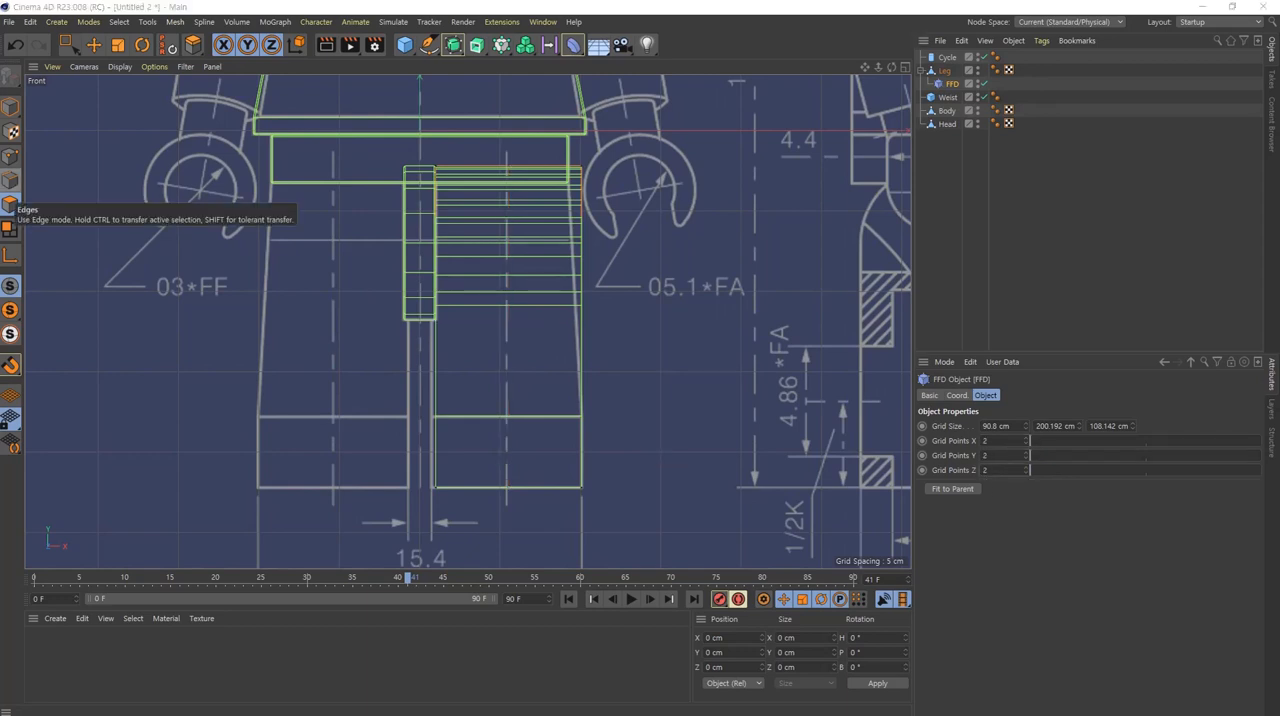
Step: Move the FFD cage up to about Y -6 cm so its lower edge meets the blueprint's line above the foot
left_click_drag(957, 86, 744, 222)
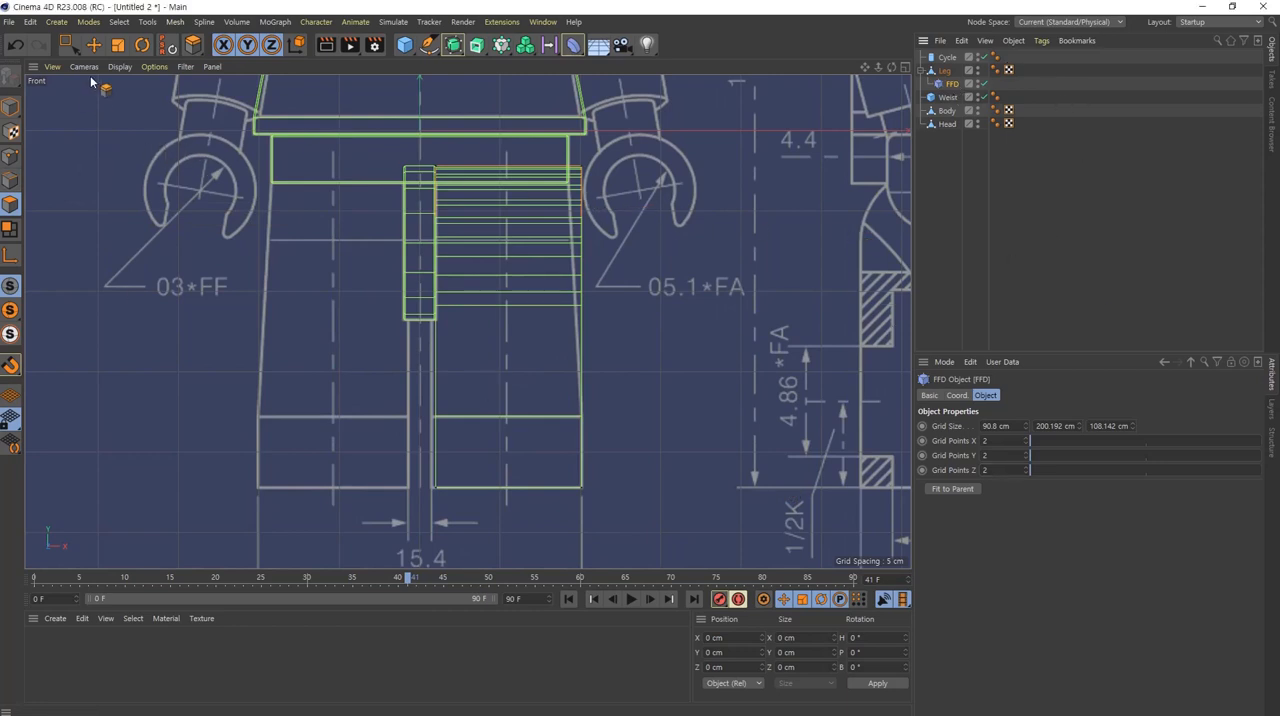
left_click(5, 105)
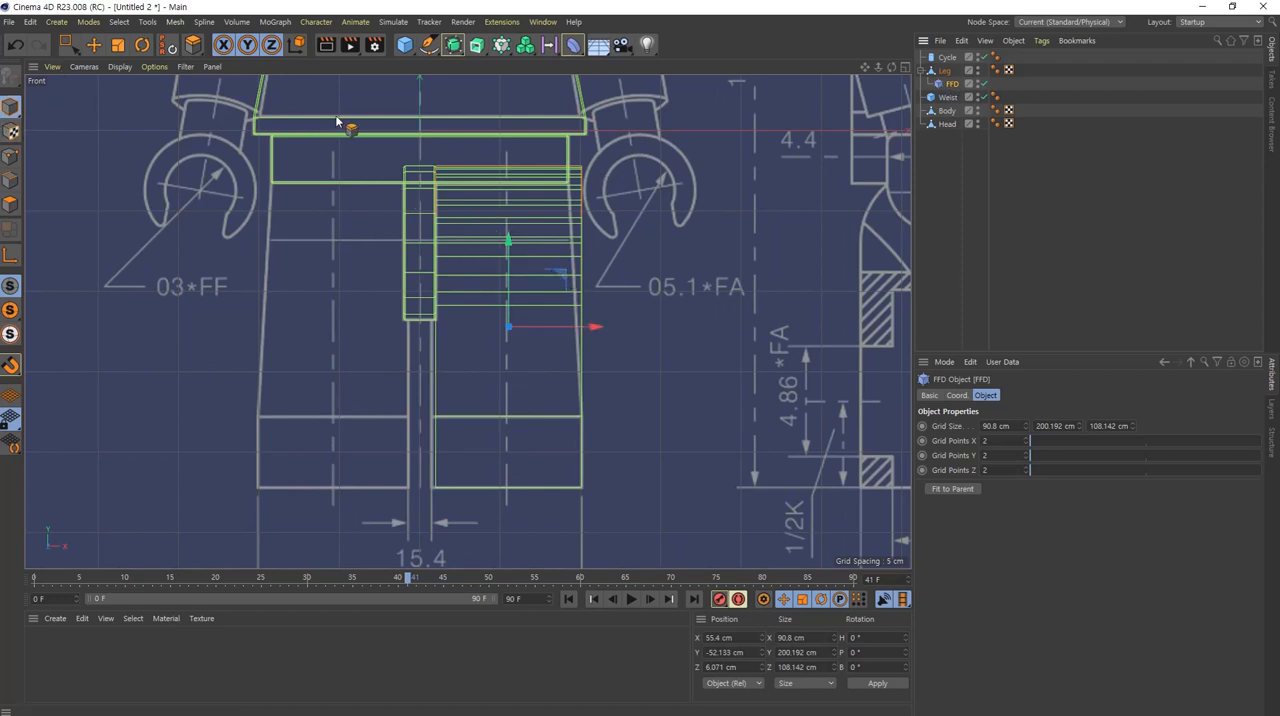
left_click(94, 45)
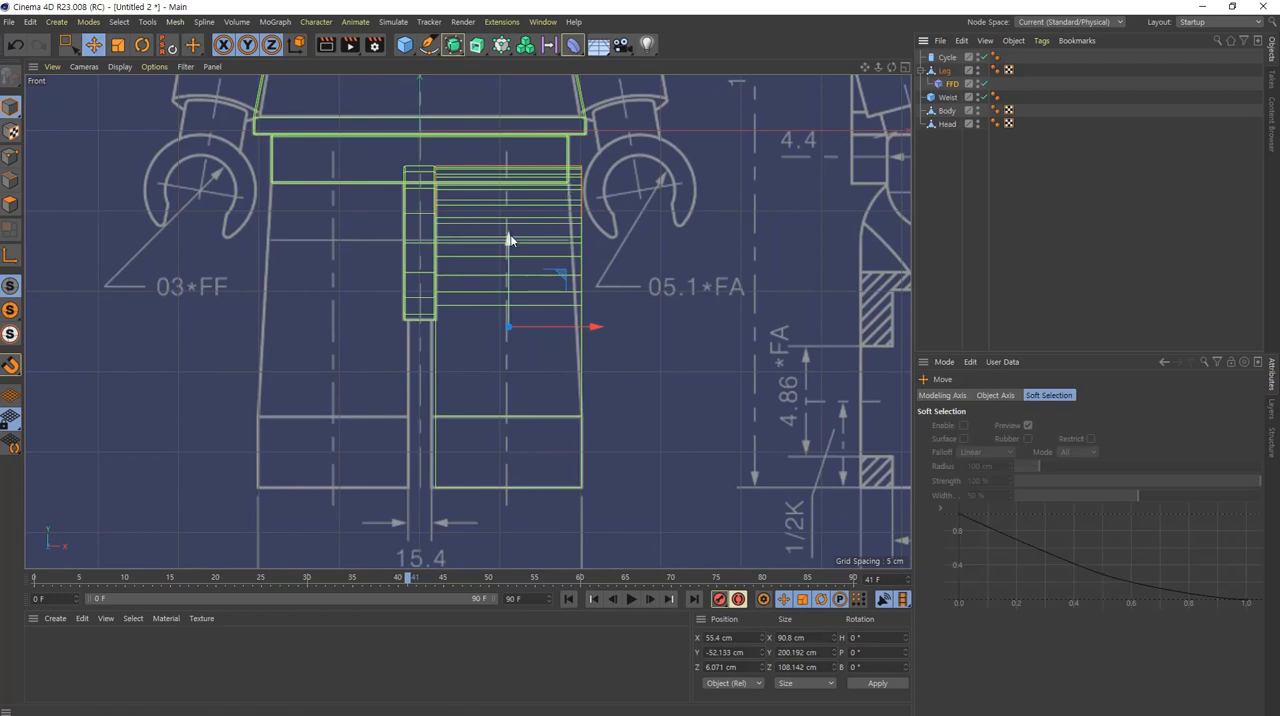
left_click_drag(508, 240, 515, 170)
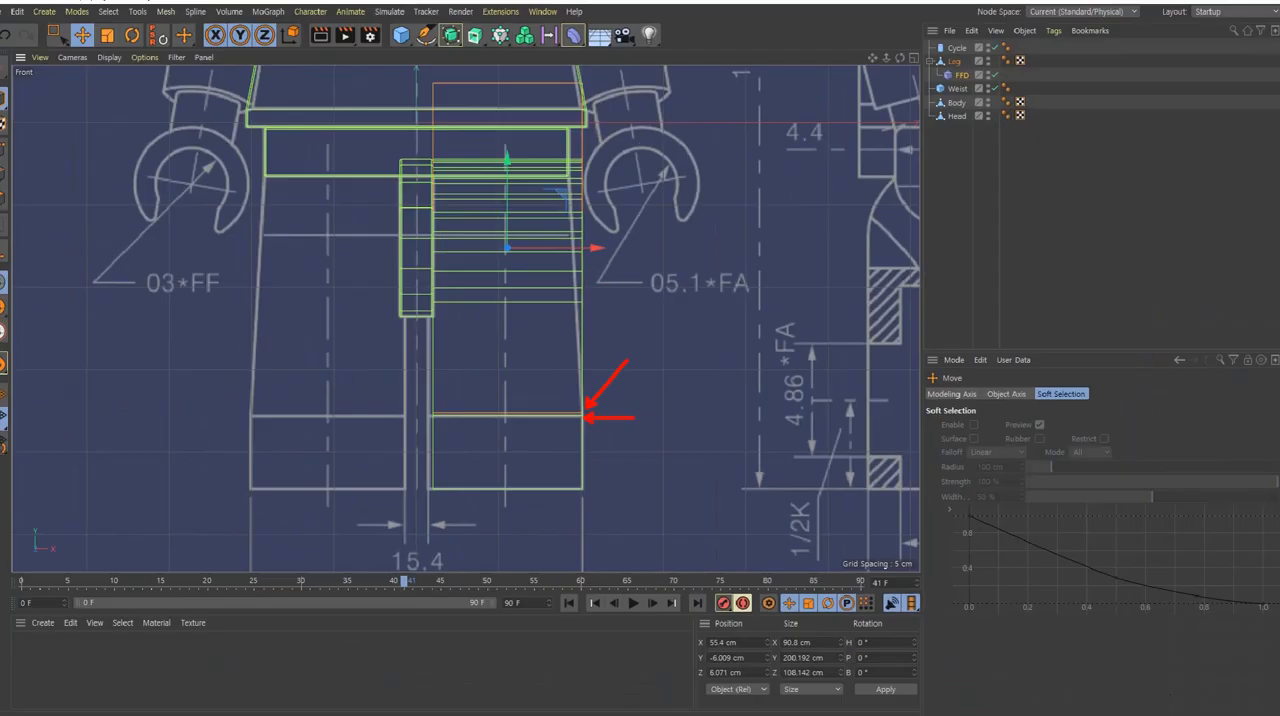
Step: Select the FFD cage's upper outer points and move them inward to about X 34.6 cm, matching the blueprint's tapered outer leg line
scroll(530, 265, "up", 2)
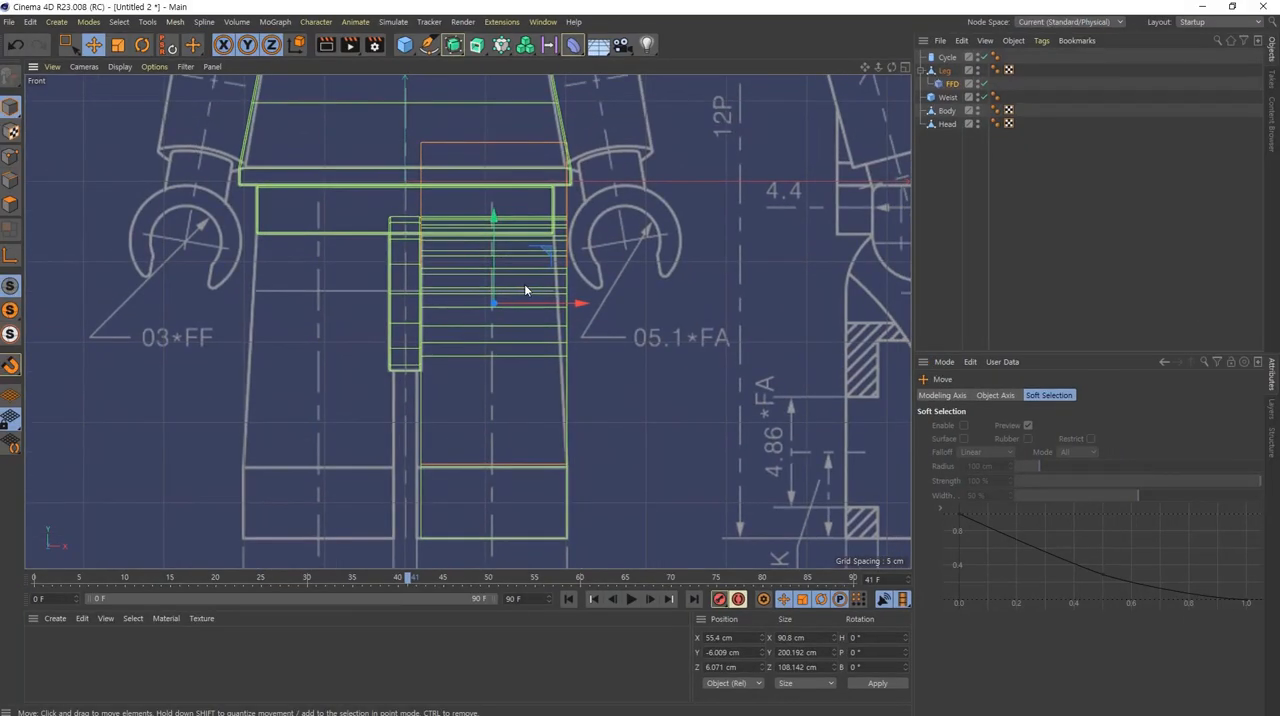
left_click(9, 158)
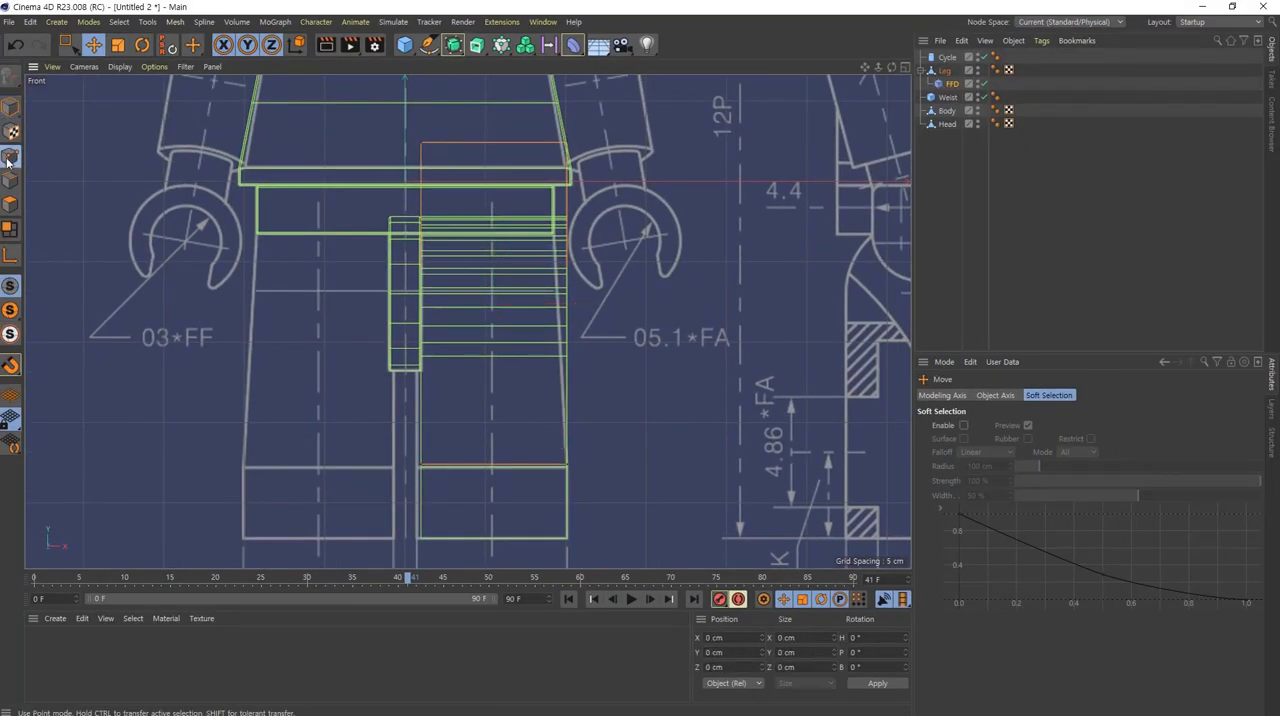
left_click(65, 40)
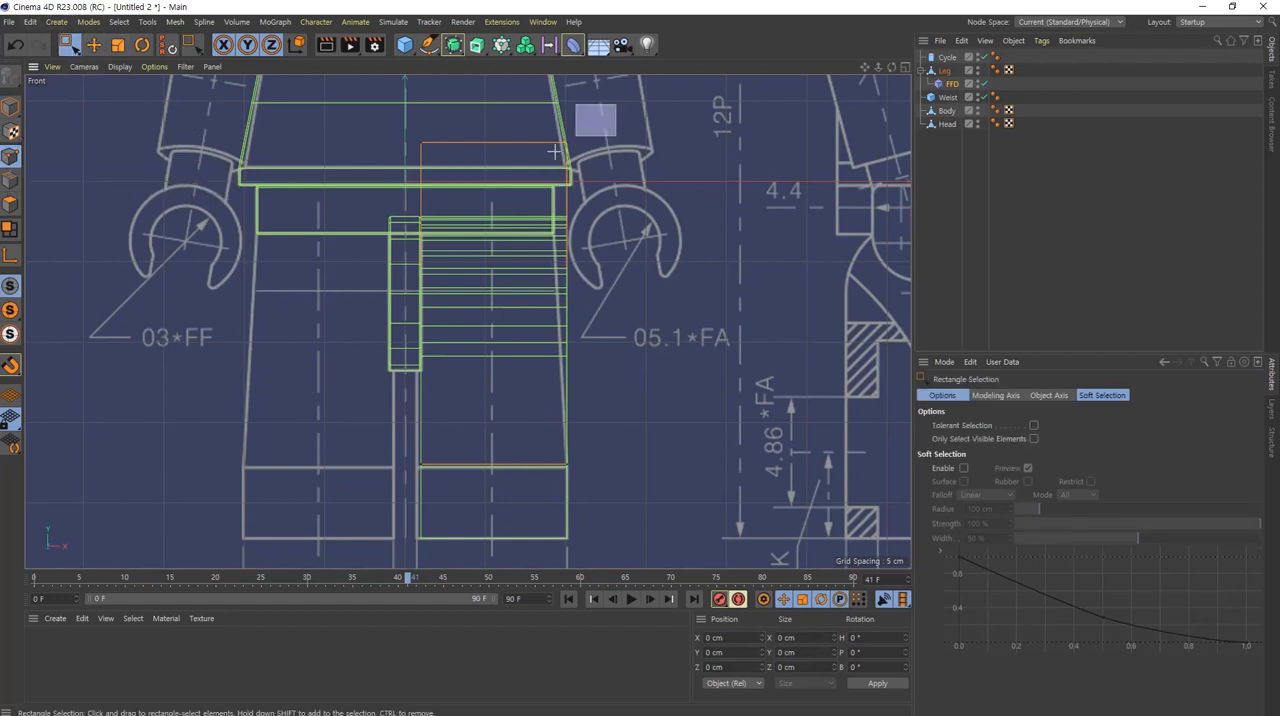
left_click_drag(554, 151, 520, 184)
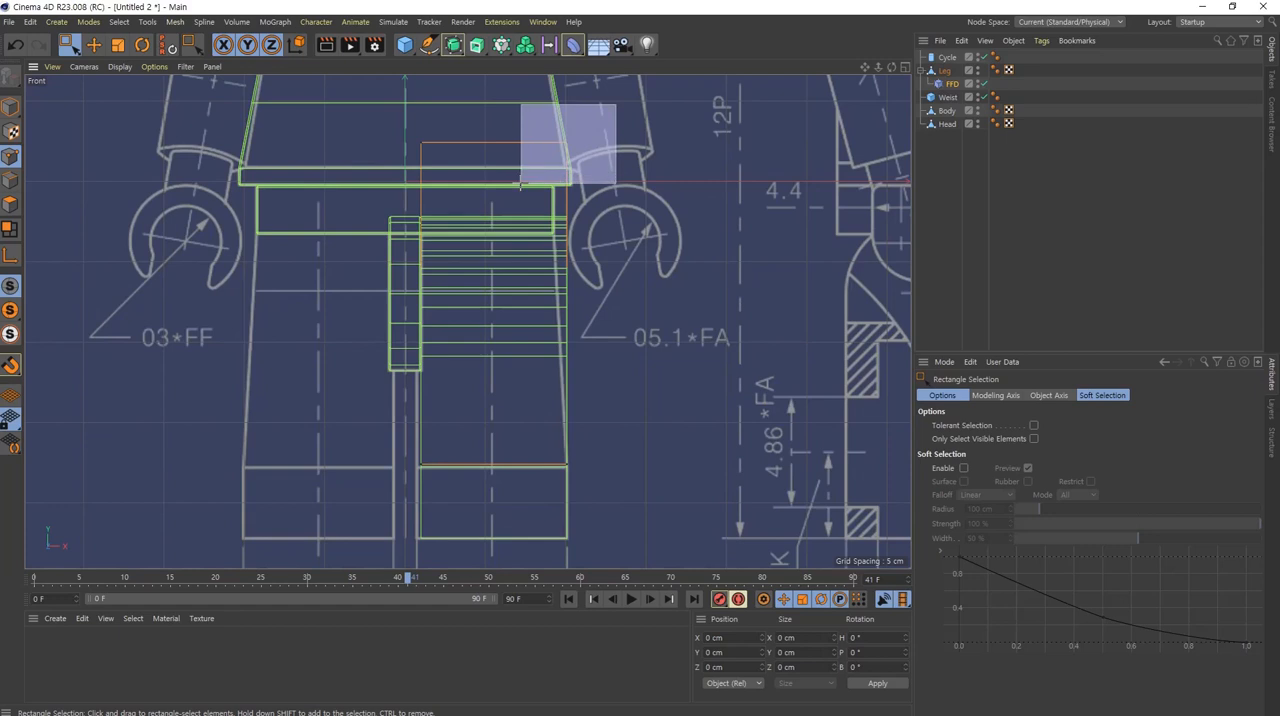
left_click_drag(520, 184, 520, 184)
left_click_drag(649, 146, 632, 144)
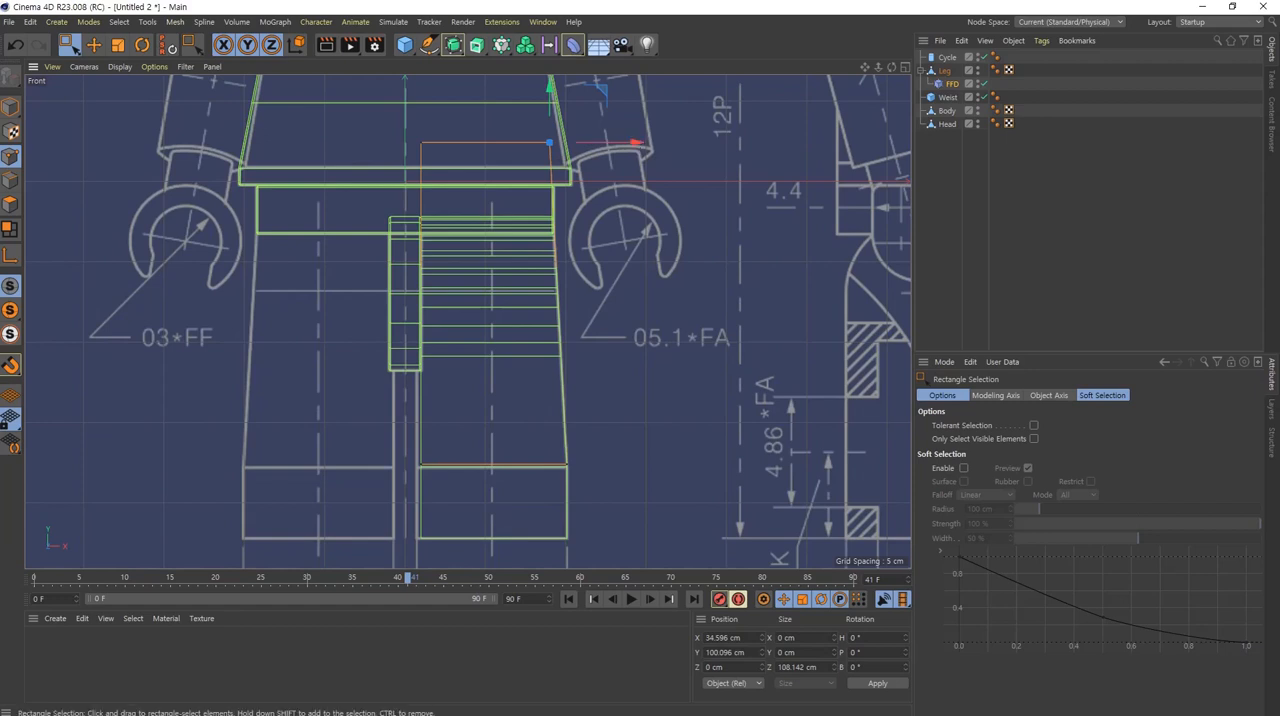
Step: Merge the Leg and its FFD deformer into a single polygon object with Connect Objects + Delete
left_click(944, 70)
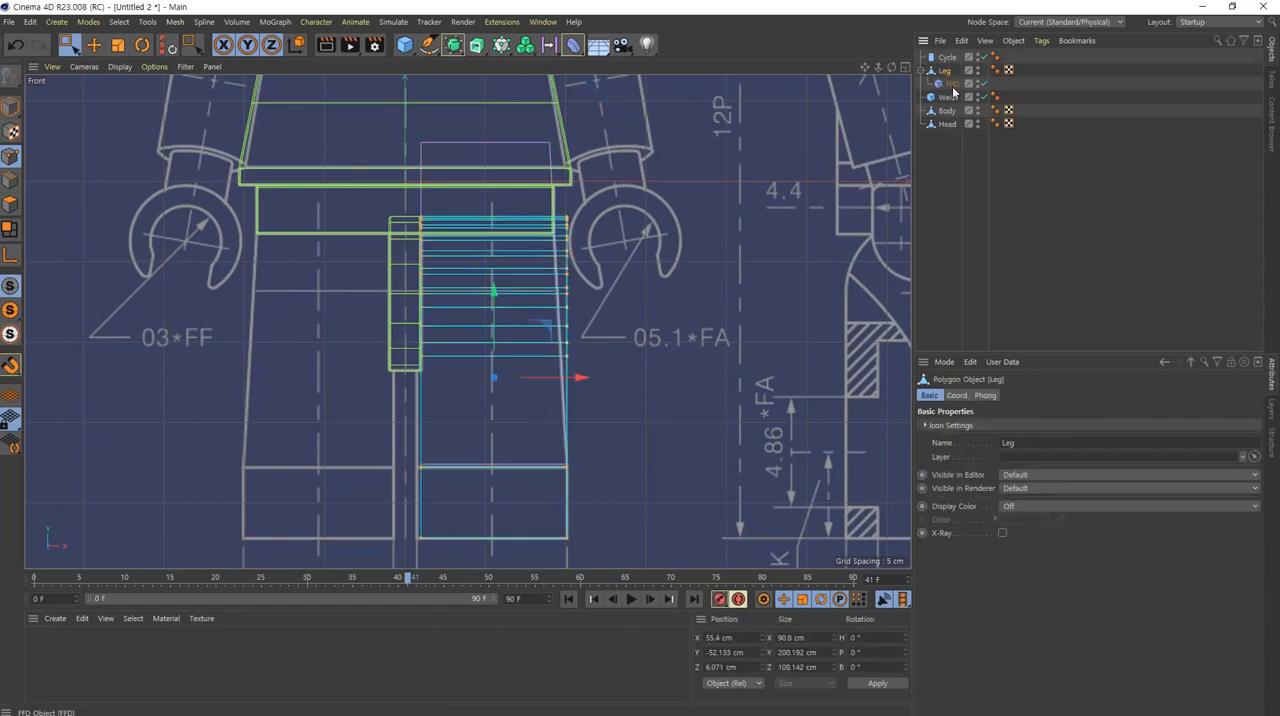
left_click(952, 86, "ctrl")
left_click(945, 72)
left_click(950, 83)
left_click(945, 72)
left_click(952, 86)
left_click(946, 73)
left_click(951, 85, "ctrl")
right_click(946, 73)
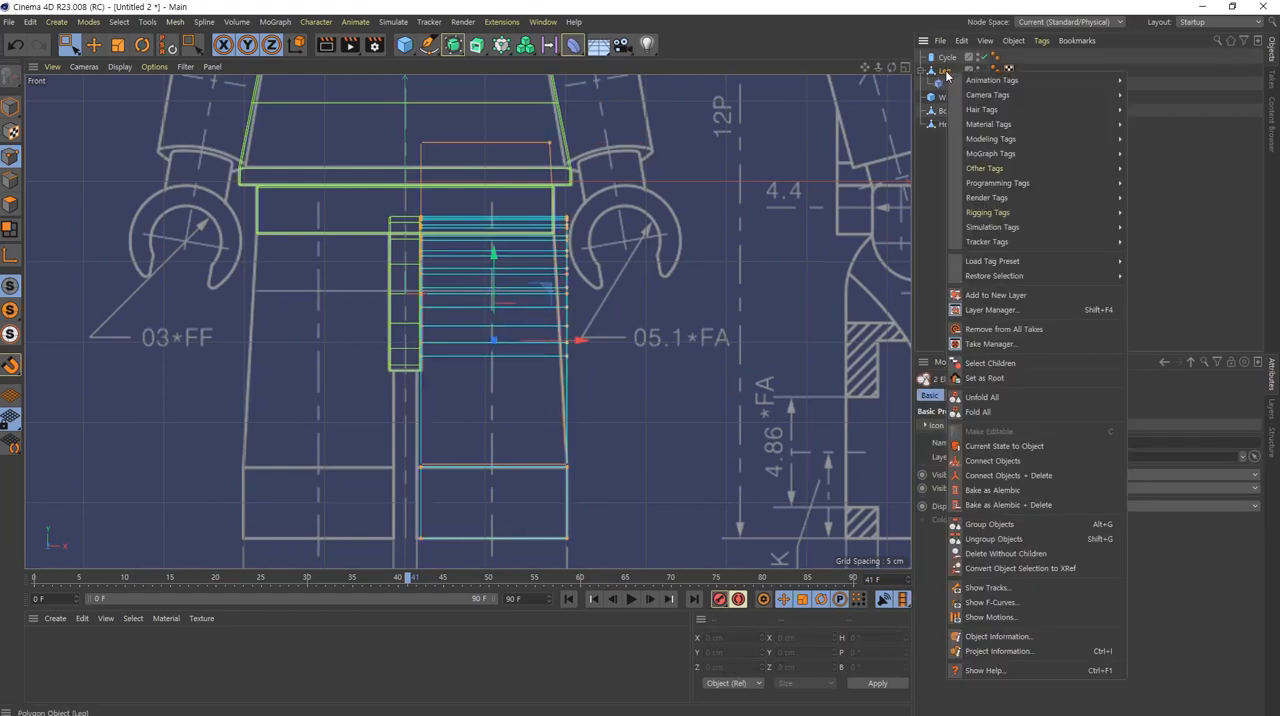
left_click(1047, 478)
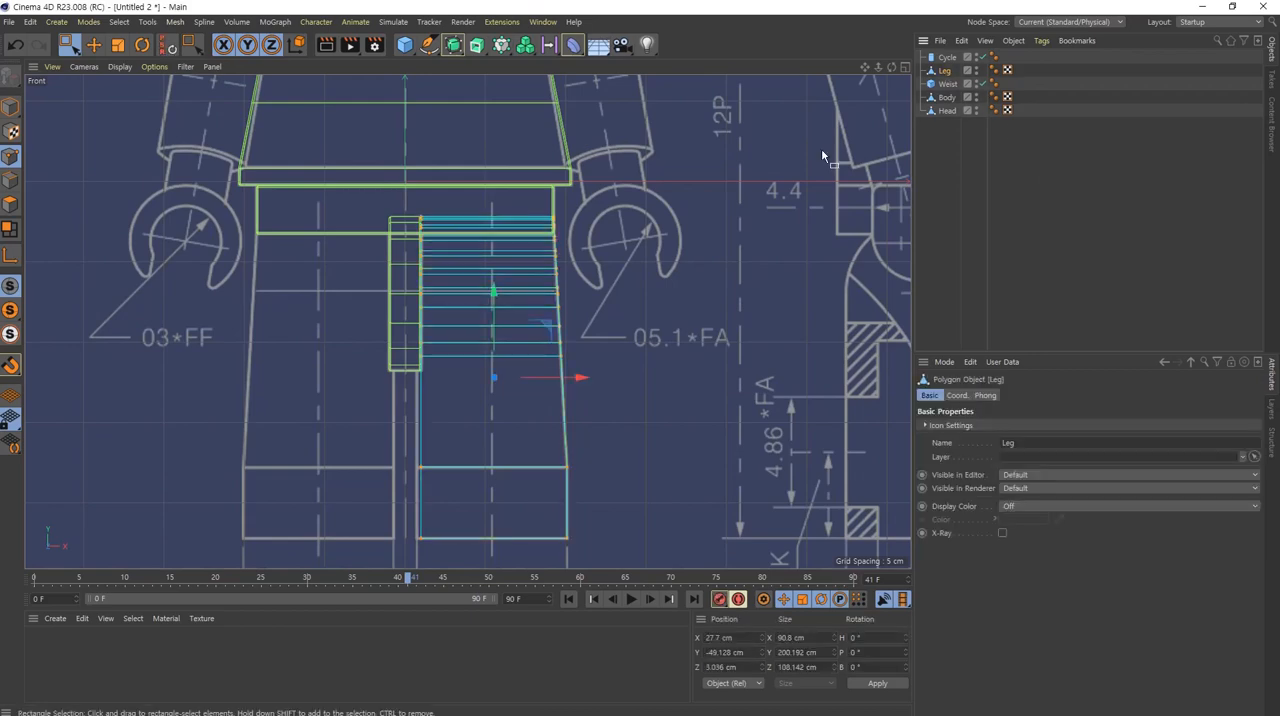
Step: Add a Bevel deformer as a child of the Leg and examine the leg's edges from several sides in the perspective view
middle_click(463, 338)
middle_click(266, 226)
left_click_drag(392, 293, 494, 250, "alt")
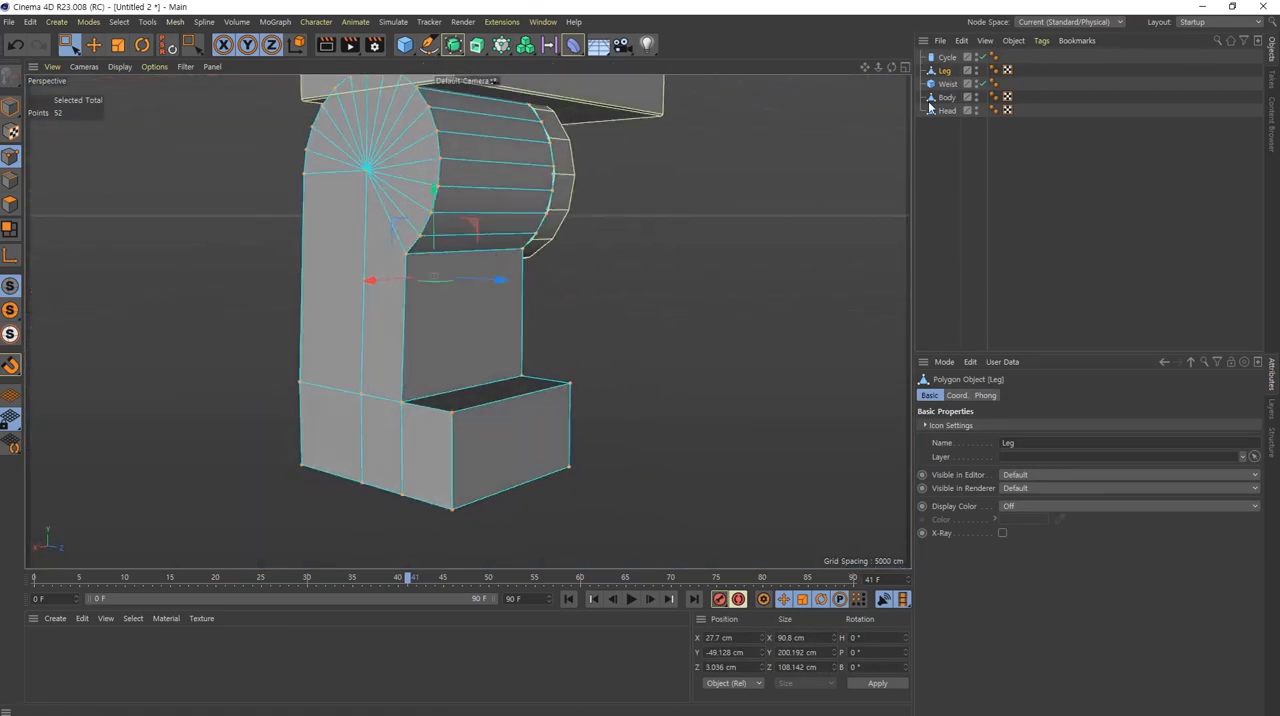
left_click(573, 45)
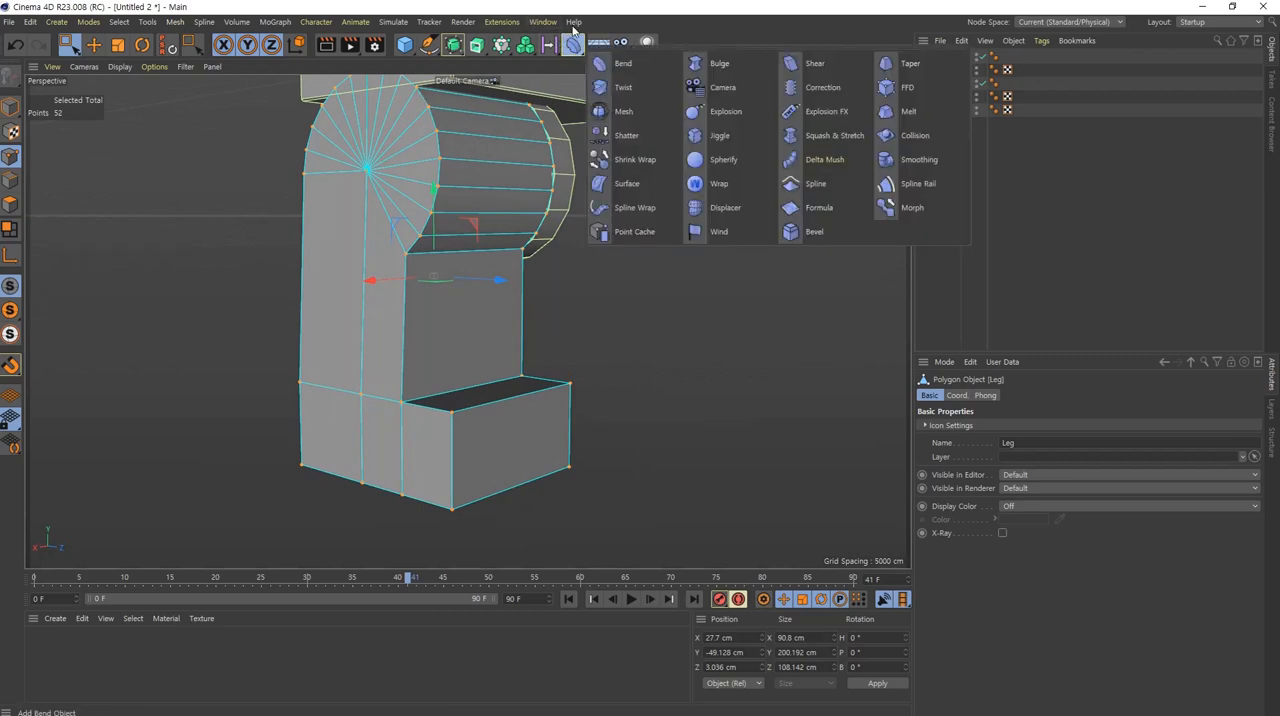
left_click(815, 232, "shift")
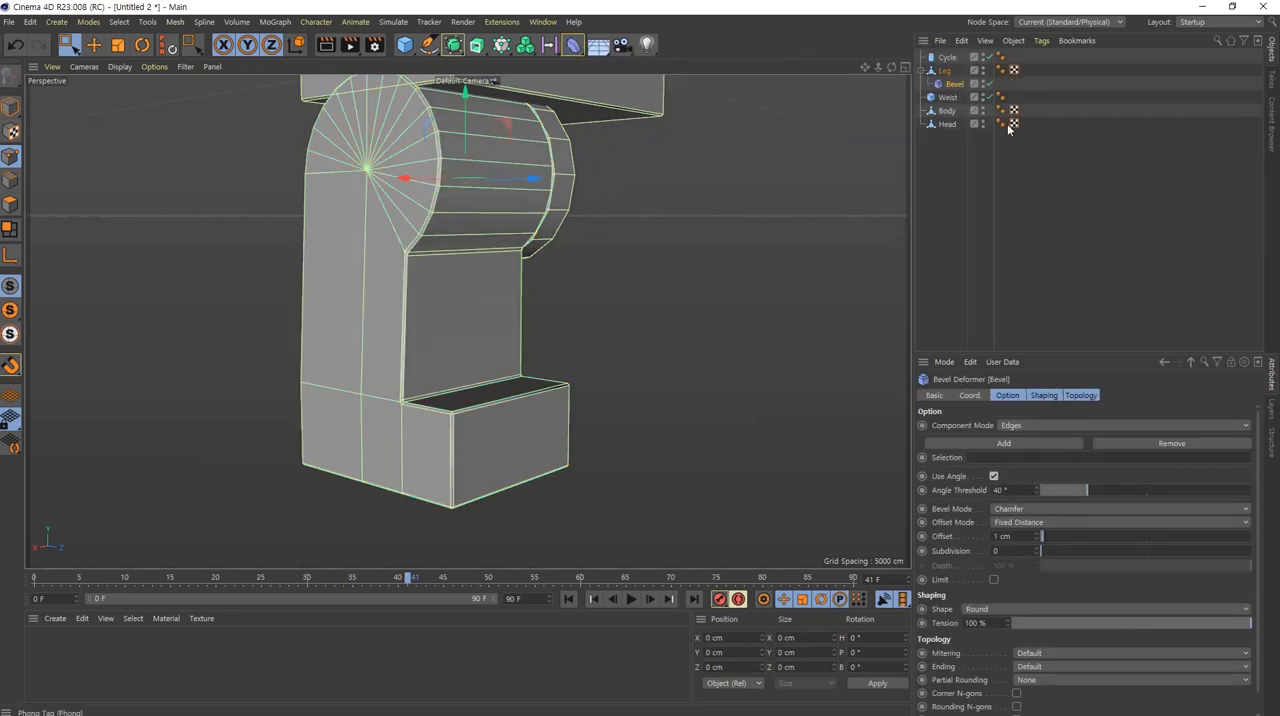
scroll(430, 276, "up", 8)
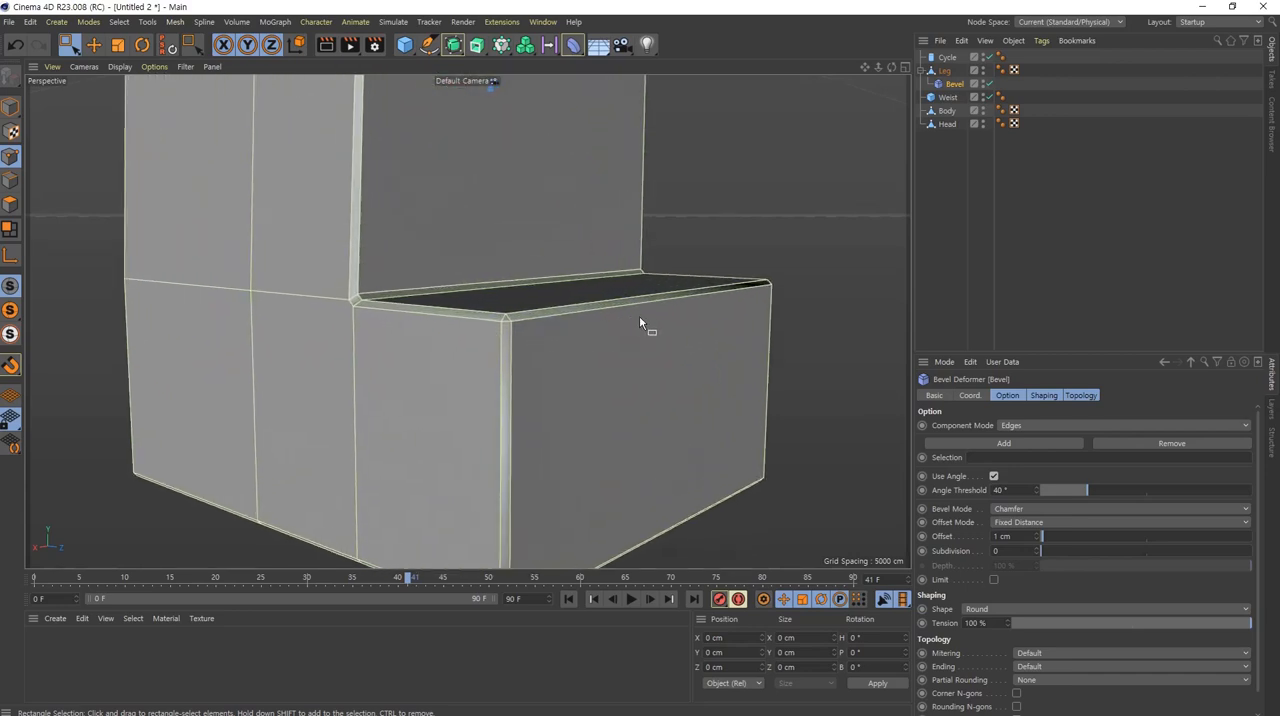
left_click_drag(640, 322, 663, 280, "alt")
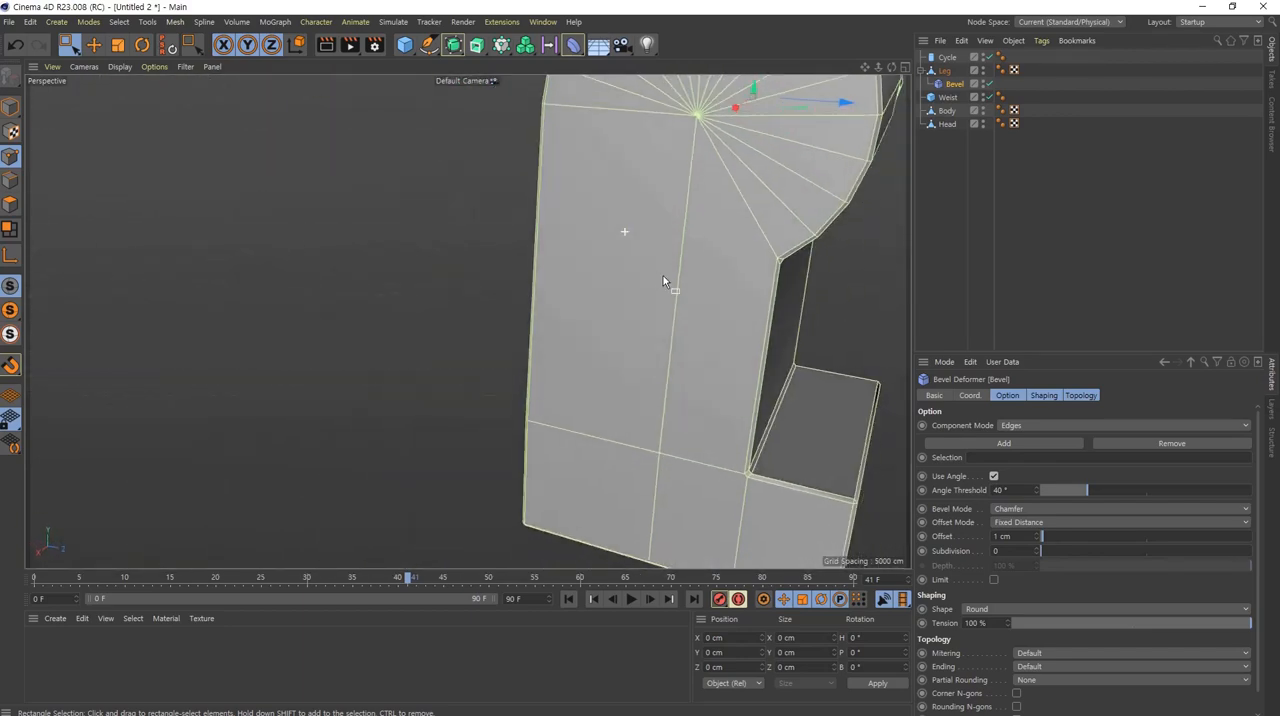
left_click_drag(739, 428, 451, 332, "alt")
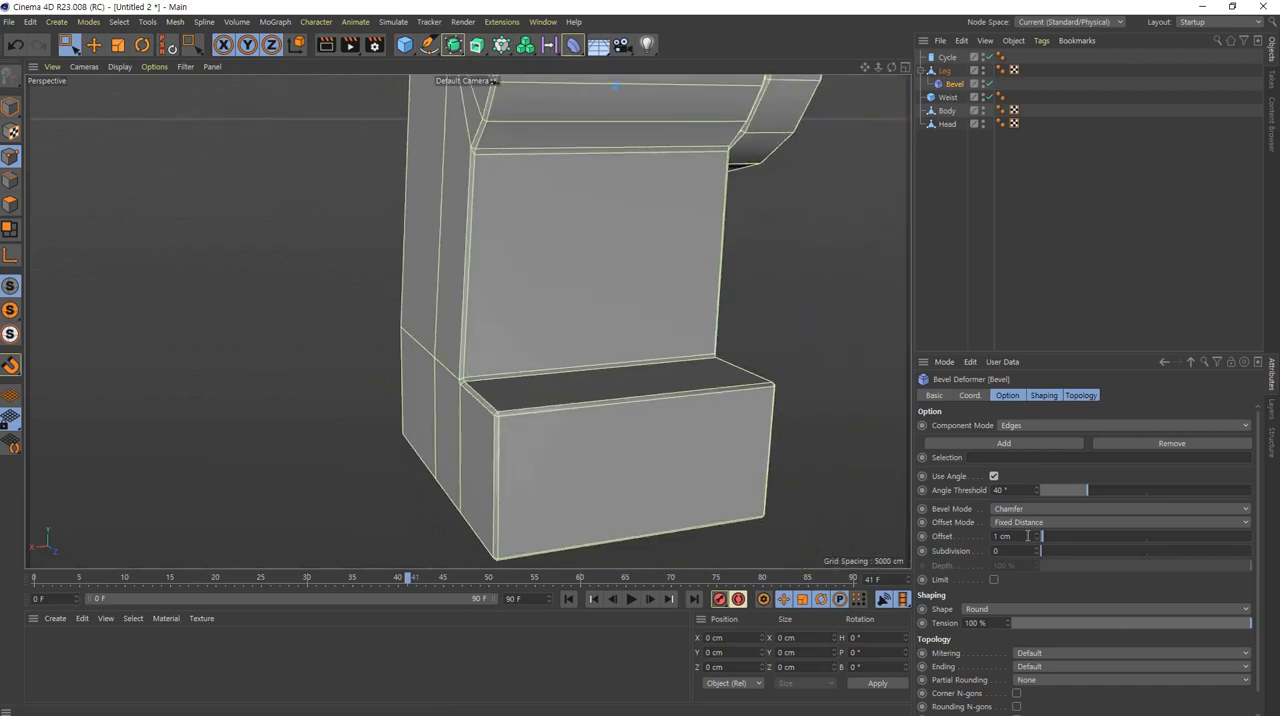
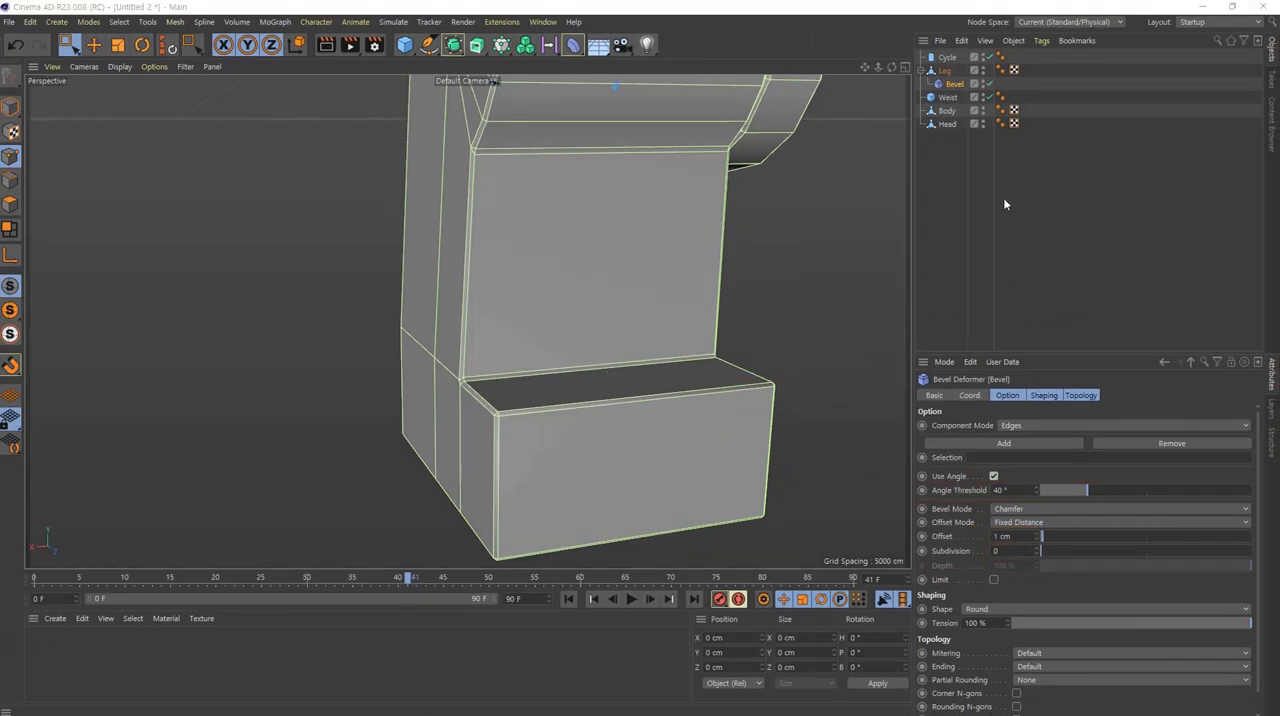
Step: Select the Leg object and activate Line Cut on its shin in the Right view
left_click_drag(502, 298, 410, 327, "alt")
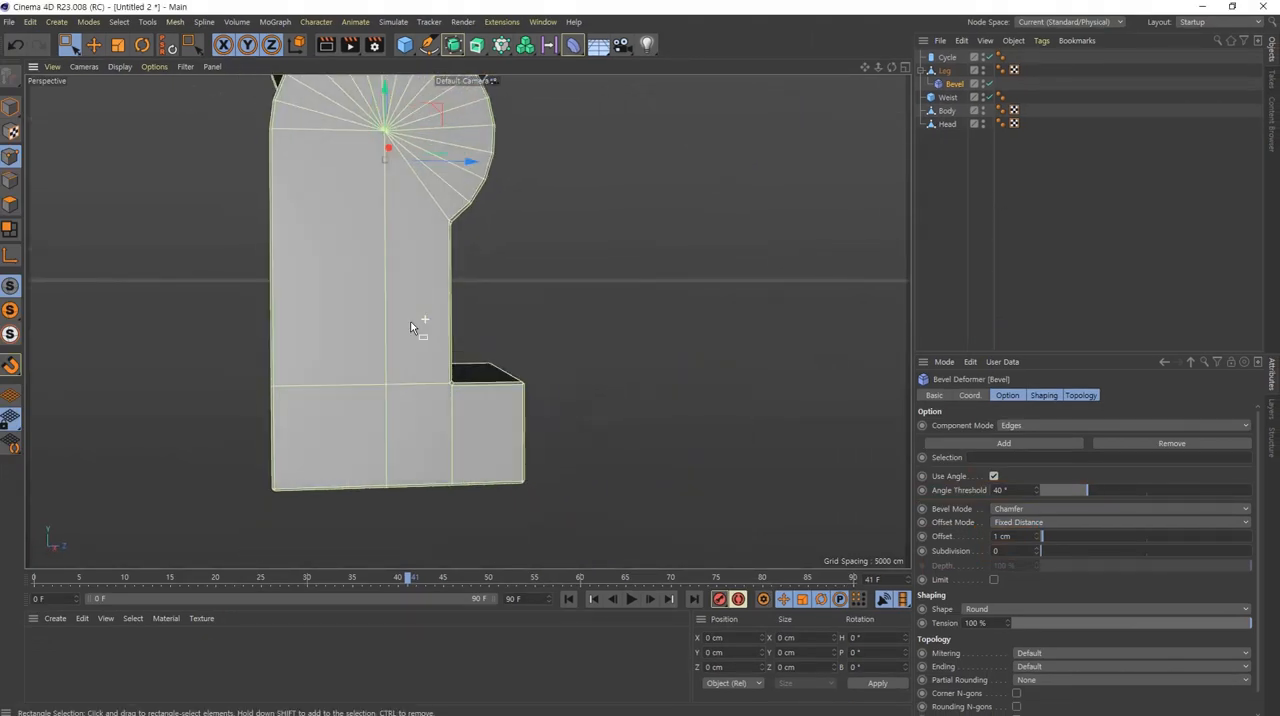
left_click(944, 70)
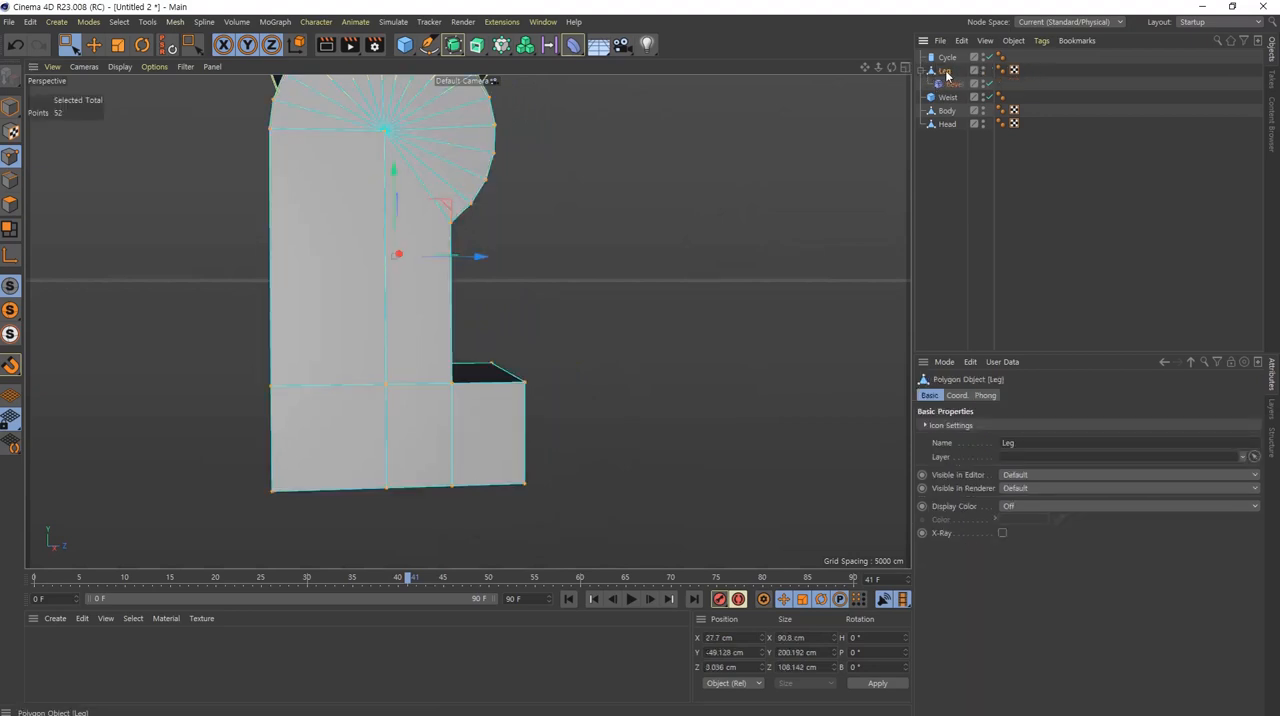
middle_click(433, 285)
middle_click(187, 420)
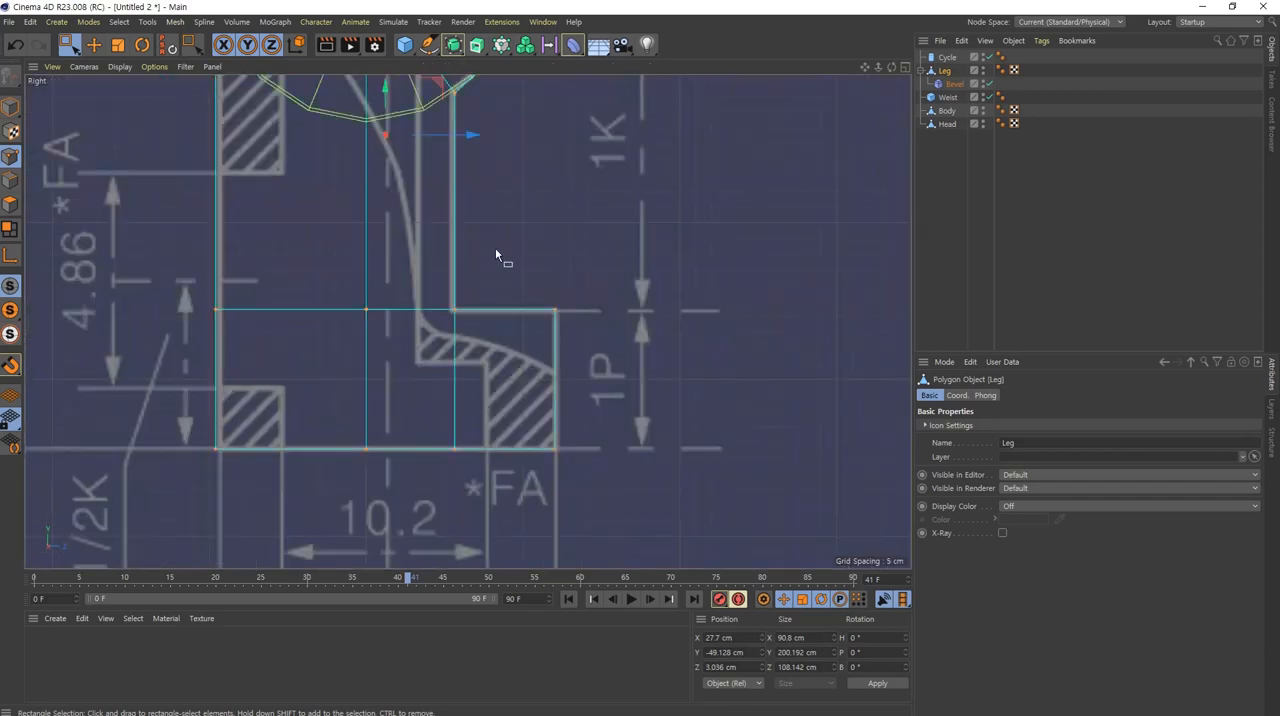
scroll(495, 249, "down", 1)
middle_click_drag(309, 222, 372, 330, "alt")
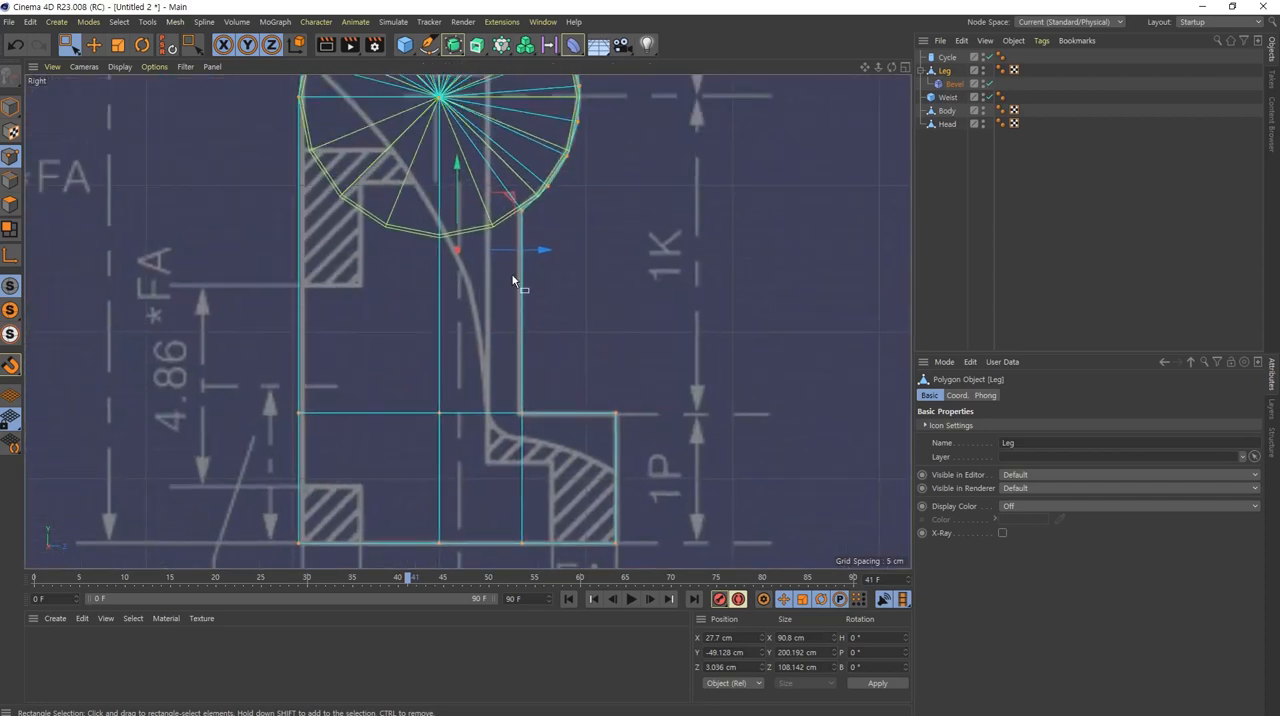
middle_click_drag(481, 294, 509, 302, "alt")
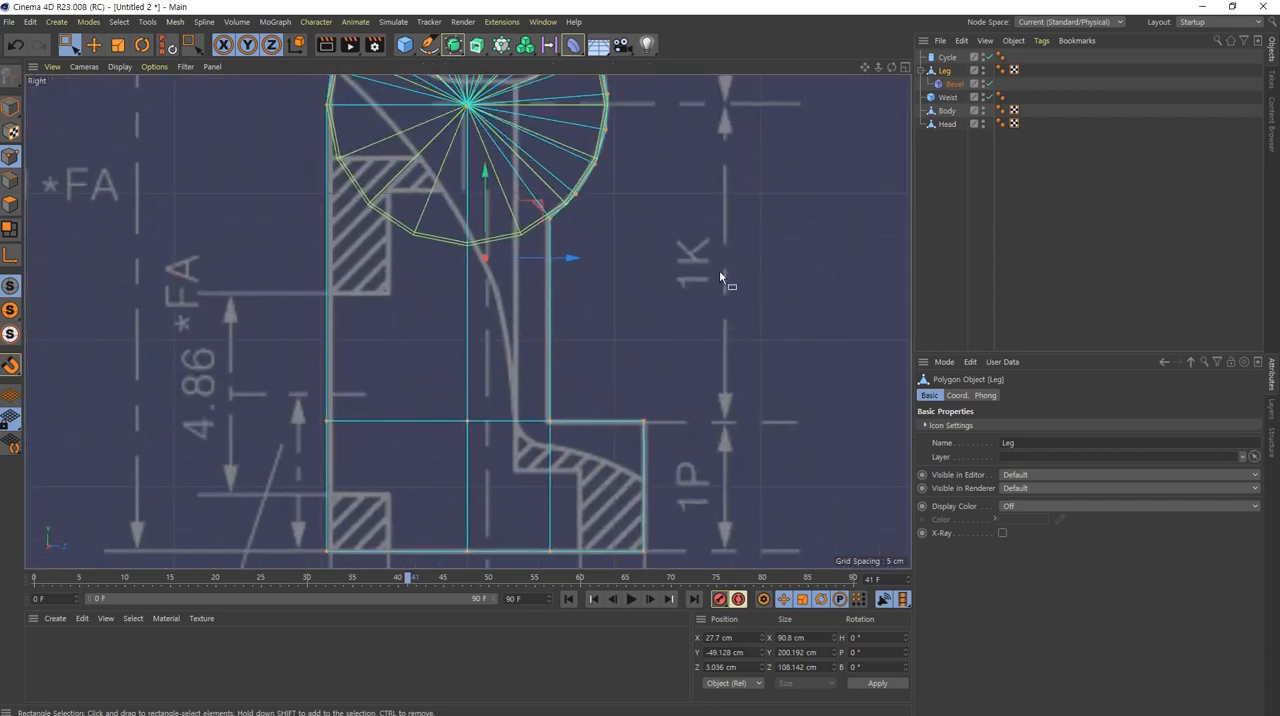
right_click(643, 217)
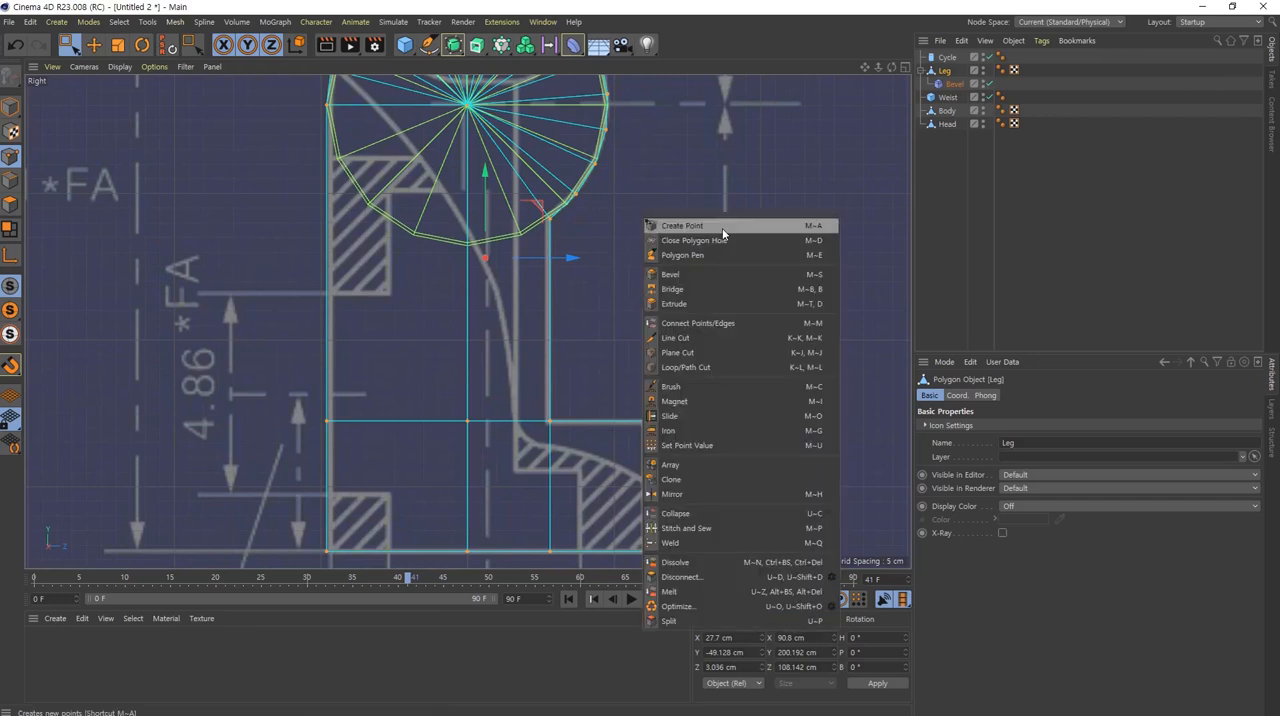
left_click(724, 340)
middle_click_drag(571, 363, 657, 349, "alt")
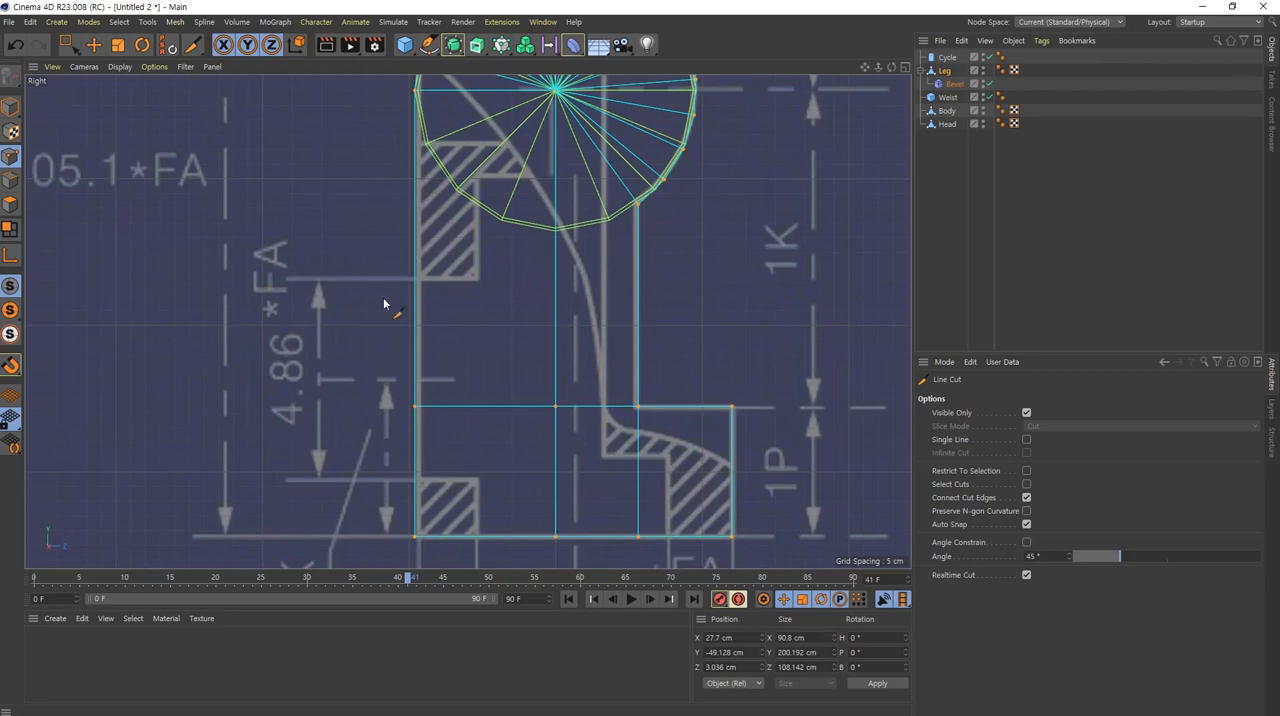
Step: Try a horizontal Line Cut across the shin in the Right view with Visible Only enabled
left_click(668, 293)
key("ctrl+z")
left_click(667, 296)
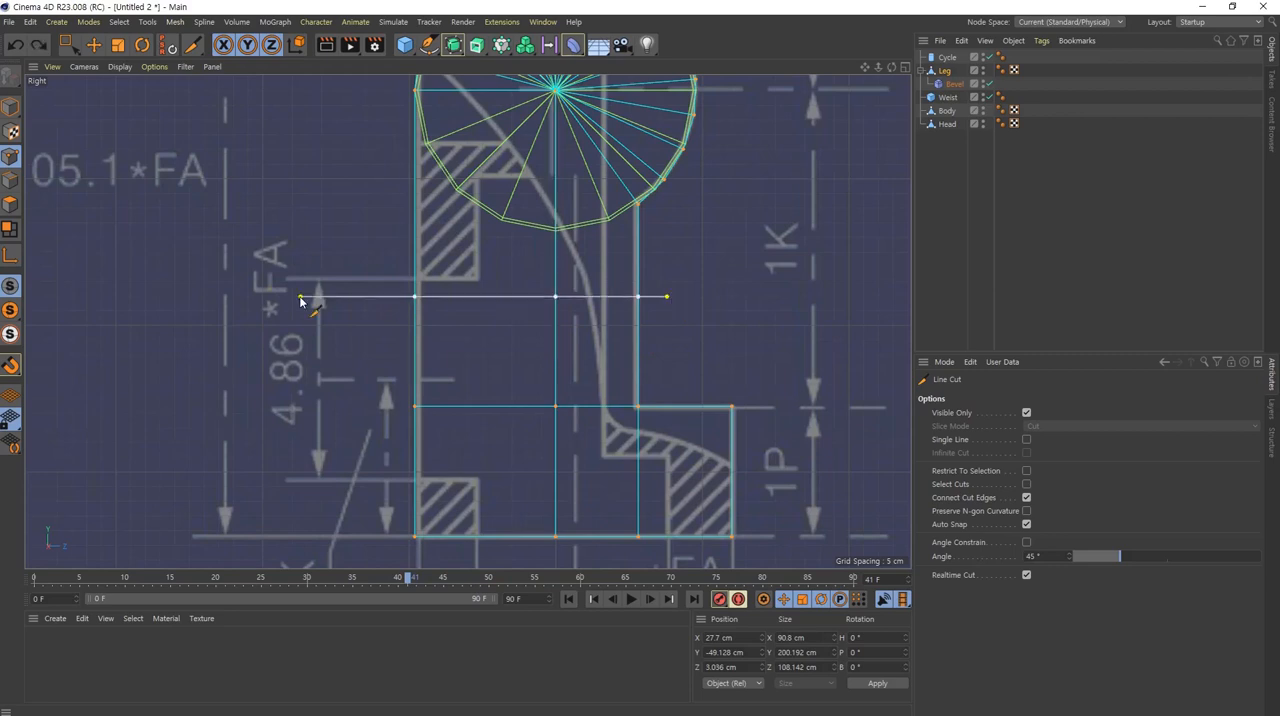
key("ctrl+z")
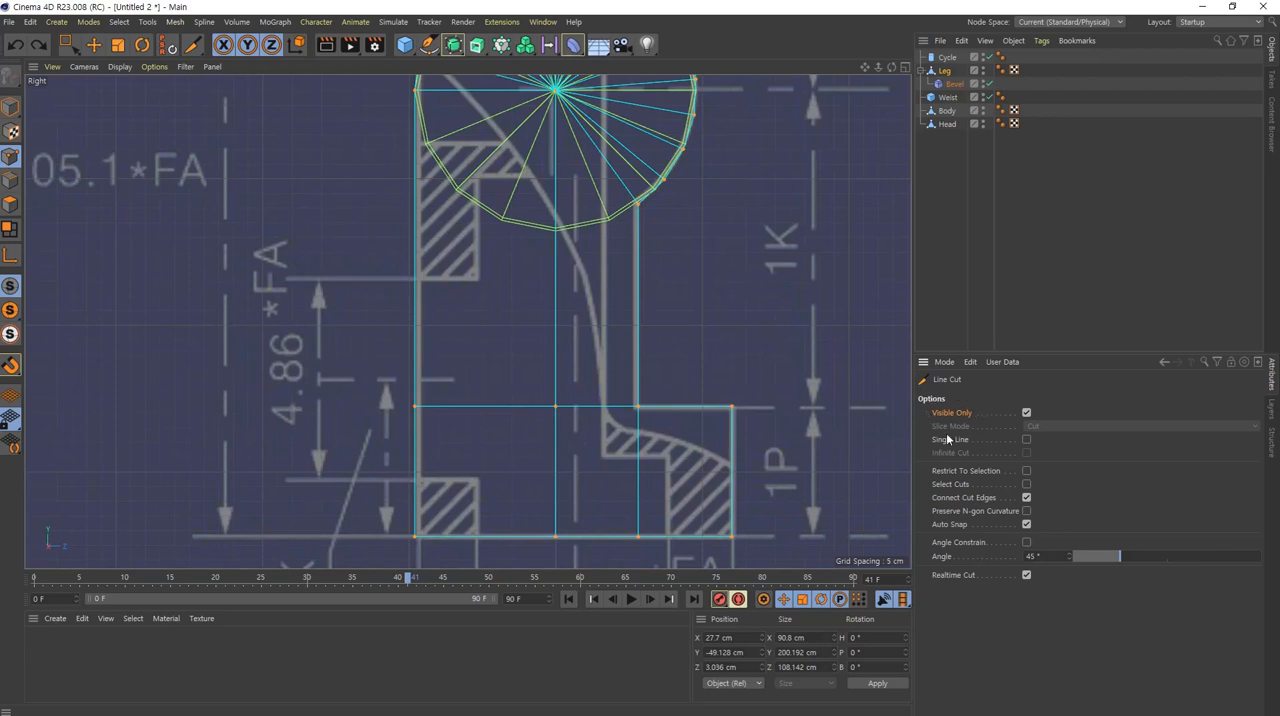
Step: Try a Line Cut across the shin in the perspective view with Visible Only enabled
middle_click(529, 337)
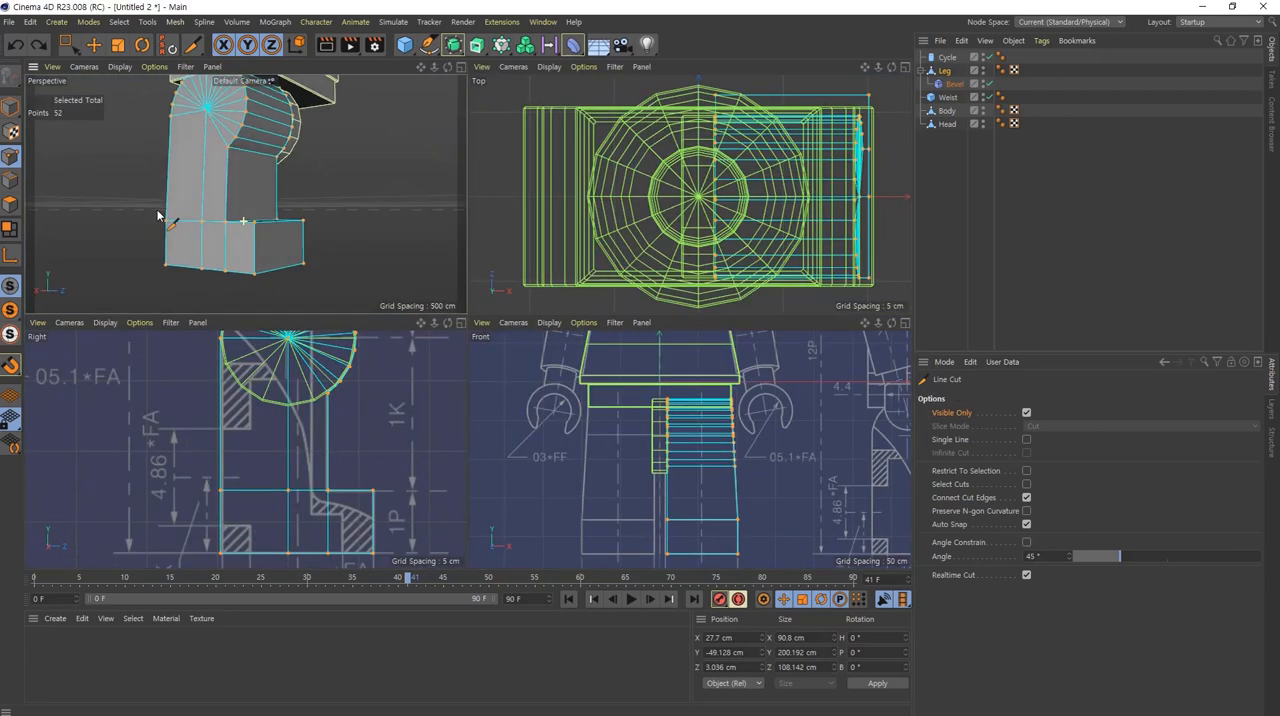
left_click_drag(157, 216, 169, 230, "alt")
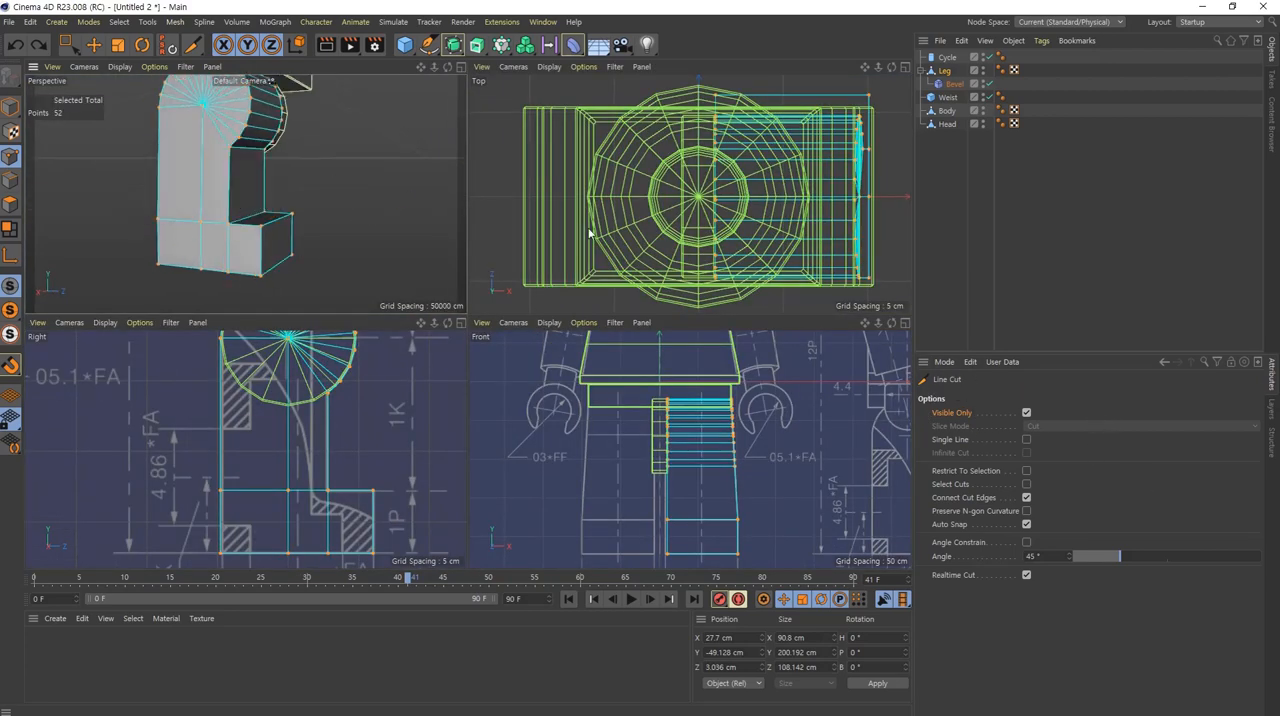
left_click(339, 176)
left_click(80, 200)
key("e")
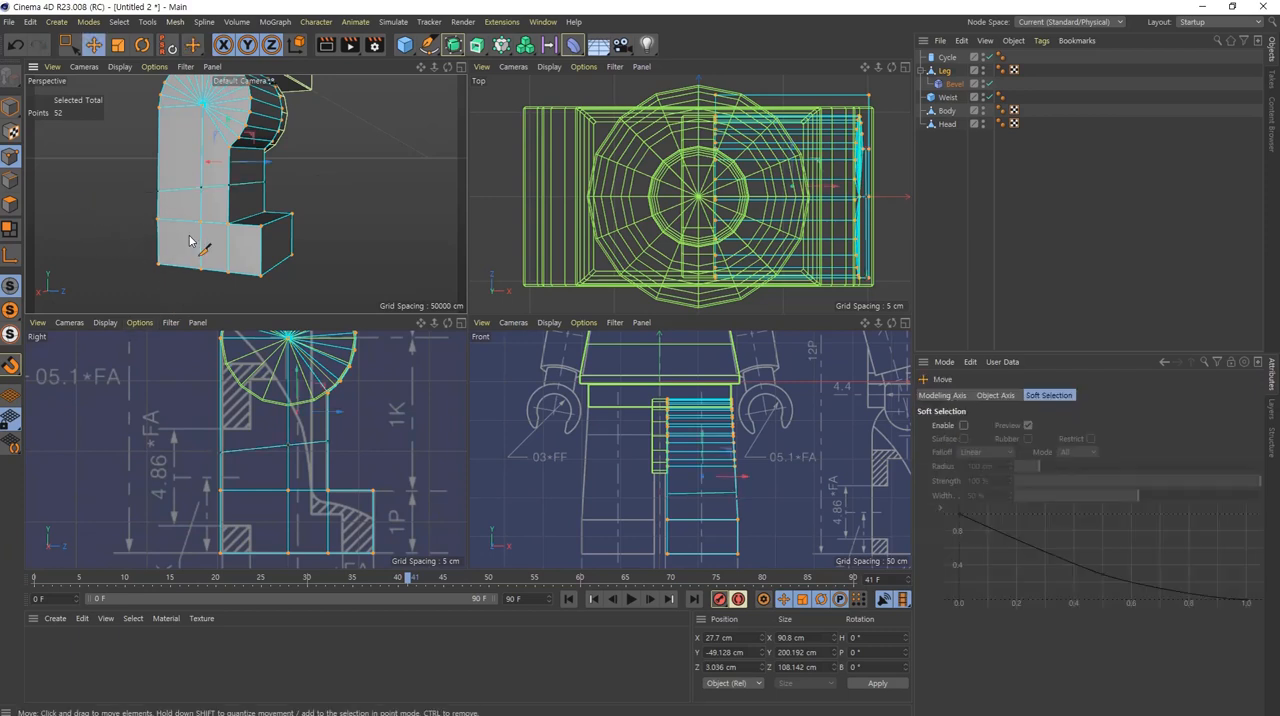
left_click_drag(248, 210, 580, 366, "alt")
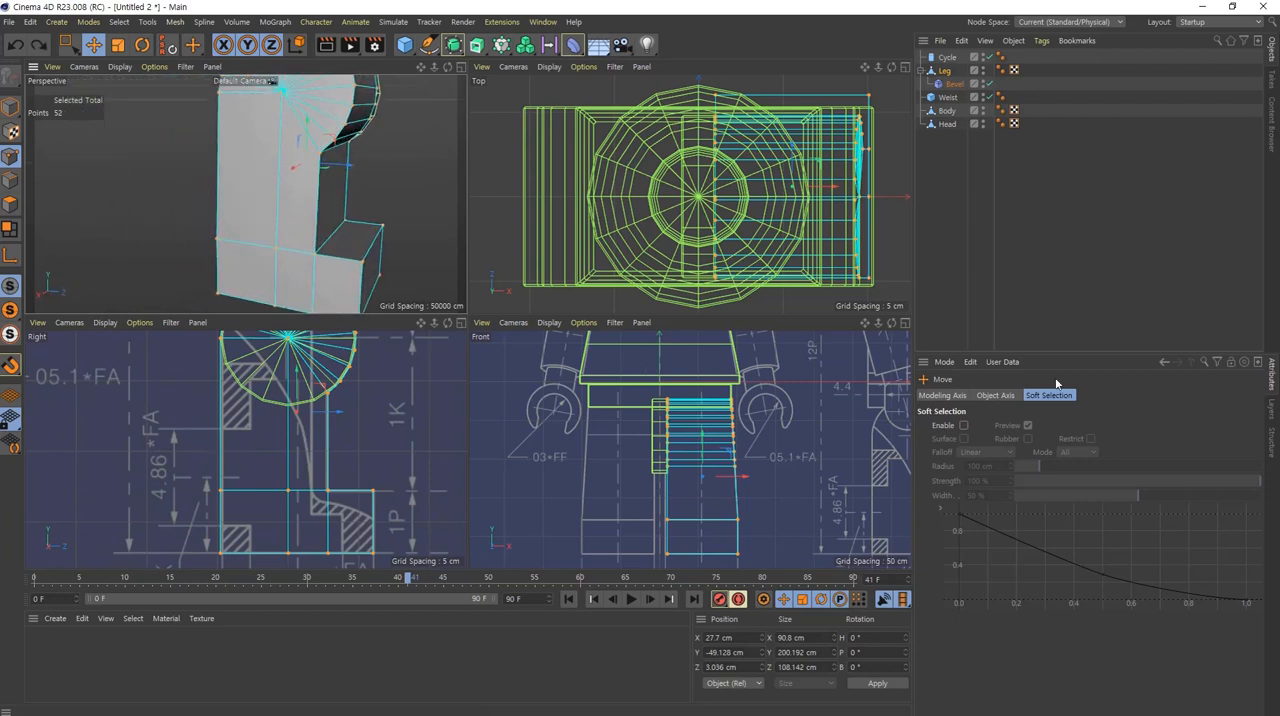
Step: Disable Visible Only for Line Cut and cut a horizontal line through the whole Leg between the hip disc and the foot
key("k")
key("k")
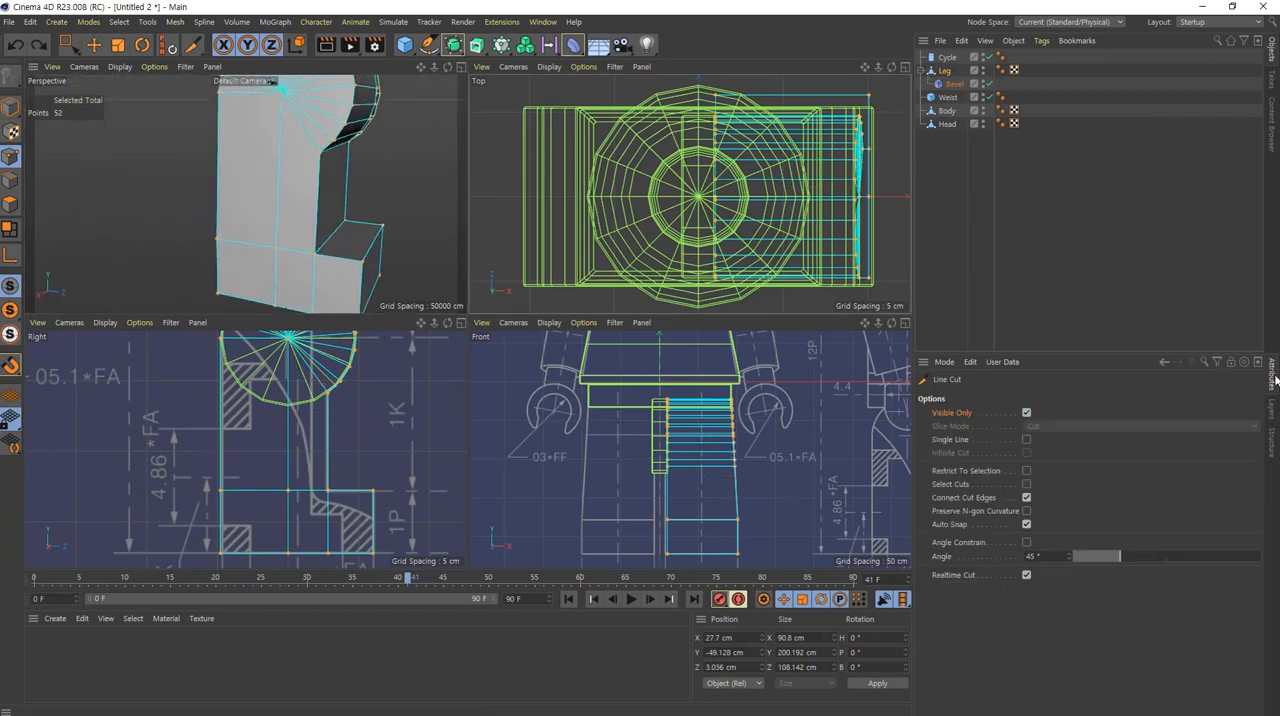
left_click(1027, 412)
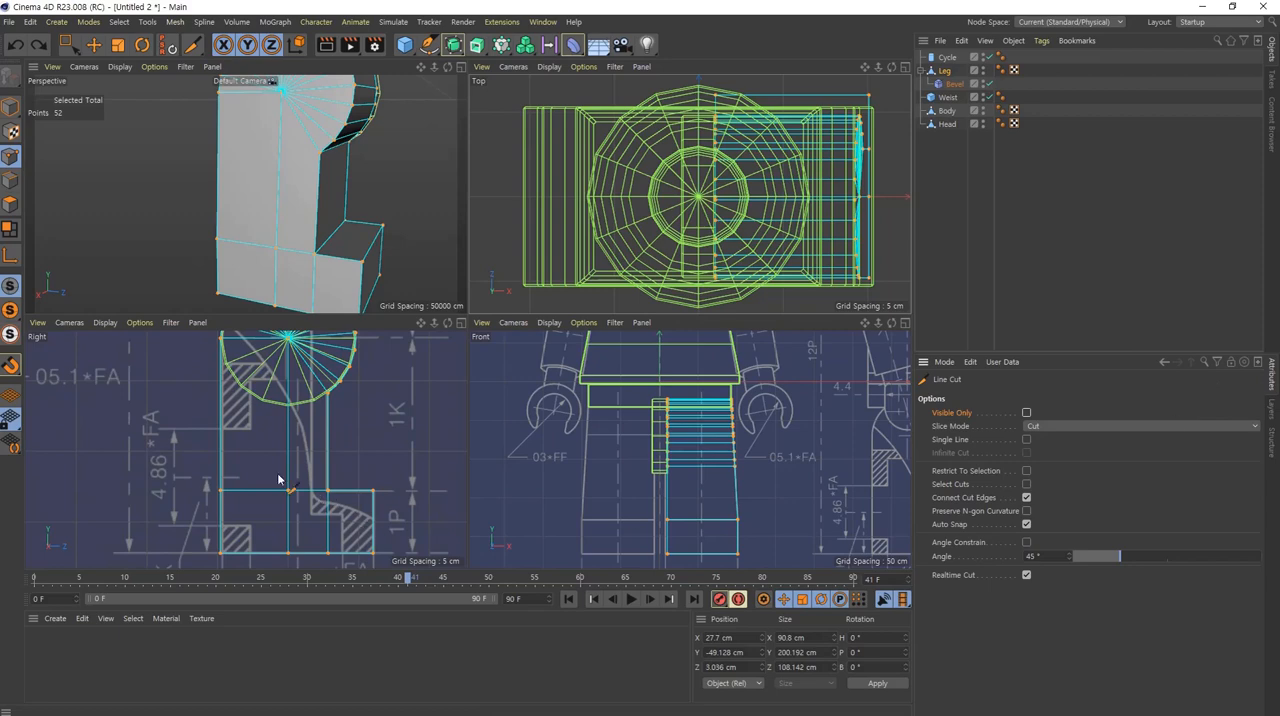
middle_click(365, 477)
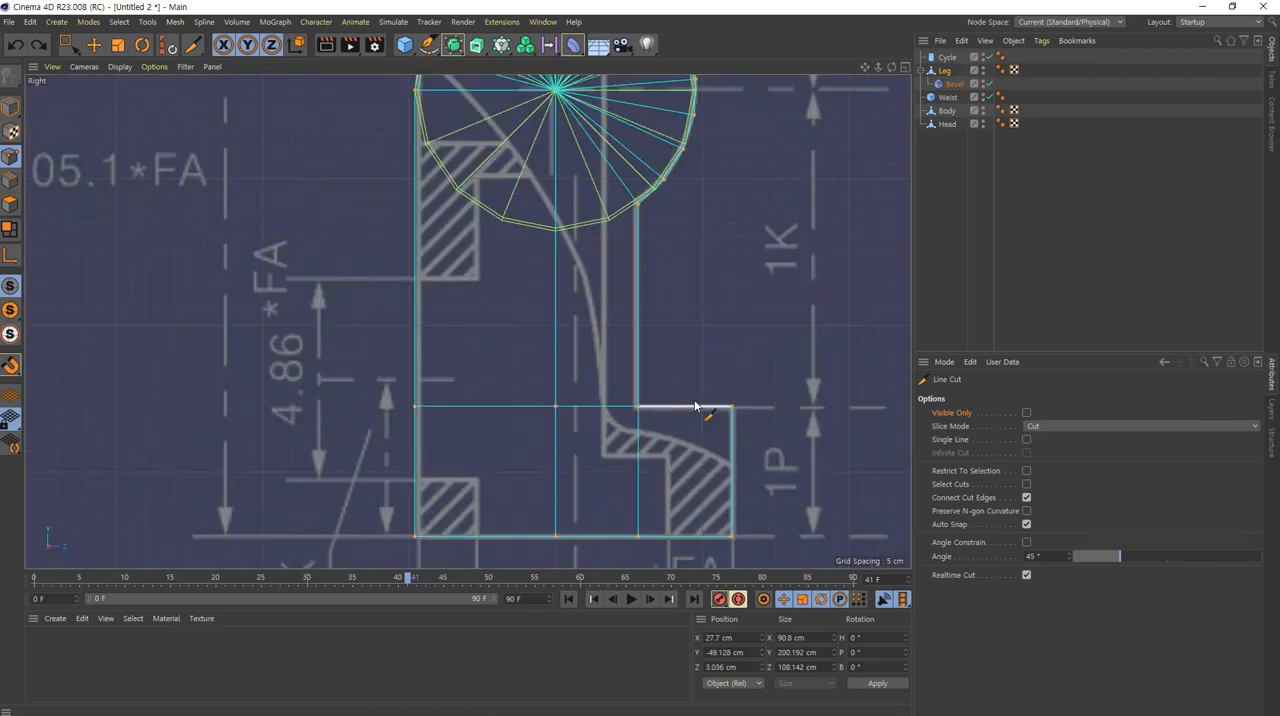
left_click(657, 303)
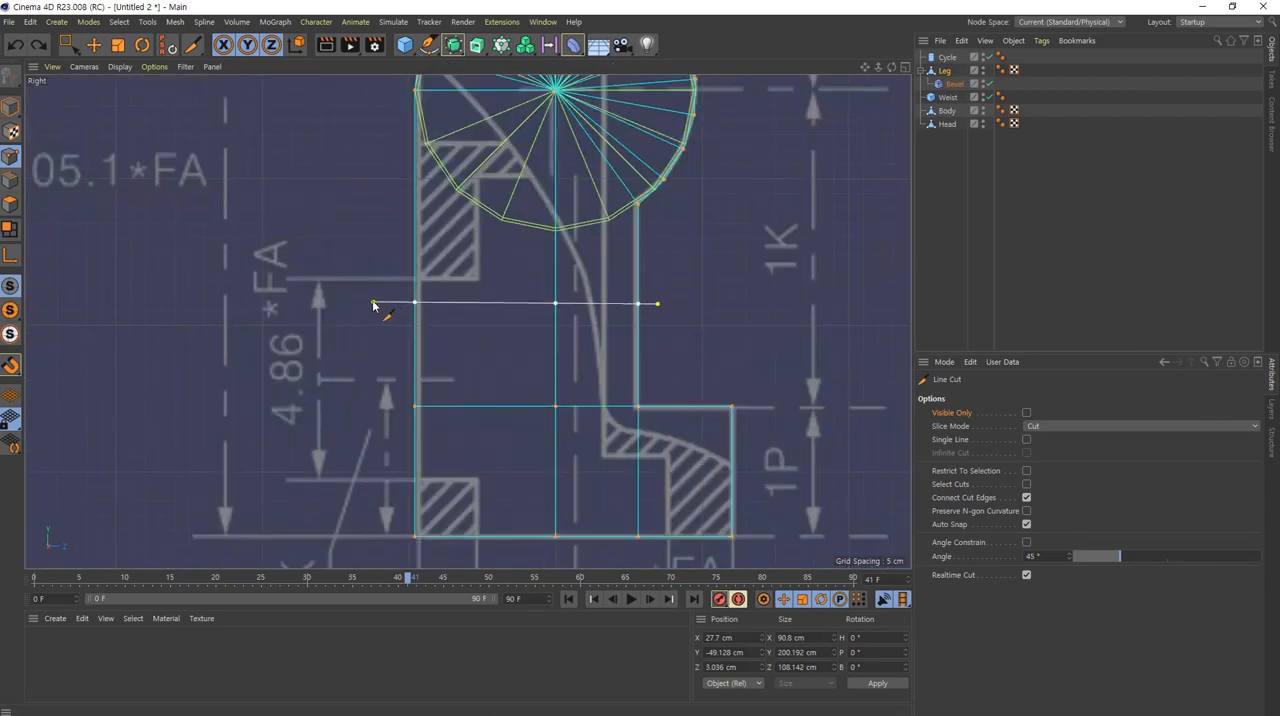
left_click(327, 303)
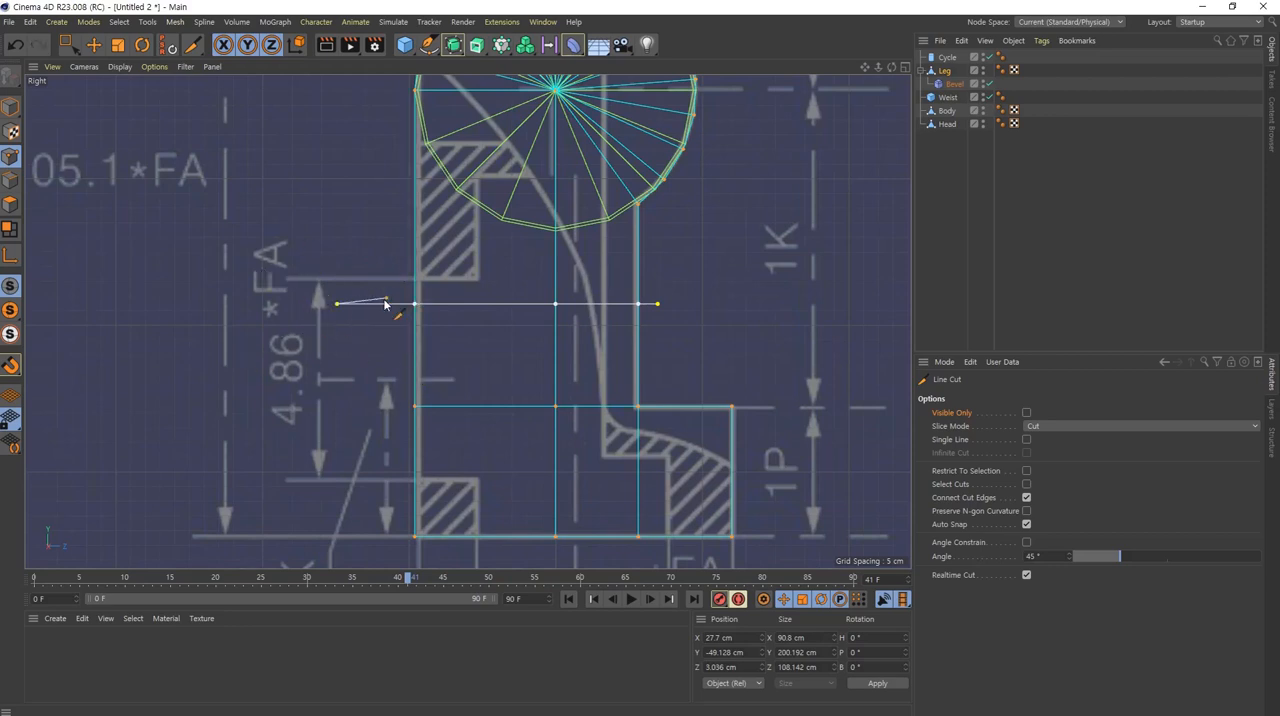
left_click(93, 44)
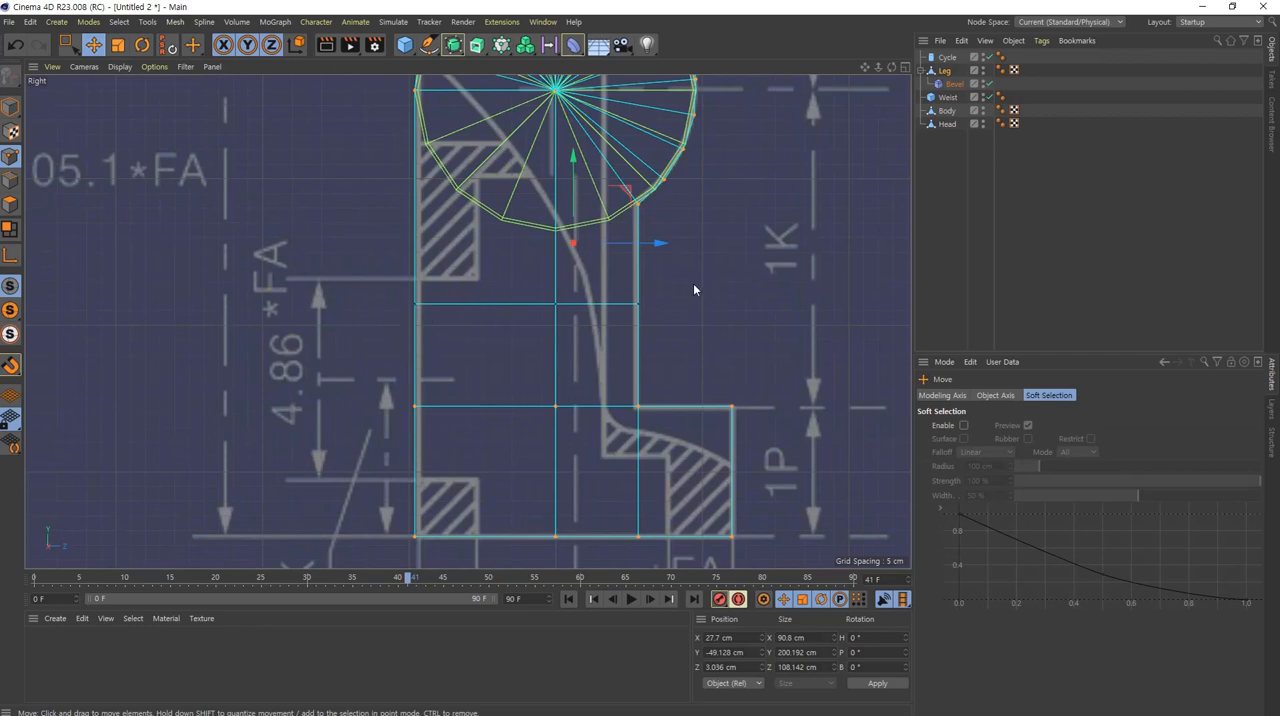
Step: Examine how the horizontal cut runs around the Leg from several sides in the perspective view
middle_click(610, 323)
middle_click(285, 205)
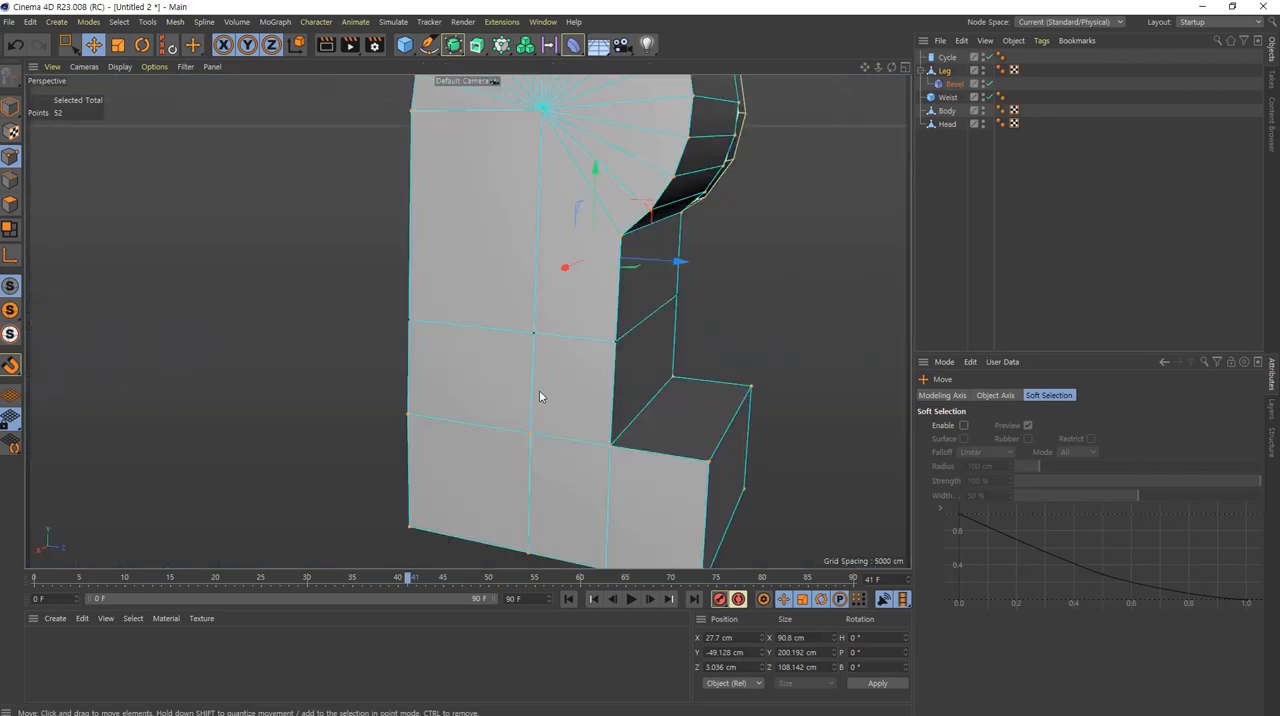
scroll(540, 388, "down", 3)
left_click_drag(542, 370, 826, 344, "alt")
left_click_drag(847, 297, 591, 349, "alt")
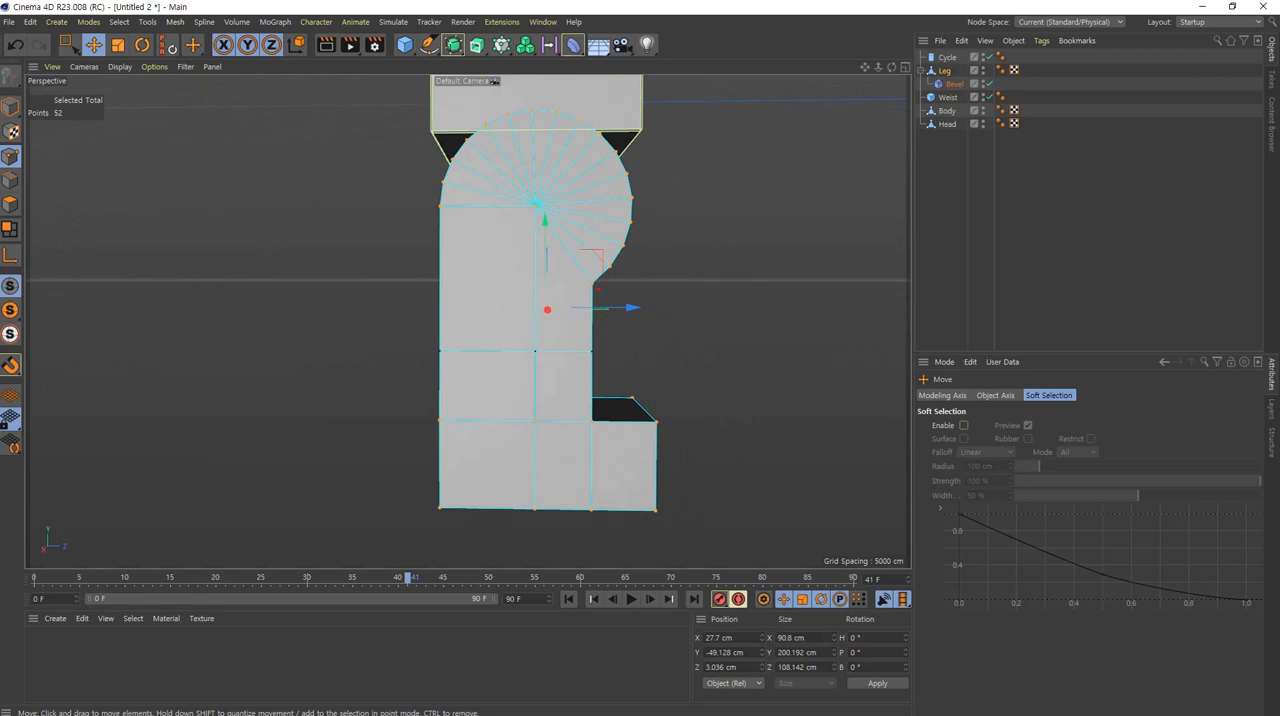
mouse_move(594, 287)
left_mouse_down()
mouse_move(550, 227)
mouse_move(441, 206)
mouse_move(448, 380)
mouse_move(554, 422)
mouse_move(590, 366)
mouse_move(589, 284)
left_mouse_up()
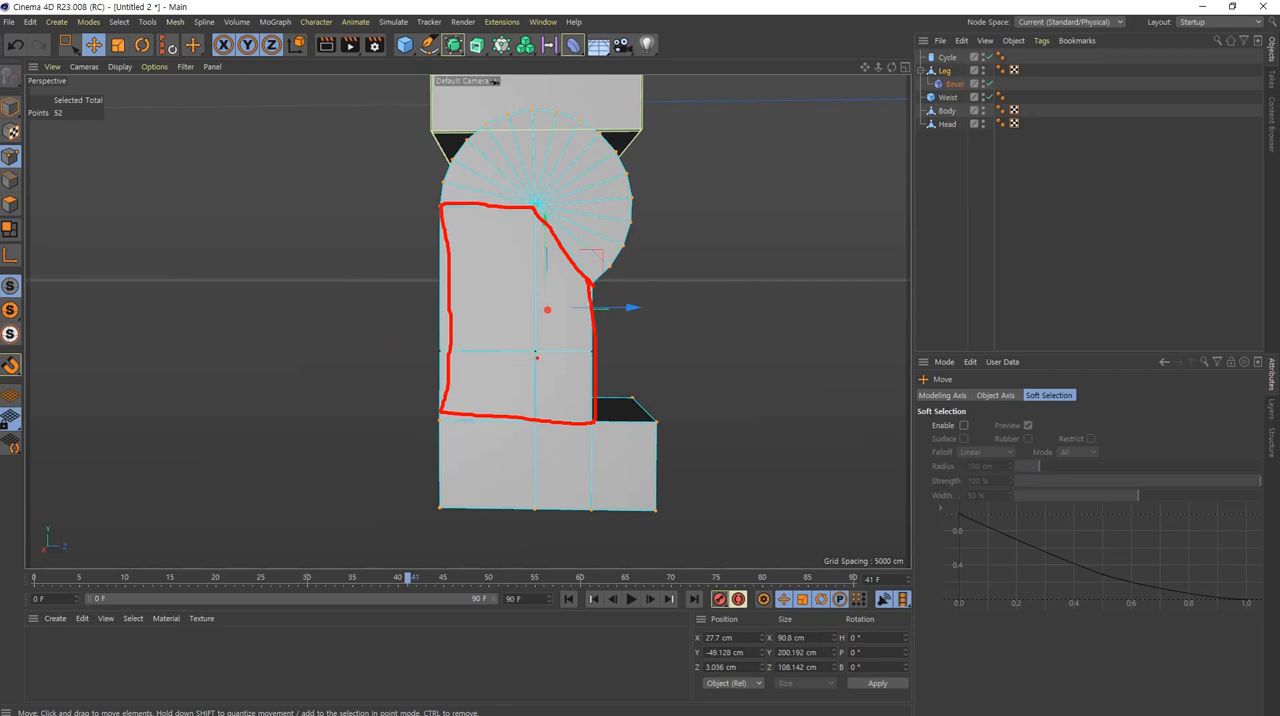
mouse_move(596, 355)
left_mouse_down()
mouse_move(522, 320)
mouse_move(440, 317)
left_mouse_up()
left_click_drag(651, 350, 228, 354)
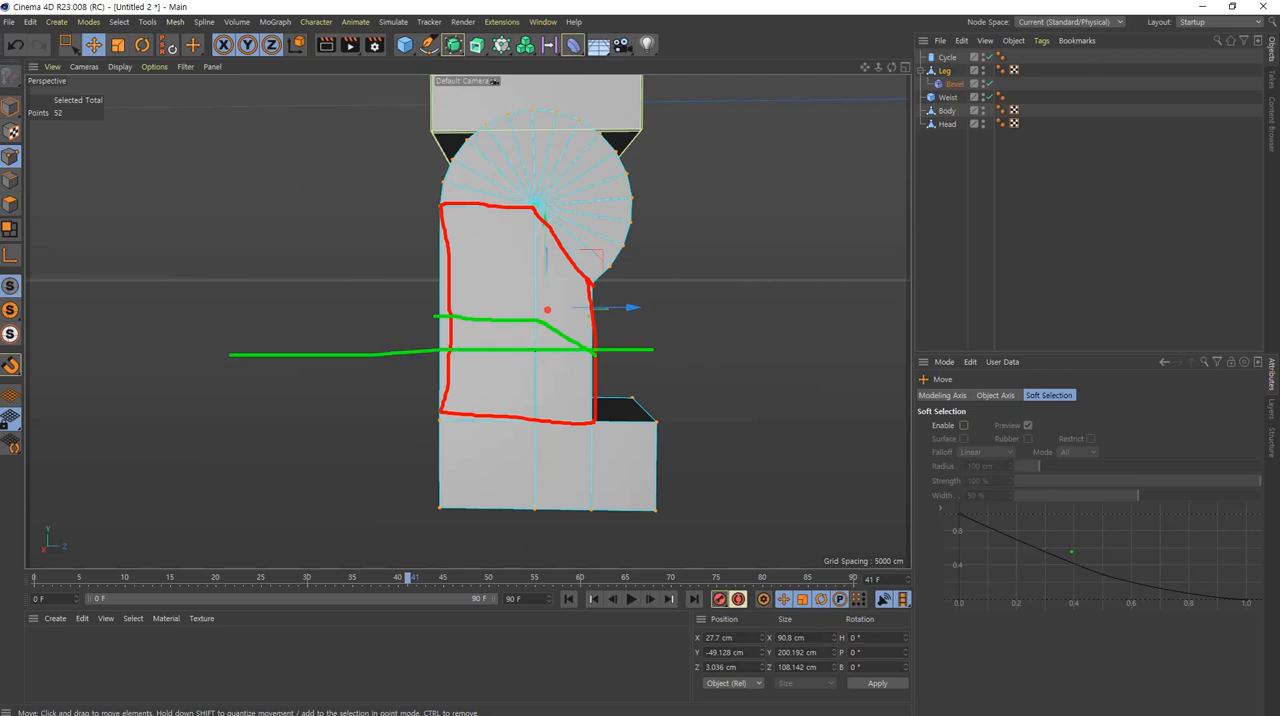
key("Escape")
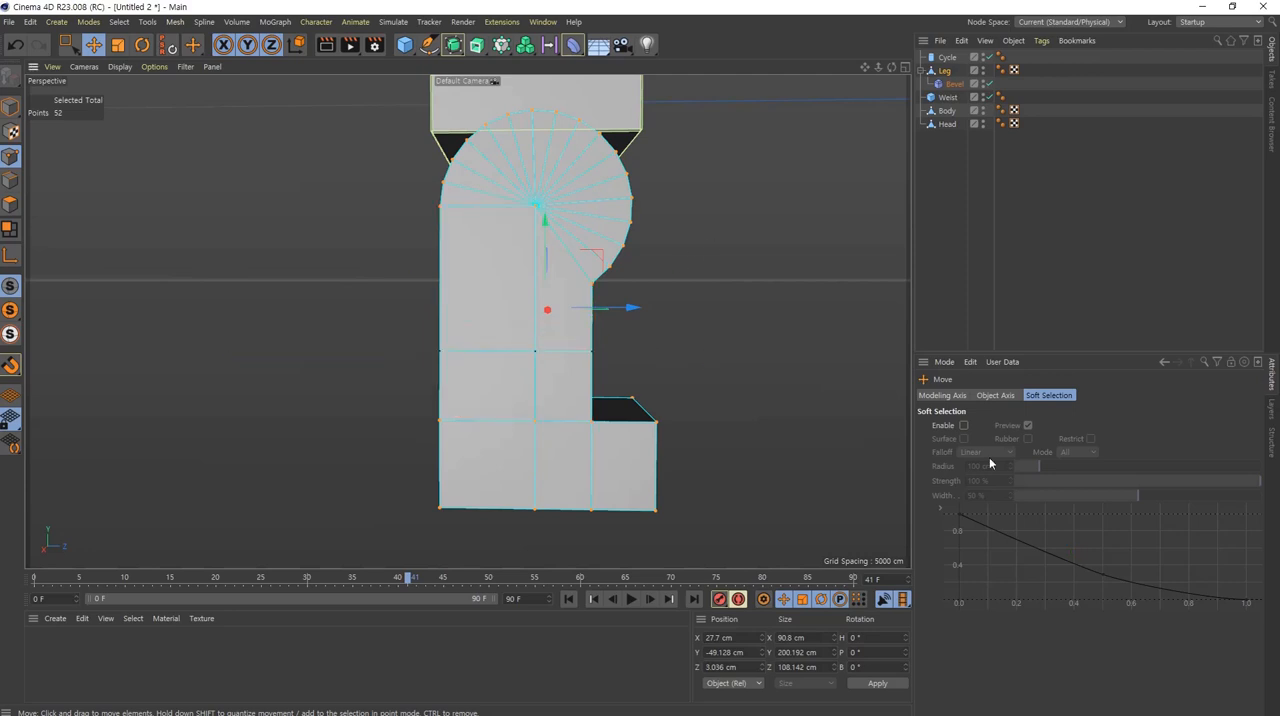
Step: Line Cut a diagonal through the shin, from high on the front edge down to just above the horizontal cut on the rear edge
middle_click(580, 388)
middle_click(390, 469)
scroll(514, 380, "up", 5)
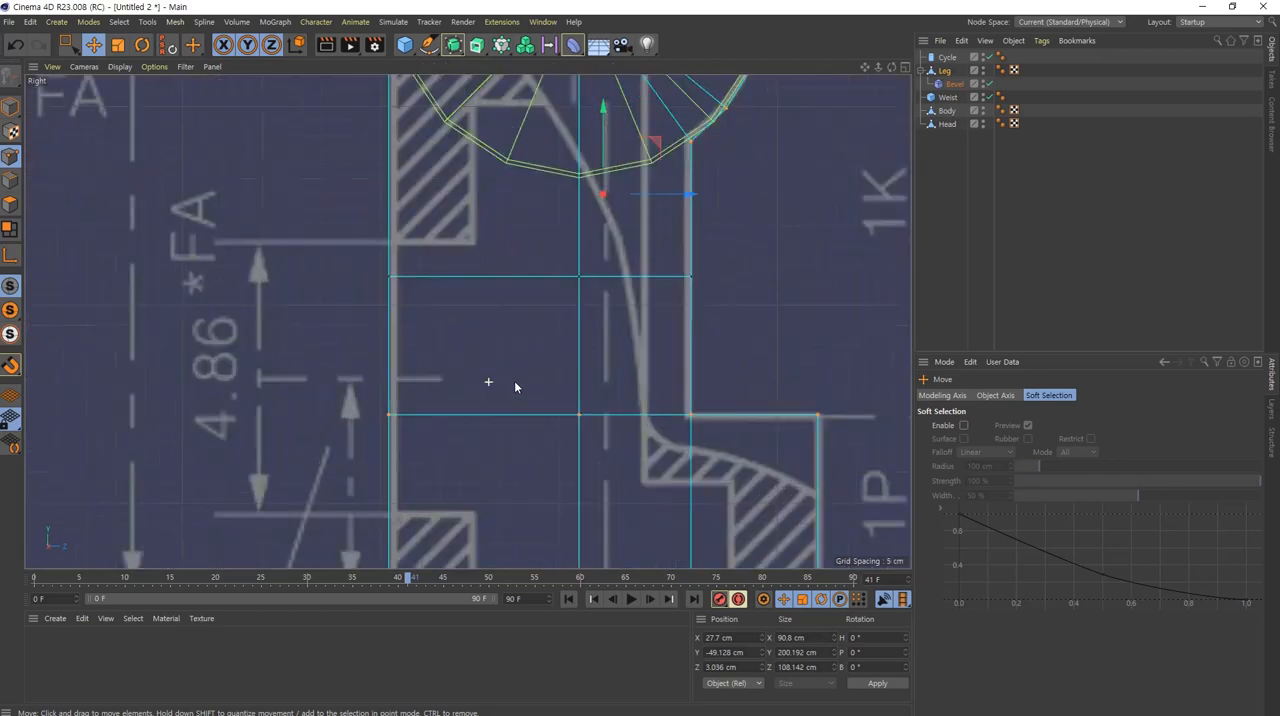
middle_click_drag(623, 370, 605, 400, "alt")
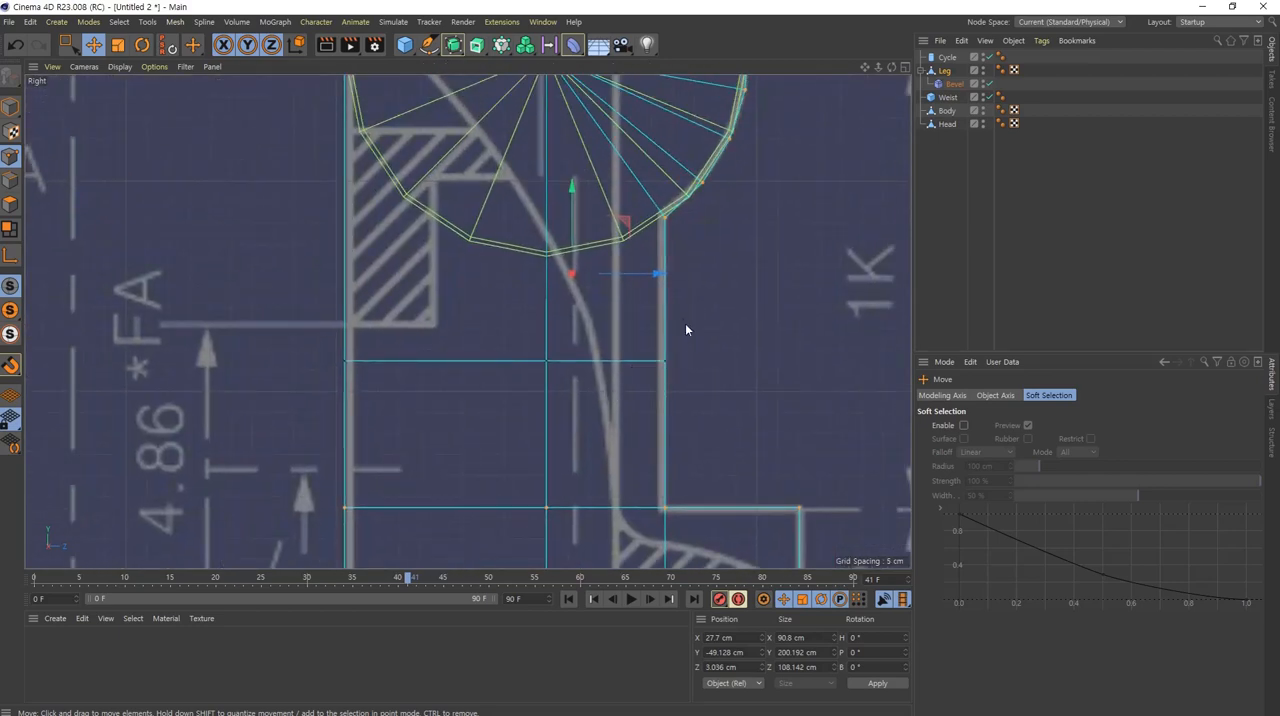
right_click(717, 262)
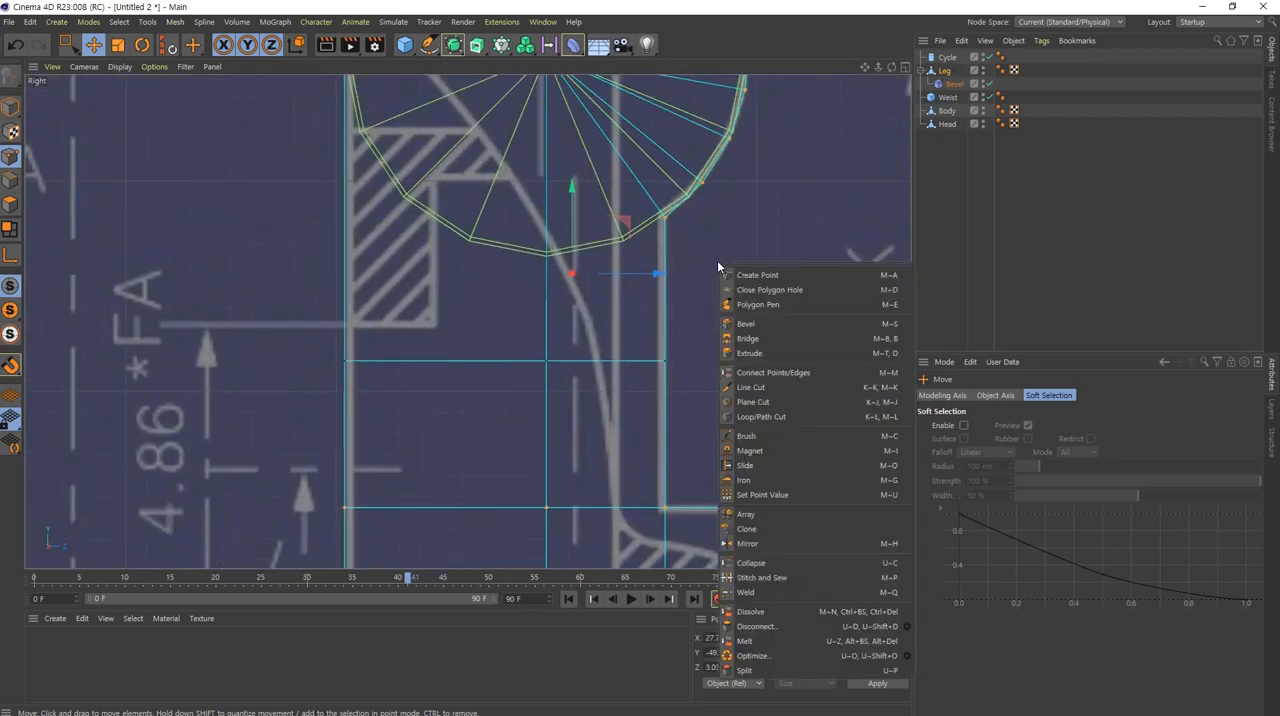
left_click(780, 389)
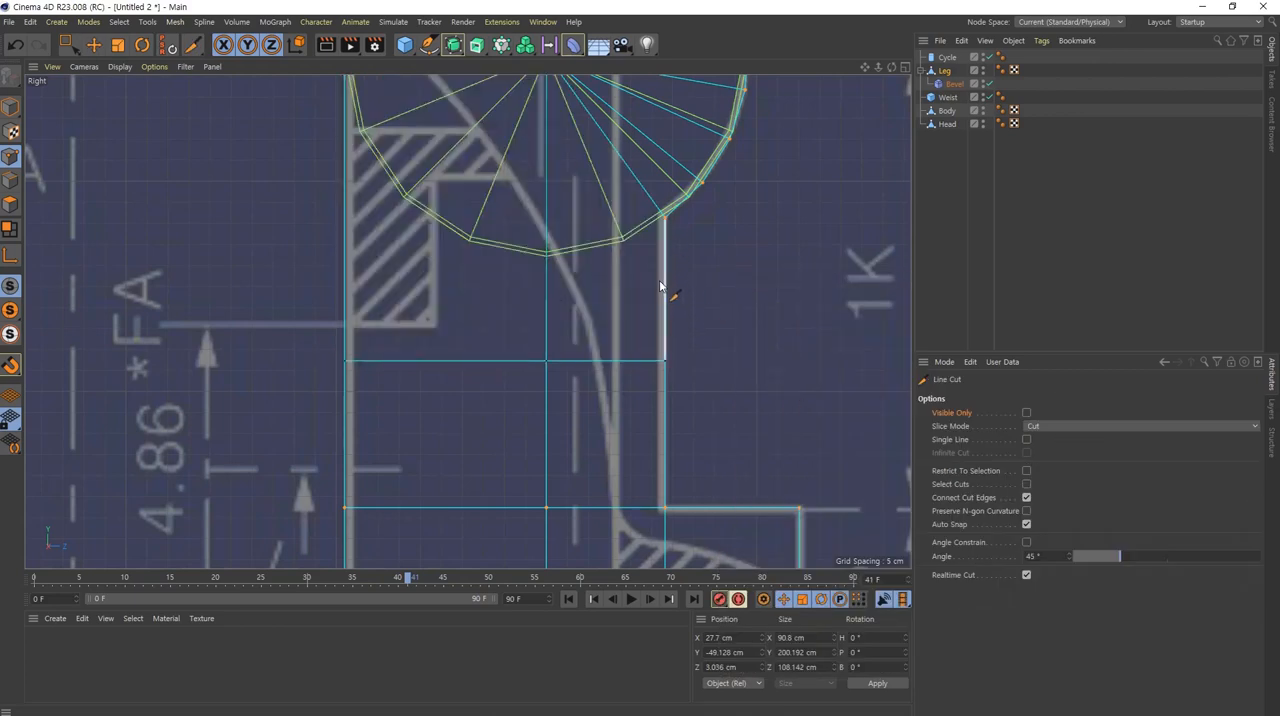
left_click_drag(676, 285, 309, 365)
key("e")
scroll(353, 377, "up", 8)
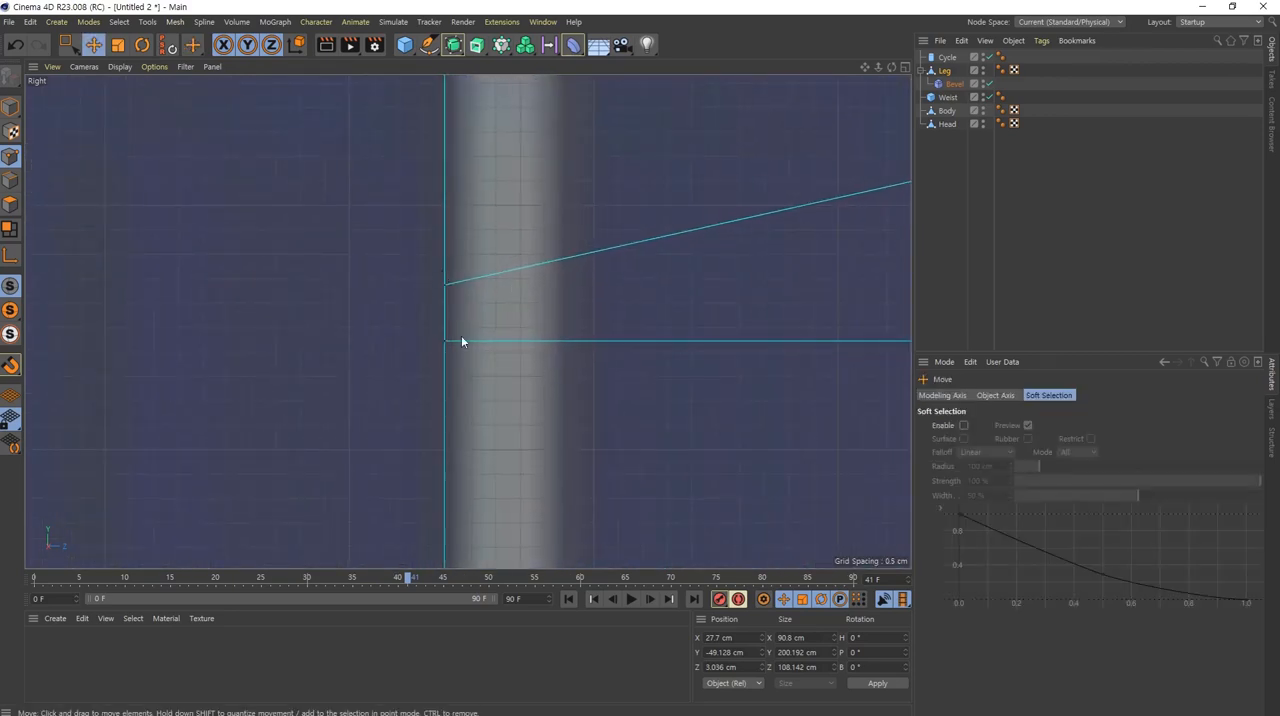
scroll(630, 380, "down", 8)
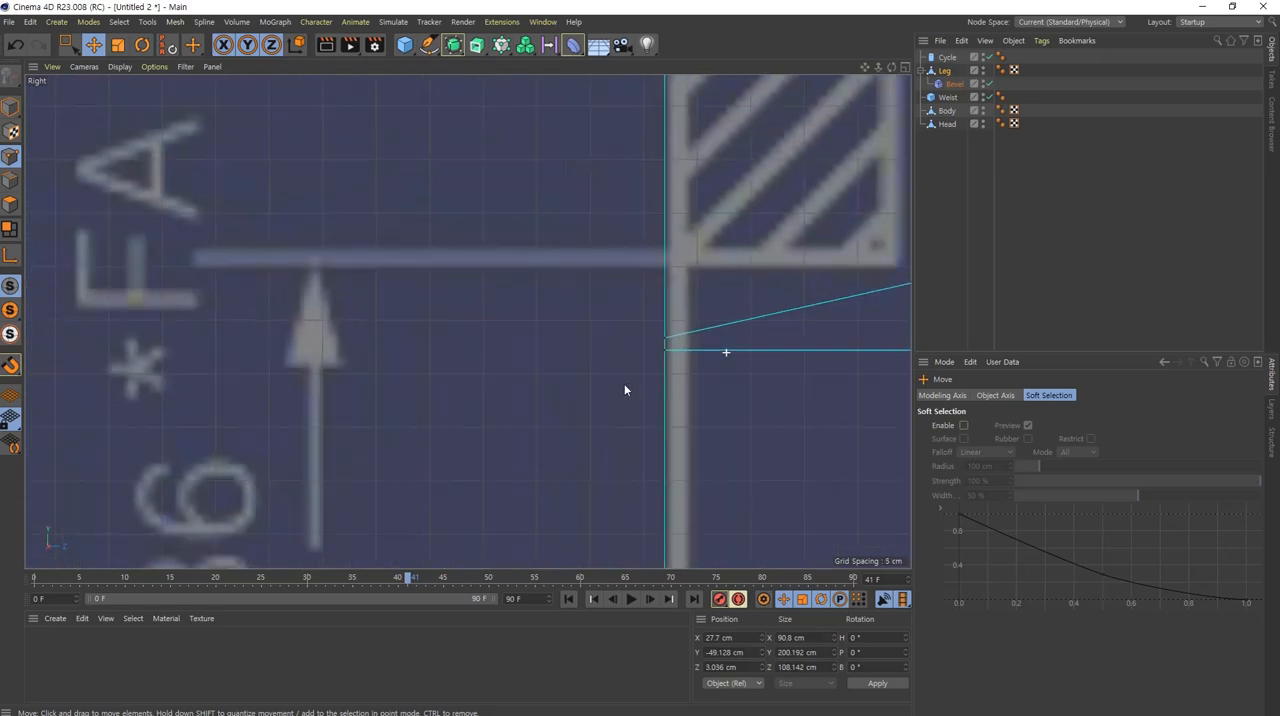
Step: Line Cut a mirrored diagonal through the shin, from low on the front edge up to just below the horizontal cut on the rear edge
right_click_drag(624, 384, 530, 395, "alt")
middle_click_drag(698, 402, 373, 393, "alt")
right_click_drag(634, 363, 662, 371, "alt")
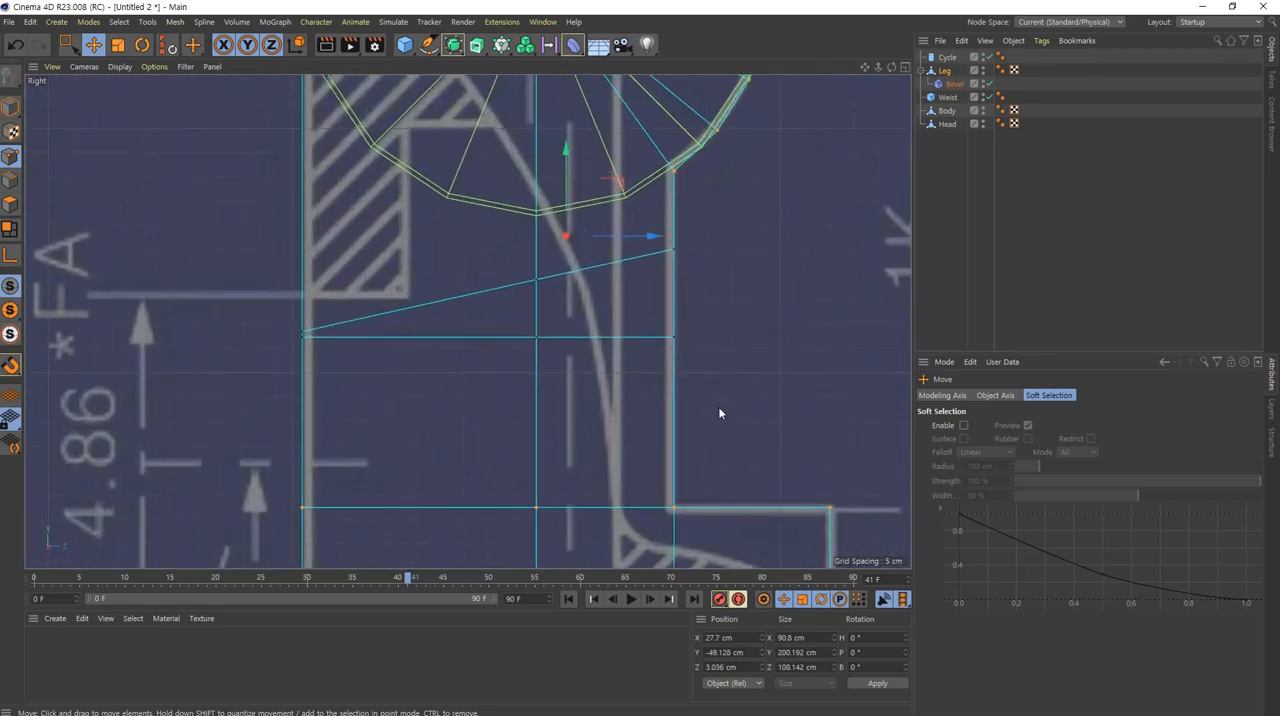
key("k")
key("k")
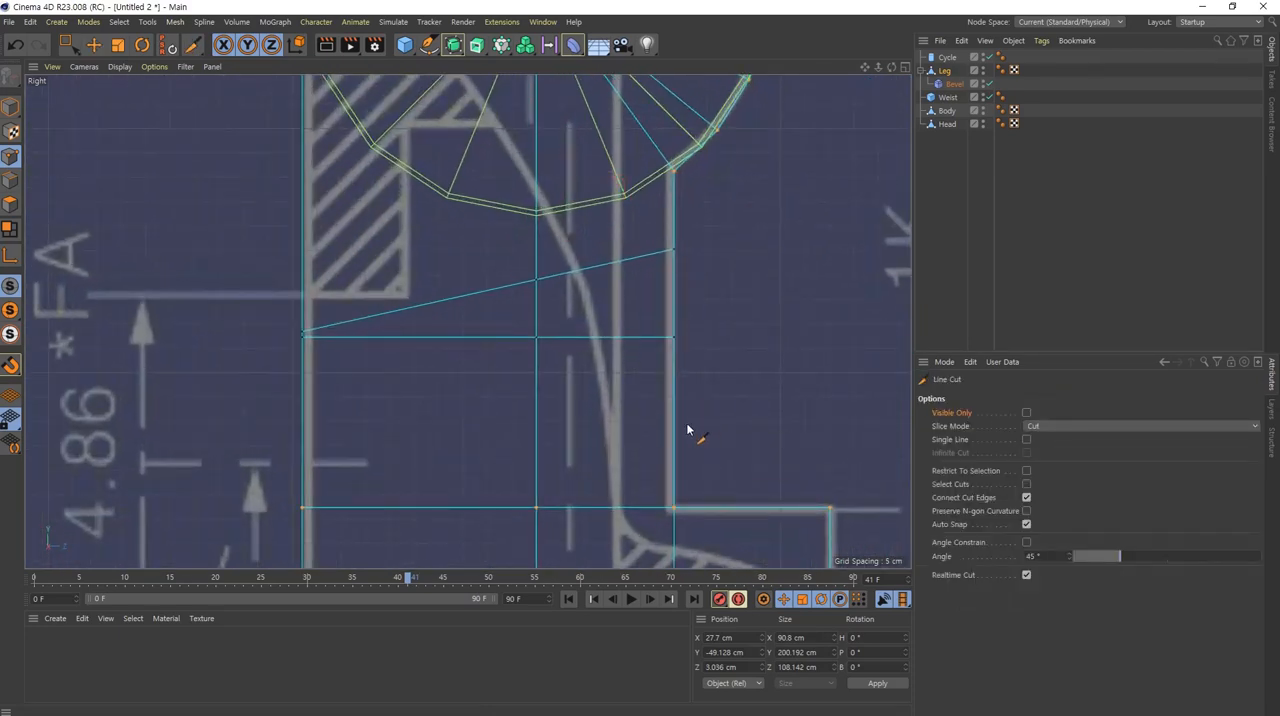
left_click(681, 421)
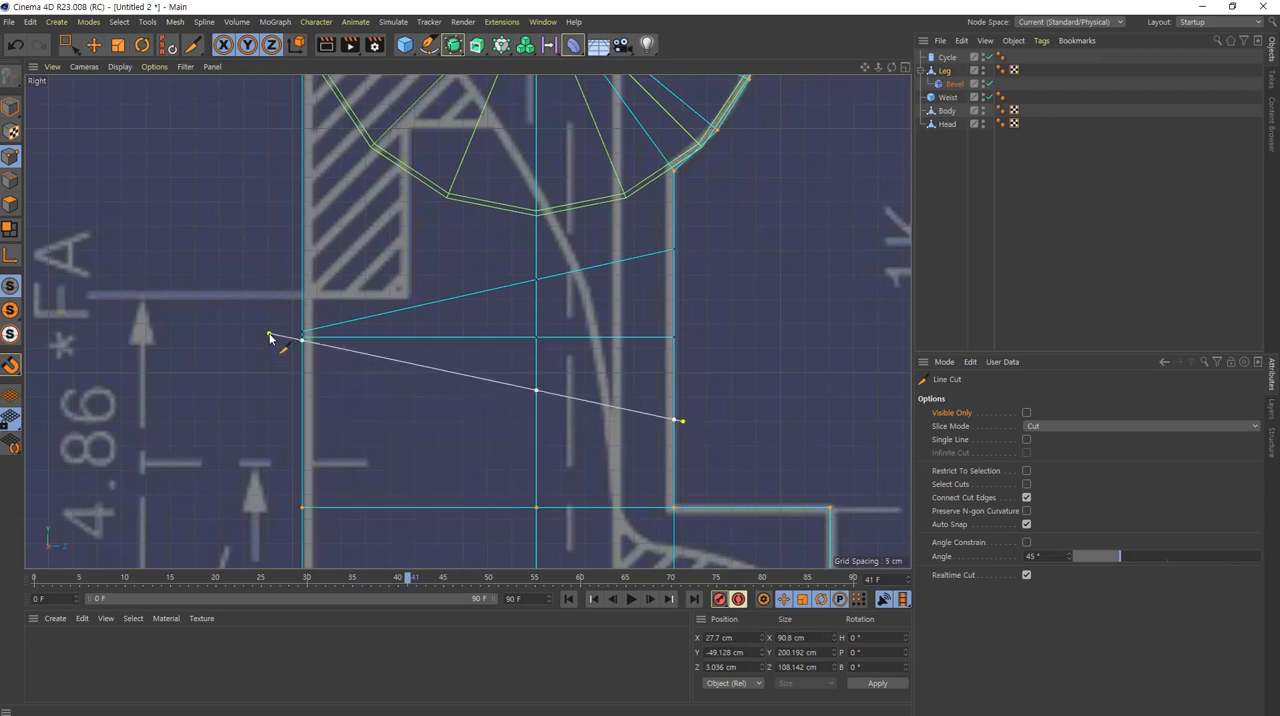
left_click(267, 341)
key("e")
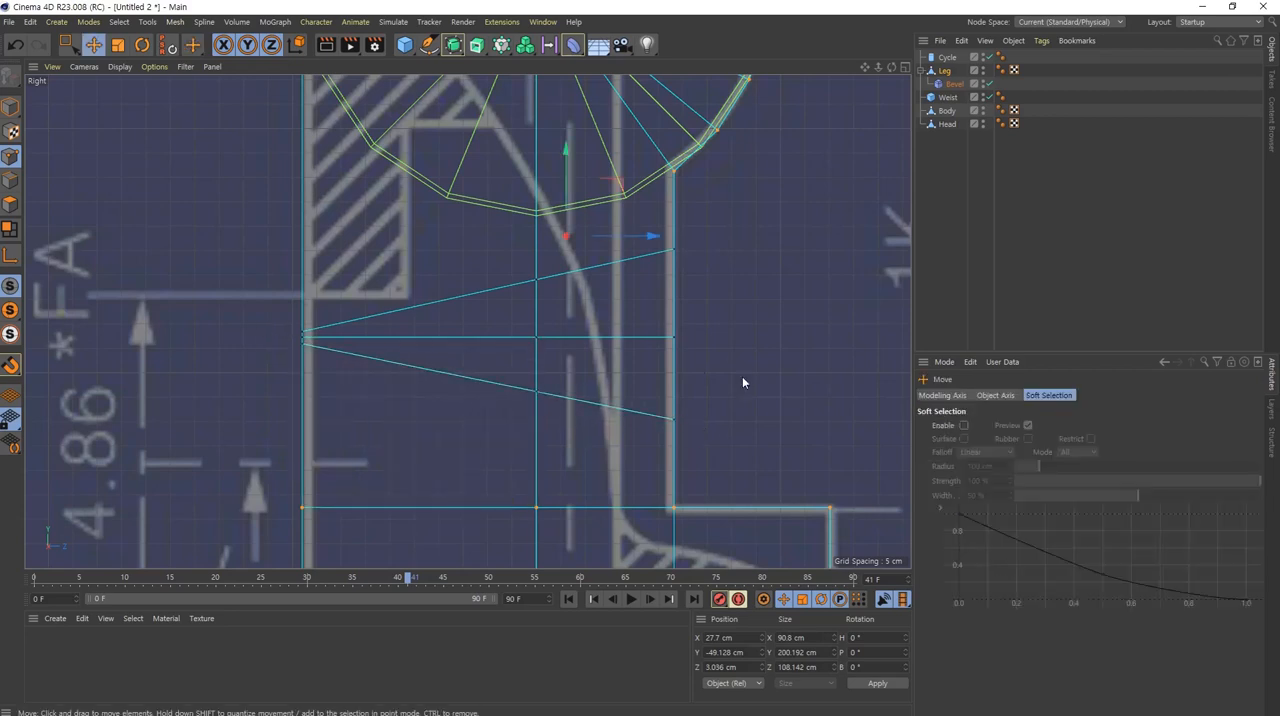
mouse_move(659, 348)
middle_mouse_down("alt")
mouse_move(662, 277)
mouse_move(636, 353)
middle_mouse_up("alt")
right_click_drag(636, 353, 595, 346, "alt")
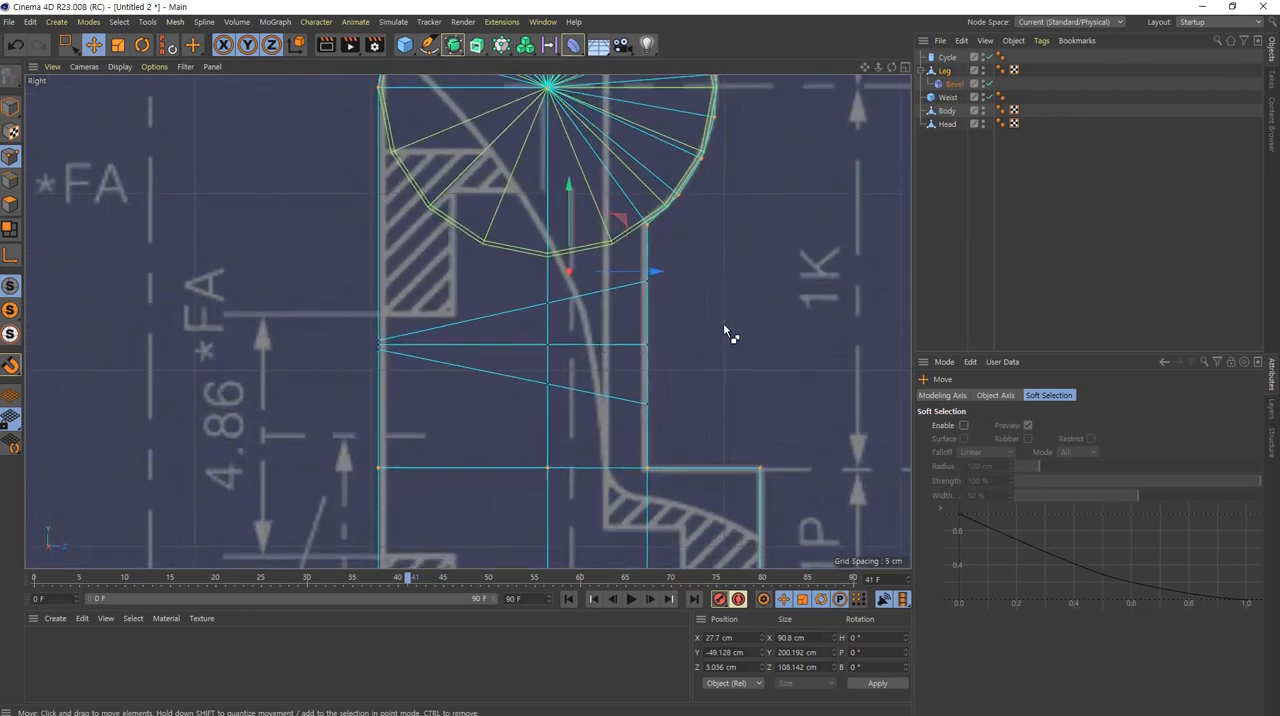
mouse_move(743, 308)
left_mouse_down()
mouse_move(760, 366)
mouse_move(748, 302)
left_mouse_up()
left_click_drag(339, 343, 245, 342)
left_click_drag(658, 236, 658, 462)
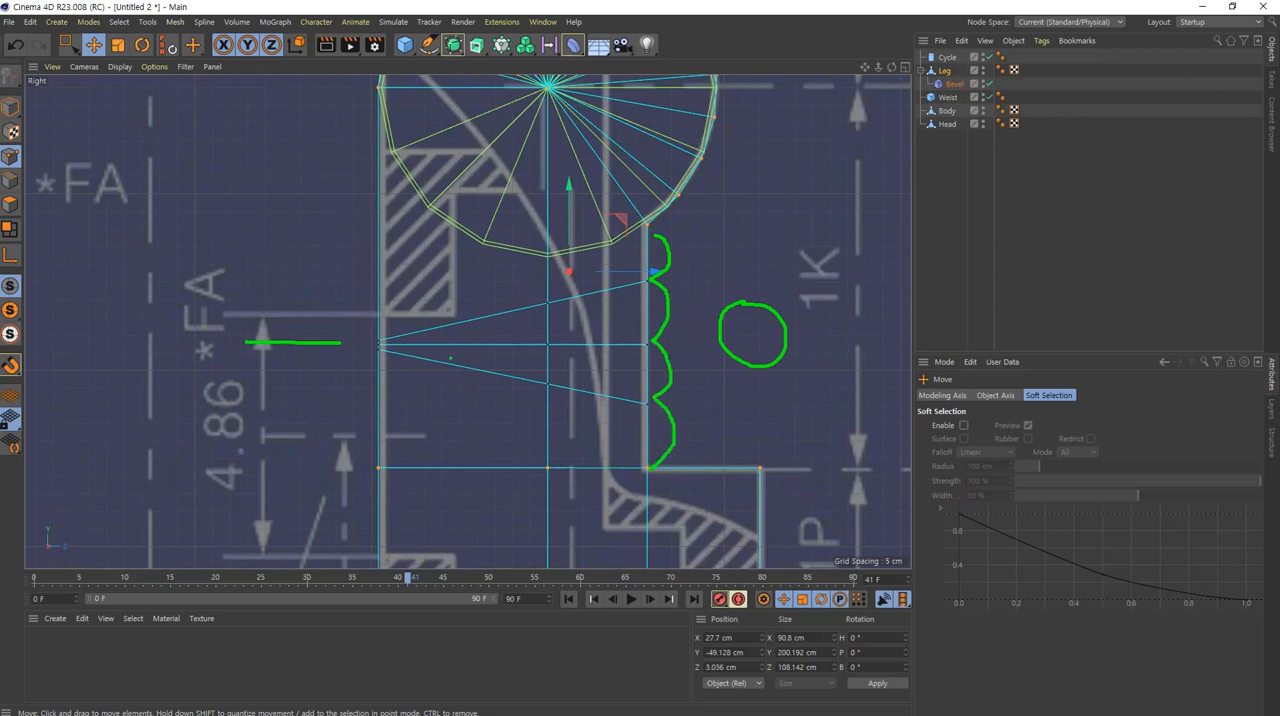
Step: Merge the Leg and its Bevel deformer into a single polygon object, removing the originals
mouse_move(404, 368)
left_mouse_down()
mouse_move(364, 326)
mouse_move(414, 340)
mouse_move(408, 360)
left_mouse_up()
key("Escape")
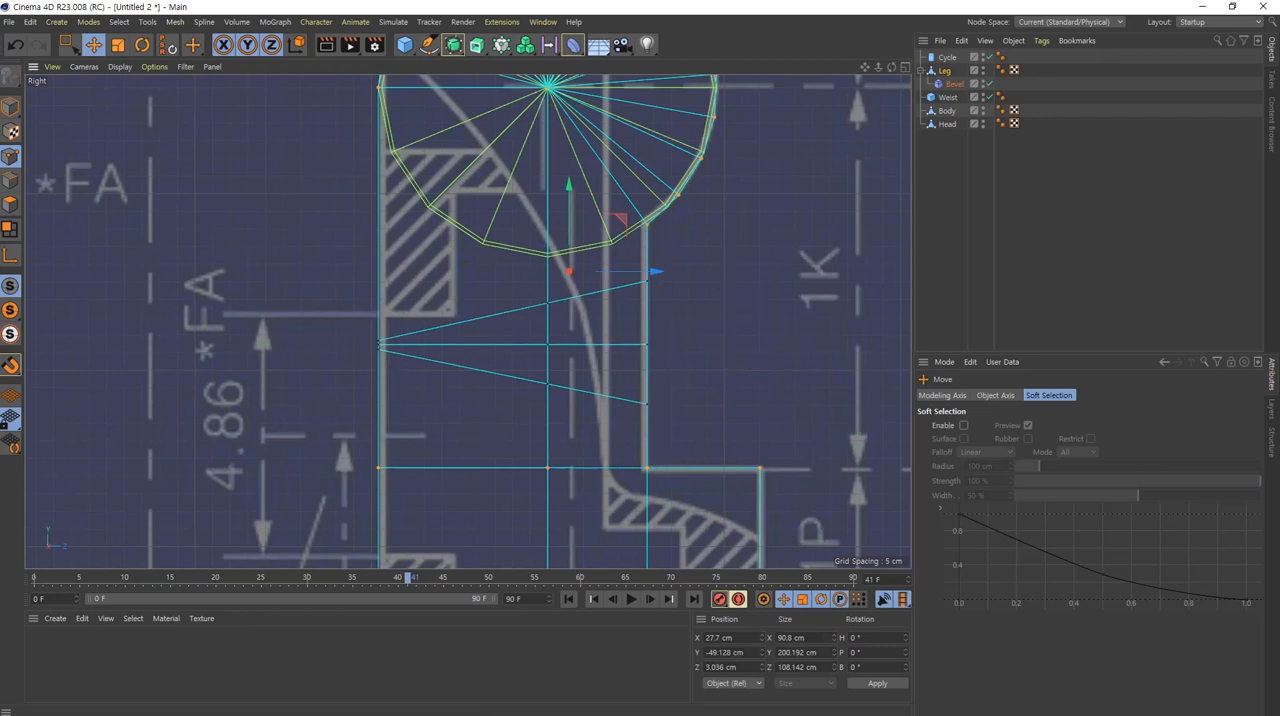
left_click(943, 71)
left_click(960, 84, "ctrl")
right_click(957, 83)
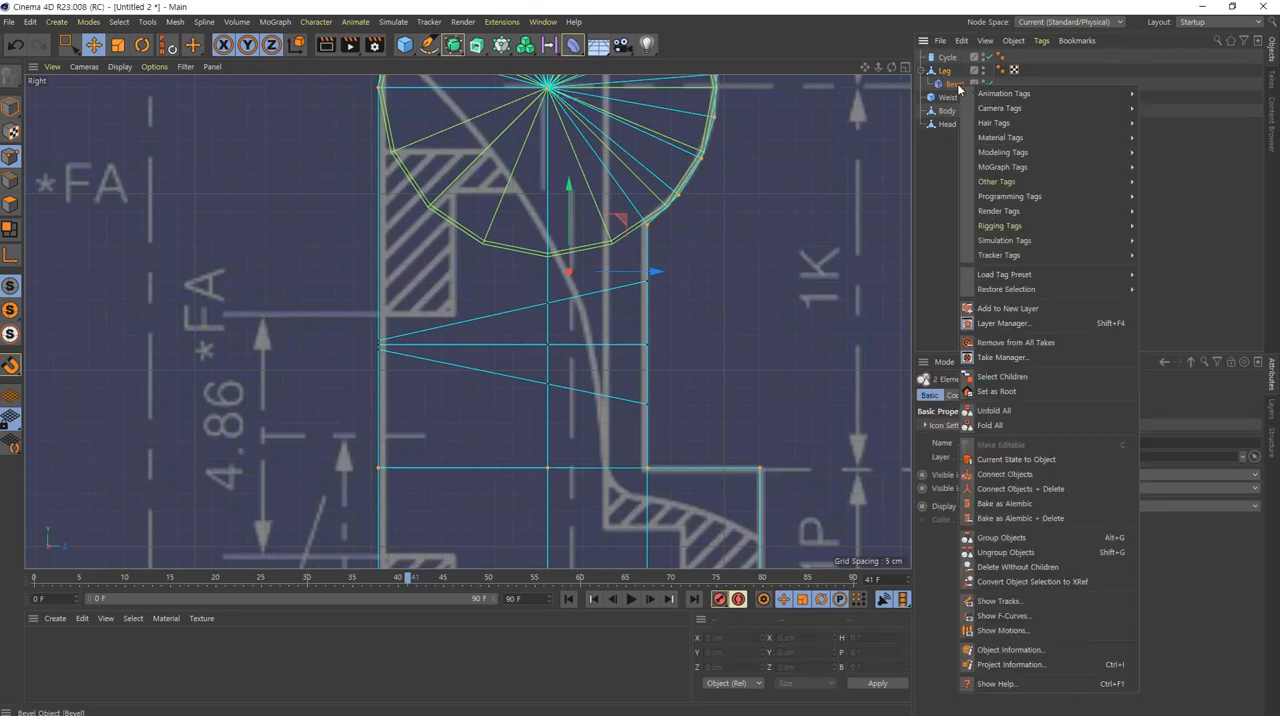
left_click(1100, 462)
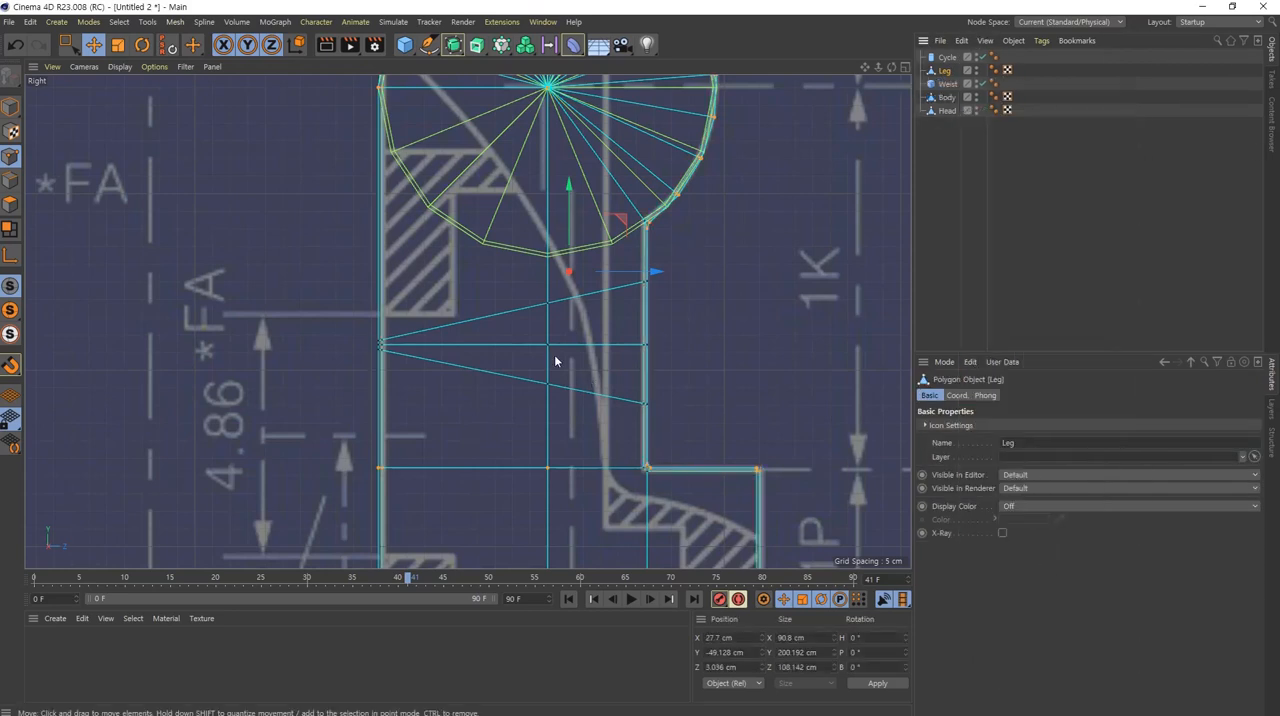
Step: Switch to Model mode, deselect the Leg and inspect the merged mesh from several sides in the perspective view
middle_click(557, 360)
middle_click(329, 210)
left_click_drag(329, 210, 452, 290, "alt")
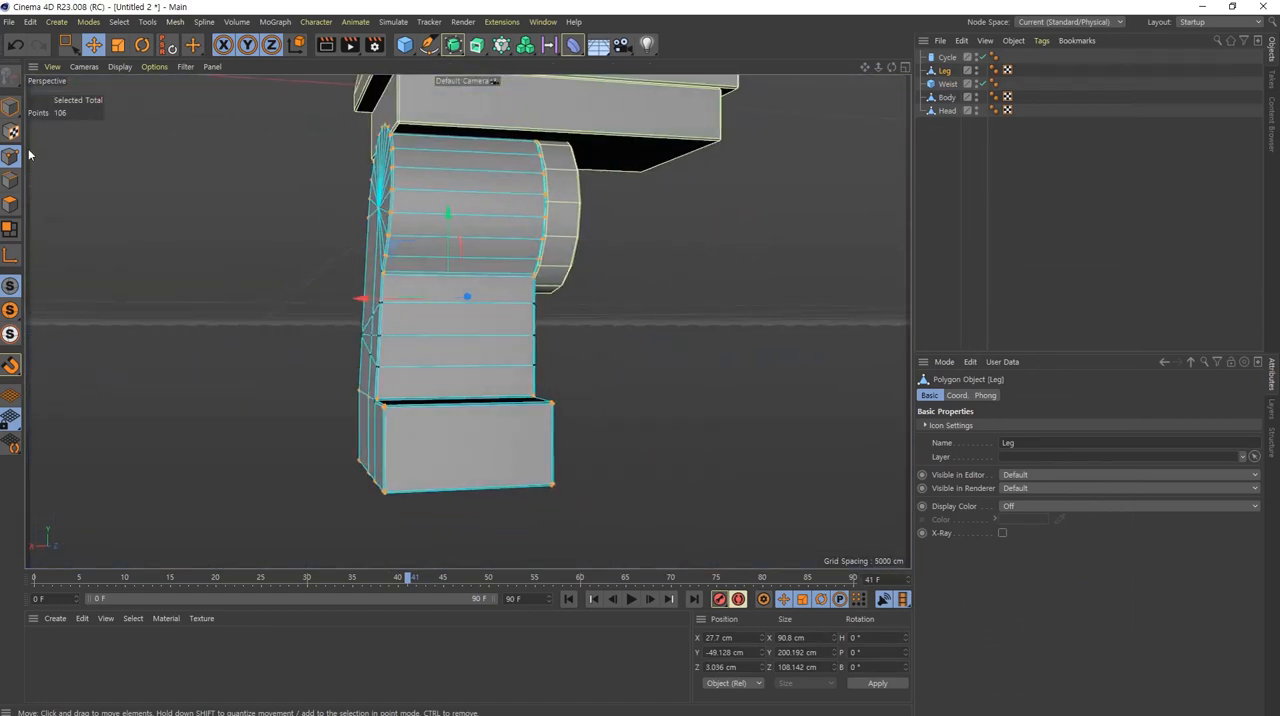
left_click(10, 107)
left_click_drag(511, 205, 433, 256, "alt")
left_click(634, 359)
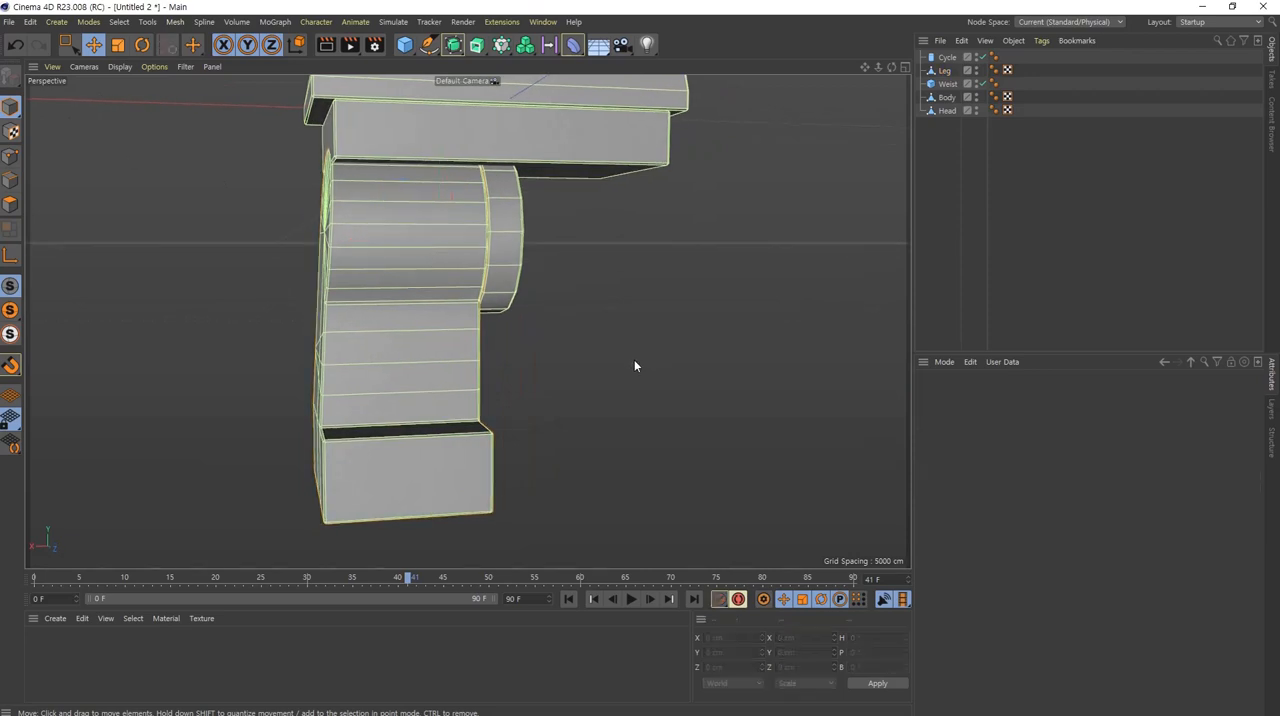
left_click_drag(634, 359, 265, 134, "alt")
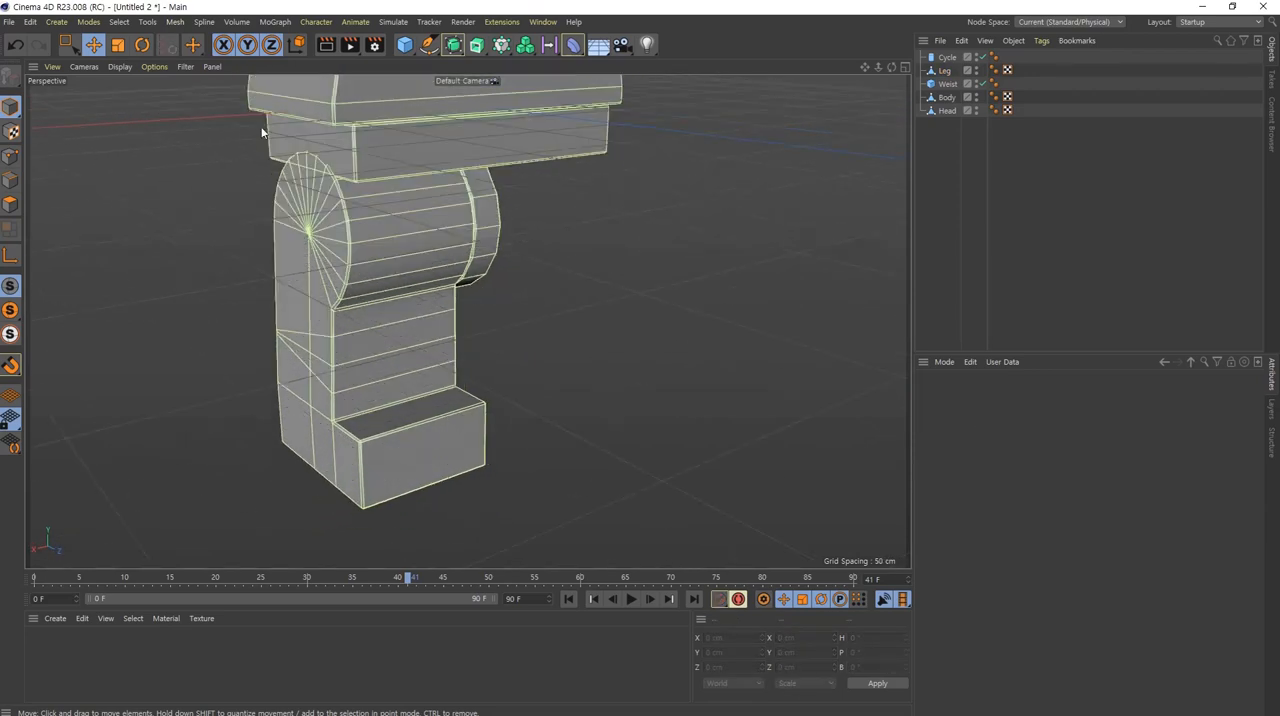
Step: Hide the grid in the perspective view and frame the whole figure
left_click(185, 67)
left_click(255, 337)
left_click_drag(340, 330, 546, 337, "alt")
key("h")
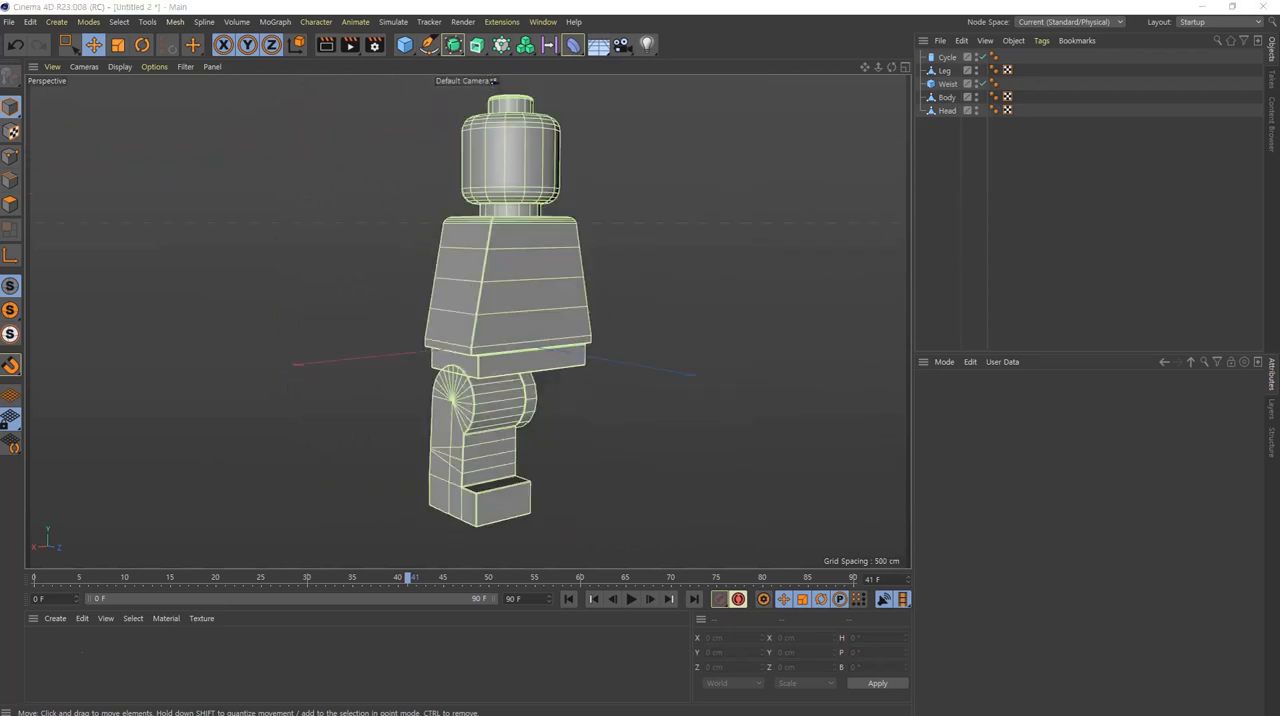
Step: Add a cube and move it along X to about 224 cm, clear of the figure's torso
middle_click(483, 359)
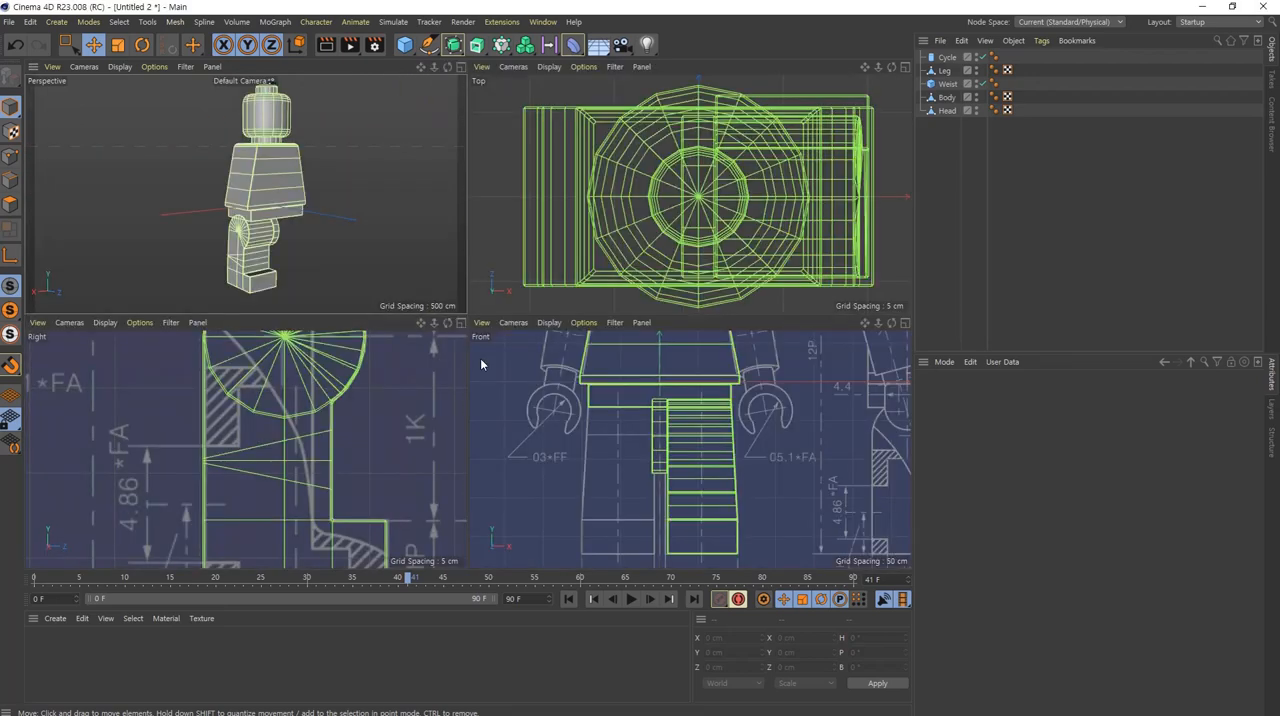
scroll(363, 415, "down", 5)
middle_click(362, 413)
middle_click_drag(591, 179, 435, 505, "alt")
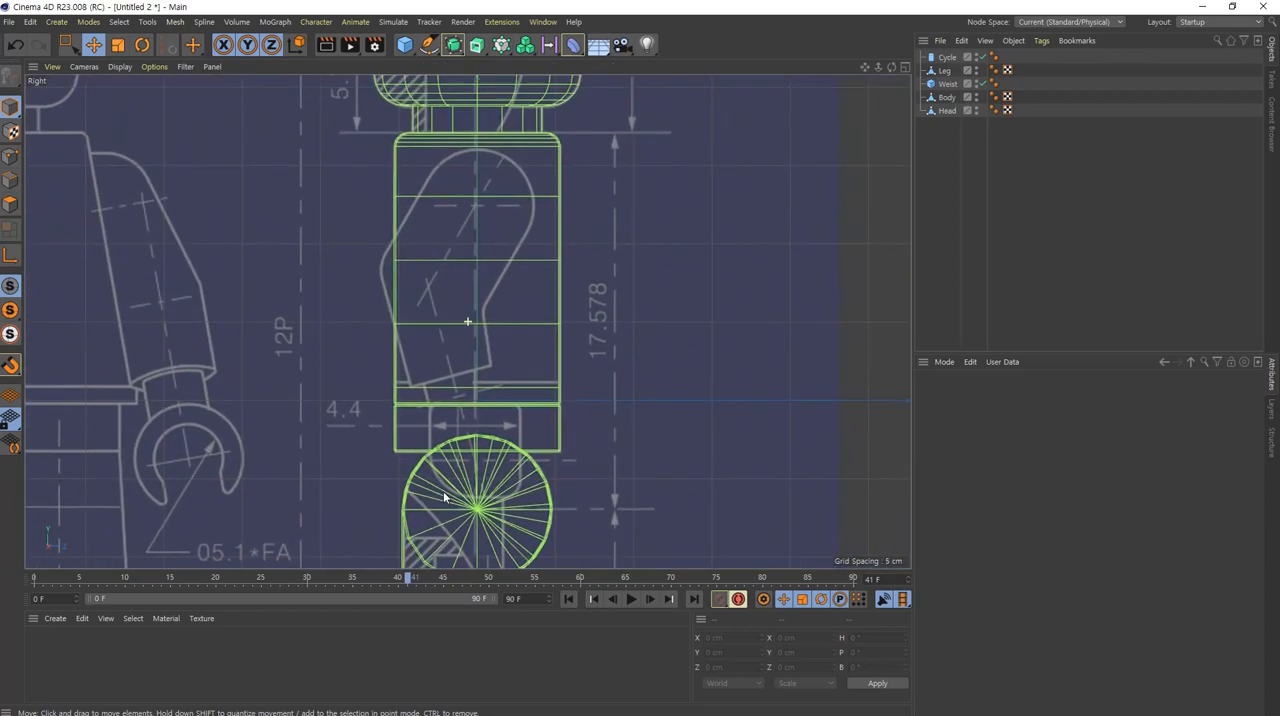
left_click(405, 45)
middle_click(288, 265)
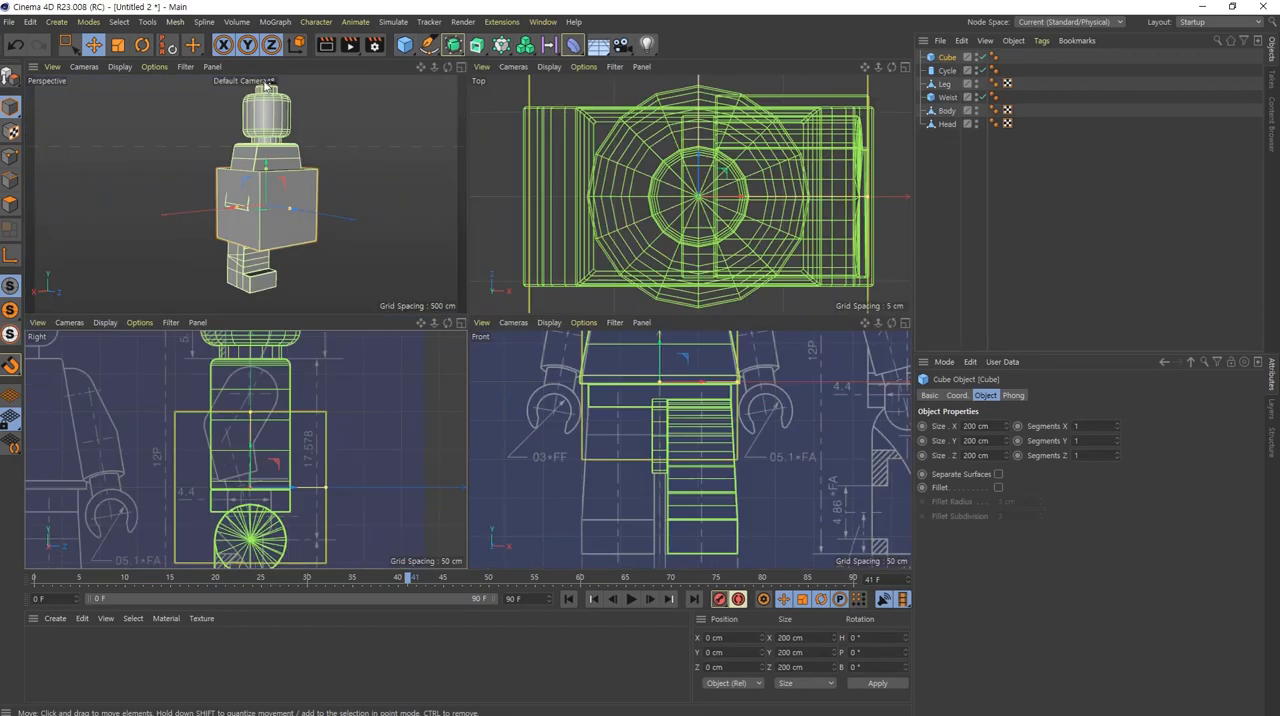
scroll(600, 424, "down", 5)
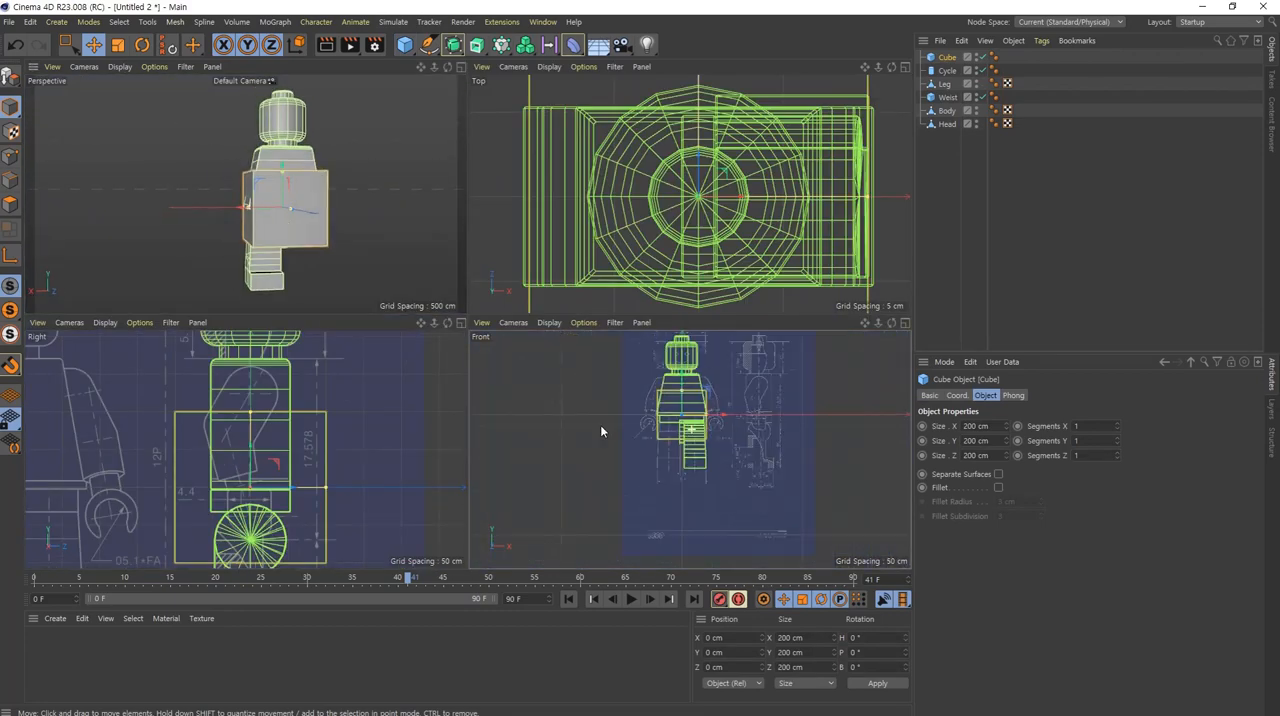
scroll(702, 495, "up", 3)
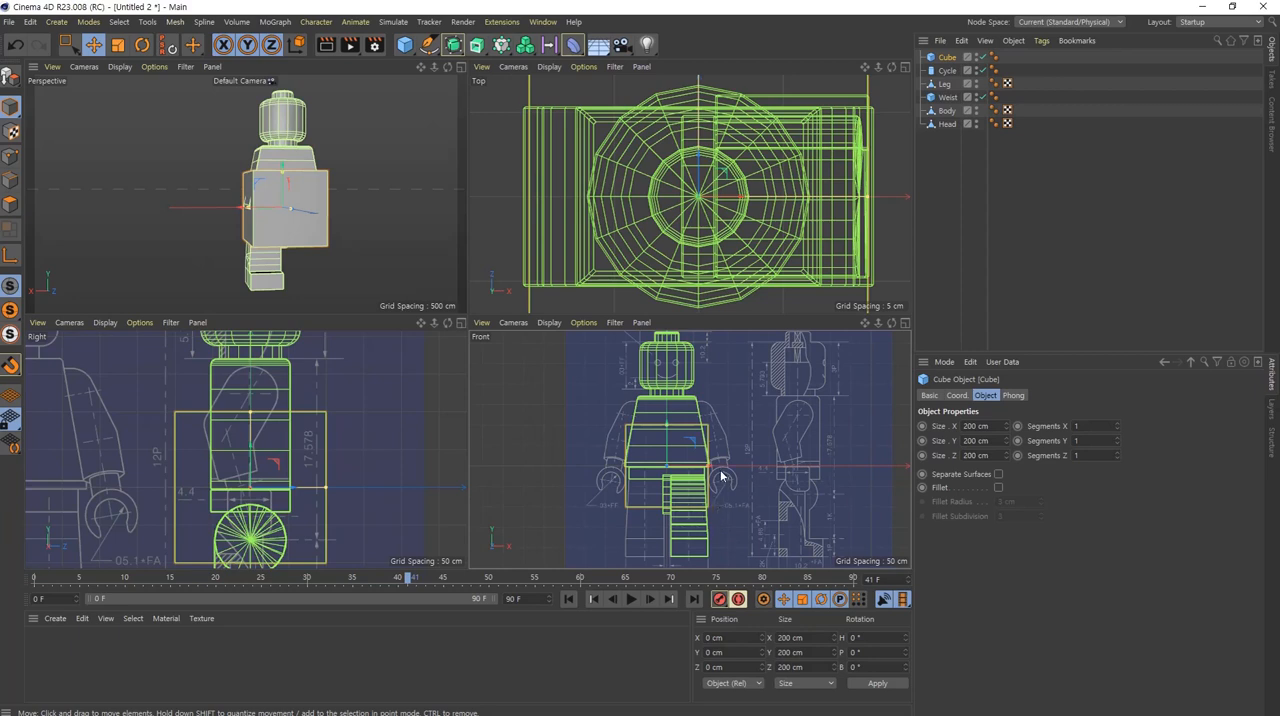
left_click_drag(710, 472, 783, 468)
left_click_drag(275, 195, 307, 231, "alt")
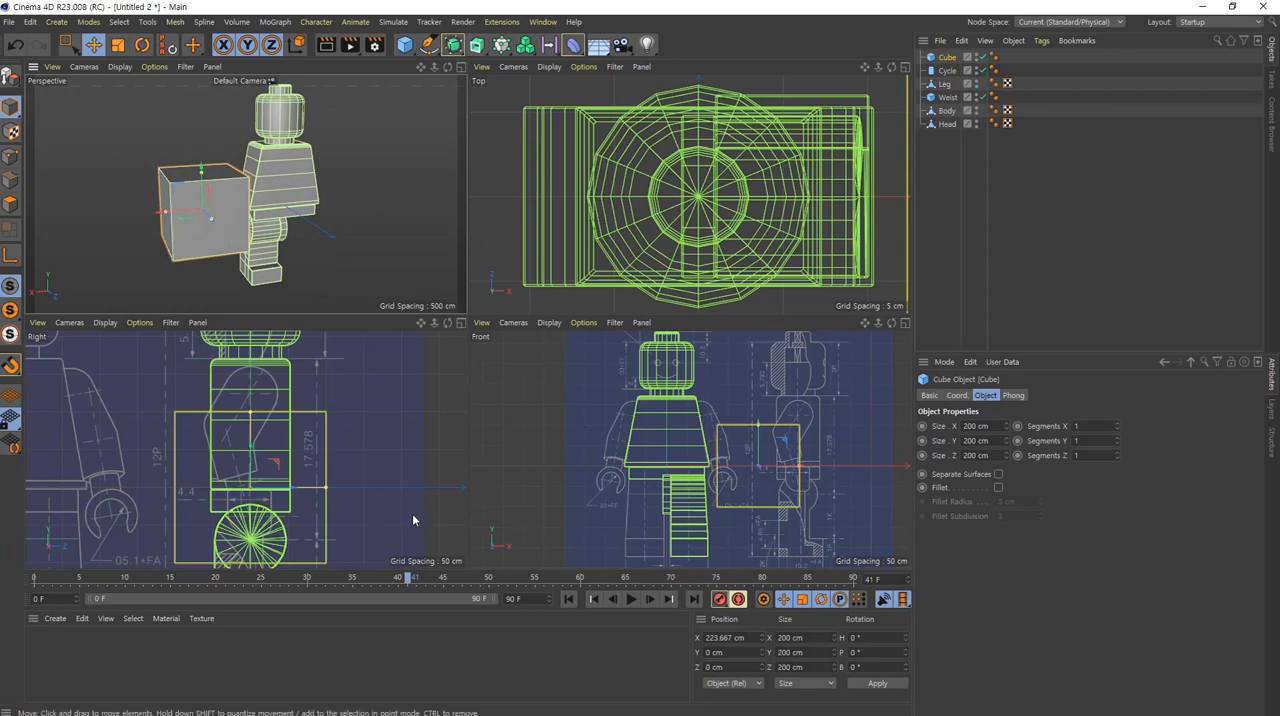
Step: Isolate the cube with Viewport Solo Single and show it over the blueprint's arm in the Right view
left_click_drag(250, 471, 250, 472)
middle_click(250, 478)
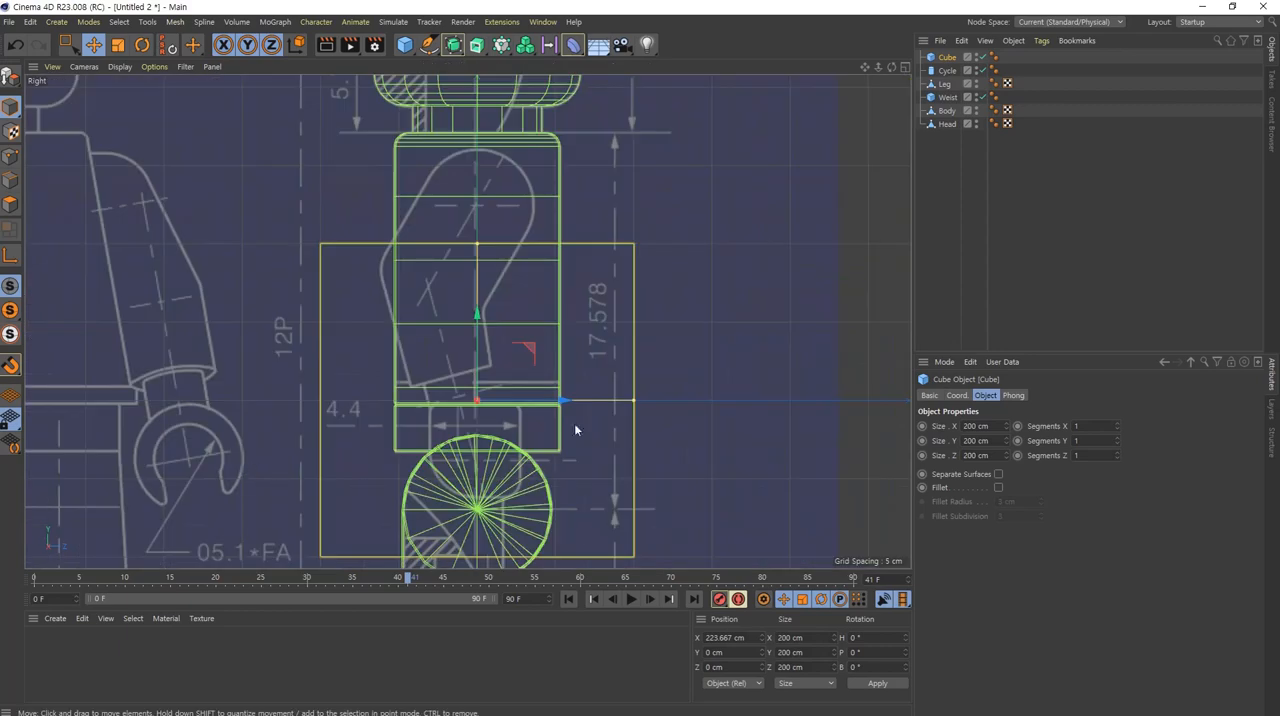
scroll(481, 450, "up", 5)
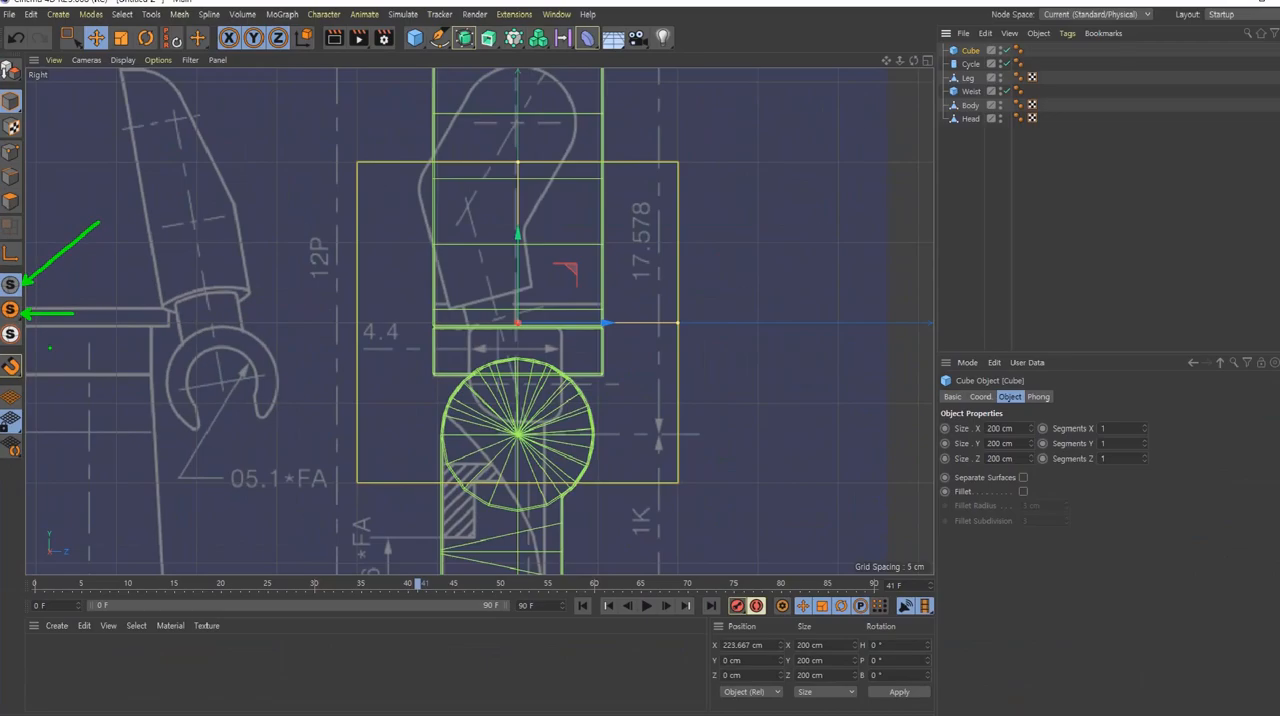
left_click(10, 310)
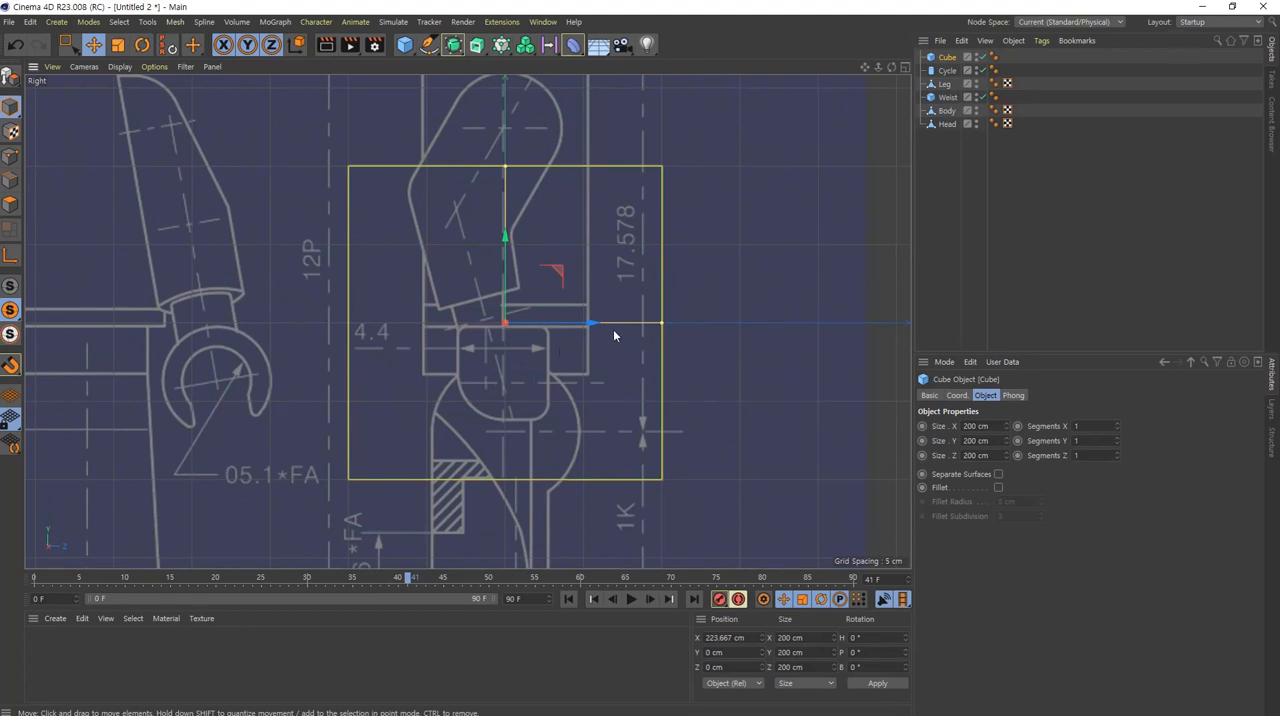
middle_click_drag(613, 330, 588, 378, "alt")
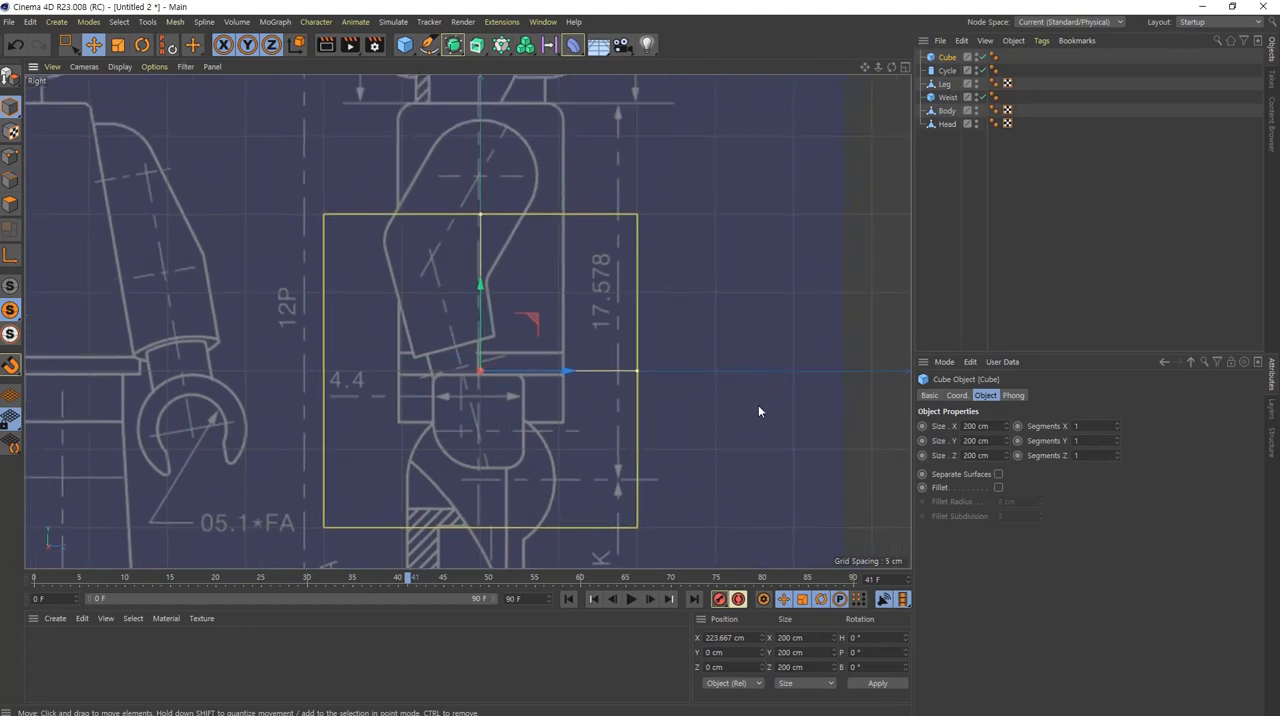
Step: Set the cube's Segments Y to 2 and activate the Move tool
left_click(1045, 441)
double_click(1078, 441)
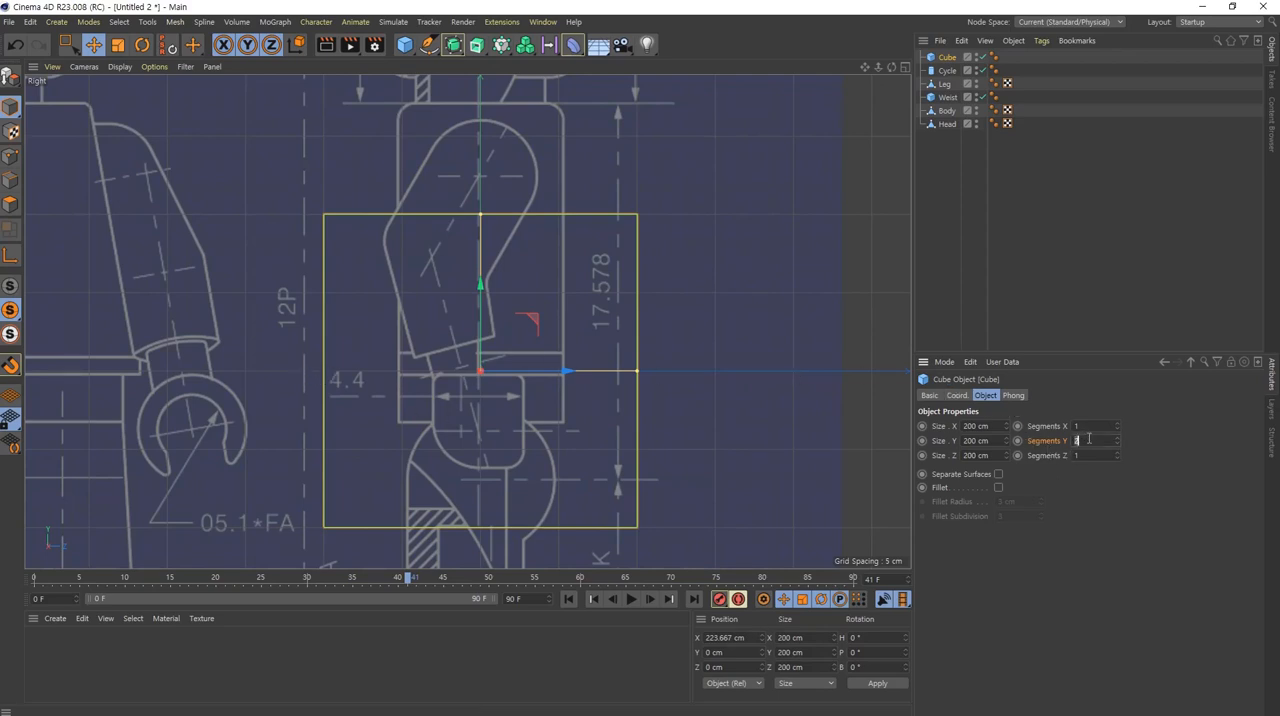
type("2")
key("Return")
middle_click_drag(642, 380, 649, 396, "alt")
key("e")
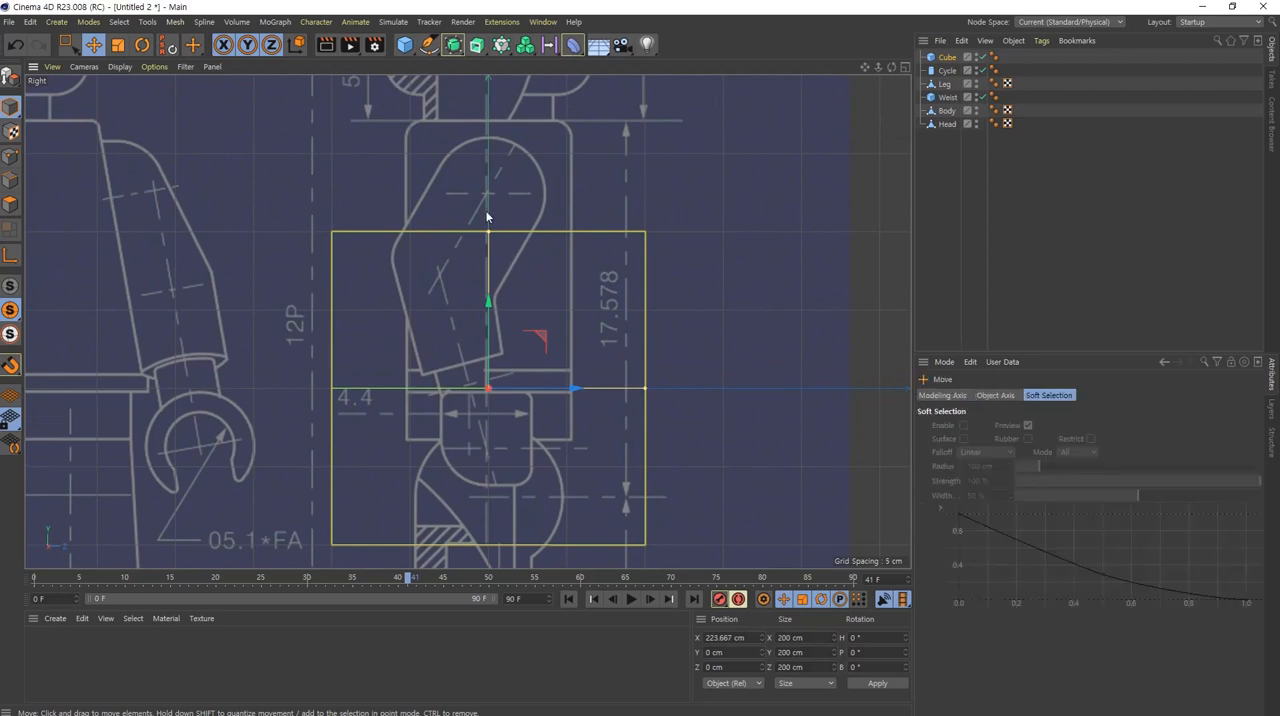
mouse_move(446, 158)
left_mouse_down()
mouse_move(512, 192)
mouse_move(530, 224)
mouse_move(442, 280)
mouse_move(430, 202)
mouse_move(452, 155)
left_mouse_up()
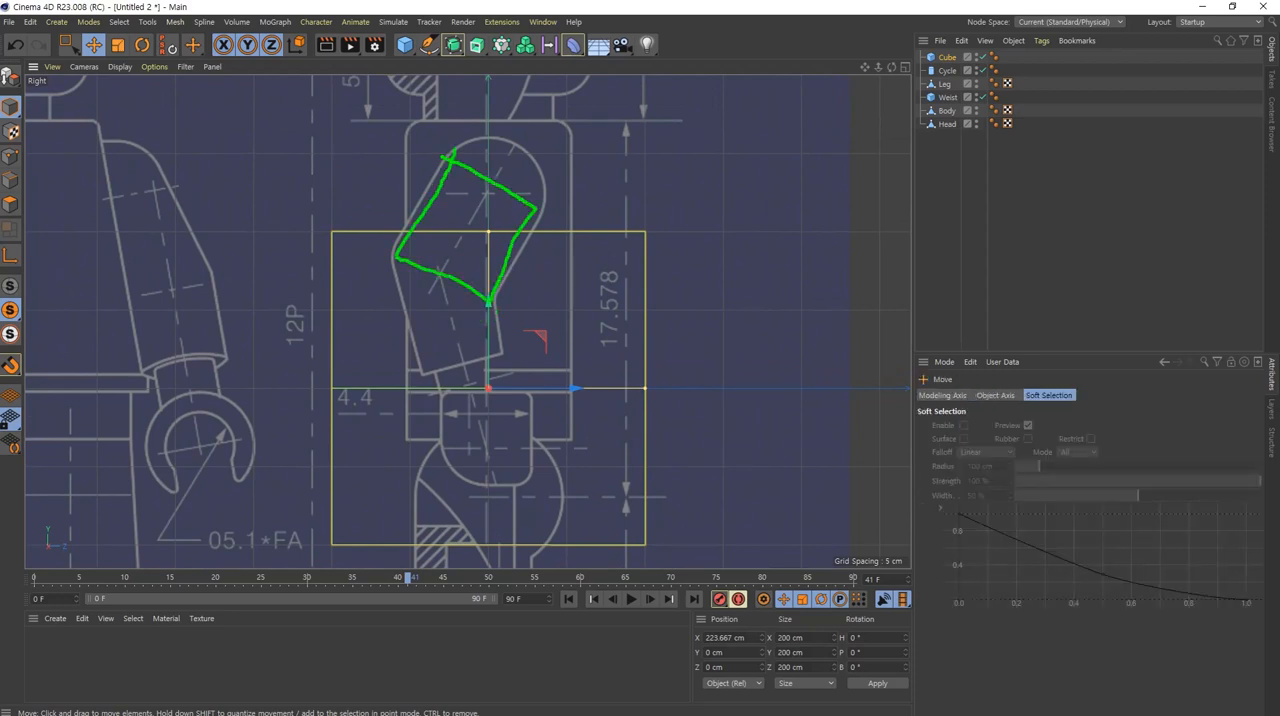
mouse_move(490, 302)
left_mouse_down()
mouse_move(505, 350)
mouse_move(436, 368)
mouse_move(402, 318)
mouse_move(393, 262)
left_mouse_up()
key("Escape")
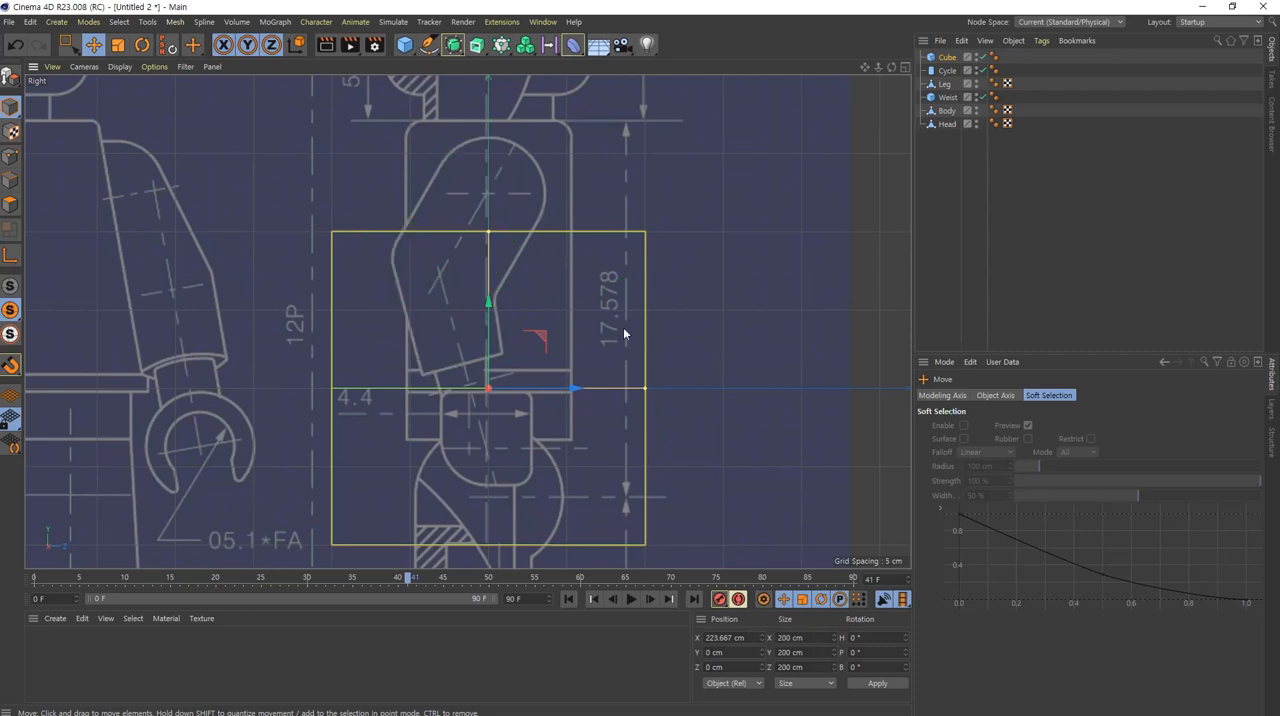
Step: Make the cube editable and switch to Points mode with Rectangle Selection
mouse_move(568, 380)
middle_mouse_down("alt")
mouse_move(568, 343)
mouse_move(536, 351)
middle_mouse_up("alt")
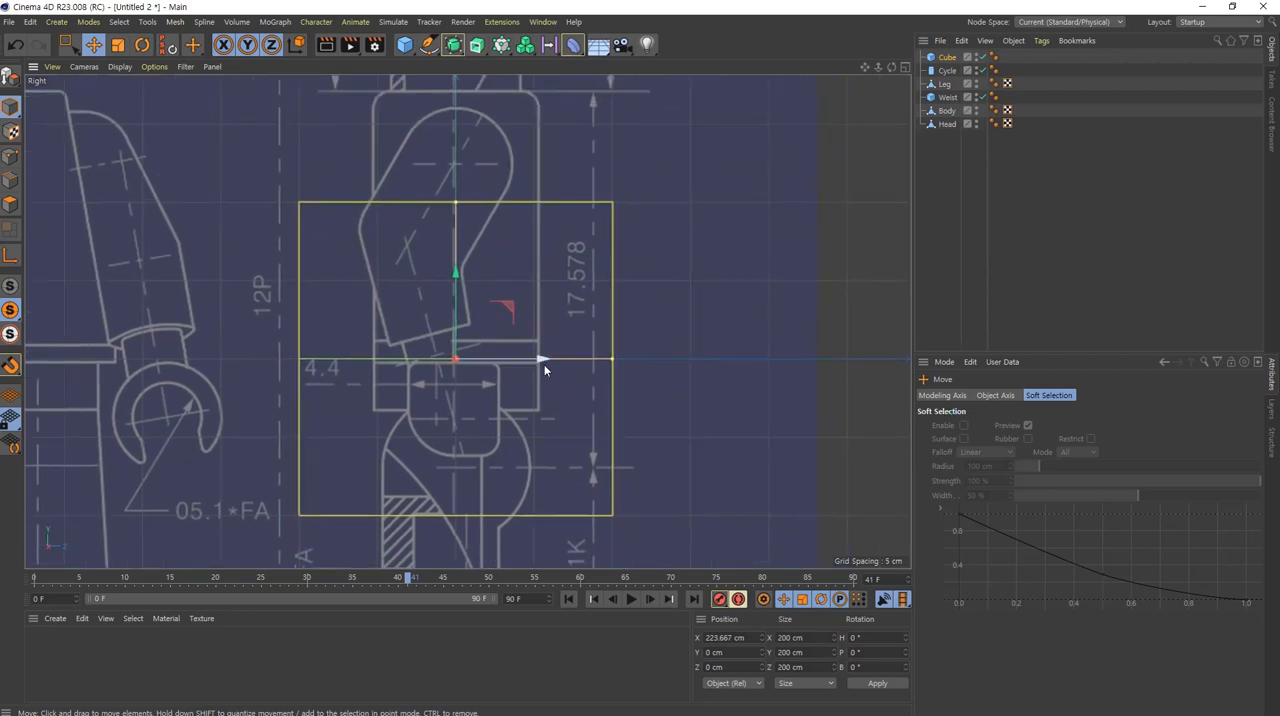
left_click(10, 77)
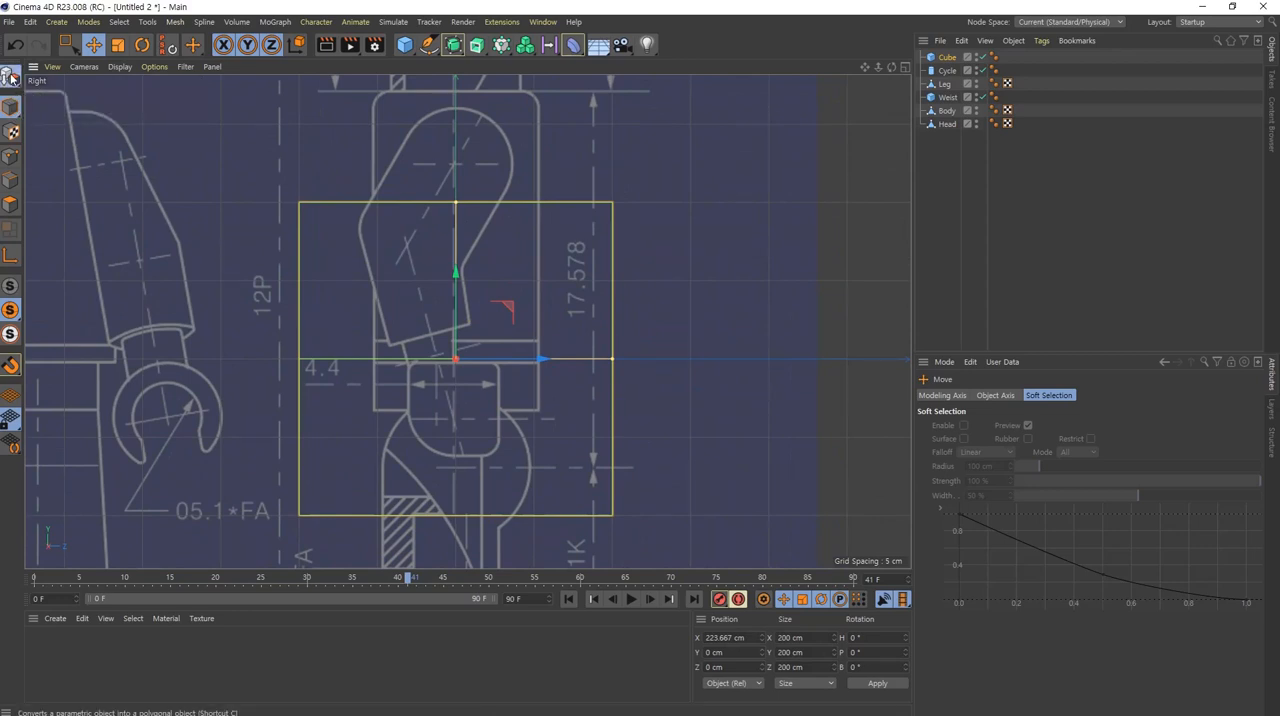
left_click(11, 159)
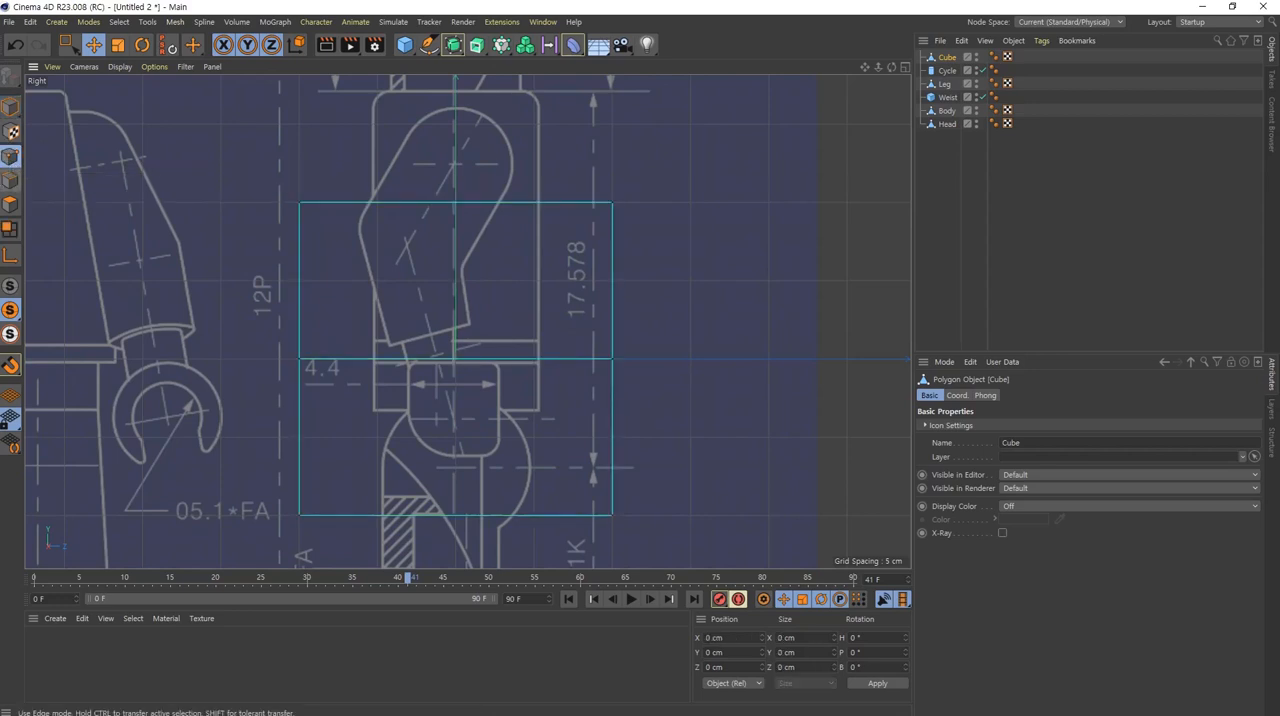
left_click(70, 47)
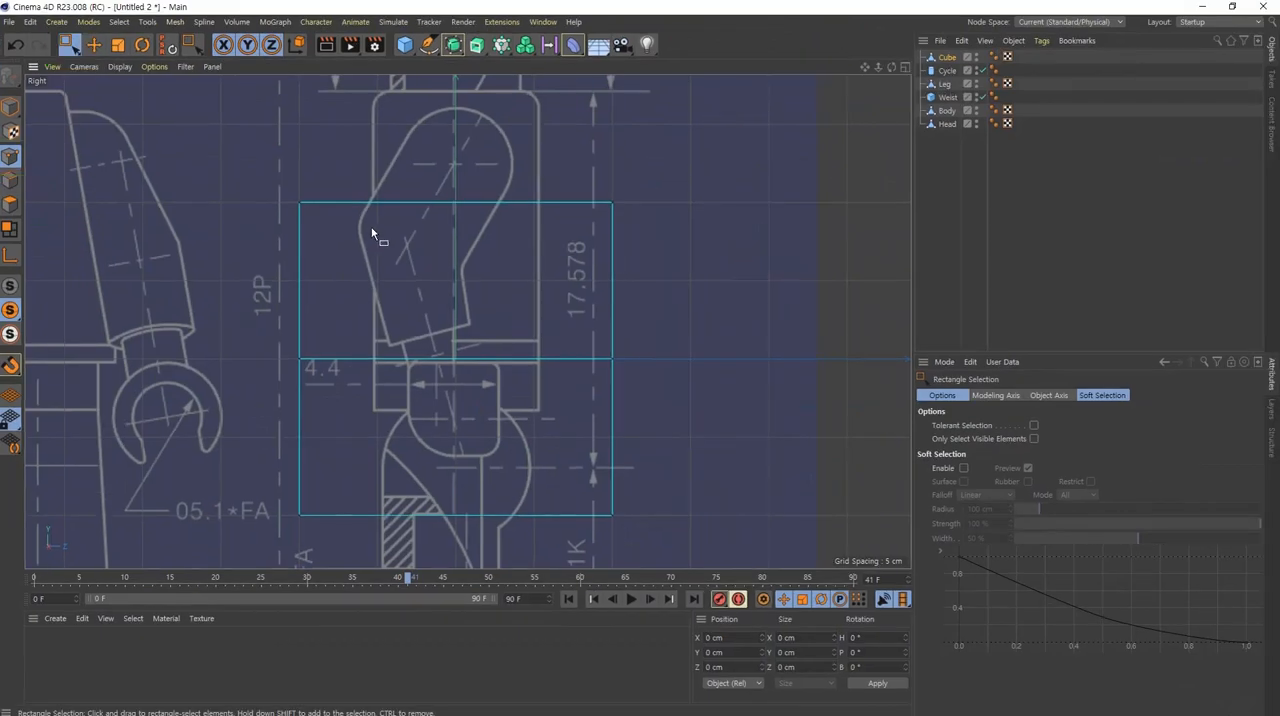
middle_click_drag(398, 242, 389, 256, "alt")
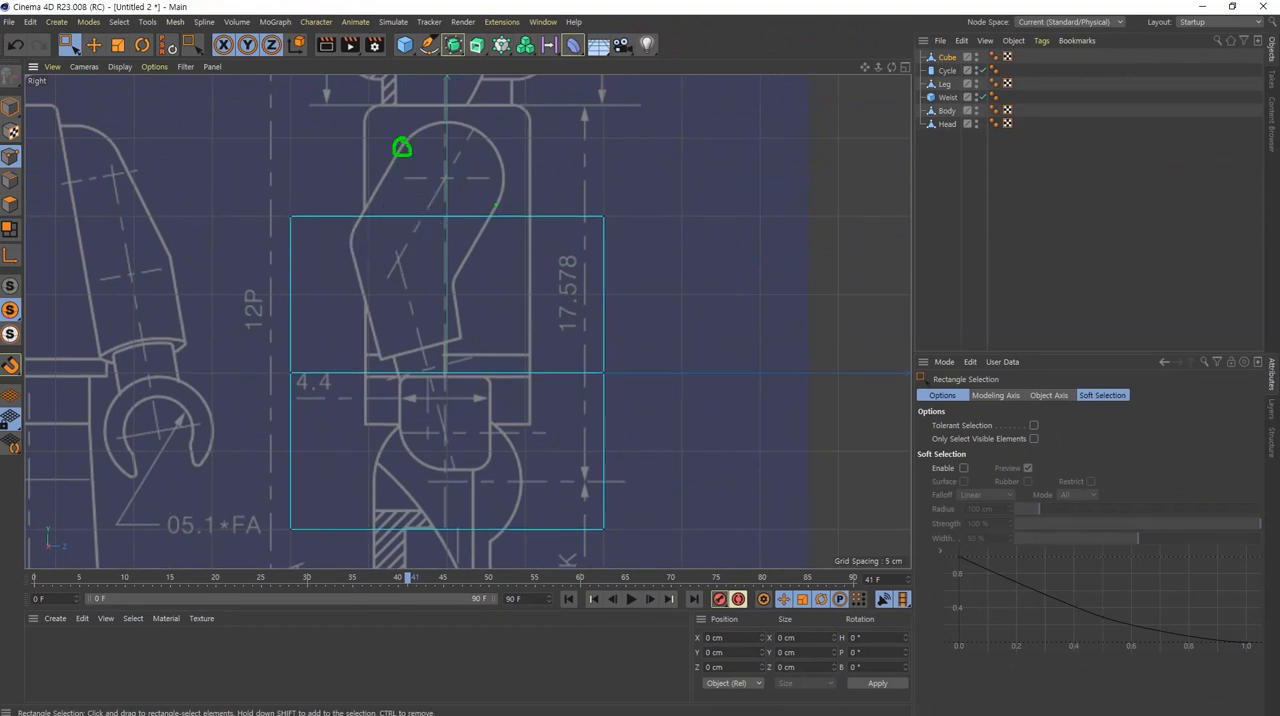
left_click(492, 212)
Step: Move the cube's upper corner points onto the blueprint arm's shoulder outline, at about Y 148, Z -28 cm and Y 111, Z 33 cm
left_click_drag(272, 197, 322, 256)
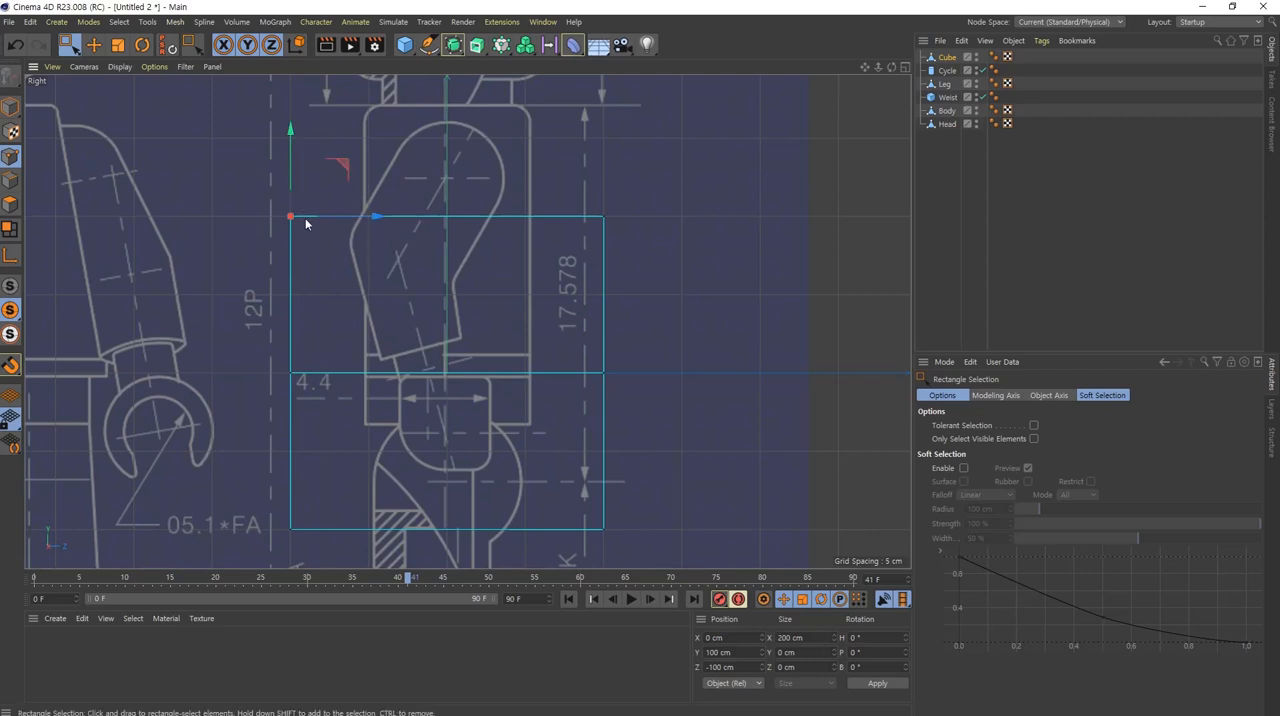
left_click(354, 170)
left_click_drag(257, 176, 333, 270)
left_click_drag(349, 167, 458, 92)
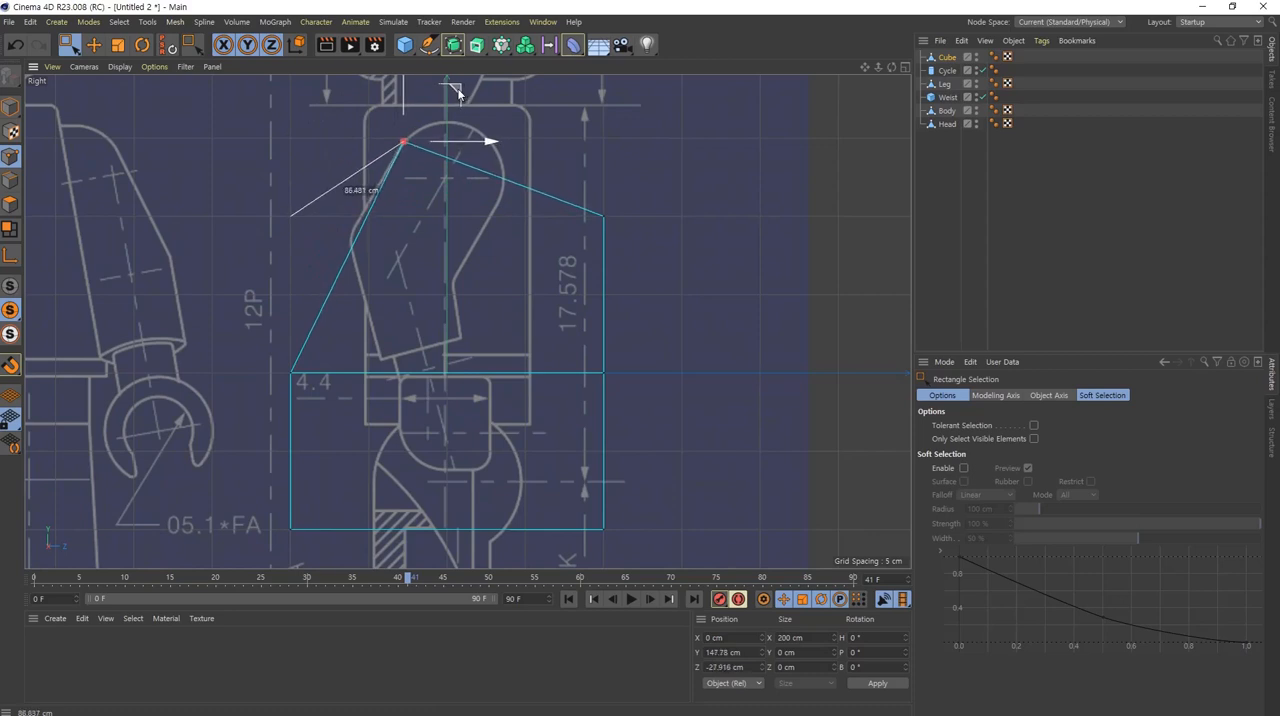
middle_click_drag(443, 178, 434, 229, "alt")
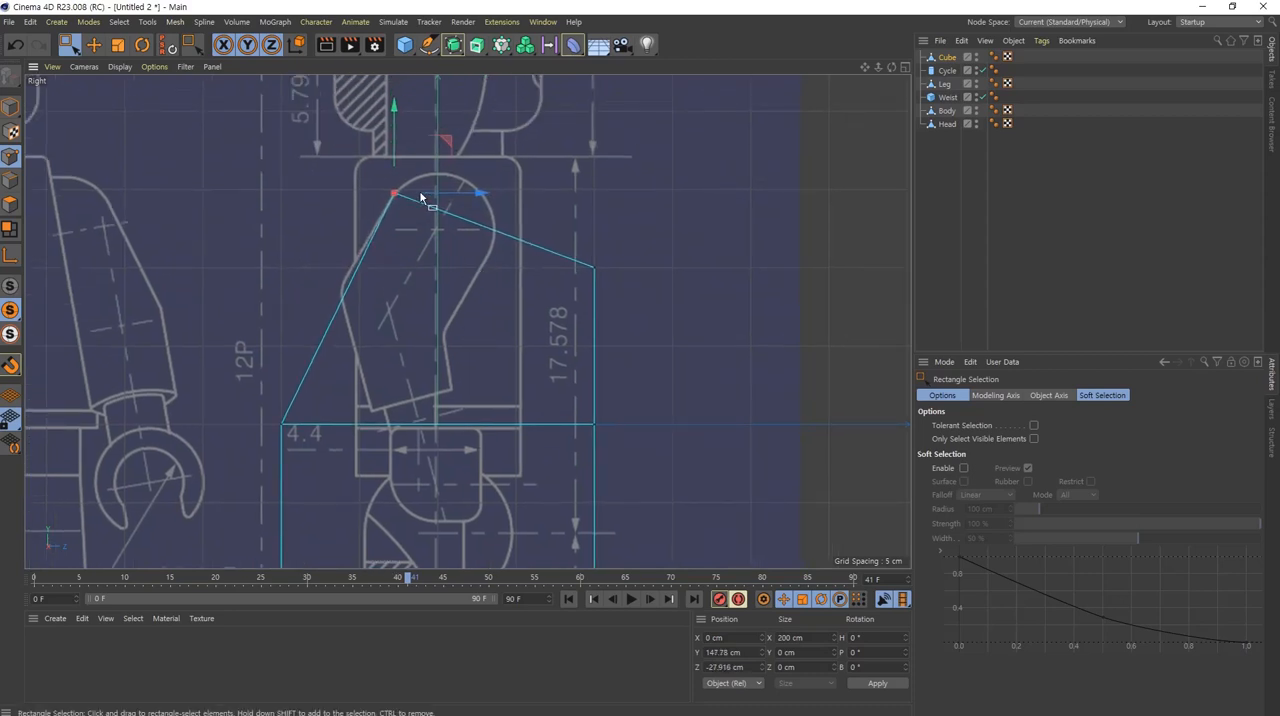
left_click_drag(651, 240, 556, 326)
left_click_drag(648, 215, 543, 198)
middle_click_drag(447, 375, 480, 304, "alt")
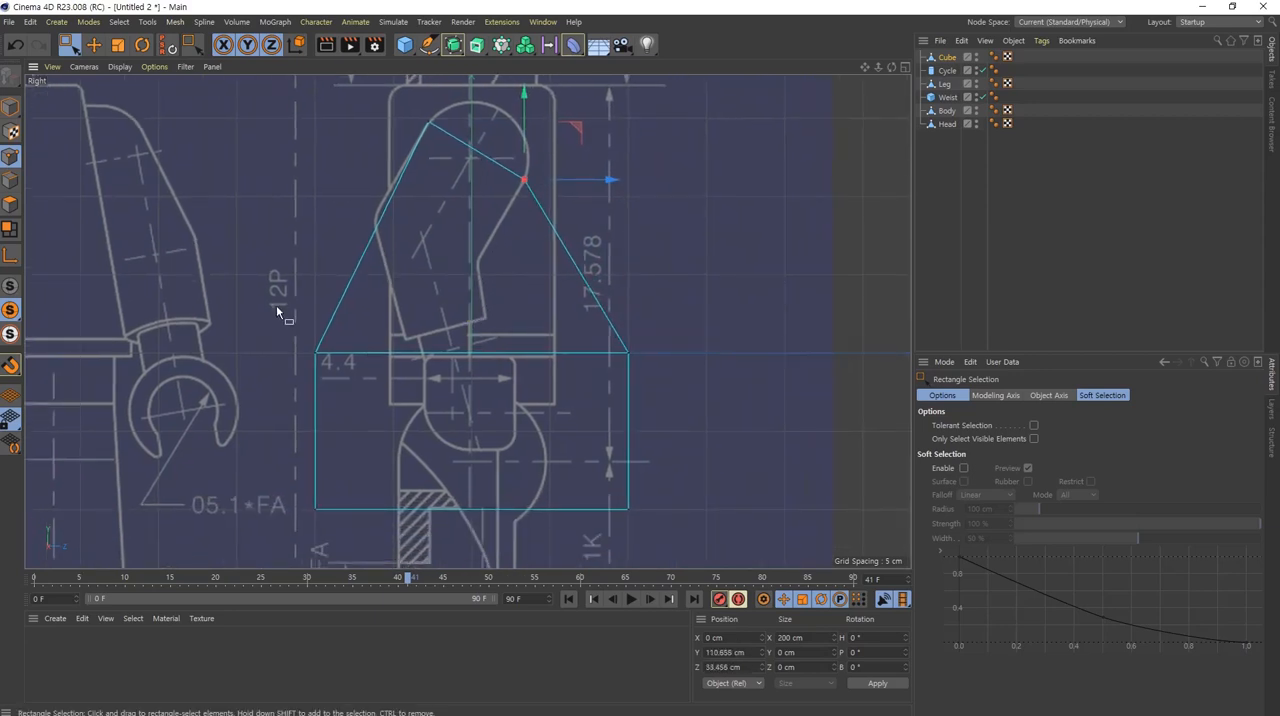
Step: Move the cube's middle points onto the blueprint arm's outer and inner elbow corners, the outer ones at about Y 86, Z -62 cm
left_click_drag(282, 303, 356, 386)
left_click_drag(370, 303, 431, 170)
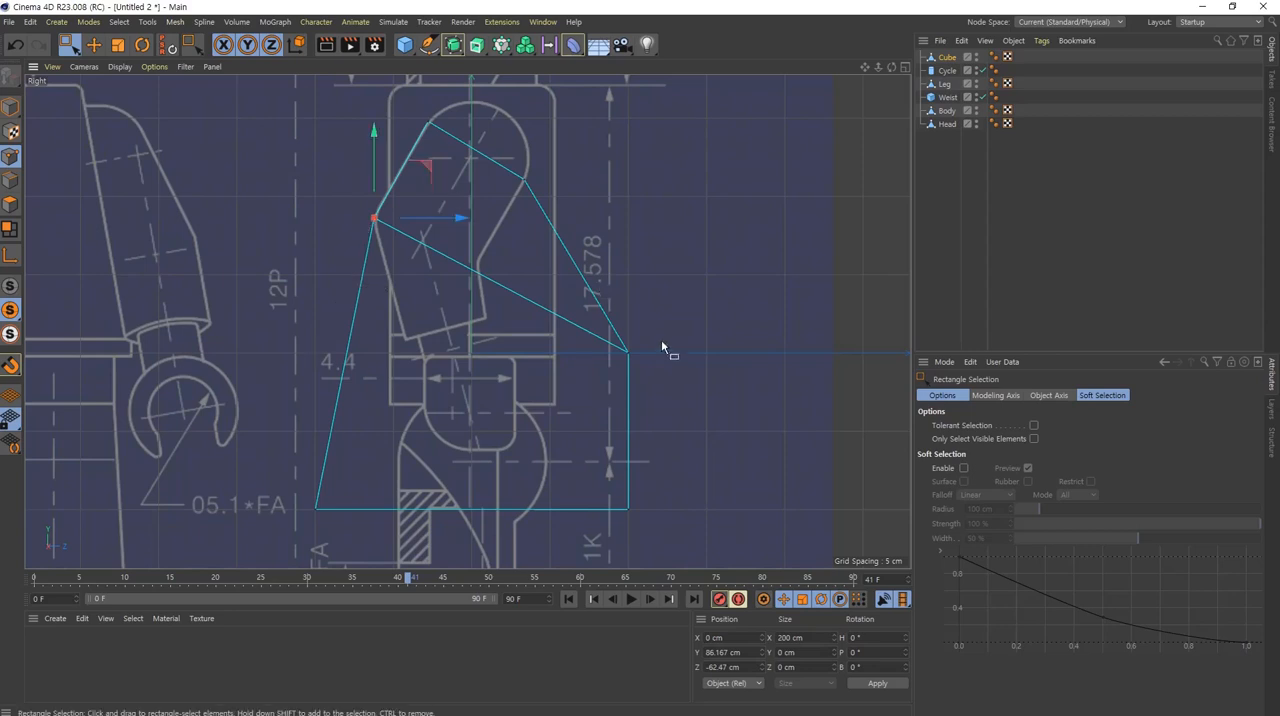
left_click_drag(664, 323, 530, 215)
Step: Move the cube's lower corner points onto the two ends of the blueprint arm's cuff, the rear ones at about Y 8, Z -42 cm
left_click_drag(674, 453, 552, 560)
left_click_drag(683, 459, 540, 268)
left_click_drag(288, 462, 356, 533)
left_click_drag(375, 447, 460, 290)
scroll(530, 450, "up", 5)
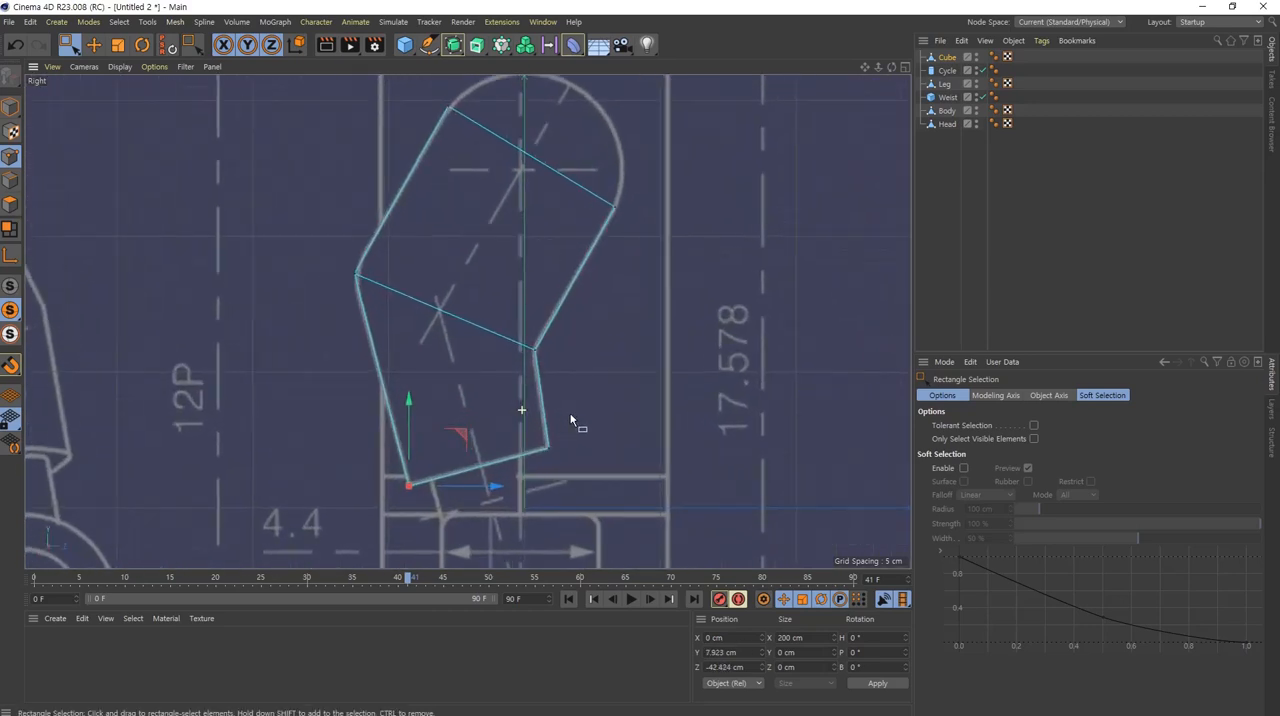
middle_click_drag(586, 402, 587, 431, "alt")
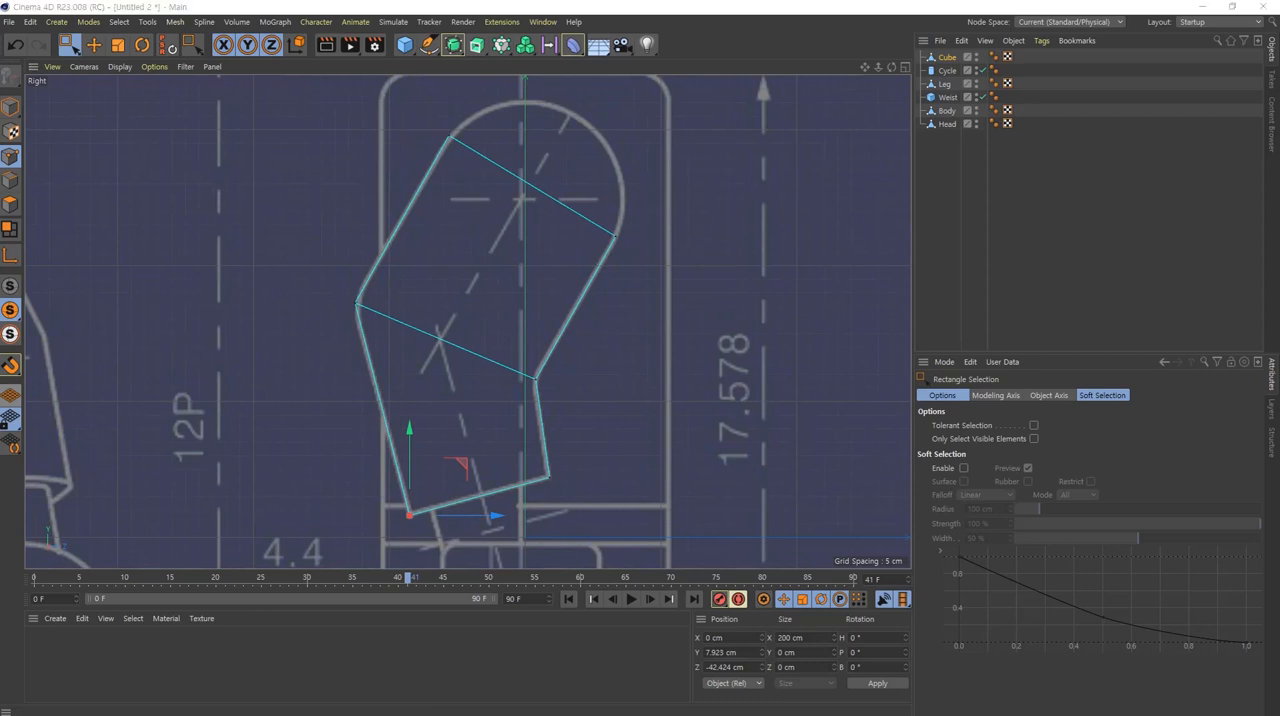
middle_click_drag(526, 355, 499, 338, "alt")
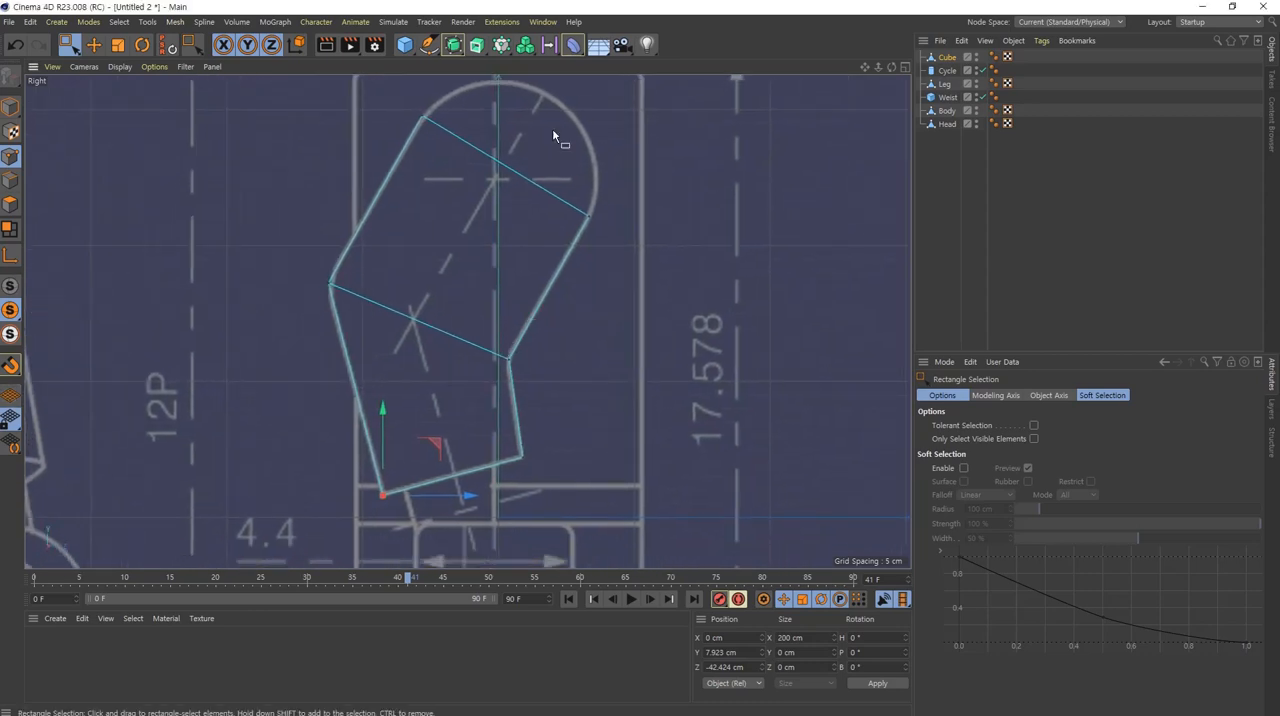
Step: Add three lengthwise Loop/Path Cuts along the arm, at about 48% of its width, 63% of the front half and 33% of the rear half
right_click(627, 270)
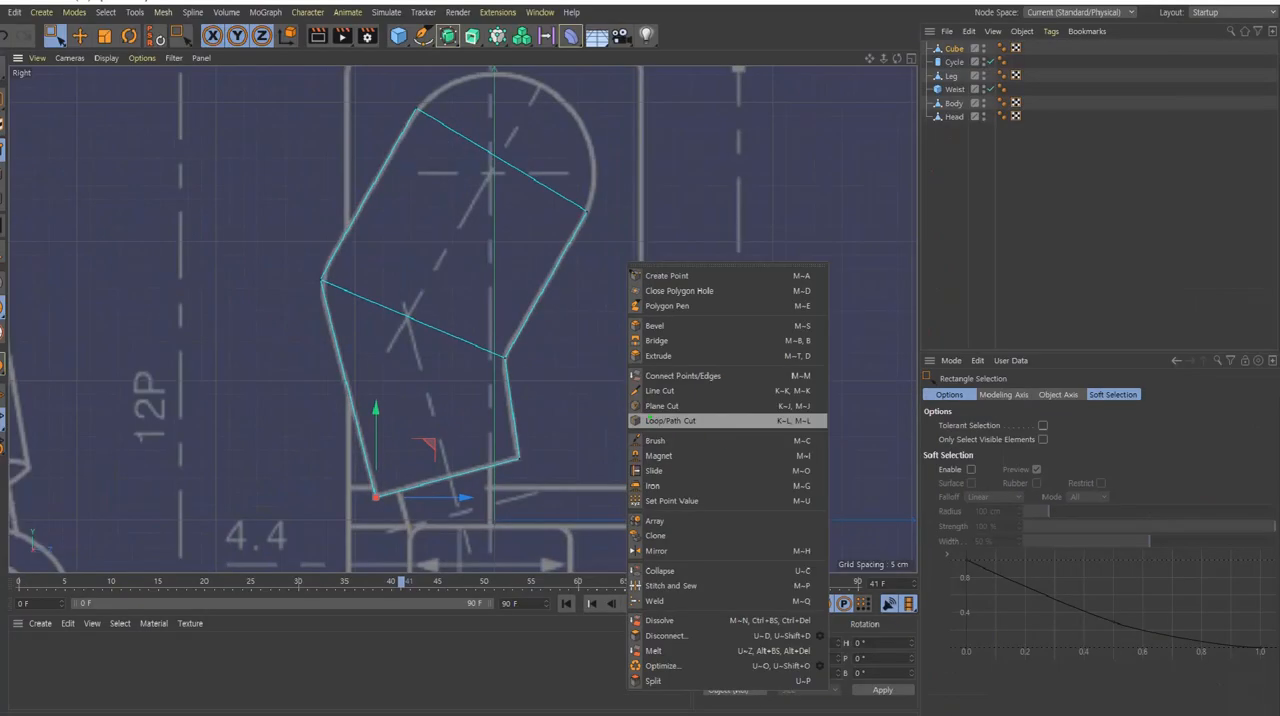
left_click(684, 424)
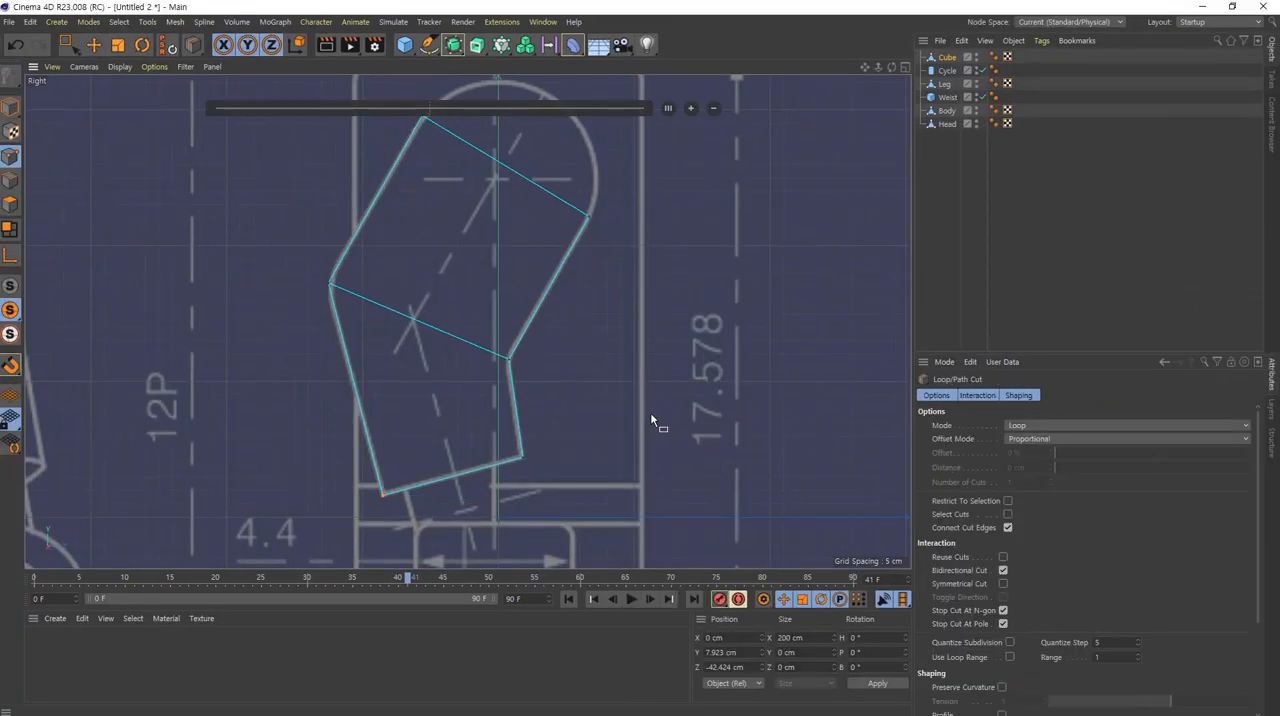
left_click(505, 168)
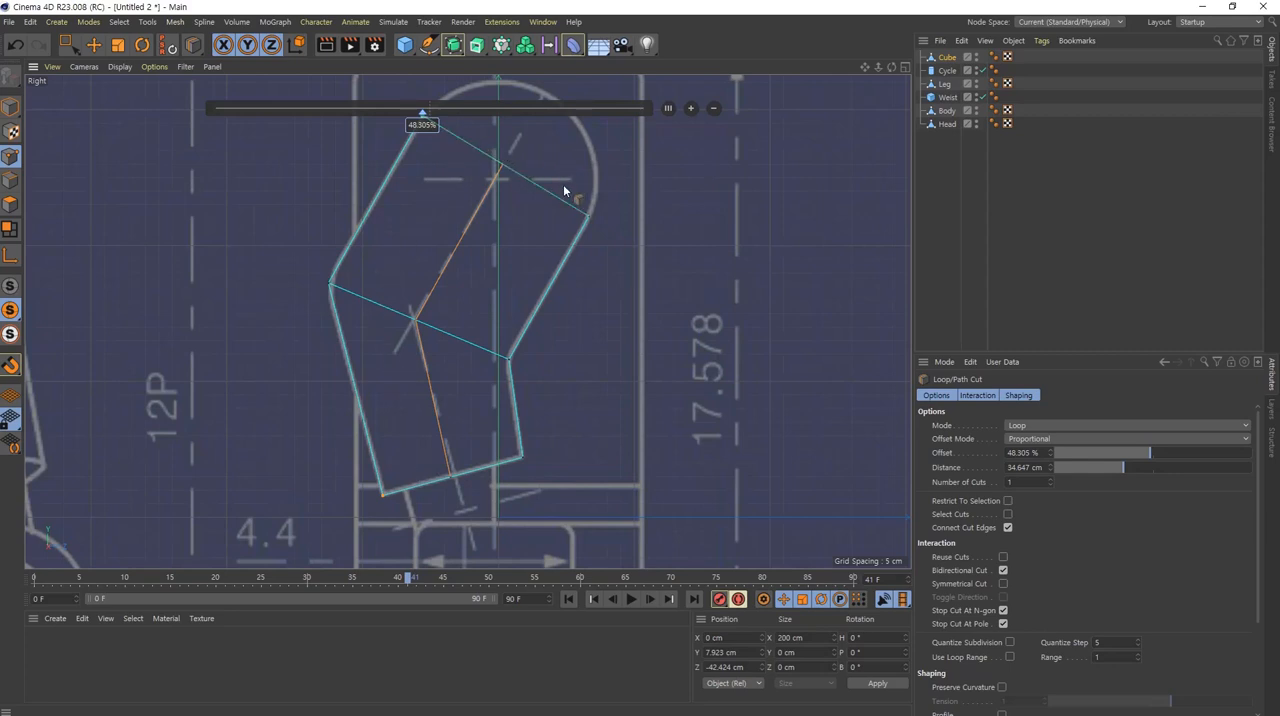
left_click_drag(560, 199, 578, 199)
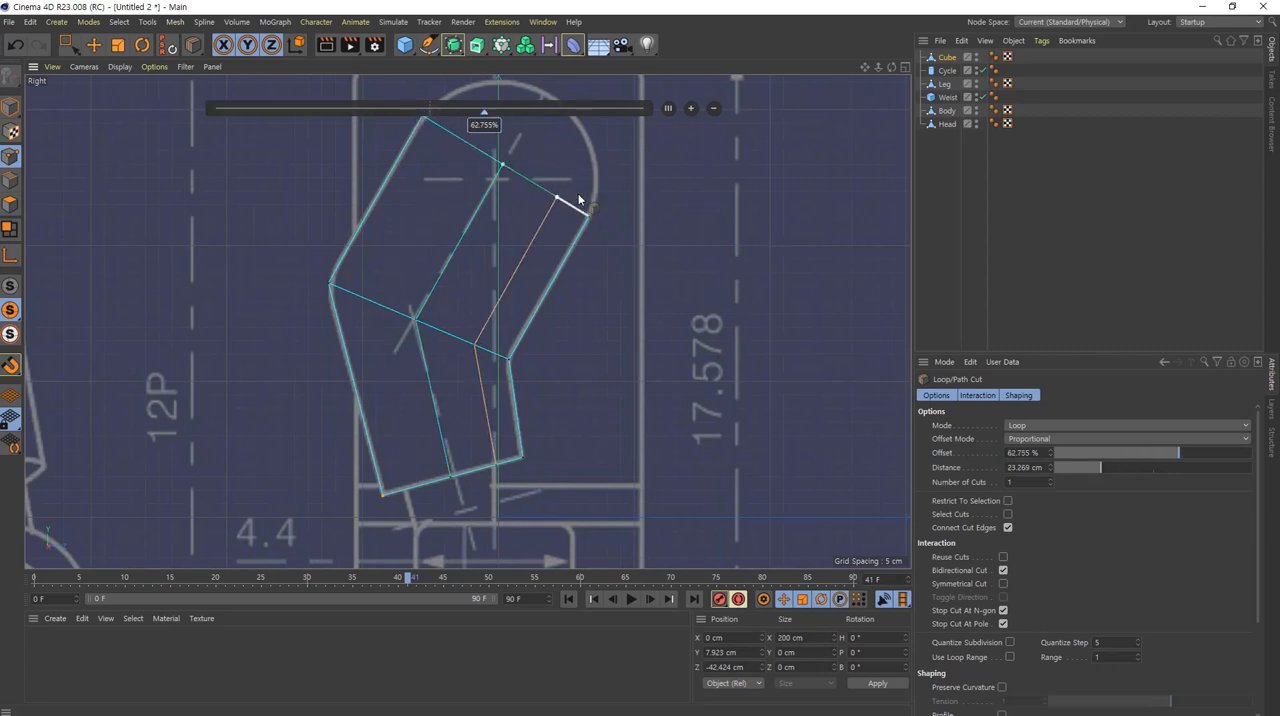
left_click(451, 127)
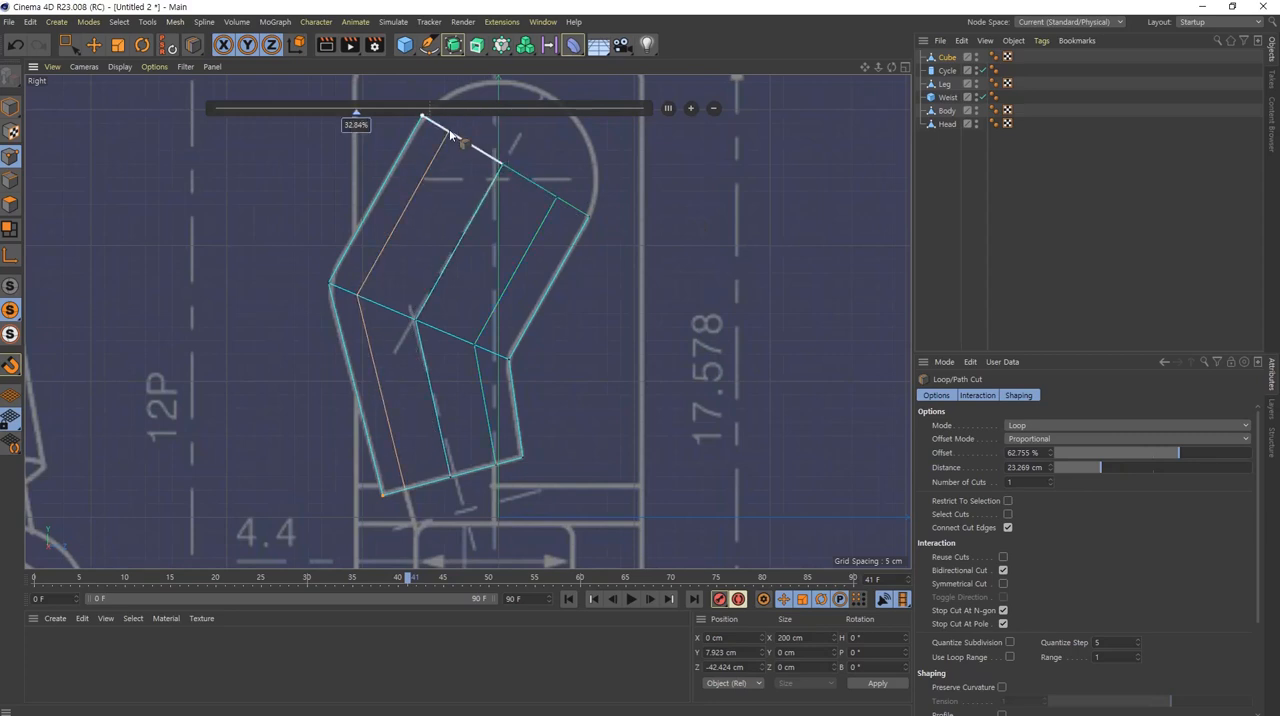
key("e")
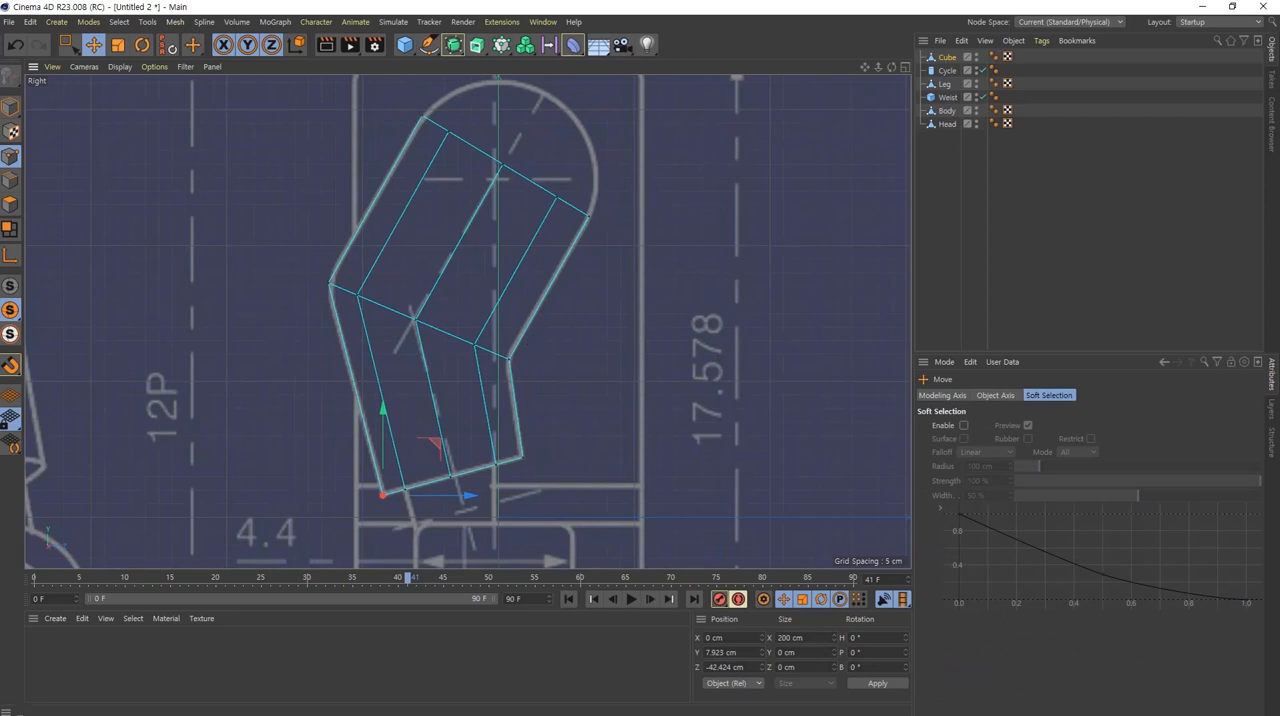
Step: Move the cuts' upper end points onto the blueprint's rounded shoulder outline, the middle ones at about Y 156, Z 17 cm and the rear ones at Y 159, Z -8 cm
middle_click_drag(507, 244, 500, 285, "alt")
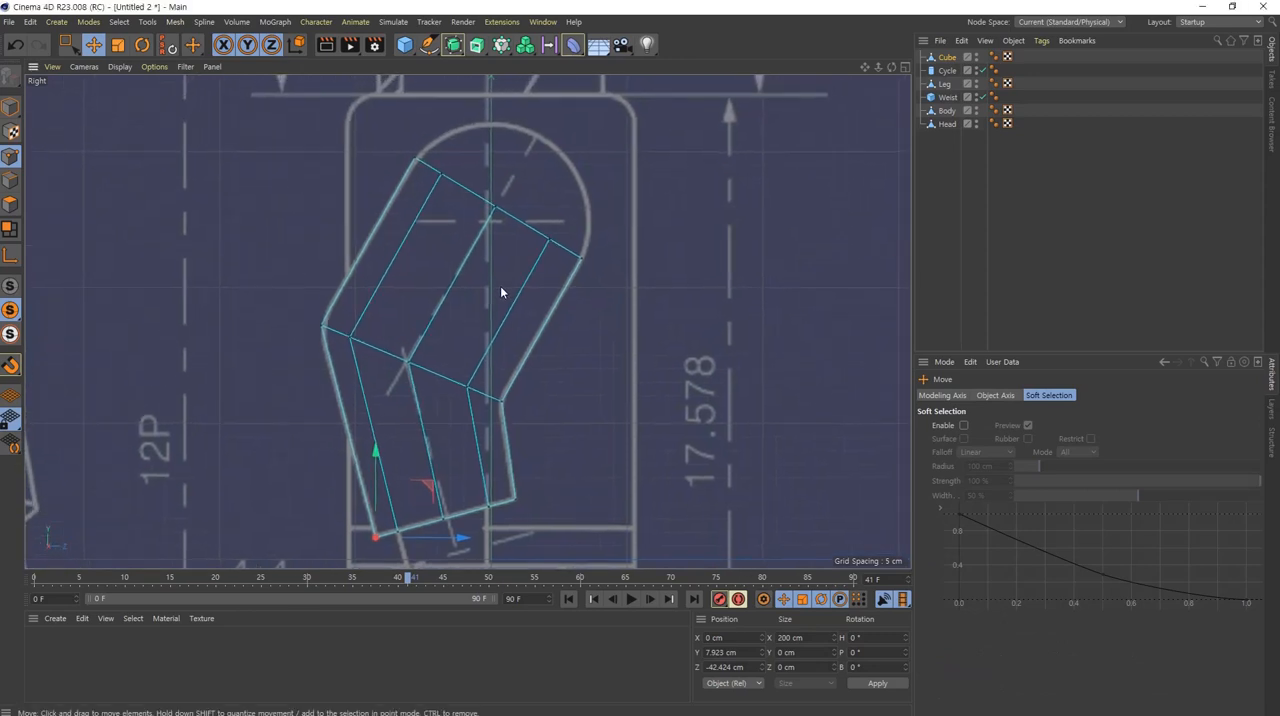
left_click(69, 45)
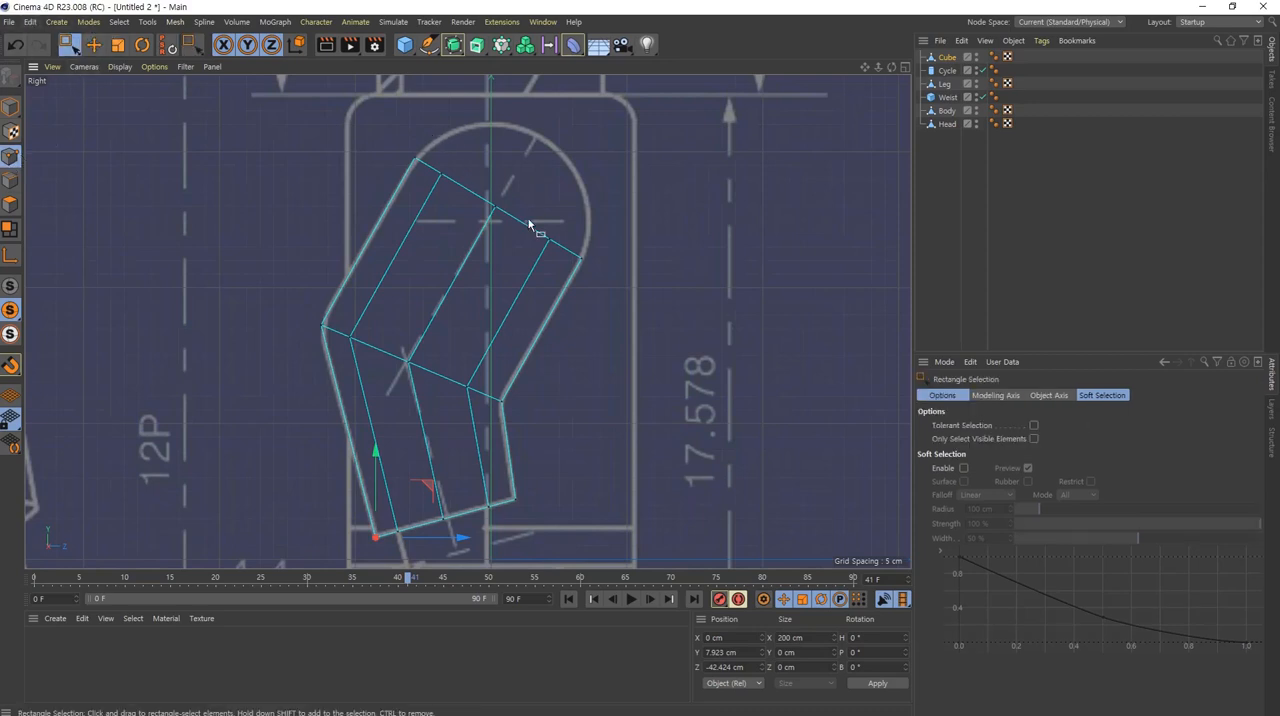
left_click_drag(511, 188, 585, 107)
scroll(508, 300, "up", 5)
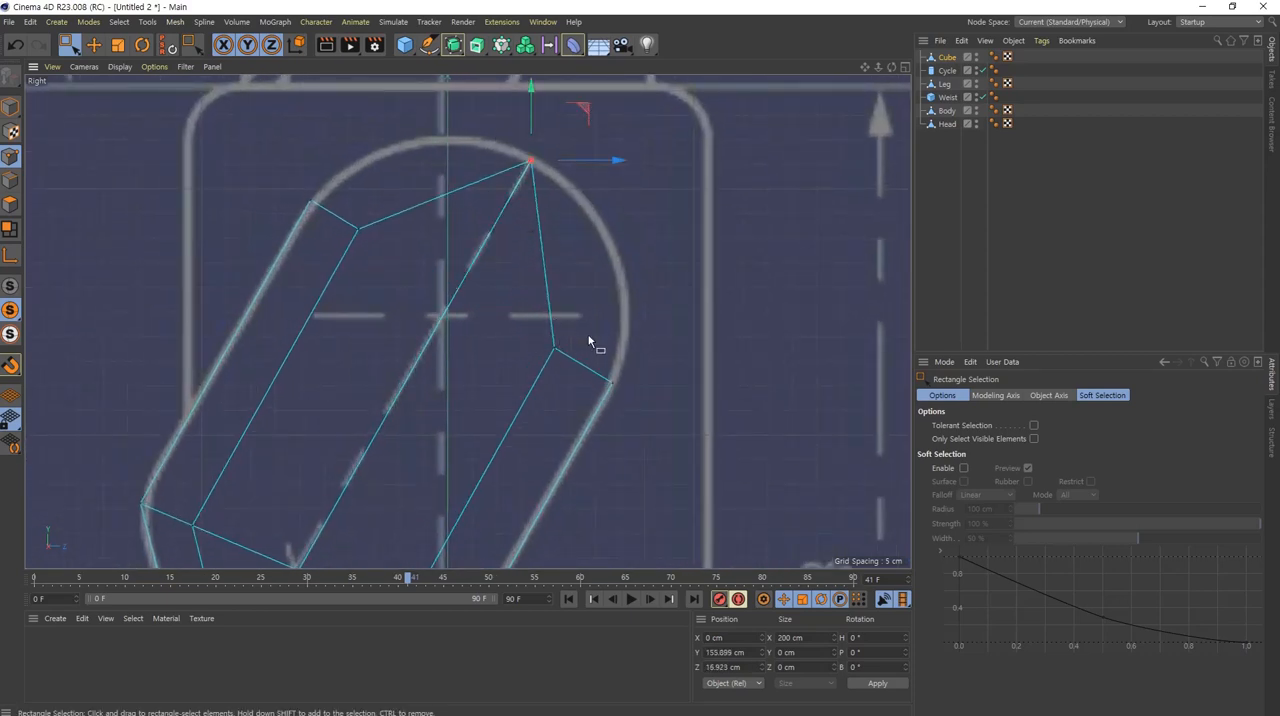
left_click_drag(603, 314, 662, 203)
left_click_drag(389, 209, 350, 246)
left_click_drag(417, 186, 463, 95)
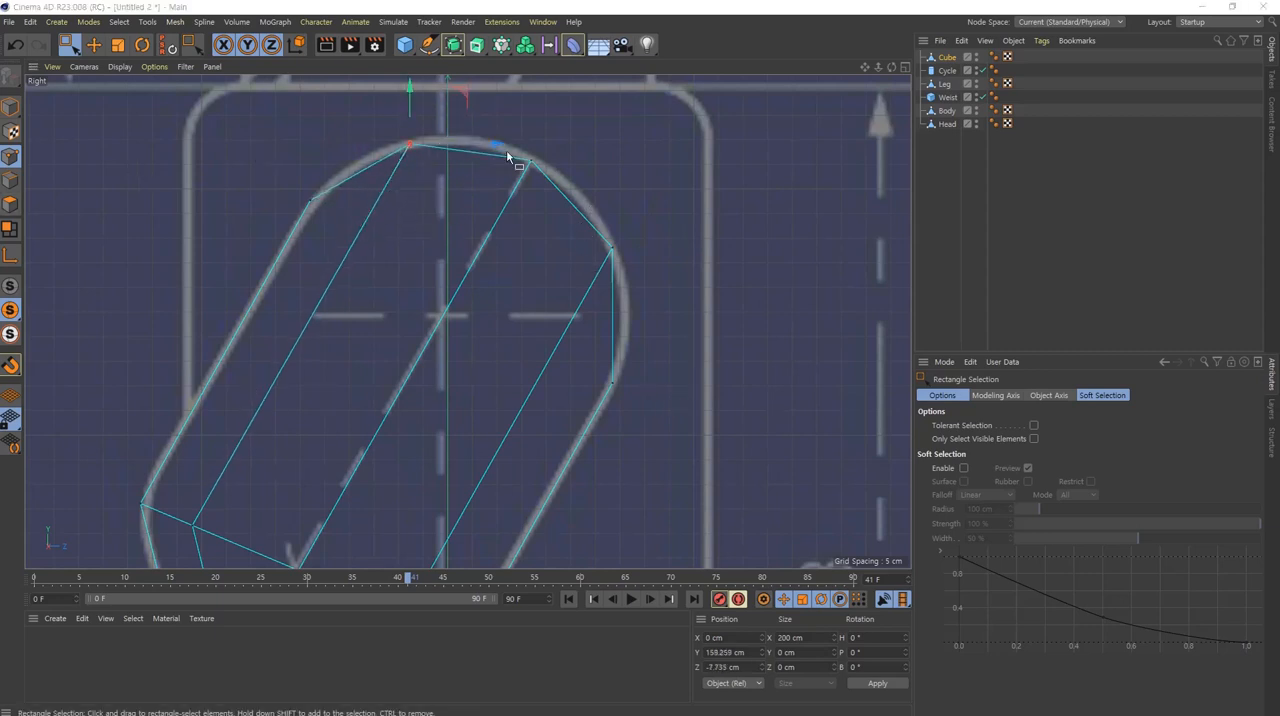
Step: In the Front view, move the cube's inner and outer side points to the blueprint arm's inner and outer edges at the cuff
scroll(417, 418, "down", 5)
scroll(464, 363, "up", 8)
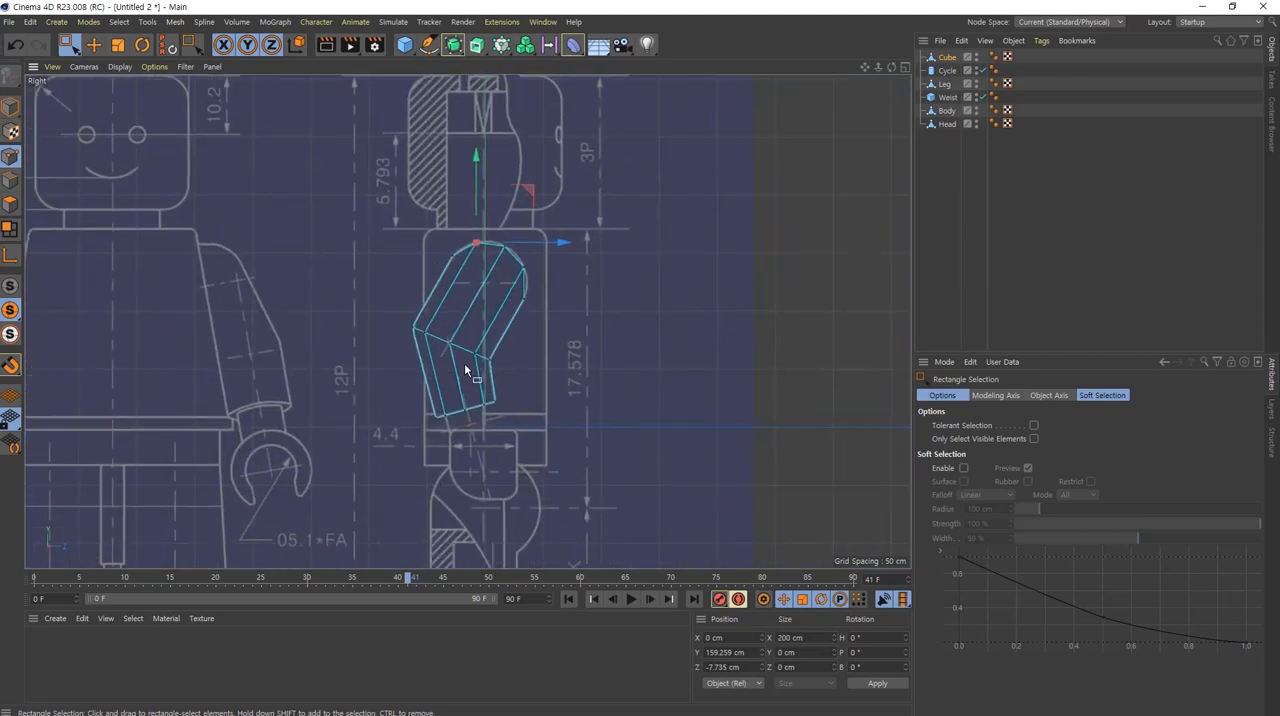
middle_click(477, 343)
middle_click(738, 447)
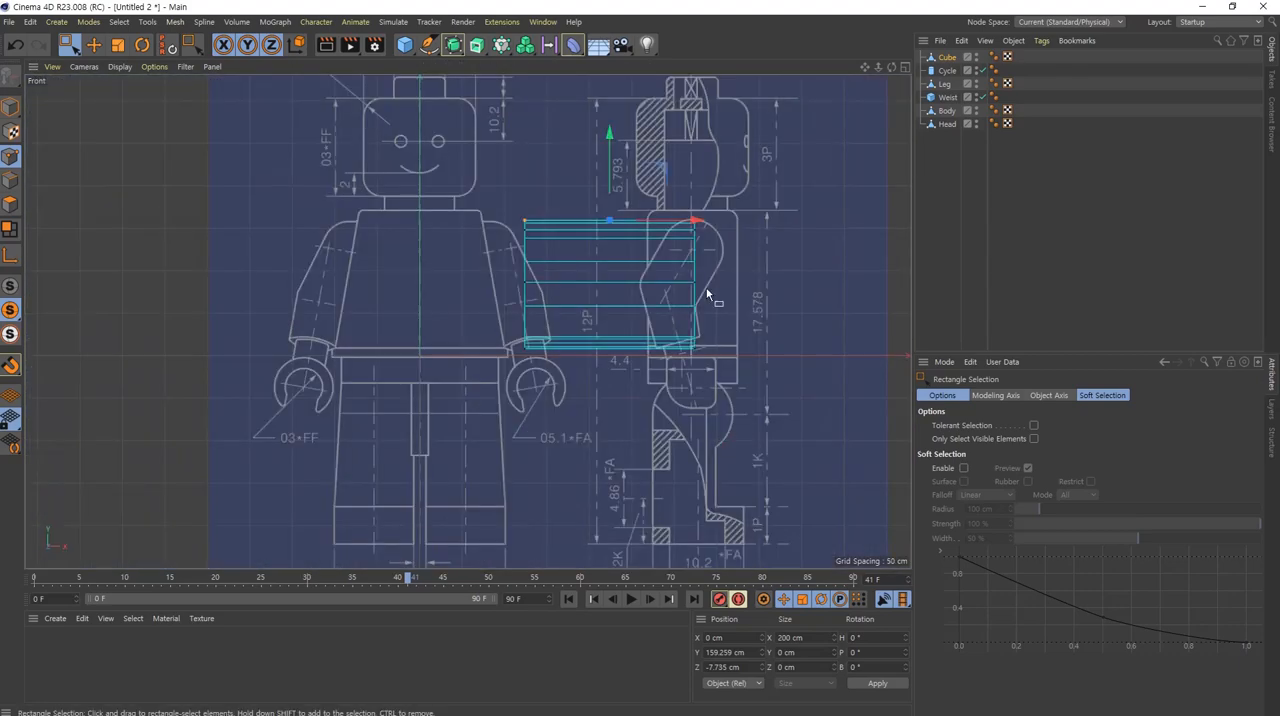
scroll(542, 380, "up", 5)
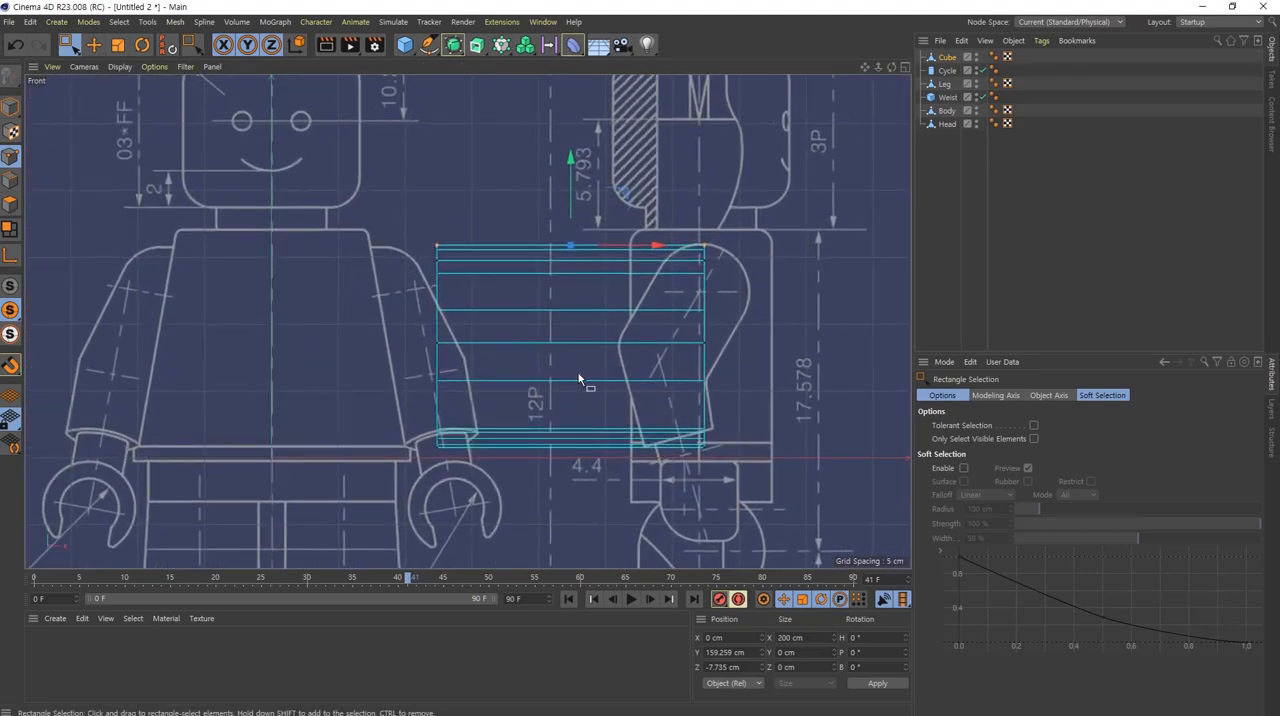
left_click_drag(487, 178, 357, 458)
scroll(452, 442, "up", 3)
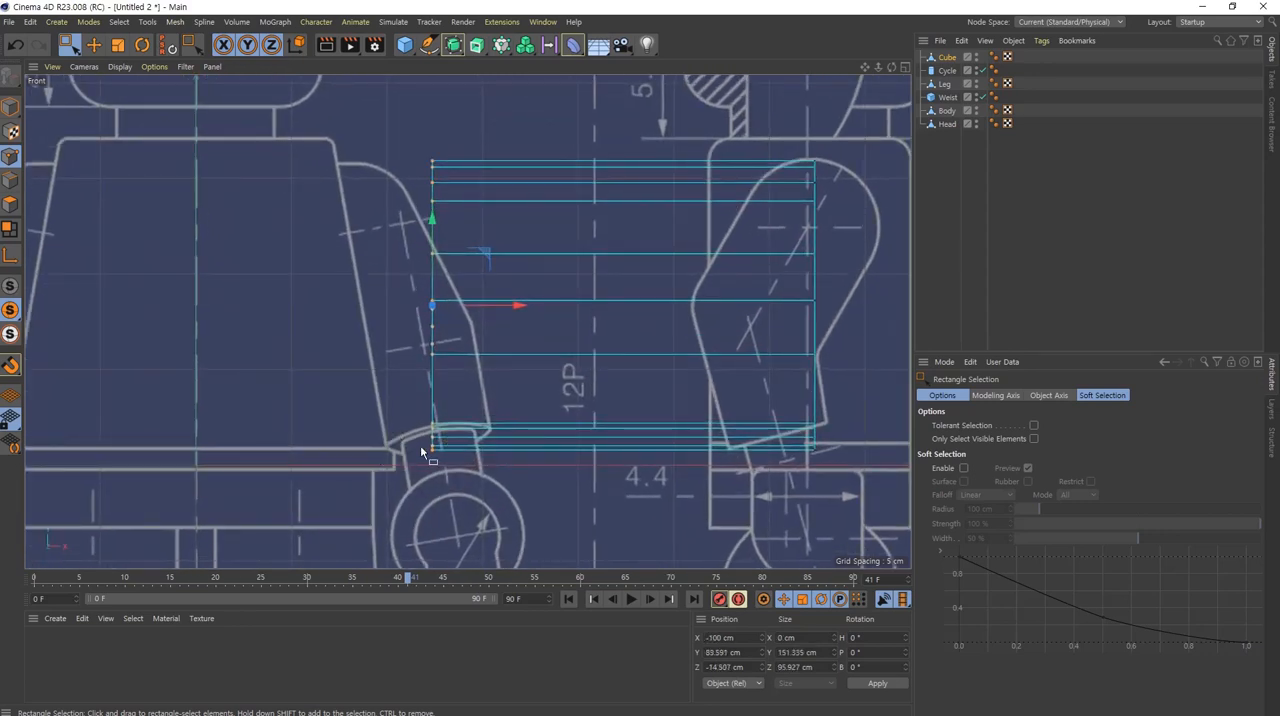
left_click_drag(514, 305, 472, 323)
left_click_drag(857, 105, 729, 543)
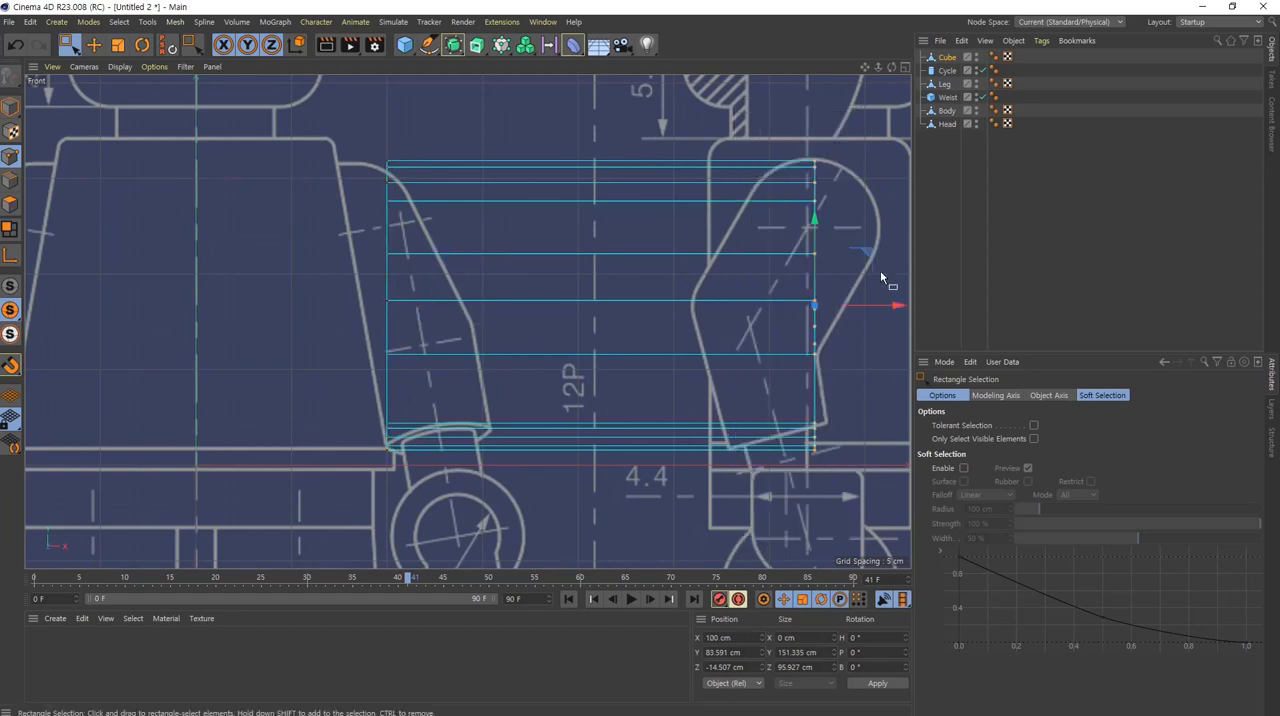
left_click_drag(895, 318, 576, 331)
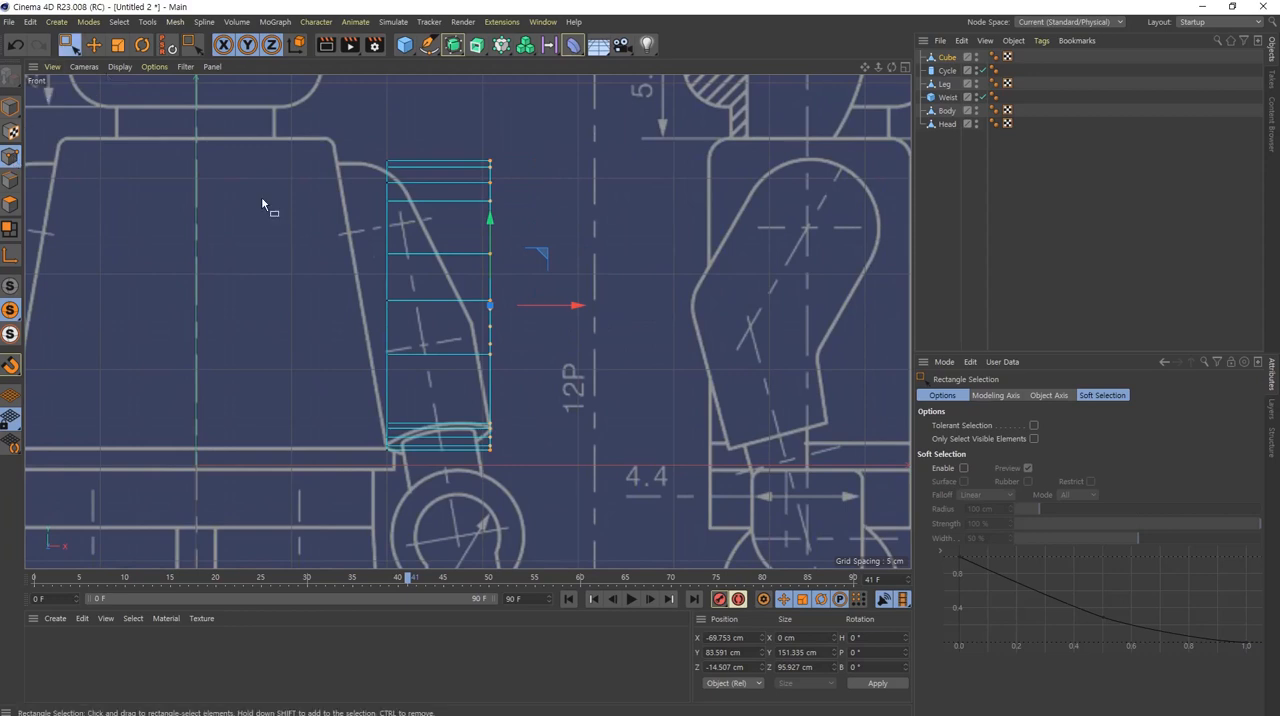
Step: Fine-tune the arm's width against the blueprint cuff in the Front view, with the inner side points at about X -124 cm
left_click_drag(618, 122, 462, 508)
left_click_drag(576, 306, 574, 361)
left_click_drag(430, 78, 314, 508)
left_click_drag(474, 306, 473, 306)
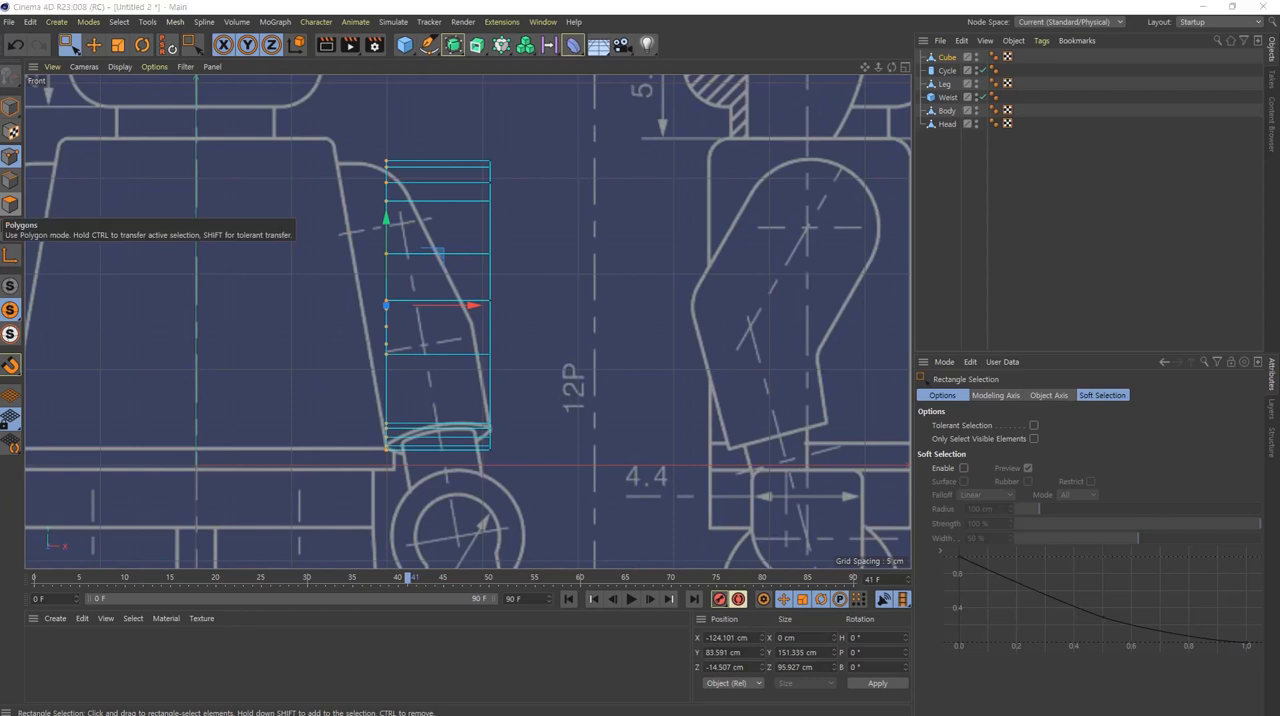
Step: Add an FFD deformer fitted to the cube and set its grid points to 2 in X, Y and Z
mouse_move(427, 313)
middle_mouse_down("alt")
mouse_move(486, 271)
mouse_move(480, 323)
middle_mouse_up("alt")
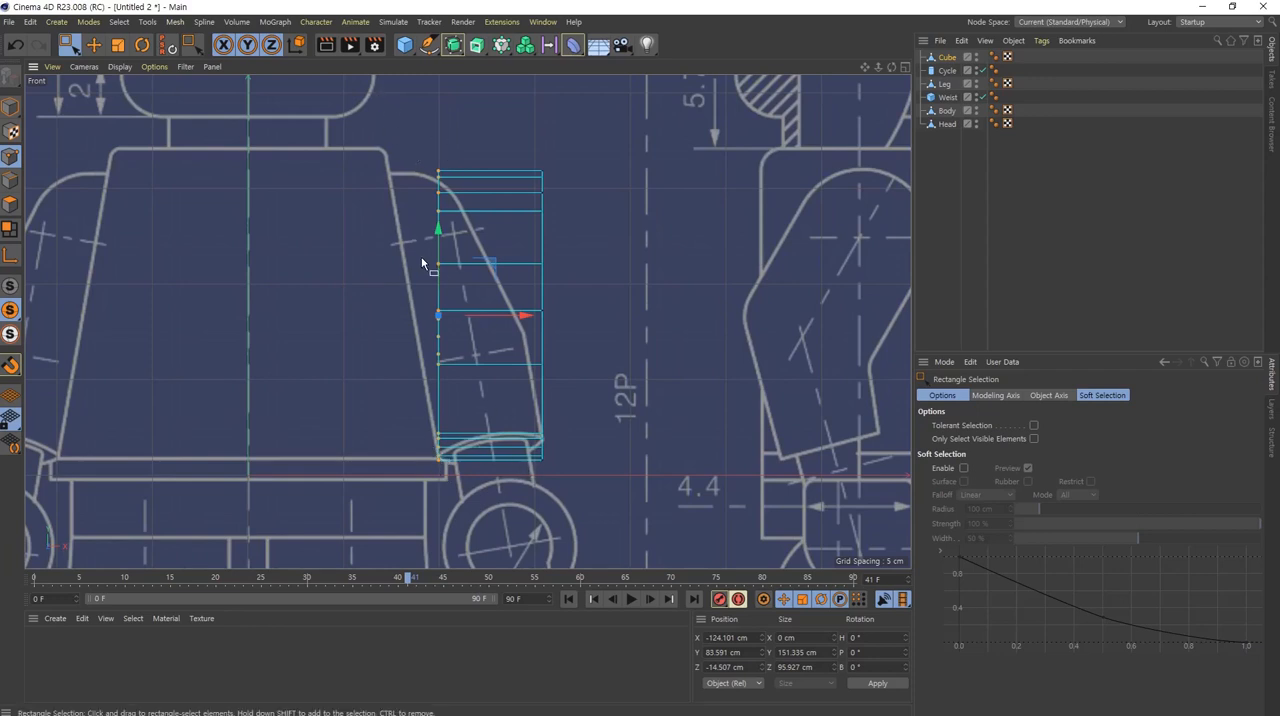
left_click(946, 57)
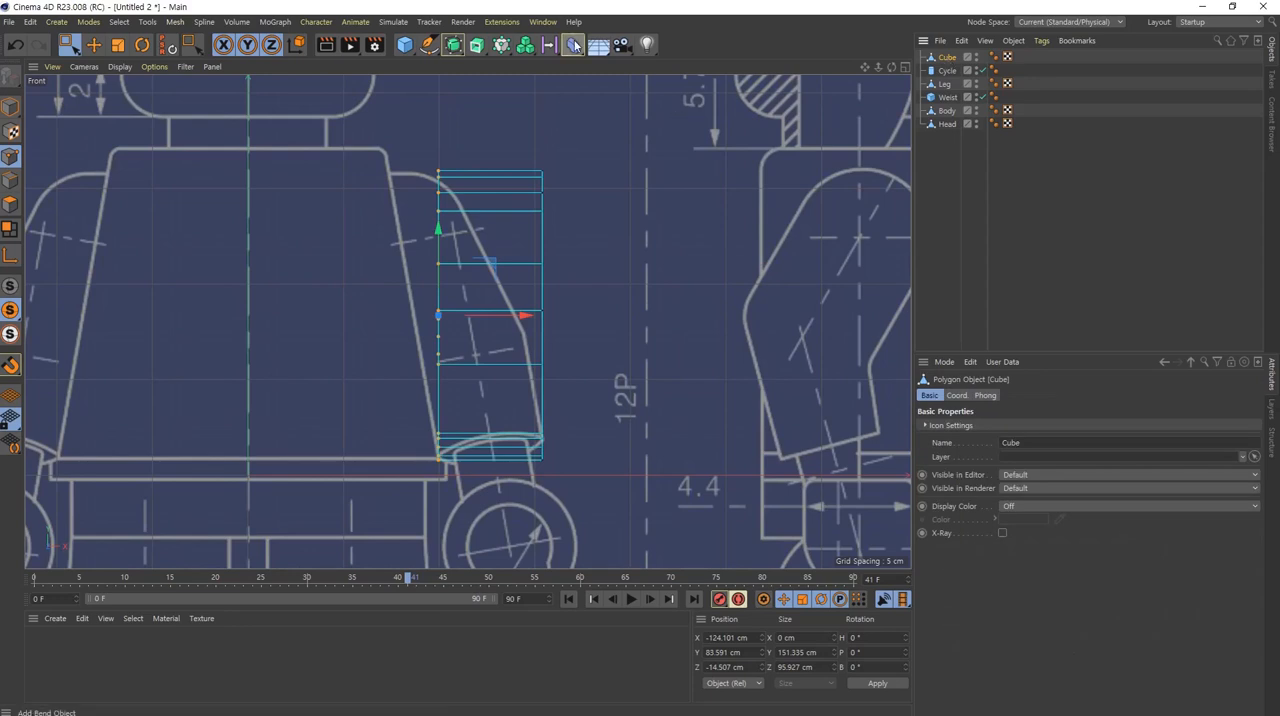
left_click(575, 47)
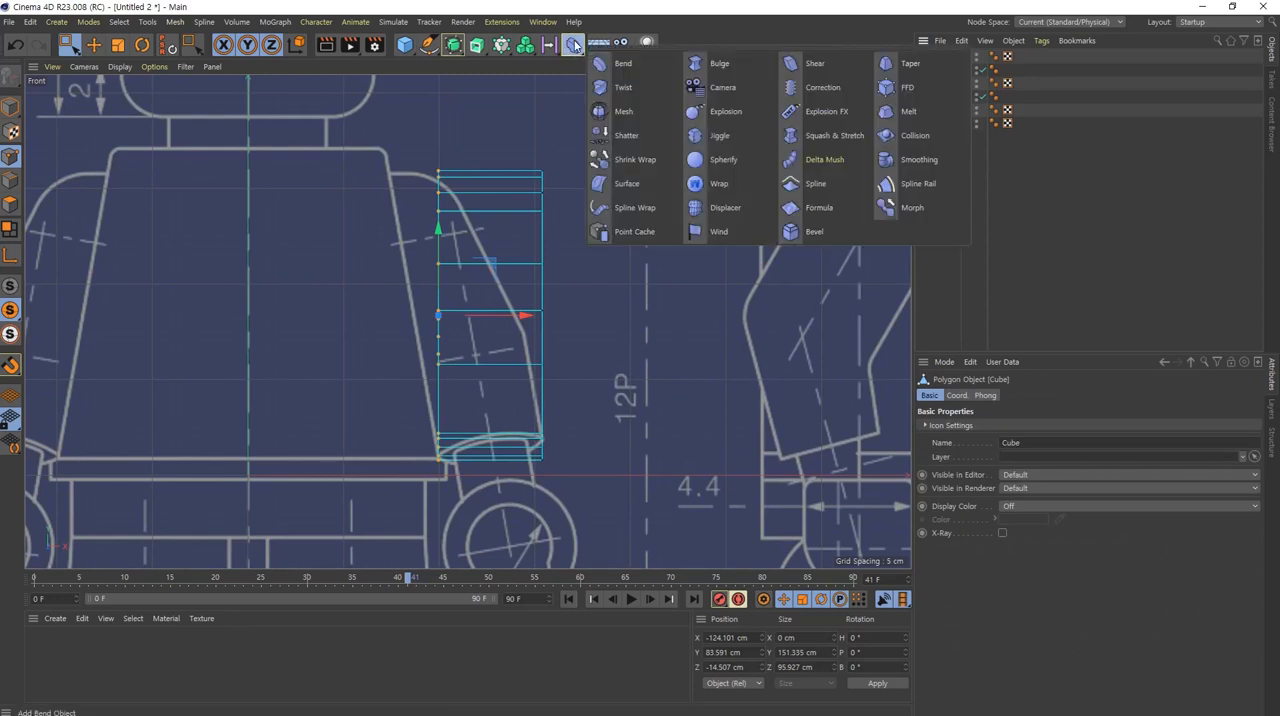
left_click(908, 88)
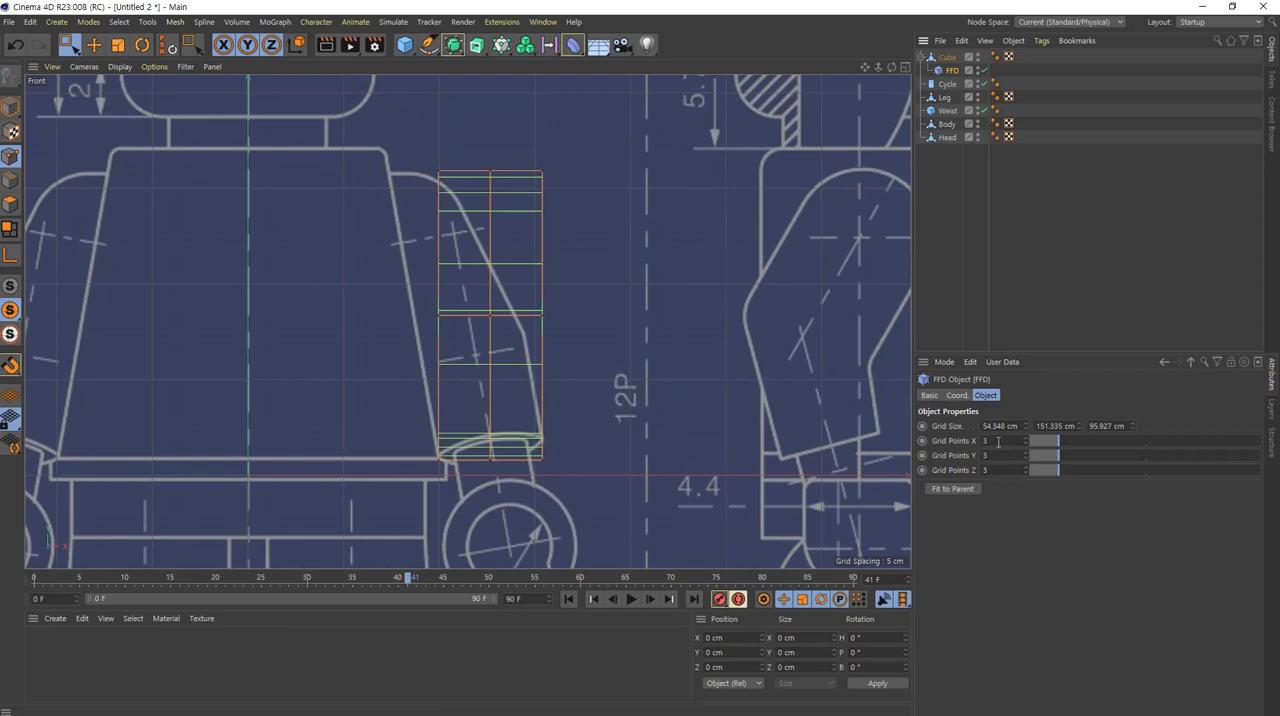
scroll(998, 442, "down", 1)
scroll(999, 459, "down", 1)
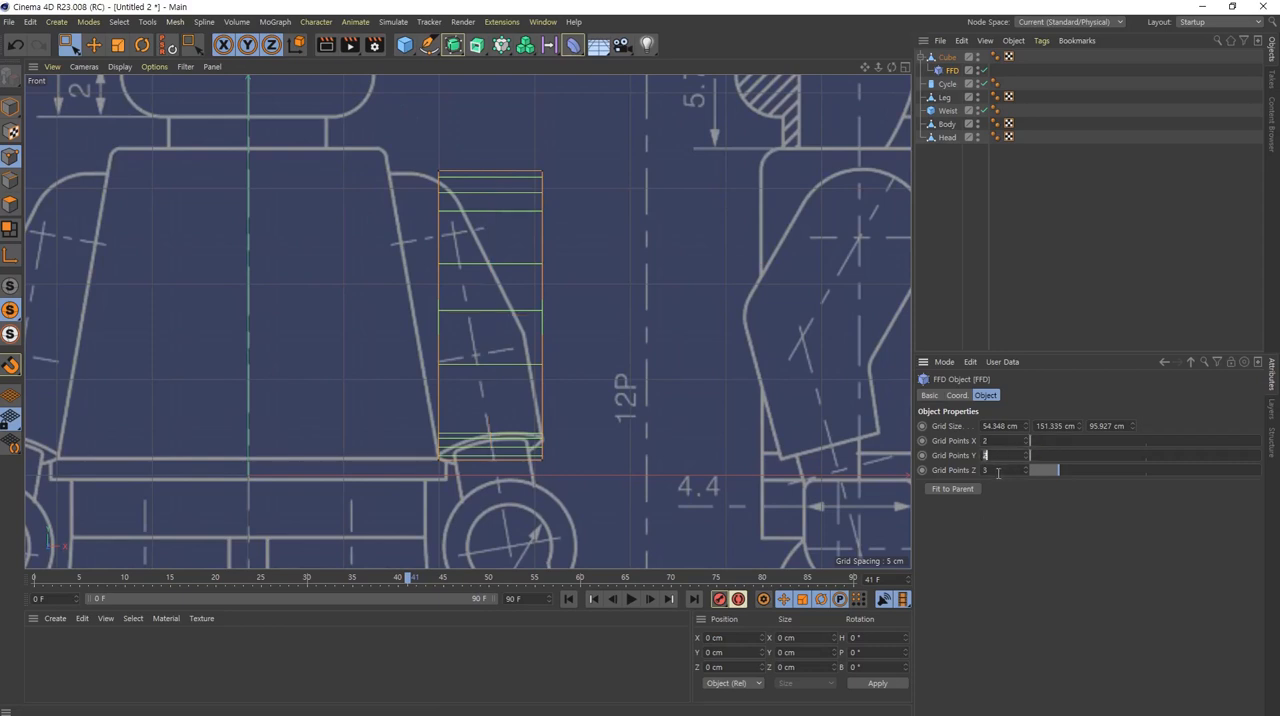
scroll(998, 472, "down", 1)
Step: Shift the upper FFD points about 25.5 cm inward to slant the arm along the torso, and nudge the outer FFD points slightly outward
left_click_drag(633, 118, 349, 213)
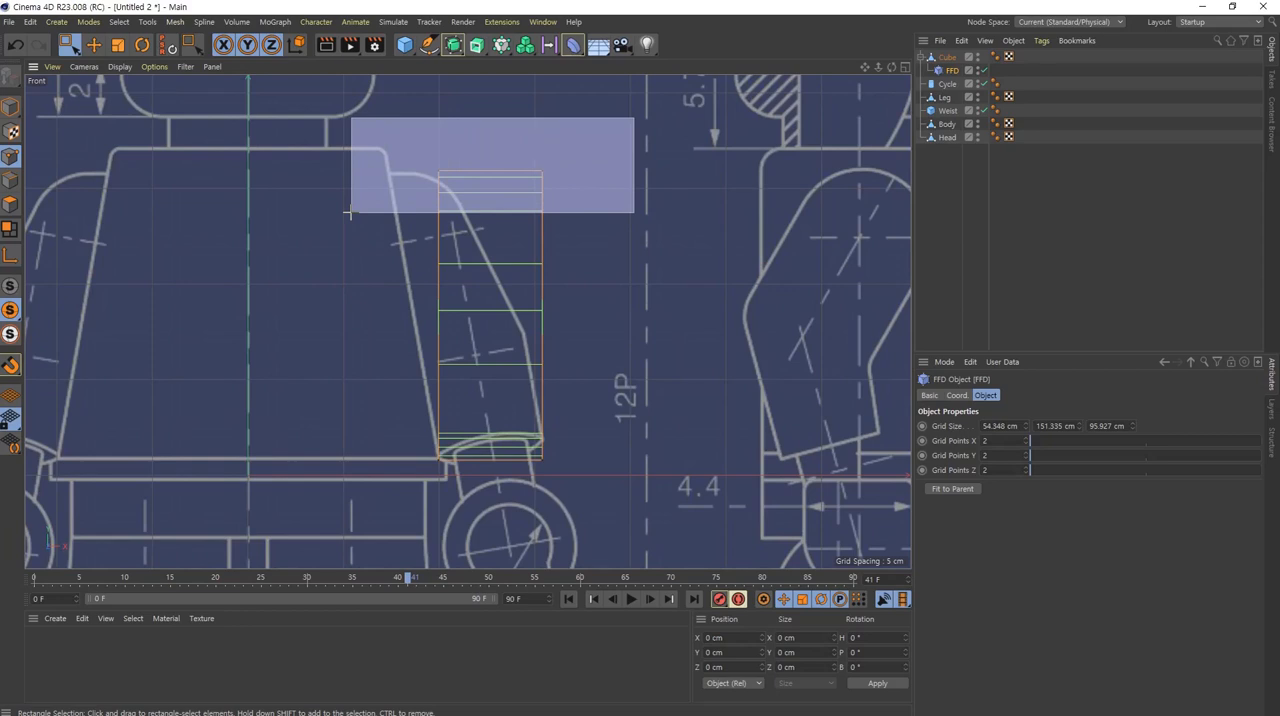
left_click_drag(349, 213, 349, 213)
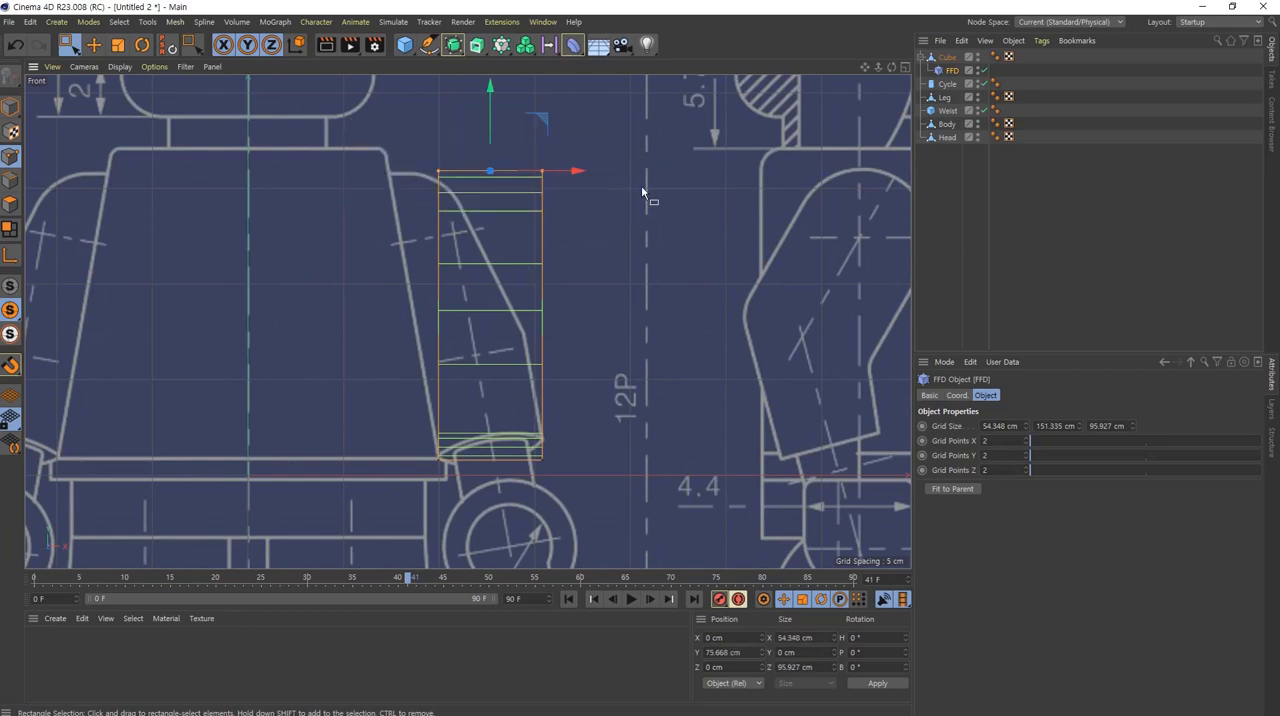
left_click_drag(580, 174, 537, 197)
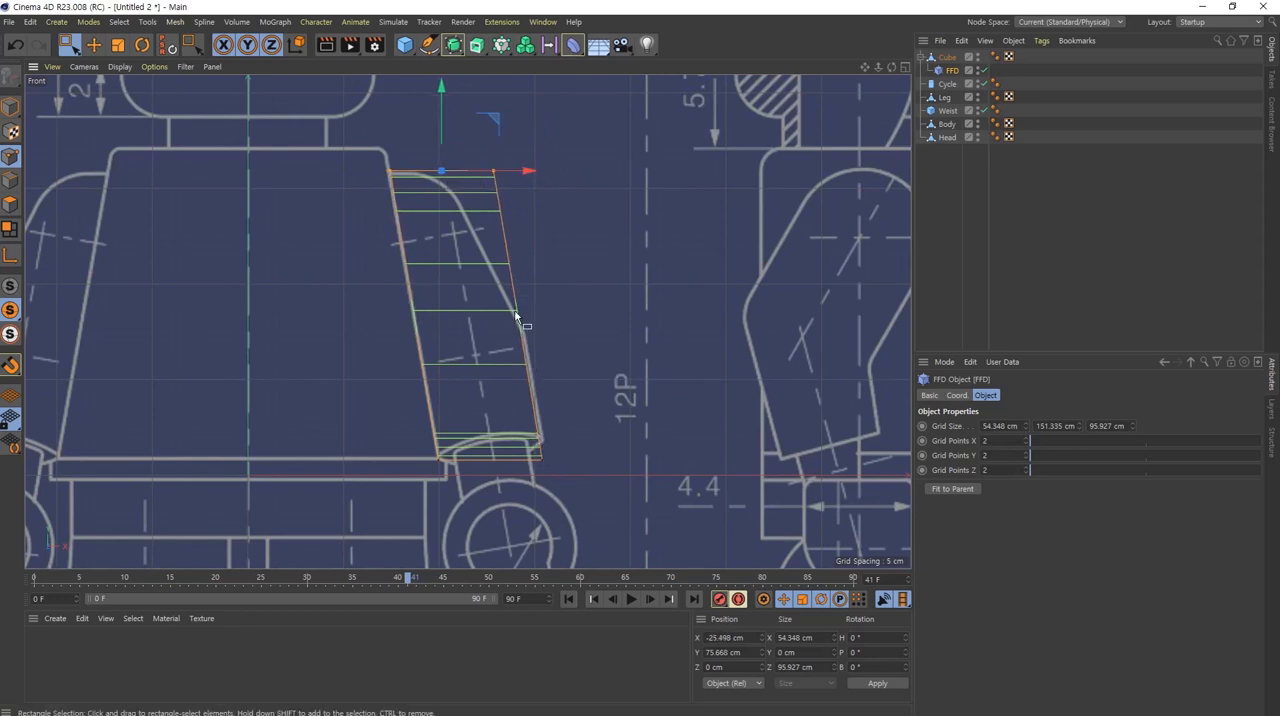
left_click_drag(588, 121, 438, 250)
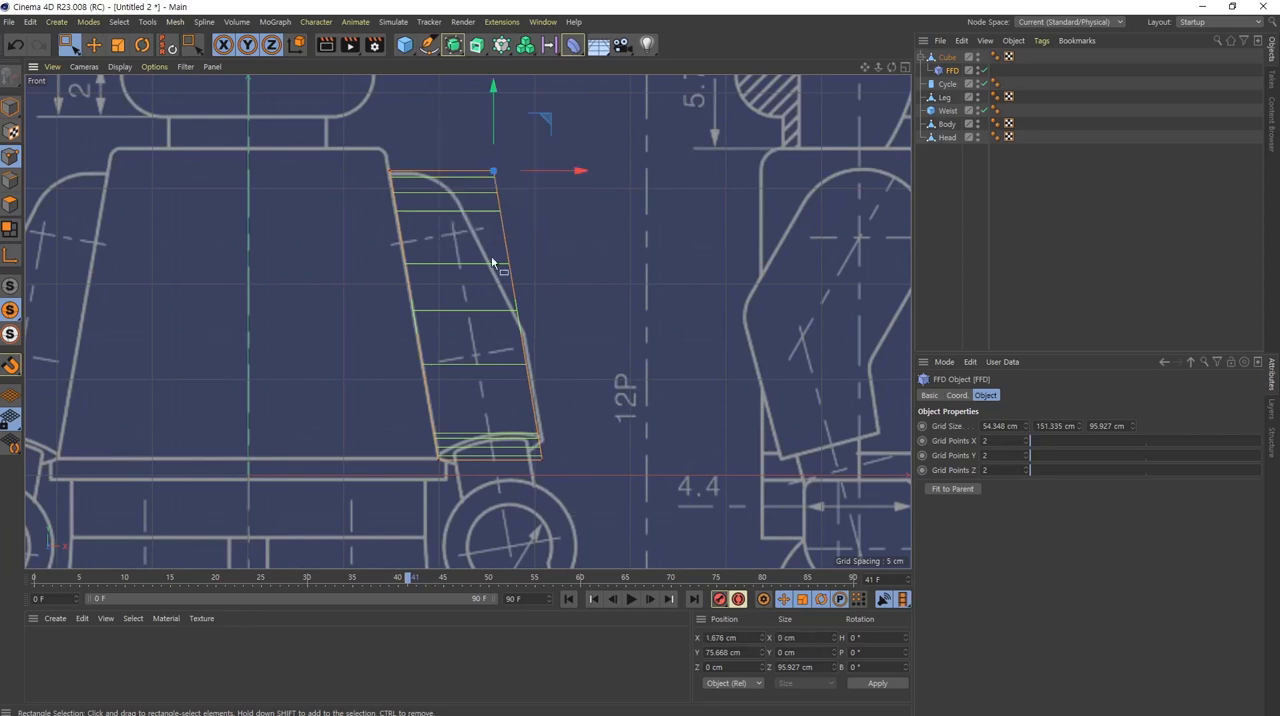
left_click_drag(632, 346, 494, 518, "shift")
left_click_drag(606, 314, 607, 317)
left_click_drag(607, 317, 607, 317)
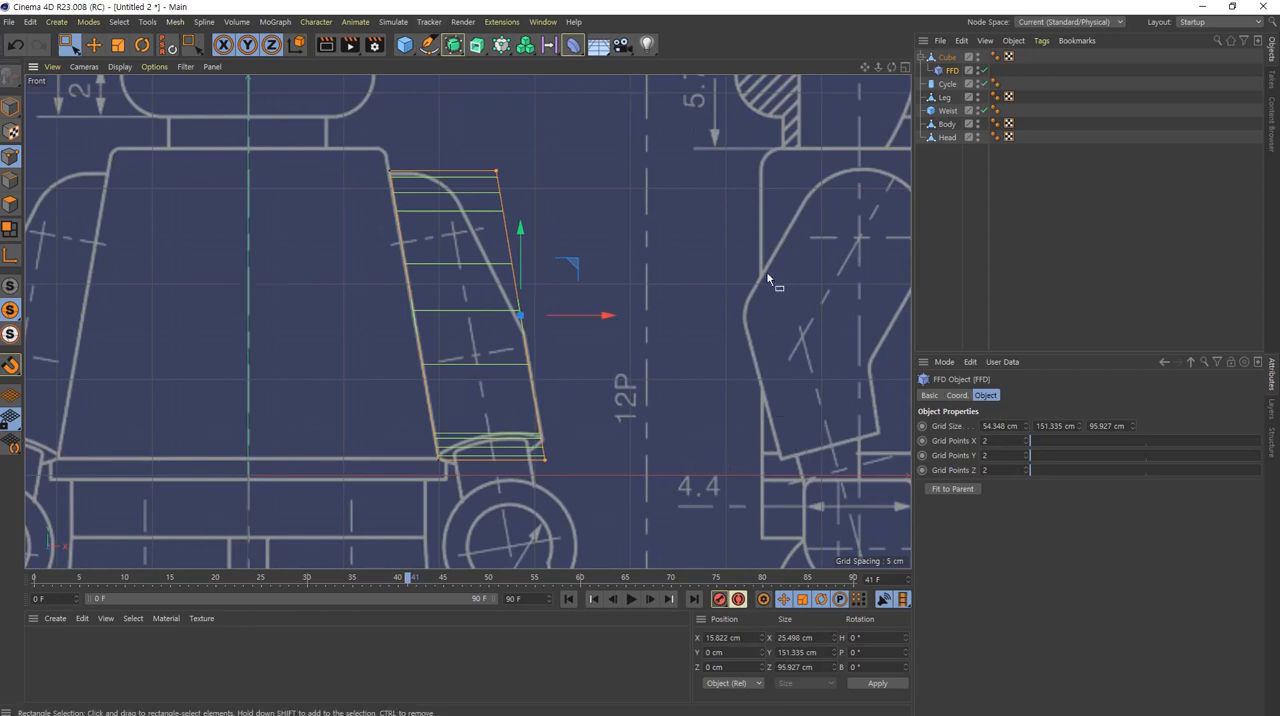
Step: Merge the cube and its FFD deformer into one deformed polygon object with Connect Objects + Delete
left_click(948, 57, "ctrl")
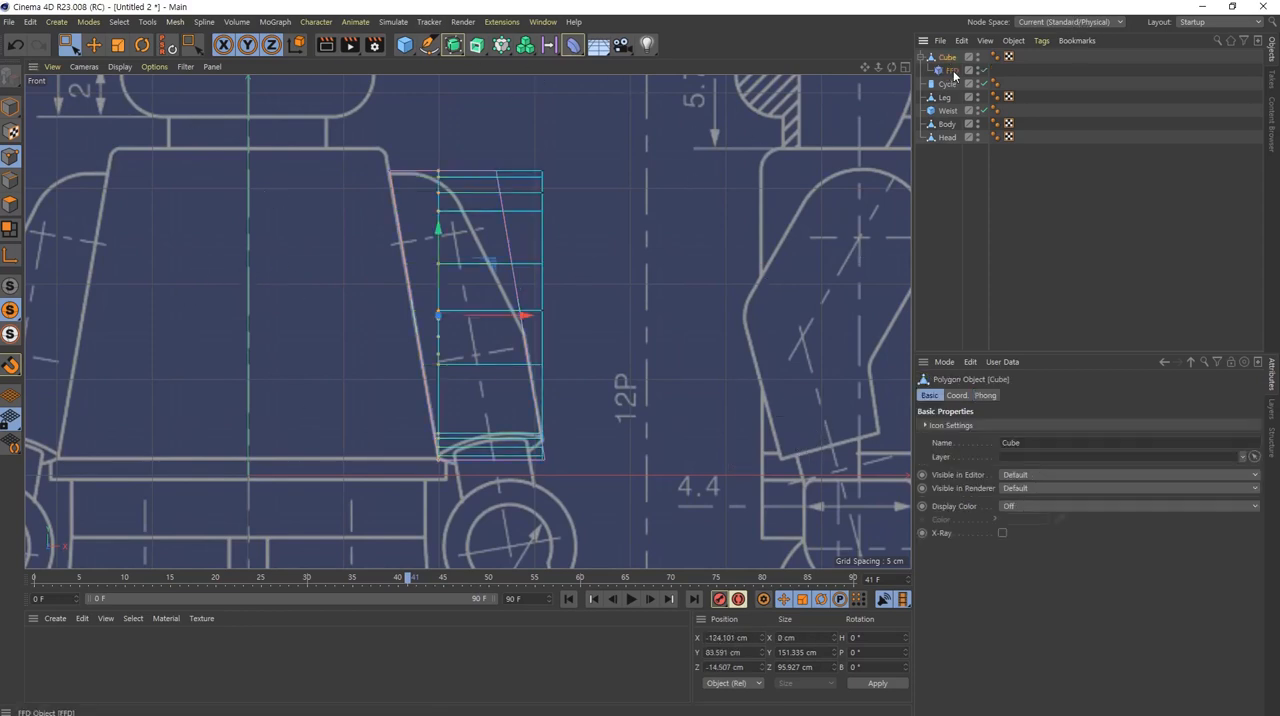
right_click(950, 60)
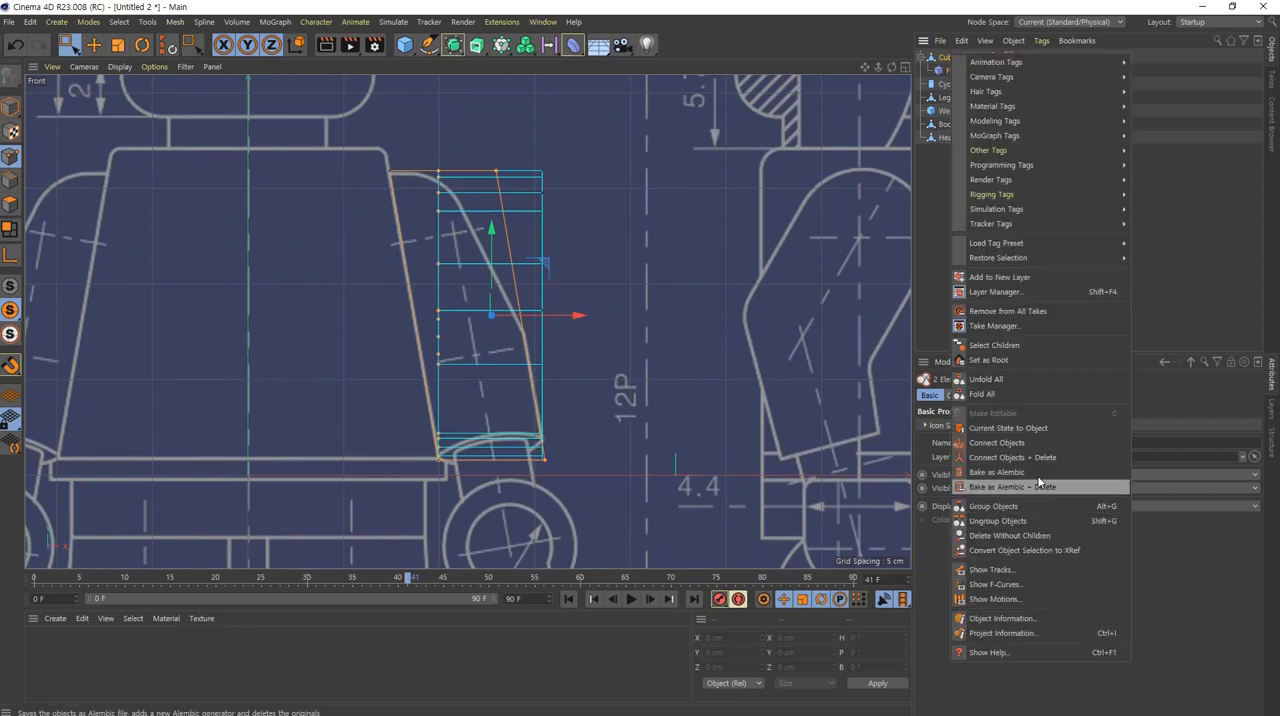
left_click(1000, 536)
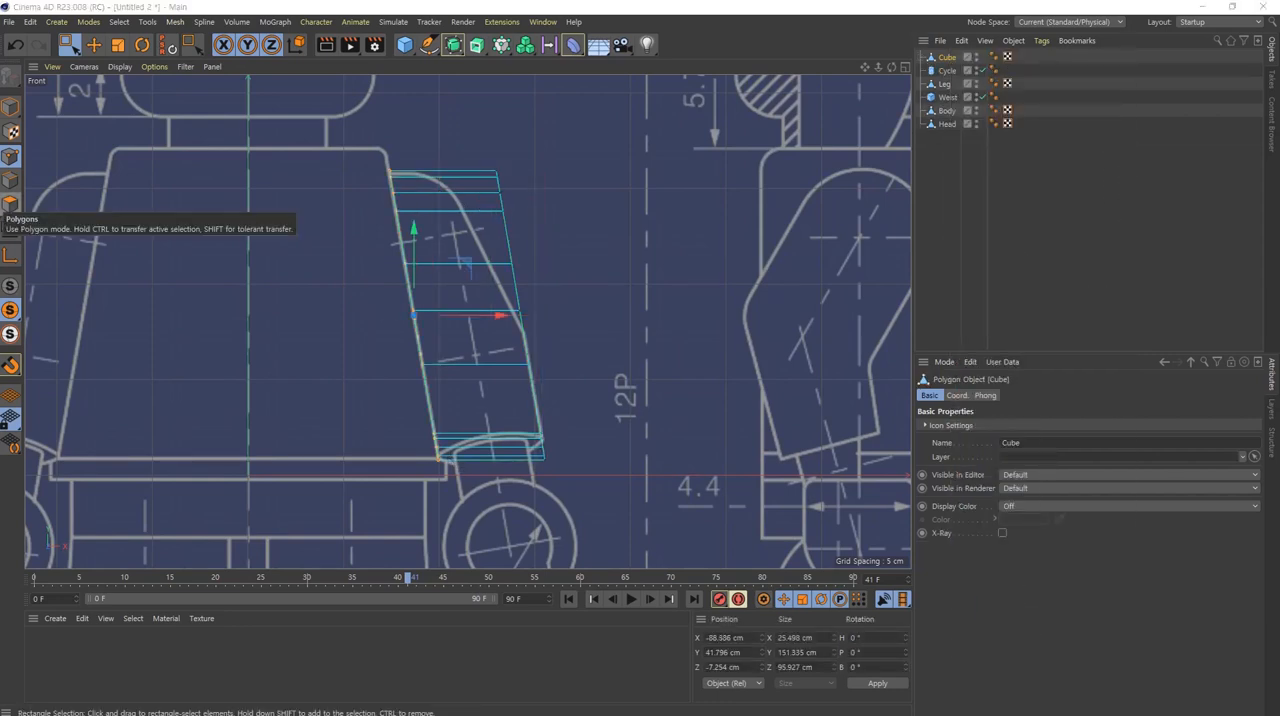
Step: Move the two outer side edges of the upper arm inward along X to about X -62.5 cm
middle_click(414, 320)
middle_click(361, 305)
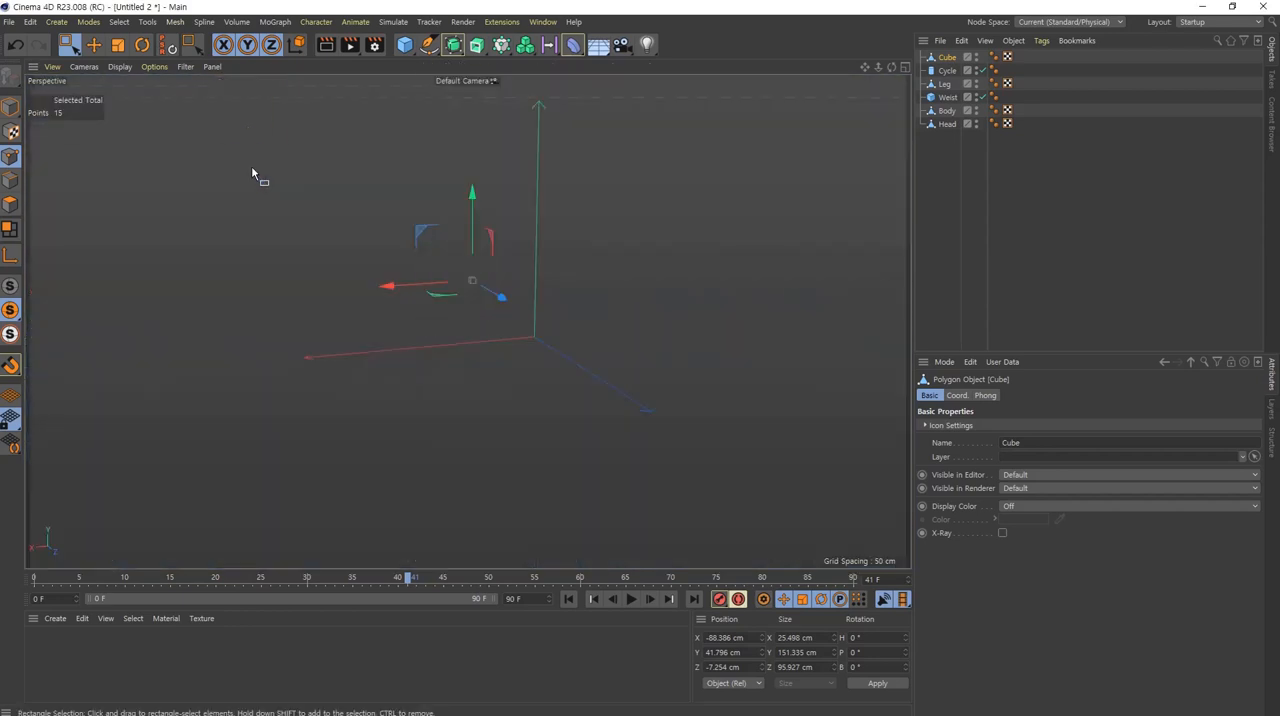
key("s")
left_click_drag(620, 253, 351, 338, "alt")
key("e")
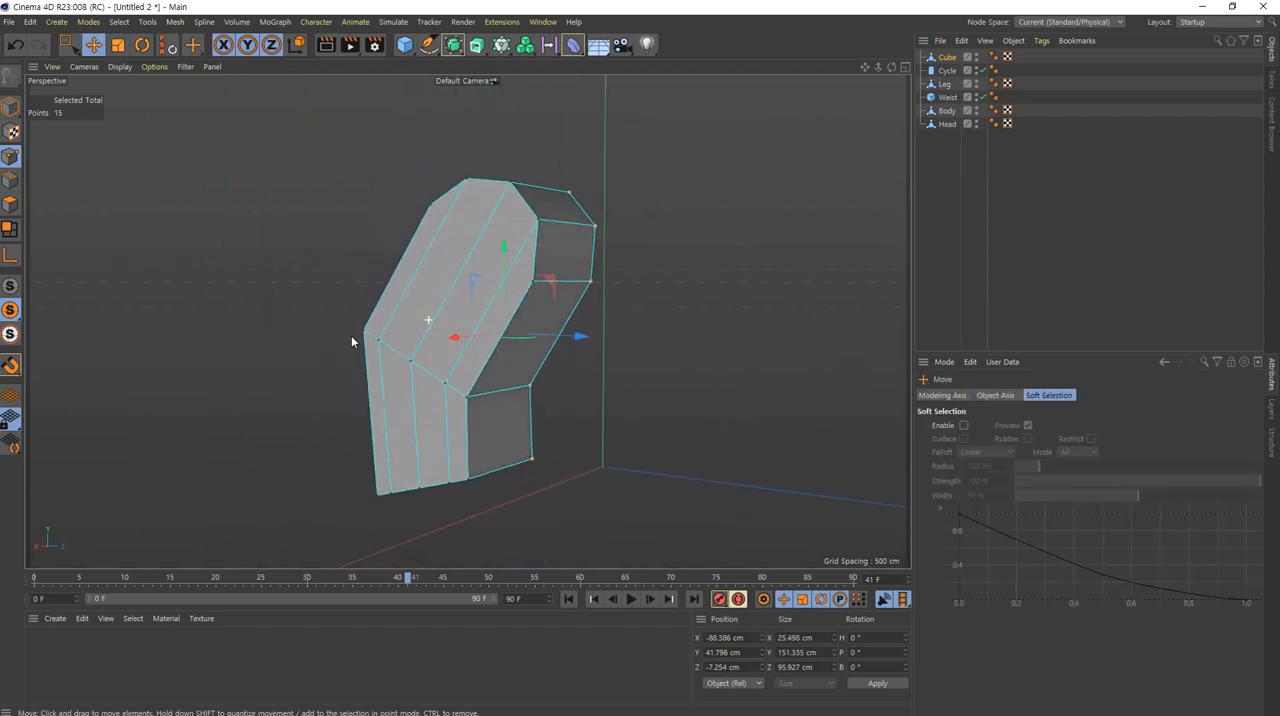
left_click(12, 181)
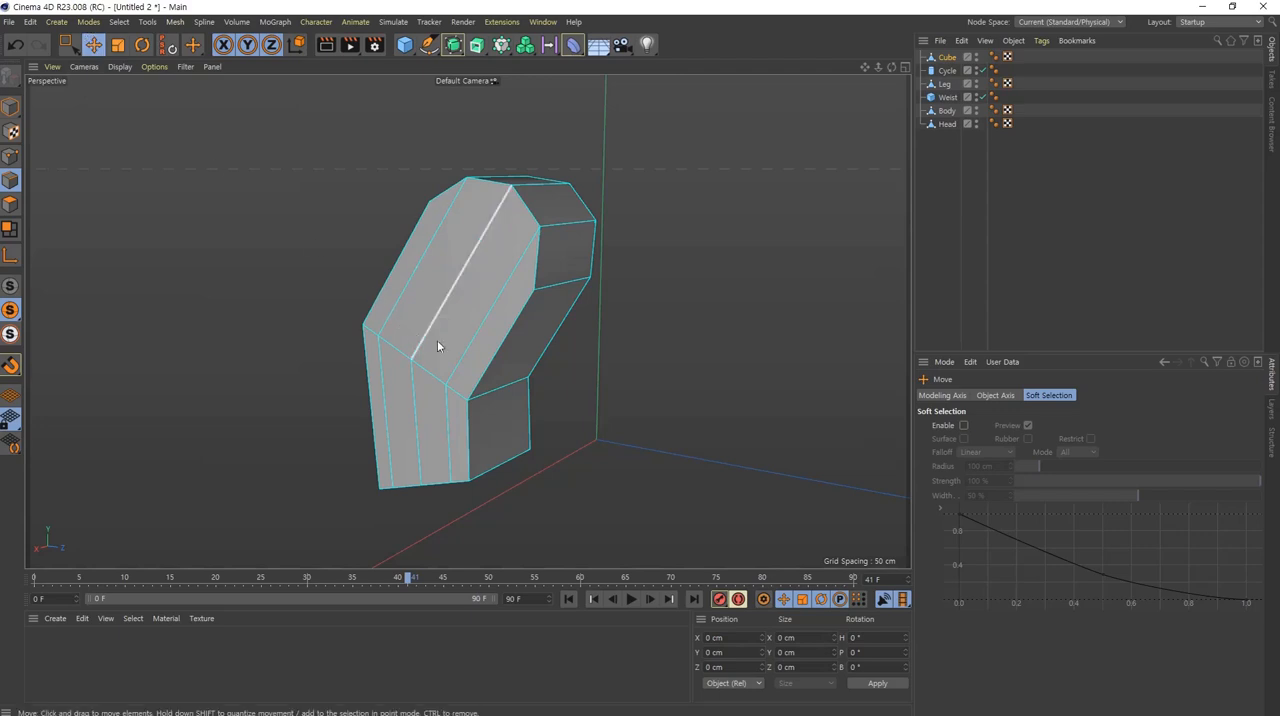
left_click(513, 351)
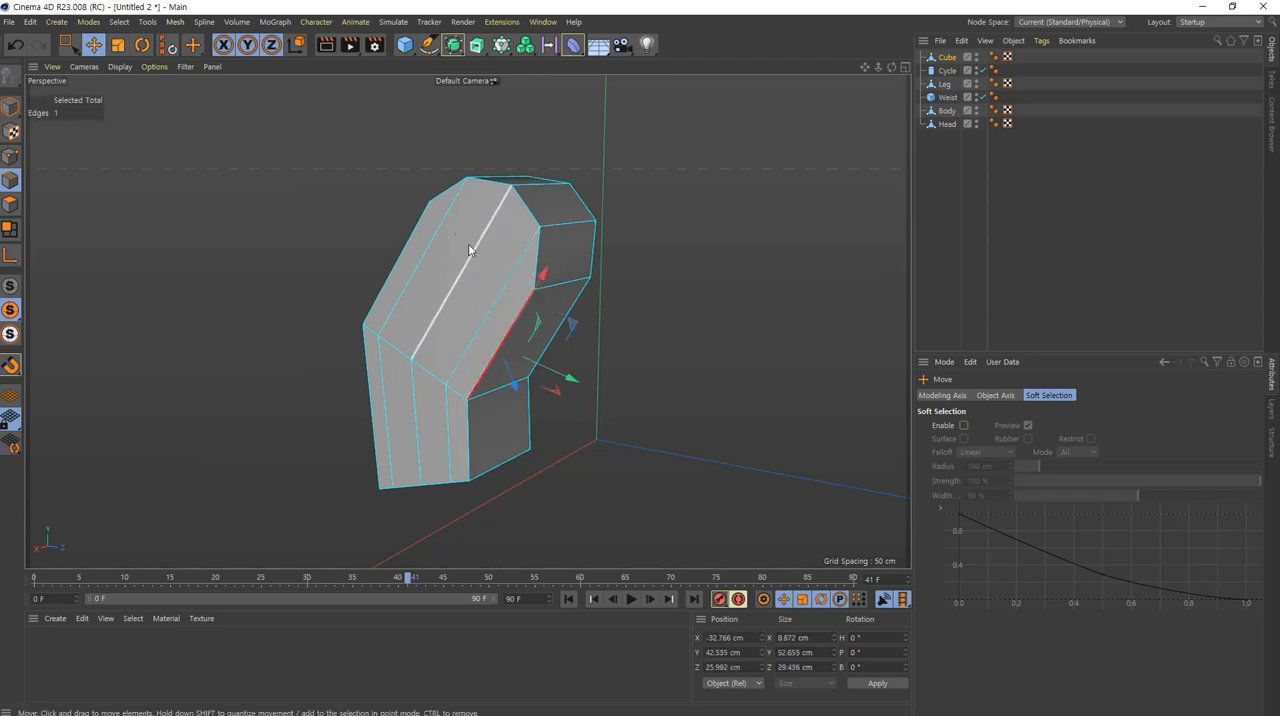
left_click(402, 249, "shift")
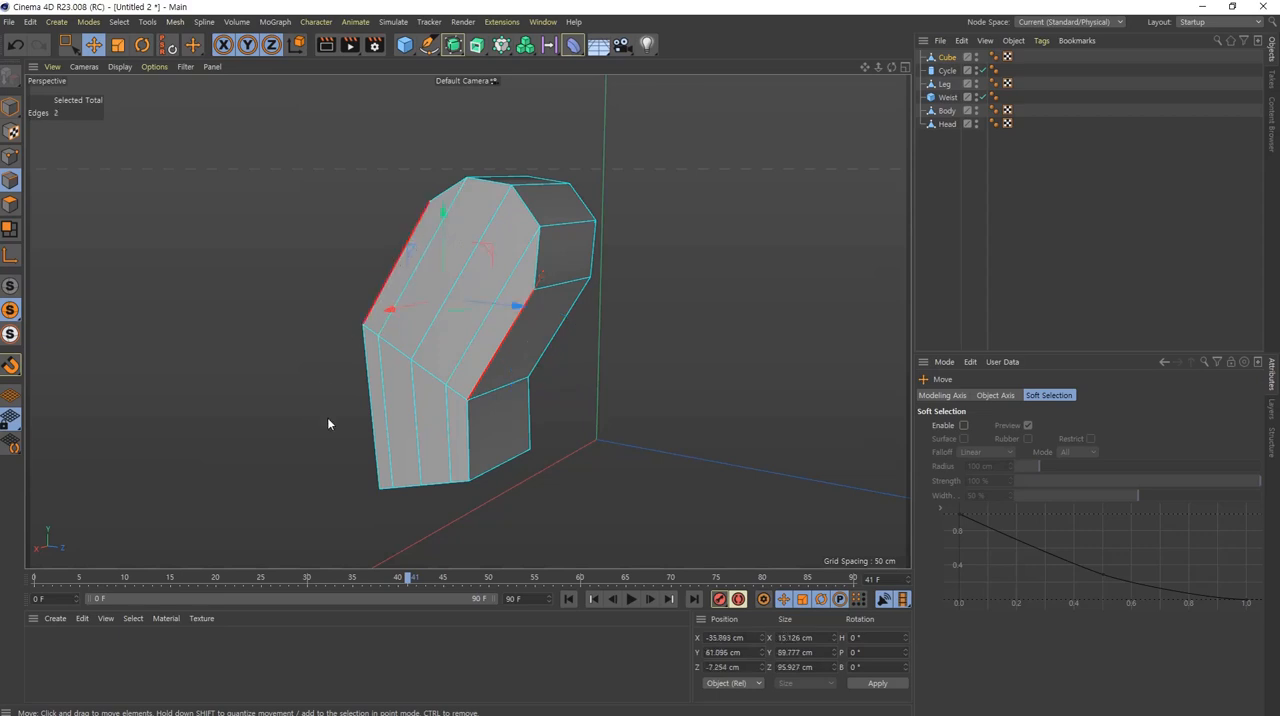
left_click_drag(543, 277, 400, 241, "alt")
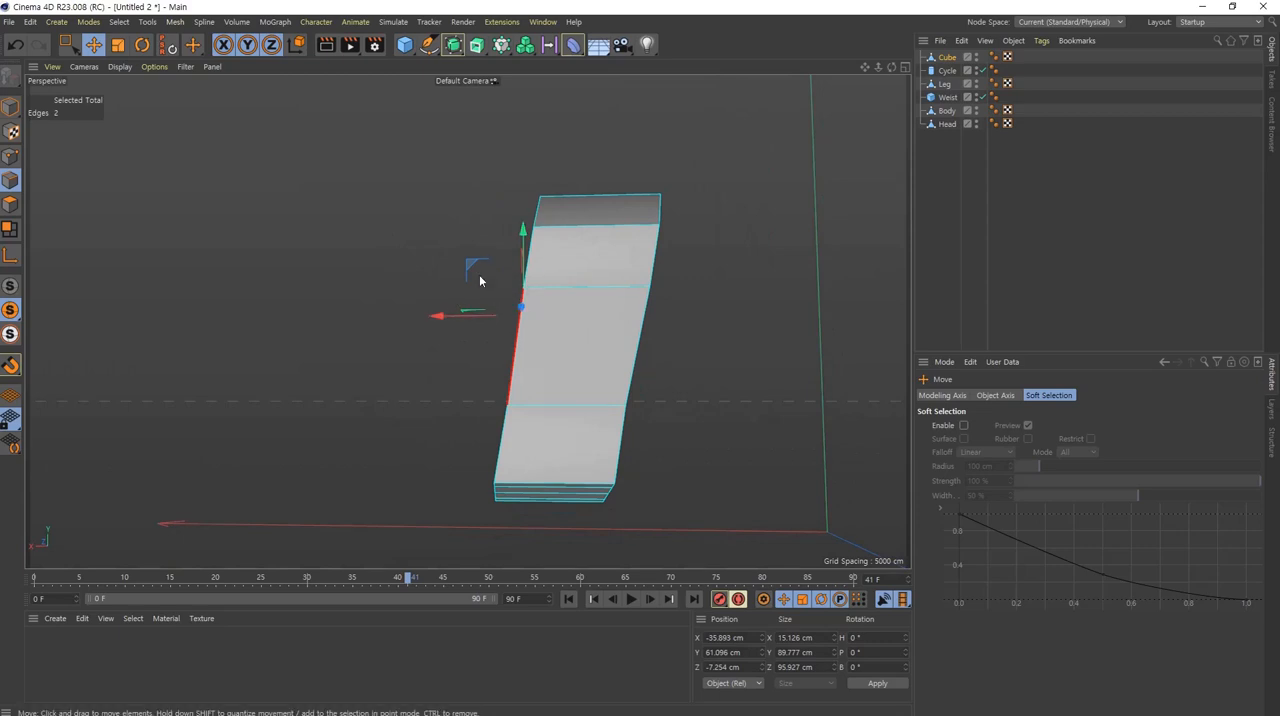
left_click_drag(434, 318, 489, 323)
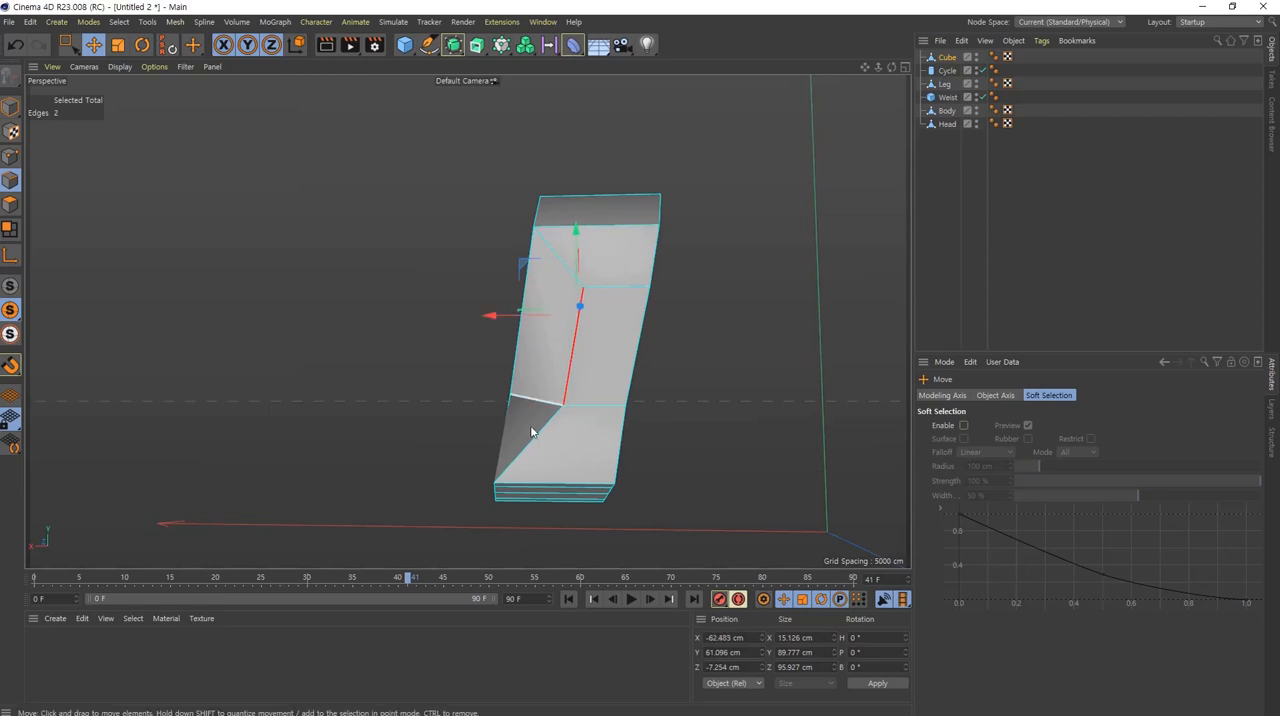
Step: Select the adjacent pair of lengthwise edges on the upper arm's outer face and move them about 7 cm inward along X
left_click_drag(591, 376, 738, 359, "alt")
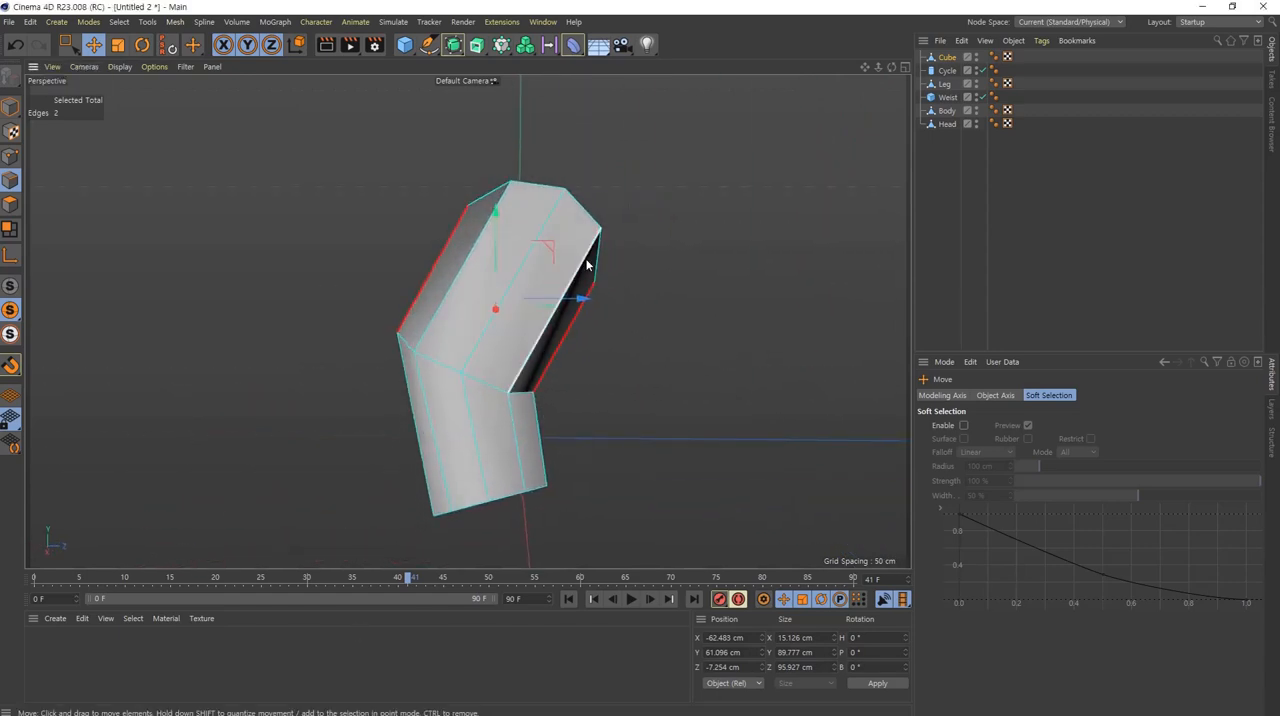
left_click(566, 306)
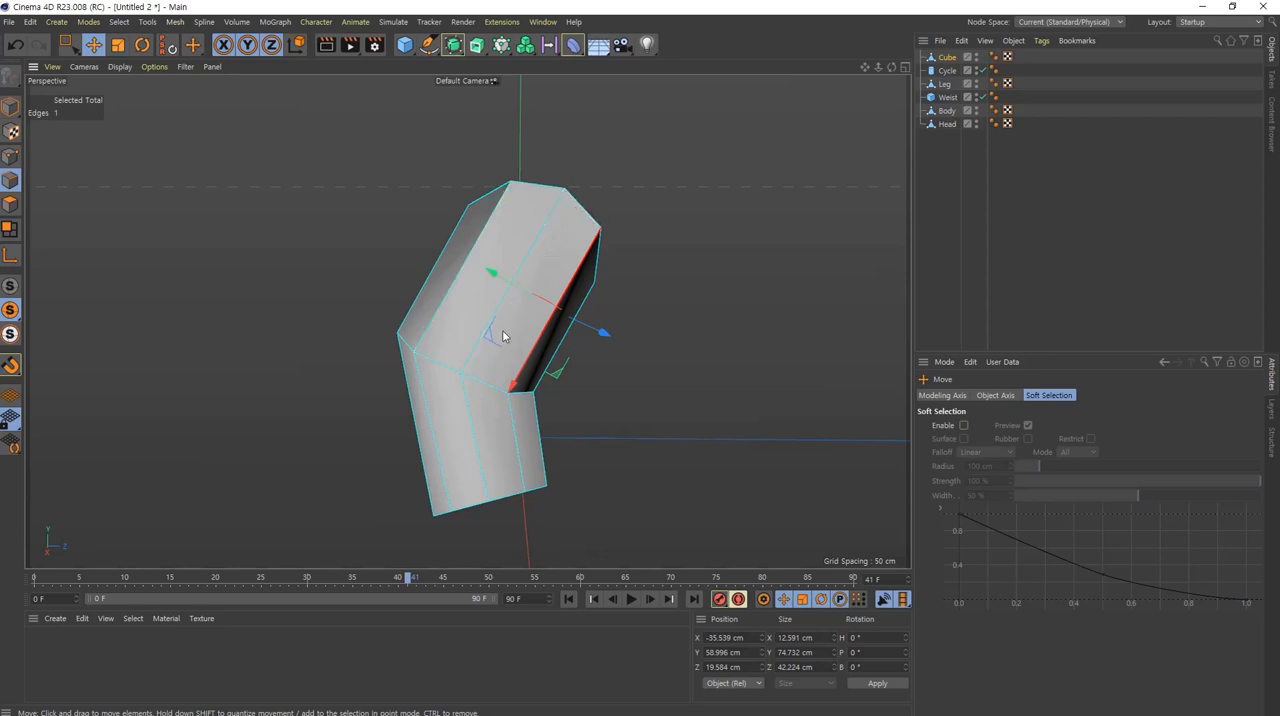
left_click(446, 297, "shift")
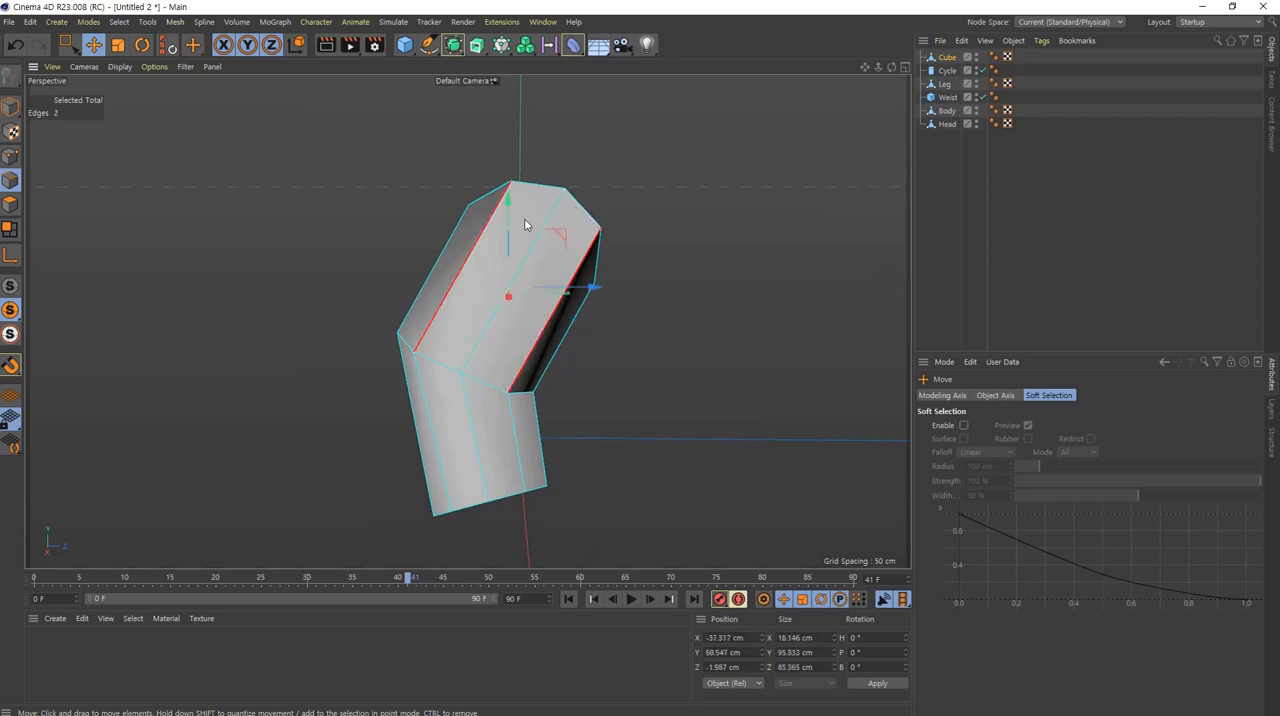
left_click_drag(580, 314, 280, 332, "alt")
key("ctrl+z")
middle_click_drag(468, 321, 368, 307, "alt")
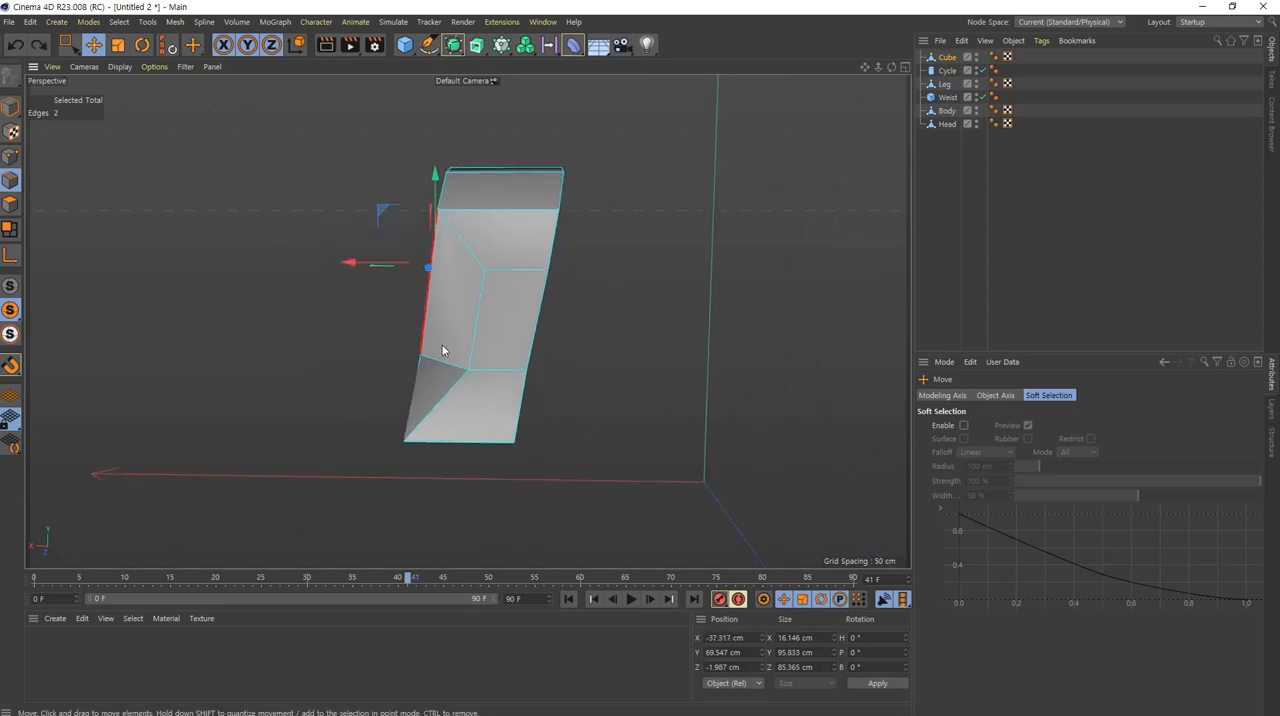
left_click_drag(442, 350, 462, 256, "alt")
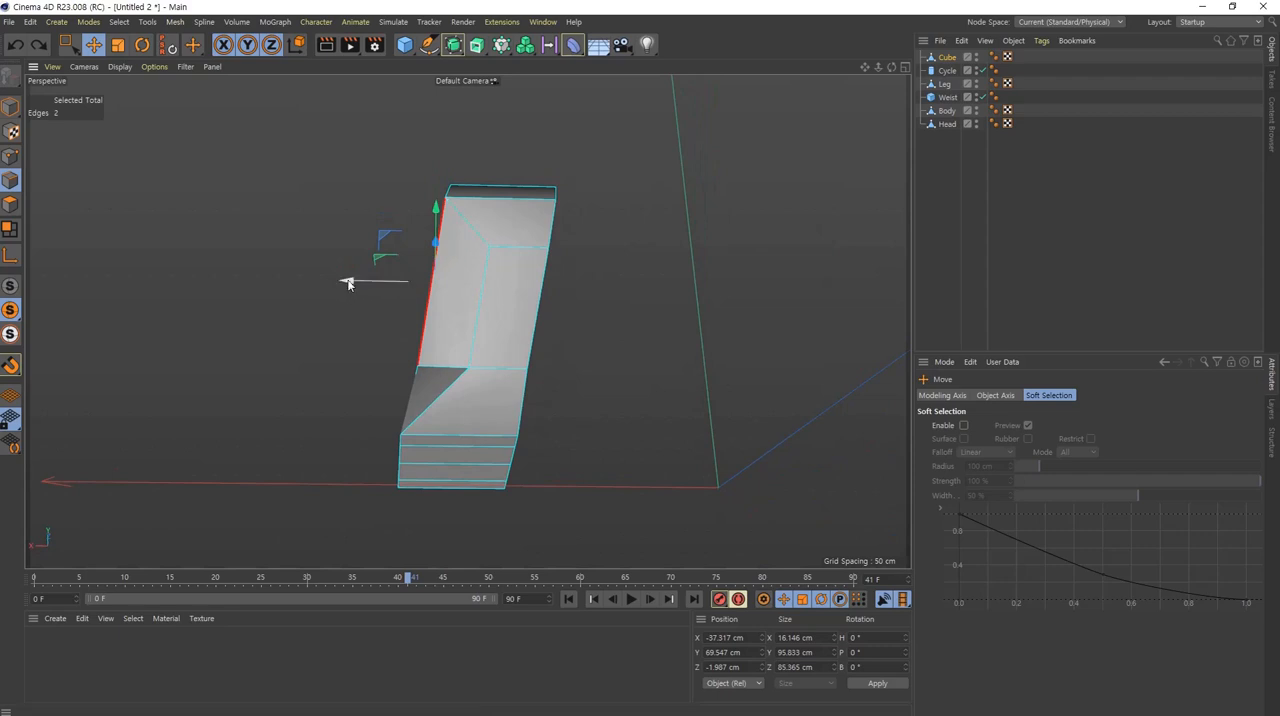
left_click_drag(347, 283, 360, 284)
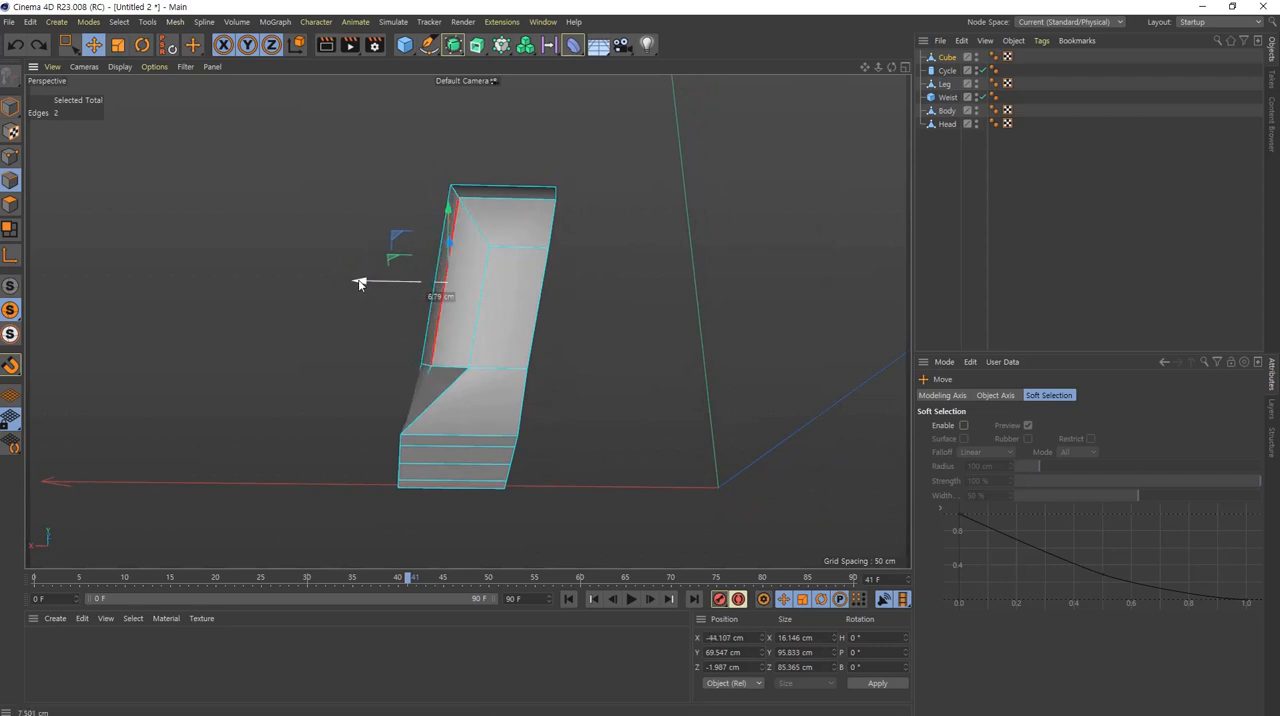
Step: Turn off viewport solo so all minifigure parts show beside the arm, and clear the edge selection
left_click_drag(494, 206, 506, 408, "alt")
middle_click_drag(503, 215, 384, 418, "alt")
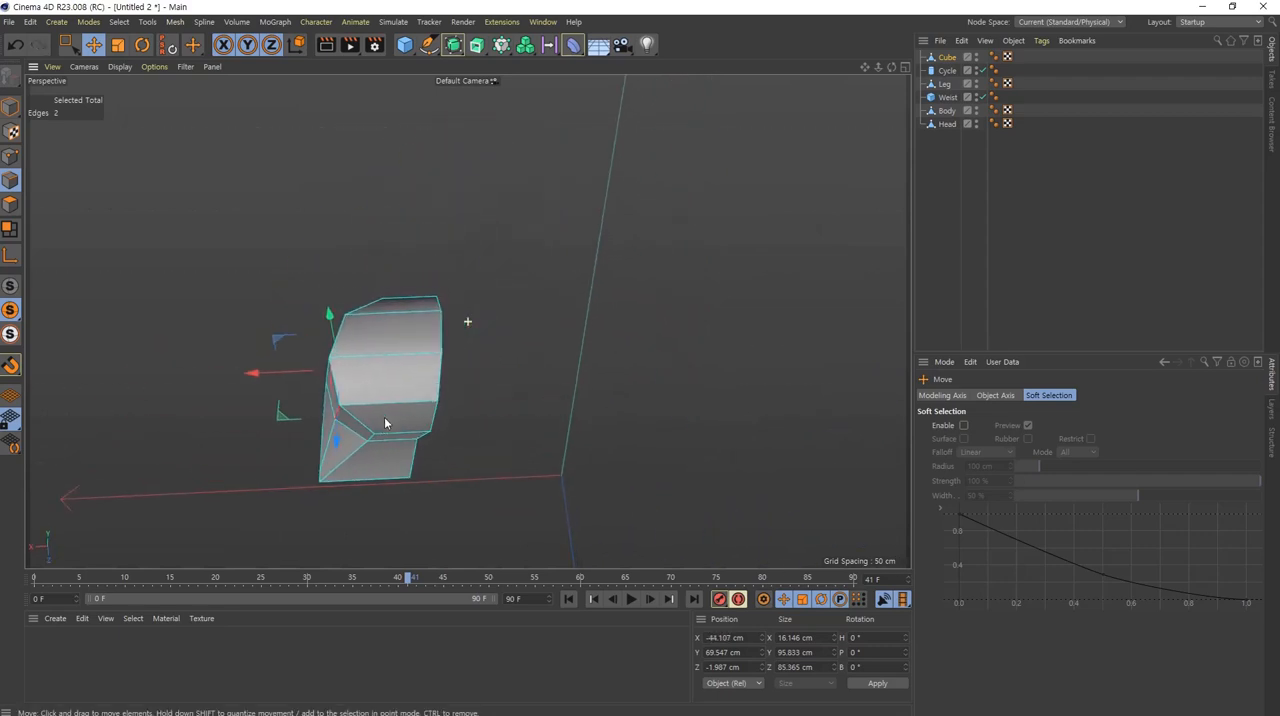
left_click_drag(384, 422, 367, 330, "alt")
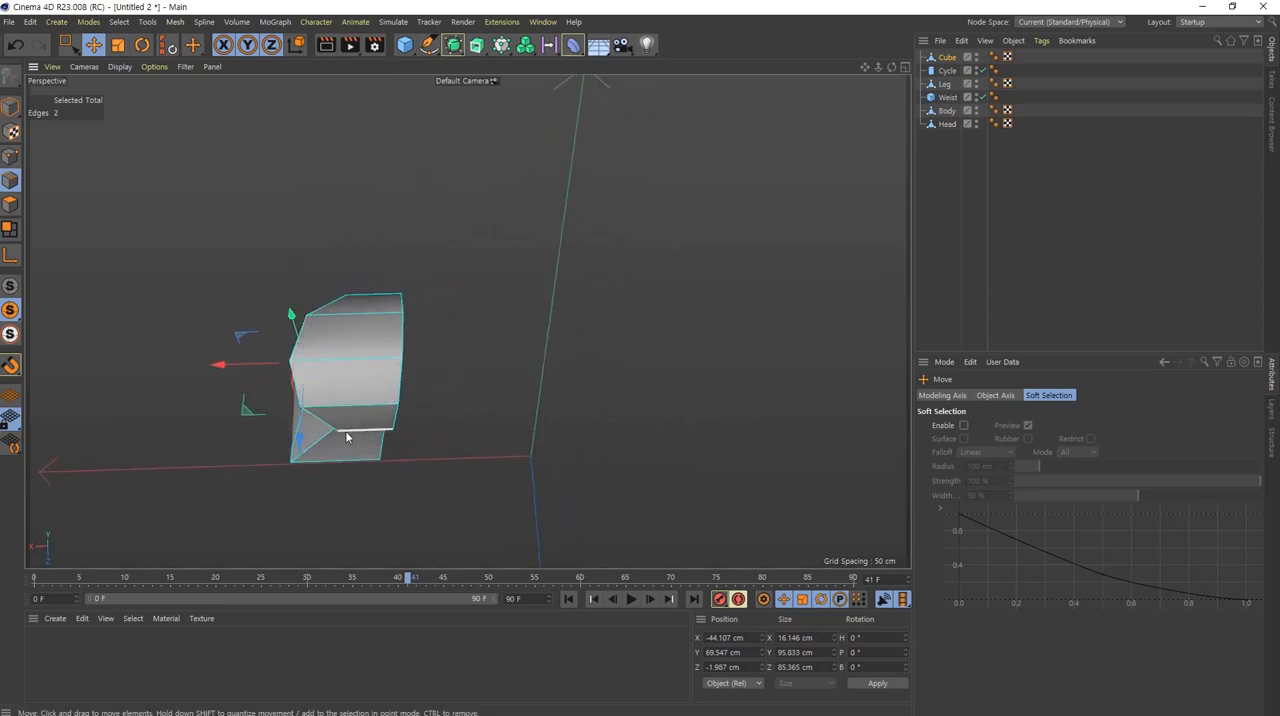
mouse_move(330, 298)
left_mouse_down("alt")
mouse_move(386, 338)
mouse_move(411, 410)
mouse_move(397, 446)
left_mouse_up("alt")
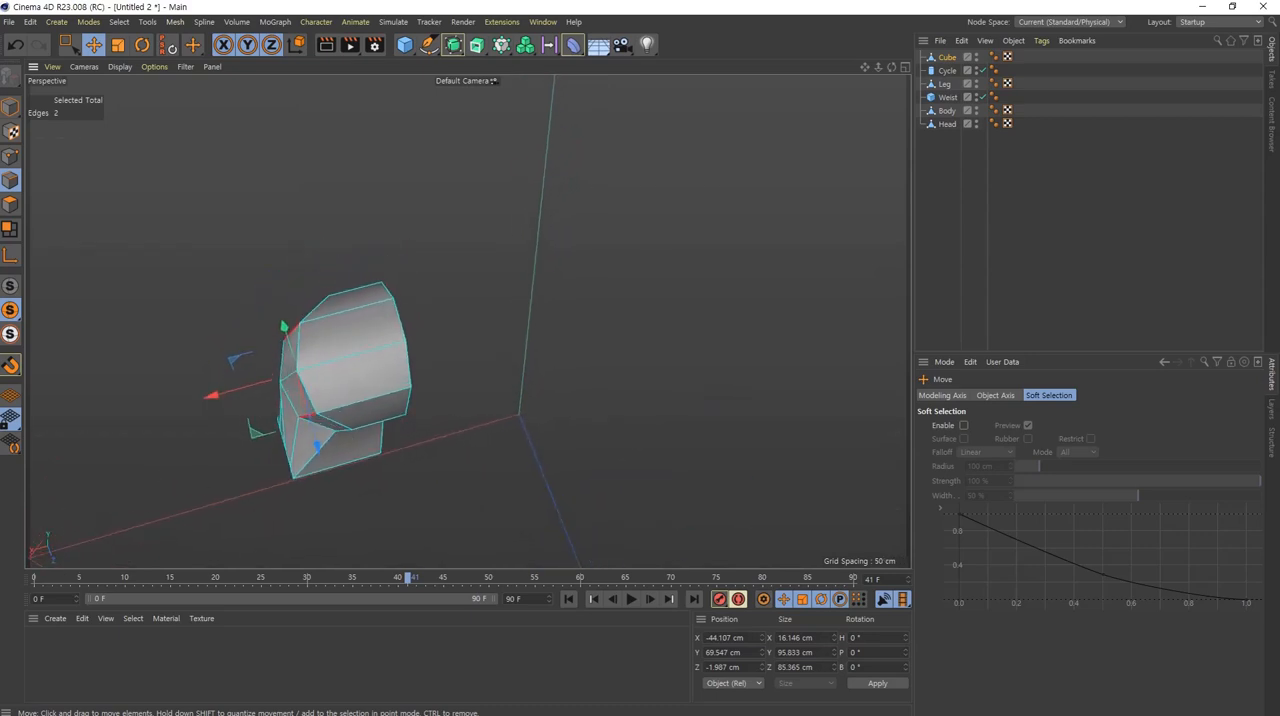
middle_click(545, 485)
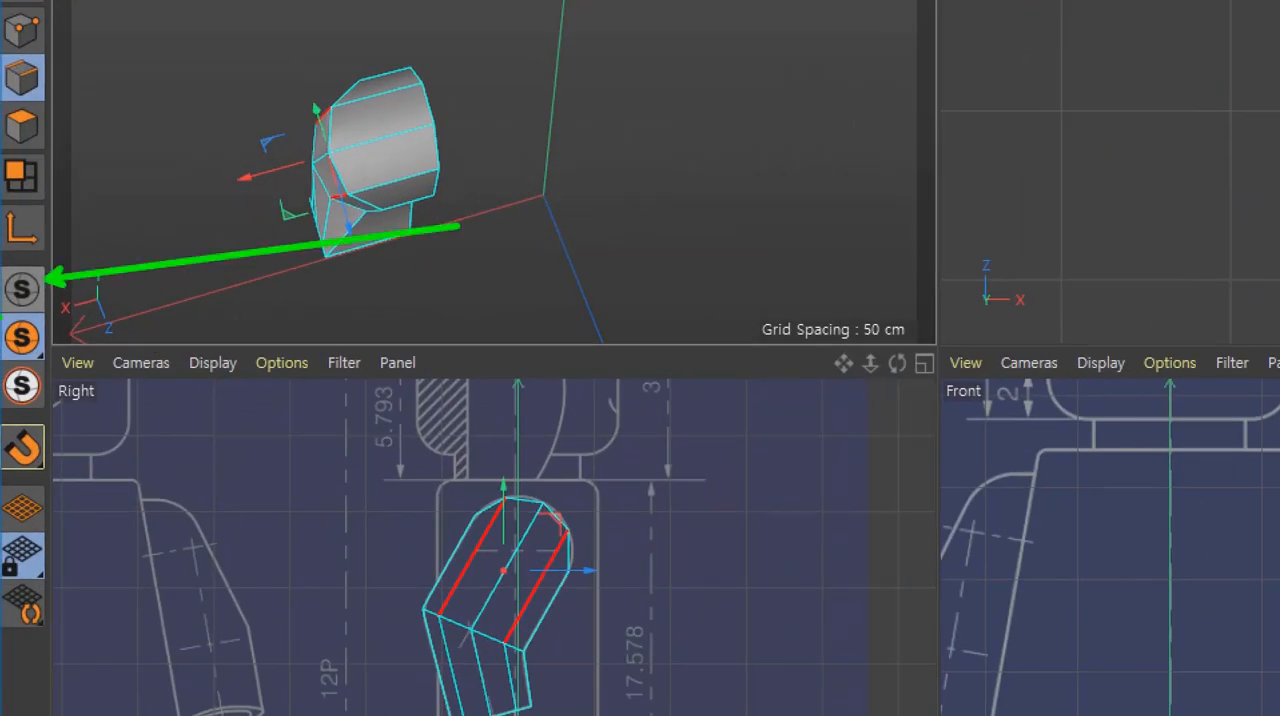
left_click(22, 289)
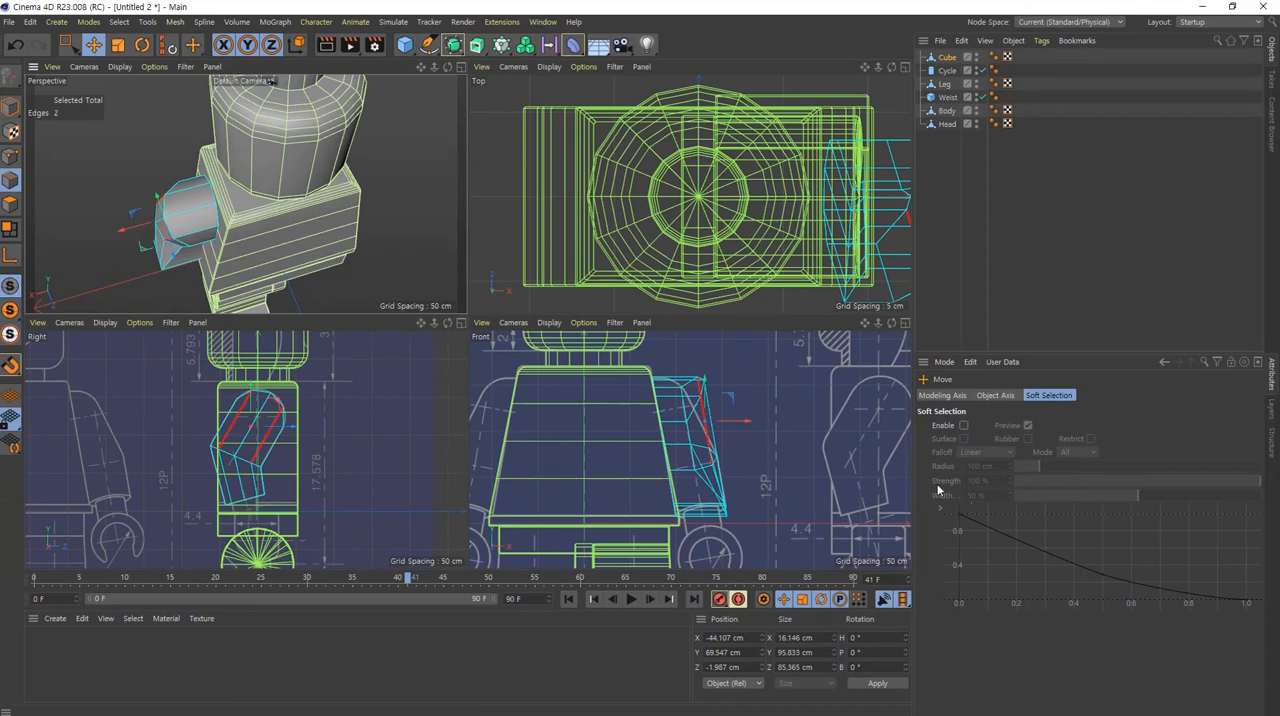
left_click(817, 416)
right_click_drag(710, 369, 799, 401, "alt")
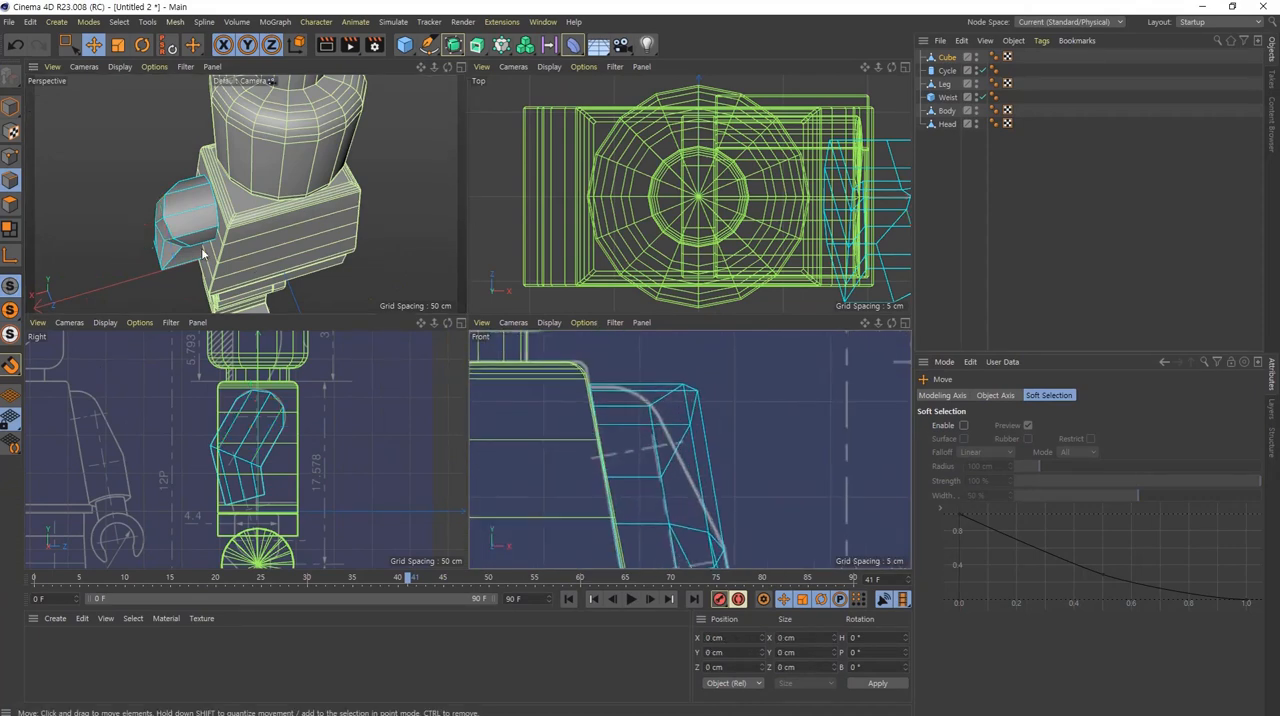
Step: Select the four edges around the outer shoulder curve and scale them along X to about 12.6 cm wide
left_click_drag(204, 253, 291, 163, "alt")
middle_click_drag(194, 241, 248, 191, "alt")
left_click_drag(248, 191, 217, 120, "alt")
right_click_drag(214, 179, 267, 183, "alt")
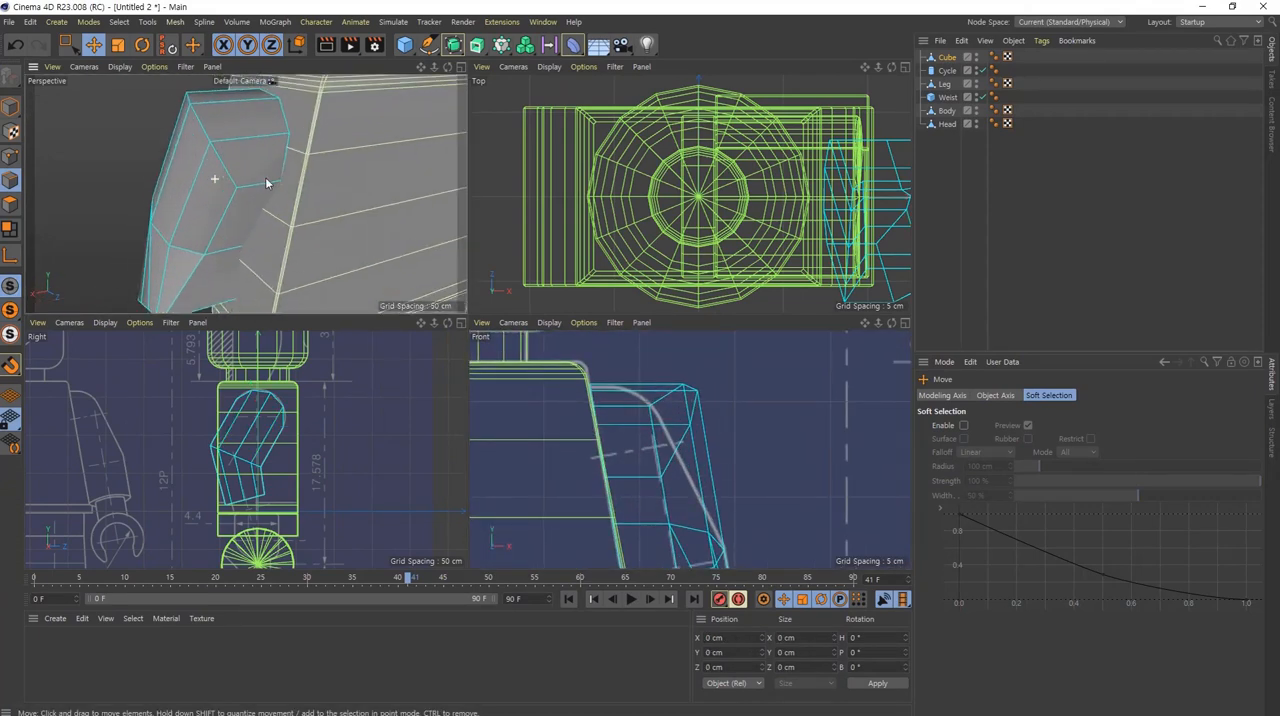
left_click_drag(251, 151, 246, 120, "alt")
middle_click_drag(249, 143, 265, 190, "alt")
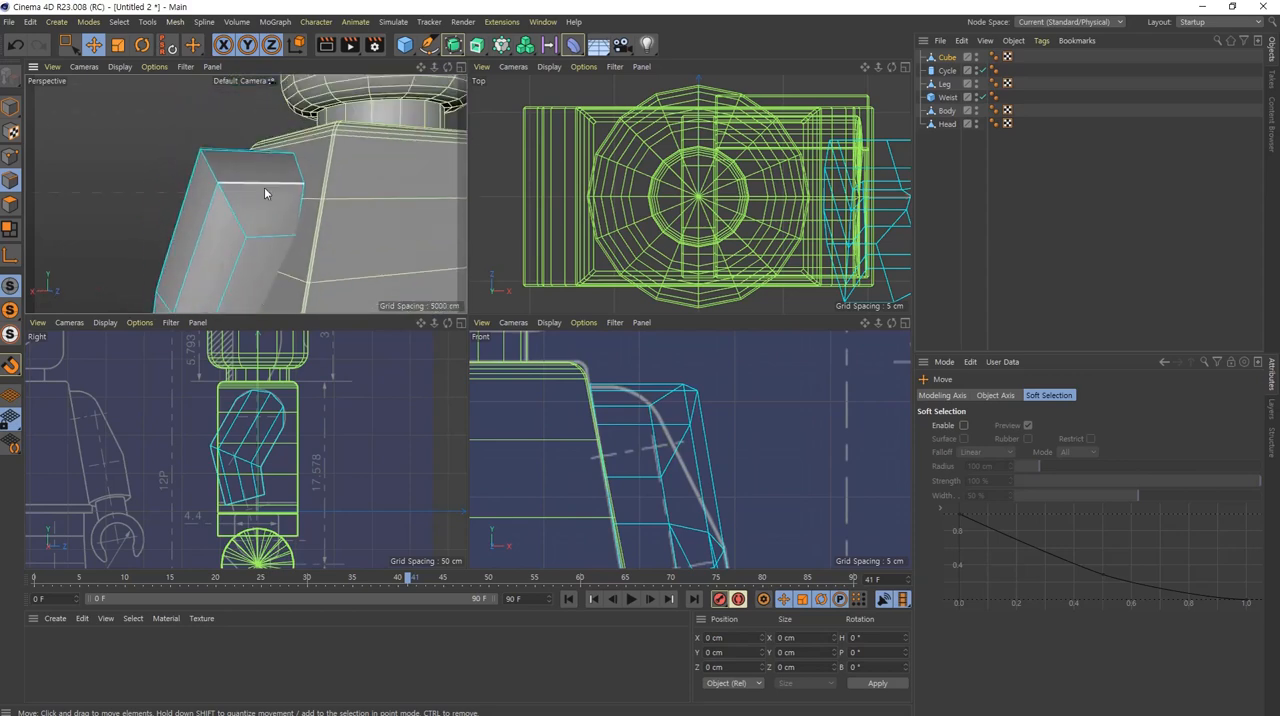
double_click(209, 170)
left_click_drag(213, 175, 218, 231, "alt")
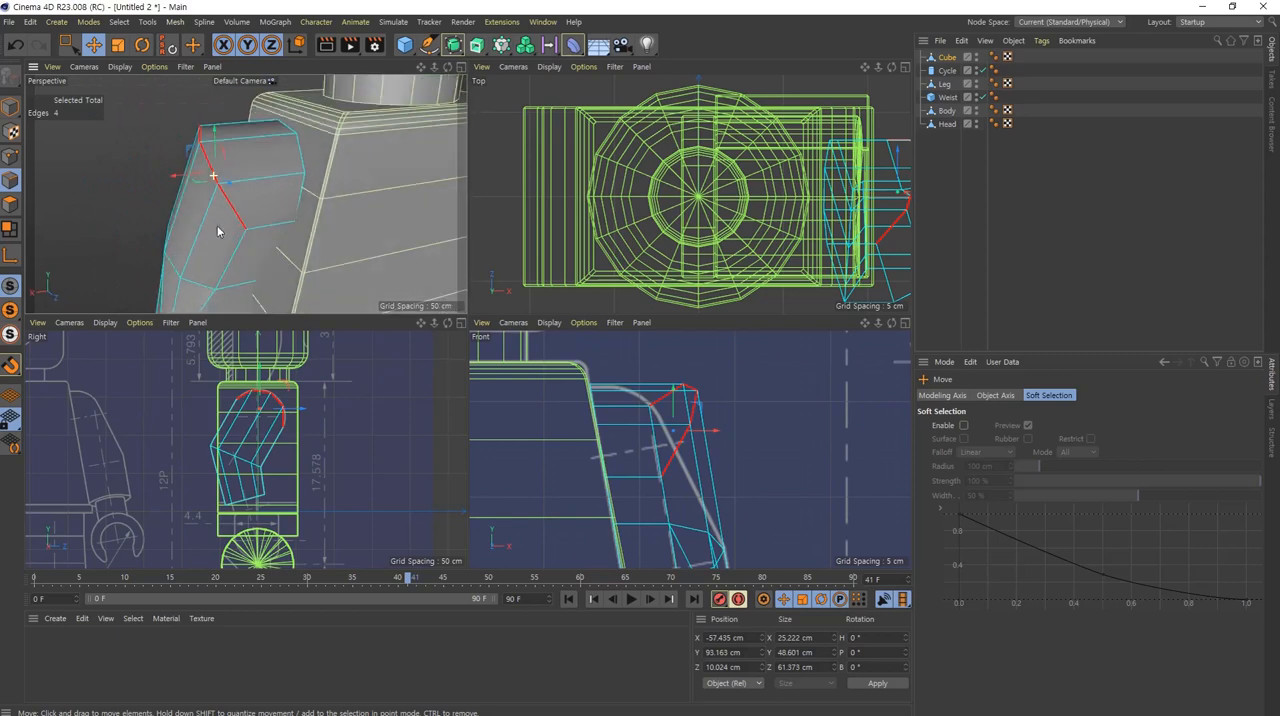
middle_click(697, 484)
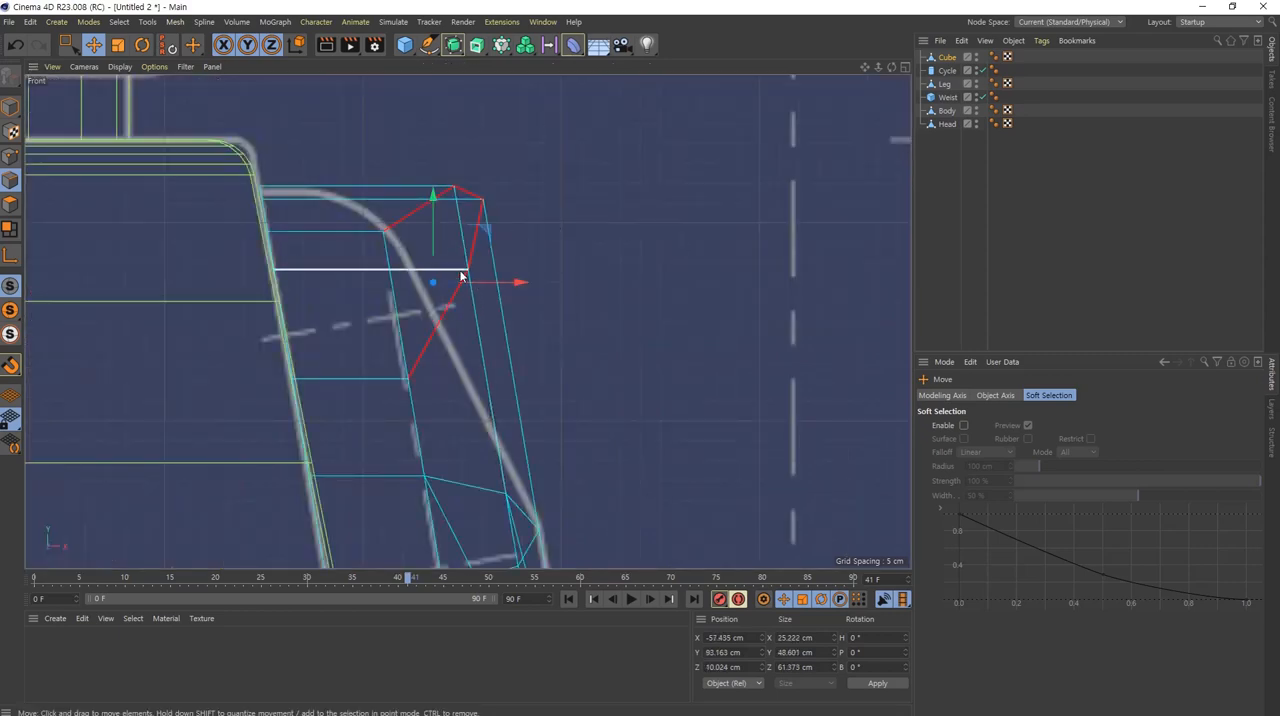
left_click(118, 46)
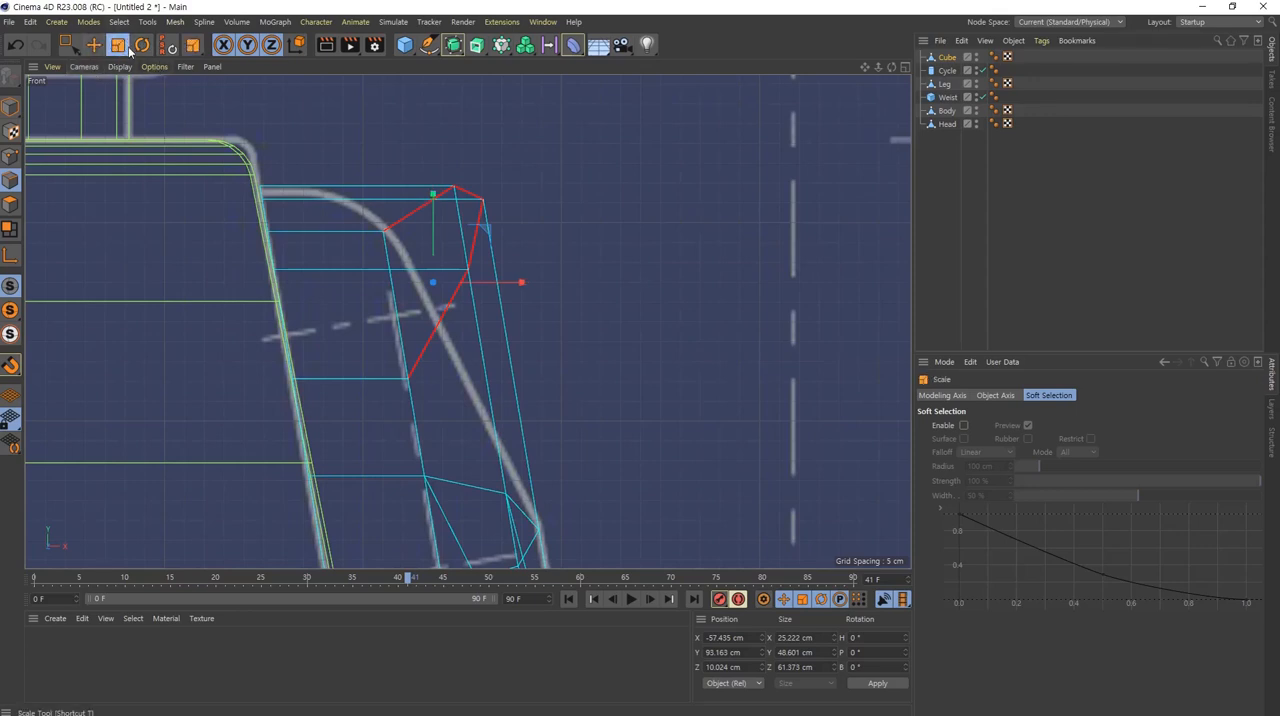
left_click_drag(522, 283, 481, 286)
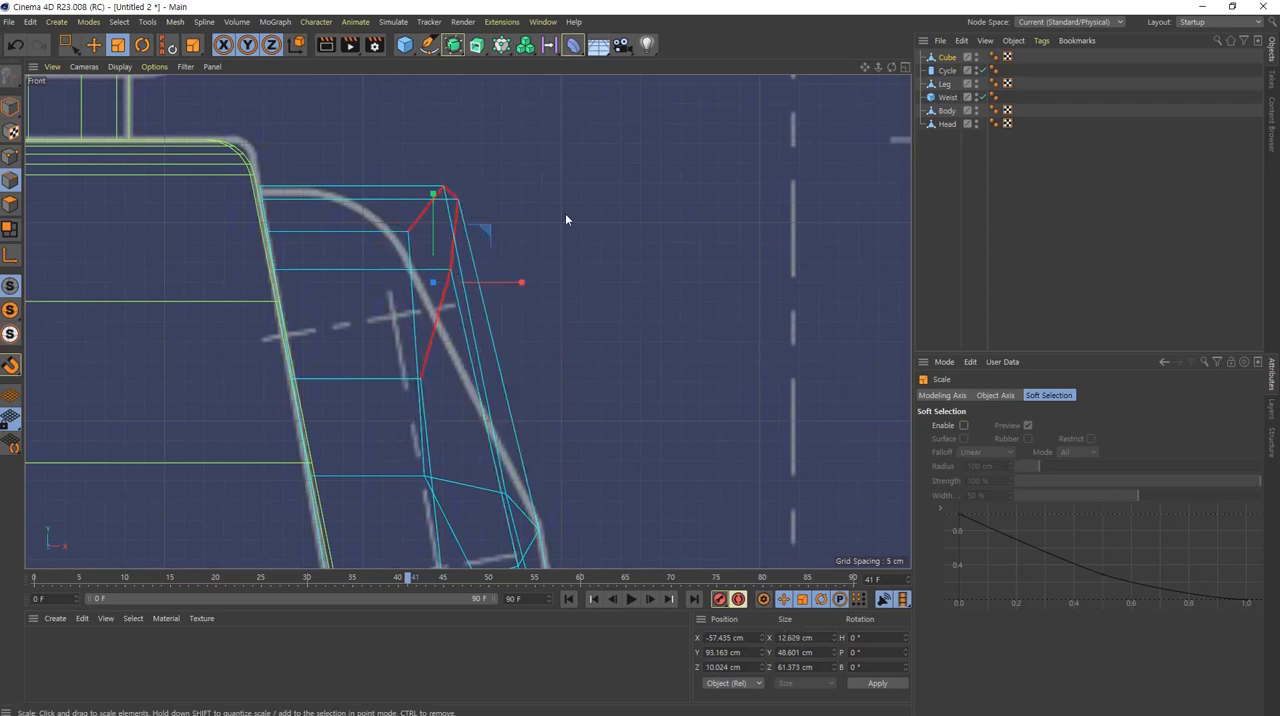
Step: Move the four shoulder edges inward to about X -77.7 cm so the arm's outline follows the blueprint slope
left_click(92, 46)
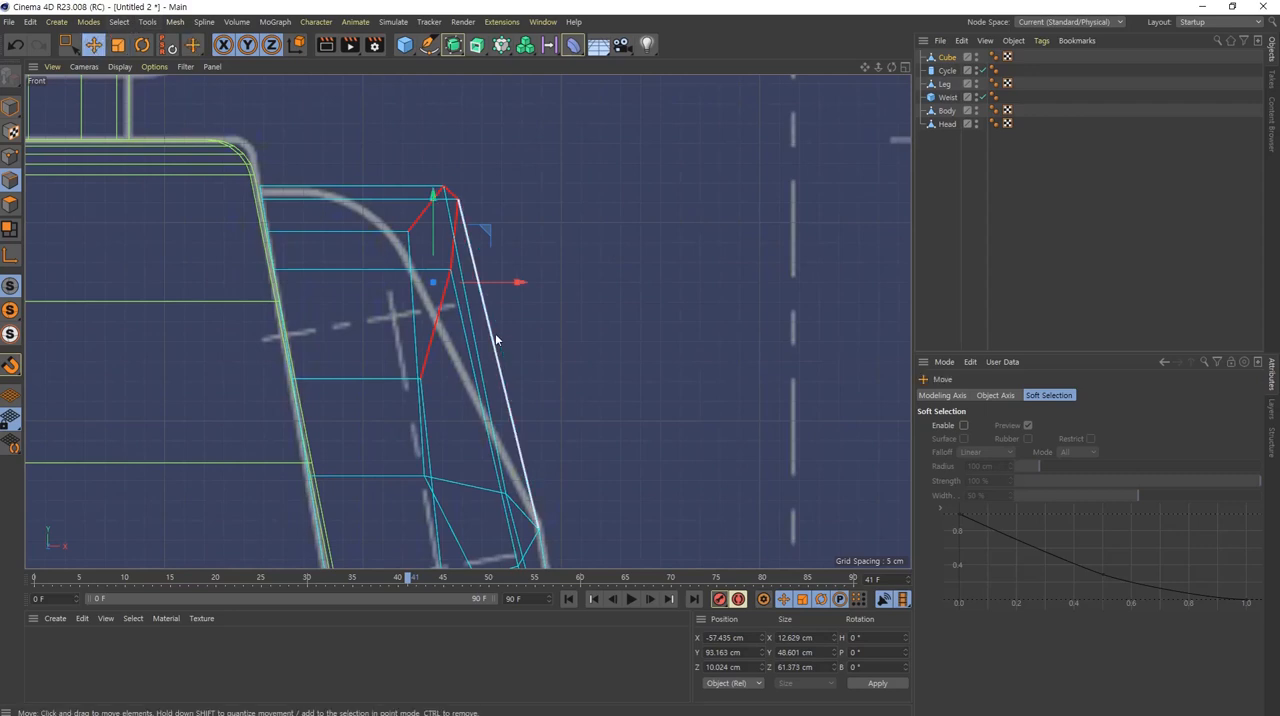
left_click_drag(517, 285, 436, 306)
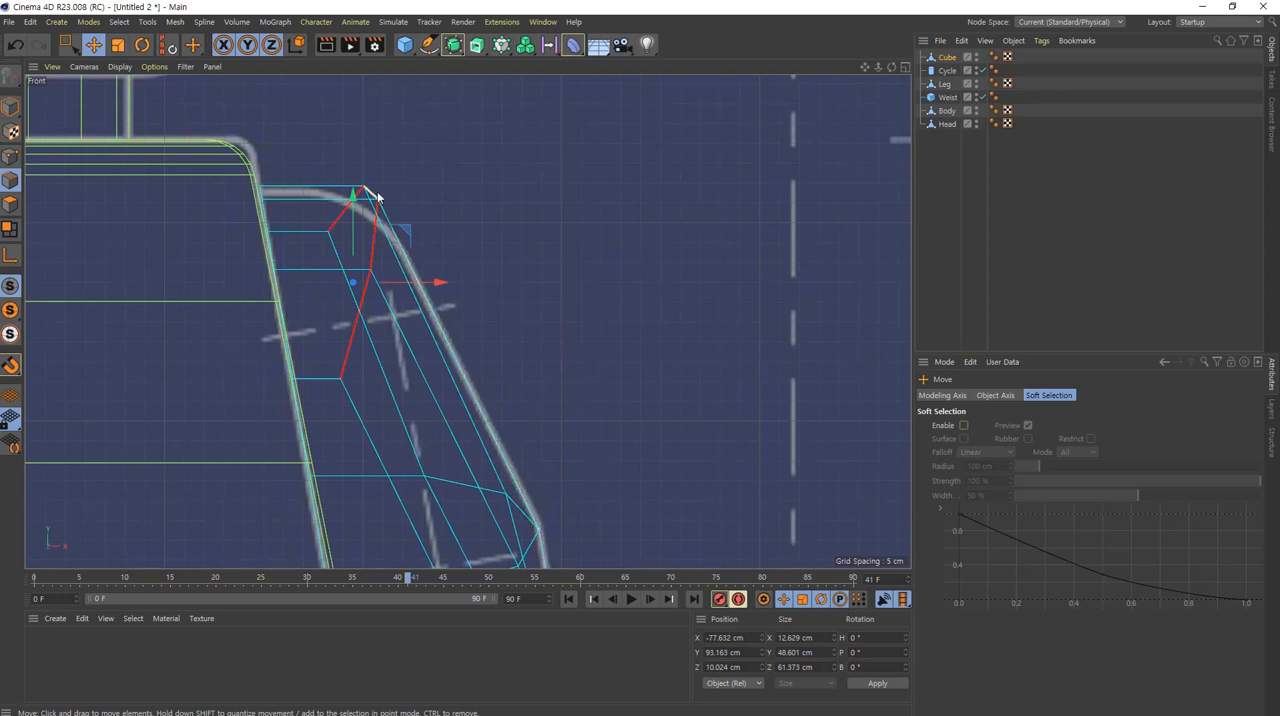
left_click_drag(443, 281, 441, 278)
middle_click(442, 384)
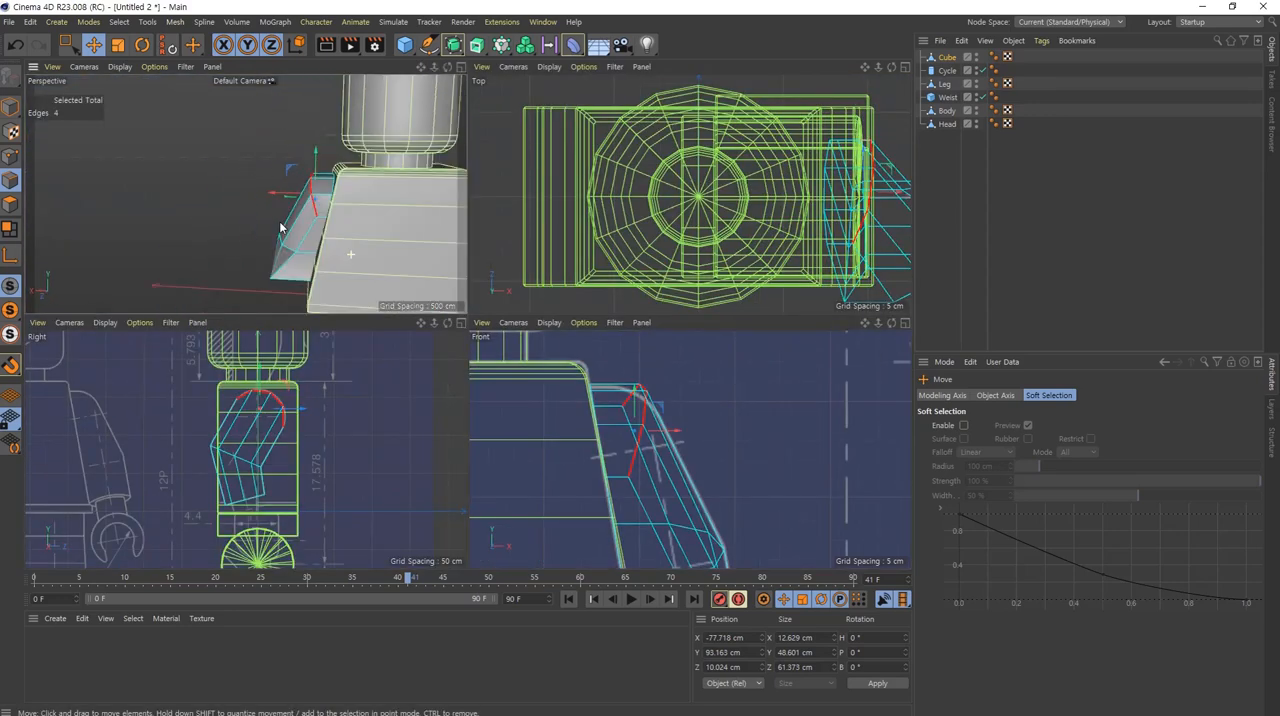
left_click_drag(280, 228, 338, 212, "alt")
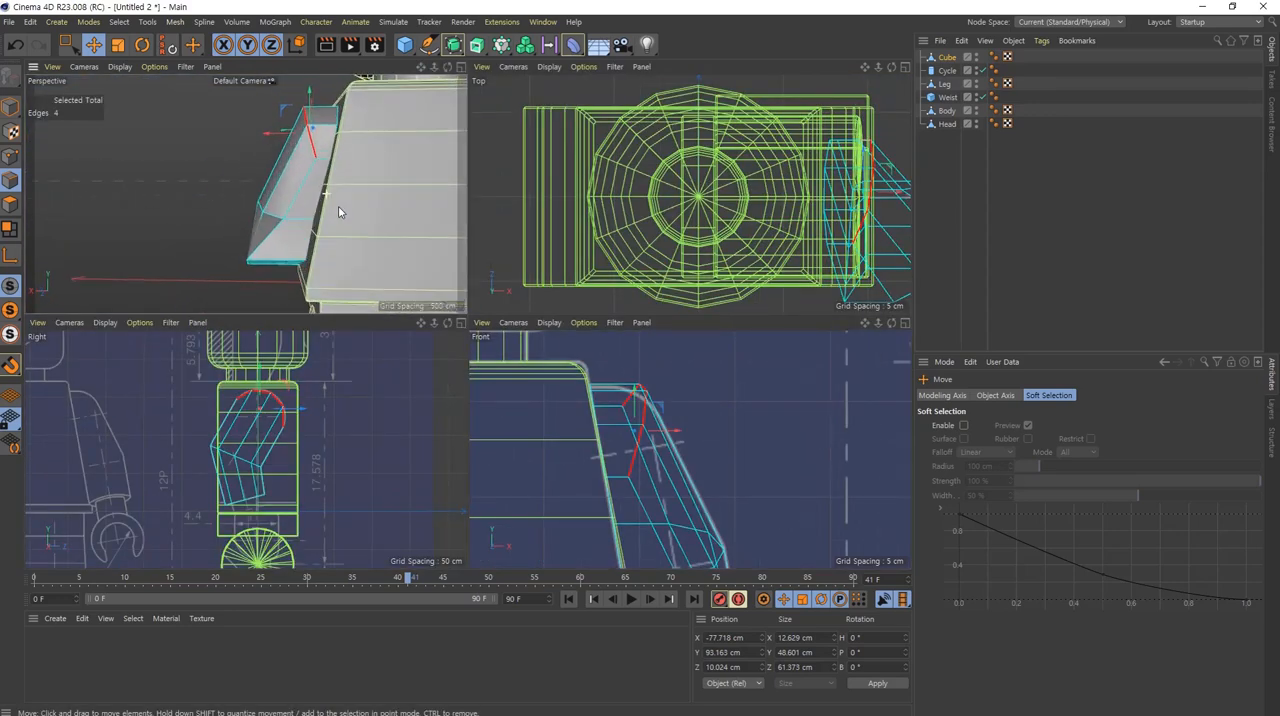
middle_click_drag(338, 212, 339, 220, "alt")
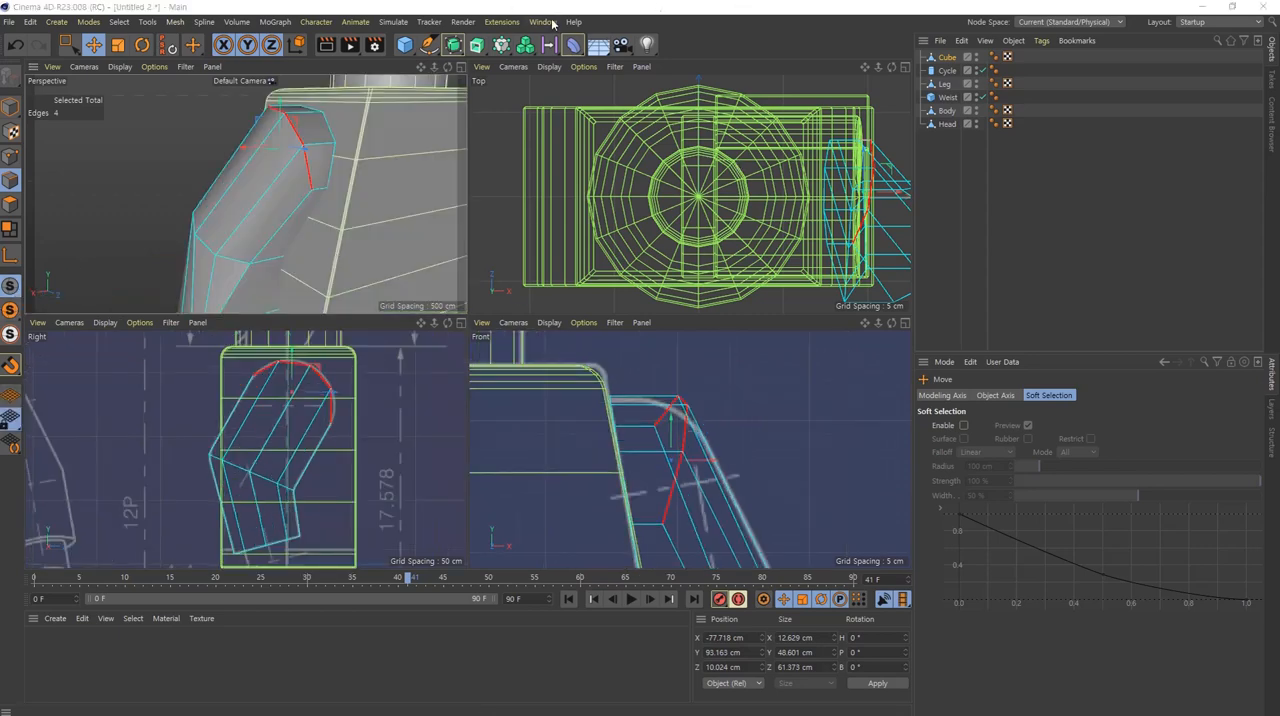
Step: Select the two opposite end edges on the underside of the arm, running across its thickness
middle_click(356, 253)
left_click_drag(603, 460, 561, 469, "alt")
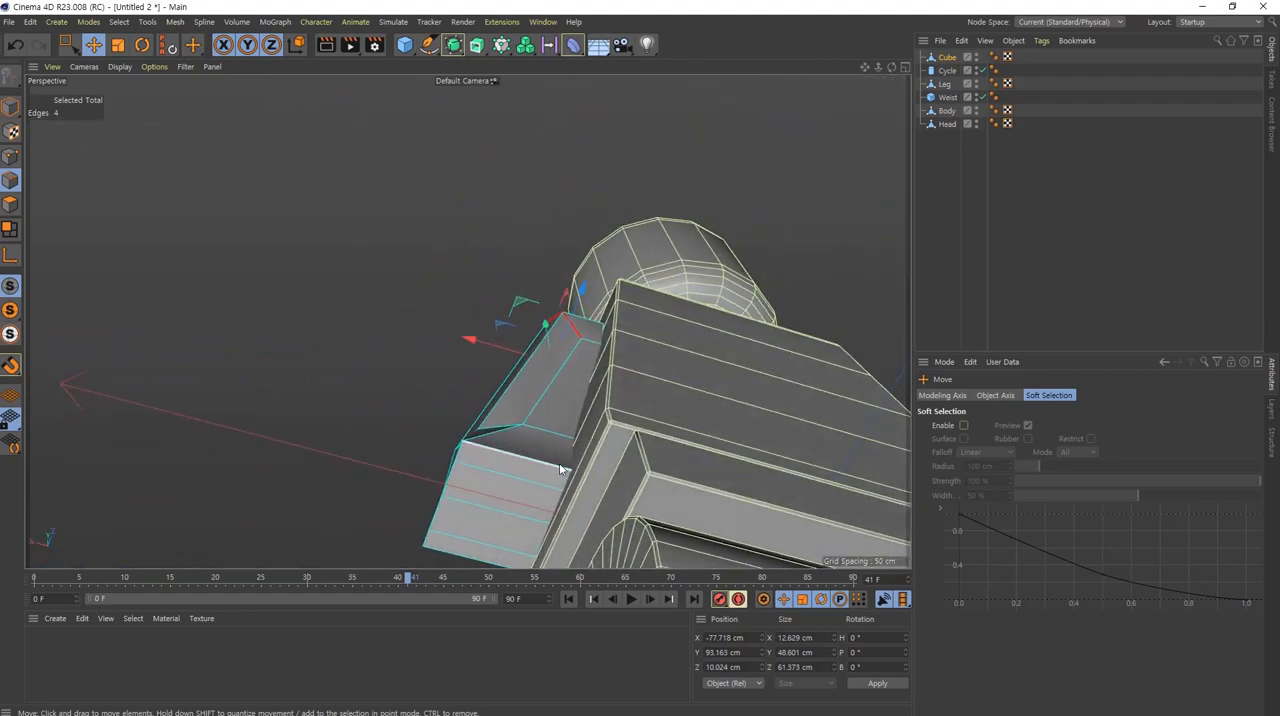
middle_click_drag(577, 465, 687, 354, "alt")
right_click_drag(638, 384, 770, 363, "alt")
left_click_drag(770, 362, 745, 441, "alt")
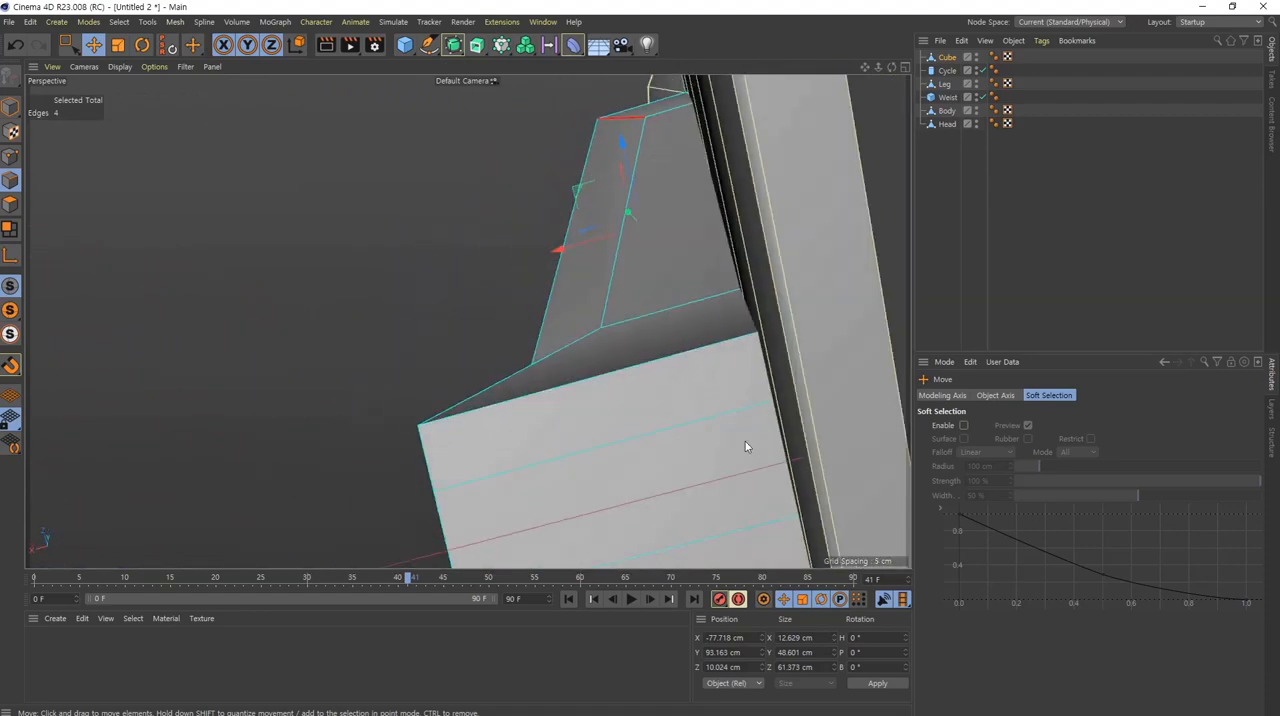
middle_click_drag(745, 441, 825, 236, "alt")
right_click_drag(825, 236, 797, 279, "alt")
left_click_drag(797, 279, 736, 265, "alt")
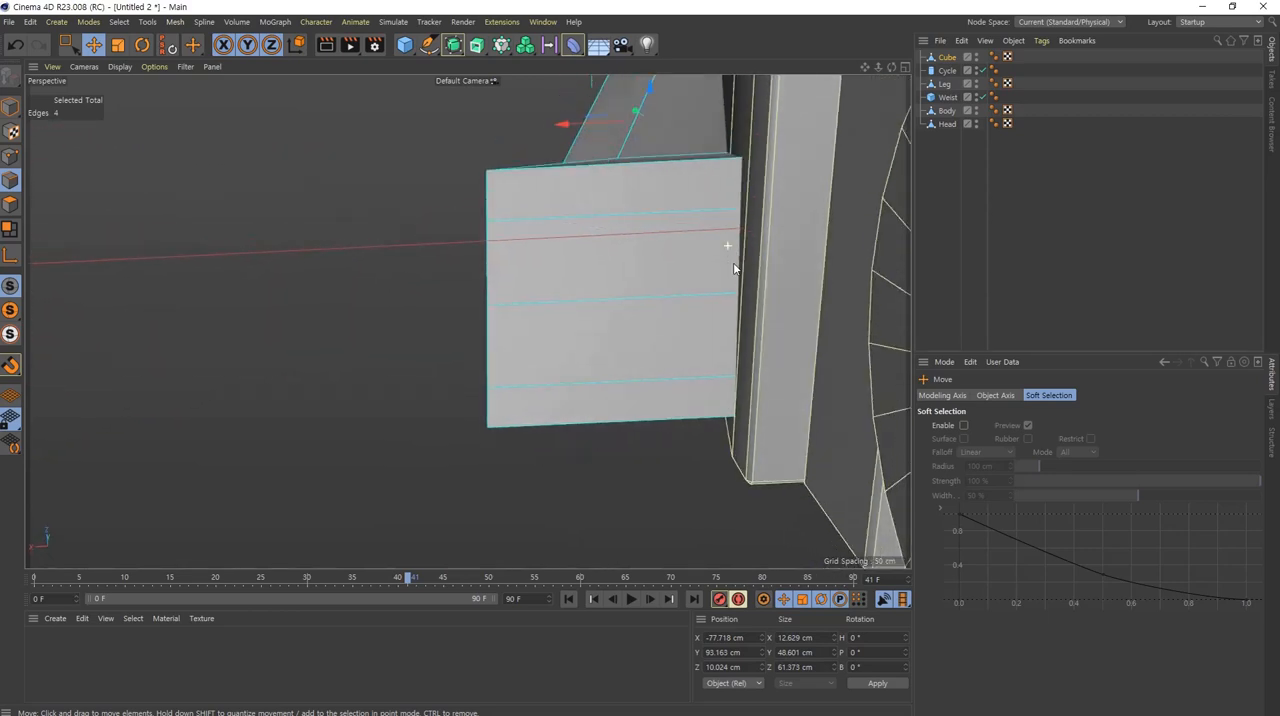
left_click(649, 168)
left_click_drag(734, 208, 613, 357, "alt")
left_click(622, 428, "shift")
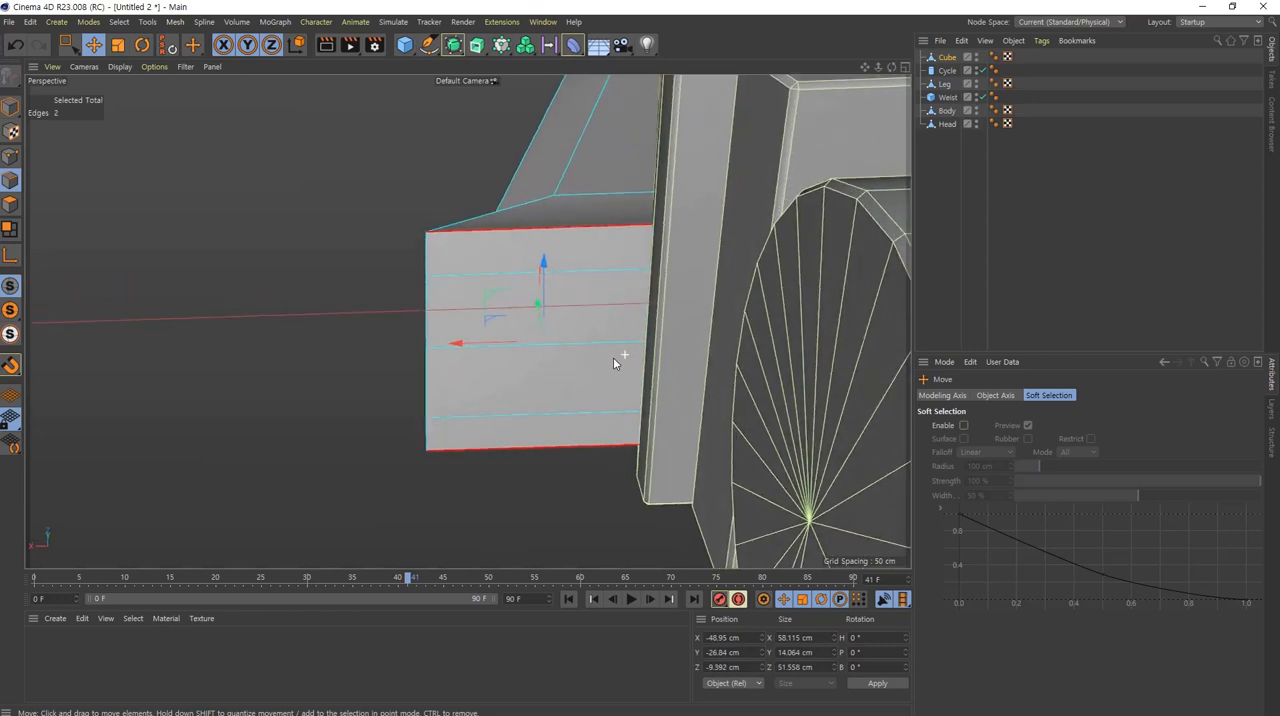
Step: Try scaling the two selected underside edges down along X, and undo the scaling
left_click(118, 44)
left_click_drag(446, 350, 511, 348)
key("ctrl+z")
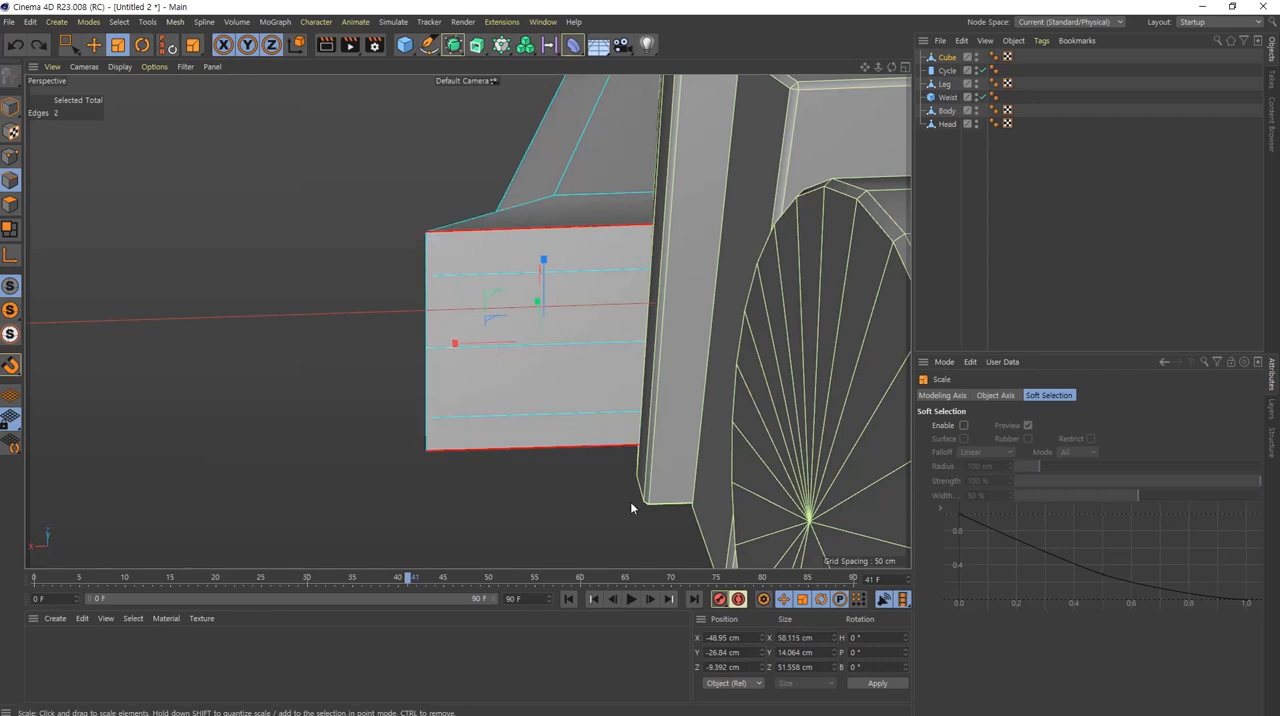
Step: Scale the two opposite end edges on the arm's underside down along X to about 20.8 cm
key("ctrl+y")
key("ctrl+z")
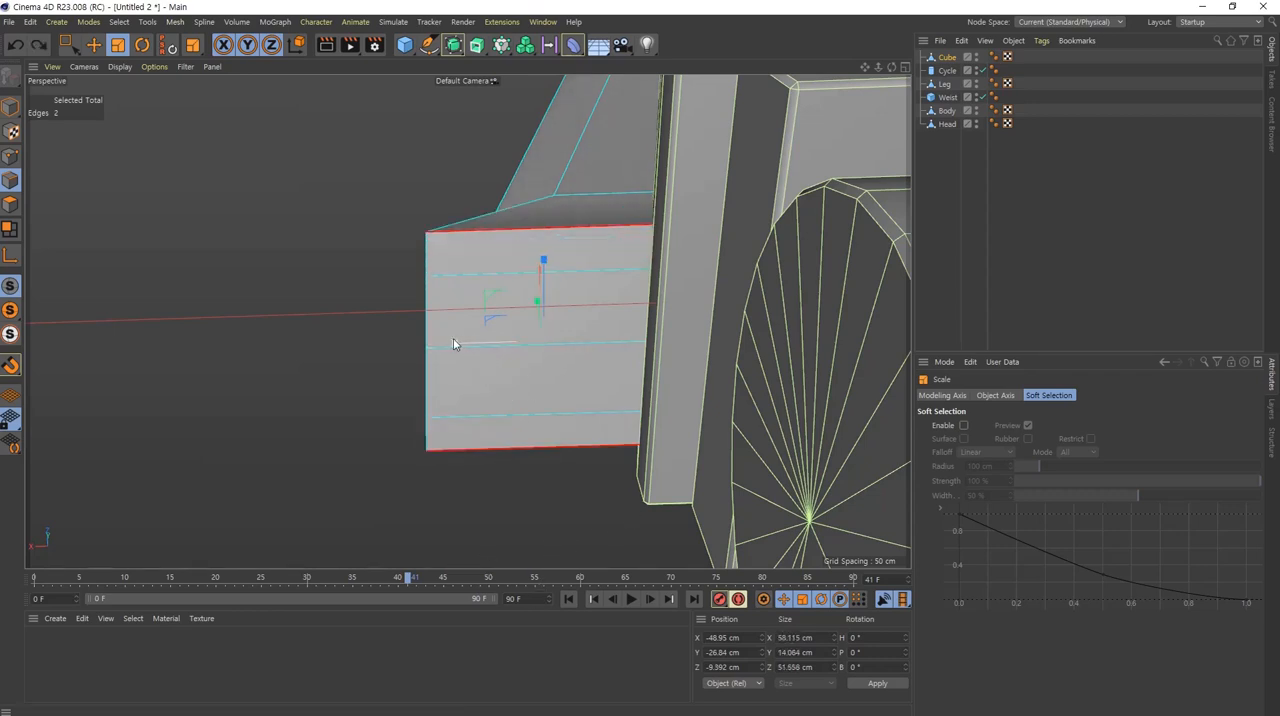
left_click_drag(453, 344, 508, 357)
Step: Scale the neighbouring pair of cross edges slightly down along X to round the arm's underside, and reselect the two end edges
left_click(523, 273)
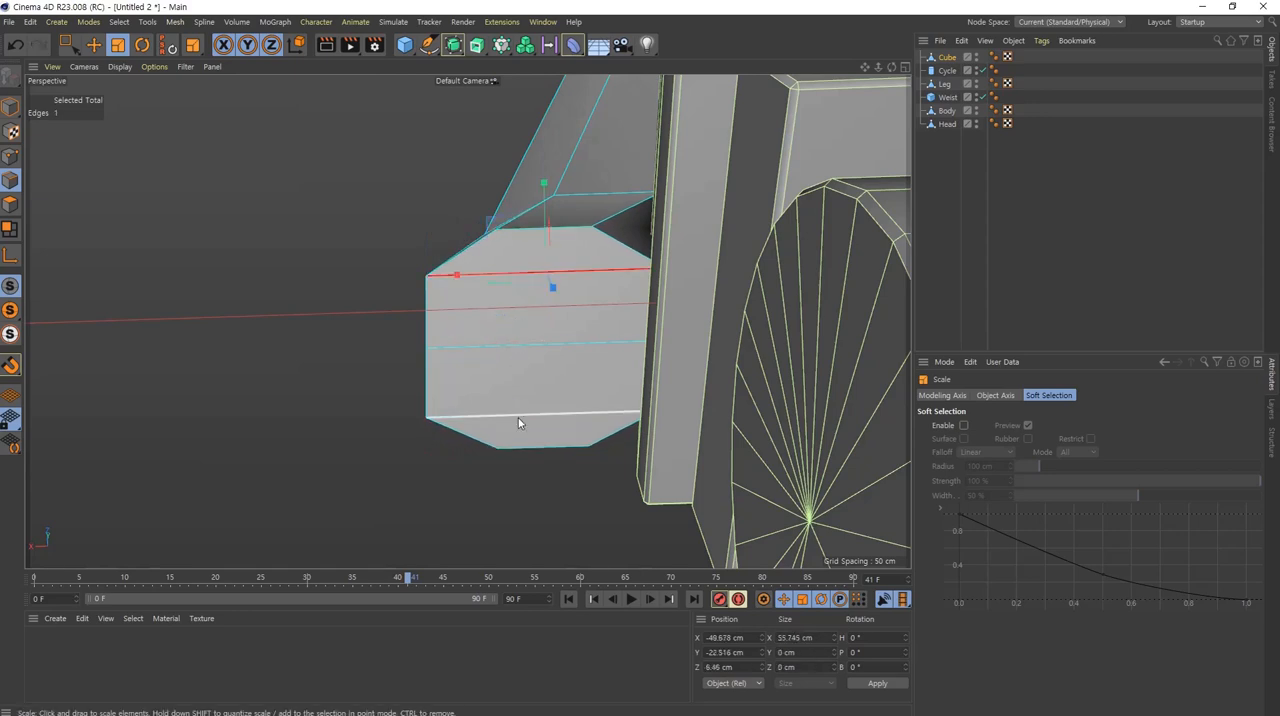
left_click(520, 416, "shift")
left_click_drag(455, 350, 467, 350)
left_click(547, 232)
left_click(538, 453, "shift")
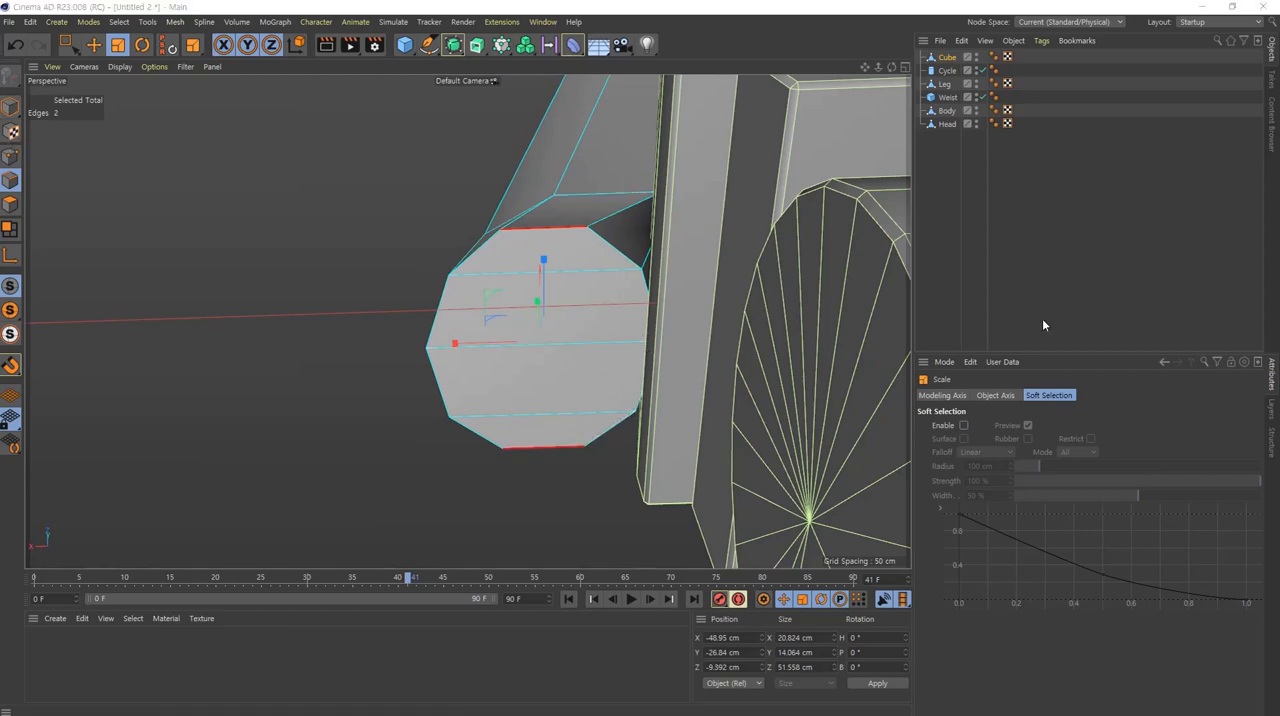
Step: Examine the rounded lower end of the arm in perspective and against the front and side blueprint outlines
left_click_drag(629, 166, 477, 333, "alt")
middle_click(559, 271)
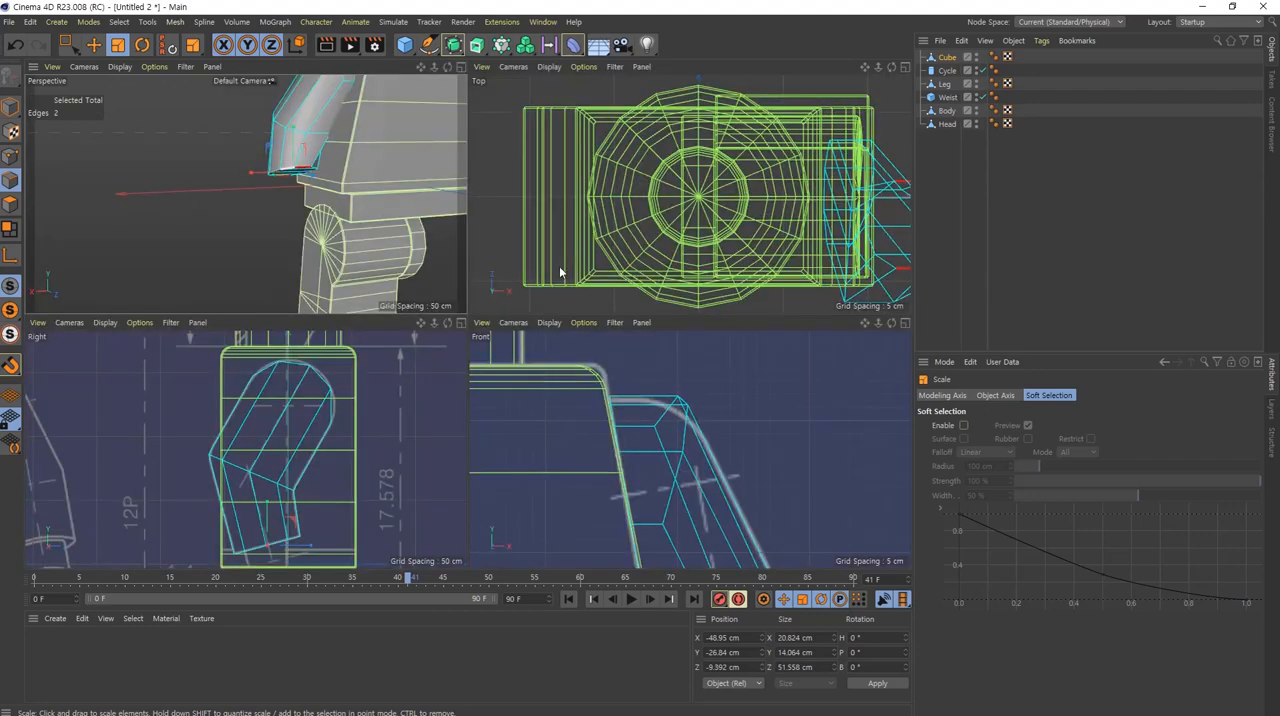
middle_click(695, 483)
scroll(716, 490, "down", 3)
scroll(614, 211, "up", 4)
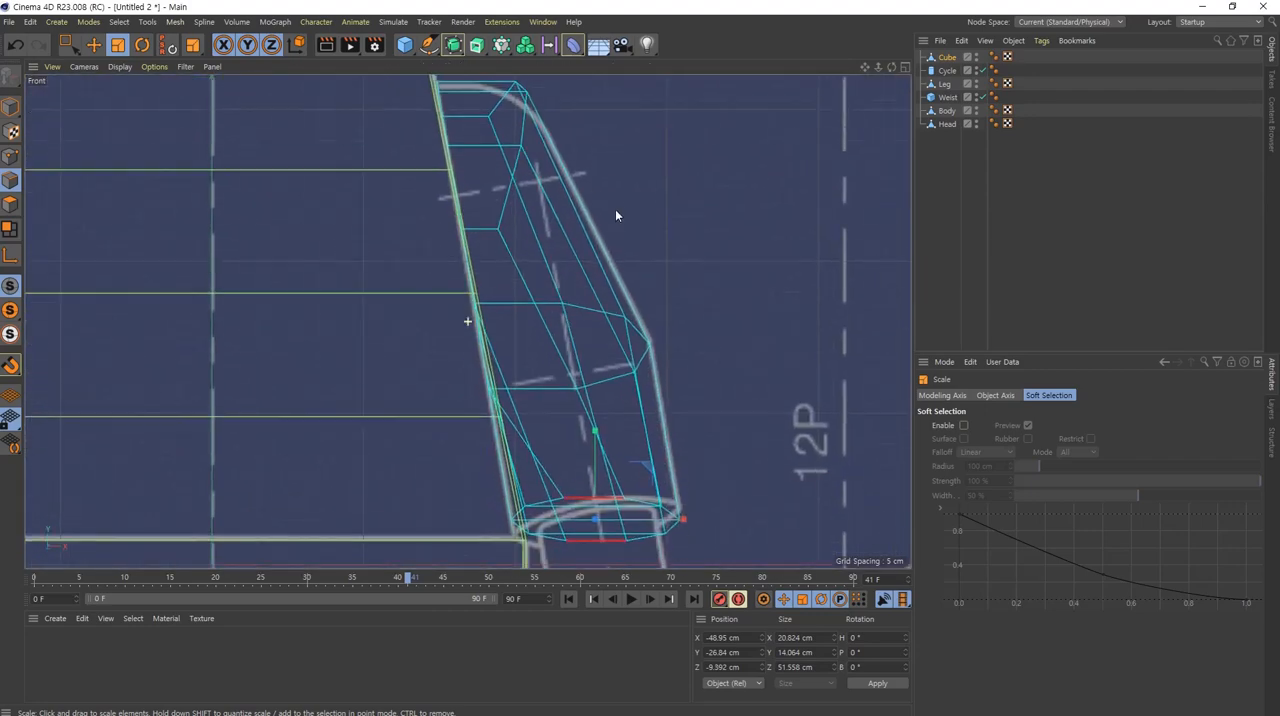
middle_click(613, 490)
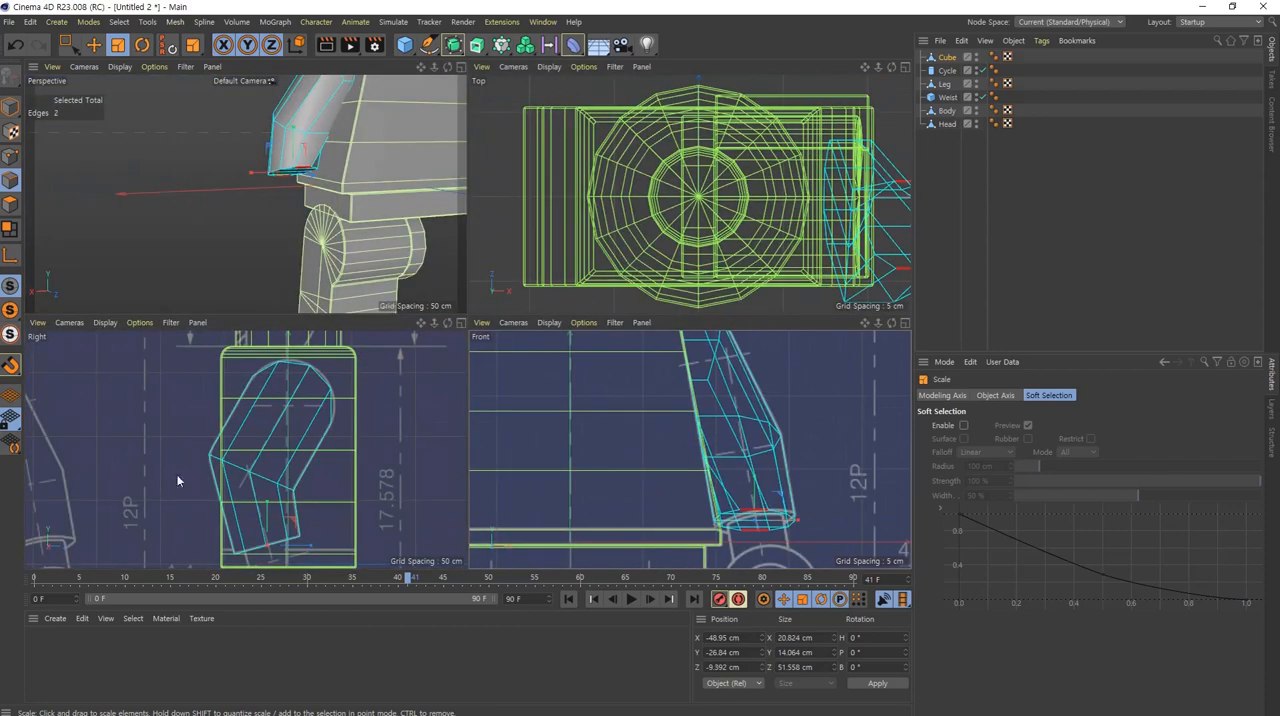
scroll(335, 422, "up", 3)
scroll(335, 427, "up", 2)
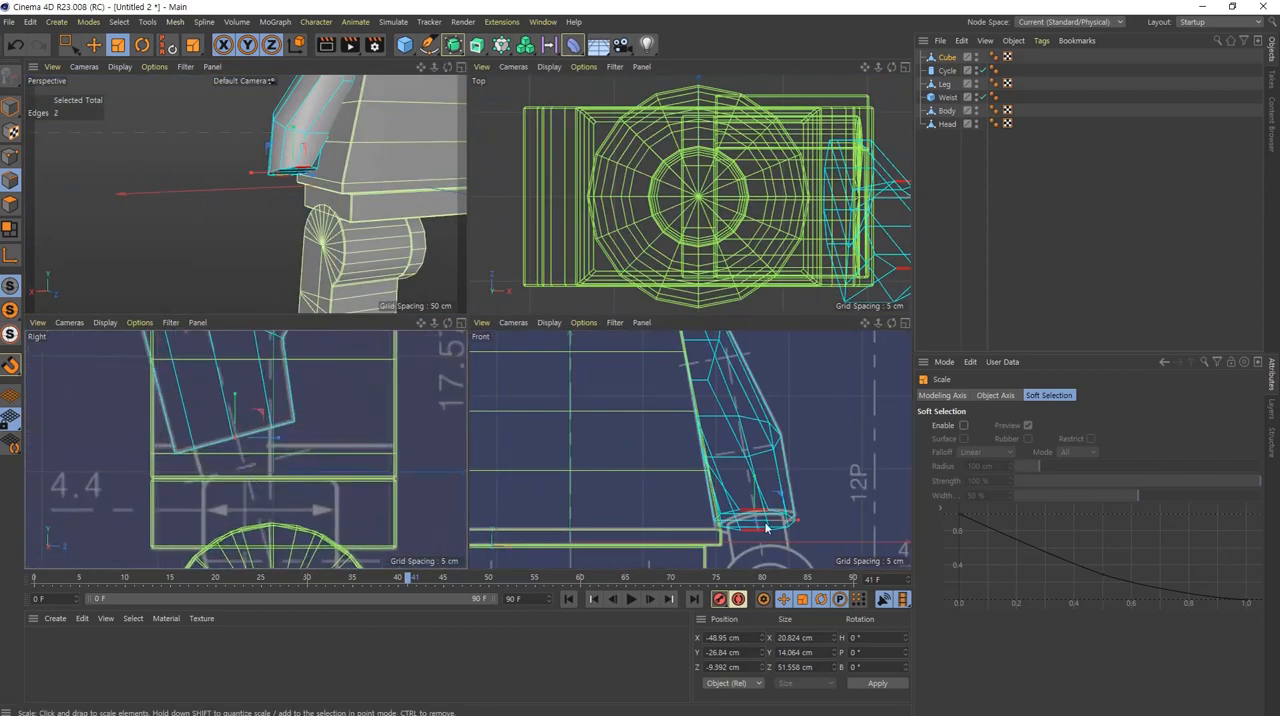
scroll(773, 490, "up", 3)
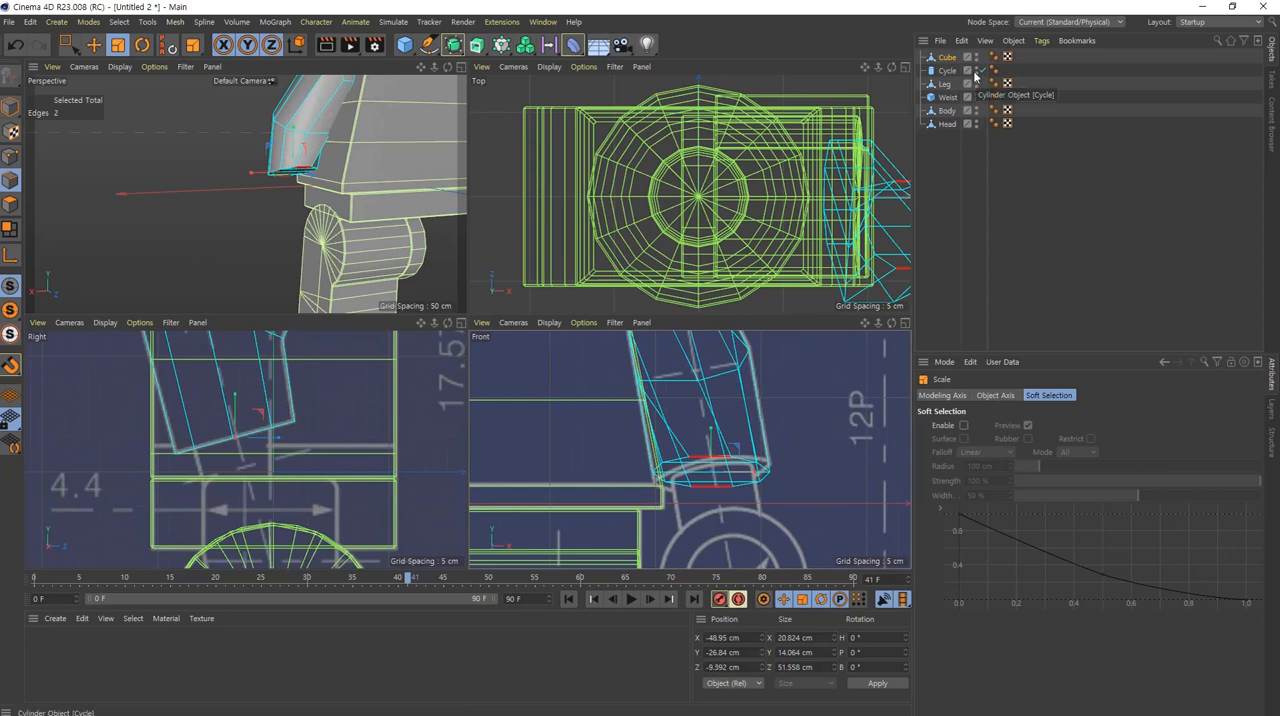
Step: Add an FFD deformer fitted to the arm object and set its grid points to 2 in X, Y and Z
left_click(946, 59)
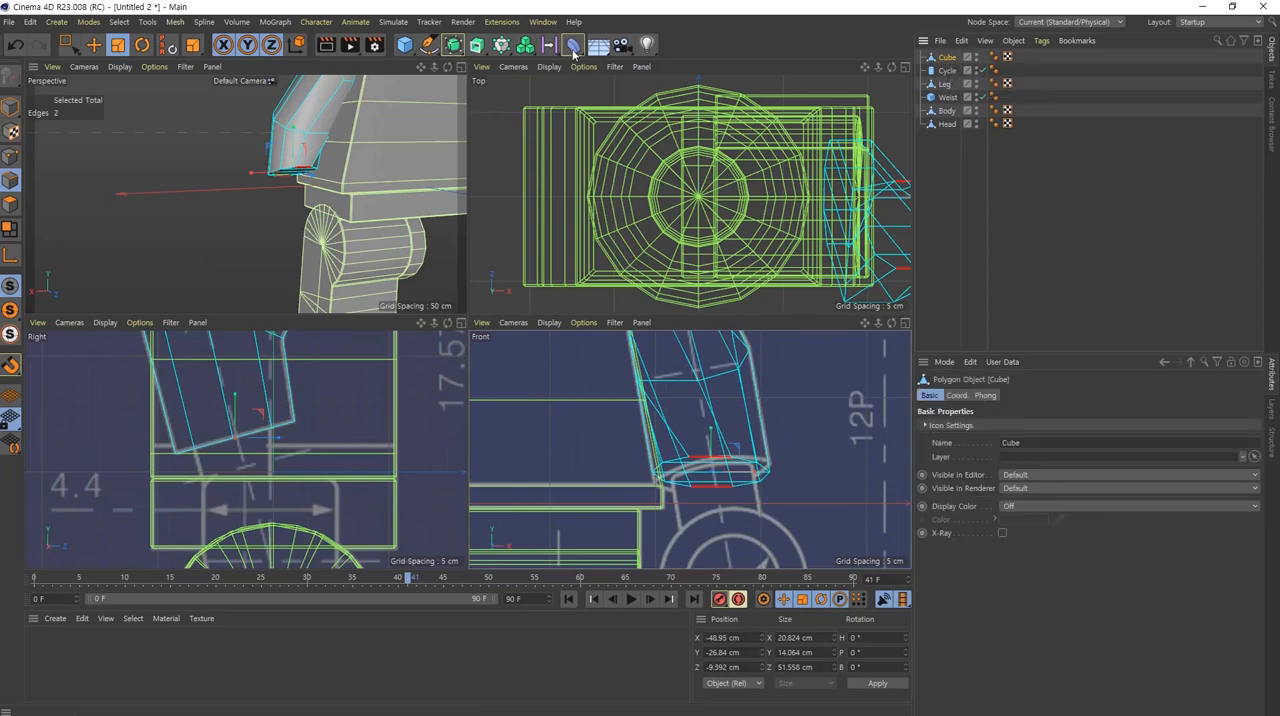
left_click(572, 45)
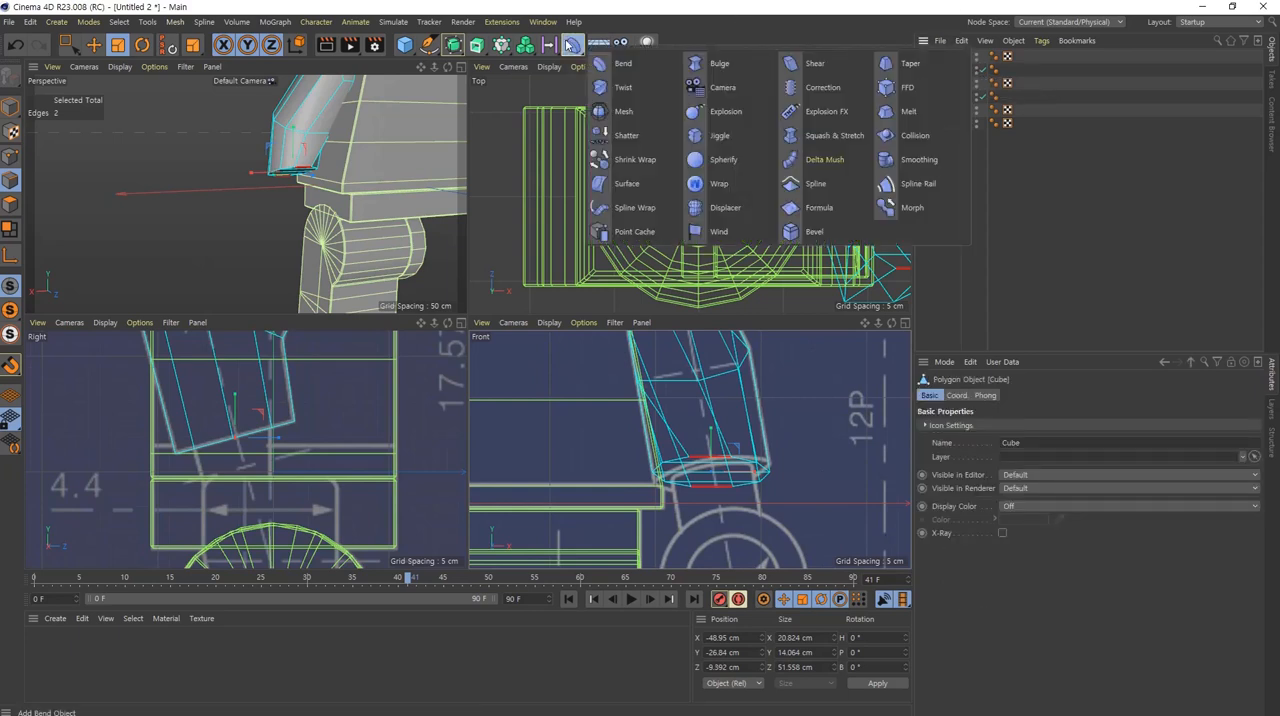
left_click(904, 90, "shift")
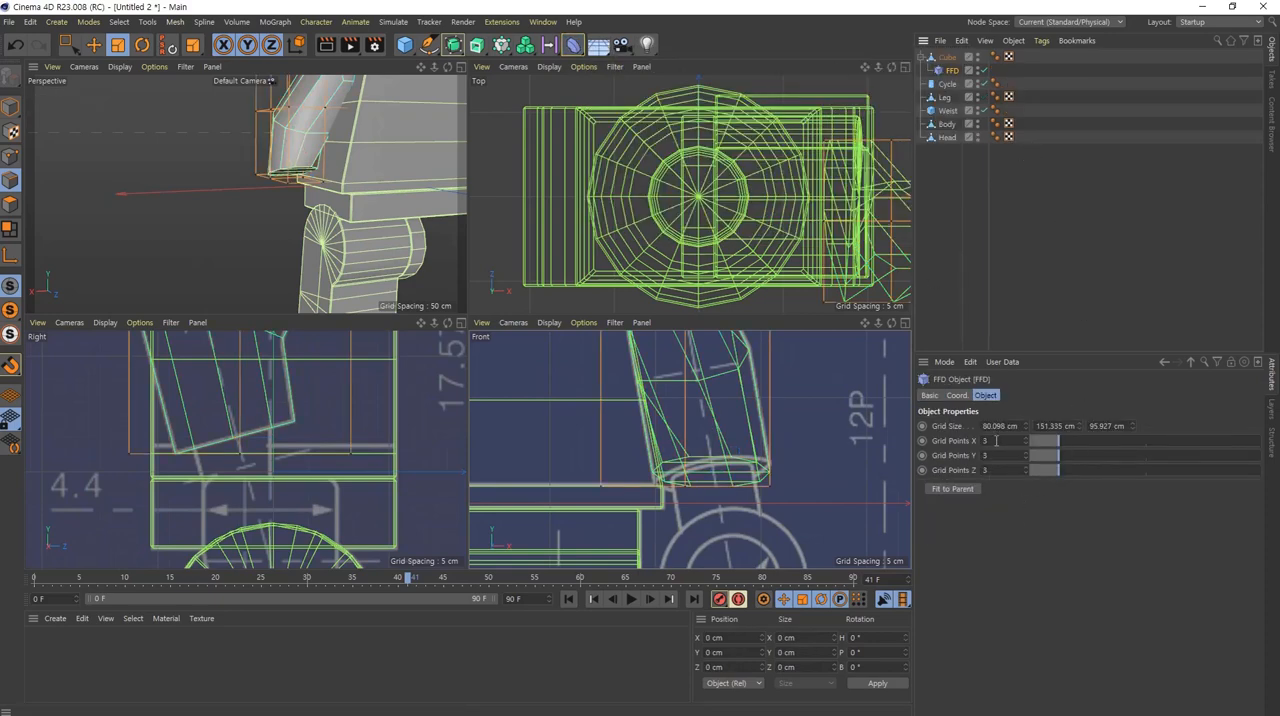
scroll(996, 441, "down", 1)
scroll(1000, 456, "down", 1)
scroll(1001, 470, "down", 1)
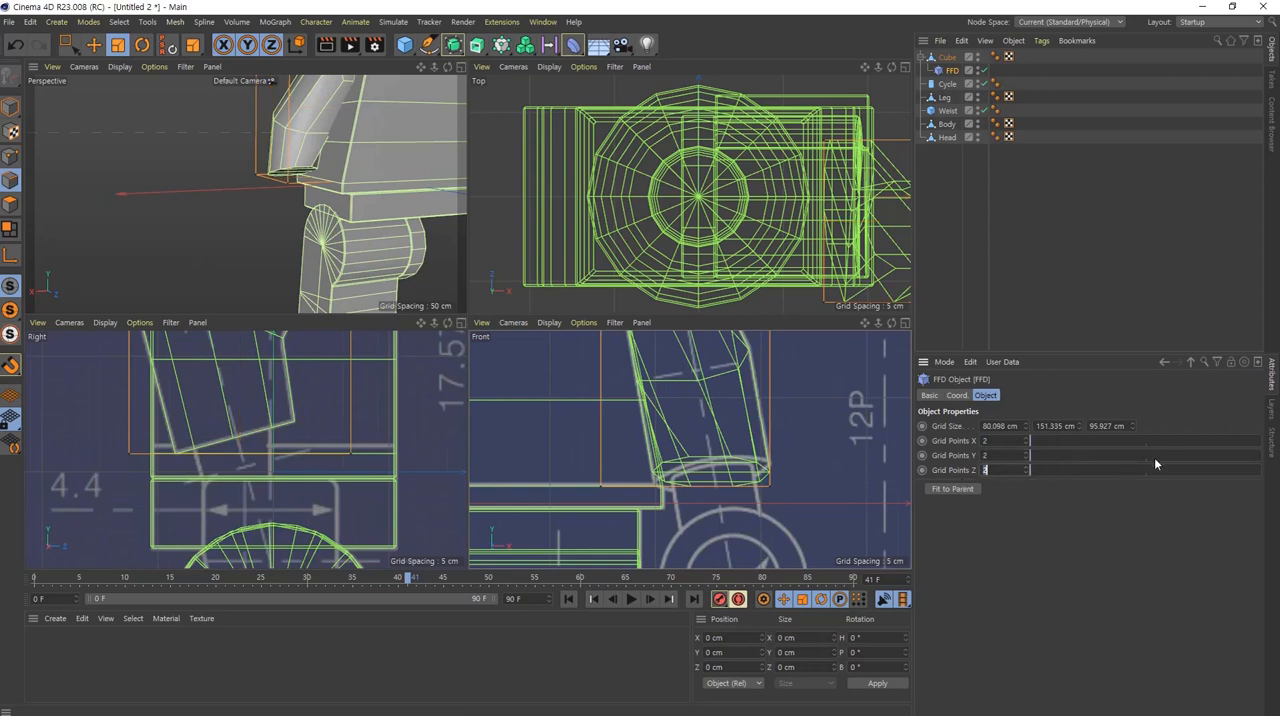
scroll(649, 406, "down", 8)
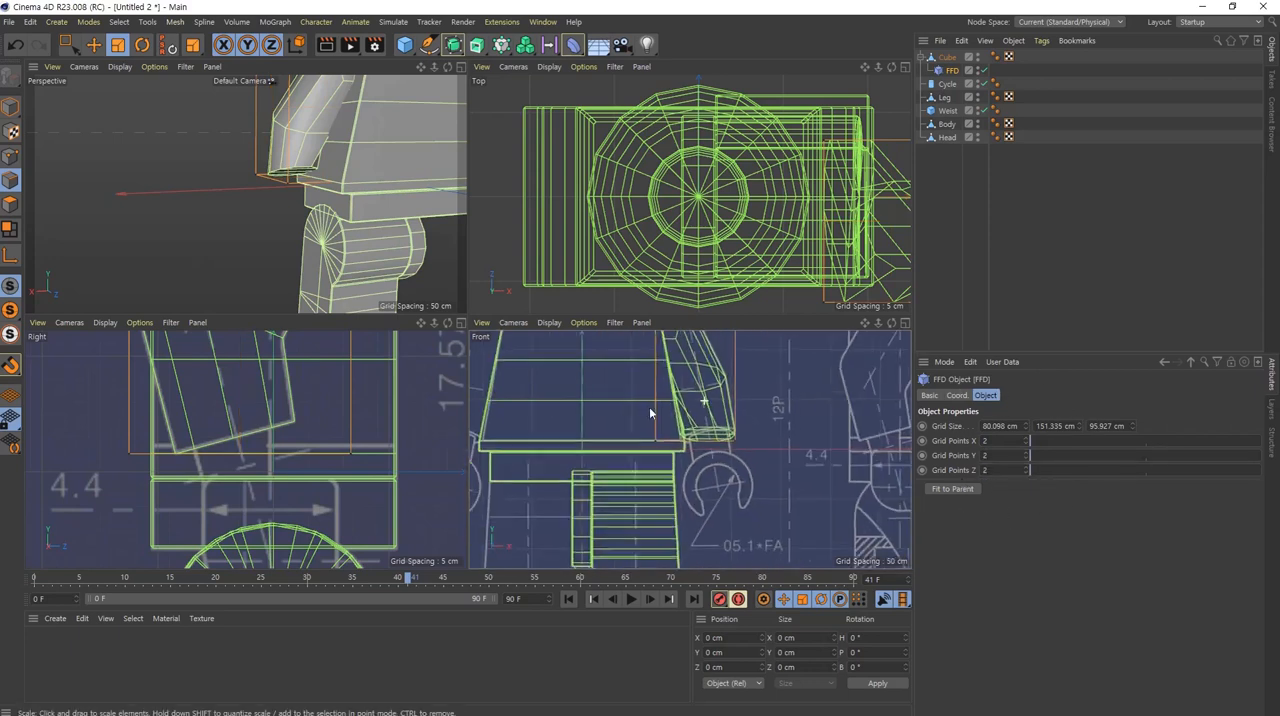
Step: Try shrinking the FFD cage's height to about 25.9 cm and moving it down around the arm's lower end
middle_click(617, 457)
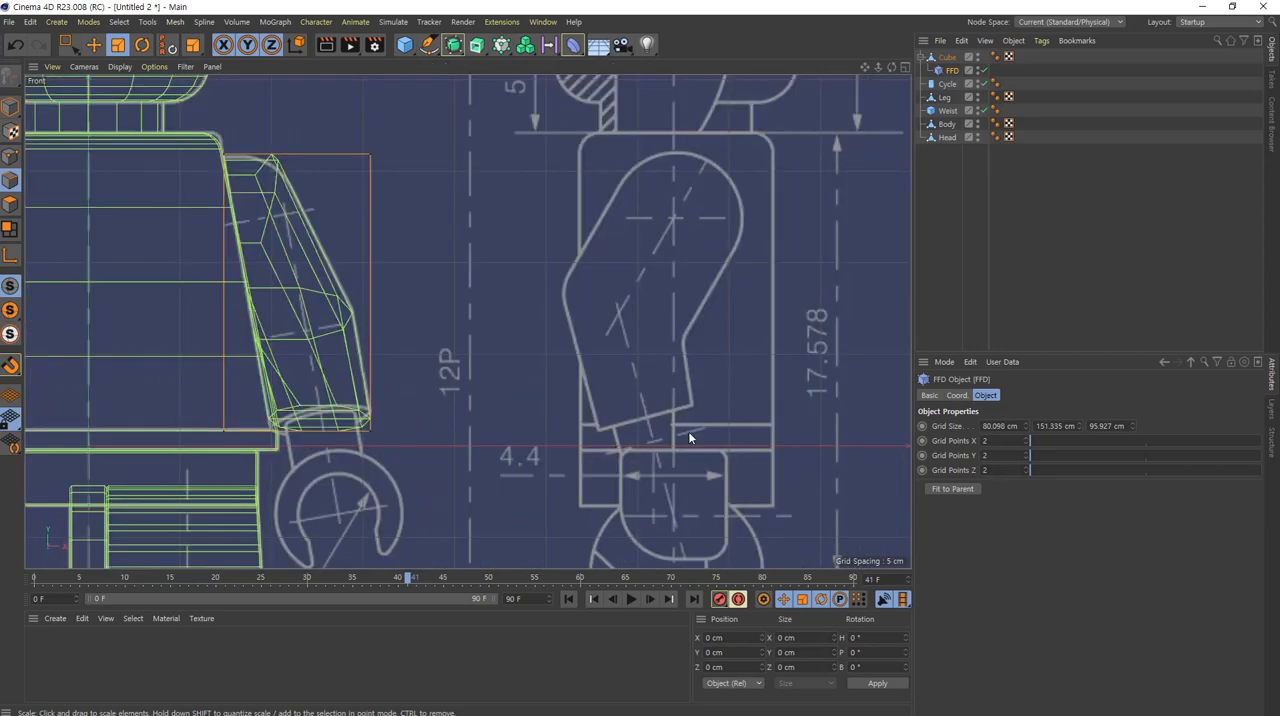
middle_click_drag(348, 338, 614, 356, "alt")
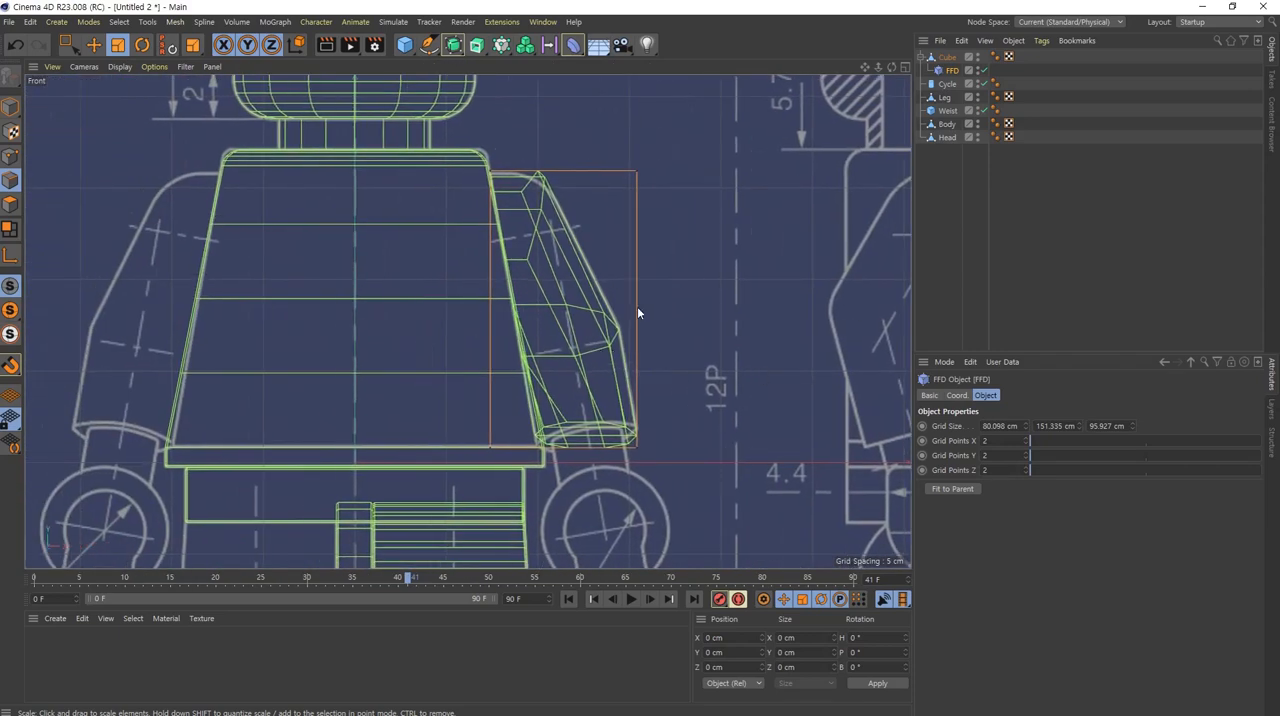
left_click(11, 106)
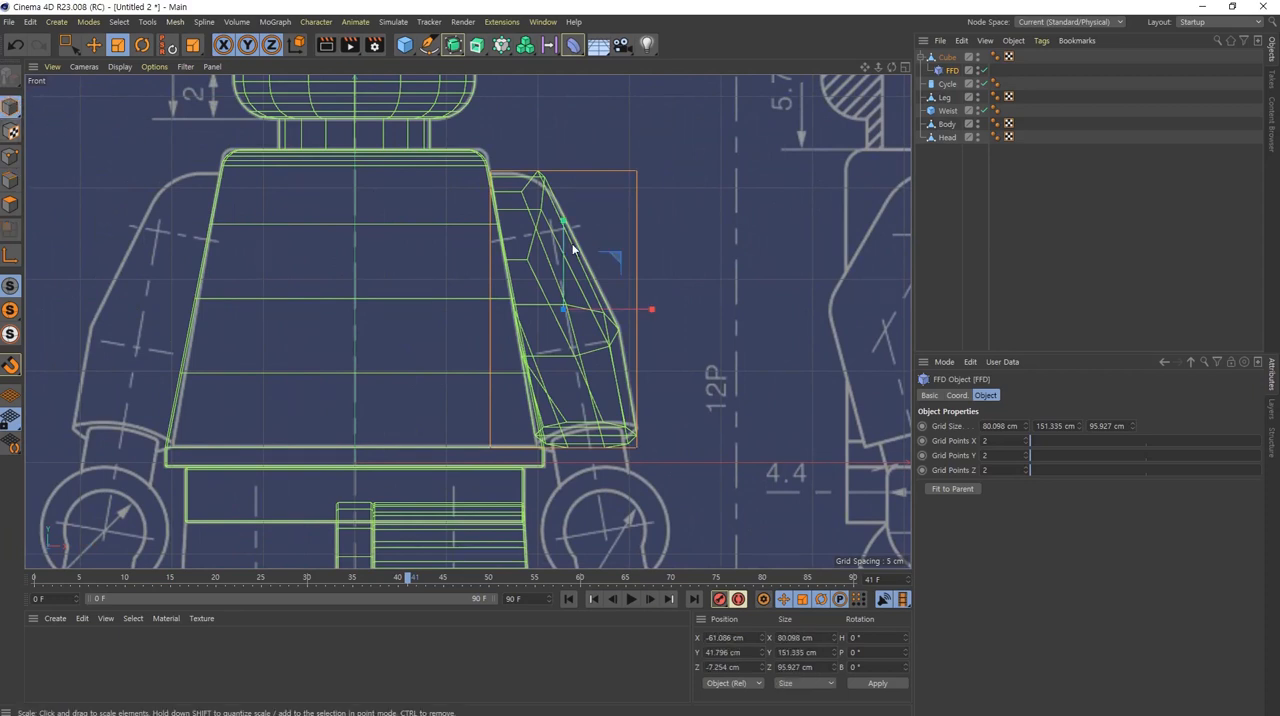
left_click_drag(565, 216, 567, 293)
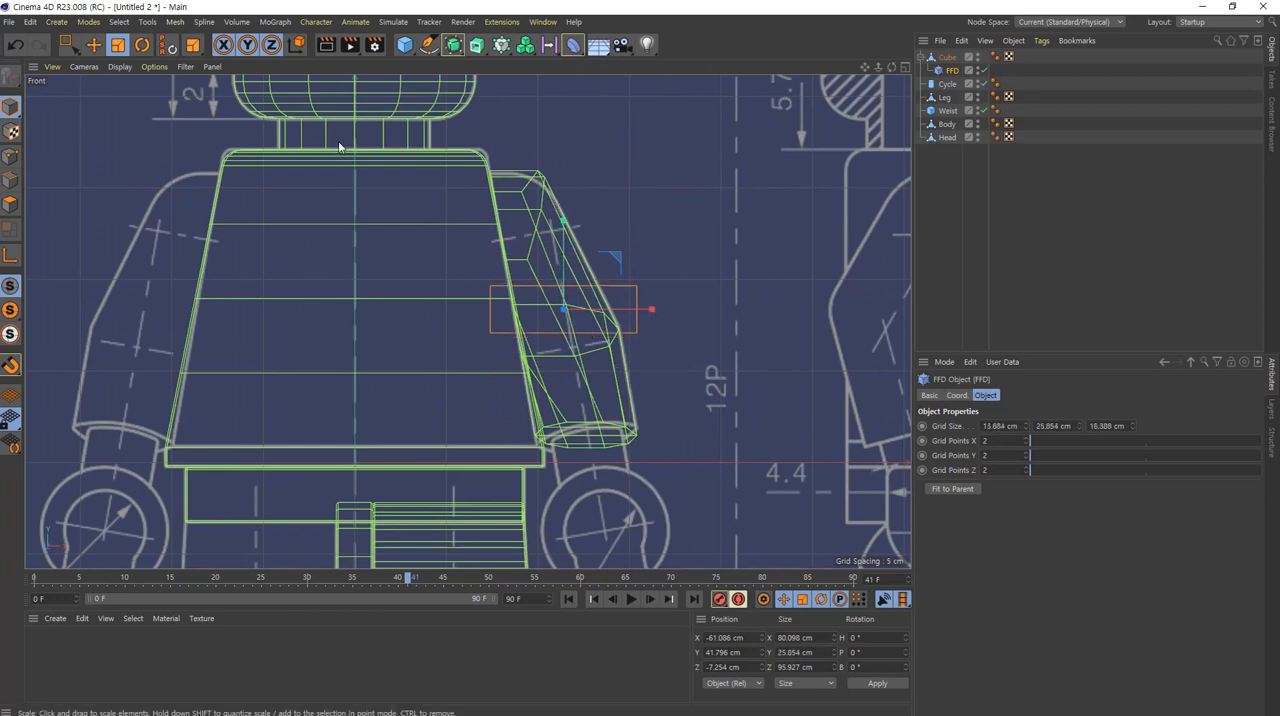
left_click(94, 45)
left_click_drag(616, 263, 640, 385)
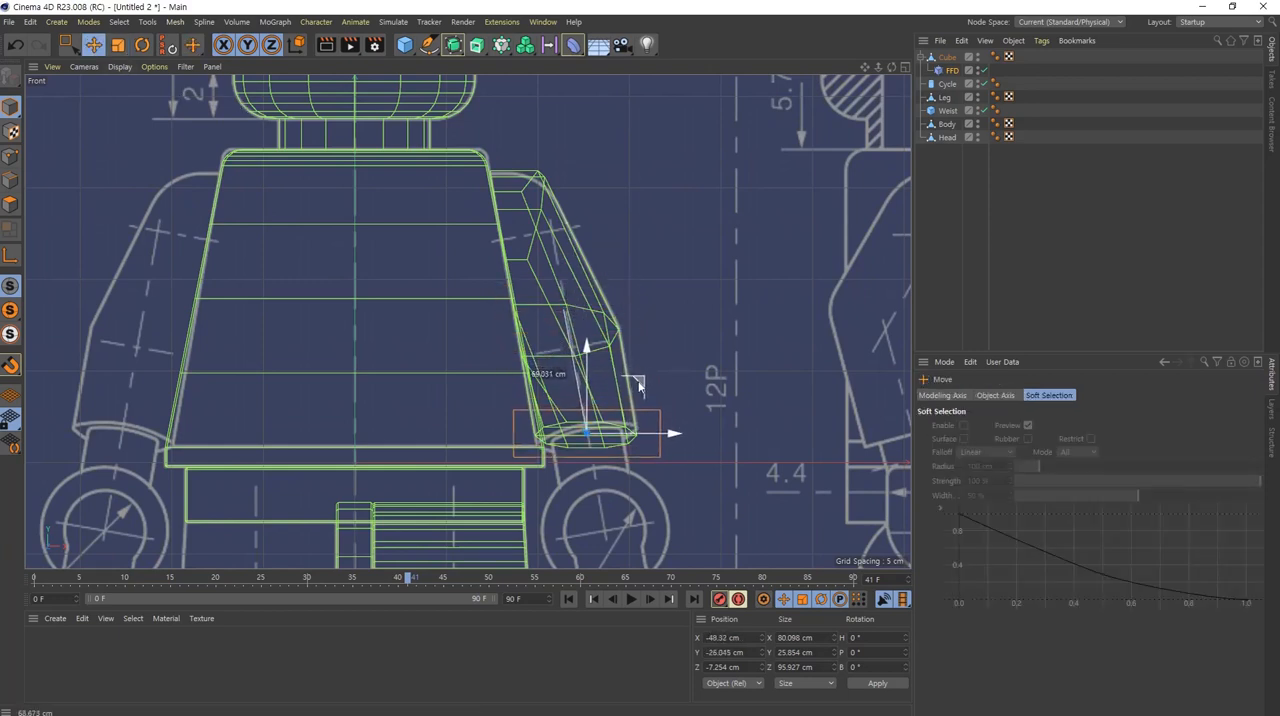
Step: Select the small FFD cage's points on the body side, try moving them down along Y, and undo the move
middle_click(598, 450)
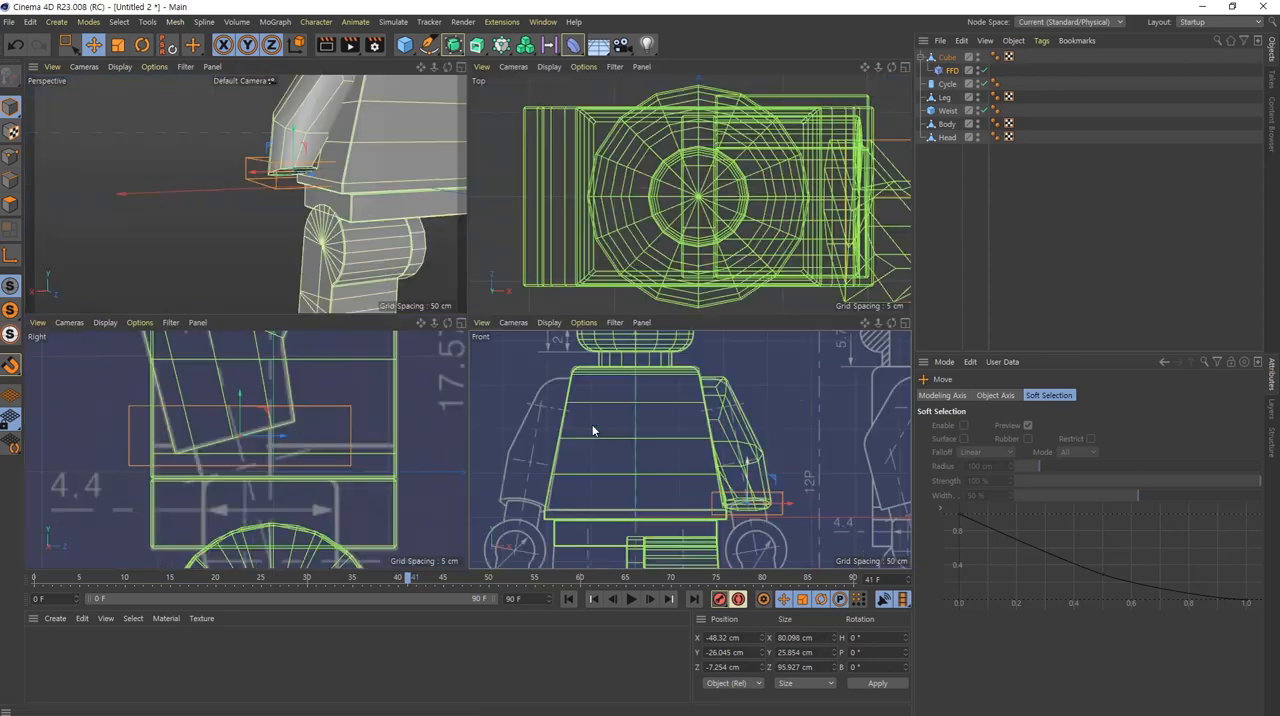
left_click_drag(333, 157, 220, 146, "alt")
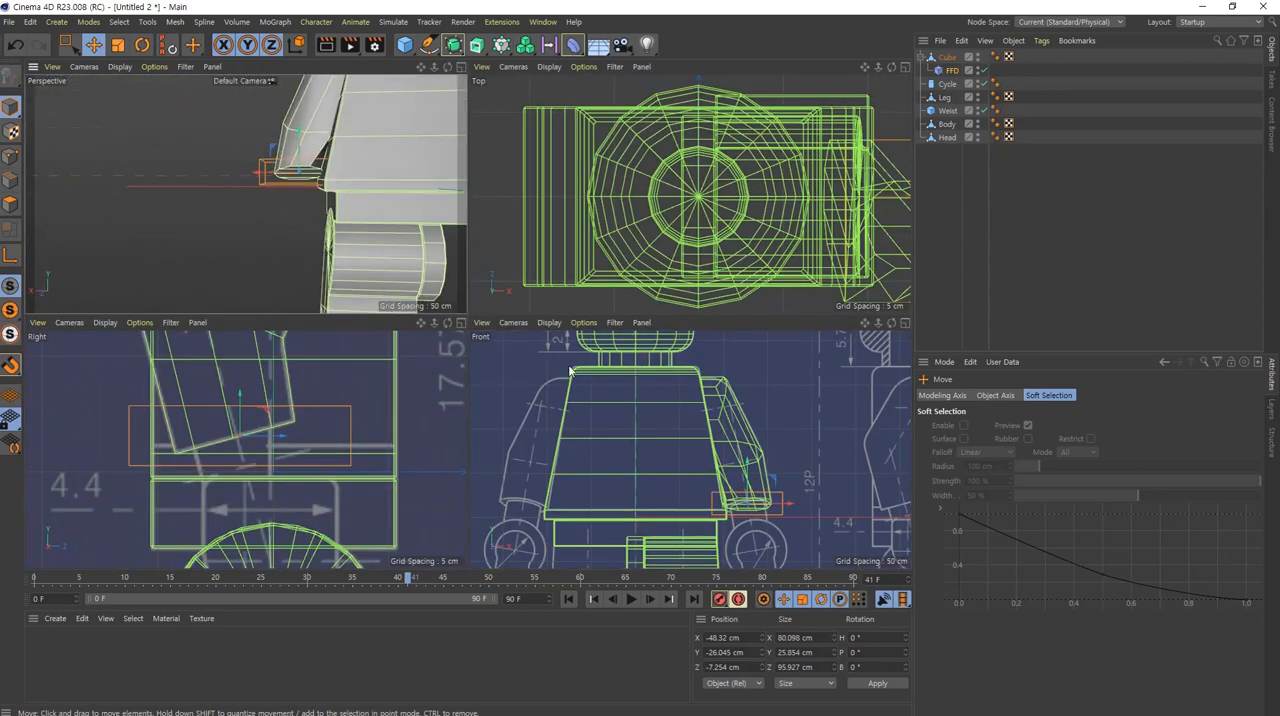
middle_click(700, 482)
scroll(600, 435, "up", 3)
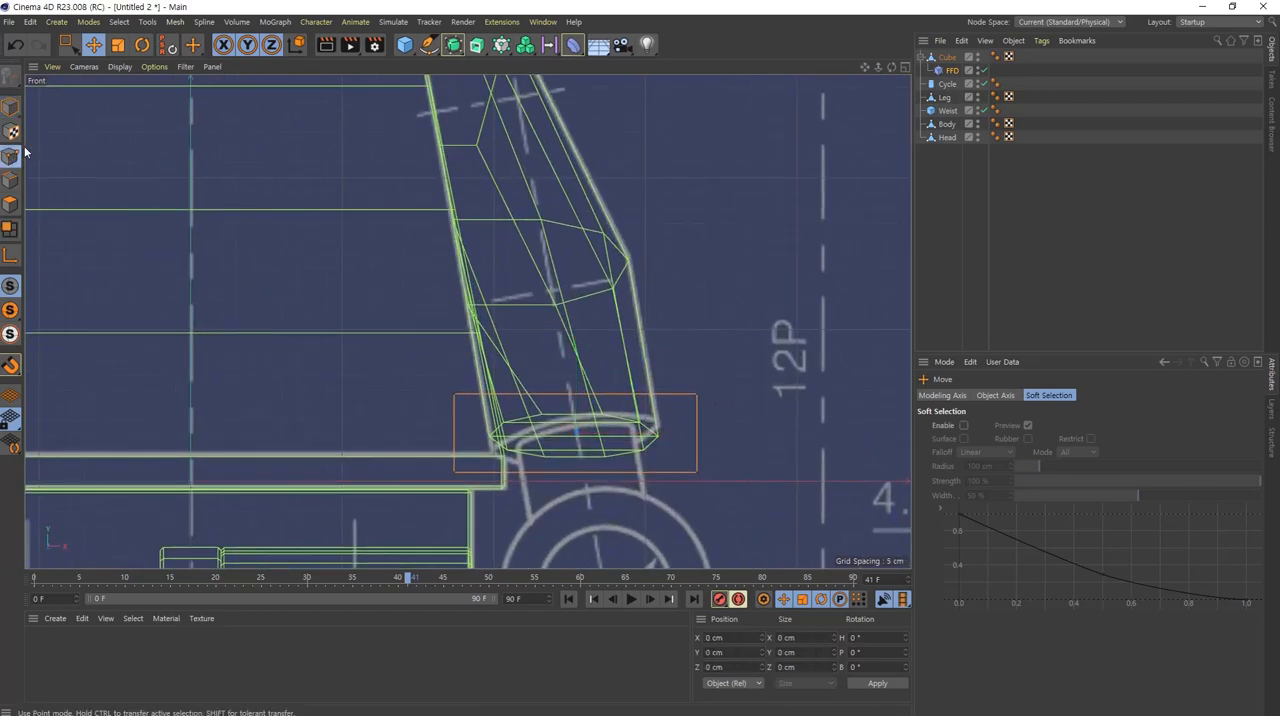
left_click(66, 44)
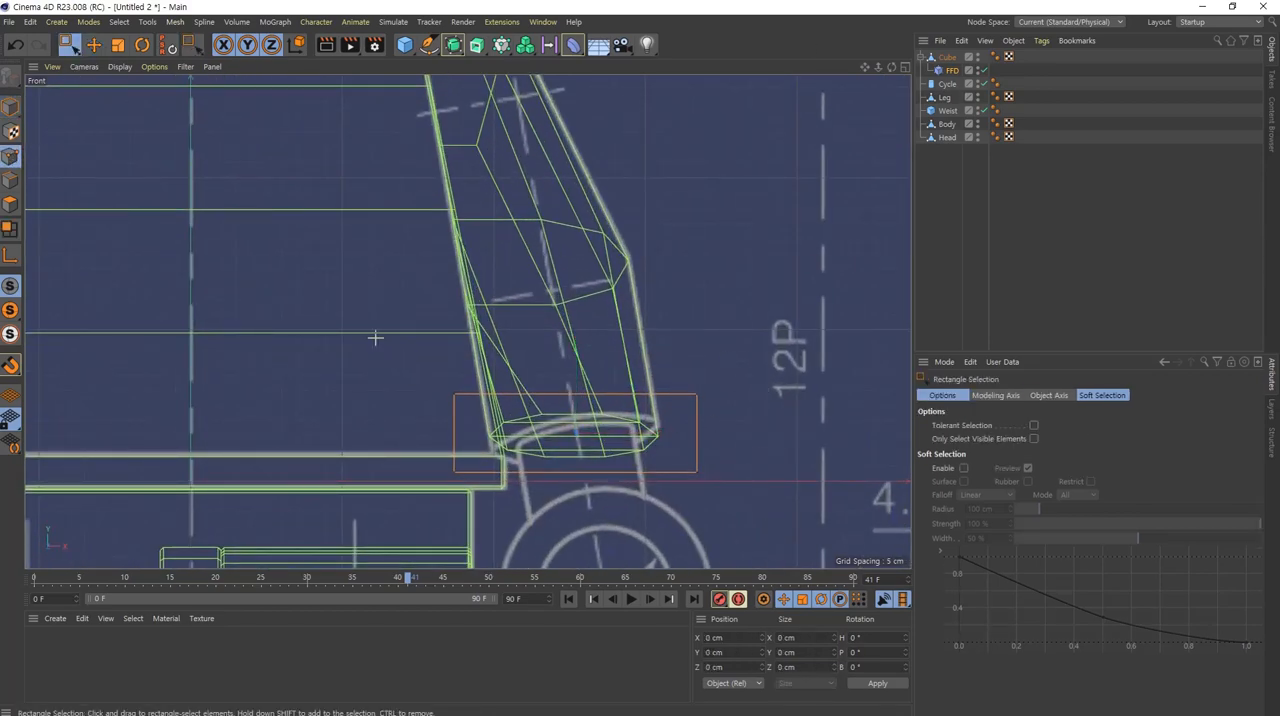
left_click_drag(375, 338, 508, 550)
left_click_drag(457, 351, 456, 383)
key("ctrl+z")
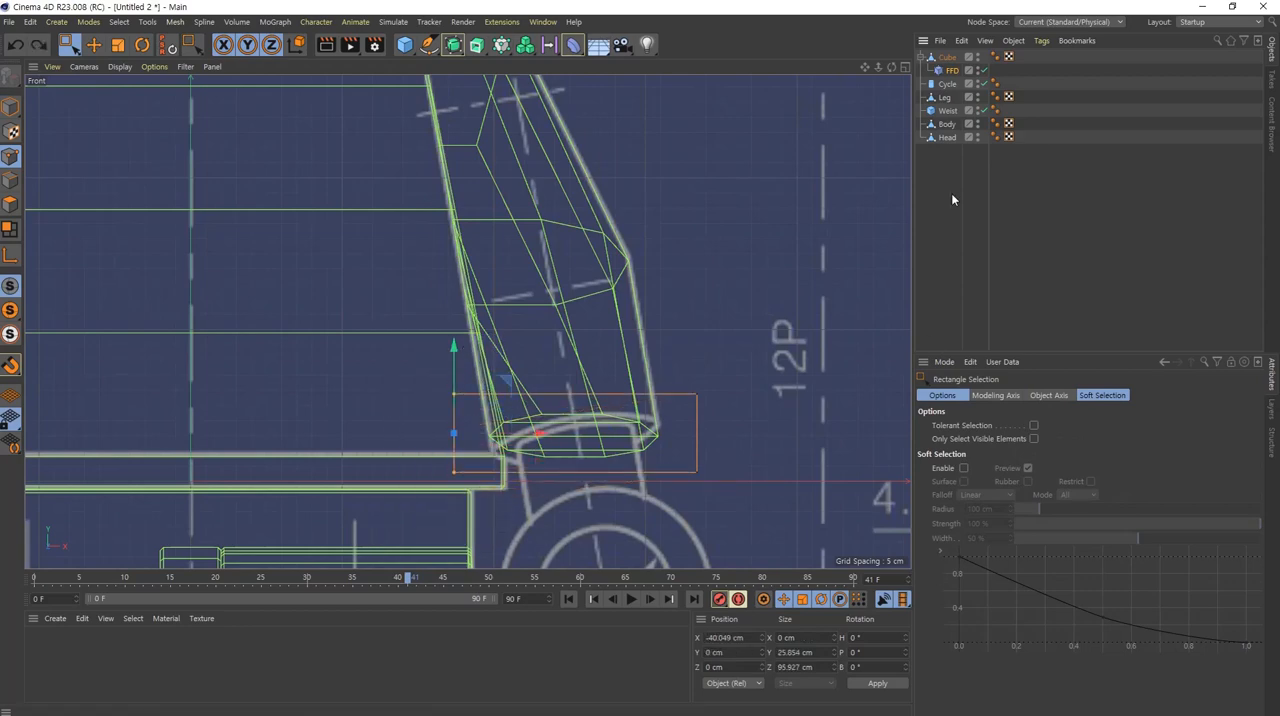
Step: Try fitting the FFD cage to its parent, and undo that together with the cage's earlier move and resizing
middle_click(557, 397)
middle_click(249, 277)
left_click_drag(314, 194, 620, 237, "alt")
left_click(951, 70)
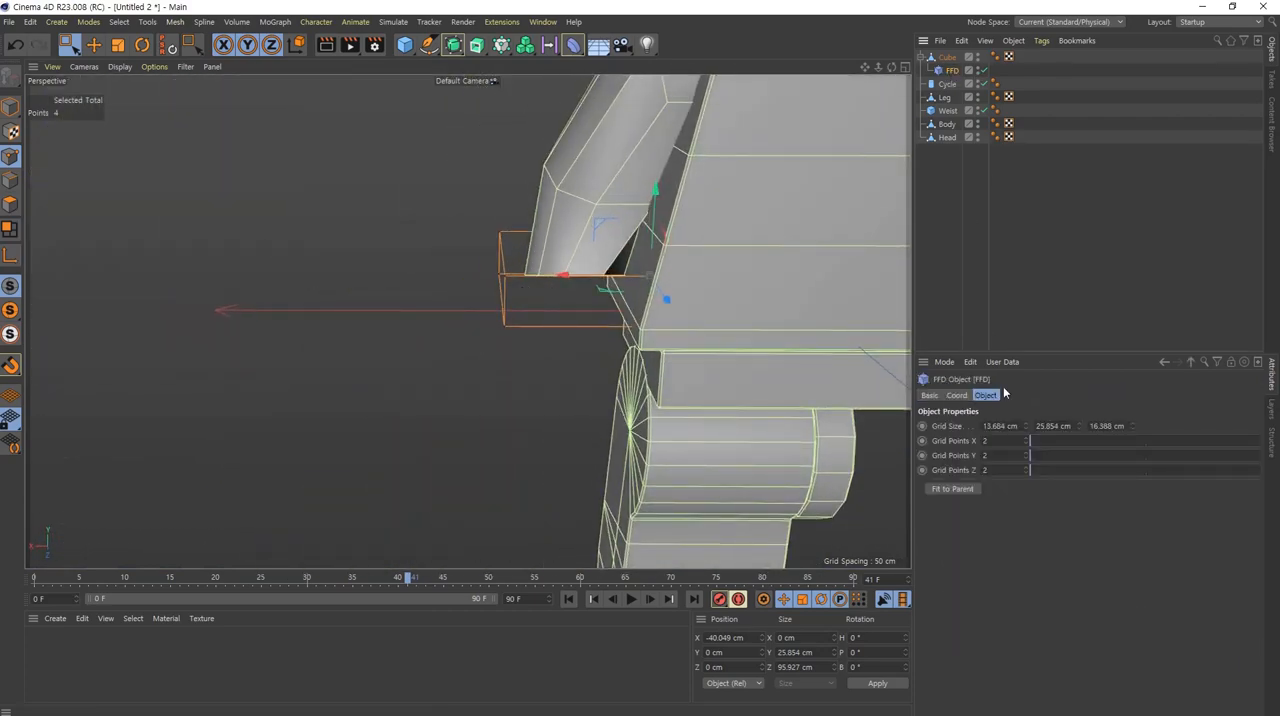
left_click(952, 489)
key("ctrl+z")
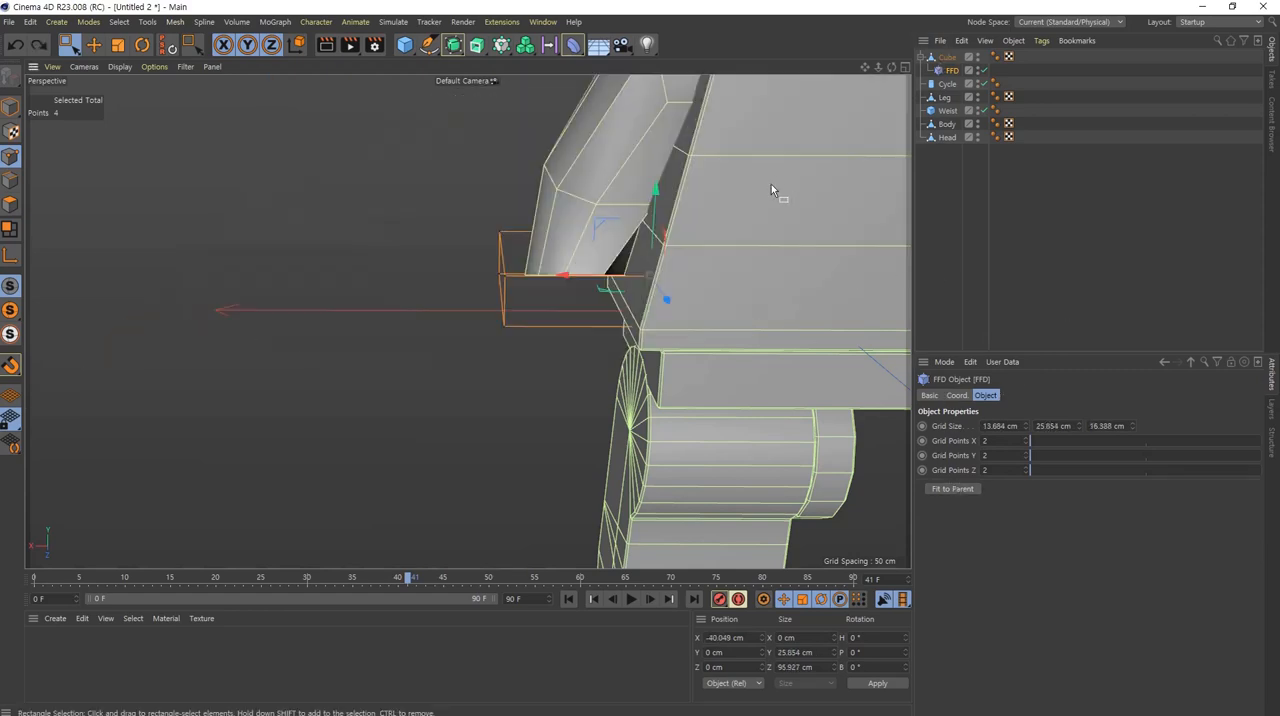
key("ctrl+z")
key("ctrl+z")
key("ctrl+z")
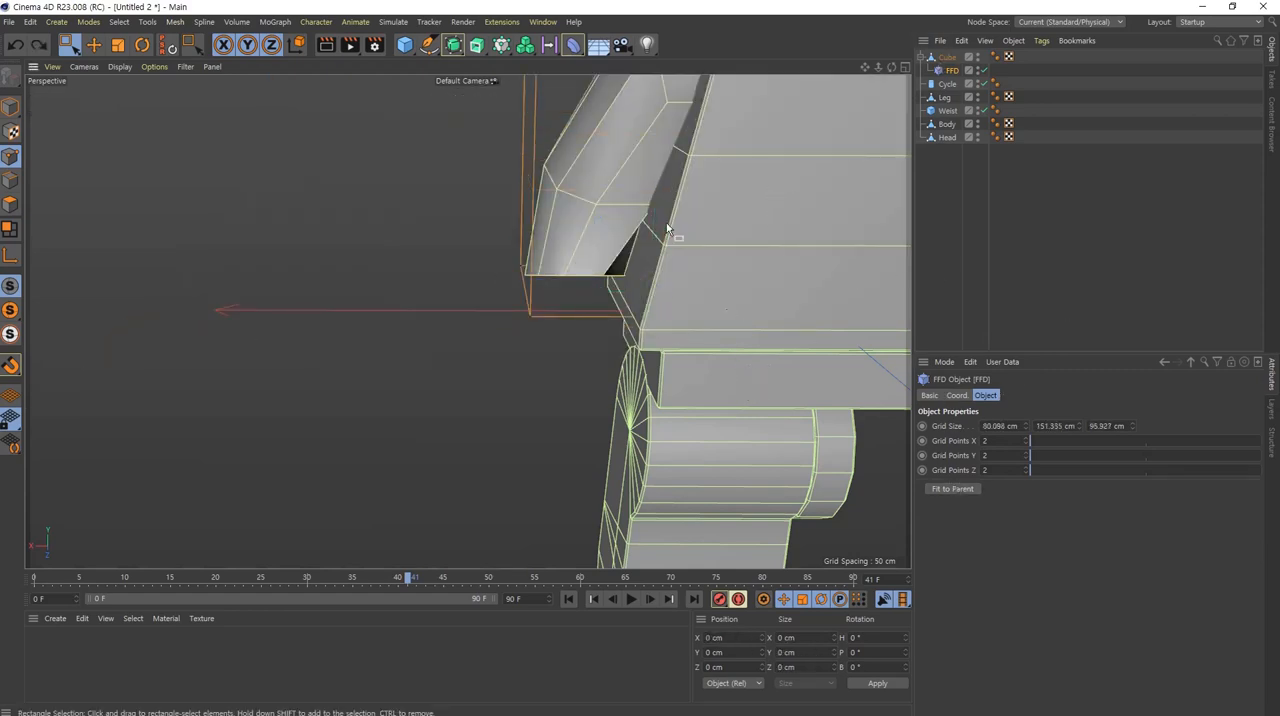
Step: Set the FFD deformer's Y grid points to 7
middle_click_drag(643, 170, 446, 358, "alt")
left_click_drag(446, 362, 442, 408, "alt")
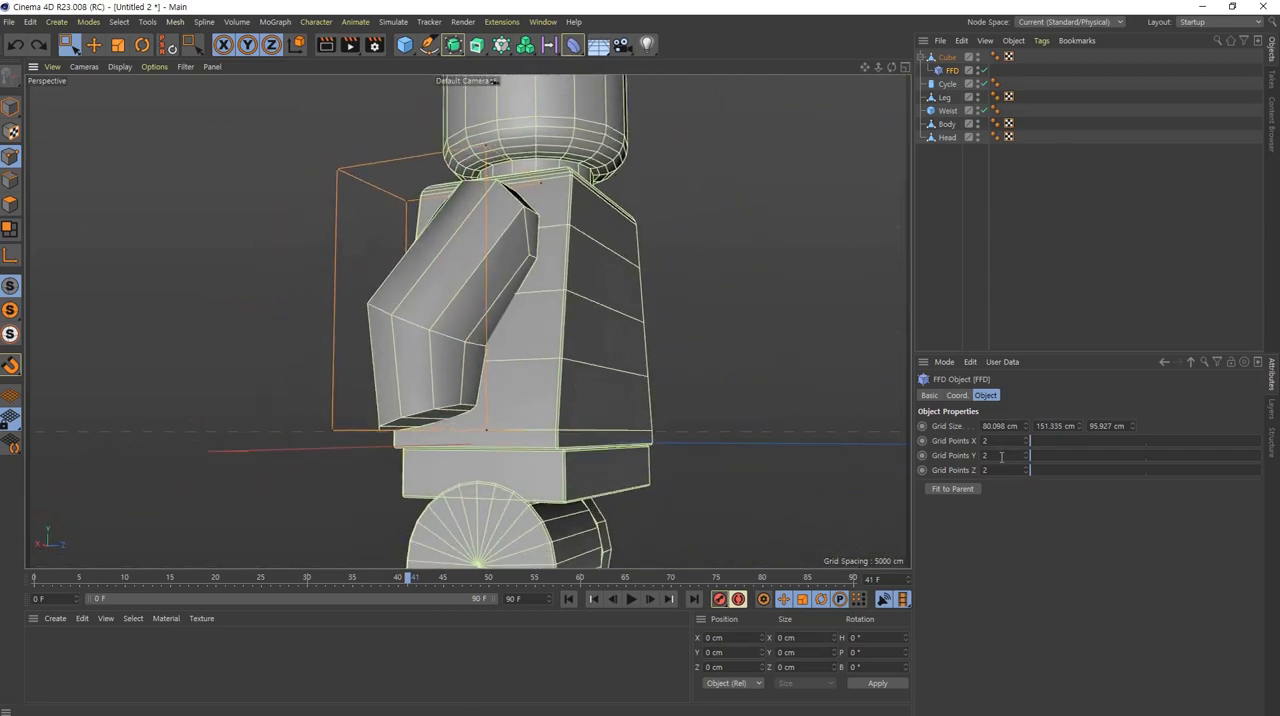
scroll(1001, 457, "up", 5)
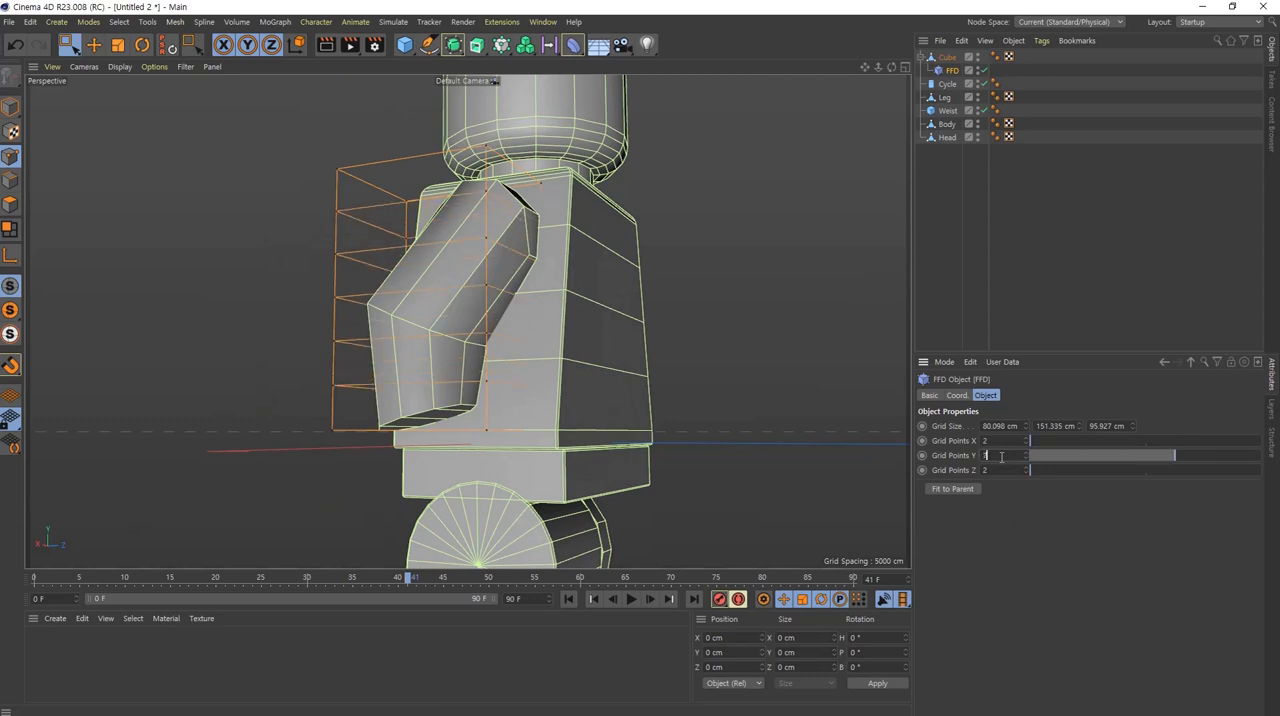
middle_click(508, 401)
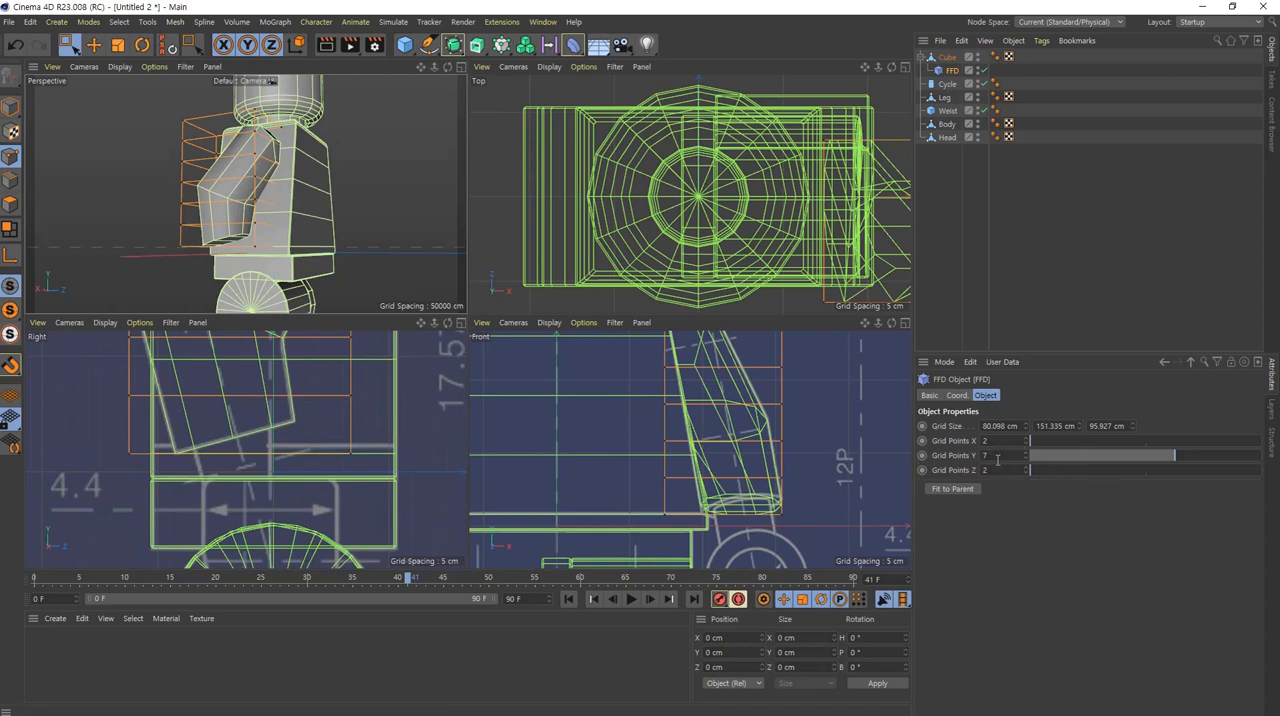
Step: Select the outer bottom points of the FFD cage in the front view and raise them to about Y -72.1 cm
middle_click_drag(728, 515, 657, 474, "alt")
middle_click(688, 468)
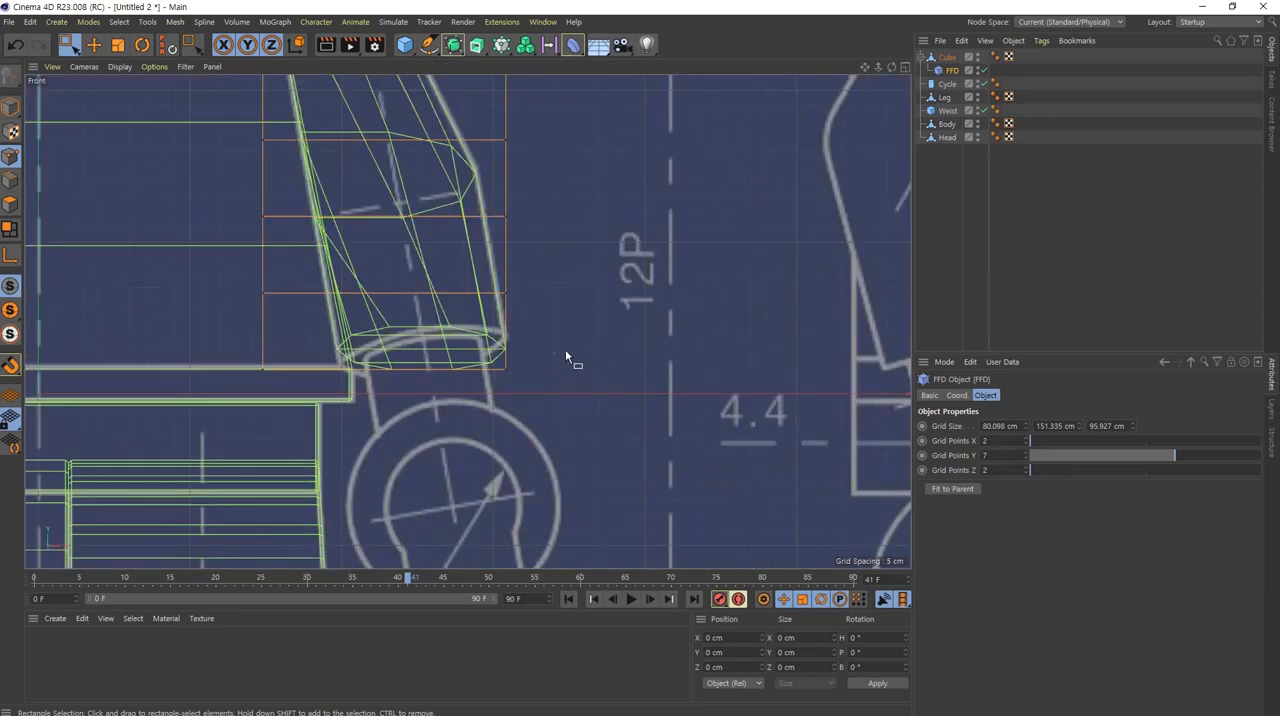
left_click_drag(565, 357, 420, 436)
left_click_drag(504, 284, 502, 277)
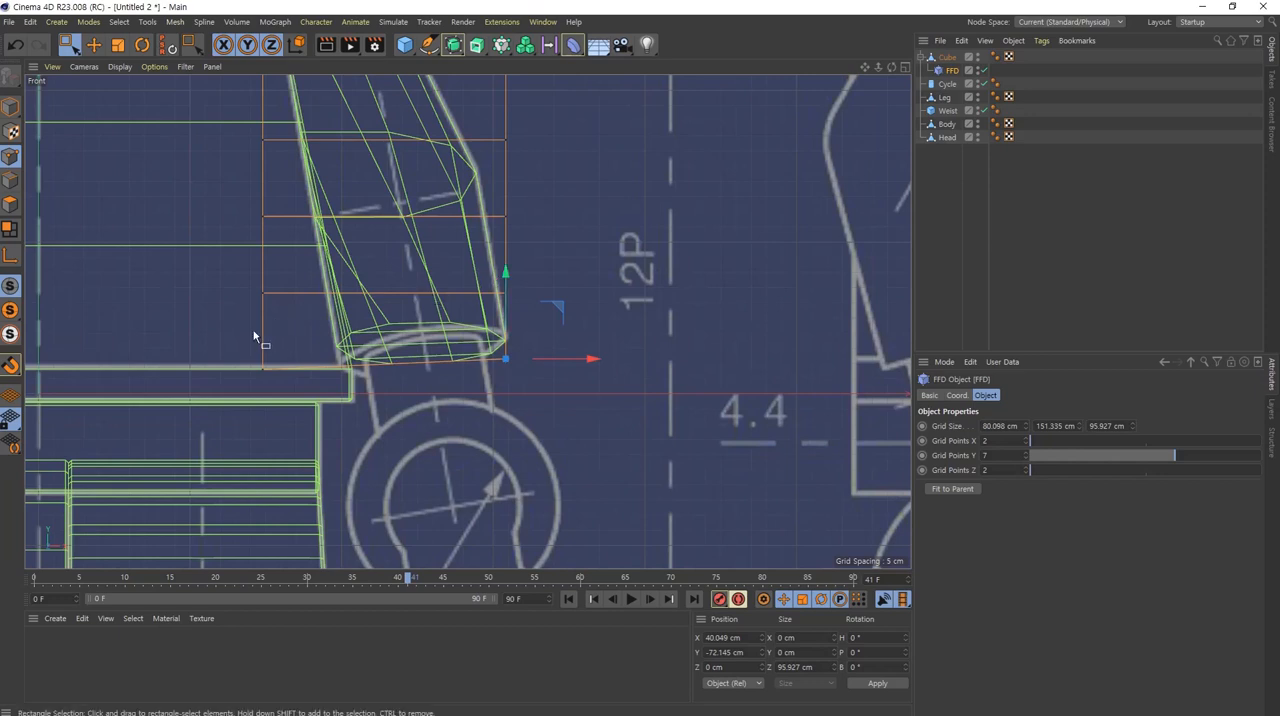
Step: Select the cage's bottom points on the body side and move them to about X -38.3 cm, Y -86 cm
left_click_drag(220, 346, 291, 438)
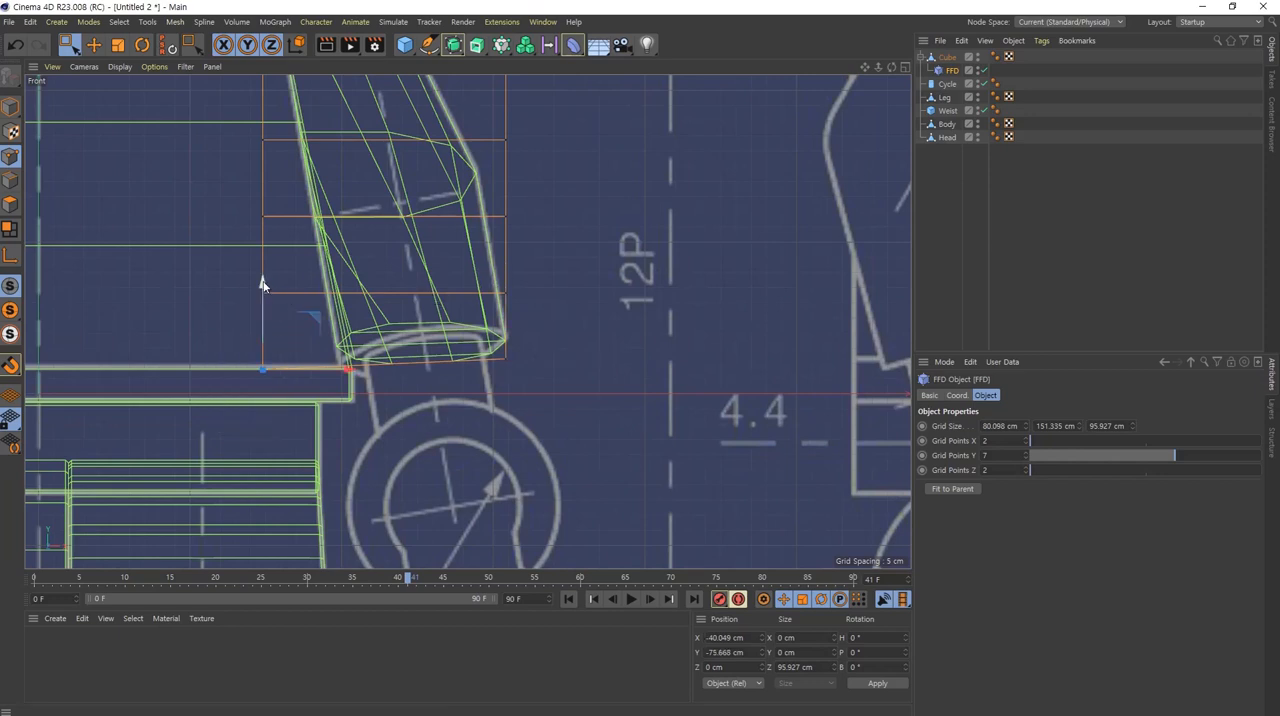
left_click_drag(262, 285, 262, 316)
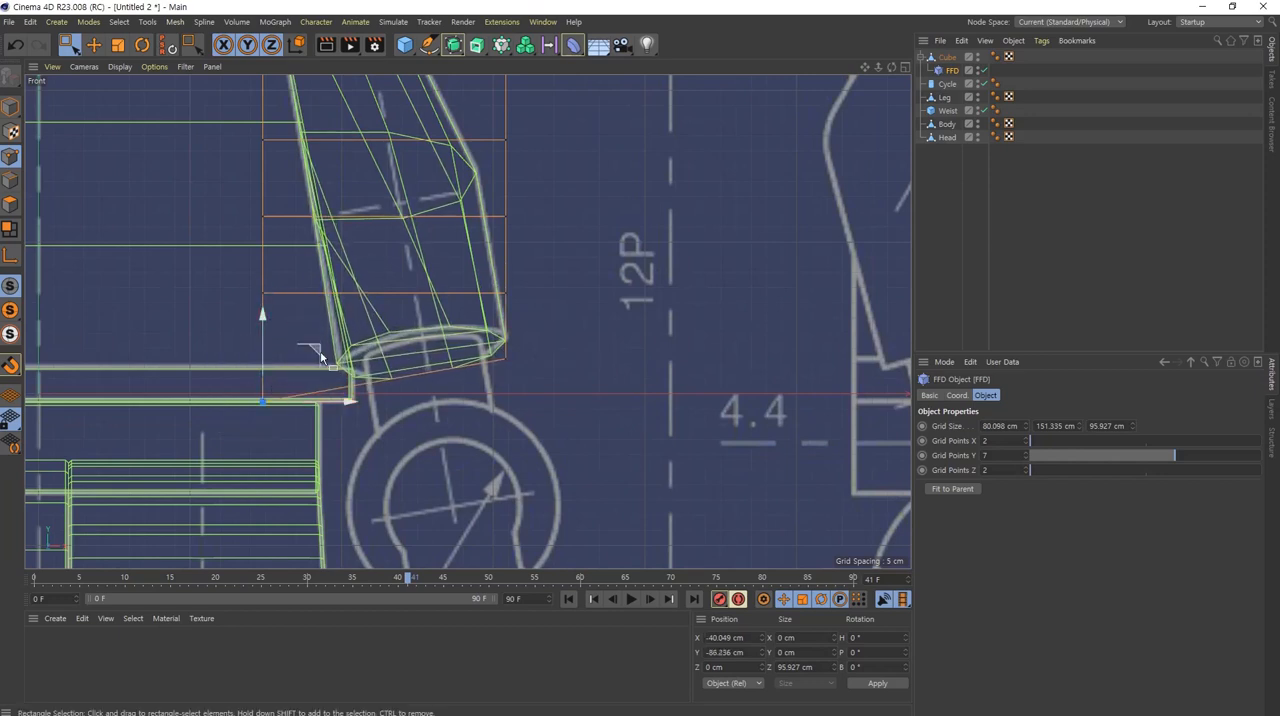
left_click_drag(347, 401, 354, 403)
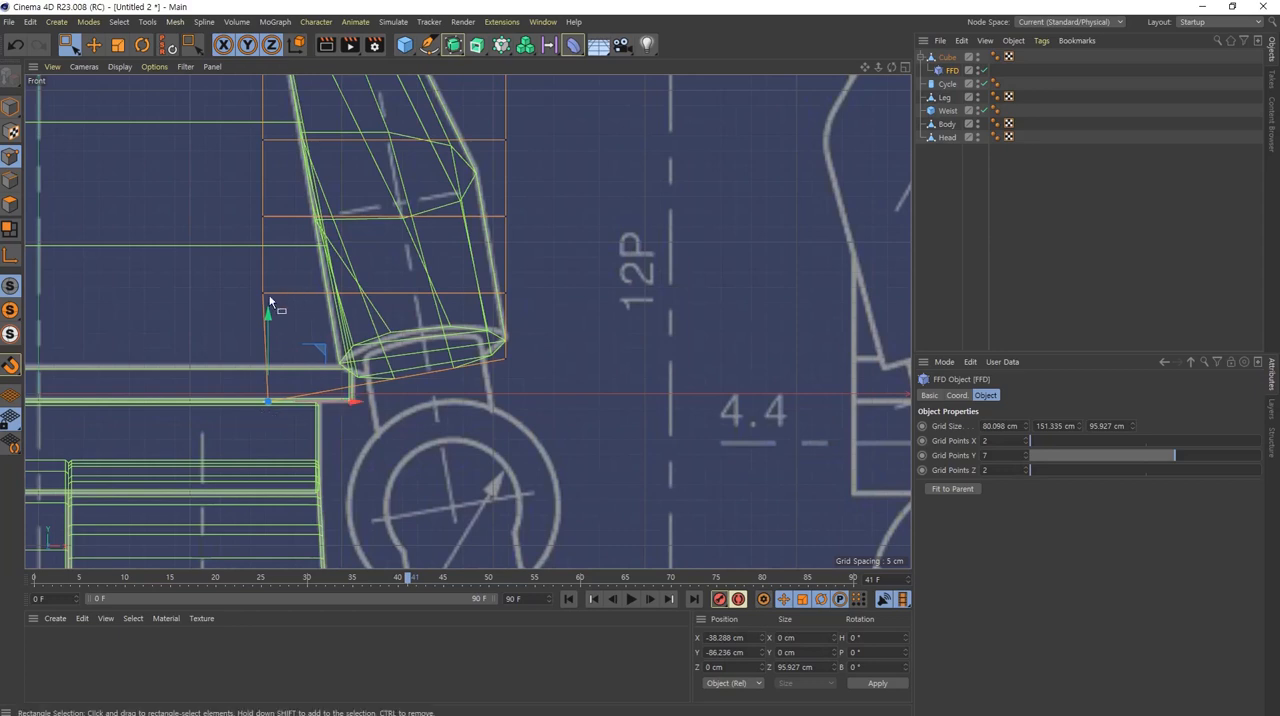
left_click_drag(266, 309, 267, 315)
Step: Select the outer cage points one row above the bottom and raise them to about Y -47.8 cm
left_click_drag(533, 337, 486, 386)
left_click_drag(534, 260, 487, 298)
left_click_drag(507, 208, 508, 210)
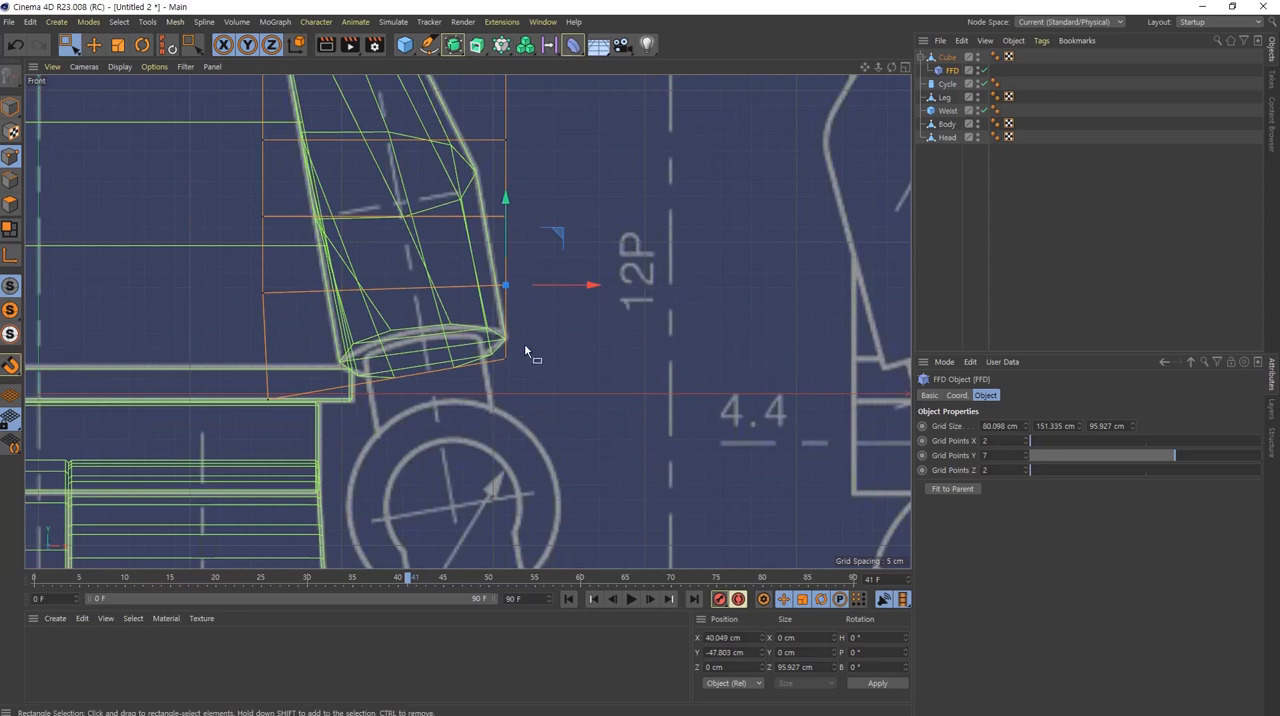
Step: Lower the FFD cage's body-side points one row above the bottom, and raise its bottom body-side points to about Y -84.5 cm
left_click_drag(525, 345, 489, 374)
left_click_drag(507, 282, 506, 282)
left_click_drag(243, 273, 303, 329)
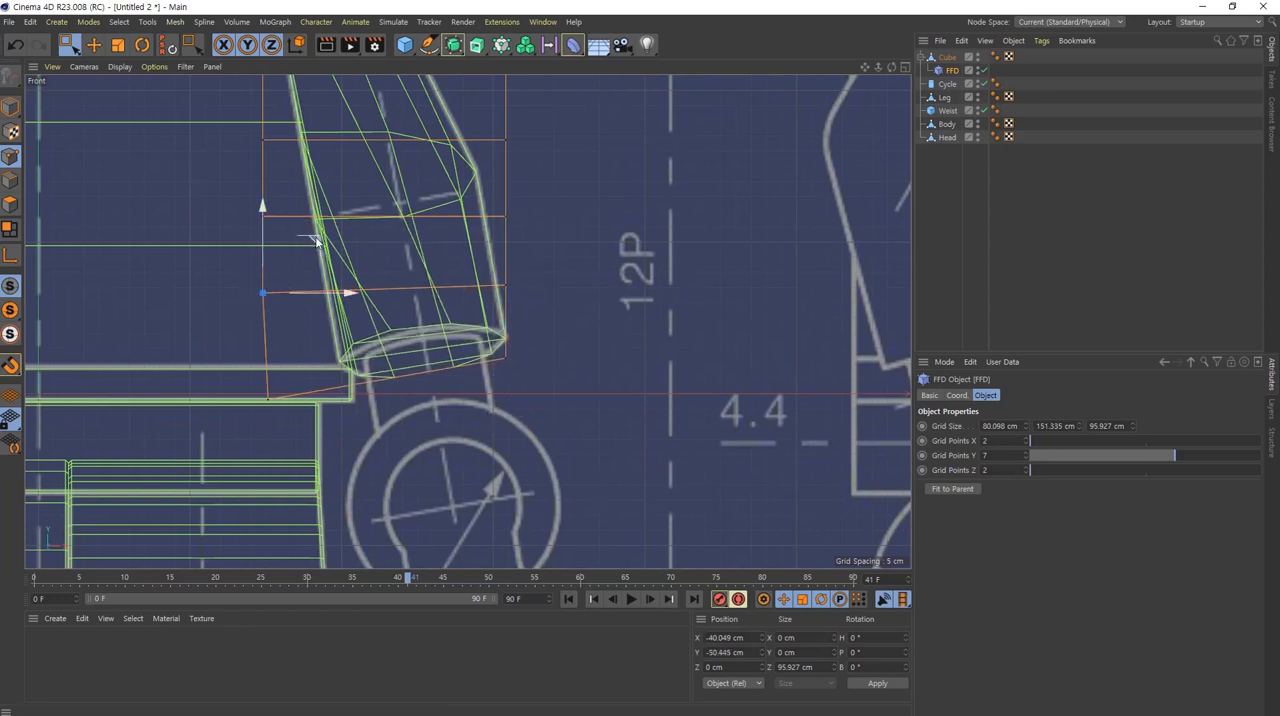
left_click_drag(316, 241, 319, 442)
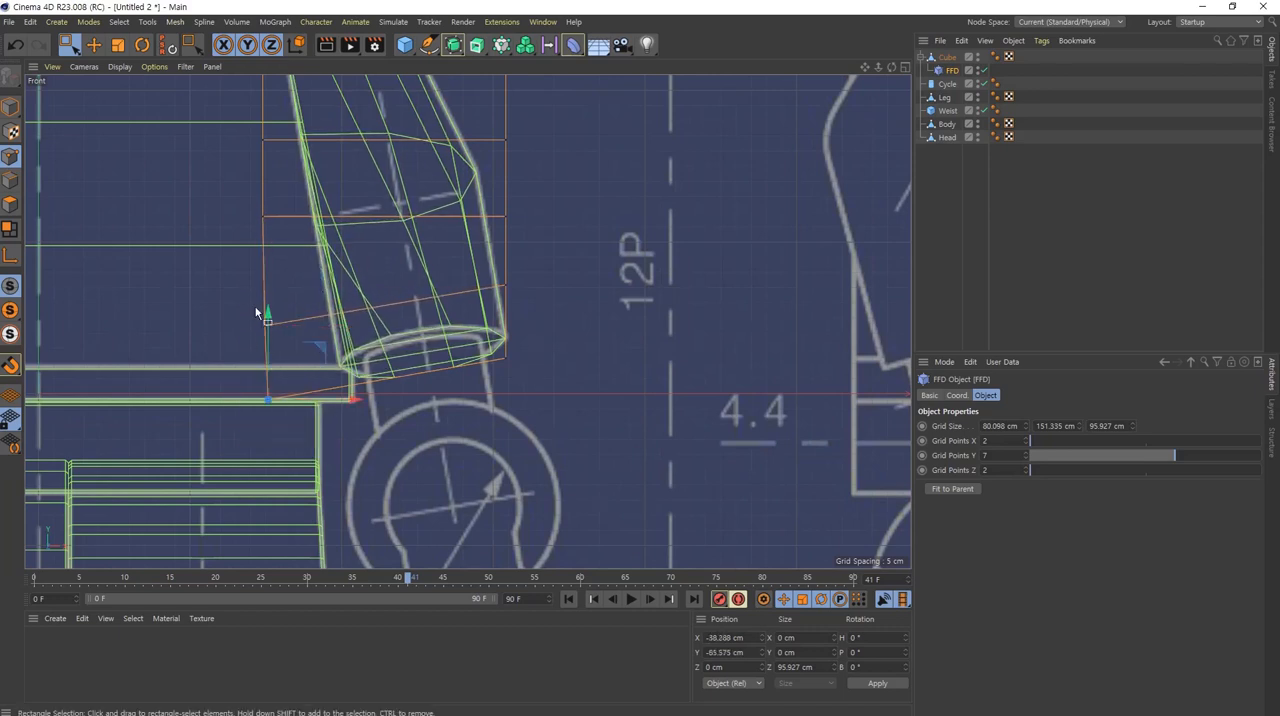
left_click_drag(268, 316, 268, 313)
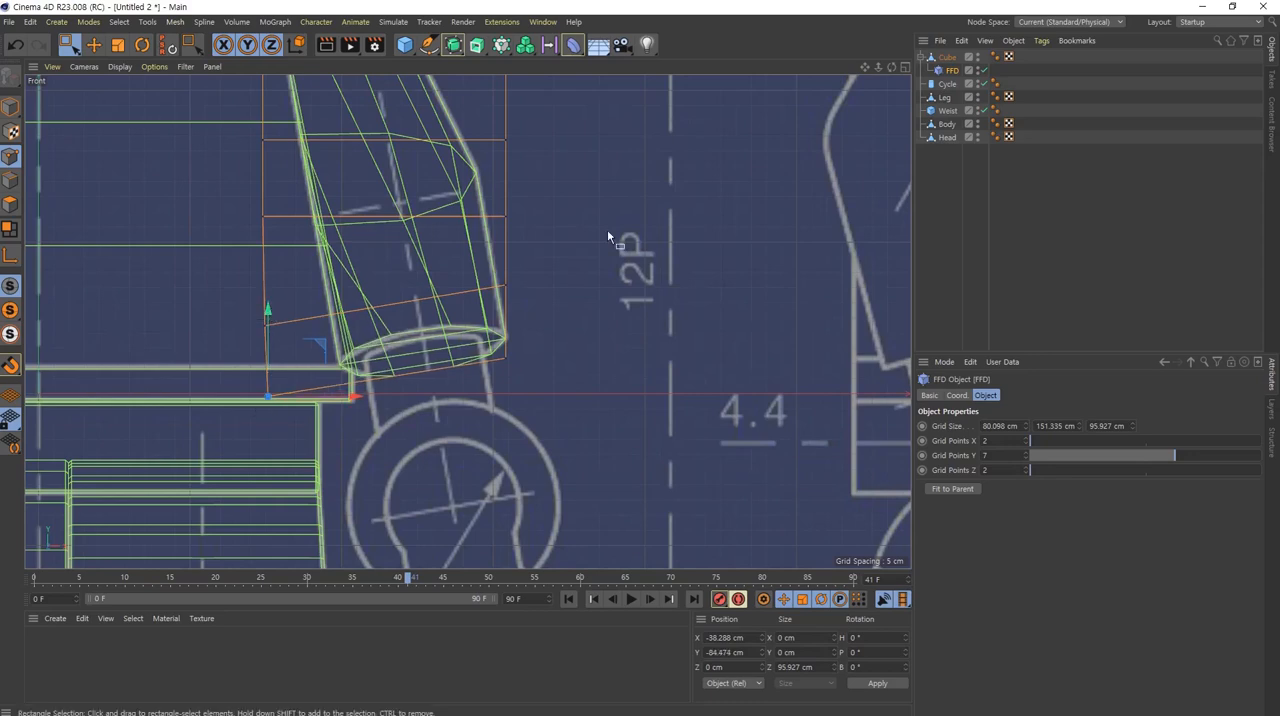
Step: Select the two lowest rows of FFD cage points on the +Z side in the side view and shift them to about Z 48.1 cm
middle_click(445, 383)
middle_click(262, 455)
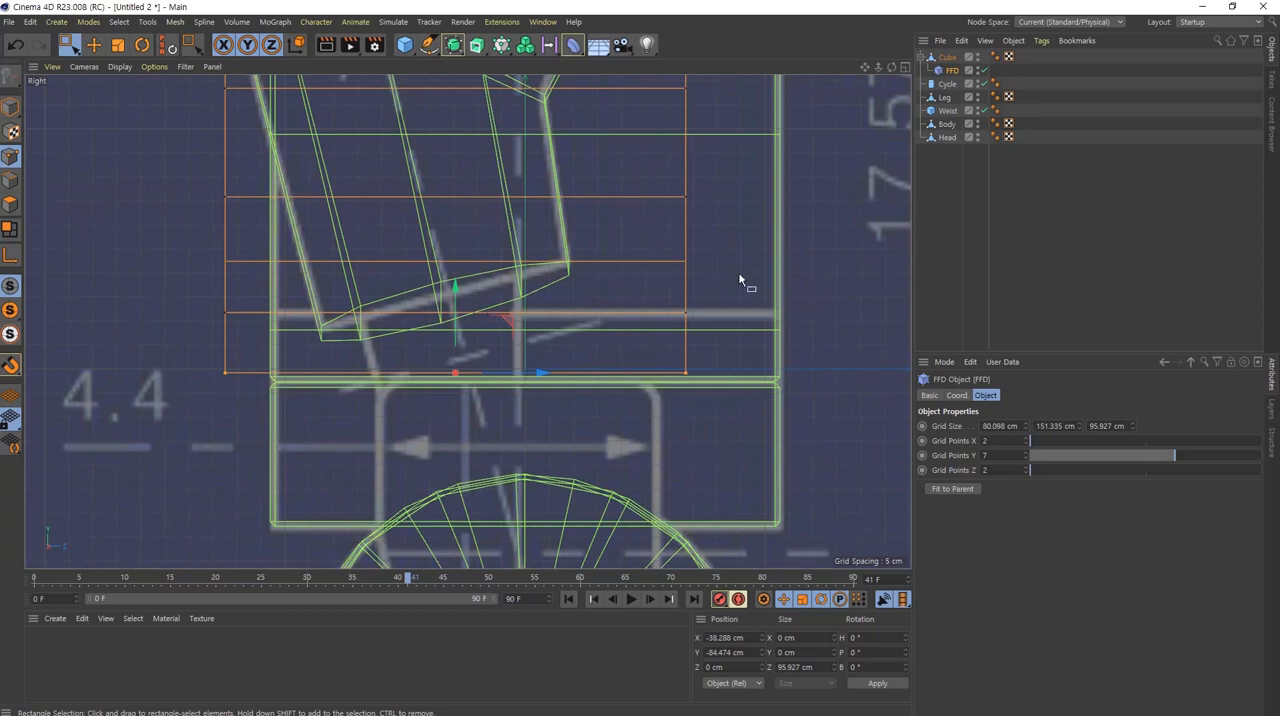
left_click_drag(753, 299, 660, 420)
left_click_drag(769, 343, 771, 343)
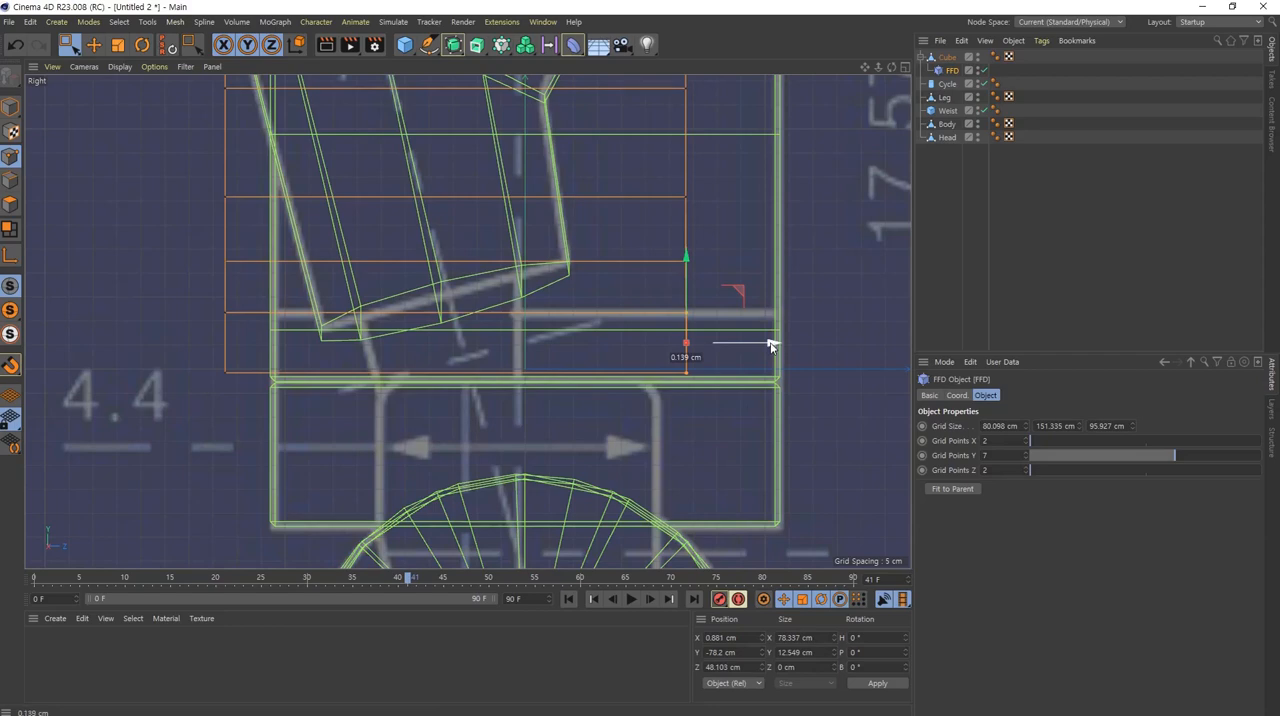
middle_click(771, 343)
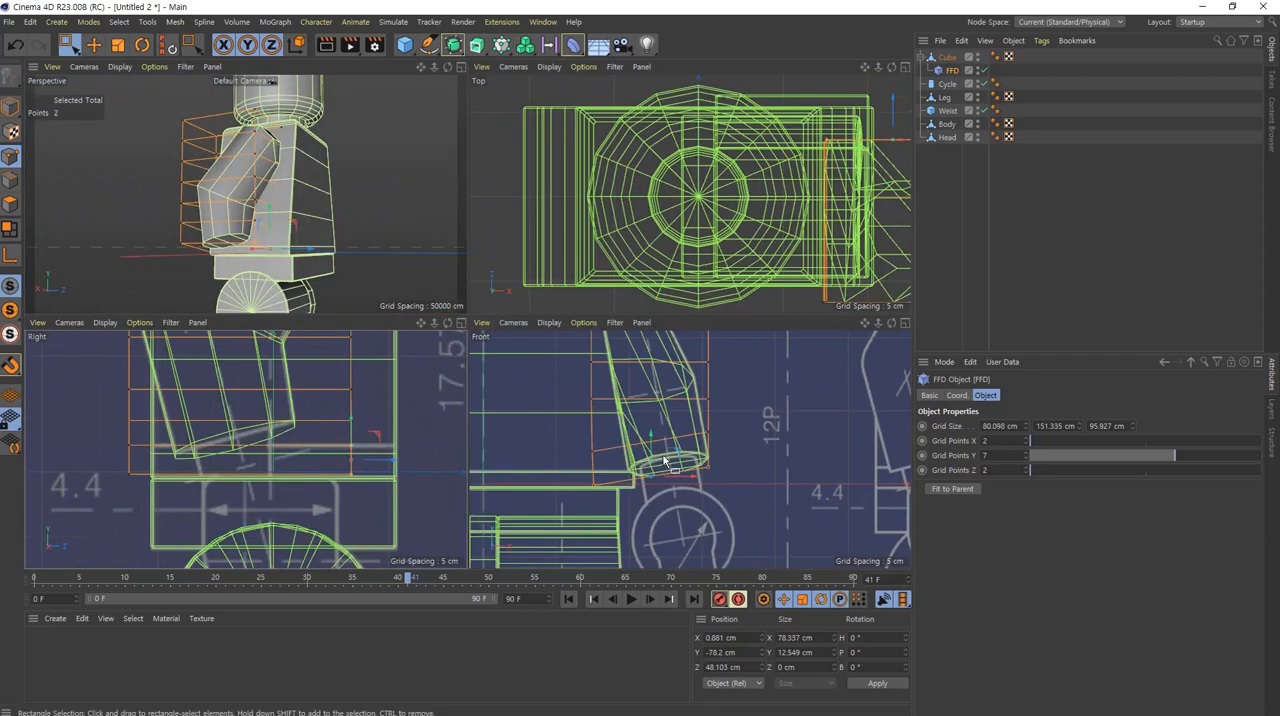
Step: Merge the arm cube and its FFD deformer into a single polygon object with Connect Objects + Delete
middle_click(275, 442)
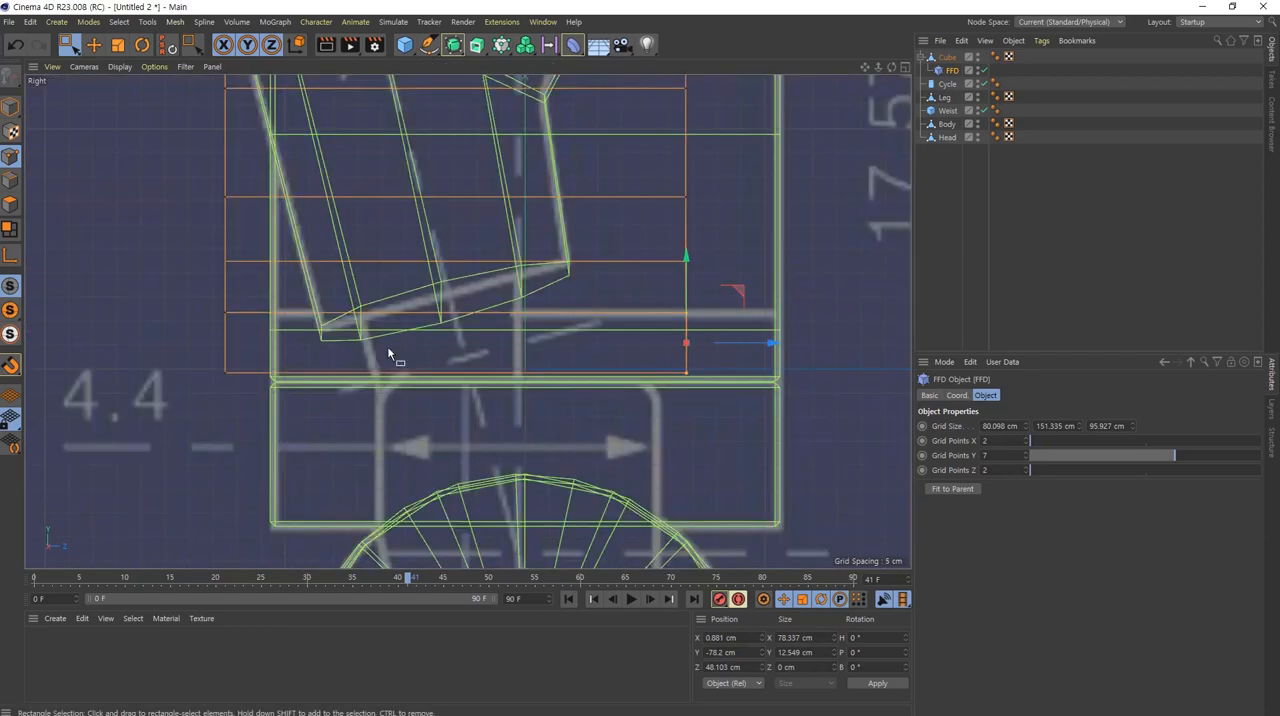
middle_click(512, 297)
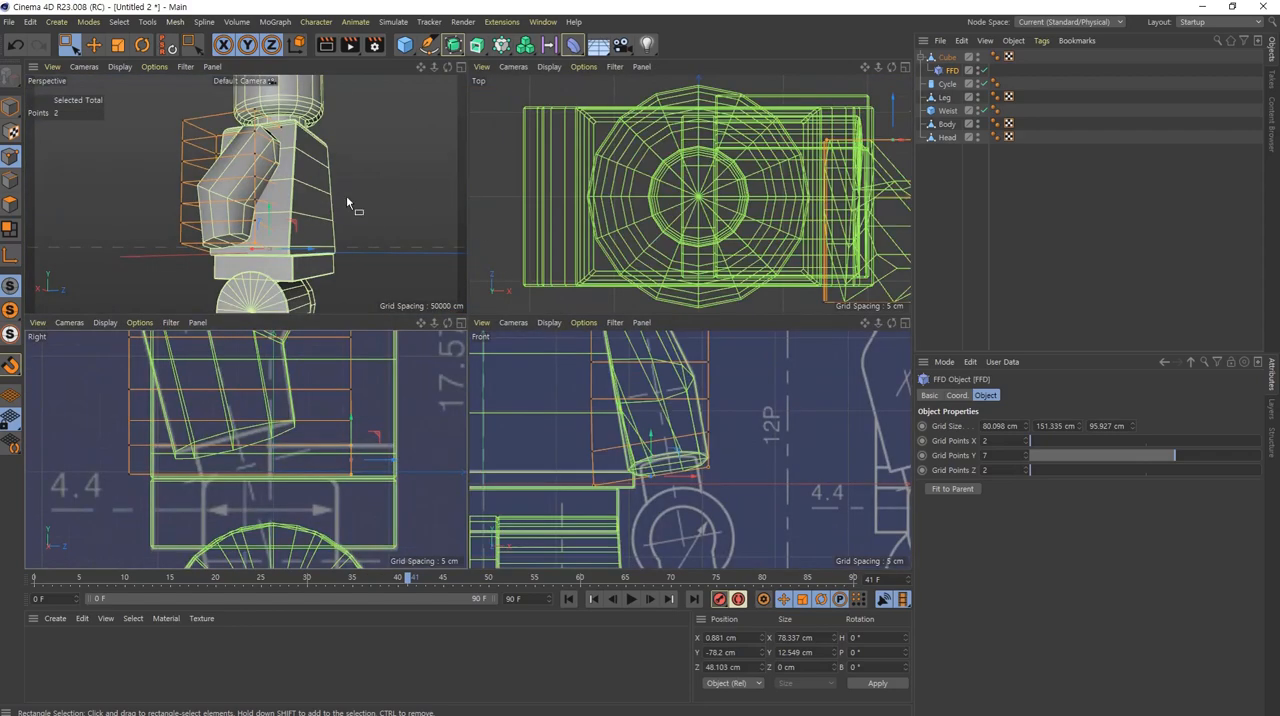
middle_click(346, 198)
left_click_drag(527, 368, 360, 345, "alt")
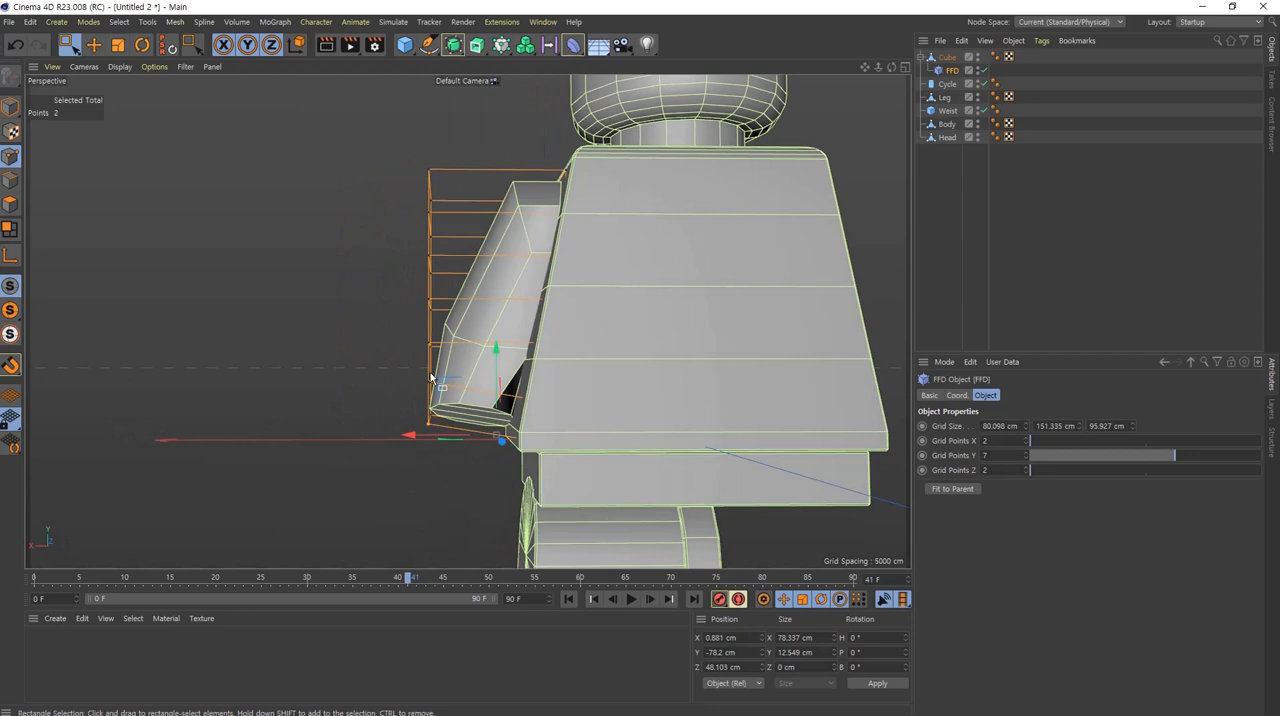
left_click(953, 58)
right_click(953, 58)
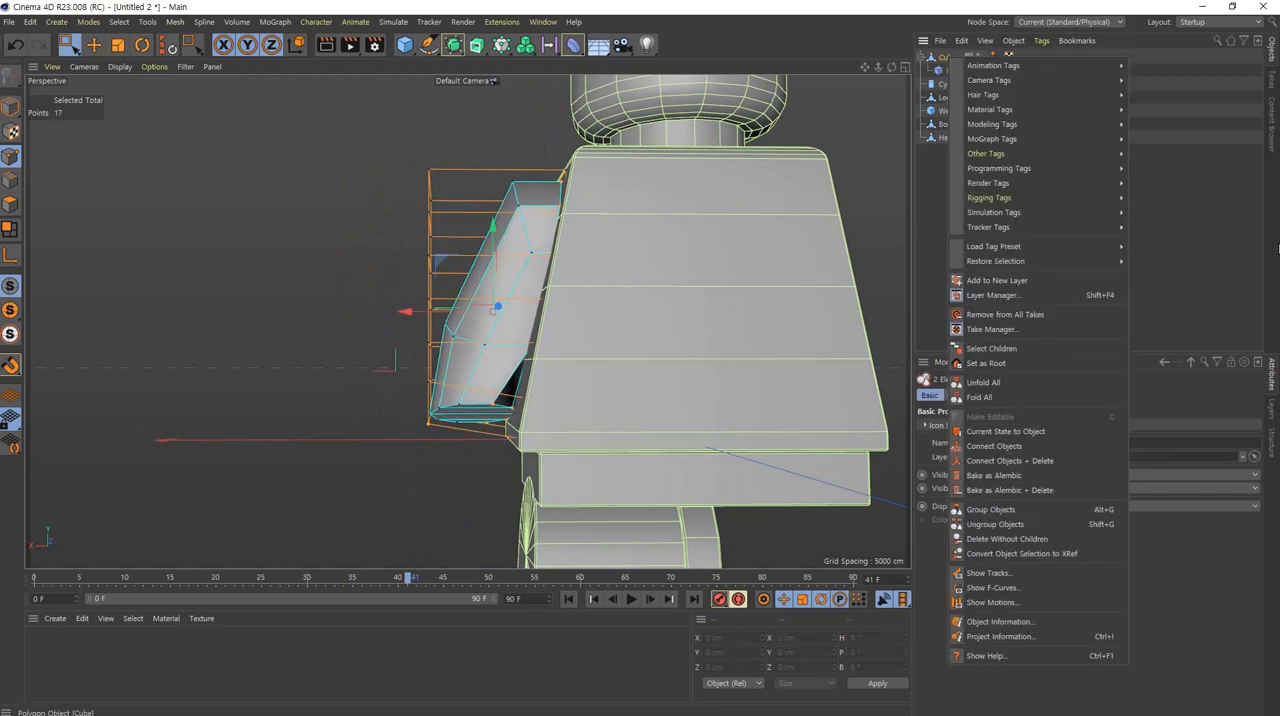
left_click(1033, 460)
Step: Examine the merged arm's shape and elbow bend in the perspective view and against the side blueprint
left_click_drag(544, 327, 501, 387, "alt")
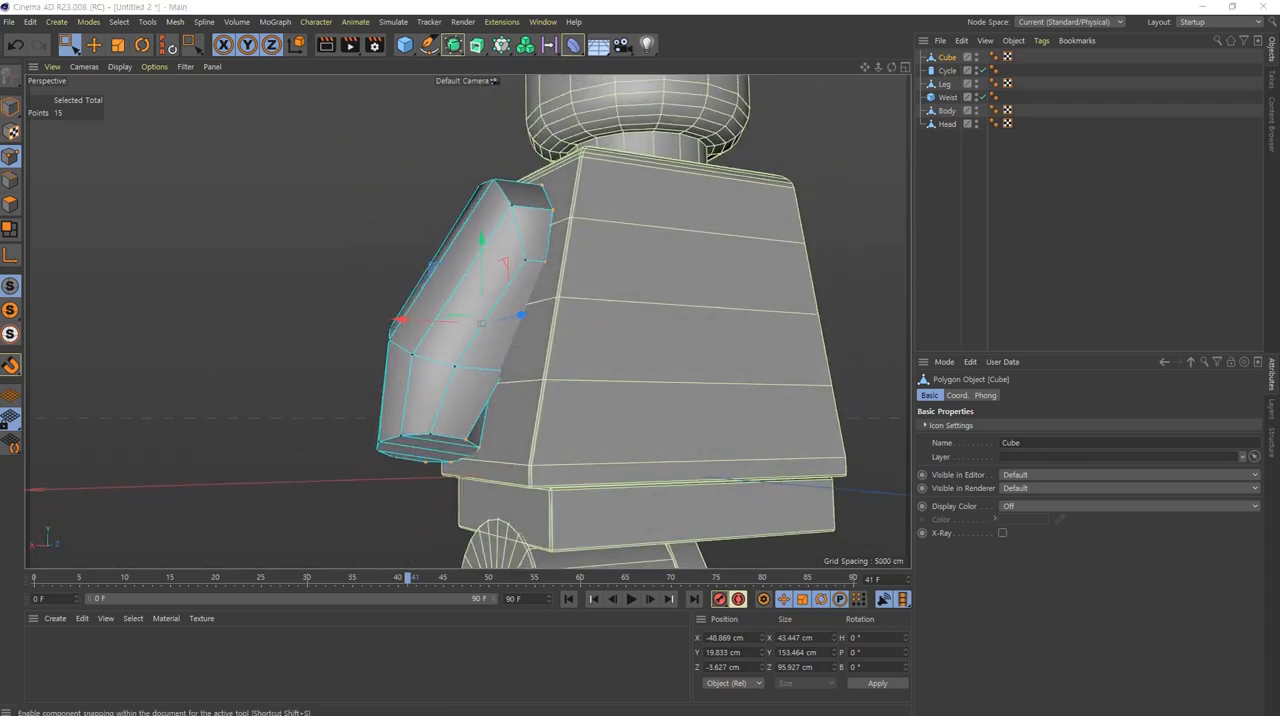
left_click_drag(614, 391, 631, 337, "alt")
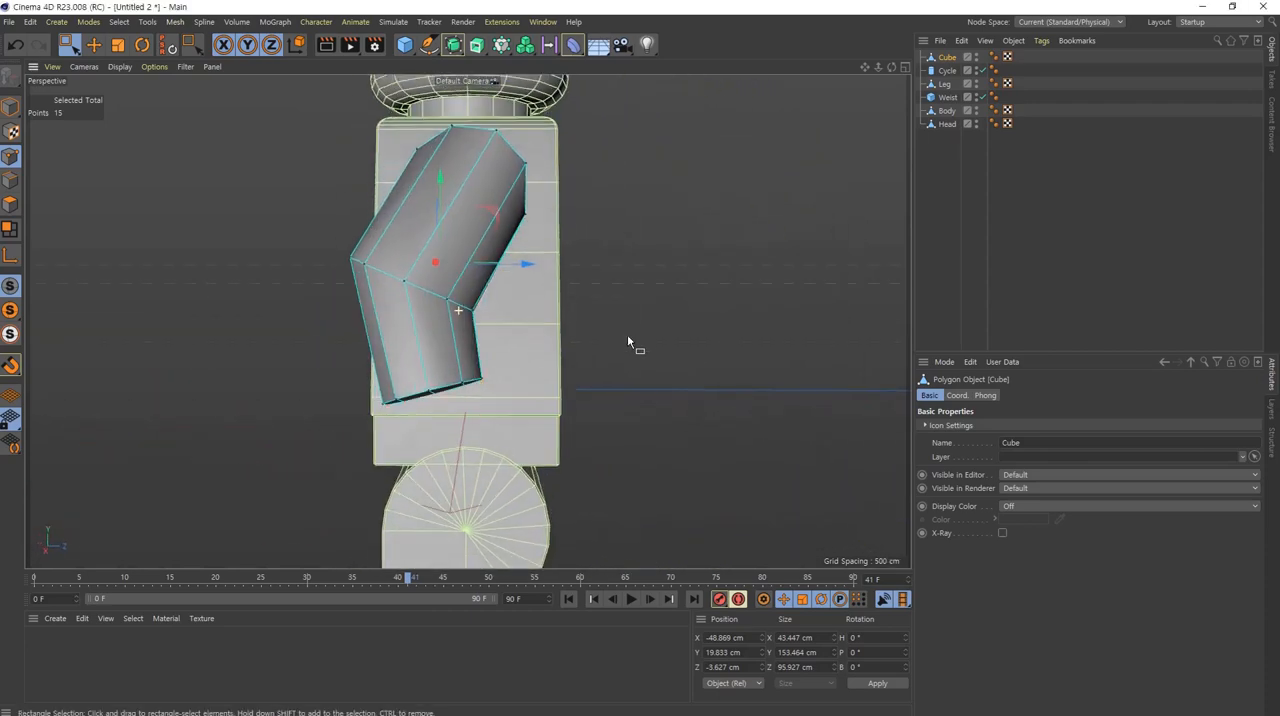
key("F5")
middle_click(264, 414)
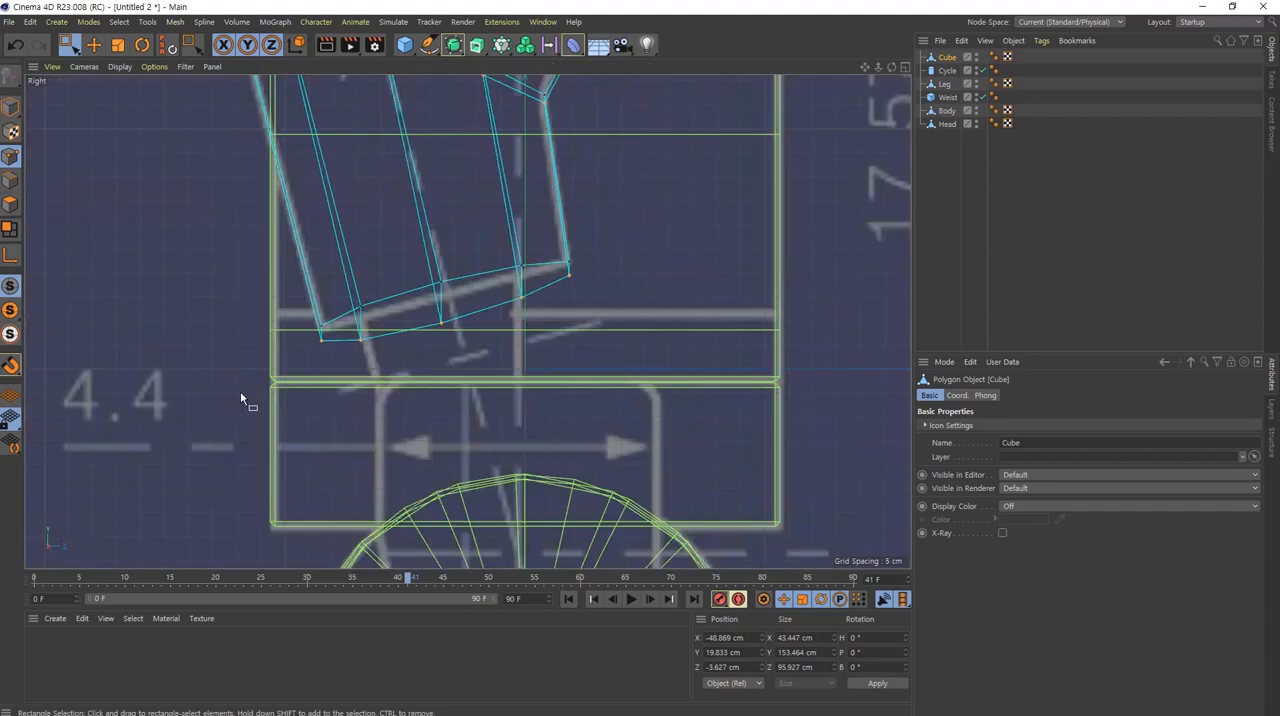
middle_click_drag(445, 184, 552, 436, "alt")
right_click_drag(736, 475, 632, 486, "alt")
middle_click_drag(714, 507, 588, 180, "alt")
right_click_drag(607, 279, 661, 286, "alt")
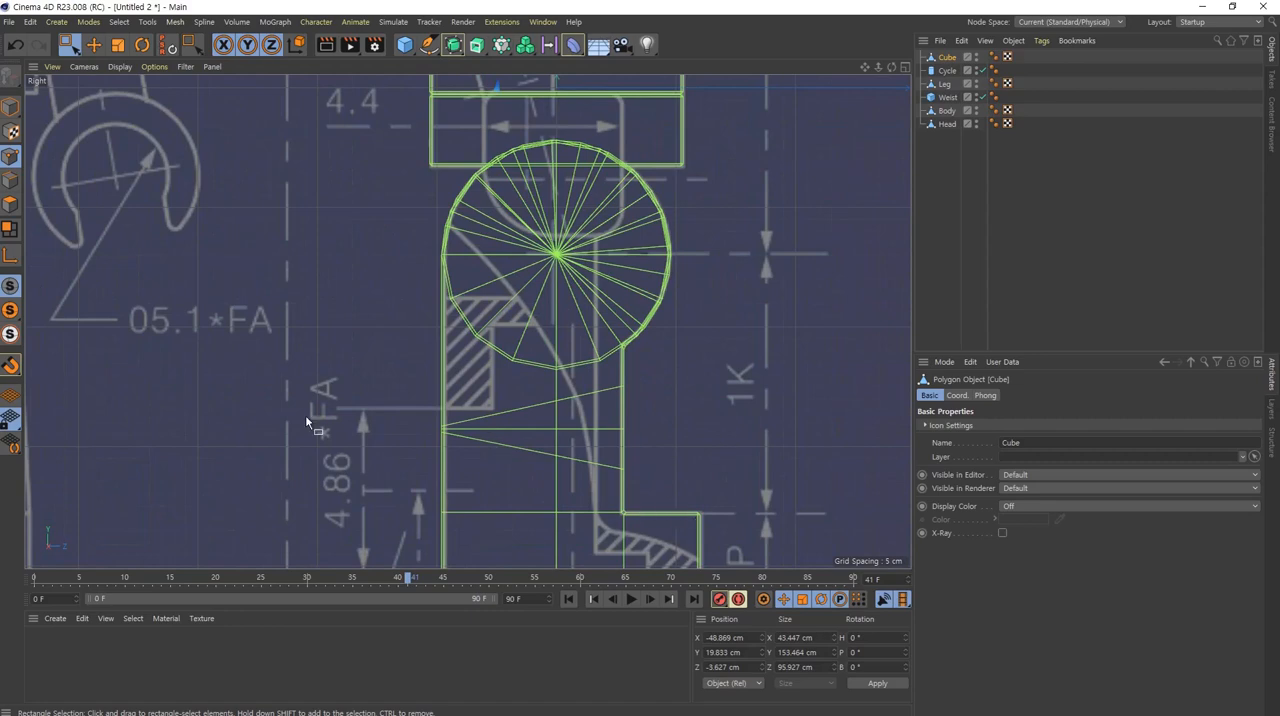
middle_click_drag(520, 140, 494, 432, "alt")
right_click_drag(494, 432, 475, 322, "alt")
right_click_drag(405, 277, 456, 289, "alt")
middle_click_drag(581, 380, 553, 408, "alt")
key("ctrl+2")
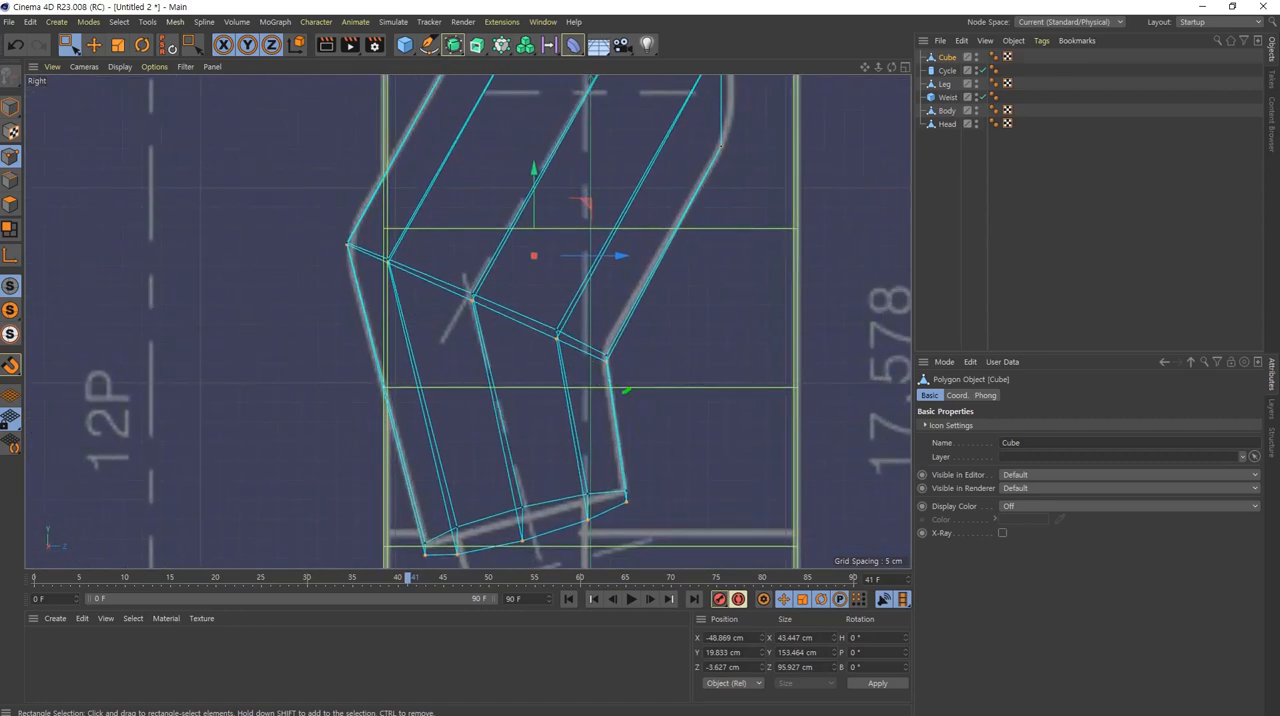
left_click_drag(629, 389, 699, 393)
mouse_move(324, 193)
left_mouse_down()
mouse_move(292, 293)
mouse_move(318, 186)
left_mouse_up()
key("Escape")
Step: Use Line Cut in the side view to slice diagonally across the upper arm, ending just above the inner elbow
right_click(708, 239)
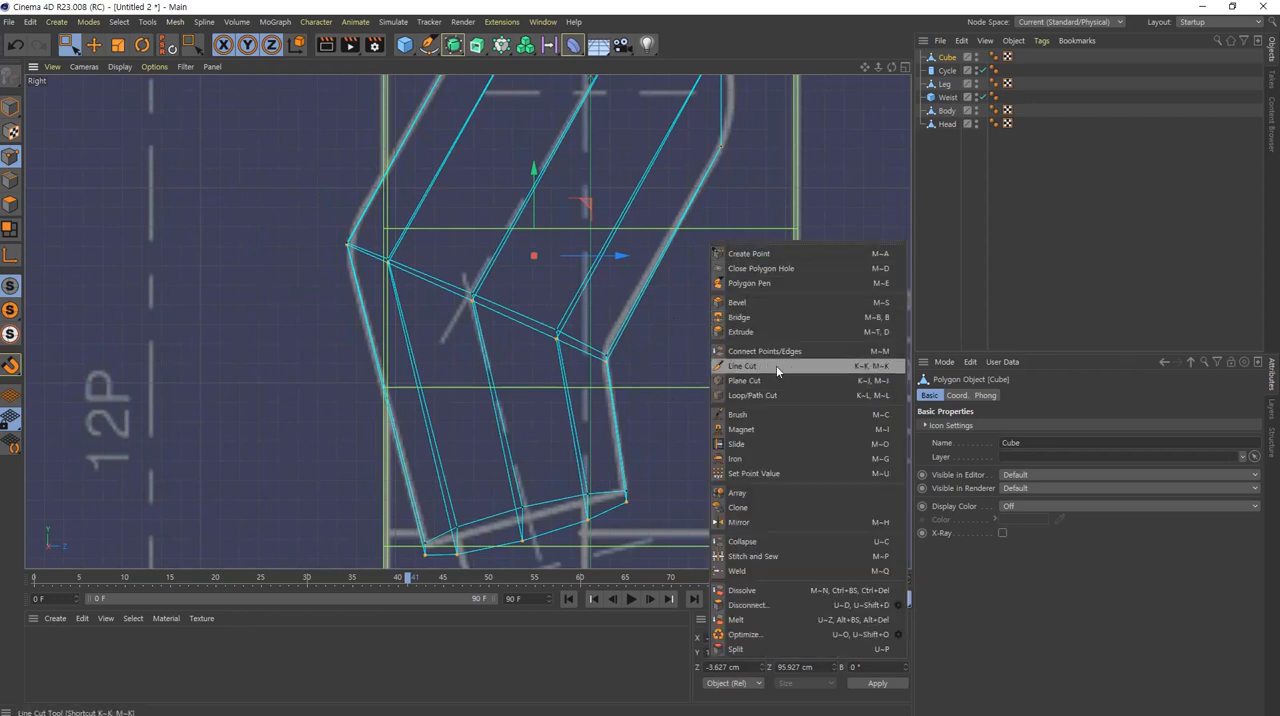
left_click(823, 369)
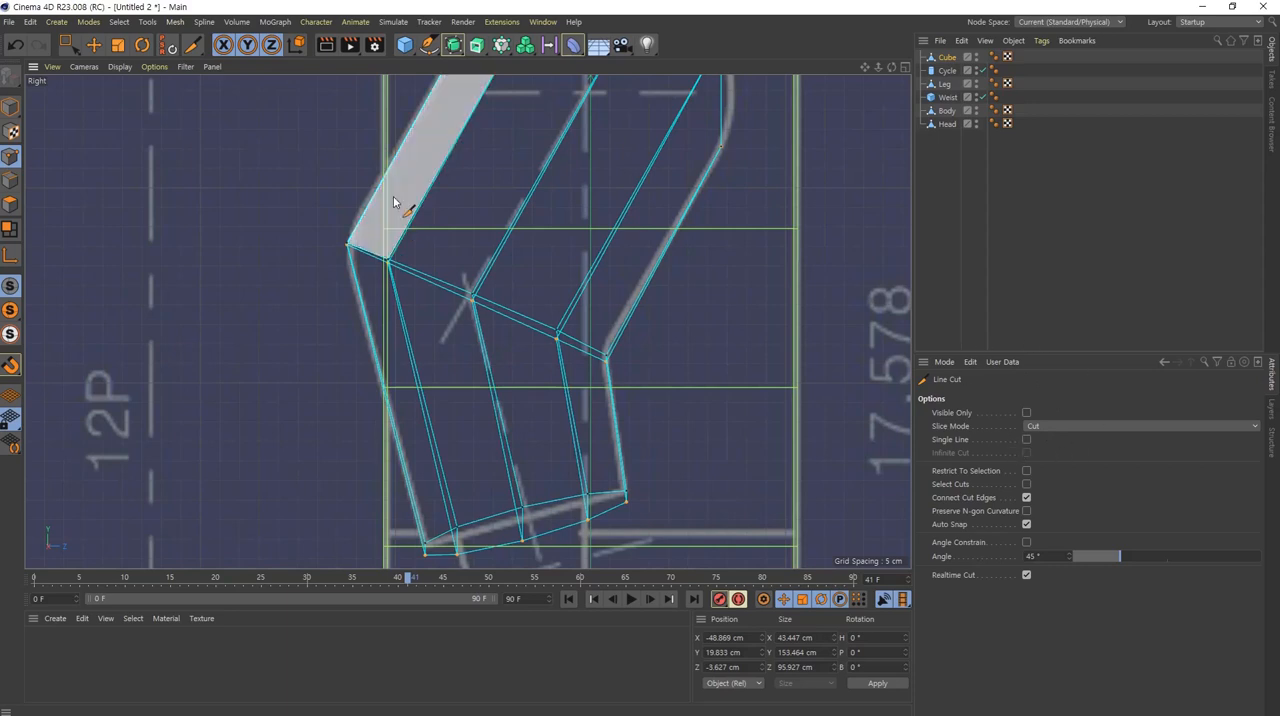
left_click(351, 159)
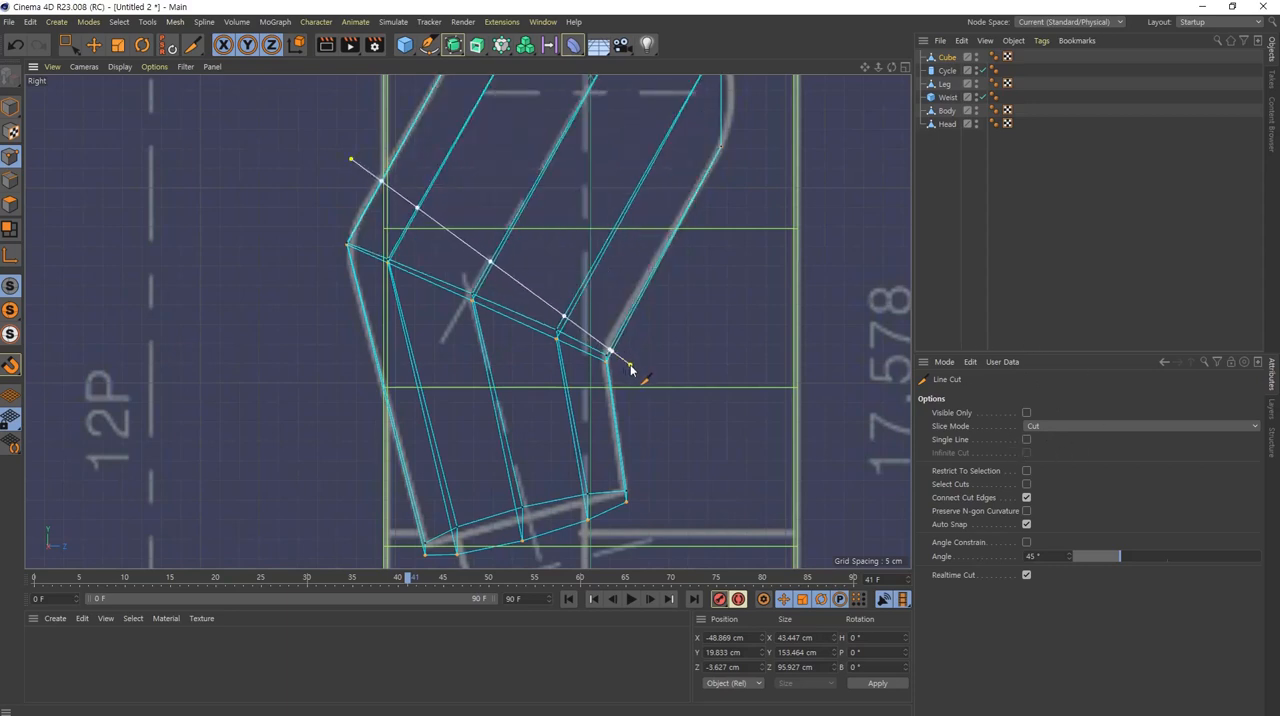
key("e")
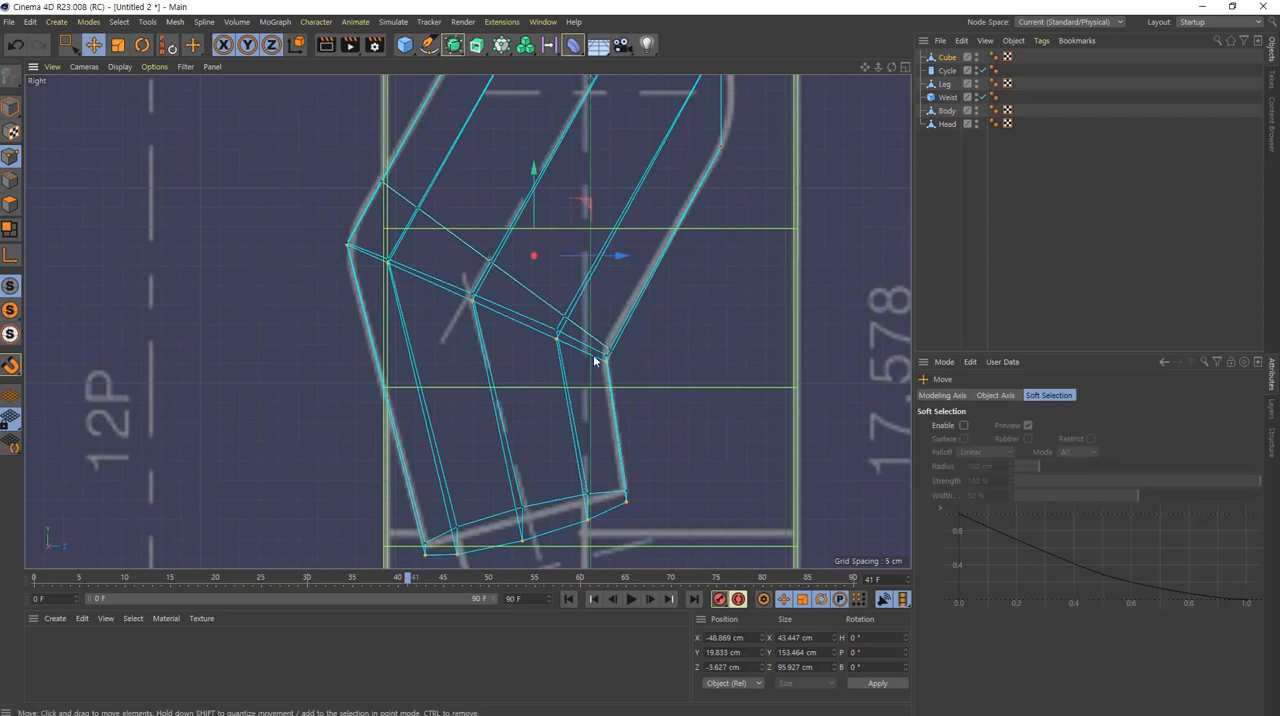
Step: Add a second Line Cut across the forearm, running from below the outer elbow corner to just below the inner elbow
key("k")
key("k")
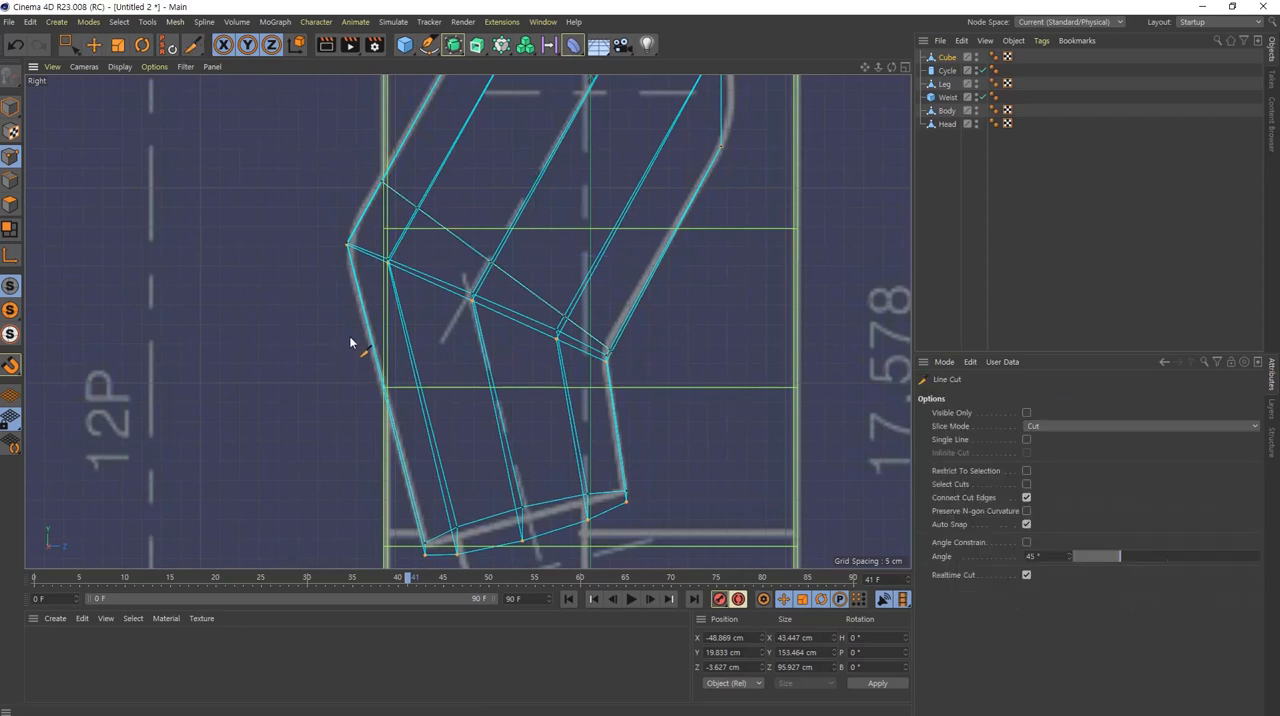
left_click(349, 336)
left_click(633, 374)
key("e")
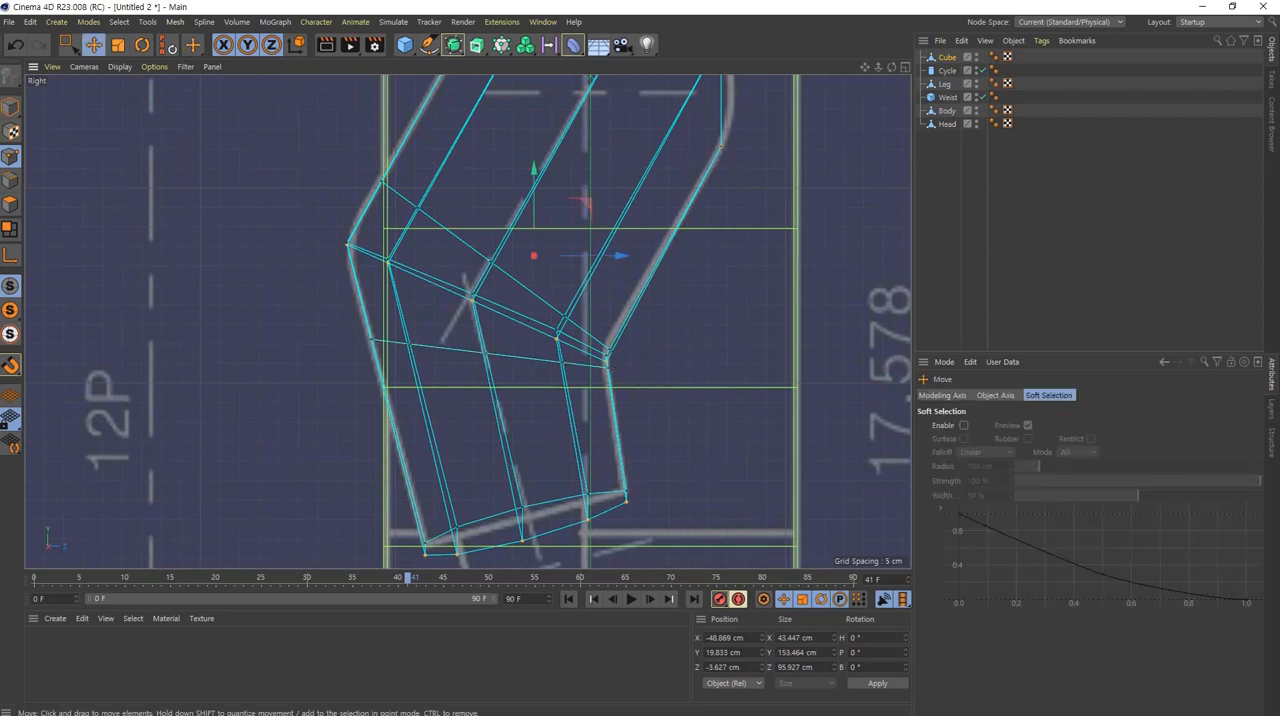
Step: Select the four polygons capping the arm's lower end and inset them with Extrude Inner at a 7.9 cm offset, matching the blueprint's wrist width
middle_click_drag(606, 383, 565, 229, "alt")
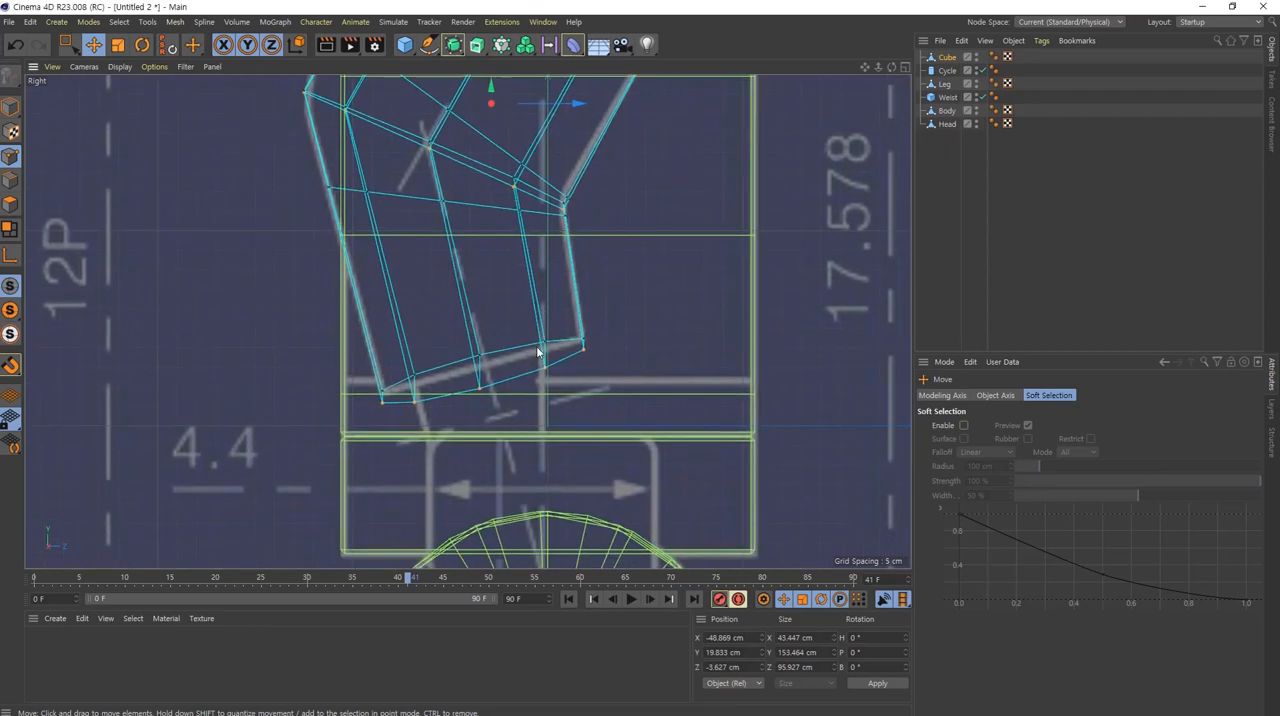
middle_click(538, 352)
middle_click(257, 201)
left_click_drag(415, 322, 373, 191, "alt")
scroll(470, 376, "up", 3)
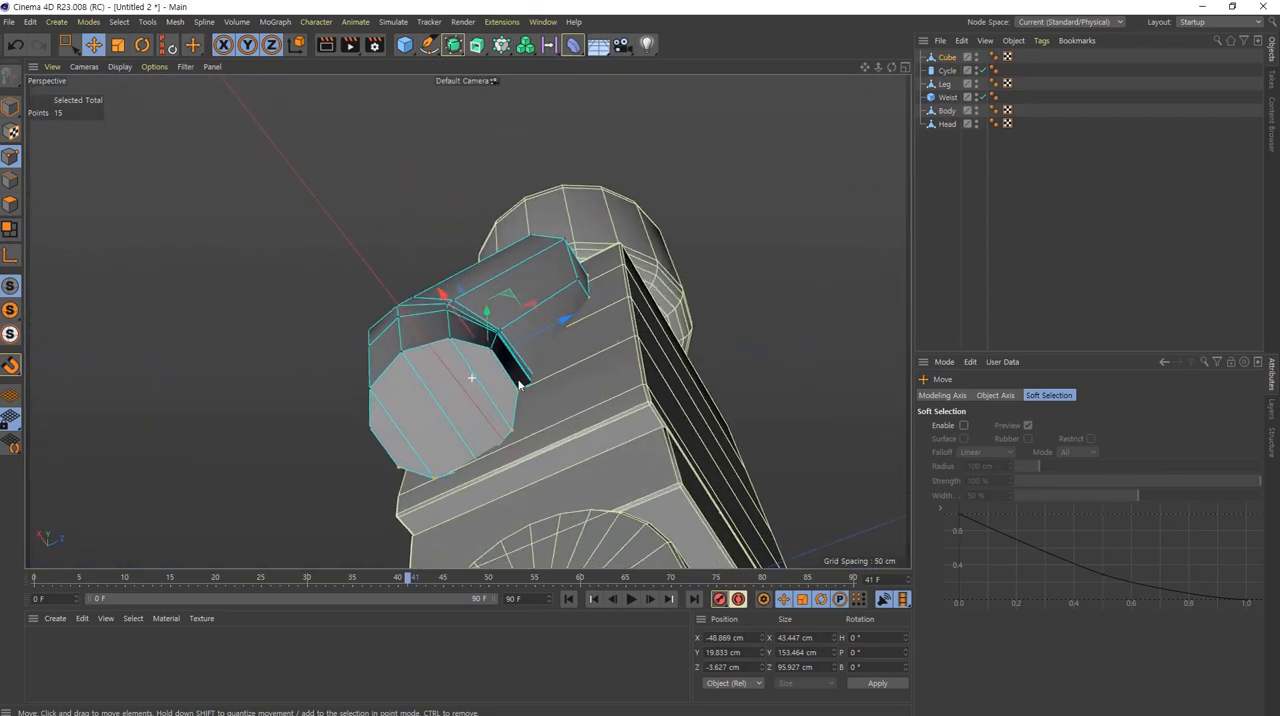
left_click(11, 205)
left_click(492, 375)
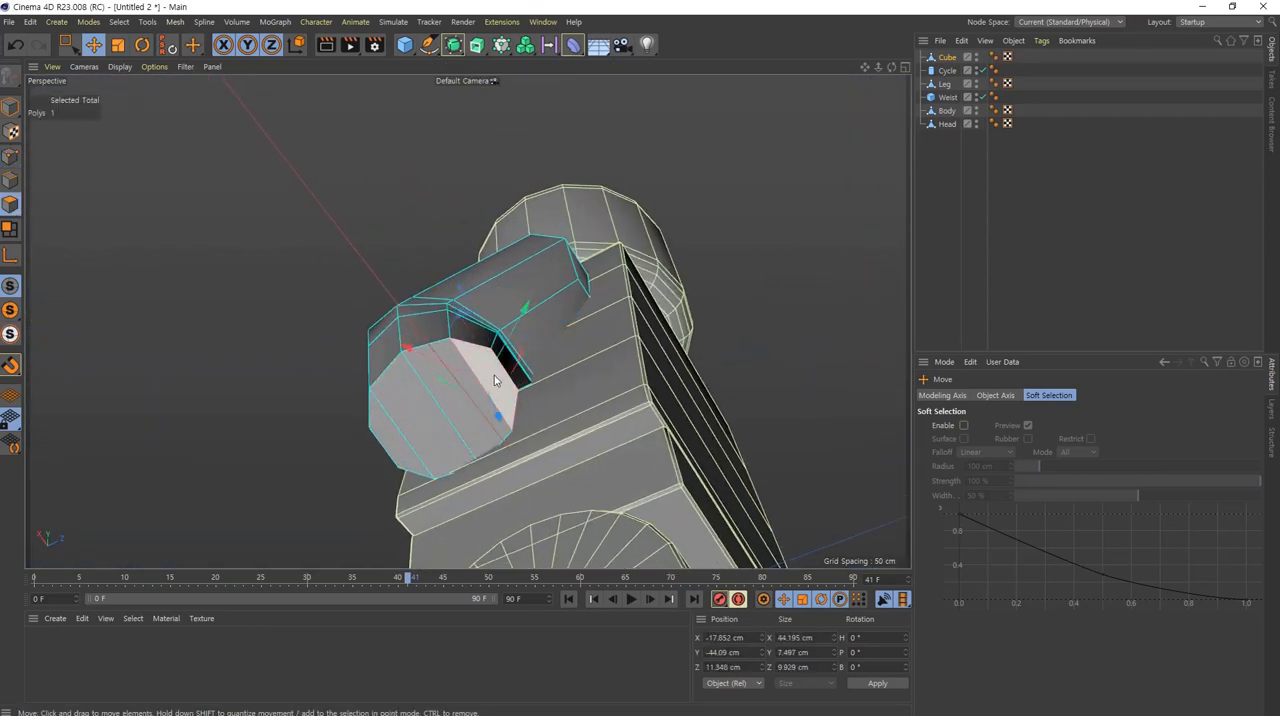
left_click(460, 427, "shift")
left_click(426, 448, "shift")
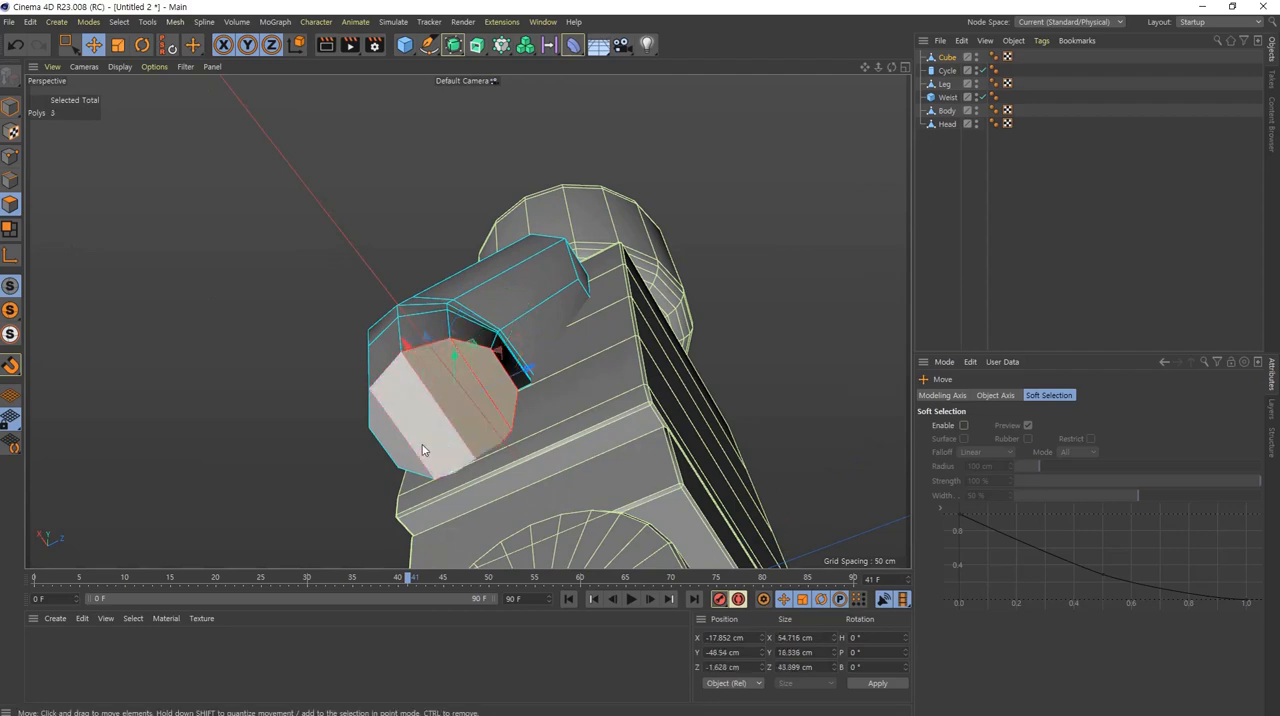
left_click(394, 443, "shift")
left_click_drag(454, 359, 365, 431, "alt")
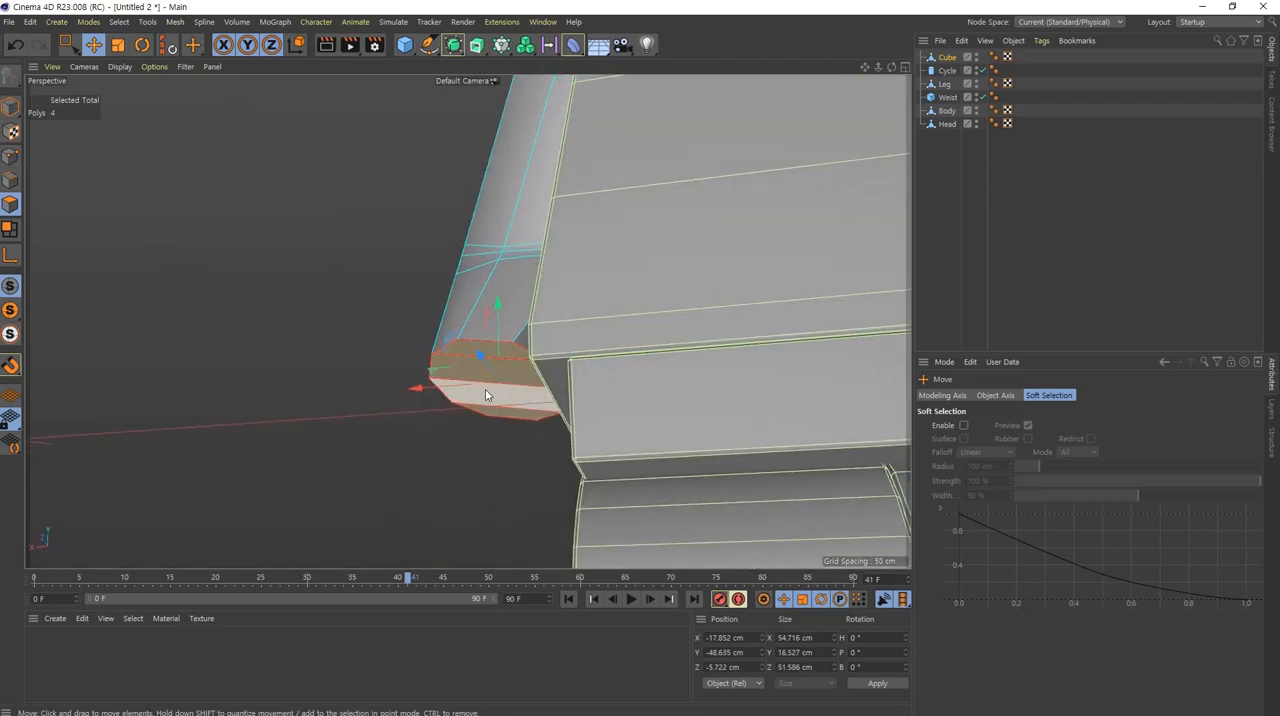
left_click_drag(486, 398, 523, 415, "alt")
middle_click(521, 396)
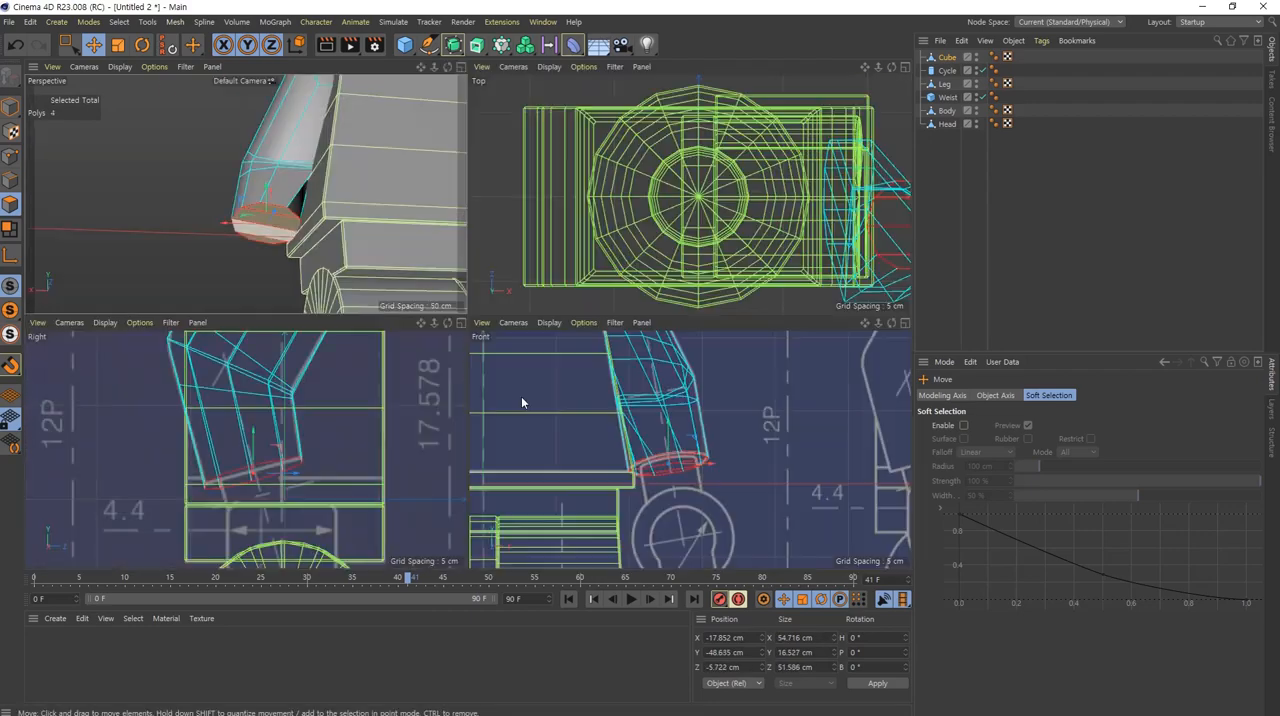
middle_click(684, 471)
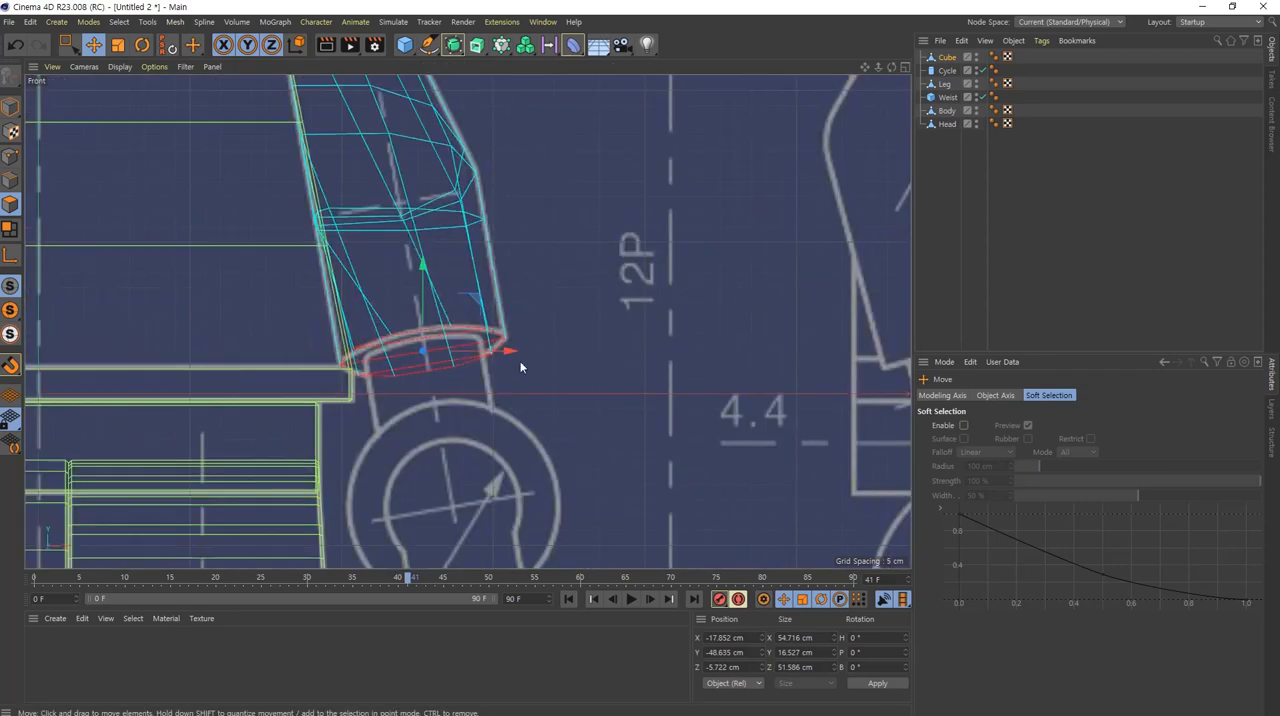
scroll(436, 369, "up", 4)
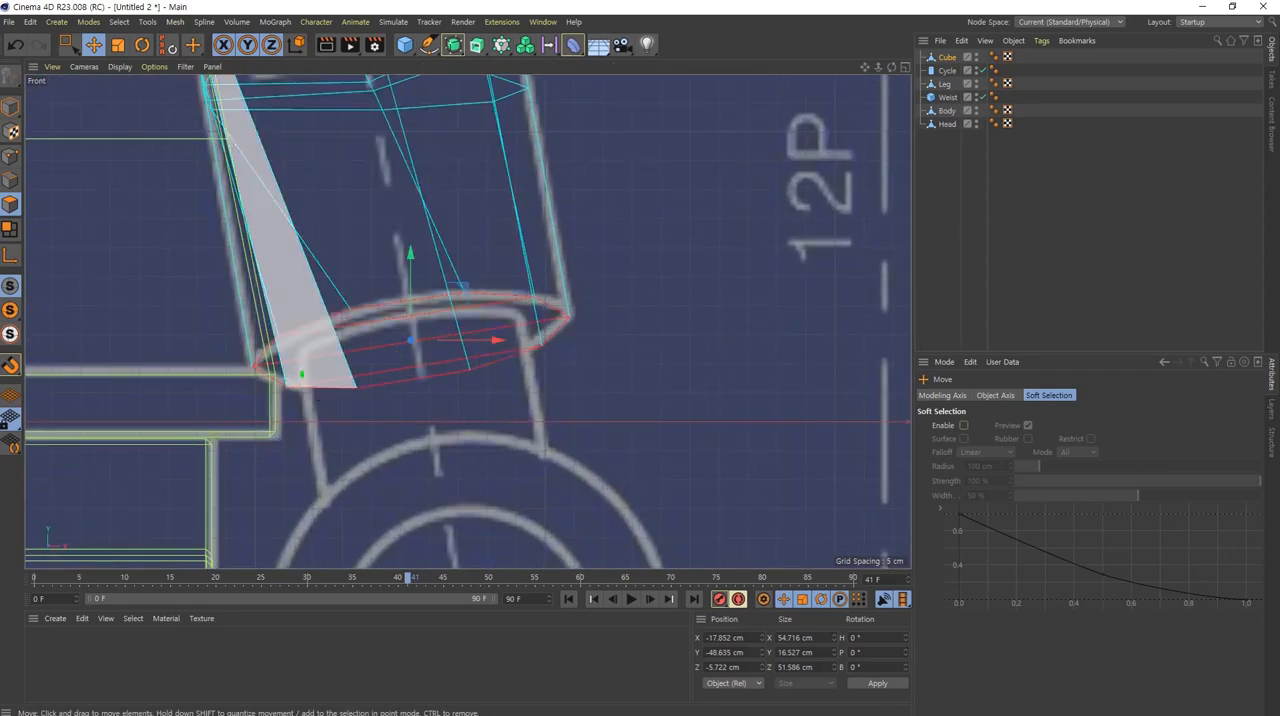
mouse_move(301, 374)
left_mouse_down()
mouse_move(340, 338)
mouse_move(485, 322)
mouse_move(520, 438)
left_mouse_up()
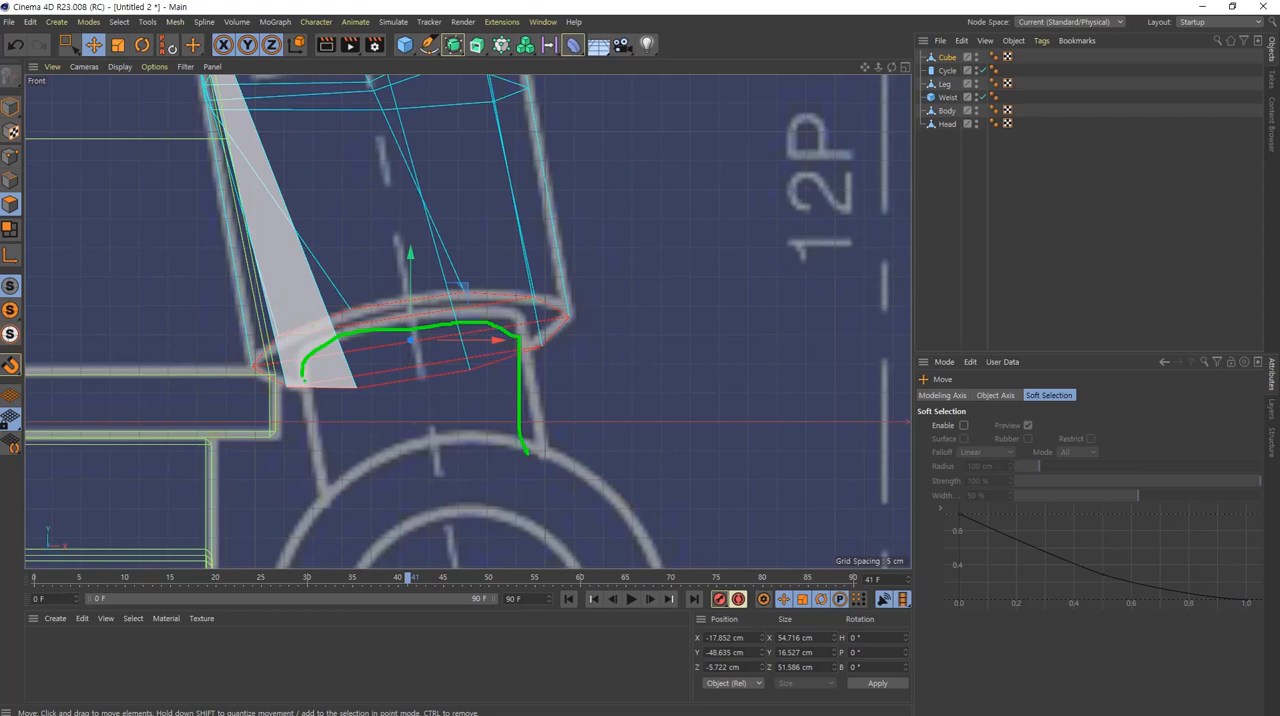
left_click_drag(322, 381, 347, 492)
key("Escape")
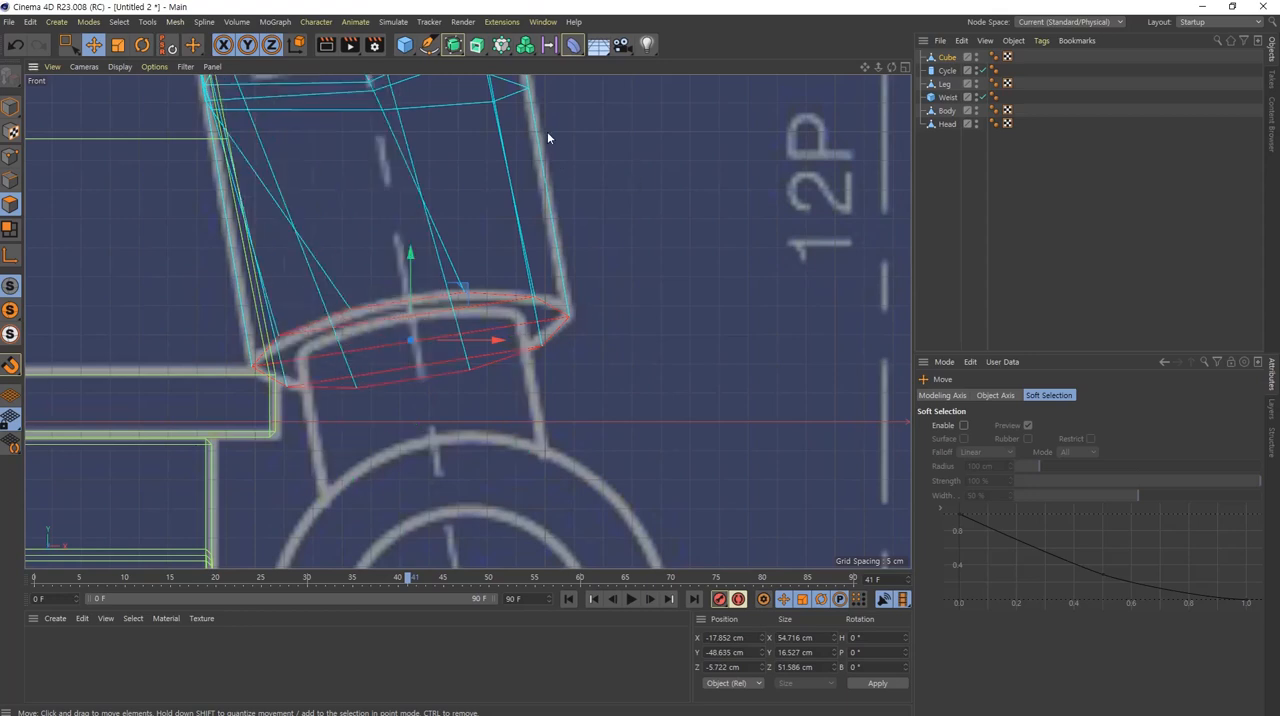
right_click(629, 190)
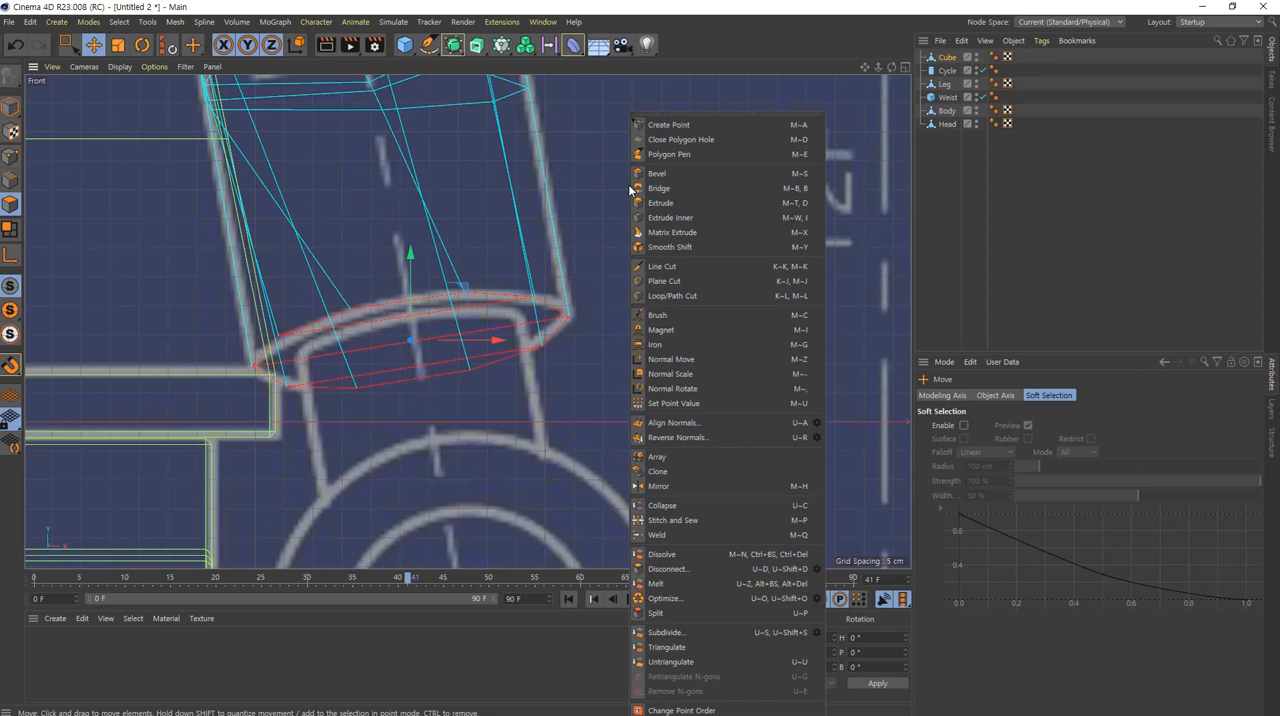
left_click(686, 218)
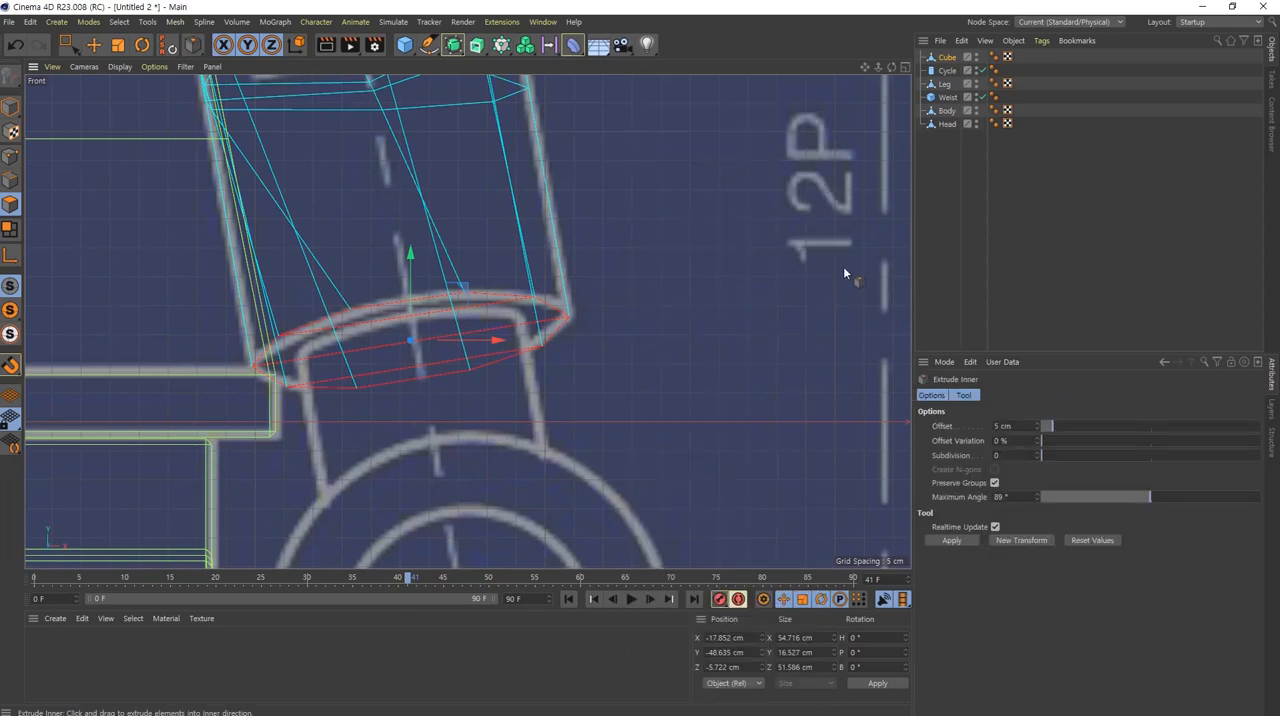
left_click_drag(837, 263, 587, 304)
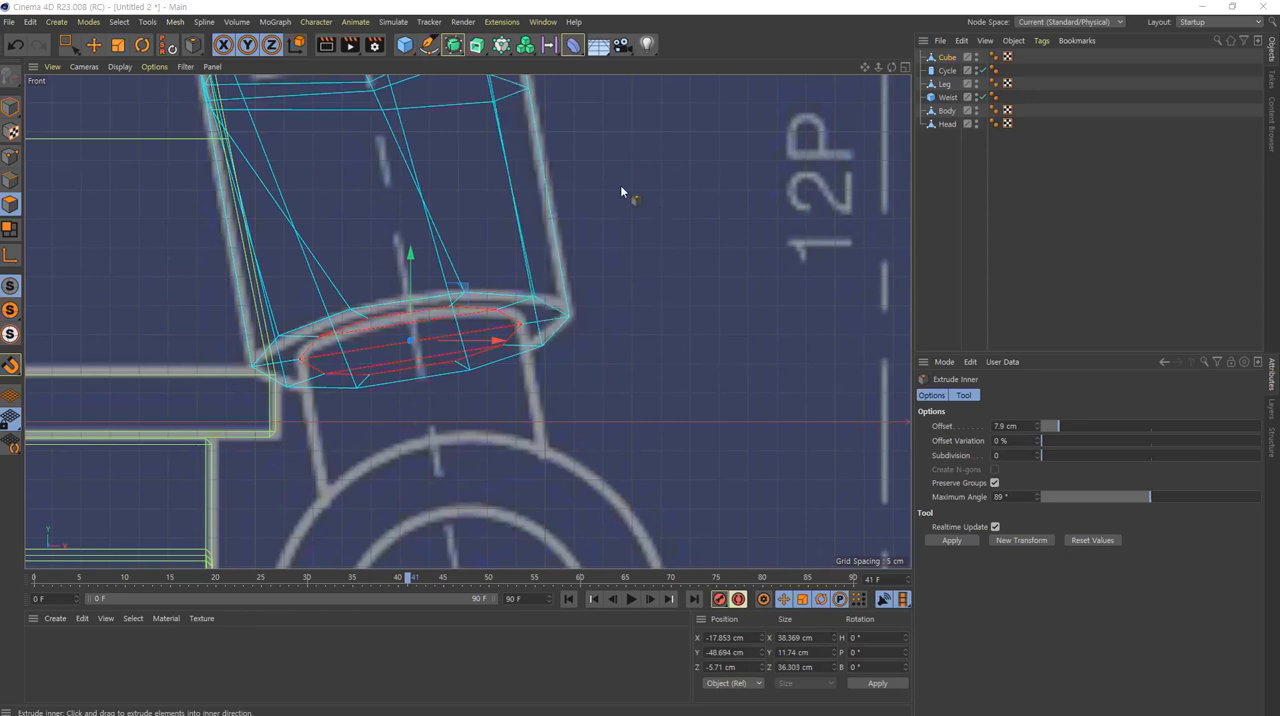
right_click(620, 185)
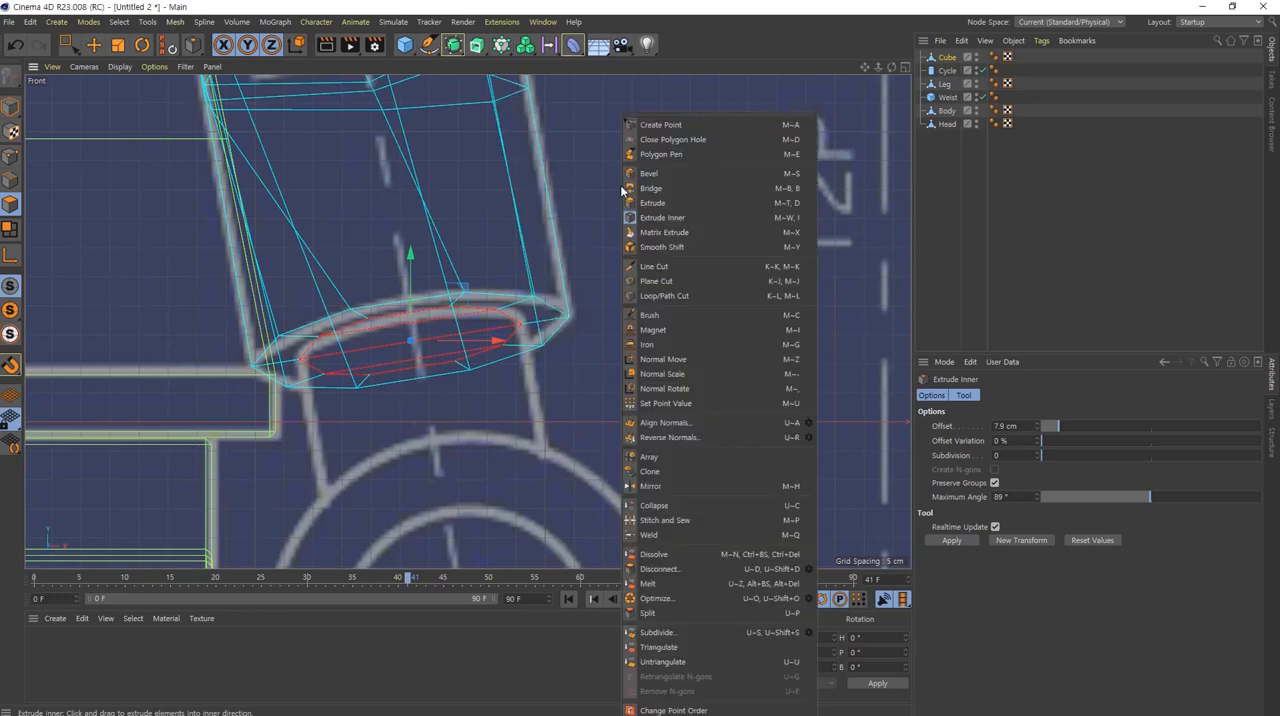
Step: Extrude the inset polygons at the arm's lower end 26 cm with Create Caps disabled to form the wrist, and clear the selection
left_click(651, 203)
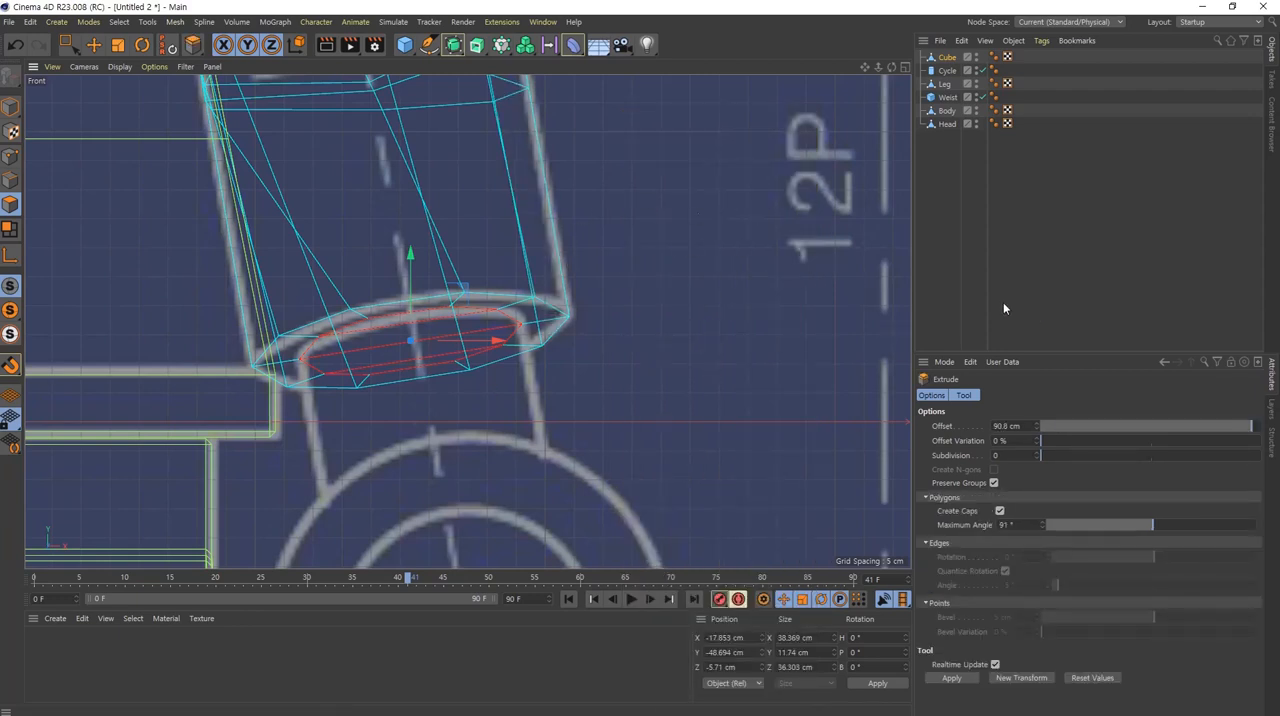
left_click(1000, 512)
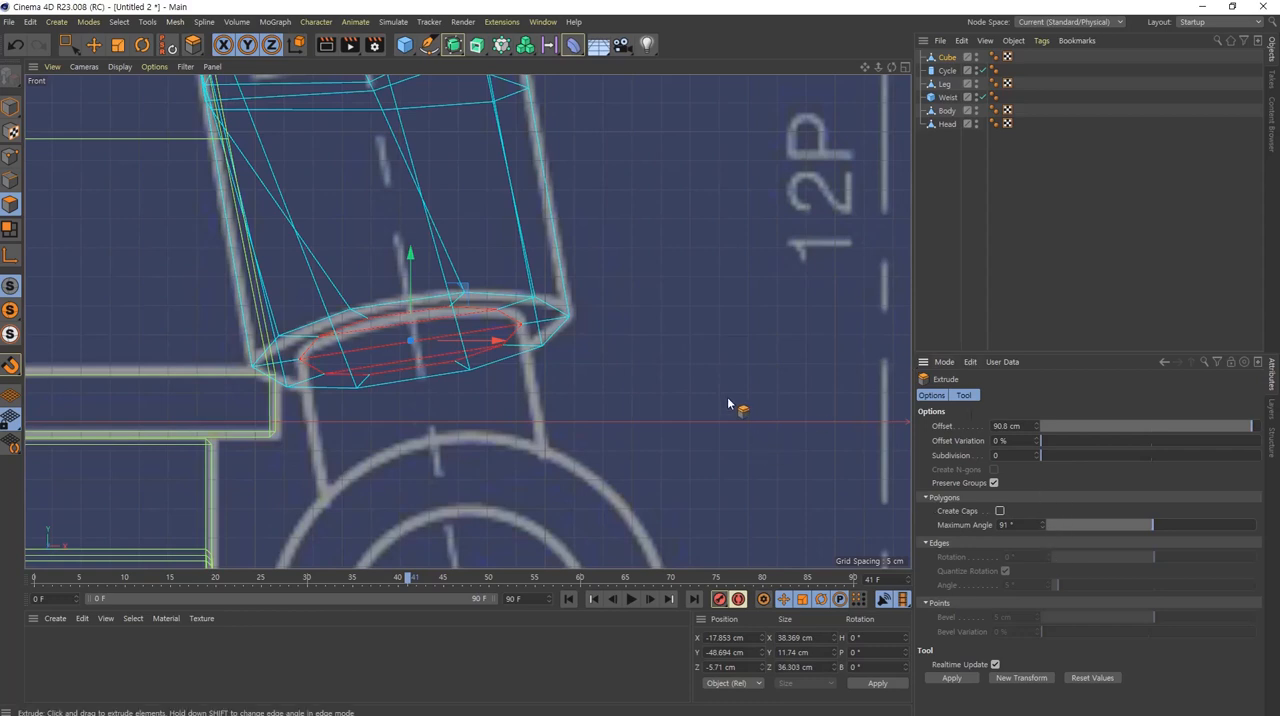
left_click_drag(657, 302, 813, 395)
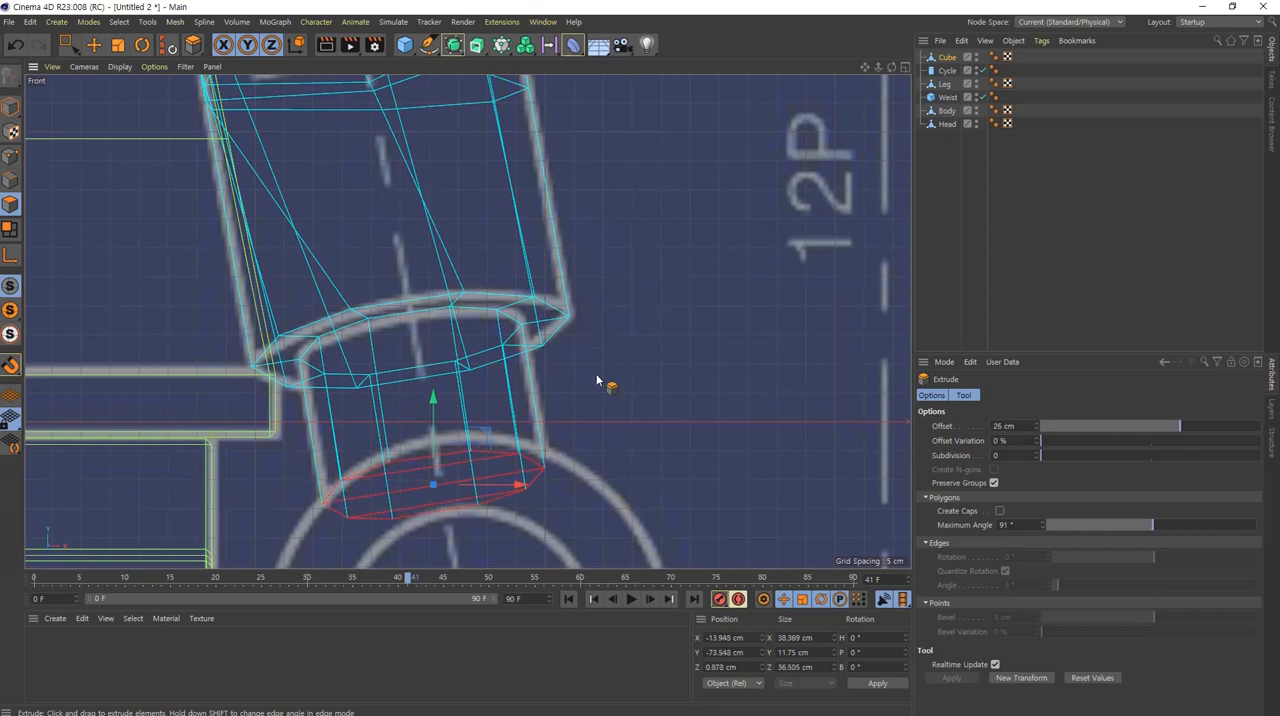
middle_click_drag(665, 476, 742, 424, "alt")
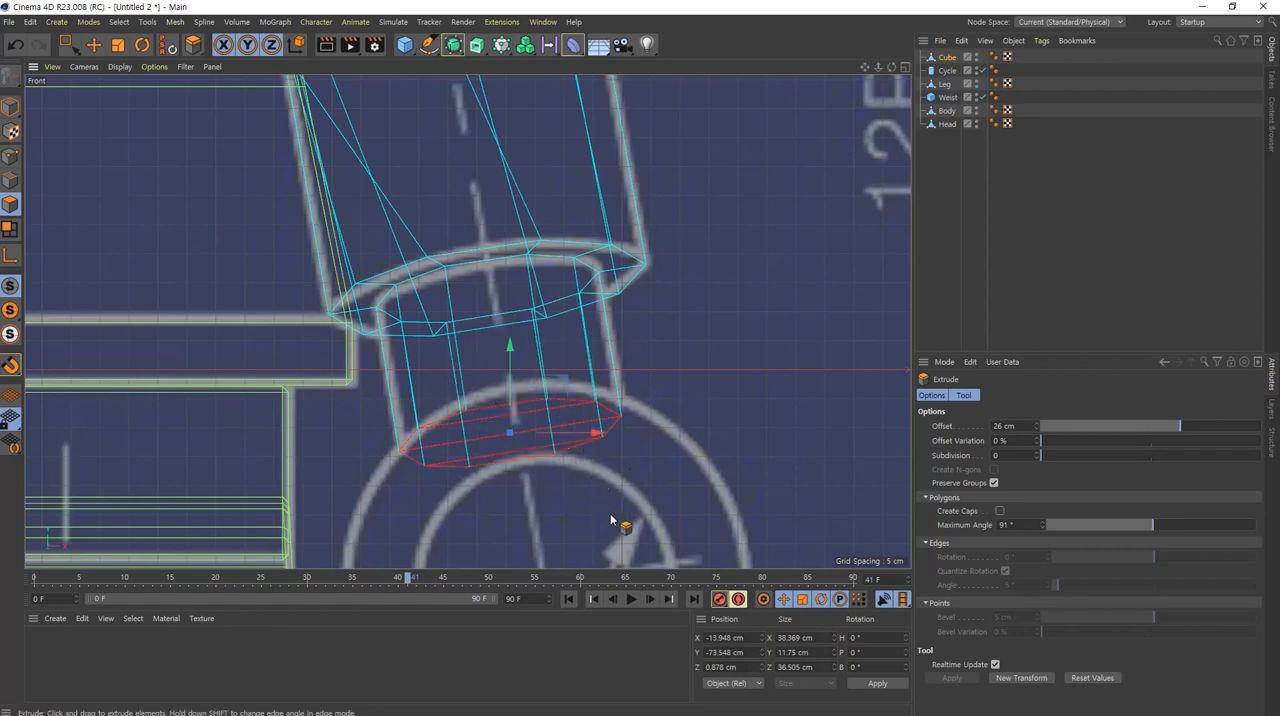
left_click(623, 527)
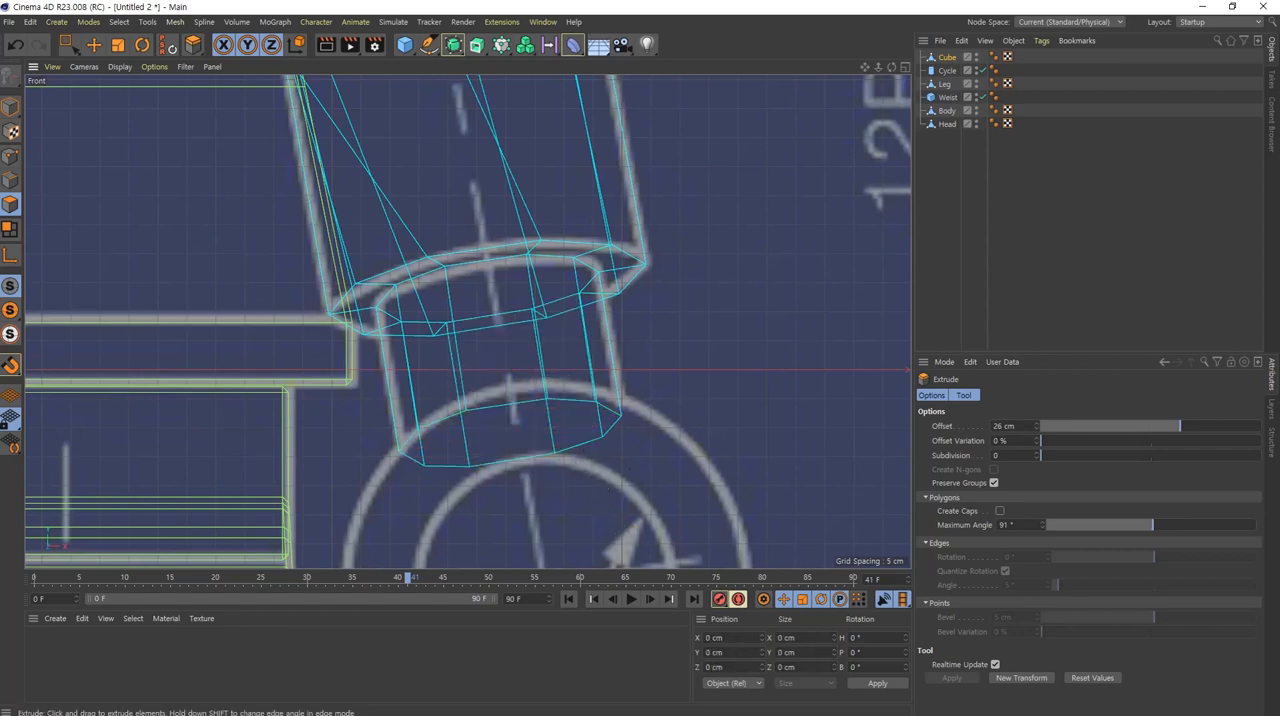
Step: Examine the extruded wrist and the whole arm from several angles in the perspective view
middle_click(584, 427)
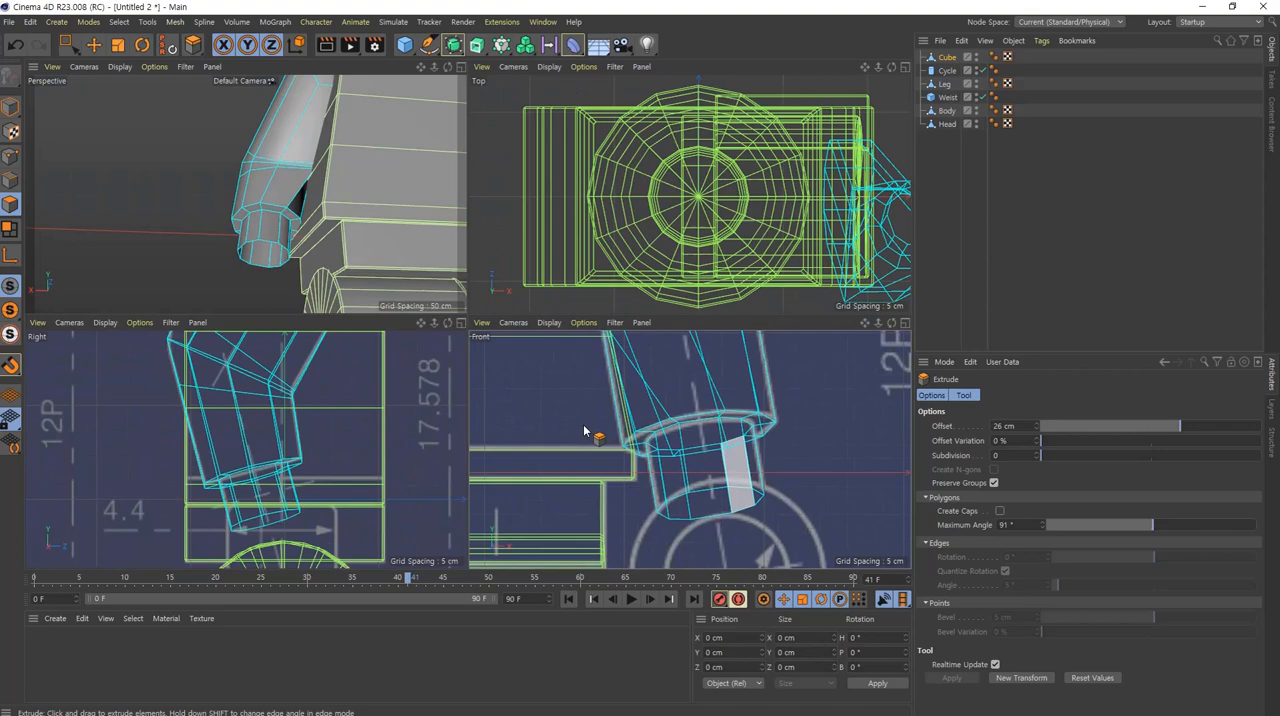
middle_click(302, 220)
scroll(663, 407, "down", 5)
left_click_drag(650, 385, 764, 358, "alt")
key("e")
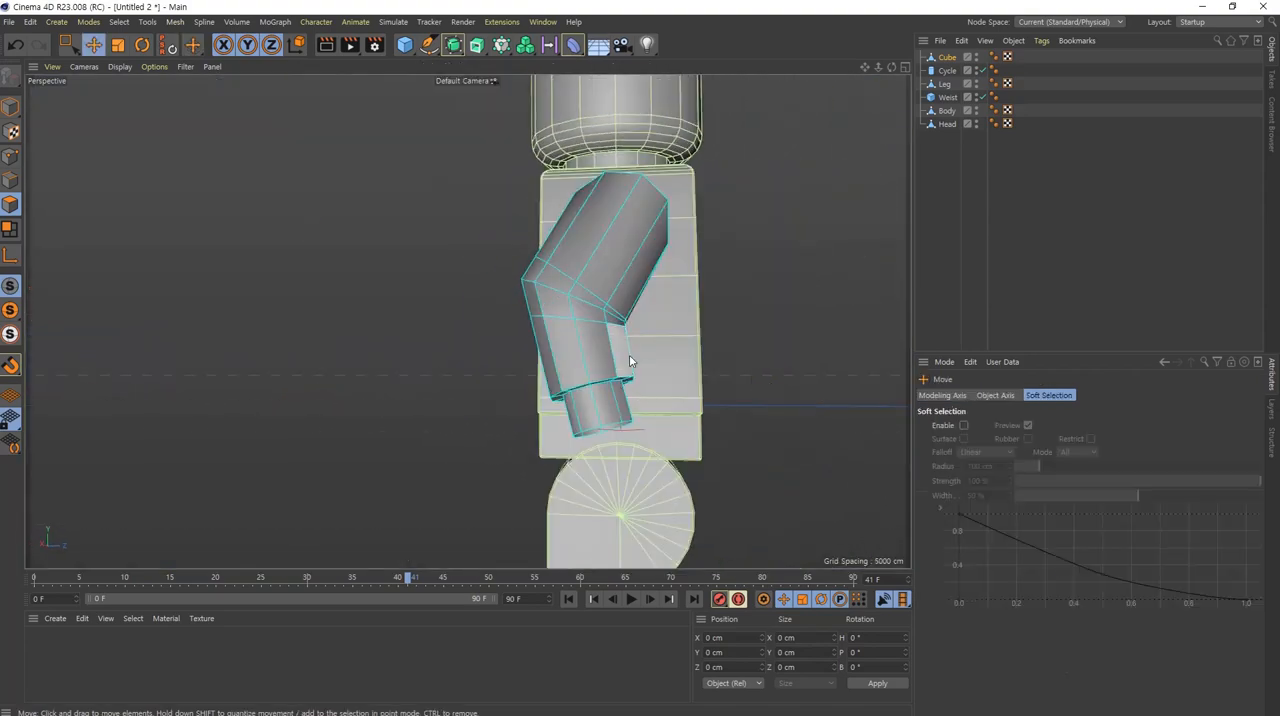
middle_click_drag(629, 354, 531, 351, "alt")
left_click_drag(548, 228, 522, 328, "alt")
middle_click(524, 330)
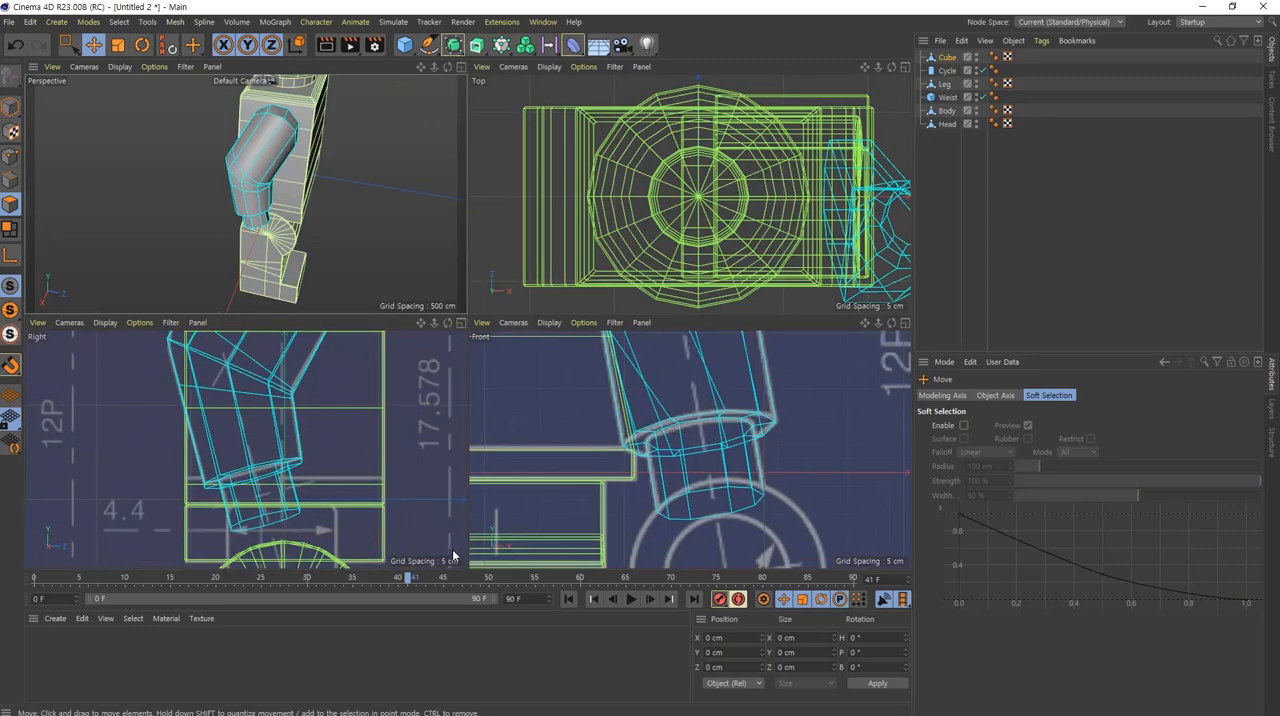
Step: Add a Tube primitive for the hand and set its orientation to +Z
middle_click(620, 460)
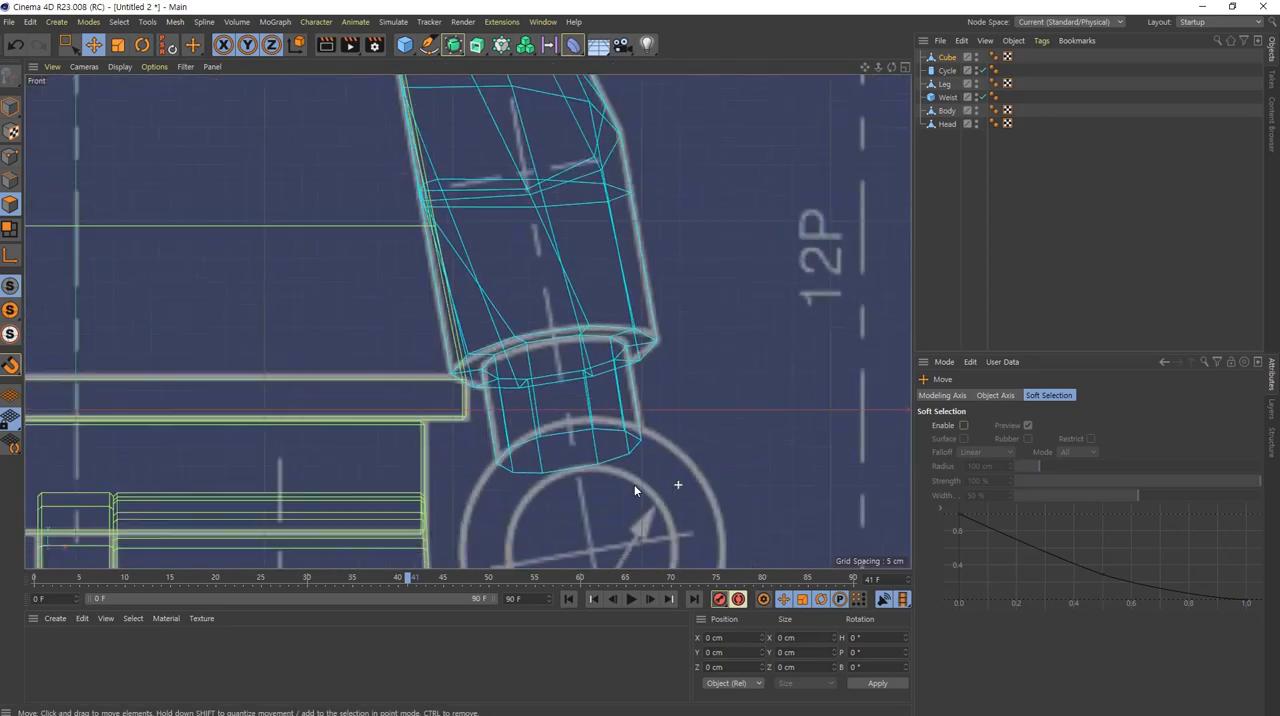
middle_click_drag(634, 484, 491, 417, "alt")
scroll(685, 366, "down", 7)
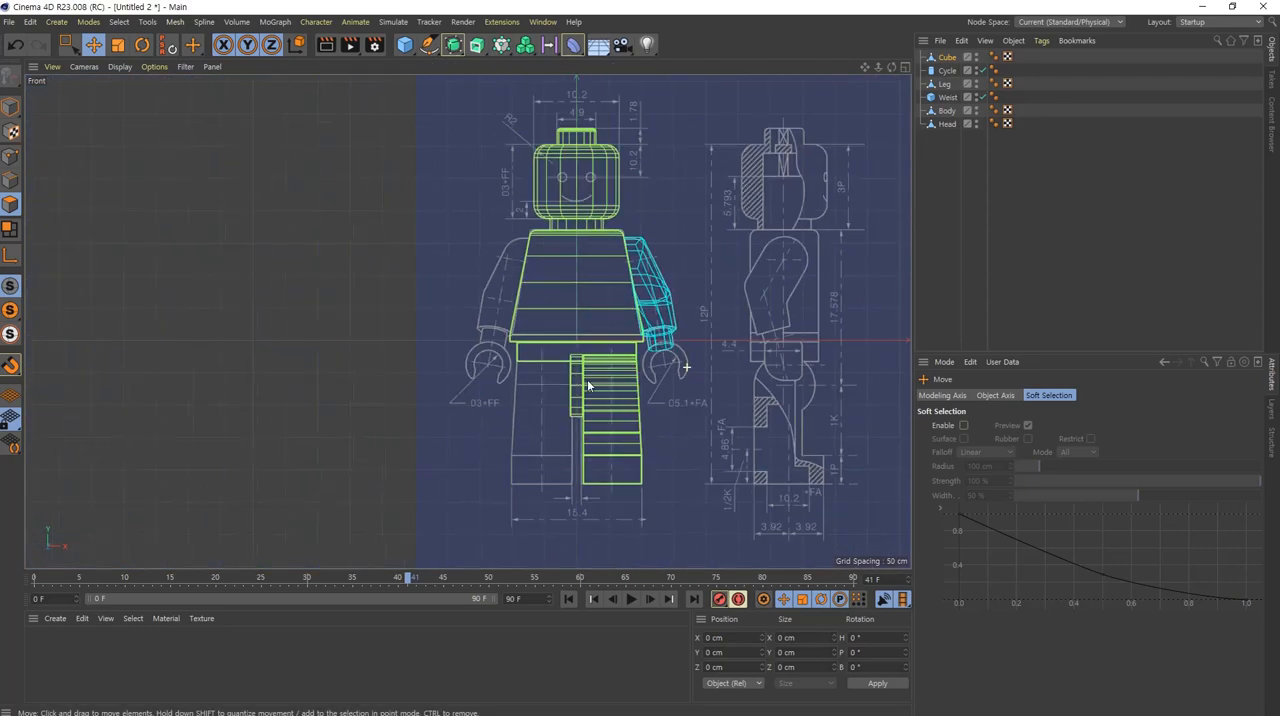
scroll(686, 368, "up", 3)
middle_click_drag(672, 377, 610, 350, "alt")
left_click(403, 47)
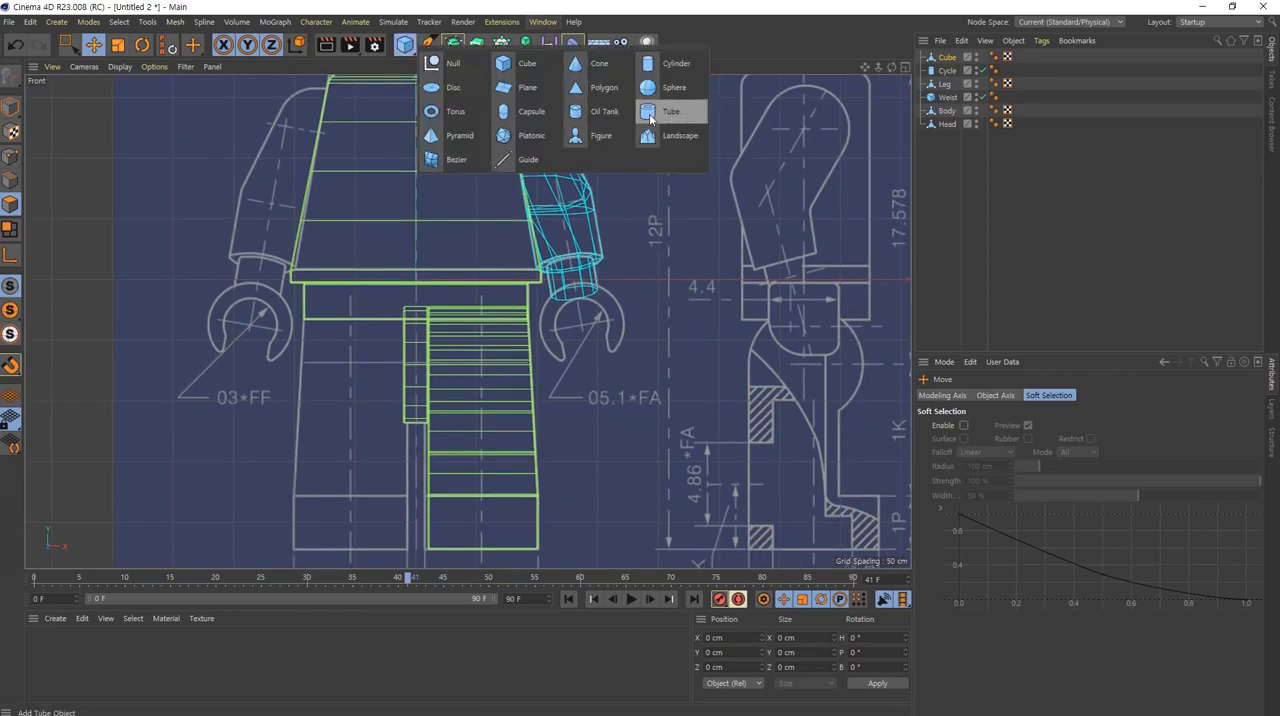
left_click(682, 111)
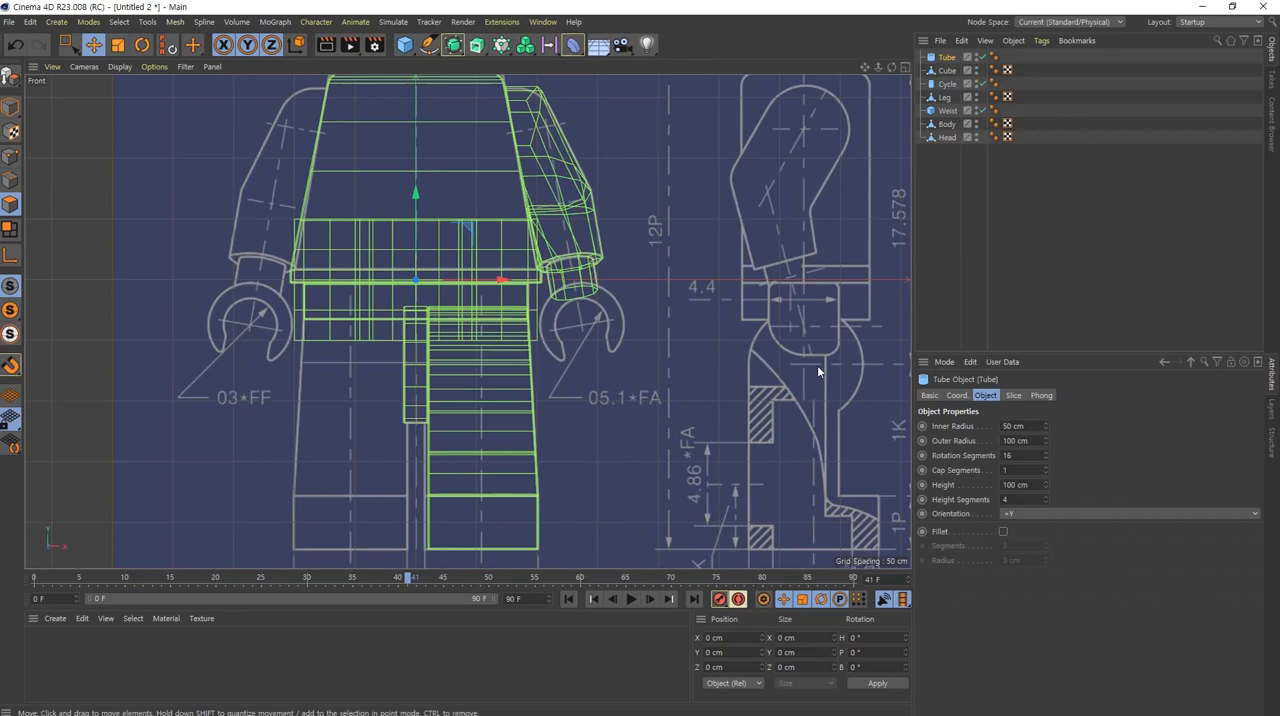
left_click(1036, 514)
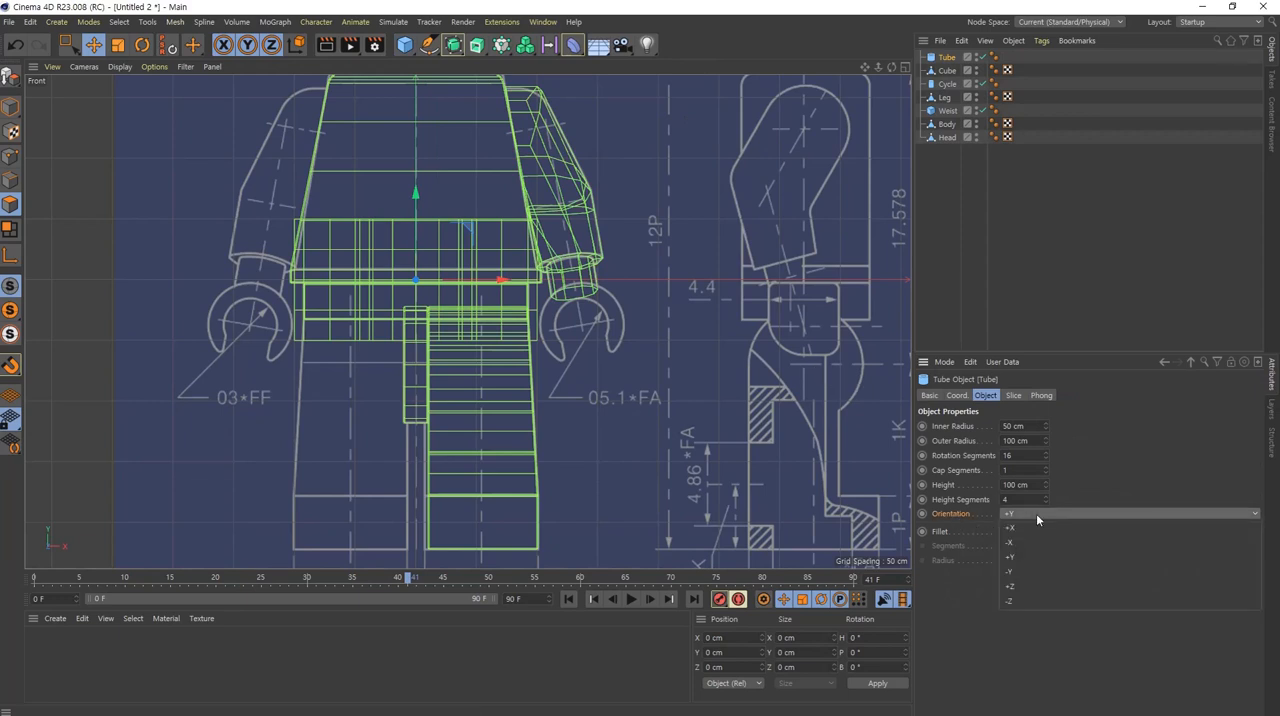
left_click(1060, 586)
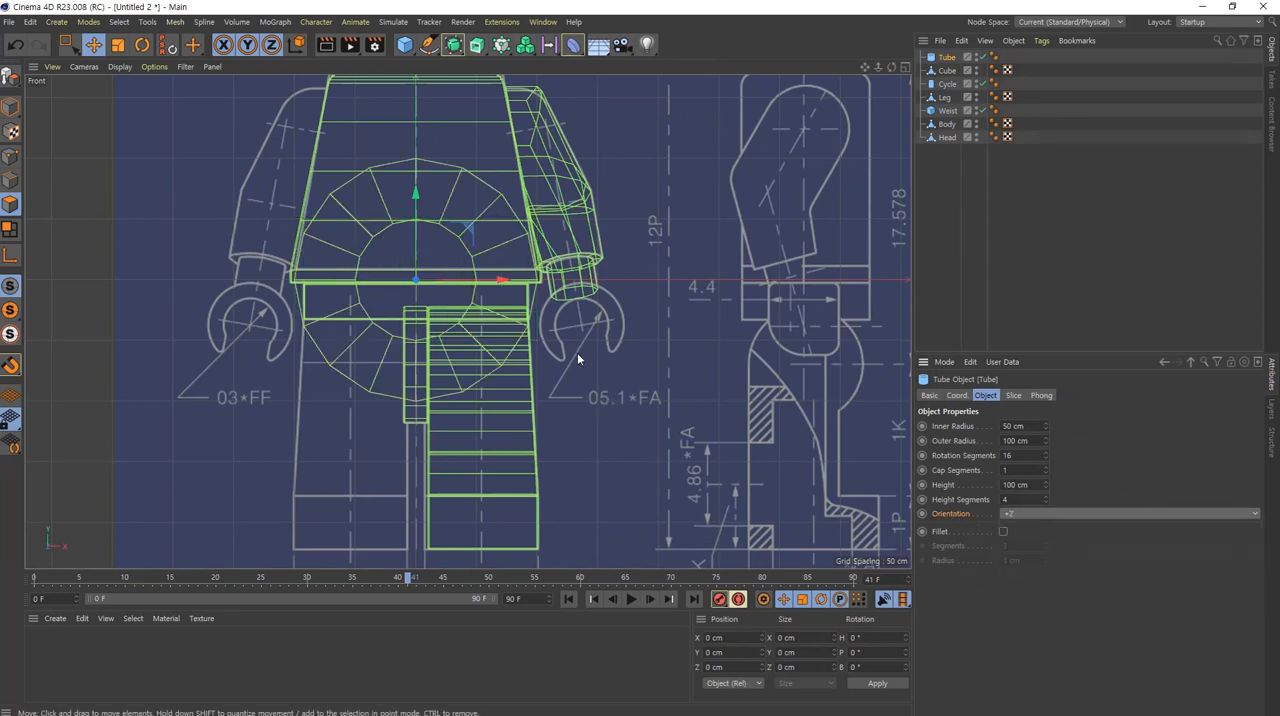
Step: Move the tube onto the blueprint hand below the wrist and scale it down to roughly match the hand's outer circle
left_click_drag(466, 228, 632, 275)
scroll(636, 315, "up", 5)
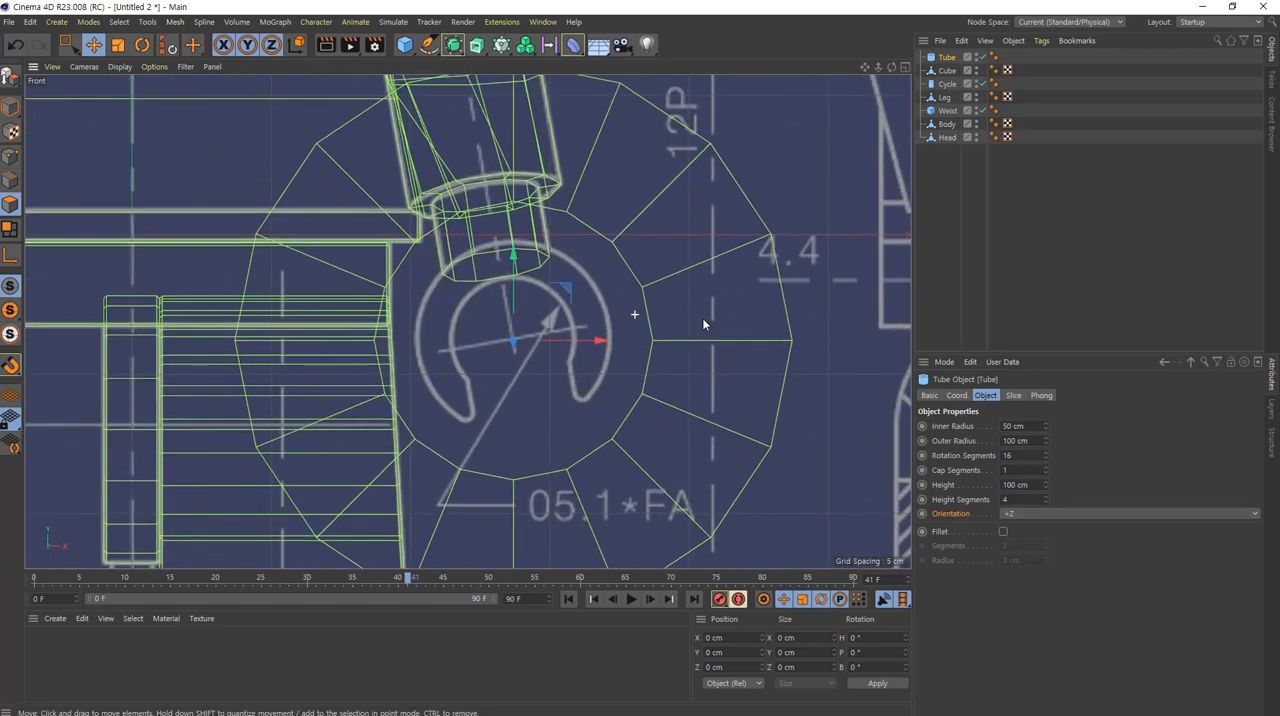
key("t")
left_click_drag(811, 181, 605, 382)
scroll(560, 332, "up", 3)
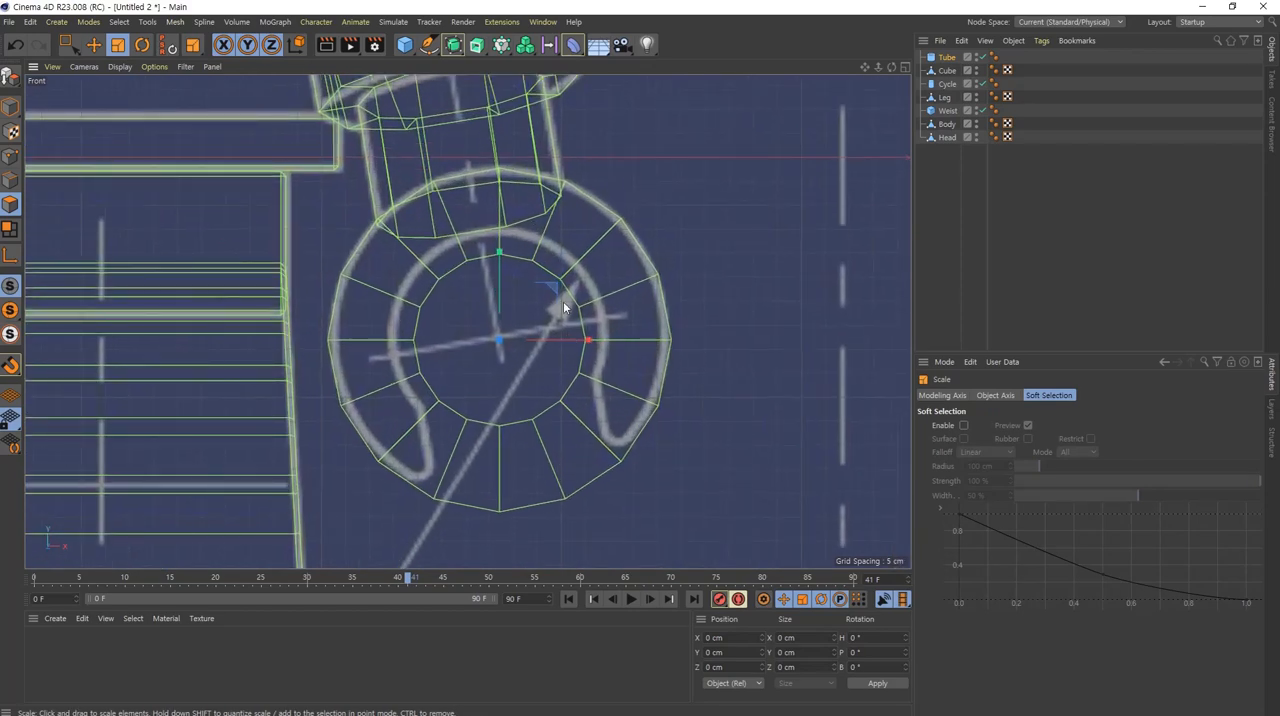
Step: Fine-tune the tube's position and scale against the hand's outer outline, to an outer radius of about 35.2 cm
key("e")
left_click_drag(551, 287, 553, 292)
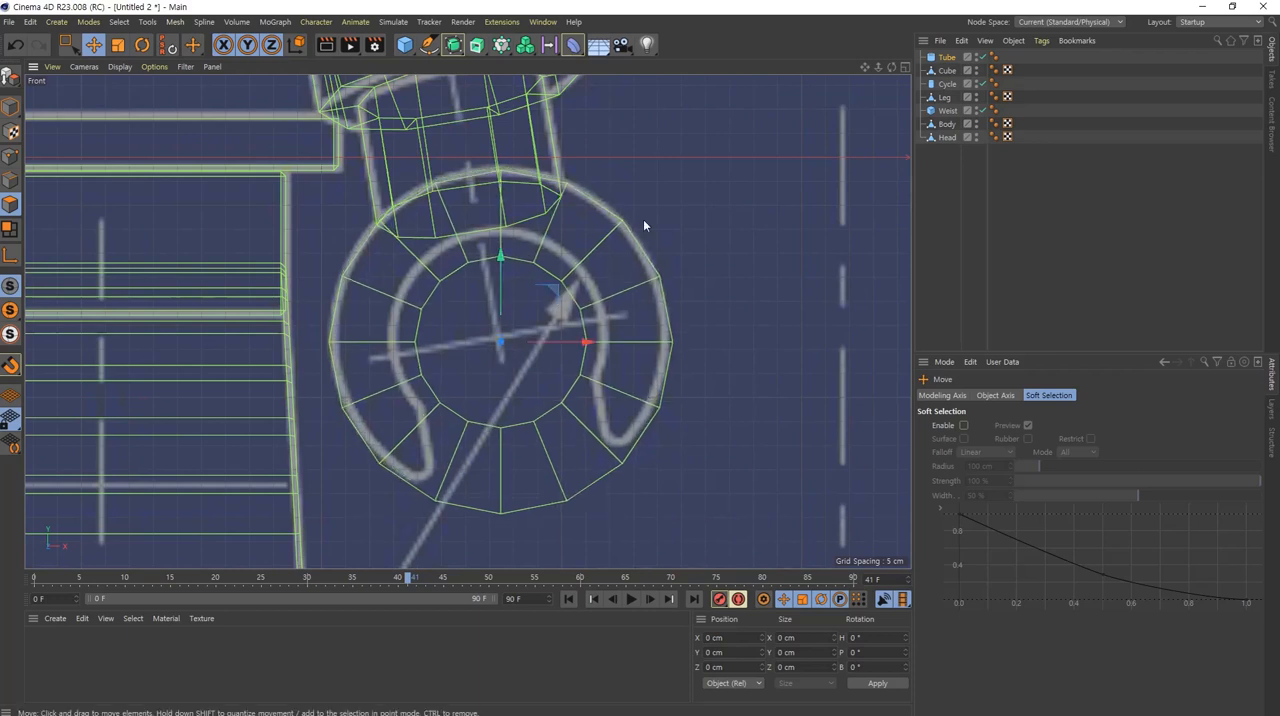
key("t")
mouse_move(728, 235)
left_mouse_down()
mouse_move(717, 250)
mouse_move(727, 247)
left_mouse_up()
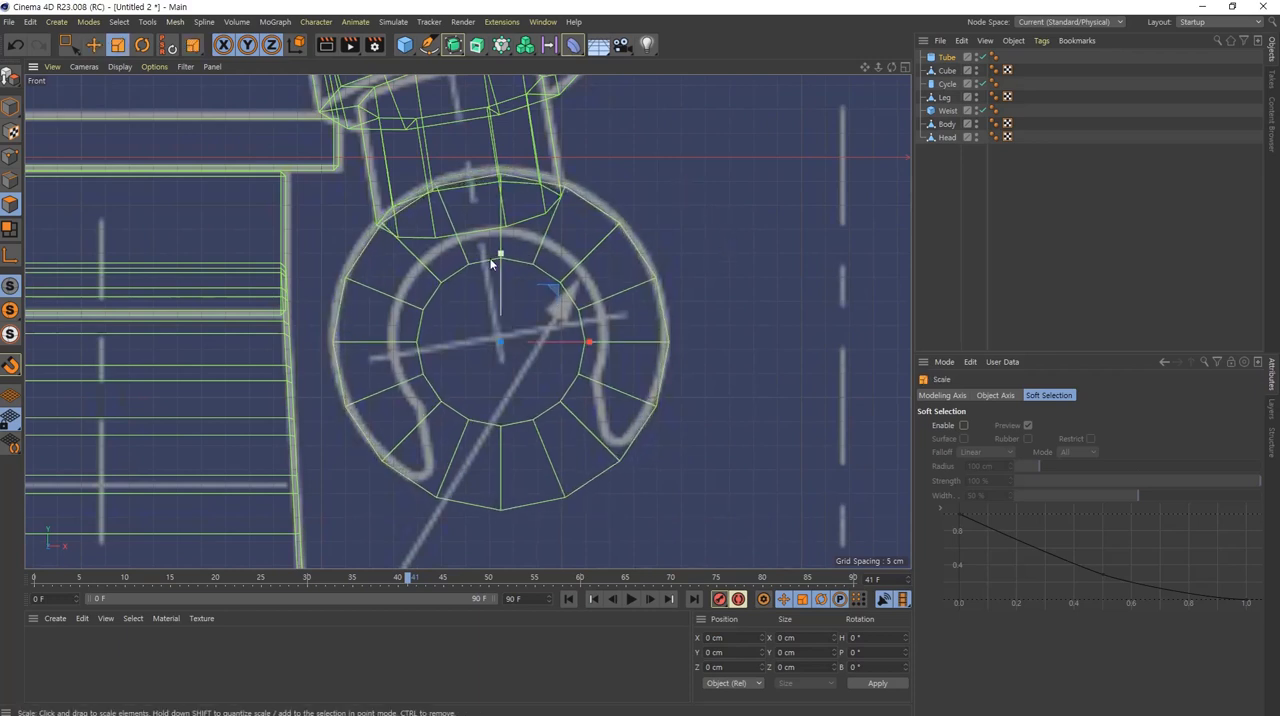
key("e")
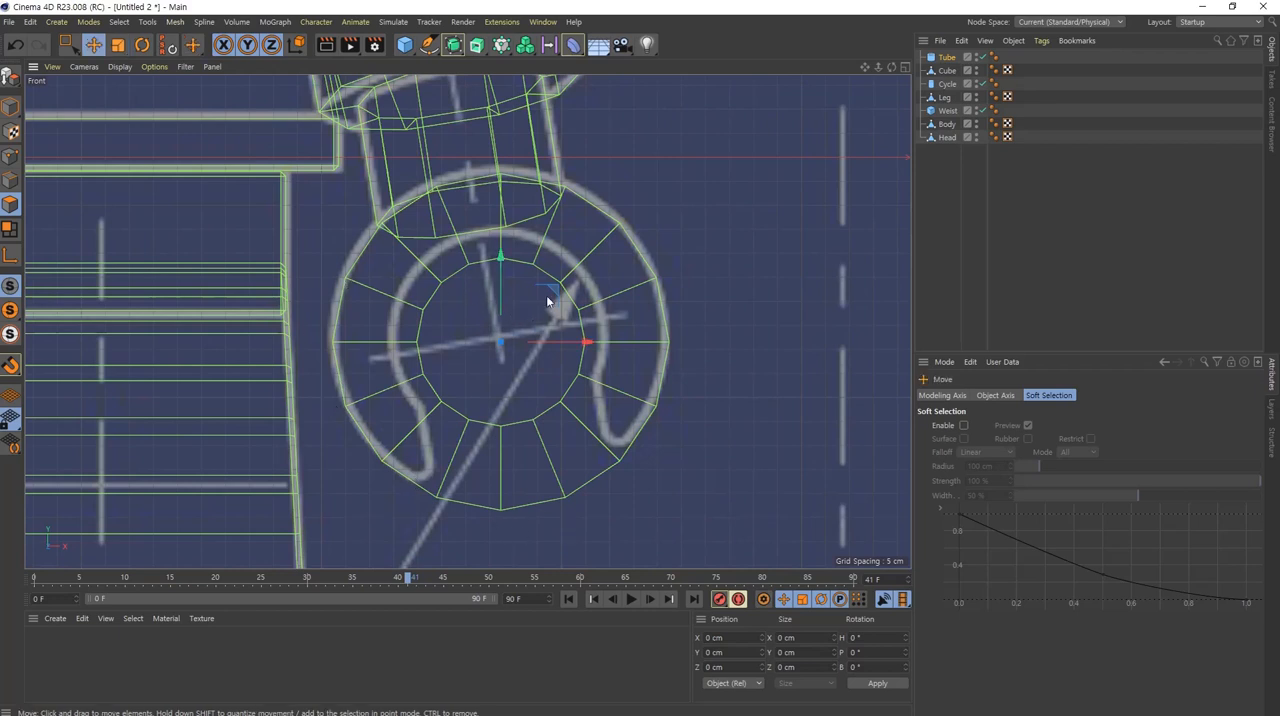
left_click_drag(546, 295, 546, 286)
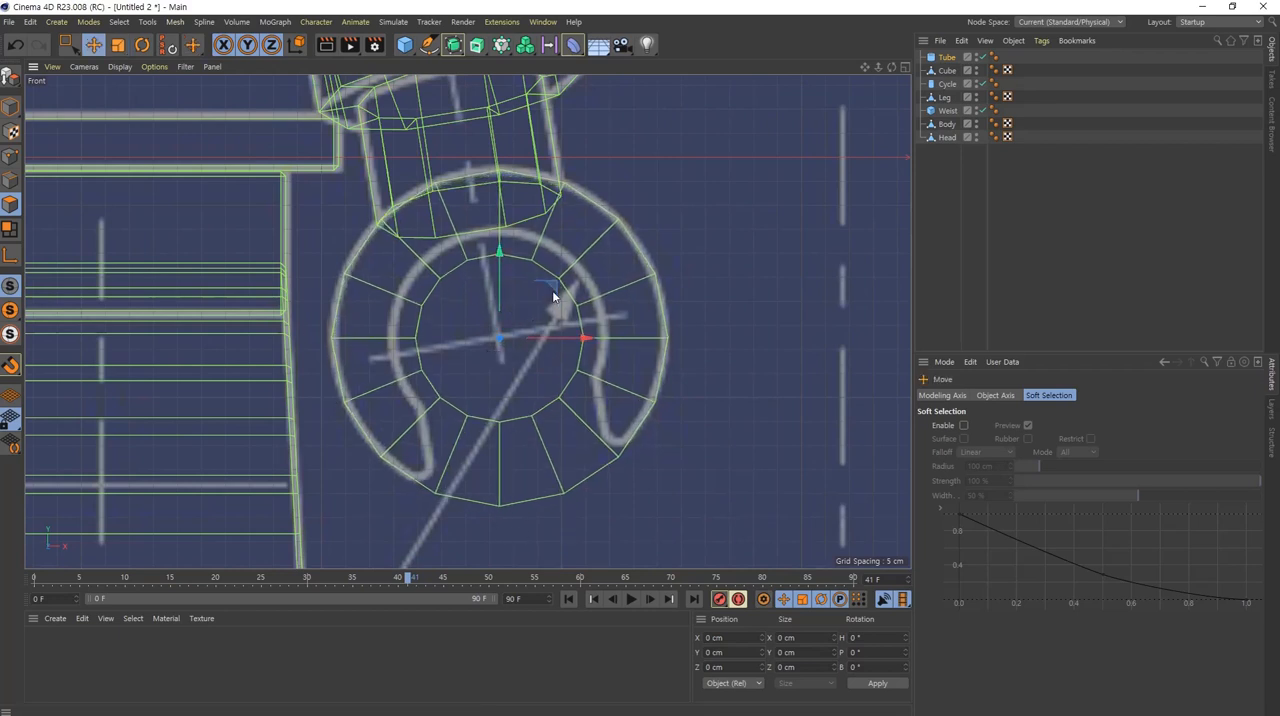
key("t")
left_click_drag(676, 279, 680, 278)
key("e")
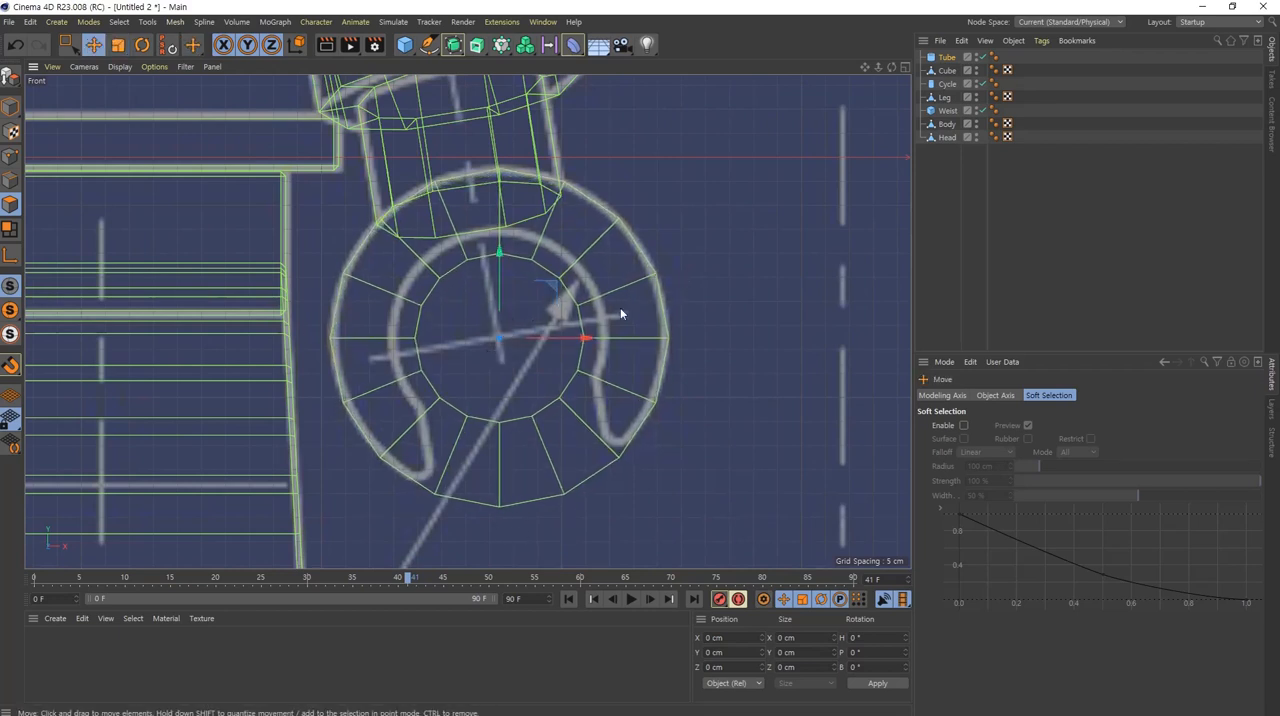
left_click_drag(554, 285, 555, 284)
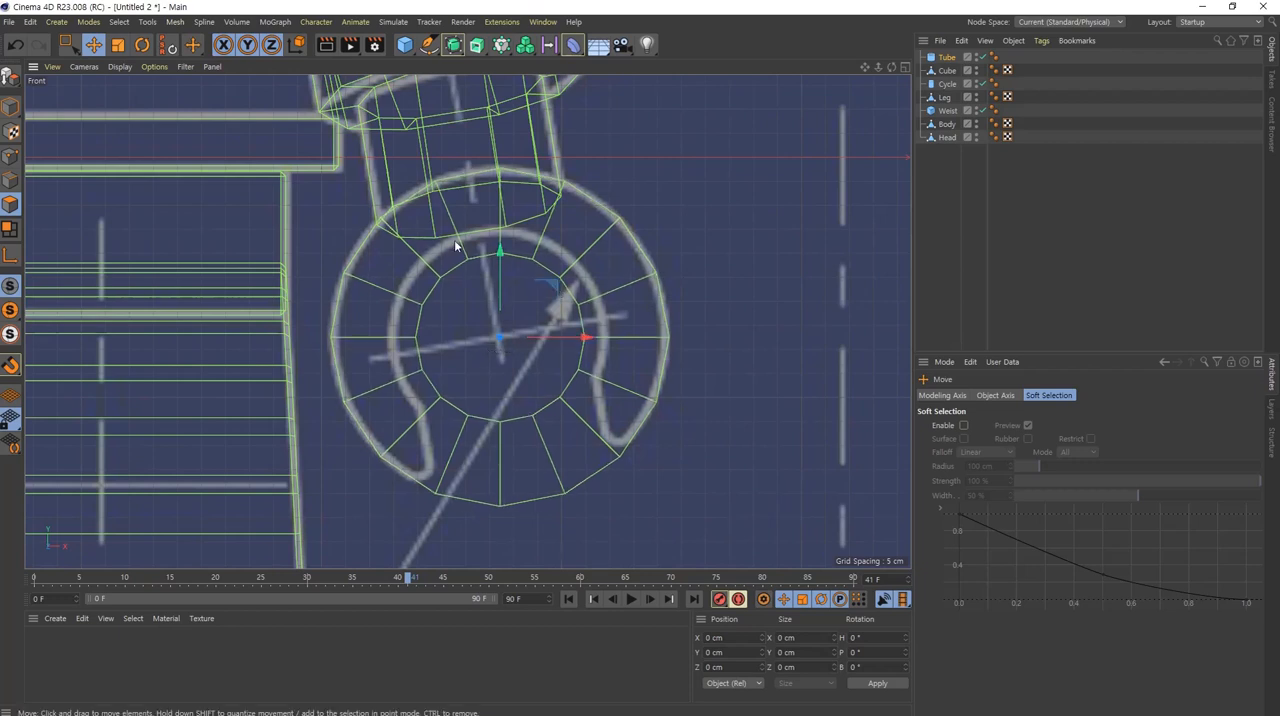
Step: Set the tube's inner radius to 22.612 cm to match the hand's inner circle, and nudge the tube into alignment
left_click(946, 57)
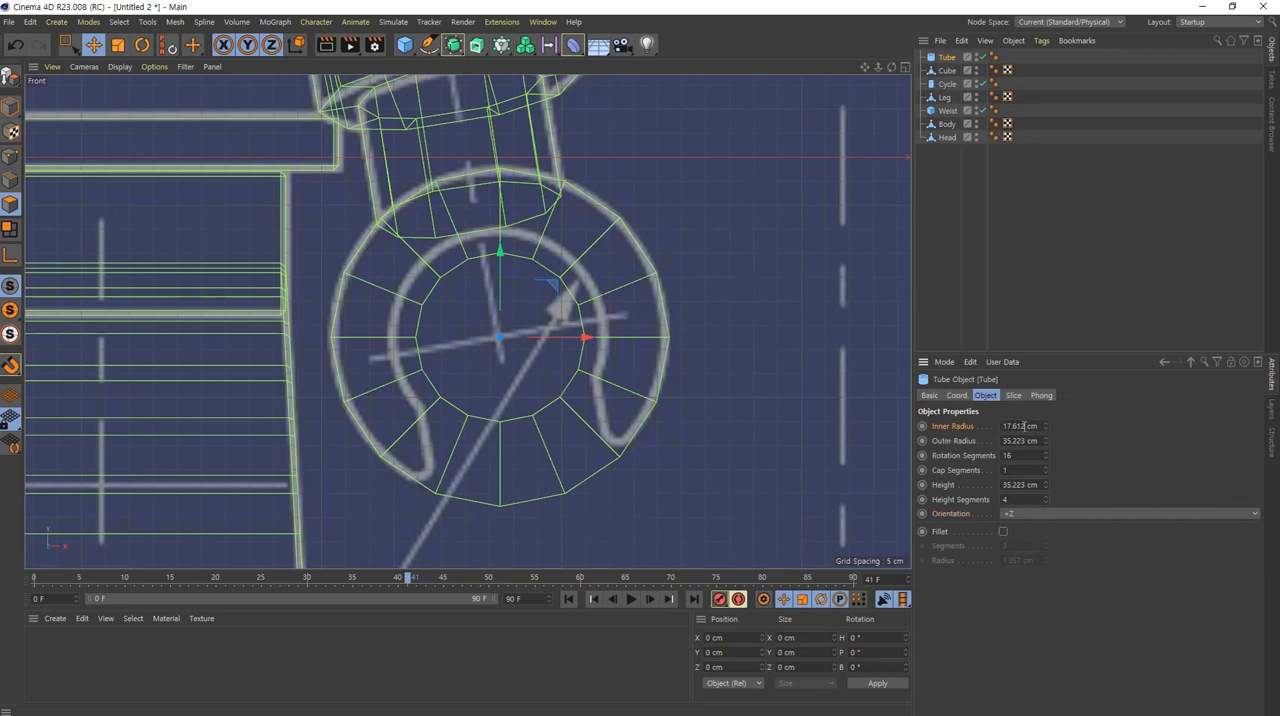
scroll(1023, 426, "up", 4)
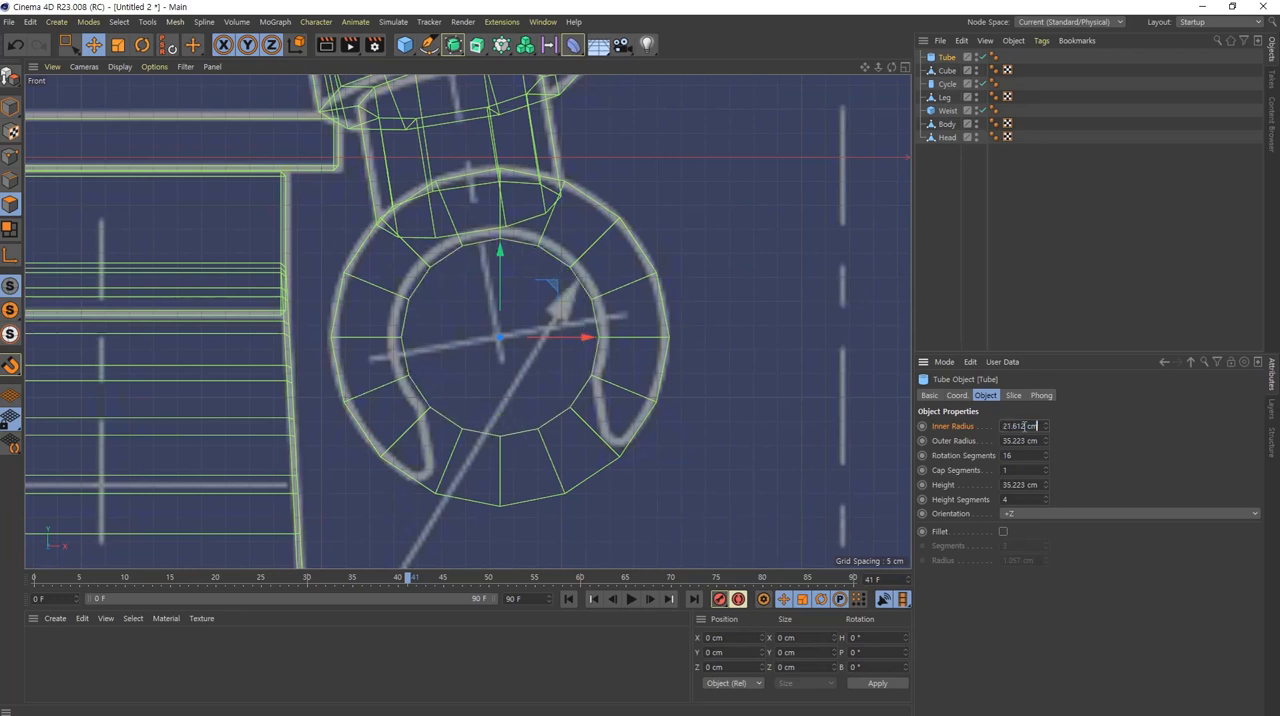
scroll(1030, 426, "up", 1)
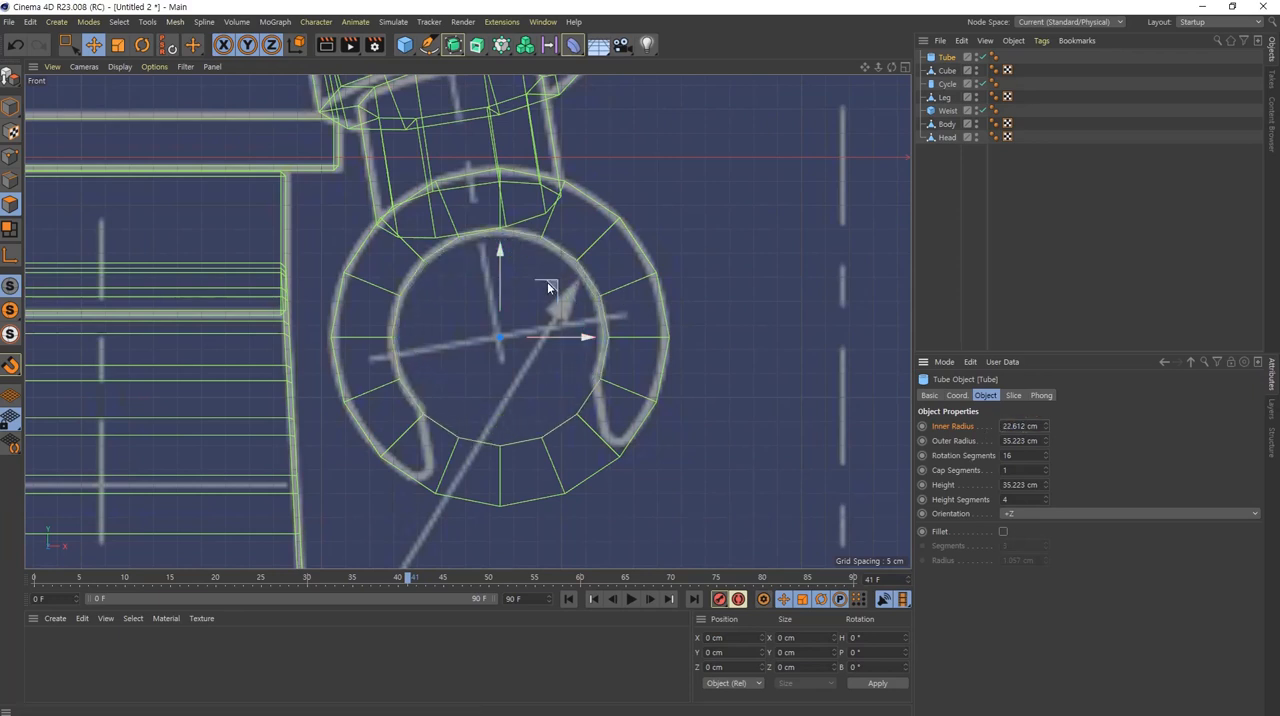
left_click_drag(552, 285, 550, 287)
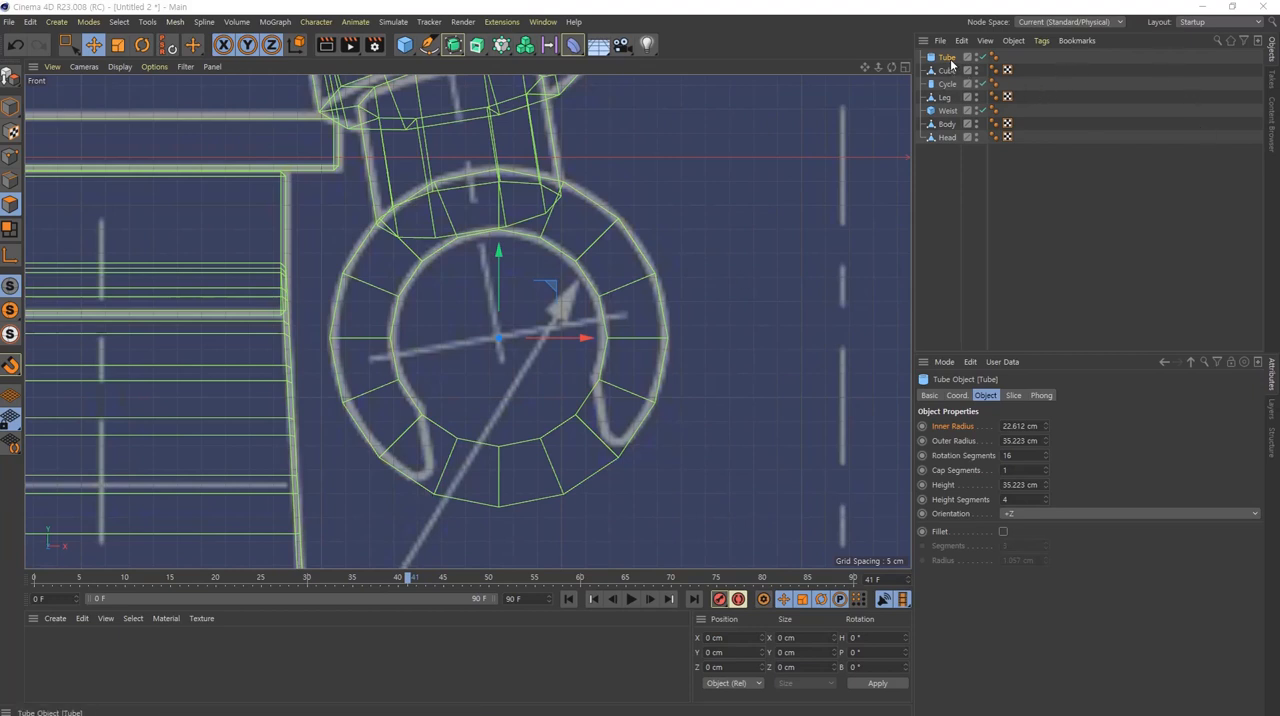
Step: Enable slicing on the tube from 117° to 403° to open the hand's grip as on the blueprint
left_click(1013, 395)
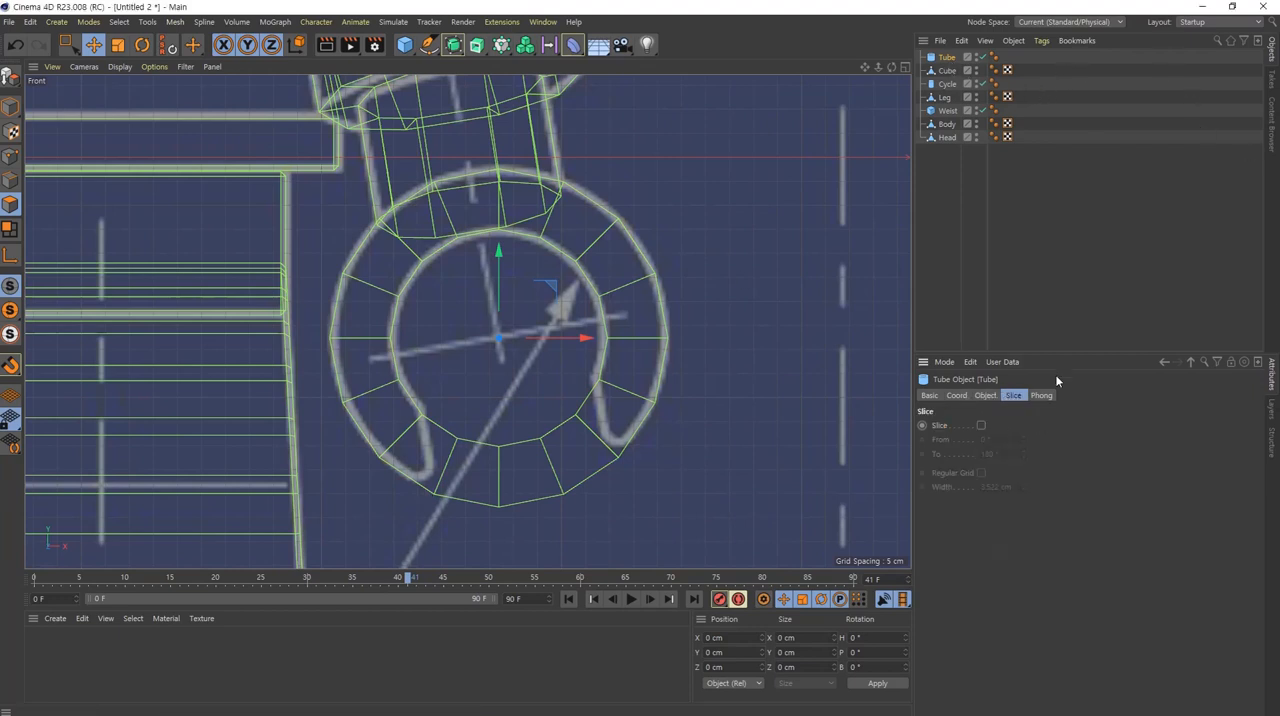
left_click(981, 425)
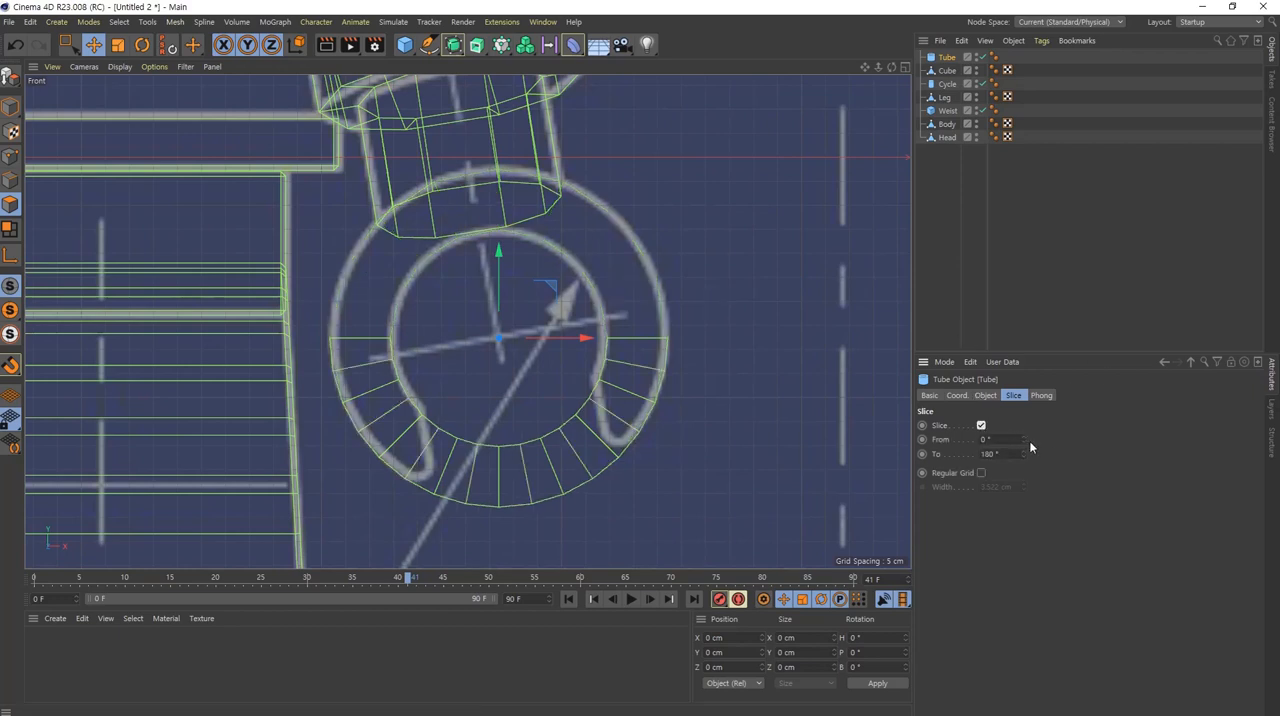
left_click_drag(1024, 439, 1023, 440)
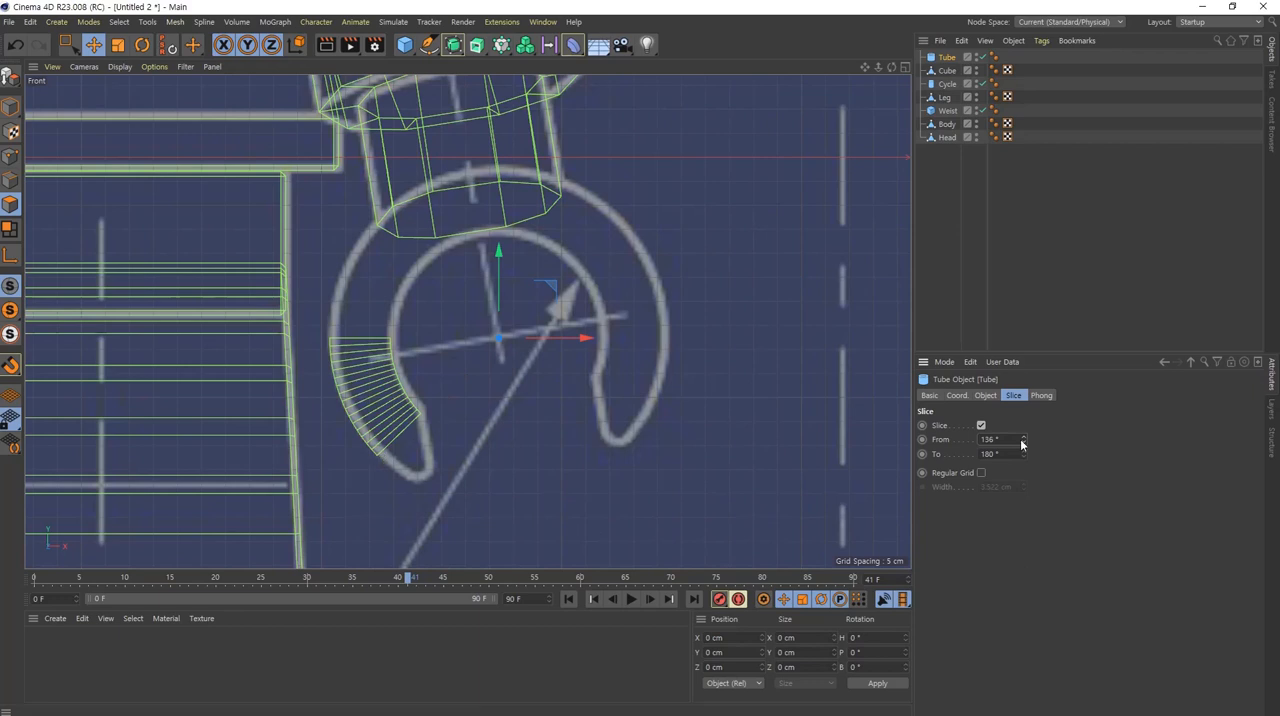
left_click_drag(1022, 454, 1023, 454)
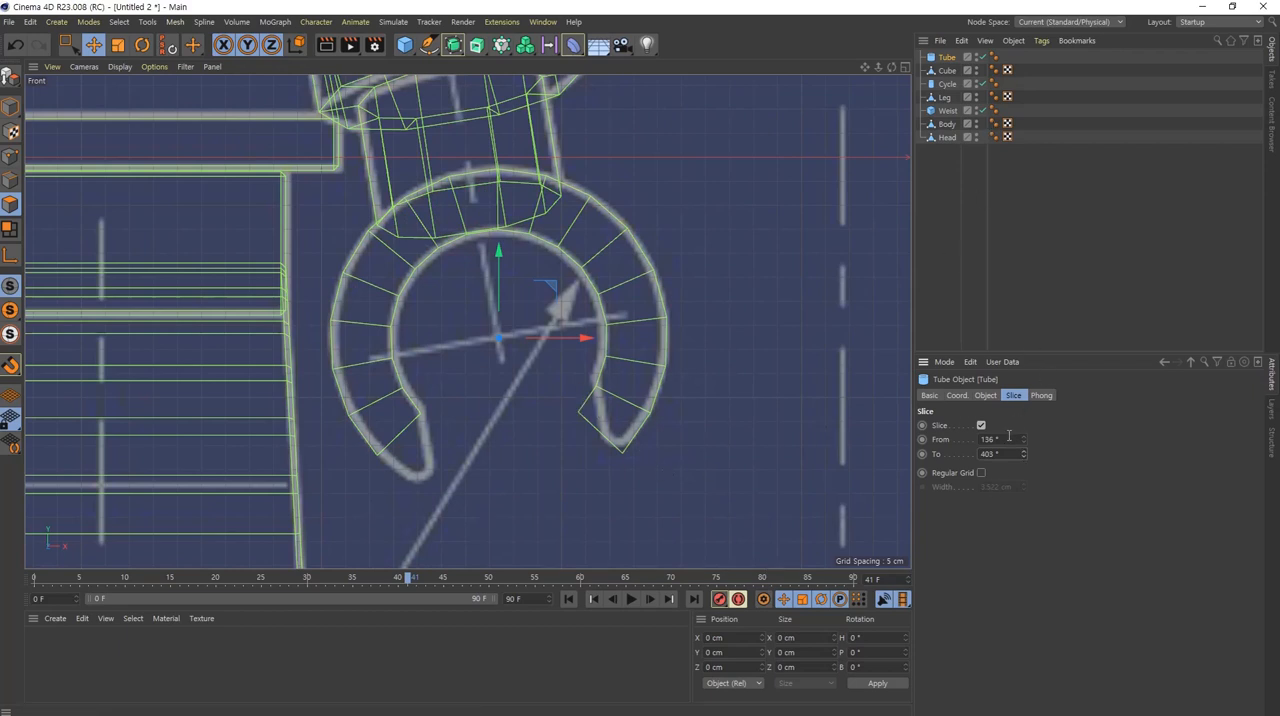
left_click(1009, 437)
scroll(1009, 437, "down", 18)
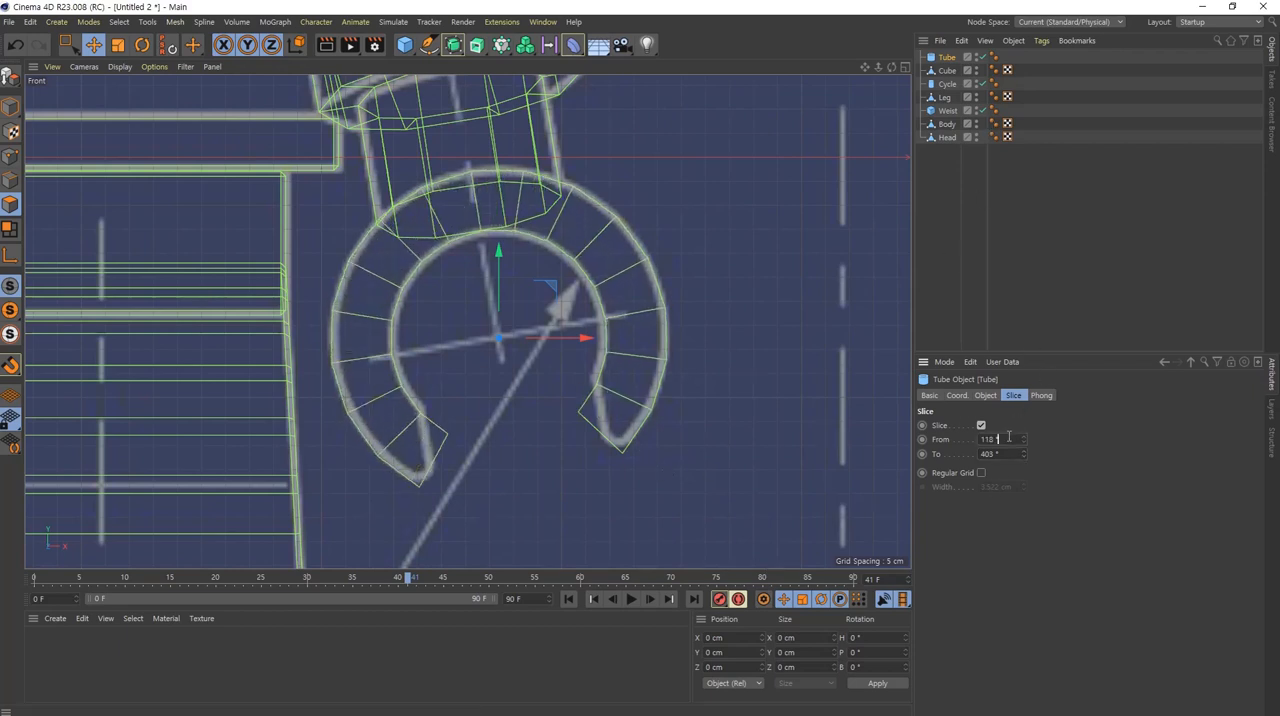
scroll(1009, 437, "down", 1)
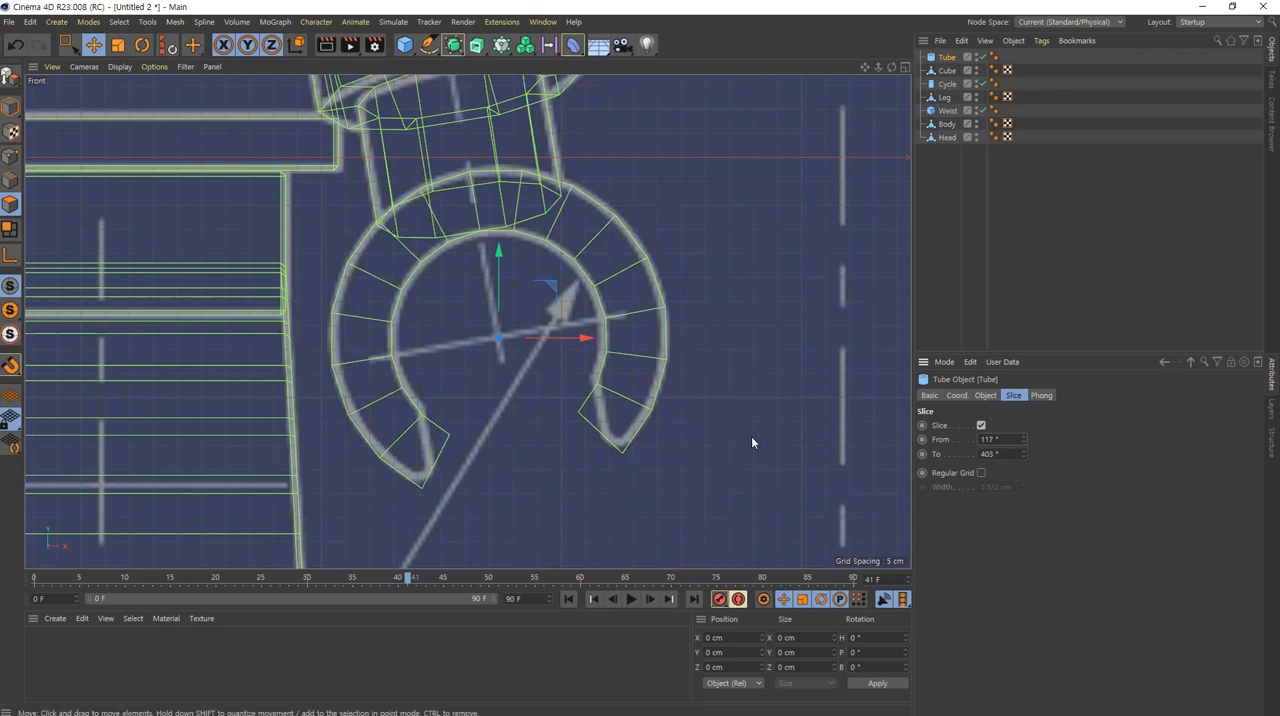
Step: Set the hand tube's height segments to 1
middle_click(642, 265)
middle_click(350, 248)
scroll(580, 424, "up", 7)
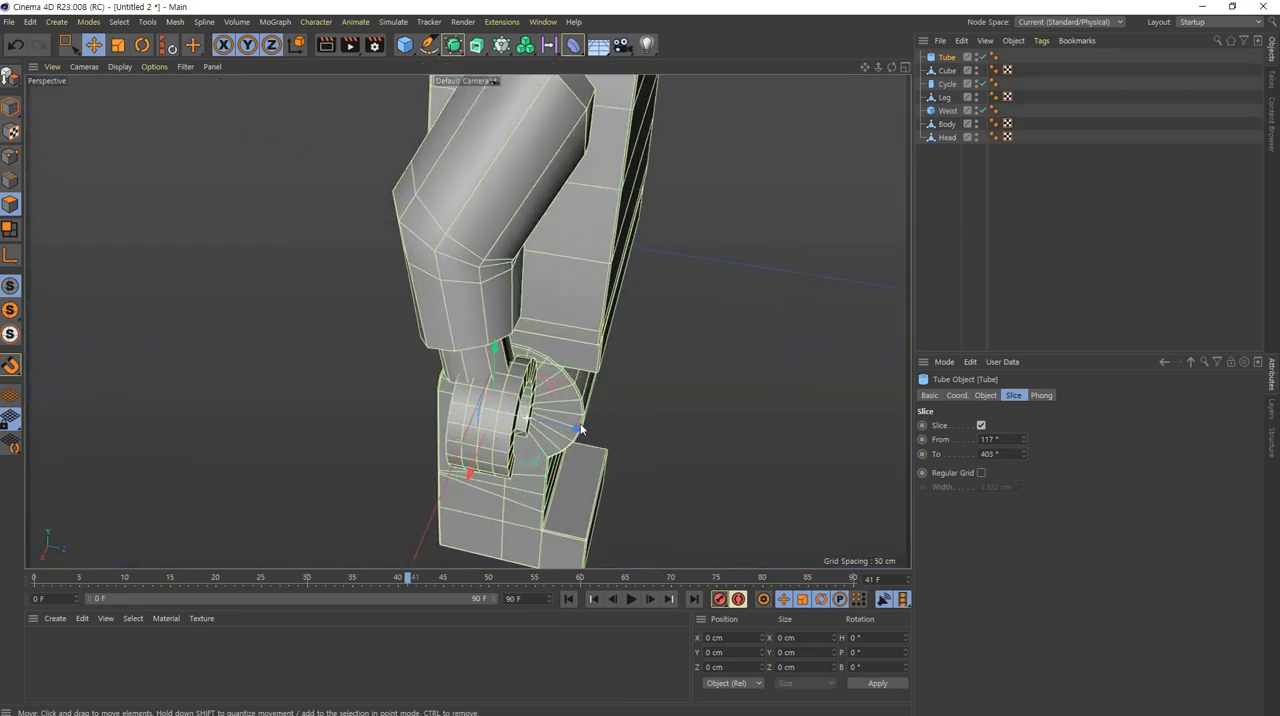
left_click_drag(605, 427, 562, 250, "alt")
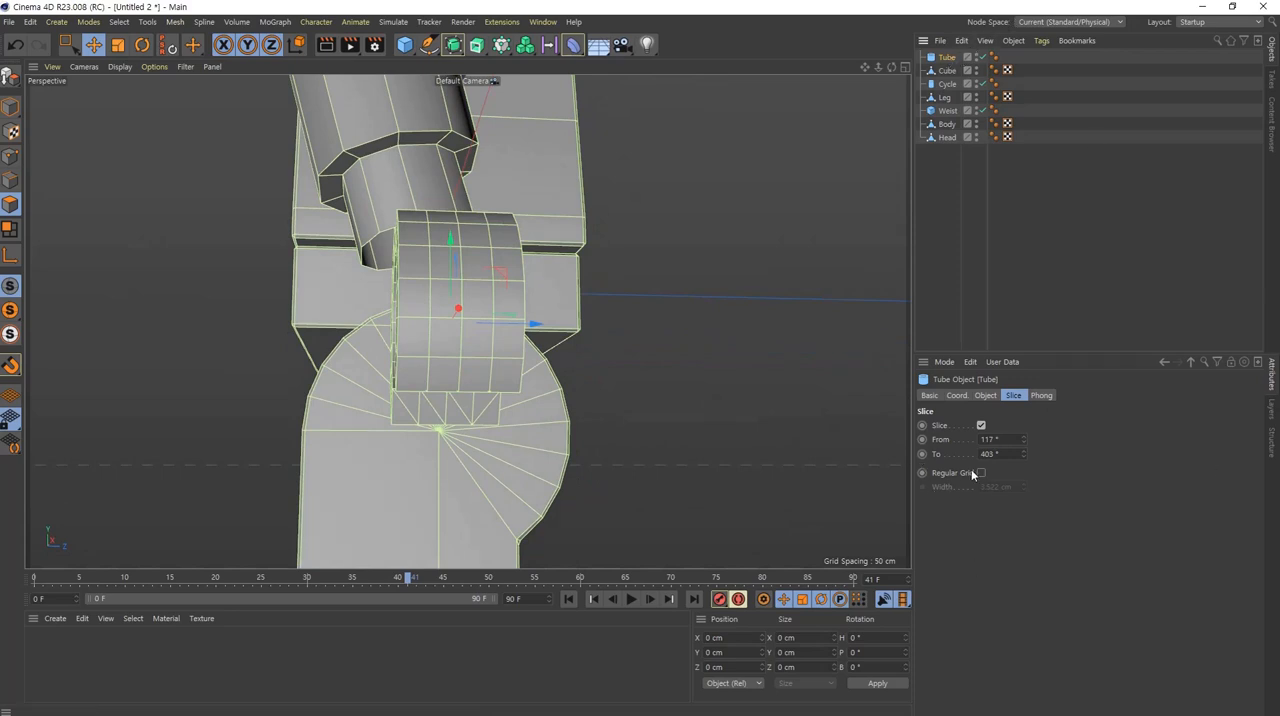
left_click(984, 395)
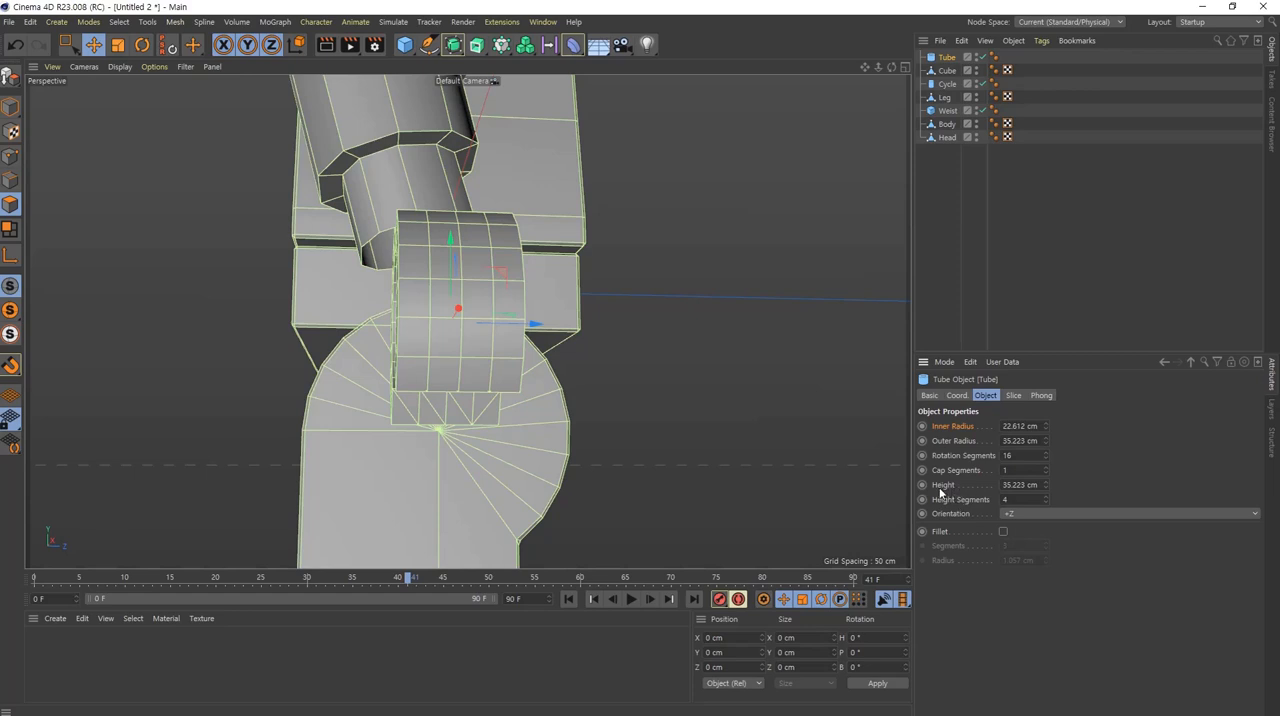
double_click(1018, 500)
type("1")
key("Return")
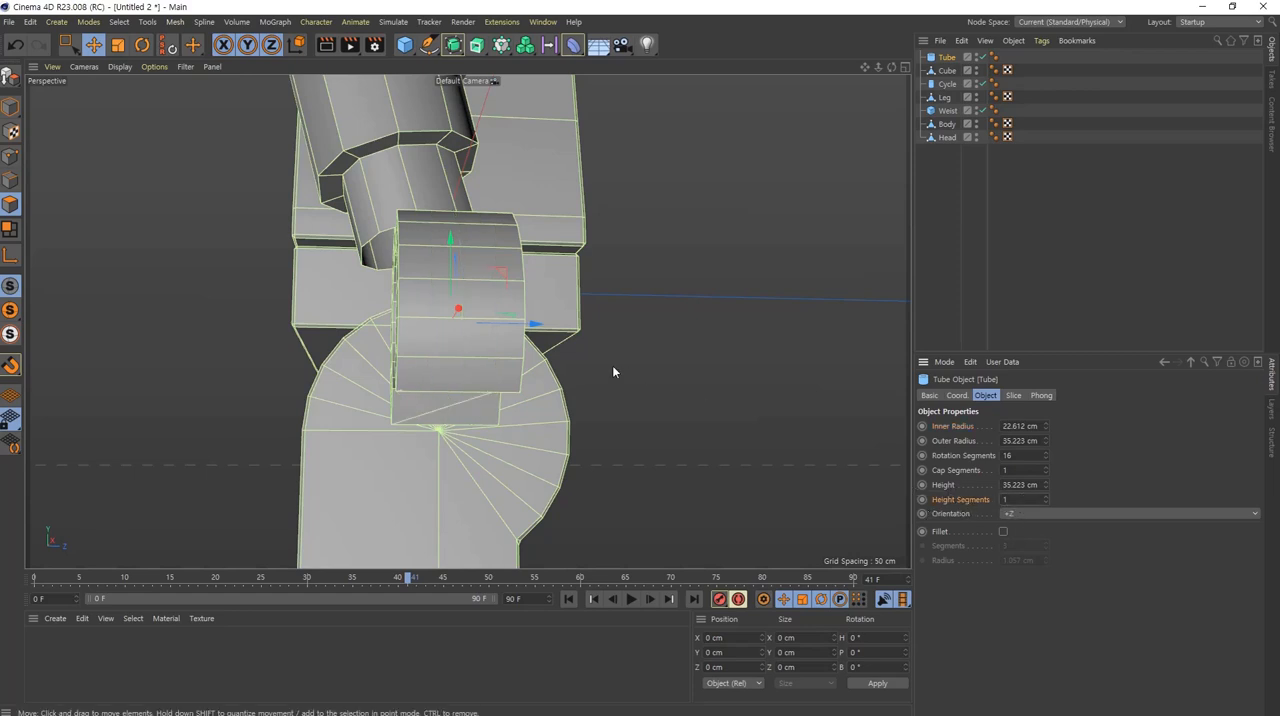
Step: Increase the tube's height to 58.223 cm and shift it along Z to match the hand's width on the side blueprint
middle_click(514, 337)
middle_click(266, 545)
middle_click_drag(515, 438, 480, 189, "alt")
scroll(616, 319, "up", 1)
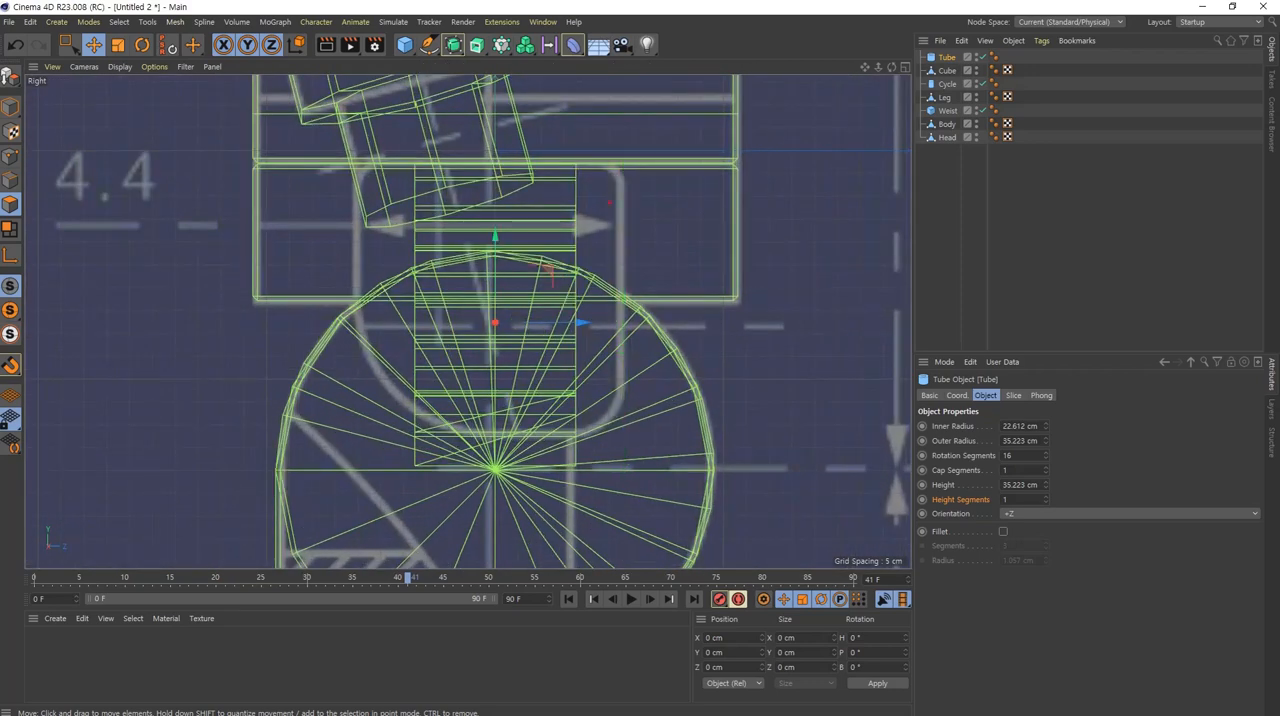
left_click_drag(622, 150, 622, 442)
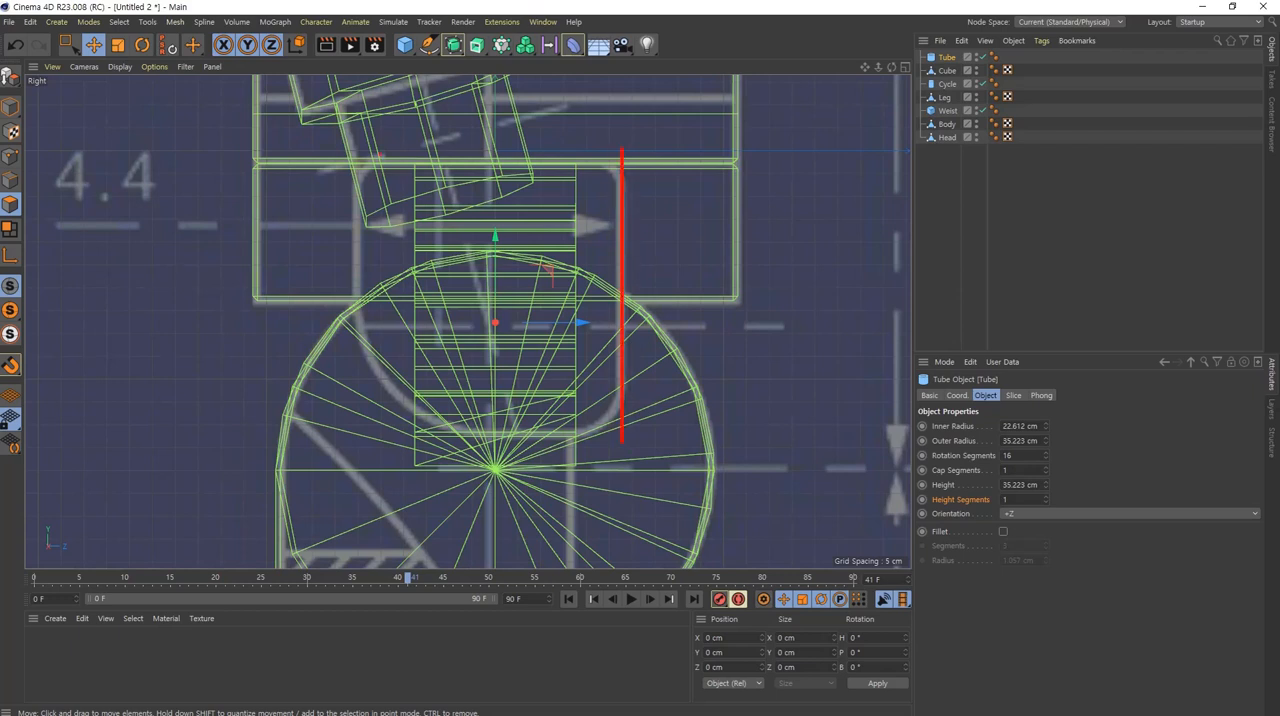
left_click_drag(361, 153, 361, 405)
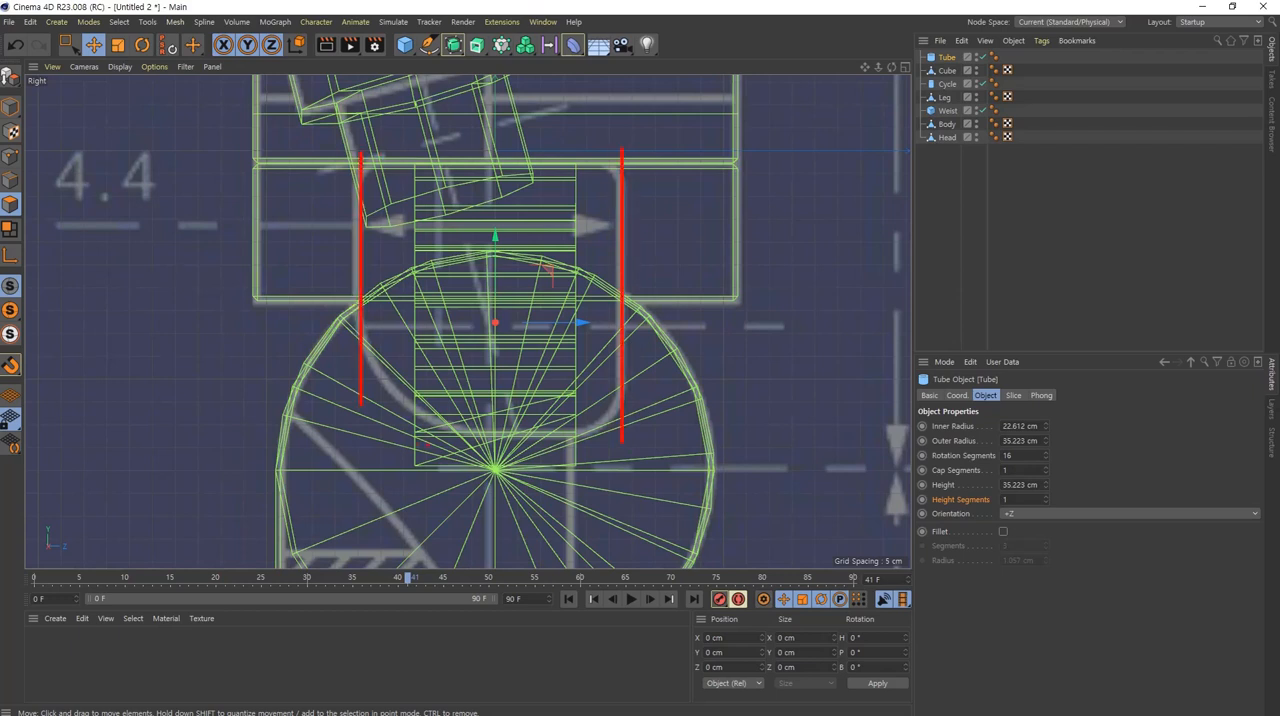
key("Escape")
left_click_drag(1034, 489, 1031, 484)
left_click_drag(586, 323, 576, 325)
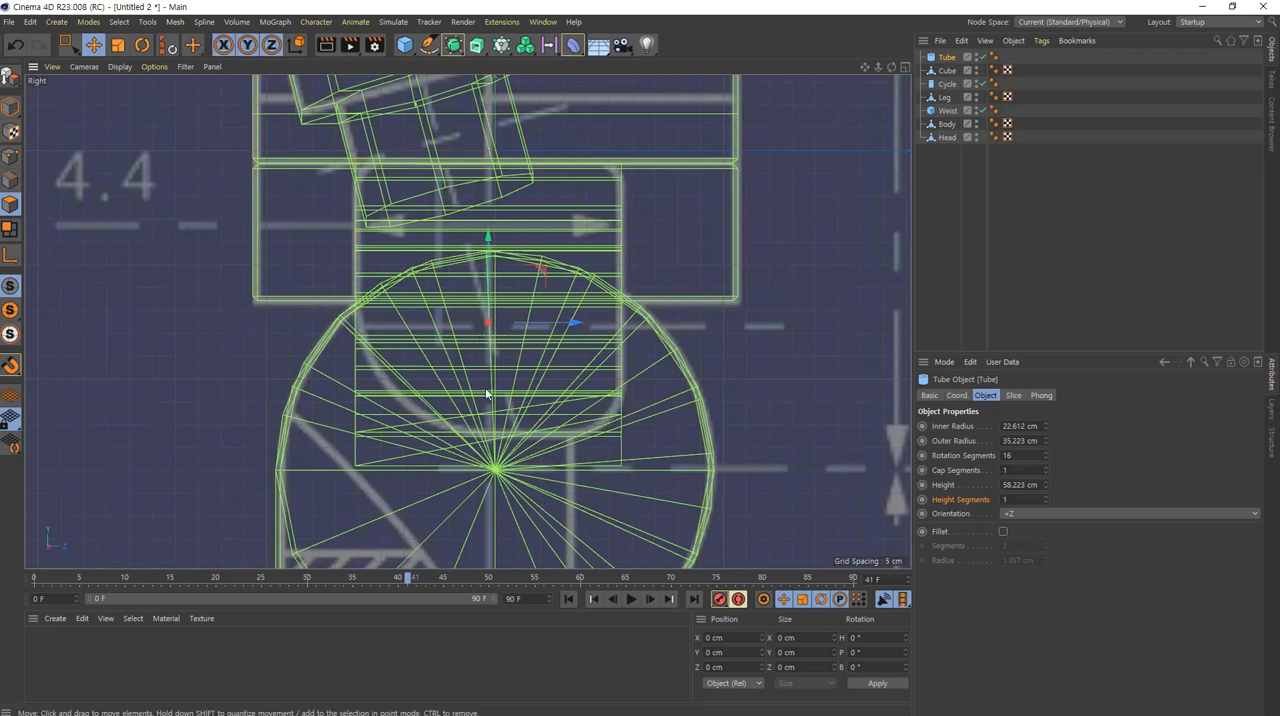
Step: Convert the sliced hand tube into an editable polygon object
middle_click(518, 286)
middle_click(243, 228)
left_click_drag(548, 325, 475, 372, "alt")
left_click_drag(734, 416, 500, 389, "alt")
left_click_drag(606, 339, 517, 340, "alt")
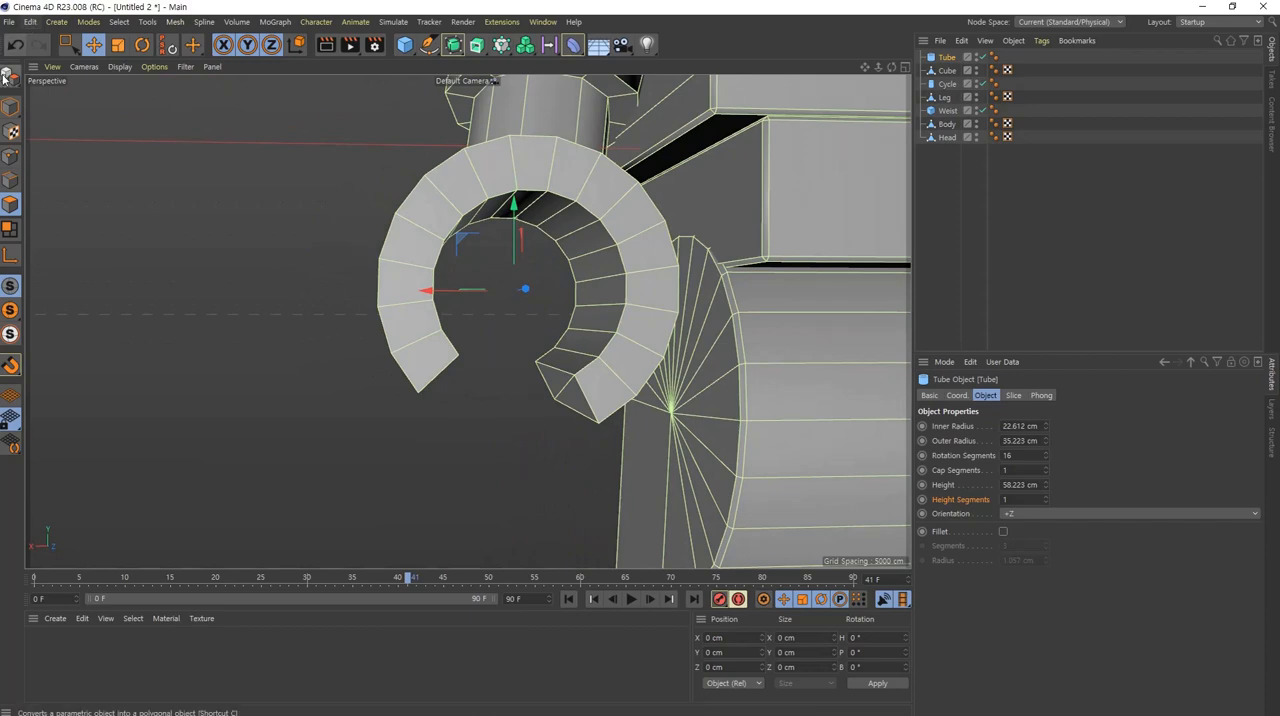
left_click(10, 75)
Step: Move the end points of the grip's outer tip, farther from the body, onto the front blueprint outline to taper it
left_click_drag(606, 416, 592, 374, "alt")
middle_click(591, 374)
middle_click(674, 557)
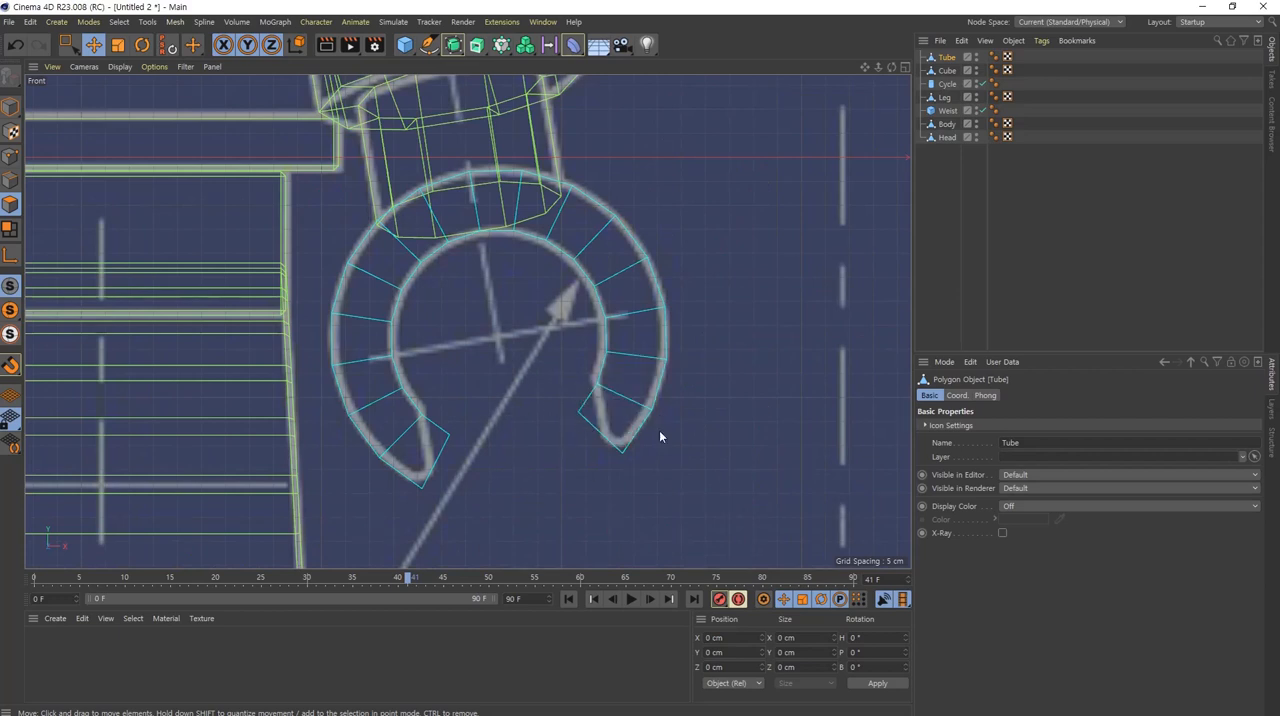
middle_click_drag(628, 397, 616, 344, "alt")
left_click(11, 157)
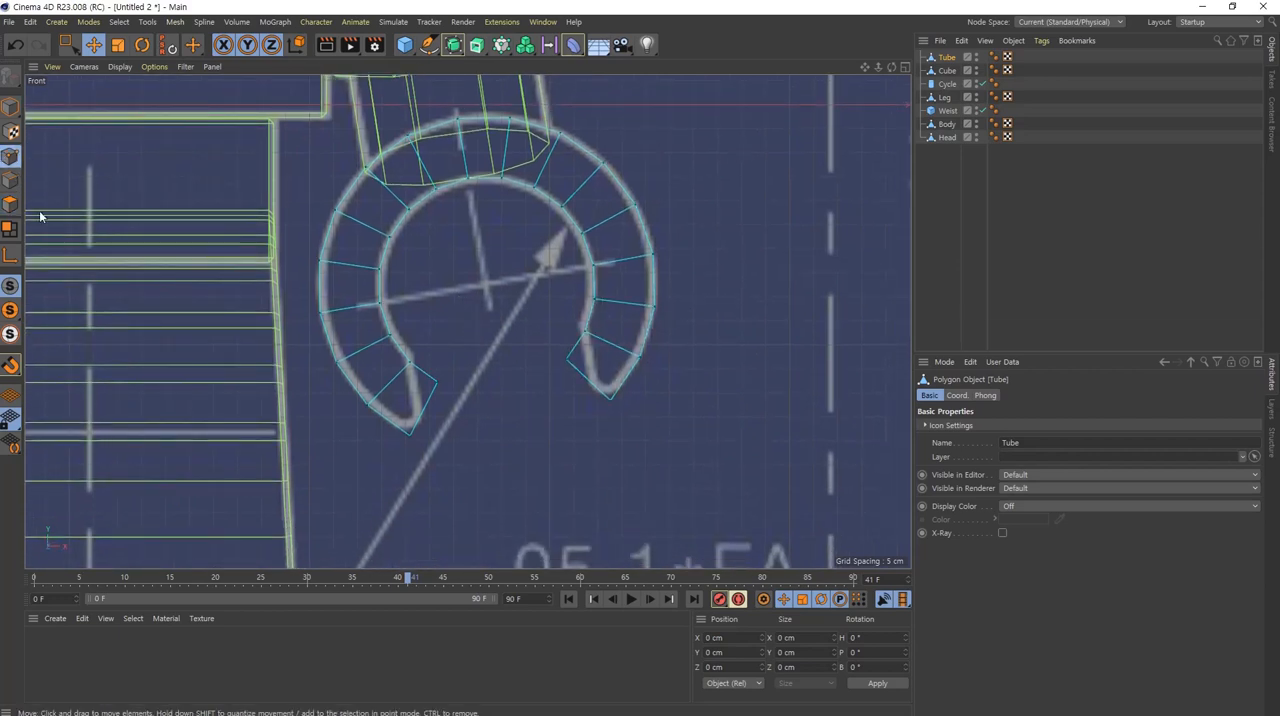
left_click(66, 44)
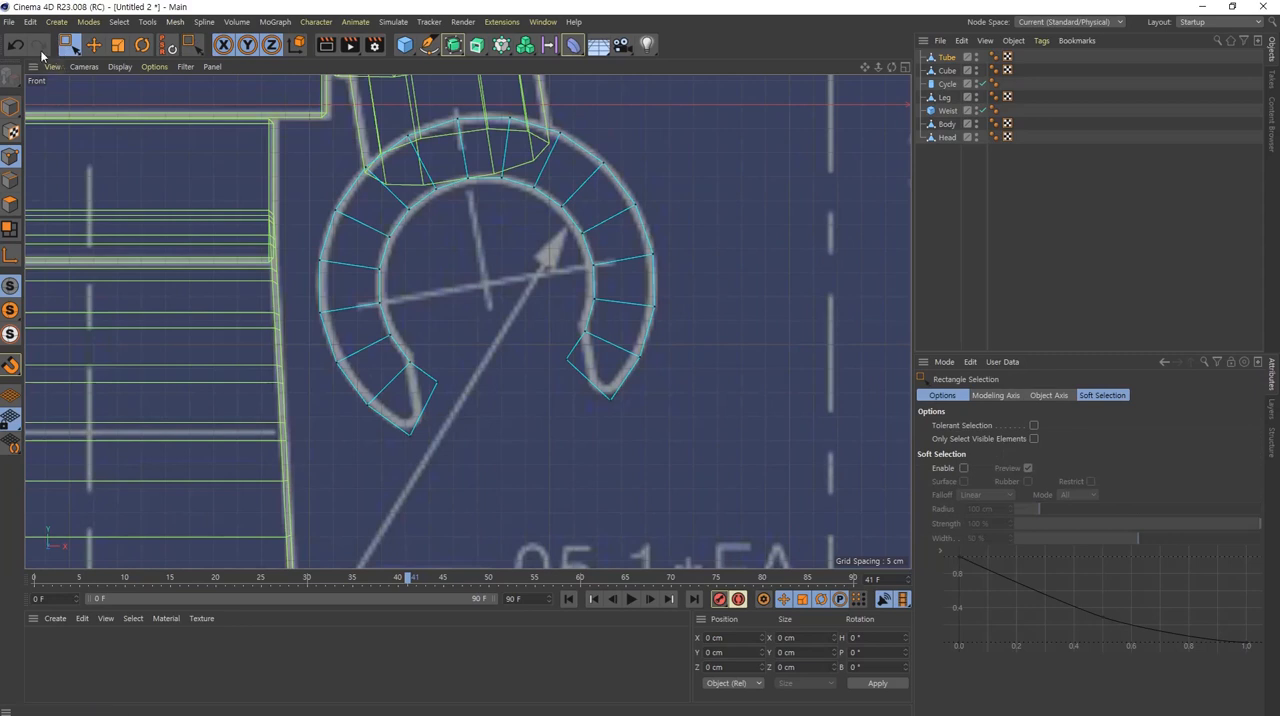
scroll(568, 385, "up", 4)
left_click_drag(560, 357, 597, 399)
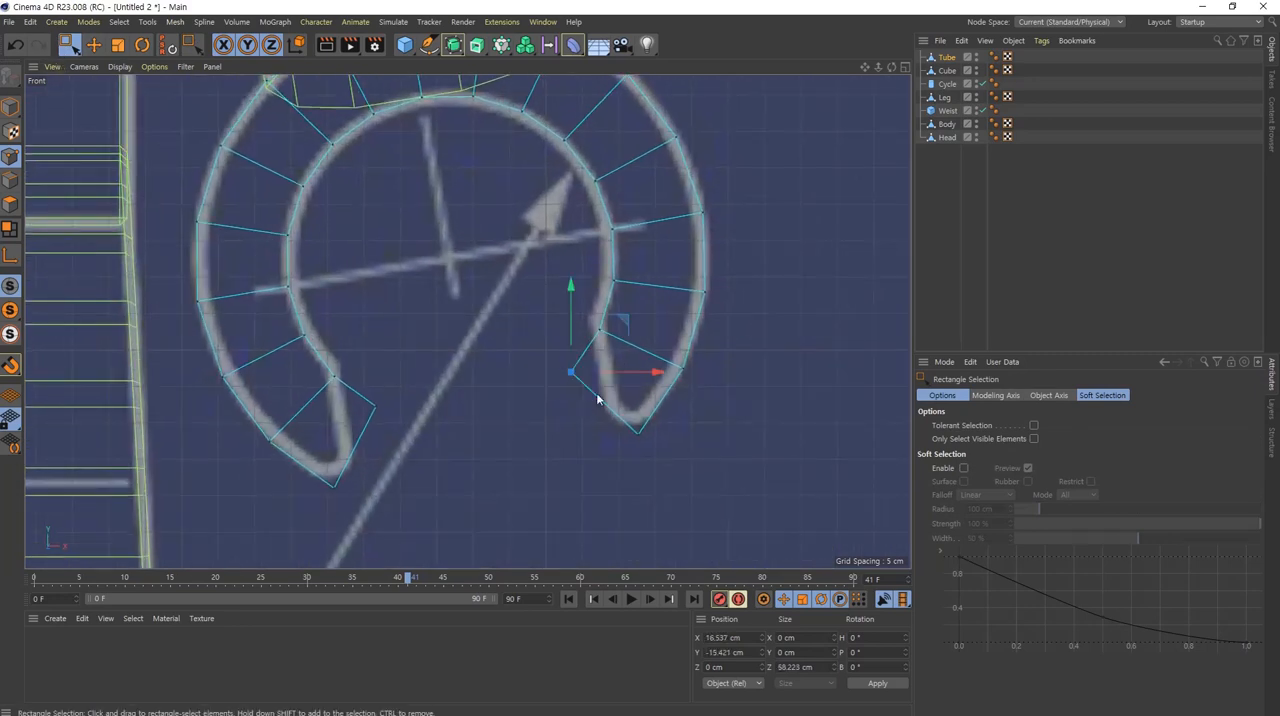
left_click_drag(624, 324, 660, 353)
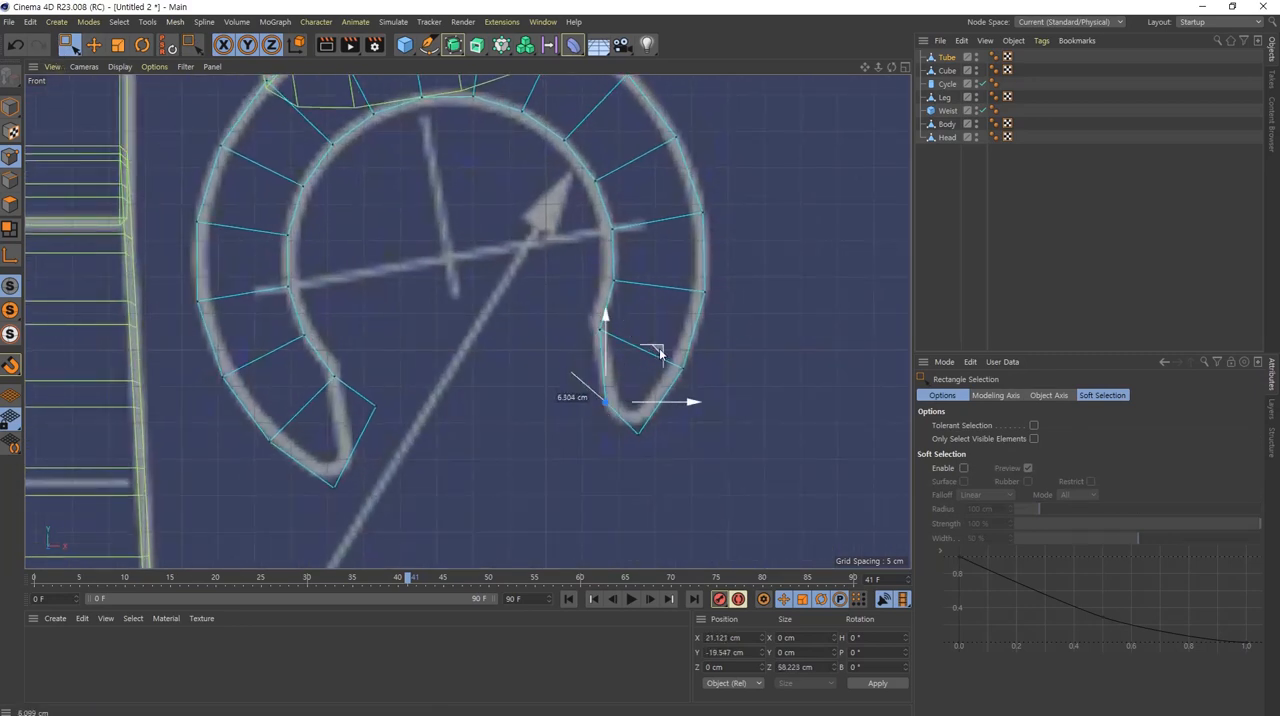
left_click_drag(672, 490, 604, 415)
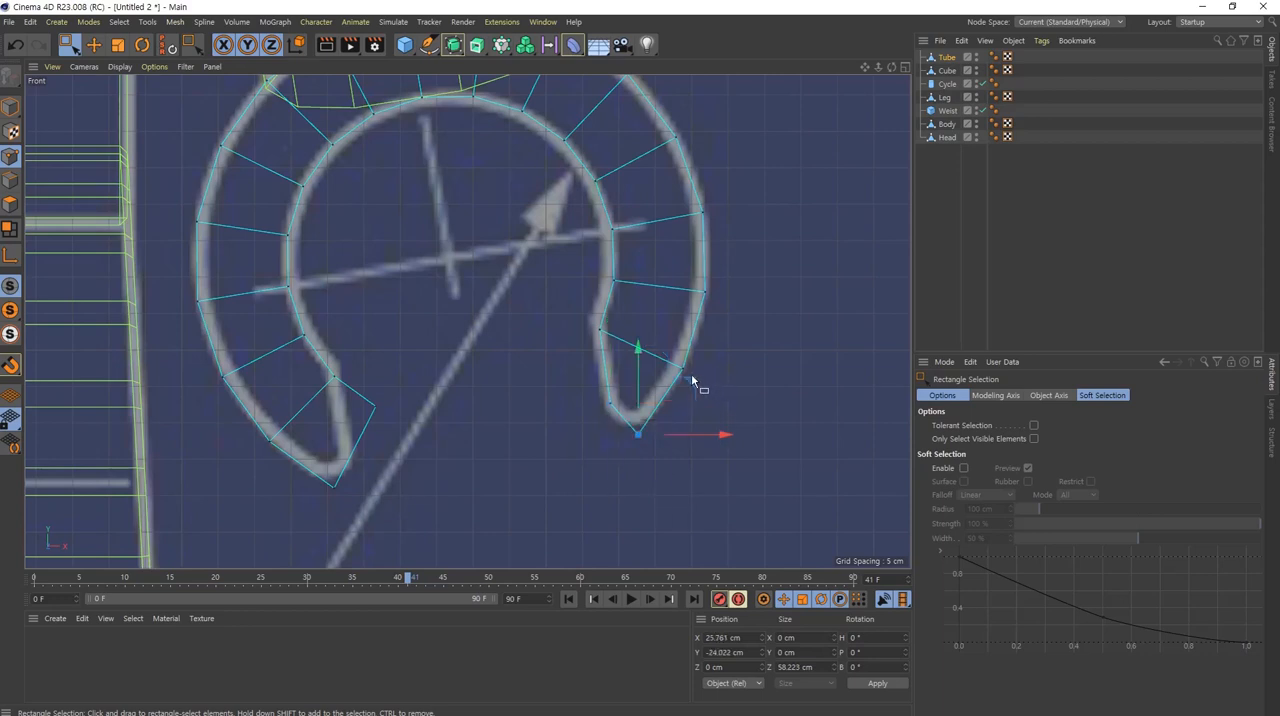
left_click_drag(691, 377, 691, 364)
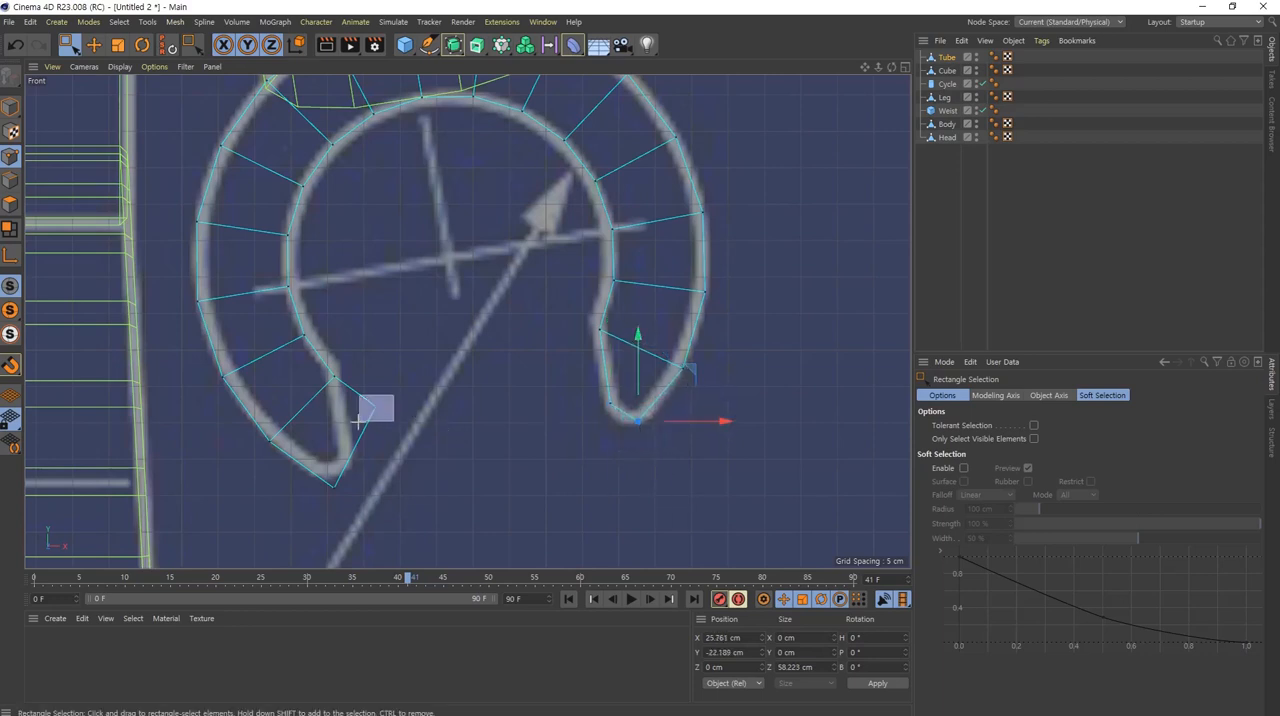
Step: Move the end points of the grip's inner tip, nearer the leg, onto the front blueprint outline to taper it
left_click_drag(357, 421, 358, 421)
left_click_drag(425, 362, 400, 412)
left_click_drag(370, 470, 306, 514)
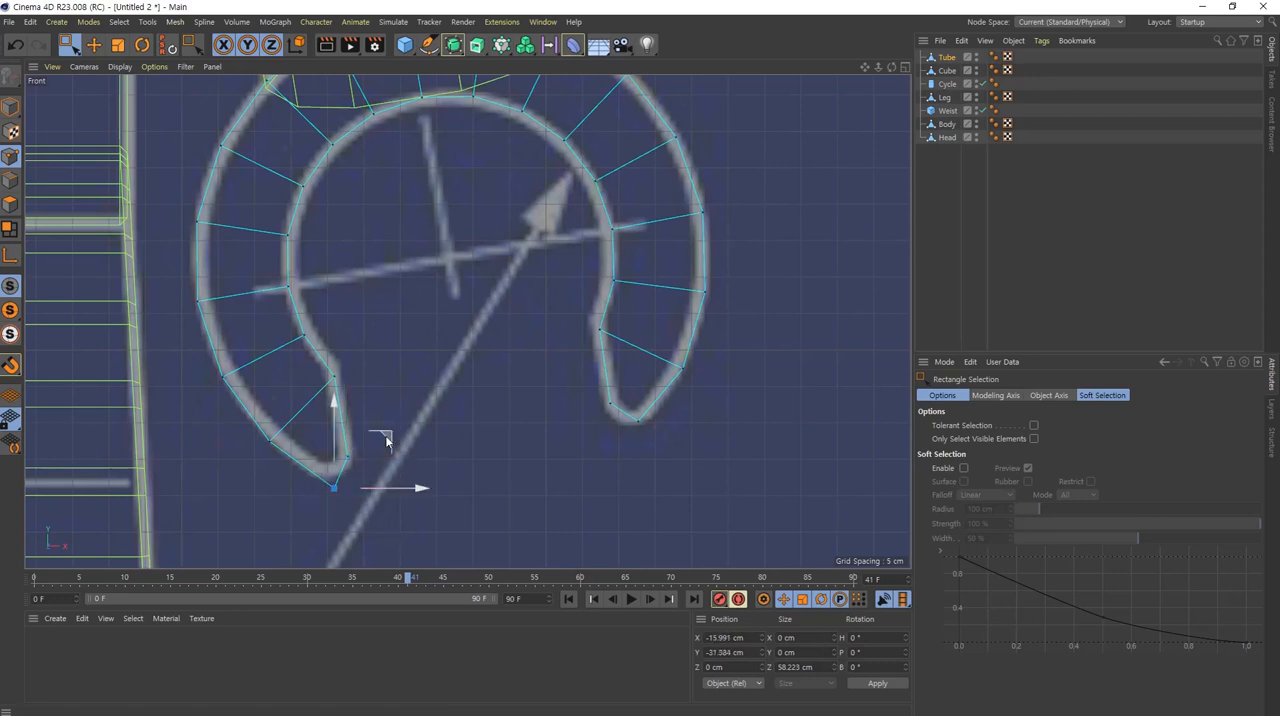
left_click_drag(386, 438, 377, 423)
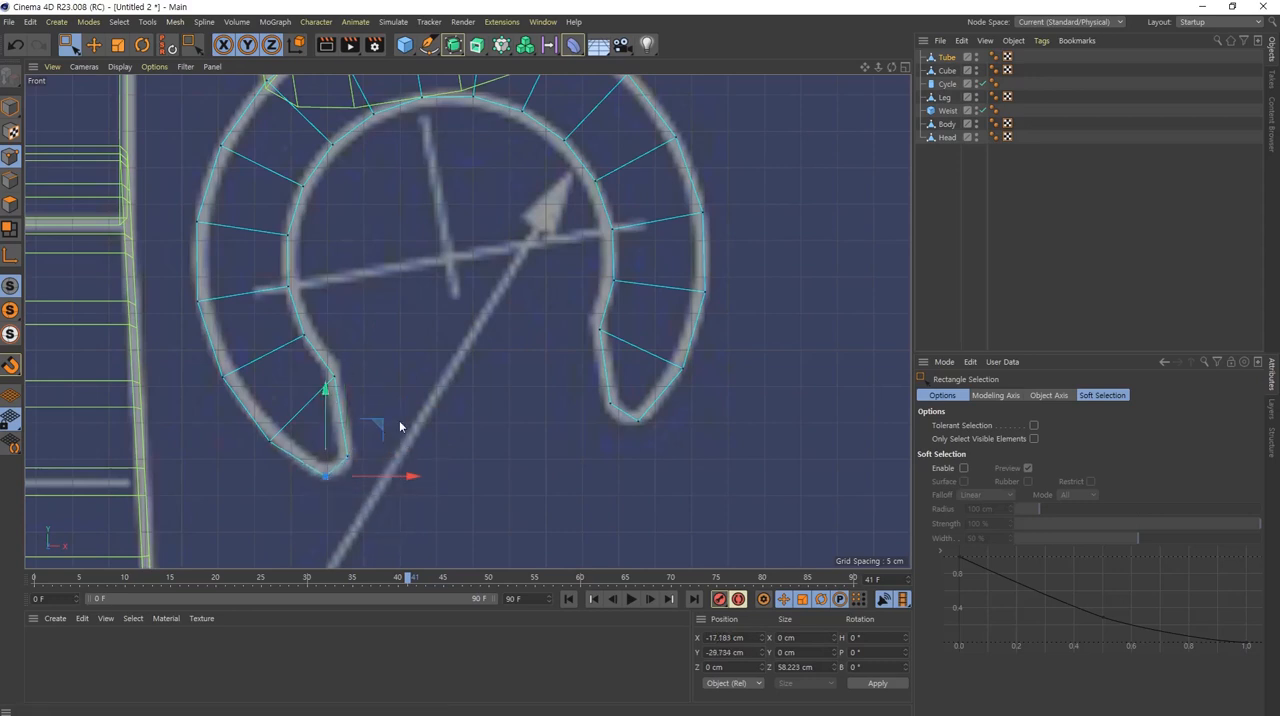
Step: Inspect the hand from the front and in perspective, and compare its side profile with the rounded blueprint outline
scroll(477, 364, "down", 1)
middle_click_drag(536, 332, 543, 388, "alt")
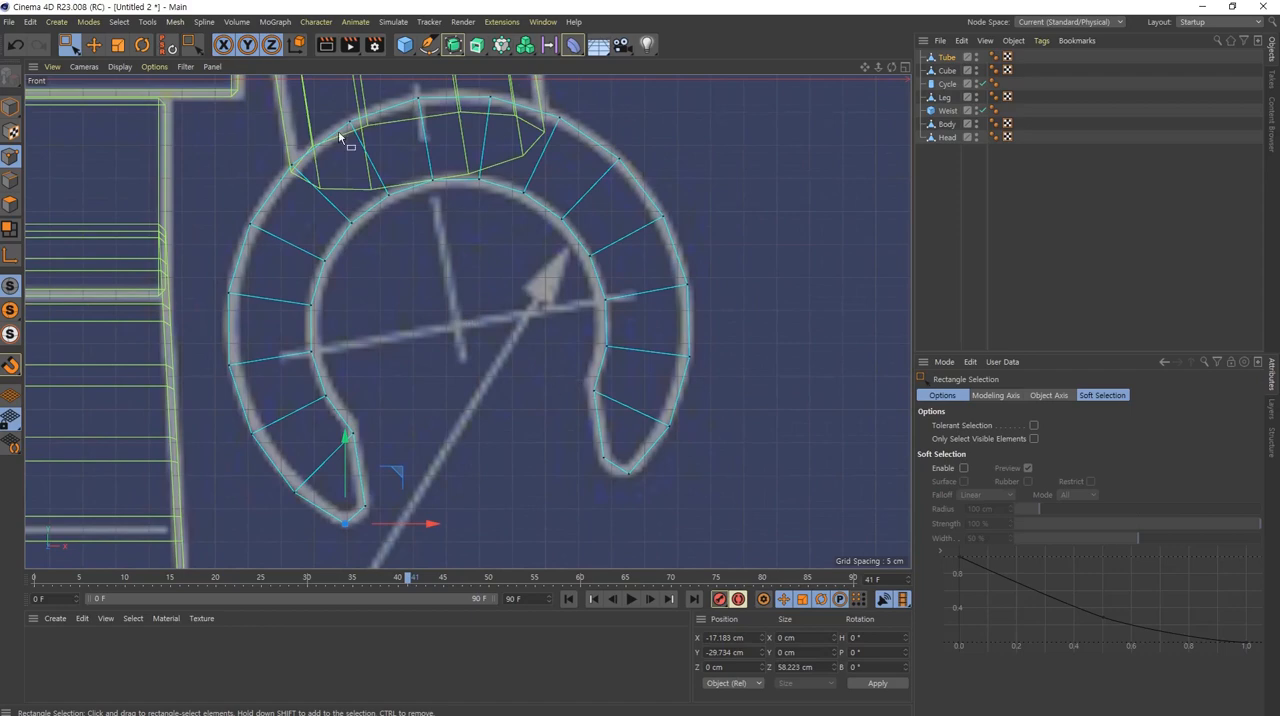
middle_click(598, 314)
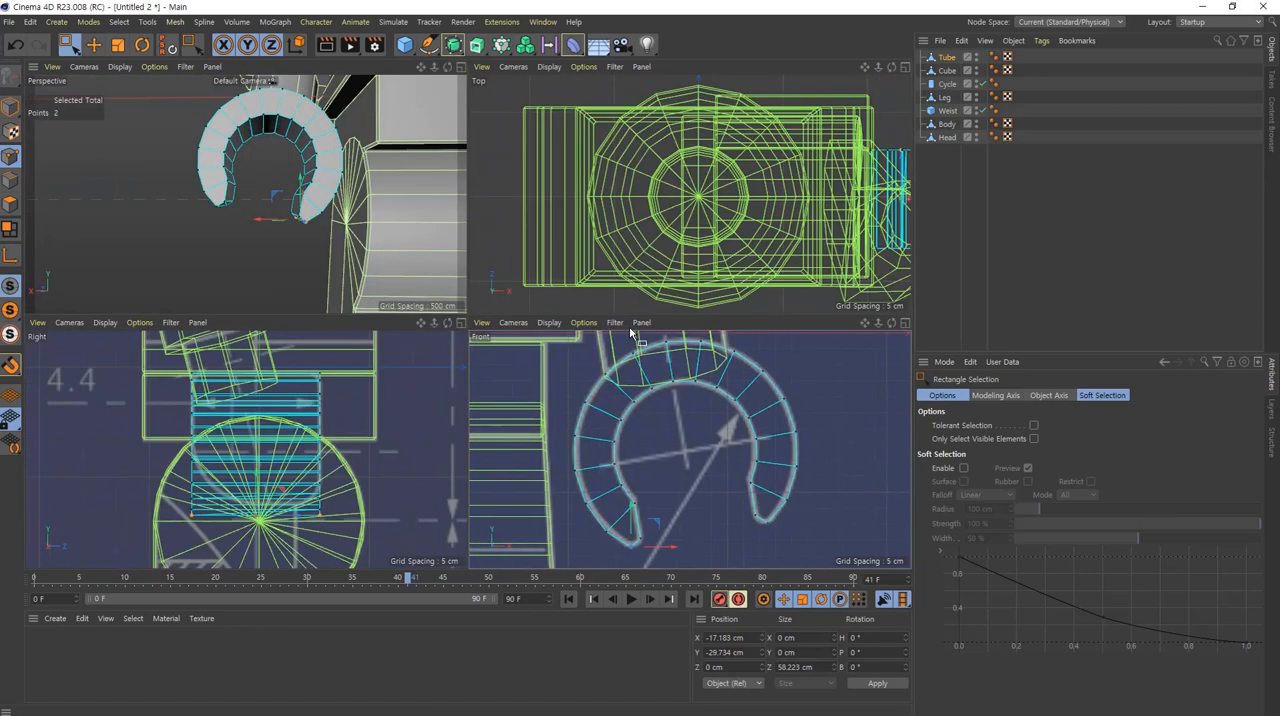
middle_click(309, 229)
left_click_drag(535, 258, 692, 250, "alt")
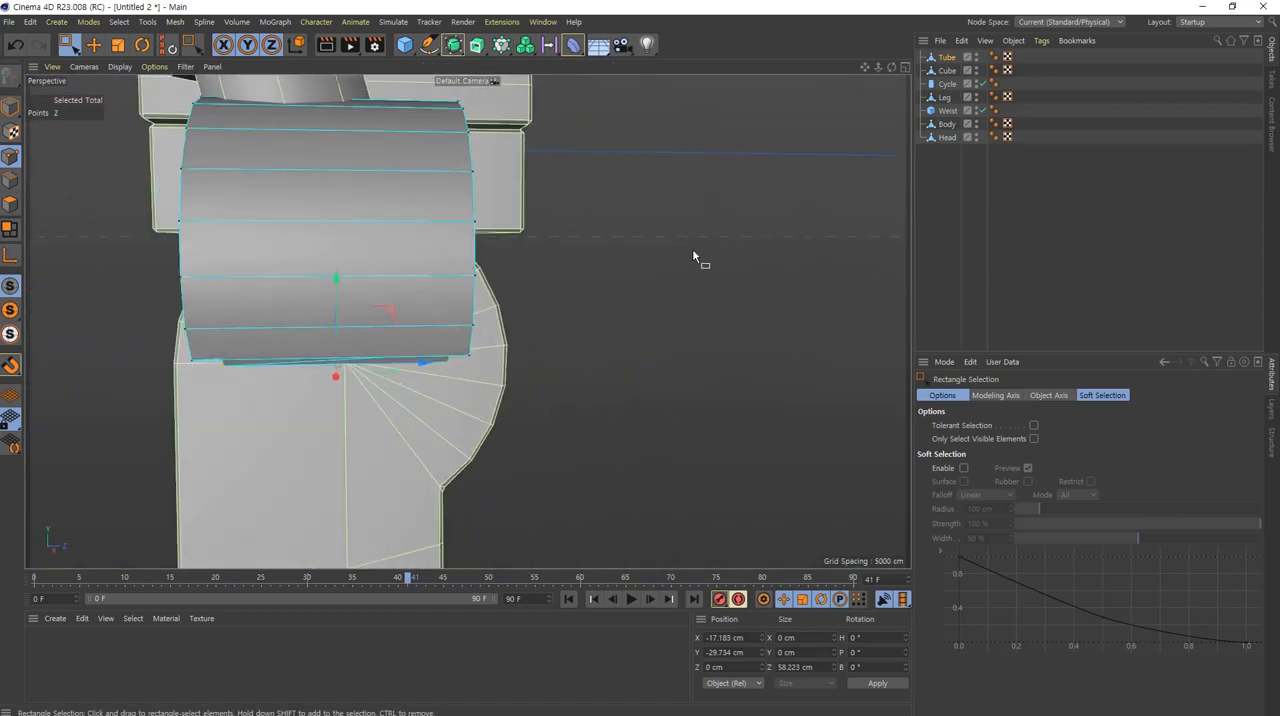
middle_click(402, 298)
middle_click(321, 484)
right_click_drag(549, 437, 654, 434, "alt")
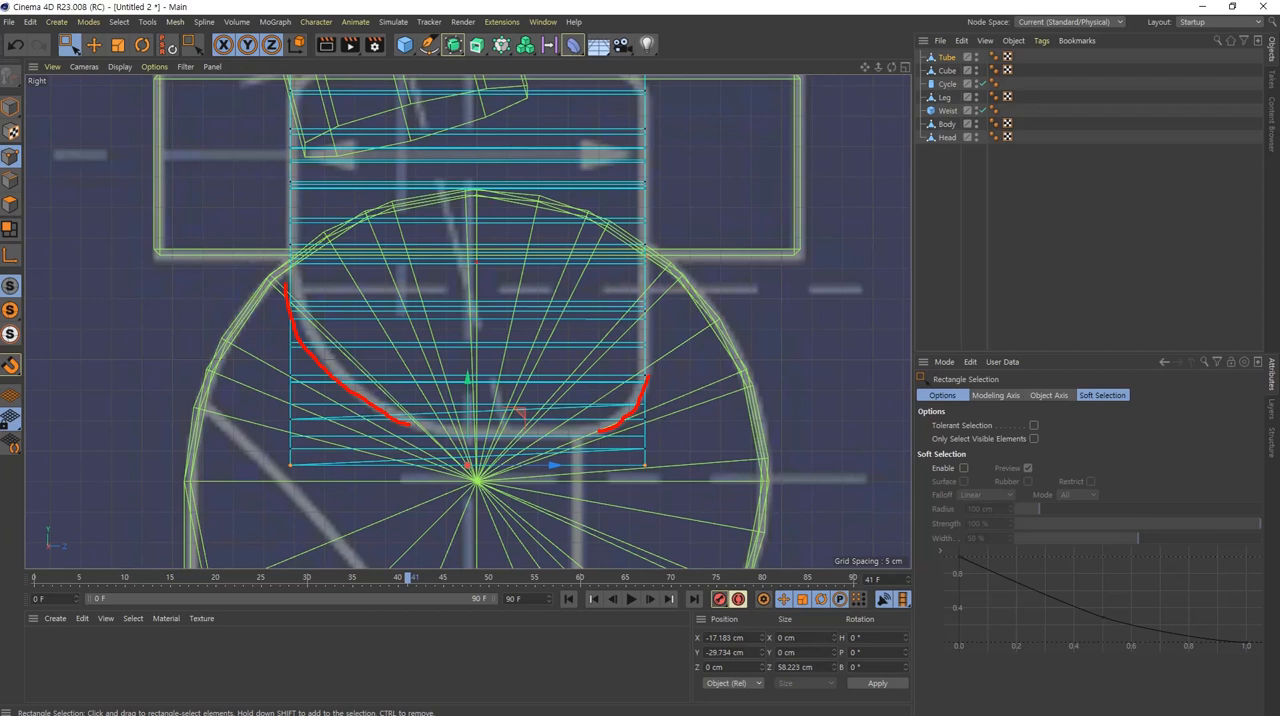
Step: Move the four end points on the +Z side of both grip tips inward to about Z 17.8 cm, following the side blueprint outline
key("Escape")
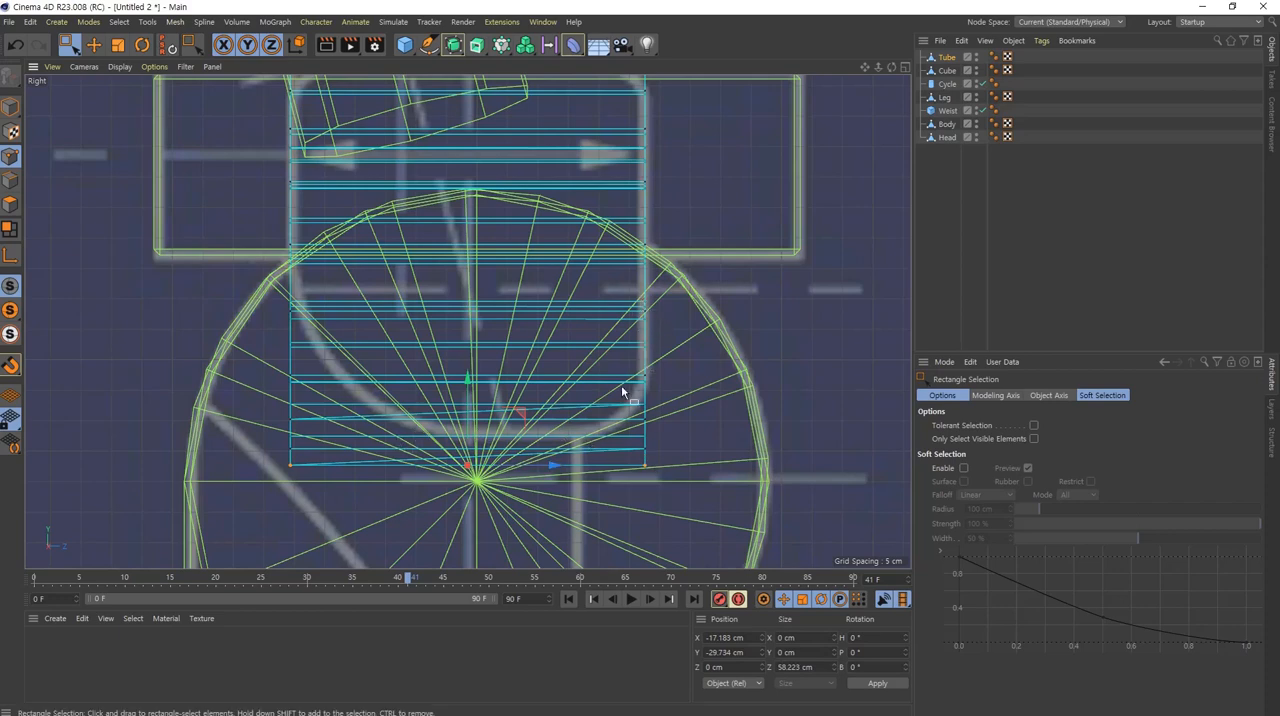
middle_click(531, 277)
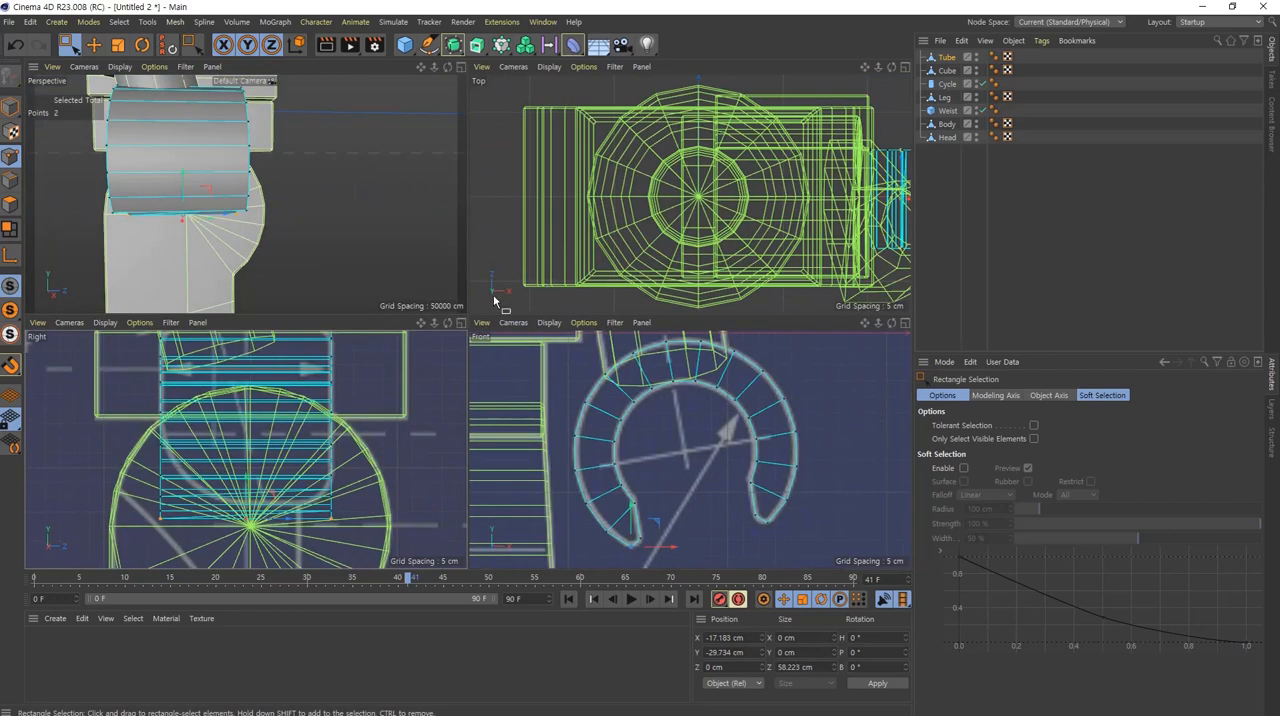
left_click_drag(101, 184, 320, 215, "alt")
scroll(356, 240, "up", 3)
key("e")
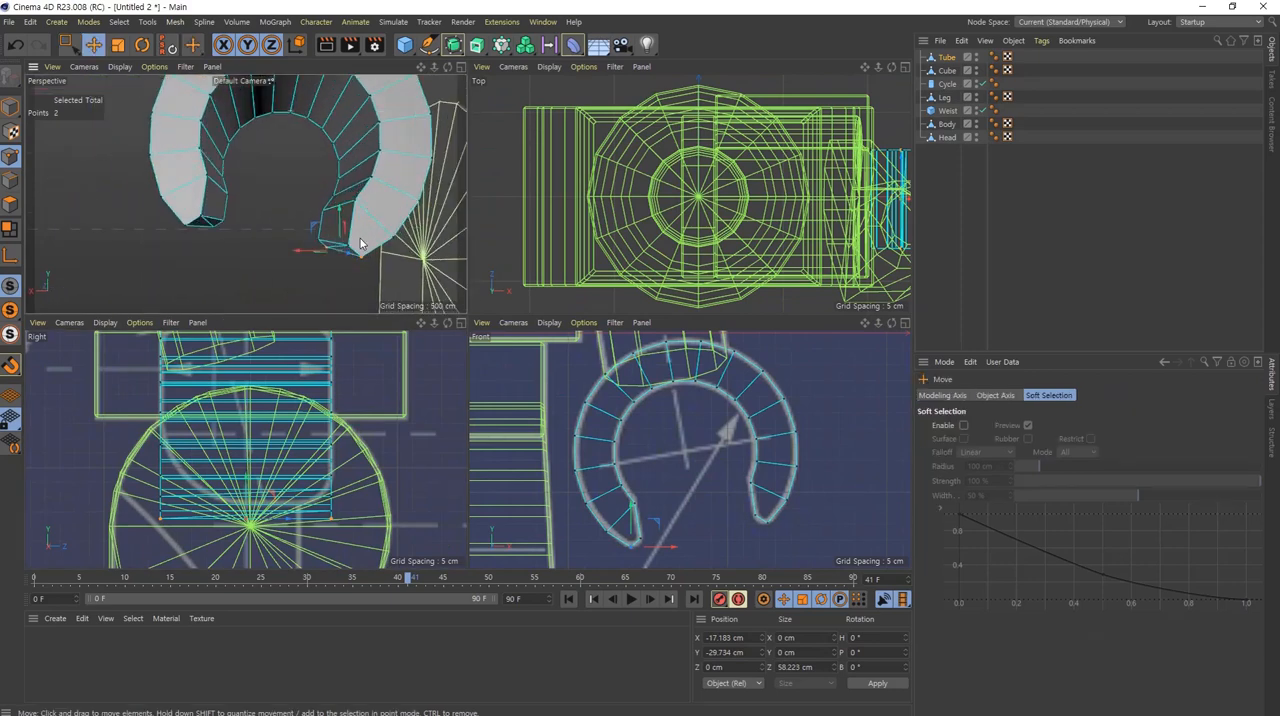
left_click_drag(404, 212, 408, 220, "alt")
scroll(260, 200, "up", 5)
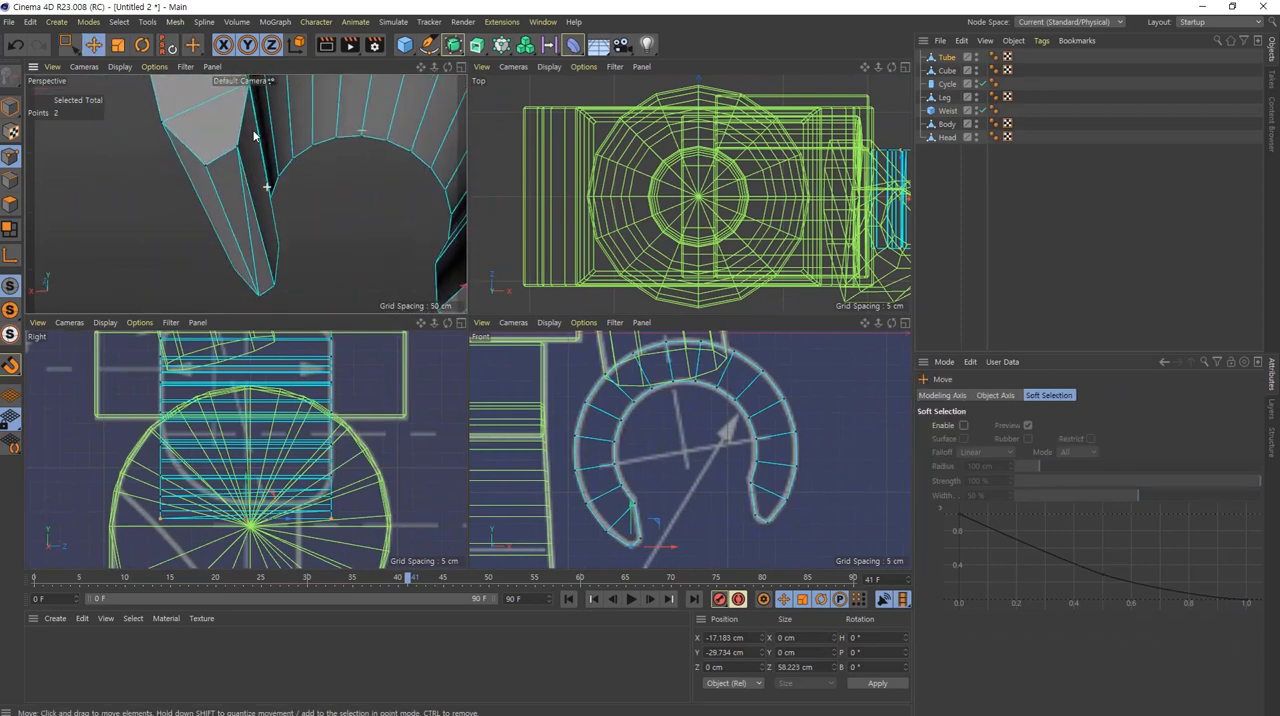
left_click(196, 182)
left_click(262, 257, "shift")
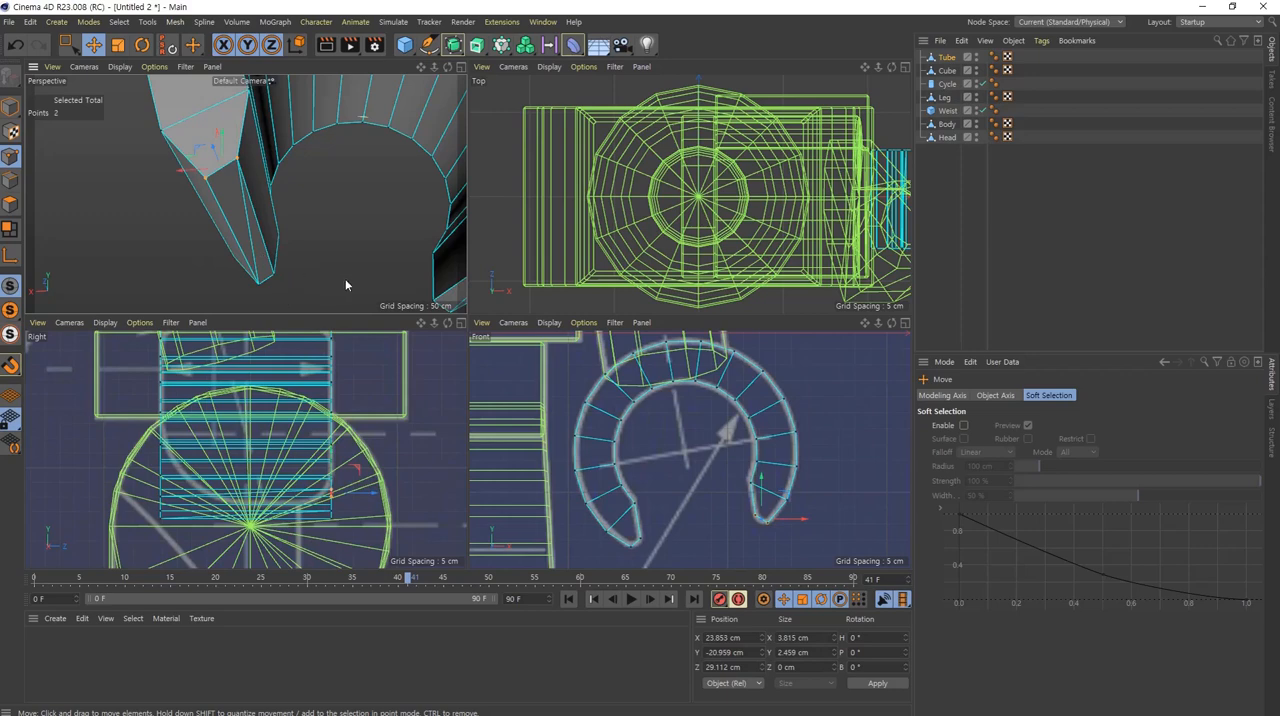
left_click_drag(435, 272, 368, 262, "alt")
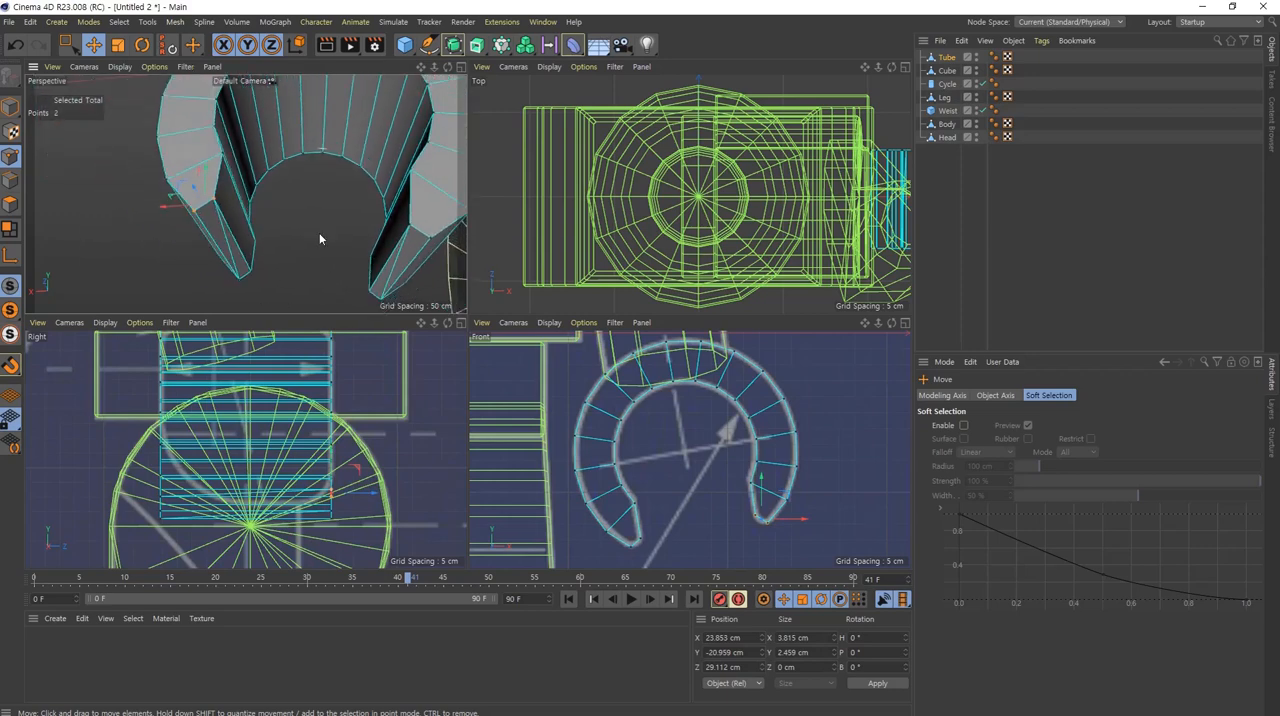
left_click(215, 202)
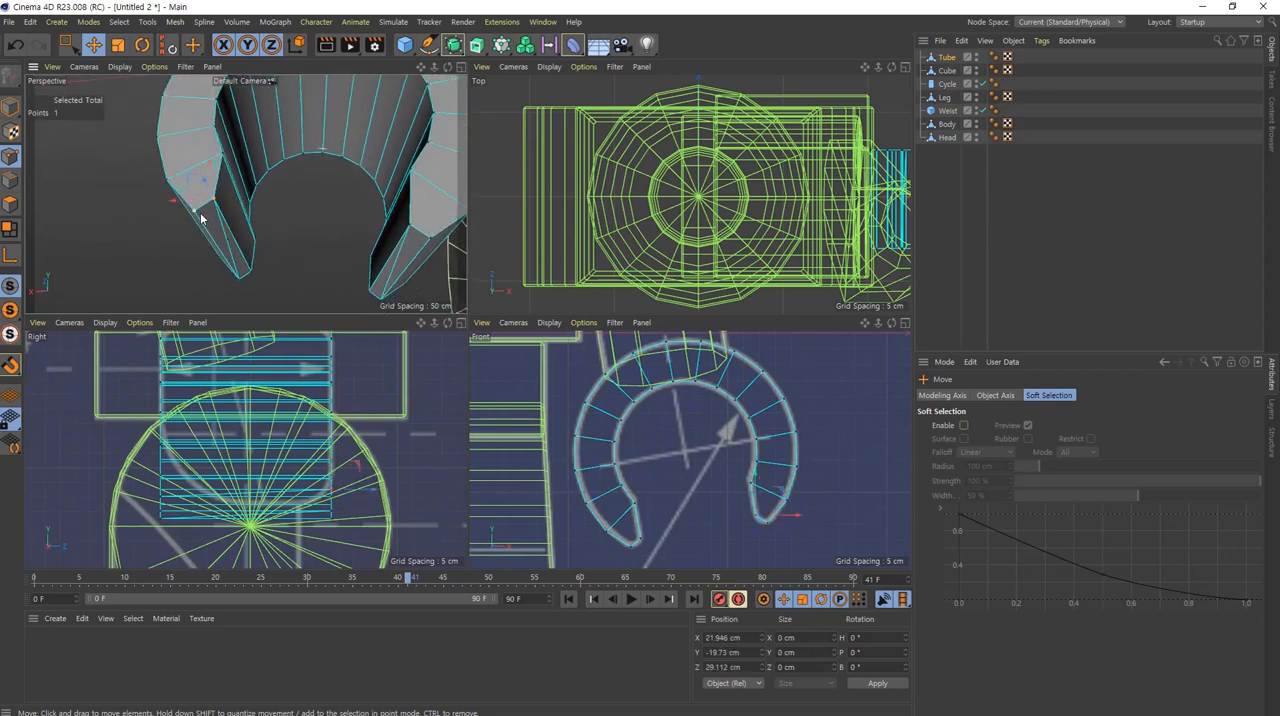
left_click(199, 232, "shift")
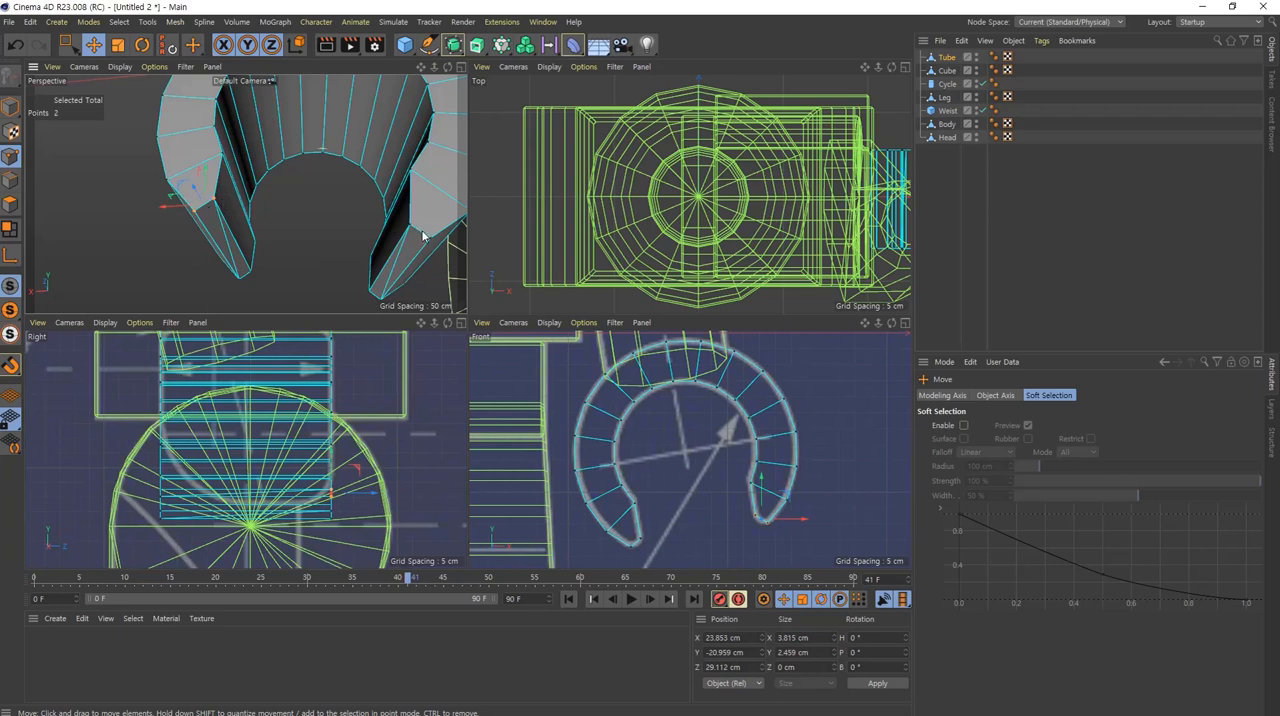
left_click(423, 237)
left_click(203, 218, "shift")
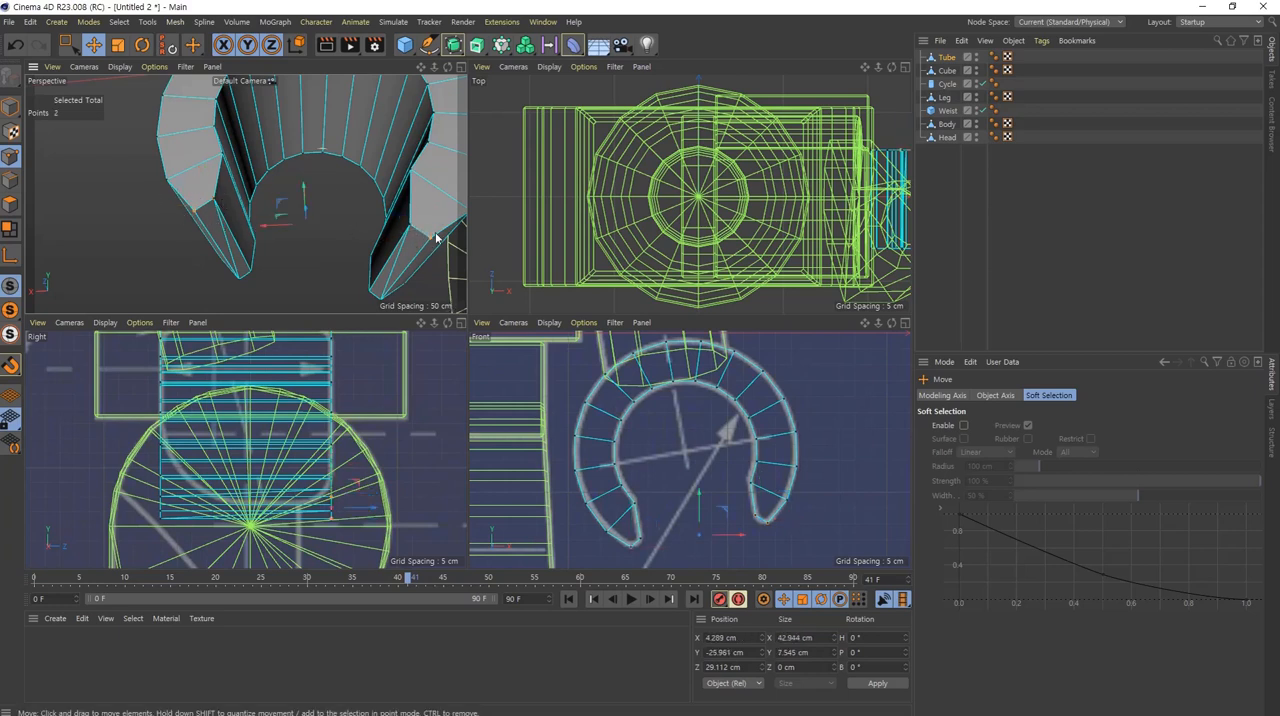
scroll(355, 498, "up", 3)
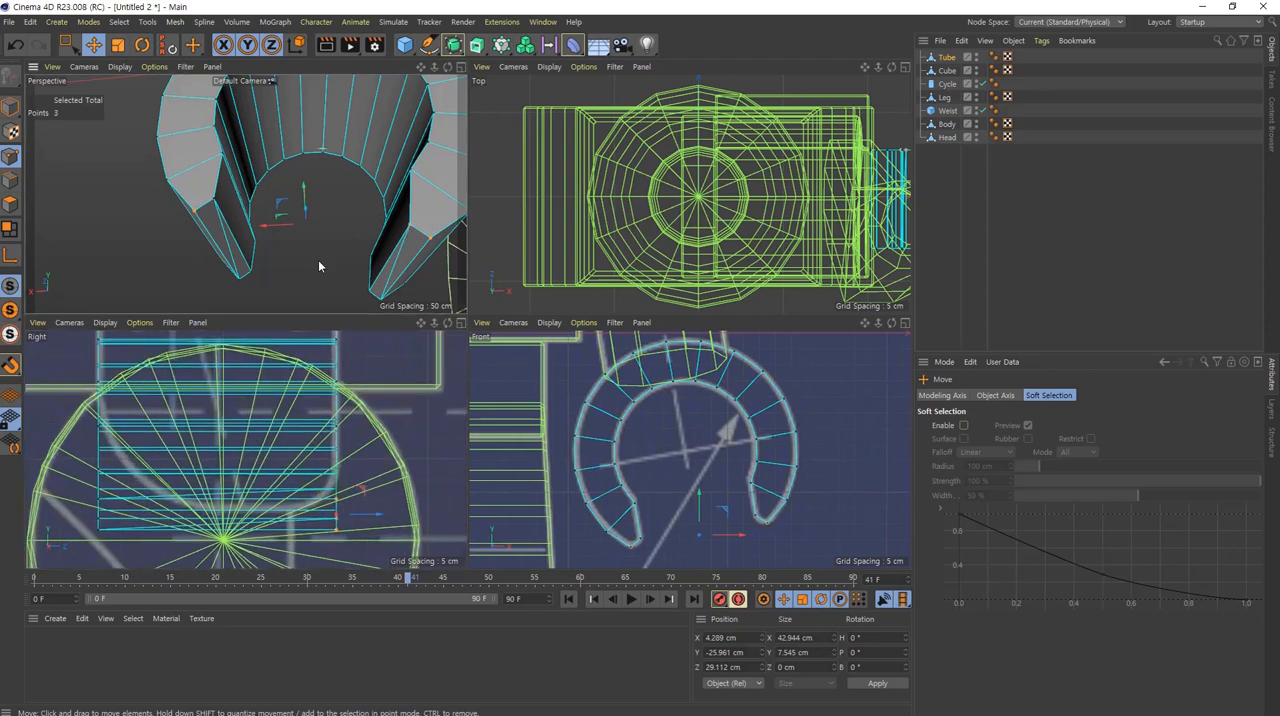
left_click(215, 202, "shift")
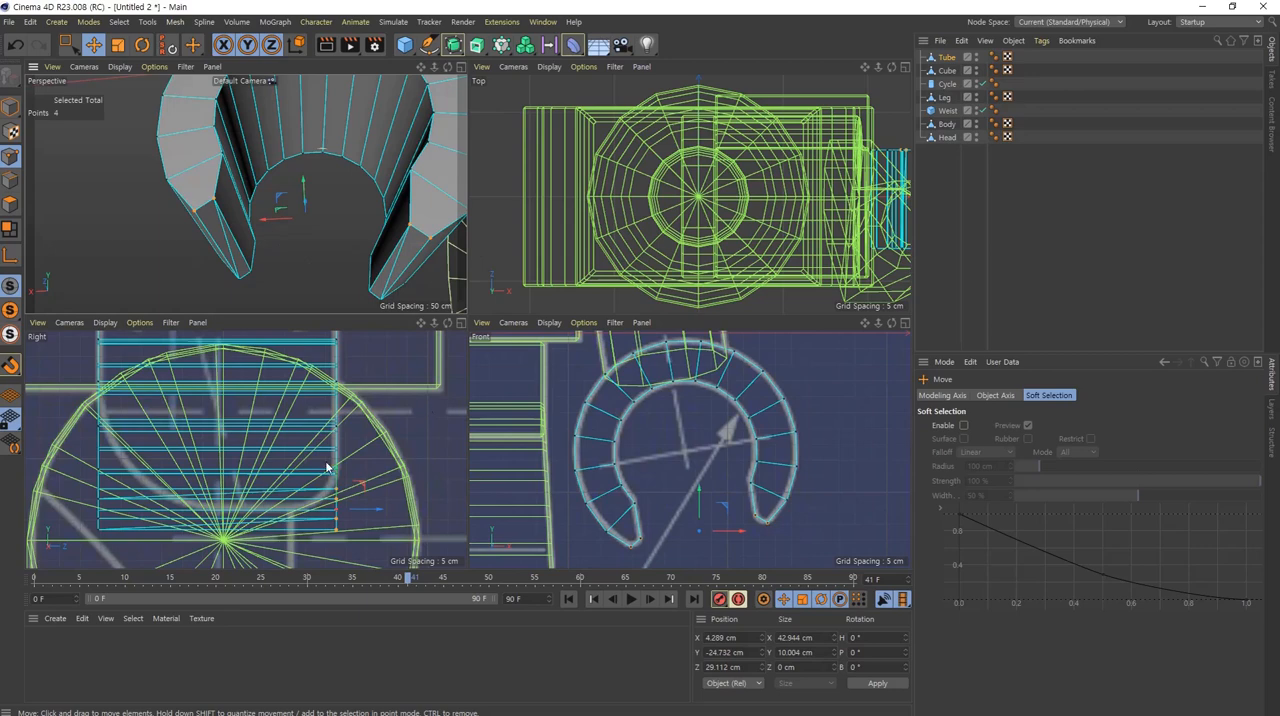
middle_click_drag(326, 463, 340, 420, "alt")
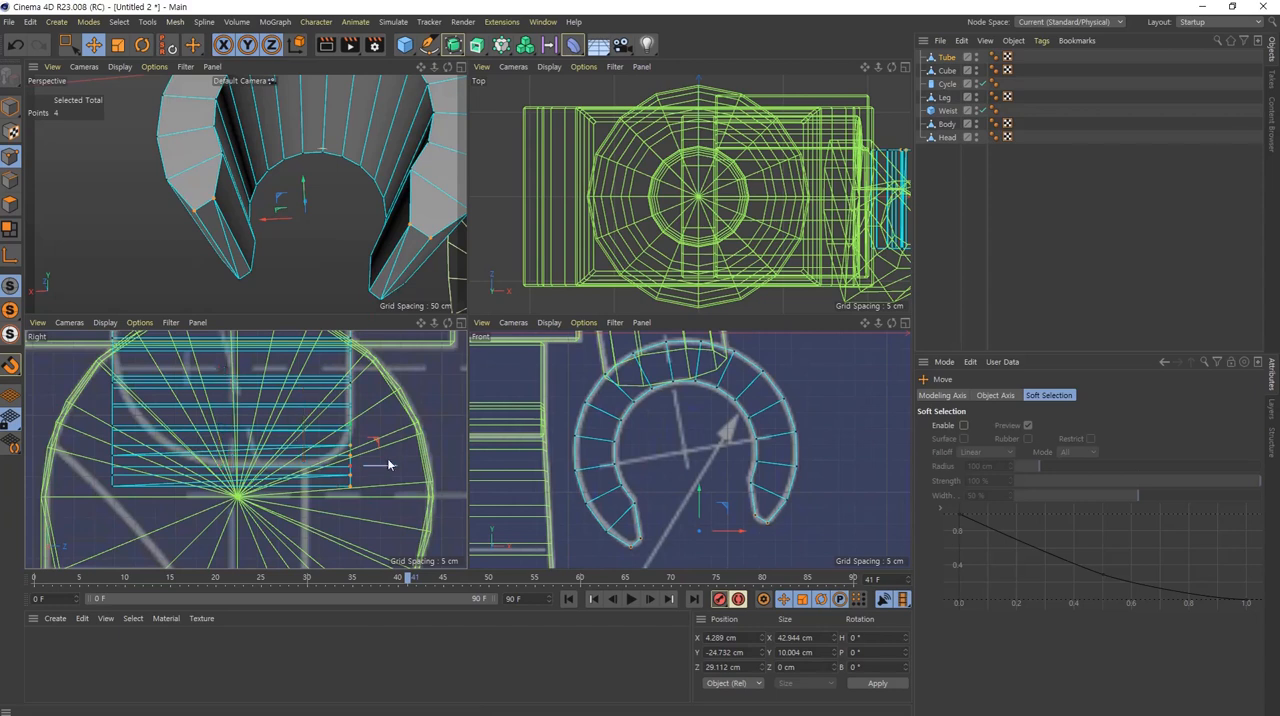
left_click_drag(392, 470, 343, 457)
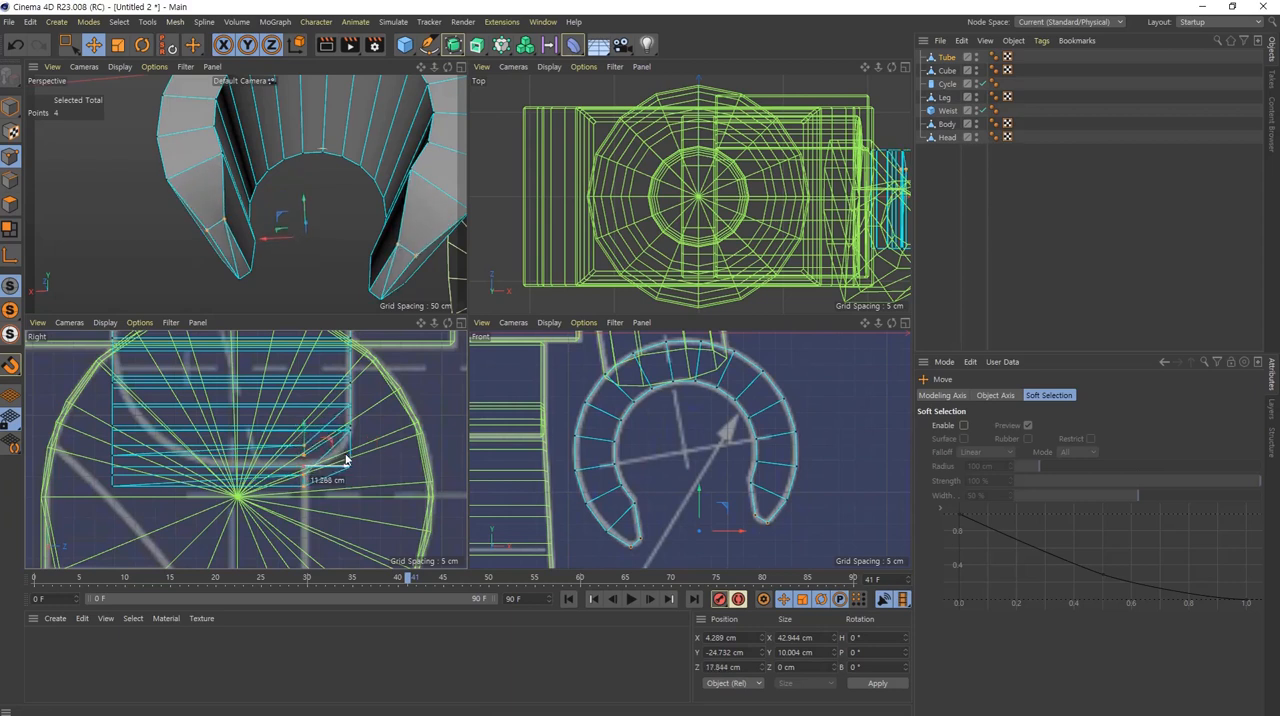
Step: Move the four end points on the -Z side of both grip tips inward to about Z 0 cm
left_click(380, 301)
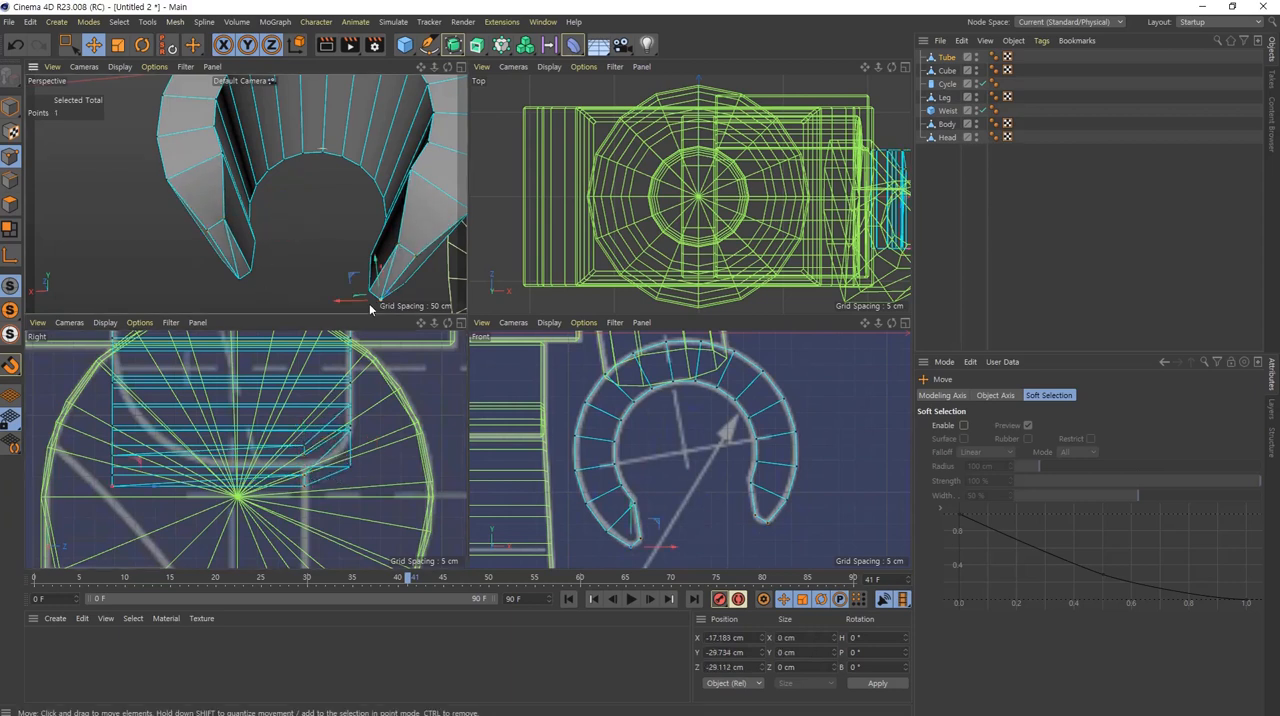
left_click(369, 293, "shift")
left_click(252, 273, "shift")
left_click(245, 284, "shift")
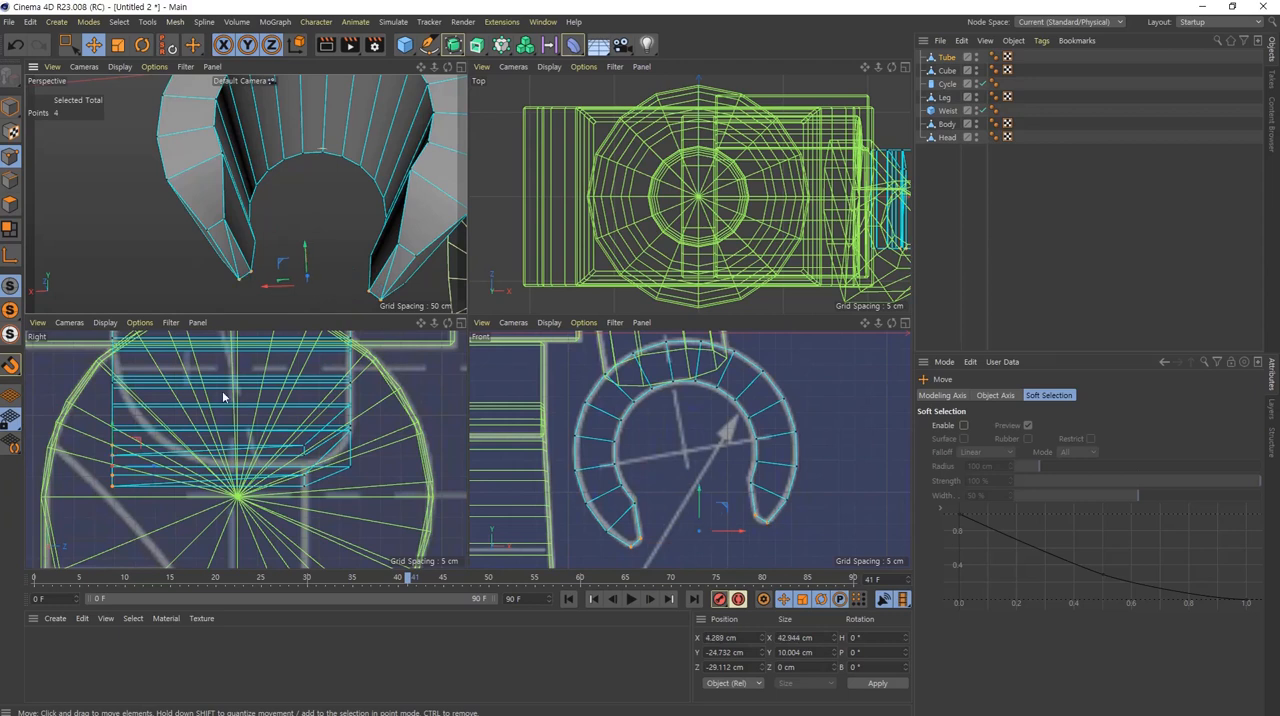
left_click_drag(157, 471, 275, 488)
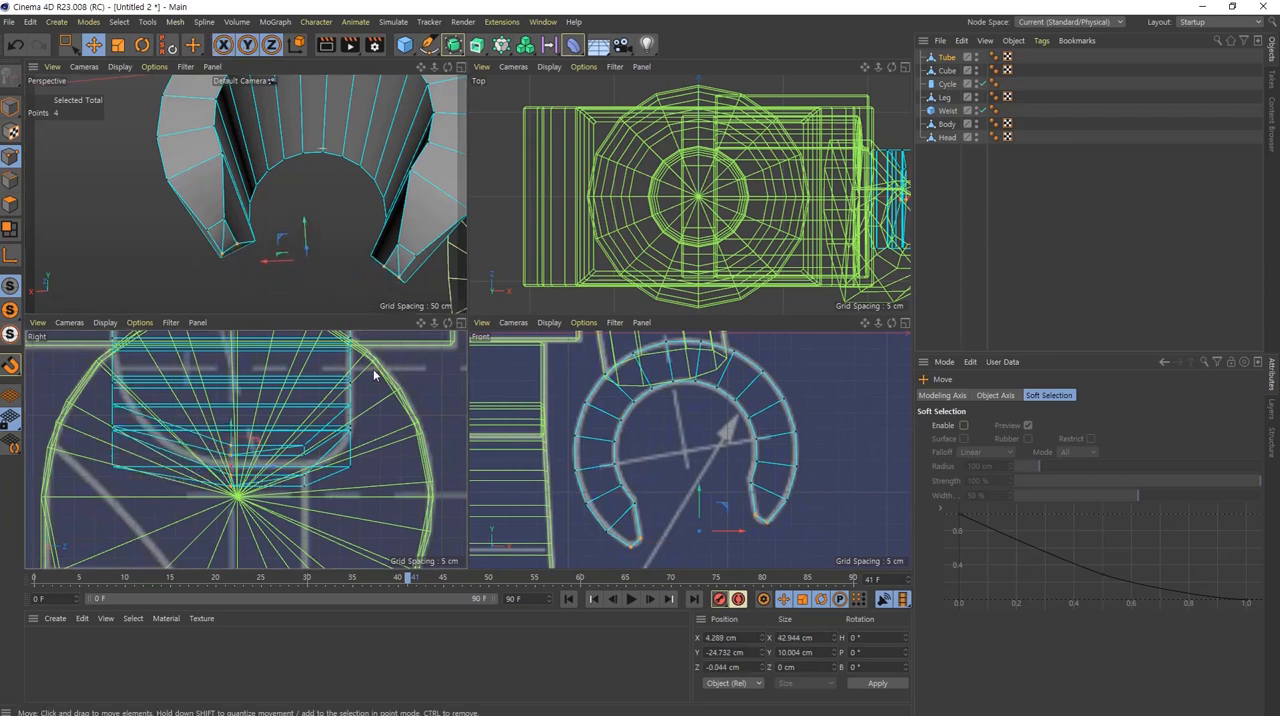
Step: Move the inner tip's next two +Z side points onto the rounded side outline, at about Z 25.2 cm and Z 27 cm
left_click_drag(396, 211, 341, 216, "alt")
scroll(417, 204, "up", 5)
left_click(366, 183)
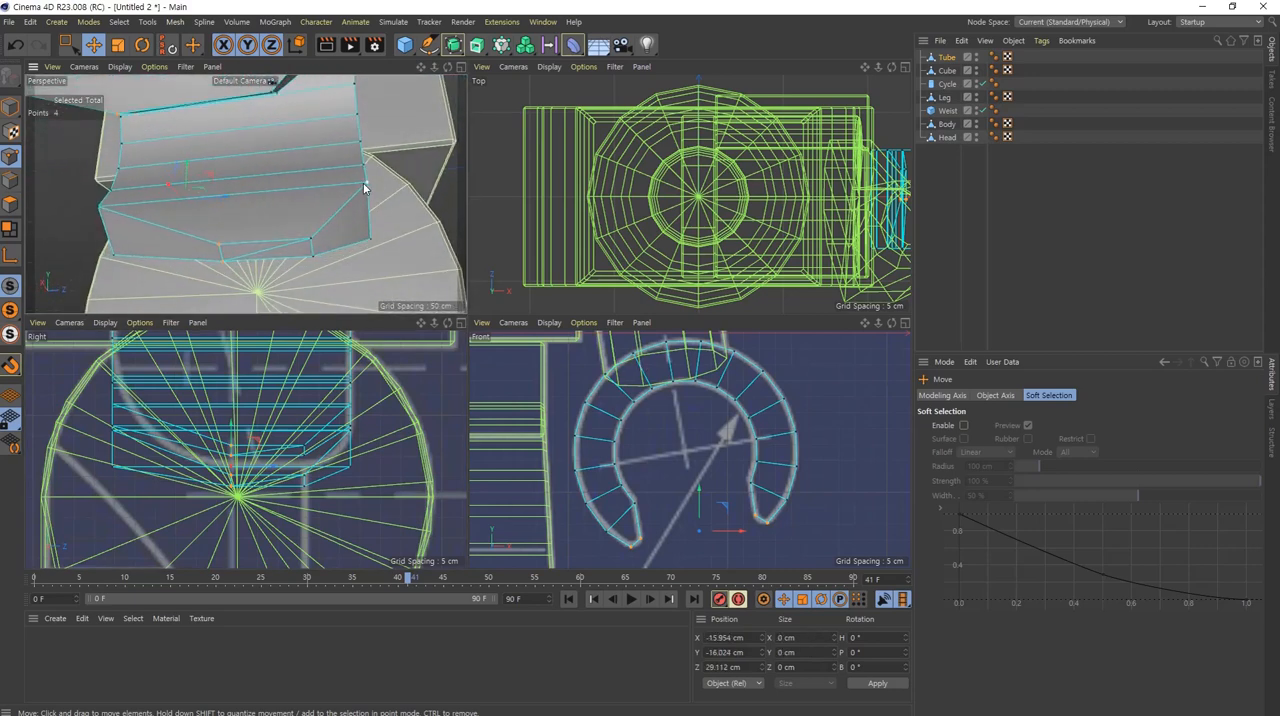
left_click(371, 241, "shift")
left_click_drag(400, 452, 377, 443)
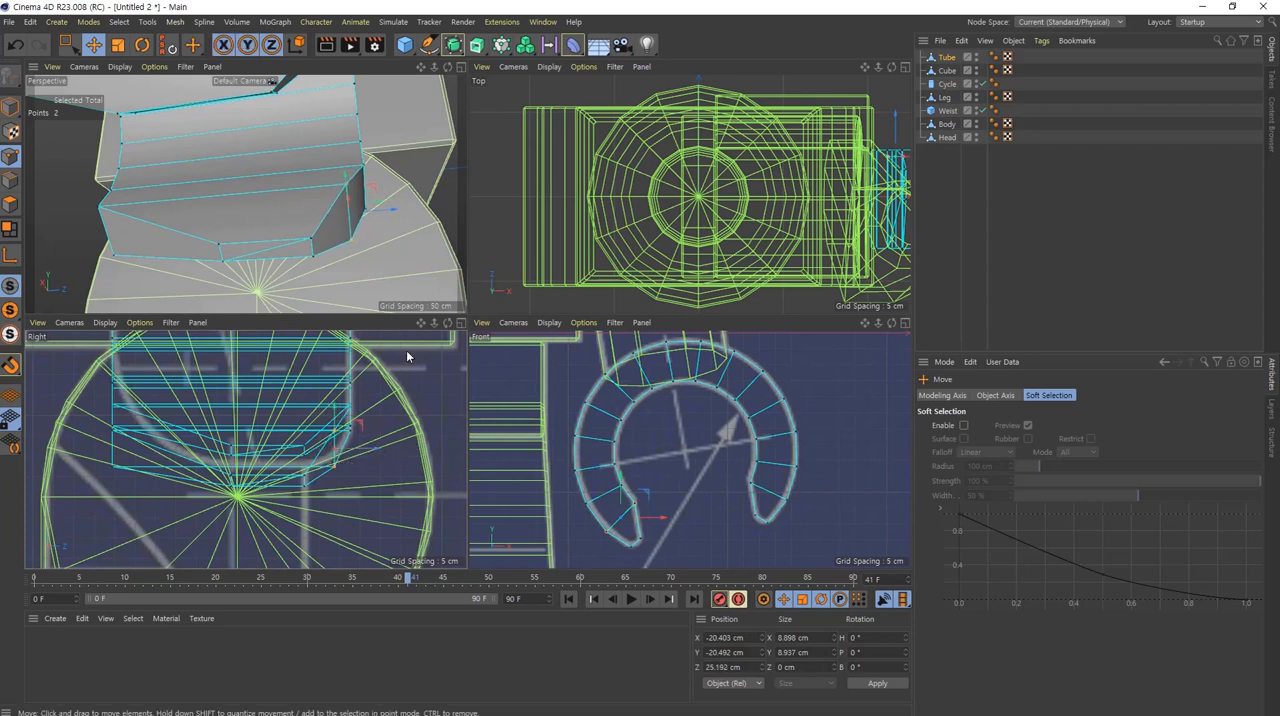
left_click(348, 190)
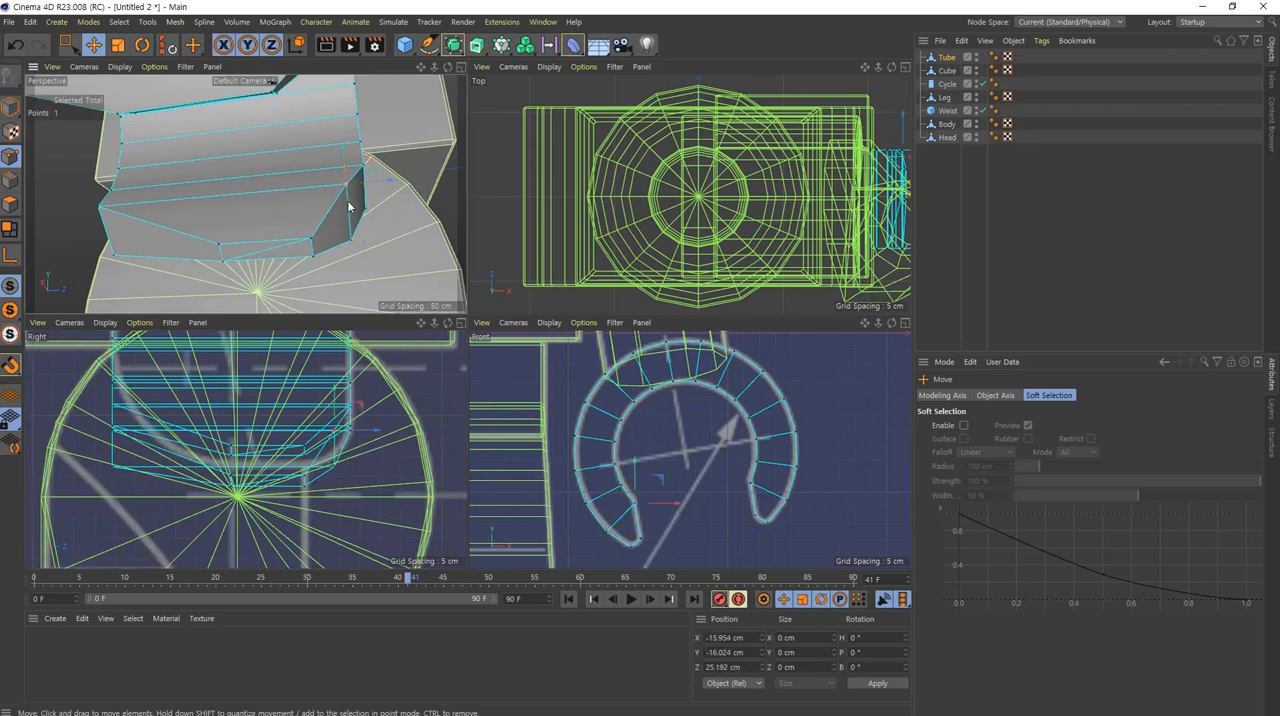
left_click_drag(374, 431, 381, 436)
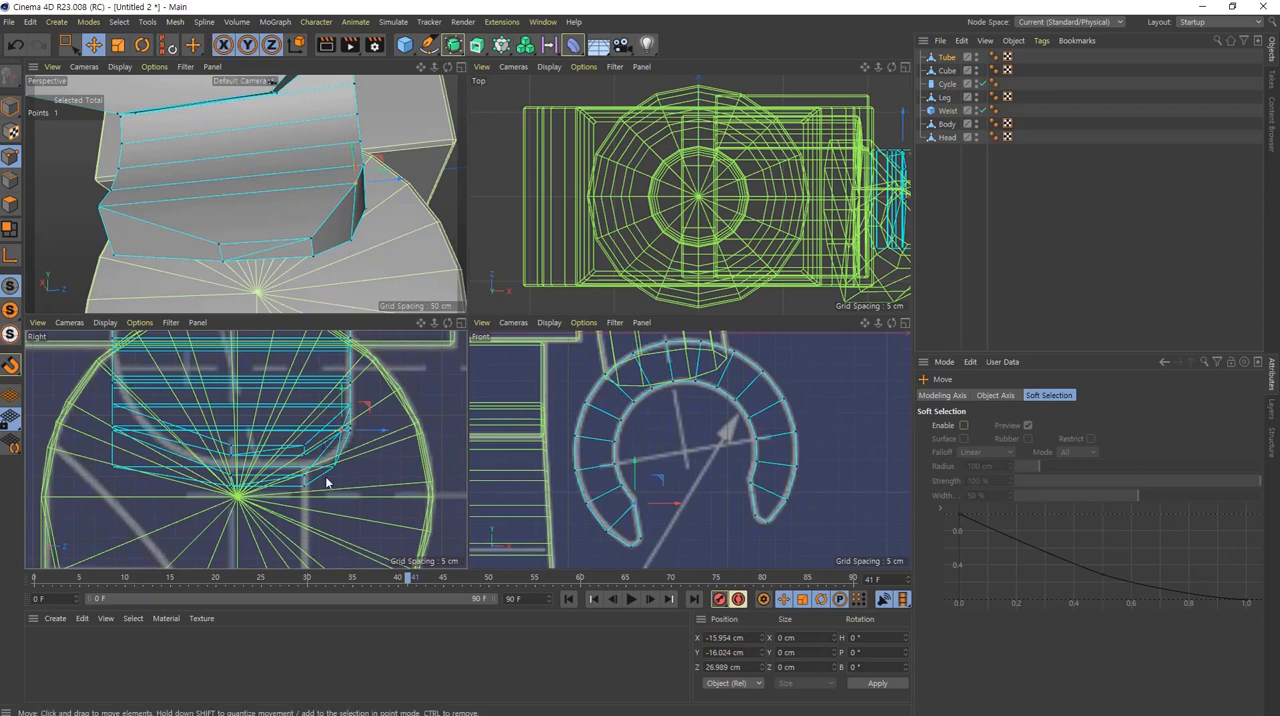
Step: Pull the outer tip's next two +Z side points onto the side outline, at about Z 25.4 cm and Z 26.3 cm
left_click_drag(336, 475, 380, 471)
left_click_drag(348, 185, 322, 199, "alt")
scroll(313, 178, "down", 5)
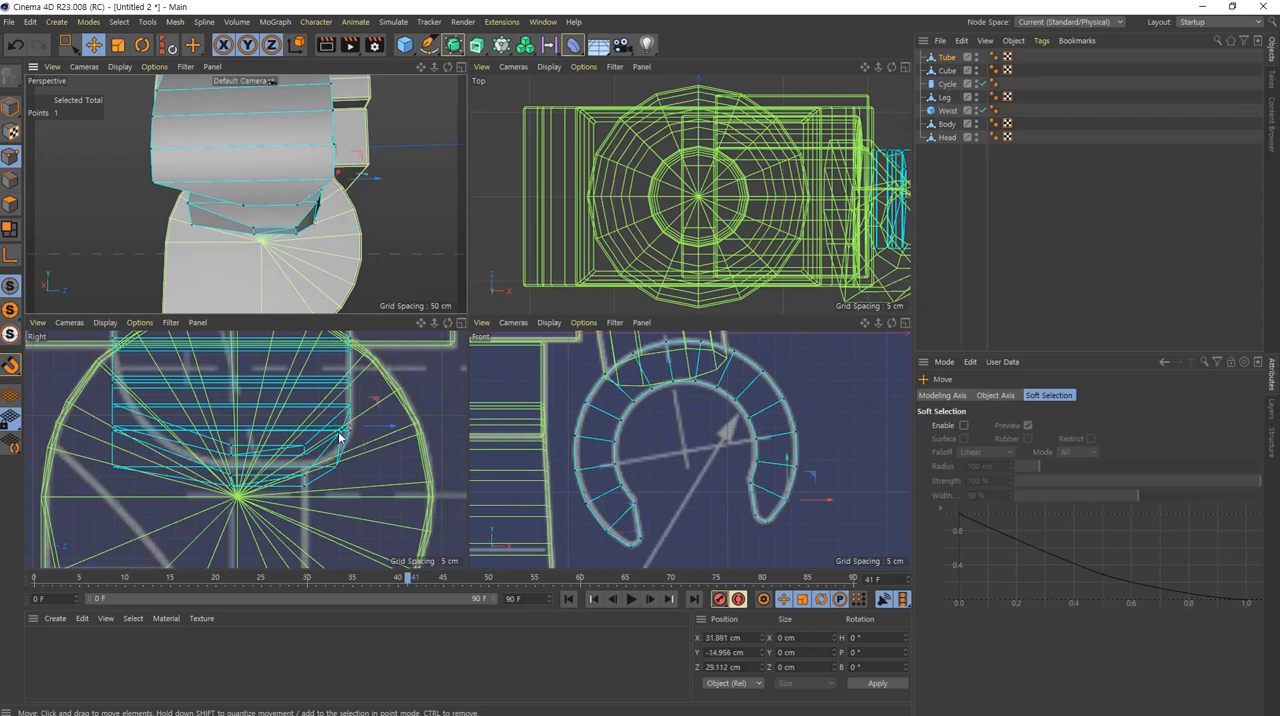
left_click_drag(391, 434, 376, 430)
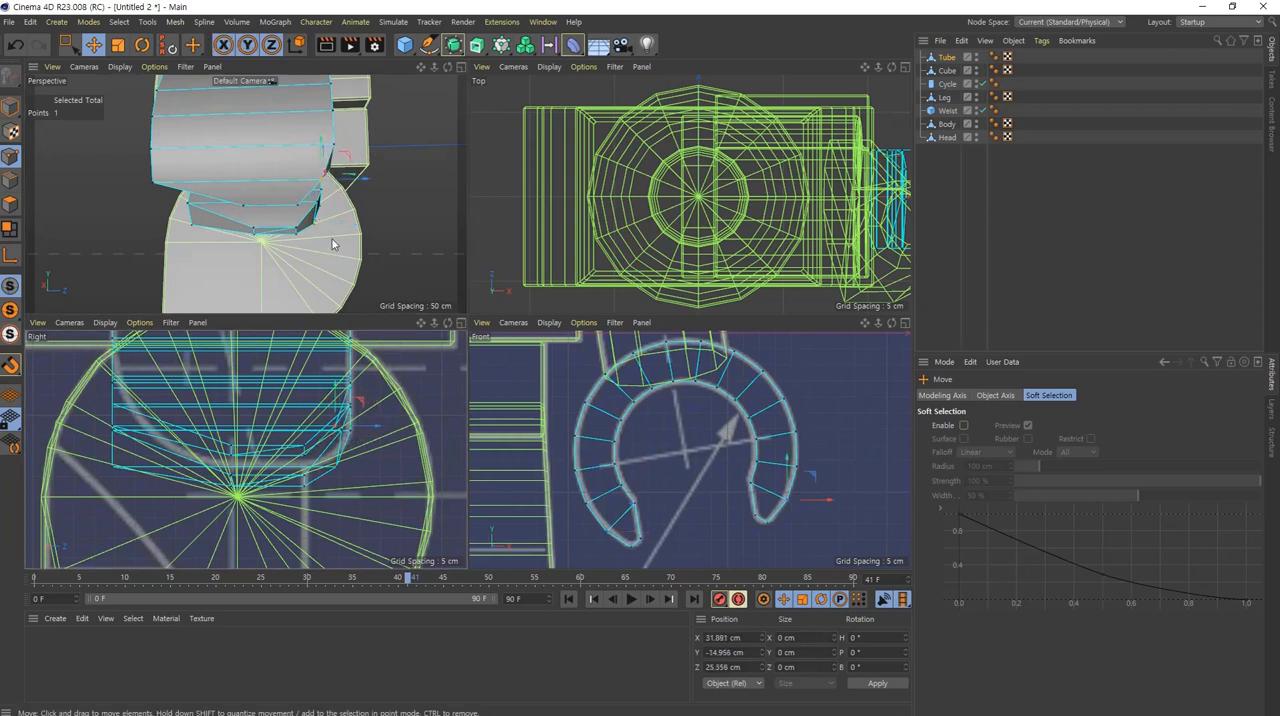
left_click_drag(332, 239, 327, 150, "alt")
left_click(330, 148)
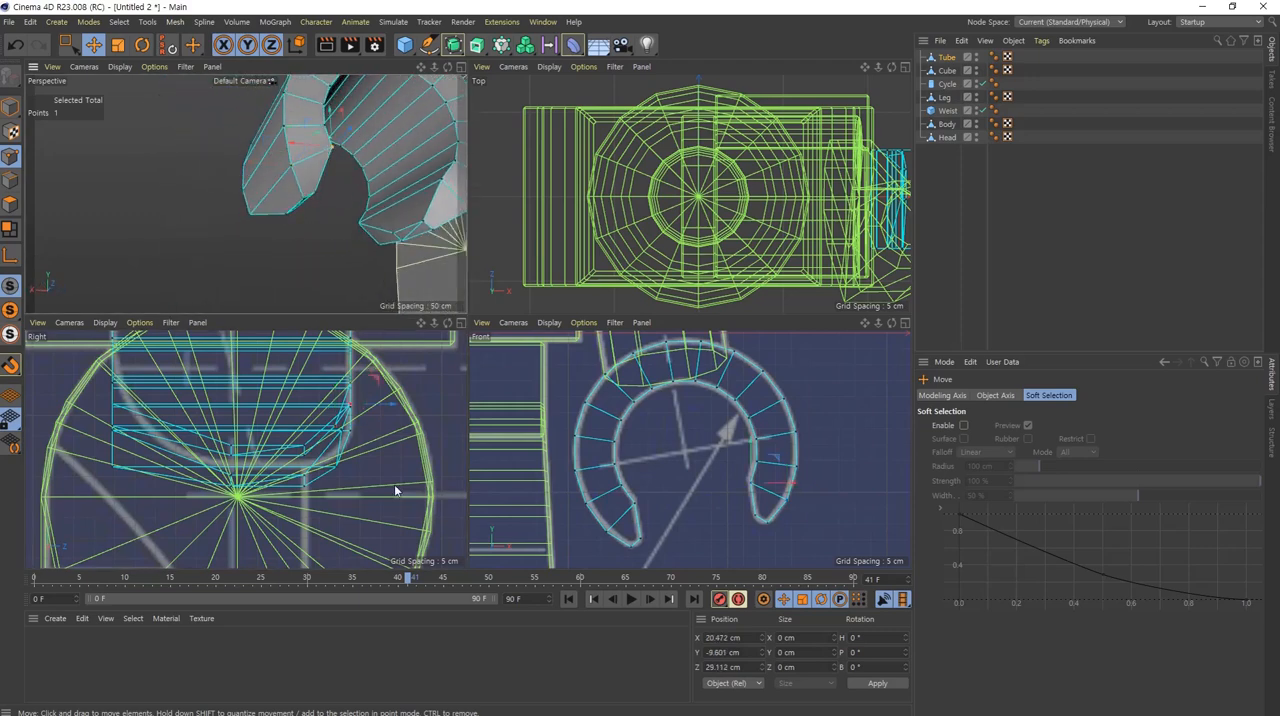
left_click_drag(397, 412, 381, 408)
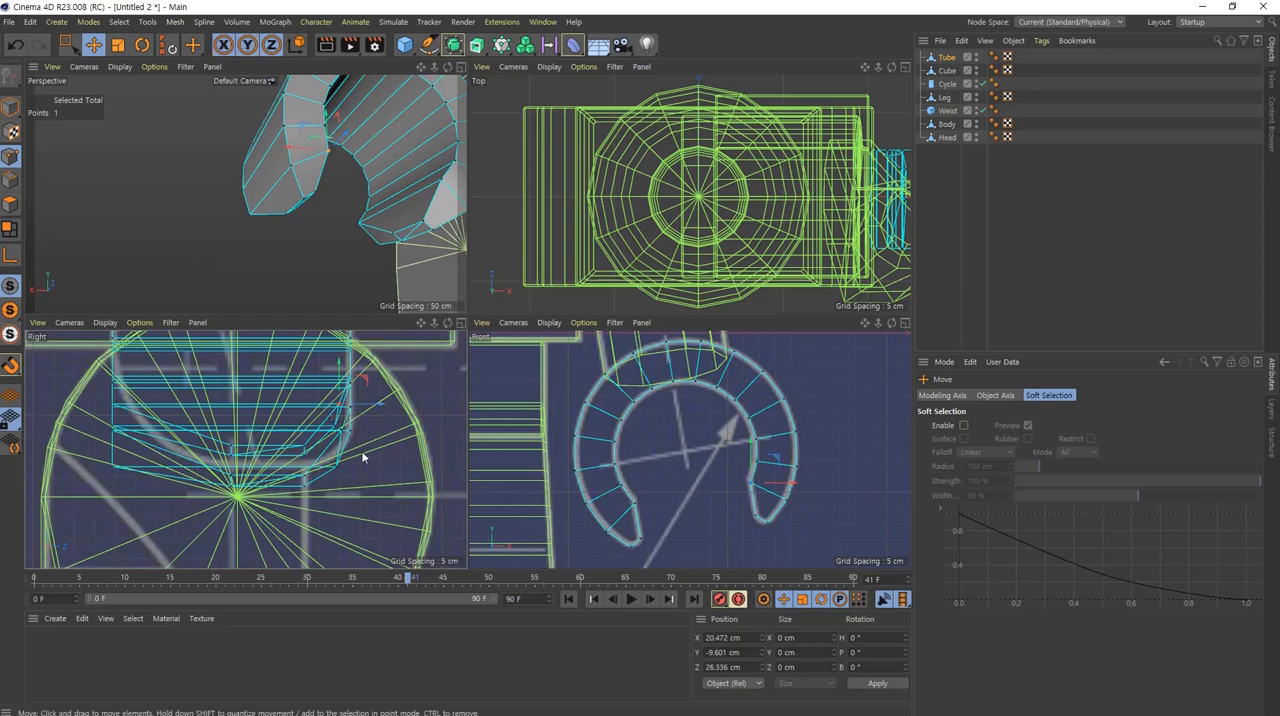
left_click_drag(315, 205, 420, 178, "alt")
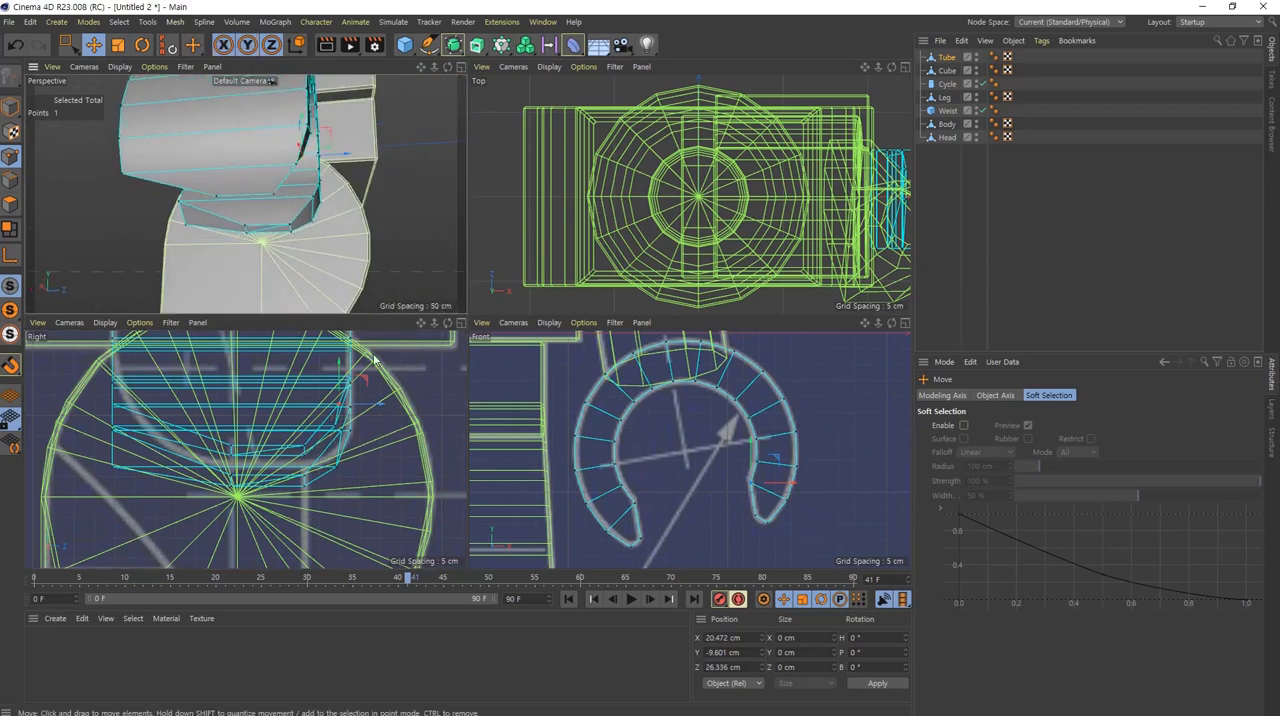
Step: Shift two outer-edge points on the outer tip's -Z side inward to about Z -15.2 cm and Z -25.7 cm along the blueprint curve
mouse_move(303, 189)
left_mouse_down("alt")
mouse_move(190, 200)
mouse_move(265, 202)
mouse_move(343, 157)
mouse_move(356, 167)
mouse_move(315, 192)
left_mouse_up("alt")
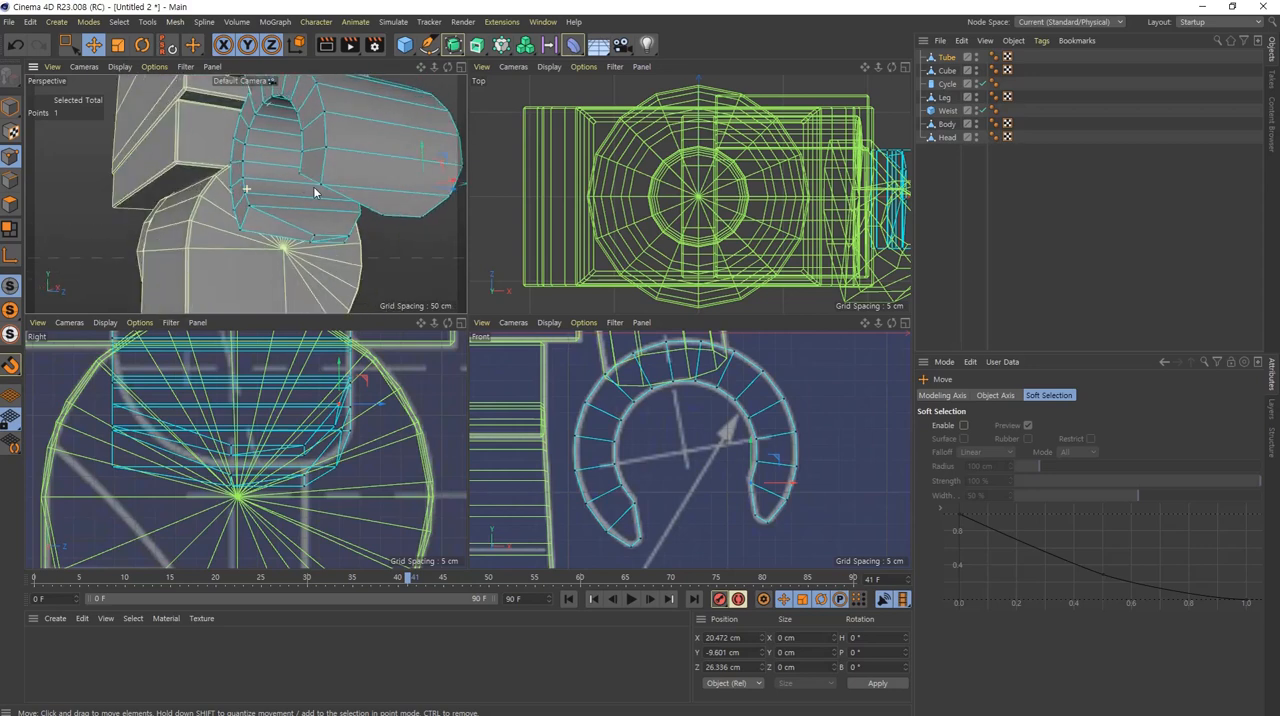
left_click(319, 184)
middle_click_drag(146, 438, 152, 470, "alt")
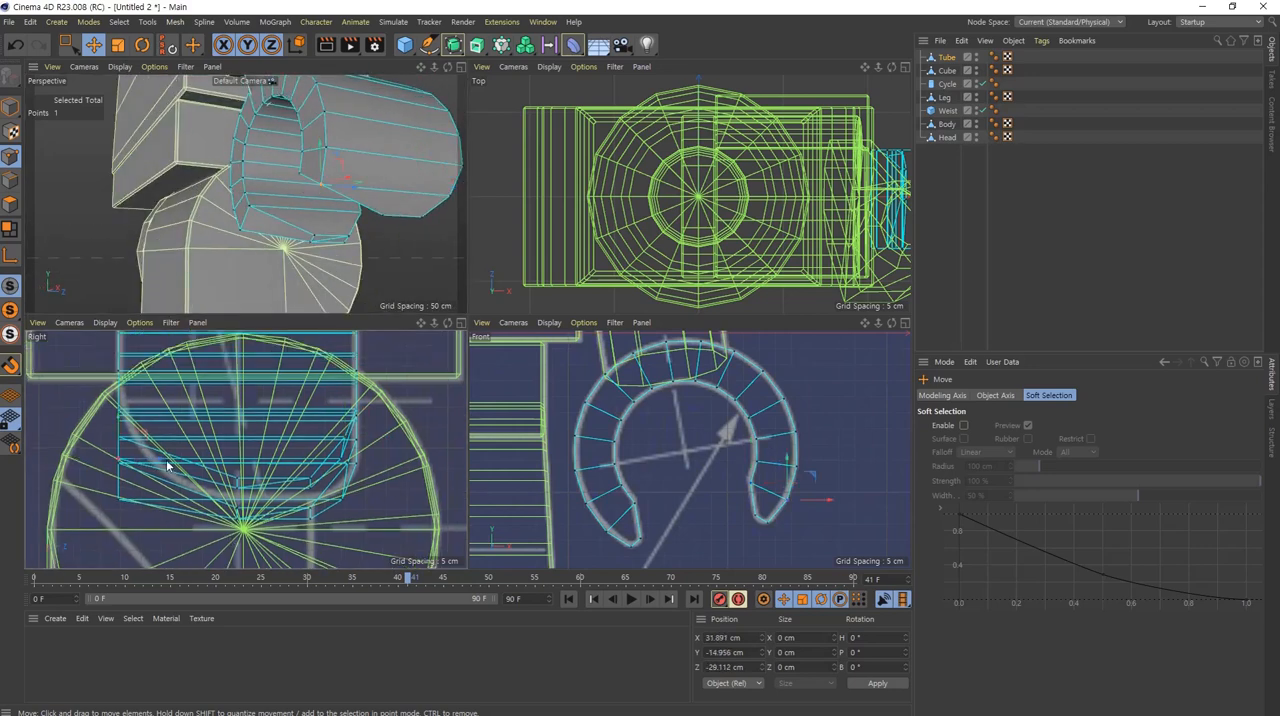
left_click_drag(165, 459, 222, 459)
left_click_drag(363, 148, 304, 158, "alt")
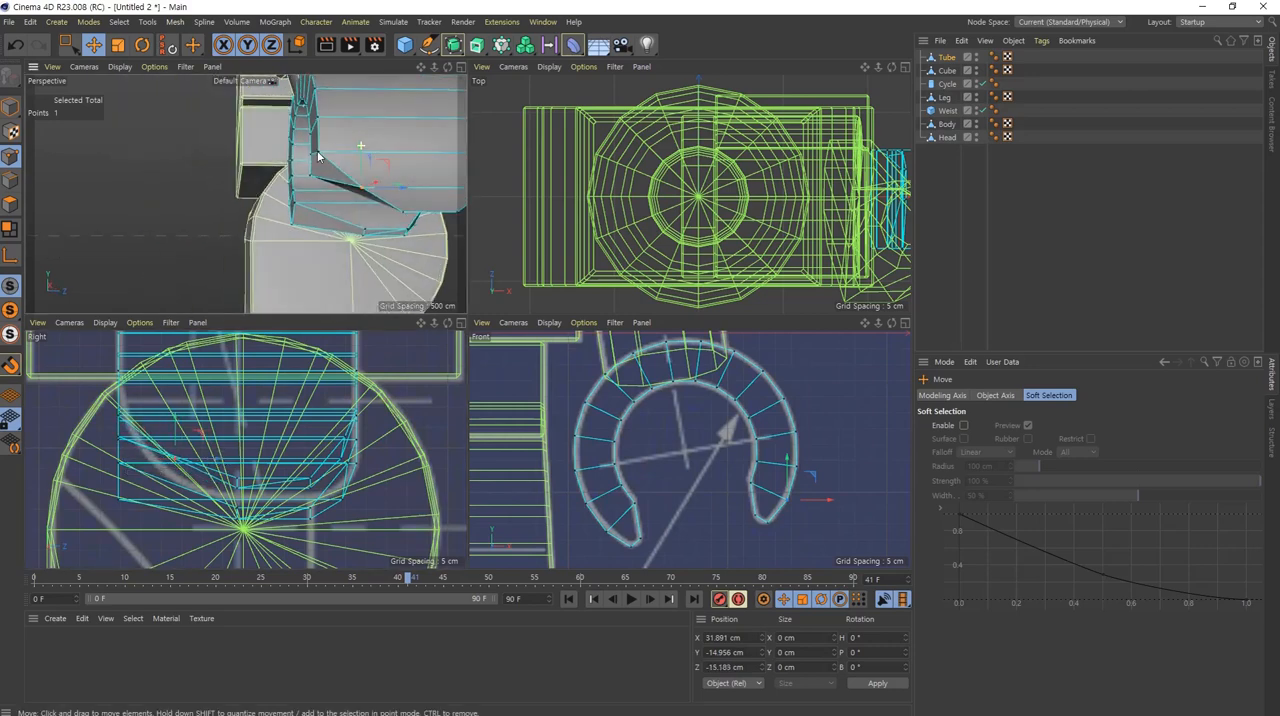
left_click(318, 152)
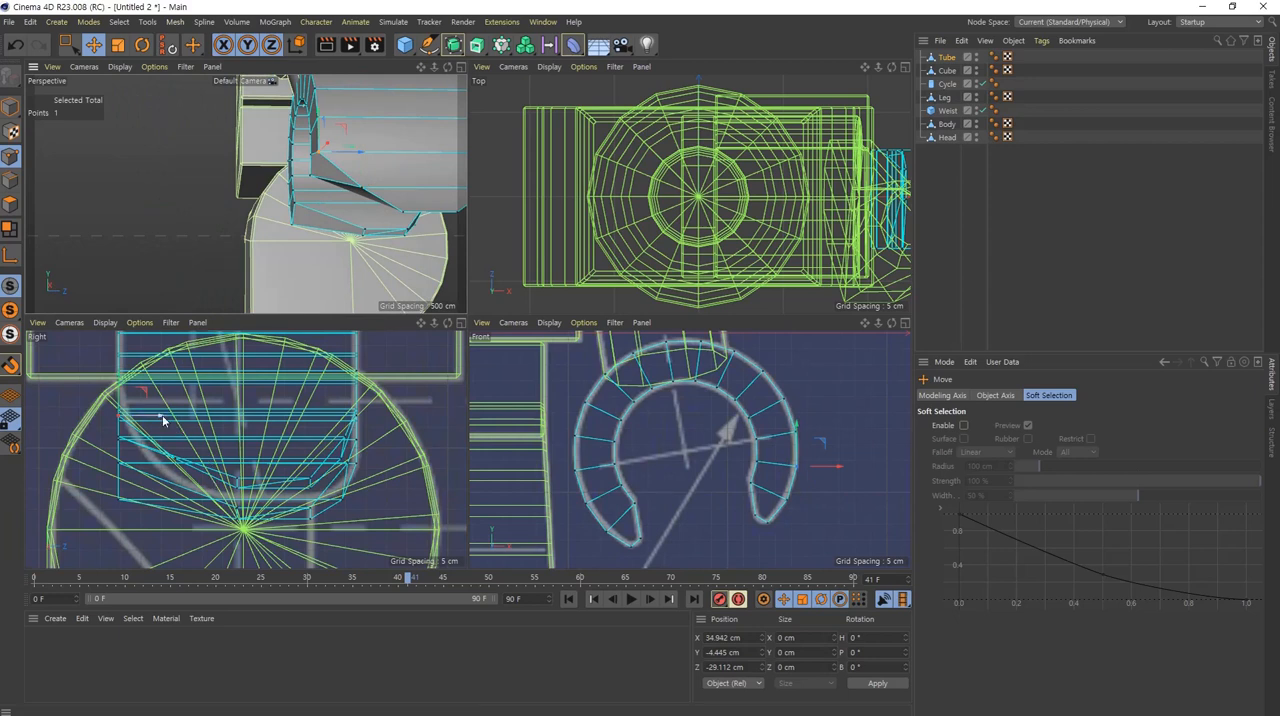
mouse_move(163, 420)
left_mouse_down()
mouse_move(189, 419)
mouse_move(176, 417)
left_mouse_up()
scroll(400, 200, "up", 5)
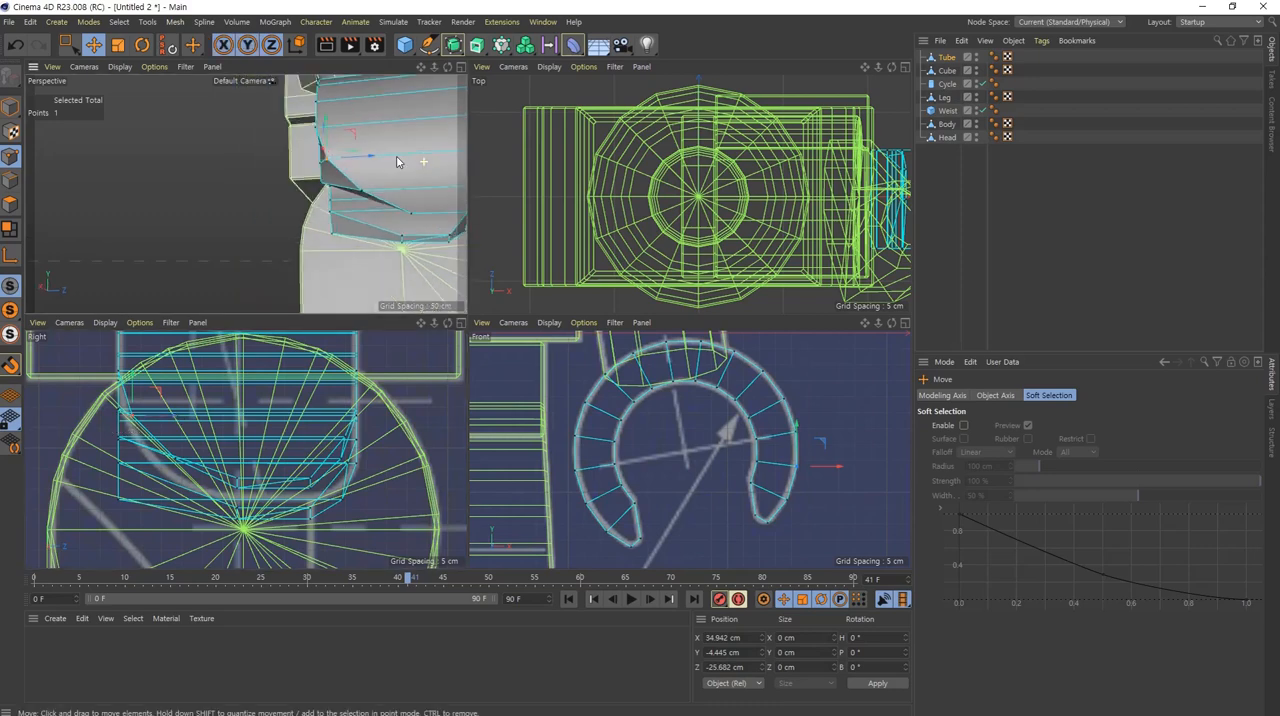
Step: Shift the inner-edge points on the outer tip's -Z side onto the side curve, the upper ones to about Z -25.1 cm and -28.3 cm
left_click_drag(359, 231, 419, 266, "alt")
left_click(310, 227)
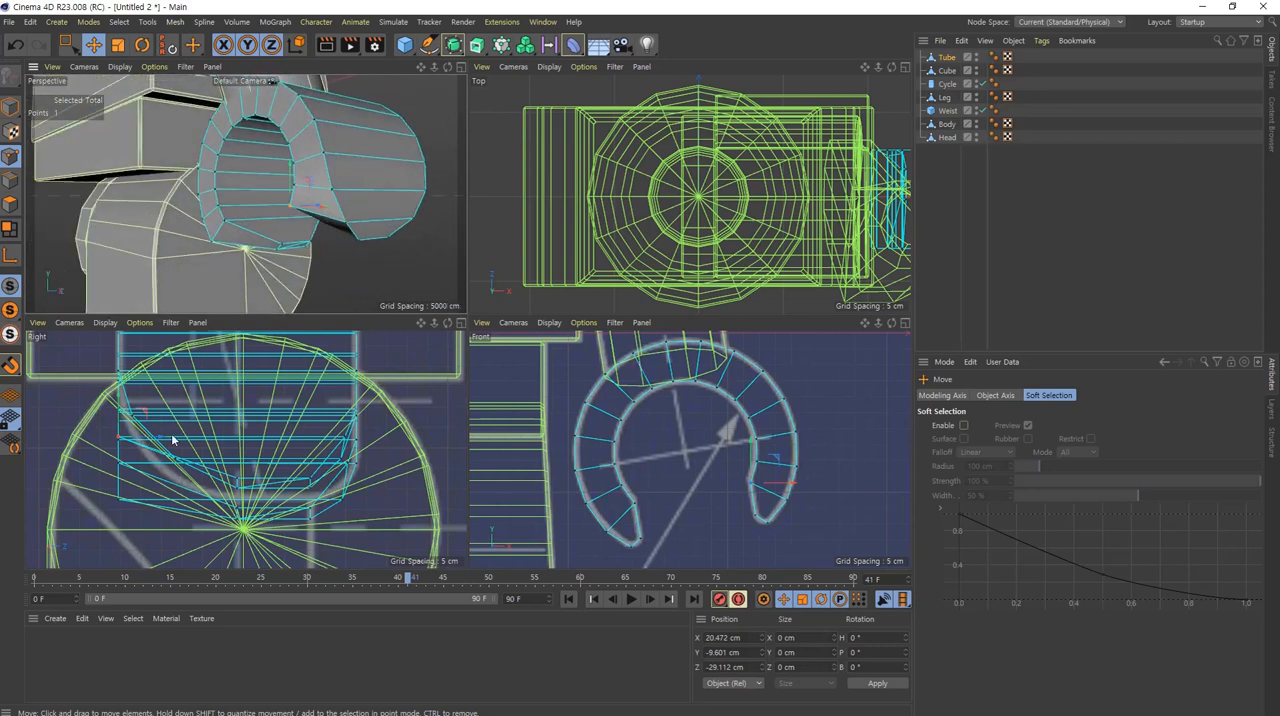
left_click_drag(161, 432, 180, 413)
left_click(295, 188)
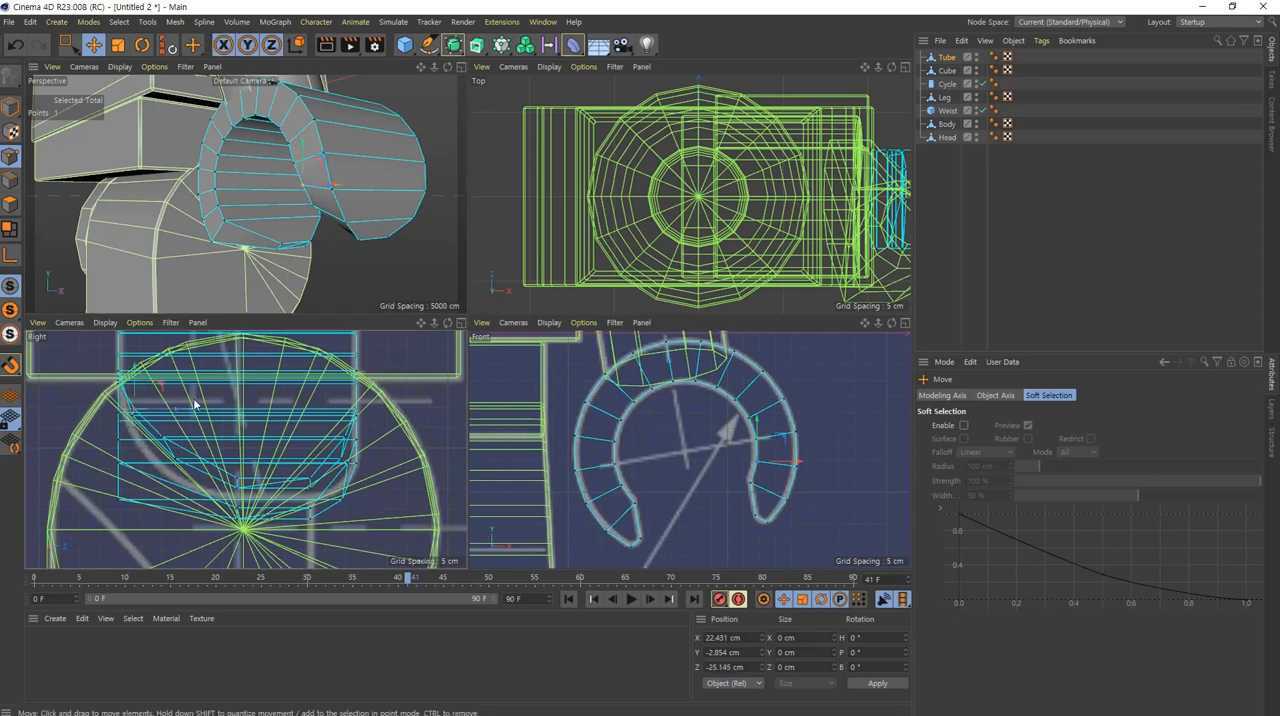
left_click(292, 163)
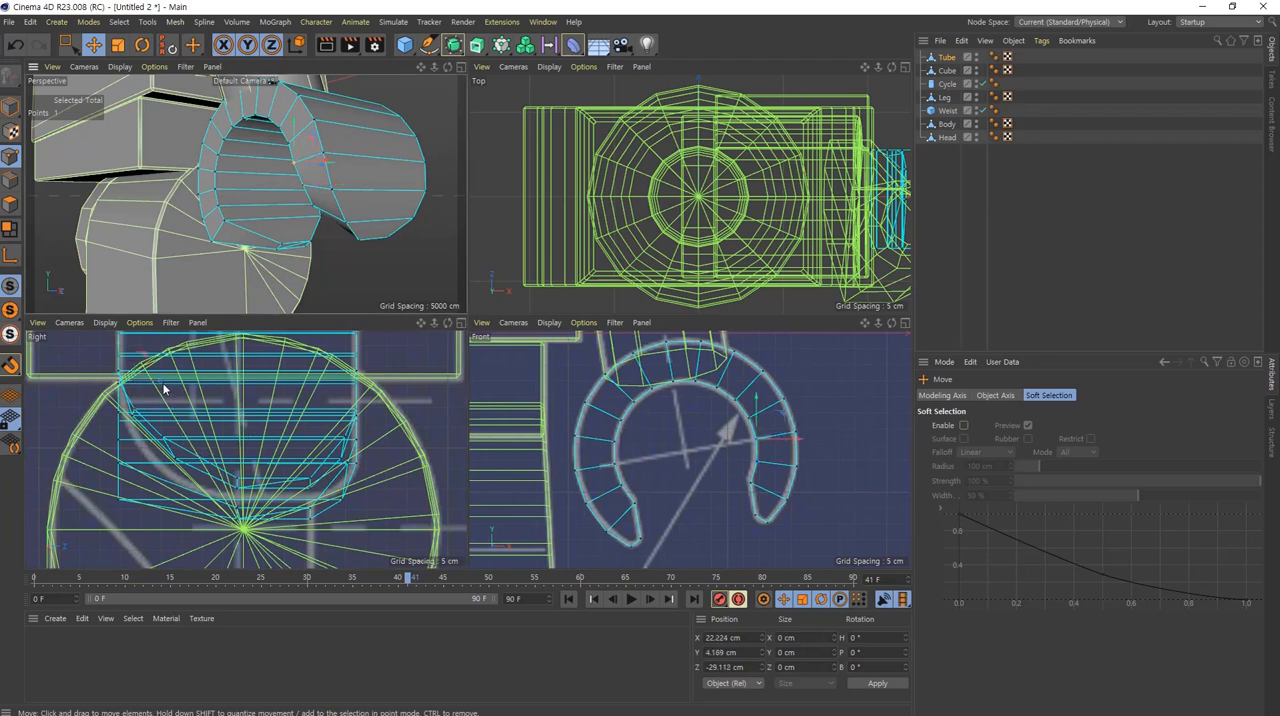
left_click_drag(165, 389, 165, 384)
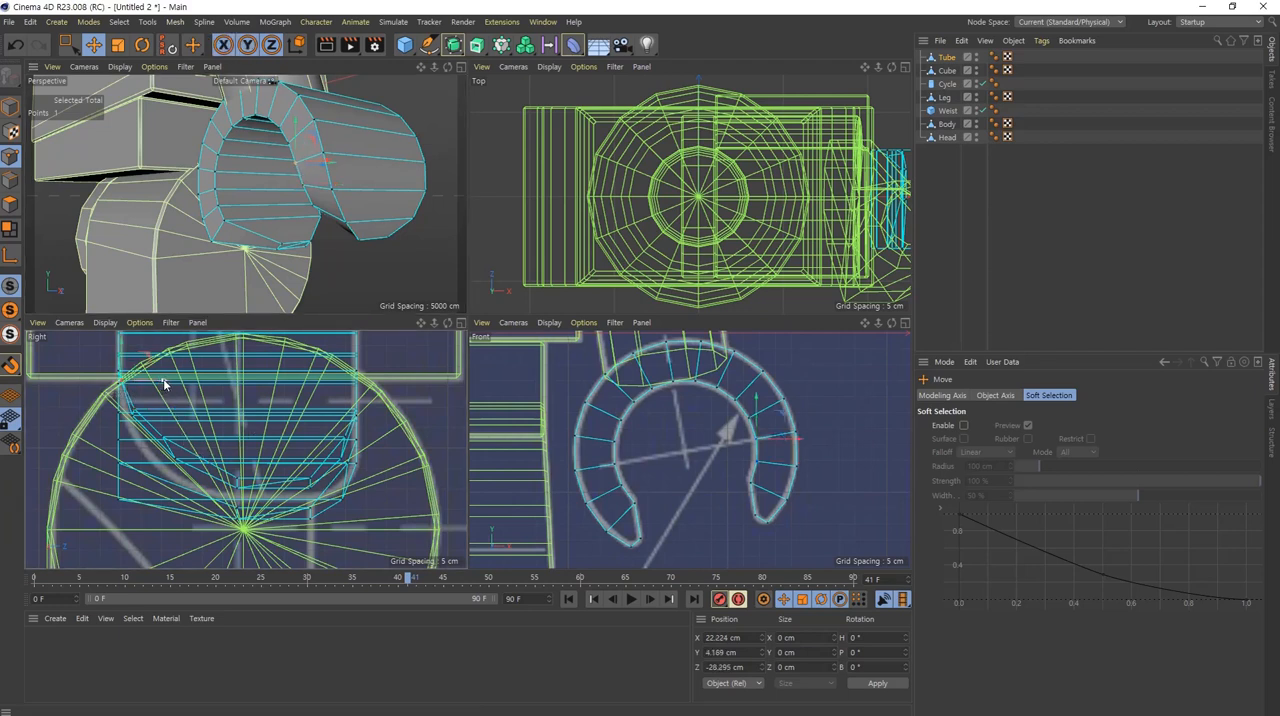
left_click(426, 406)
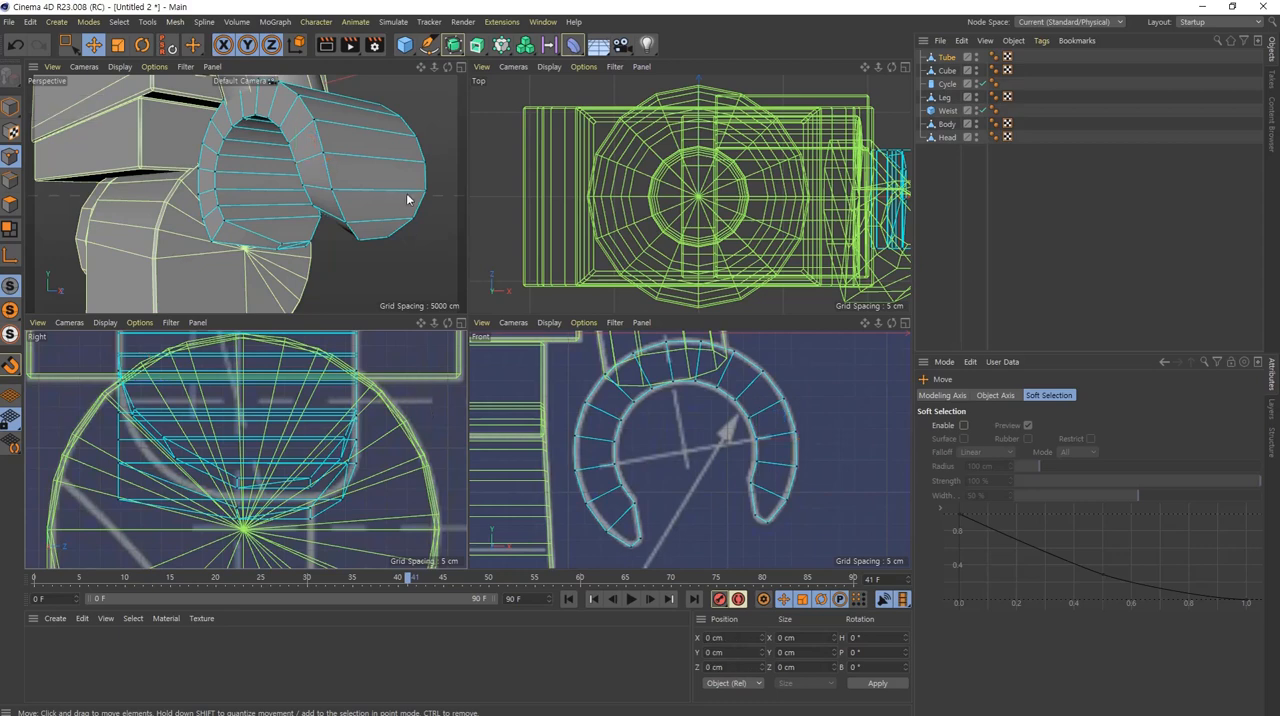
Step: Move the lowest inner-edge point on the inner tip's -Z side inward to about Z -21.4 cm
left_click_drag(409, 200, 314, 167, "alt")
middle_click_drag(362, 212, 294, 178, "alt")
left_click_drag(294, 178, 72, 199, "alt")
middle_click_drag(358, 164, 286, 203, "alt")
left_click_drag(286, 203, 318, 233, "alt")
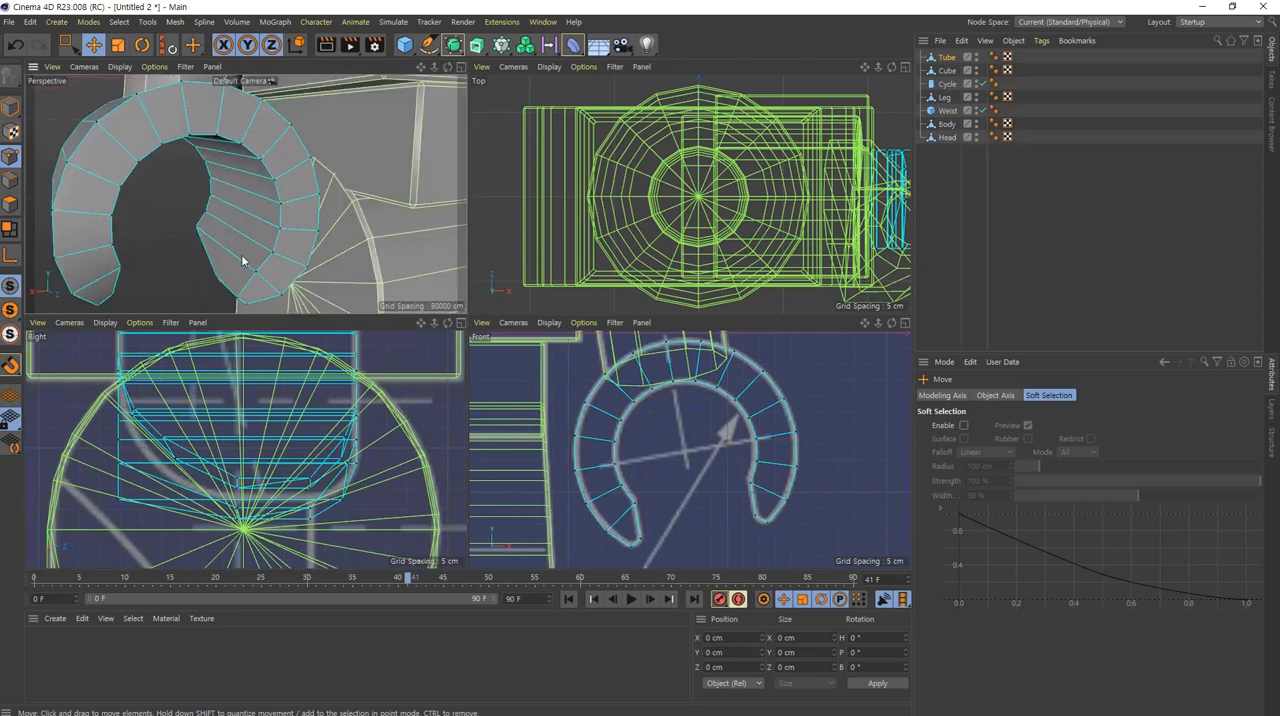
scroll(243, 258, "down", 5)
middle_click_drag(243, 258, 317, 212, "alt")
left_click_drag(277, 192, 227, 246, "alt")
middle_click_drag(226, 240, 286, 187, "alt")
scroll(253, 199, "up", 5)
left_click(208, 202)
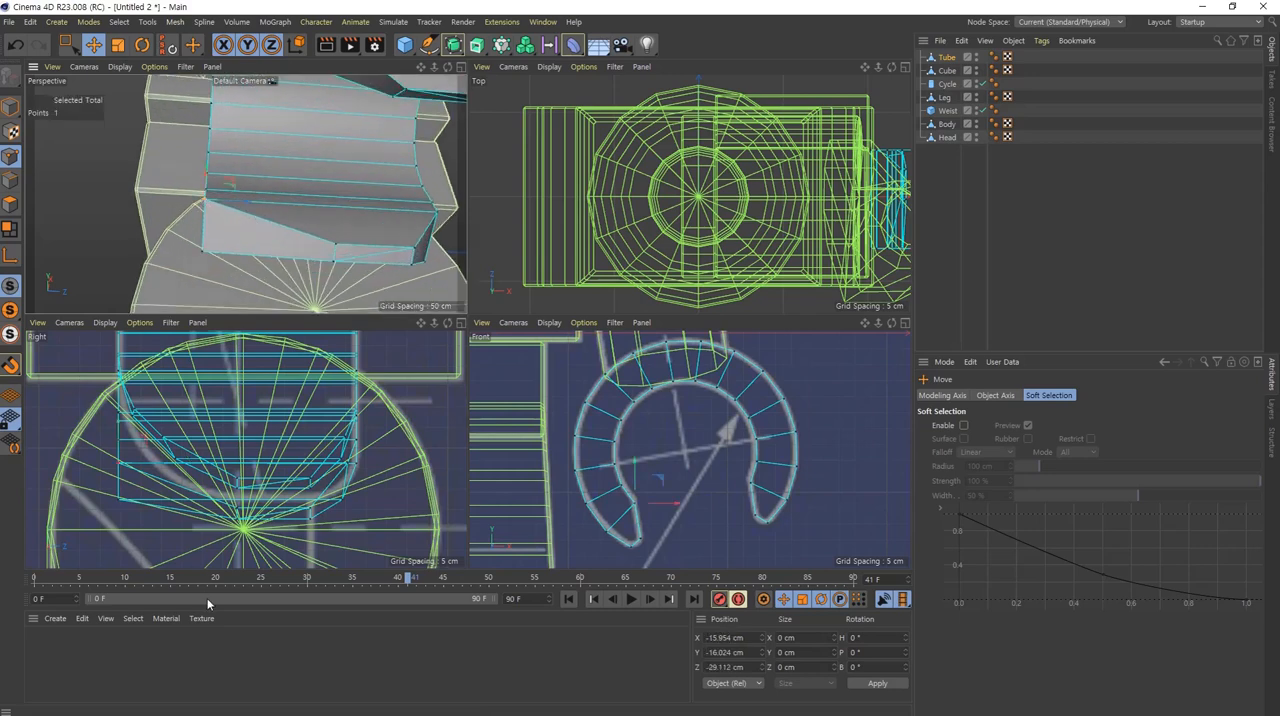
mouse_move(174, 462)
left_mouse_down()
mouse_move(208, 476)
mouse_move(193, 468)
left_mouse_up()
left_click_drag(199, 469, 193, 471)
key("ctrl+z")
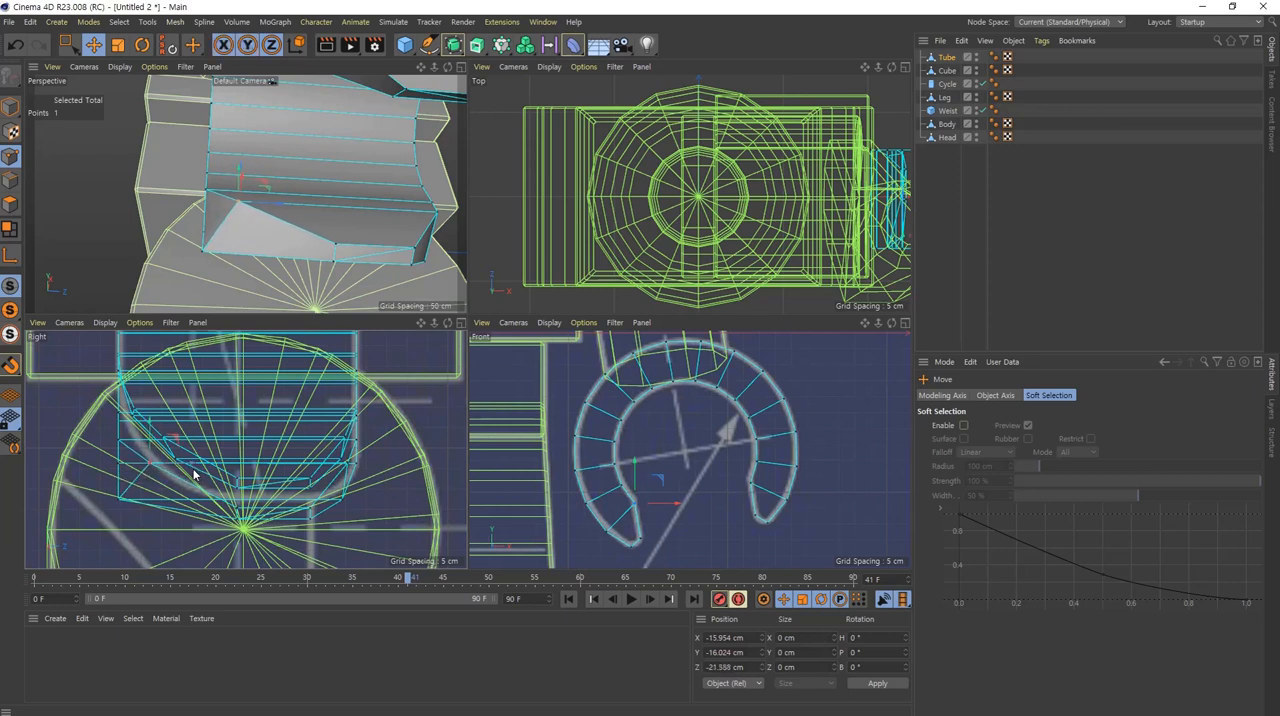
Step: Shift the next two inner-edge points up the inner tip's -Z side onto the side curve, the lower one to about Z -25.7 cm
left_click_drag(209, 188, 205, 190)
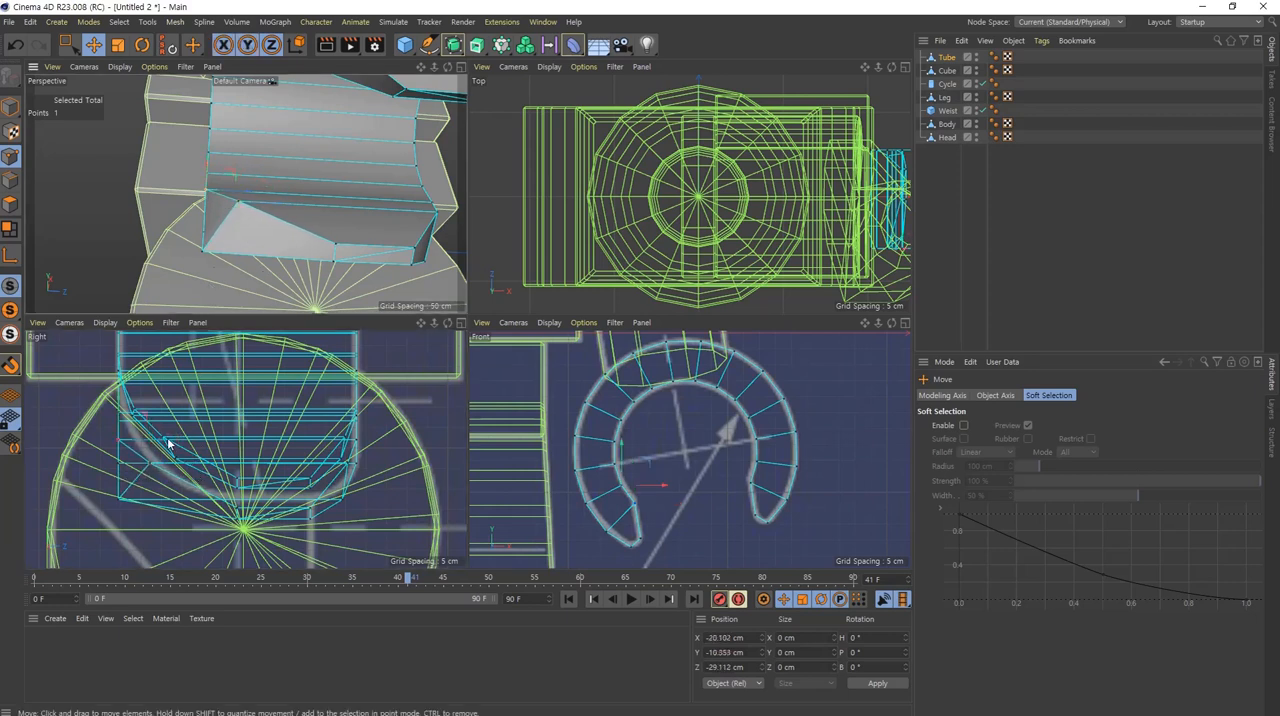
left_click_drag(168, 444, 127, 441)
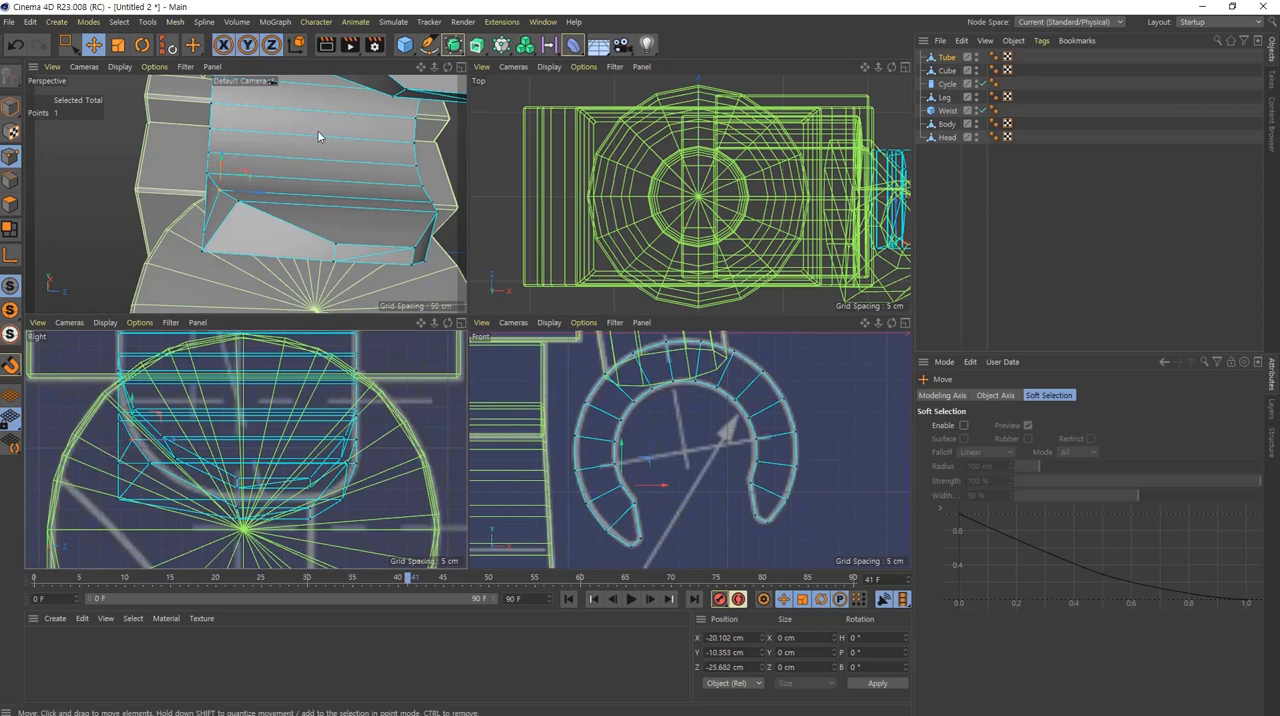
left_click(207, 174)
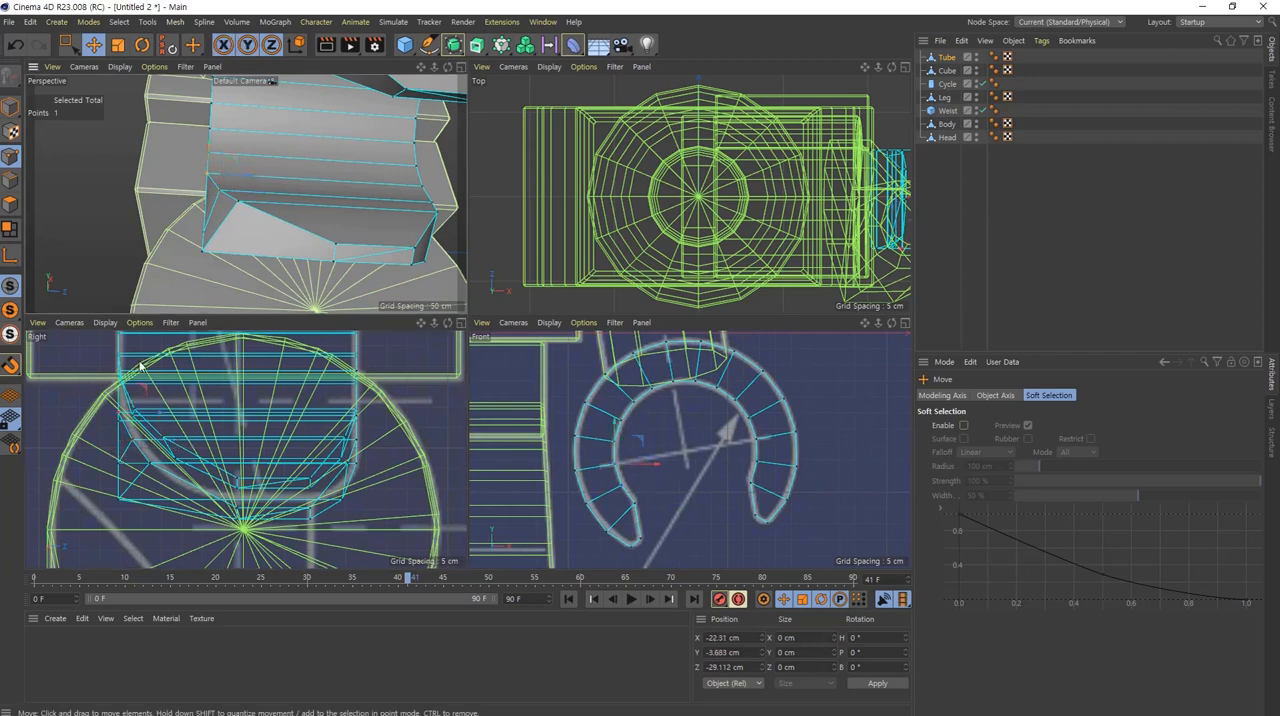
left_click_drag(163, 417, 168, 419)
Step: Move the outer-edge points on the inner tip's -Z side onto the blueprint curve, the lowest one to about Z -11.4 cm
left_click(203, 254)
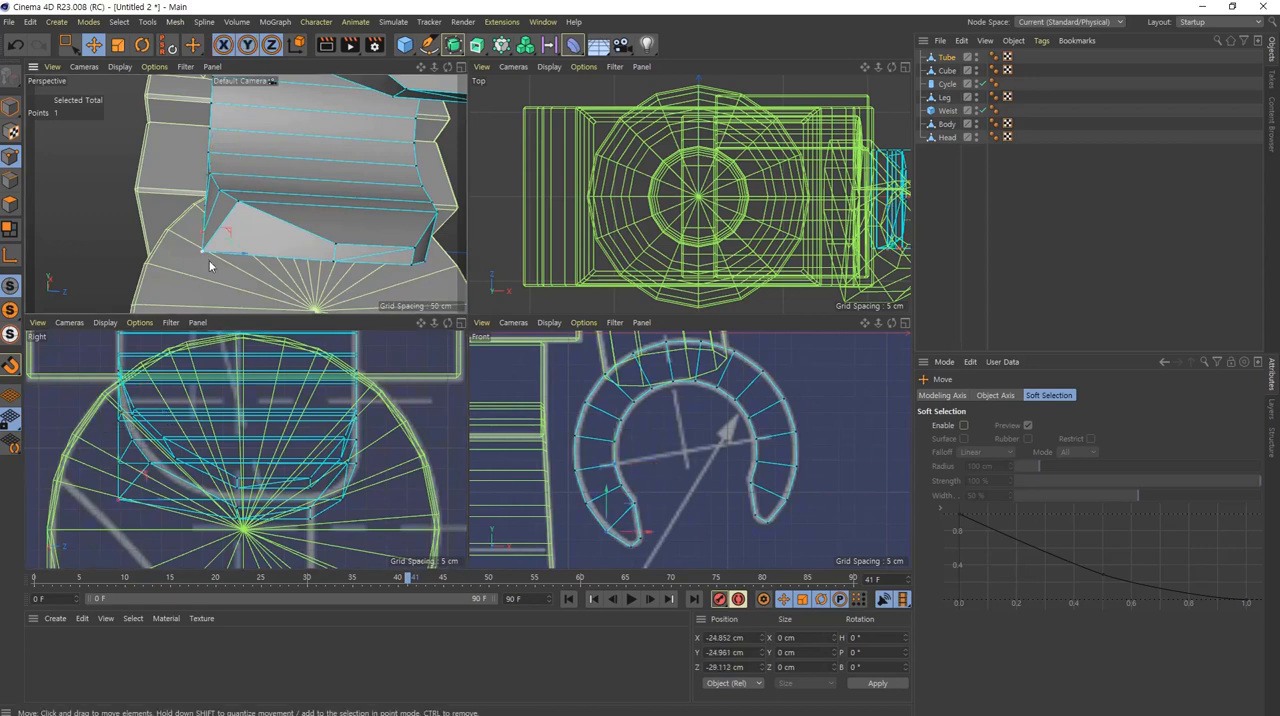
left_click_drag(209, 260, 423, 254, "alt")
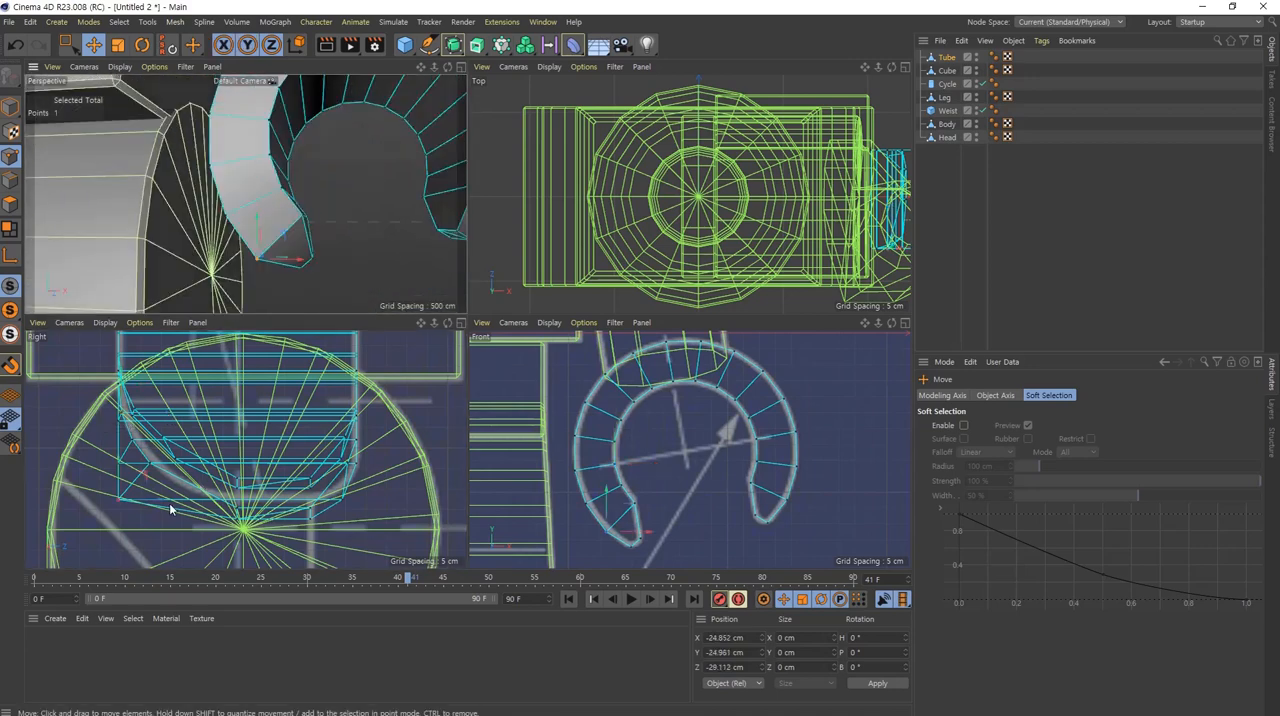
left_click_drag(165, 503, 237, 521)
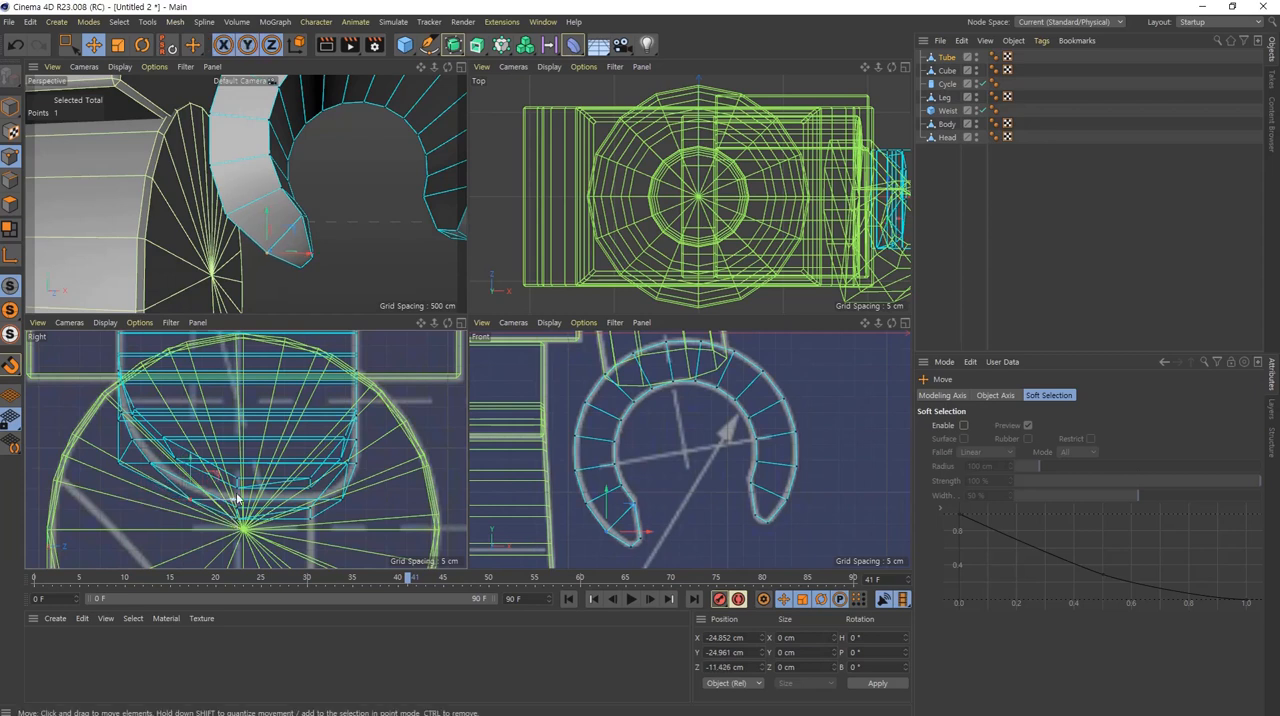
left_click(229, 232)
left_click_drag(163, 464, 161, 424)
left_click(213, 172)
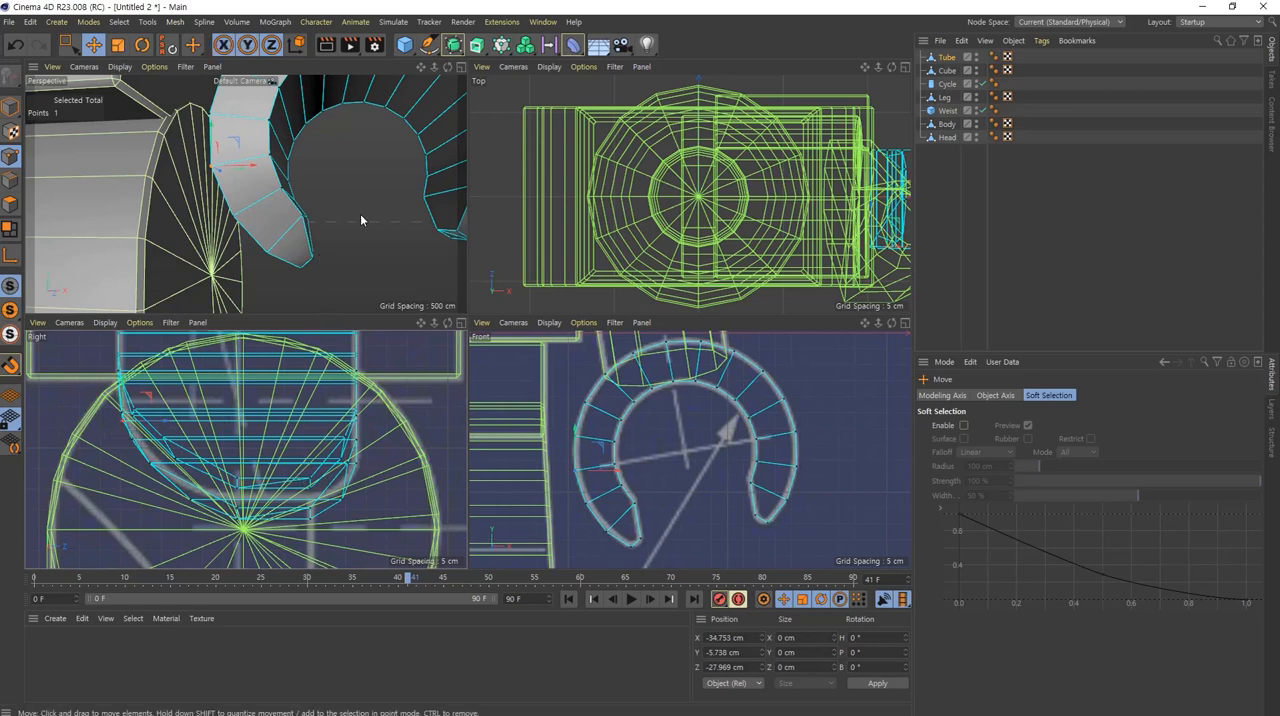
Step: Add a Bevel deformer as a child of the Tube hand grip to chamfer its edges
left_click_drag(434, 129, 306, 144, "alt")
middle_click_drag(358, 165, 206, 154, "alt")
mouse_move(243, 167)
left_mouse_down("alt")
mouse_move(233, 119)
mouse_move(64, 166)
mouse_move(279, 138)
mouse_move(246, 191)
left_mouse_up("alt")
middle_click_drag(246, 191, 234, 213, "alt")
left_click_drag(220, 122, 175, 136, "alt")
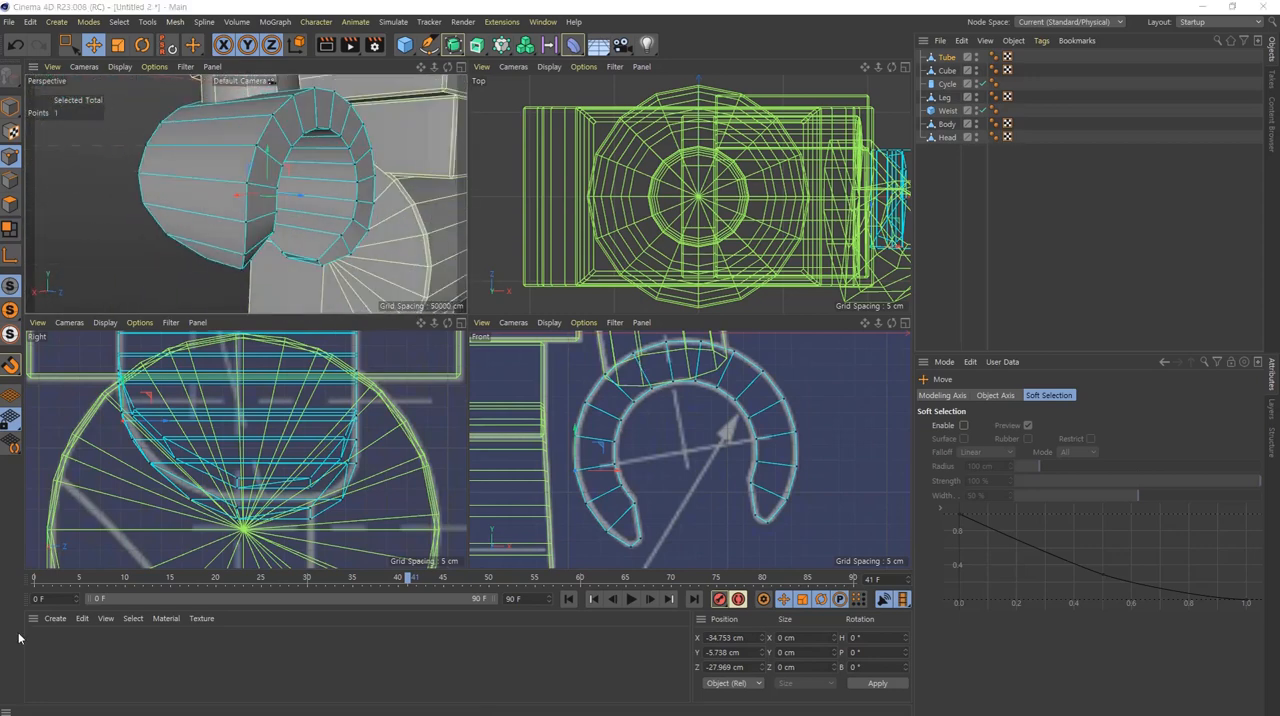
middle_click(334, 214)
left_click_drag(538, 250, 451, 275, "alt")
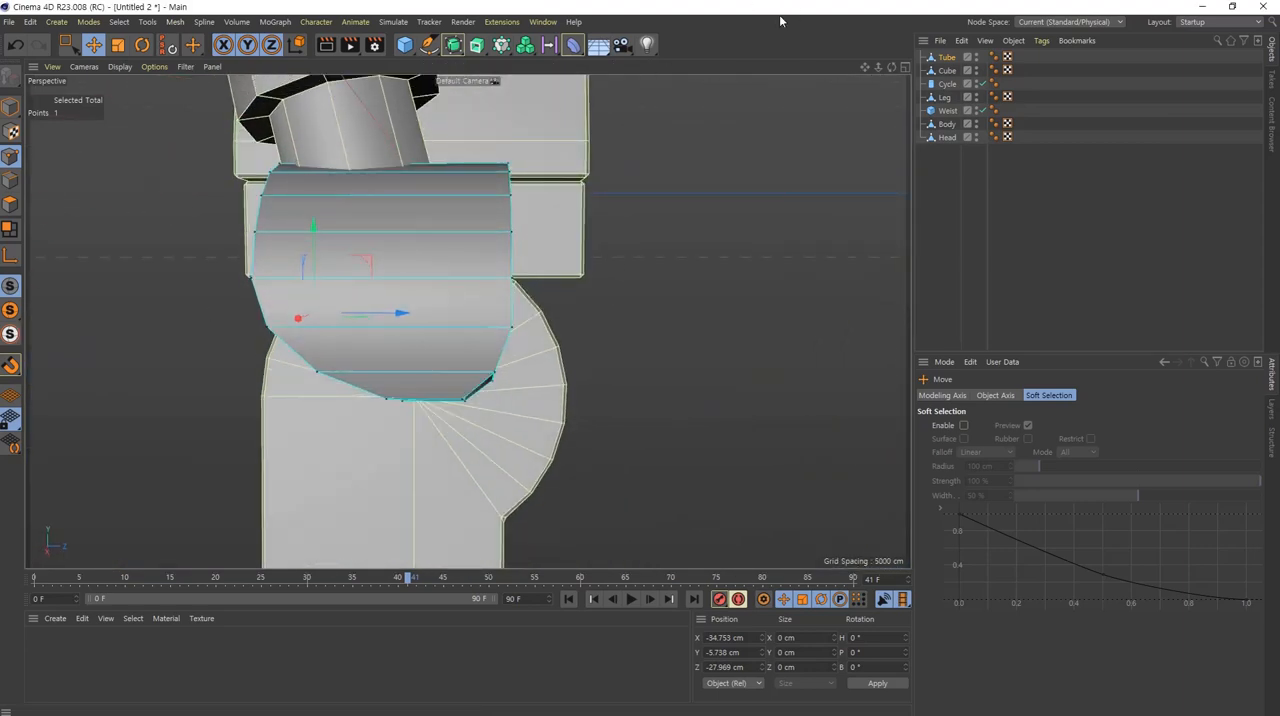
left_click(575, 47)
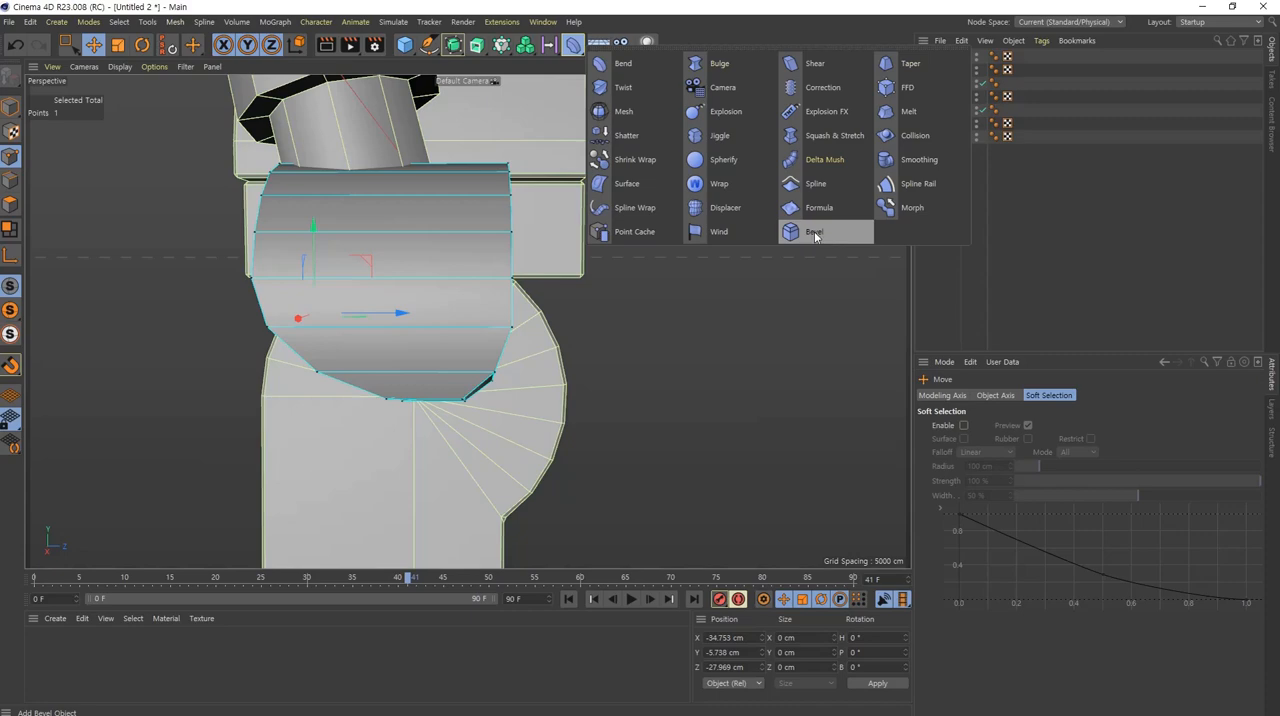
left_click(815, 234)
left_click_drag(451, 377, 291, 291, "alt")
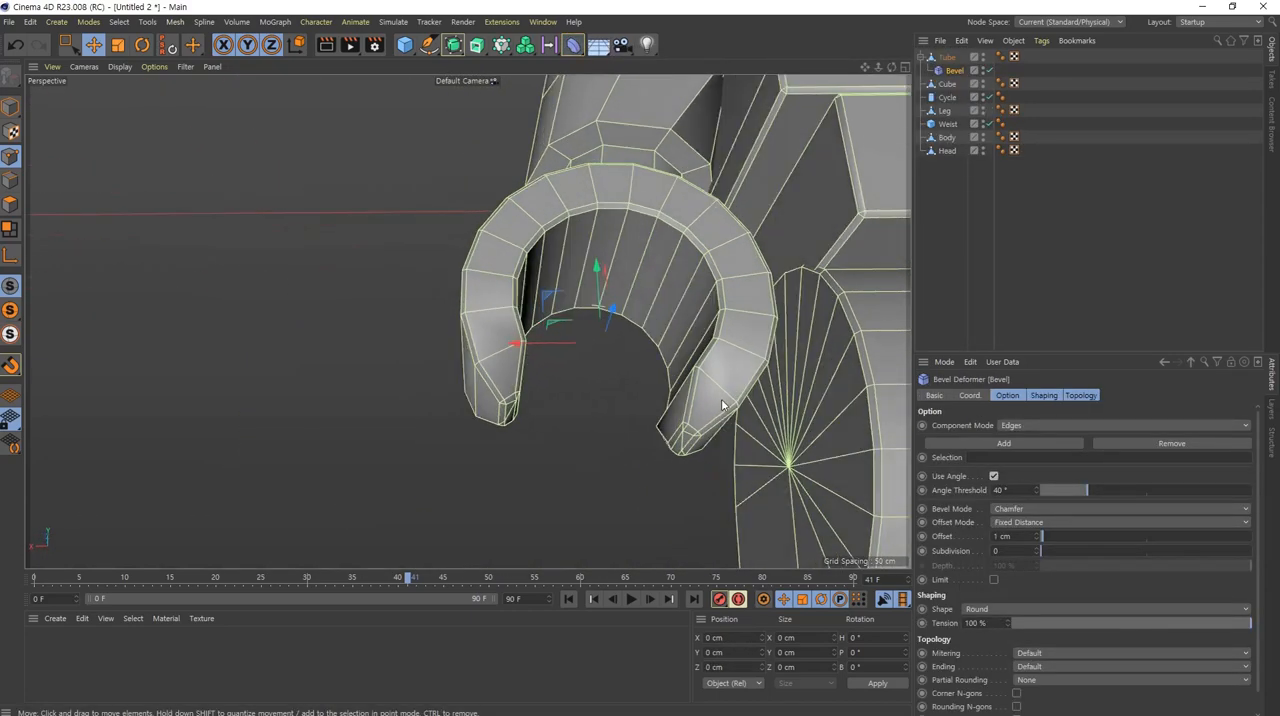
left_click_drag(722, 400, 703, 357, "alt")
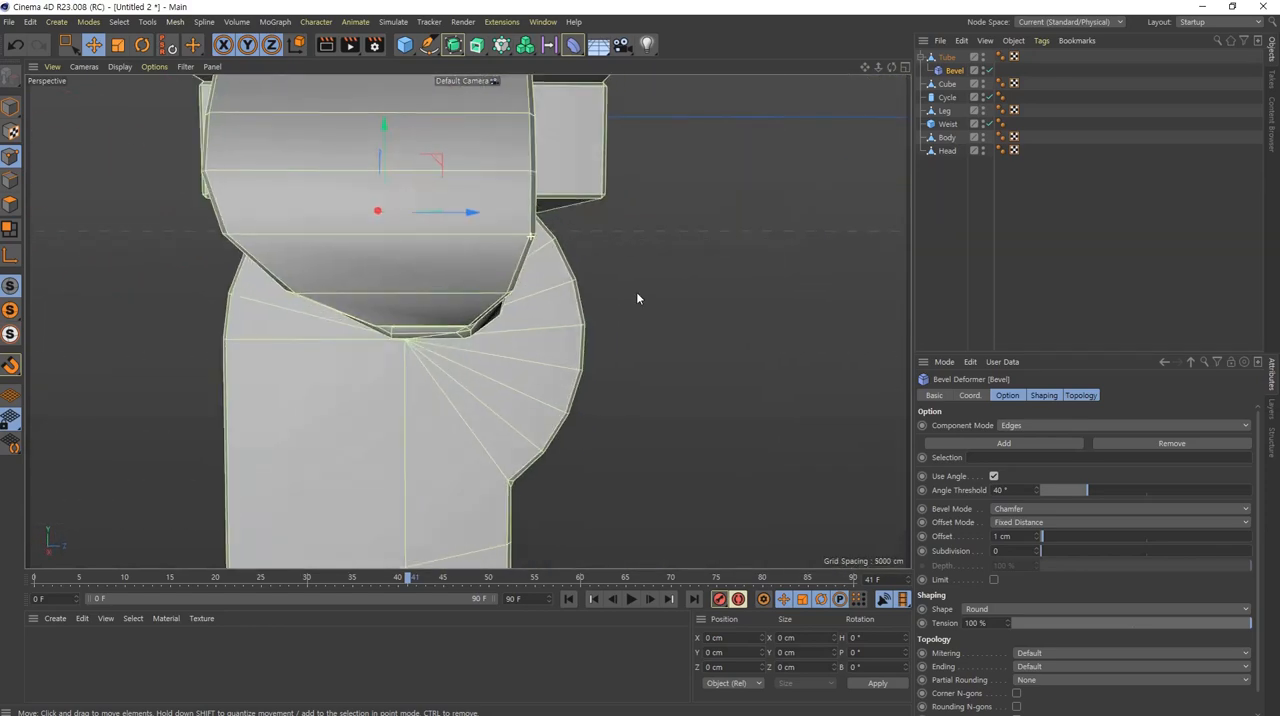
left_click_drag(637, 300, 770, 108, "alt")
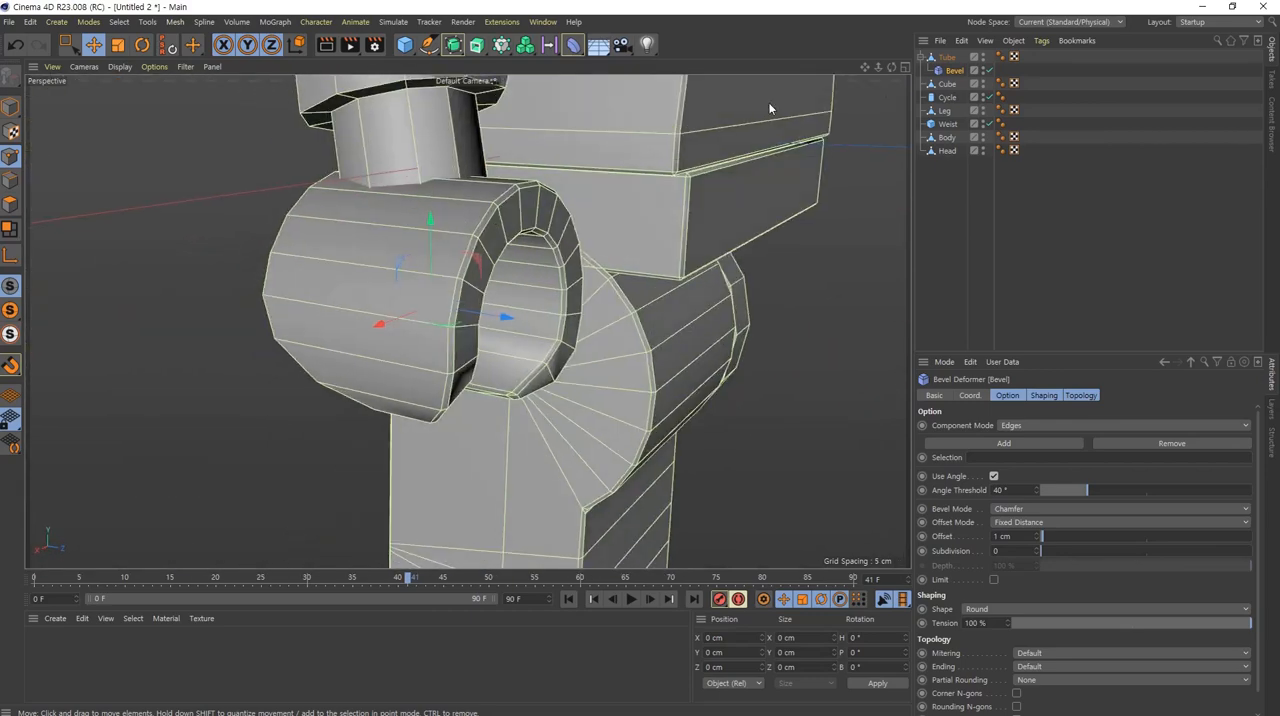
Step: Merge the Tube and its Bevel deformer into one polygon object with Connect Objects + Delete
left_click(947, 57, "shift")
right_click(947, 57)
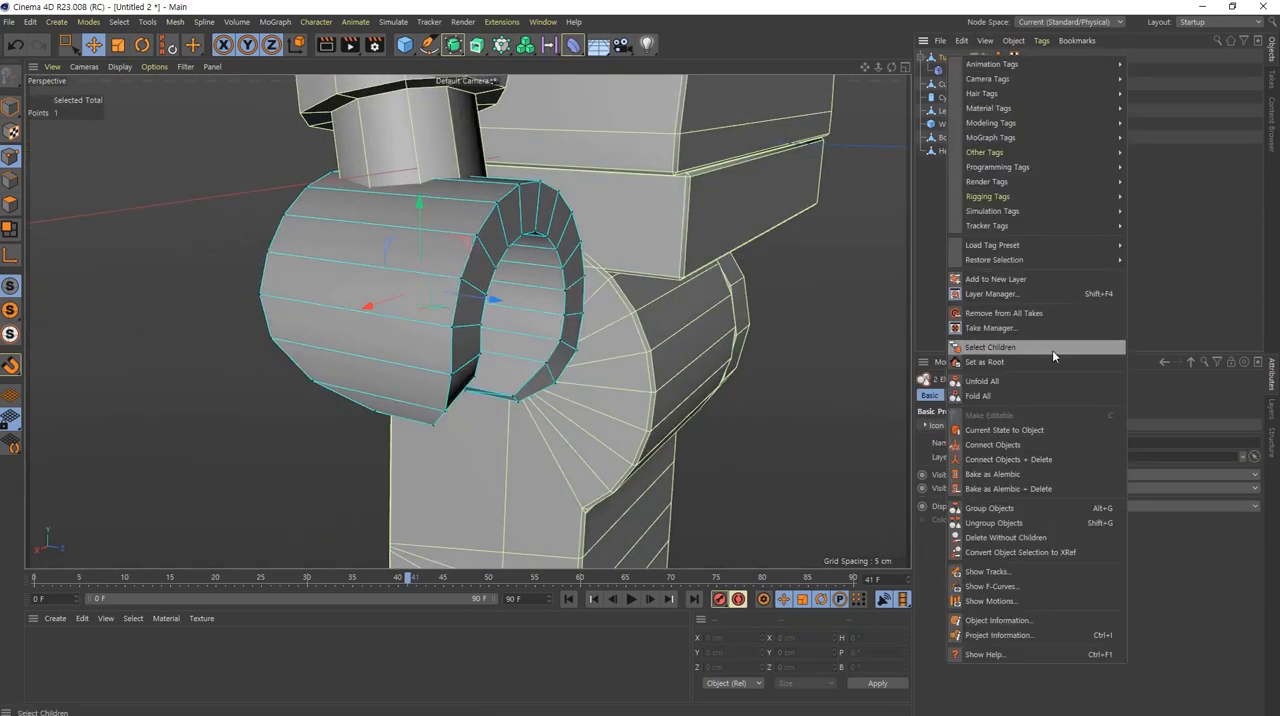
left_click(1040, 463)
left_click(1019, 208)
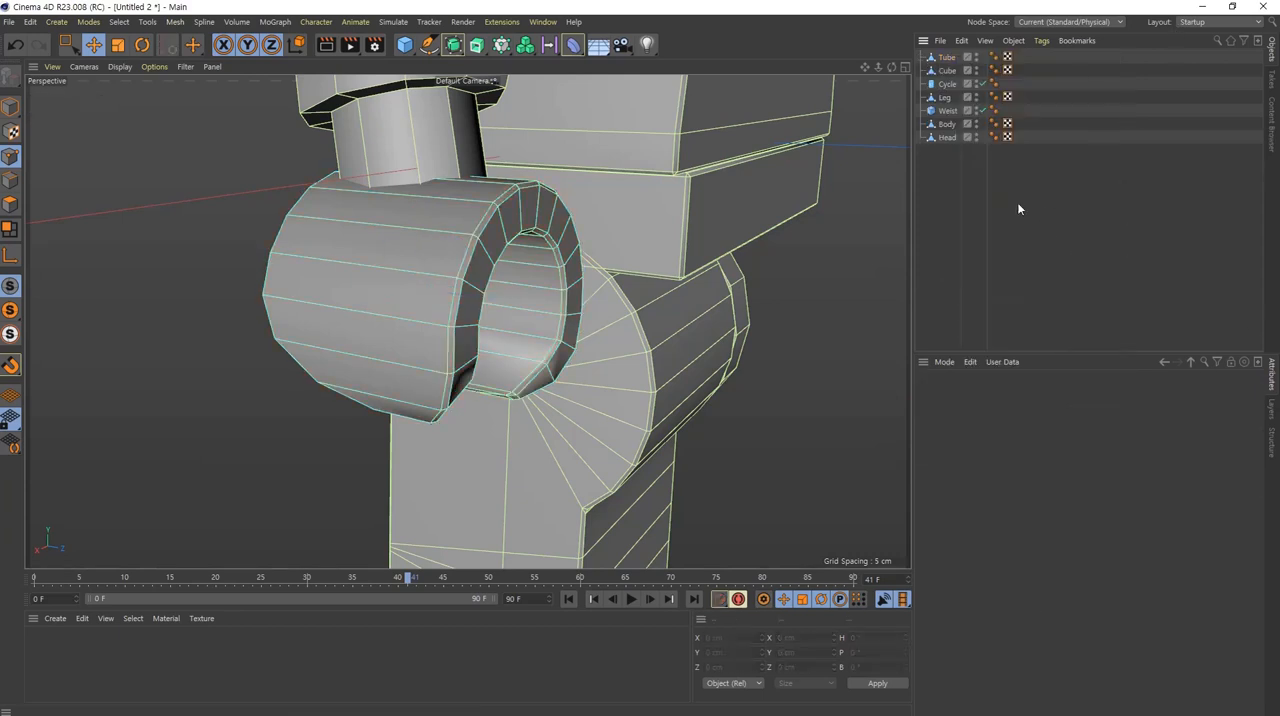
Step: Check the figure's objects one by one to find which are still parametric
left_click(941, 141)
left_click(946, 125)
left_click(947, 111)
left_click(946, 98)
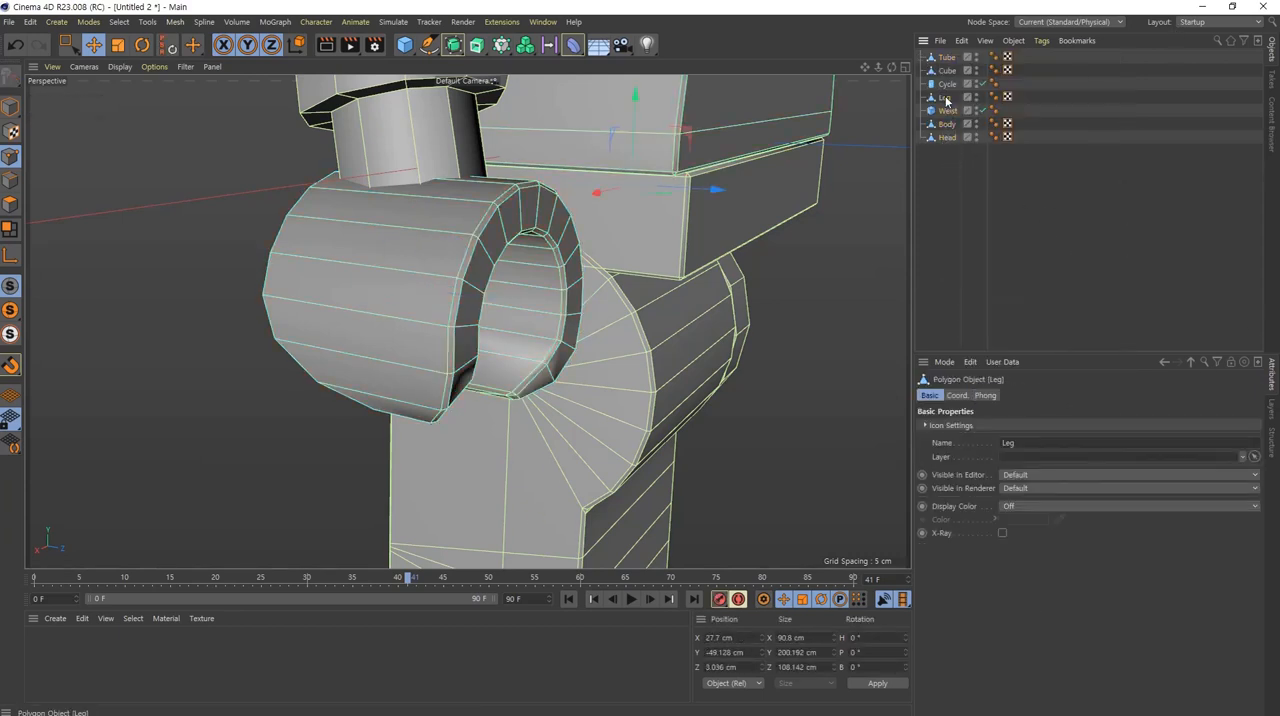
left_click(947, 85)
left_click(946, 71)
left_click(948, 58)
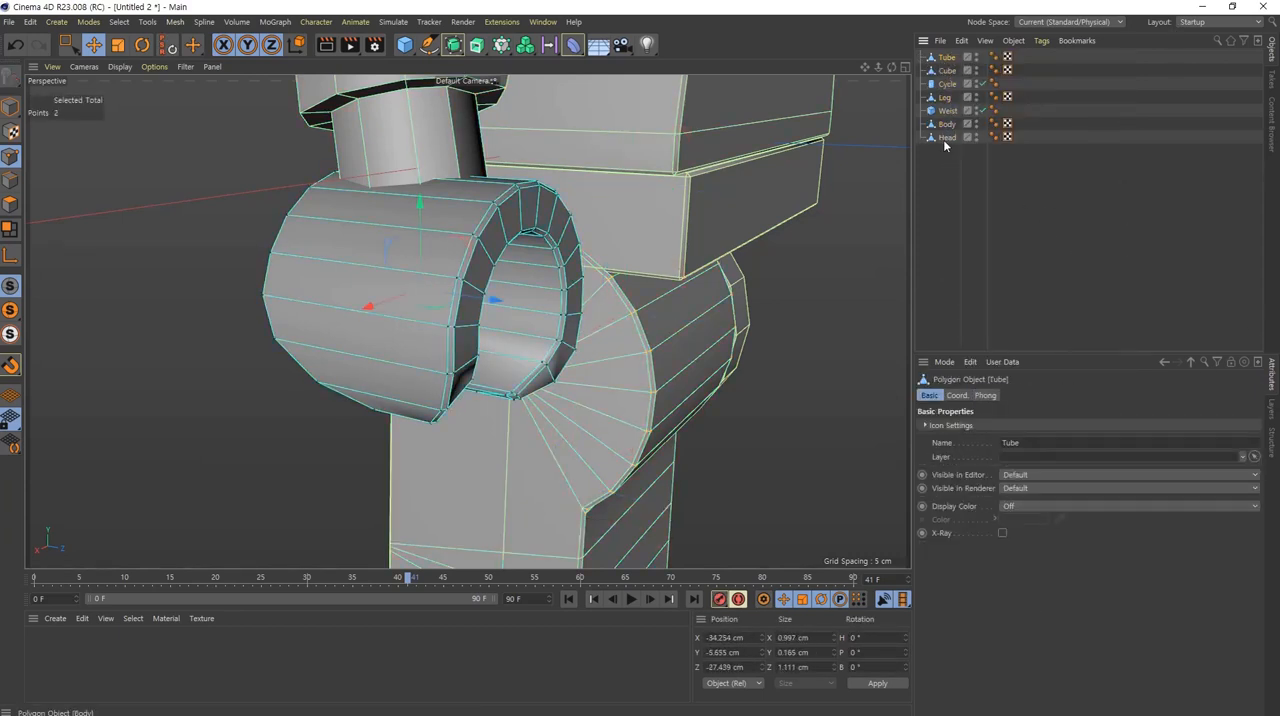
left_click(946, 137)
left_click(943, 111)
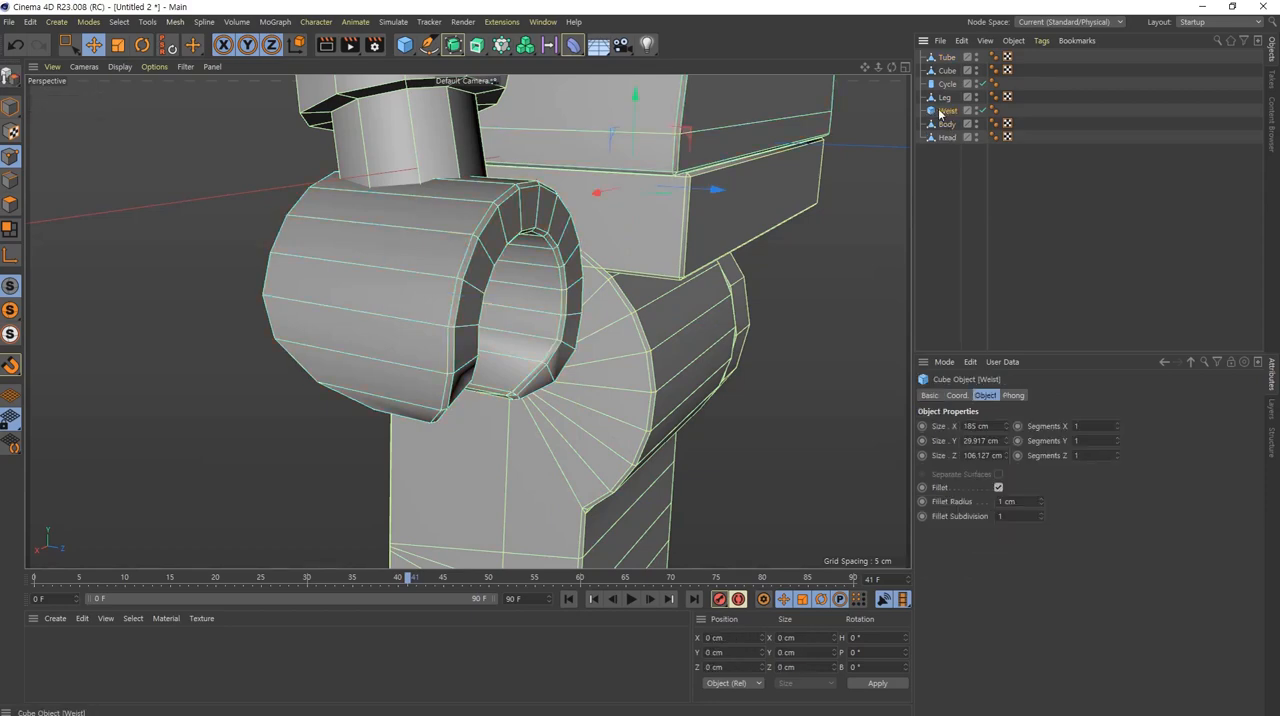
left_click(936, 84)
left_click(945, 98)
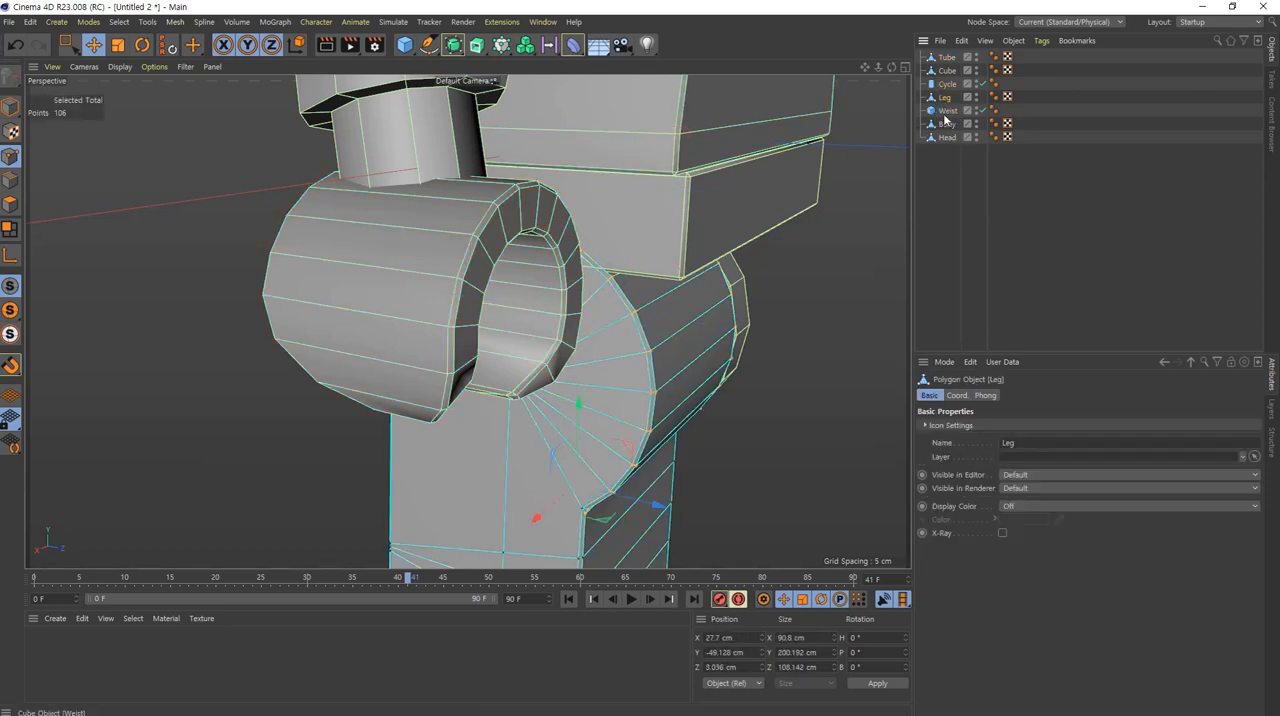
left_click(946, 111)
left_click(945, 98)
mouse_move(768, 310)
left_mouse_down("alt")
mouse_move(654, 320)
mouse_move(760, 318)
left_mouse_up("alt")
left_click(947, 111)
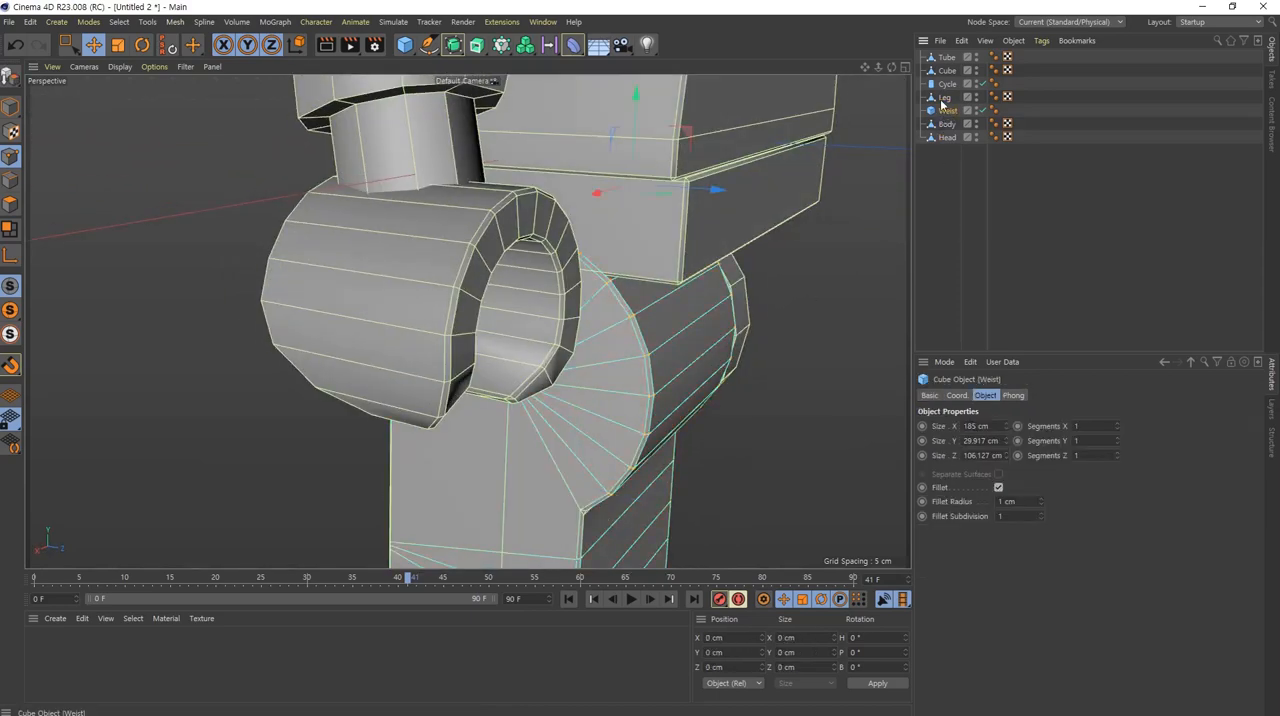
left_click(947, 85)
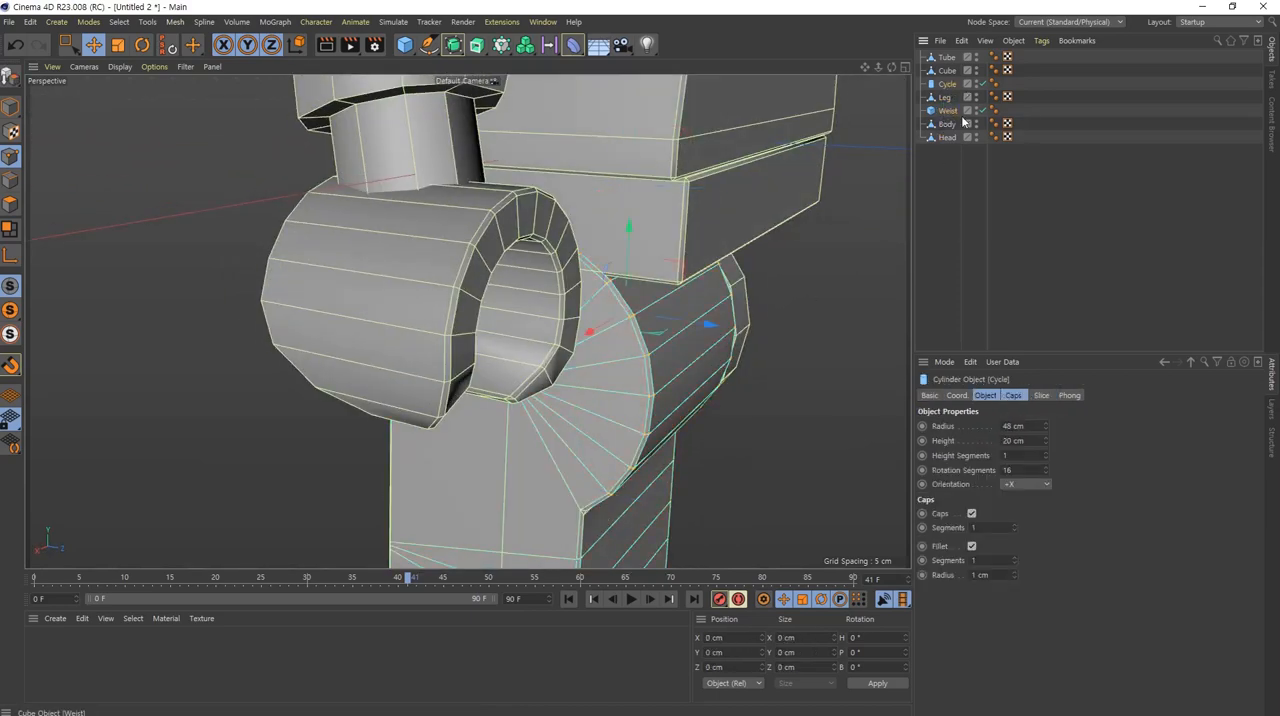
left_click(947, 71)
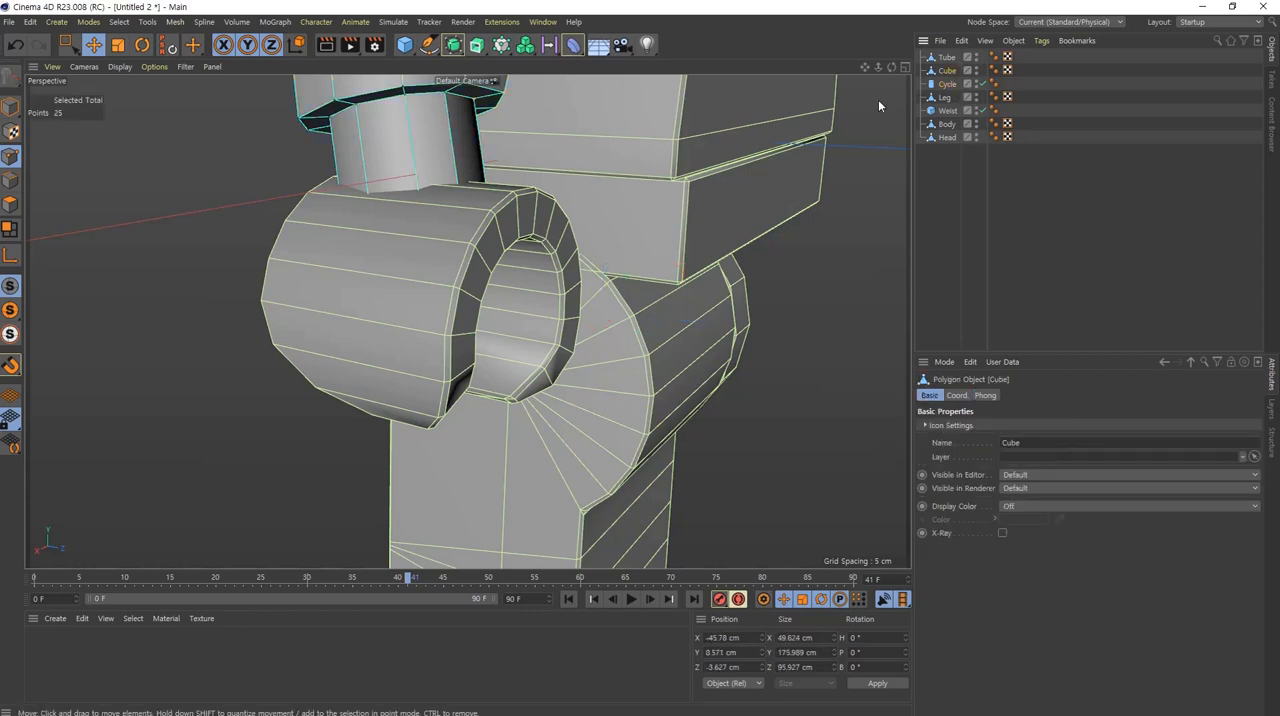
left_click(945, 85)
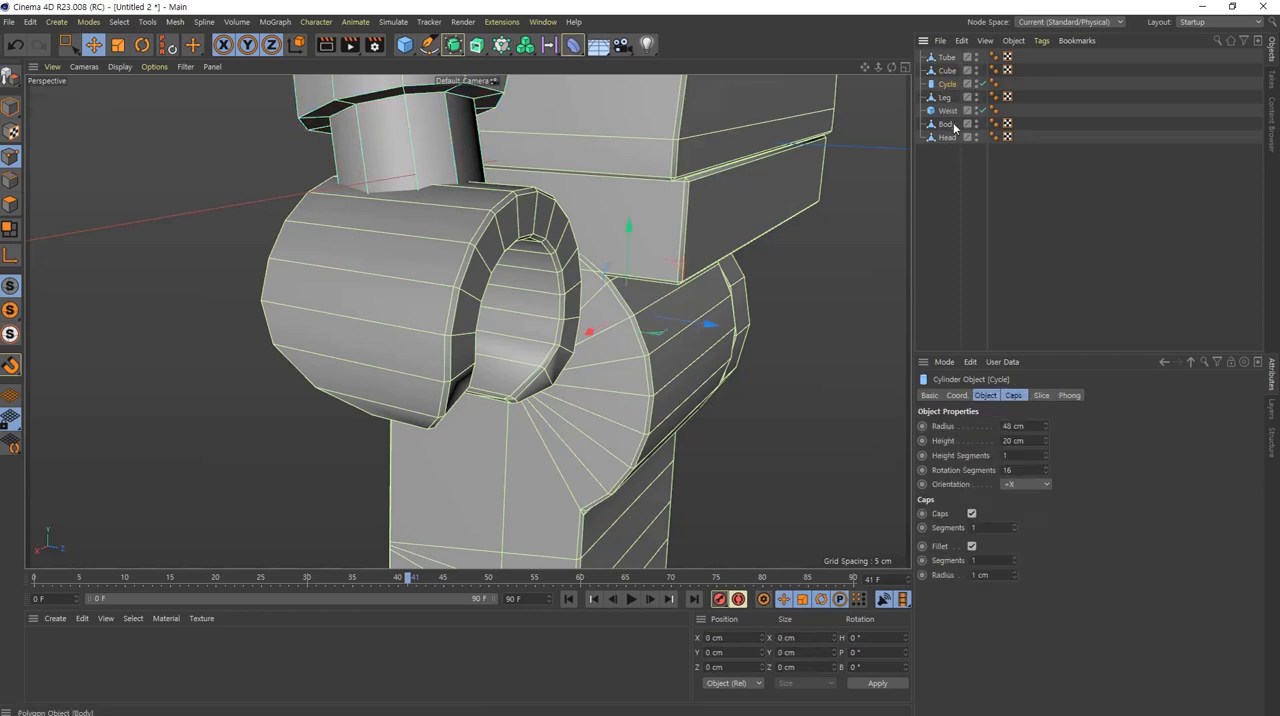
Step: Convert the parametric Weist cube and Cycle cylinder to editable polygon objects
left_click(946, 112)
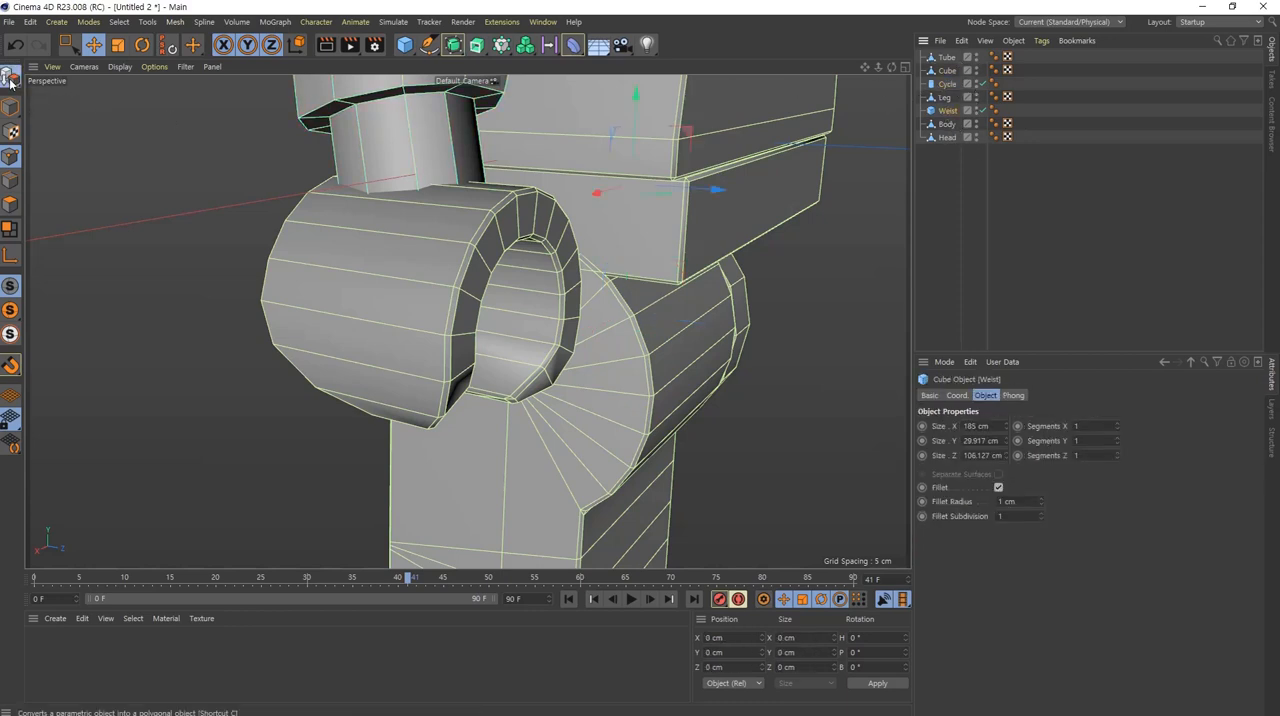
left_click(11, 80)
left_click(946, 85)
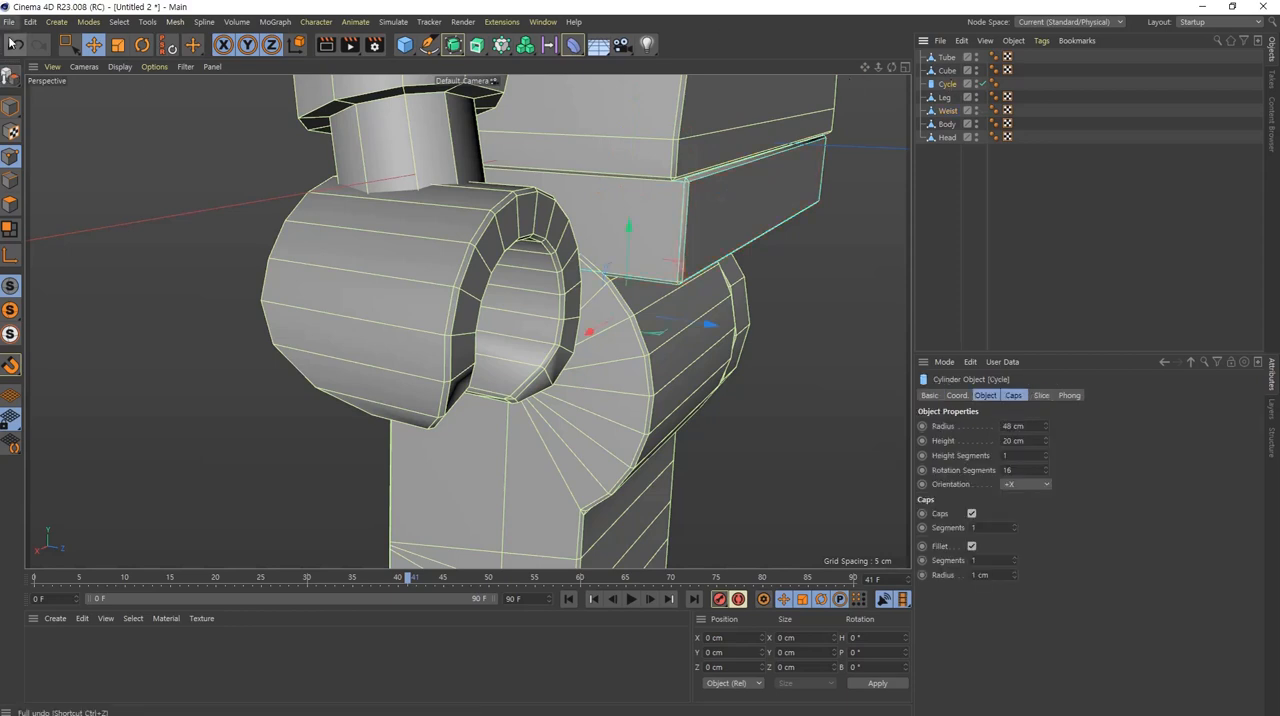
left_click(11, 80)
Step: Rename the Cube object as Arm
left_click(945, 71)
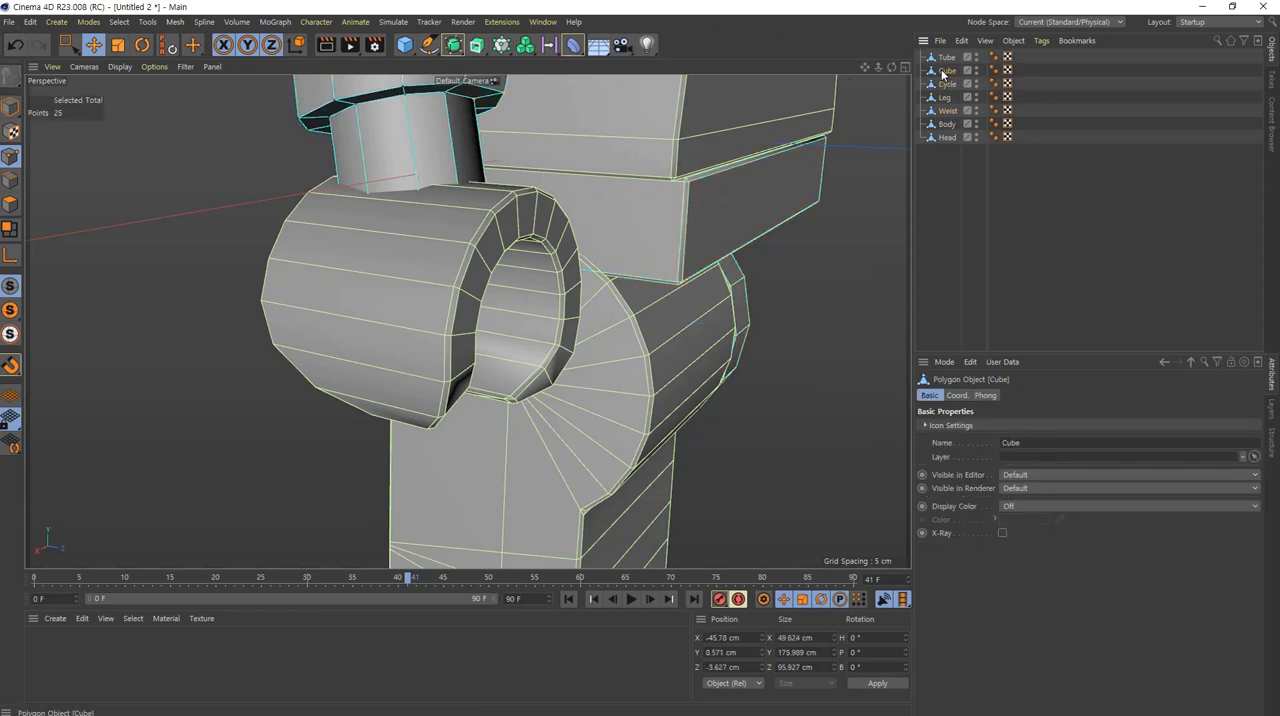
double_click(948, 72)
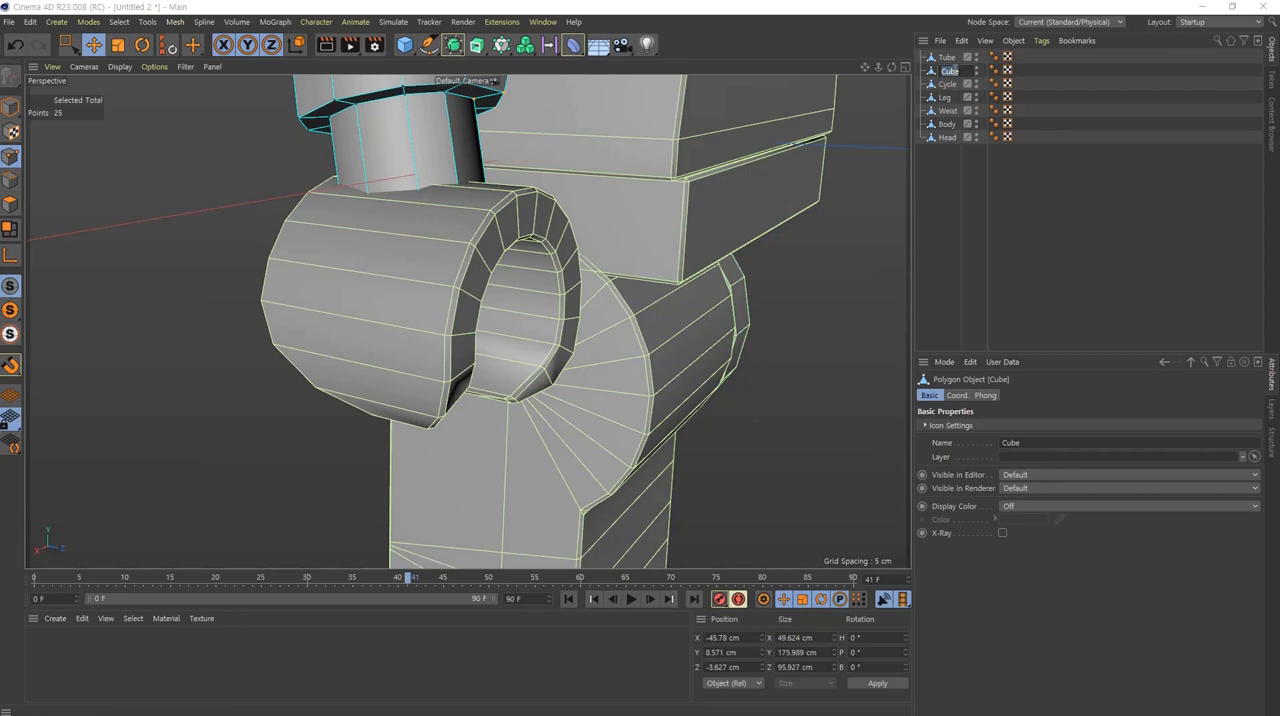
type("Arm")
key("Return")
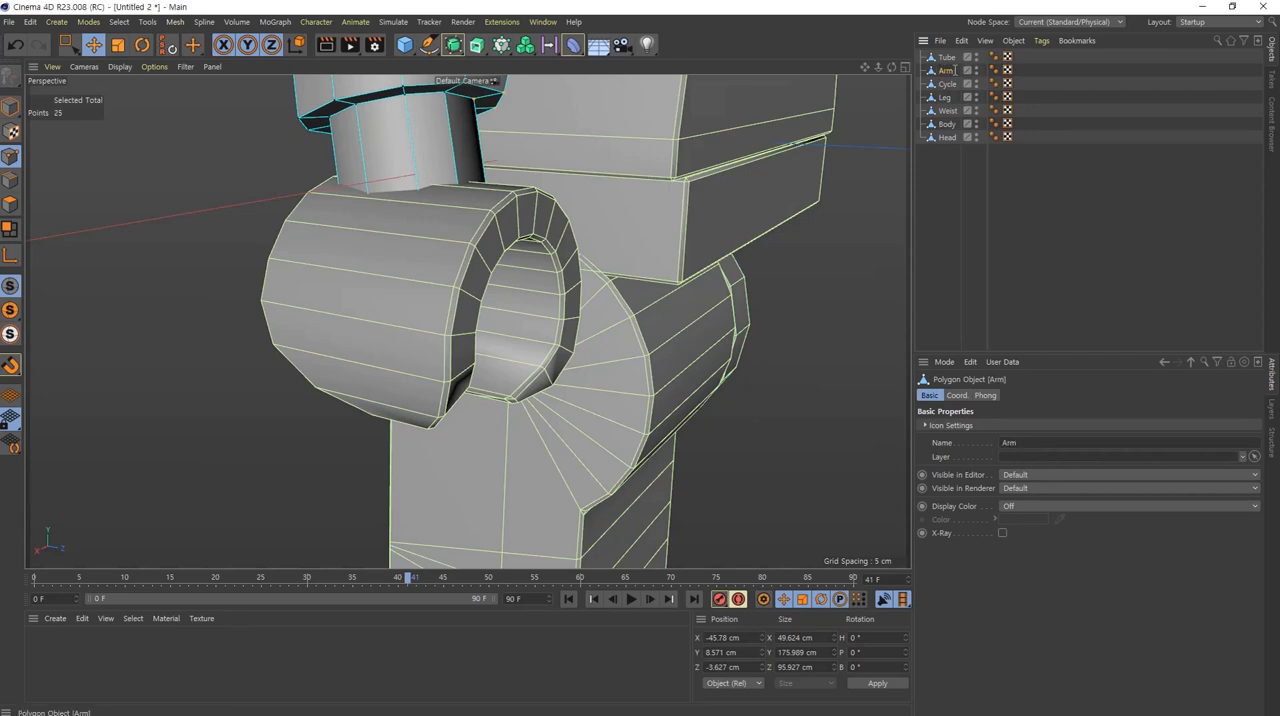
Step: Rename the Tube object as Hand
left_click(946, 57)
double_click(946, 57)
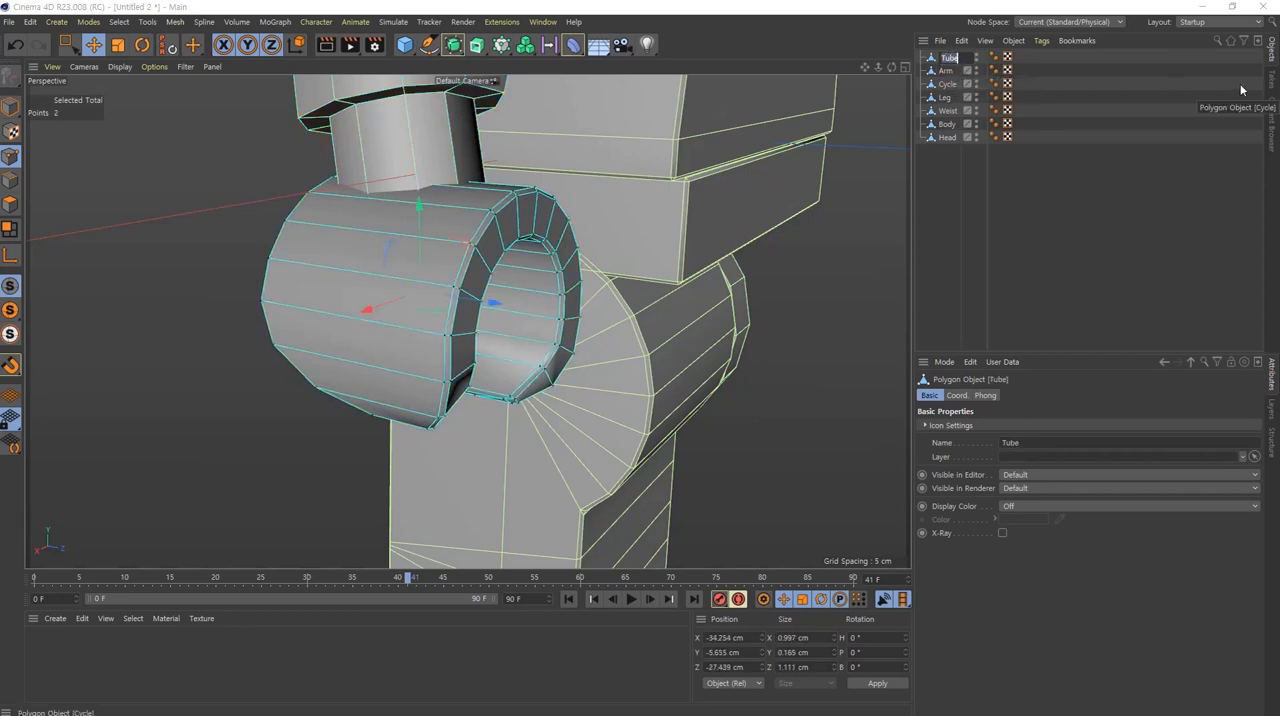
type("Hand")
key("Return")
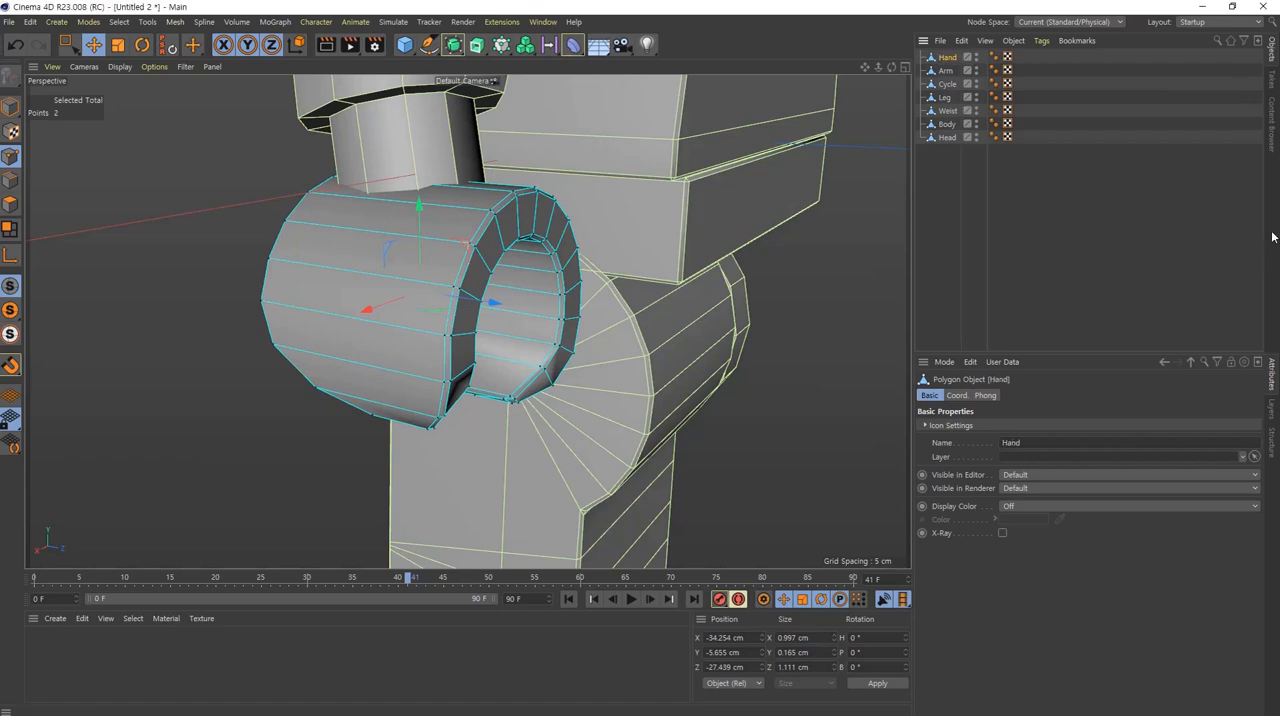
Step: Switch from point editing to Model mode and deselect the Hand object
left_click_drag(457, 271, 571, 274, "alt")
left_click(16, 107)
scroll(637, 283, "down", 2)
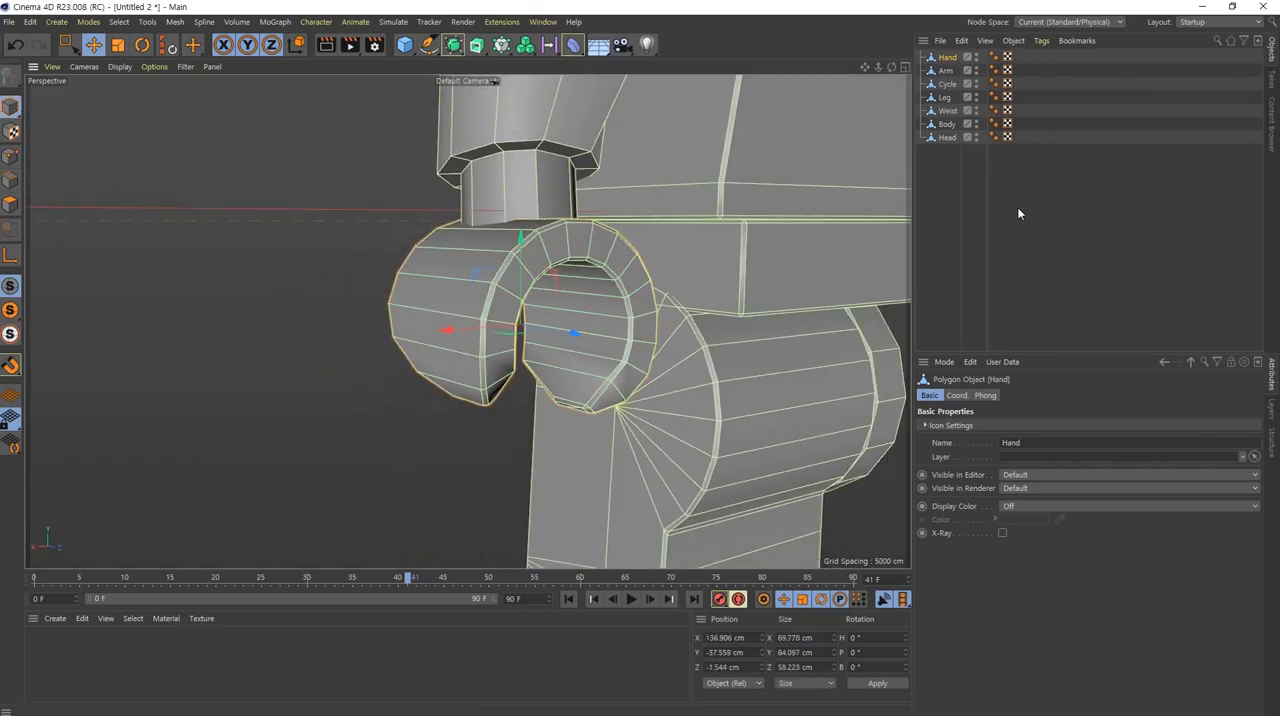
left_click(1020, 210)
Step: Examine the whole minifigure from the front and the side to review its assembled parts
middle_click_drag(540, 254, 481, 342, "alt")
scroll(675, 308, "down", 6)
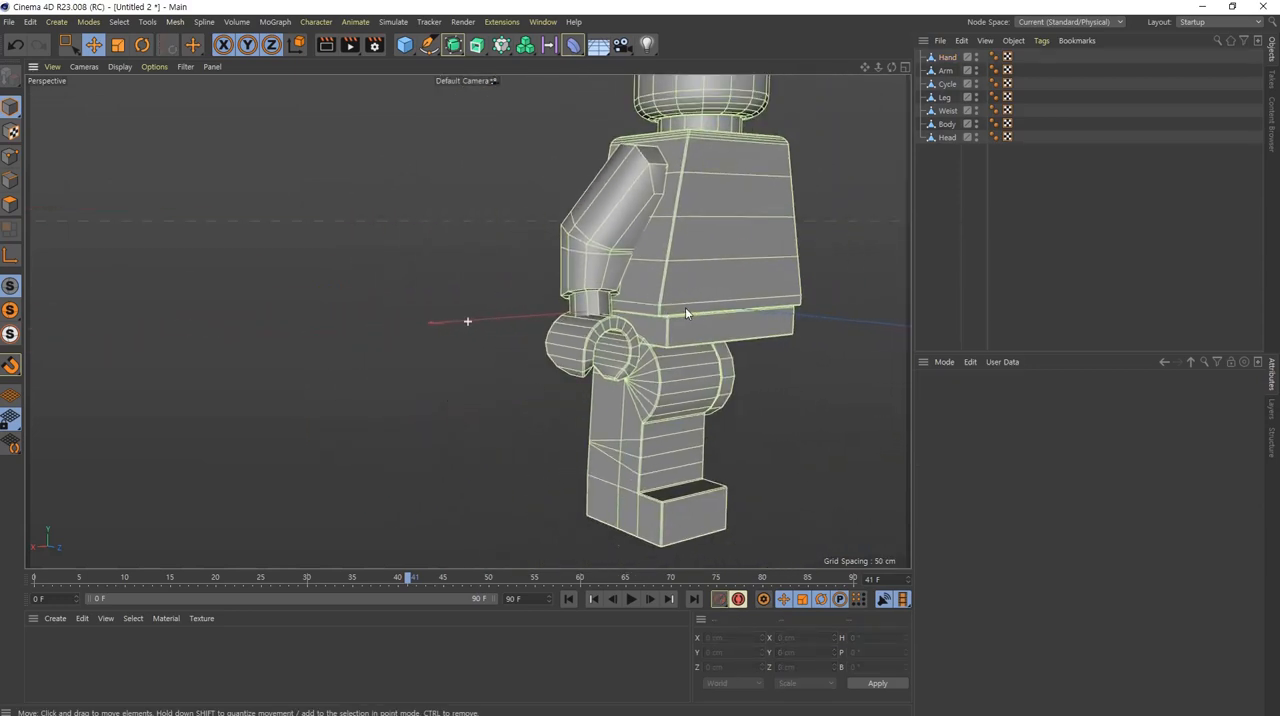
middle_click_drag(685, 309, 554, 286, "alt")
mouse_move(554, 286)
left_mouse_down("alt")
mouse_move(554, 266)
mouse_move(530, 283)
left_mouse_up("alt")
scroll(563, 268, "down", 1)
middle_click_drag(563, 268, 467, 325, "alt")
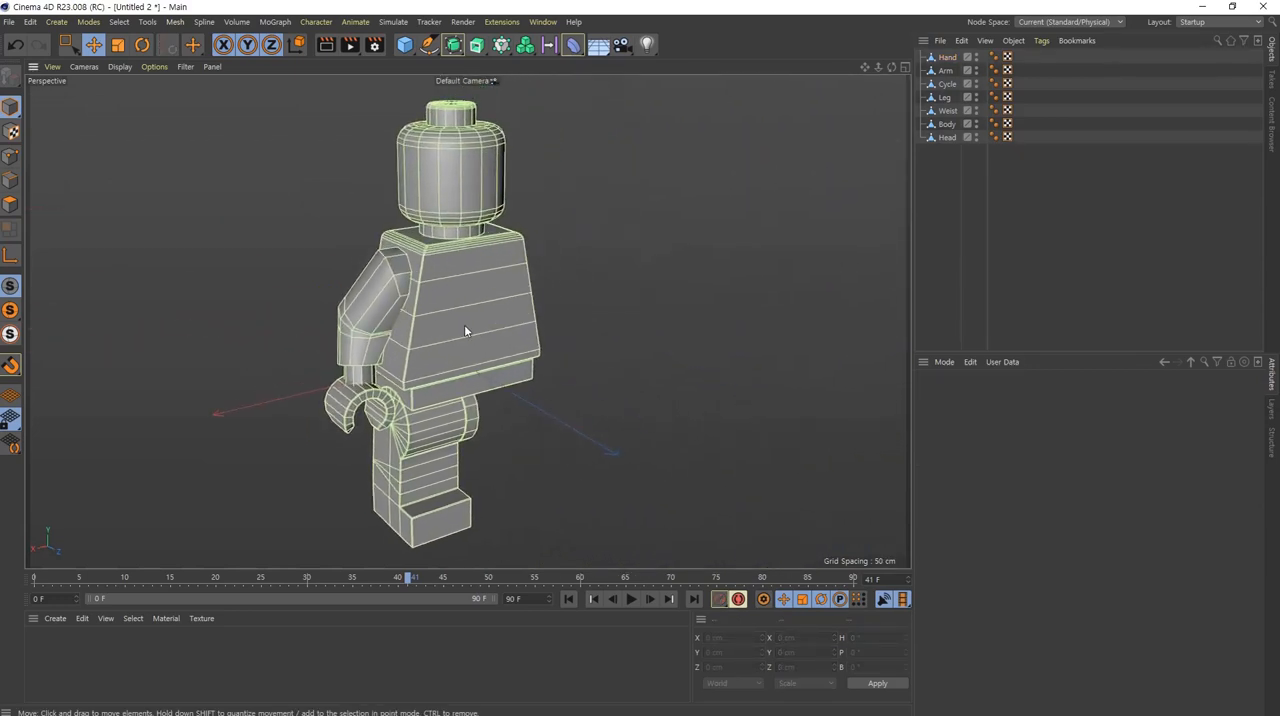
left_click_drag(469, 324, 535, 290, "alt")
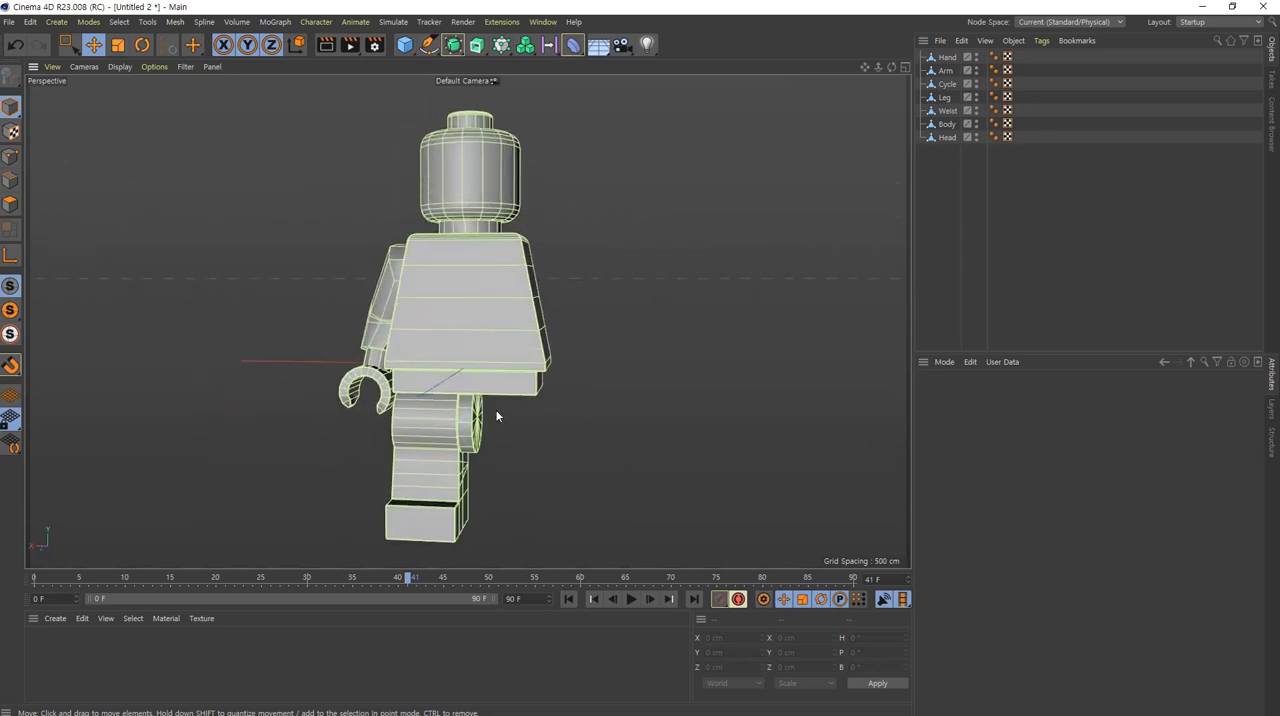
left_click_drag(497, 416, 588, 370, "alt")
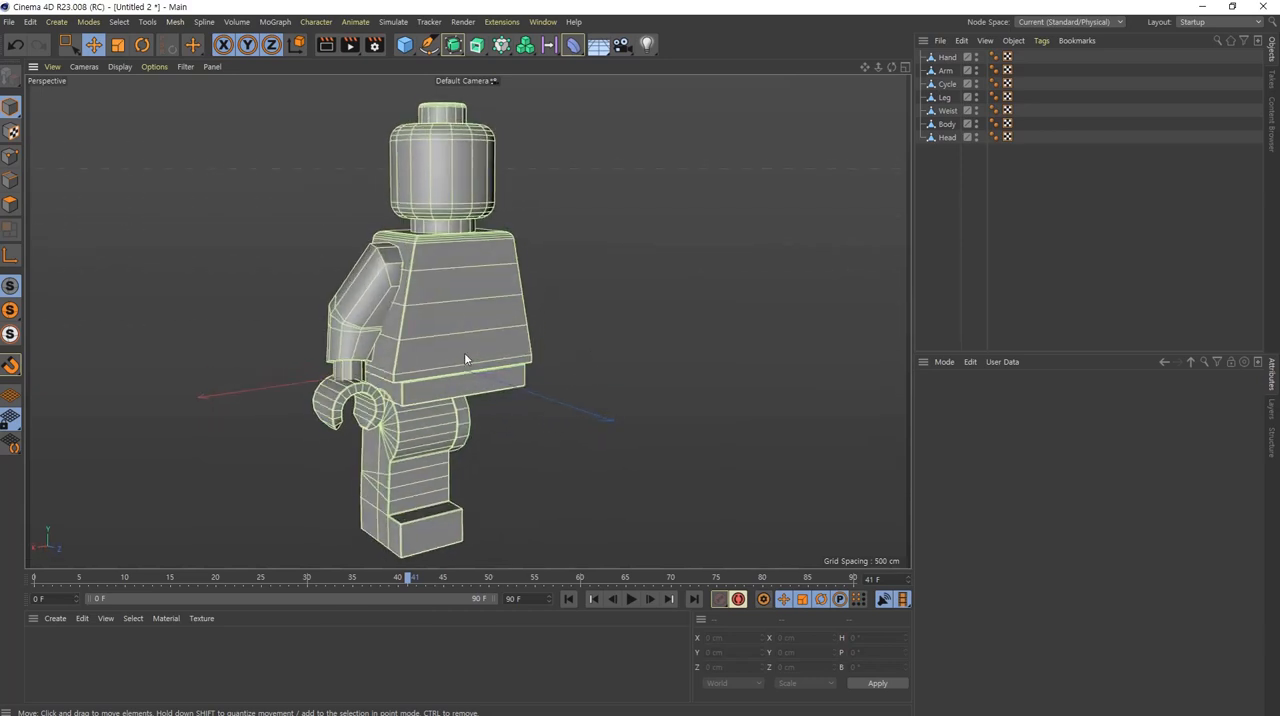
left_click_drag(465, 359, 445, 343, "alt")
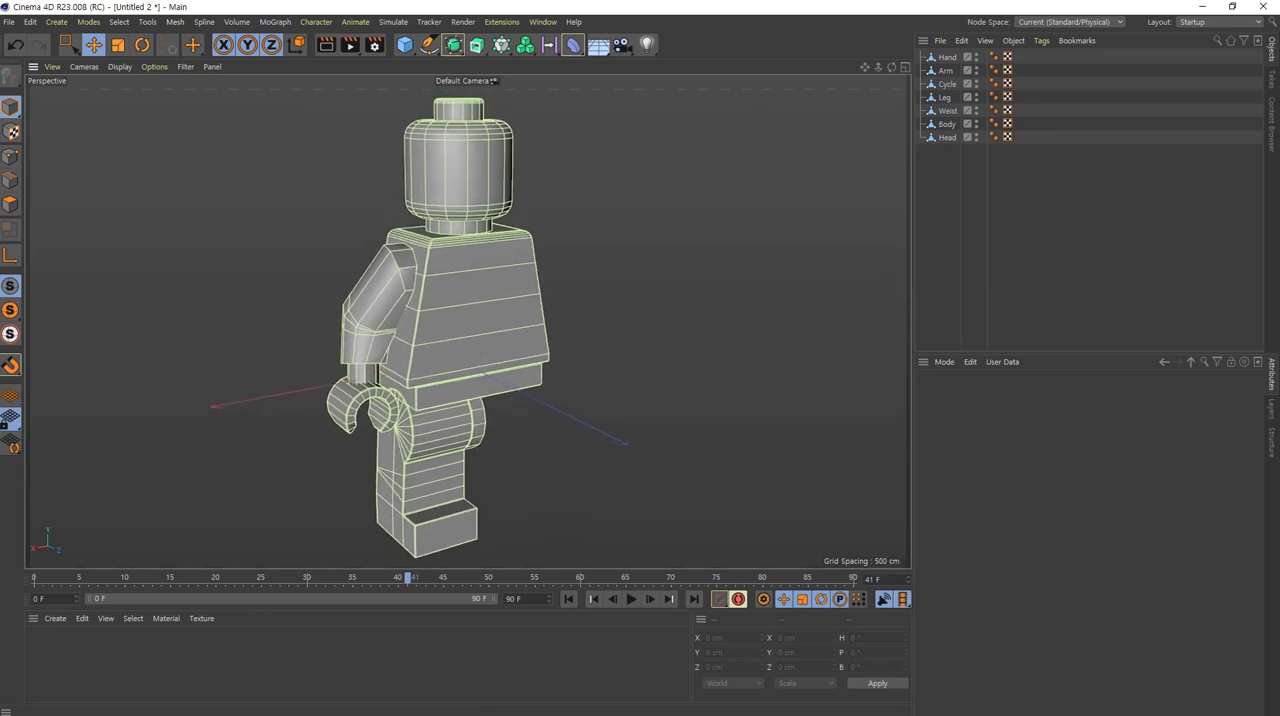